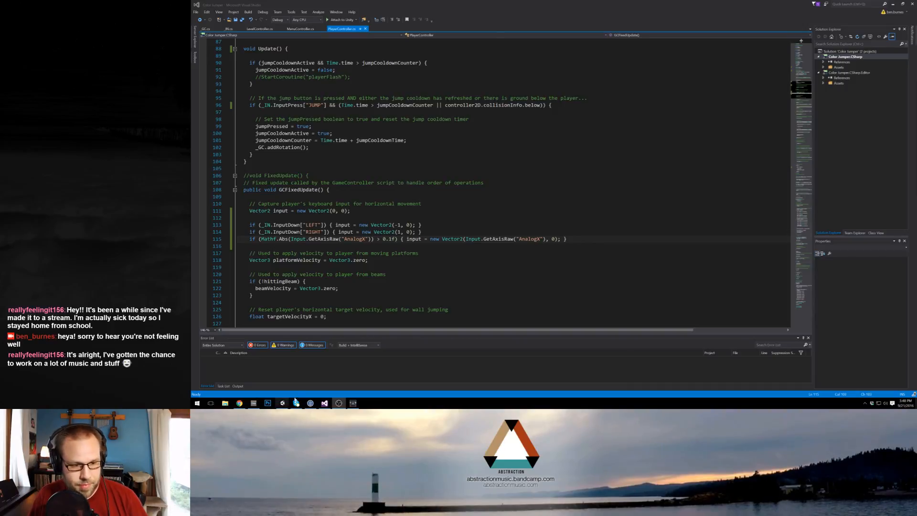
Switch to the Unity editor and run the Color Jumper project in Play mode.
{"action": "left_click", "coordinate": [253, 404]}
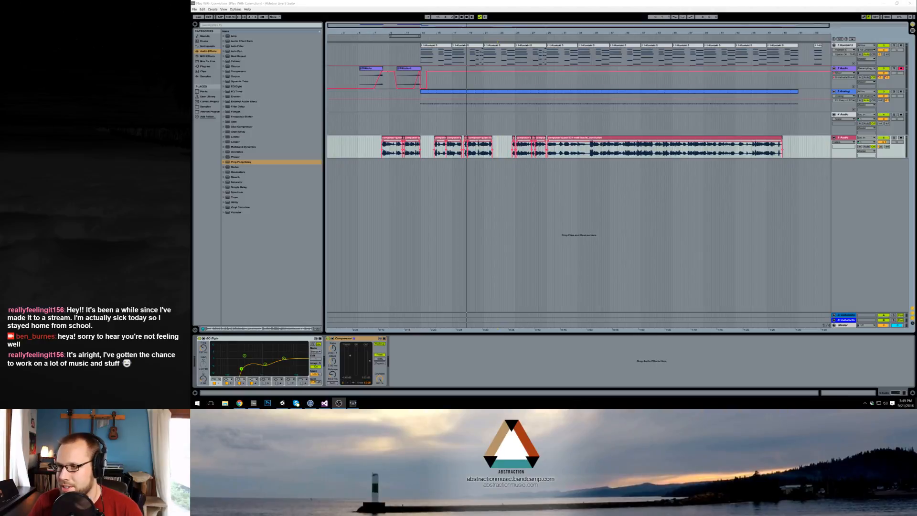
{"action": "key", "text": "alt+Tab"}
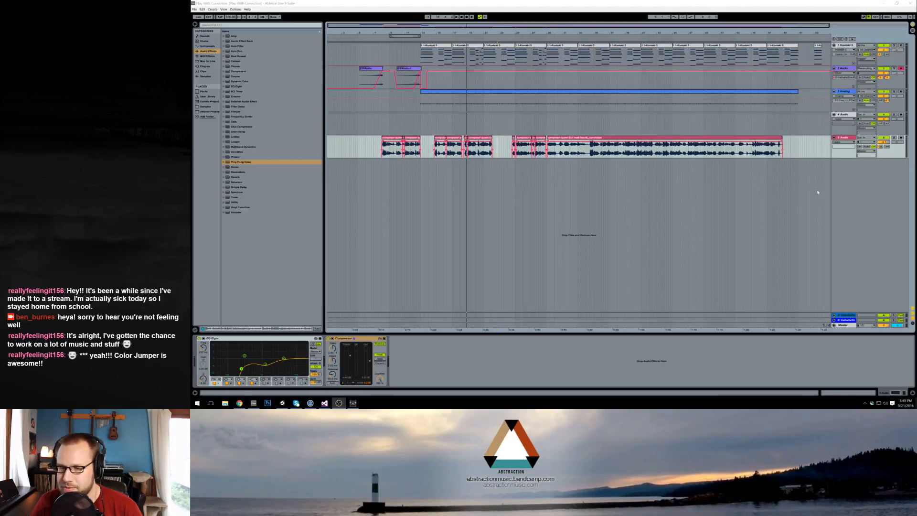
{"action": "left_click", "coordinate": [282, 403]}
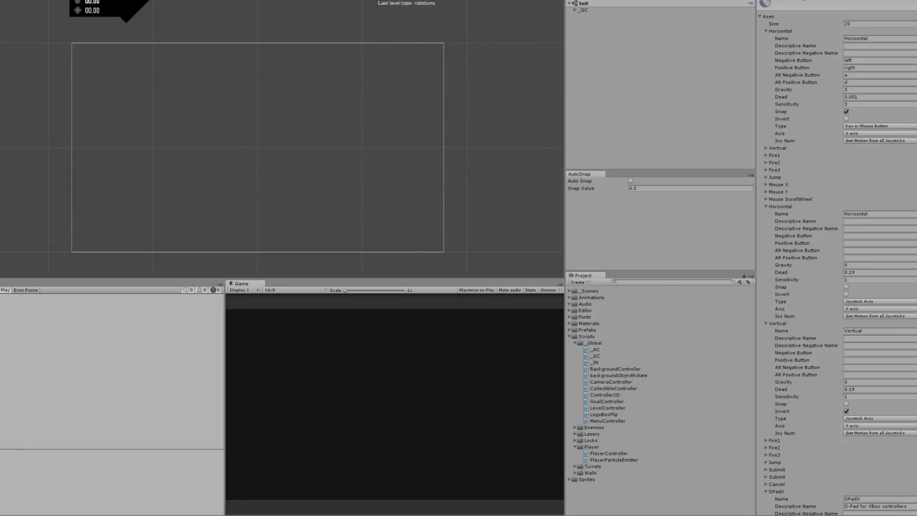
{"action": "key", "text": "ctrl+p"}
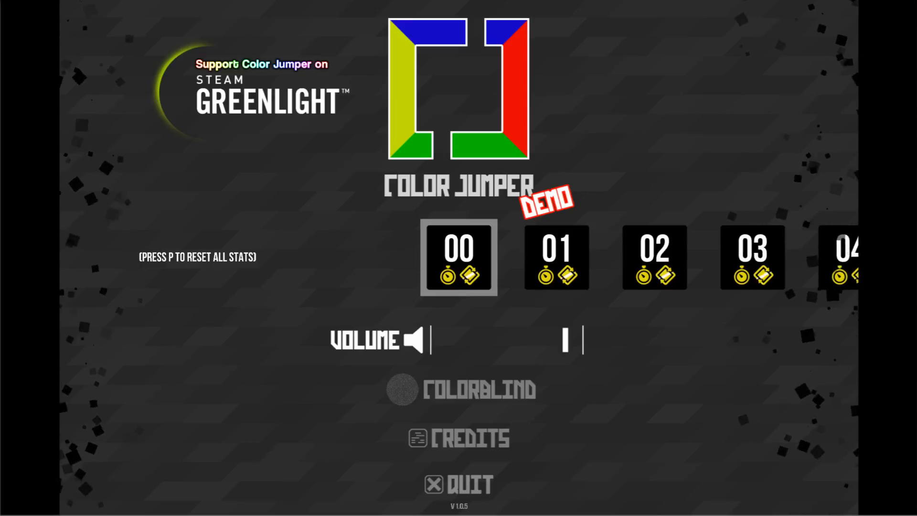
Lower the game's volume on the title screen to nearly its minimum.
{"action": "key", "text": "Left"}
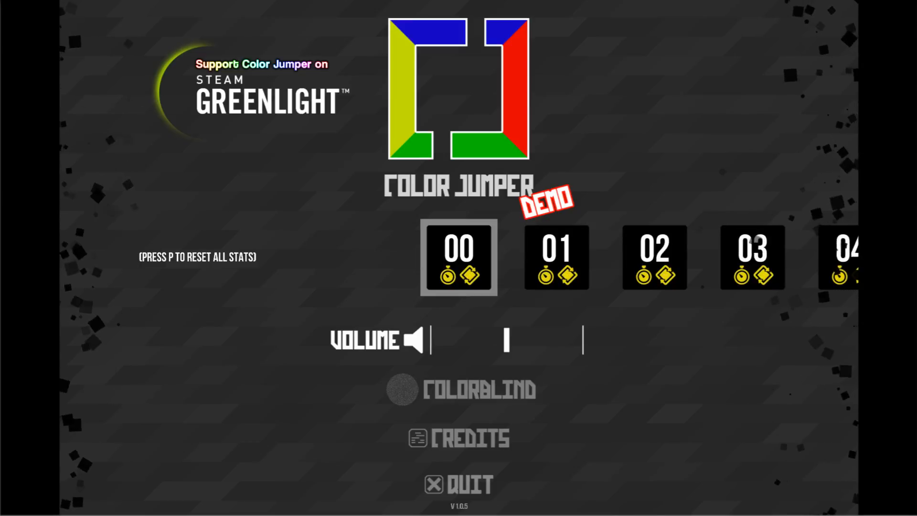
{"action": "key", "text": "Left"}
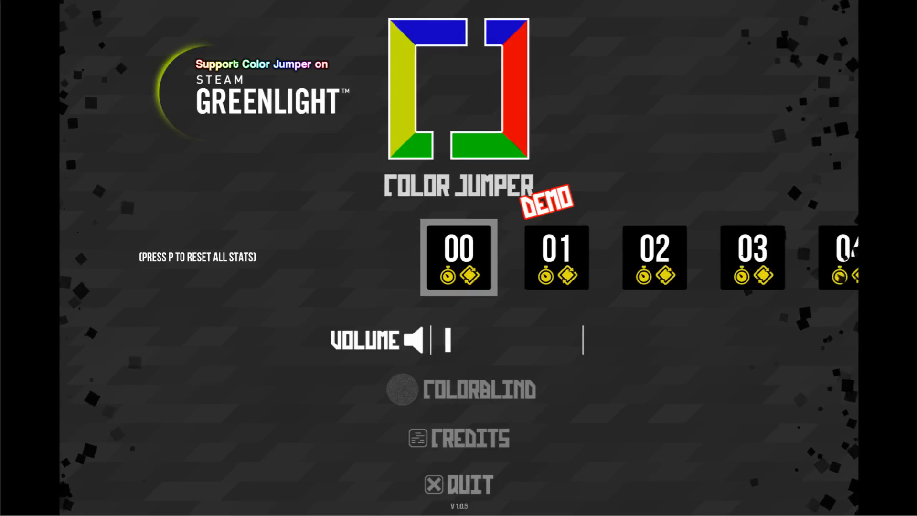
{"action": "key", "text": "Up"}
{"action": "key", "text": "Down"}
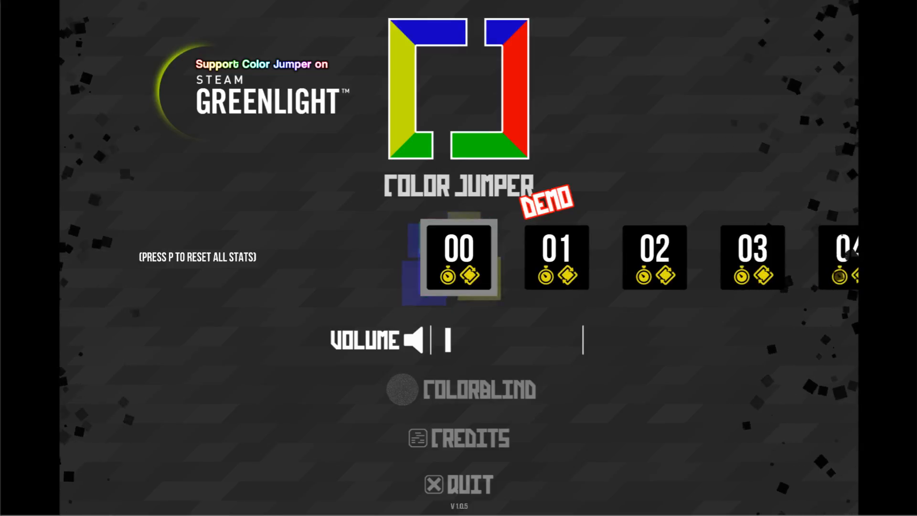
Browse the title screen's level selector from level 00 to level 04 and back to level 00.
{"action": "key", "text": "Up"}
{"action": "key", "text": "Right"}
{"action": "key", "text": "Right"}
{"action": "key", "text": "Right"}
{"action": "key", "text": "Right"}
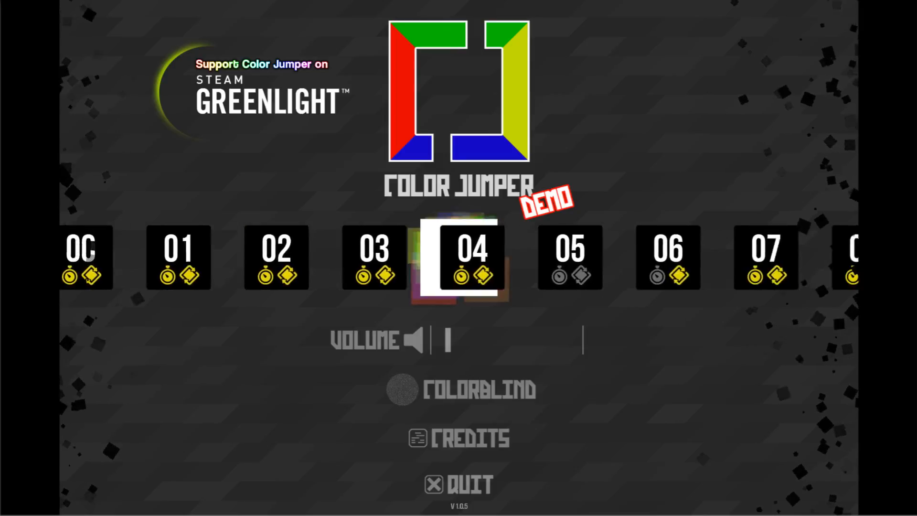
{"action": "key", "text": "Left"}
{"action": "key", "text": "Left"}
{"action": "key", "text": "Left"}
{"action": "key", "text": "Left"}
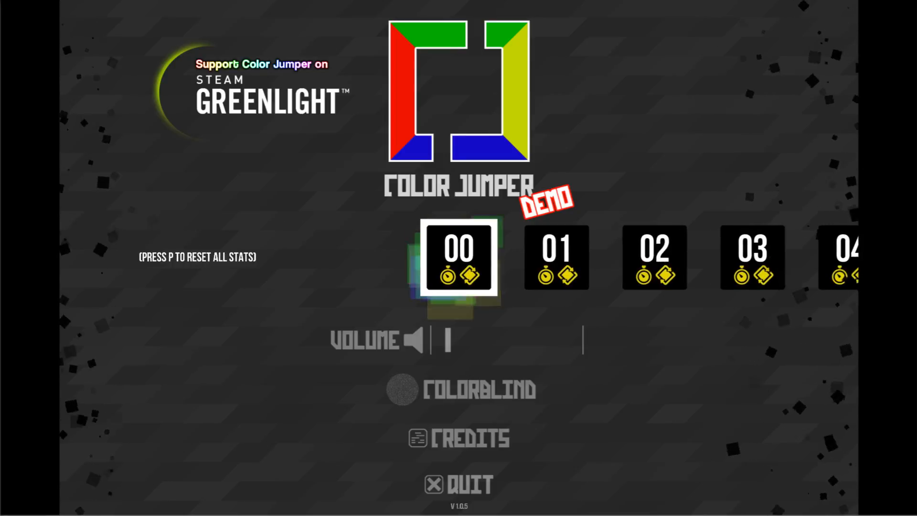
Reset all game stats and start playing from level 00.
{"action": "key", "text": "p"}
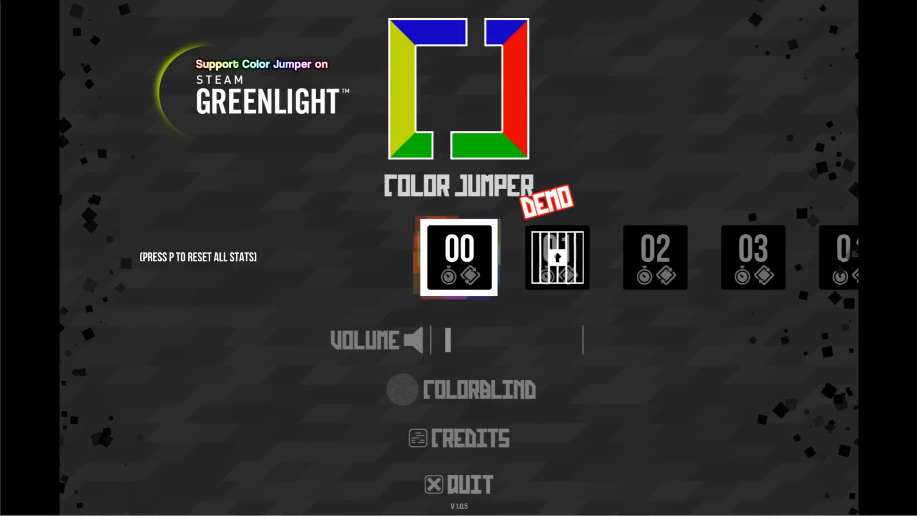
{"action": "key", "text": "Return"}
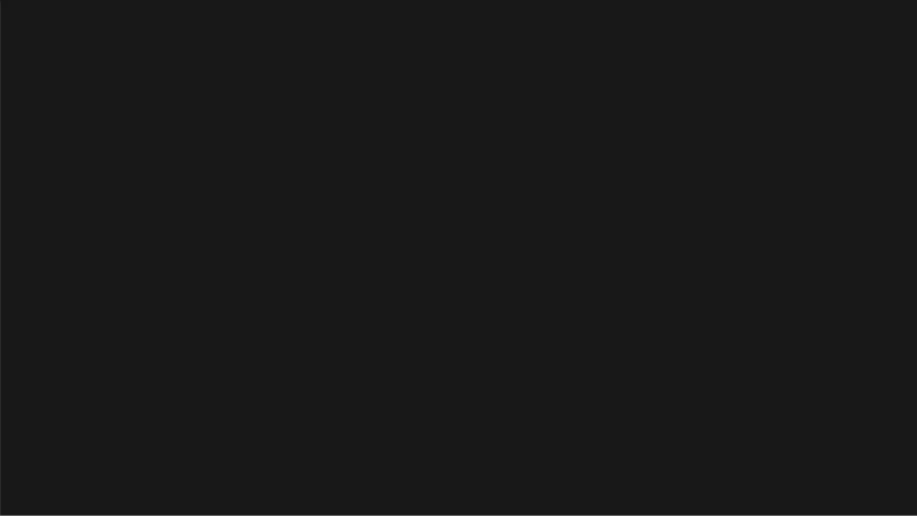
{"action": "key", "text": "Return"}
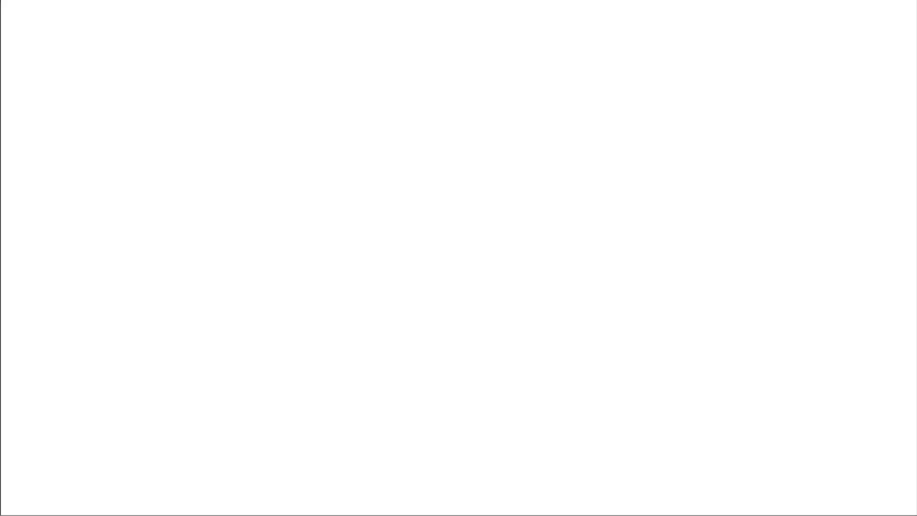
{"action": "key", "text": "Right"}
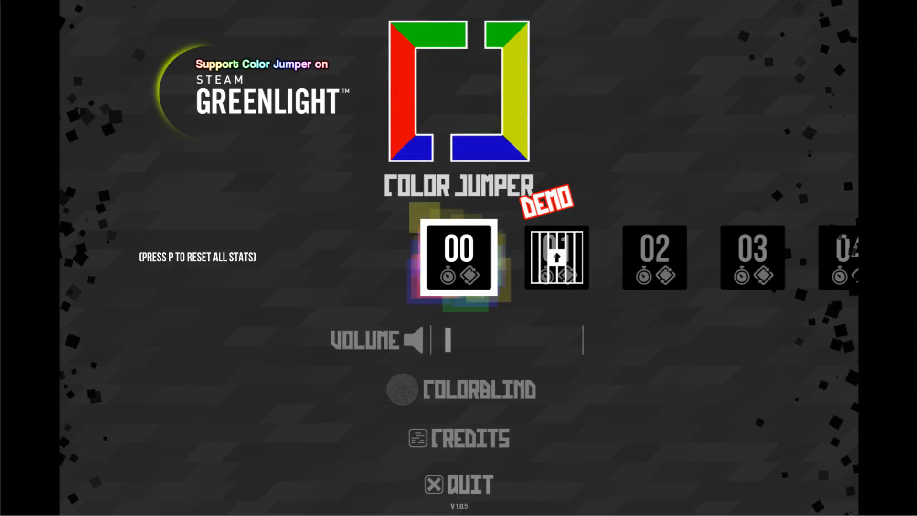
{"action": "key", "text": "Return"}
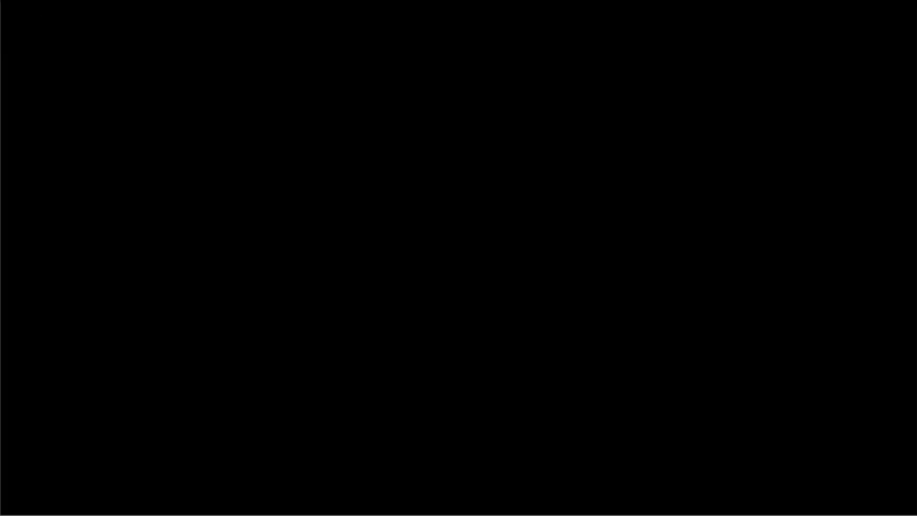
Play through level 05, Double Flip, climbing between the green walls to the white goal square.
{"action": "key", "text": "Right"}
{"action": "key", "text": "Up"}
{"action": "key", "text": "Up"}
{"action": "key", "text": "Left"}
{"action": "key", "text": "Up"}
{"action": "key", "text": "Right"}
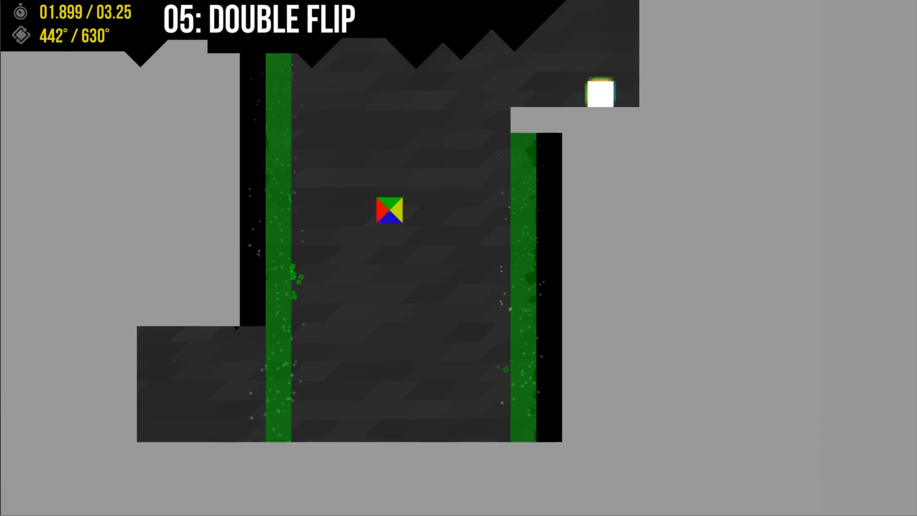
{"action": "key", "text": "Up"}
{"action": "key", "text": "Left"}
{"action": "key", "text": "Right"}
{"action": "key", "text": "Up"}
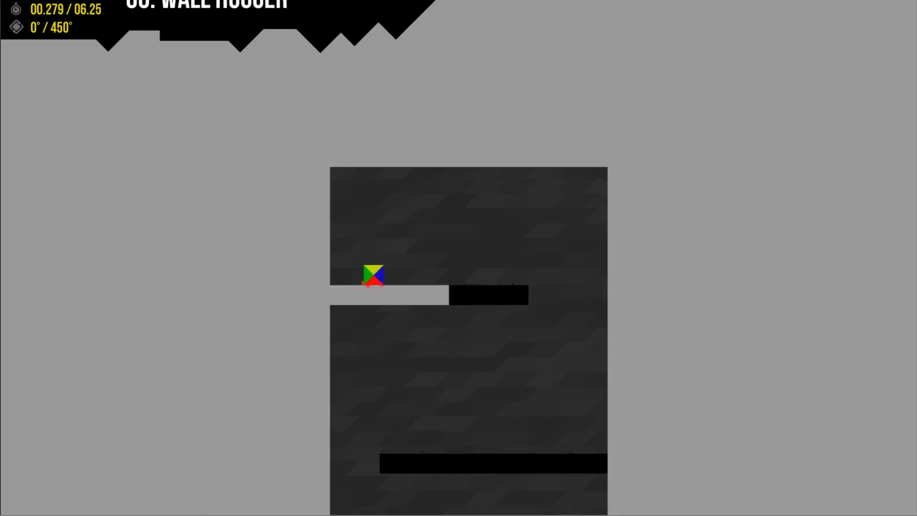
Play through level 06, Wall Hugger, descending around the black ledges to the white goal square.
{"action": "key", "text": "Right"}
{"action": "key", "text": "Up"}
{"action": "key", "text": "Left"}
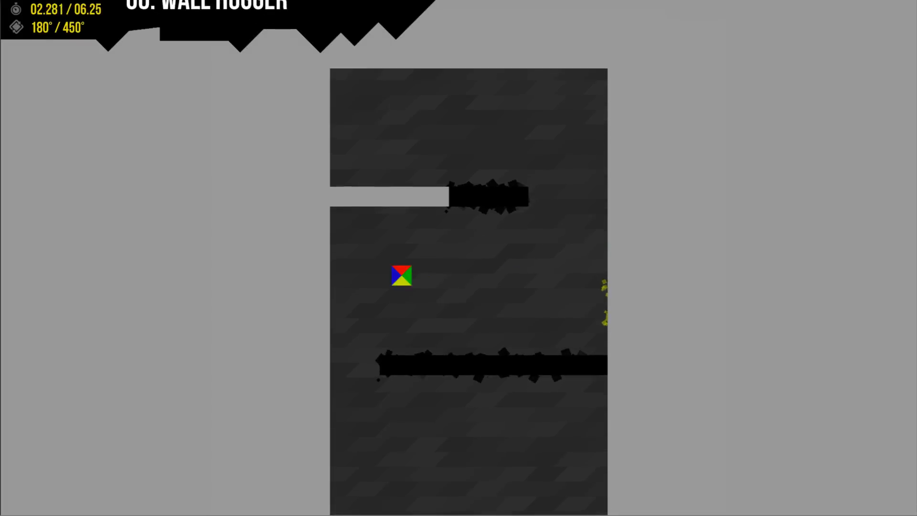
{"action": "key", "text": "Up"}
{"action": "key", "text": "Right"}
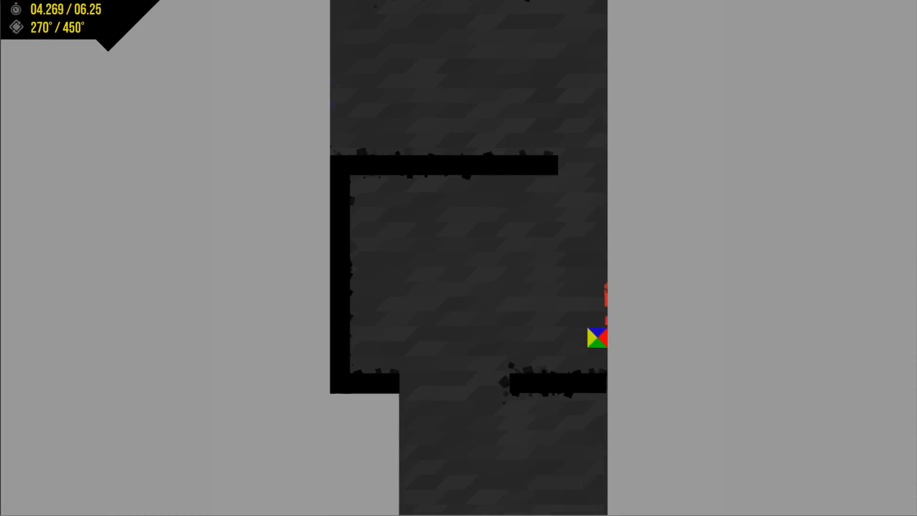
{"action": "key", "text": "Up"}
{"action": "key", "text": "Left"}
{"action": "key", "text": "Right"}
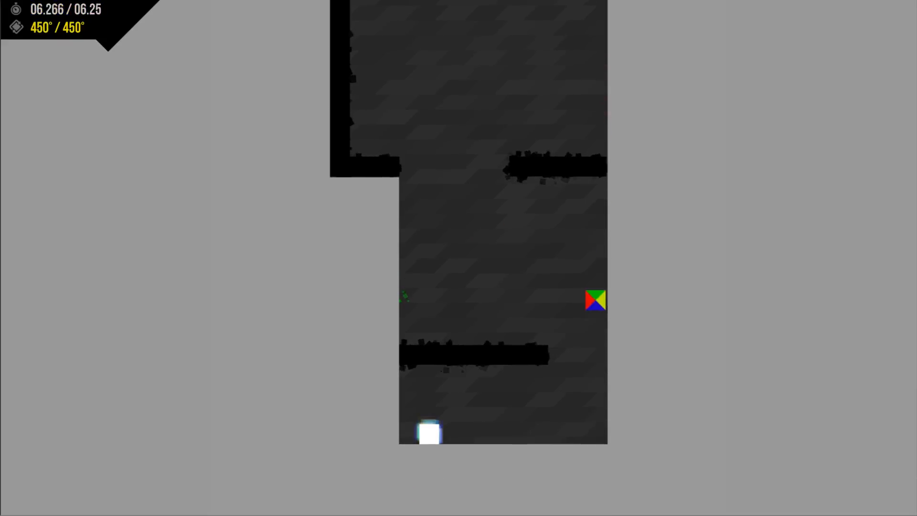
{"action": "key", "text": "Left"}
Play through level 07, Stepping Stones, jumping up the blocks and across the upper ledge to the goal.
{"action": "key", "text": "Right"}
{"action": "key", "text": "Up"}
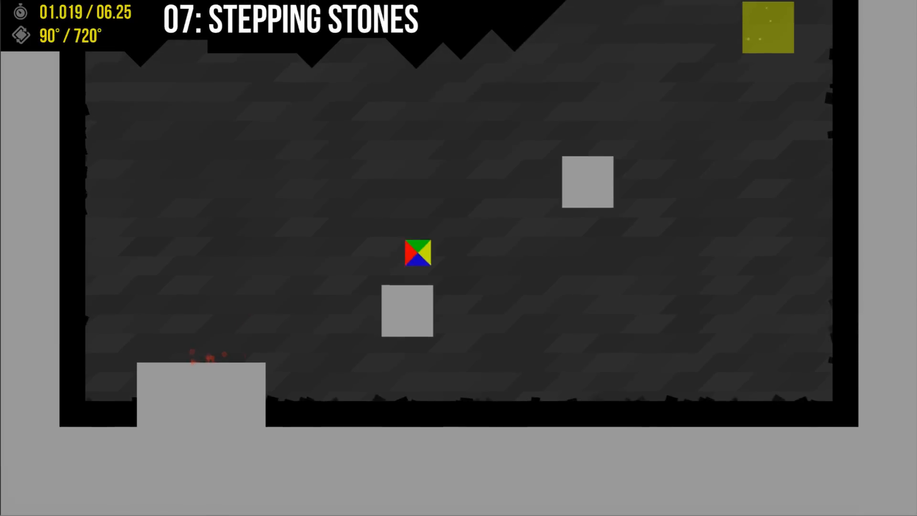
{"action": "key", "text": "Up"}
{"action": "key", "text": "Up"}
{"action": "key", "text": "Up"}
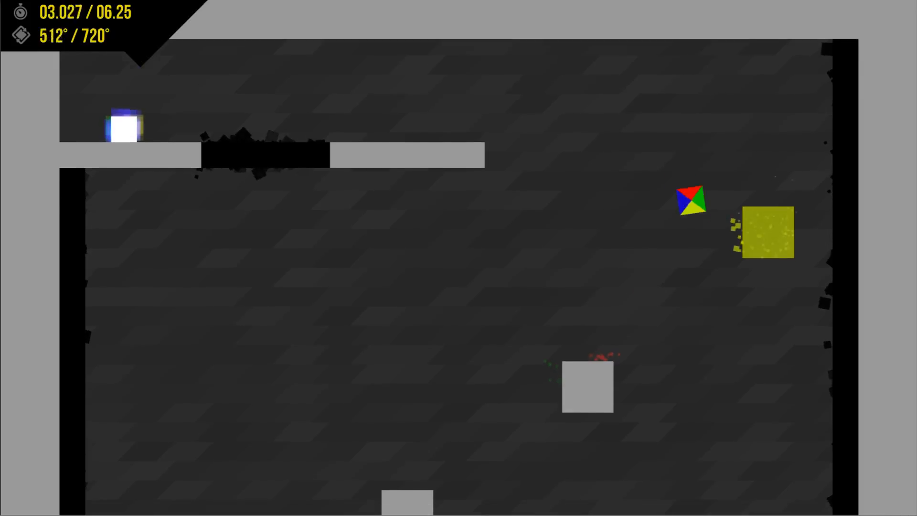
{"action": "key", "text": "Up"}
{"action": "key", "text": "Left"}
{"action": "key", "text": "Up"}
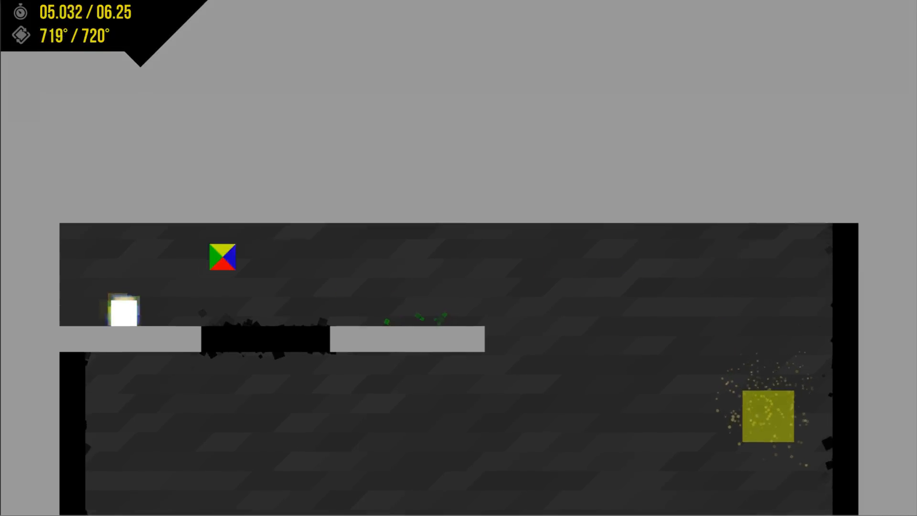
Climb the lower half of level 08, Totem, from the starting platform to the left side of the central pillar.
{"action": "key", "text": "Right"}
{"action": "key", "text": "Up"}
{"action": "key", "text": "Up"}
{"action": "key", "text": "Up"}
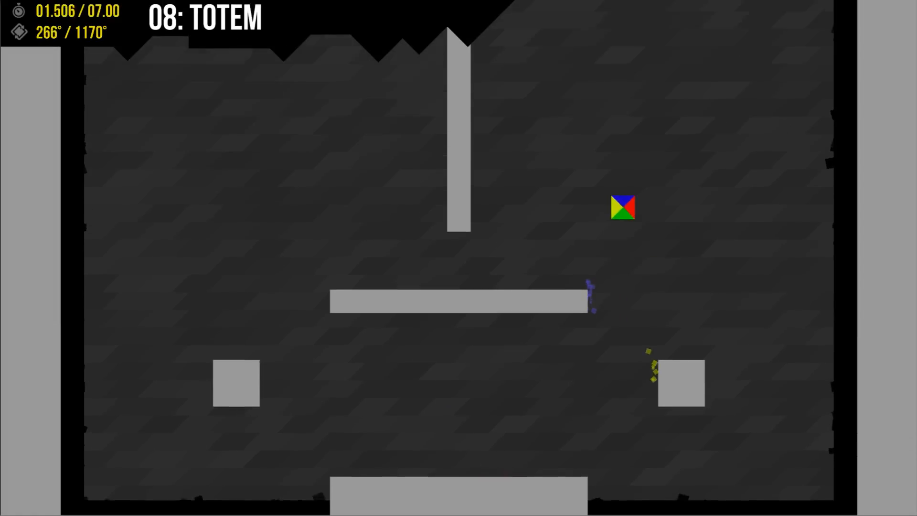
{"action": "key", "text": "Left"}
{"action": "key", "text": "Up"}
{"action": "key", "text": "Right"}
{"action": "key", "text": "Up"}
{"action": "key", "text": "Up"}
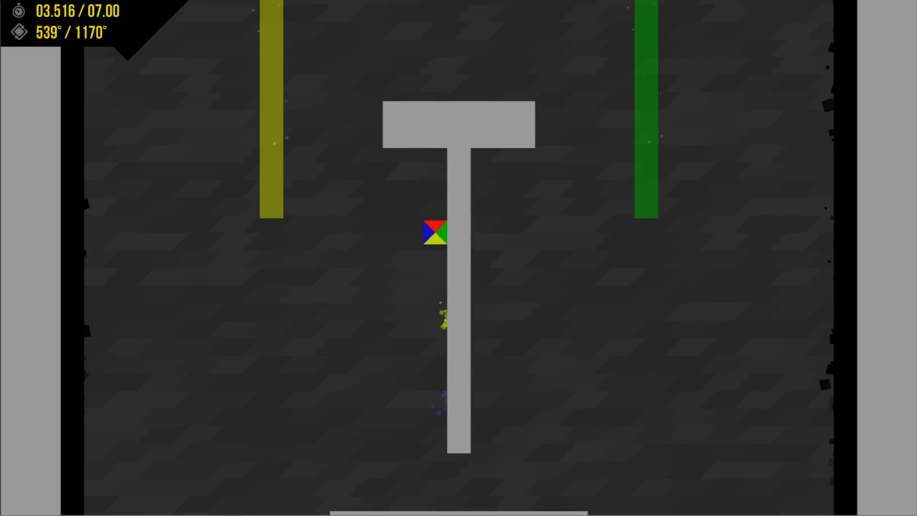
Finish level 08 by climbing over the T-shaped top and the block above it to the white goal square.
{"action": "key", "text": "Up"}
{"action": "key", "text": "Left"}
{"action": "key", "text": "Up"}
{"action": "key", "text": "Right"}
{"action": "key", "text": "Up"}
{"action": "key", "text": "Up"}
{"action": "key", "text": "Left"}
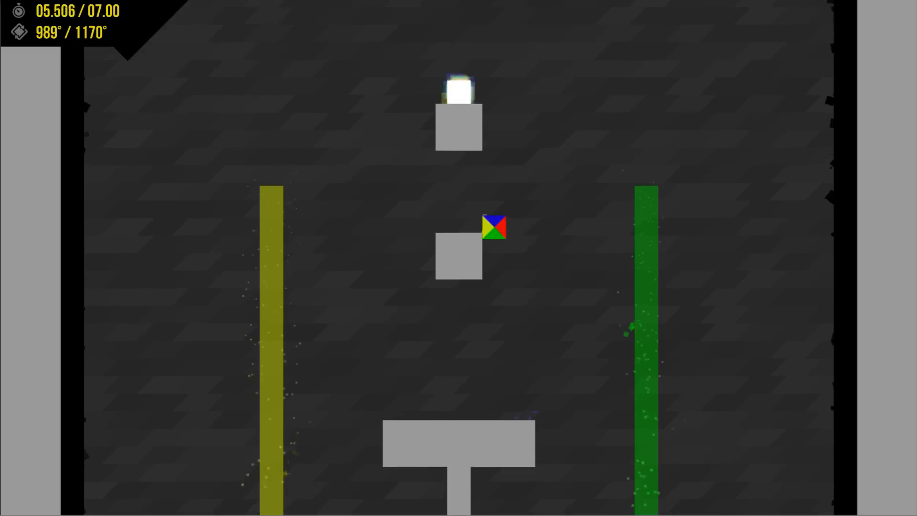
{"action": "key", "text": "Up"}
{"action": "key", "text": "Up"}
Climb past the yellow and blue barriers in level 09, Loop, and onto the grey block above them.
{"action": "key", "text": "Right"}
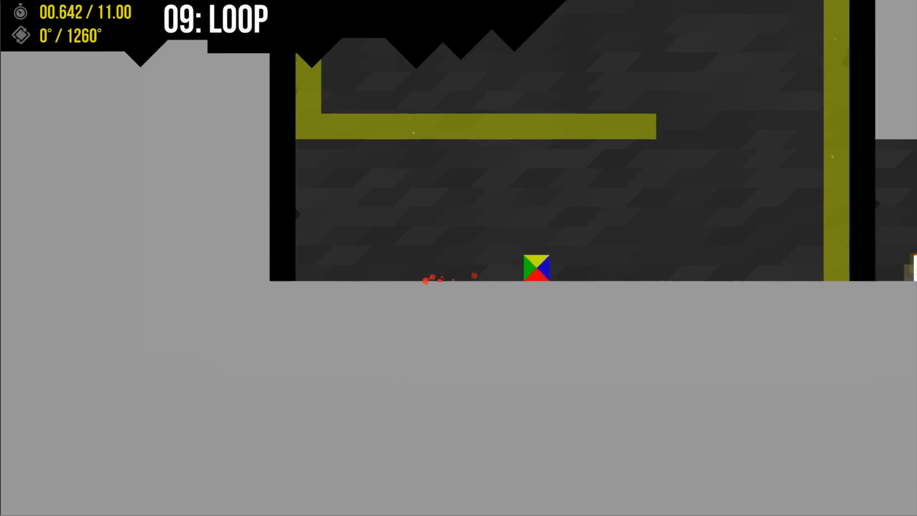
{"action": "key", "text": "Up"}
{"action": "key", "text": "Up"}
{"action": "key", "text": "Left"}
{"action": "key", "text": "Up"}
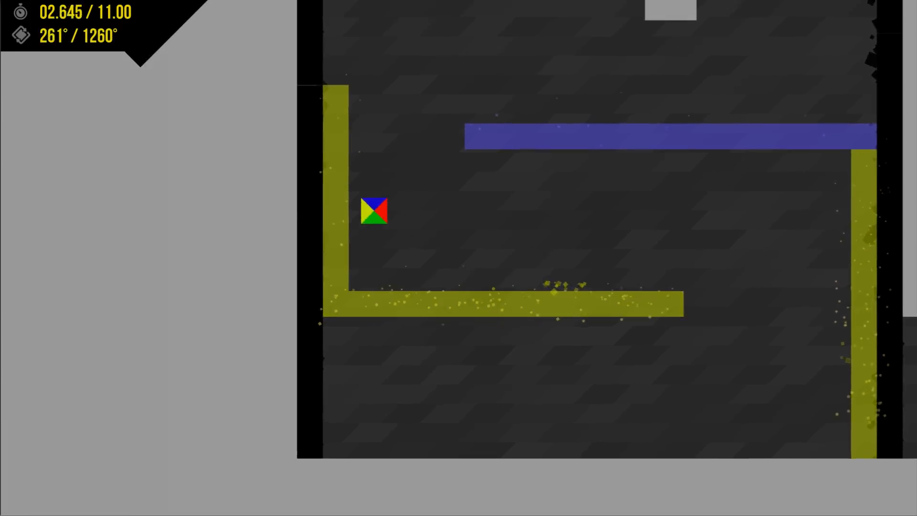
{"action": "key", "text": "Up"}
{"action": "key", "text": "Right"}
{"action": "key", "text": "Up"}
{"action": "key", "text": "Left"}
{"action": "key", "text": "Up"}
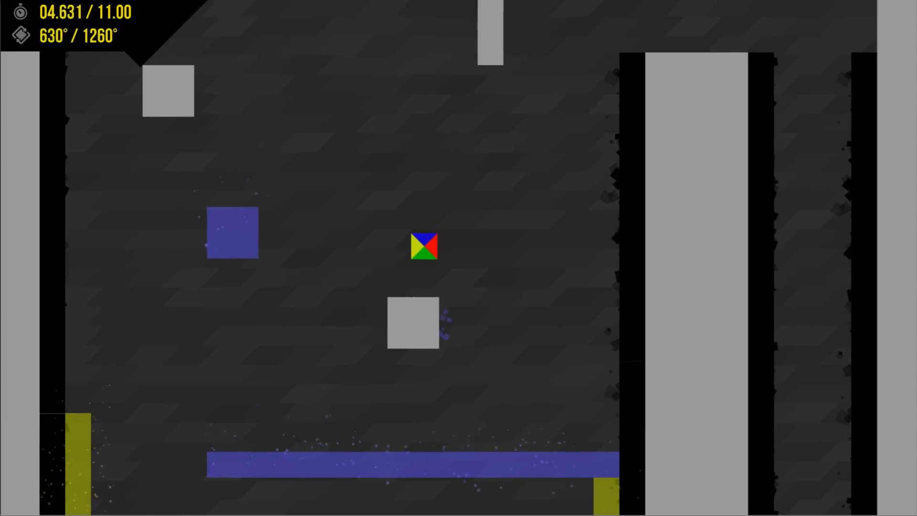
Finish level 09 by crossing over the L-shaped platform to the far shaft, and clear level 10, Incorporeal.
{"action": "key", "text": "Up"}
{"action": "key", "text": "Up"}
{"action": "key", "text": "Up"}
{"action": "key", "text": "Left"}
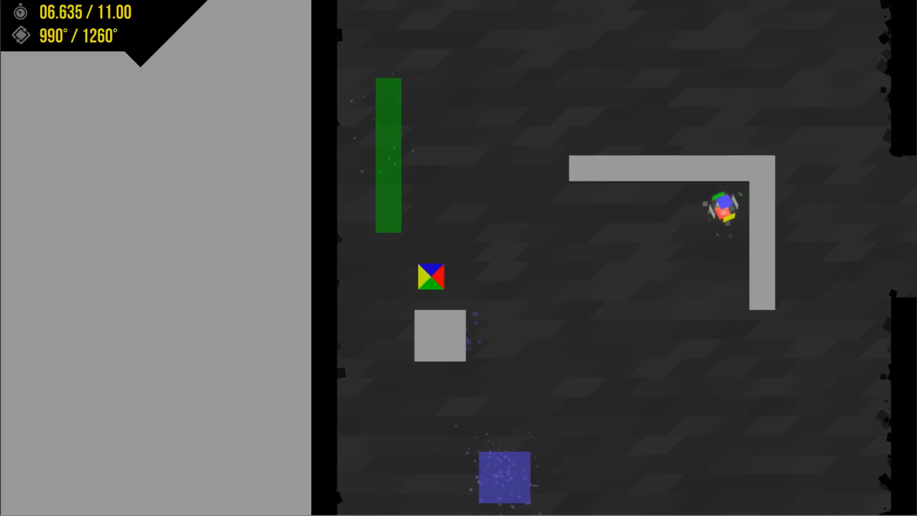
{"action": "key", "text": "Up"}
{"action": "key", "text": "Up"}
{"action": "key", "text": "Right"}
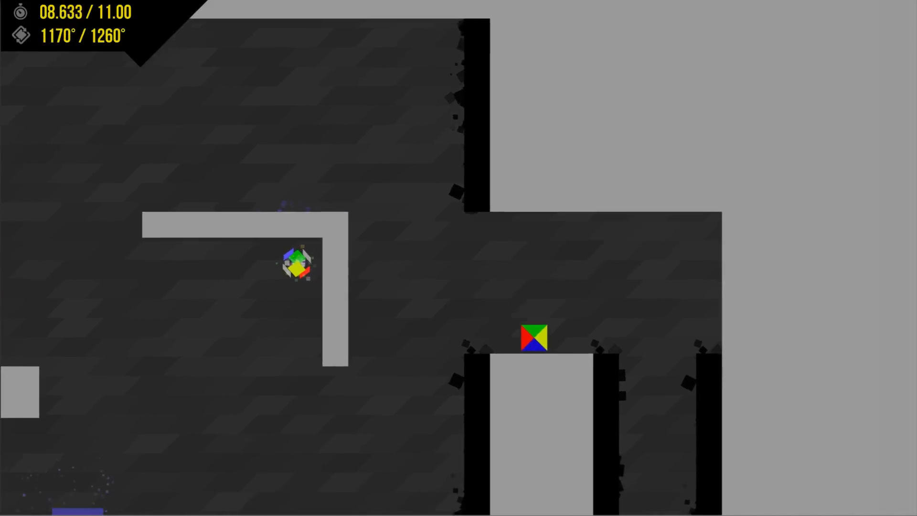
{"action": "key", "text": "Up"}
{"action": "key", "text": "Left"}
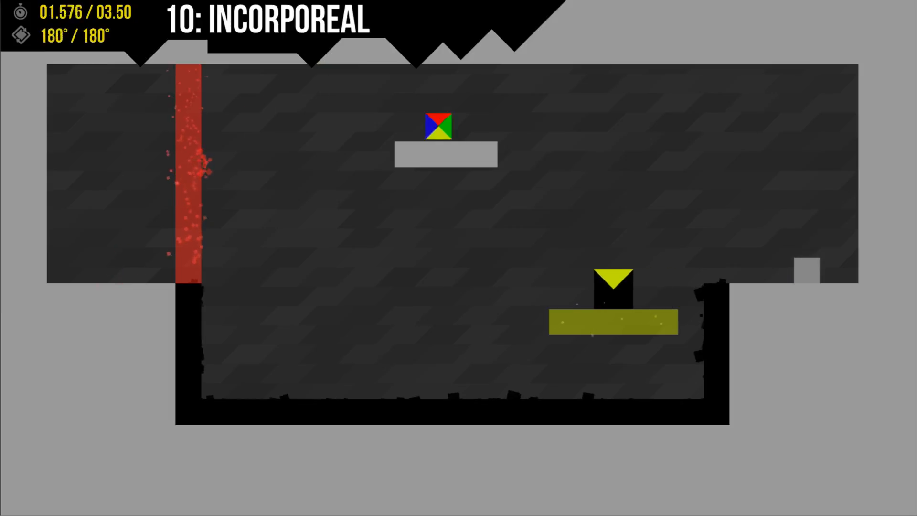
{"action": "key", "text": "Left"}
Finish level 10 and climb the narrow starting shaft over the tall grey wall in level 11, Runway.
{"action": "key", "text": "Up"}
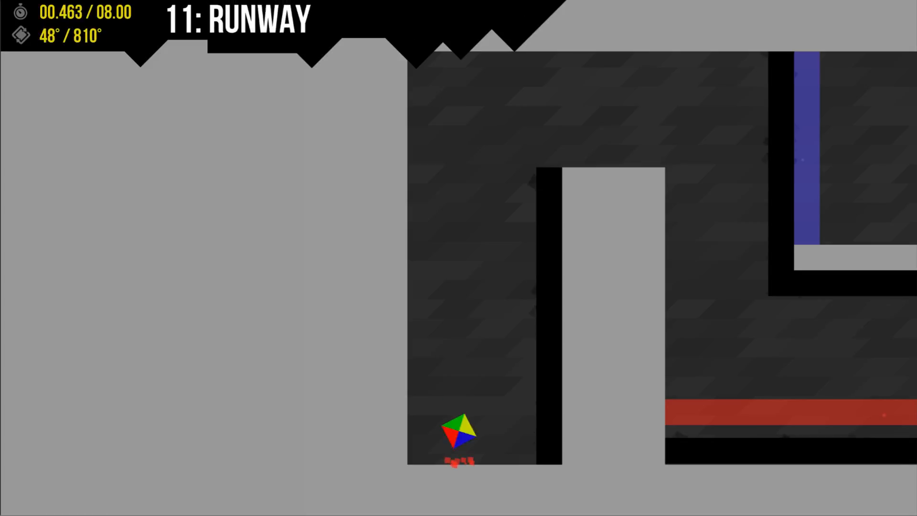
{"action": "key", "text": "Up"}
{"action": "key", "text": "Right"}
{"action": "key", "text": "Left"}
{"action": "key", "text": "Up"}
{"action": "key", "text": "Right"}
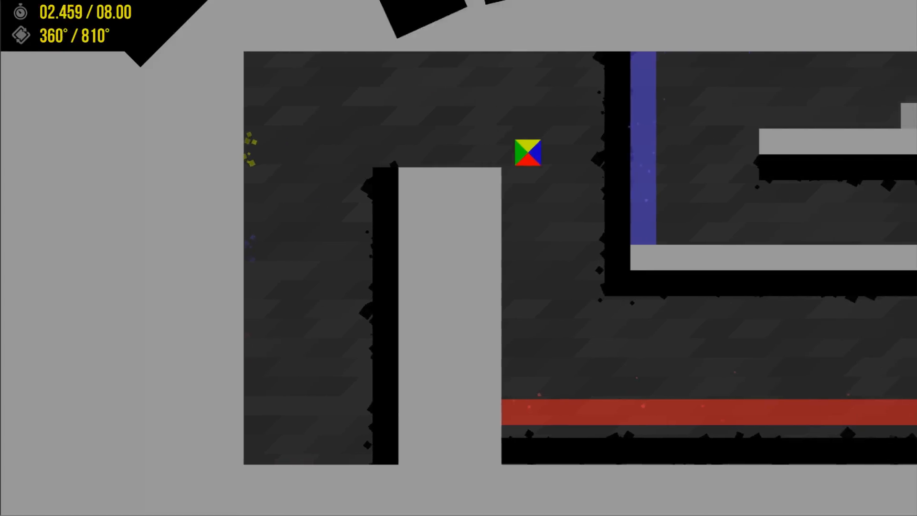
Clear level 11 by crossing the red strip and doubling back over the long grey platform to the white goal square.
{"action": "key", "text": "Up"}
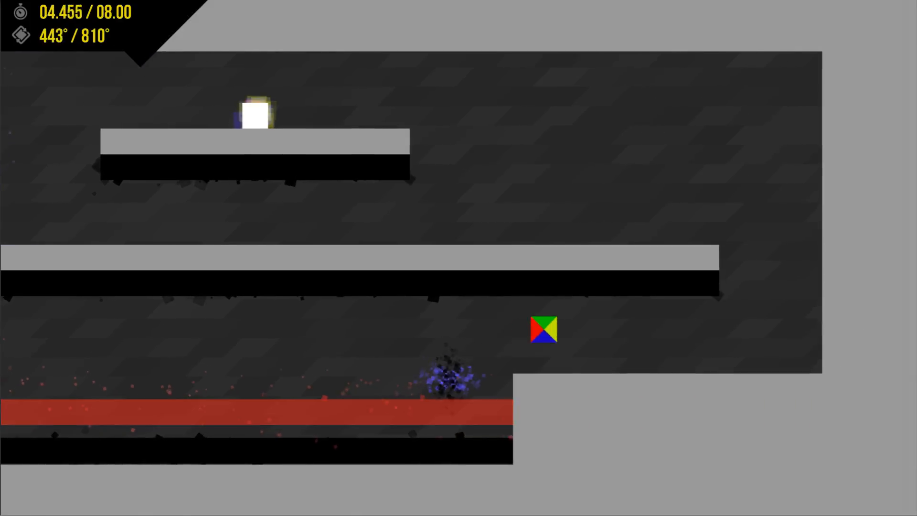
{"action": "key", "text": "Up"}
{"action": "key", "text": "Up"}
{"action": "key", "text": "Left"}
{"action": "key", "text": "Up"}
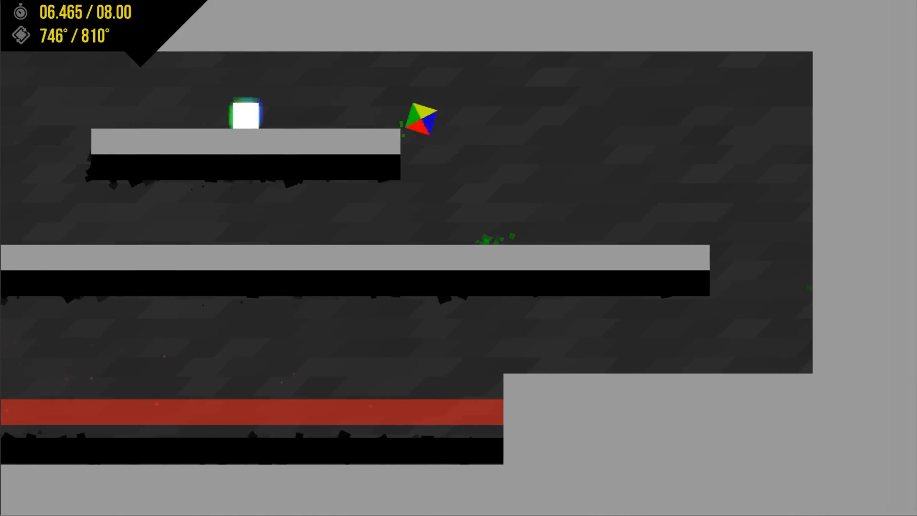
Try to cross level 12, Useful Enemies, by bouncing off the blue enemy and over the central pillar.
{"action": "key", "text": "Right"}
{"action": "key", "text": "Up"}
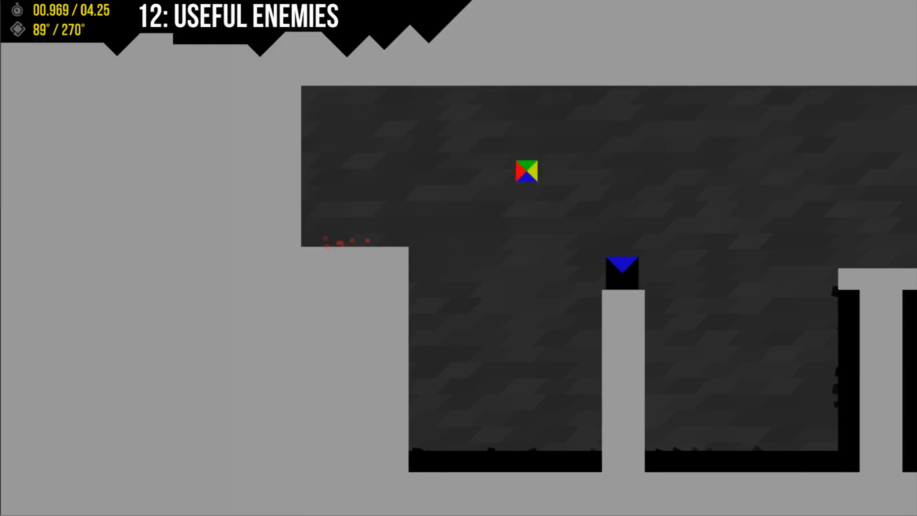
{"action": "key", "text": "Up"}
{"action": "key", "text": "Up"}
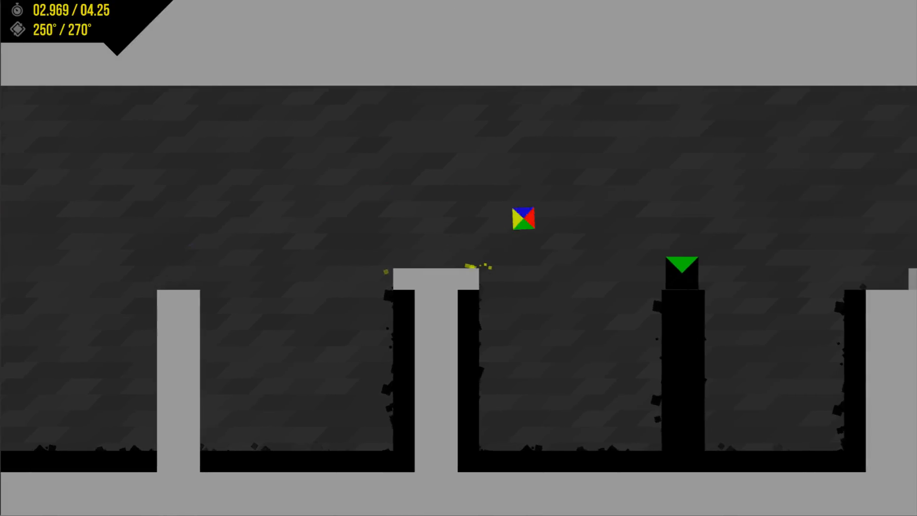
{"action": "key", "text": "Right"}
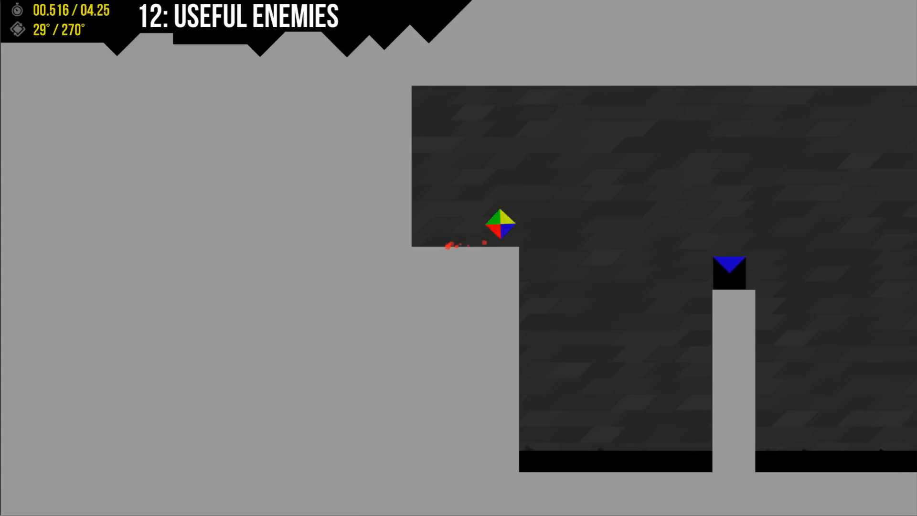
Clear level 12 by bouncing off the blue enemy, the central pillar and the green enemy to the goal.
{"action": "key", "text": "Up"}
{"action": "key", "text": "Up"}
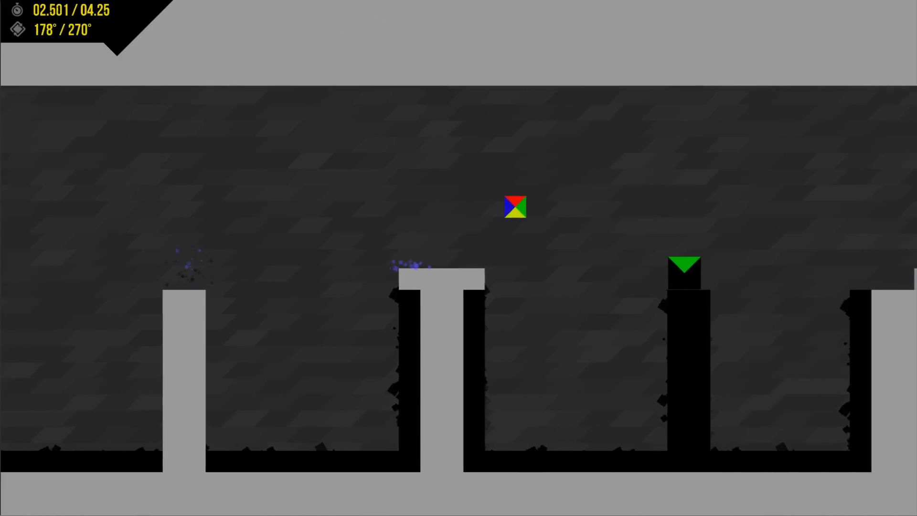
{"action": "key", "text": "Up"}
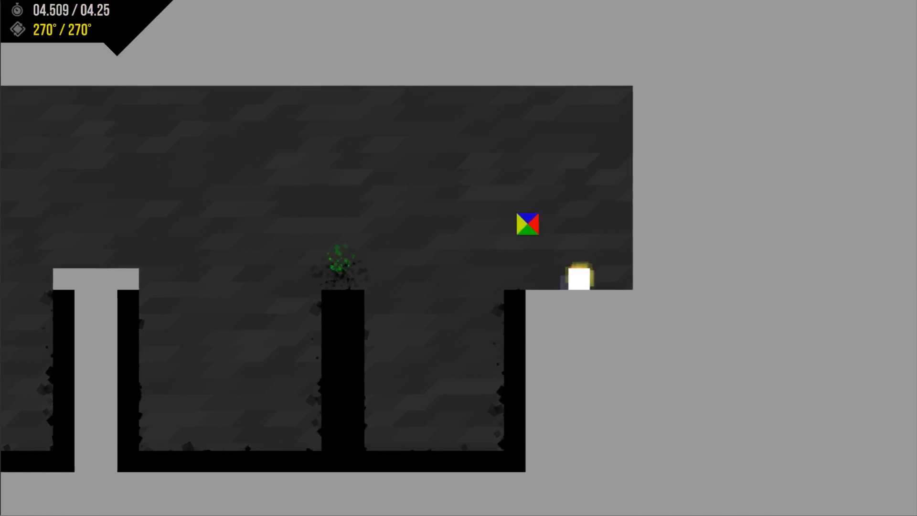
Clear level 13, Underbelly, by rebounding off the green barrier and running through the low corridor past the yellow enemies.
{"action": "key", "text": "Left"}
{"action": "key", "text": "Up"}
{"action": "key", "text": "Right"}
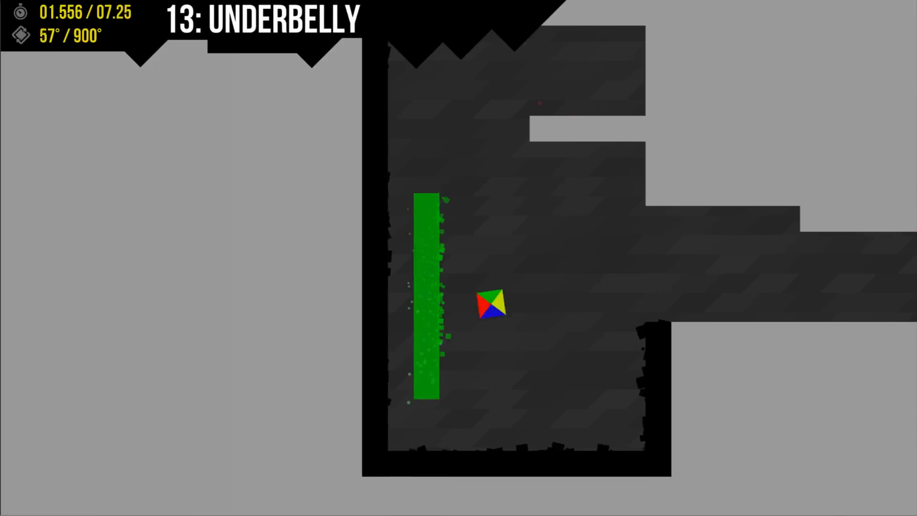
{"action": "key", "text": "Up"}
{"action": "key", "text": "Up"}
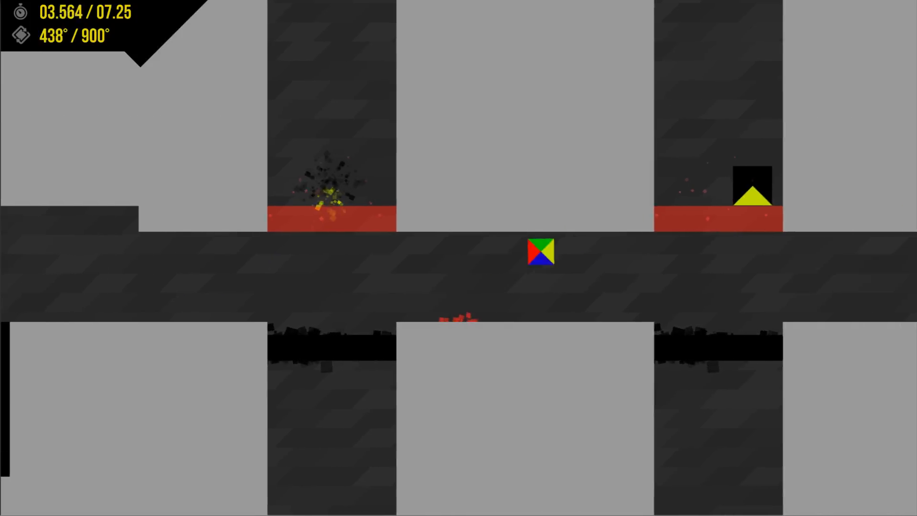
{"action": "key", "text": "Up"}
{"action": "key", "text": "Up"}
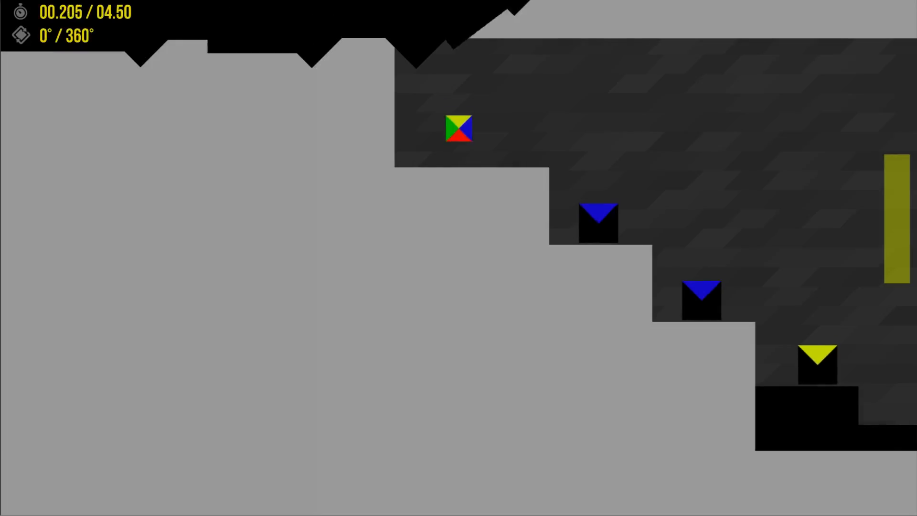
Try to descend the stairs of level 15, Hop Hop, by bouncing off the two blue enemies.
{"action": "key", "text": "Up"}
{"action": "key", "text": "Up"}
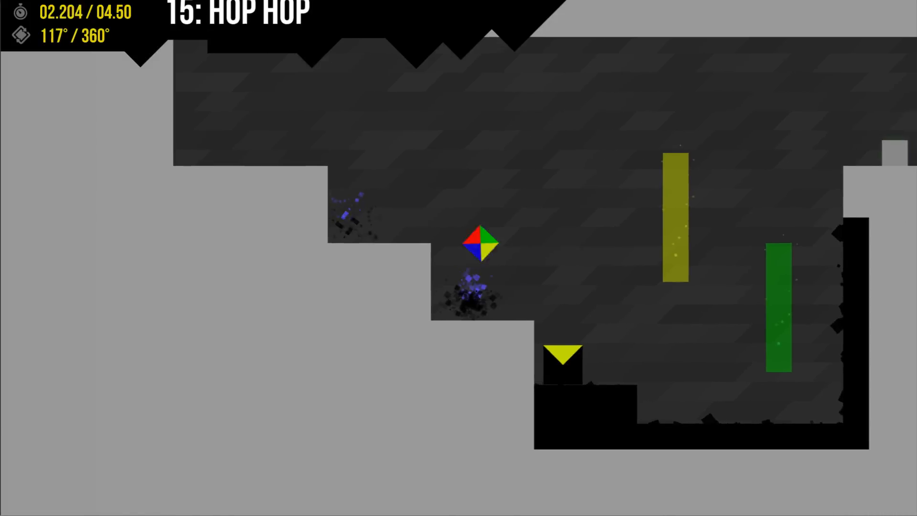
{"action": "key", "text": "Up"}
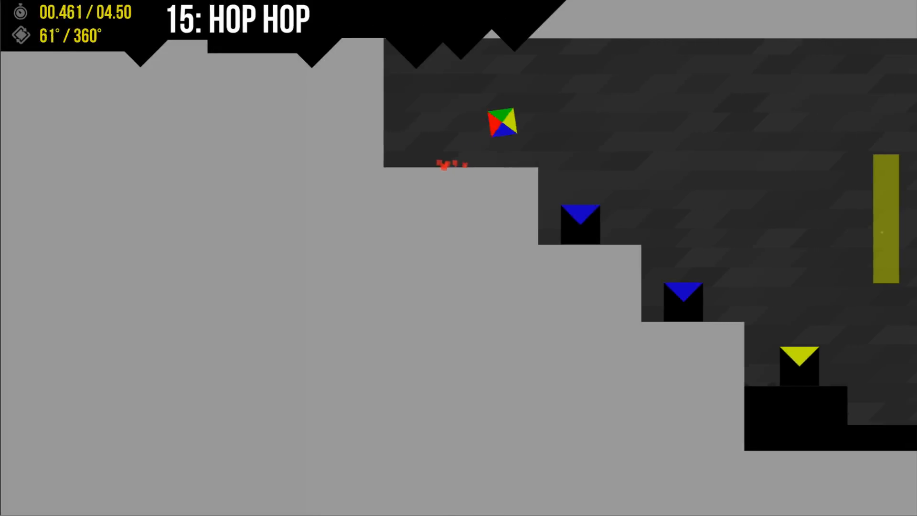
Clear level 15 by bouncing down the enemies and crossing the yellow and green barriers to the goal ledge.
{"action": "key", "text": "Up"}
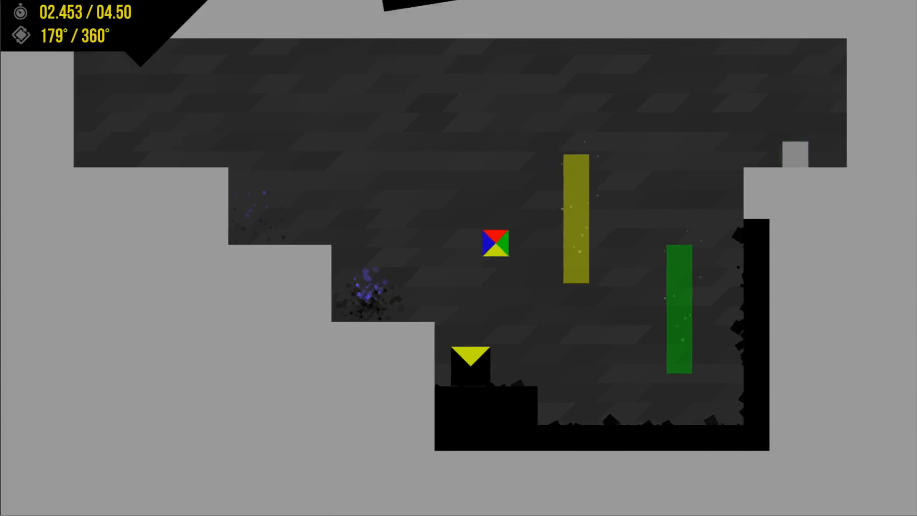
{"action": "key", "text": "Up"}
{"action": "key", "text": "Up"}
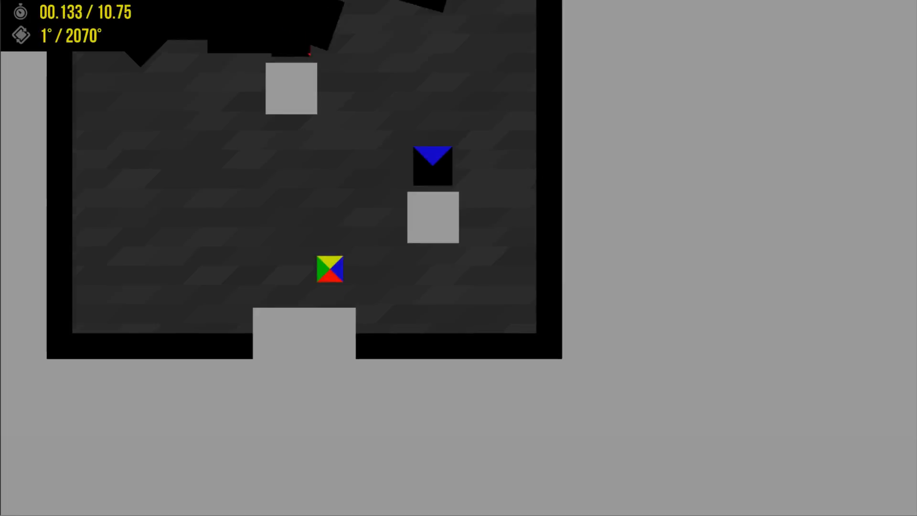
Try to climb level 16, Ascent, from the starting block past the blue enemy toward the red enemy's block.
{"action": "key", "text": "Up"}
{"action": "key", "text": "Up"}
{"action": "key", "text": "Up"}
{"action": "key", "text": "Up"}
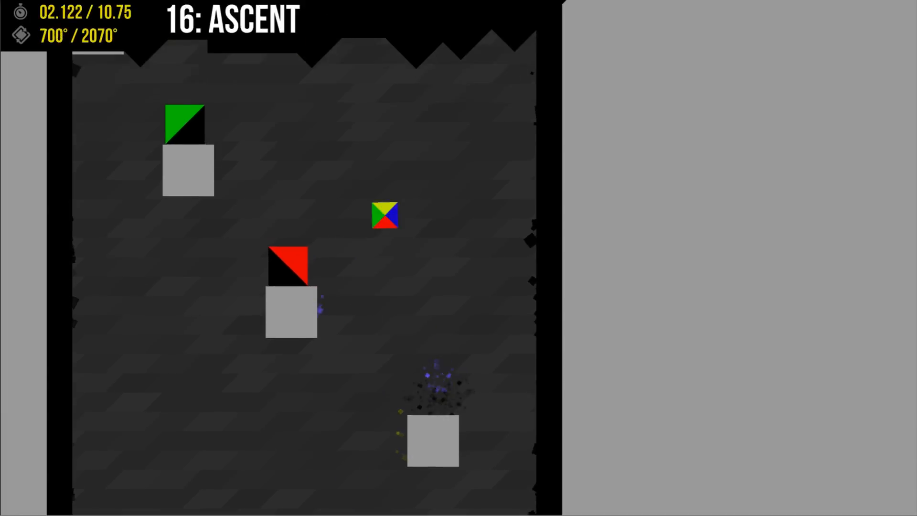
{"action": "key", "text": "Up"}
{"action": "key", "text": "Up"}
{"action": "key", "text": "Up"}
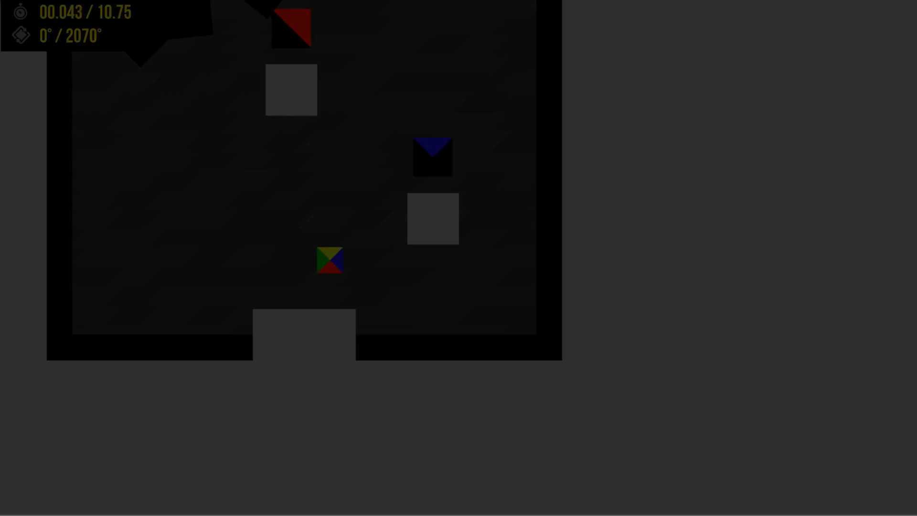
Climb the two lowest floating blocks in level 16, destroying the blue and red enemies.
{"action": "key", "text": "Up"}
{"action": "key", "text": "Up"}
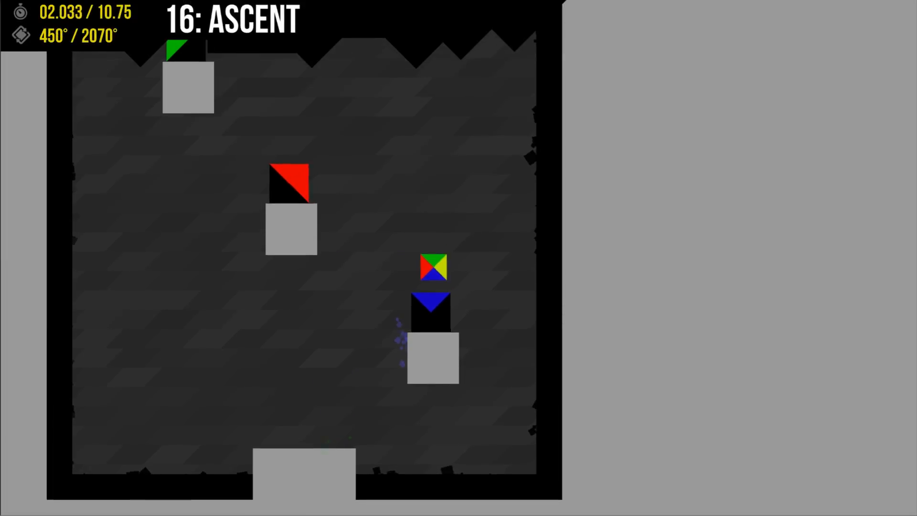
{"action": "key", "text": "Up"}
{"action": "key", "text": "Up"}
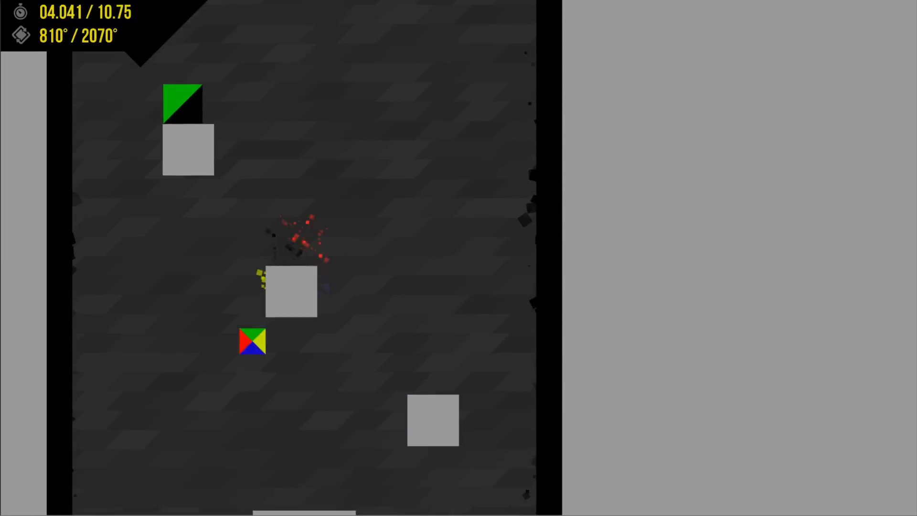
Climb back over the two lowest blocks to the side of the green enemy's block.
{"action": "key", "text": "Up"}
{"action": "key", "text": "Up"}
{"action": "key", "text": "Left"}
{"action": "key", "text": "Up"}
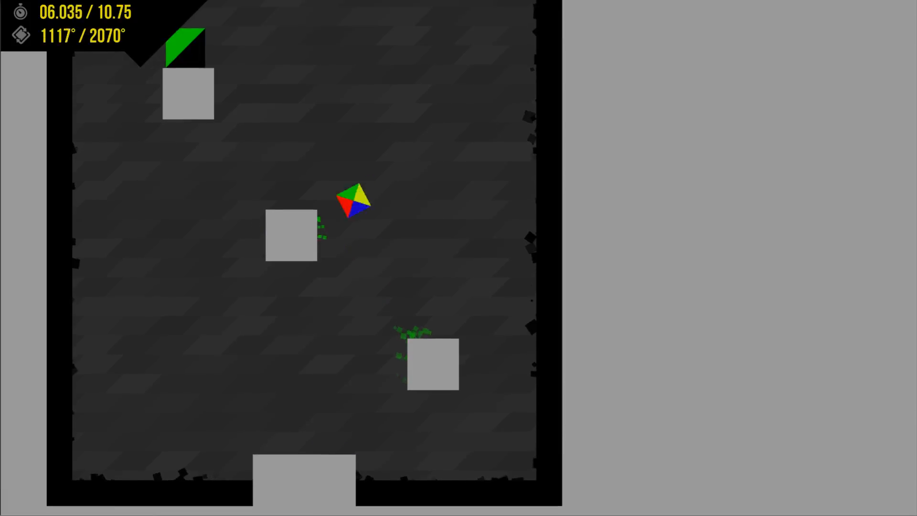
{"action": "key", "text": "Up"}
{"action": "key", "text": "Left"}
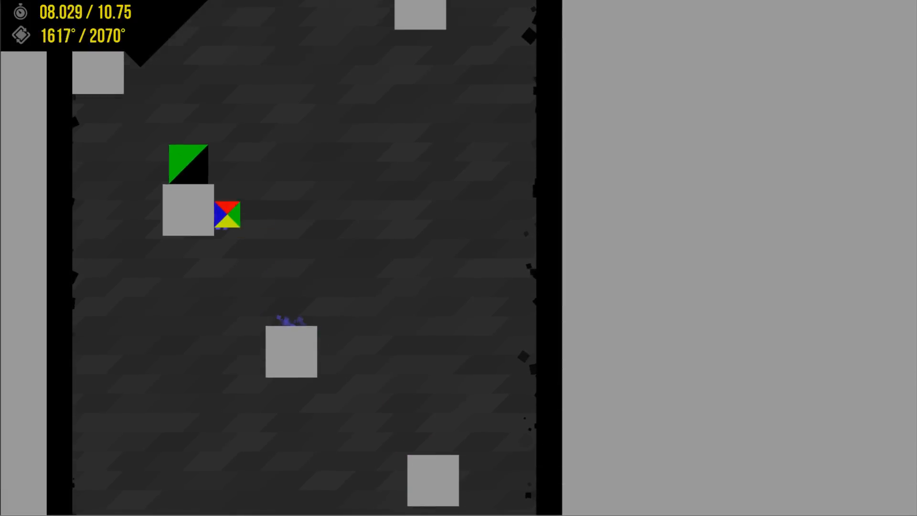
Destroy the green enemy and rebound off the grey block attached to the black wall.
{"action": "key", "text": "Up"}
{"action": "key", "text": "Up"}
{"action": "key", "text": "Up"}
{"action": "key", "text": "Left"}
{"action": "key", "text": "Up"}
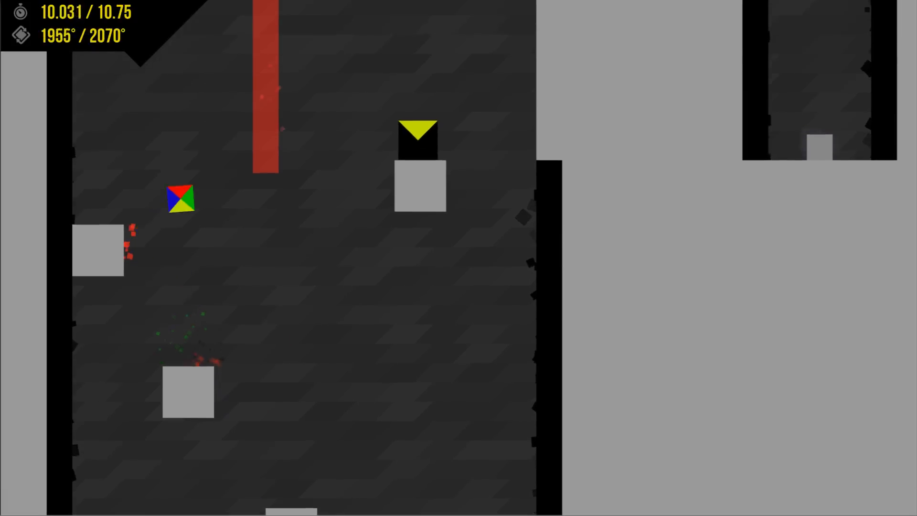
Pass the red barrier in level 16 and destroy the yellow enemy on the floating block beyond it.
{"action": "key", "text": "Left"}
{"action": "key", "text": "Up"}
{"action": "key", "text": "Right"}
{"action": "key", "text": "Up"}
{"action": "key", "text": "Right"}
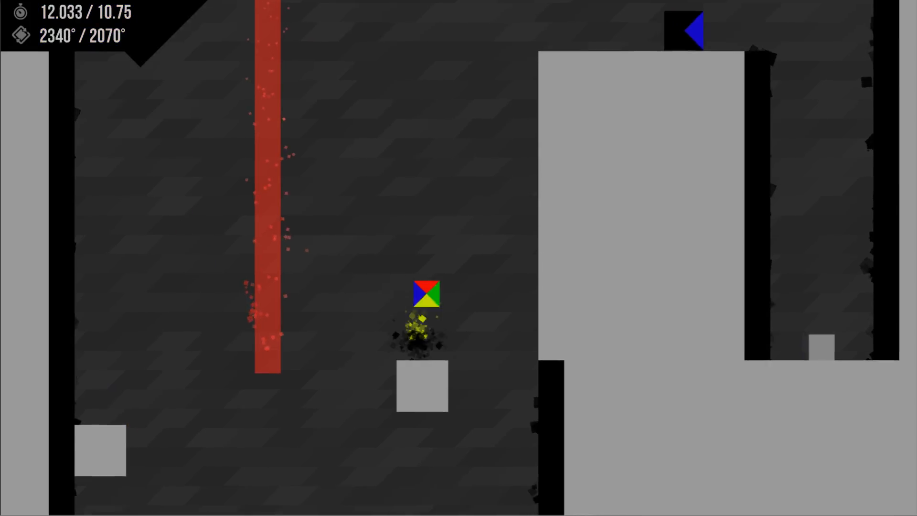
Finish level 16 by climbing the tall grey wall and crossing its top past the blue enemy into the goal shaft.
{"action": "key", "text": "Up"}
{"action": "key", "text": "Up"}
{"action": "key", "text": "Up"}
{"action": "key", "text": "Right"}
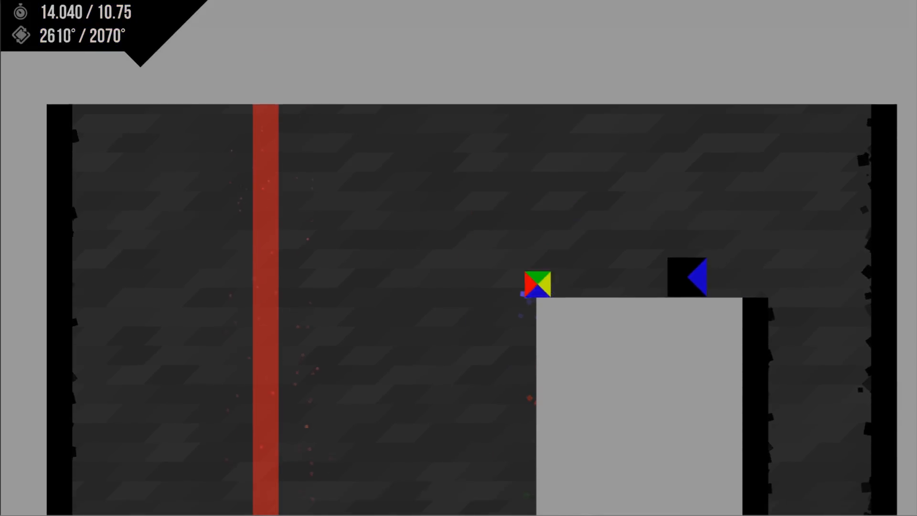
{"action": "key", "text": "Up"}
{"action": "key", "text": "Left"}
{"action": "key", "text": "Right"}
{"action": "key", "text": "Up"}
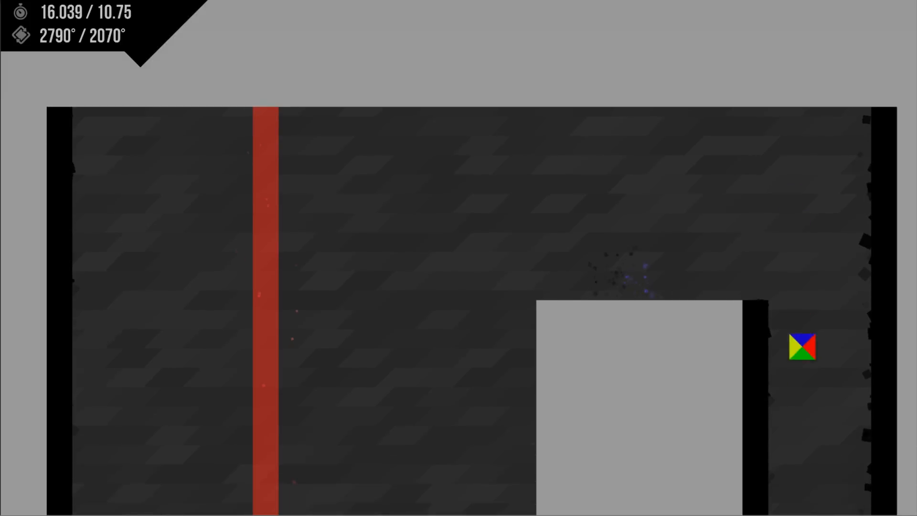
Enter the chamber with the blue barrier in level 17, Exterminator, and destroy its upper green enemy.
{"action": "key", "text": "Left"}
{"action": "key", "text": "Up"}
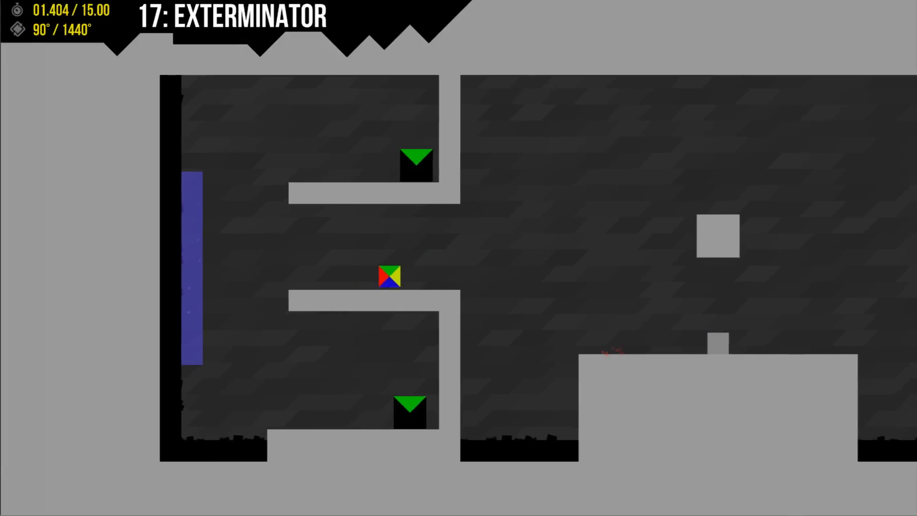
{"action": "key", "text": "Up"}
{"action": "key", "text": "Up"}
{"action": "key", "text": "Right"}
{"action": "key", "text": "Left"}
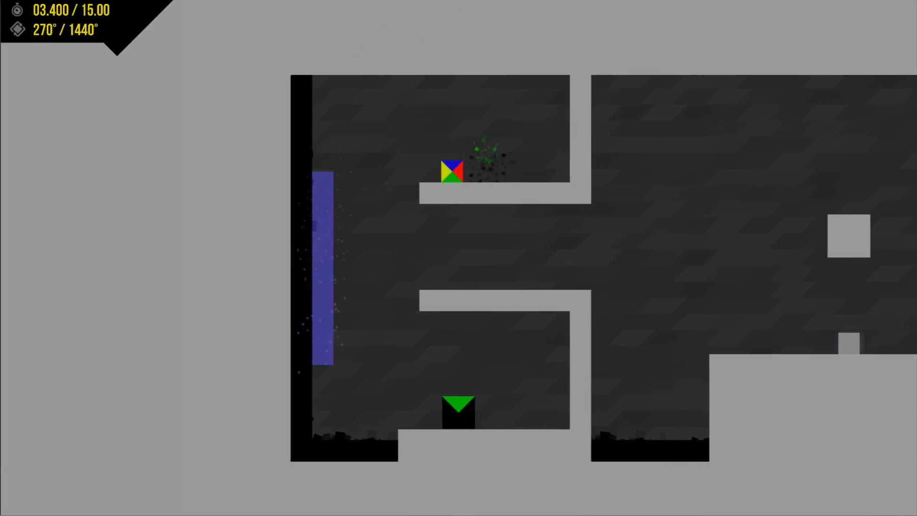
Drop to the chamber floor, destroy the lower green enemy and rebound onto the blue barrier.
{"action": "key", "text": "Left"}
{"action": "key", "text": "Right"}
{"action": "key", "text": "Up"}
{"action": "key", "text": "Left"}
{"action": "key", "text": "Up"}
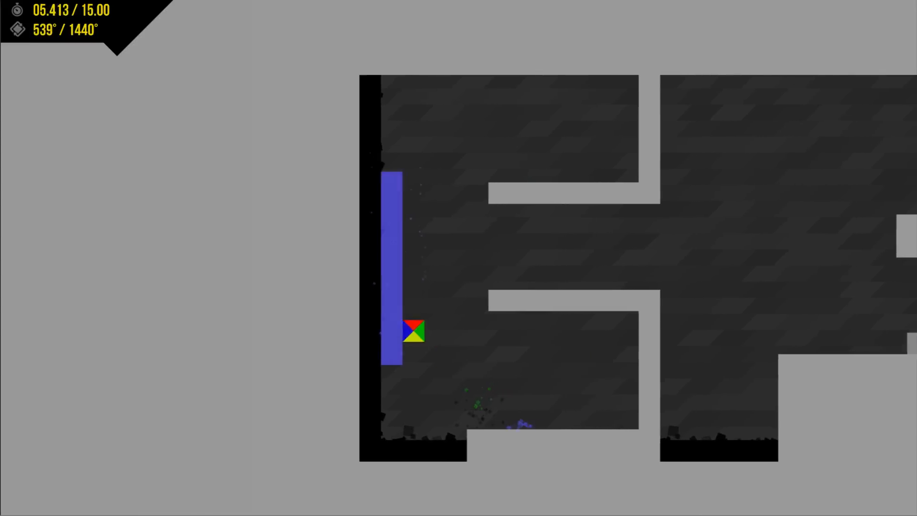
Cross the central platform to the chamber with the red barrier and destroy its upper red enemy.
{"action": "key", "text": "Up"}
{"action": "key", "text": "Right"}
{"action": "key", "text": "Up"}
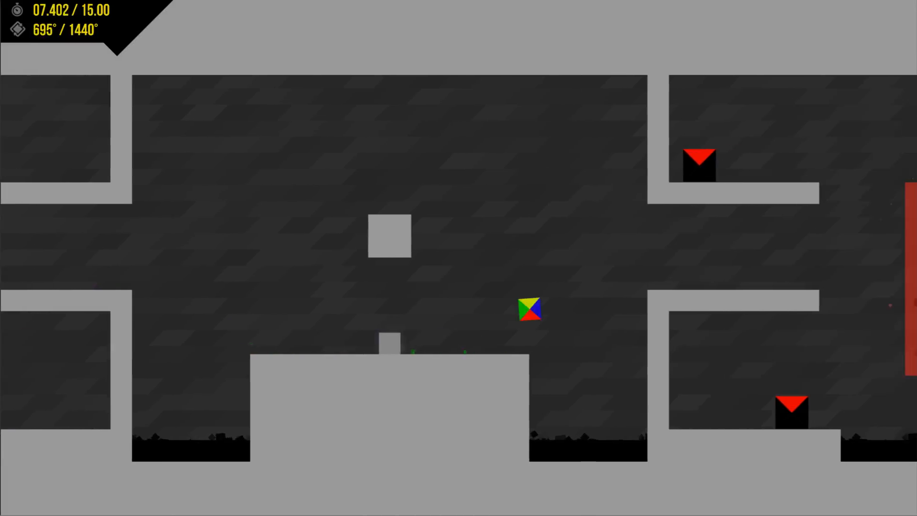
{"action": "key", "text": "Up"}
{"action": "key", "text": "Up"}
{"action": "key", "text": "Left"}
{"action": "key", "text": "Right"}
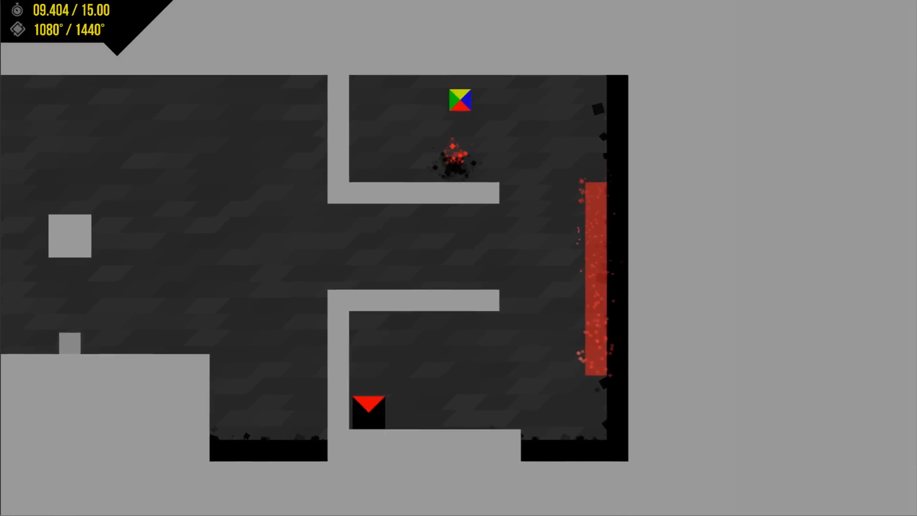
Destroy the lower red enemy and return through the corridor to the central goal square, clearing level 17.
{"action": "key", "text": "Right"}
{"action": "key", "text": "Left"}
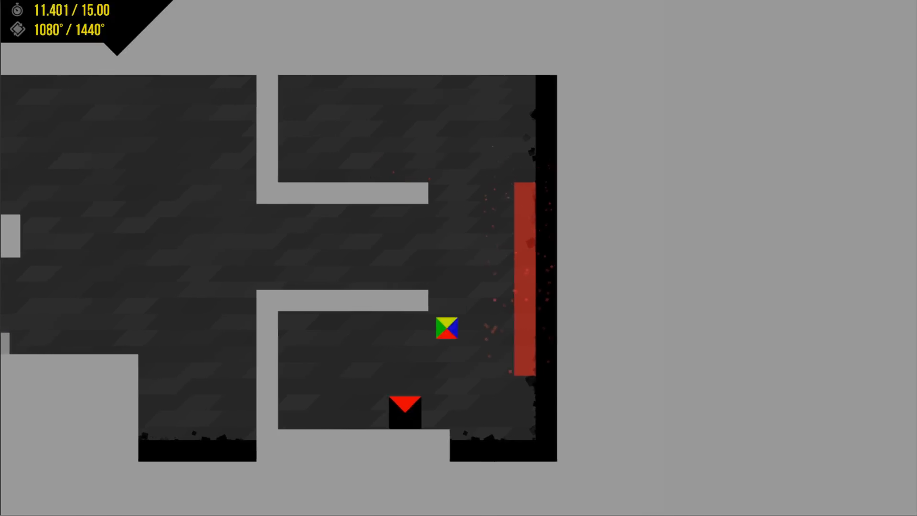
{"action": "key", "text": "Right"}
{"action": "key", "text": "Up"}
{"action": "key", "text": "Up"}
{"action": "key", "text": "Left"}
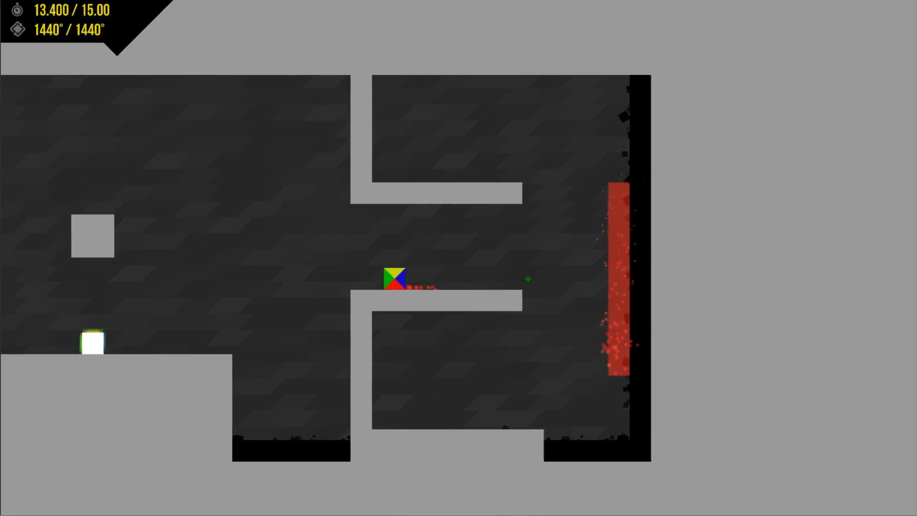
Bounce off the blue enemy and the yellow pillar in level 18, Pillars, to reach the first grey ledge.
{"action": "key", "text": "Right"}
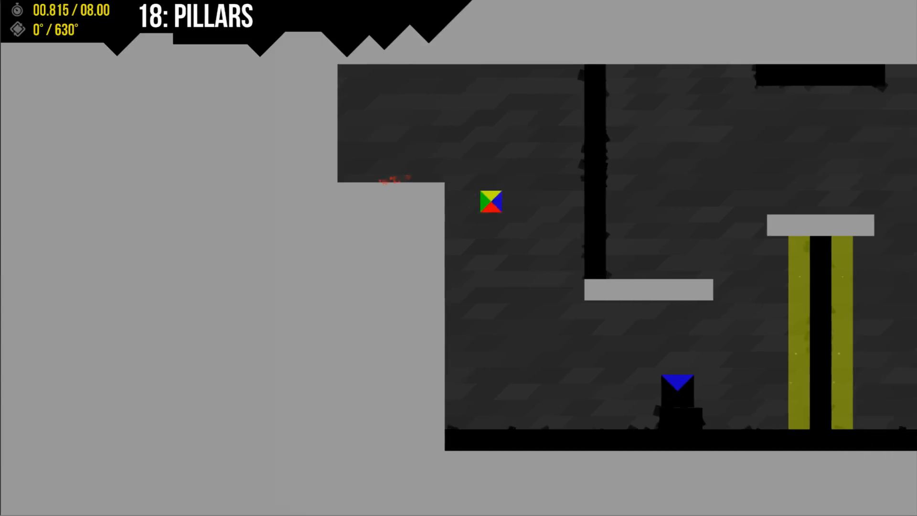
{"action": "key", "text": "Left"}
{"action": "key", "text": "Up"}
{"action": "key", "text": "Right"}
{"action": "key", "text": "Up"}
{"action": "key", "text": "Left"}
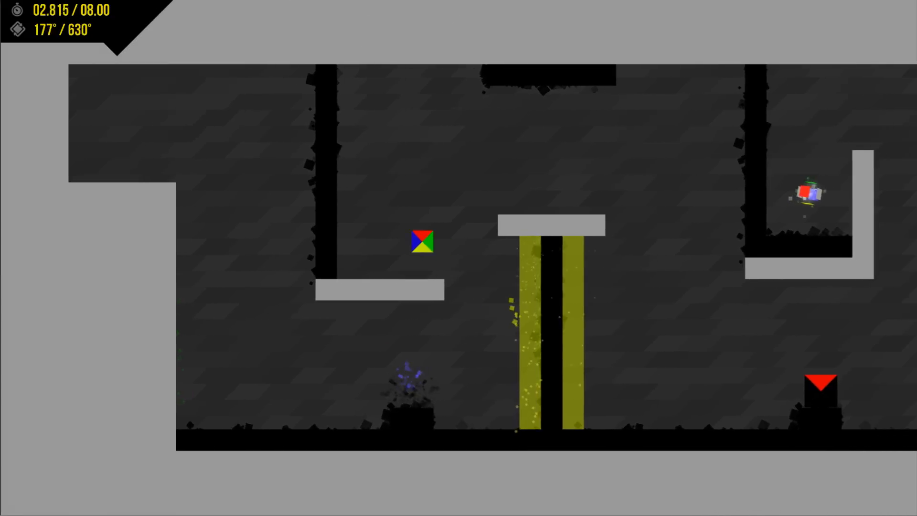
Jump from the first grey ledge over the yellow pillar and drop toward the red enemy.
{"action": "key", "text": "Up"}
{"action": "key", "text": "Right"}
{"action": "key", "text": "Left"}
{"action": "key", "text": "Up"}
{"action": "key", "text": "Right"}
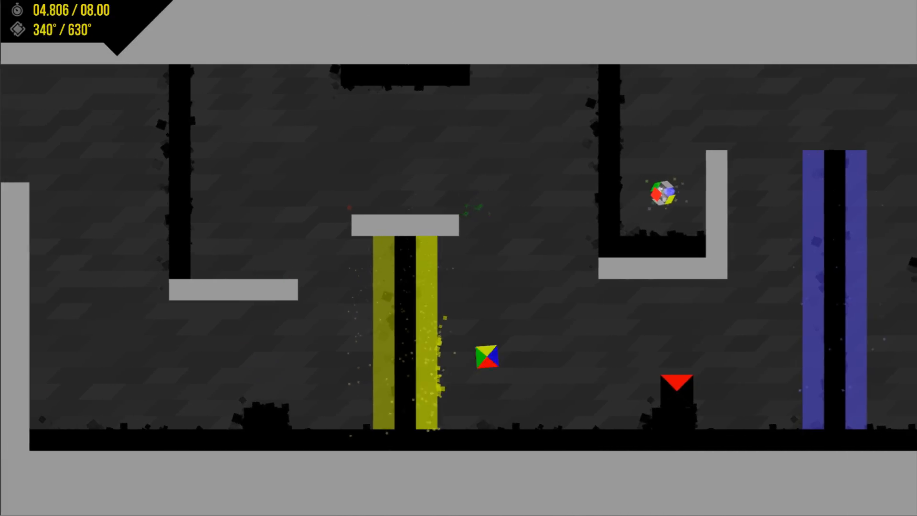
Bounce off the red enemy and the L-shaped ledge over the blue pillar to the goal square, clearing level 18.
{"action": "key", "text": "Up"}
{"action": "key", "text": "Left"}
{"action": "key", "text": "Up"}
{"action": "key", "text": "Up"}
{"action": "key", "text": "Right"}
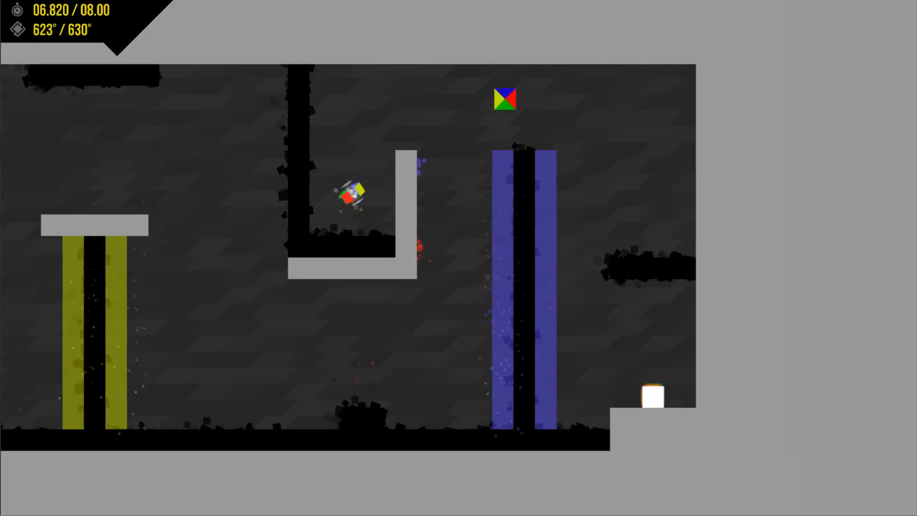
{"action": "key", "text": "Right"}
{"action": "key", "text": "Up"}
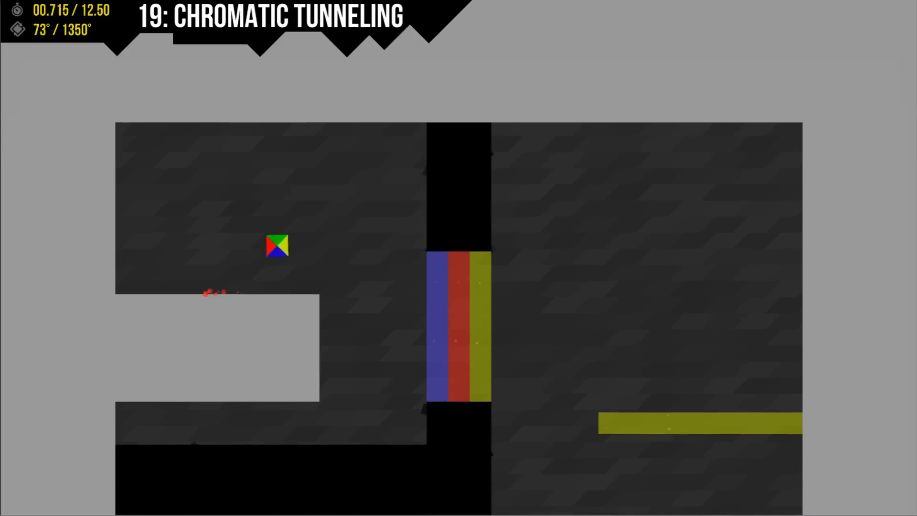
Pass through the blue-red-yellow barrier and the green and yellow walls of level 19, Chromatic Tunneling, into the chamber below.
{"action": "key", "text": "Left"}
{"action": "key", "text": "Up"}
{"action": "key", "text": "Right"}
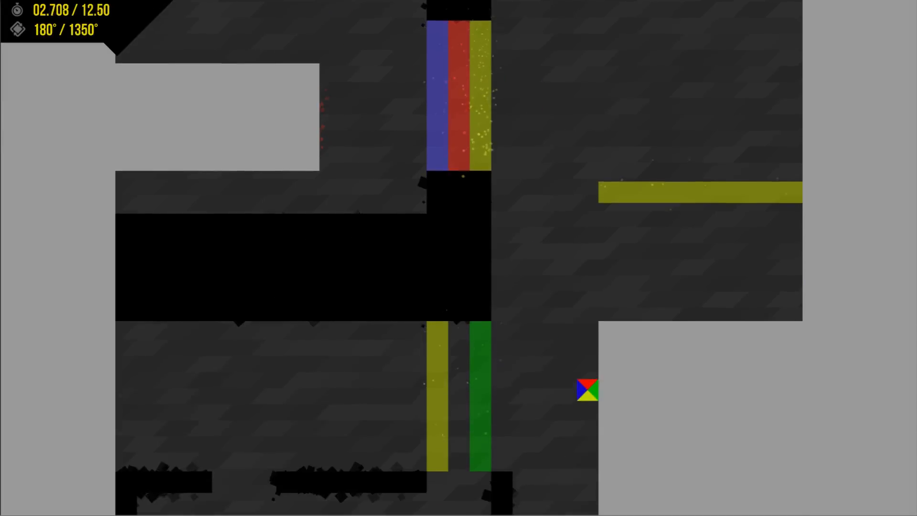
{"action": "key", "text": "Up"}
{"action": "key", "text": "Left"}
{"action": "key", "text": "Left"}
{"action": "key", "text": "Up"}
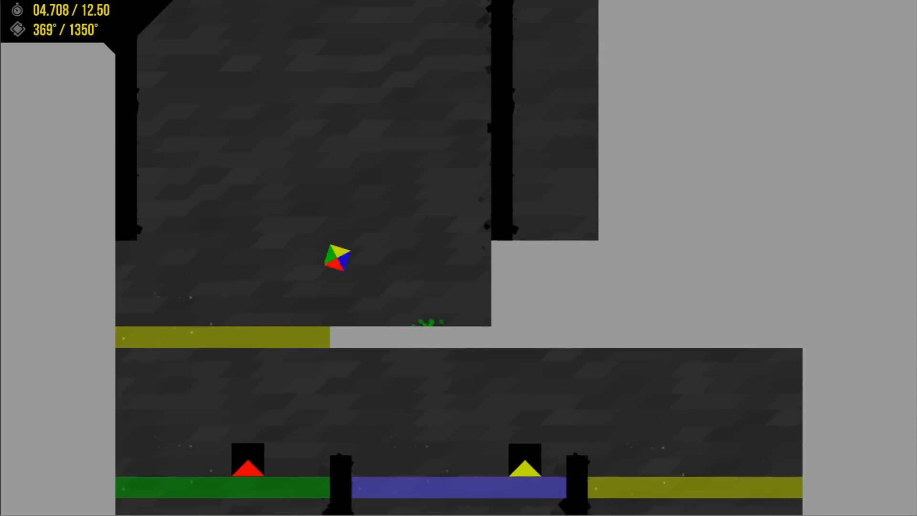
Destroy the red enemy on the green barrier and cross beneath the barriers to the middle grey platform.
{"action": "key", "text": "Up"}
{"action": "key", "text": "Up"}
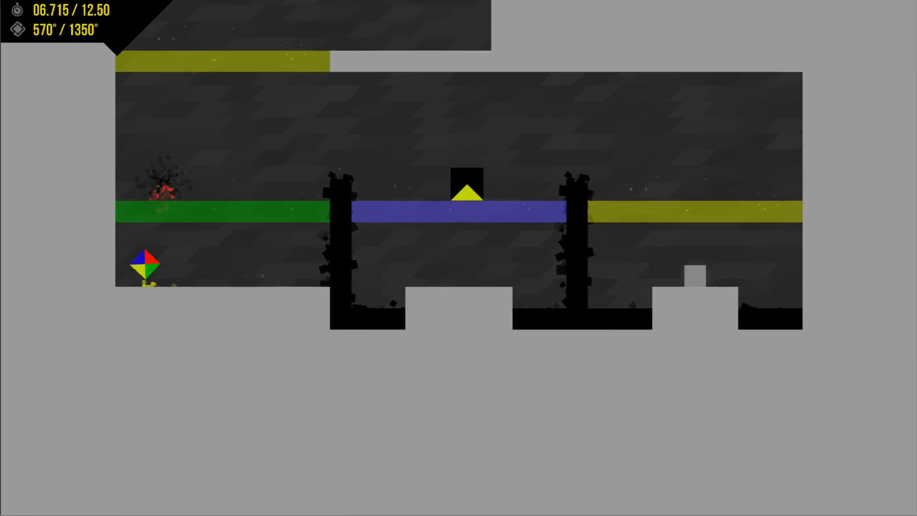
{"action": "key", "text": "Right"}
{"action": "key", "text": "Up"}
{"action": "key", "text": "Left"}
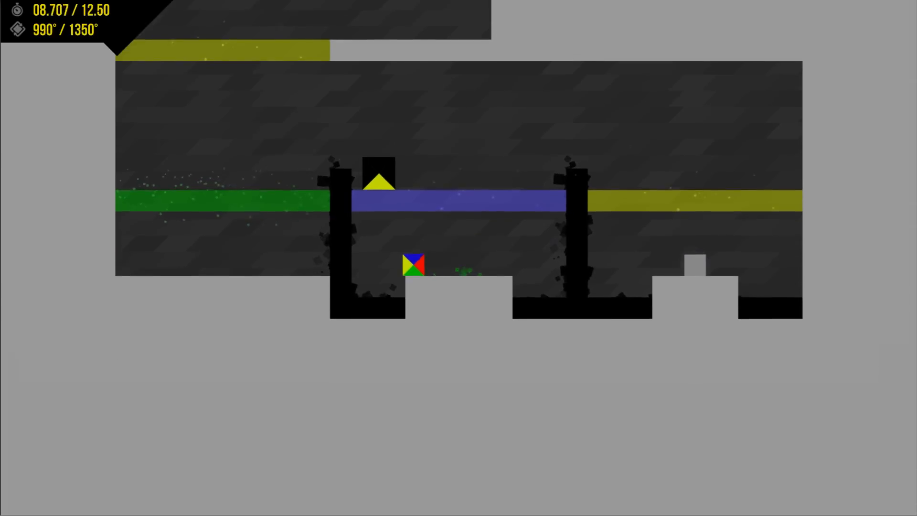
Destroy the yellow enemy above the blue barrier and drop through the yellow barrier to the goal square, clearing level 19.
{"action": "key", "text": "space"}
{"action": "key", "text": "space"}
{"action": "key", "text": "Right"}
{"action": "key", "text": "space"}
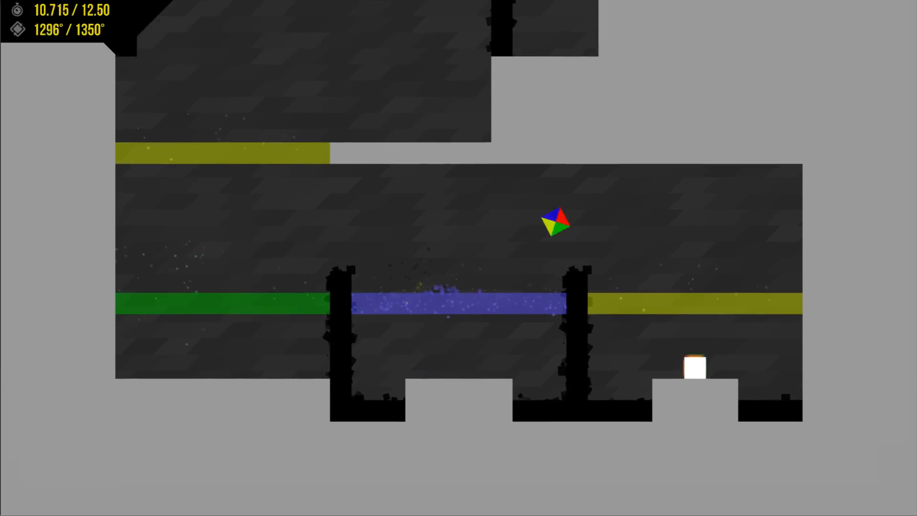
{"action": "key", "text": "Right"}
{"action": "key", "text": "space"}
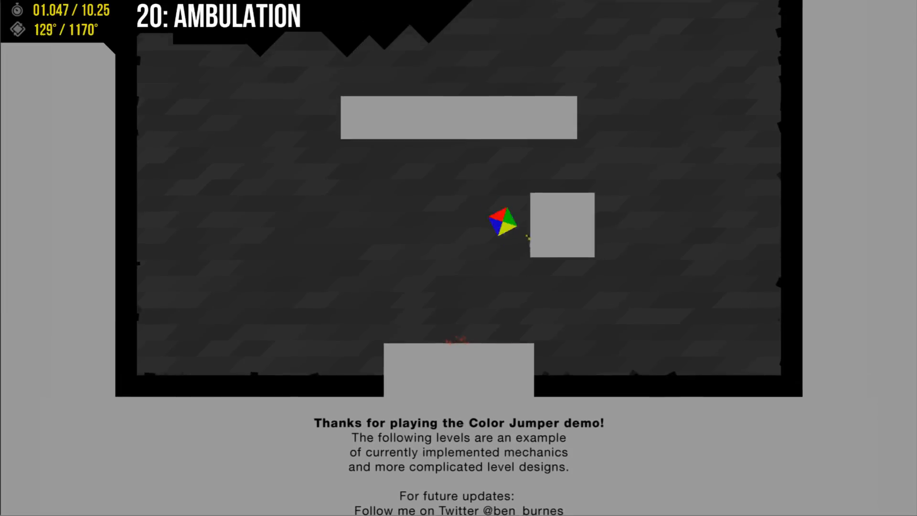
Climb level 20, Ambulation, over the long grey platform and the small moving block to the first tall grey pillar.
{"action": "key", "text": "space"}
{"action": "key", "text": "Left"}
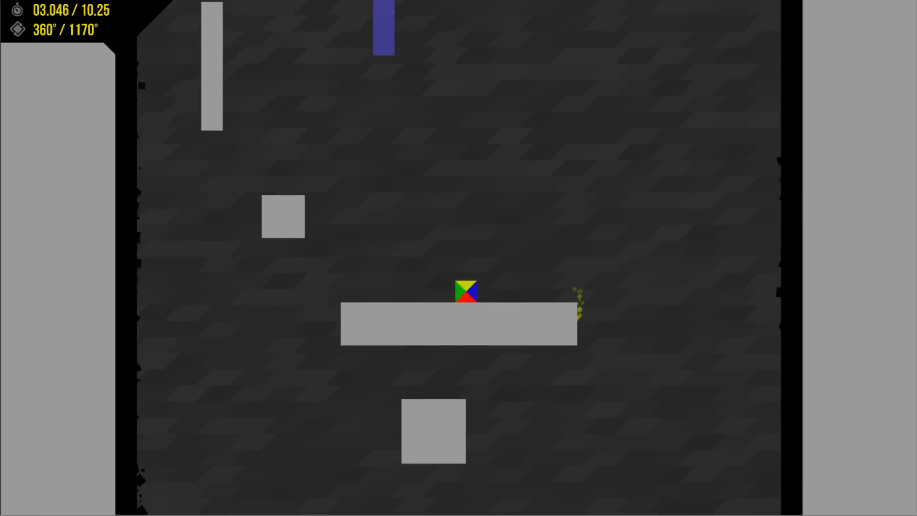
{"action": "key", "text": "space"}
{"action": "key", "text": "Left"}
{"action": "key", "text": "space"}
{"action": "key", "text": "space"}
{"action": "key", "text": "Right"}
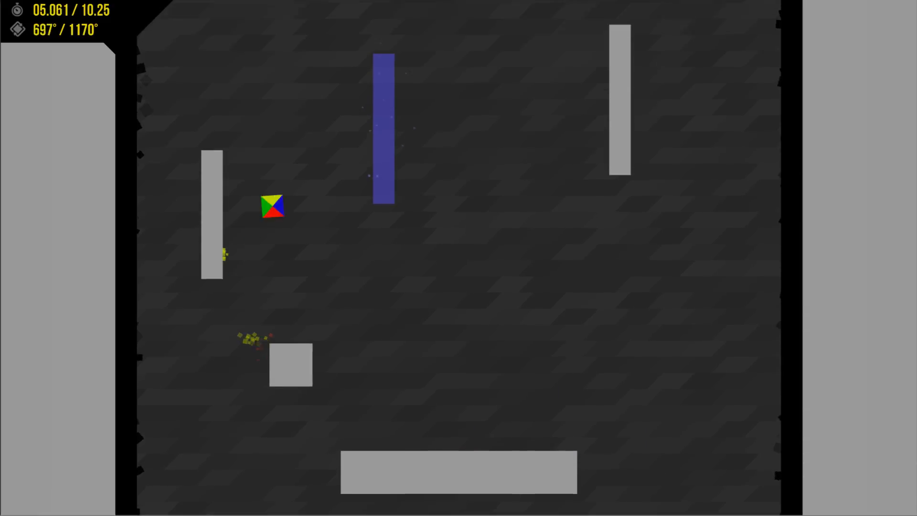
Cross through the blue barrier to the top of the second tall grey pillar.
{"action": "key", "text": "space"}
{"action": "key", "text": "Right"}
{"action": "key", "text": "Left"}
{"action": "key", "text": "space"}
{"action": "key", "text": "Right"}
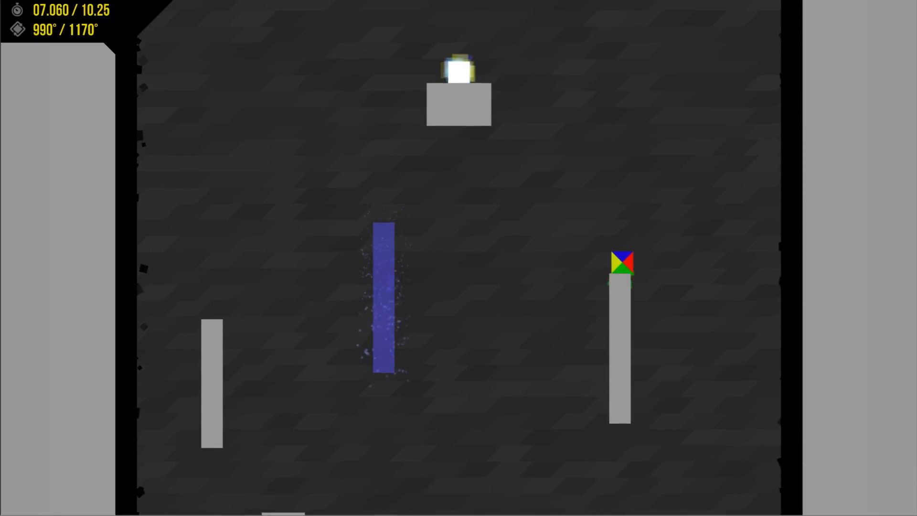
Jump from the tall pillar to the goal block and land on the goal square, clearing level 20.
{"action": "key", "text": "Left"}
{"action": "key", "text": "space"}
{"action": "key", "text": "space"}
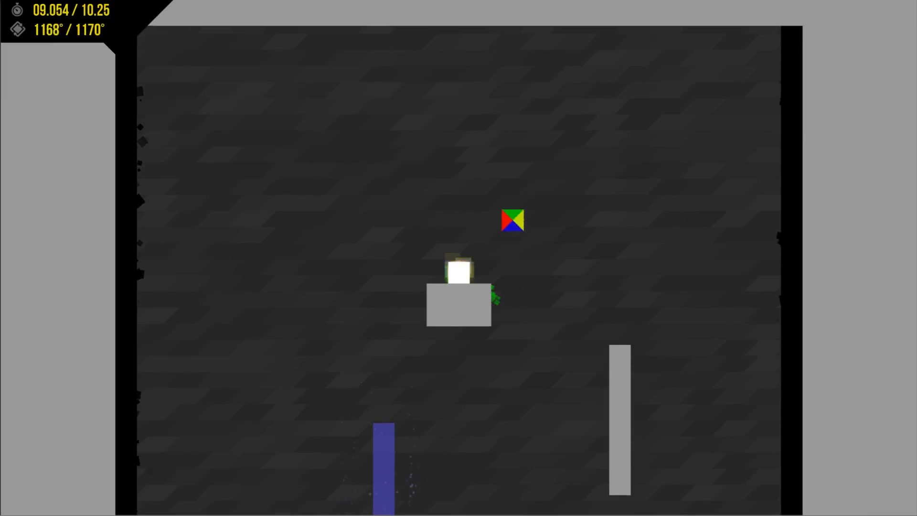
{"action": "key", "text": "Left"}
Slide over the red floor of level 21, Color Slide, and rebound off the tall red wall beneath the black ledge.
{"action": "key", "text": "Right"}
{"action": "key", "text": "space"}
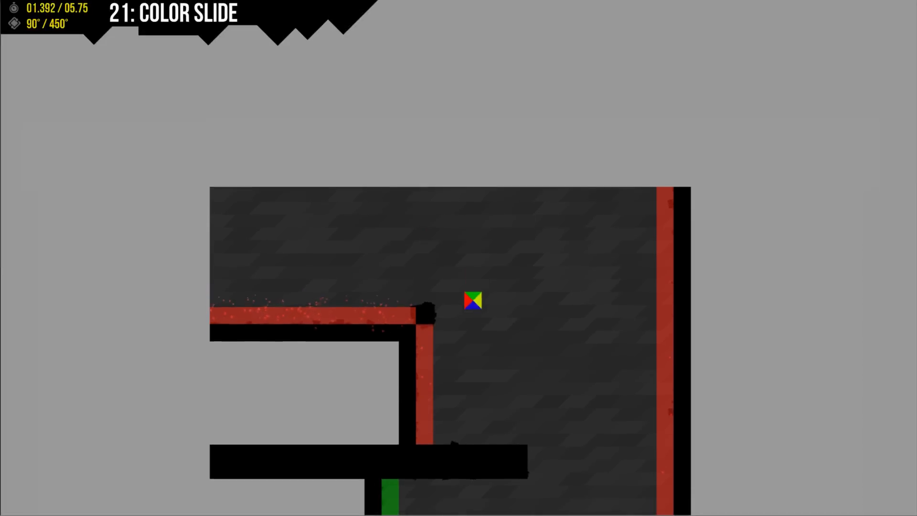
{"action": "key", "text": "Right"}
{"action": "key", "text": "space"}
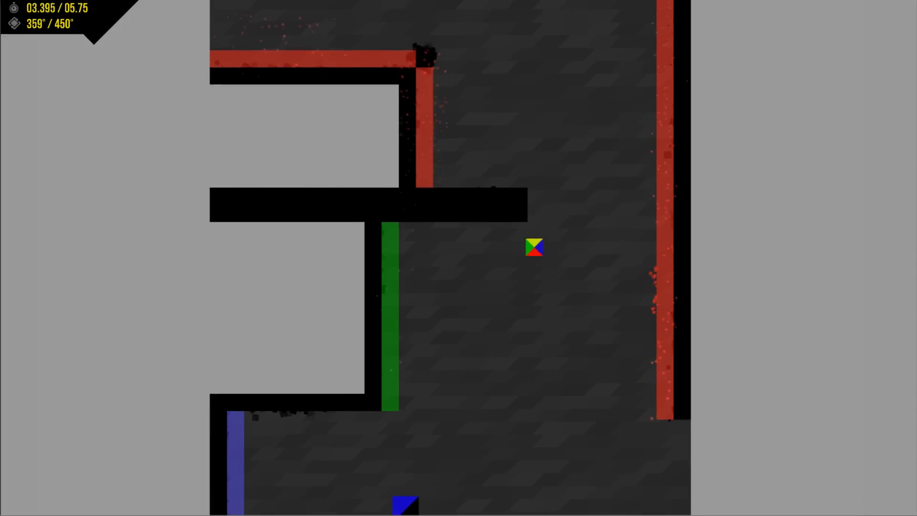
Destroy the blue enemy and descend the shaft along the blue wall to the goal, clearing level 21.
{"action": "key", "text": "space"}
{"action": "key", "text": "Left"}
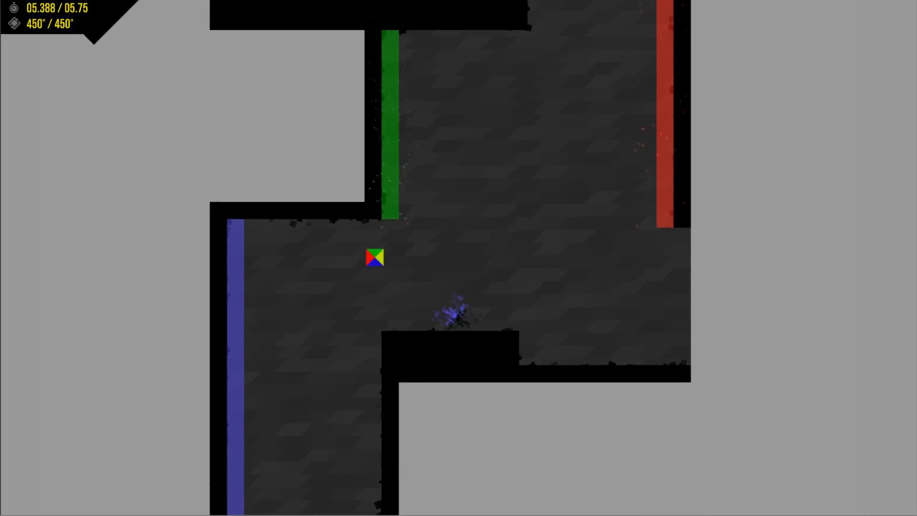
{"action": "key", "text": "space"}
{"action": "key", "text": "Right"}
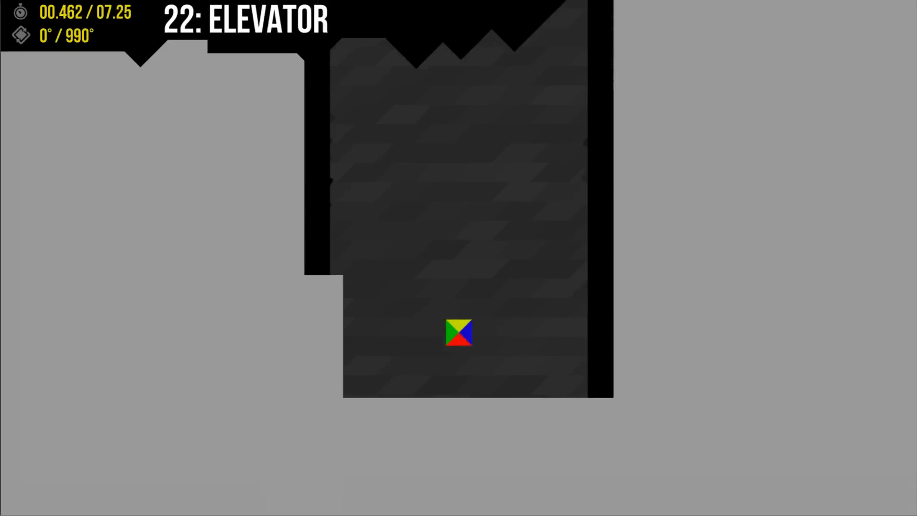
Try to climb the moving grey wall section of level 22, Elevator, past the black ledge.
{"action": "key", "text": "Left"}
{"action": "key", "text": "space"}
{"action": "key", "text": "space"}
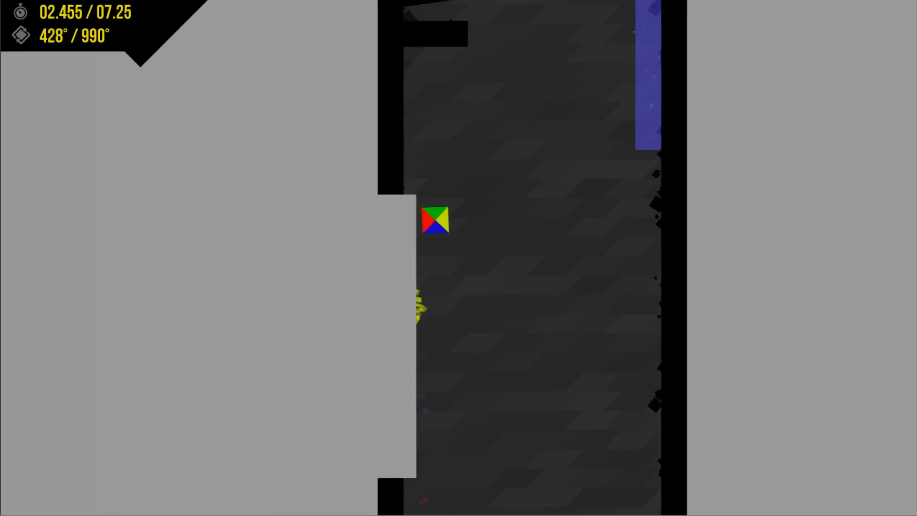
{"action": "key", "text": "Right"}
{"action": "key", "text": "Left"}
{"action": "key", "text": "space"}
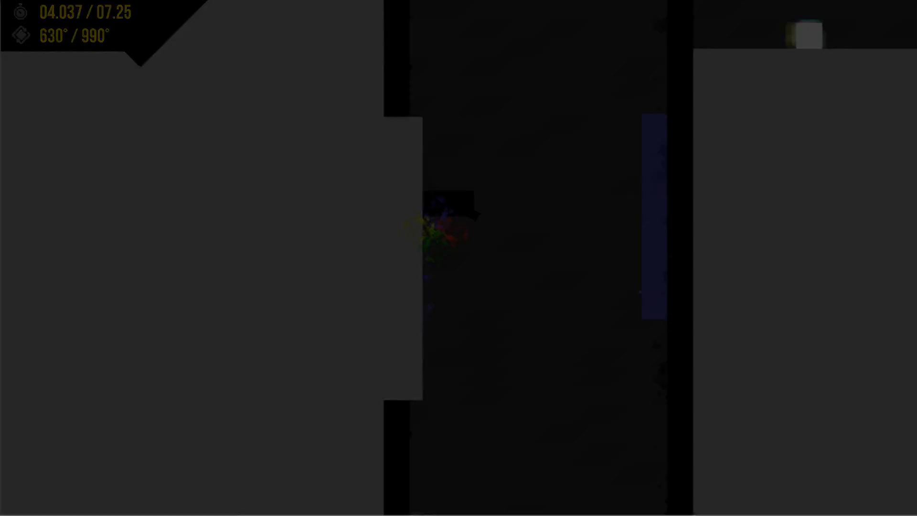
Retry the Elevator level, wall-jumping up the moving grey section toward the black ledge.
{"action": "key", "text": "Left"}
{"action": "key", "text": "space"}
{"action": "key", "text": "space"}
{"action": "key", "text": "space"}
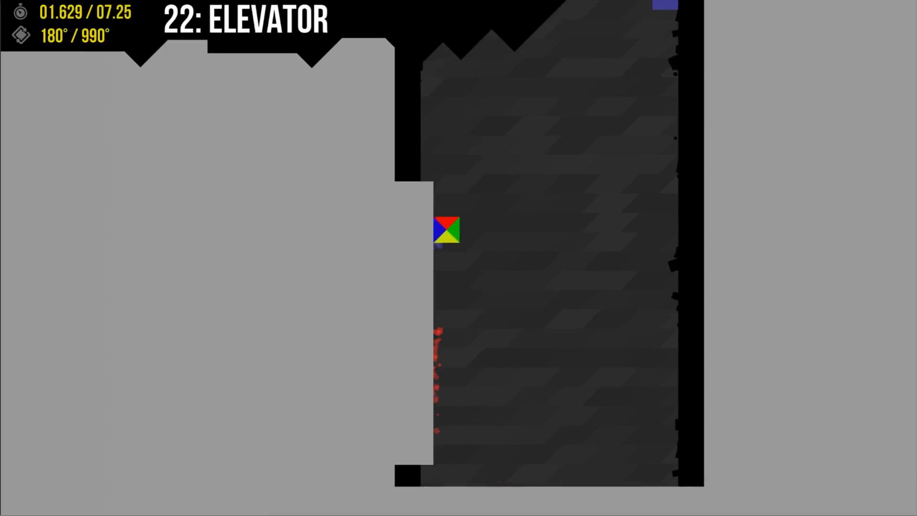
{"action": "key", "text": "space"}
{"action": "key", "text": "space"}
{"action": "key", "text": "Left"}
{"action": "key", "text": "space"}
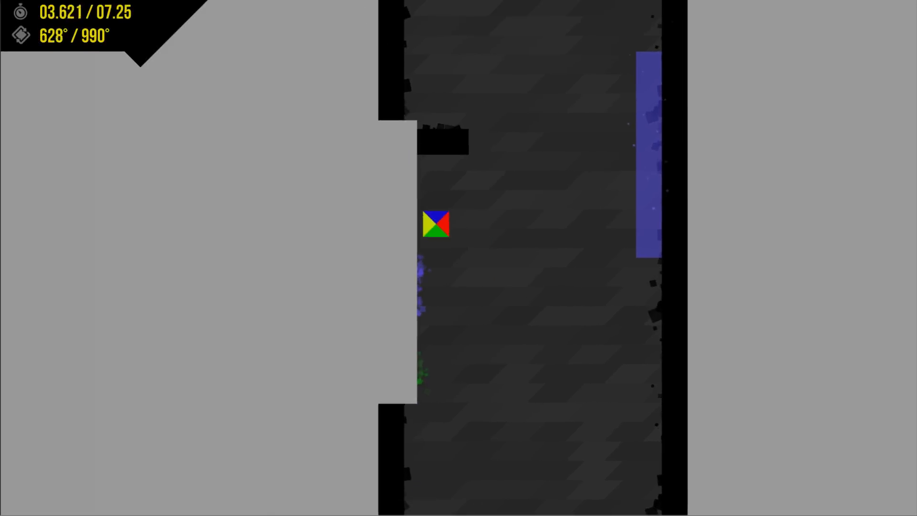
{"action": "key", "text": "space"}
Wall-jump up the rising grey section, round the black ledge and leap to the goal square, clearing level 22.
{"action": "key", "text": "Left"}
{"action": "key", "text": "space"}
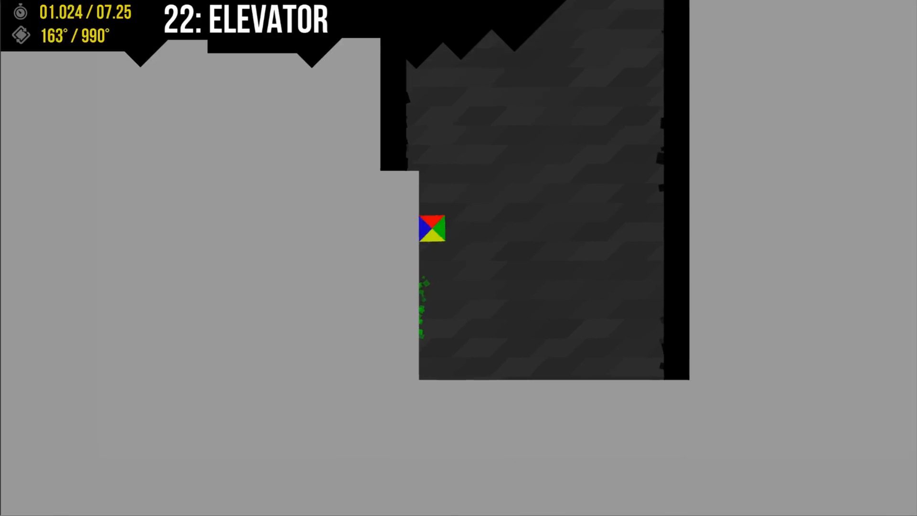
{"action": "key", "text": "space"}
{"action": "key", "text": "space"}
{"action": "key", "text": "space"}
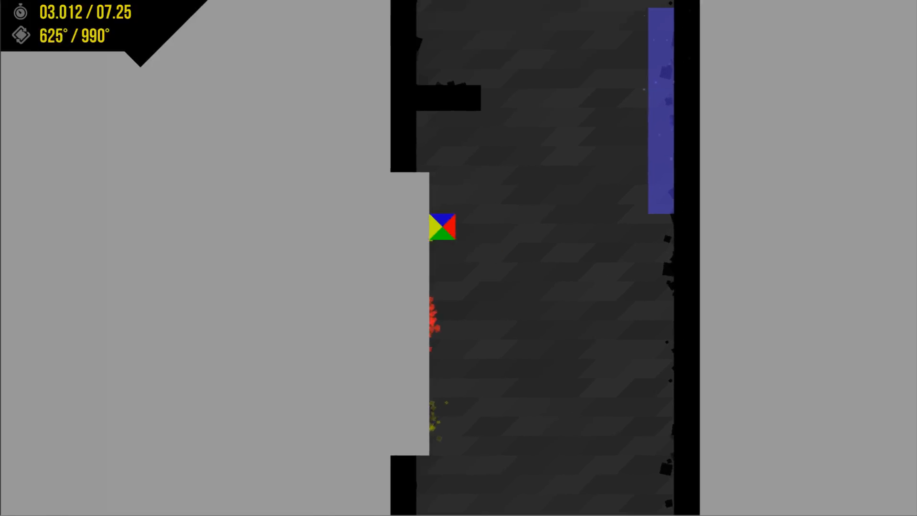
{"action": "key", "text": "Right"}
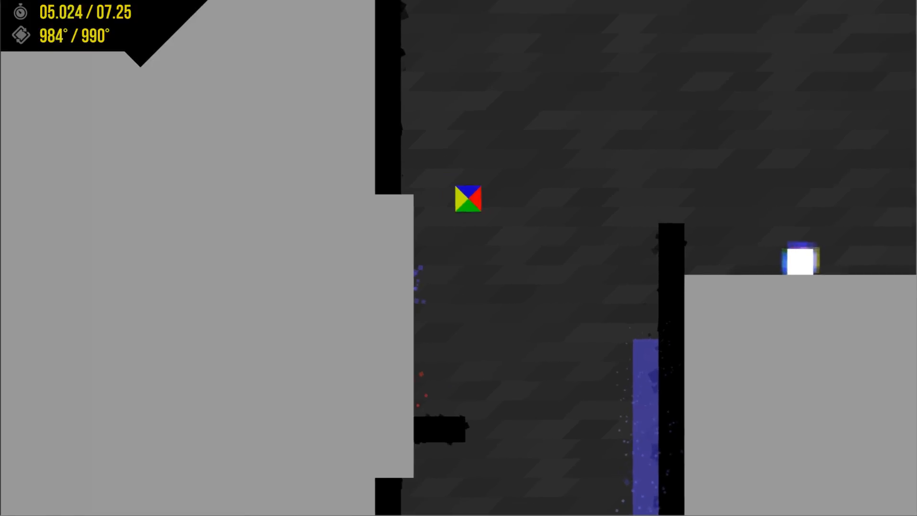
{"action": "key", "text": "Right"}
{"action": "key", "text": "Right"}
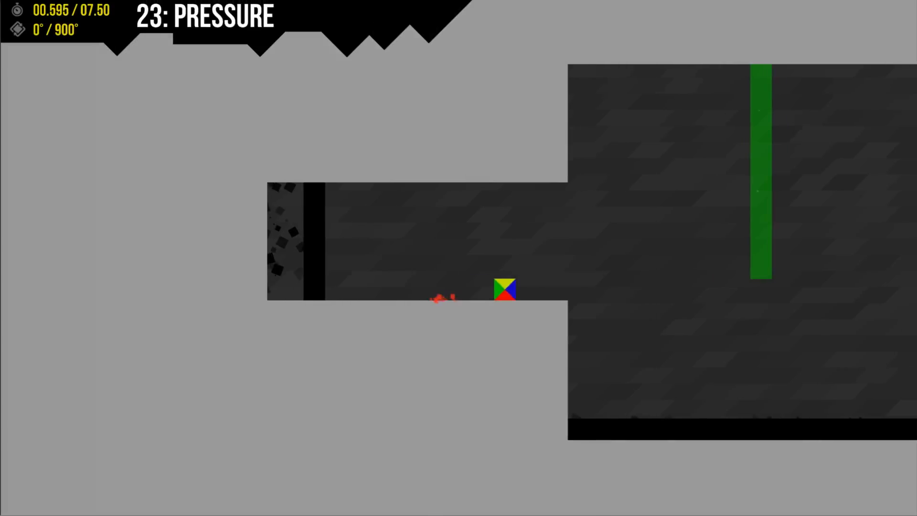
Cross the green barrier of level 23, Pressure, destroy the blue enemy and pass the red barrier.
{"action": "key", "text": "space"}
{"action": "key", "text": "space"}
{"action": "key", "text": "Left"}
{"action": "key", "text": "Right"}
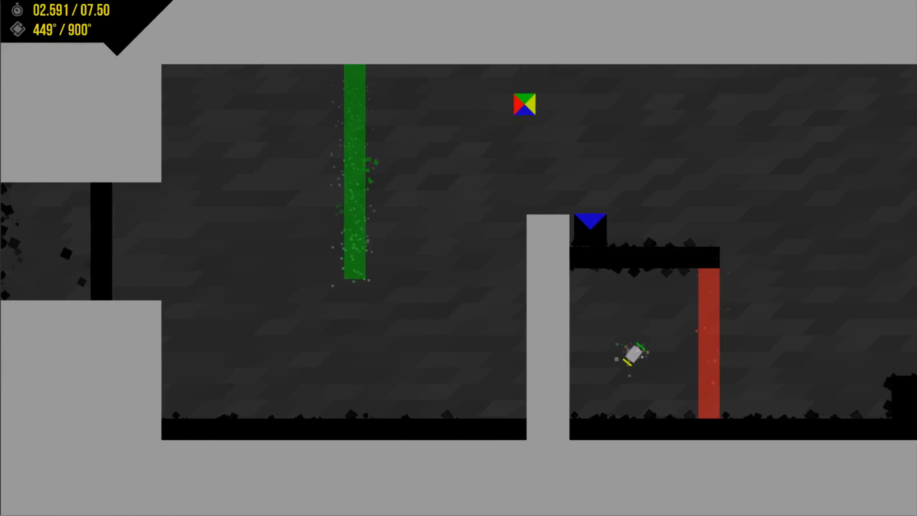
{"action": "key", "text": "Right"}
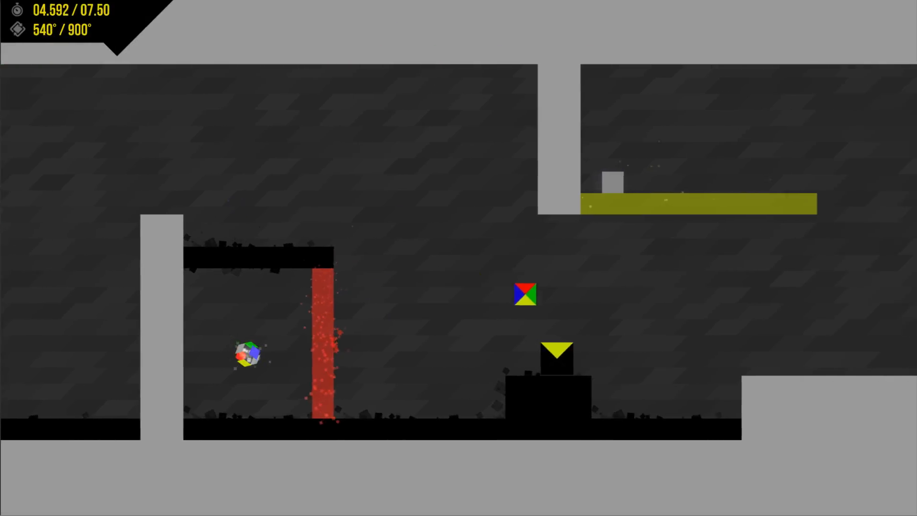
Bounce off the yellow enemy and climb the end wall to the goal square on the yellow platform, clearing level 23.
{"action": "key", "text": "space"}
{"action": "key", "text": "space"}
{"action": "key", "text": "space"}
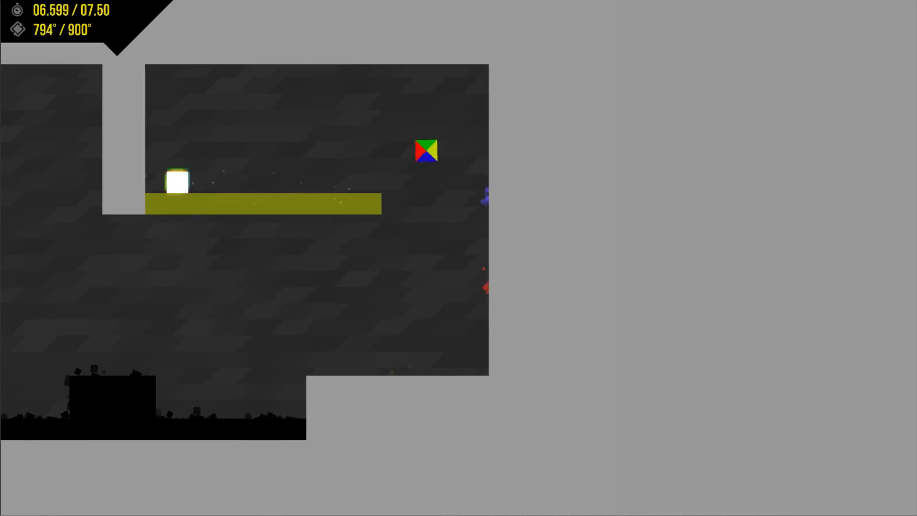
{"action": "key", "text": "Left"}
{"action": "key", "text": "Right"}
{"action": "key", "text": "space"}
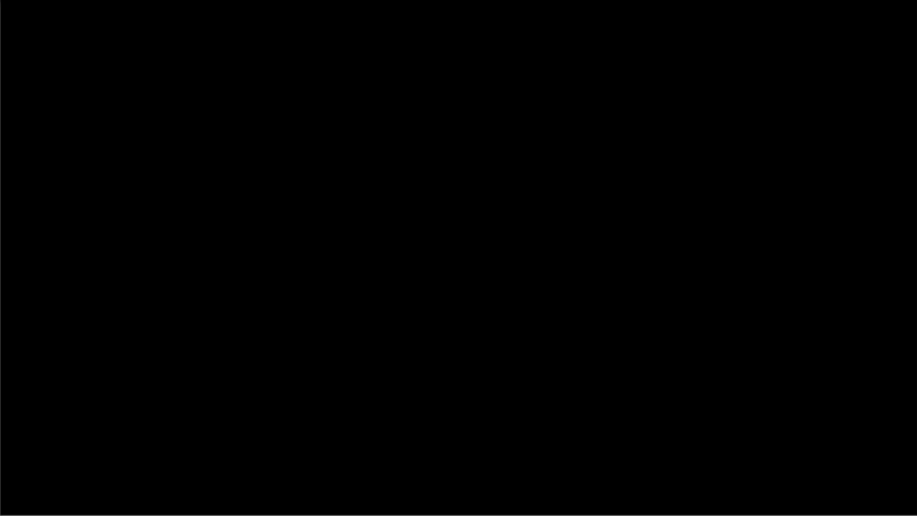
Cross the red beam onto the moving grey block in level 25, Aurora Borealis, and turn the yellow side up for the yellow beam.
{"action": "key", "text": "Right"}
{"action": "key", "text": "space"}
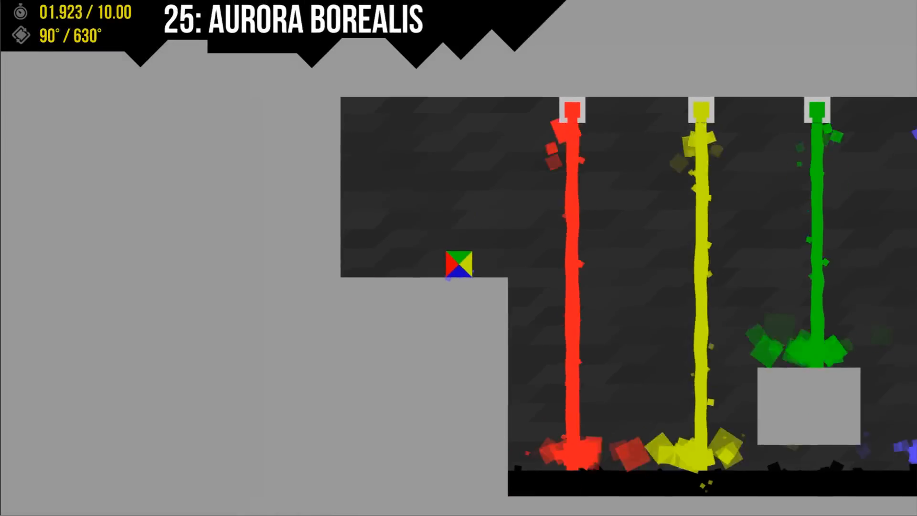
{"action": "key", "text": "Right"}
{"action": "key", "text": "space"}
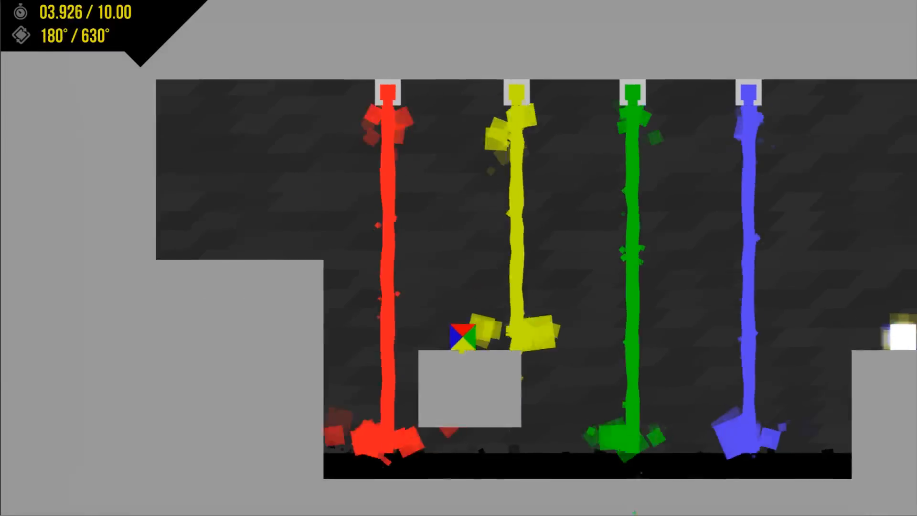
{"action": "key", "text": "space"}
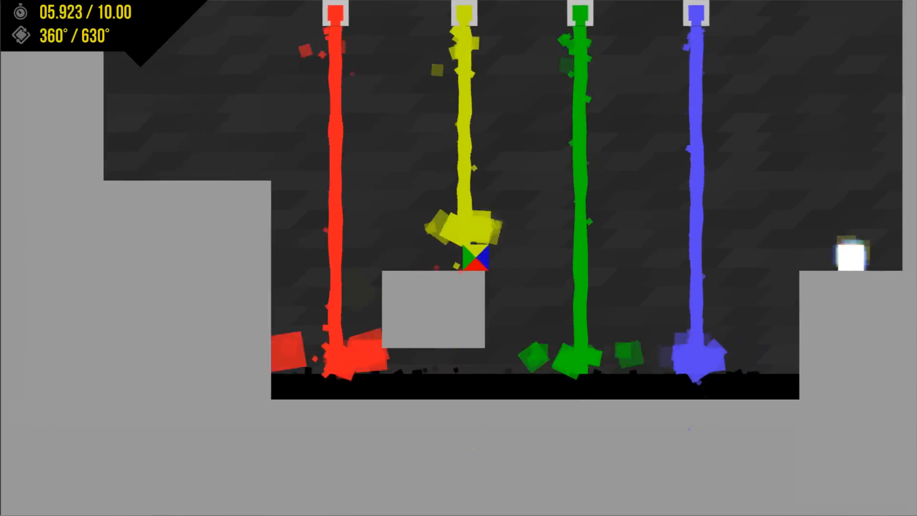
Ride the block under the green beam and jump through the blue beam to the goal square, clearing level 25.
{"action": "key", "text": "space"}
{"action": "key", "text": "space"}
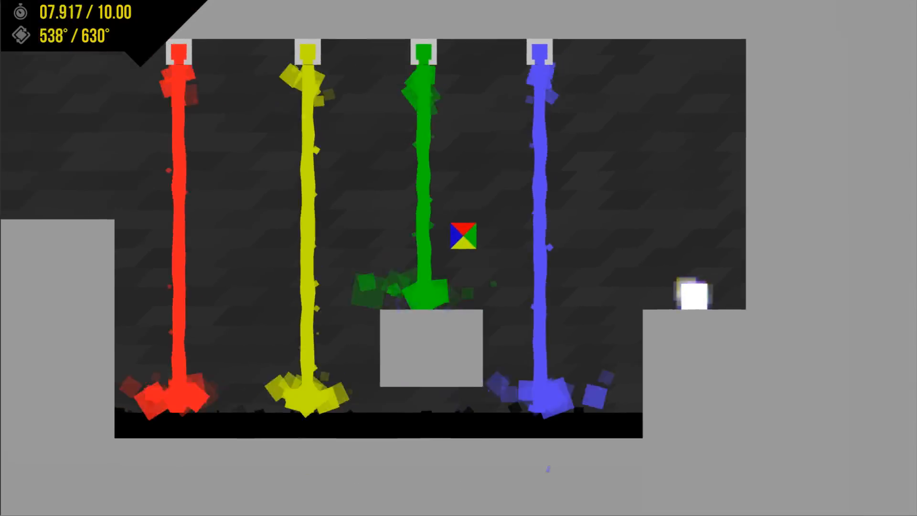
{"action": "key", "text": "Right"}
{"action": "key", "text": "space"}
{"action": "key", "text": "Right"}
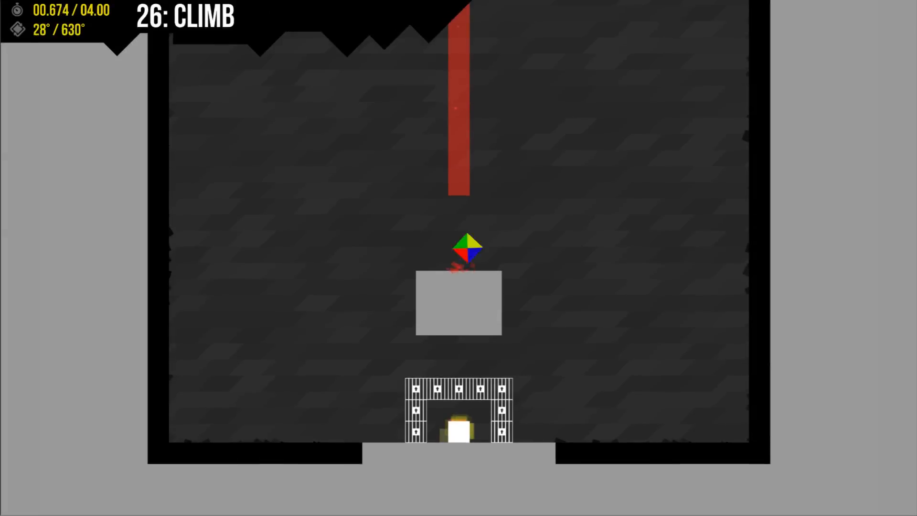
{"action": "key", "text": "space"}
{"action": "key", "text": "Left"}
{"action": "key", "text": "Right"}
{"action": "key", "text": "Left"}
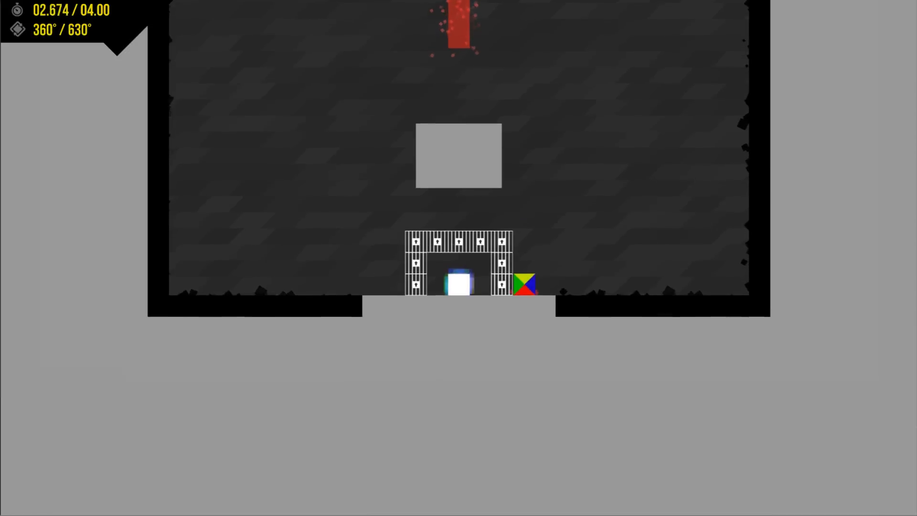
{"action": "key", "text": "r"}
Jump up past the red barrier to the key and drop back to the unlocked goal square, clearing level 26, Climb.
{"action": "key", "text": "space"}
{"action": "key", "text": "Right"}
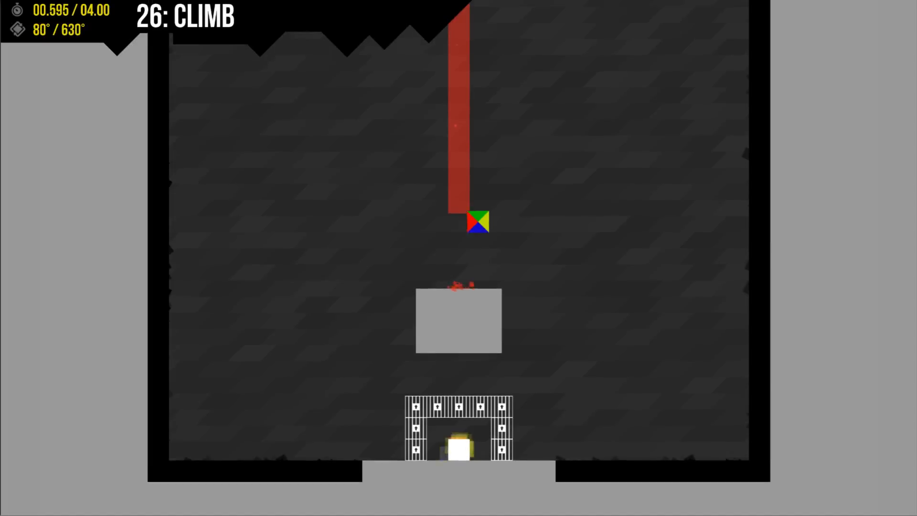
{"action": "key", "text": "Left"}
{"action": "key", "text": "Right"}
{"action": "key", "text": "Left"}
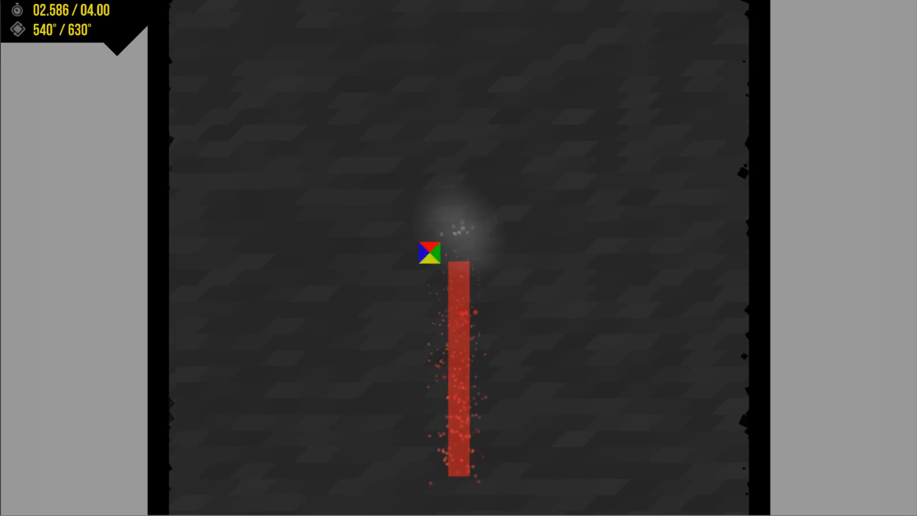
{"action": "key", "text": "Right"}
Pass the first yellow laser in level 27, Locks and Lasers, and jump across the caged laser blocks to the key.
{"action": "key", "text": "Right"}
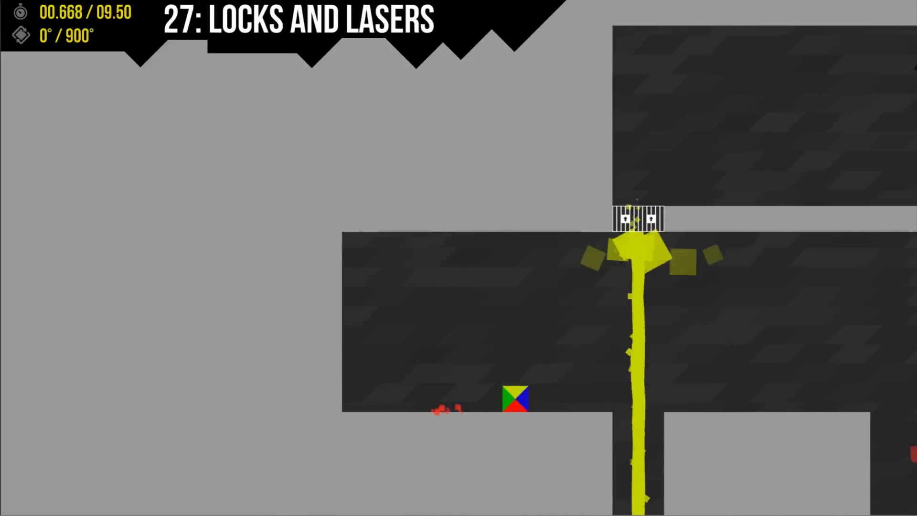
{"action": "key", "text": "space"}
{"action": "key", "text": "Right"}
{"action": "key", "text": "space"}
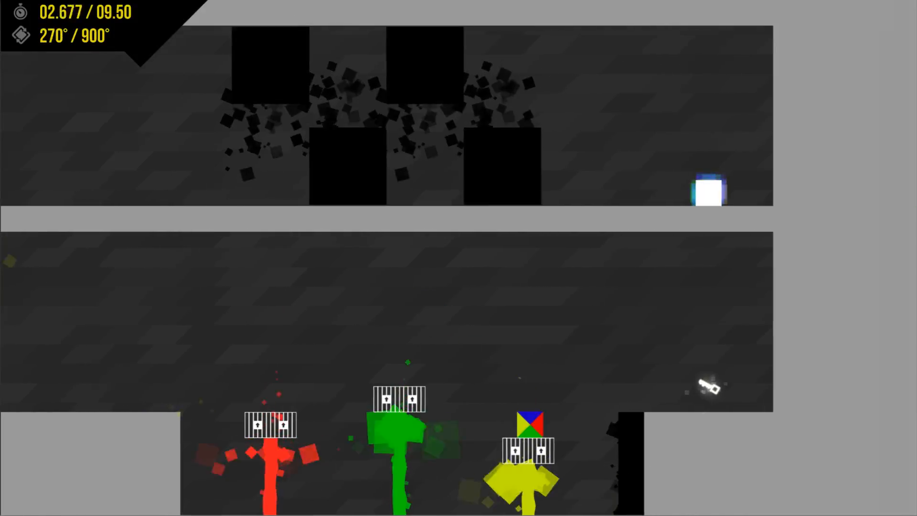
{"action": "key", "text": "space"}
Return through the unlocked lasers, climb to the upper corridor and pass the moving black blocks to the goal square, clearing level 27.
{"action": "key", "text": "Left"}
{"action": "key", "text": "space"}
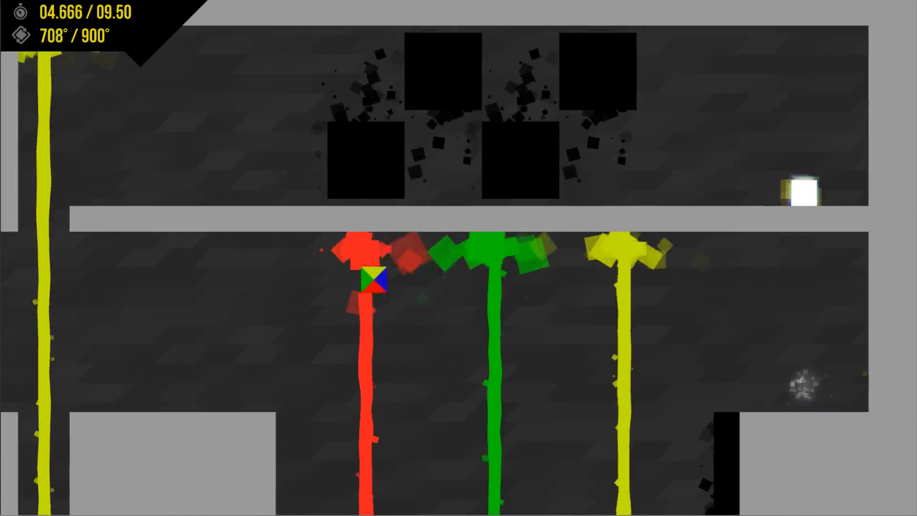
{"action": "key", "text": "space"}
{"action": "key", "text": "Right"}
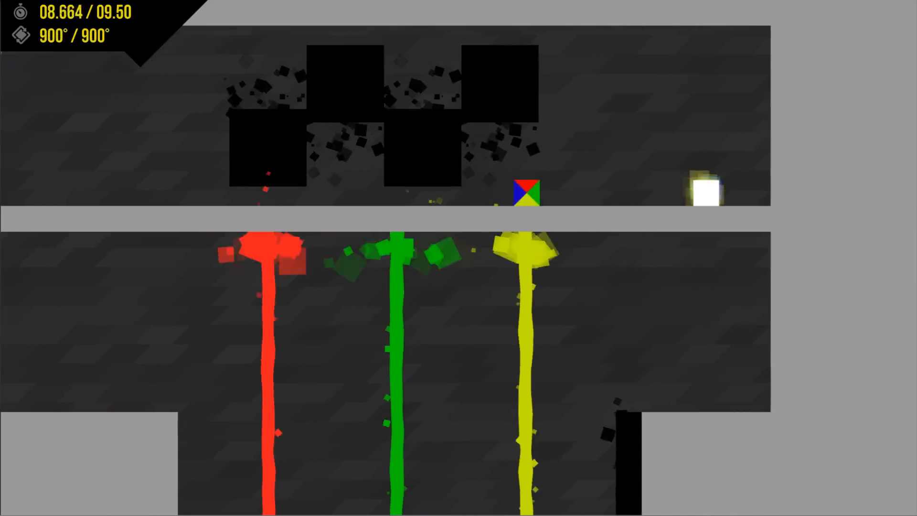
{"action": "key", "text": "Right"}
Jump over the pillar and the blue barrier in level 28, Firing Range, and climb into the upper corridor for the key.
{"action": "key", "text": "space"}
{"action": "key", "text": "space"}
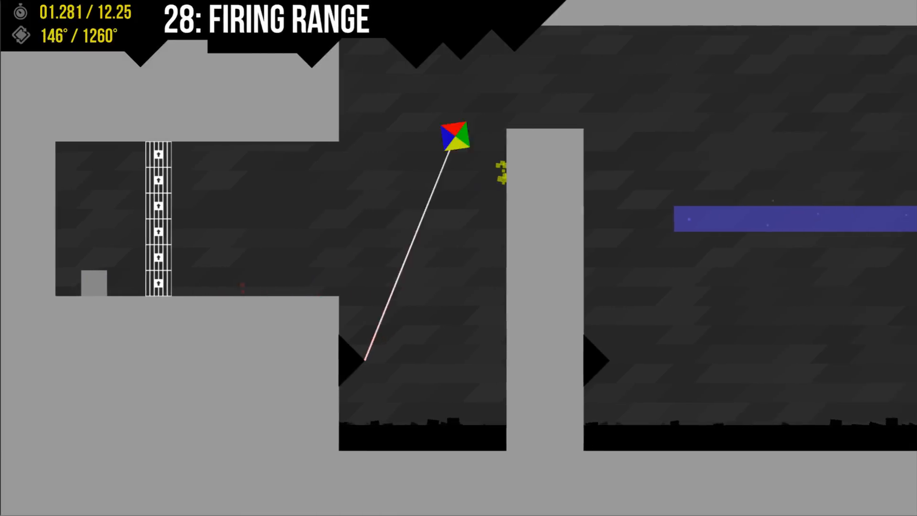
{"action": "key", "text": "space"}
{"action": "key", "text": "space"}
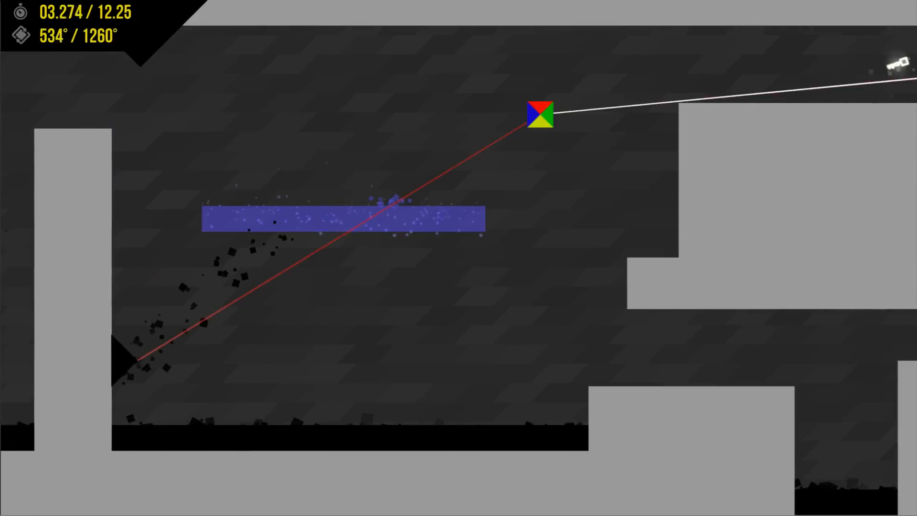
{"action": "key", "text": "space"}
{"action": "key", "text": "space"}
{"action": "key", "text": "space"}
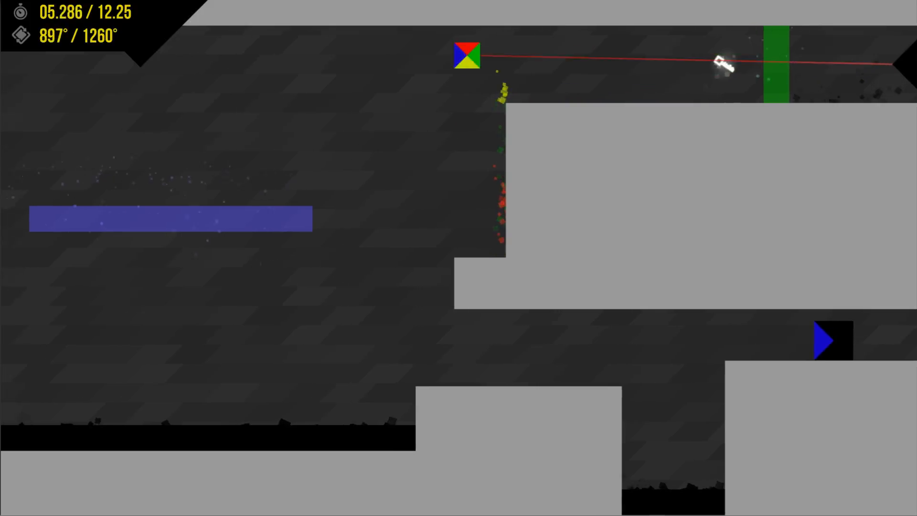
{"action": "key", "text": "Right"}
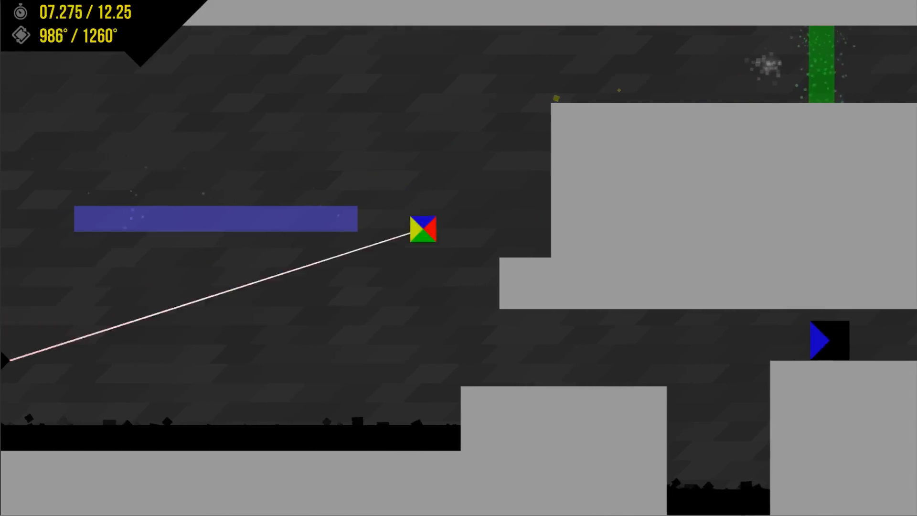
Drop into the lower corridor of level 28 and destroy the blue enemy there.
{"action": "key", "text": "space"}
{"action": "key", "text": "Left"}
{"action": "key", "text": "space"}
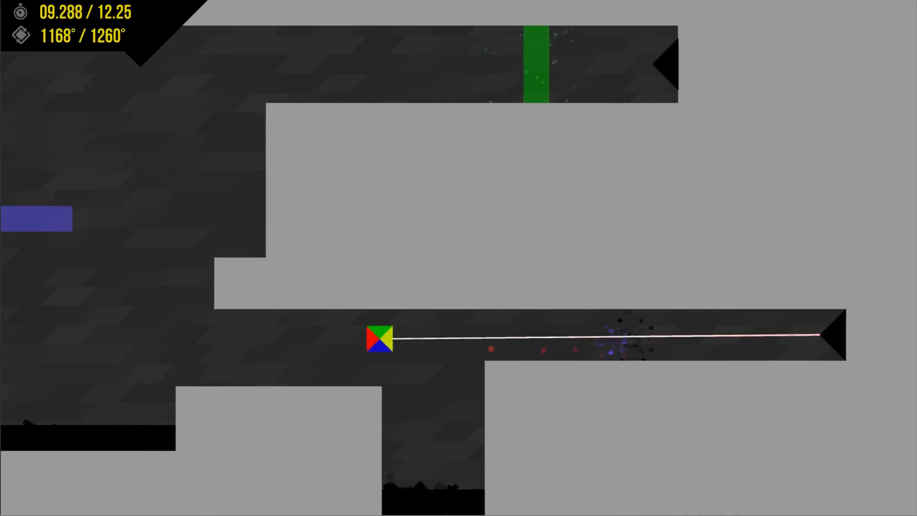
Climb back up from the lower corridor and cross the blue barrier and pillar to the unlocked goal square, clearing level 28.
{"action": "key", "text": "space"}
{"action": "key", "text": "Right"}
{"action": "key", "text": "space"}
{"action": "key", "text": "space"}
{"action": "key", "text": "Left"}
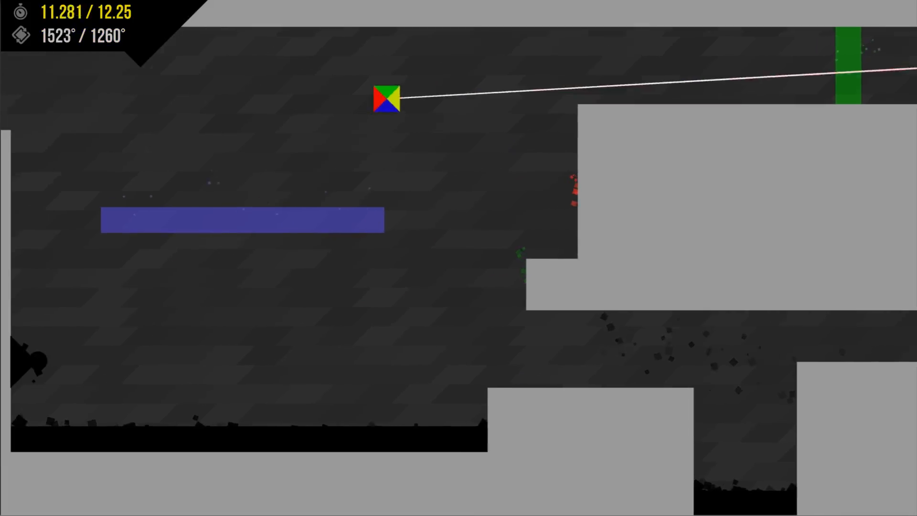
{"action": "key", "text": "space"}
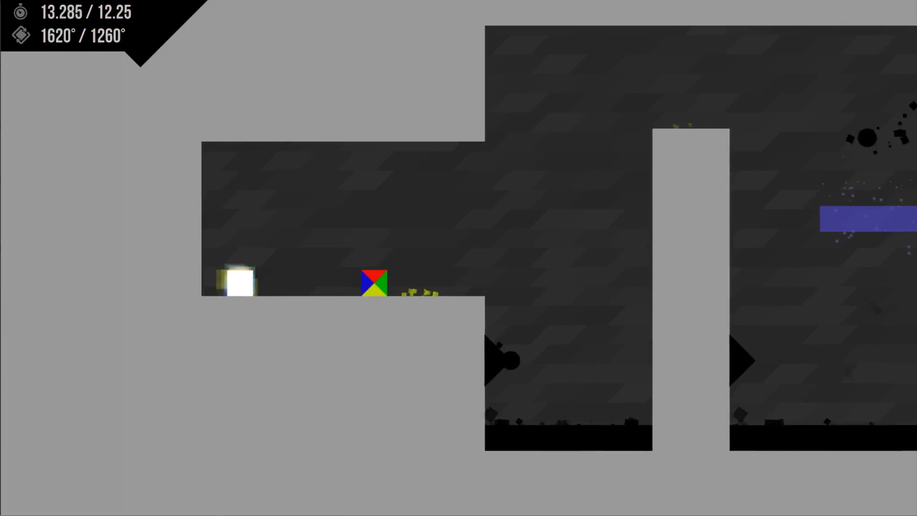
Dodge the turrets' missiles in the final room while the thank-you message scrolls past.
{"action": "key", "text": "Right"}
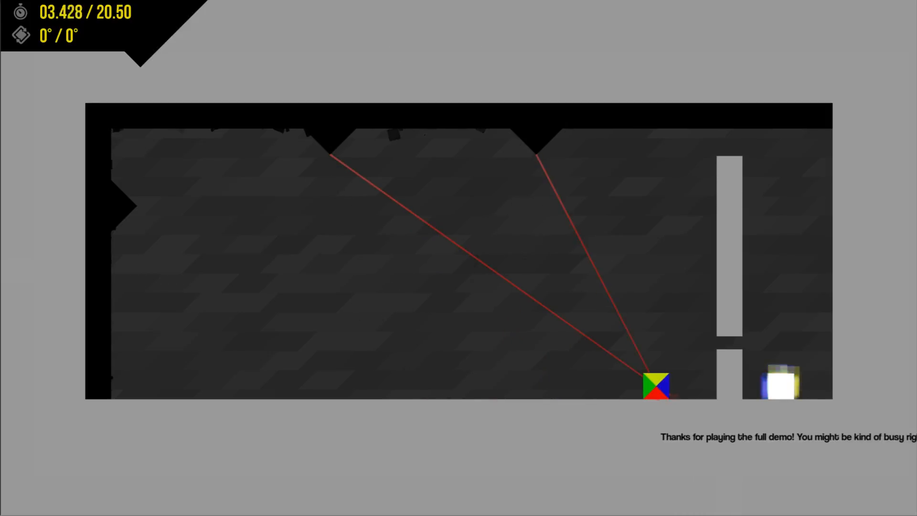
{"action": "key", "text": "Right"}
{"action": "key", "text": "Left"}
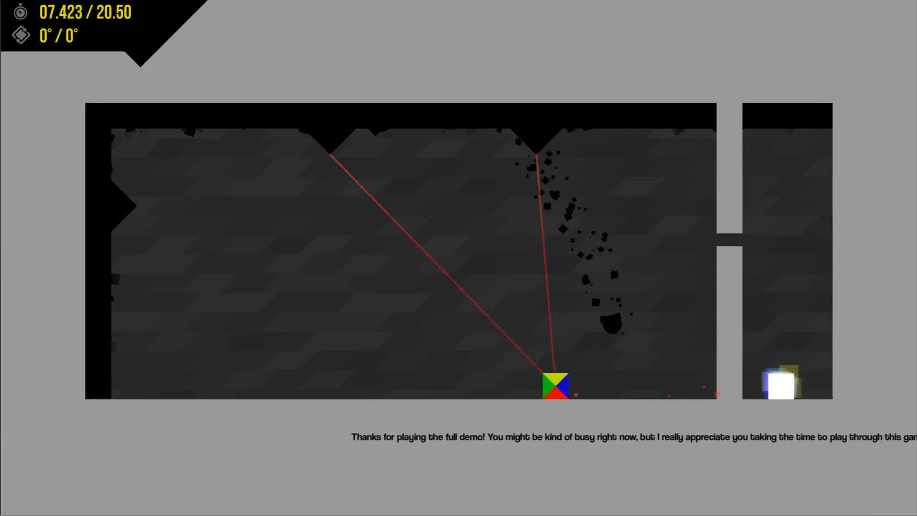
{"action": "key", "text": "Right"}
{"action": "key", "text": "Left"}
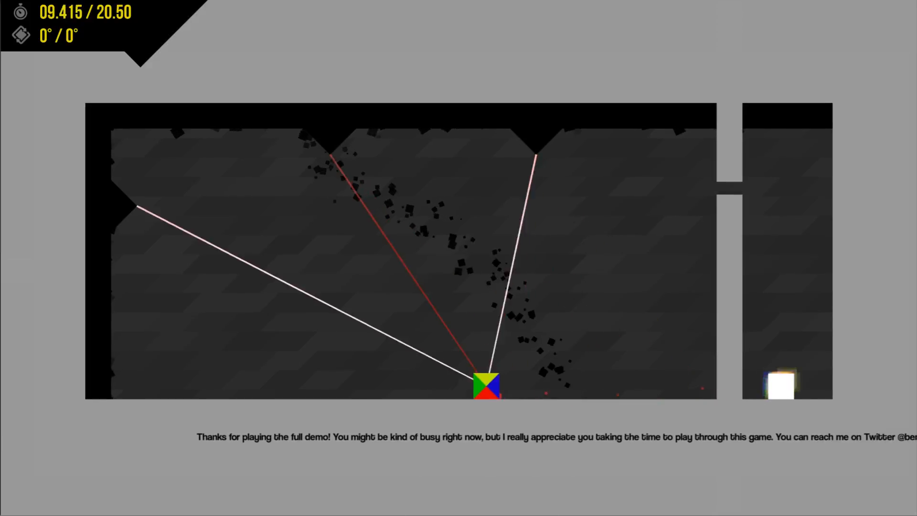
{"action": "key", "text": "Right"}
{"action": "key", "text": "Right"}
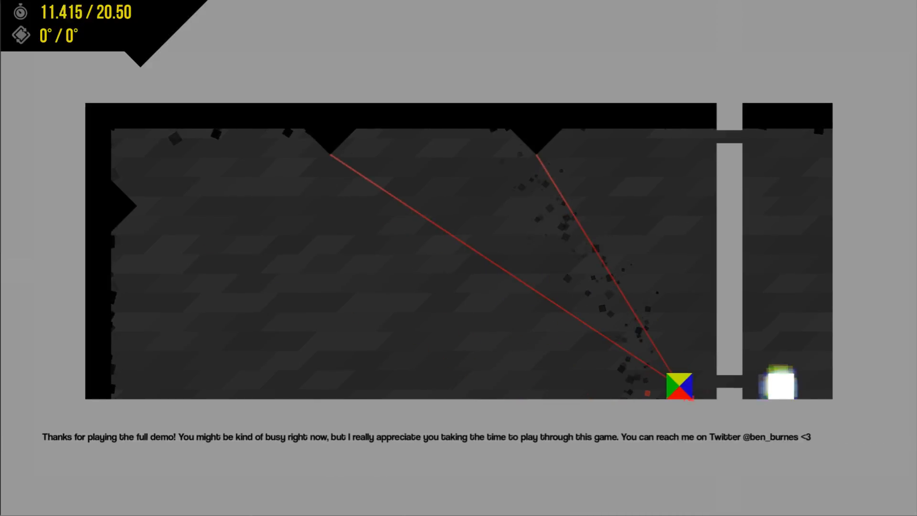
{"action": "key", "text": "Left"}
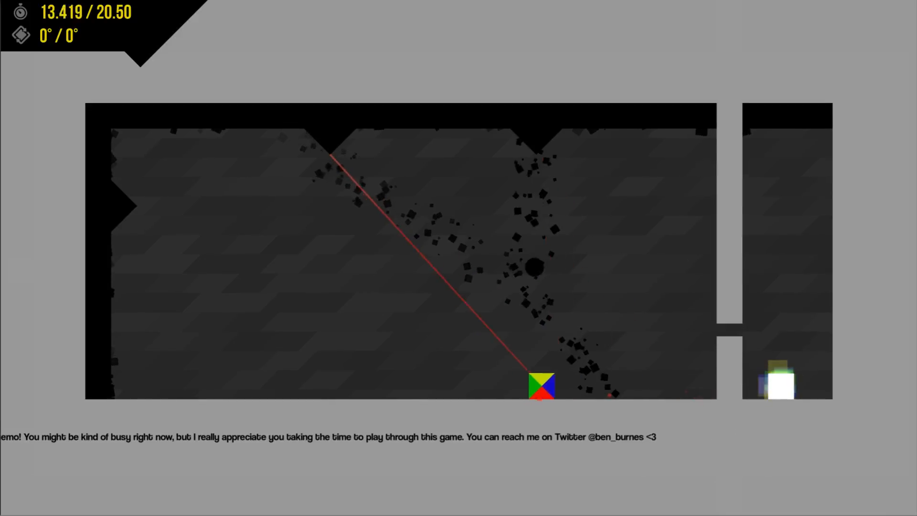
{"action": "key", "text": "Right"}
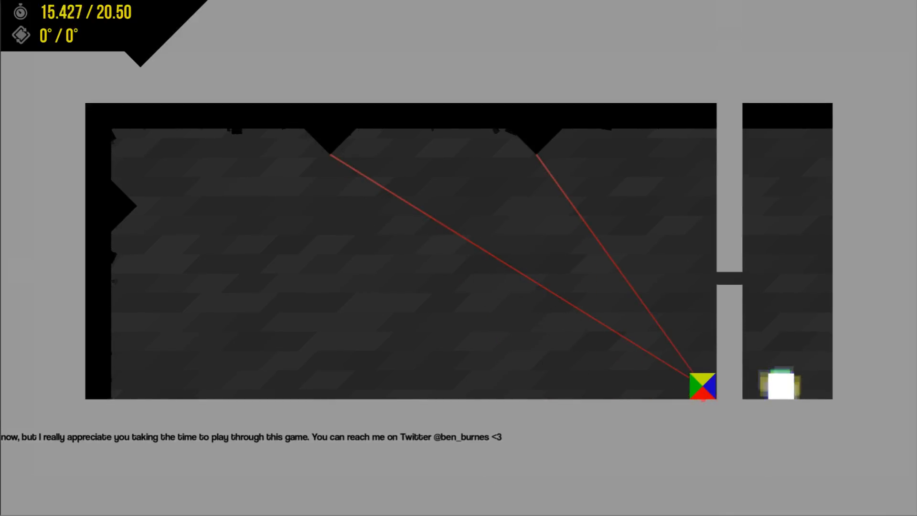
{"action": "key", "text": "Left"}
{"action": "key", "text": "Right"}
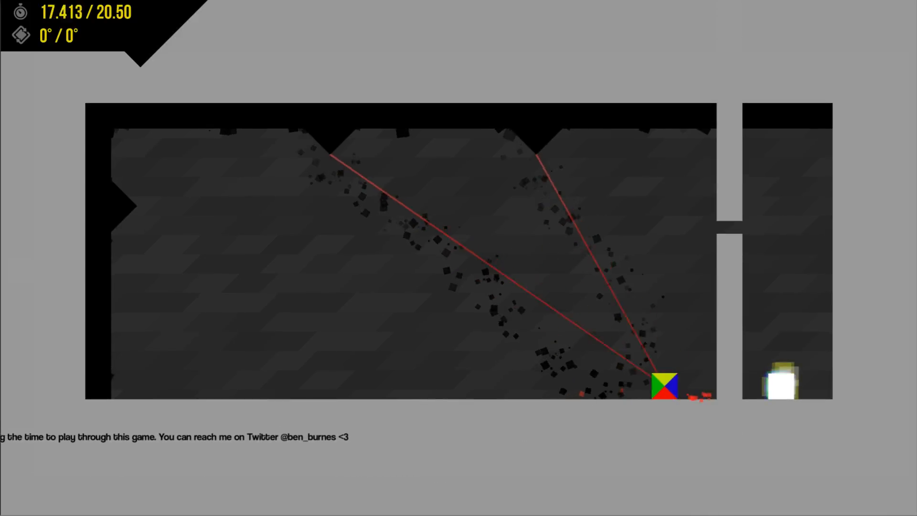
{"action": "key", "text": "Left"}
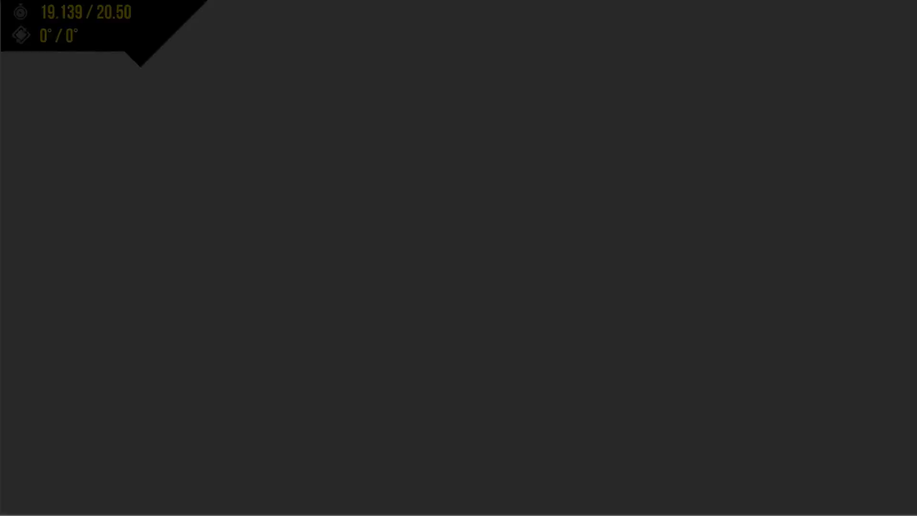
Move the level selection back to 00 in the main menu and stop playing the demo.
{"action": "key", "text": "Left"}
{"action": "key", "text": "Left"}
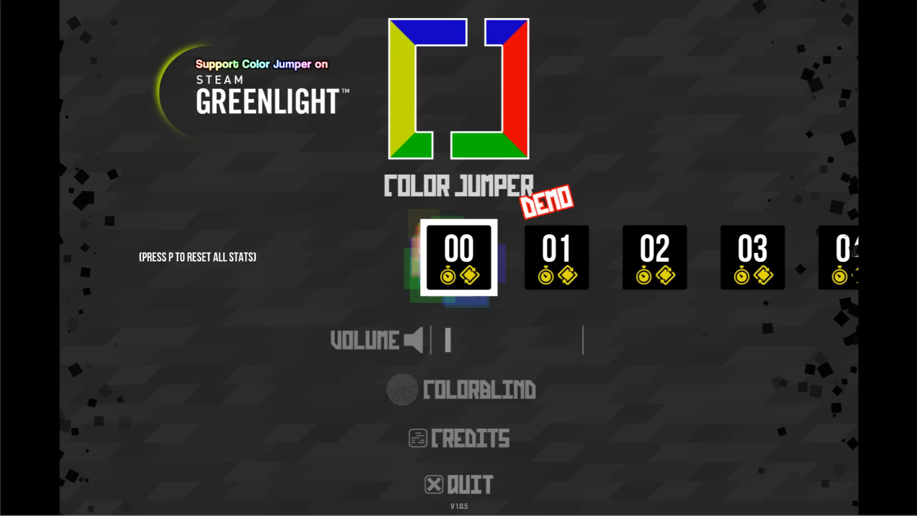
{"action": "key", "text": "ctrl+p"}
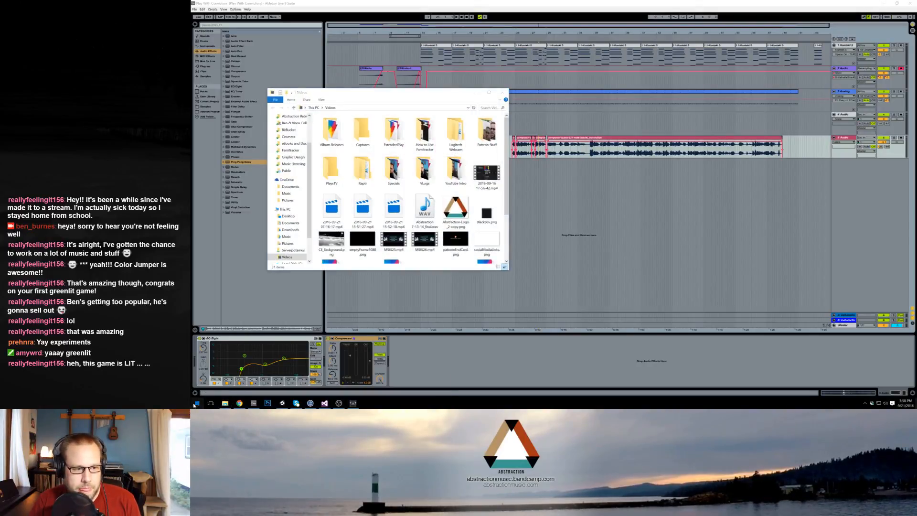
{"action": "key", "text": "super"}
{"action": "key", "text": "super"}
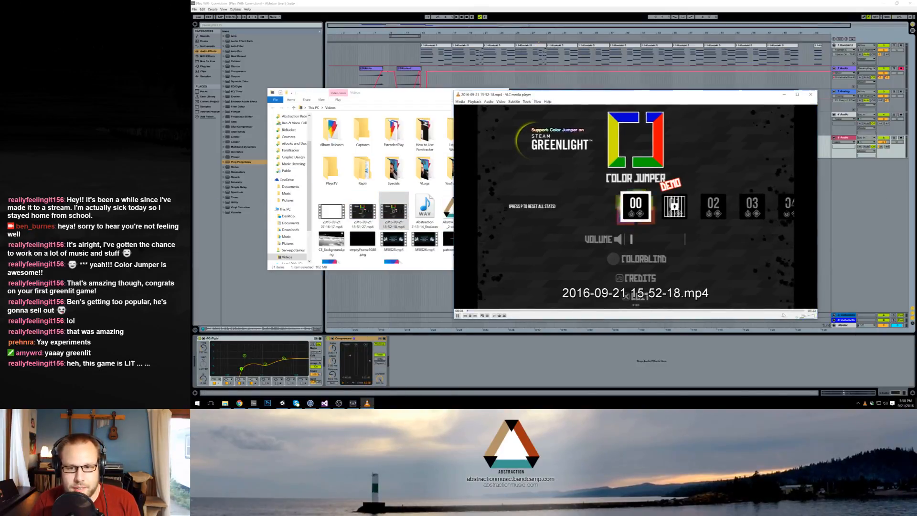
{"action": "left_click", "coordinate": [599, 312]}
{"action": "left_click", "coordinate": [695, 312]}
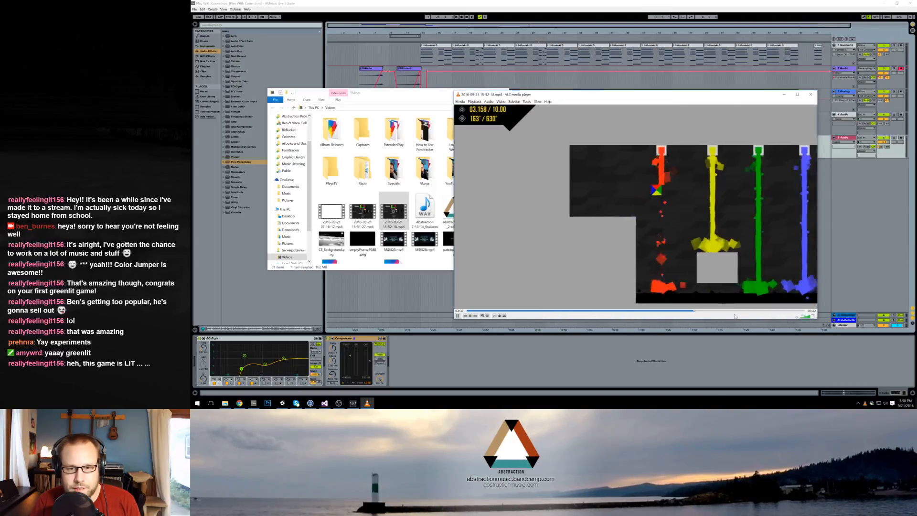
{"action": "left_click", "coordinate": [755, 312]}
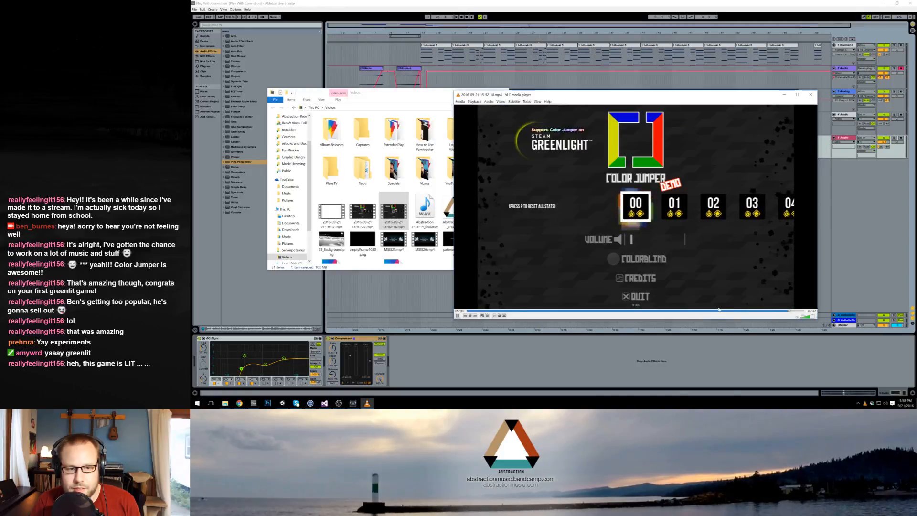
{"action": "left_click", "coordinate": [813, 95]}
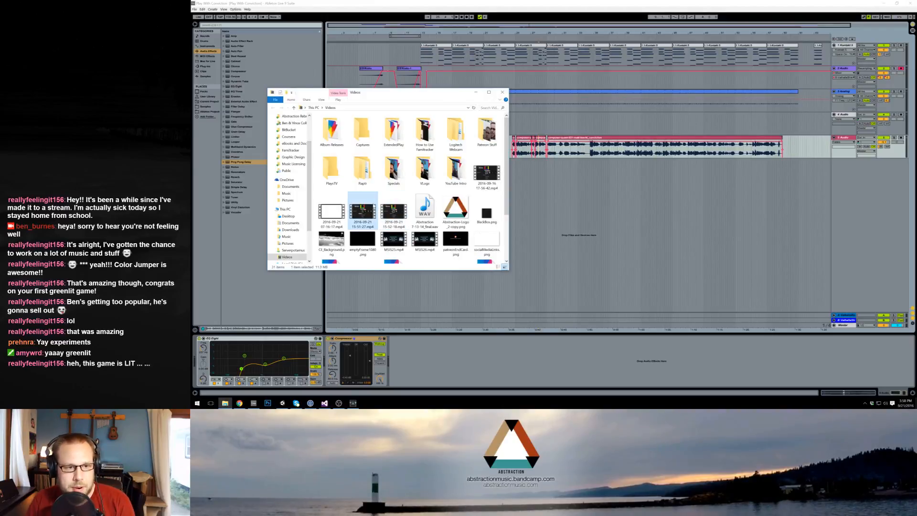
{"action": "key", "text": "Delete"}
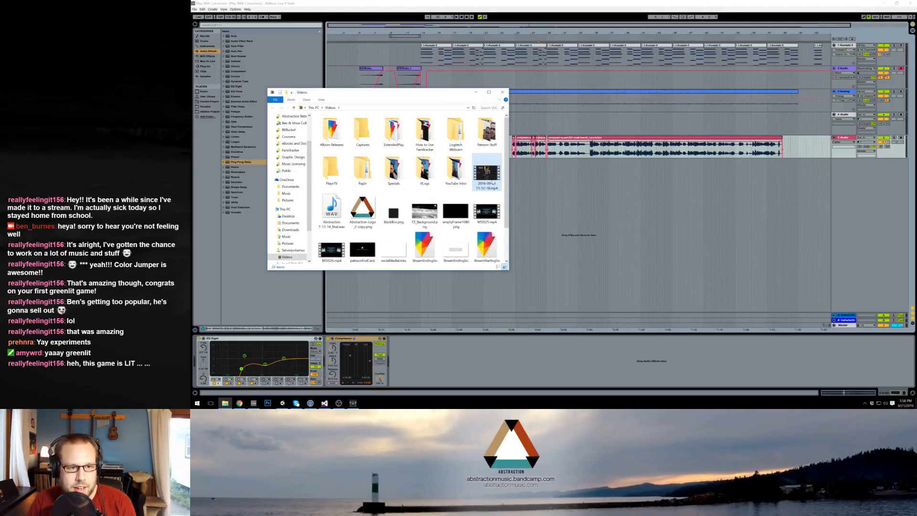
{"action": "left_click", "coordinate": [476, 92]}
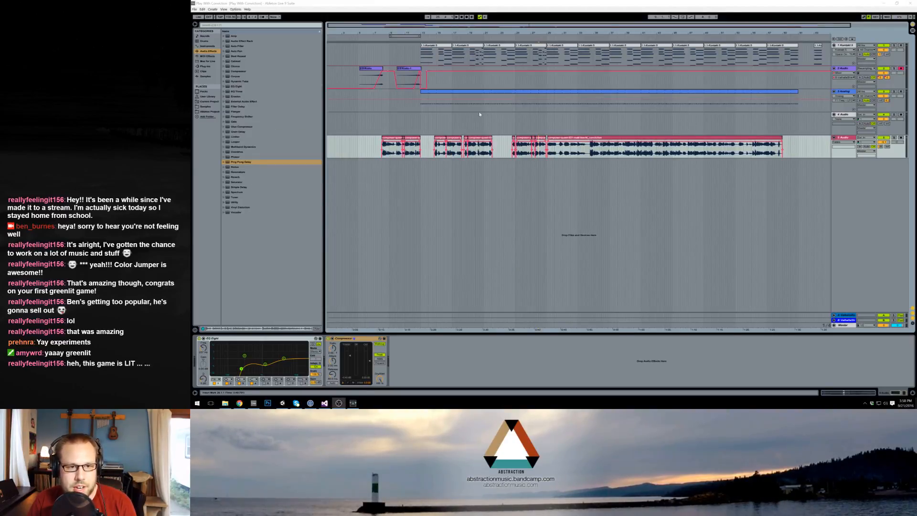
Switch to Ableton Live and start a new, empty Live set.
{"action": "left_click", "coordinate": [364, 123]}
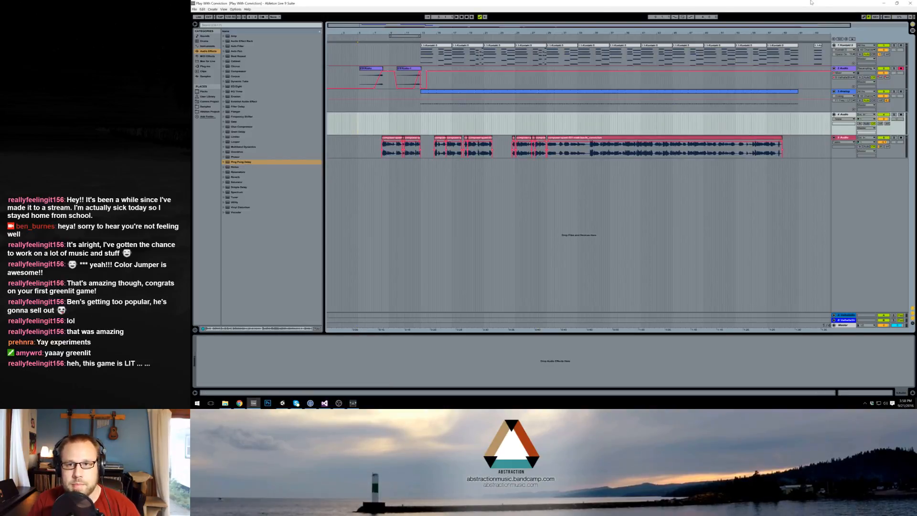
{"action": "left_click", "coordinate": [195, 10]}
{"action": "left_click", "coordinate": [206, 16]}
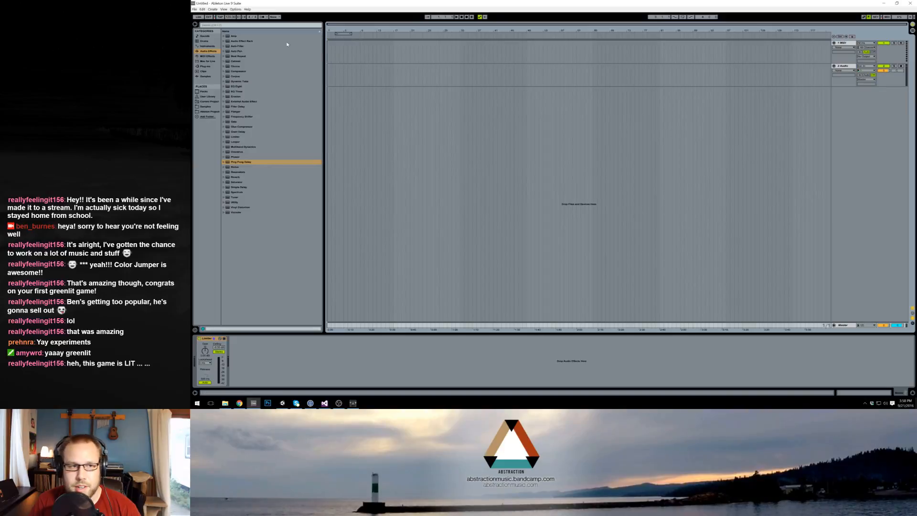
Collapse the plug-in folders in the browser and load the Kontakt instrument onto the MIDI track.
{"action": "left_click", "coordinate": [215, 66]}
{"action": "left_click", "coordinate": [227, 87]}
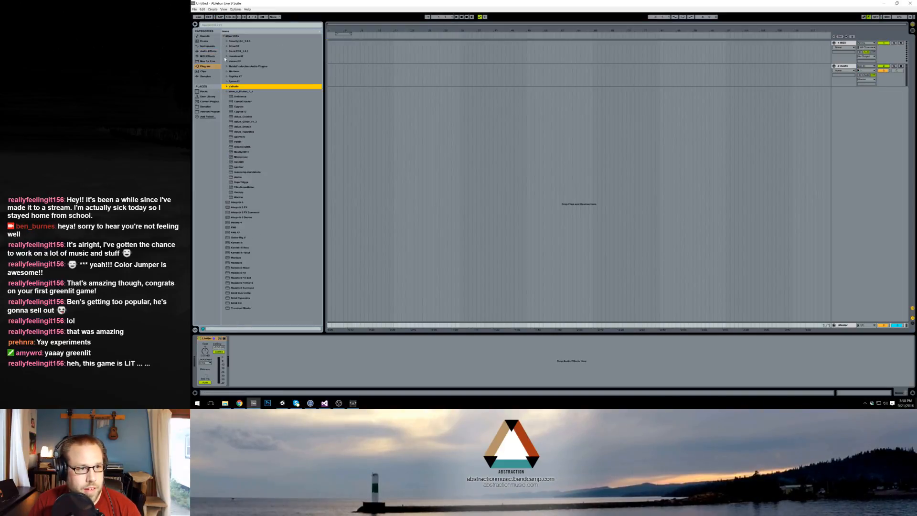
{"action": "left_click", "coordinate": [225, 36]}
{"action": "left_click", "coordinate": [237, 81]}
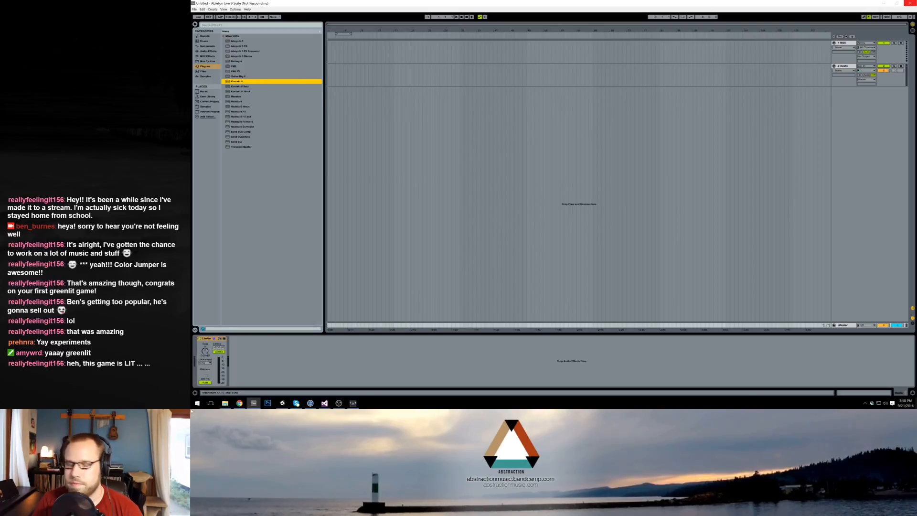
Switch to Firefox and set the countdown timer on the Google results page to 2h 00m 00s.
{"action": "left_click", "coordinate": [196, 403]}
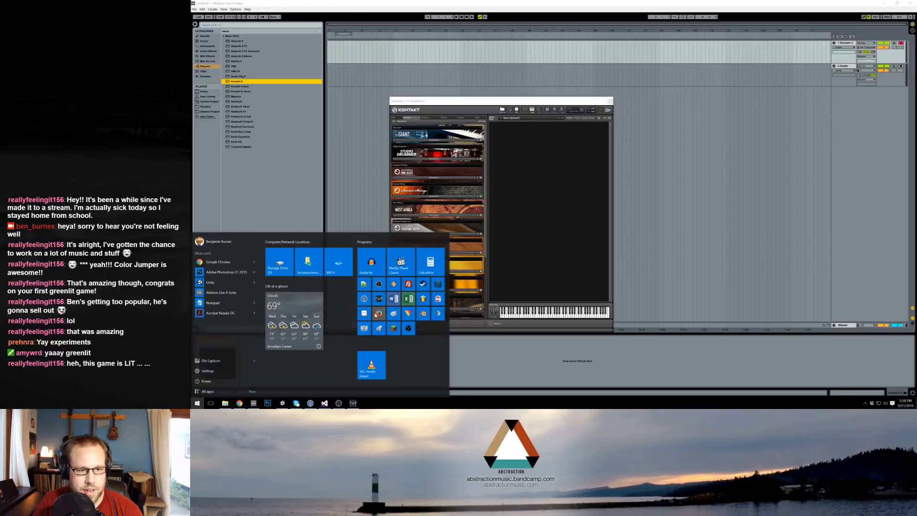
{"action": "left_click", "coordinate": [516, 129]}
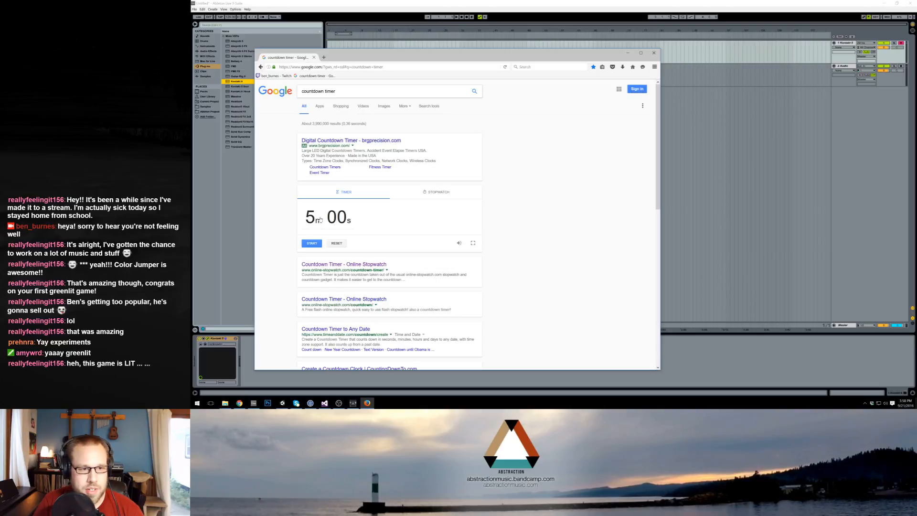
{"action": "left_click", "coordinate": [320, 219]}
{"action": "type", "text": "20000"}
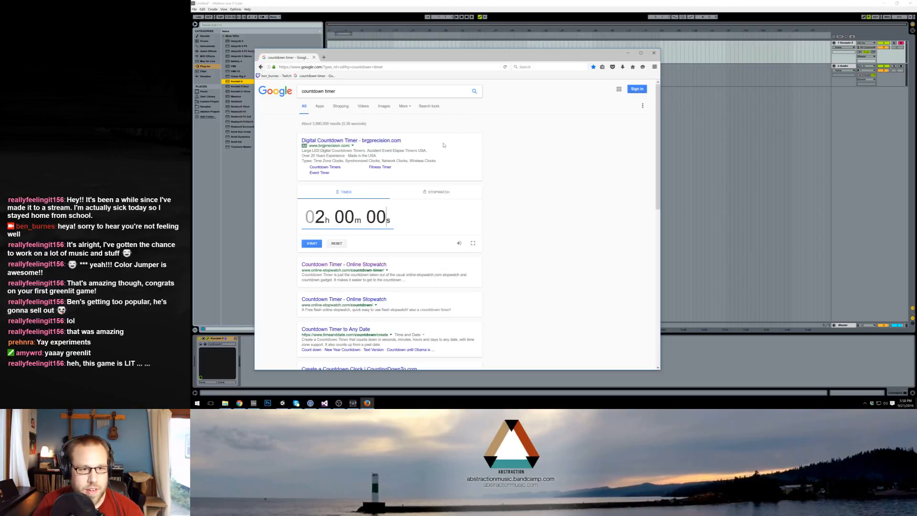
{"action": "left_click", "coordinate": [531, 176]}
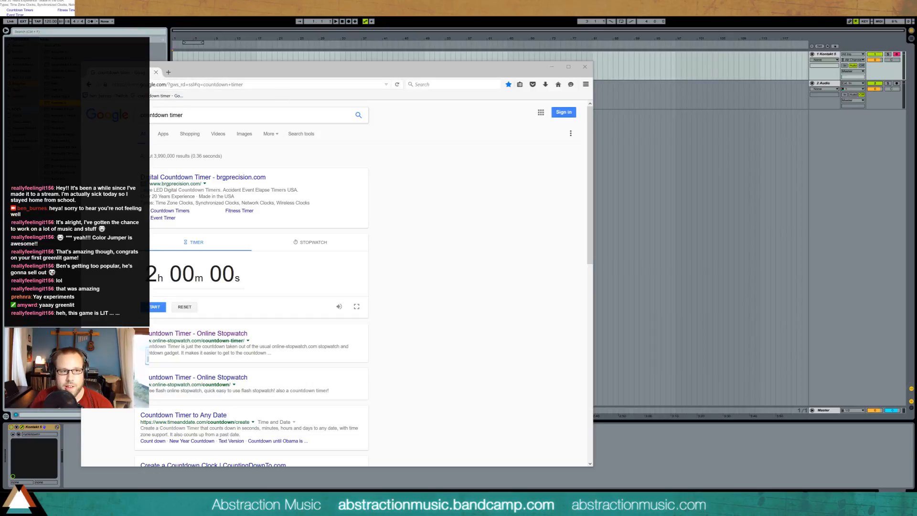
Reload the countdown timer page and set the timer to 2h 00m 00s again.
{"action": "left_click", "coordinate": [397, 85]}
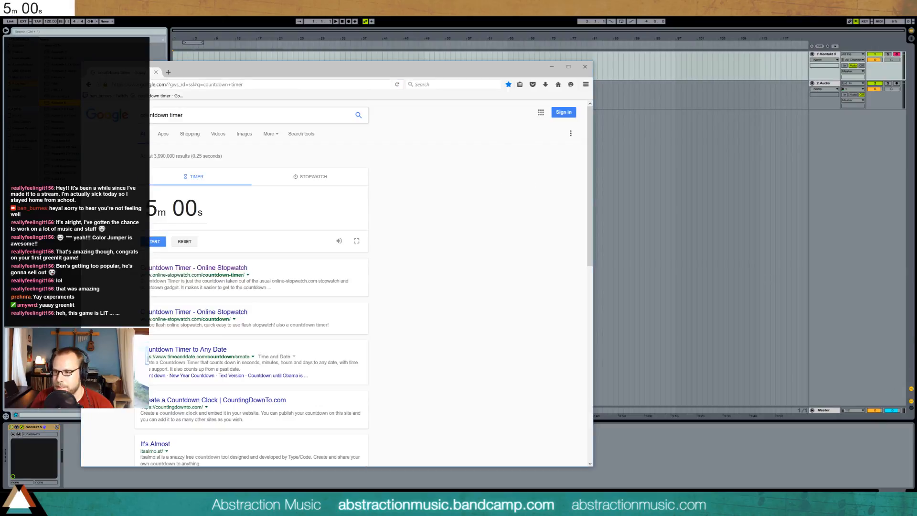
{"action": "left_click", "coordinate": [152, 213]}
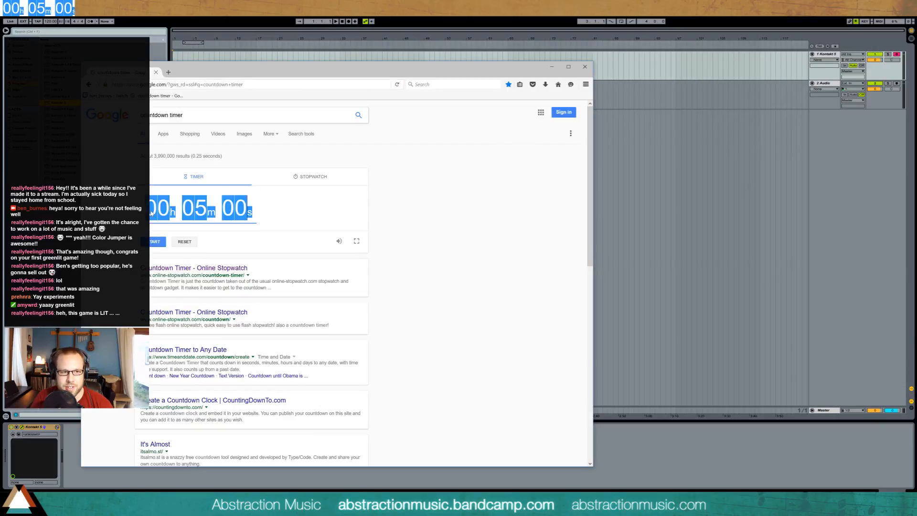
{"action": "type", "text": "20000"}
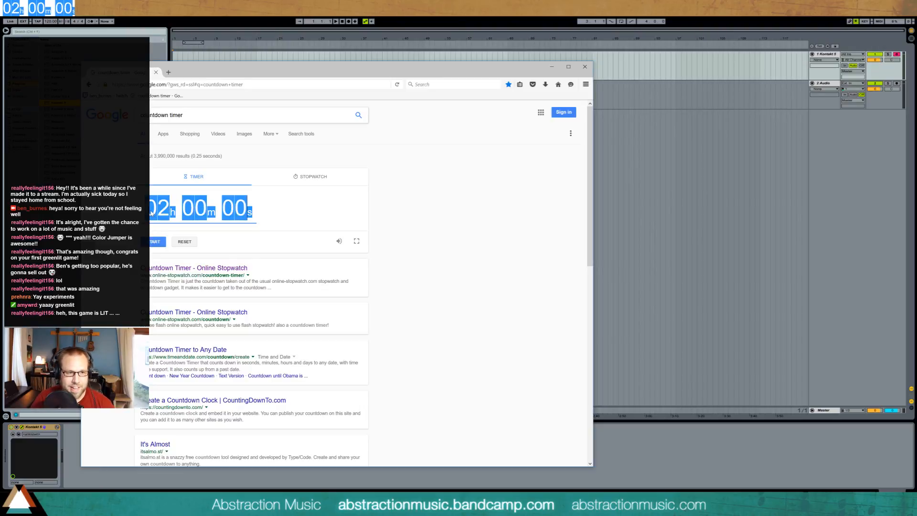
{"action": "key", "text": "Return"}
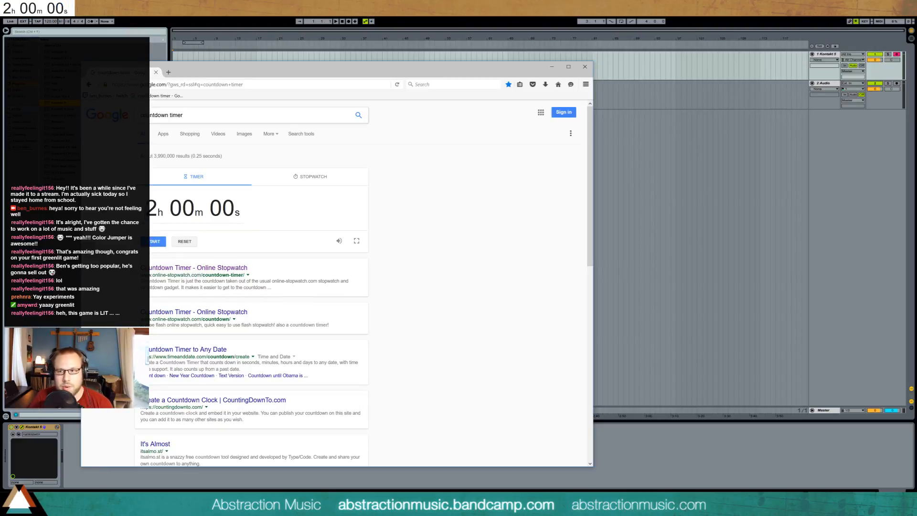
Switch back to Ableton Live, load The Giant piano in Kontakt, and turn on the switch in its Tone section.
{"action": "key", "text": "alt+Tab"}
{"action": "left_click", "coordinate": [321, 179]}
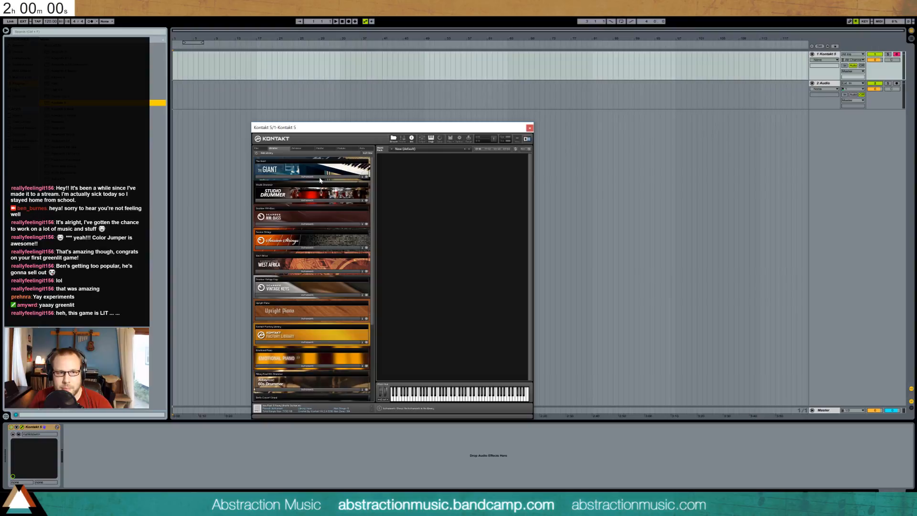
{"action": "left_click", "coordinate": [294, 177]}
{"action": "double_click", "coordinate": [295, 187]}
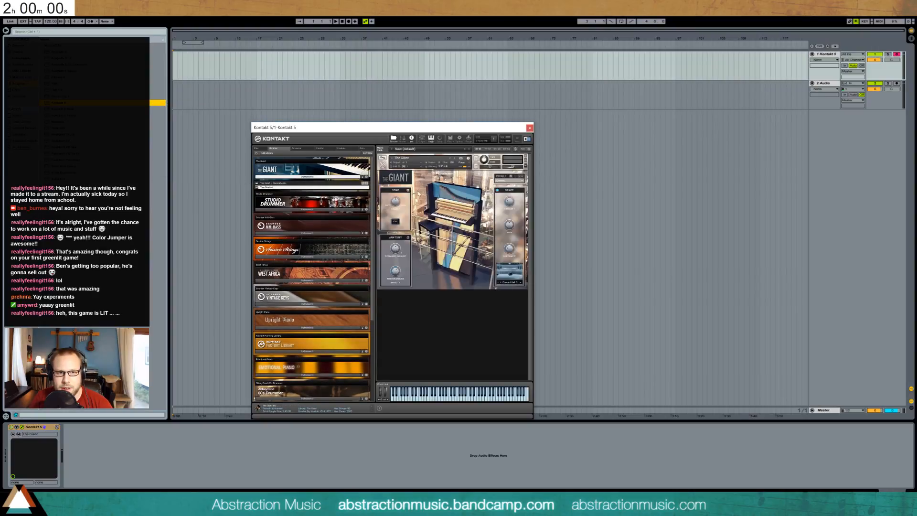
{"action": "left_click", "coordinate": [395, 221]}
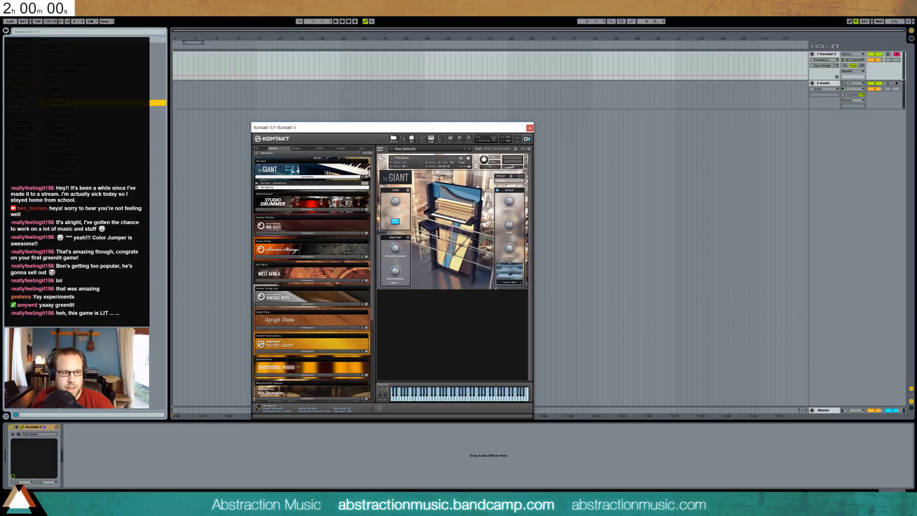
Open the MP3s location, play Sailing the Solar Wind, skip to about 3:00, and adjust the playback volume.
{"action": "key", "text": "super"}
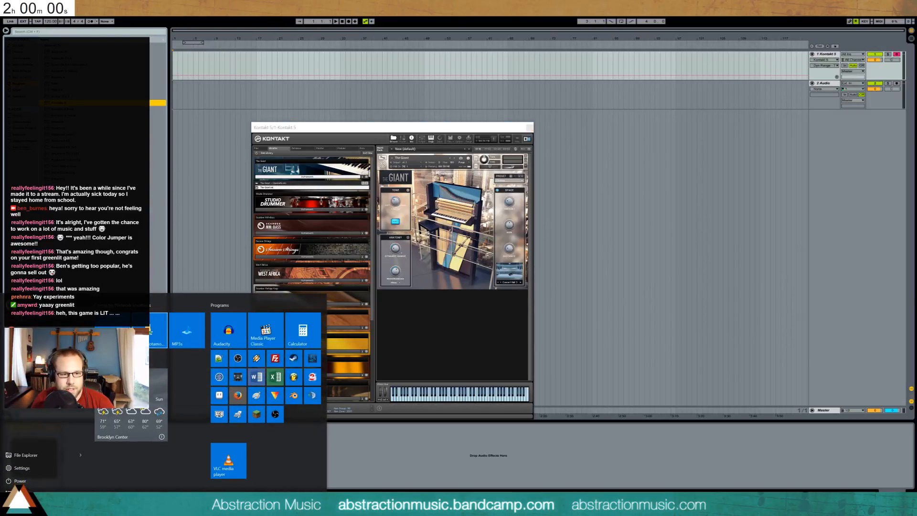
{"action": "left_click", "coordinate": [187, 331]}
{"action": "left_click_drag", "start_coordinate": [238, 128], "coordinate": [916, 75]}
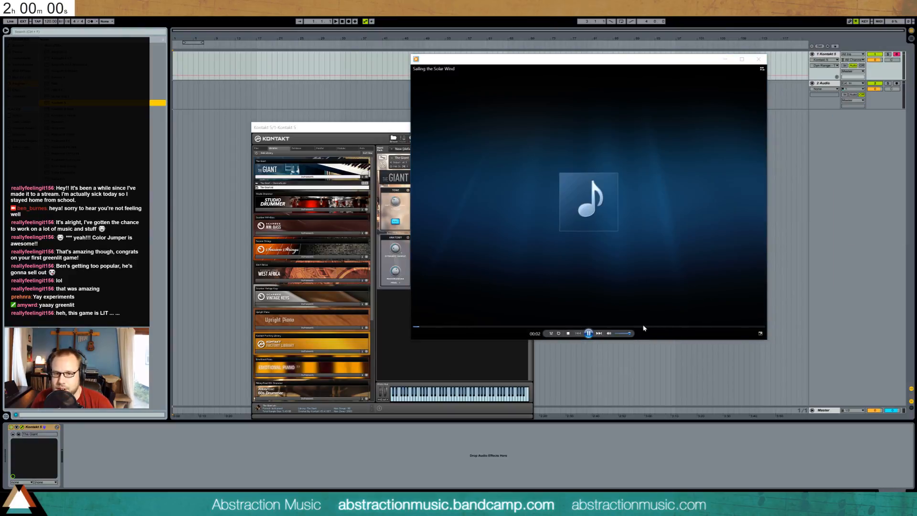
{"action": "left_click_drag", "start_coordinate": [635, 326], "coordinate": [620, 328]}
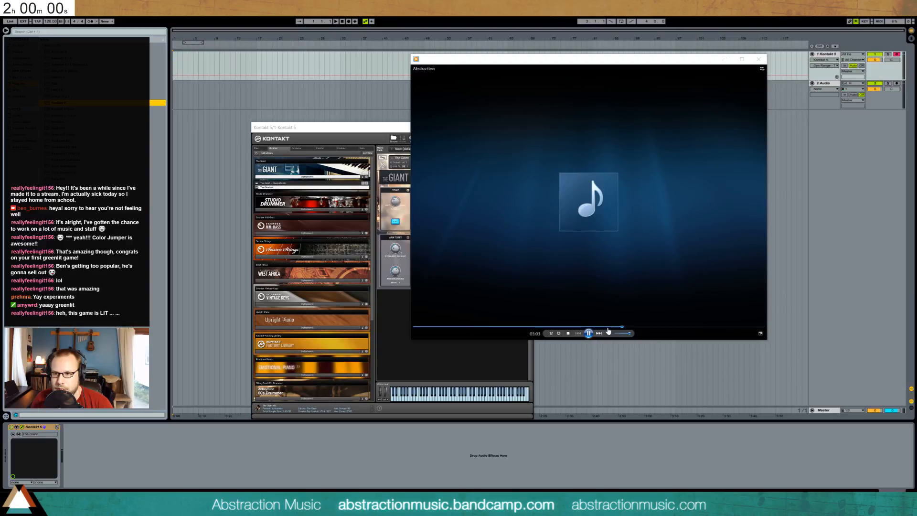
{"action": "left_click_drag", "start_coordinate": [629, 334], "coordinate": [625, 336]}
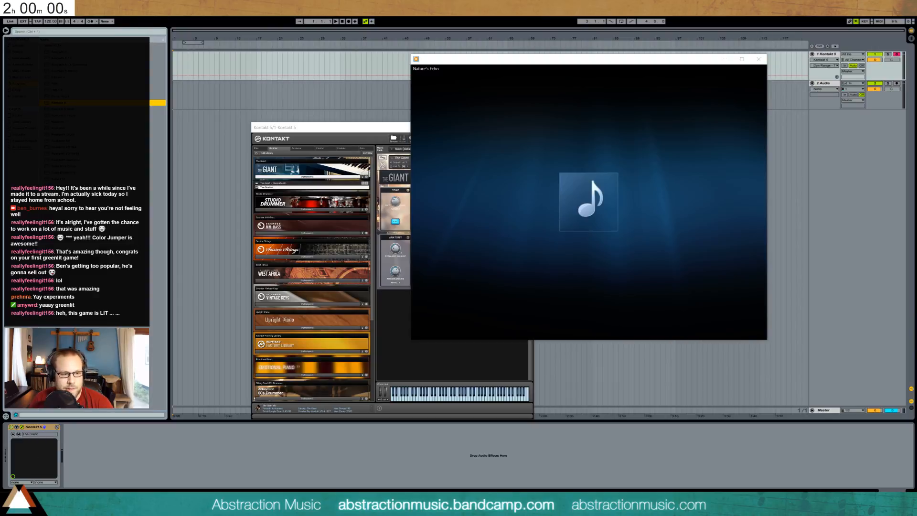
Browse the Storage Drive (D:) to Programs, FL Studio 10, and launch FL.exe.
{"action": "key", "text": "super"}
{"action": "left_click", "coordinate": [113, 334]}
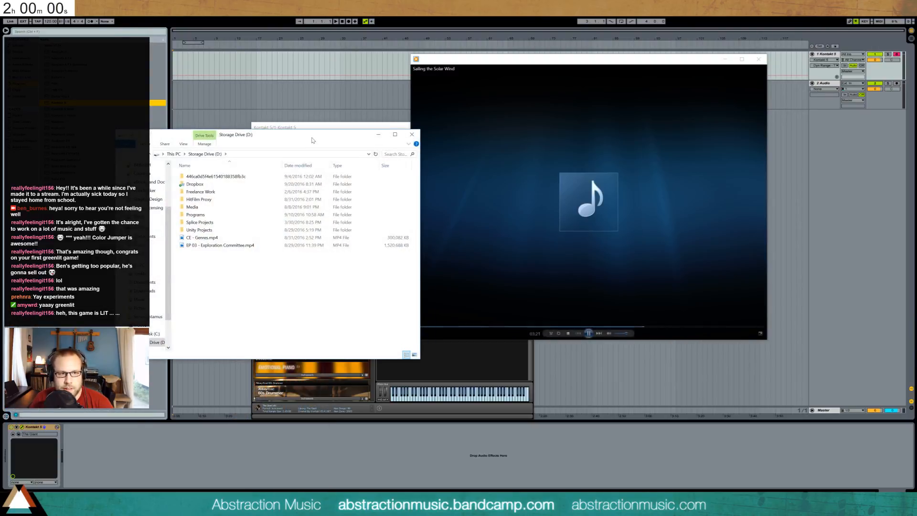
{"action": "left_click_drag", "start_coordinate": [313, 140], "coordinate": [749, 255]}
{"action": "double_click", "coordinate": [635, 330]}
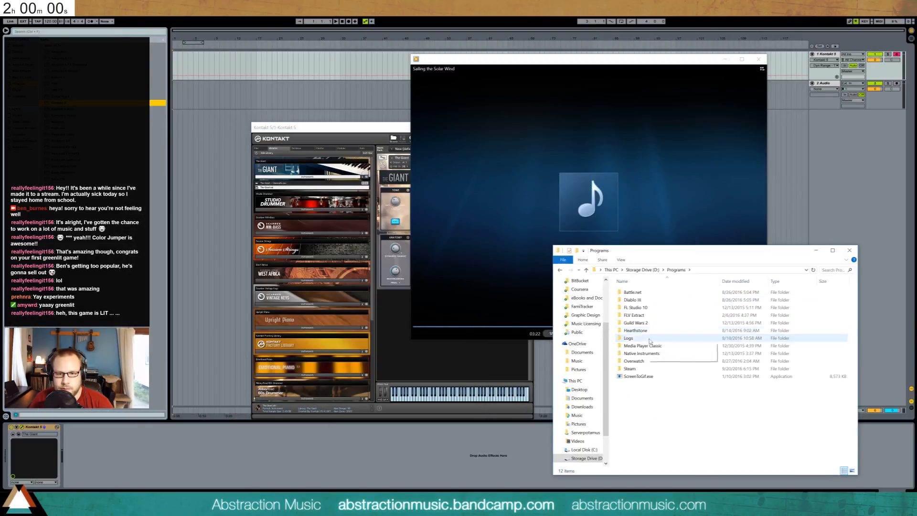
{"action": "double_click", "coordinate": [638, 308]}
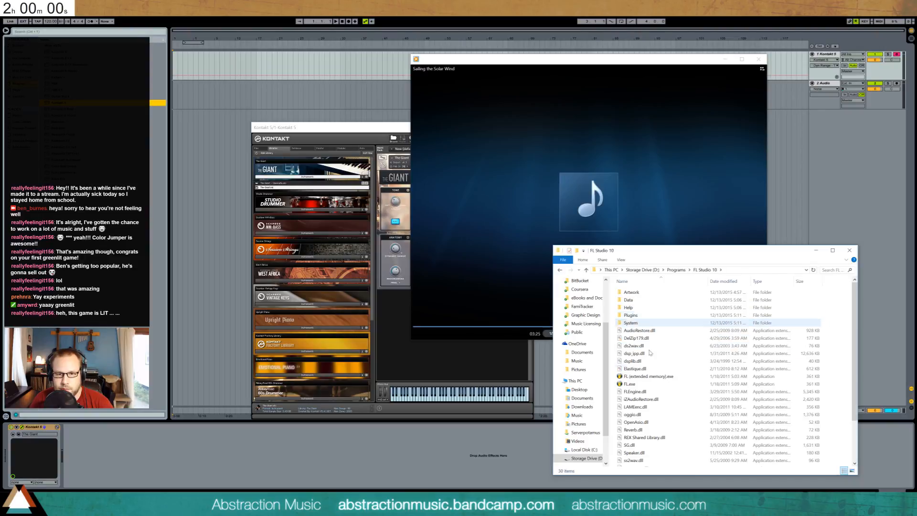
{"action": "double_click", "coordinate": [649, 384]}
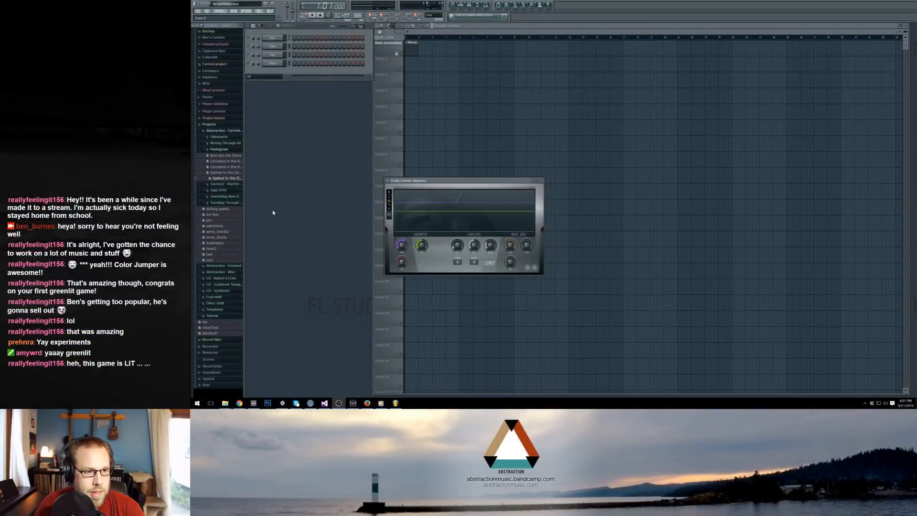
Open the Sailing the Solar Wind project from the CD - Nature's Echo project folder in the browser.
{"action": "left_click", "coordinate": [231, 151]}
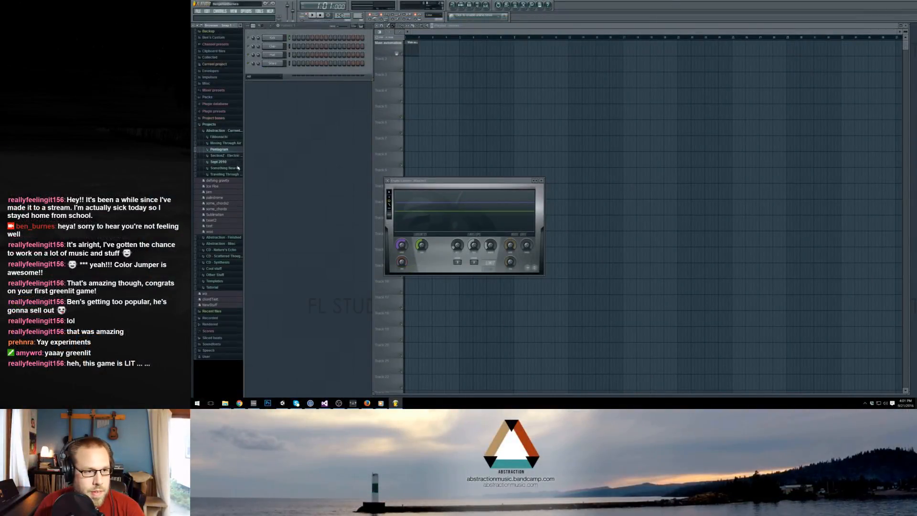
{"action": "left_click", "coordinate": [236, 131]}
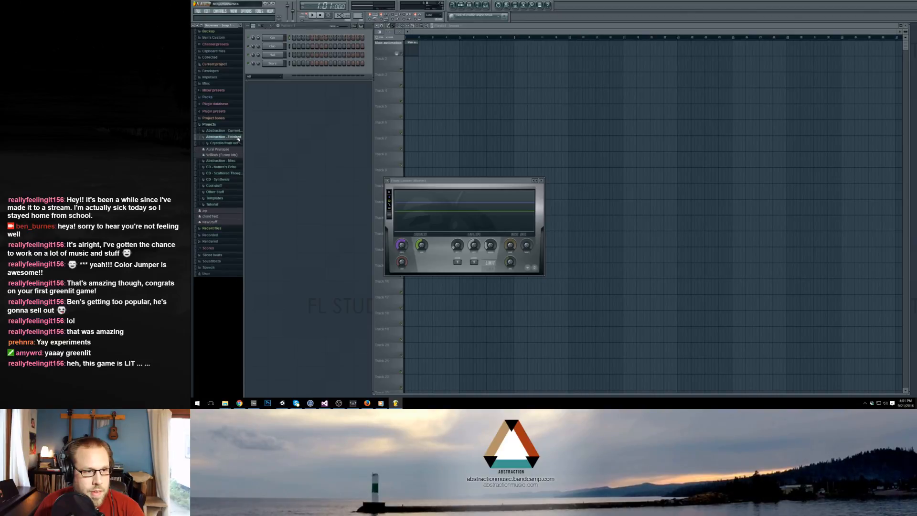
{"action": "left_click", "coordinate": [234, 150]}
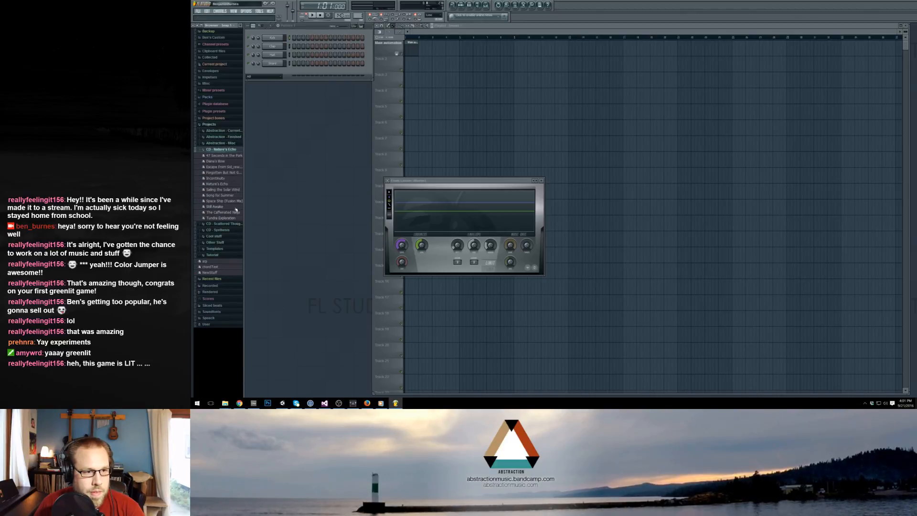
{"action": "left_click", "coordinate": [237, 191]}
{"action": "double_click", "coordinate": [234, 191]}
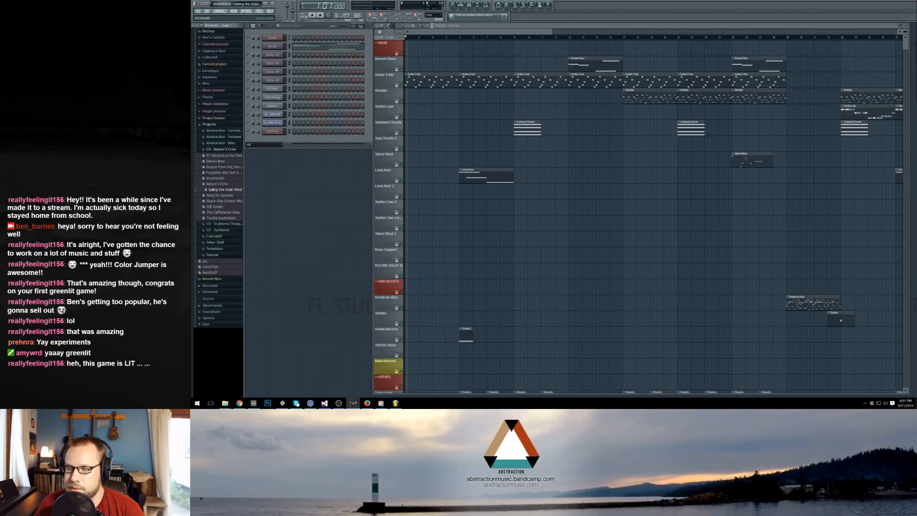
Close the music player and play the song in FL Studio from just before the ROCKIN SOLO clip.
{"action": "left_click", "coordinate": [378, 406]}
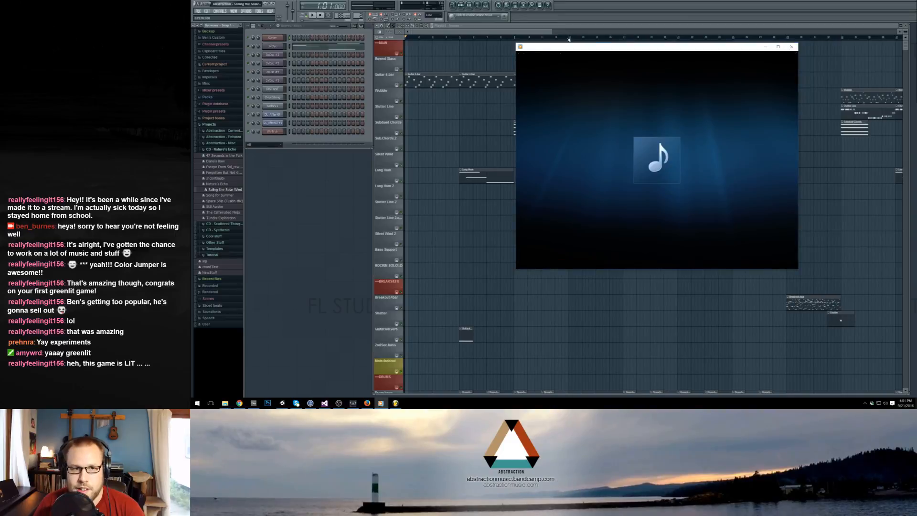
{"action": "left_click", "coordinate": [792, 46]}
{"action": "left_click_drag", "start_coordinate": [527, 35], "coordinate": [744, 44]}
{"action": "left_click", "coordinate": [525, 271]}
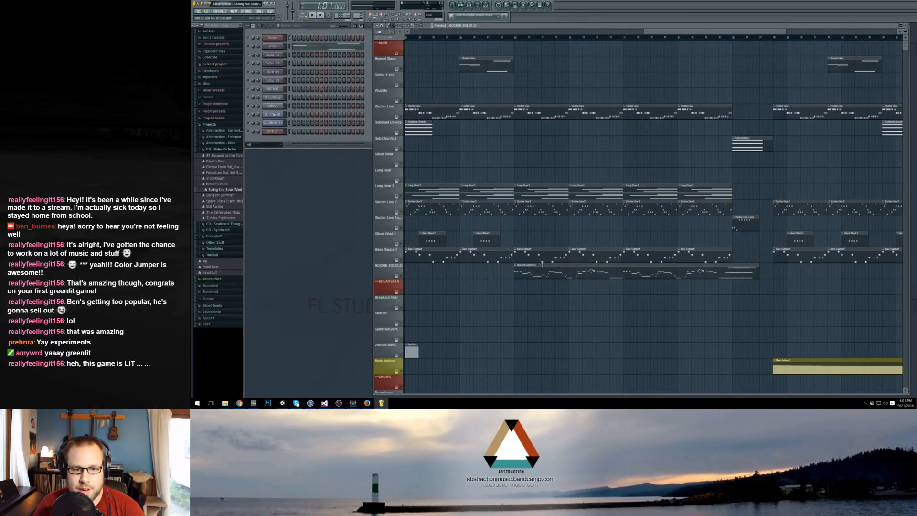
{"action": "left_click", "coordinate": [508, 37]}
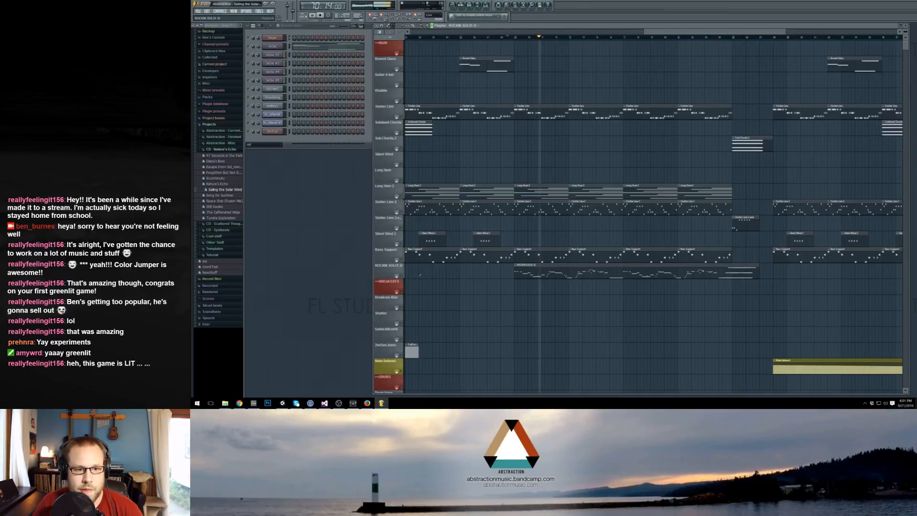
Solo the channel that plays the ROCKIN SOLO pattern and close its piano roll.
{"action": "double_click", "coordinate": [617, 194]}
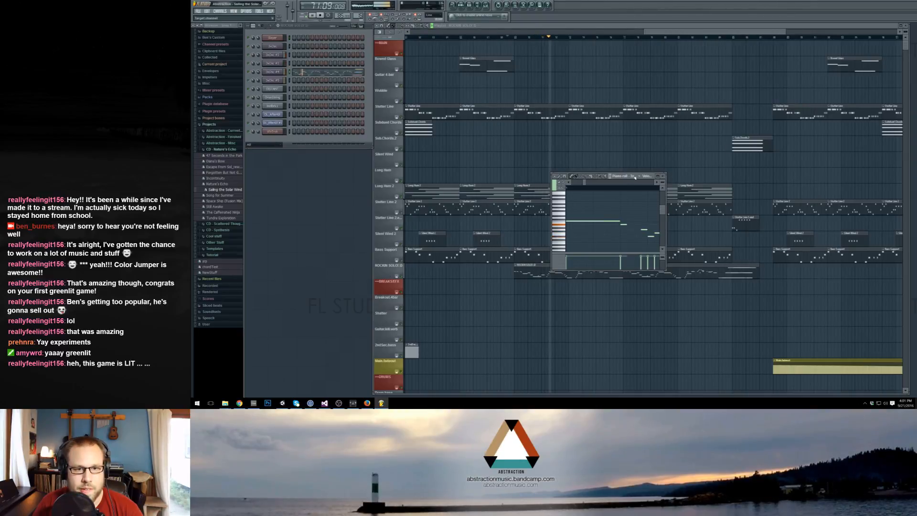
{"action": "left_click", "coordinate": [628, 176]}
{"action": "right_click", "coordinate": [249, 73]}
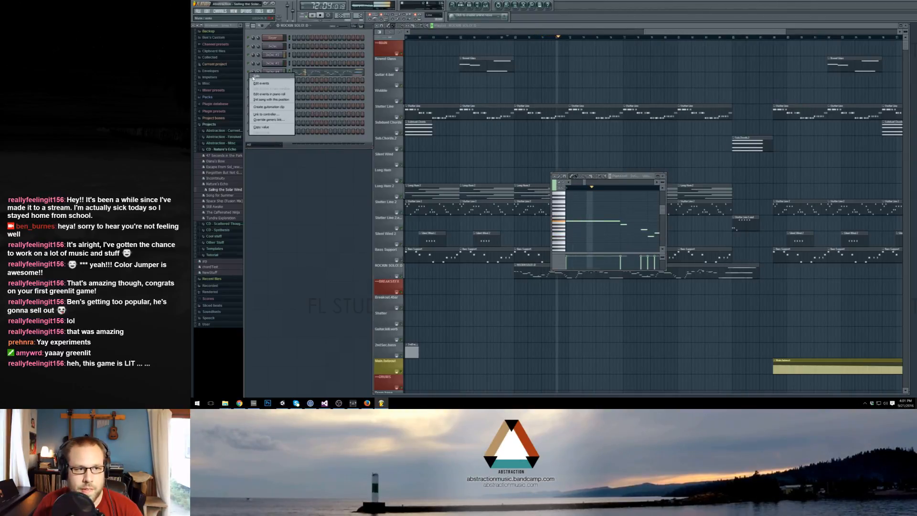
{"action": "left_click", "coordinate": [257, 76]}
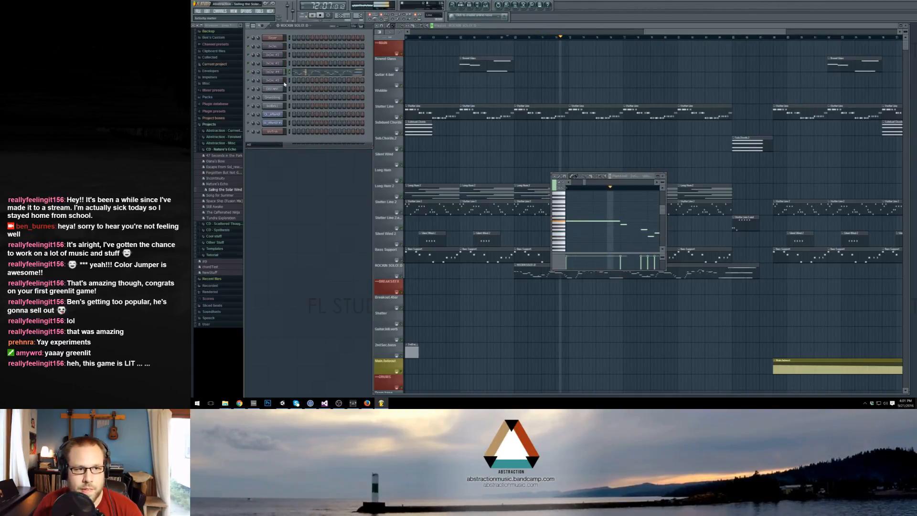
{"action": "left_click", "coordinate": [663, 176]}
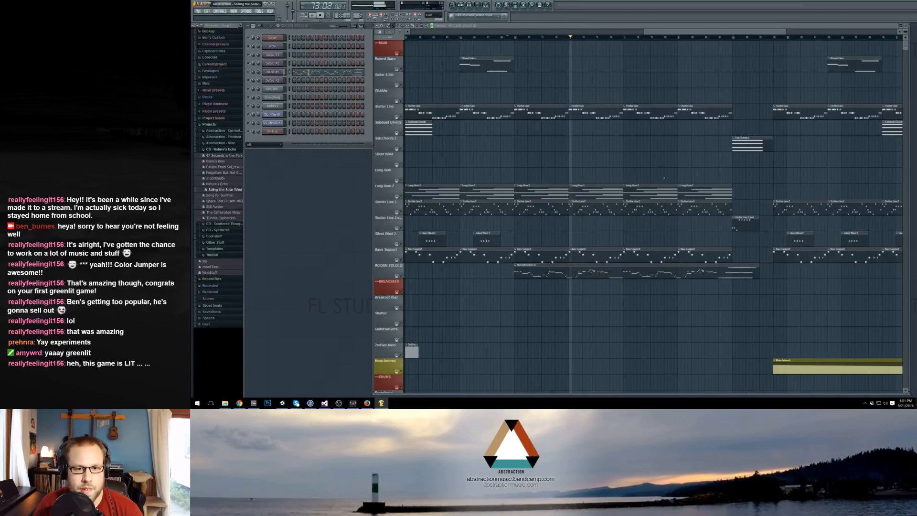
Open the soloed channel's piano roll and enlarge its window to show the whole solo.
{"action": "left_click", "coordinate": [320, 72]}
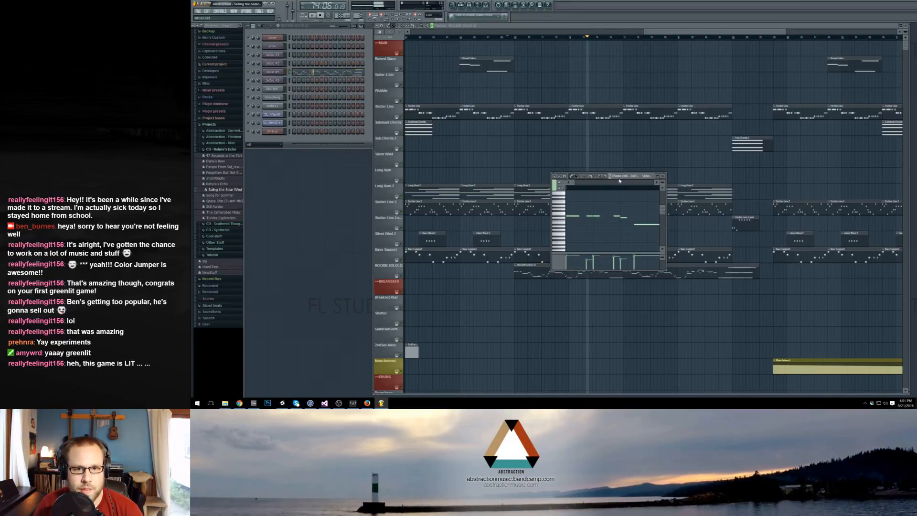
{"action": "left_click", "coordinate": [645, 177]}
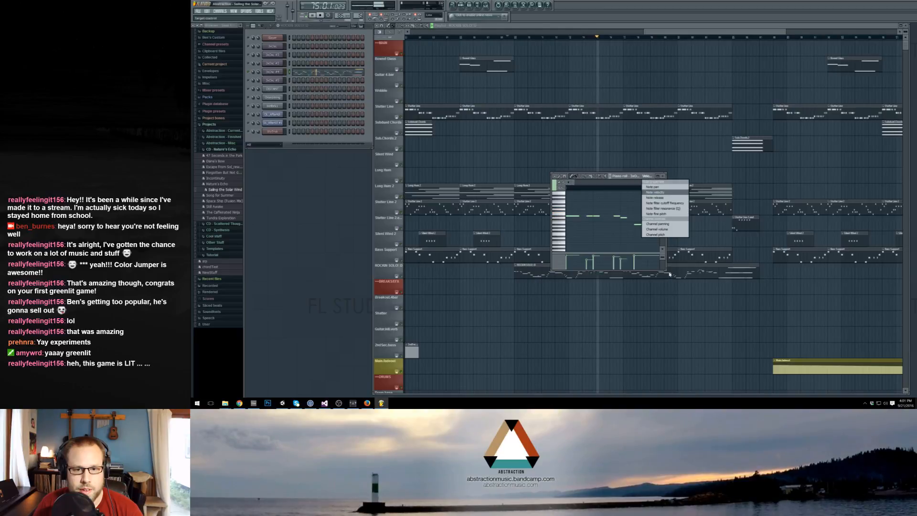
{"action": "left_click_drag", "start_coordinate": [666, 271], "coordinate": [874, 373]}
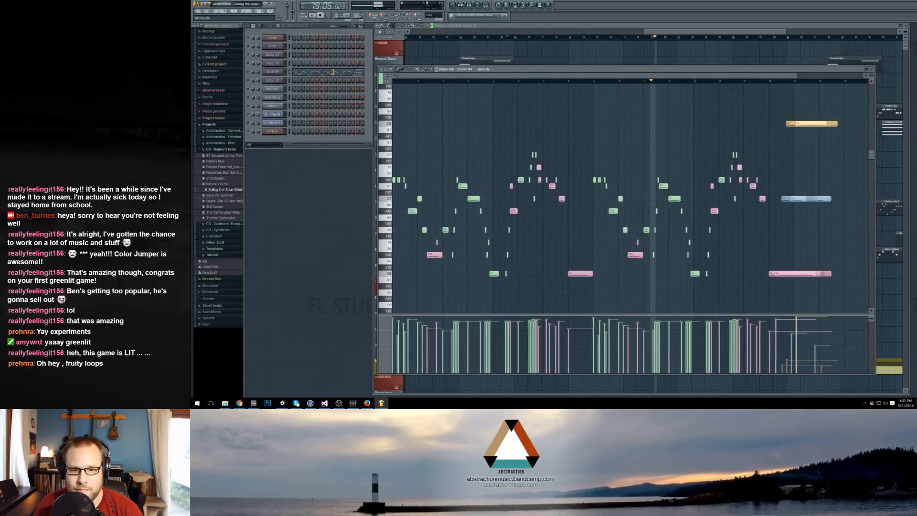
{"action": "scroll", "coordinate": [553, 80], "scroll_direction": "up", "scroll_amount": 1}
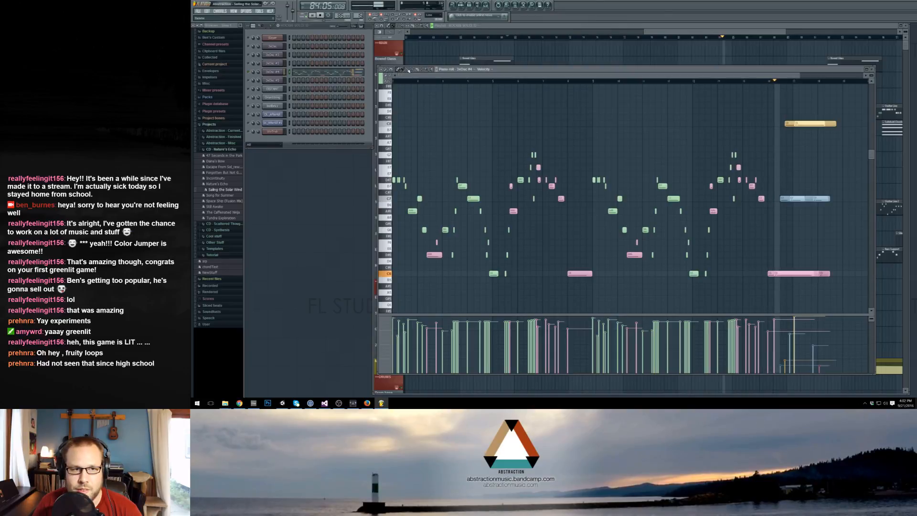
{"action": "left_click", "coordinate": [382, 69]}
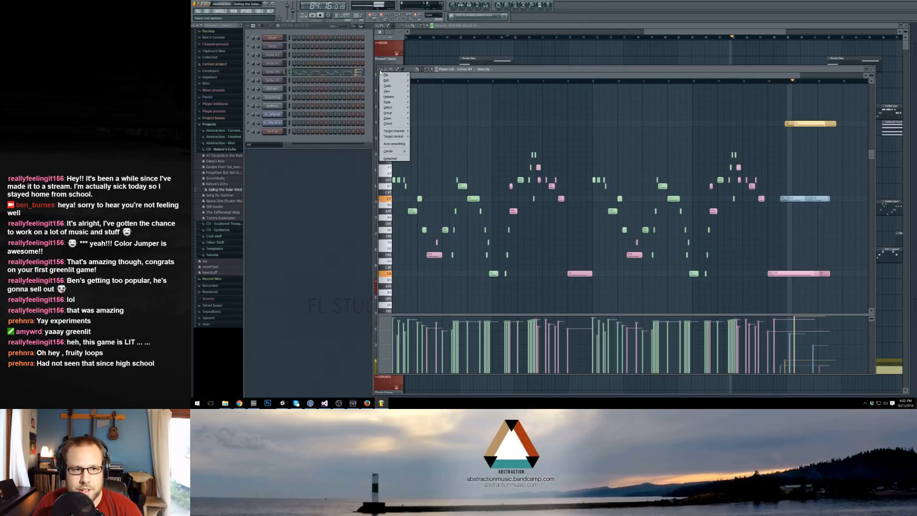
{"action": "mouse_move", "coordinate": [386, 75]}
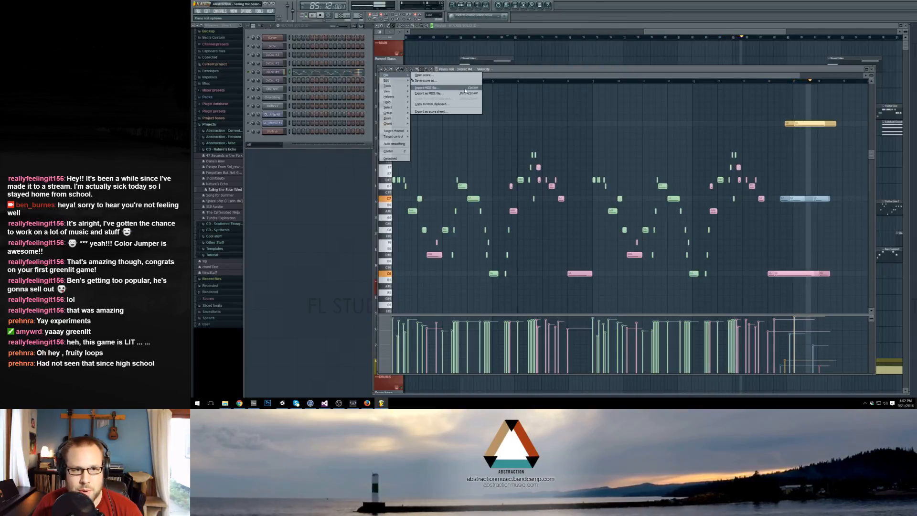
{"action": "key", "text": "Escape"}
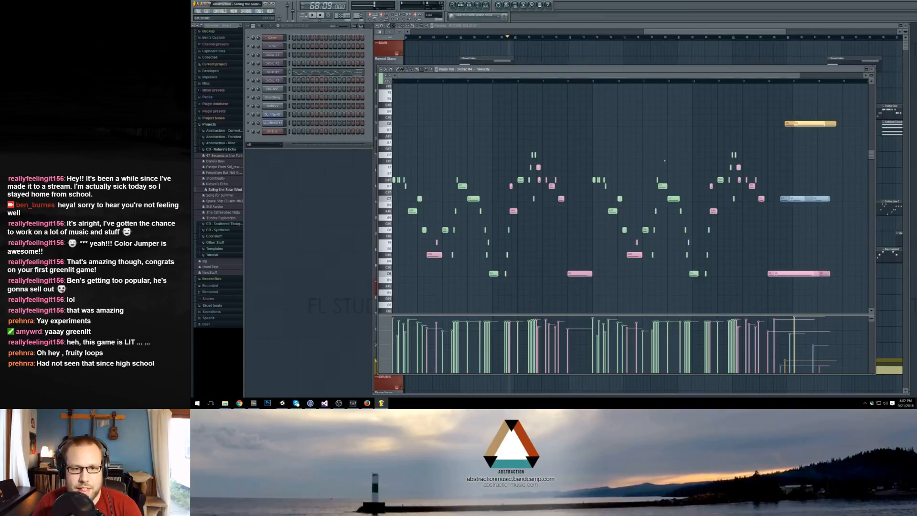
{"action": "left_click_drag", "start_coordinate": [765, 134], "coordinate": [389, 295]}
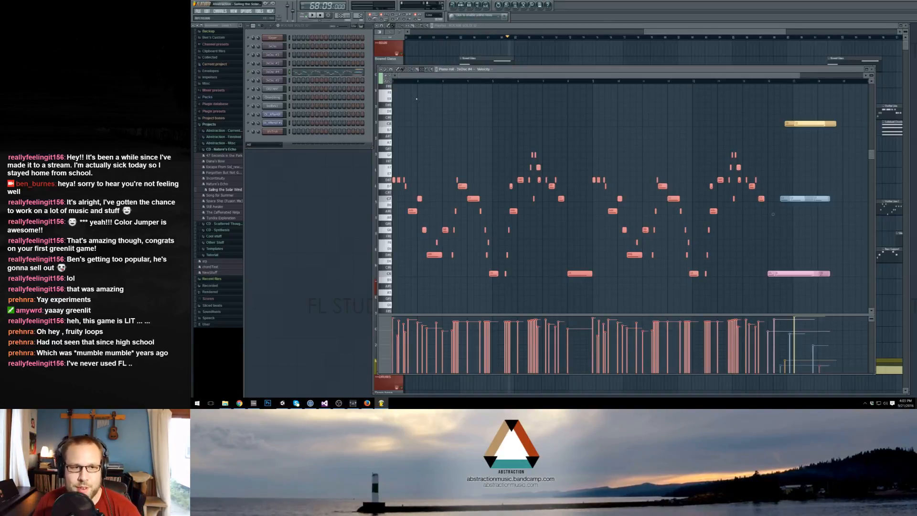
{"action": "left_click", "coordinate": [382, 69]}
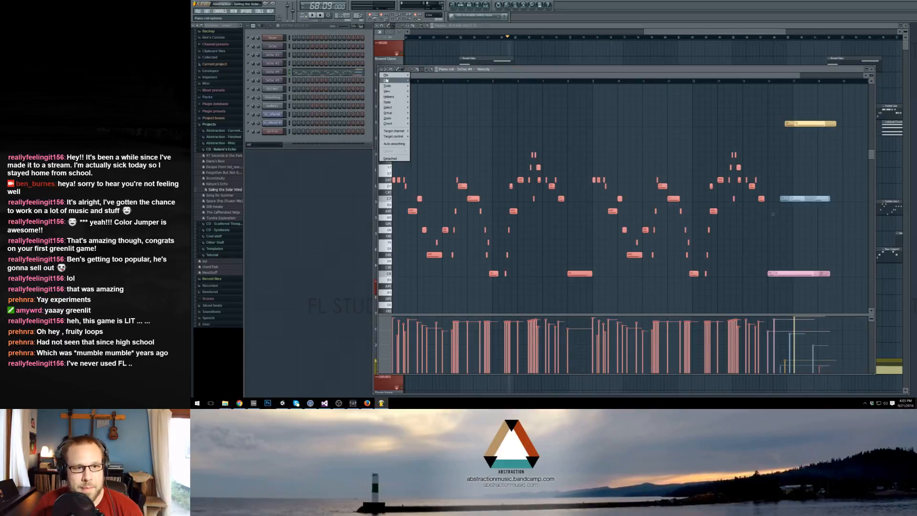
{"action": "mouse_move", "coordinate": [386, 81]}
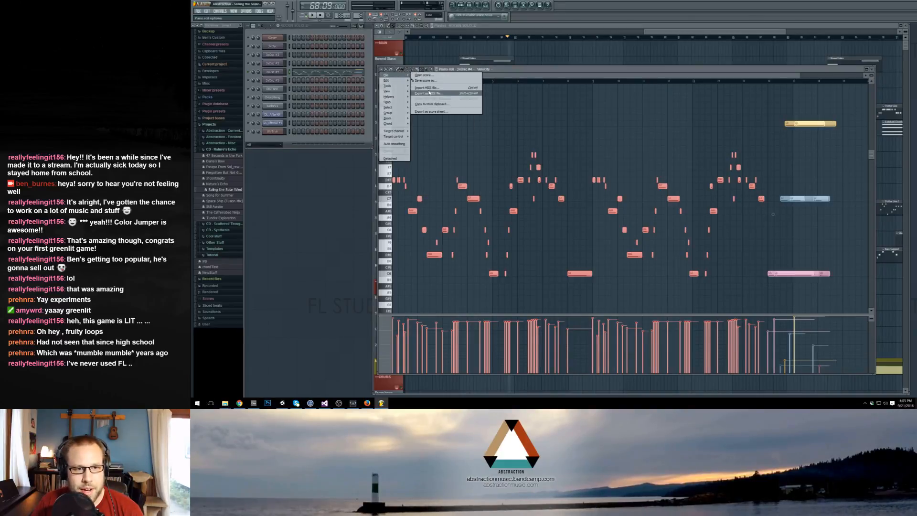
{"action": "left_click", "coordinate": [600, 143]}
{"action": "left_click", "coordinate": [546, 124], "text": "ctrl"}
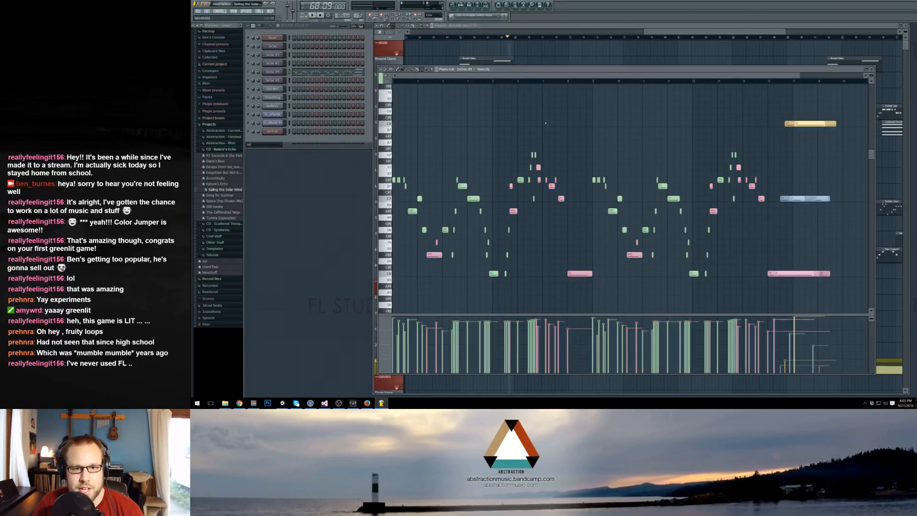
Try deleting the three long closing notes of the solo, then undo the deletion.
{"action": "left_click_drag", "start_coordinate": [395, 96], "coordinate": [769, 289]}
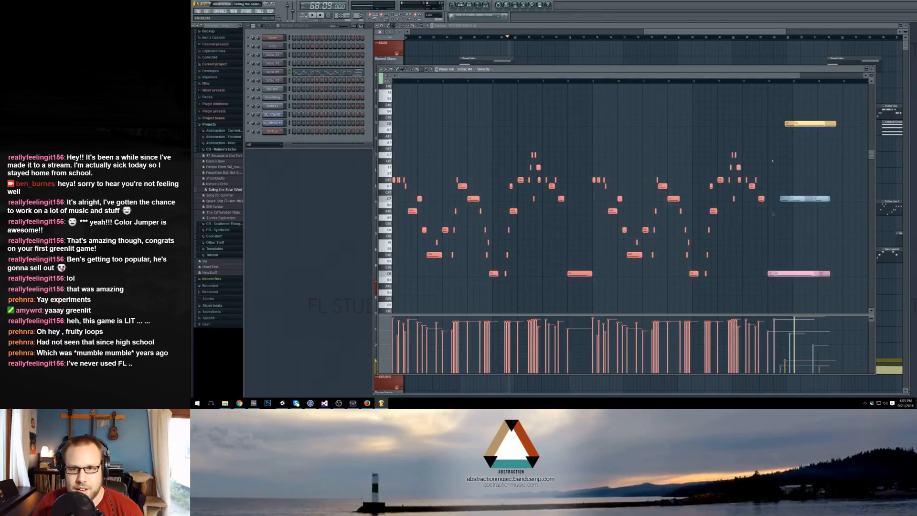
{"action": "left_click_drag", "start_coordinate": [771, 107], "coordinate": [845, 310]}
{"action": "key", "text": "Delete"}
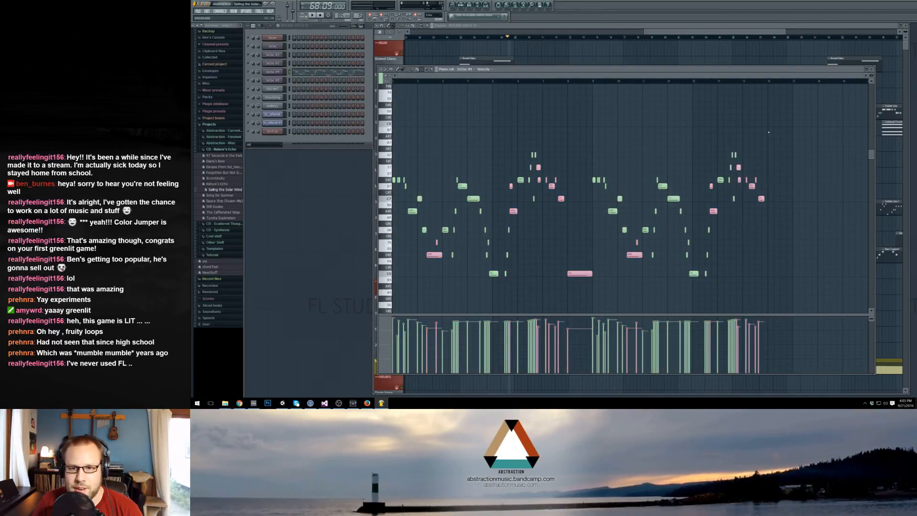
{"action": "key", "text": "ctrl+z"}
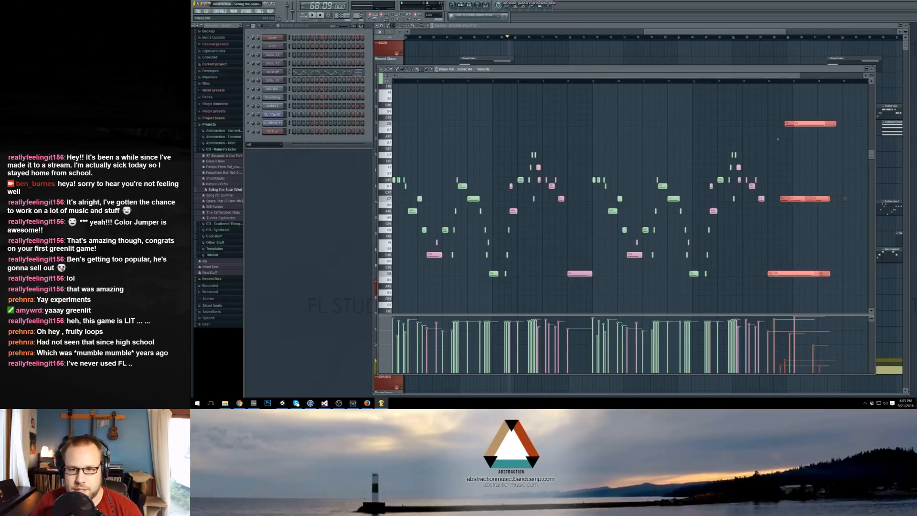
{"action": "left_click_drag", "start_coordinate": [772, 102], "coordinate": [843, 276]}
{"action": "left_click", "coordinate": [812, 111], "text": "ctrl"}
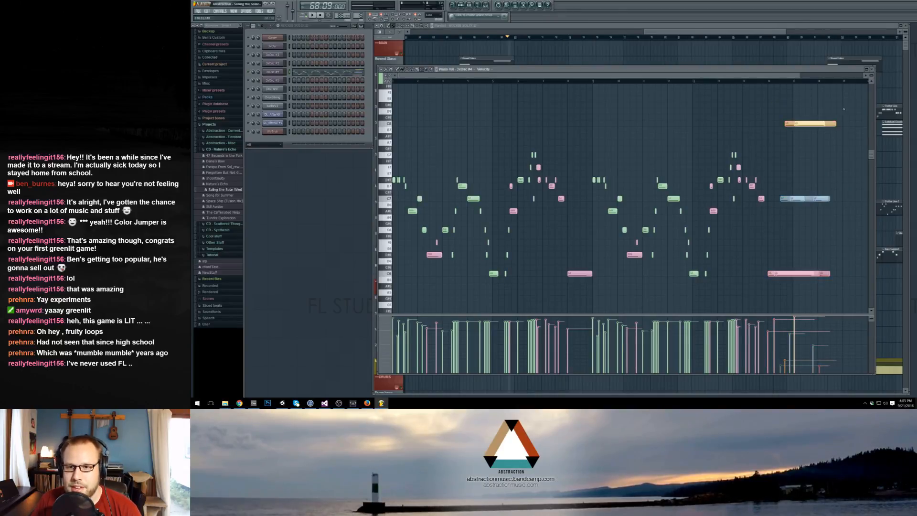
{"action": "left_click_drag", "start_coordinate": [844, 102], "coordinate": [794, 146]}
{"action": "left_click", "coordinate": [791, 167], "text": "ctrl"}
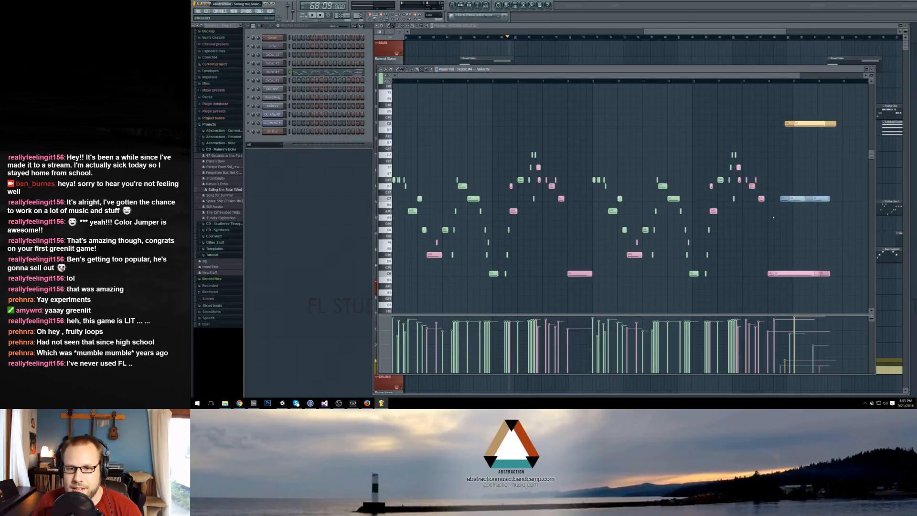
{"action": "left_click", "coordinate": [777, 211]}
{"action": "right_click", "coordinate": [777, 211]}
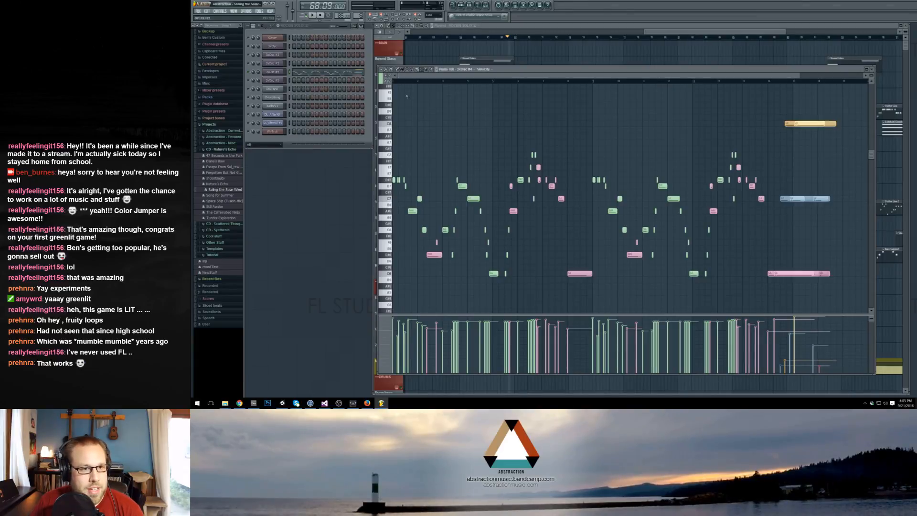
Delete the upper two long notes of the closing chord and select all remaining notes of the solo.
{"action": "left_click_drag", "start_coordinate": [769, 103], "coordinate": [834, 225]}
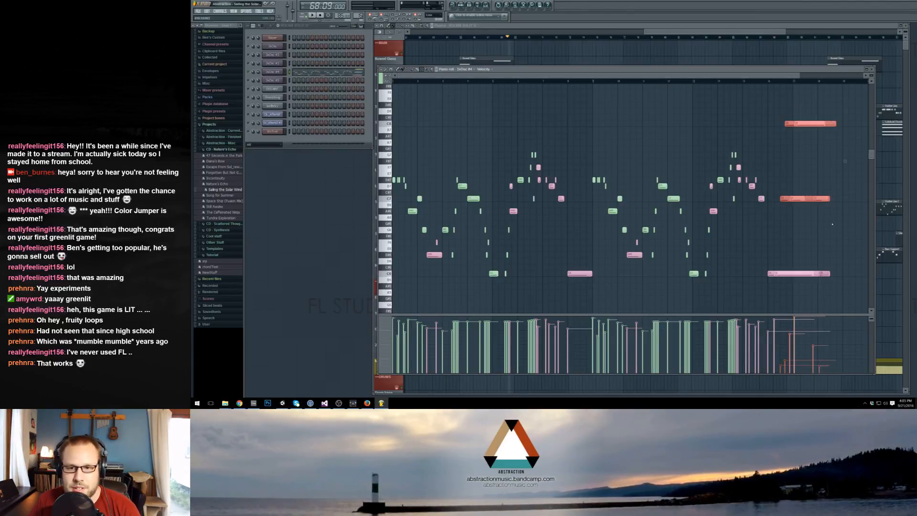
{"action": "key", "text": "Delete"}
{"action": "left_click_drag", "start_coordinate": [818, 126], "coordinate": [392, 296]}
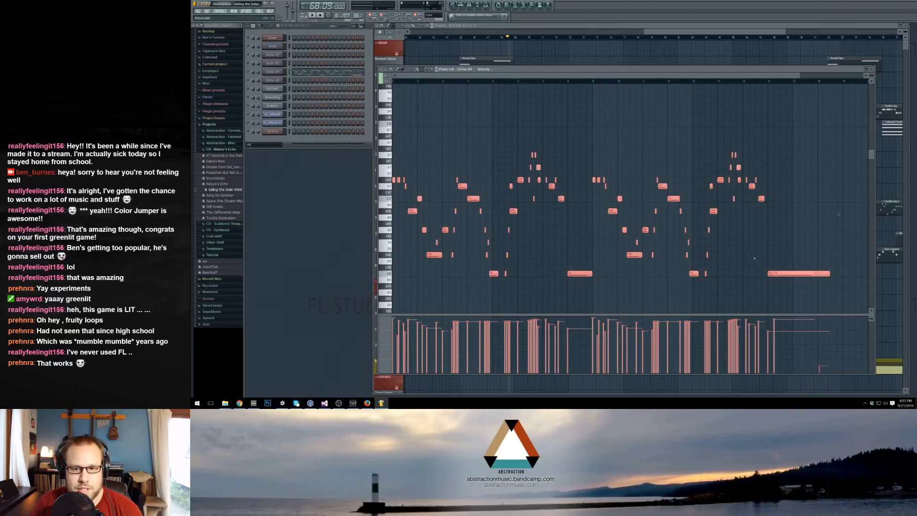
Flip the selected notes both horizontally and vertically, with preserving start times turned off.
{"action": "left_click", "coordinate": [381, 70]}
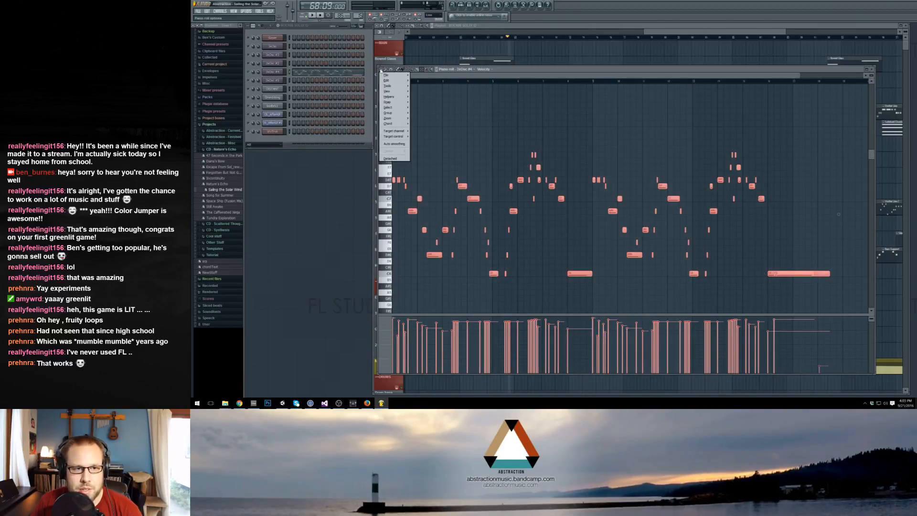
{"action": "mouse_move", "coordinate": [388, 86]}
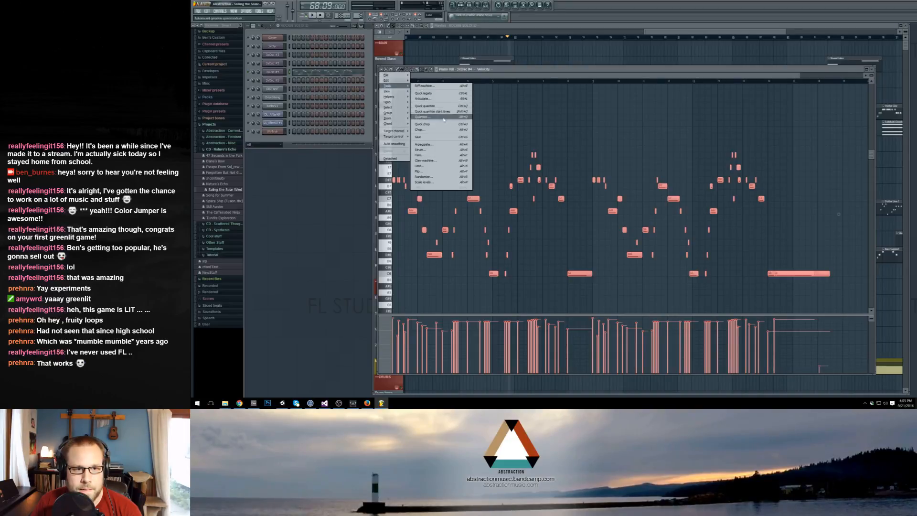
{"action": "left_click", "coordinate": [447, 171]}
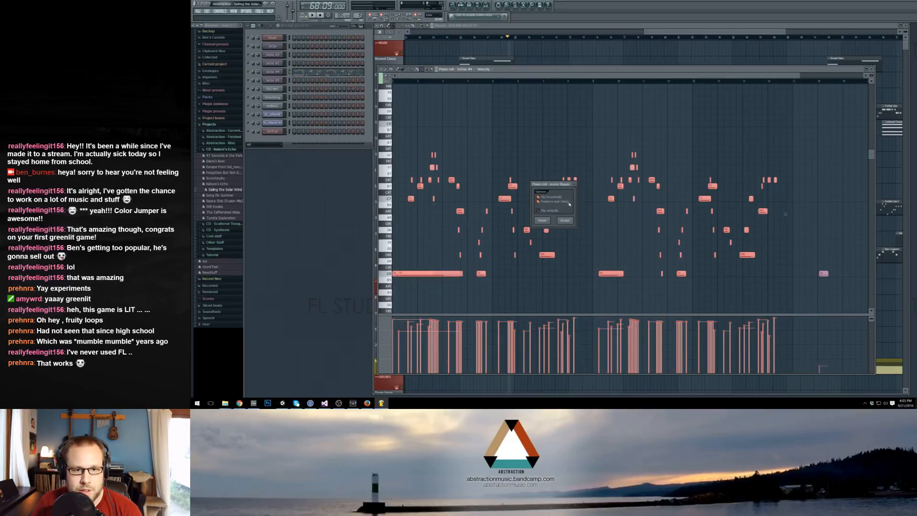
{"action": "left_click", "coordinate": [557, 202]}
{"action": "left_click", "coordinate": [551, 213]}
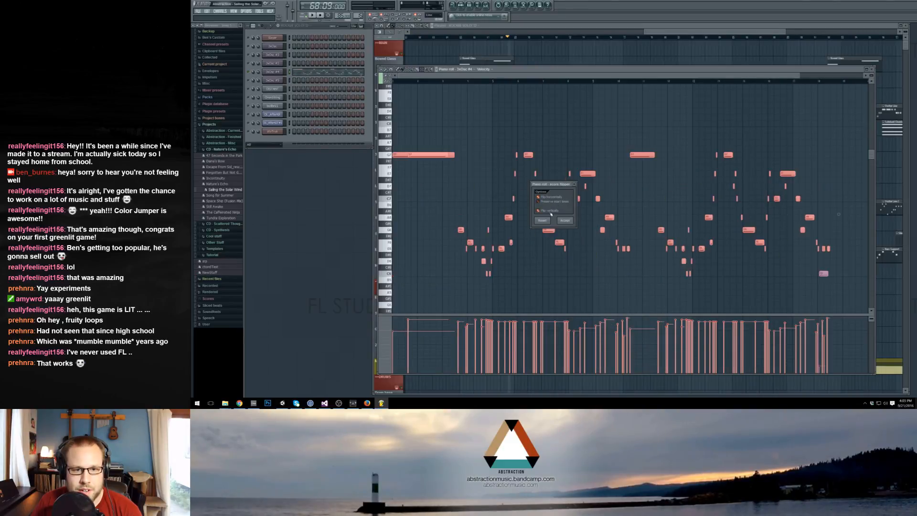
{"action": "left_click", "coordinate": [565, 221]}
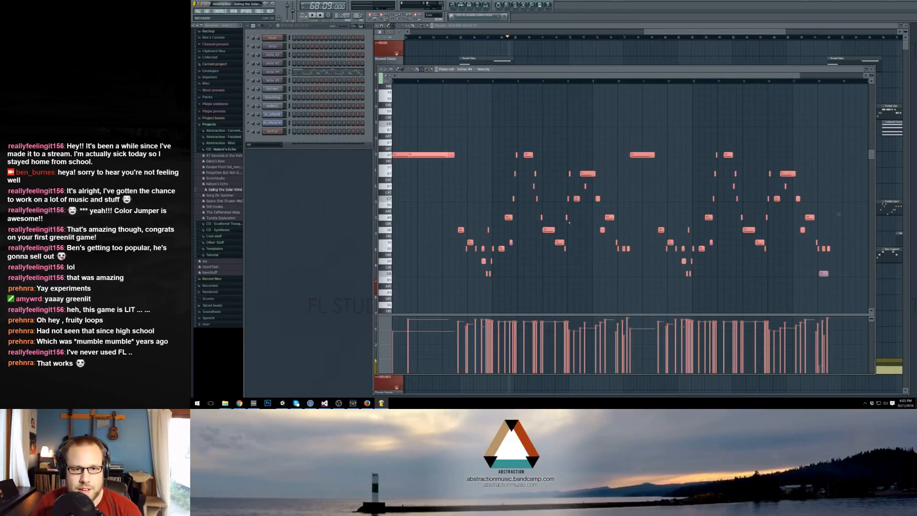
Export the piano roll notes as a MIDI file named flipped on the Desktop.
{"action": "left_click", "coordinate": [383, 69]}
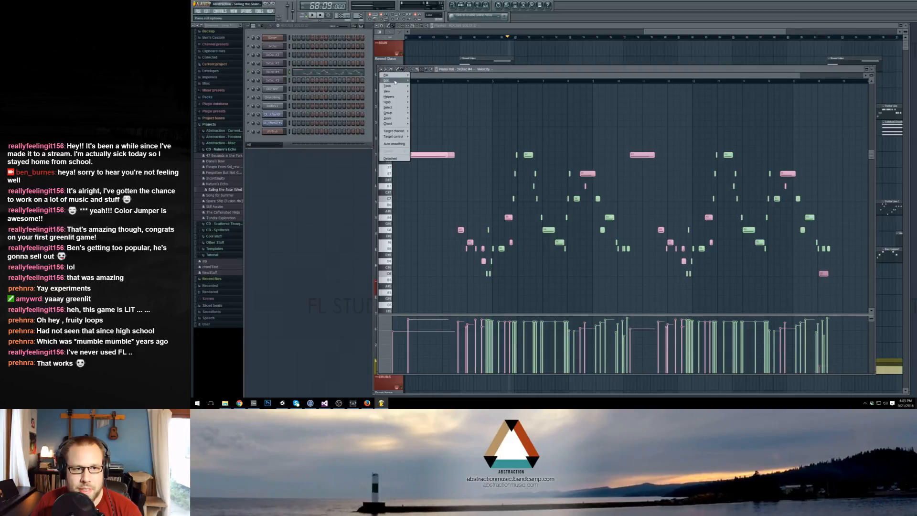
{"action": "mouse_move", "coordinate": [387, 75]}
{"action": "left_click", "coordinate": [441, 93]}
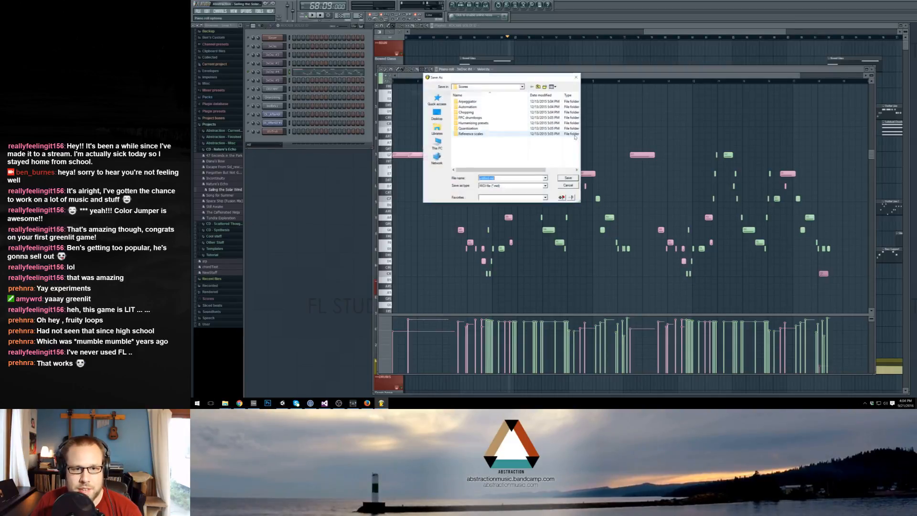
{"action": "left_click", "coordinate": [438, 115]}
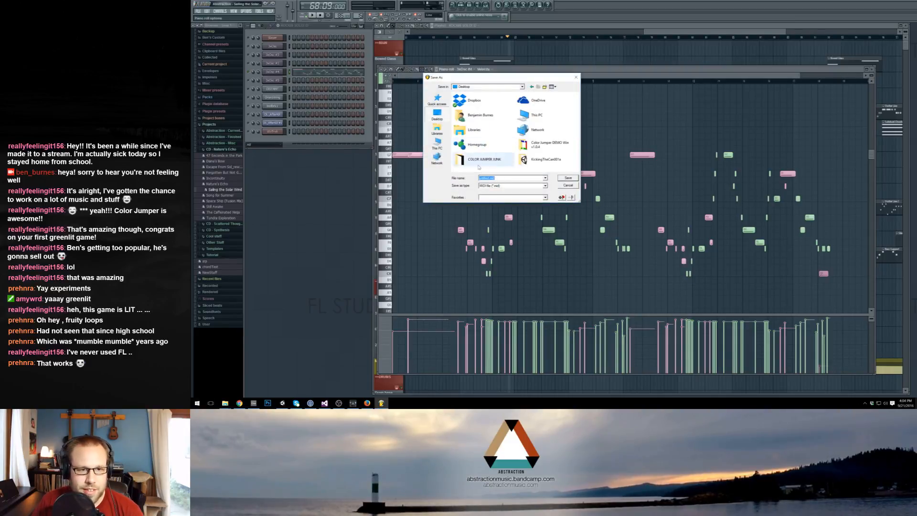
{"action": "type", "text": "flipped"}
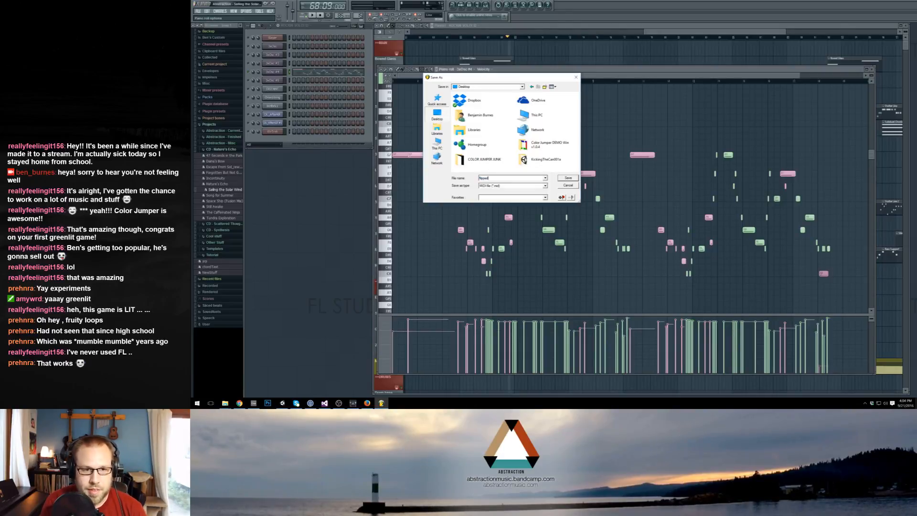
{"action": "key", "text": "Return"}
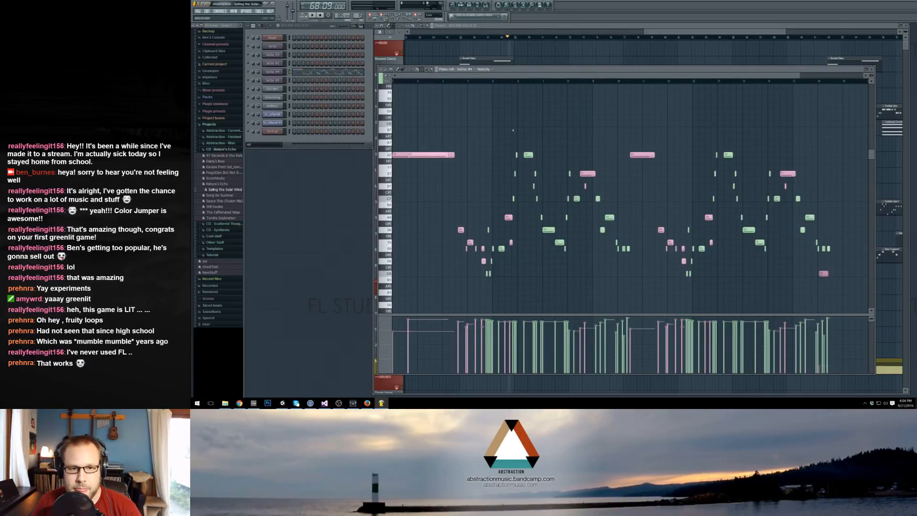
Switch to Ableton Live and arrange its window and the Kontakt window so the desktop files stay reachable.
{"action": "left_click", "coordinate": [265, 3]}
{"action": "left_click", "coordinate": [382, 13]}
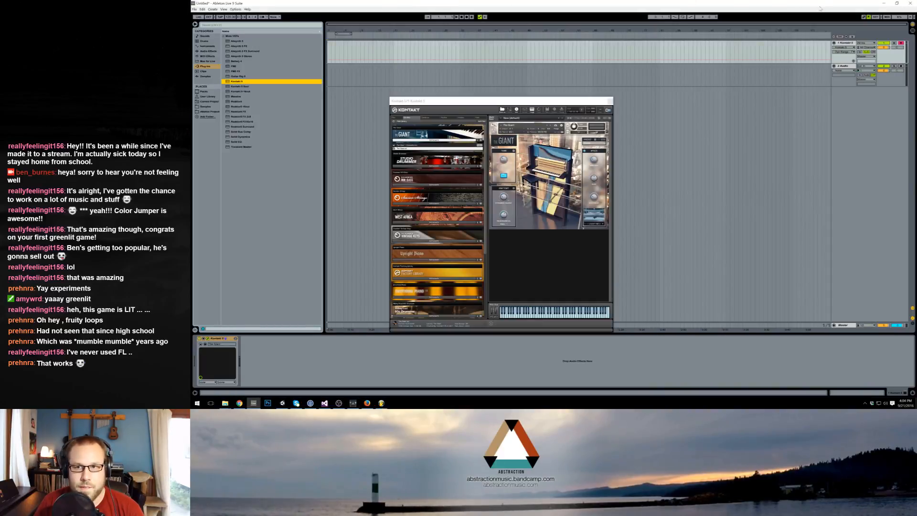
{"action": "left_click", "coordinate": [898, 3]}
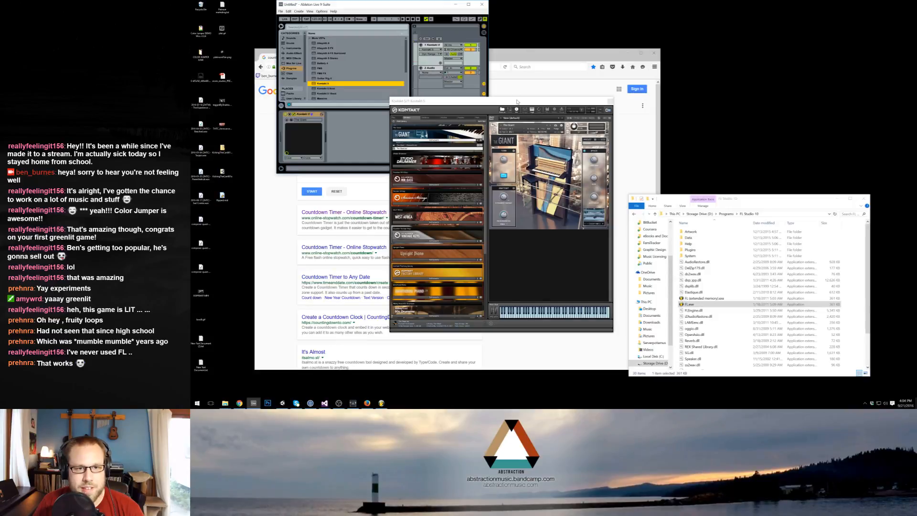
{"action": "left_click_drag", "start_coordinate": [517, 102], "coordinate": [650, 124]}
{"action": "left_click_drag", "start_coordinate": [488, 176], "coordinate": [778, 342]}
Import the flipped MIDI file from the desktop into the arrangement without its tempo and time signature data, and maximize the window.
{"action": "left_click_drag", "start_coordinate": [221, 197], "coordinate": [436, 45]}
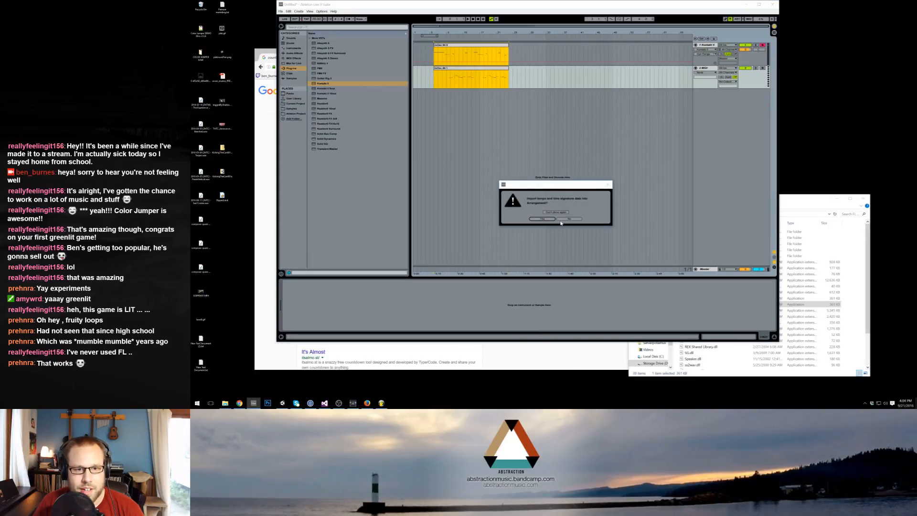
{"action": "left_click", "coordinate": [565, 219]}
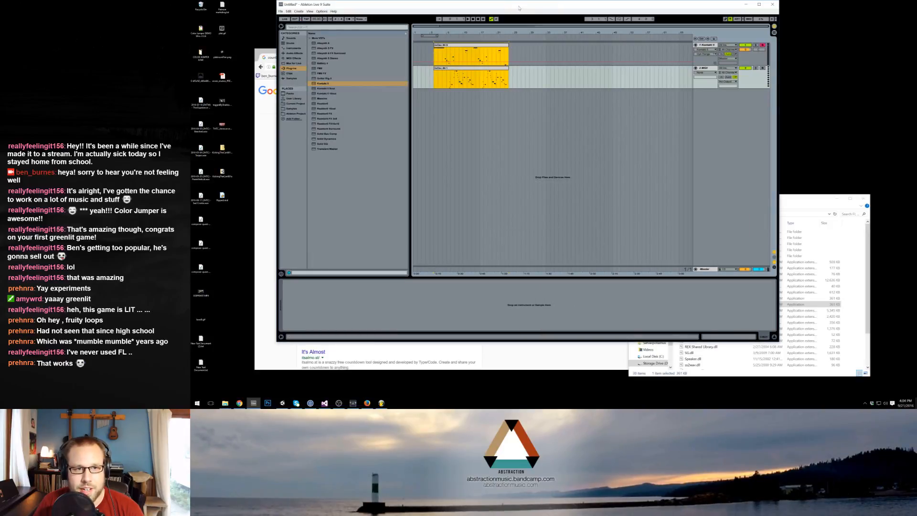
{"action": "double_click", "coordinate": [520, 8]}
Open the imported clip on the Kontakt track in the note editor and close the Kontakt window.
{"action": "double_click", "coordinate": [384, 53]}
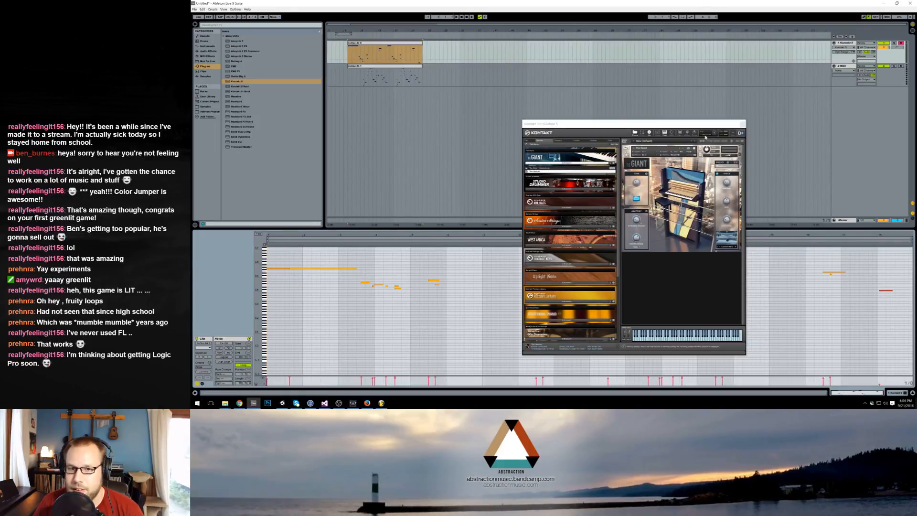
{"action": "left_click", "coordinate": [742, 123]}
{"action": "left_click", "coordinate": [252, 279]}
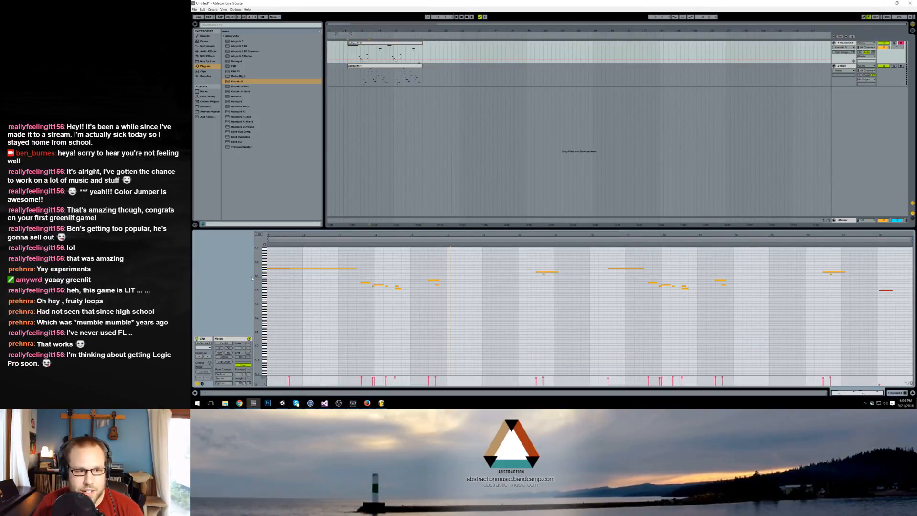
Switch to FL Studio, select all piano roll notes and export them as a MIDI file named flipped2 on the Desktop.
{"action": "left_click_drag", "start_coordinate": [260, 275], "coordinate": [293, 282]}
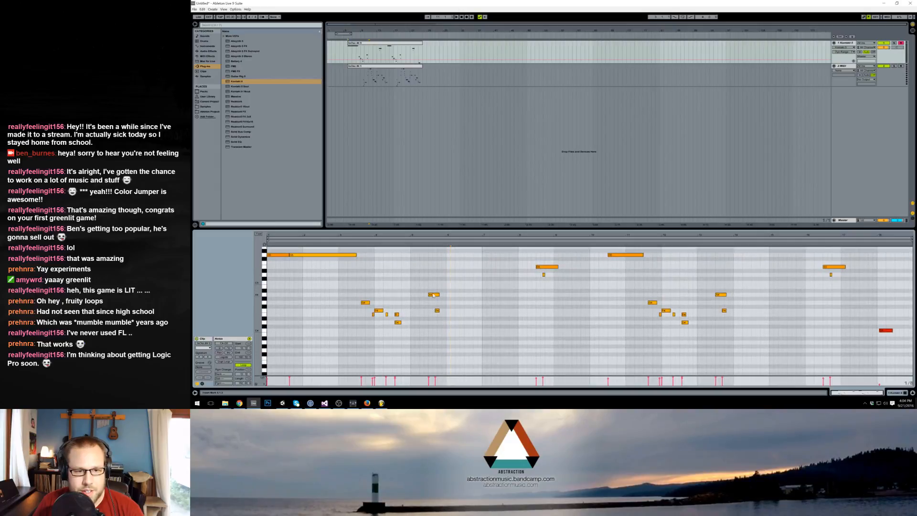
{"action": "scroll", "coordinate": [433, 295], "scroll_direction": "up", "scroll_amount": 1}
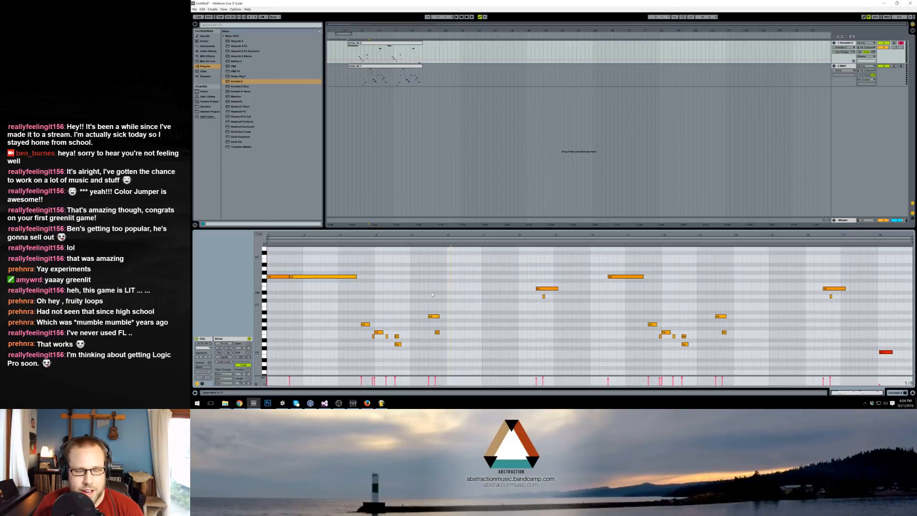
{"action": "left_click", "coordinate": [381, 403]}
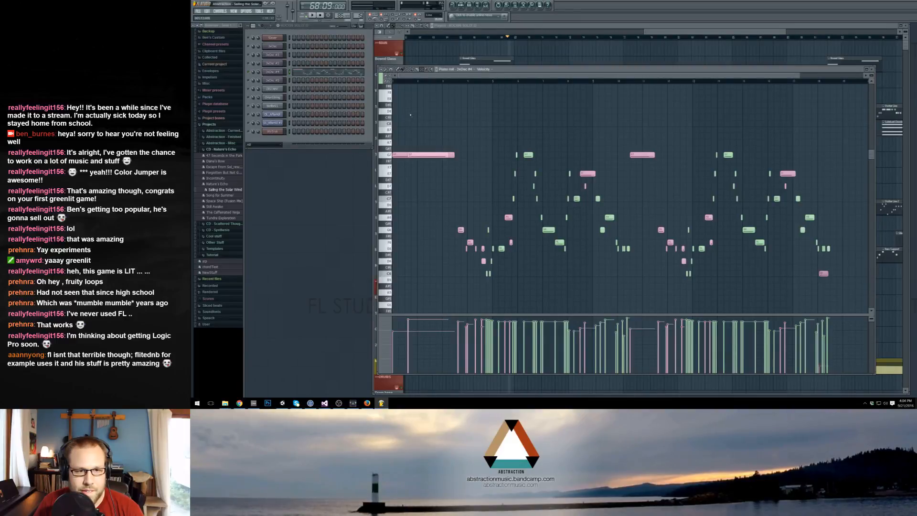
{"action": "left_click_drag", "start_coordinate": [410, 115], "coordinate": [841, 291]}
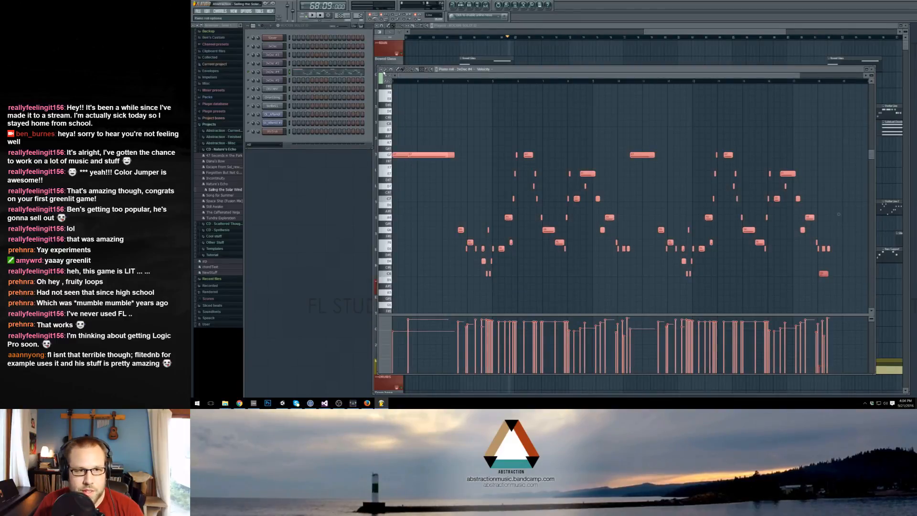
{"action": "left_click", "coordinate": [383, 72]}
{"action": "mouse_move", "coordinate": [388, 75]}
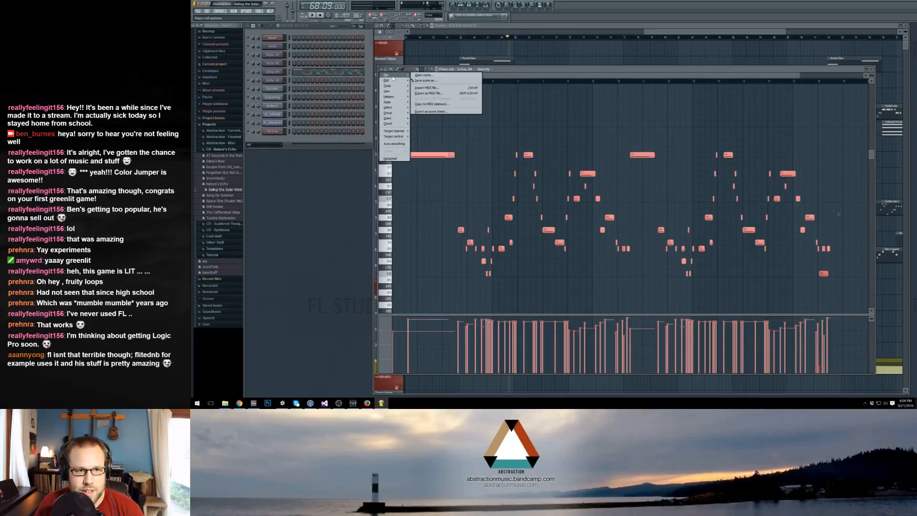
{"action": "left_click", "coordinate": [445, 94]}
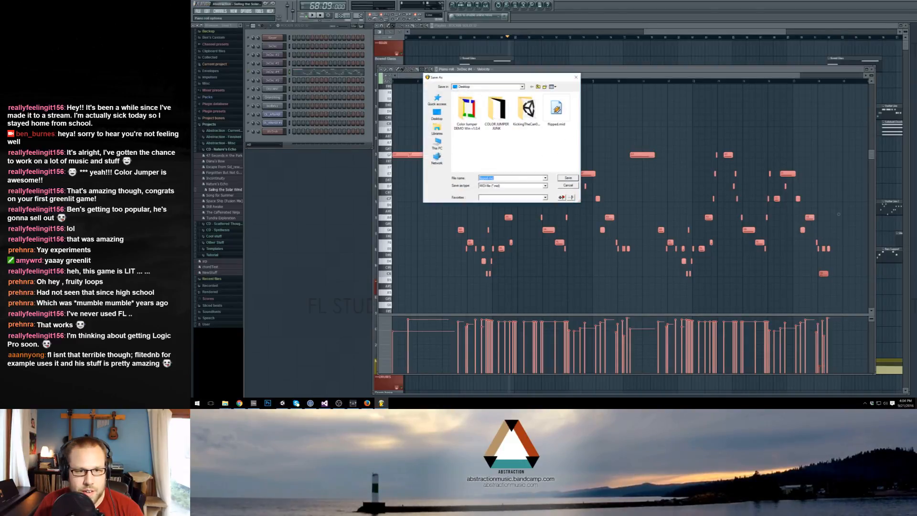
{"action": "left_click", "coordinate": [523, 197]}
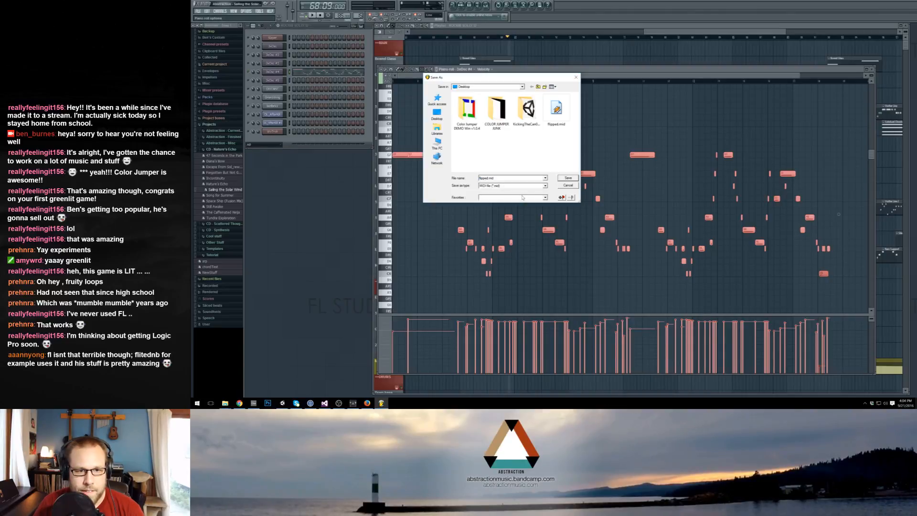
{"action": "type", "text": "2"}
{"action": "key", "text": "Return"}
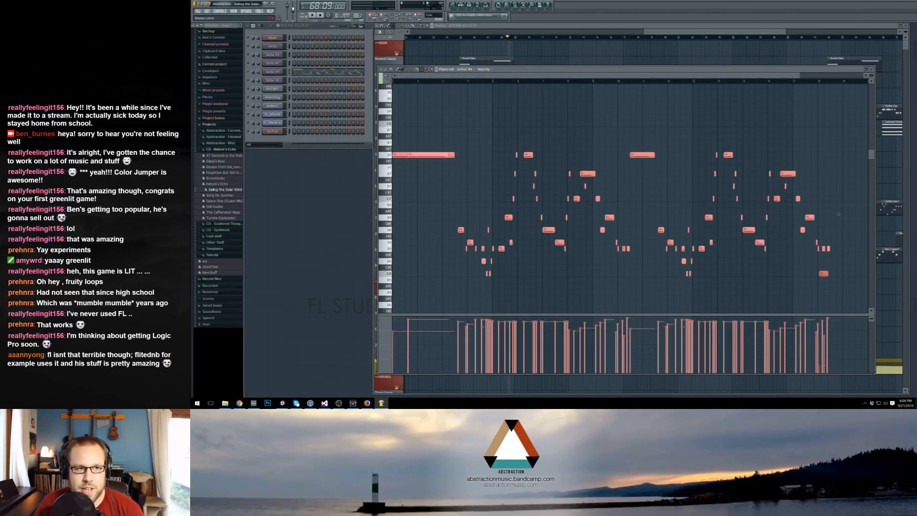
{"action": "left_click", "coordinate": [268, 4]}
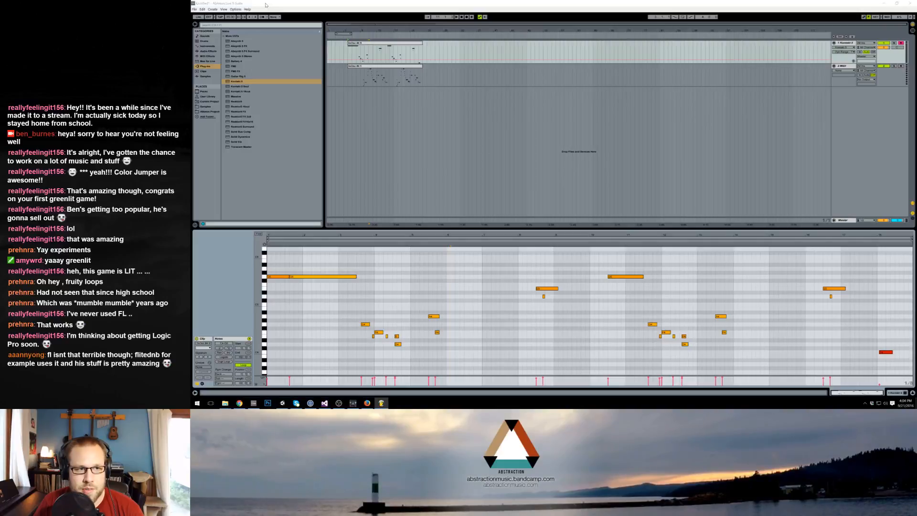
In Ableton Live, cut all notes from the second MIDI track's clip and paste them into the Kontakt track's clip at the same position.
{"action": "left_click", "coordinate": [379, 67]}
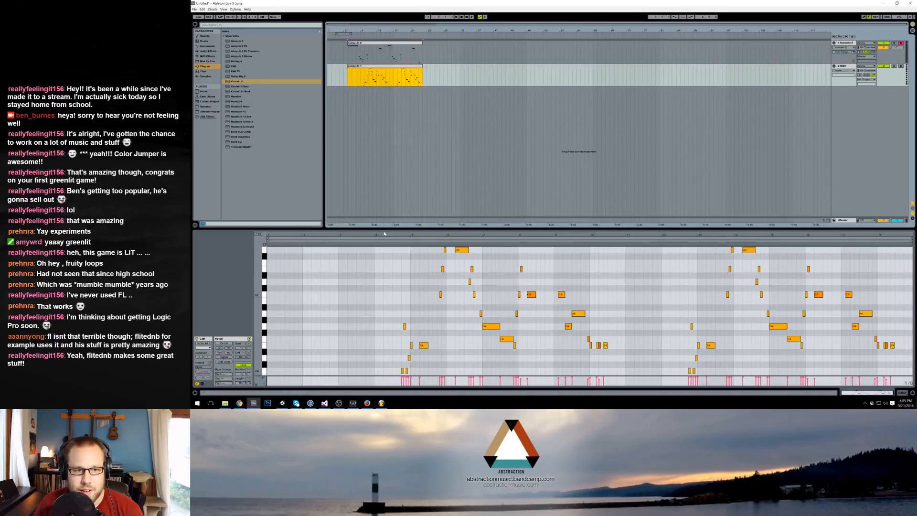
{"action": "left_click", "coordinate": [256, 270]}
{"action": "left_click_drag", "start_coordinate": [259, 265], "coordinate": [241, 283]}
{"action": "key", "text": "ctrl+a"}
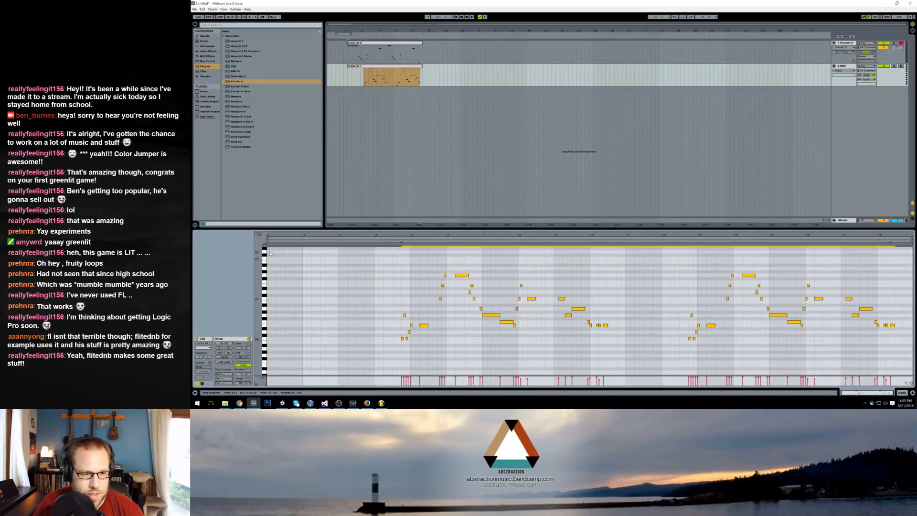
{"action": "key", "text": "Delete"}
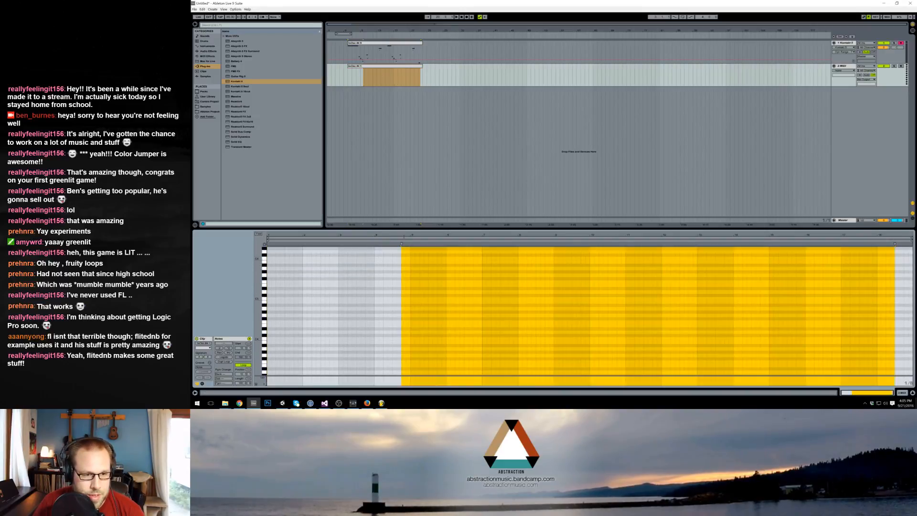
{"action": "left_click", "coordinate": [394, 44]}
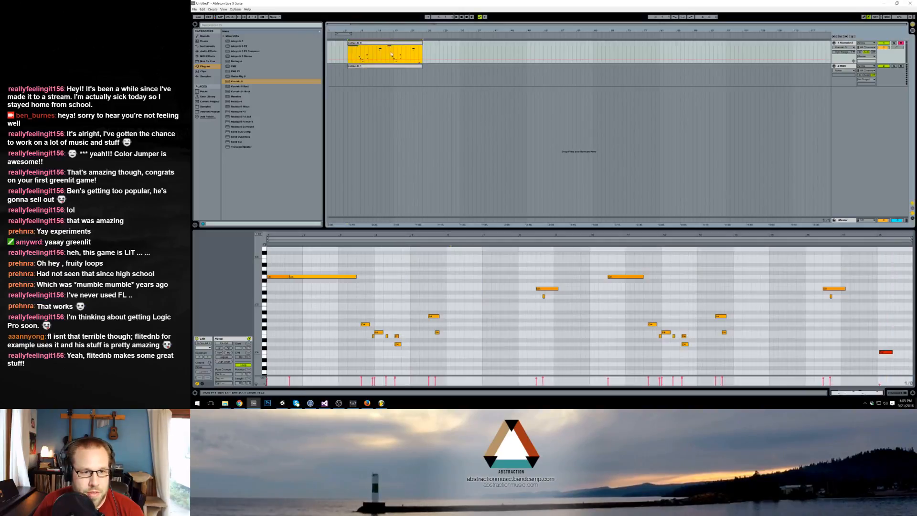
{"action": "left_click", "coordinate": [400, 256]}
{"action": "key", "text": "ctrl+v"}
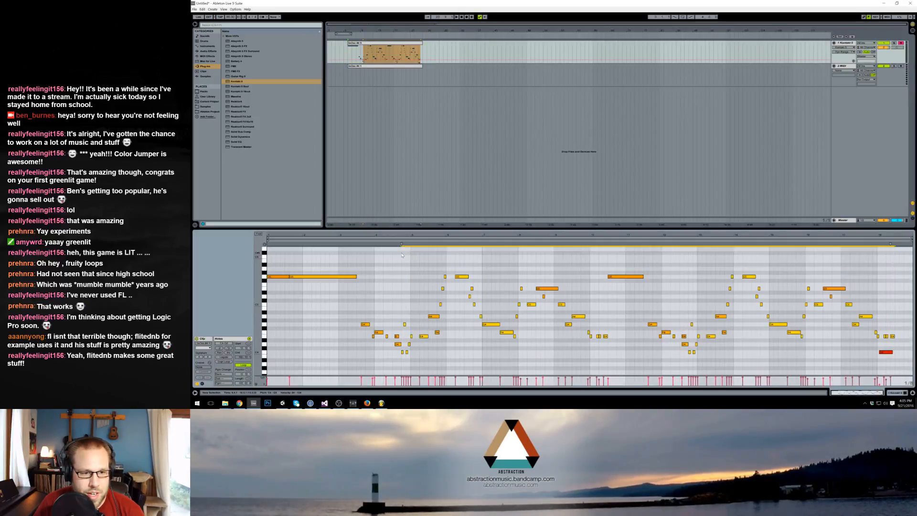
Delete the emptied clip on the second MIDI track along with that track.
{"action": "left_click", "coordinate": [389, 279]}
{"action": "left_click", "coordinate": [402, 66]}
{"action": "key", "text": "Delete"}
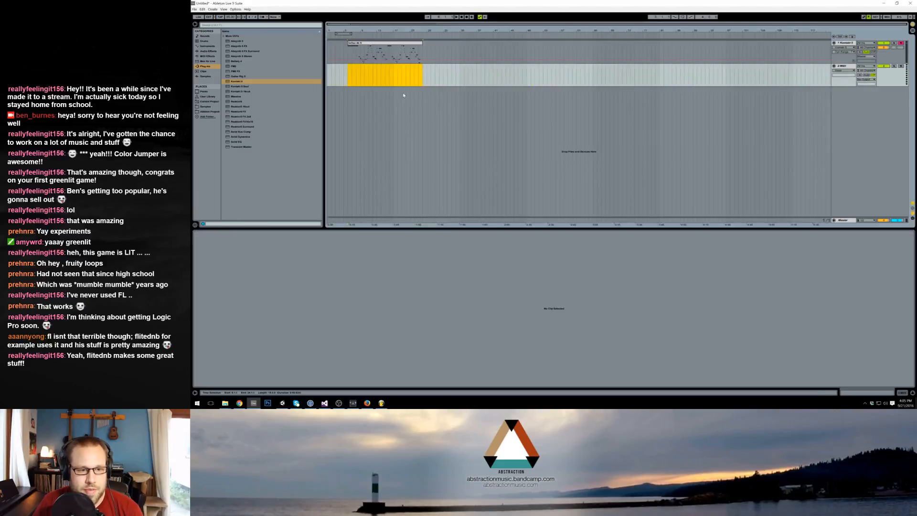
Remove the flipped2 MIDI file from the desktop, close the File Explorer window and return to Ableton Live.
{"action": "left_click", "coordinate": [884, 3]}
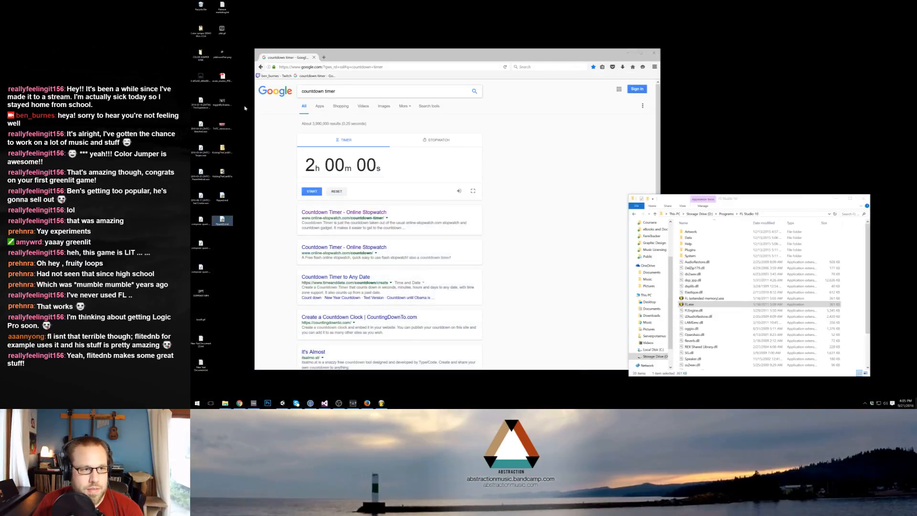
{"action": "left_click", "coordinate": [864, 198]}
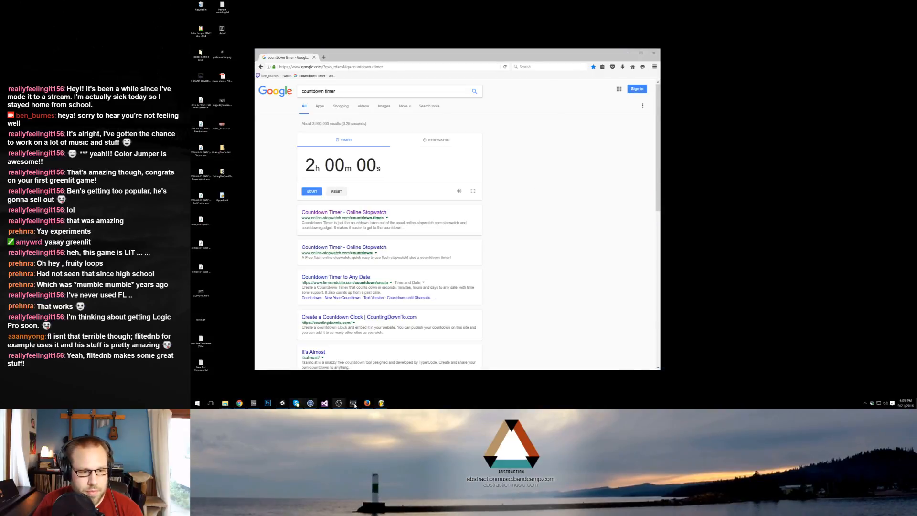
{"action": "left_click", "coordinate": [253, 404]}
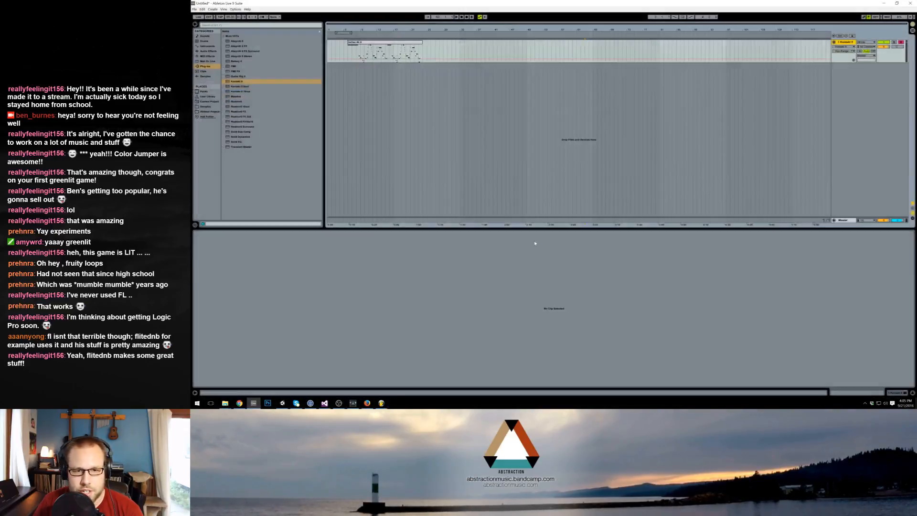
Play the merged Kontakt clip and raise the low note in the second half of bar 4 by two semitones.
{"action": "left_click", "coordinate": [370, 42]}
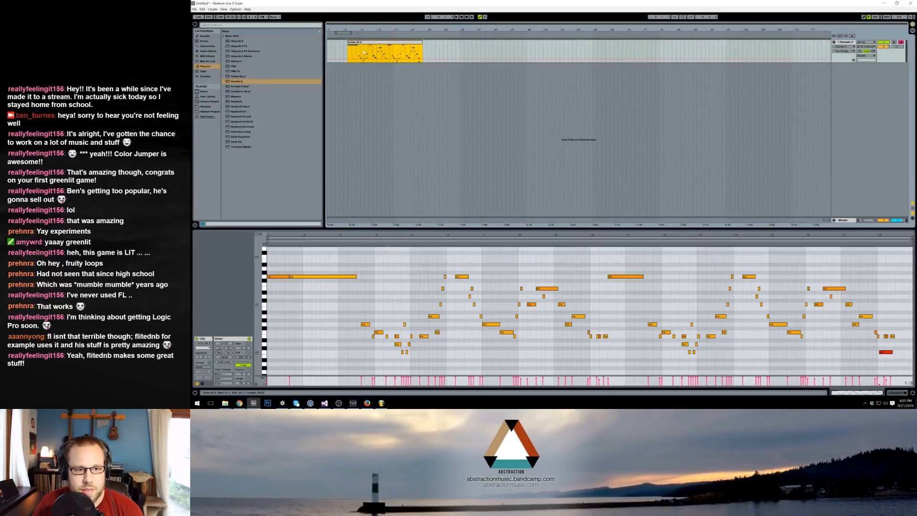
{"action": "key", "text": "space"}
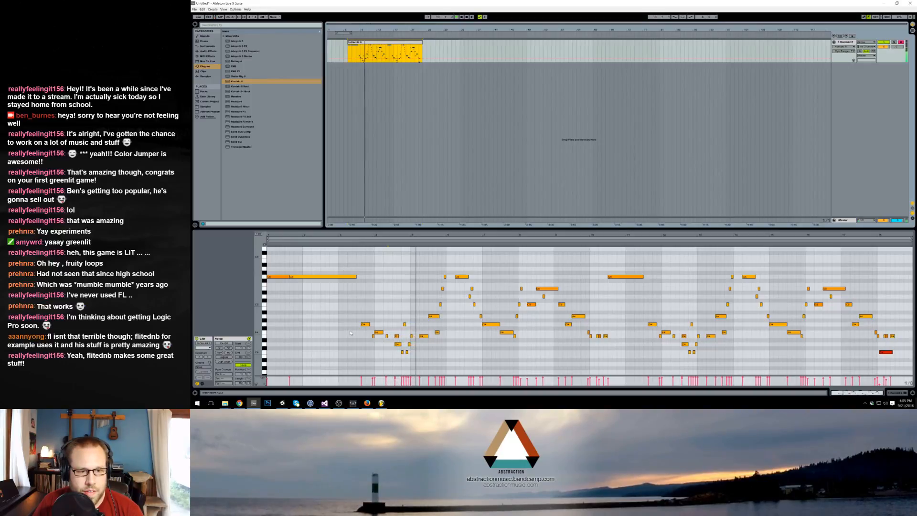
{"action": "left_click", "coordinate": [399, 344]}
{"action": "key", "text": "space"}
{"action": "left_click_drag", "start_coordinate": [399, 345], "coordinate": [399, 340]}
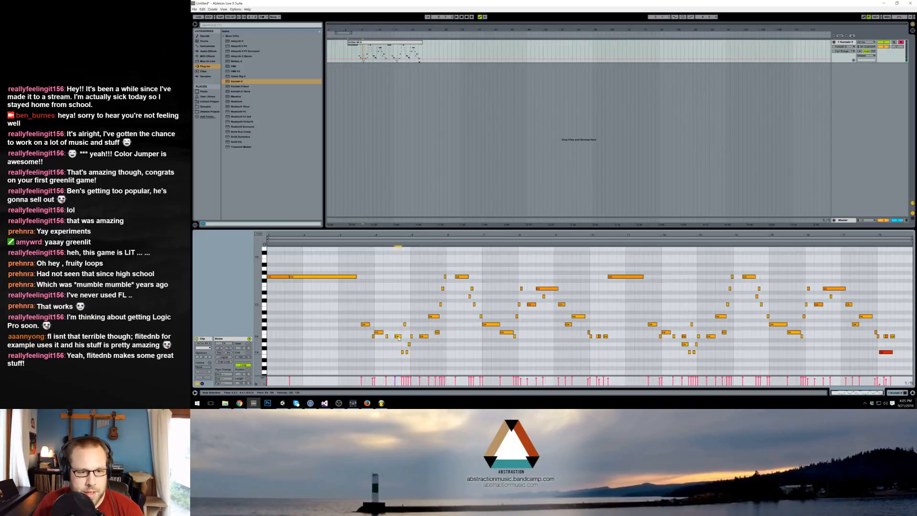
Play on from bar 4, lengthen the short note in the second half of bar 8 and shorten the longer note overlapping it.
{"action": "left_click", "coordinate": [395, 246]}
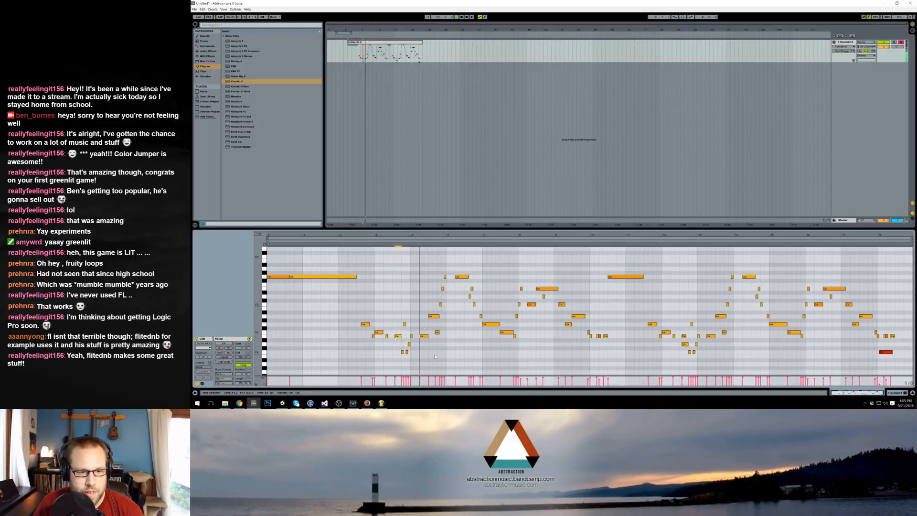
{"action": "left_click", "coordinate": [434, 317]}
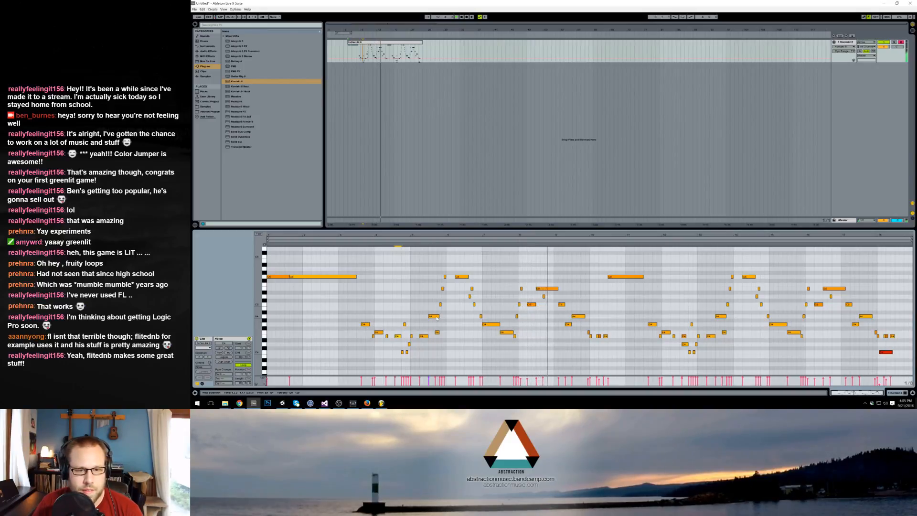
{"action": "key", "text": "space"}
{"action": "left_click_drag", "start_coordinate": [545, 296], "coordinate": [554, 296]}
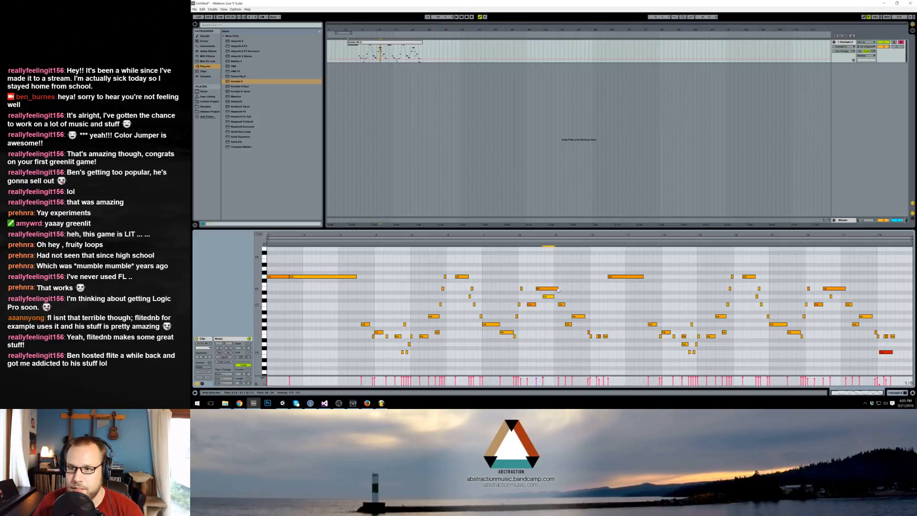
{"action": "left_click_drag", "start_coordinate": [558, 289], "coordinate": [545, 289]}
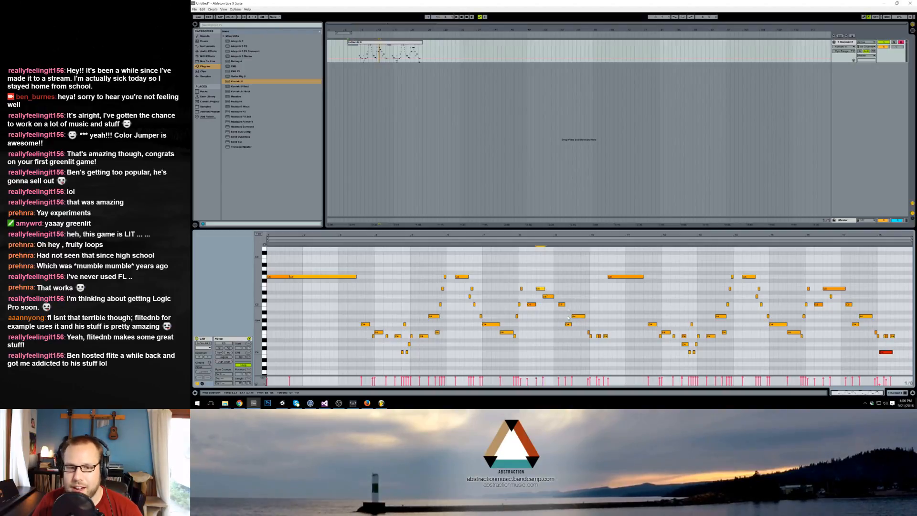
Shorten the overlapping notes in bars 5 and 13 and delete the low final note of the clip.
{"action": "left_click", "coordinate": [595, 333]}
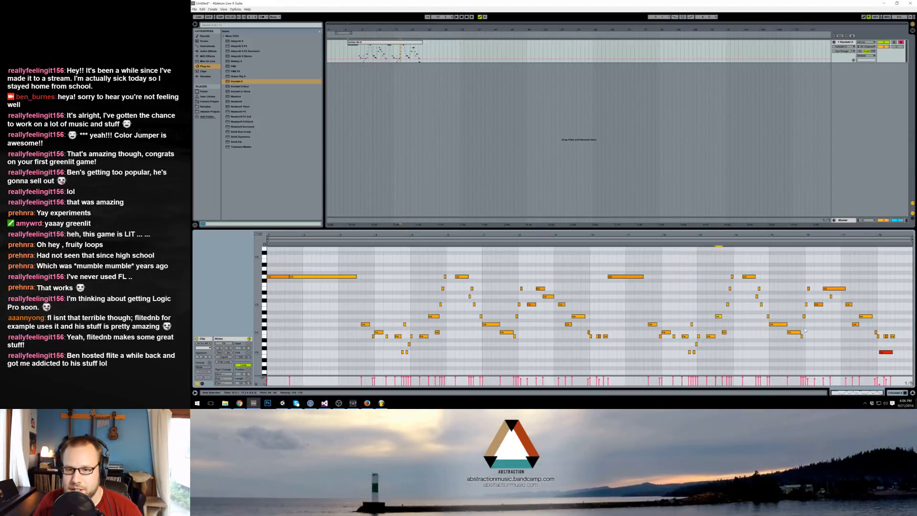
{"action": "key", "text": "Delete"}
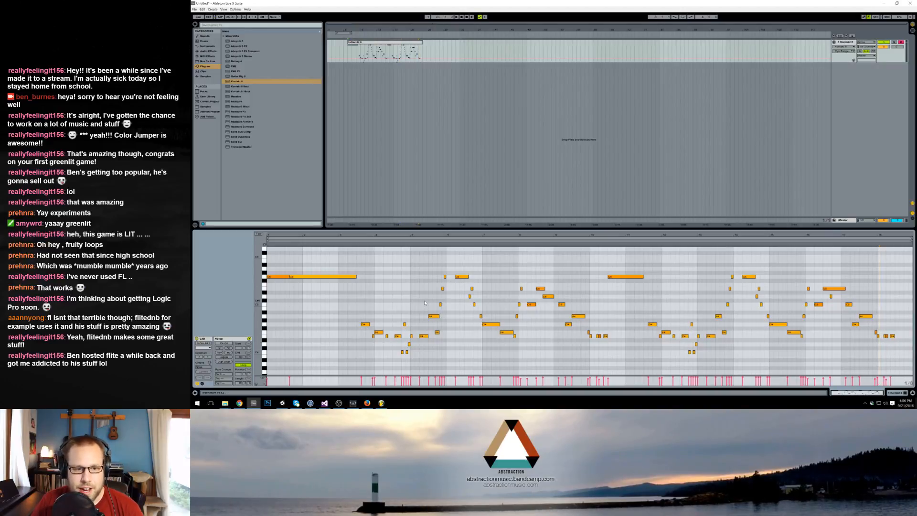
{"action": "left_click", "coordinate": [433, 317]}
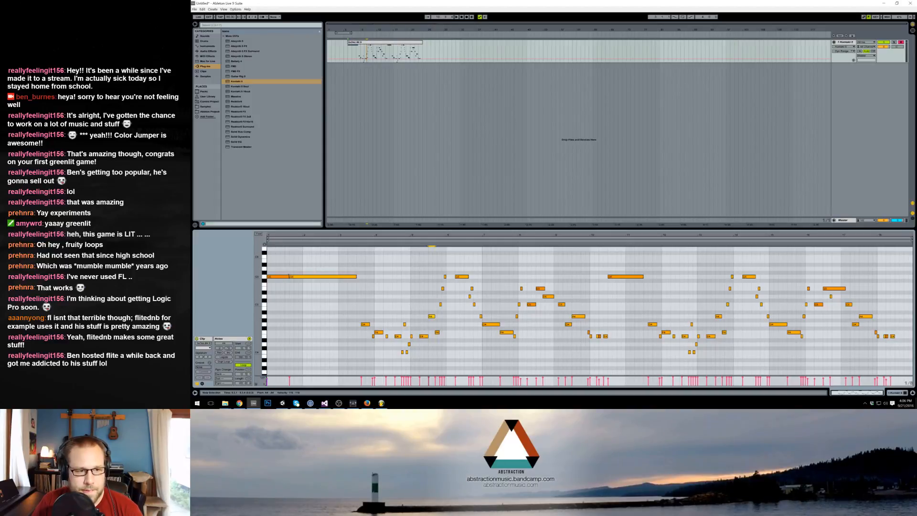
Delete the clip's first note and trim the following long note to start at bar 3.
{"action": "left_click", "coordinate": [288, 277]}
{"action": "mouse_move", "coordinate": [356, 277]}
{"action": "left_mouse_down"}
{"action": "mouse_move", "coordinate": [318, 278]}
{"action": "mouse_move", "coordinate": [404, 277]}
{"action": "mouse_move", "coordinate": [355, 276]}
{"action": "left_mouse_up"}
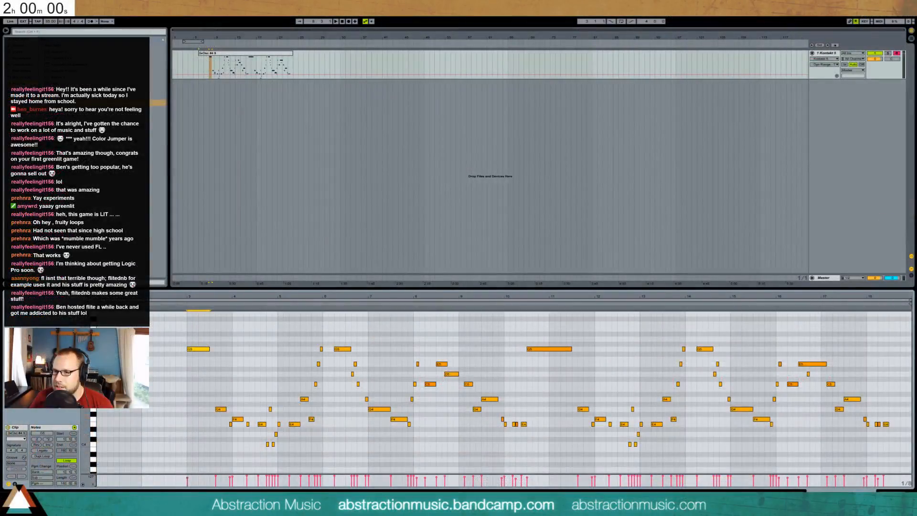
{"action": "left_click", "coordinate": [185, 330]}
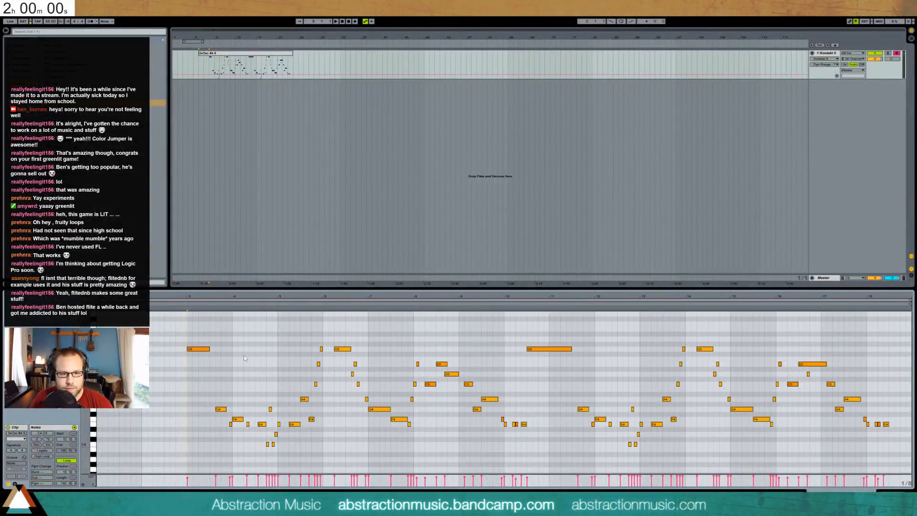
Move all notes two bars earlier so the melody starts at bar 1, and play the clip.
{"action": "key", "text": "ctrl+a"}
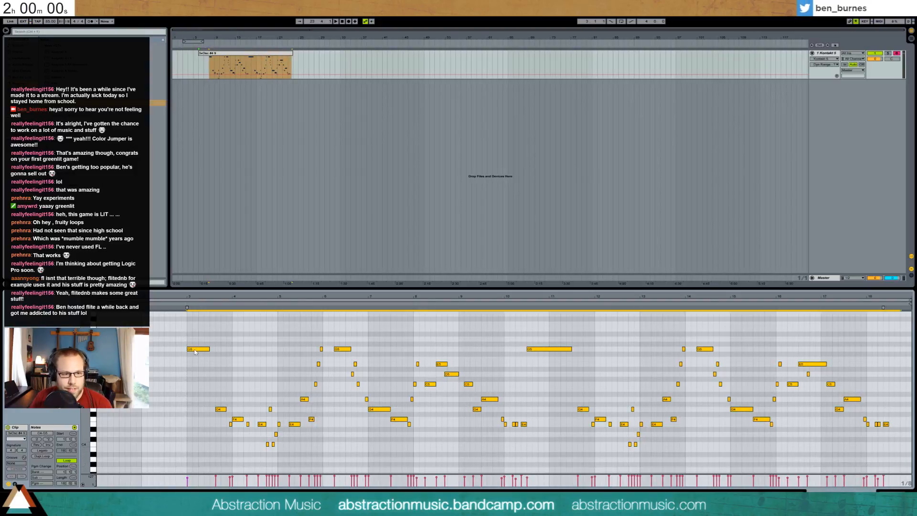
{"action": "left_click_drag", "start_coordinate": [195, 352], "coordinate": [110, 352]}
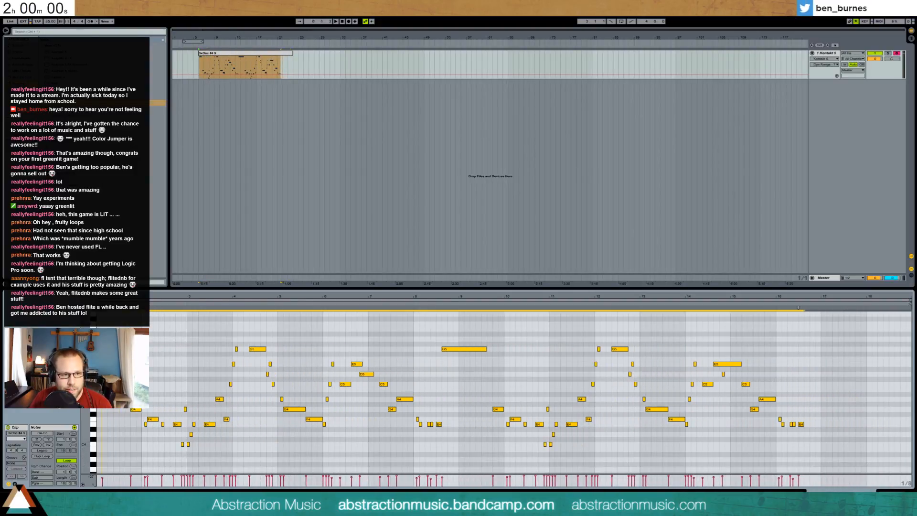
{"action": "key", "text": "Left"}
{"action": "left_click", "coordinate": [843, 376]}
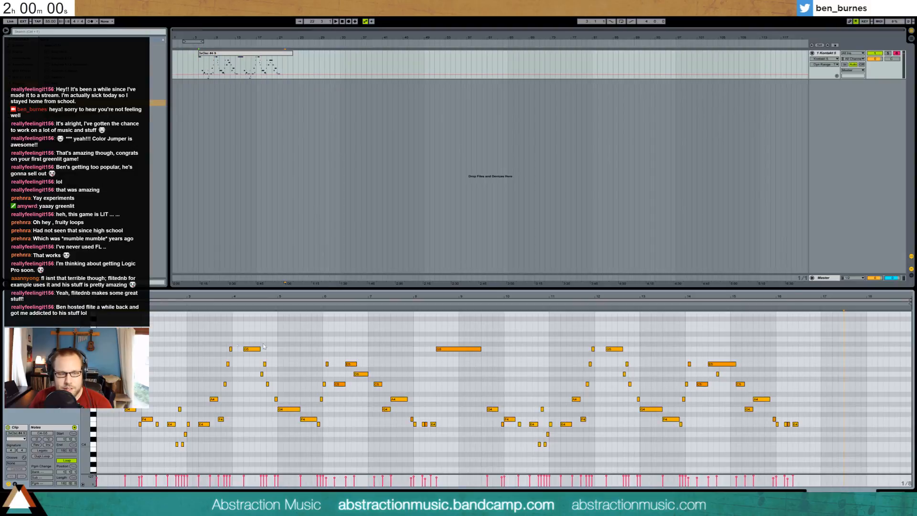
{"action": "key", "text": "space"}
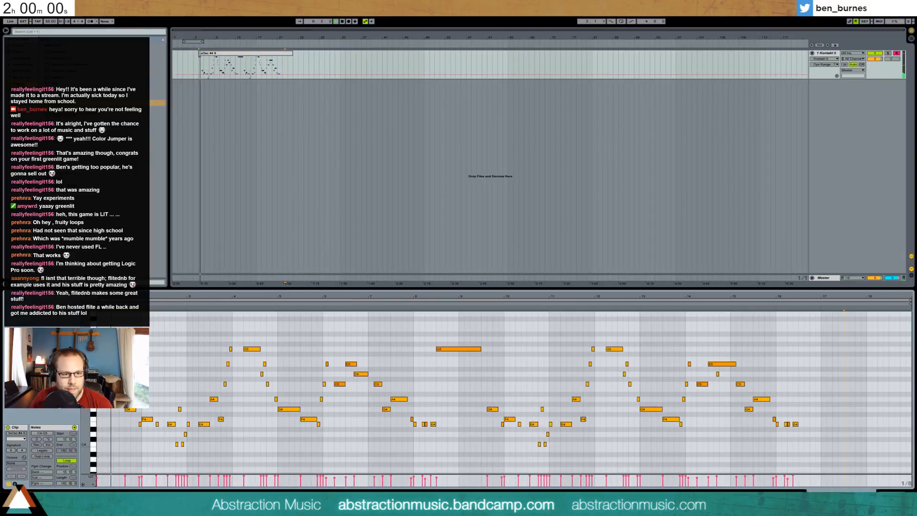
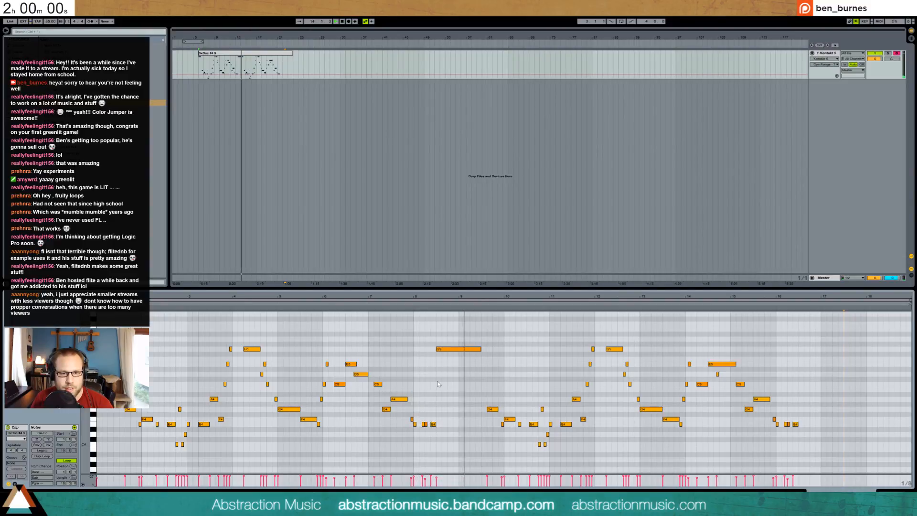
Lower the clip's opening long note and the long note starting mid-bar 8 by one octave.
{"action": "left_click", "coordinate": [454, 350]}
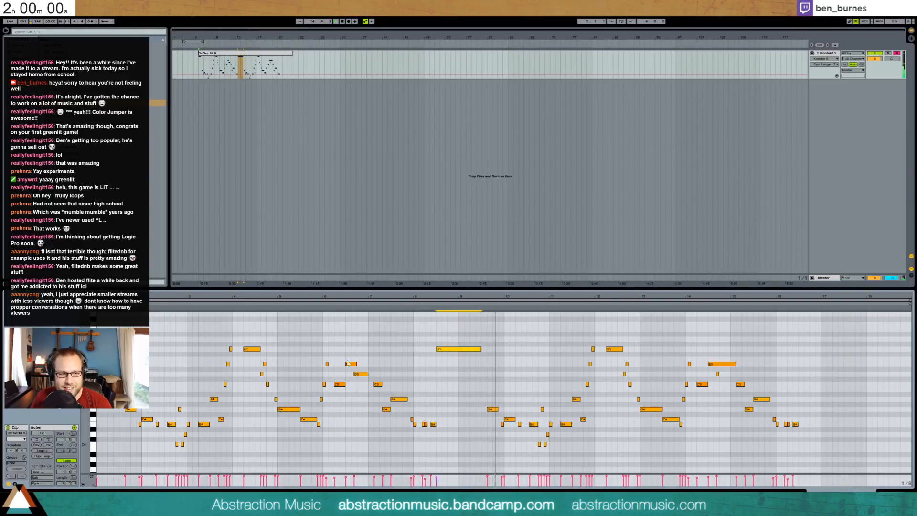
{"action": "left_click", "coordinate": [109, 349], "text": "shift"}
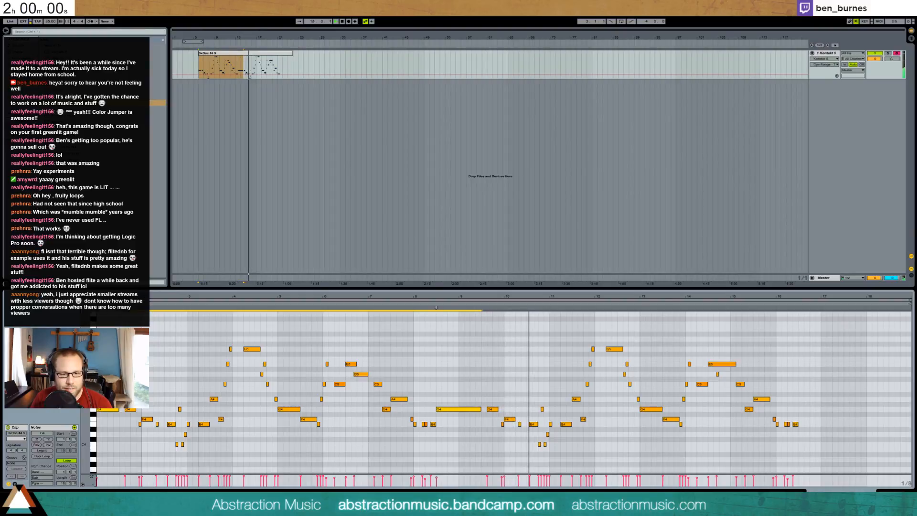
{"action": "key", "text": "shift+Down"}
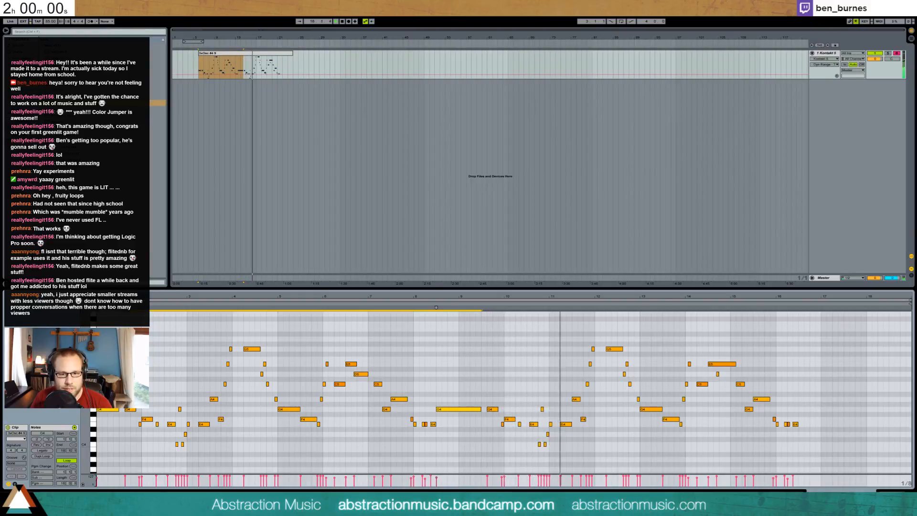
{"action": "left_click_drag", "start_coordinate": [884, 459], "coordinate": [488, 340]}
{"action": "left_click", "coordinate": [488, 351]}
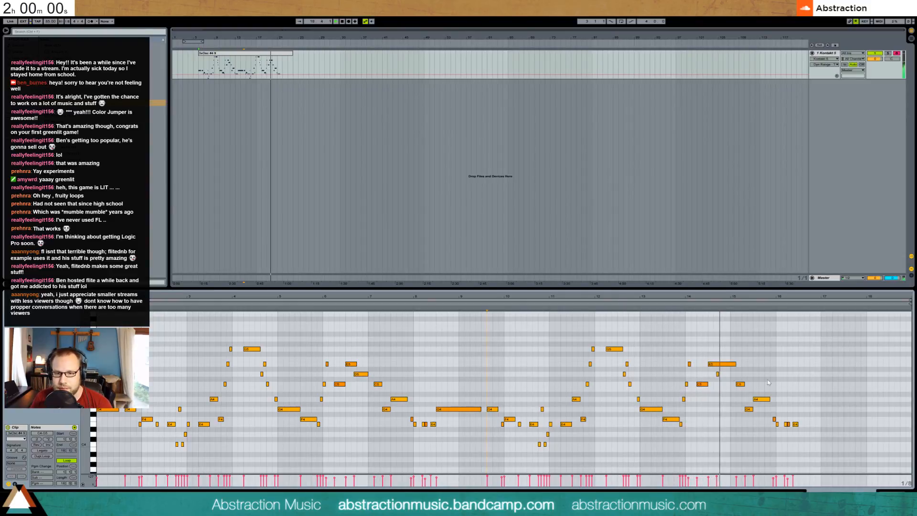
Shorten the long upper note in bar 14 and lengthen the short note beneath it to the start of bar 15.
{"action": "left_click", "coordinate": [730, 364]}
{"action": "mouse_move", "coordinate": [731, 365]}
{"action": "left_mouse_down"}
{"action": "mouse_move", "coordinate": [719, 365]}
{"action": "mouse_move", "coordinate": [736, 374]}
{"action": "left_mouse_up"}
{"action": "left_click", "coordinate": [748, 389]}
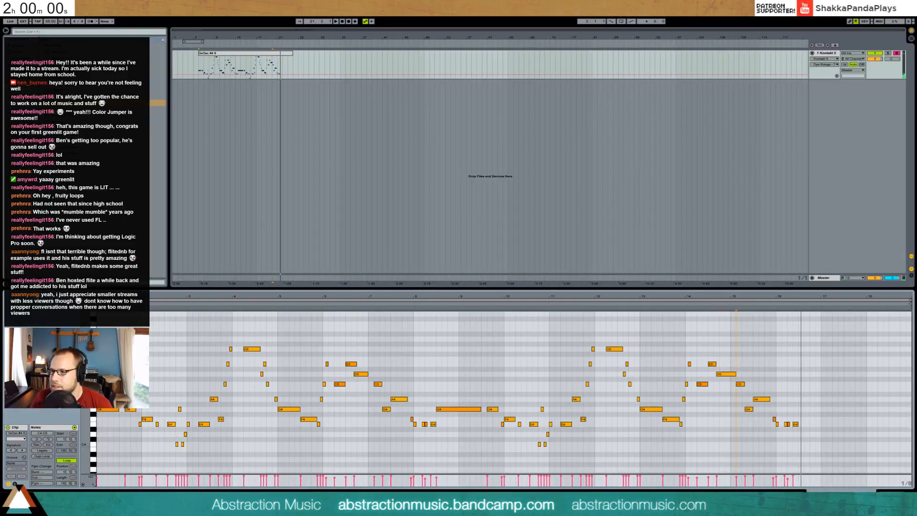
Start the two-hour countdown timer in the browser and return to Ableton Live.
{"action": "key", "text": "alt+Tab"}
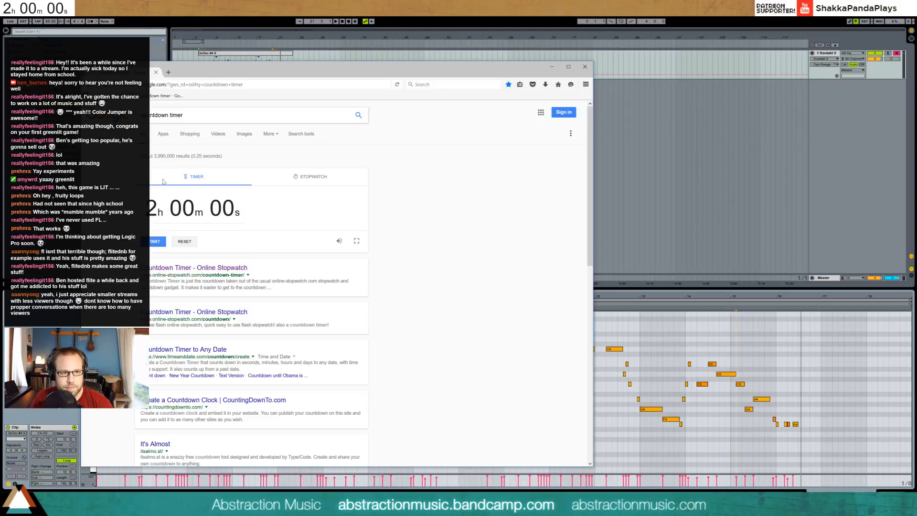
{"action": "key", "text": "alt+Tab"}
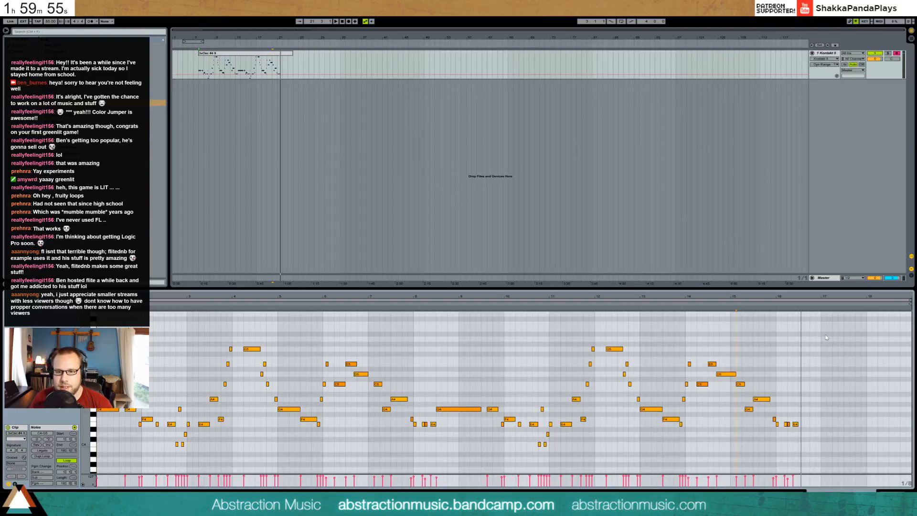
Switch to FL Studio and close it without saving changes to the Sailing the Solar Wind project.
{"action": "key", "text": "alt+Tab"}
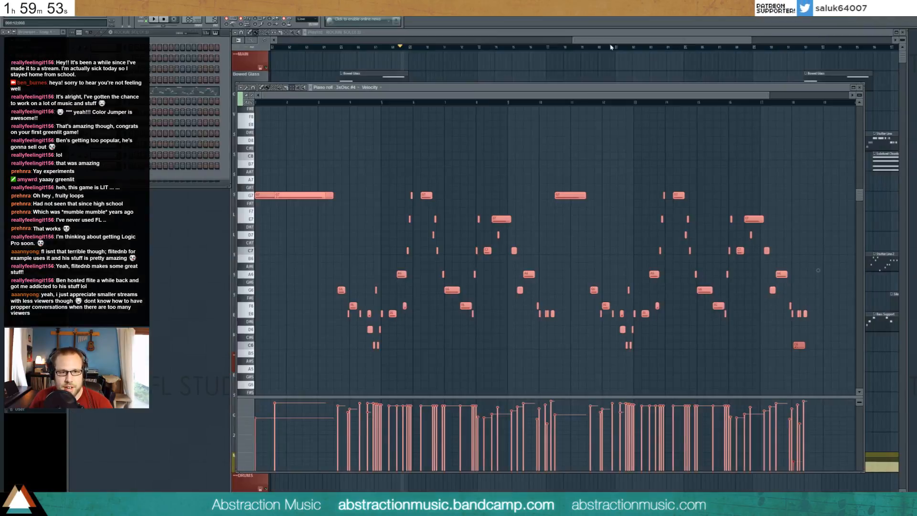
{"action": "left_click", "coordinate": [104, 6]}
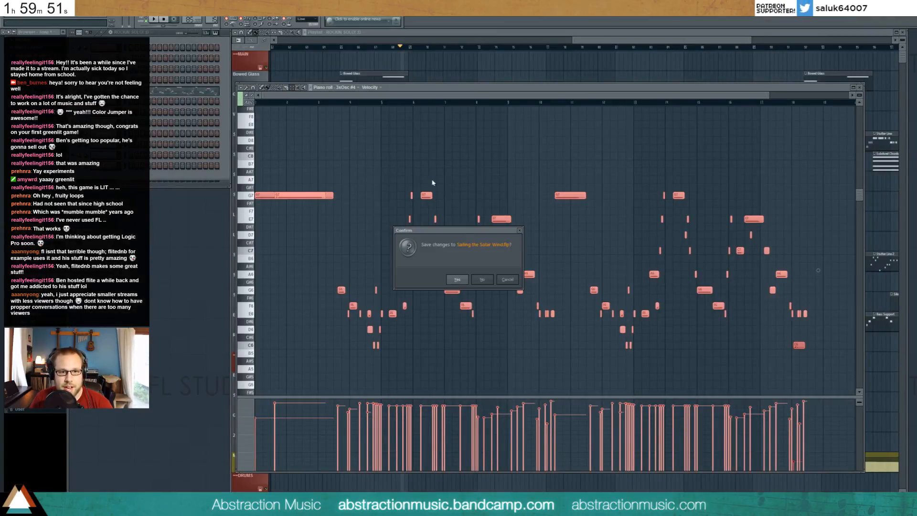
{"action": "left_click", "coordinate": [486, 283]}
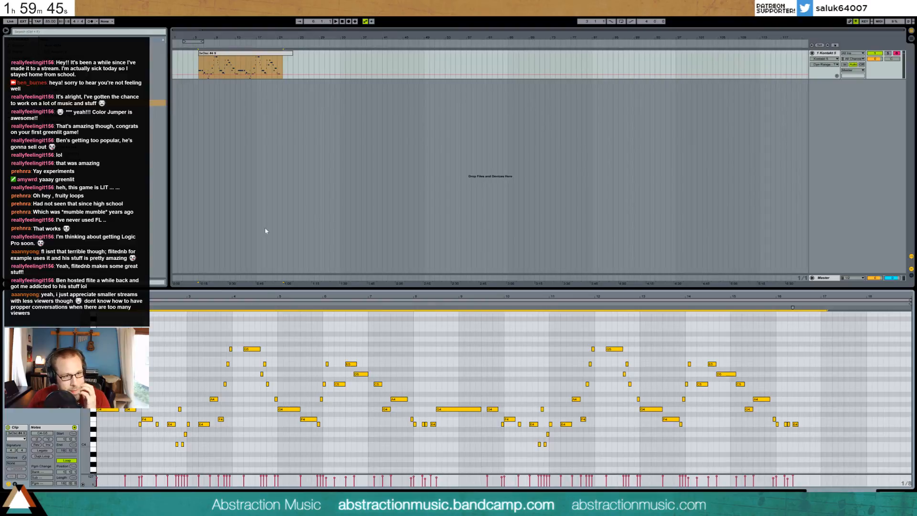
Add a Ping Pong Delay to the piano track and replace its Kontakt instrument with Analog.
{"action": "key", "text": "shift+Tab"}
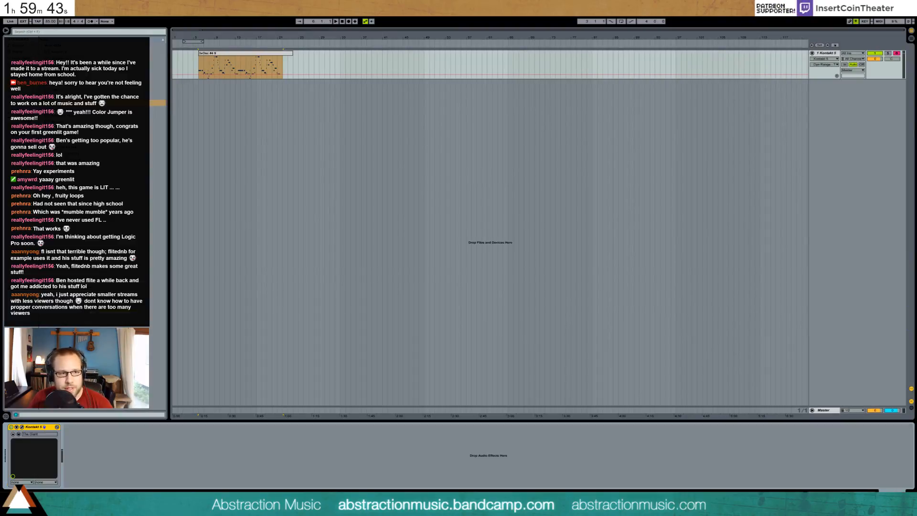
{"action": "left_click", "coordinate": [115, 205]}
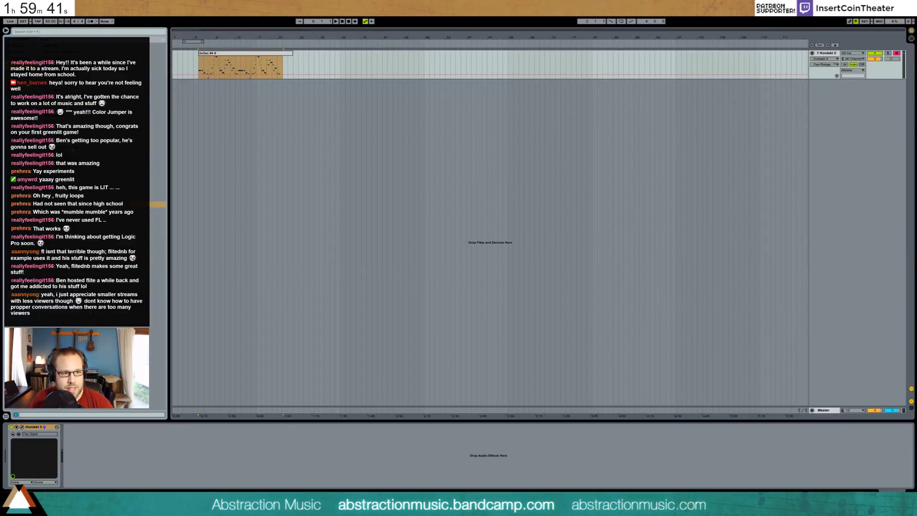
{"action": "left_click_drag", "start_coordinate": [162, 446], "coordinate": [162, 446]}
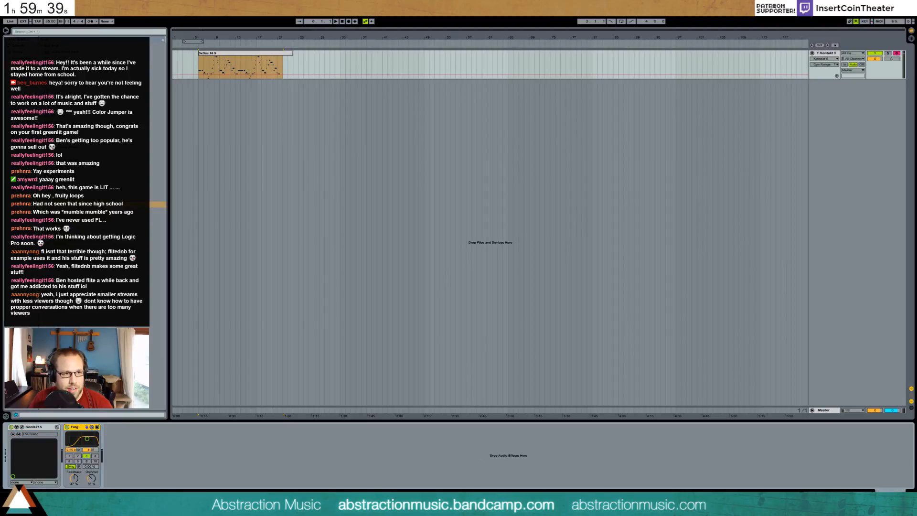
{"action": "left_click", "coordinate": [22, 58]}
{"action": "left_click_drag", "start_coordinate": [57, 46], "coordinate": [49, 445]}
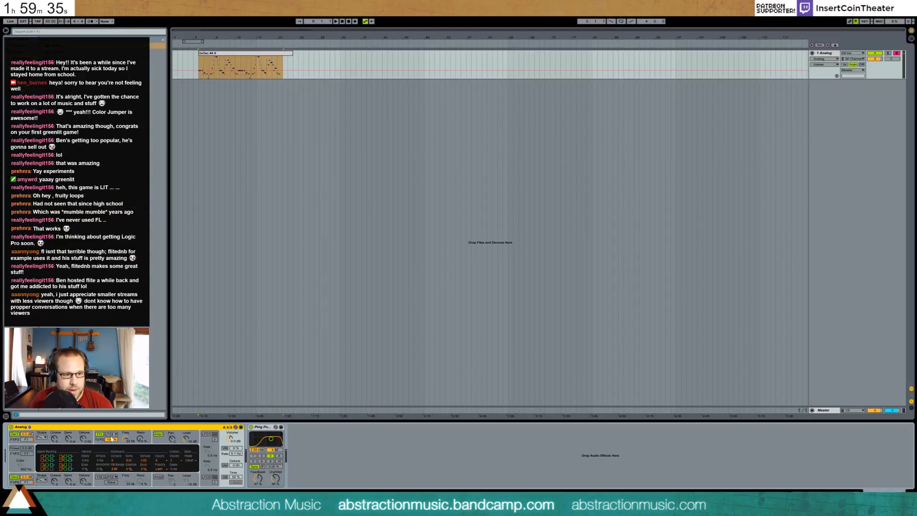
Adjust Analog's filter 1 cutoff and its envelope modulation, enable LFO 1 and set its modulation of the cutoff.
{"action": "left_click_drag", "start_coordinate": [126, 444], "coordinate": [127, 482]}
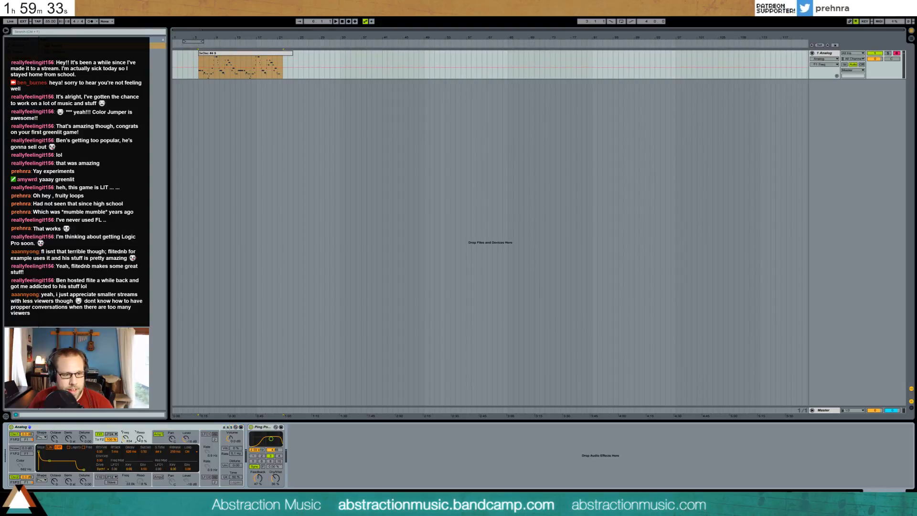
{"action": "left_click_drag", "start_coordinate": [126, 439], "coordinate": [126, 435]}
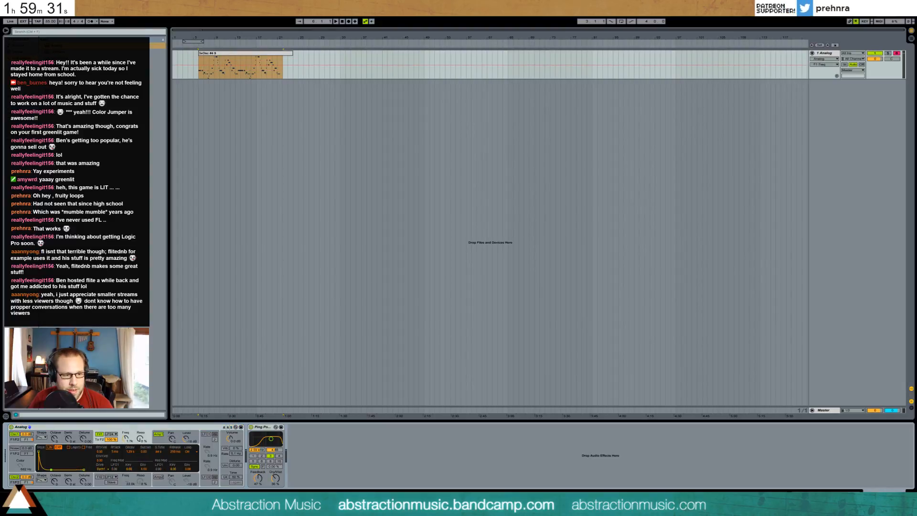
{"action": "left_click", "coordinate": [207, 436]}
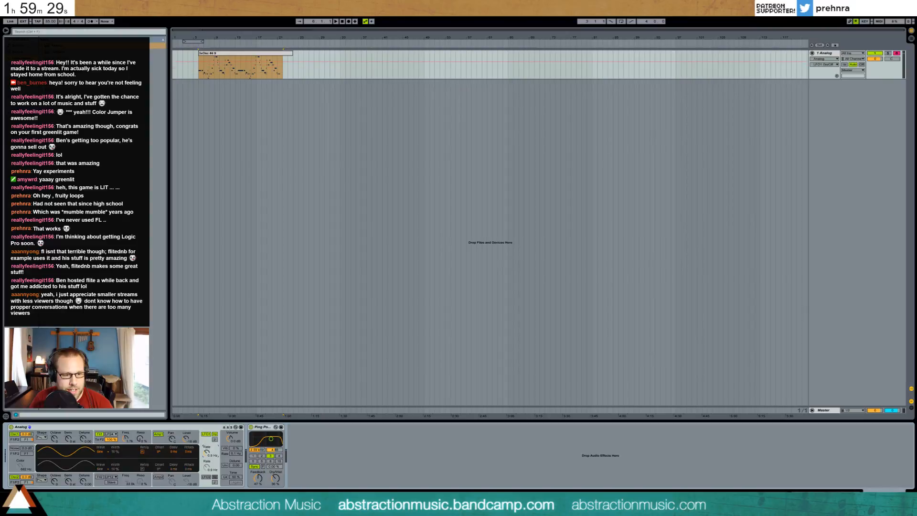
{"action": "left_click", "coordinate": [99, 442]}
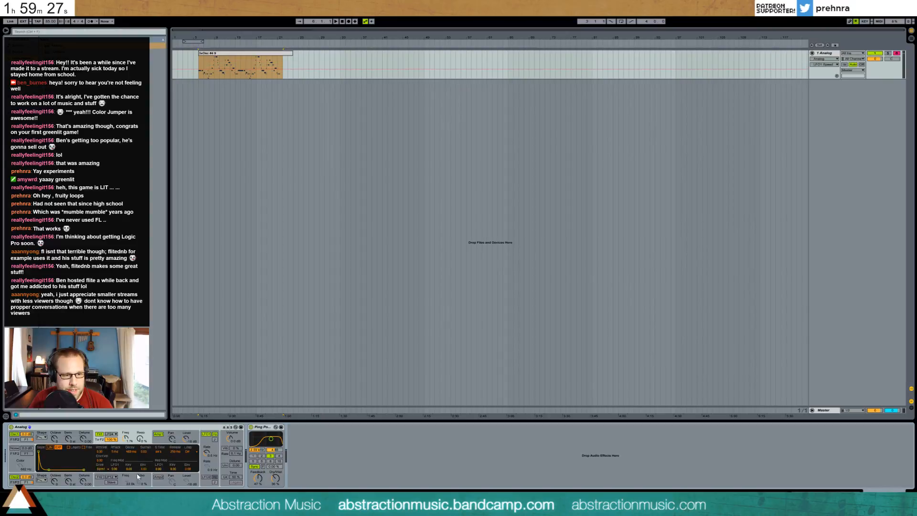
{"action": "left_click_drag", "start_coordinate": [116, 470], "coordinate": [114, 463]}
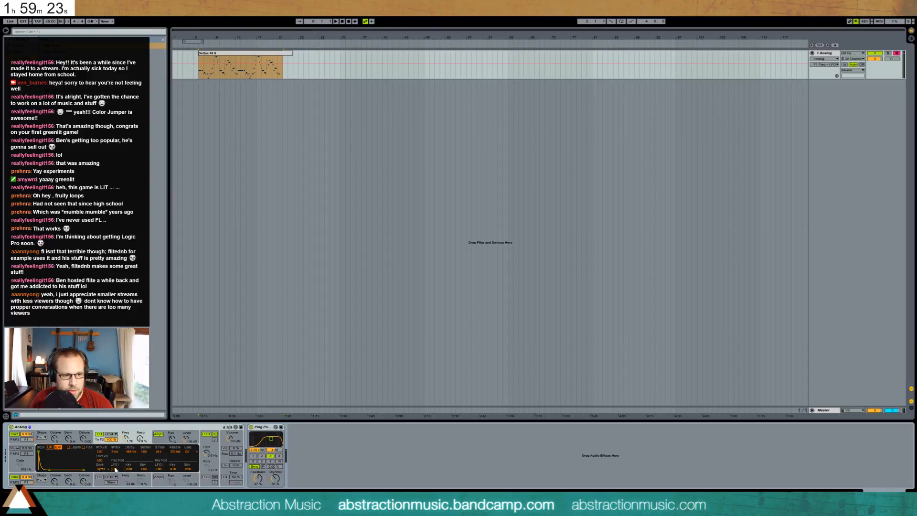
Choose the waveform for Analog's oscillator 2, slightly detune that oscillator, and play the clip.
{"action": "left_click", "coordinate": [41, 482]}
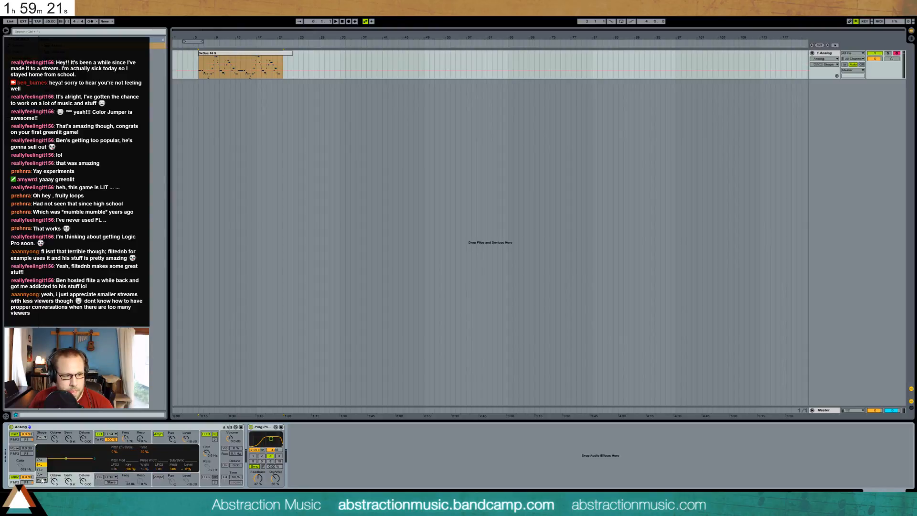
{"action": "left_click", "coordinate": [42, 465]}
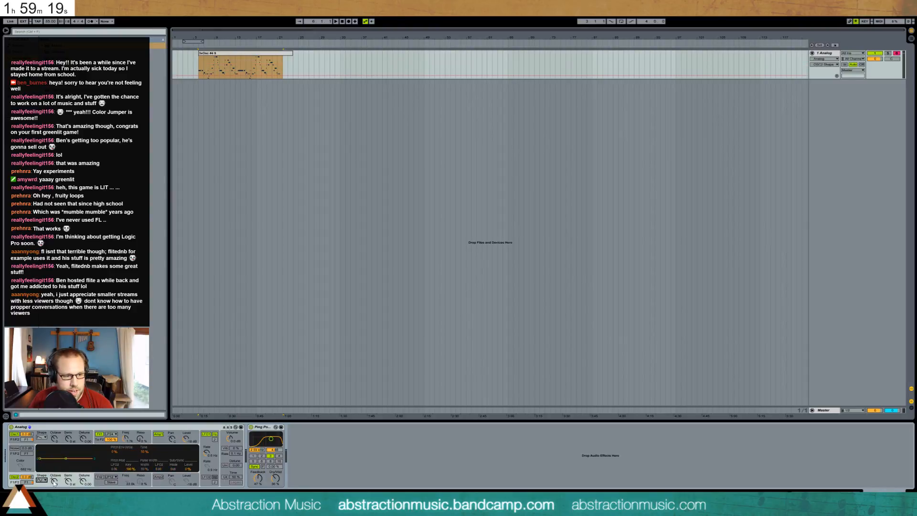
{"action": "left_click", "coordinate": [55, 482]}
{"action": "left_click", "coordinate": [69, 483]}
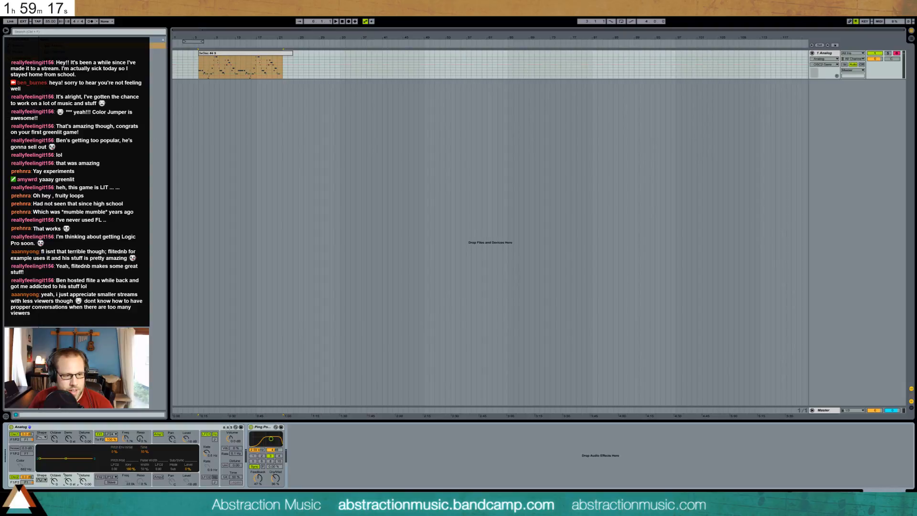
{"action": "left_click", "coordinate": [83, 482]}
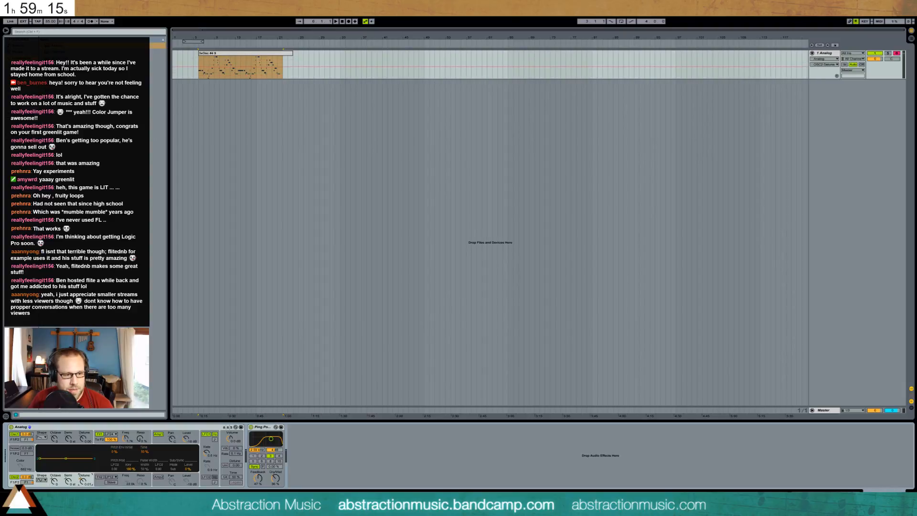
{"action": "key", "text": "space"}
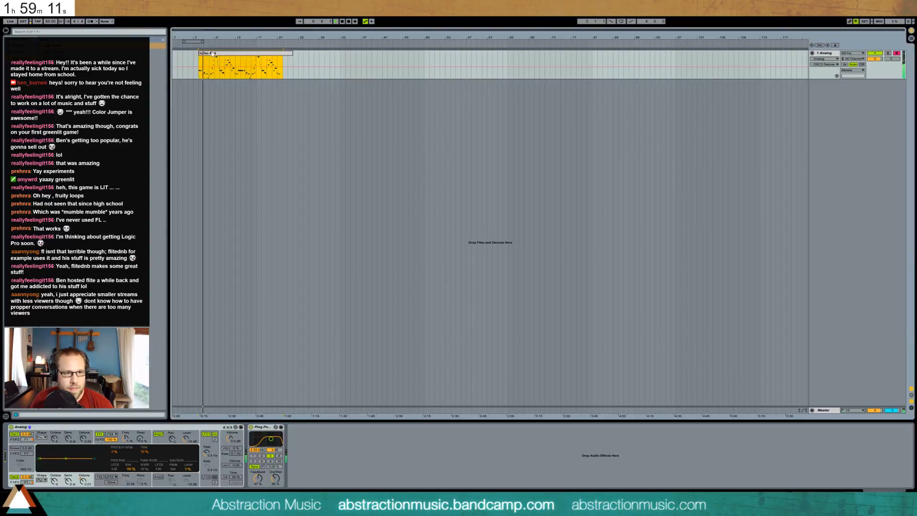
Open the melody clip and shift all notes from the second half of bar 2 onward to start at bar 3.
{"action": "double_click", "coordinate": [215, 76]}
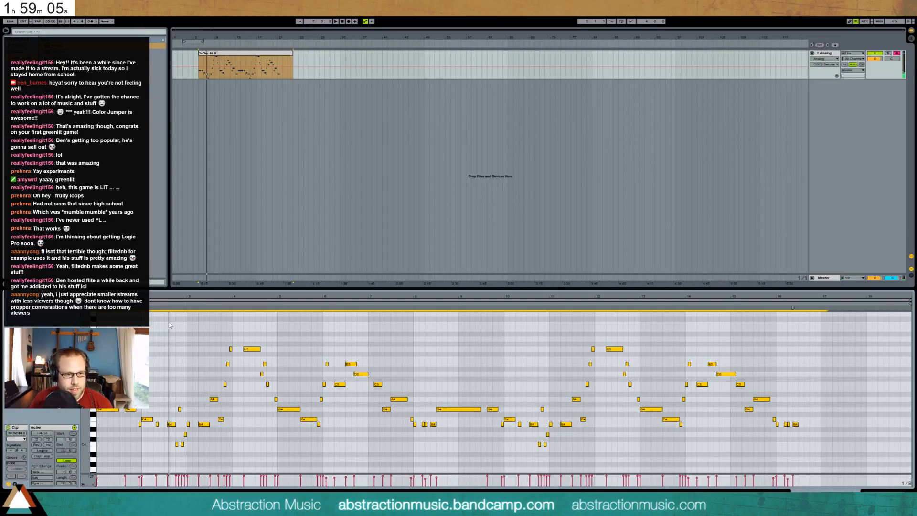
{"action": "left_click_drag", "start_coordinate": [168, 330], "coordinate": [775, 473]}
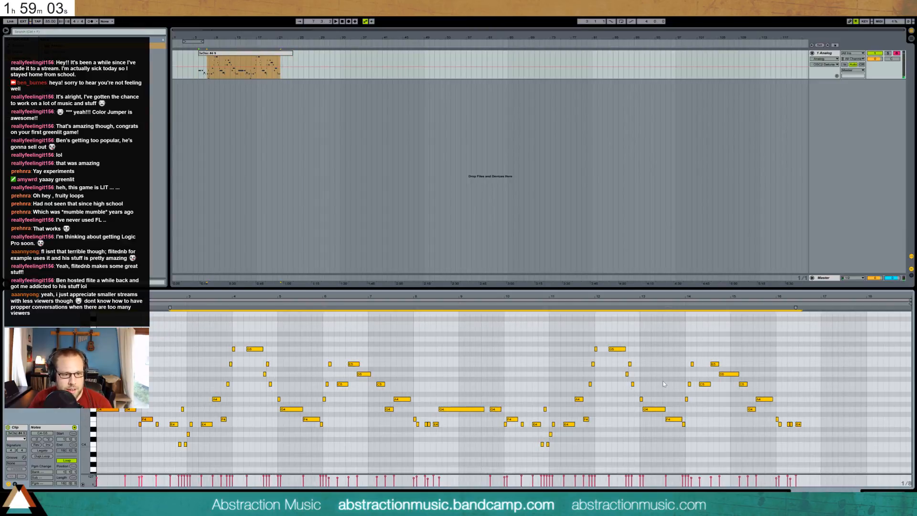
{"action": "key", "text": "Right"}
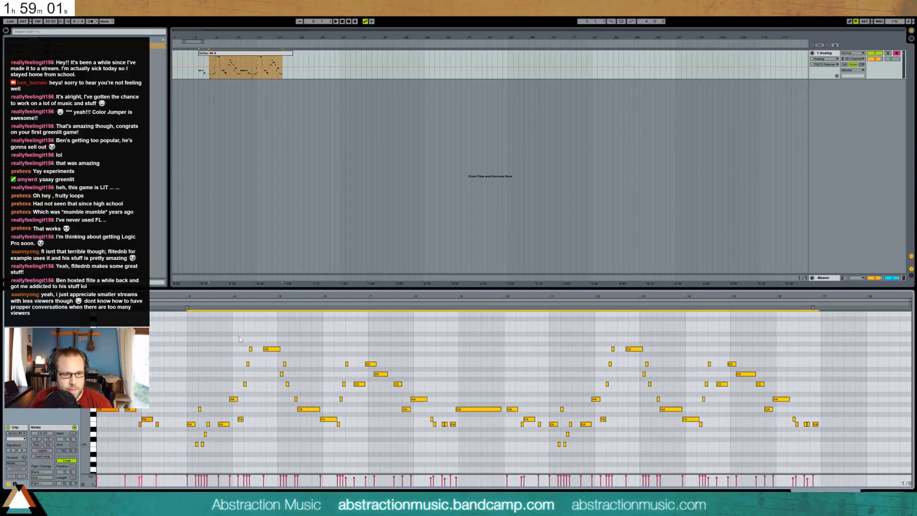
{"action": "key", "text": "Escape"}
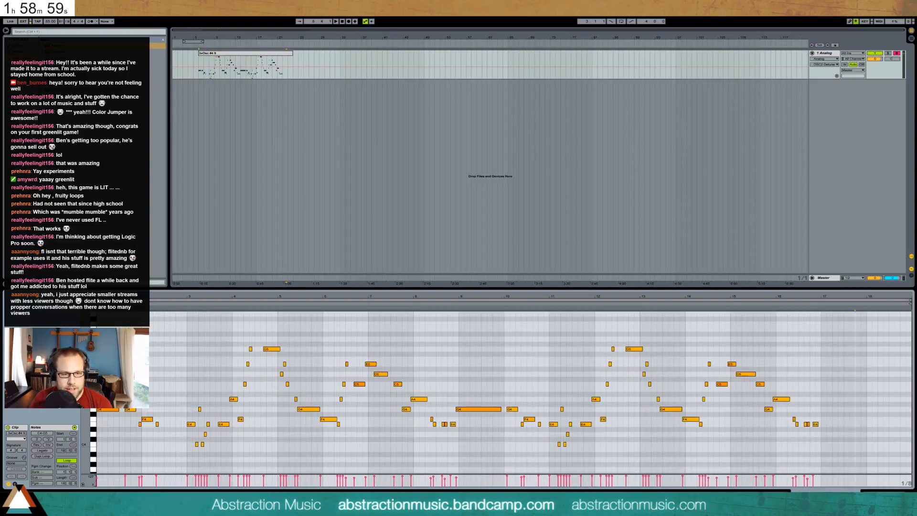
Shift the notes from the low note late in bar 3 onward so they start at bar 4.
{"action": "key", "text": "ctrl+a"}
{"action": "key", "text": "Right"}
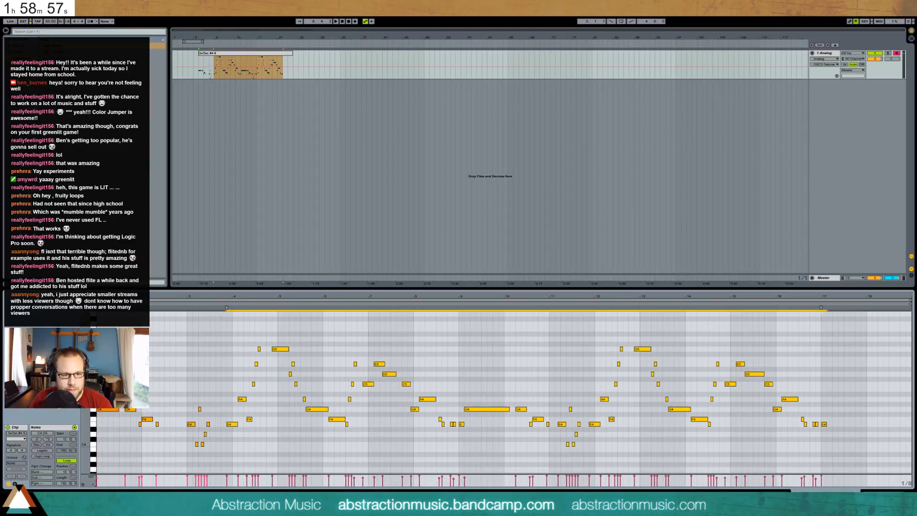
{"action": "key", "text": "Right"}
{"action": "key", "text": "Right"}
{"action": "left_click", "coordinate": [279, 334]}
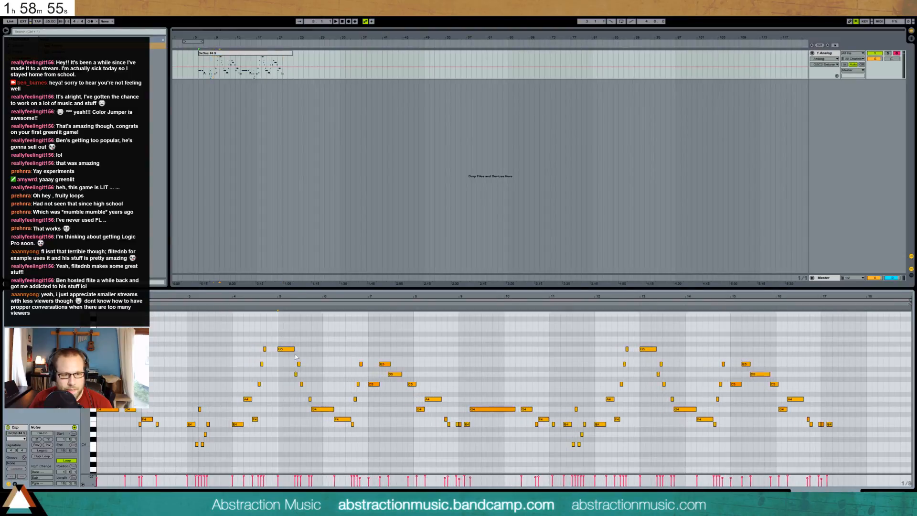
Shift all notes following the long note at the start of bar 6 so they begin at bar 7.
{"action": "left_click", "coordinate": [279, 308]}
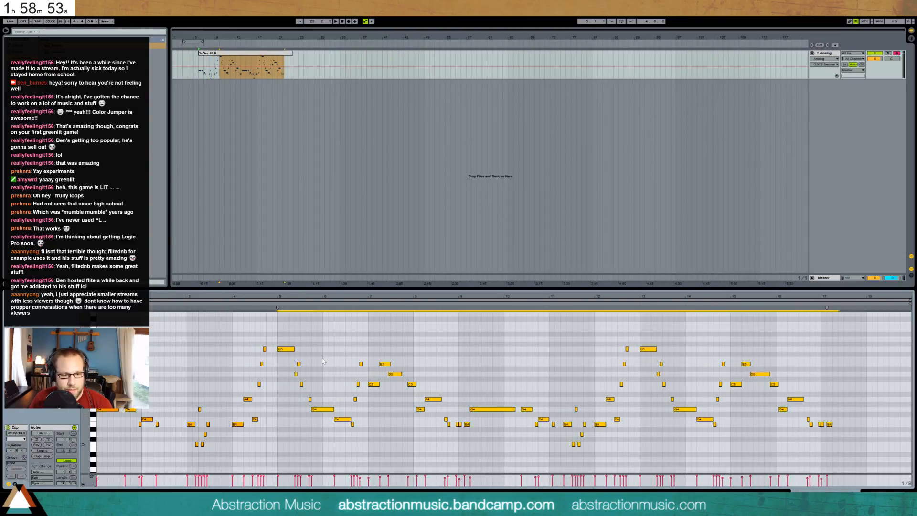
{"action": "left_click", "coordinate": [323, 327]}
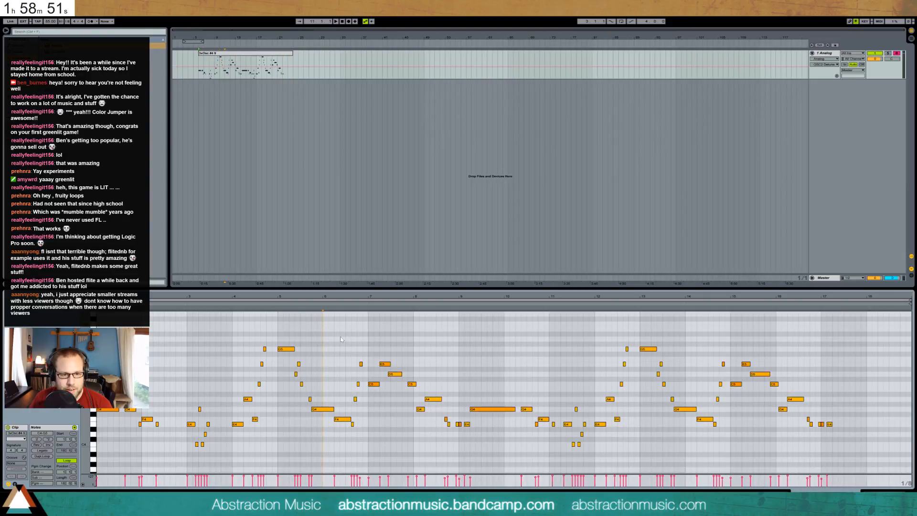
{"action": "left_click_drag", "start_coordinate": [343, 334], "coordinate": [866, 456]}
{"action": "key", "text": "Right"}
{"action": "key", "text": "Right"}
{"action": "key", "text": "Right"}
{"action": "key", "text": "Right"}
{"action": "key", "text": "Right"}
{"action": "key", "text": "Right"}
{"action": "key", "text": "Right"}
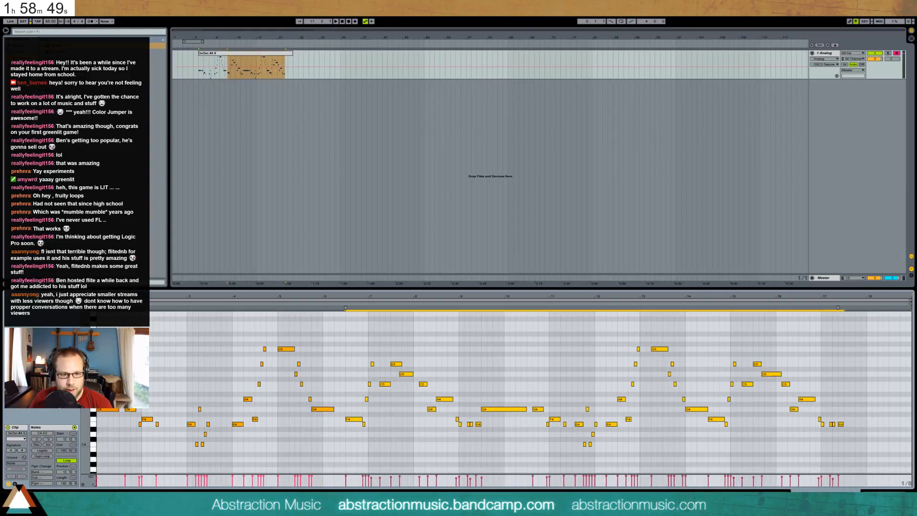
{"action": "key", "text": "Right"}
{"action": "key", "text": "Right"}
{"action": "key", "text": "Right"}
{"action": "key", "text": "Right"}
{"action": "key", "text": "Right"}
Play the respaced melody and bring up the track's Analog and Ping Pong Delay devices.
{"action": "key", "text": "space"}
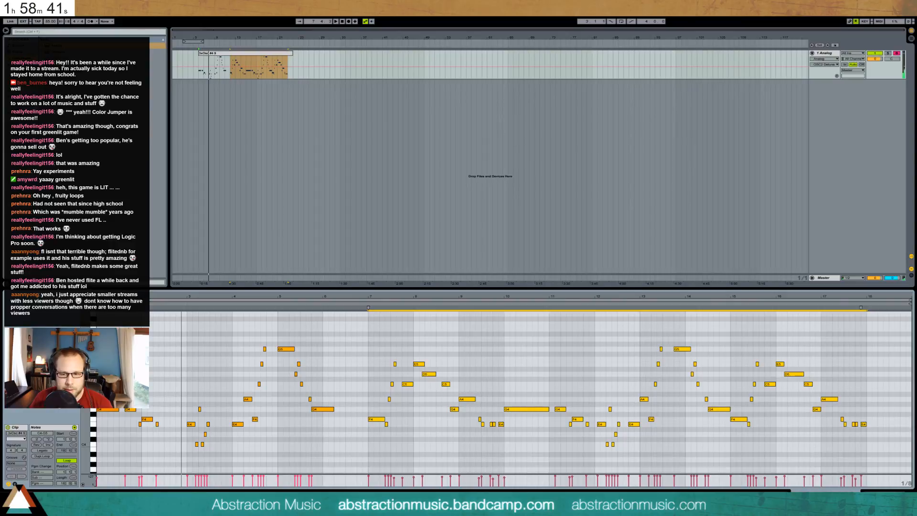
{"action": "key", "text": "shift+Tab"}
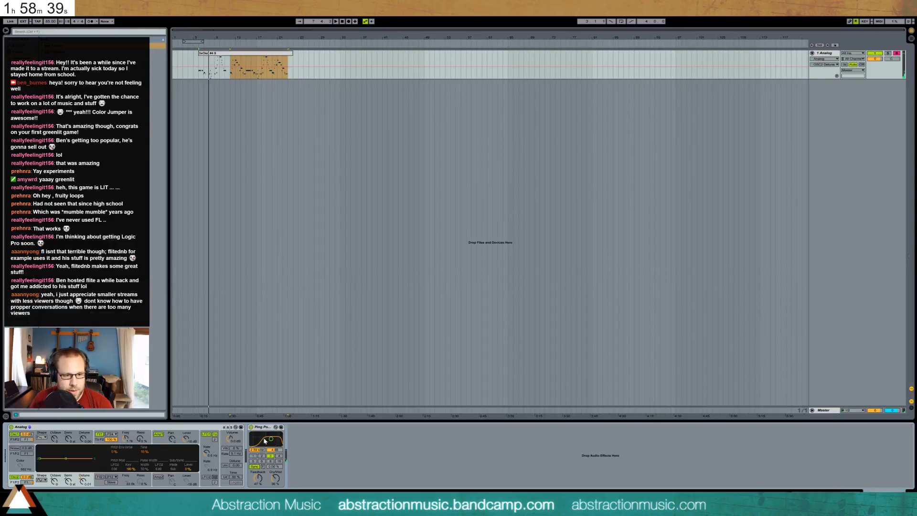
Adjust Ping Pong Delay's filter band and the frequency and resonance of Analog's first filter.
{"action": "left_click_drag", "start_coordinate": [265, 440], "coordinate": [266, 440]}
{"action": "left_click", "coordinate": [124, 437]}
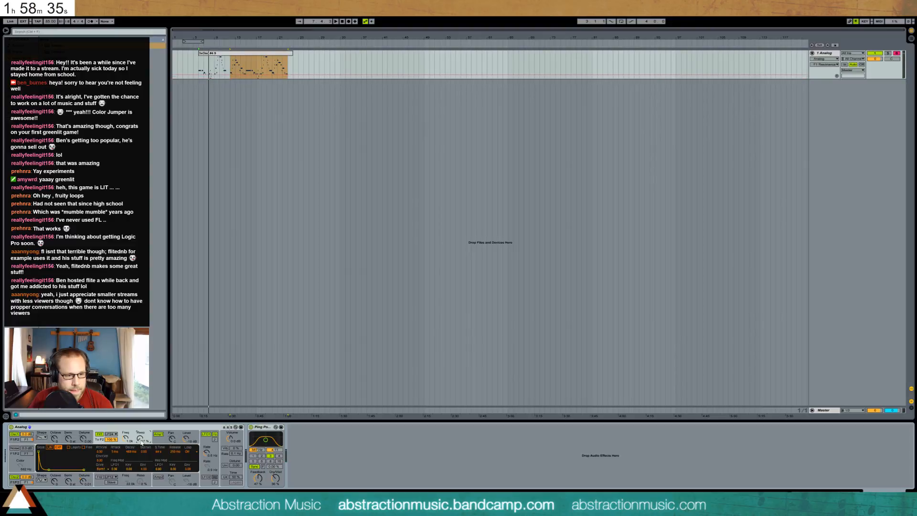
{"action": "left_click", "coordinate": [125, 440]}
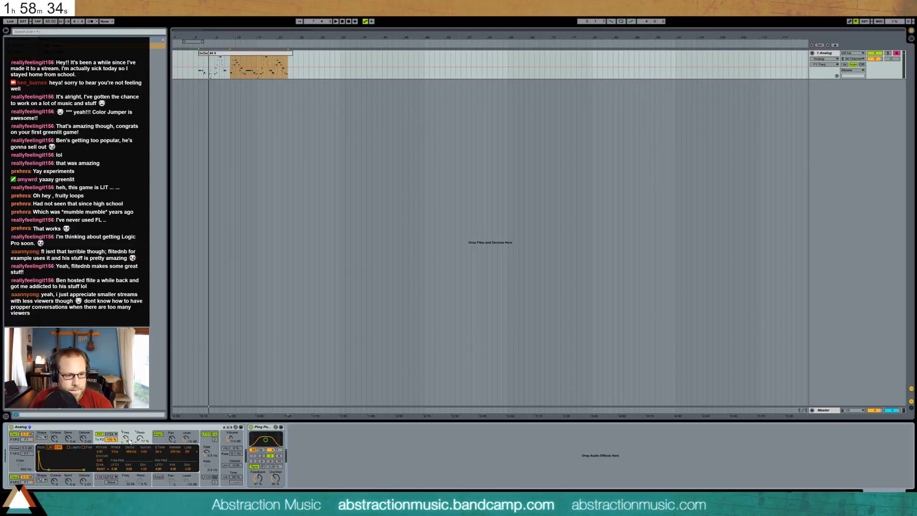
Insert a Reverb effect between Analog and Ping Pong Delay in the device chain.
{"action": "left_click", "coordinate": [264, 428]}
{"action": "left_click", "coordinate": [21, 64]}
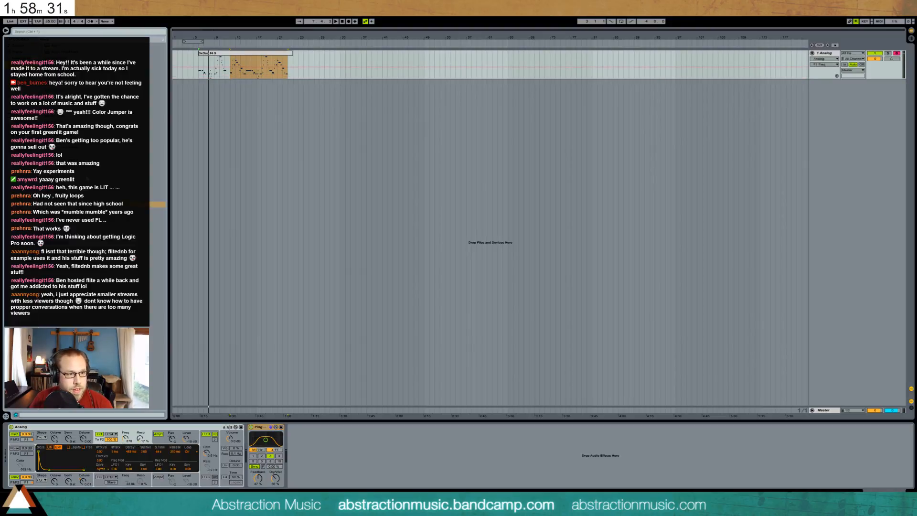
{"action": "left_click", "coordinate": [72, 218]}
{"action": "left_click_drag", "start_coordinate": [72, 223], "coordinate": [261, 452]}
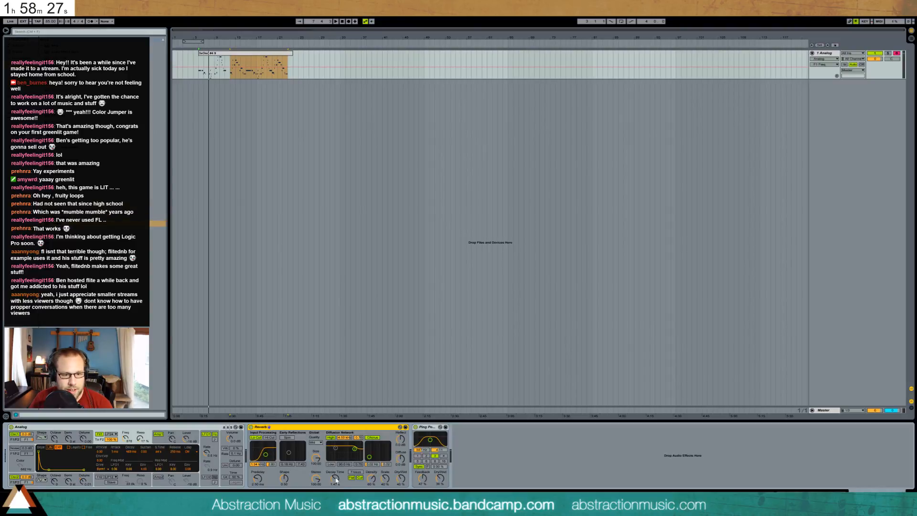
Adjust the Reverb's decay time and dry/wet mix, enable its input high cut and reshape the input filter band.
{"action": "left_click_drag", "start_coordinate": [336, 479], "coordinate": [336, 473]}
{"action": "left_click_drag", "start_coordinate": [401, 479], "coordinate": [404, 485]}
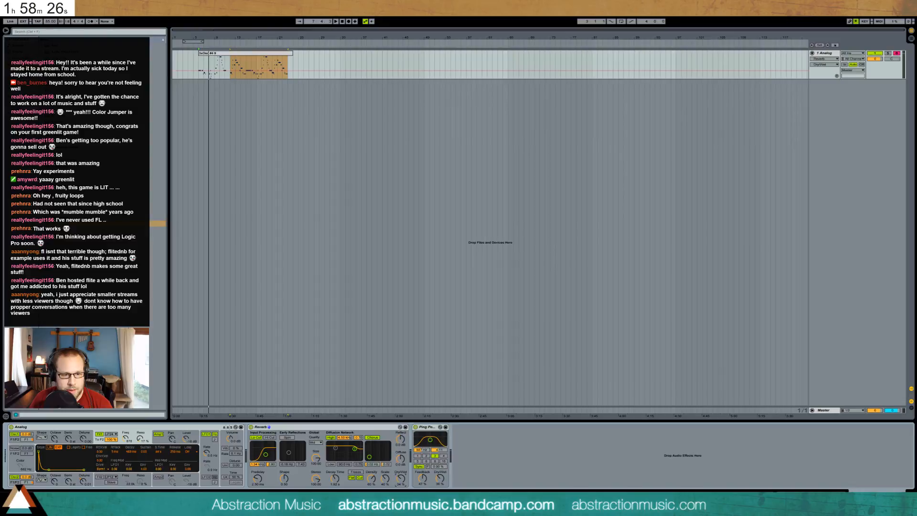
{"action": "left_click", "coordinate": [270, 438]}
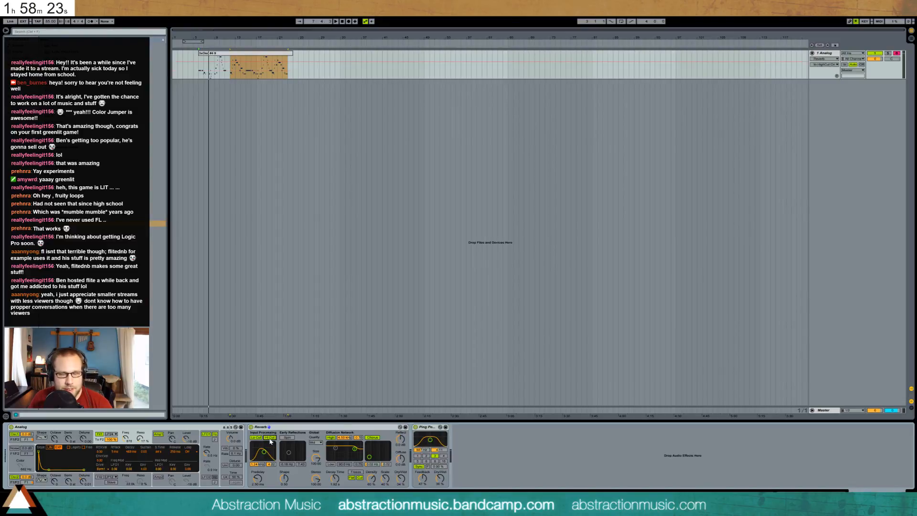
{"action": "left_click_drag", "start_coordinate": [265, 452], "coordinate": [267, 450]}
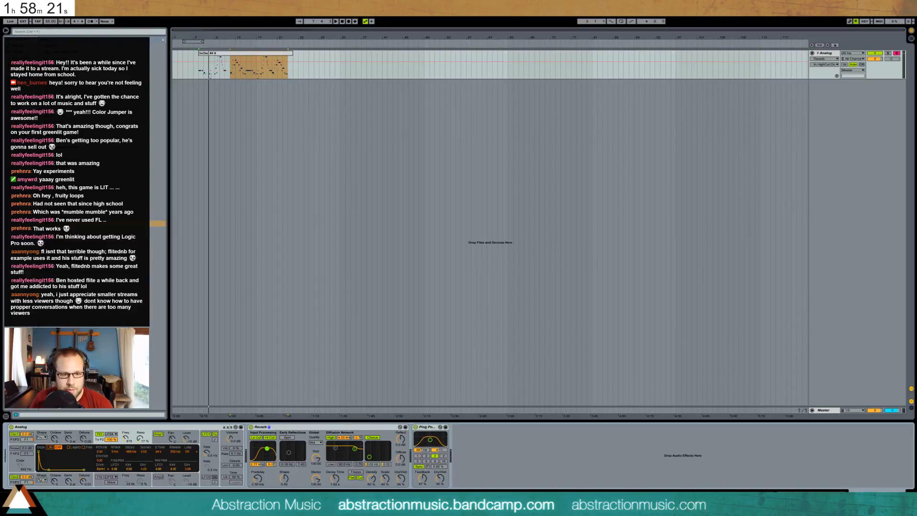
Play the melody from the clip's start while checking its notes, and return to the device chain.
{"action": "left_click", "coordinate": [197, 71]}
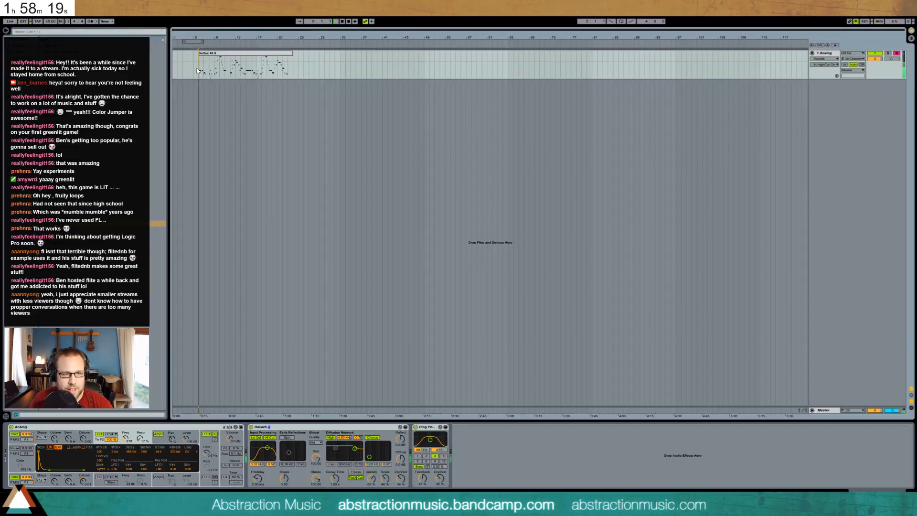
{"action": "key", "text": "space"}
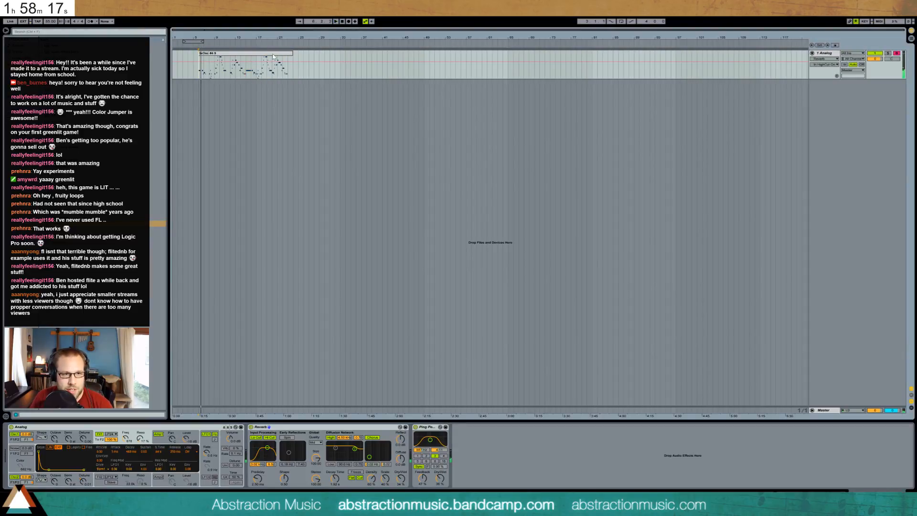
{"action": "left_click", "coordinate": [273, 57]}
{"action": "double_click", "coordinate": [281, 54]}
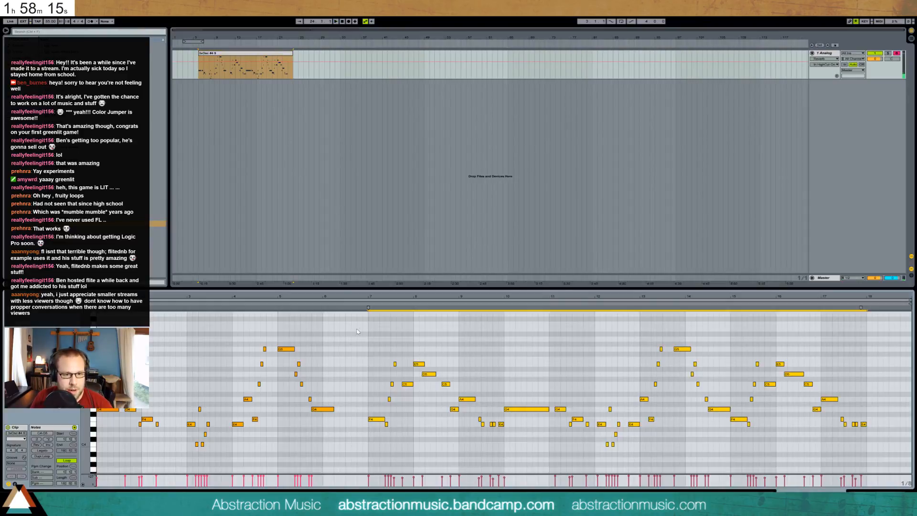
{"action": "scroll", "coordinate": [352, 360], "scroll_direction": "up", "scroll_amount": 2}
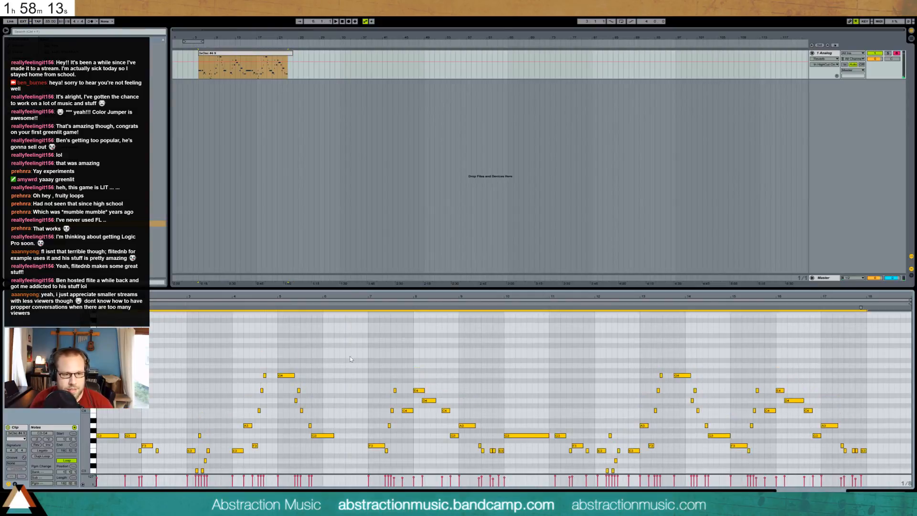
{"action": "key", "text": "space"}
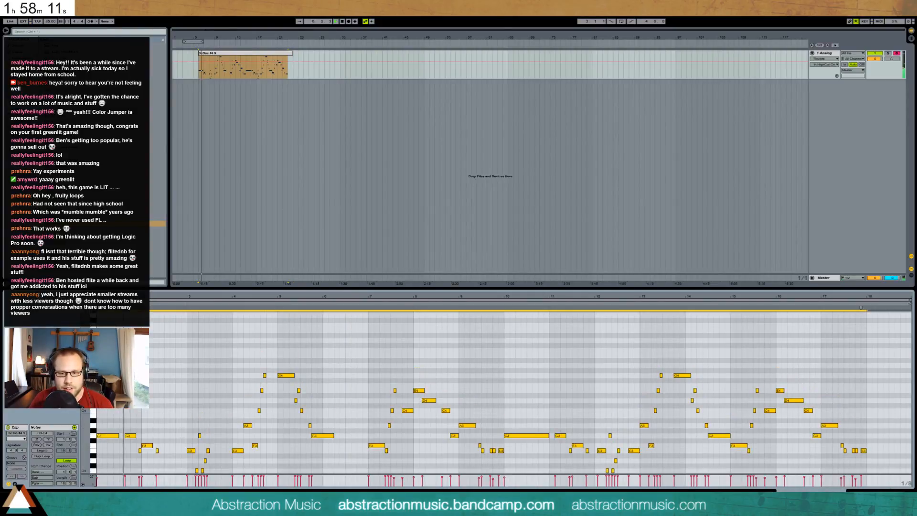
{"action": "key", "text": "shift+Tab"}
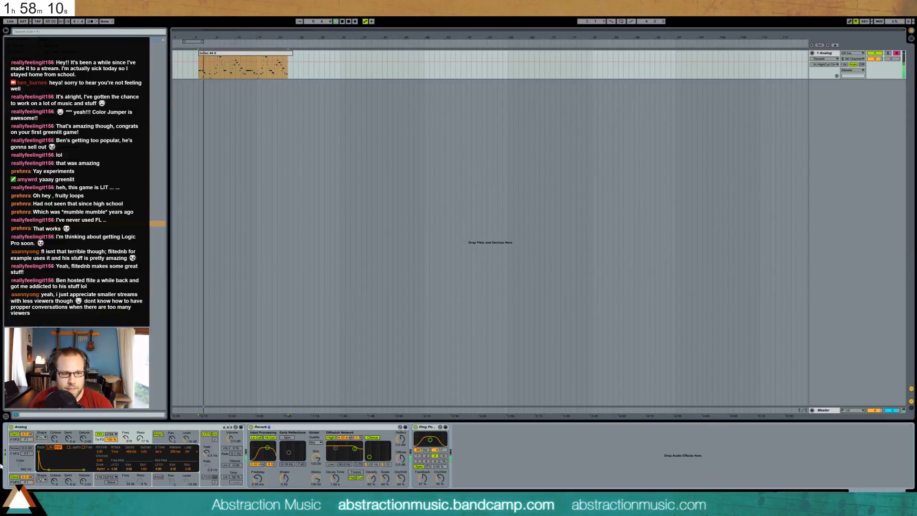
Raise the sustain of Analog's first amp envelope and adjust the first filter's frequency.
{"action": "left_click", "coordinate": [159, 445]}
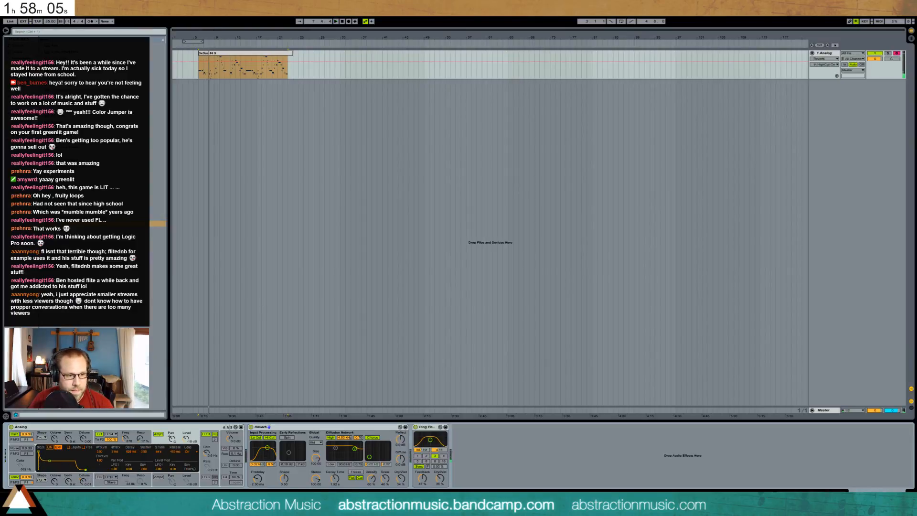
{"action": "left_click_drag", "start_coordinate": [51, 464], "coordinate": [49, 451]}
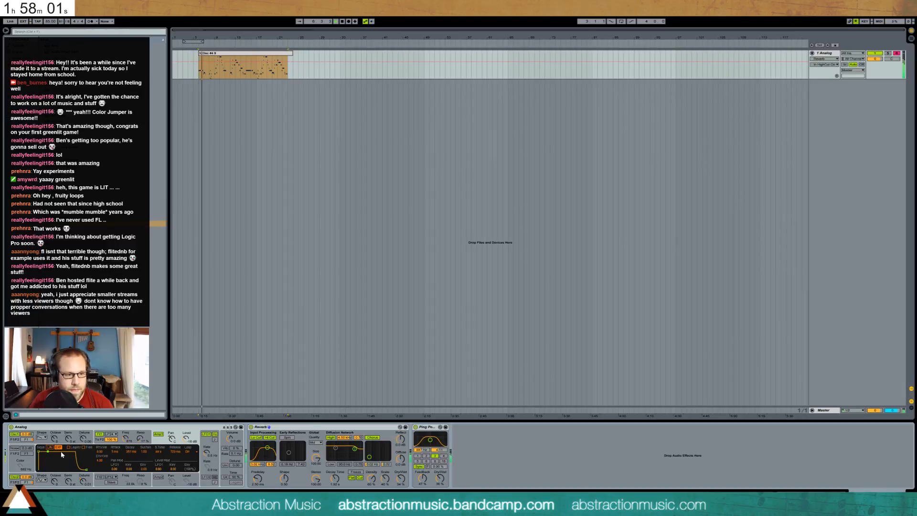
{"action": "left_click", "coordinate": [125, 440]}
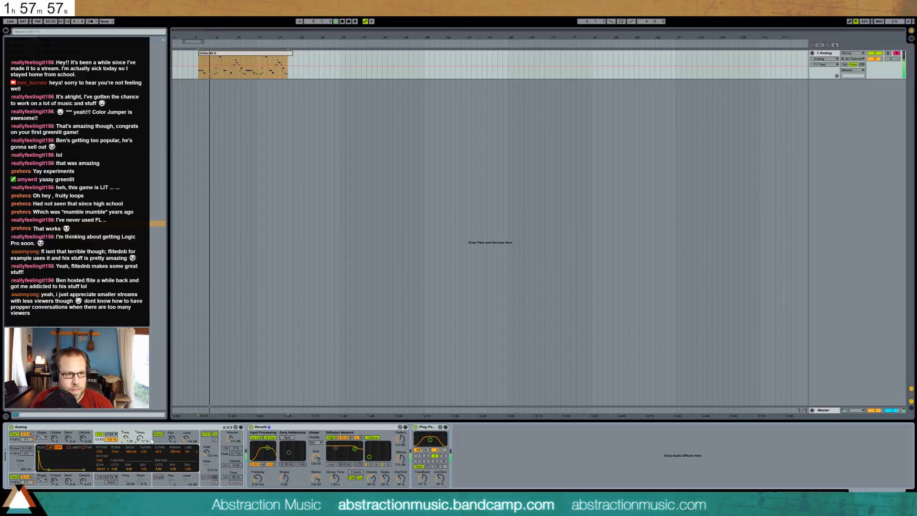
Open the melody clip and shift all notes from bar 4 onward so they start at bar 5.
{"action": "double_click", "coordinate": [275, 61]}
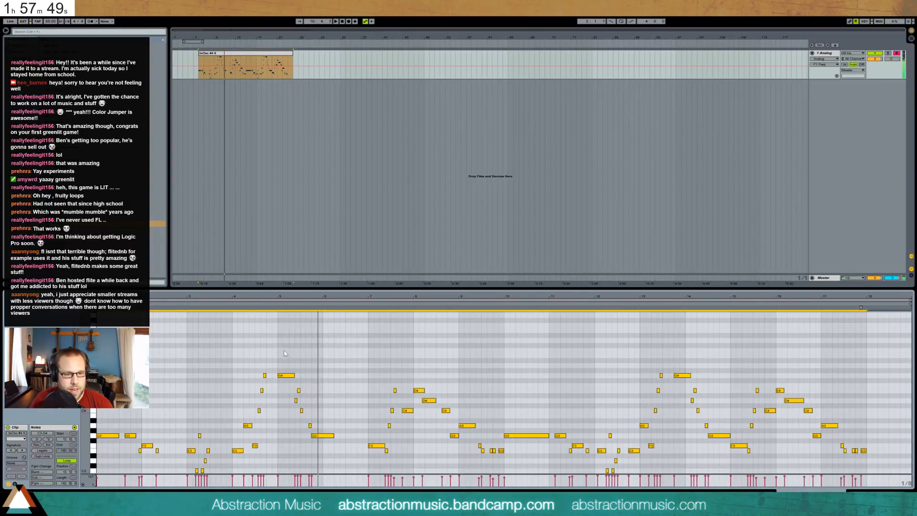
{"action": "scroll", "coordinate": [262, 353], "scroll_direction": "down", "scroll_amount": 3}
{"action": "scroll", "coordinate": [262, 353], "scroll_direction": "down", "scroll_amount": 3}
{"action": "scroll", "coordinate": [266, 364], "scroll_direction": "up", "scroll_amount": 4}
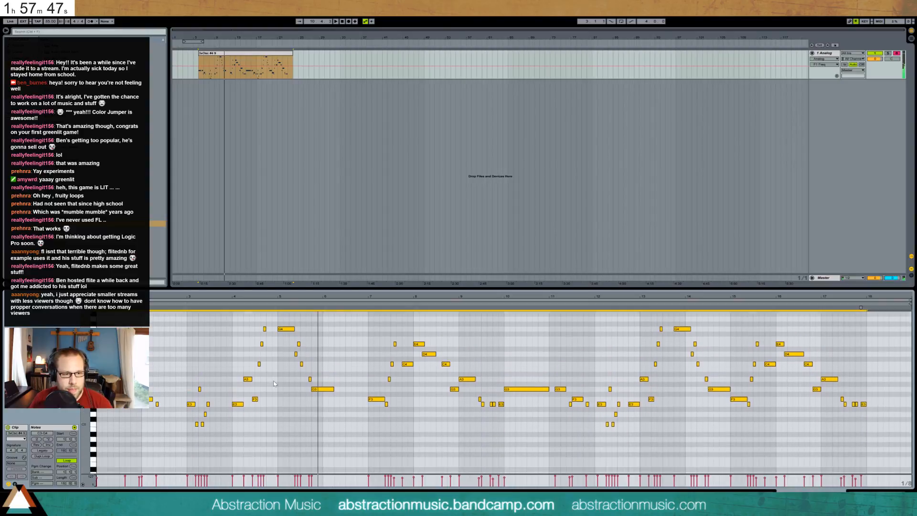
{"action": "left_click_drag", "start_coordinate": [232, 328], "coordinate": [910, 471]}
{"action": "key", "text": "Right"}
{"action": "key", "text": "Right"}
{"action": "key", "text": "Right"}
{"action": "key", "text": "Right"}
{"action": "key", "text": "Right"}
{"action": "key", "text": "Right"}
{"action": "key", "text": "Right"}
{"action": "key", "text": "Right"}
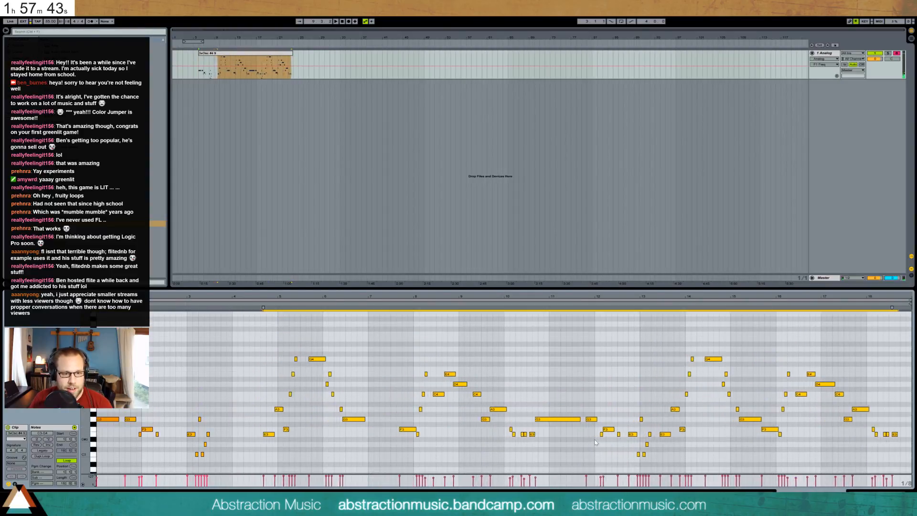
{"action": "left_click_drag", "start_coordinate": [277, 308], "coordinate": [323, 307]}
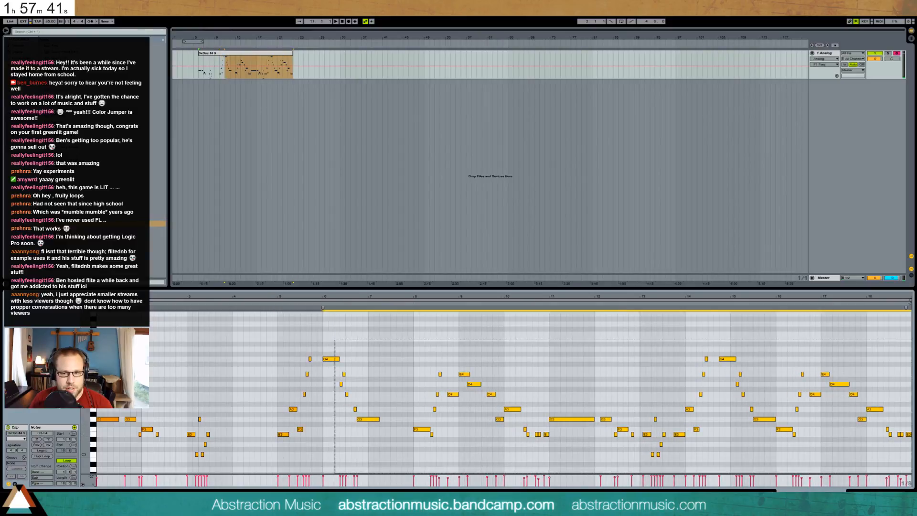
{"action": "left_click_drag", "start_coordinate": [482, 293], "coordinate": [488, 292]}
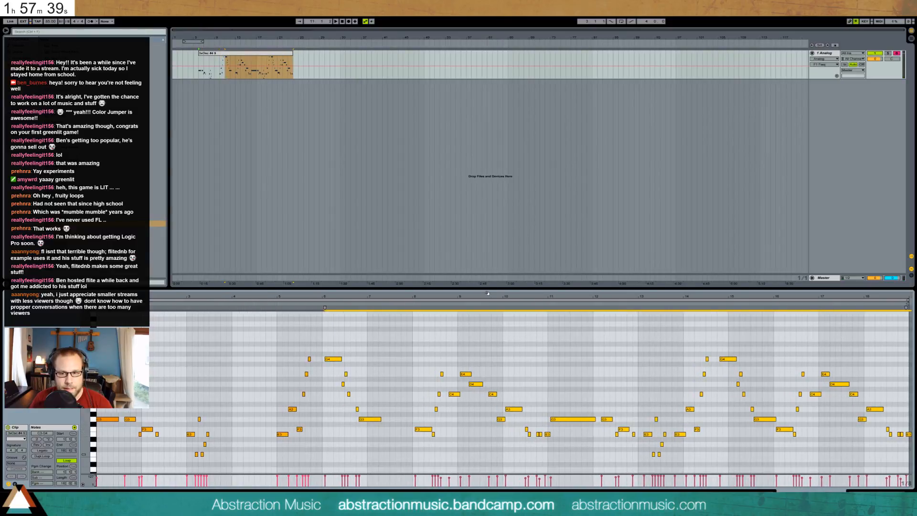
Turn off looping for the melody clip and extend its end well past the last notes in the arrangement.
{"action": "left_click", "coordinate": [295, 54]}
{"action": "left_click", "coordinate": [289, 59]}
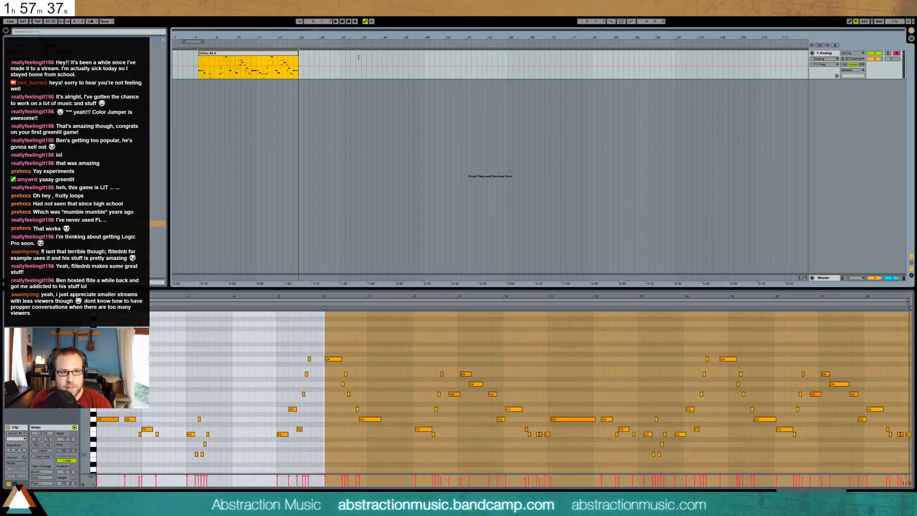
{"action": "left_click_drag", "start_coordinate": [293, 54], "coordinate": [413, 54]}
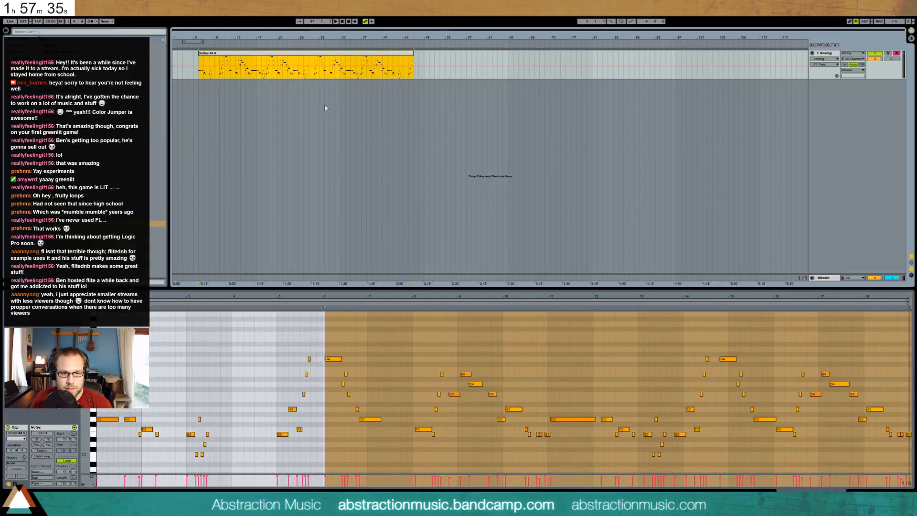
{"action": "left_click", "coordinate": [71, 462]}
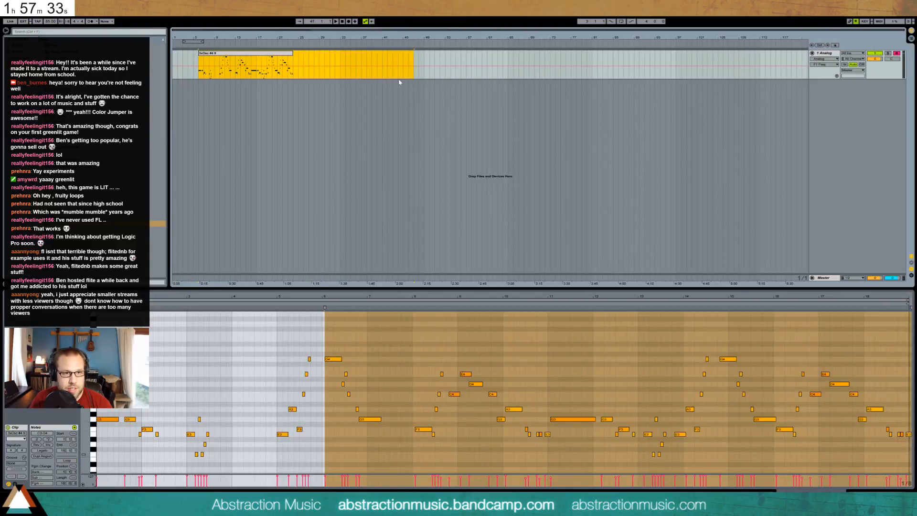
{"action": "left_click", "coordinate": [310, 55]}
{"action": "left_click_drag", "start_coordinate": [294, 55], "coordinate": [434, 58]}
Shift all notes from the high note at bar 6 onward so they begin at bar 7.
{"action": "left_click_drag", "start_coordinate": [324, 332], "coordinate": [912, 473]}
{"action": "key", "text": "Right"}
{"action": "key", "text": "Right"}
{"action": "key", "text": "Right"}
{"action": "key", "text": "Right"}
{"action": "key", "text": "Right"}
{"action": "key", "text": "Right"}
{"action": "key", "text": "Right"}
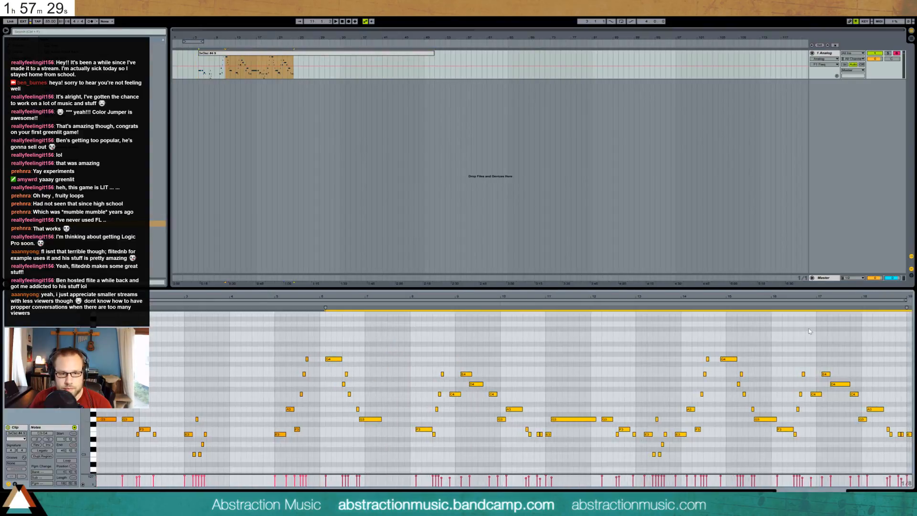
{"action": "key", "text": "Right"}
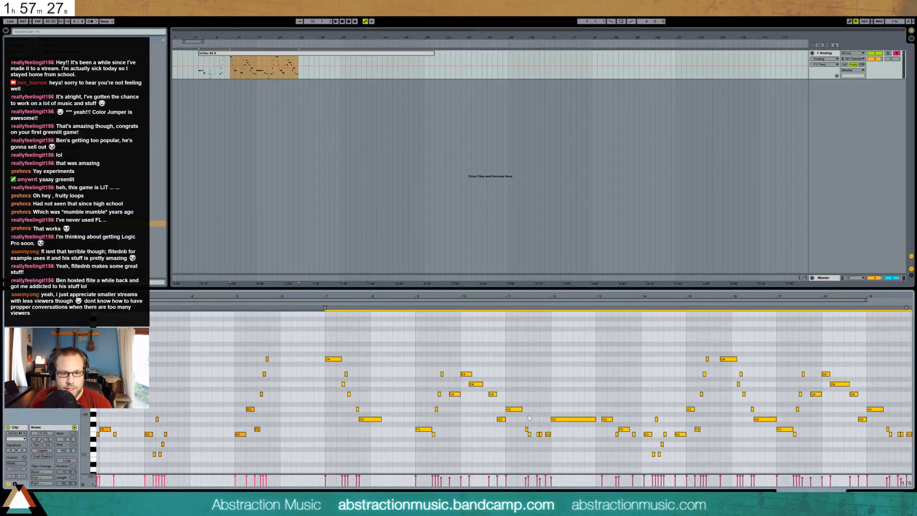
Shift all notes from the last beat of bar 9 onward so they start on the last beat of bar 10.
{"action": "left_click", "coordinate": [425, 355]}
{"action": "key", "text": "space"}
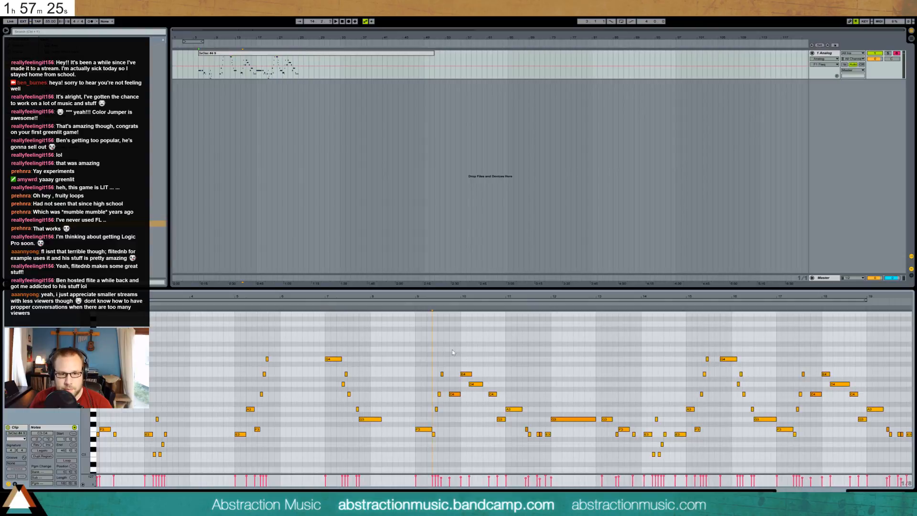
{"action": "left_click_drag", "start_coordinate": [452, 355], "coordinate": [913, 473]}
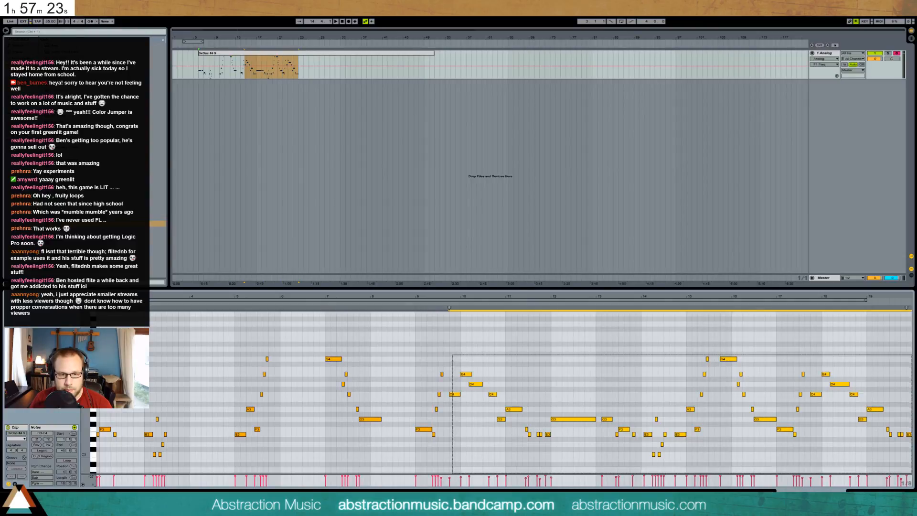
{"action": "key", "text": "Right"}
{"action": "key", "text": "Right"}
{"action": "key", "text": "Right"}
{"action": "key", "text": "Right"}
{"action": "key", "text": "Right"}
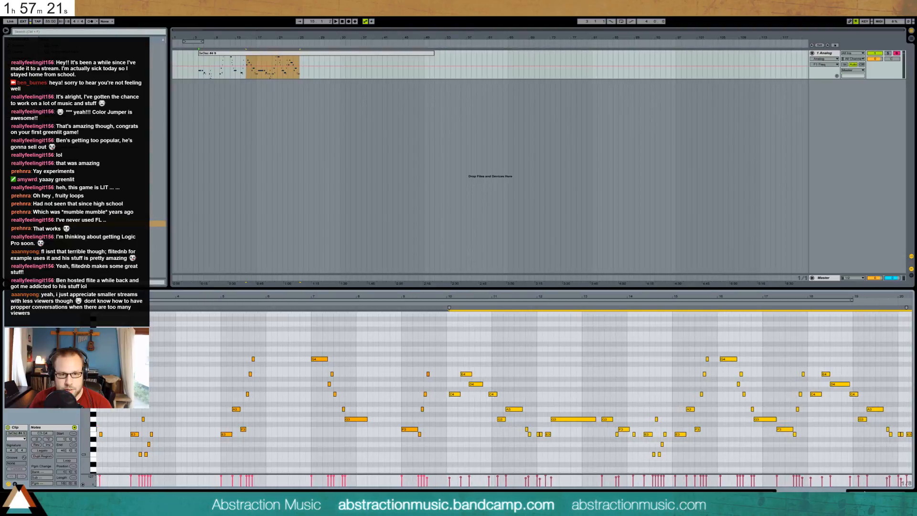
{"action": "key", "text": "Right"}
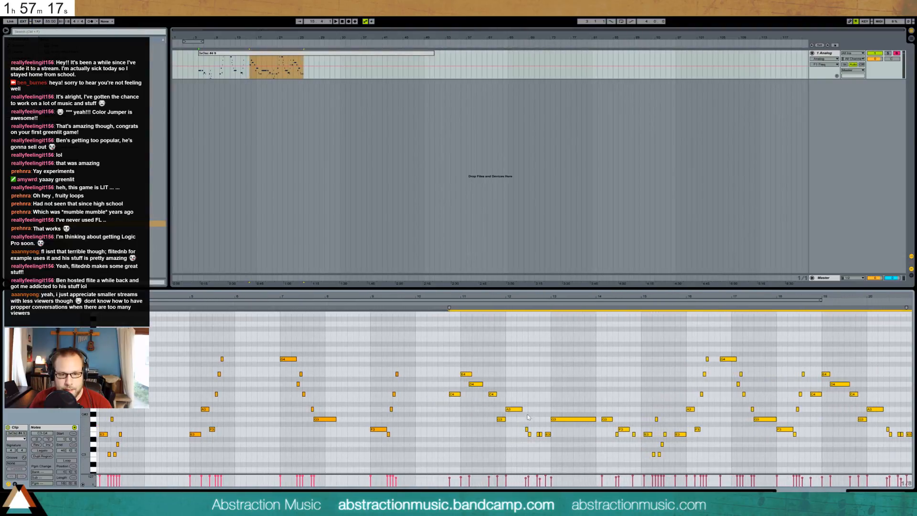
Delete the long note at bar 13 and all the notes that follow it.
{"action": "left_click_drag", "start_coordinate": [605, 343], "coordinate": [912, 474]}
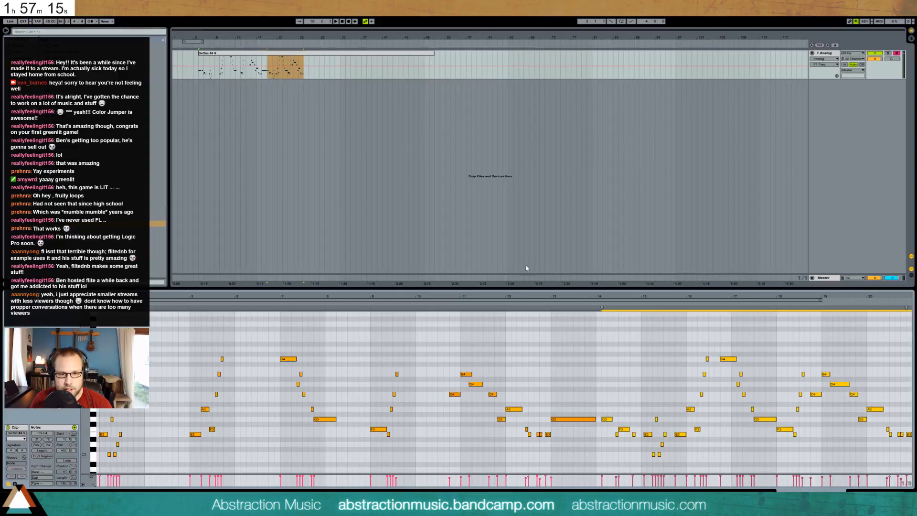
{"action": "left_click_drag", "start_coordinate": [548, 297], "coordinate": [478, 298]}
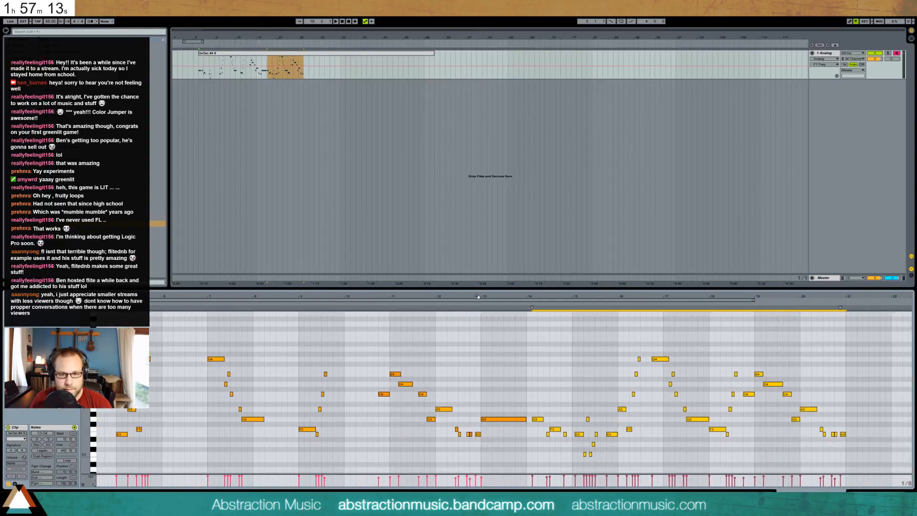
{"action": "key", "text": "Delete"}
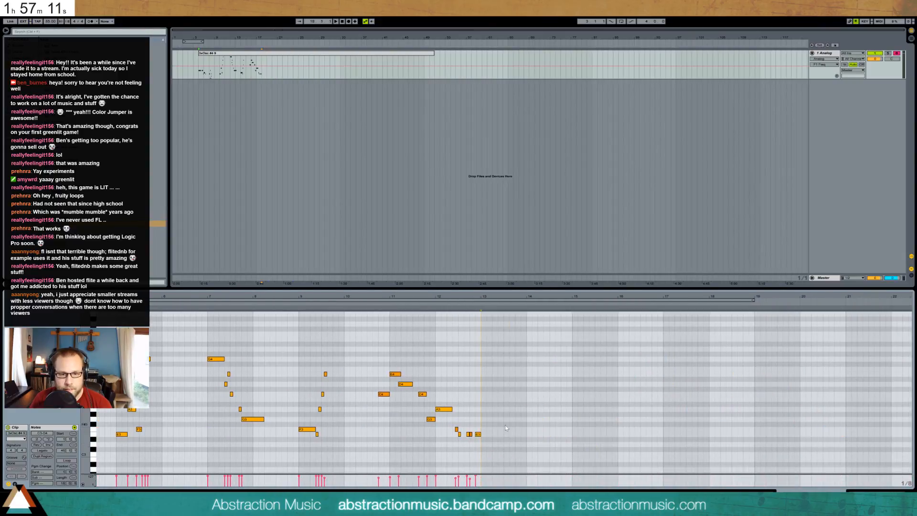
Draw a two-bar note from bar 13 to bar 15 on the deleted long note's pitch.
{"action": "left_click_drag", "start_coordinate": [486, 421], "coordinate": [588, 424]}
{"action": "left_click", "coordinate": [481, 425]}
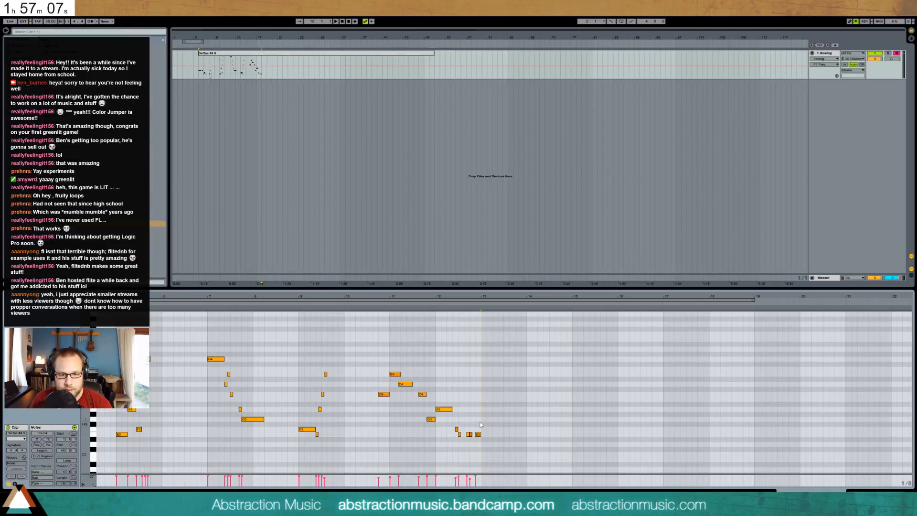
{"action": "left_click_drag", "start_coordinate": [483, 422], "coordinate": [573, 421]}
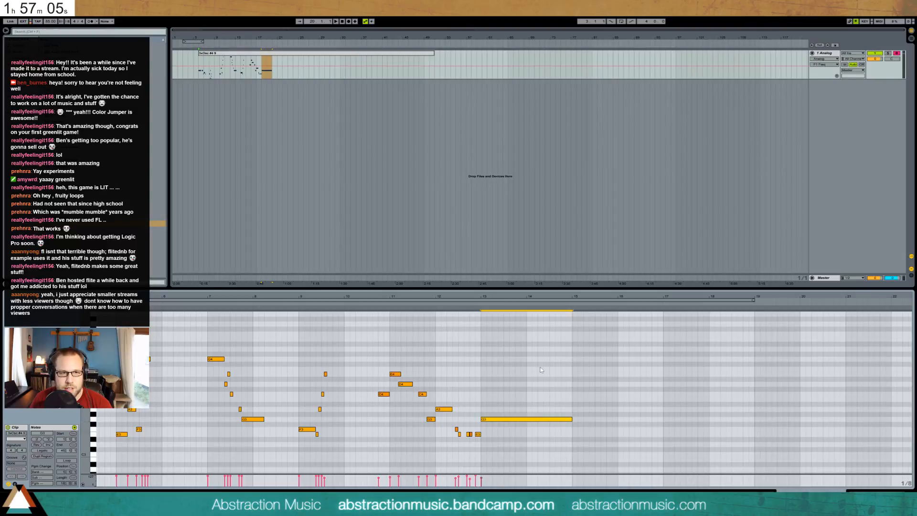
Trim the end of the melody clip back to just after its final long note.
{"action": "left_click", "coordinate": [362, 64]}
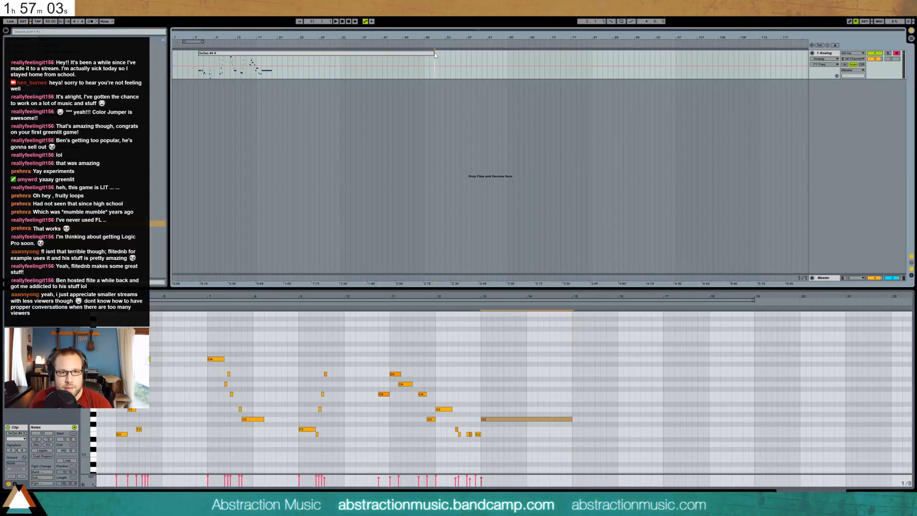
{"action": "left_click_drag", "start_coordinate": [389, 60], "coordinate": [278, 66]}
{"action": "key", "text": "shift+Tab"}
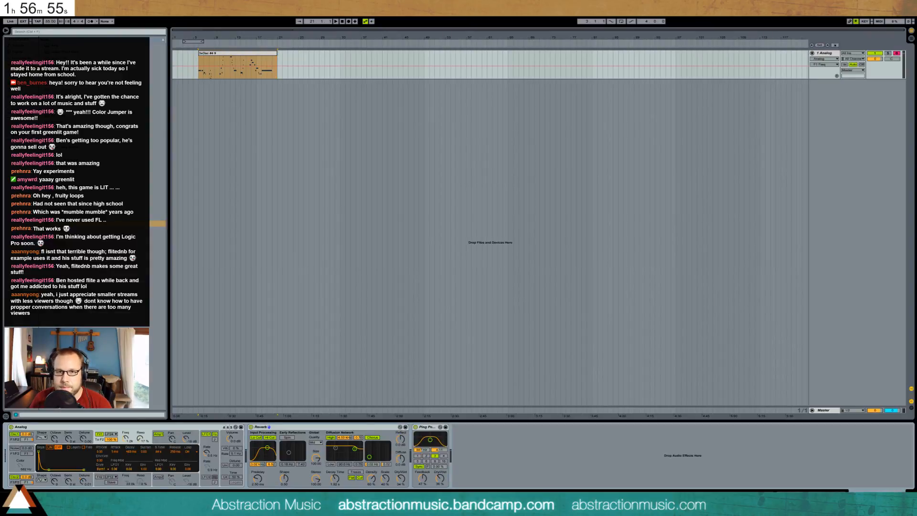
Play the melody clip and reshape Analog's first amplifier envelope with a short decay and very low sustain.
{"action": "left_click", "coordinate": [228, 55]}
{"action": "key", "text": "space"}
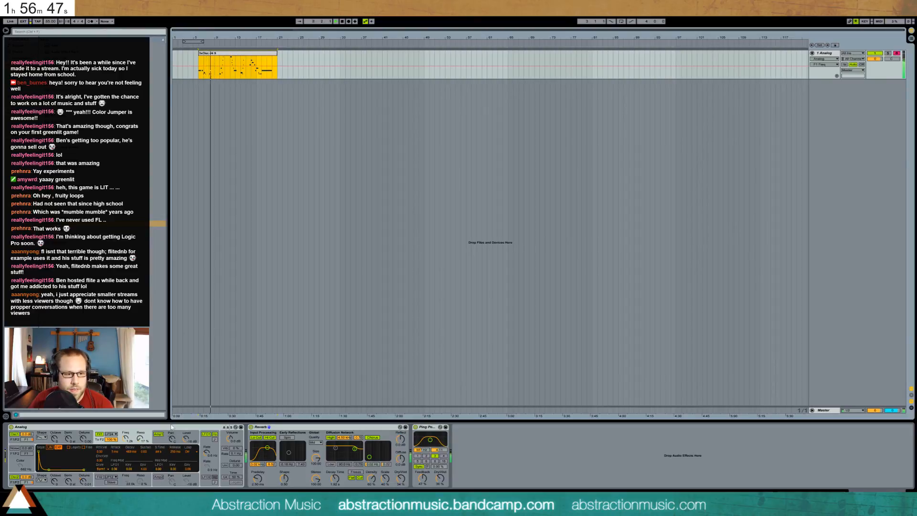
{"action": "left_click", "coordinate": [161, 439]}
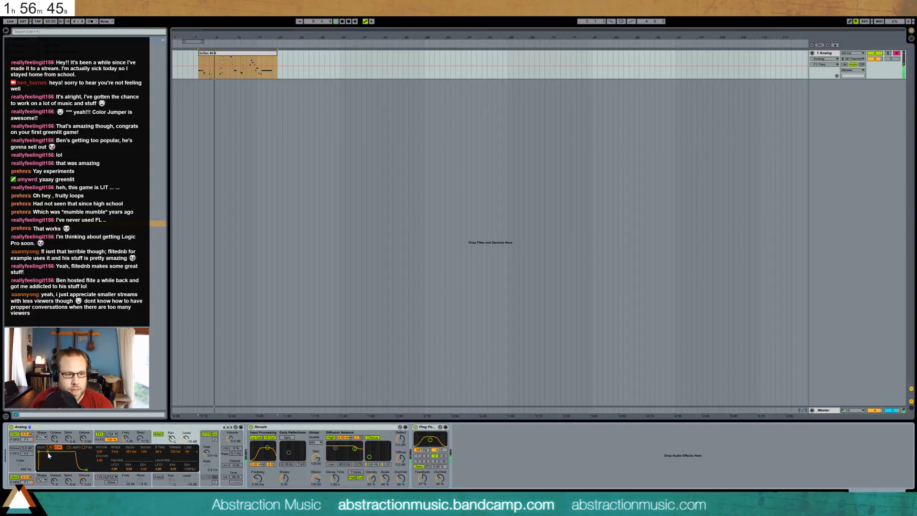
{"action": "left_click_drag", "start_coordinate": [48, 455], "coordinate": [50, 469]}
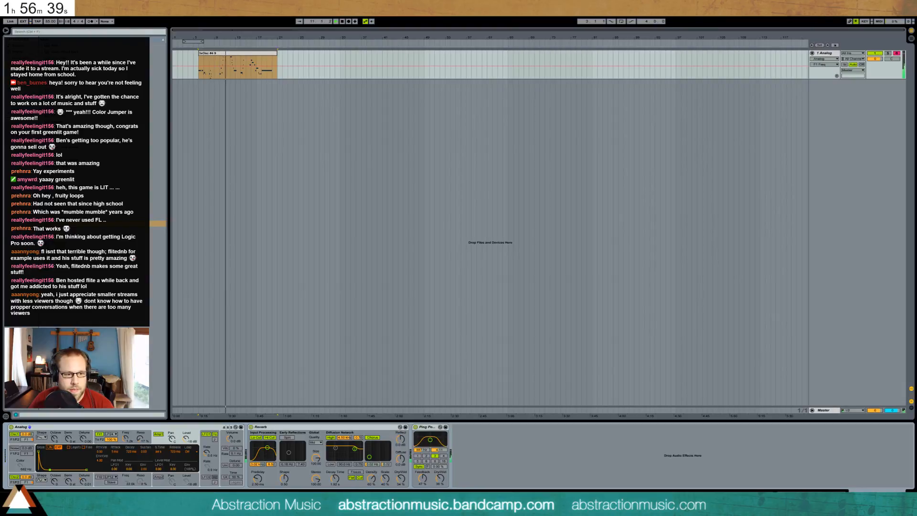
Switch Analog's first oscillator to the rectangle shape and lower its pulse width.
{"action": "left_click", "coordinate": [44, 441]}
{"action": "left_click", "coordinate": [42, 455]}
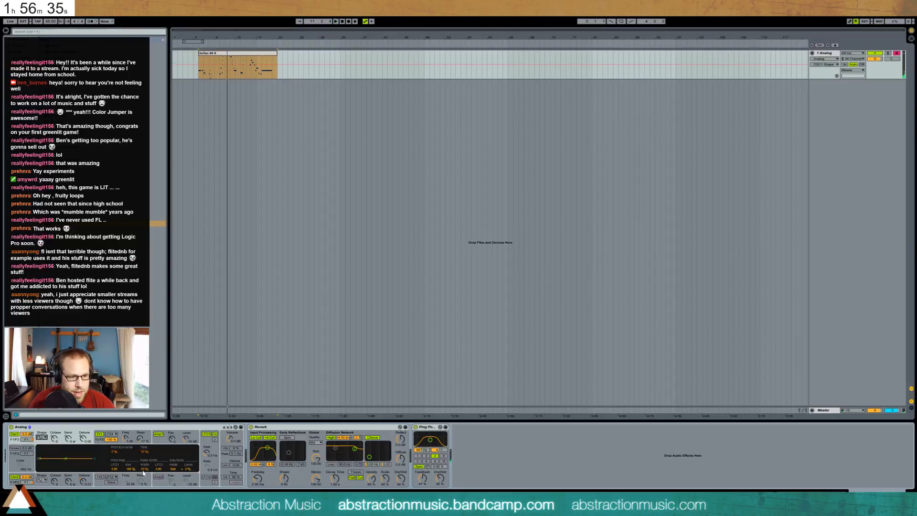
{"action": "left_click_drag", "start_coordinate": [142, 471], "coordinate": [143, 481]}
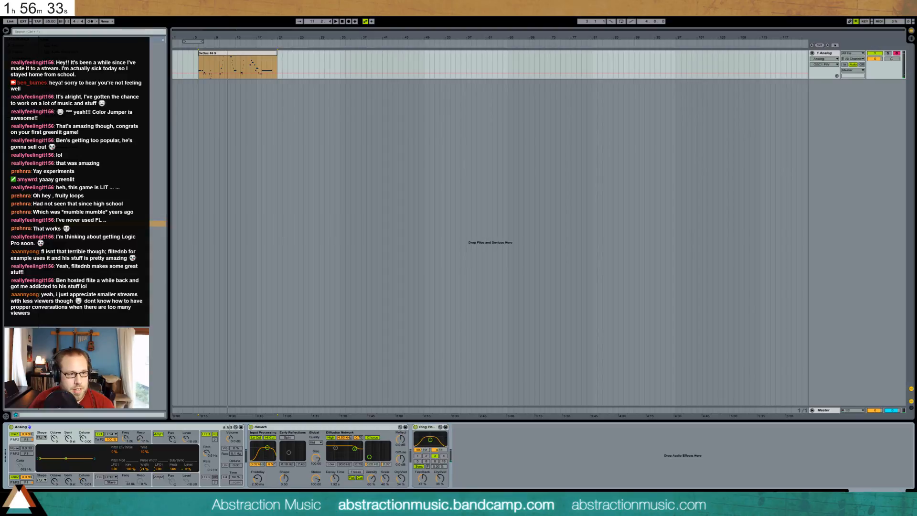
Group Analog into an Instrument Rack and add Massive as a second parallel chain.
{"action": "key", "text": "ctrl+g"}
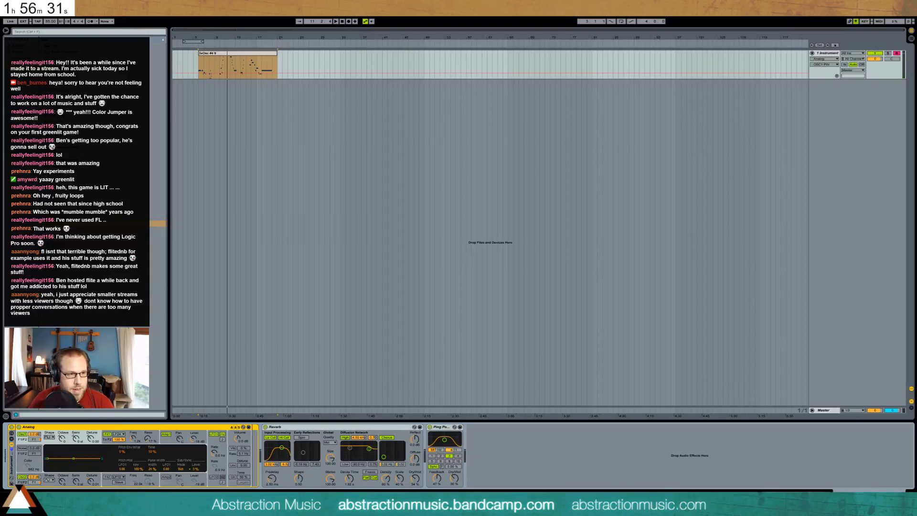
{"action": "left_click", "coordinate": [21, 69]}
{"action": "left_click", "coordinate": [22, 63]}
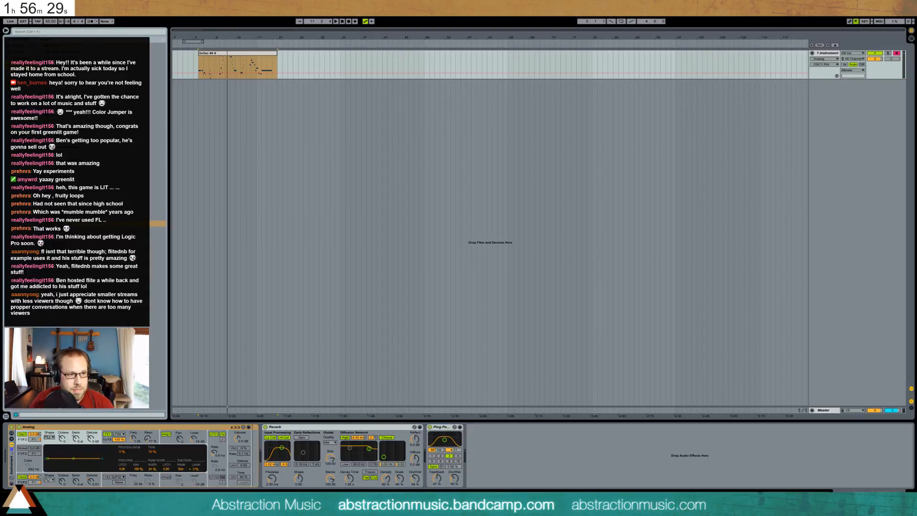
{"action": "left_click", "coordinate": [54, 103]}
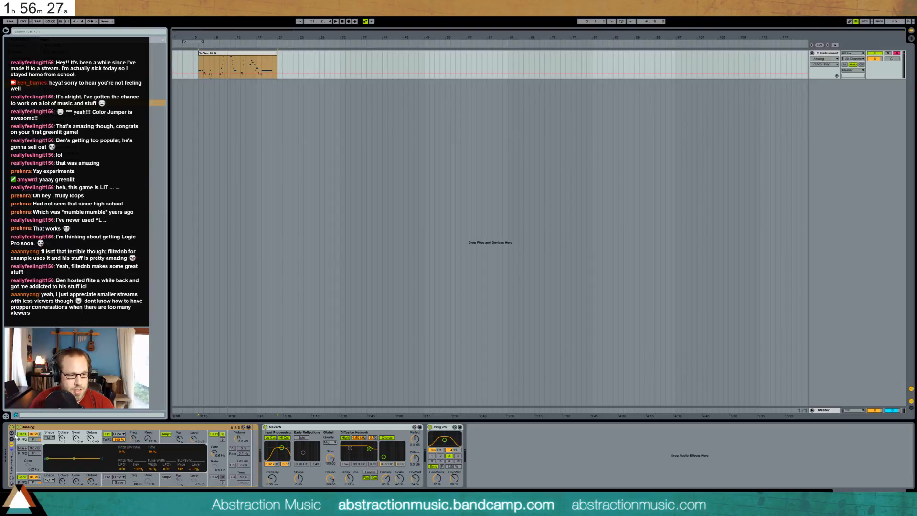
{"action": "key", "text": "ctrl+g"}
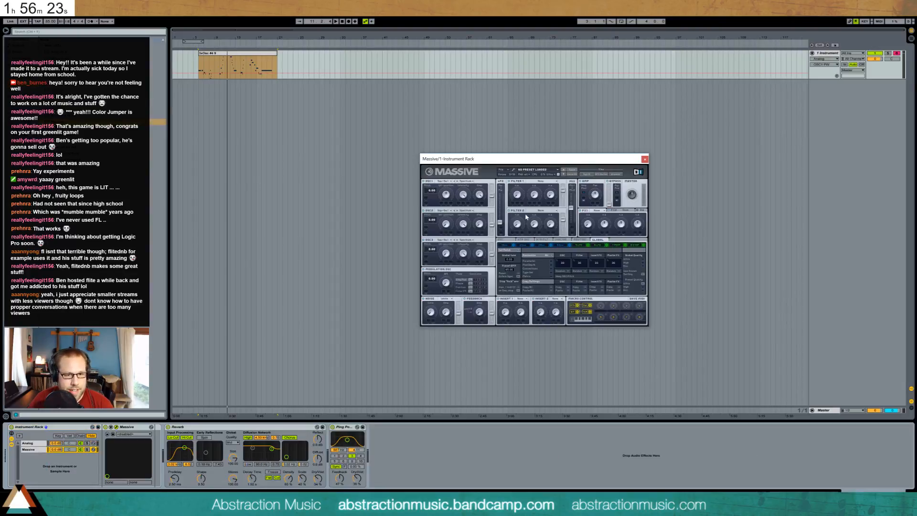
Choose a new wavetable for Massive's oscillator 1 in Formant mode and adjust its position, intensity and amp.
{"action": "left_click_drag", "start_coordinate": [534, 161], "coordinate": [416, 176]}
{"action": "left_click", "coordinate": [332, 195]}
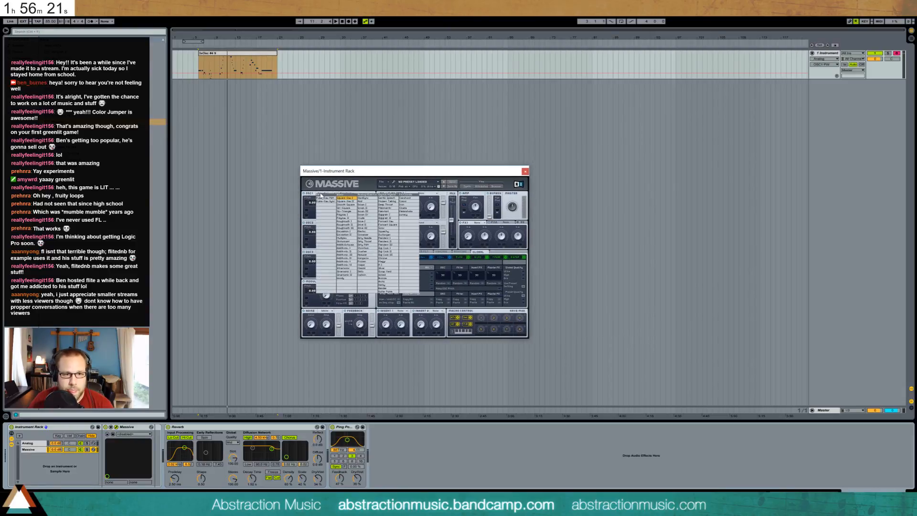
{"action": "left_click", "coordinate": [353, 254]}
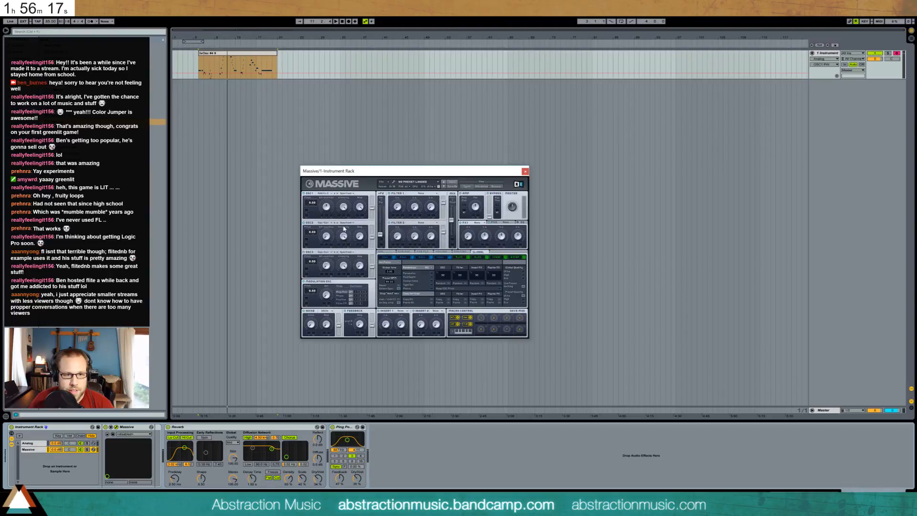
{"action": "left_click", "coordinate": [329, 209]}
{"action": "left_click", "coordinate": [360, 207]}
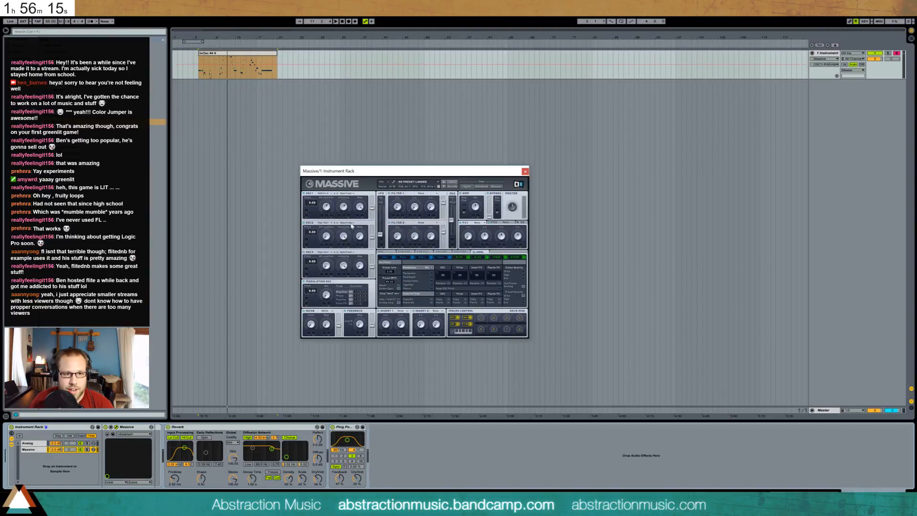
{"action": "left_click", "coordinate": [349, 208]}
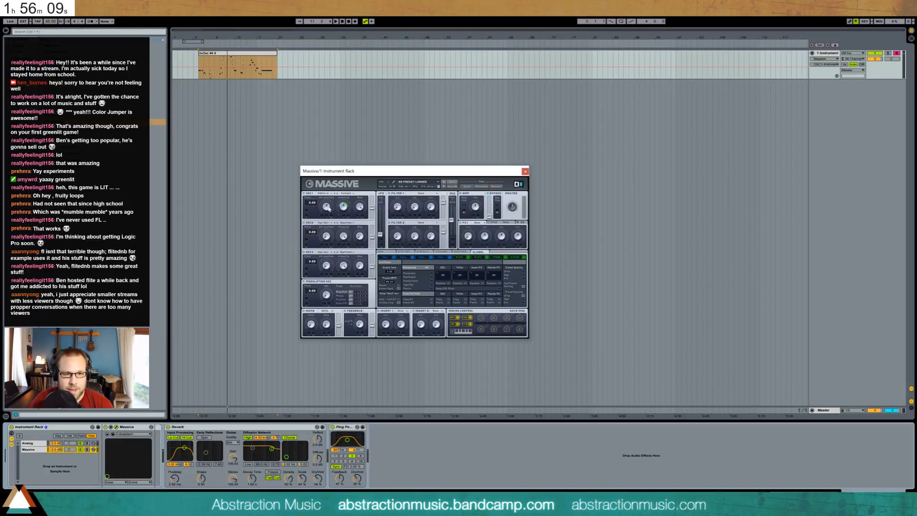
{"action": "left_click", "coordinate": [327, 206]}
Raise the pitch of Massive's oscillator 2 and choose a different wavetable for it.
{"action": "left_click_drag", "start_coordinate": [310, 234], "coordinate": [313, 240]}
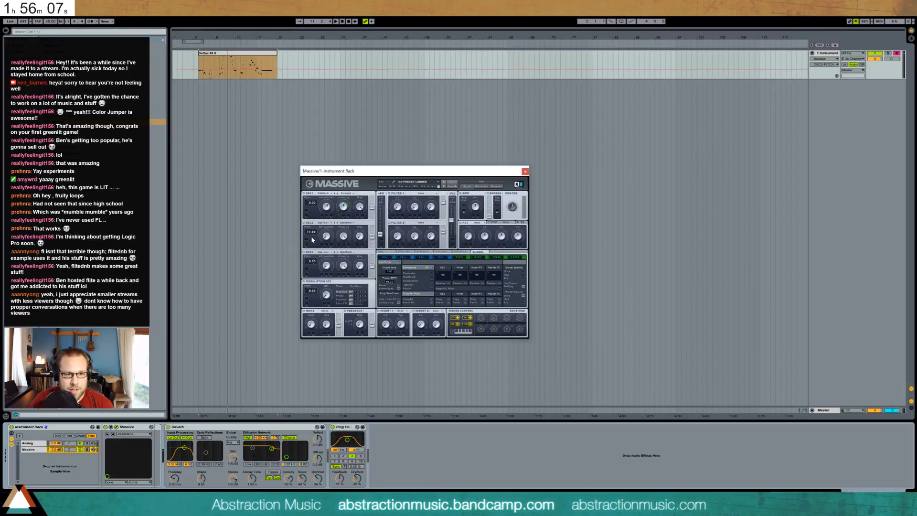
{"action": "left_click", "coordinate": [333, 224]}
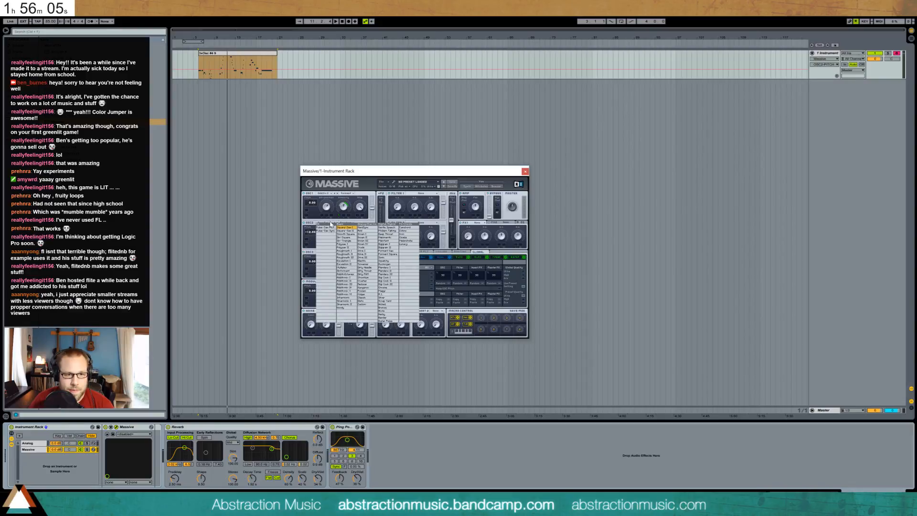
{"action": "left_click", "coordinate": [353, 237]}
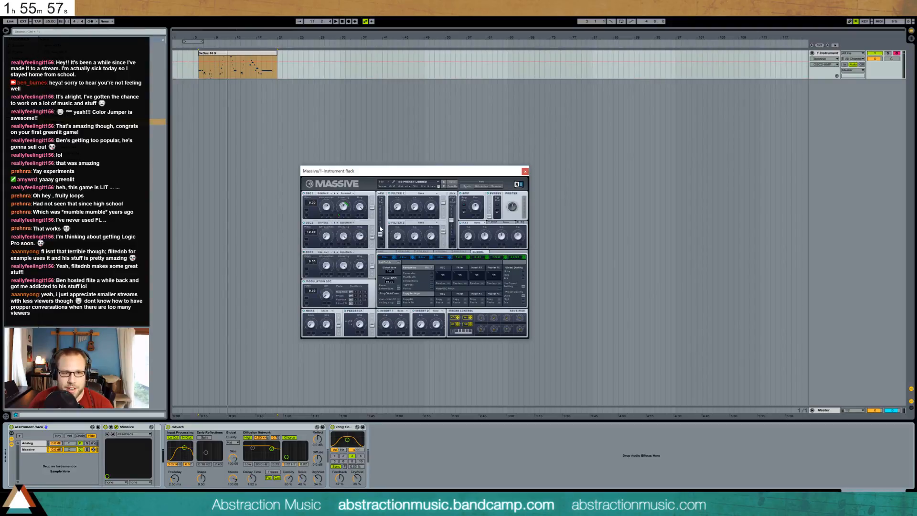
Route Massive's oscillators fully to filter 1, raise the serial/parallel balance, and give filter 1 a lowpass type with adjusted resonance.
{"action": "left_click_drag", "start_coordinate": [372, 209], "coordinate": [372, 196]}
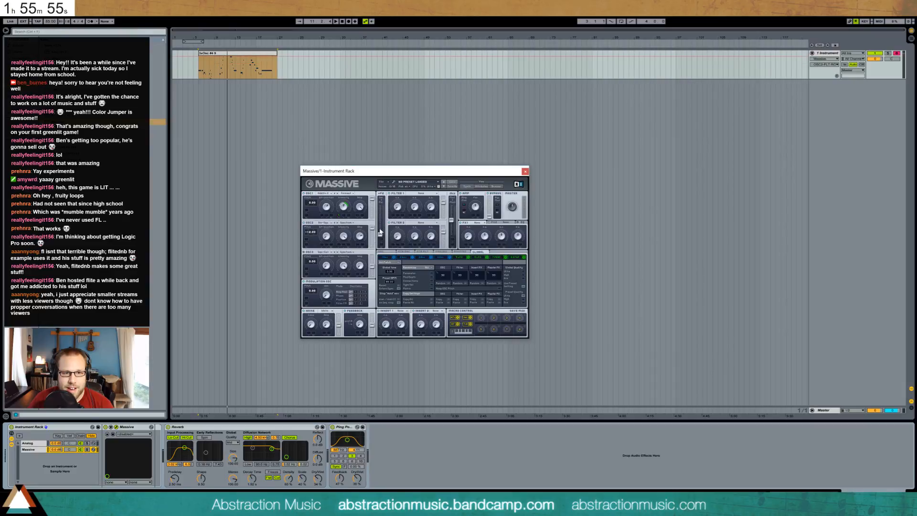
{"action": "left_click_drag", "start_coordinate": [381, 232], "coordinate": [381, 206]}
{"action": "left_click", "coordinate": [421, 193]}
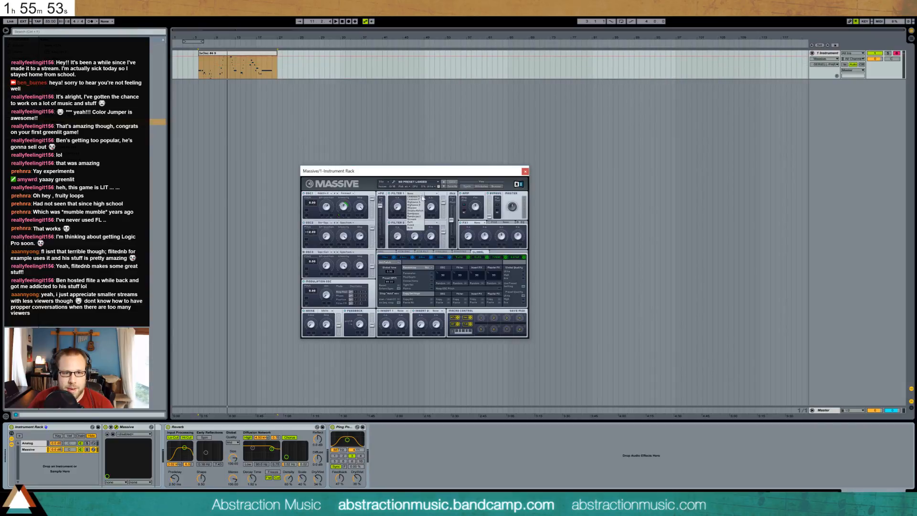
{"action": "left_click", "coordinate": [416, 203]}
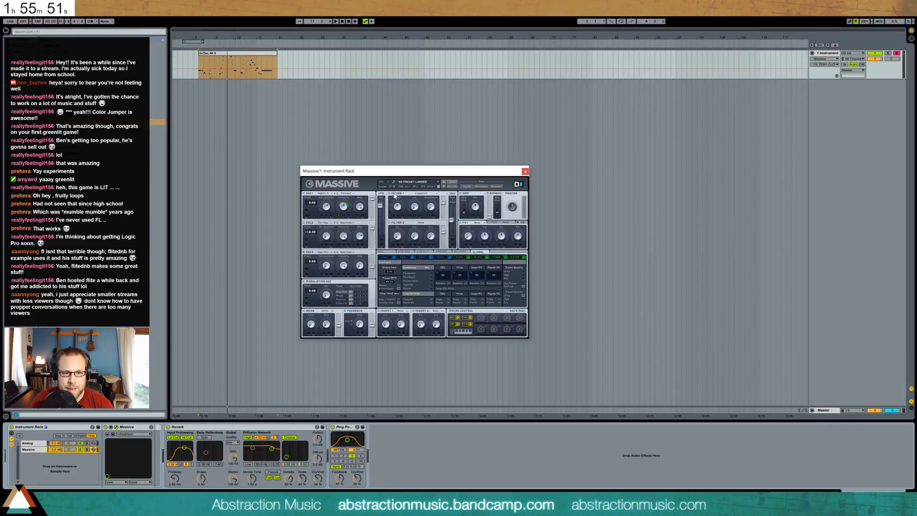
{"action": "left_click_drag", "start_coordinate": [426, 206], "coordinate": [427, 205]}
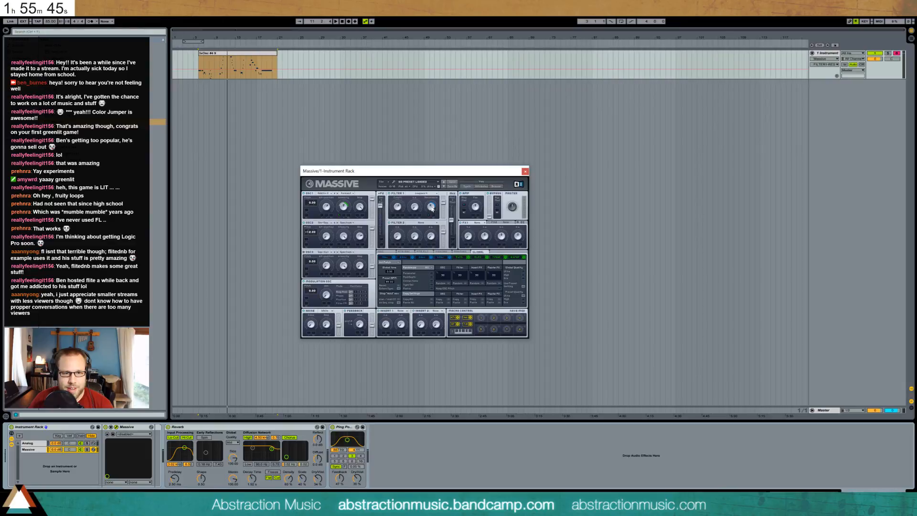
Show Massive's envelope 4, shorten its attack and pull its sustain point earlier.
{"action": "left_click", "coordinate": [440, 258]}
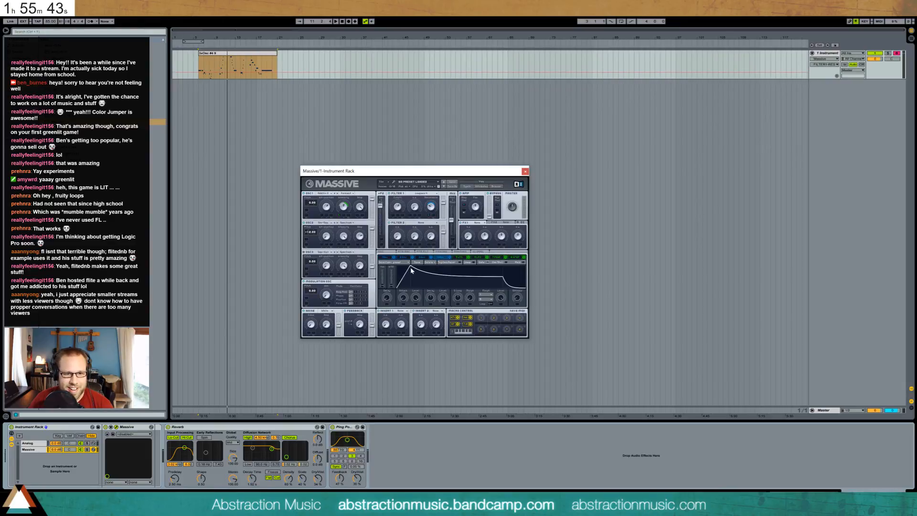
{"action": "left_click_drag", "start_coordinate": [411, 267], "coordinate": [400, 270]}
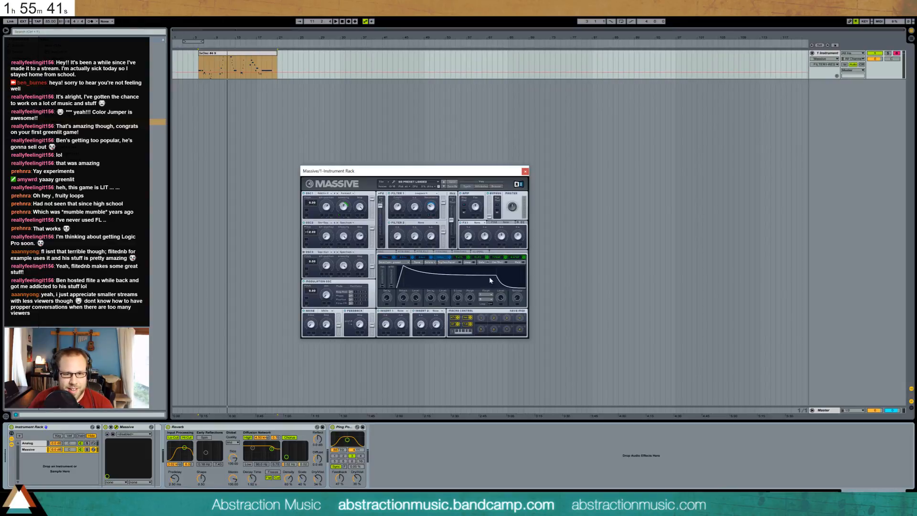
{"action": "left_click_drag", "start_coordinate": [490, 277], "coordinate": [478, 276]}
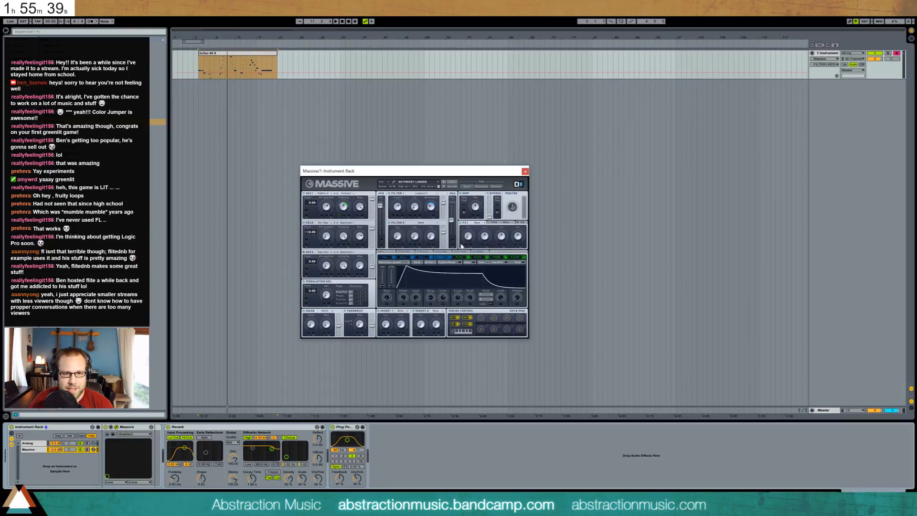
Play the melody clip while adjusting oscillator 1's intensity and lengthening the release of Massive's envelope 4.
{"action": "left_click", "coordinate": [237, 60]}
{"action": "key", "text": "space"}
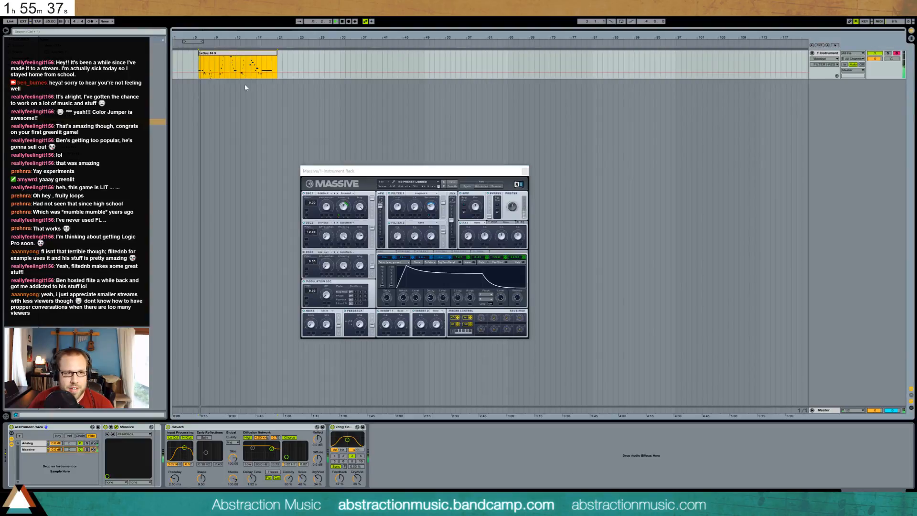
{"action": "left_click", "coordinate": [341, 221]}
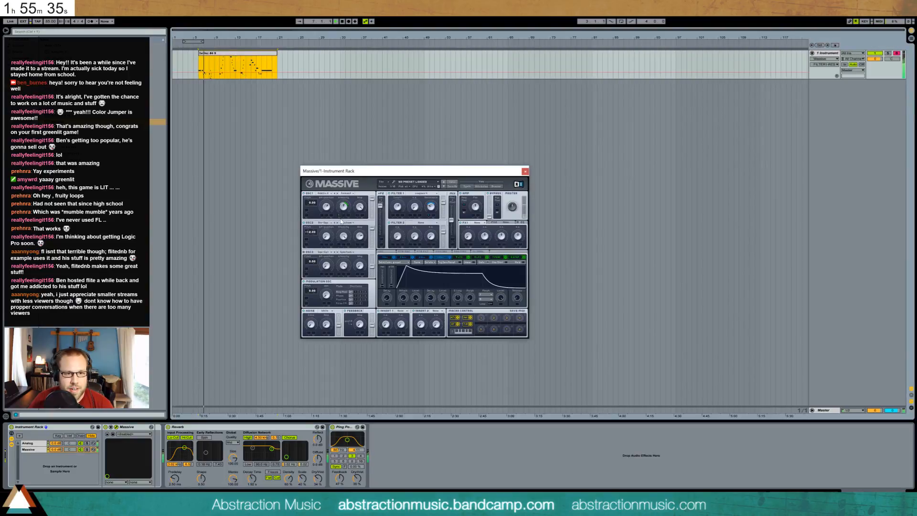
{"action": "left_click", "coordinate": [343, 208]}
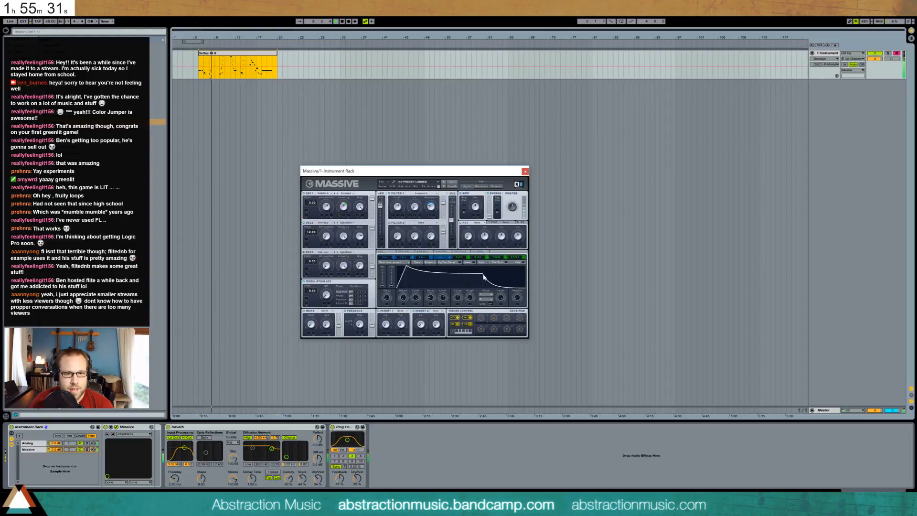
{"action": "left_click_drag", "start_coordinate": [520, 297], "coordinate": [518, 287]}
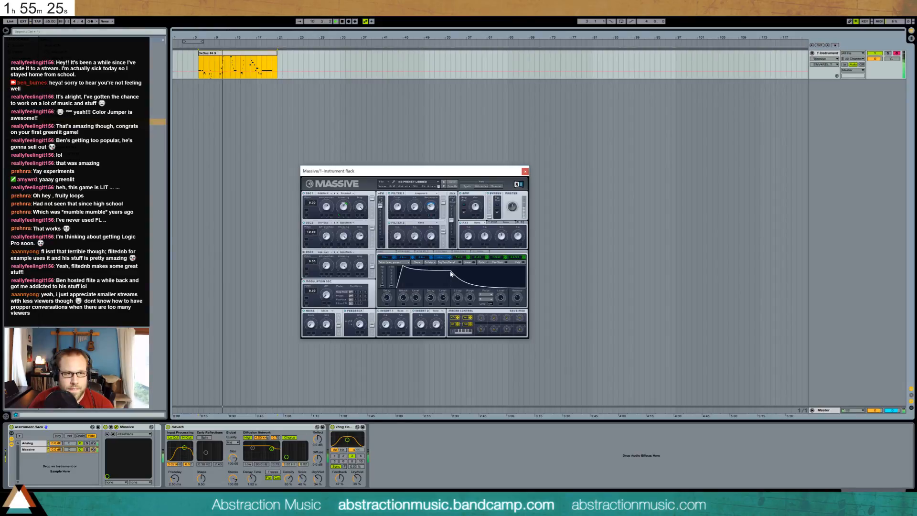
Fine-tune Massive's oscillator 2 amp, filter 1 cutoff, oscillator 1 intensity and output pan during playback.
{"action": "left_click", "coordinate": [359, 236]}
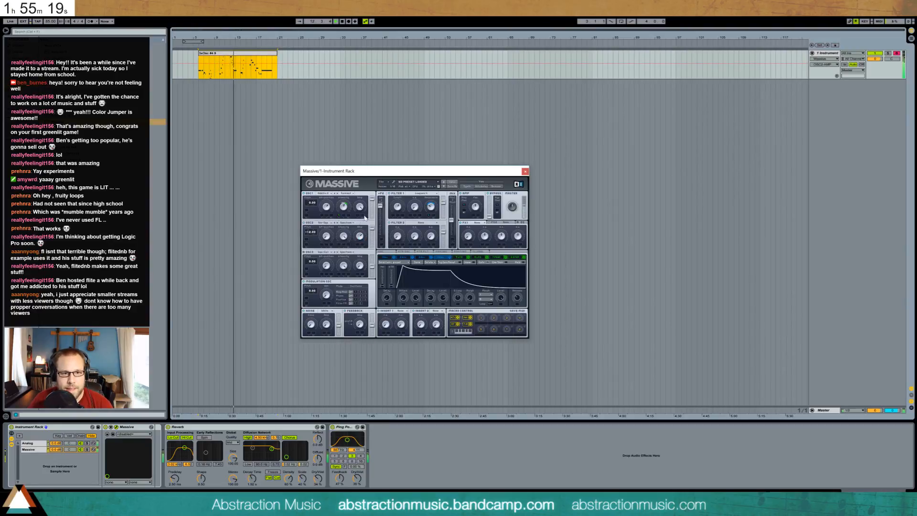
{"action": "left_click", "coordinate": [400, 208]}
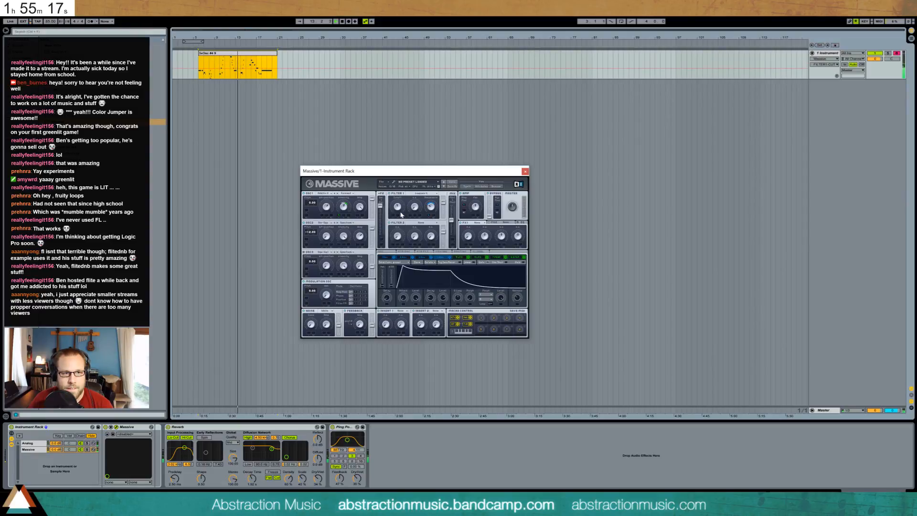
{"action": "left_click_drag", "start_coordinate": [343, 207], "coordinate": [349, 218]}
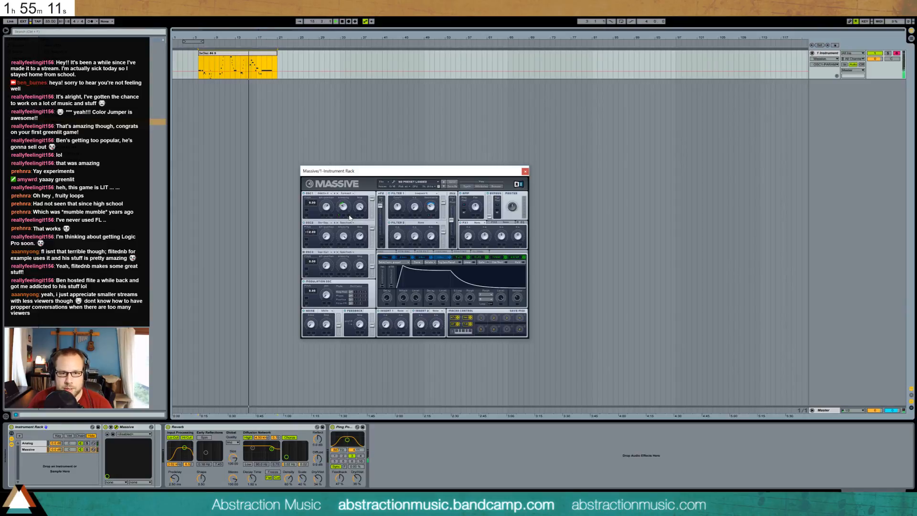
{"action": "left_click", "coordinate": [474, 208]}
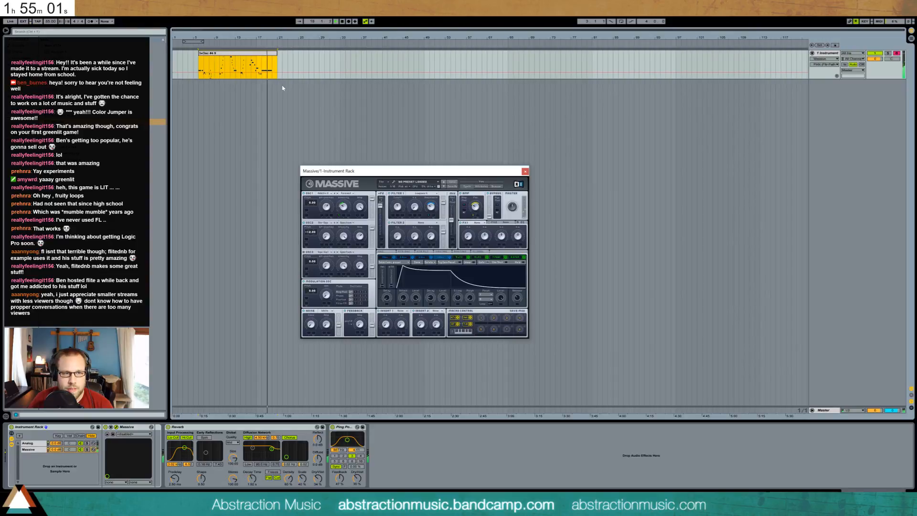
Close Massive's window, stop playback and add a new MIDI track below the melody track.
{"action": "left_click", "coordinate": [525, 171]}
{"action": "key", "text": "space"}
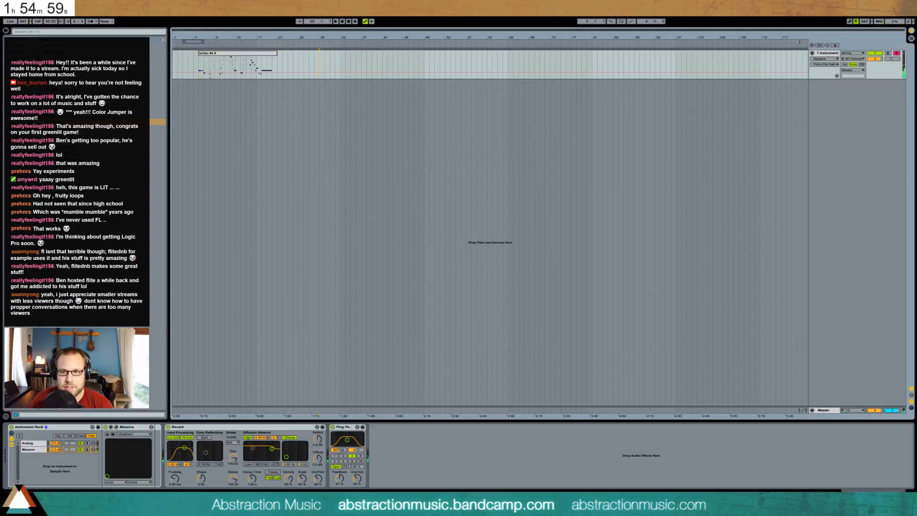
{"action": "key", "text": "ctrl+shift+t"}
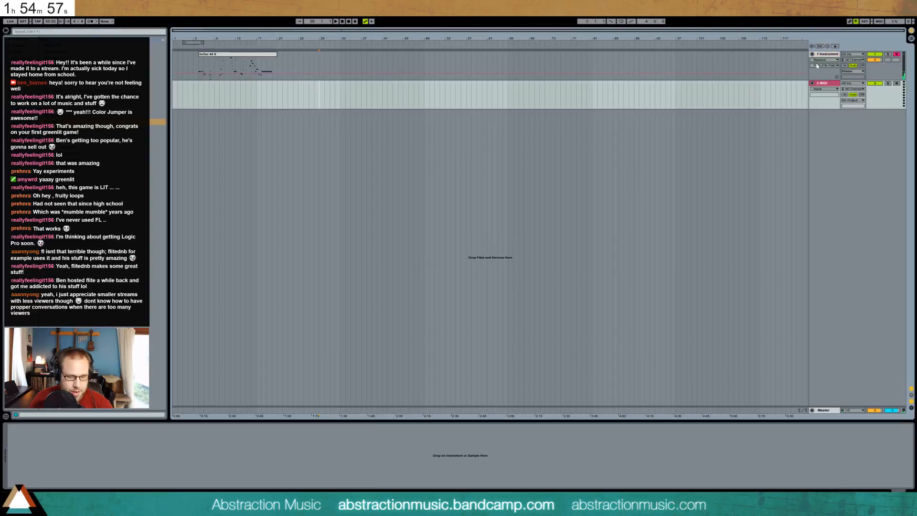
Open the melody clip's notes and play the clip to listen through the melody.
{"action": "key", "text": "ctrl+s"}
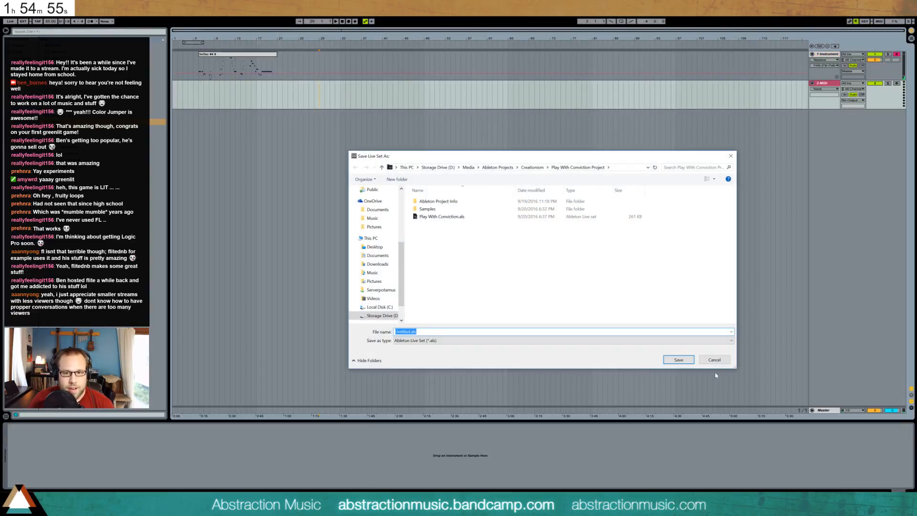
{"action": "left_click", "coordinate": [717, 361]}
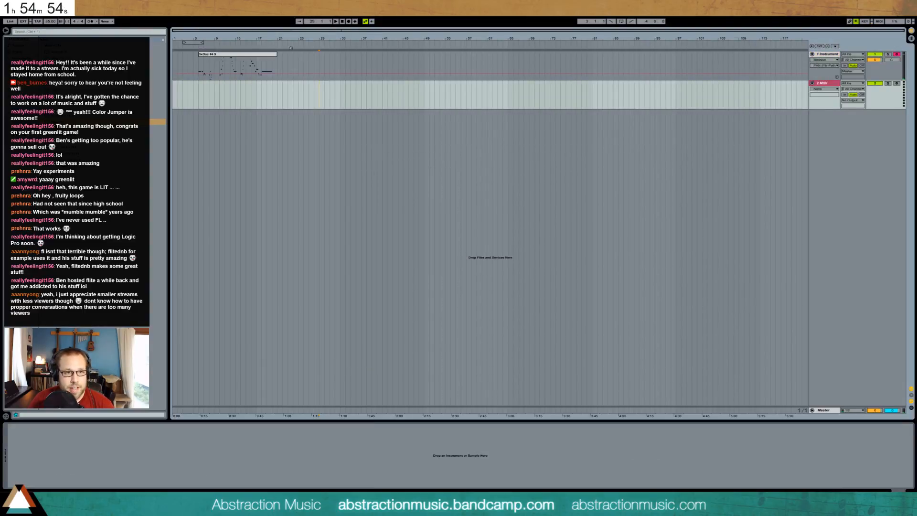
{"action": "double_click", "coordinate": [262, 55]}
{"action": "left_click", "coordinate": [262, 135]}
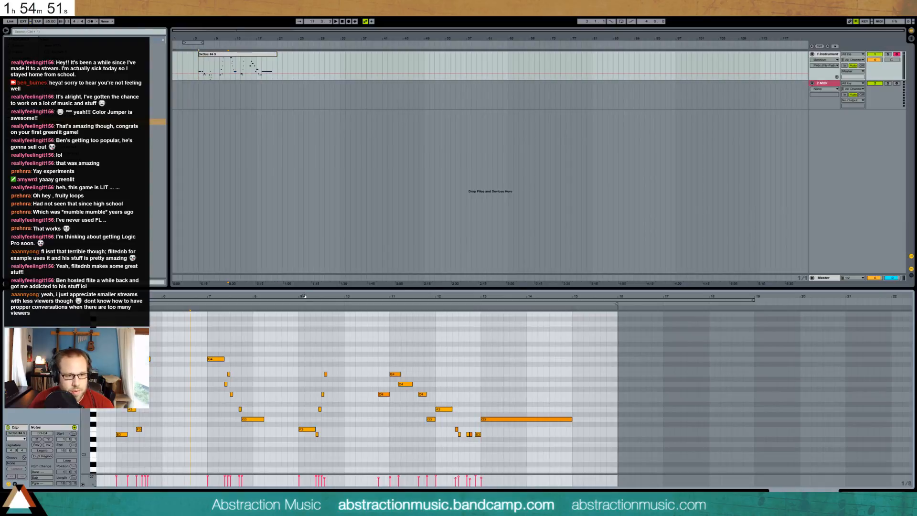
{"action": "key", "text": "space"}
{"action": "key", "text": "space"}
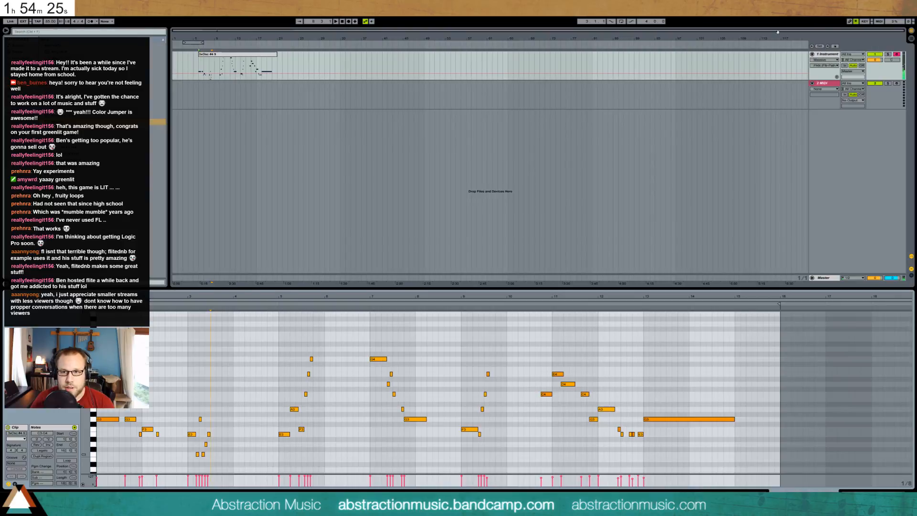
Arm the second MIDI track and load Kontakt 5 on it with the Scarbee Mark I from Vintage Keys.
{"action": "left_click", "coordinate": [898, 84]}
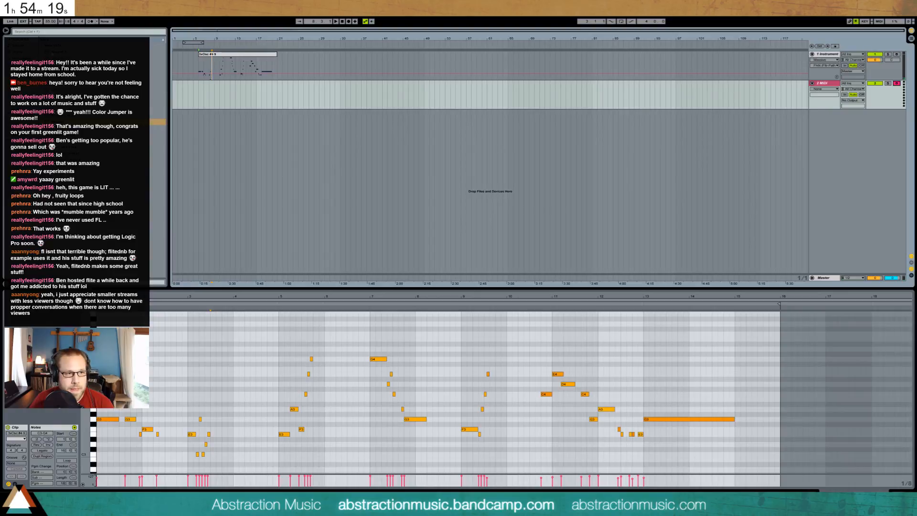
{"action": "left_click_drag", "start_coordinate": [286, 83], "coordinate": [249, 98]}
{"action": "left_click_drag", "start_coordinate": [387, 175], "coordinate": [378, 140]}
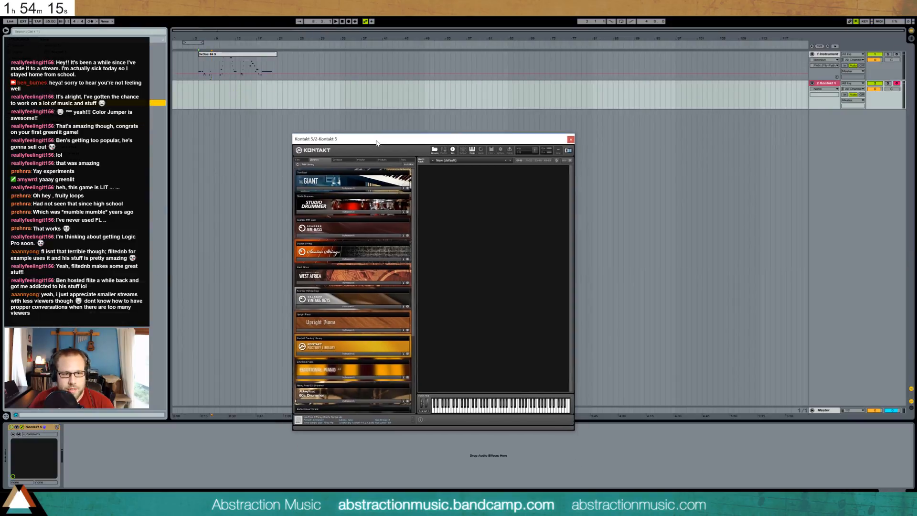
{"action": "left_click", "coordinate": [354, 308]}
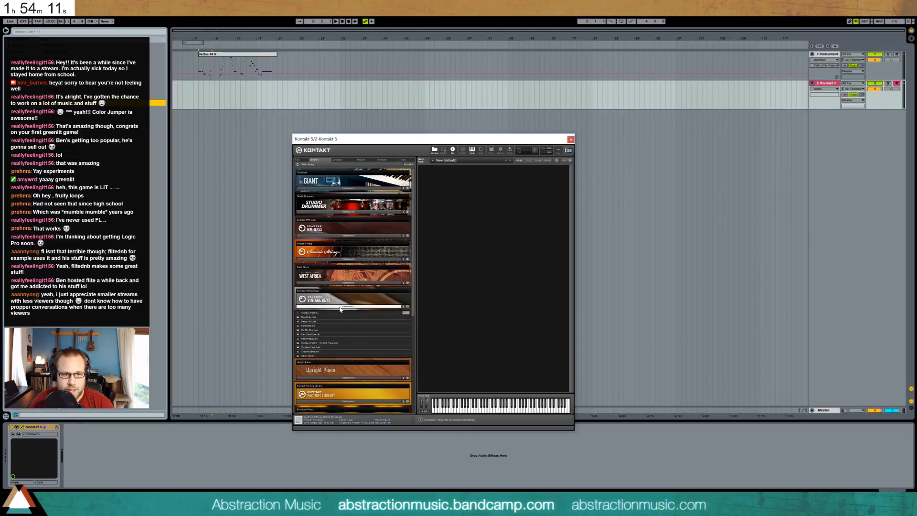
{"action": "double_click", "coordinate": [340, 348]}
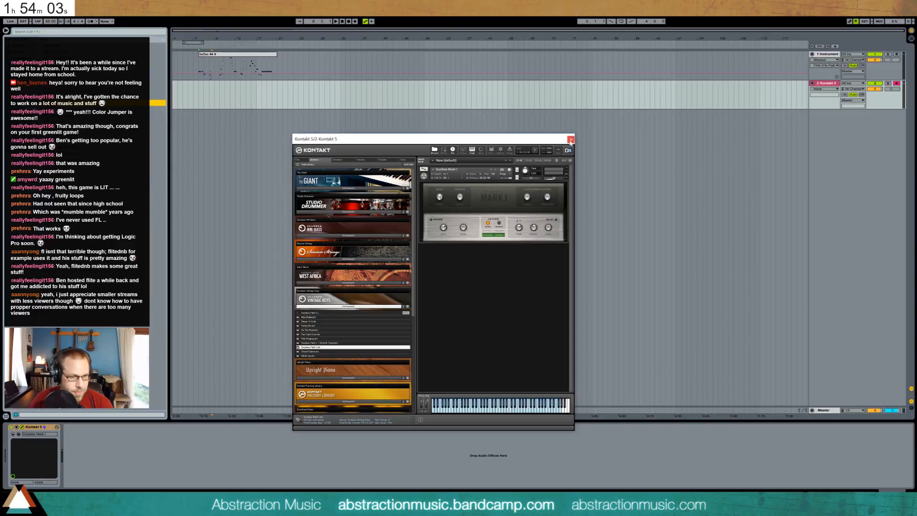
{"action": "left_click", "coordinate": [571, 140]}
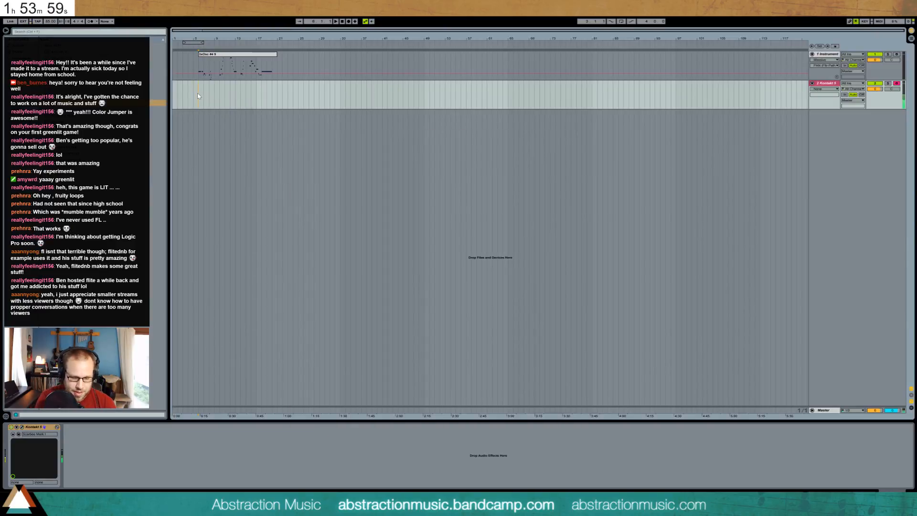
Add ValhallaShimmer after Kontakt 5 on the second track and raise its mix to about 0.8.
{"action": "key", "text": "space"}
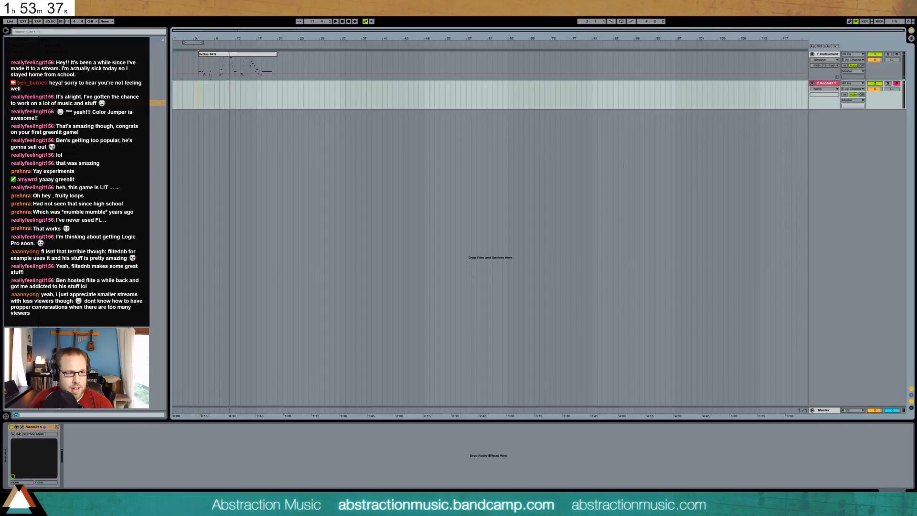
{"action": "left_click", "coordinate": [21, 135]}
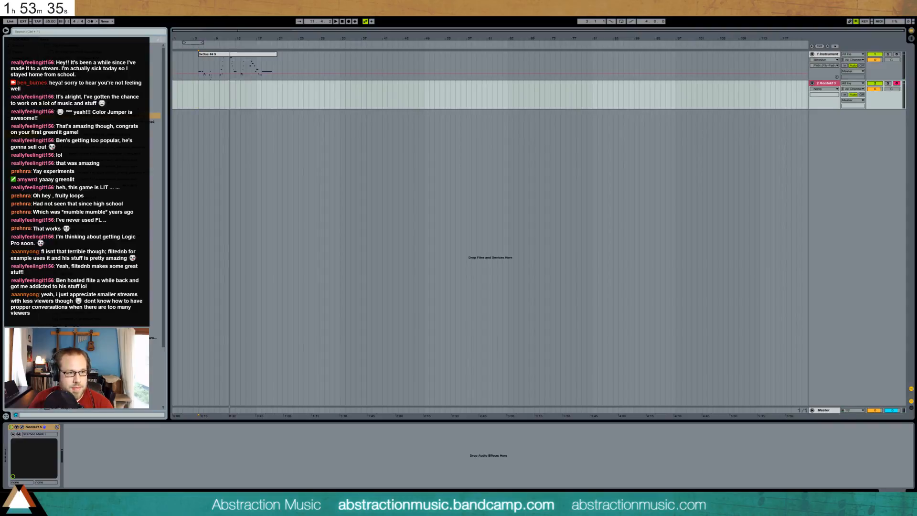
{"action": "left_click", "coordinate": [21, 83]}
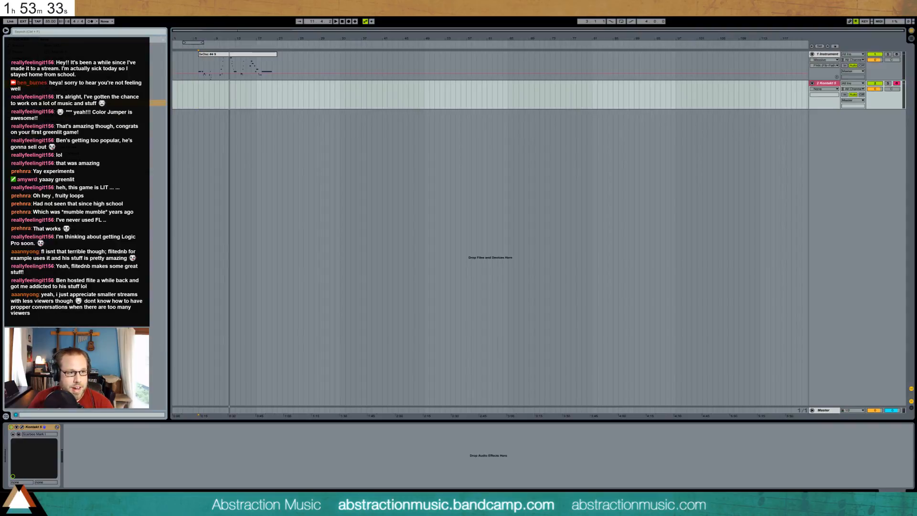
{"action": "left_click", "coordinate": [43, 46]}
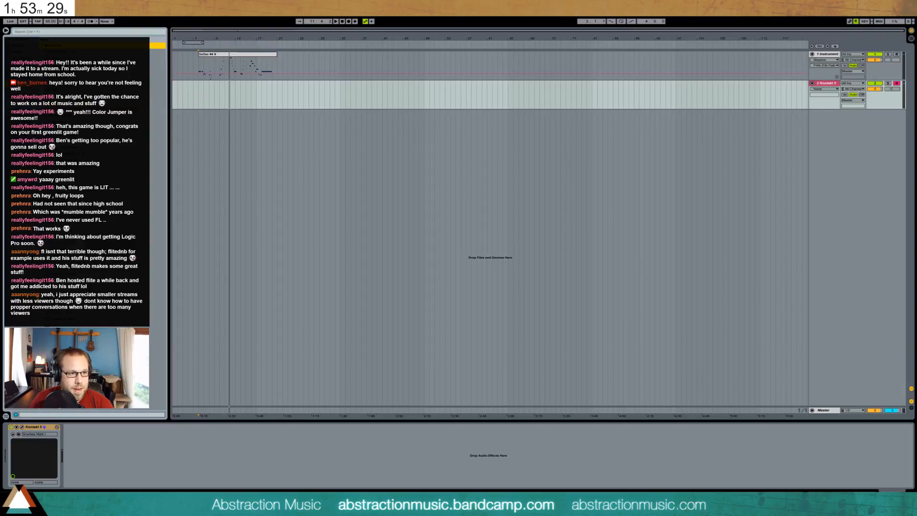
{"action": "left_click", "coordinate": [43, 110]}
{"action": "left_click_drag", "start_coordinate": [72, 122], "coordinate": [140, 457]}
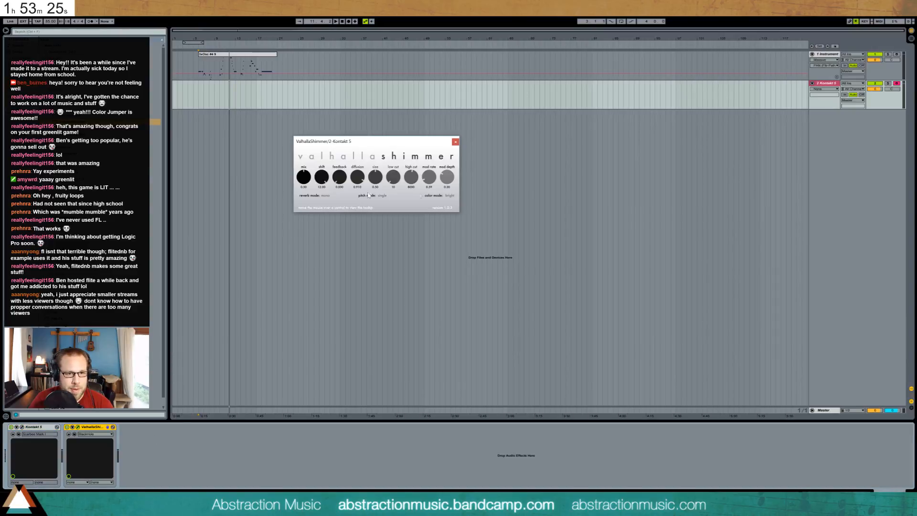
{"action": "left_click_drag", "start_coordinate": [304, 177], "coordinate": [309, 161]}
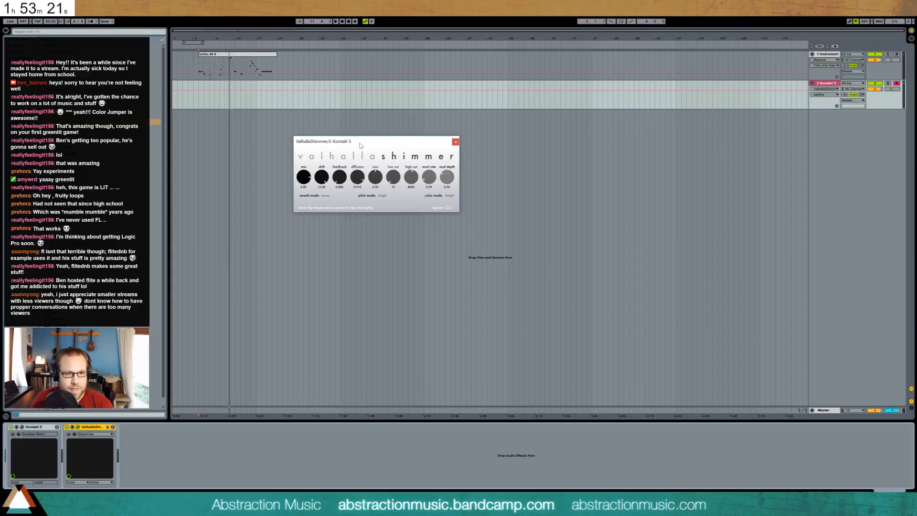
{"action": "left_click", "coordinate": [198, 101]}
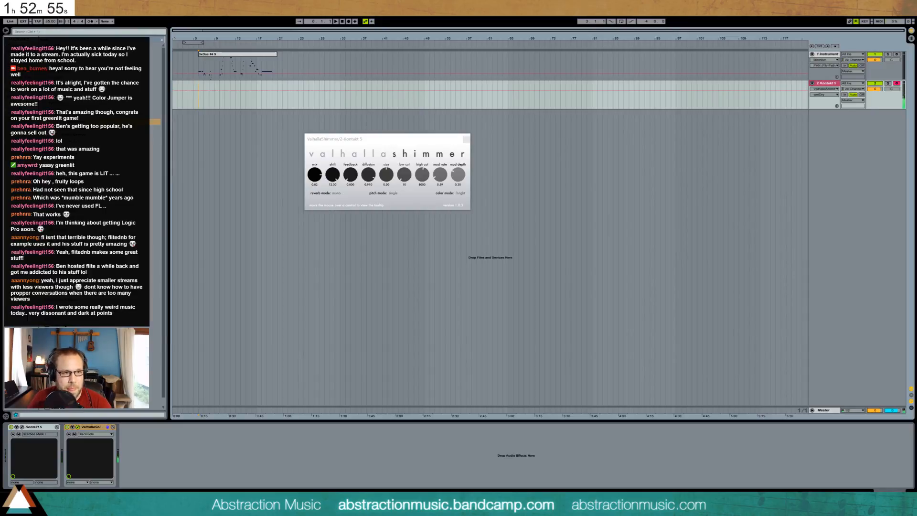
Reopen the Scarbee Mark I in Kontakt and enable its distortion effect.
{"action": "left_click", "coordinate": [33, 428]}
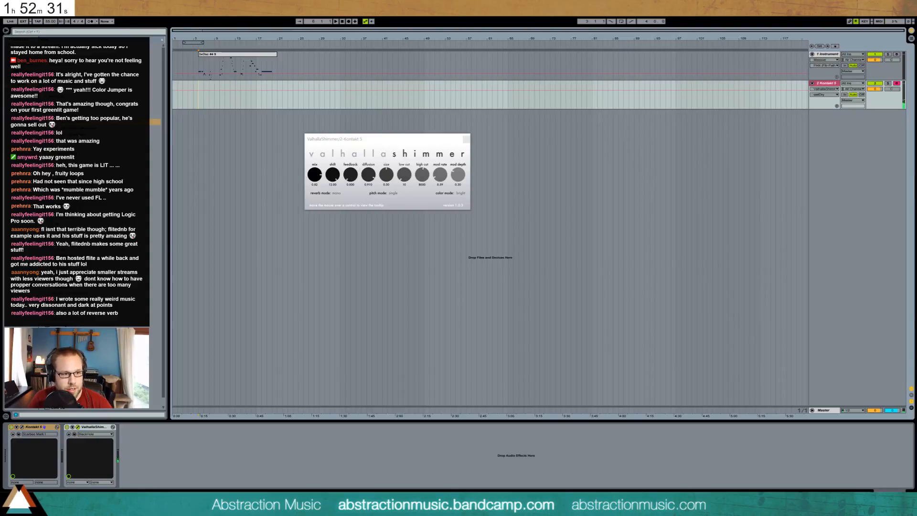
{"action": "left_click", "coordinate": [23, 428]}
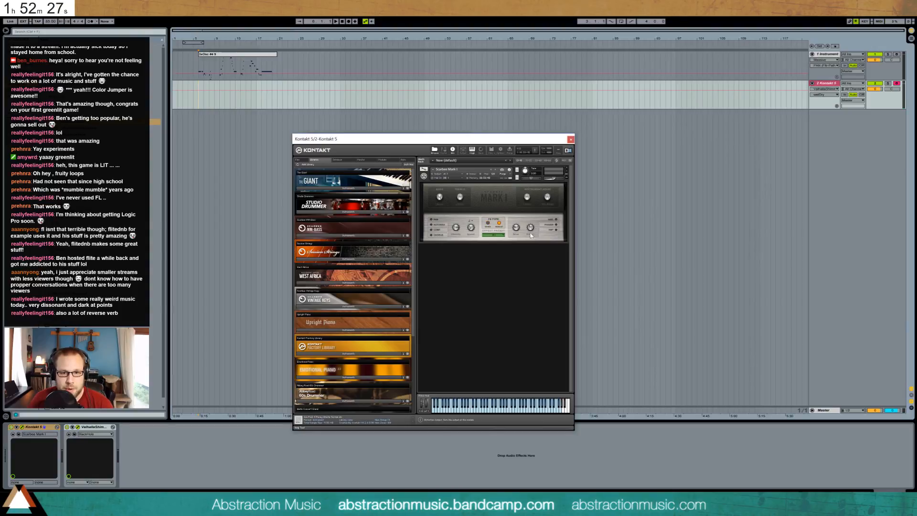
{"action": "left_click", "coordinate": [529, 231]}
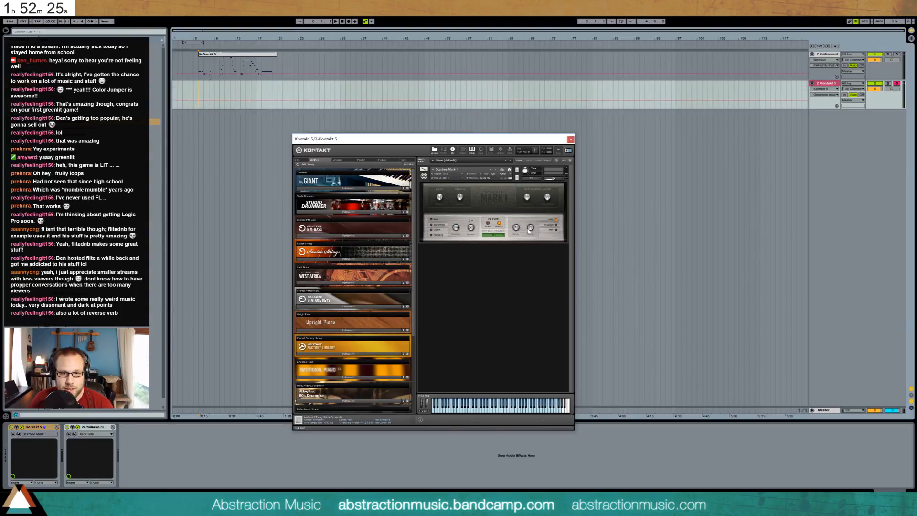
Enable the Scarbee Mark I's autopan and compressor effects and adjust their settings.
{"action": "left_click", "coordinate": [432, 225]}
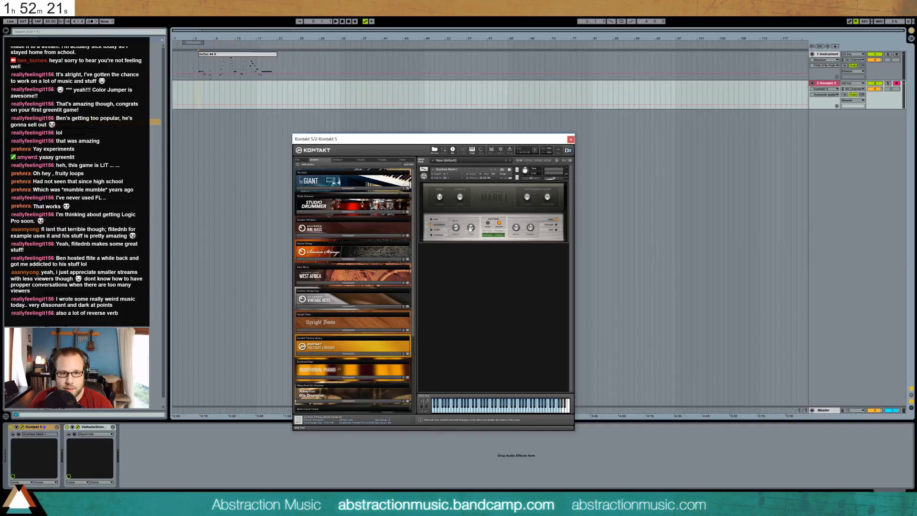
{"action": "left_click", "coordinate": [432, 231]}
{"action": "left_click", "coordinate": [456, 229]}
{"action": "left_click", "coordinate": [446, 231]}
{"action": "left_click", "coordinate": [471, 228]}
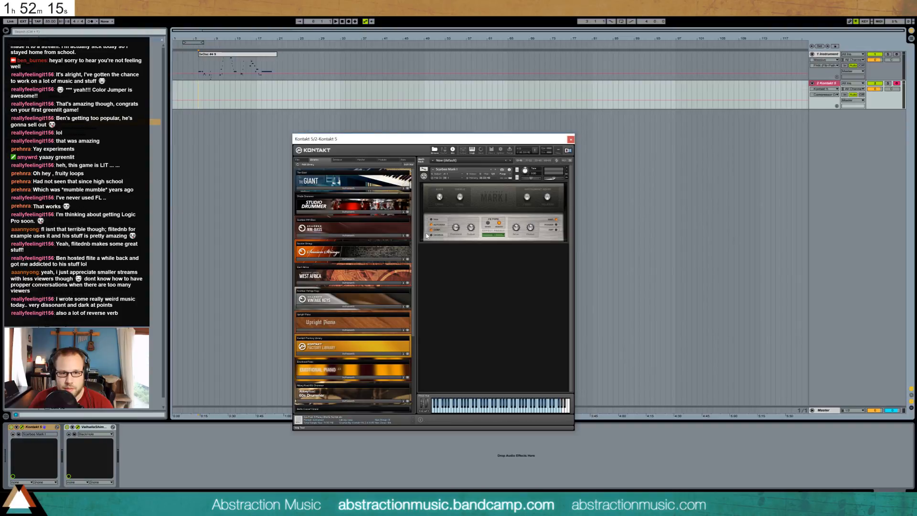
Enable the Scarbee Mark I's chorus, adjust its distortion drive and close the Kontakt window.
{"action": "left_click", "coordinate": [442, 236]}
{"action": "left_click", "coordinate": [433, 236]}
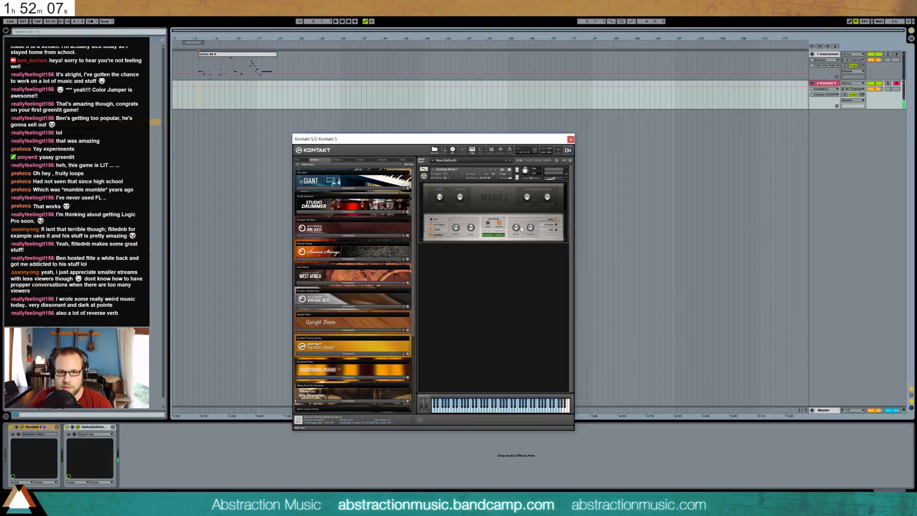
{"action": "left_click_drag", "start_coordinate": [521, 230], "coordinate": [523, 237]}
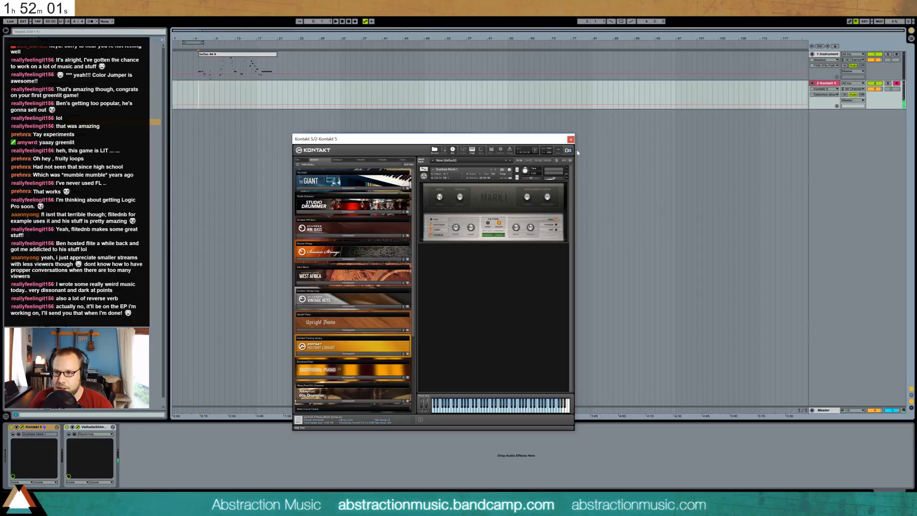
{"action": "left_click", "coordinate": [571, 139]}
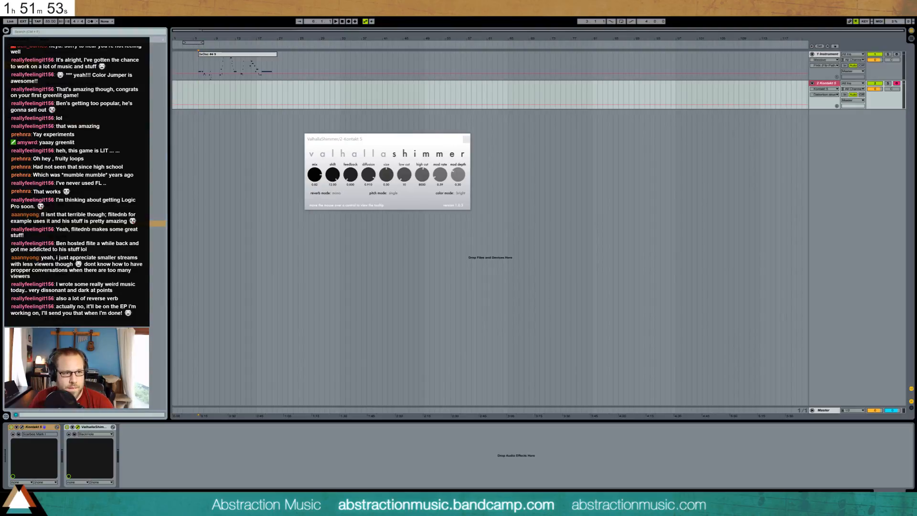
Add a Compressor after ValhallaShimmer and record electric piano chords on the Kontakt track alongside the melody.
{"action": "left_click_drag", "start_coordinate": [158, 89], "coordinate": [151, 459]}
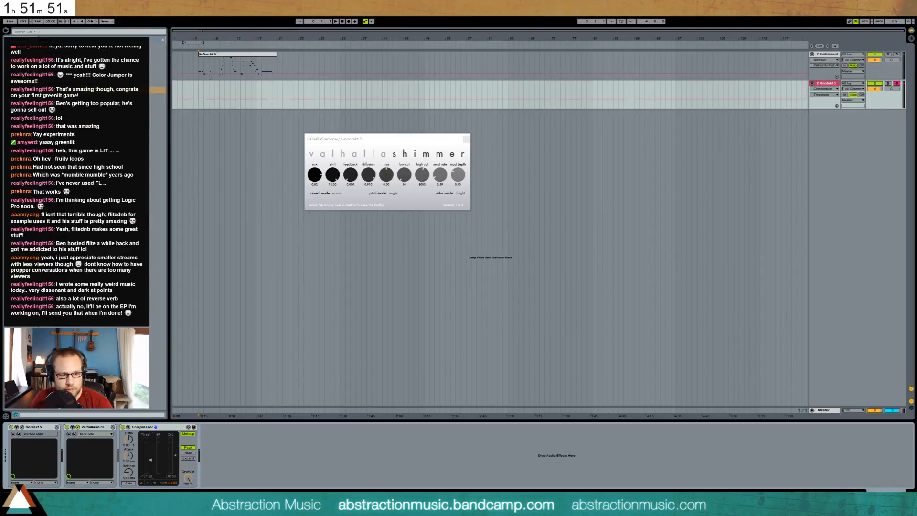
{"action": "left_click", "coordinate": [201, 89]}
{"action": "left_click", "coordinate": [348, 22]}
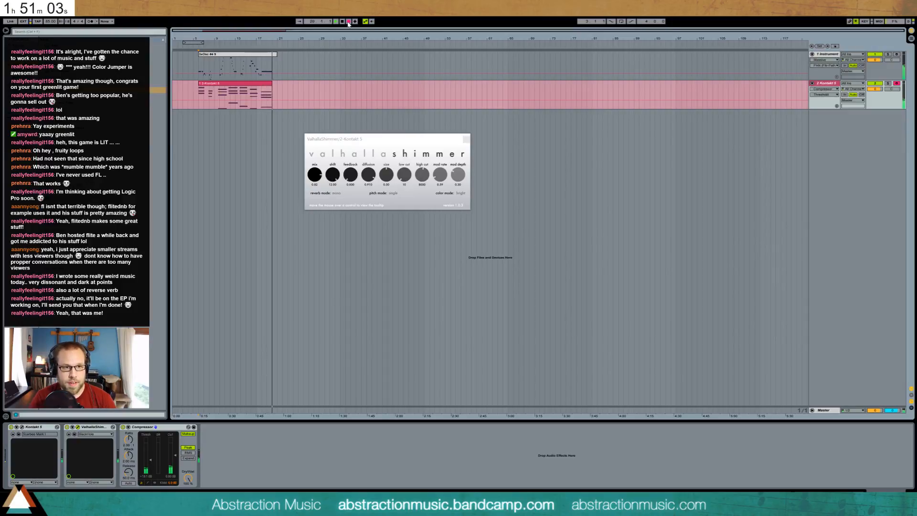
{"action": "left_click", "coordinate": [349, 22]}
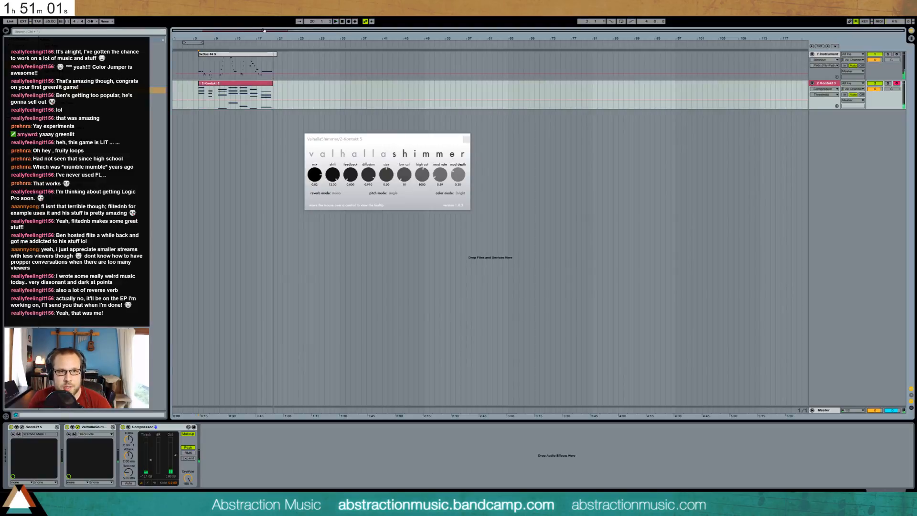
Trim the ends of the melody clip and the recorded Kontakt clip to bar 20.
{"action": "left_click_drag", "start_coordinate": [270, 32], "coordinate": [480, 77]}
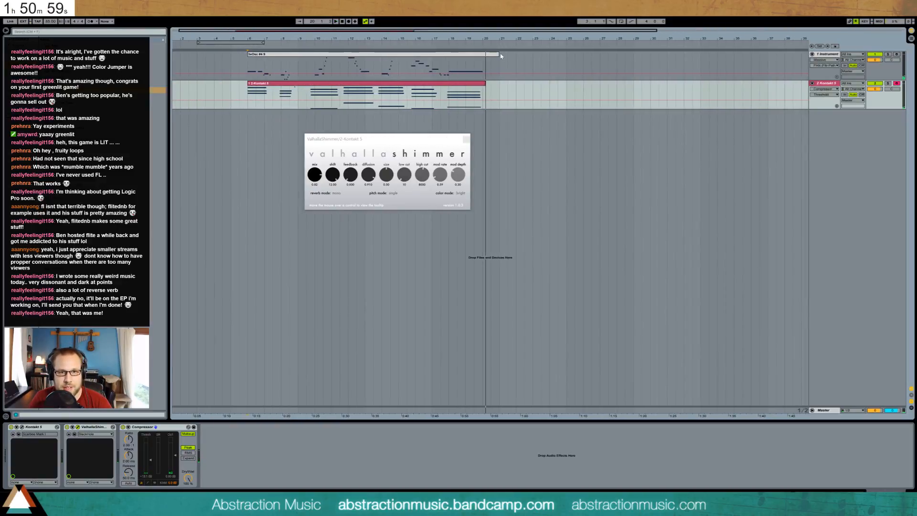
{"action": "left_click", "coordinate": [481, 77]}
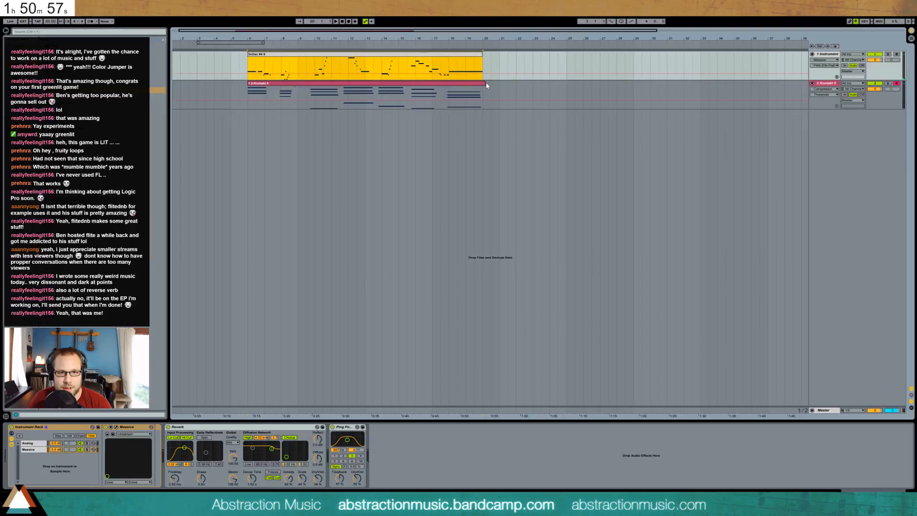
{"action": "left_click", "coordinate": [487, 85]}
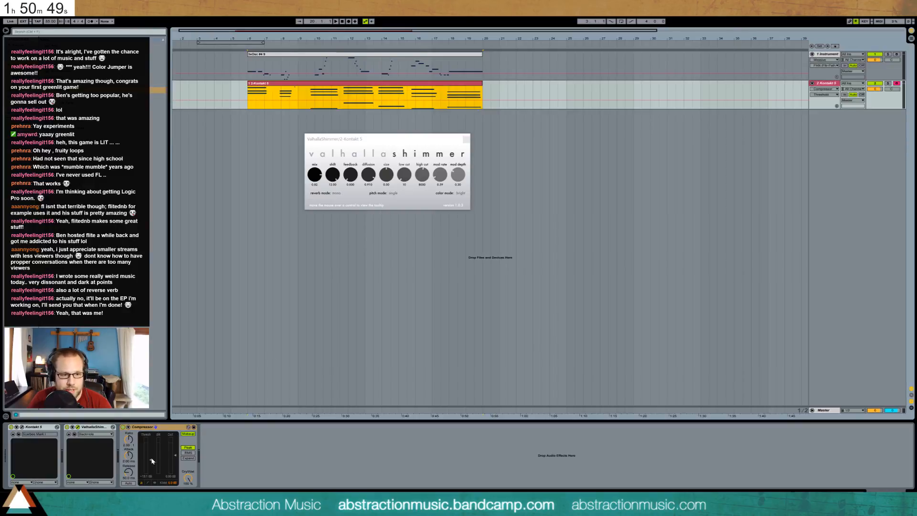
Lower the Compressor's threshold slightly, reopen Kontakt and bypass ValhallaShimmer on the chord track.
{"action": "left_click_drag", "start_coordinate": [151, 459], "coordinate": [150, 462]}
{"action": "left_click", "coordinate": [21, 428]}
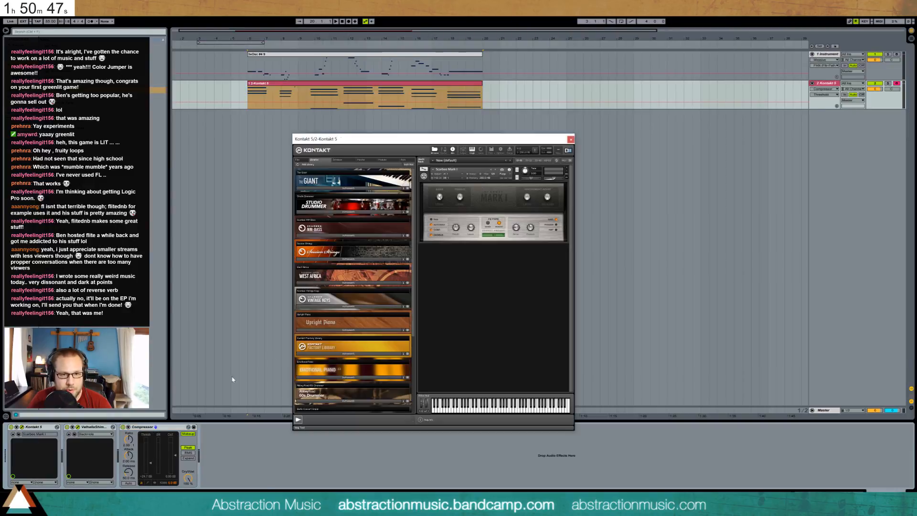
{"action": "left_click", "coordinate": [67, 427]}
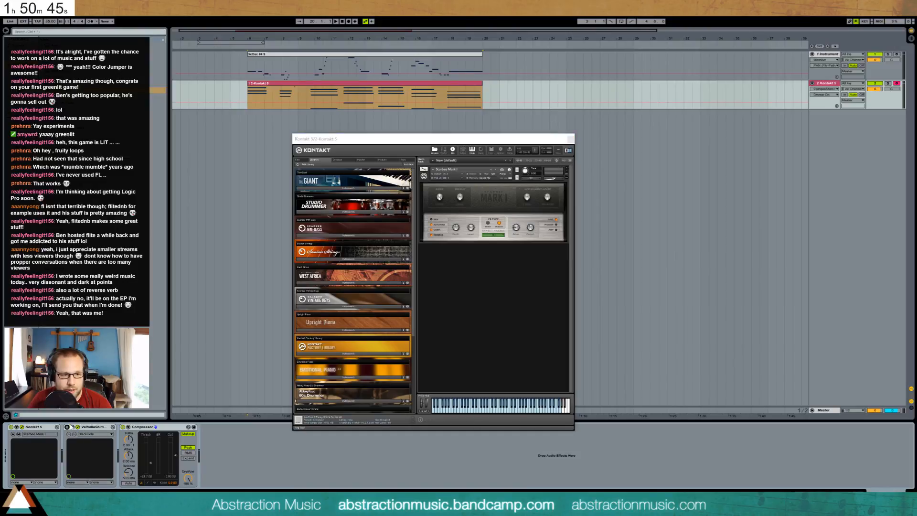
Play the chords with the melody while toggling the Scarbee Mark I's built-in effects, including its compressor.
{"action": "key", "text": "space"}
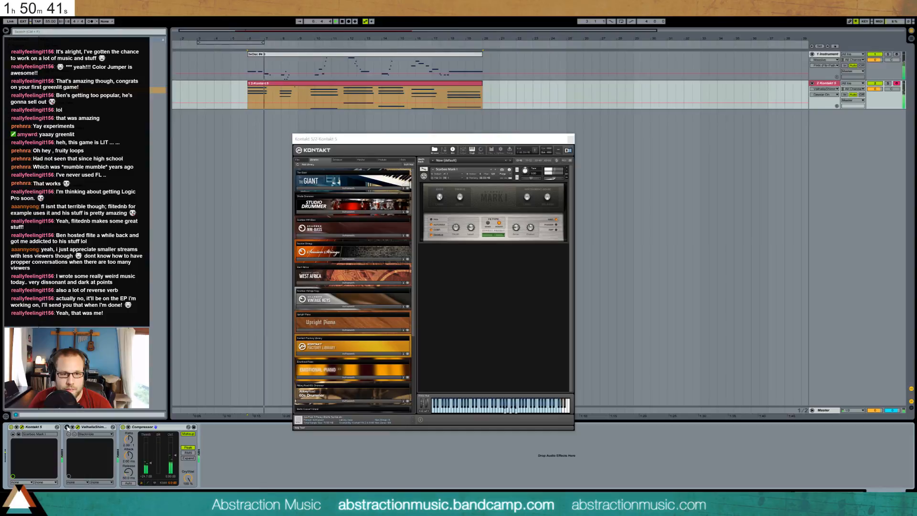
{"action": "left_click", "coordinate": [432, 225]}
{"action": "key", "text": "space"}
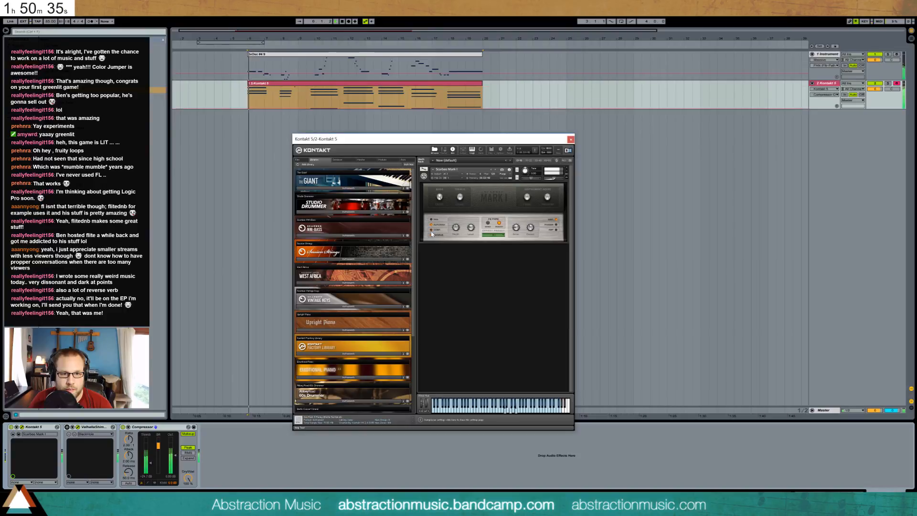
{"action": "left_click", "coordinate": [438, 231]}
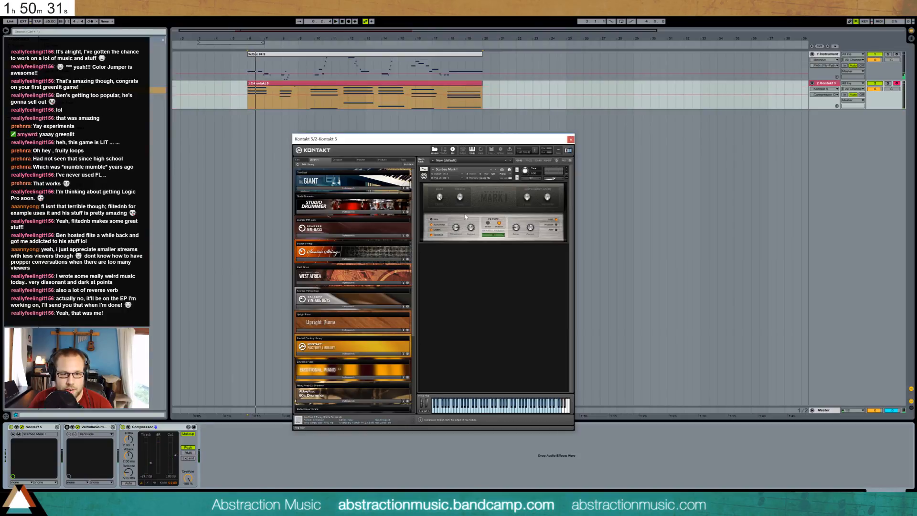
Play the chords, re-enable ValhallaShimmer on the Kontakt track and raise its mix to 1.00.
{"action": "key", "text": "space"}
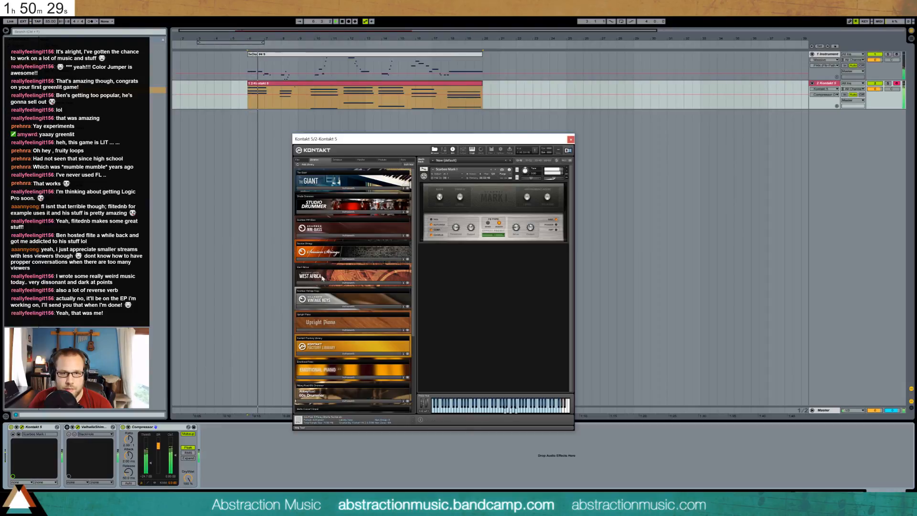
{"action": "left_click", "coordinate": [67, 427]}
{"action": "key", "text": "space"}
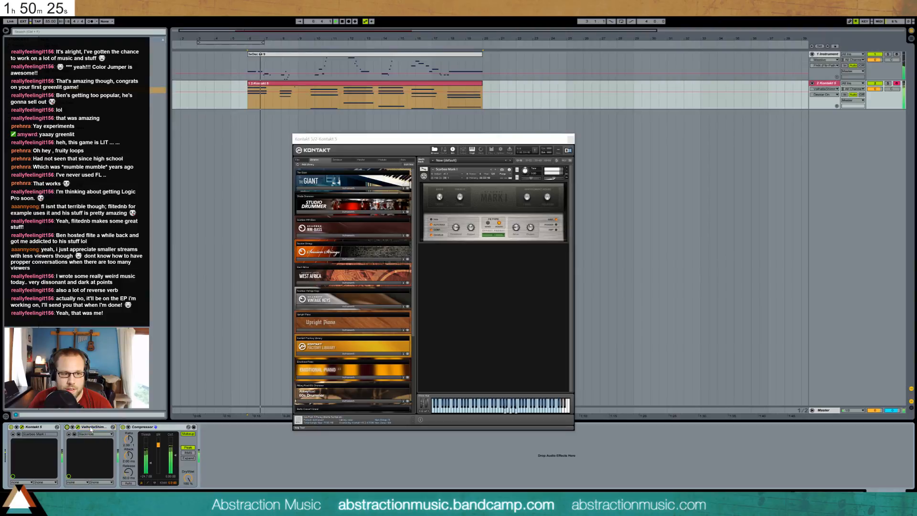
{"action": "left_click", "coordinate": [78, 427]}
{"action": "left_click_drag", "start_coordinate": [315, 175], "coordinate": [317, 149]}
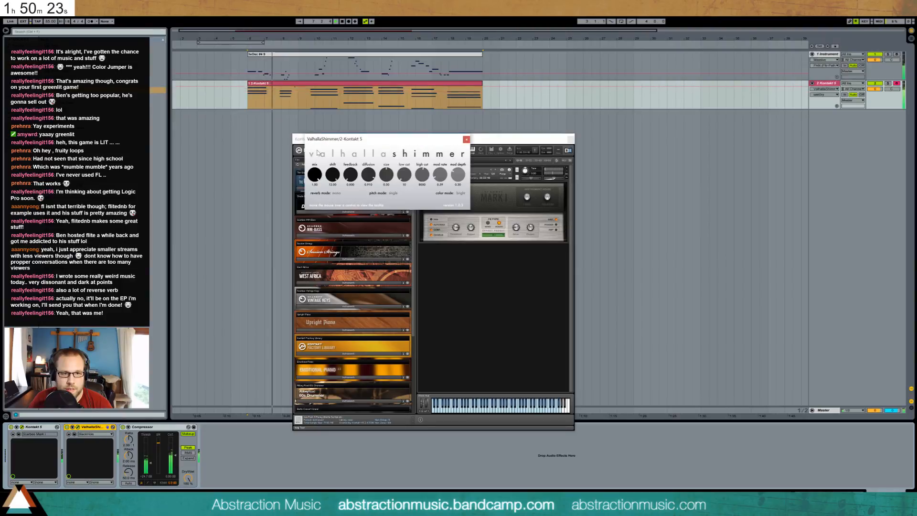
Raise the Compressor's threshold on the Kontakt track and close the ValhallaShimmer and Kontakt windows.
{"action": "left_click_drag", "start_coordinate": [150, 463], "coordinate": [151, 450]}
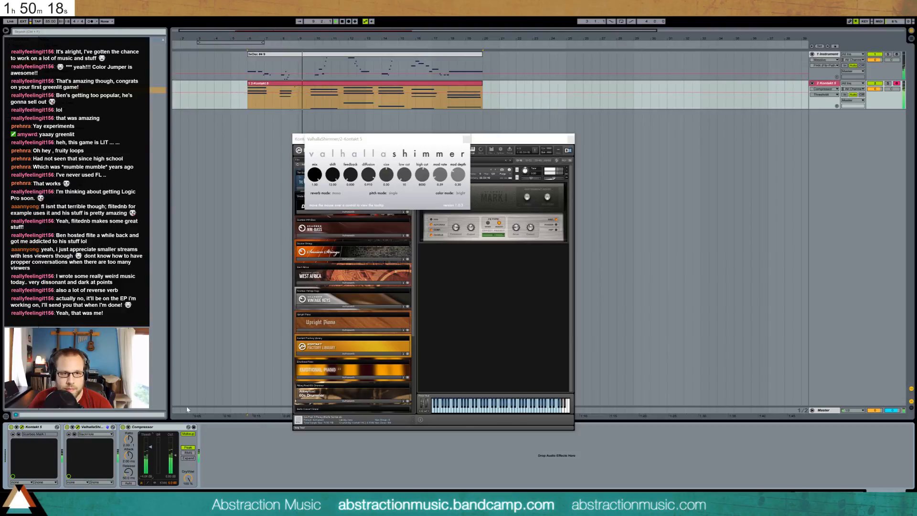
{"action": "left_click", "coordinate": [467, 139]}
{"action": "left_click", "coordinate": [572, 140]}
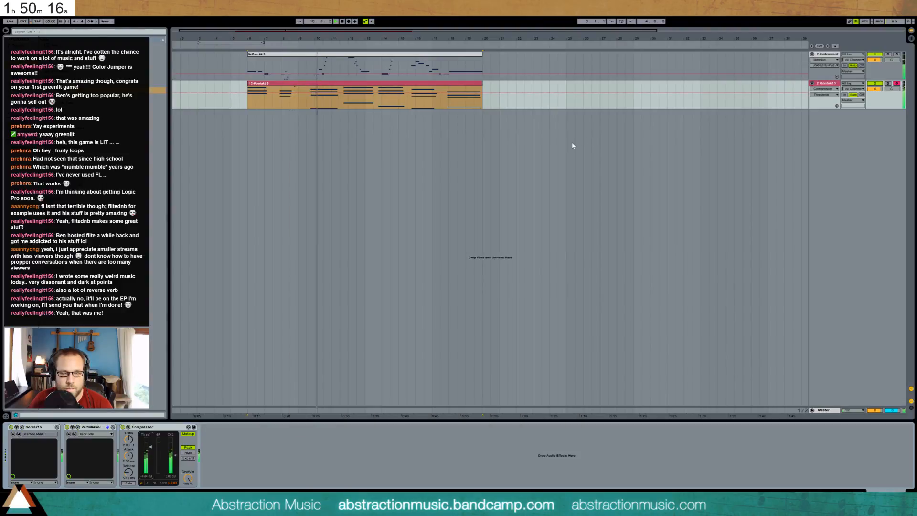
Examine the notes in the recorded Kontakt chord clip and the melody clip.
{"action": "double_click", "coordinate": [353, 84]}
{"action": "left_click", "coordinate": [332, 343]}
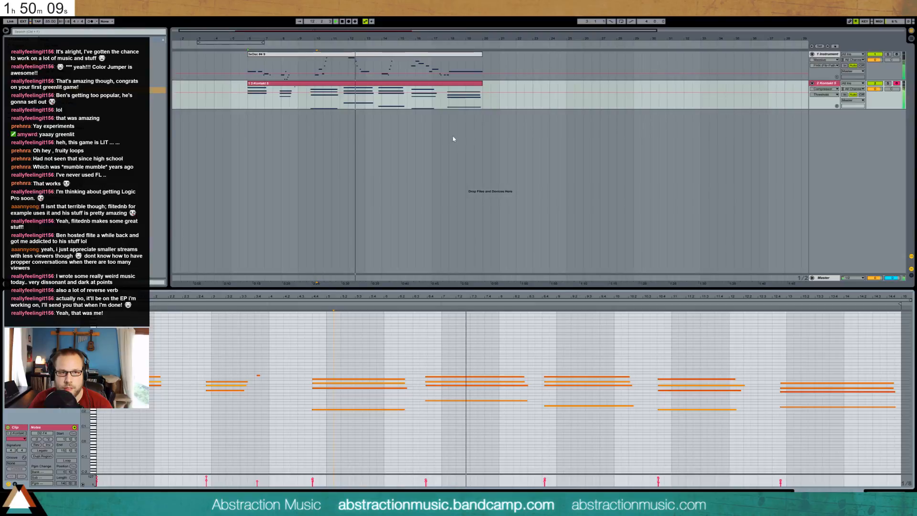
{"action": "left_click", "coordinate": [385, 55]}
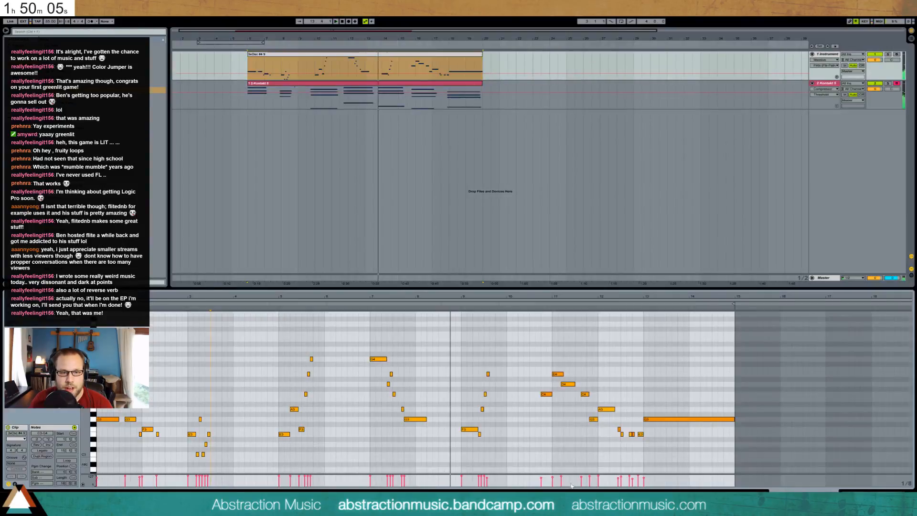
{"action": "key", "text": "shift+Tab"}
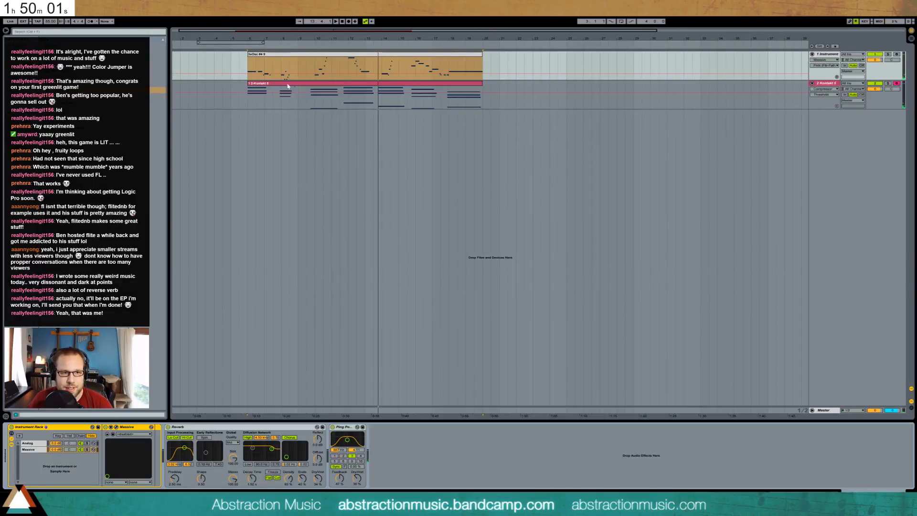
Show the Analog synth in the lead's Instrument Rack, arm the lead track and play the arrangement.
{"action": "left_click", "coordinate": [24, 443]}
{"action": "left_click", "coordinate": [220, 439]}
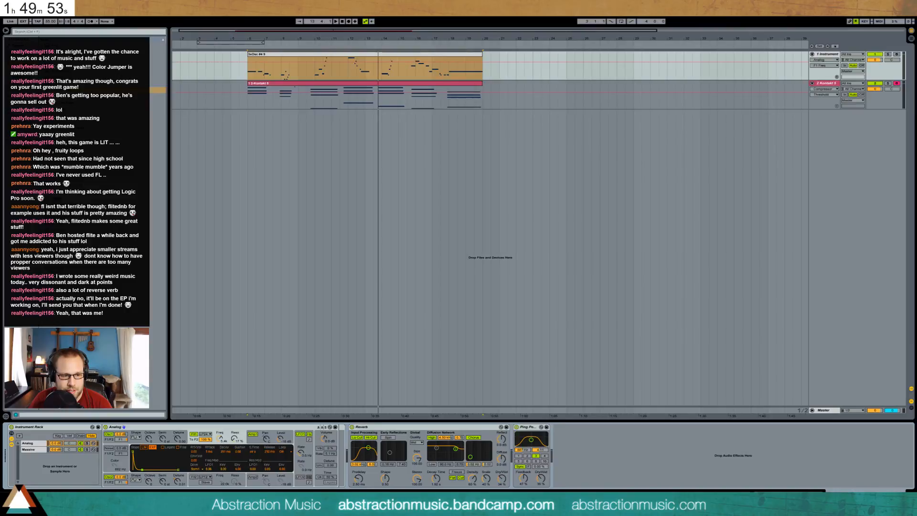
{"action": "left_click", "coordinate": [897, 54]}
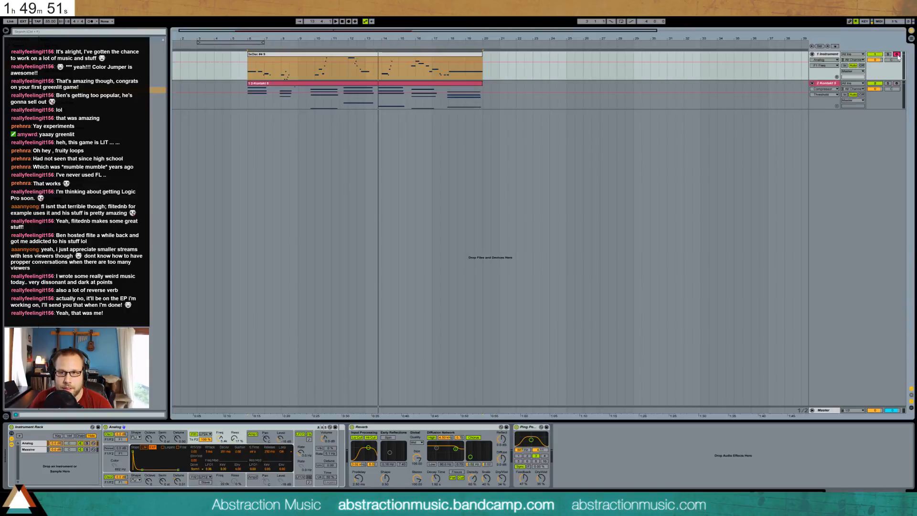
{"action": "key", "text": "space"}
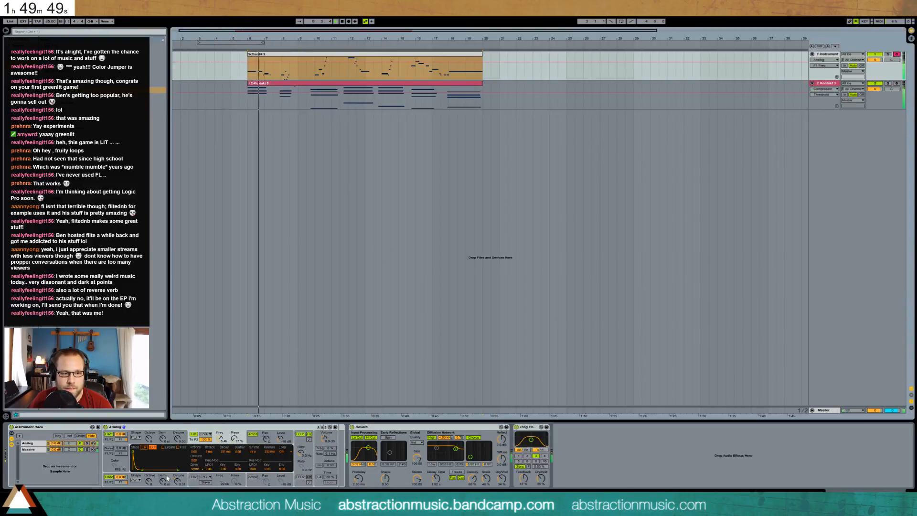
Go through Analog's amplifier and oscillator settings, turn on its unison and display its LFO settings.
{"action": "left_click", "coordinate": [252, 445]}
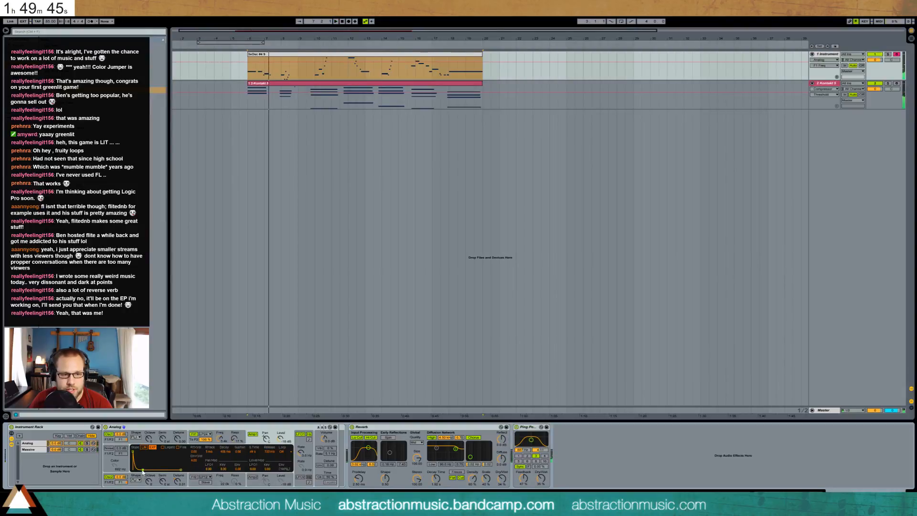
{"action": "left_click", "coordinate": [108, 482]}
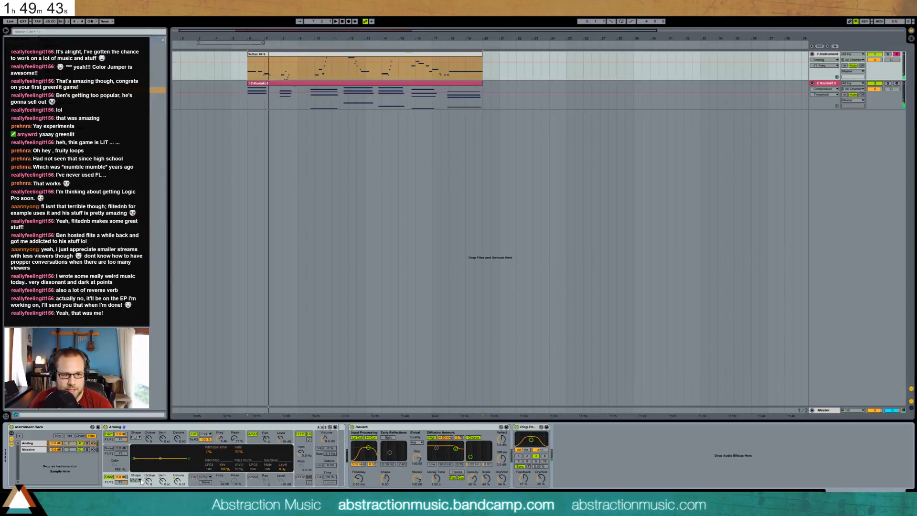
{"action": "left_click", "coordinate": [110, 444]}
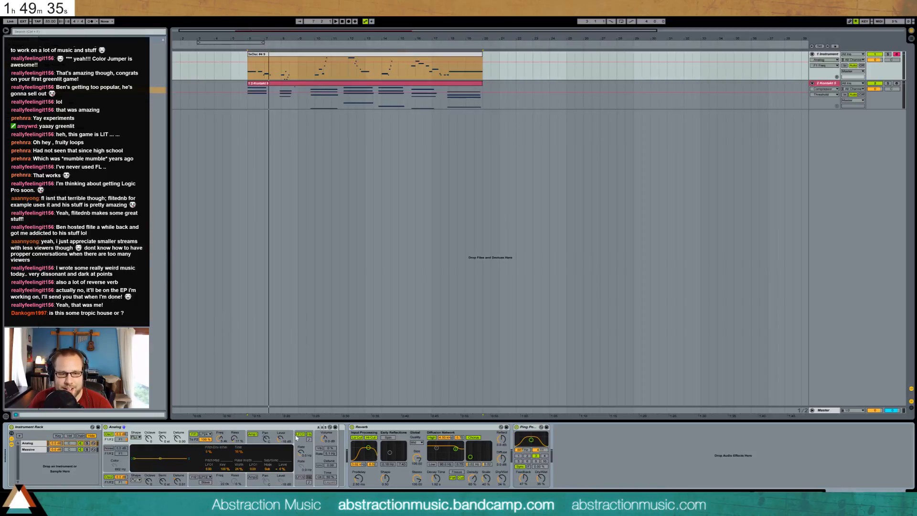
{"action": "left_click", "coordinate": [319, 464]}
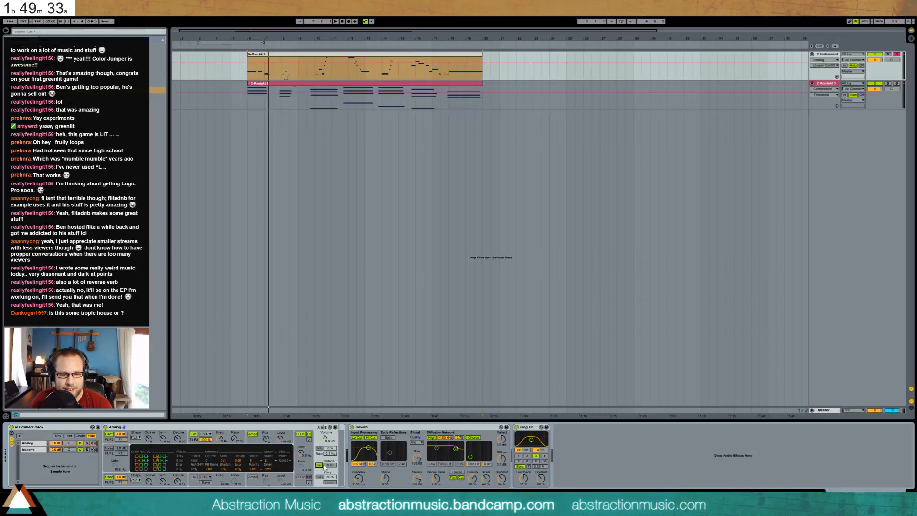
{"action": "left_click", "coordinate": [304, 447]}
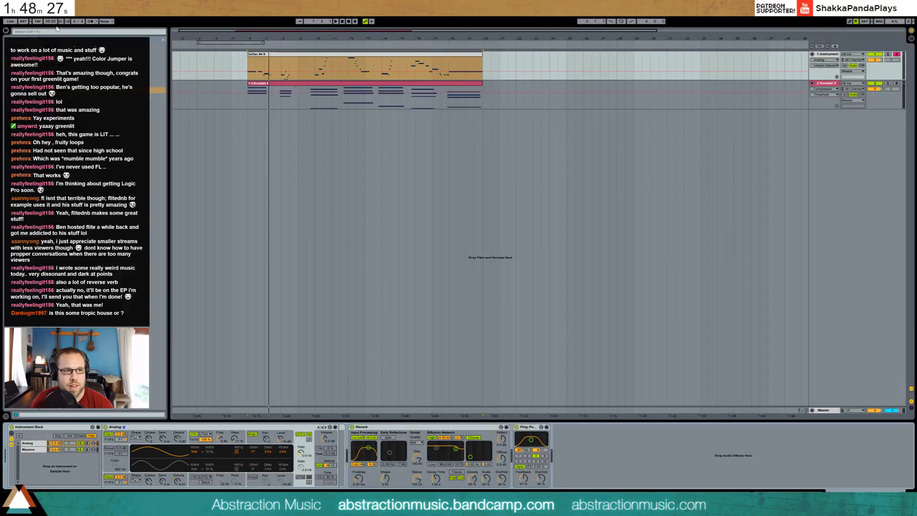
Tap out a tempo for the song, settling it at 95 BPM.
{"action": "left_click", "coordinate": [38, 22]}
{"action": "left_click", "coordinate": [38, 22]}
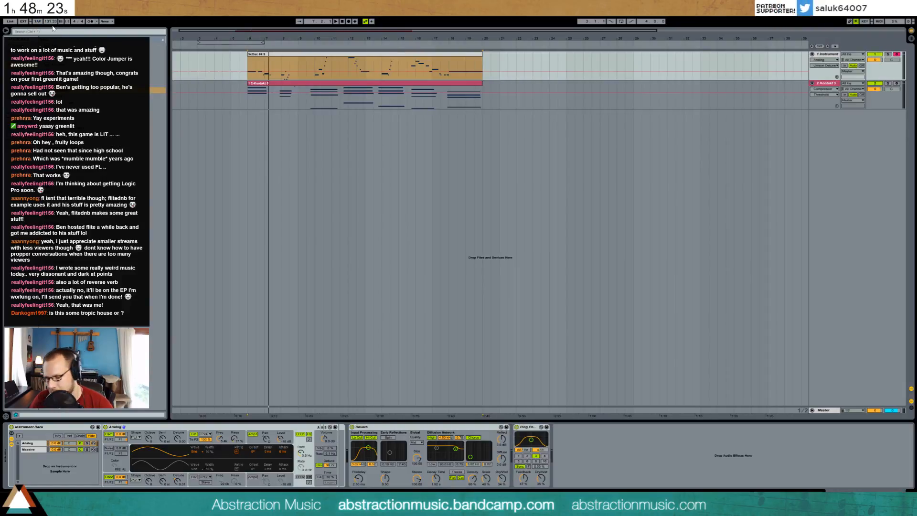
{"action": "left_click", "coordinate": [51, 22]}
{"action": "type", "text": "95"}
{"action": "key", "text": "Return"}
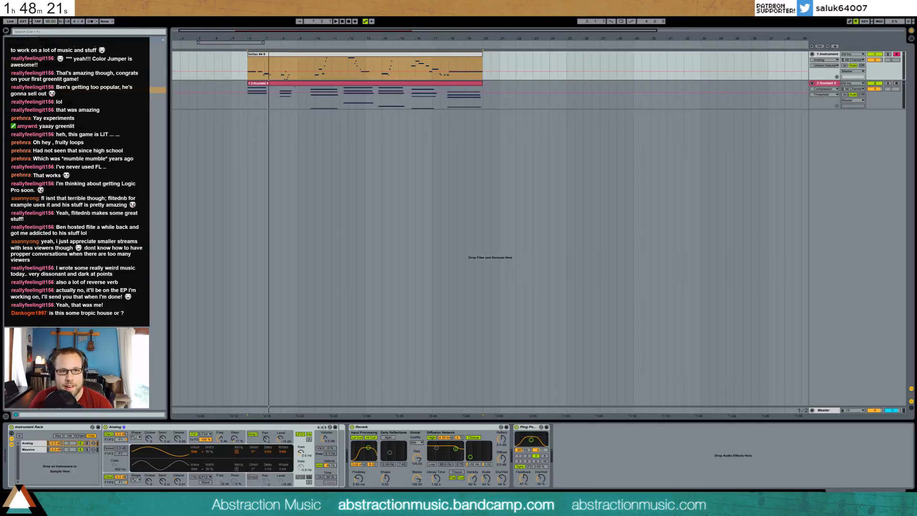
Play the arrangement from the start of the two clips and select the Instrument Rack track's clip.
{"action": "left_click", "coordinate": [248, 62]}
{"action": "key", "text": "space"}
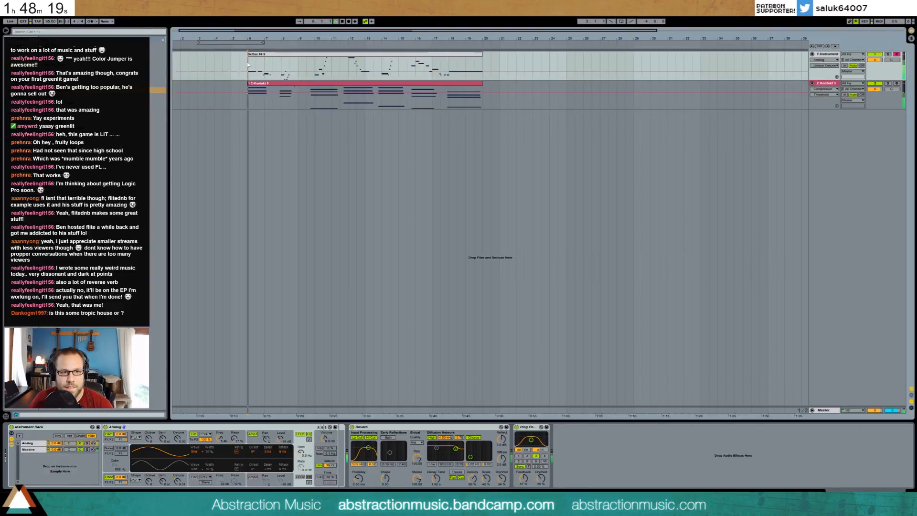
{"action": "left_click", "coordinate": [282, 57]}
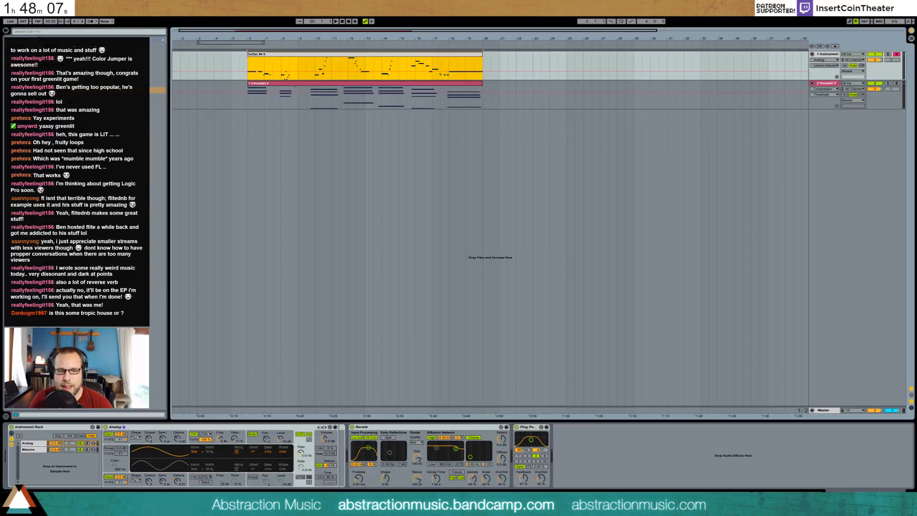
Shorten the decay of the amp envelope in the rack's Analog synth.
{"action": "left_click", "coordinate": [30, 445]}
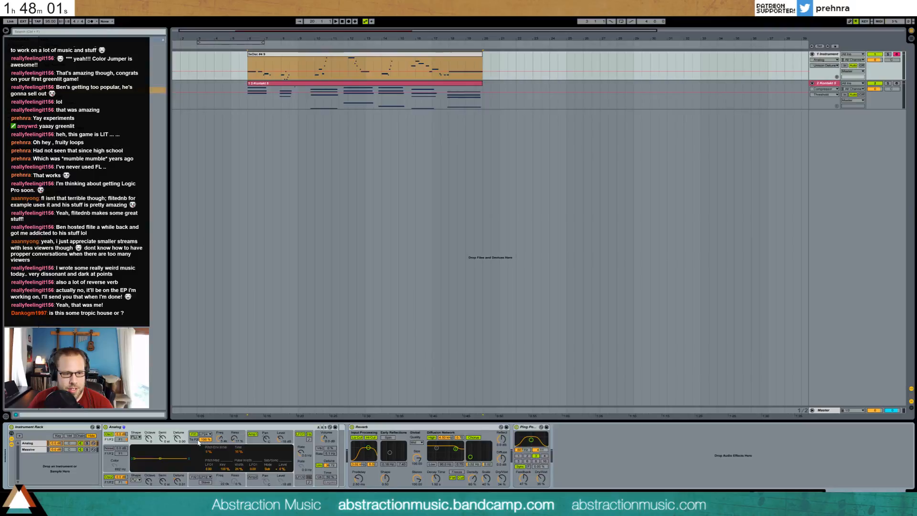
{"action": "left_click", "coordinate": [151, 470]}
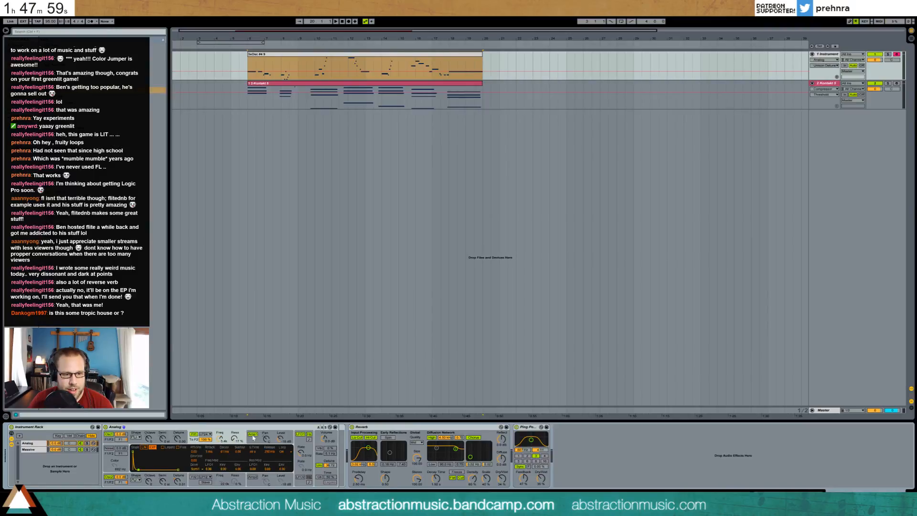
{"action": "left_click", "coordinate": [221, 452]}
{"action": "left_click_drag", "start_coordinate": [145, 472], "coordinate": [141, 471]}
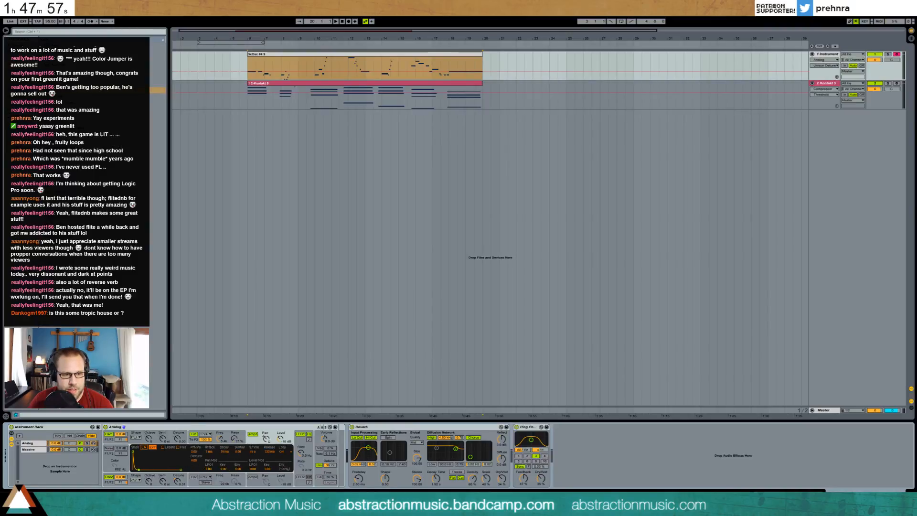
Replace the Massive chain in the Instrument Rack with an Operator chain.
{"action": "left_click", "coordinate": [37, 449]}
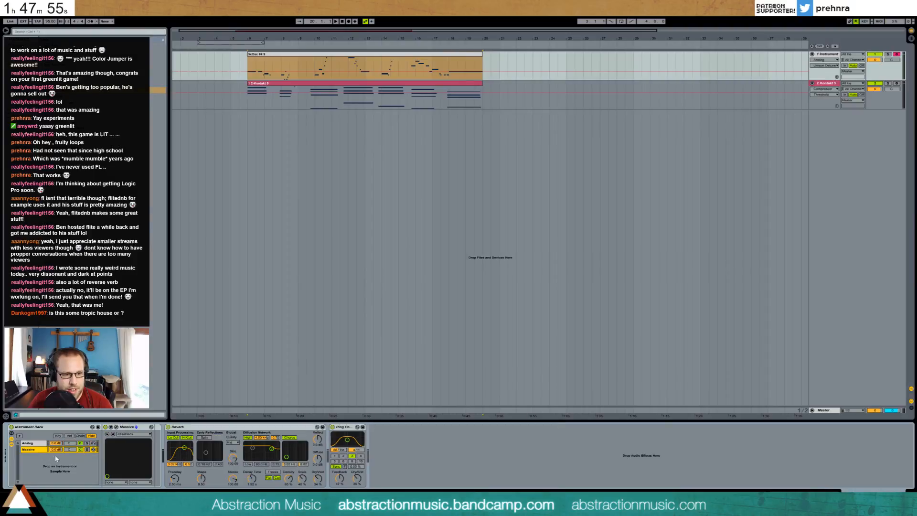
{"action": "key", "text": "Delete"}
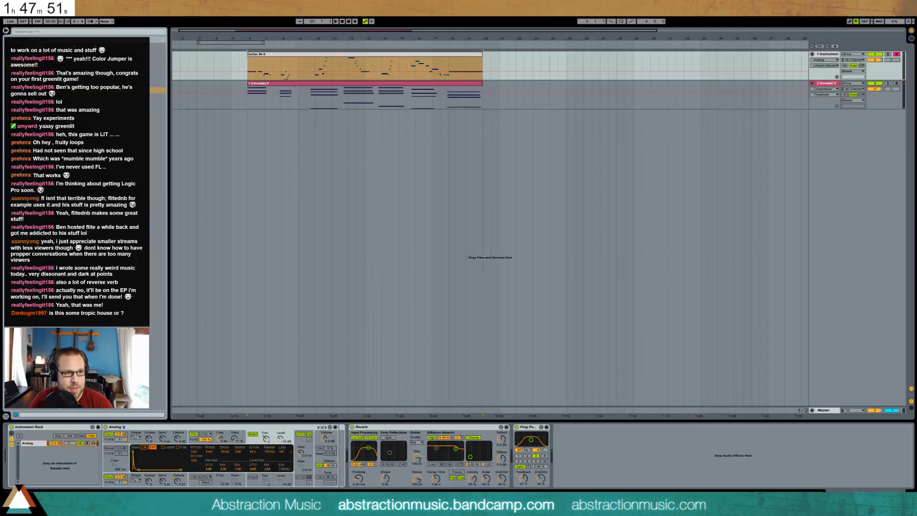
{"action": "left_click_drag", "start_coordinate": [62, 46], "coordinate": [46, 464]}
{"action": "key", "text": "ctrl+z"}
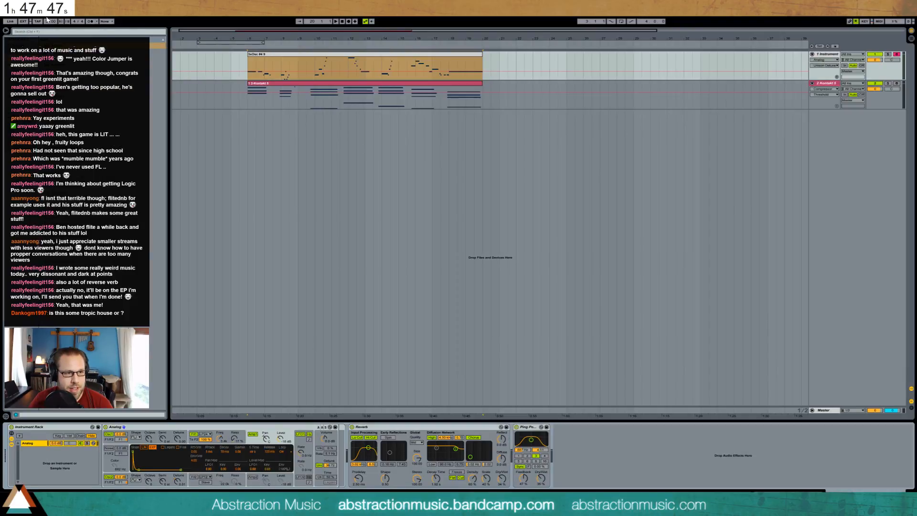
{"action": "left_click_drag", "start_coordinate": [158, 89], "coordinate": [61, 449]}
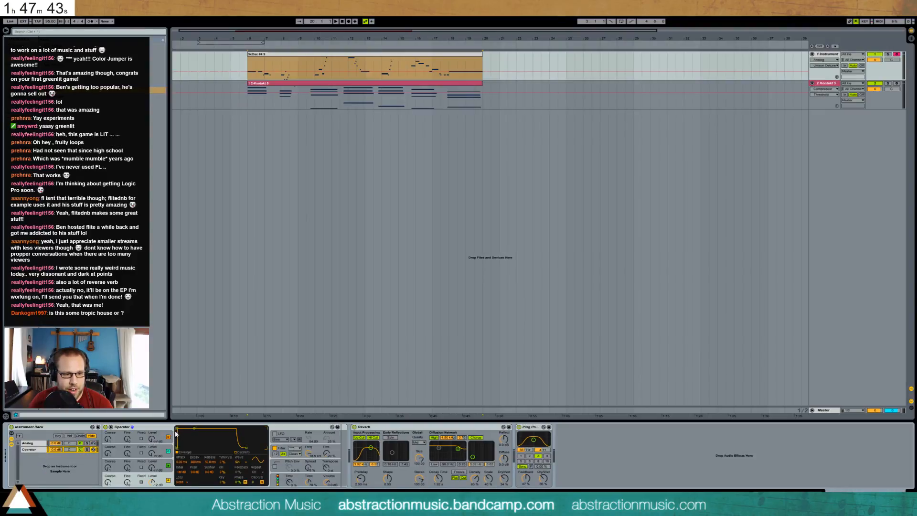
Shape Operator's tone with oscillator B's level and tuning and the filter frequency.
{"action": "left_click", "coordinate": [162, 467]}
{"action": "left_click_drag", "start_coordinate": [153, 469], "coordinate": [152, 466]}
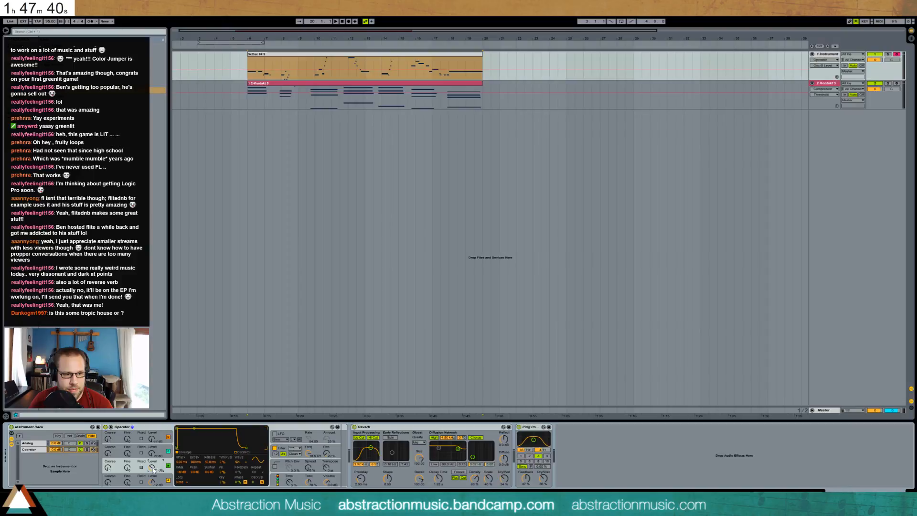
{"action": "left_click", "coordinate": [108, 468]}
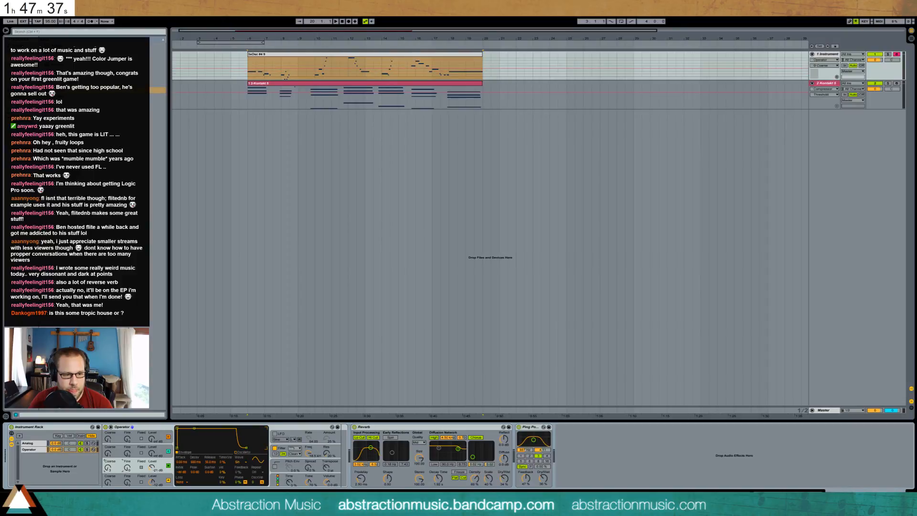
{"action": "left_click", "coordinate": [127, 467]}
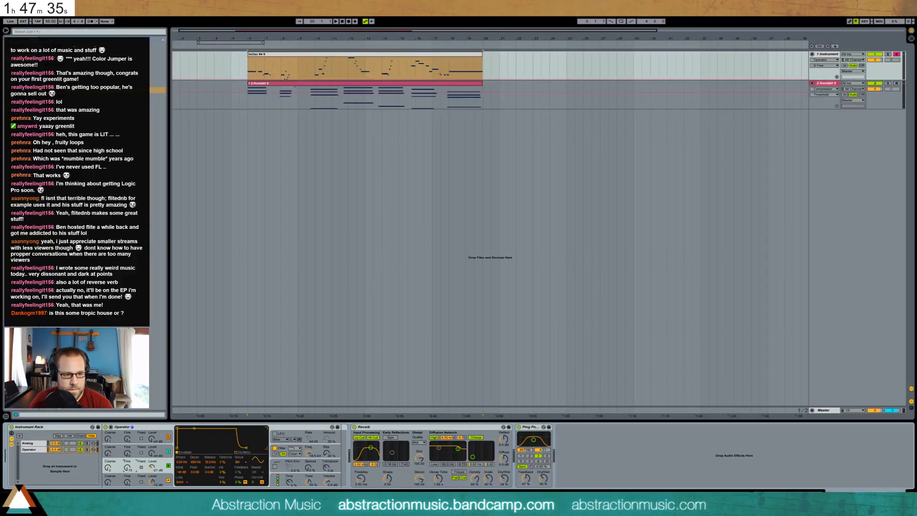
{"action": "left_click", "coordinate": [309, 454]}
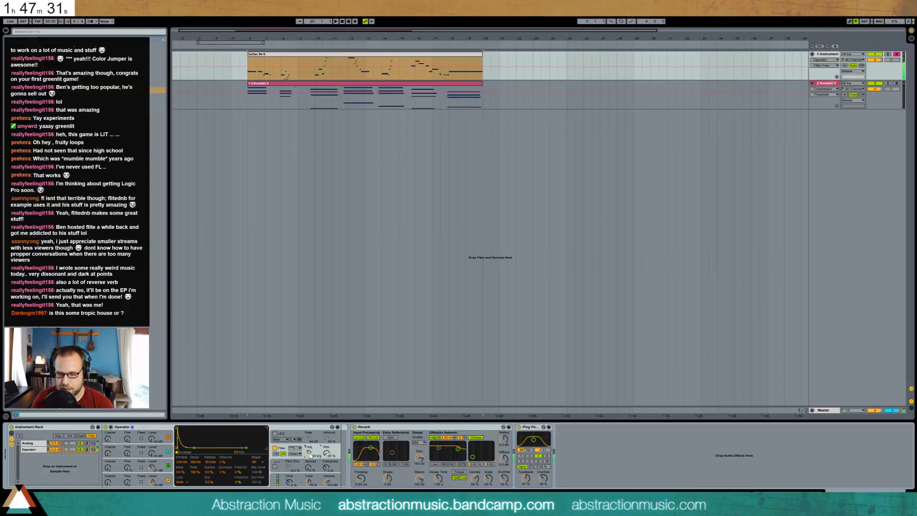
Remove the Ping Pong Delay from the track and compare the sound with the Reverb switched off and on.
{"action": "left_click", "coordinate": [38, 443]}
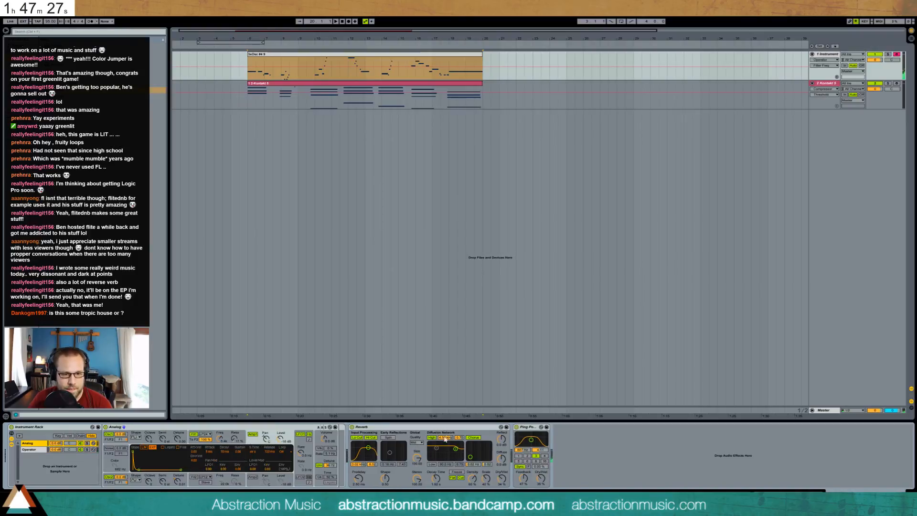
{"action": "left_click", "coordinate": [352, 426]}
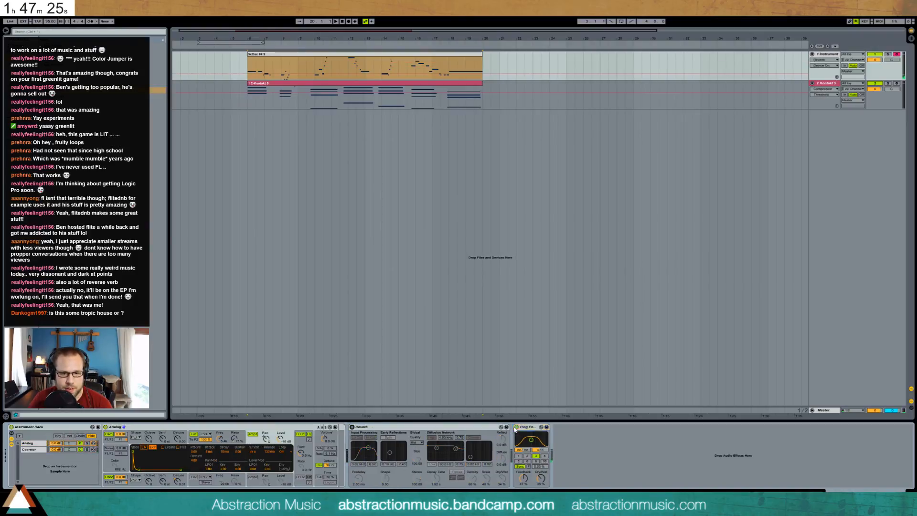
{"action": "key", "text": "Delete"}
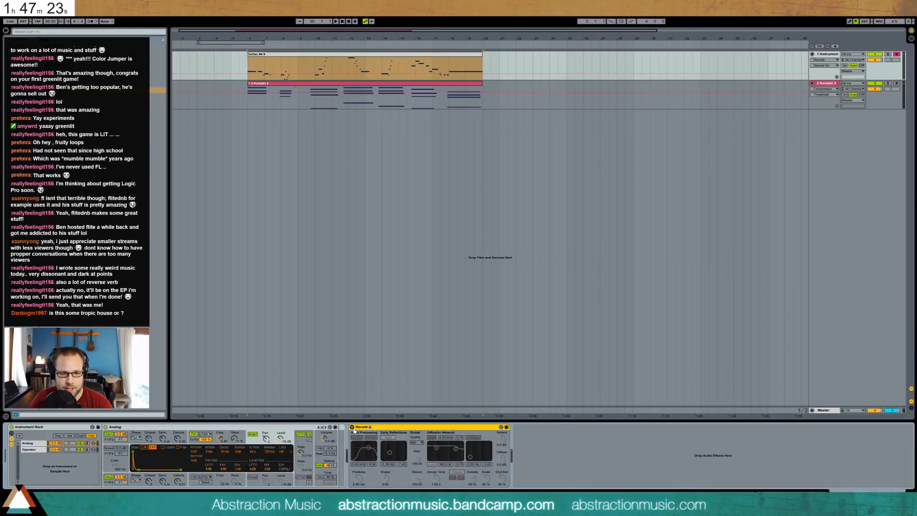
{"action": "left_click", "coordinate": [352, 428]}
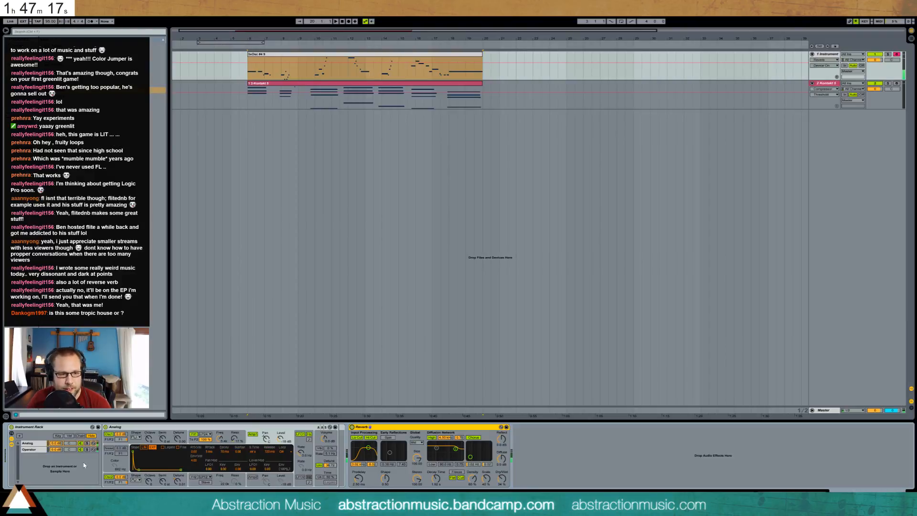
Change the waveform shape of oscillator 1 in the Analog chain.
{"action": "left_click", "coordinate": [55, 452]}
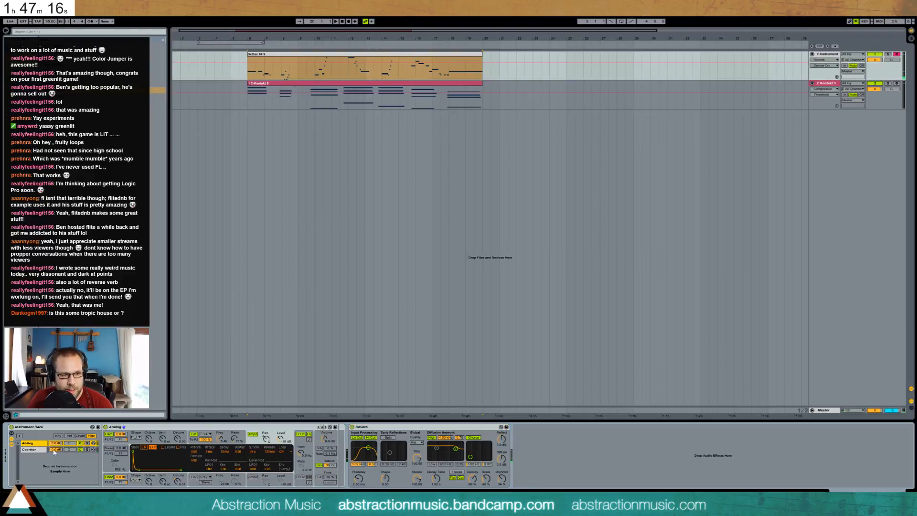
{"action": "left_click", "coordinate": [112, 440]}
{"action": "left_click", "coordinate": [135, 437]}
{"action": "left_click", "coordinate": [135, 442]}
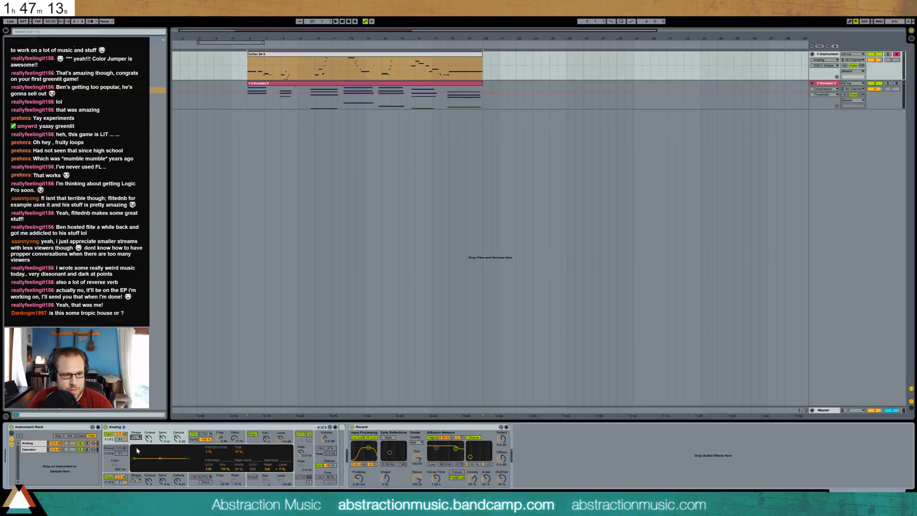
Raise the resonance of Analog's filter 1 and fine-tune the decay of its amp envelope.
{"action": "left_click", "coordinate": [229, 429]}
{"action": "left_click_drag", "start_coordinate": [235, 438], "coordinate": [234, 409]}
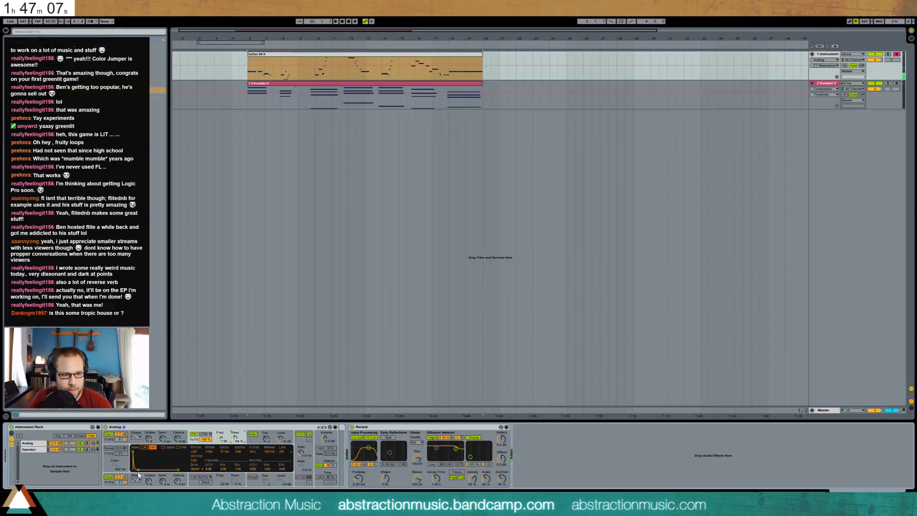
{"action": "left_click", "coordinate": [254, 440]}
{"action": "left_click_drag", "start_coordinate": [140, 472], "coordinate": [138, 469]}
Lower the octave of Analog's oscillator 1 and switch on the noise generator, adjusting its color and level.
{"action": "left_click", "coordinate": [119, 444]}
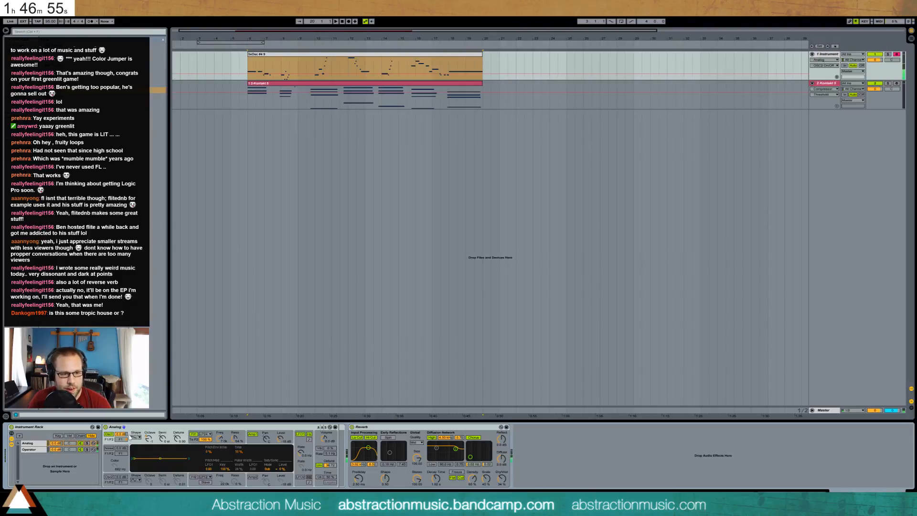
{"action": "left_click_drag", "start_coordinate": [148, 443], "coordinate": [148, 448]}
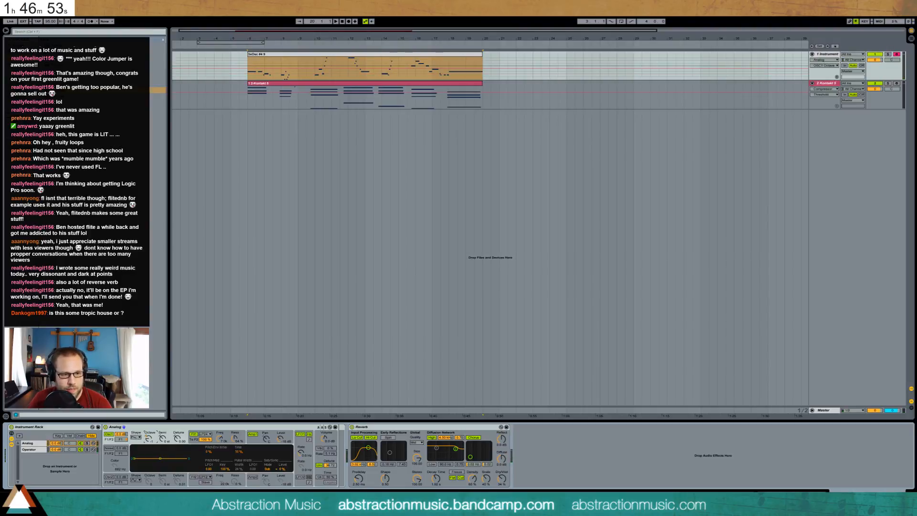
{"action": "left_click", "coordinate": [109, 448]}
{"action": "left_click_drag", "start_coordinate": [114, 466], "coordinate": [124, 447]}
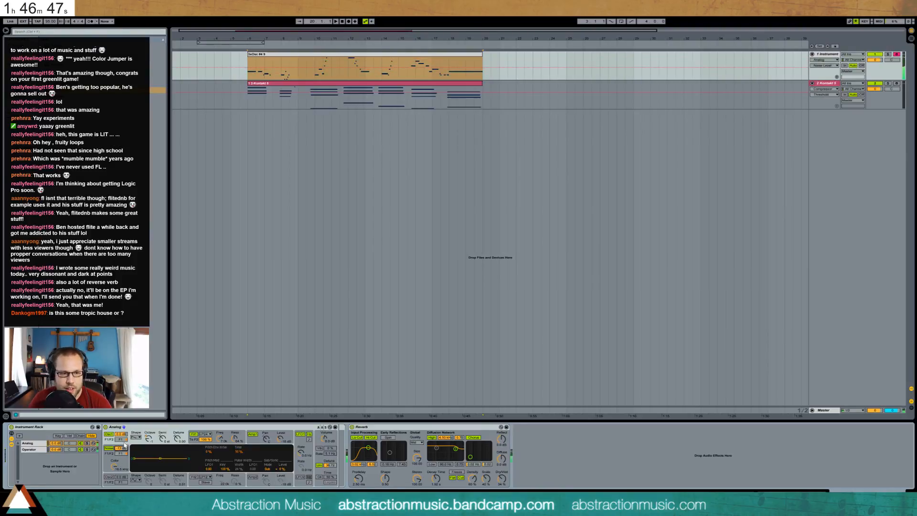
Reduce the resonance of Analog's filter 1 and adjust its cutoff frequency.
{"action": "left_click", "coordinate": [235, 439]}
{"action": "left_click_drag", "start_coordinate": [234, 438], "coordinate": [220, 465]}
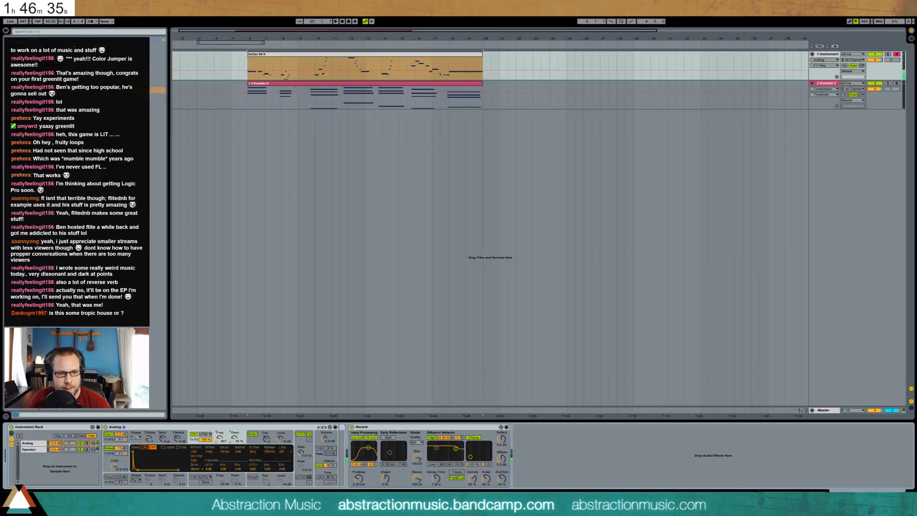
Shorten the decay of oscillator A's envelope in the Operator chain, keeping the sustain at full level.
{"action": "left_click", "coordinate": [36, 452]}
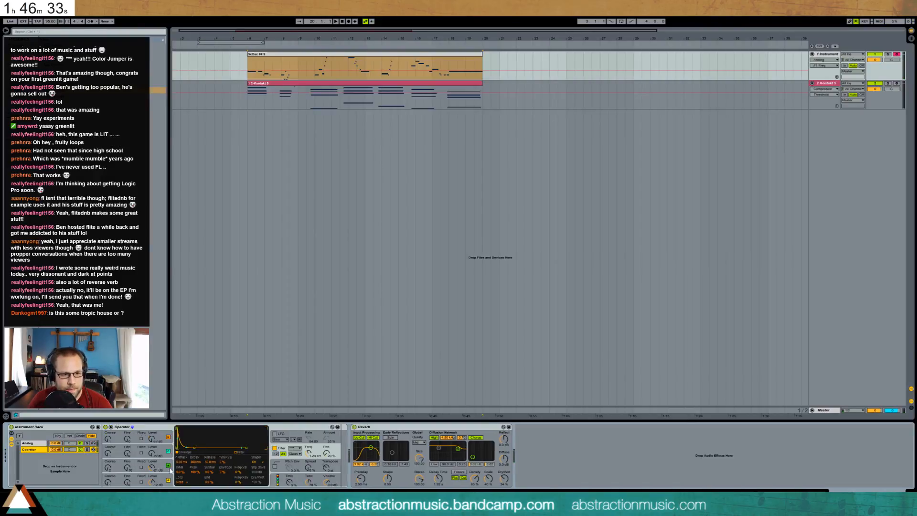
{"action": "mouse_move", "coordinate": [195, 429]}
{"action": "left_mouse_down"}
{"action": "mouse_move", "coordinate": [189, 442]}
{"action": "mouse_move", "coordinate": [189, 431]}
{"action": "left_mouse_up"}
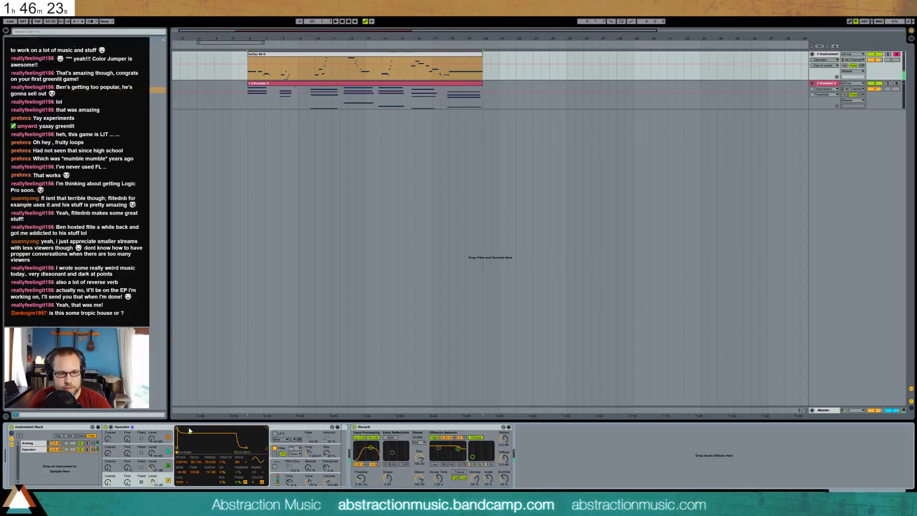
{"action": "left_click_drag", "start_coordinate": [190, 433], "coordinate": [190, 431]}
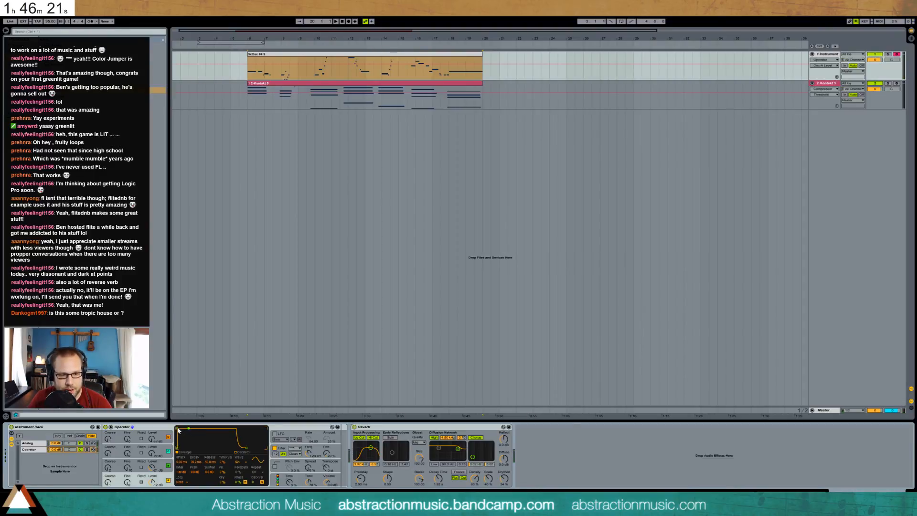
Adjust Operator's Spread amount and lower its filter frequency.
{"action": "left_click", "coordinate": [307, 467]}
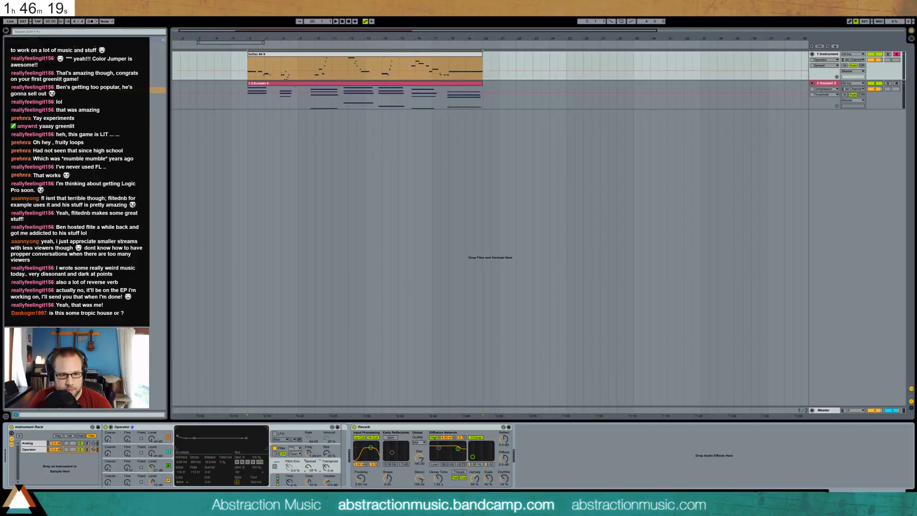
{"action": "left_click", "coordinate": [325, 448]}
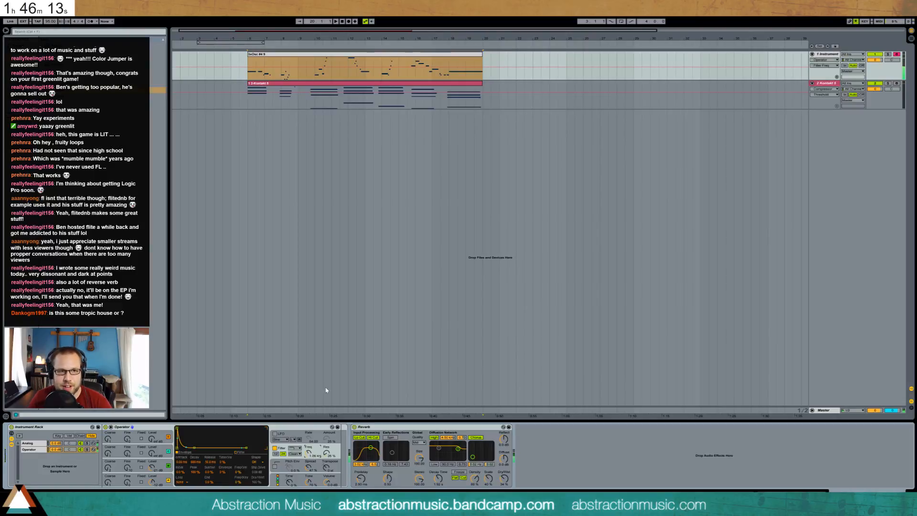
Play the arrangement from the start of the clips and lengthen the Reverb's decay time.
{"action": "left_click", "coordinate": [246, 75]}
{"action": "key", "text": "space"}
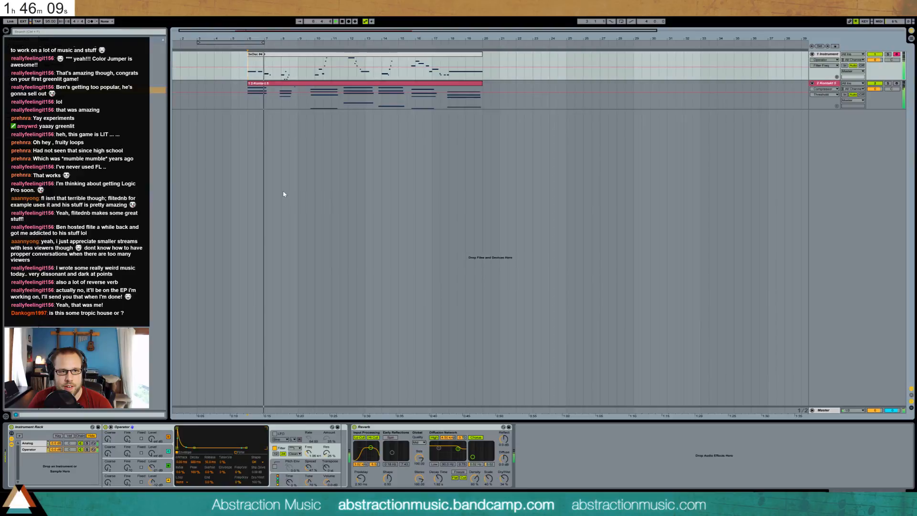
{"action": "left_click_drag", "start_coordinate": [438, 479], "coordinate": [438, 465]}
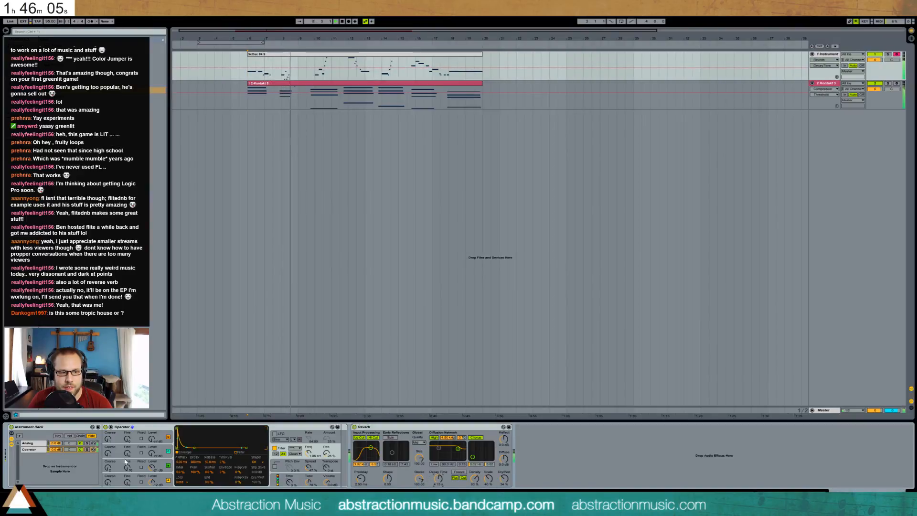
Adjust the level of Operator's oscillator B and lengthen the release of oscillator A's envelope.
{"action": "left_click_drag", "start_coordinate": [158, 467], "coordinate": [160, 464]}
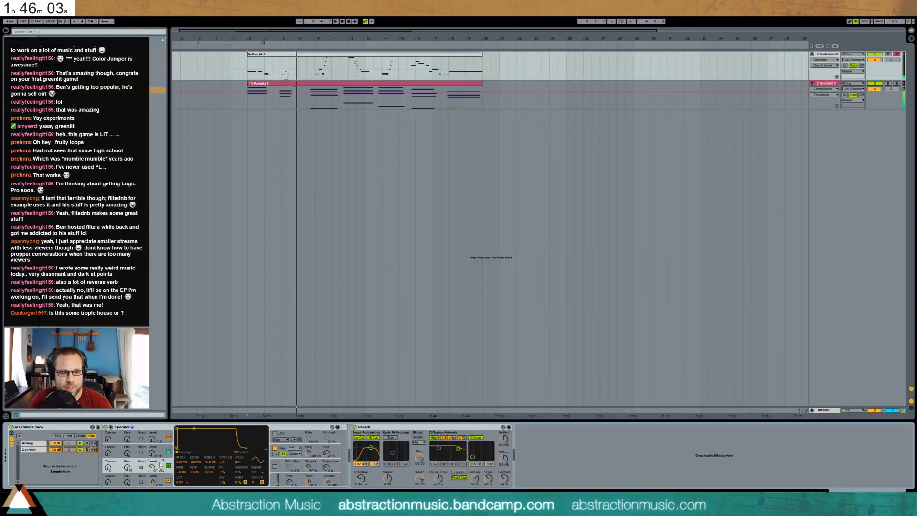
{"action": "left_click", "coordinate": [161, 478]}
{"action": "left_click_drag", "start_coordinate": [248, 449], "coordinate": [254, 452]}
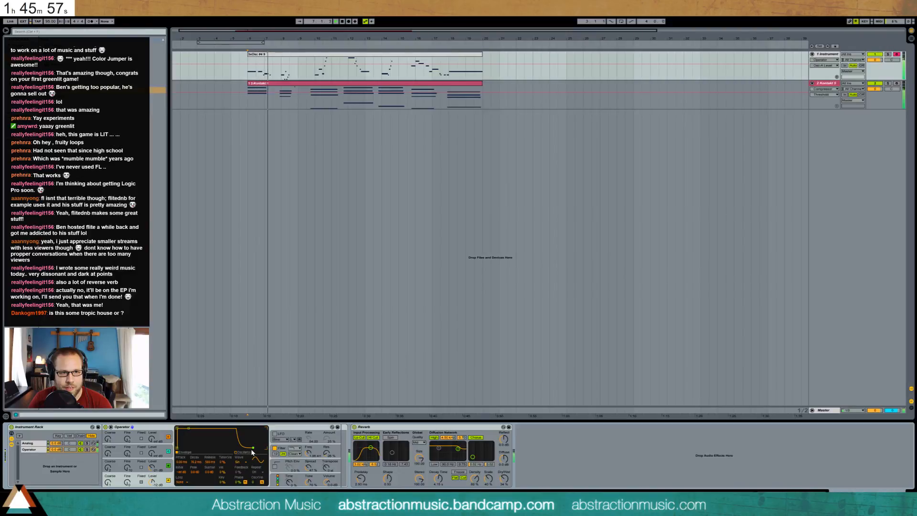
Open the melody clip on the Instrument Rack track and transpose all its notes up one octave.
{"action": "double_click", "coordinate": [365, 62]}
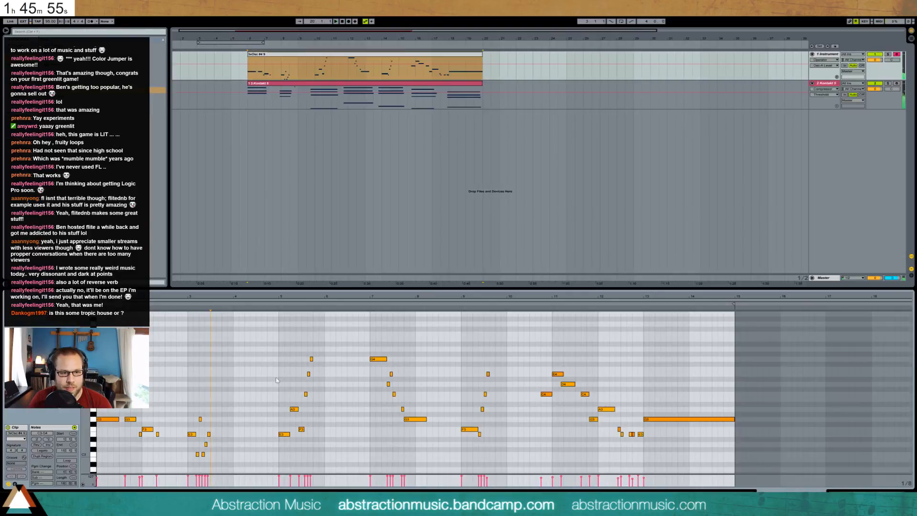
{"action": "key", "text": "shift+Up"}
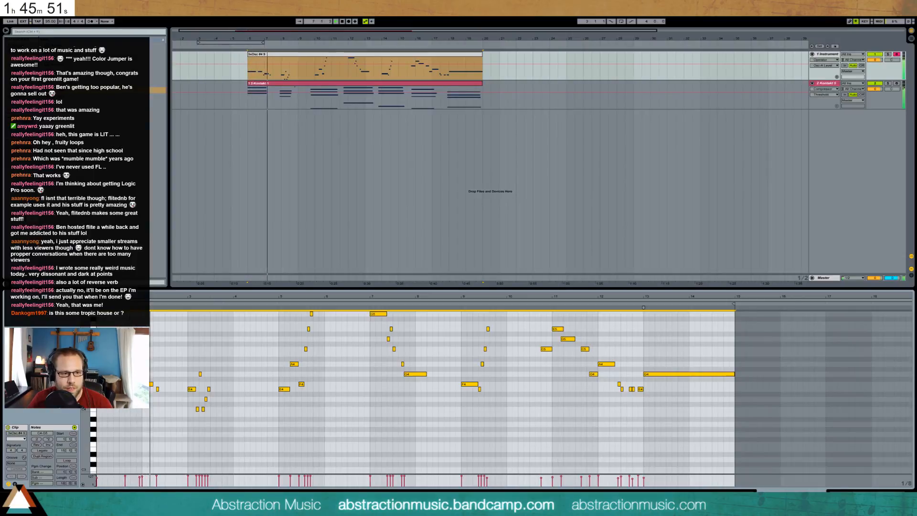
Add a Ping Pong Delay after the Reverb, lower its Dry/Wet and set its beat delay division.
{"action": "key", "text": "shift+Tab"}
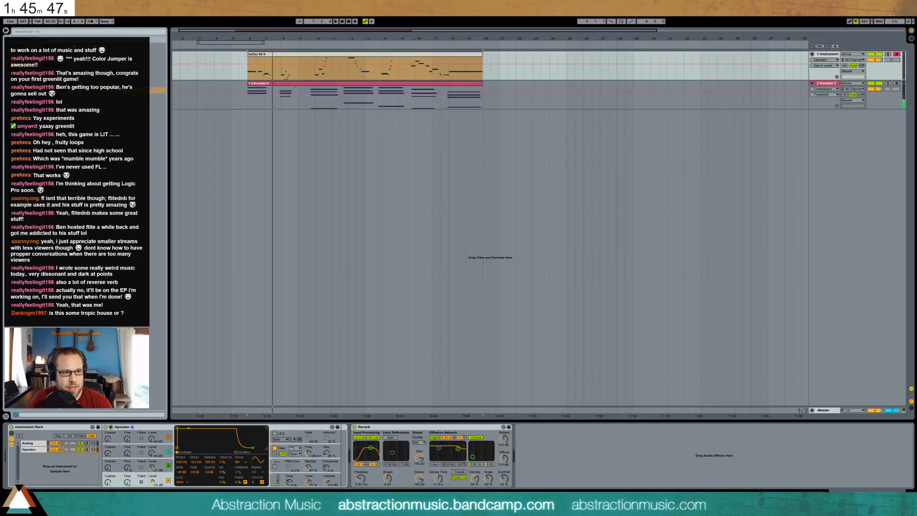
{"action": "left_click_drag", "start_coordinate": [76, 210], "coordinate": [537, 439]}
{"action": "left_click", "coordinate": [544, 478]}
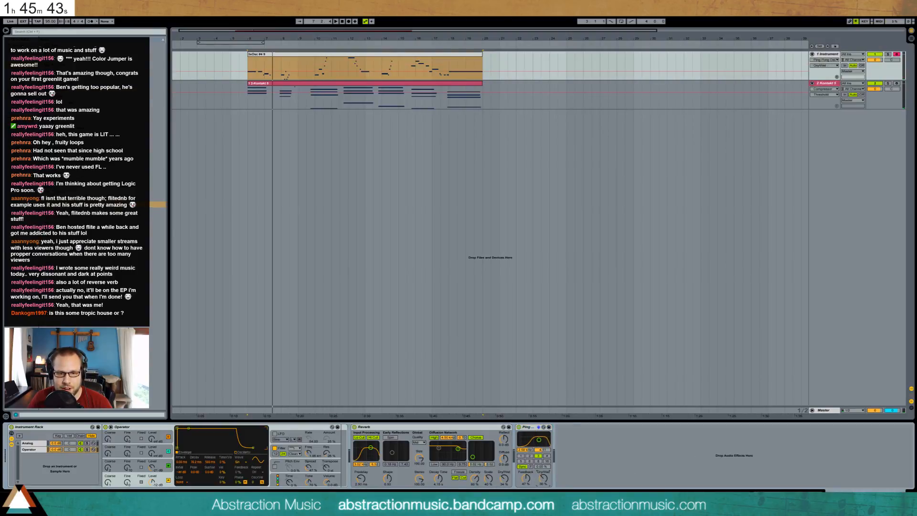
{"action": "mouse_move", "coordinate": [544, 477]}
{"action": "left_mouse_down"}
{"action": "mouse_move", "coordinate": [525, 484]}
{"action": "mouse_move", "coordinate": [525, 474]}
{"action": "mouse_move", "coordinate": [543, 485]}
{"action": "left_mouse_up"}
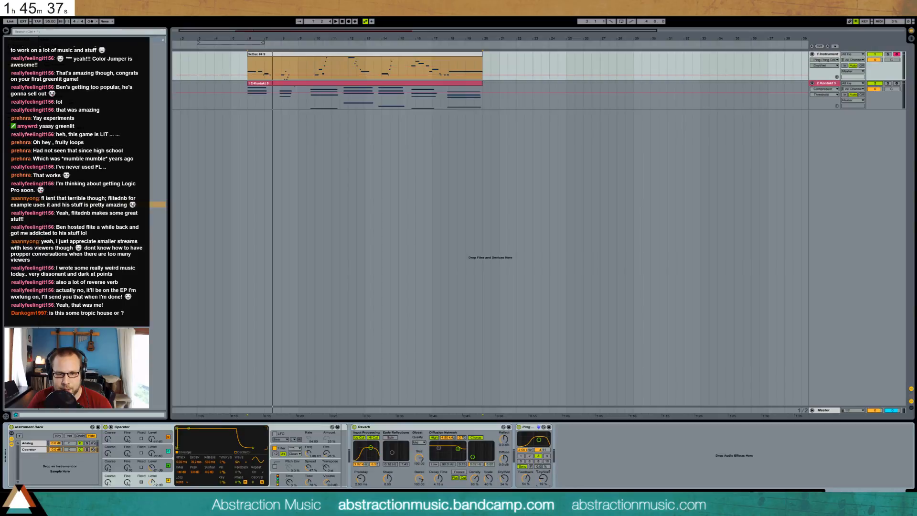
{"action": "left_click", "coordinate": [538, 457]}
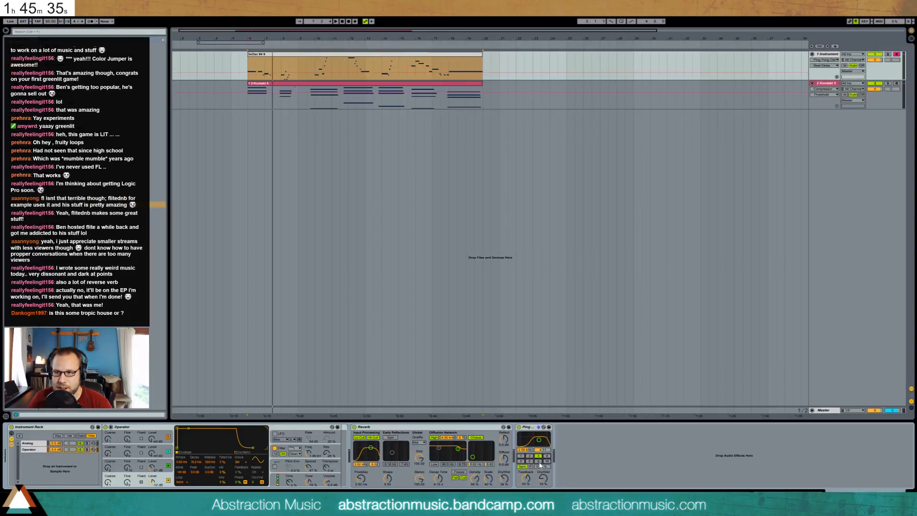
Play the arrangement and fine-tune the Ping Pong Delay's feedback, Dry/Wet and filter.
{"action": "key", "text": "space"}
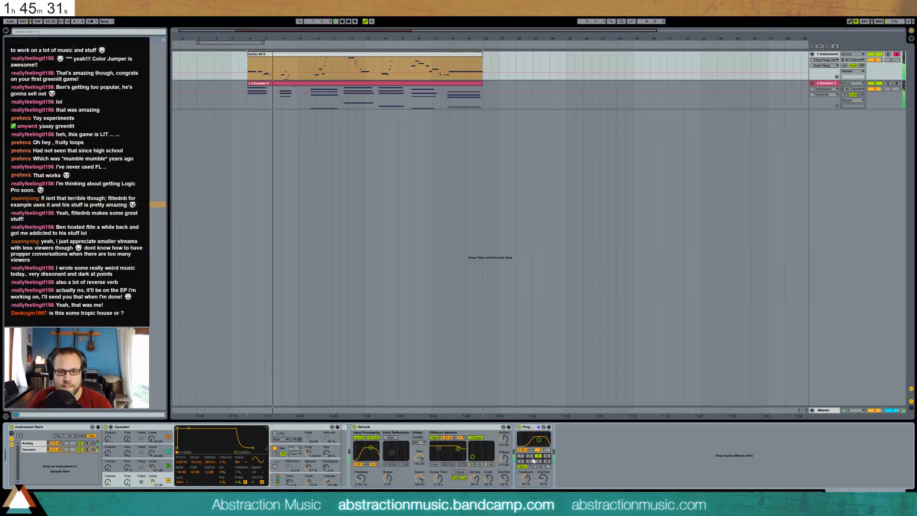
{"action": "left_click", "coordinate": [526, 479]}
{"action": "left_click_drag", "start_coordinate": [543, 479], "coordinate": [543, 475]}
{"action": "left_click_drag", "start_coordinate": [539, 441], "coordinate": [538, 440]}
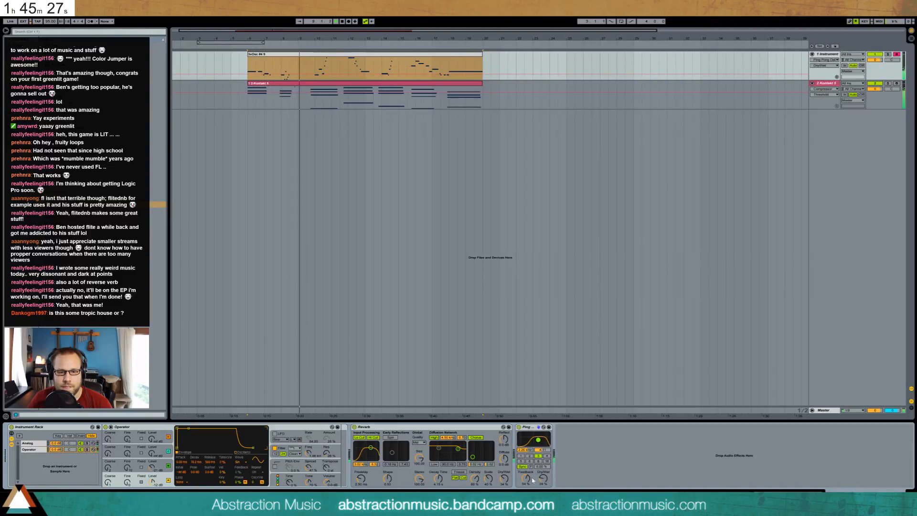
{"action": "left_click_drag", "start_coordinate": [526, 479], "coordinate": [543, 480]}
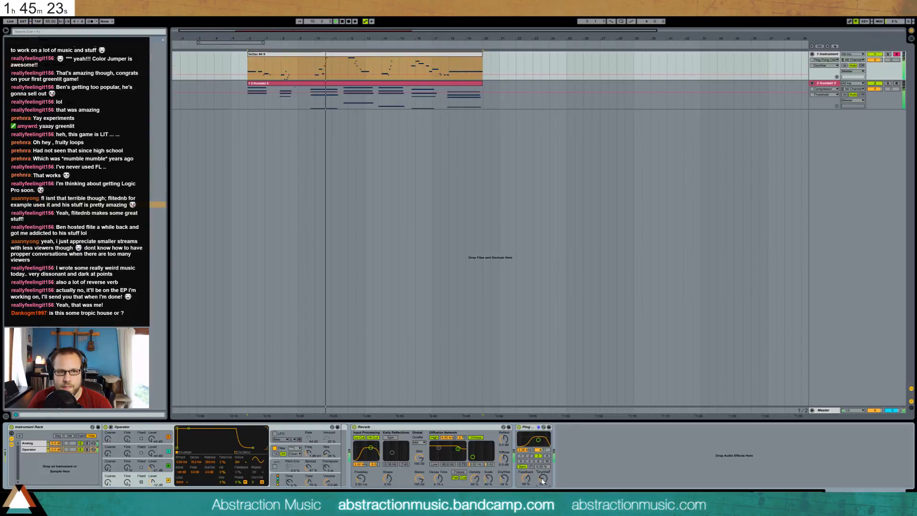
Open the melody clip and lower the second note of the phrase at bar 5 by two semitones.
{"action": "left_click", "coordinate": [388, 56]}
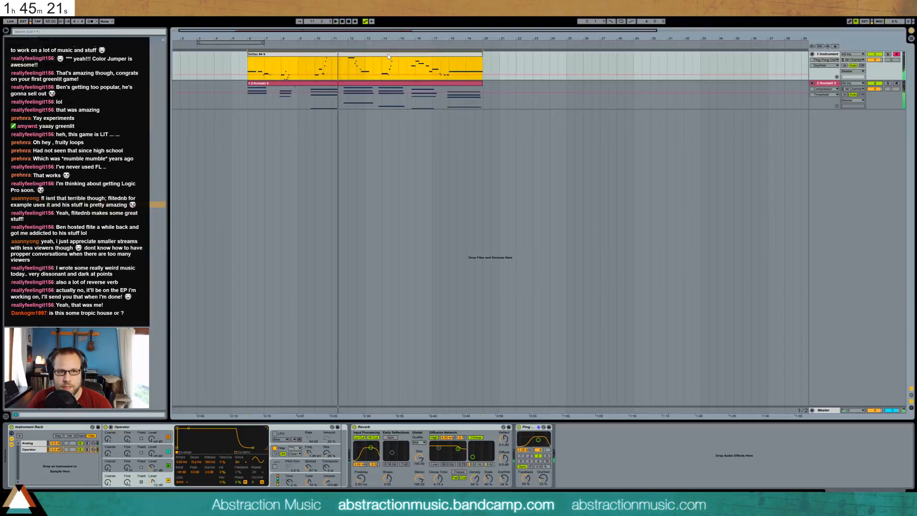
{"action": "double_click", "coordinate": [389, 57]}
{"action": "left_click", "coordinate": [302, 417]}
{"action": "scroll", "coordinate": [284, 393], "scroll_direction": "up", "scroll_amount": 2}
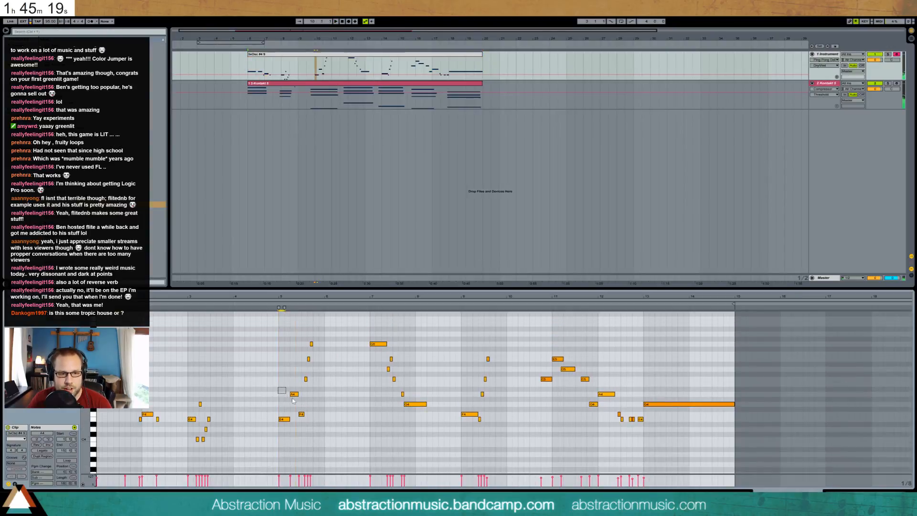
{"action": "left_click_drag", "start_coordinate": [293, 395], "coordinate": [293, 401]}
{"action": "left_click", "coordinate": [275, 303]}
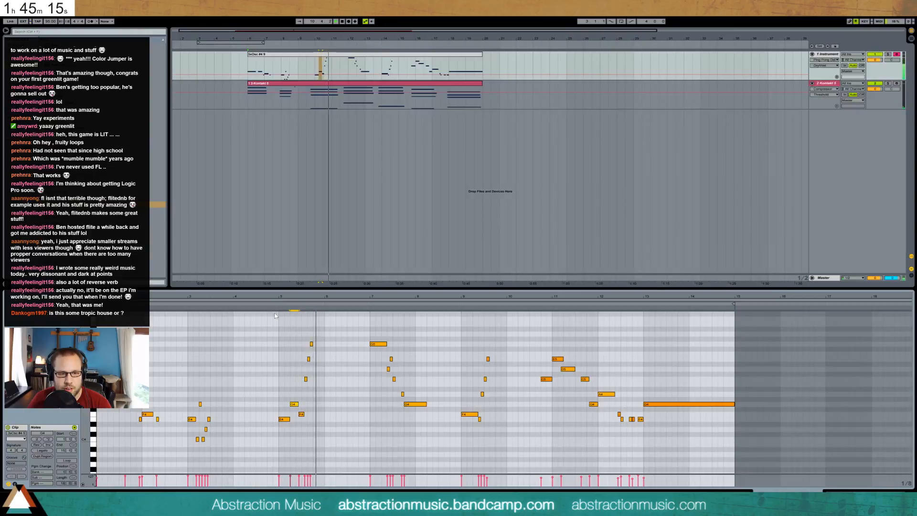
Shorten the third note of the bar 5 phrase, add a short note one semitone lower right after it, and play from just before the phrase.
{"action": "left_click_drag", "start_coordinate": [303, 415], "coordinate": [301, 415]}
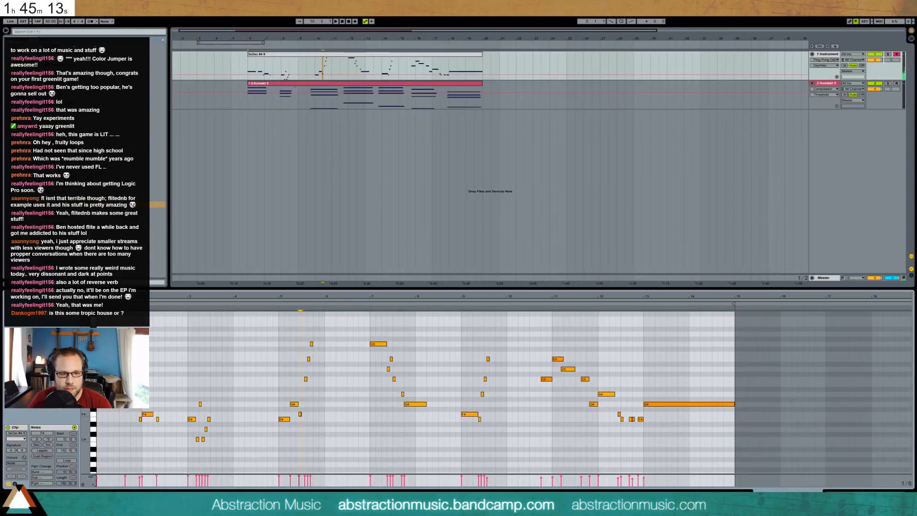
{"action": "double_click", "coordinate": [303, 420]}
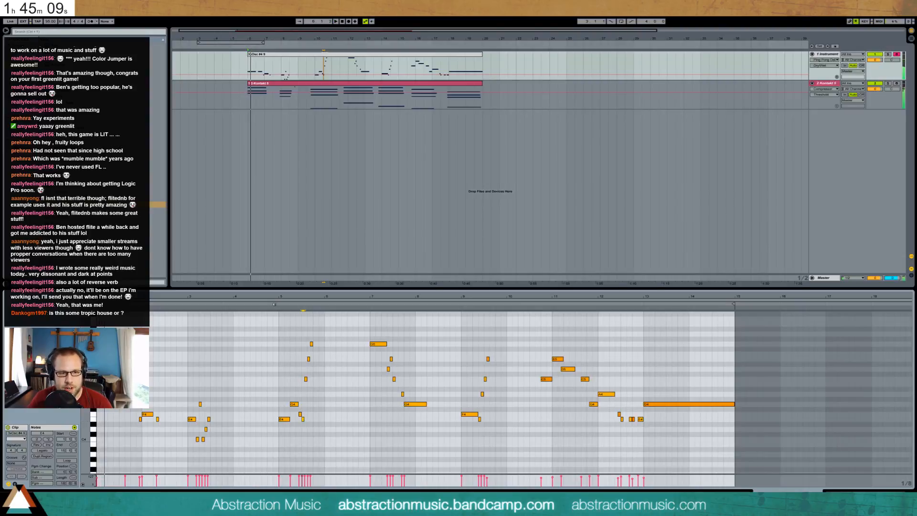
{"action": "left_click", "coordinate": [274, 305]}
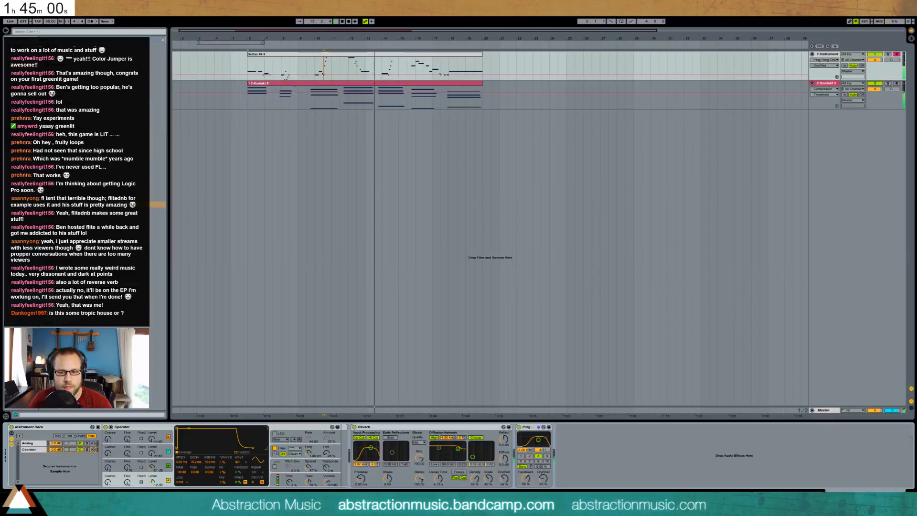
Lower the sustain level of Operator's oscillator A envelope and resume playback.
{"action": "left_click", "coordinate": [860, 492]}
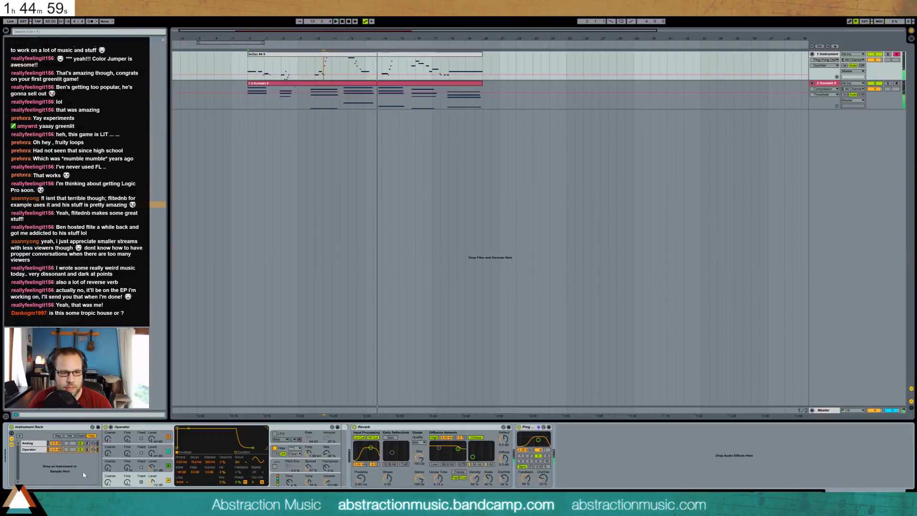
{"action": "left_click", "coordinate": [117, 477]}
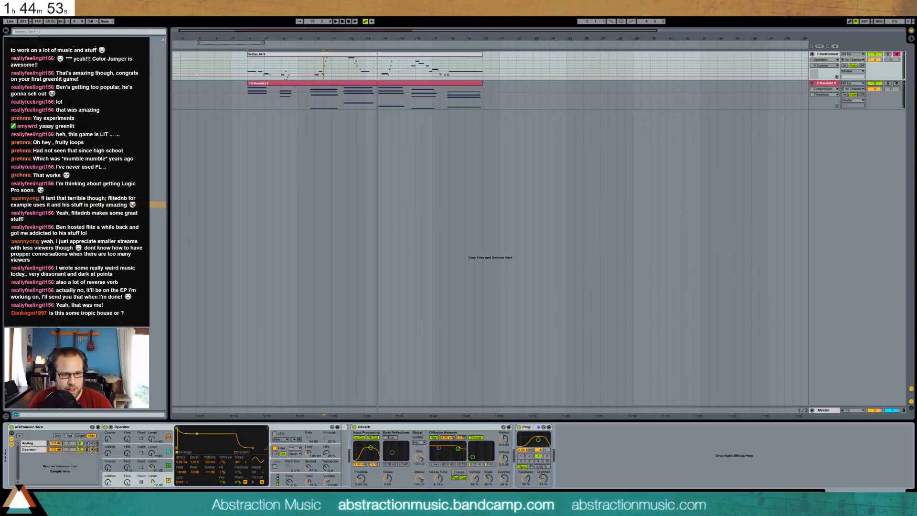
{"action": "left_click_drag", "start_coordinate": [196, 434], "coordinate": [199, 435]}
{"action": "key", "text": "space"}
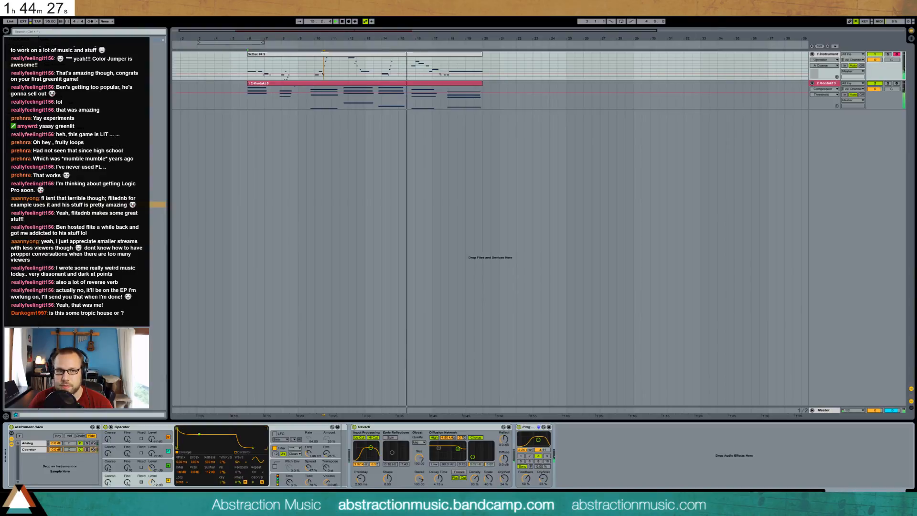
Drop oscillator A's envelope sustain to the bottom, play the end of the melody and raise the sustain partway.
{"action": "left_click", "coordinate": [443, 58]}
{"action": "double_click", "coordinate": [443, 58]}
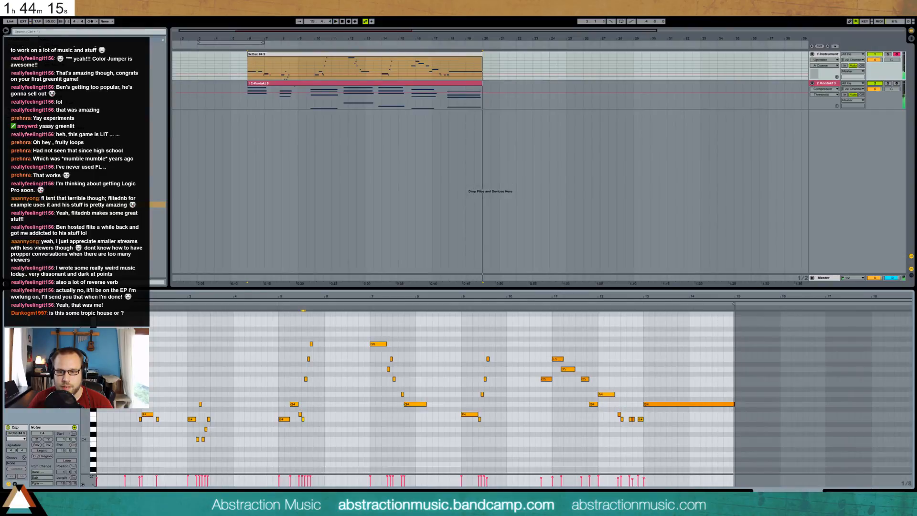
{"action": "key", "text": "shift+Tab"}
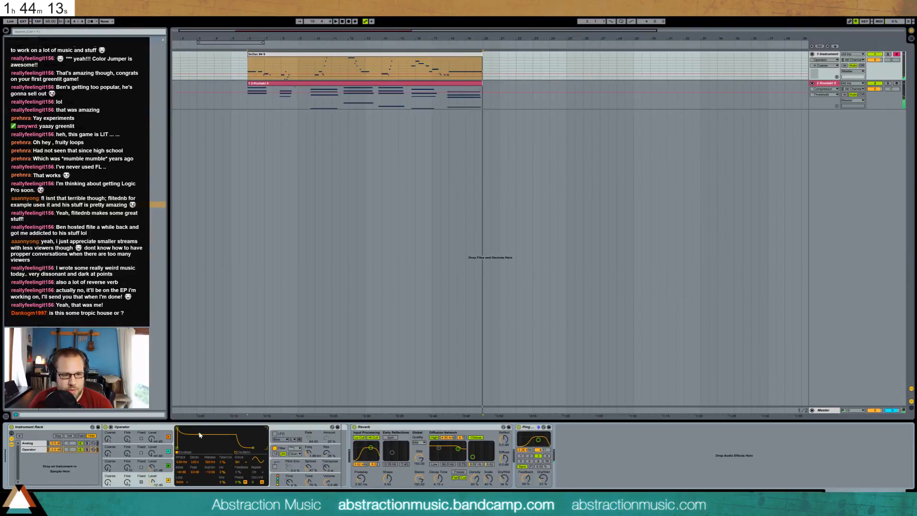
{"action": "left_click_drag", "start_coordinate": [200, 439], "coordinate": [207, 442]}
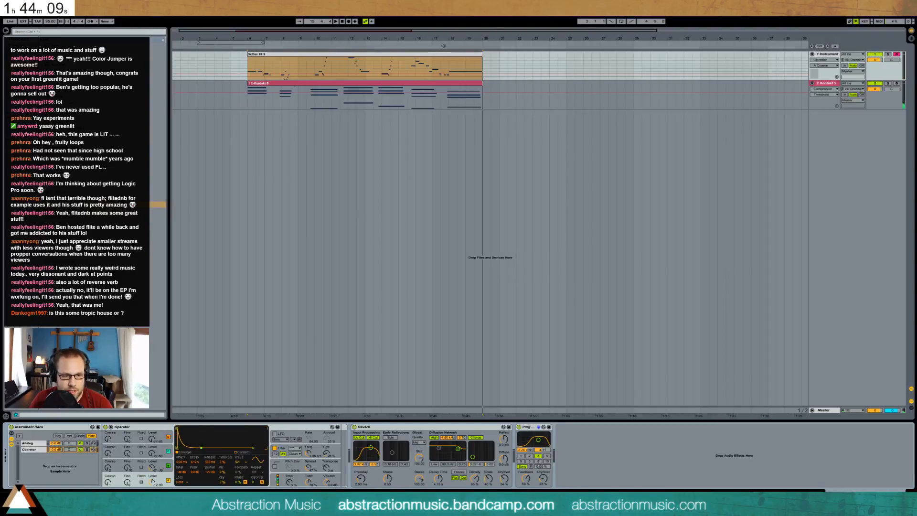
{"action": "left_click", "coordinate": [443, 67]}
{"action": "key", "text": "space"}
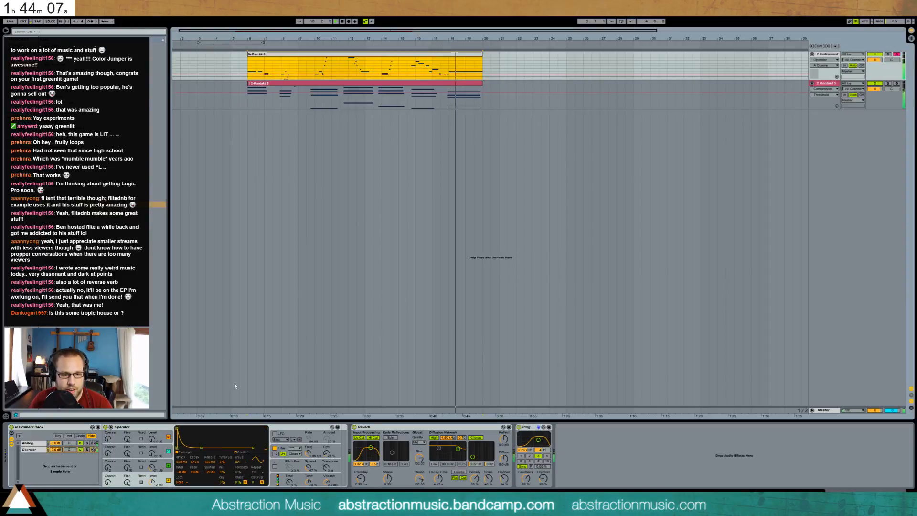
{"action": "left_click_drag", "start_coordinate": [201, 448], "coordinate": [201, 442]}
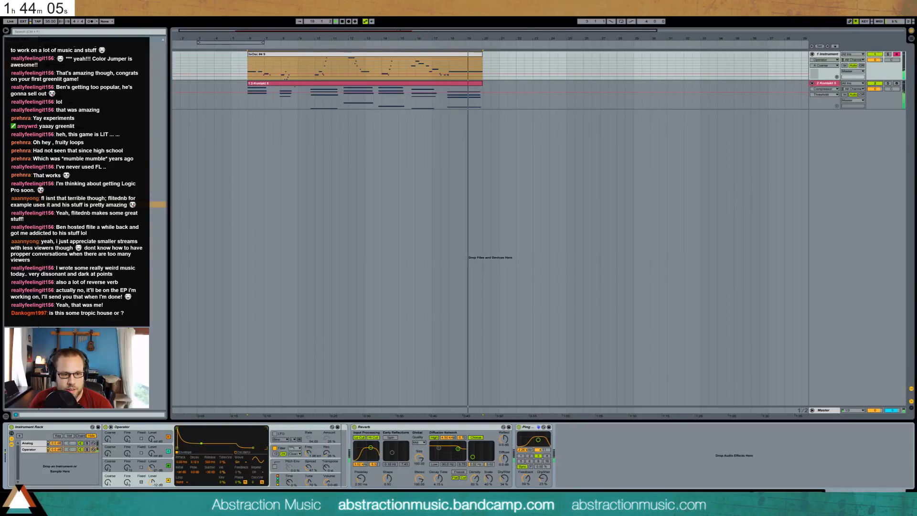
Loop the arrangement over the full length of the melody clip.
{"action": "left_click", "coordinate": [407, 58]}
{"action": "key", "text": "ctrl+l"}
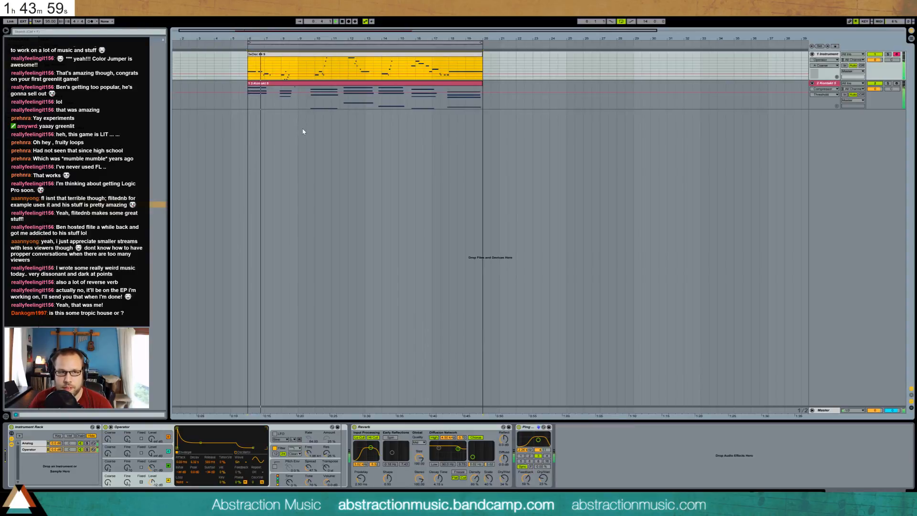
Insert an audio track below the Kontakt 5 track, stop the recording on the instrument track and arm the audio track instead.
{"action": "left_click", "coordinate": [815, 92]}
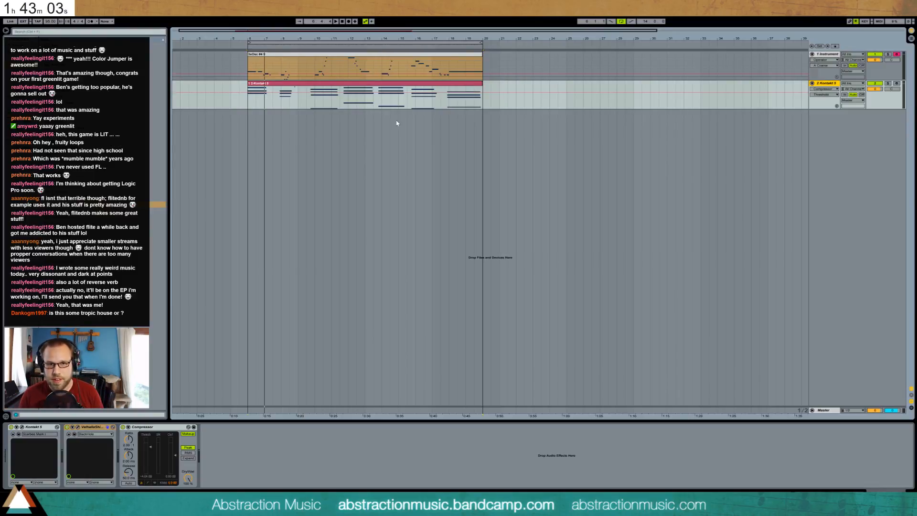
{"action": "key", "text": "ctrl+t"}
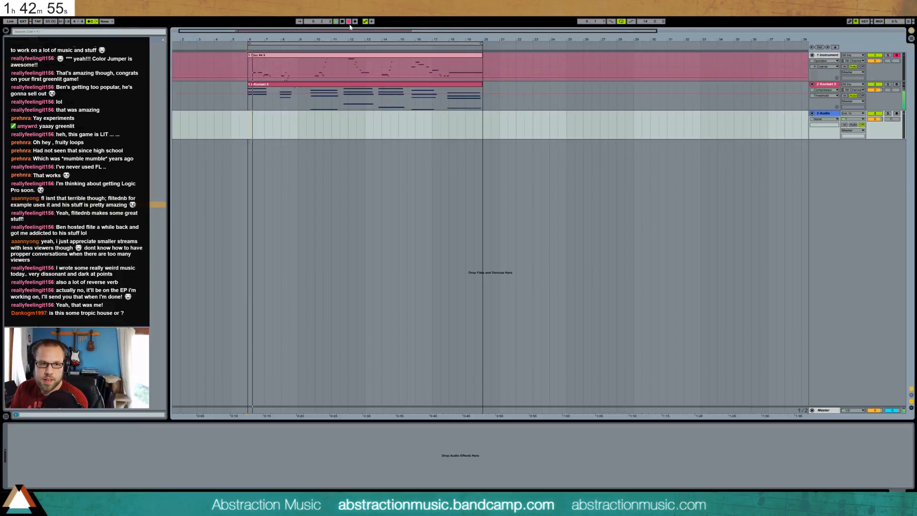
{"action": "left_click", "coordinate": [350, 22]}
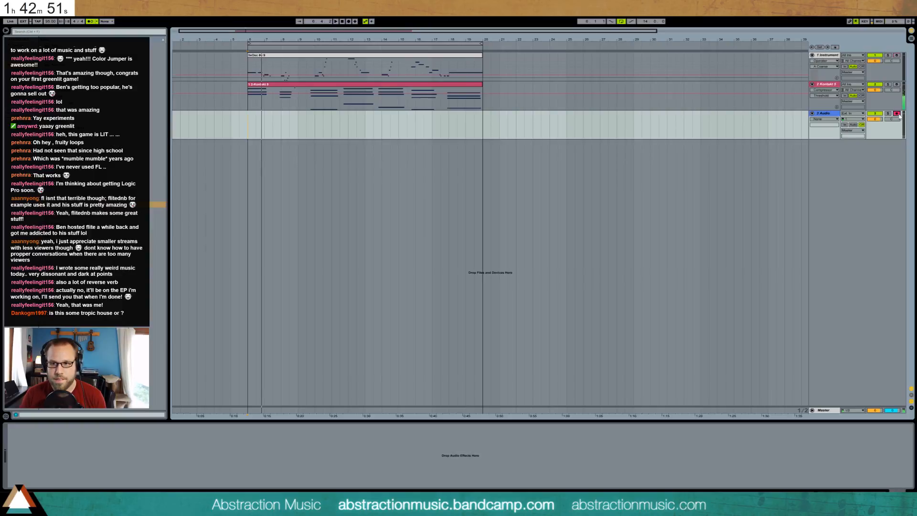
Record a take on the audio track, trim its end to bar 10 and delete the recorded clip.
{"action": "key", "text": "F9"}
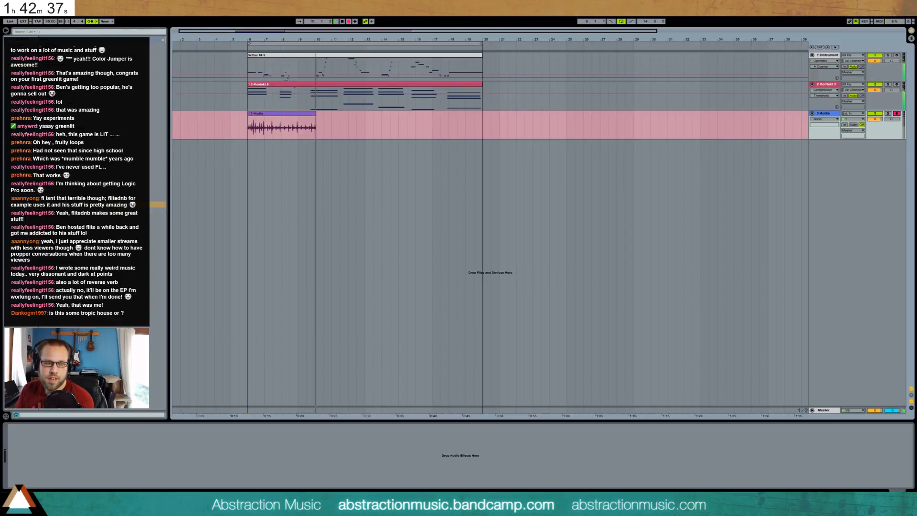
{"action": "key", "text": "space"}
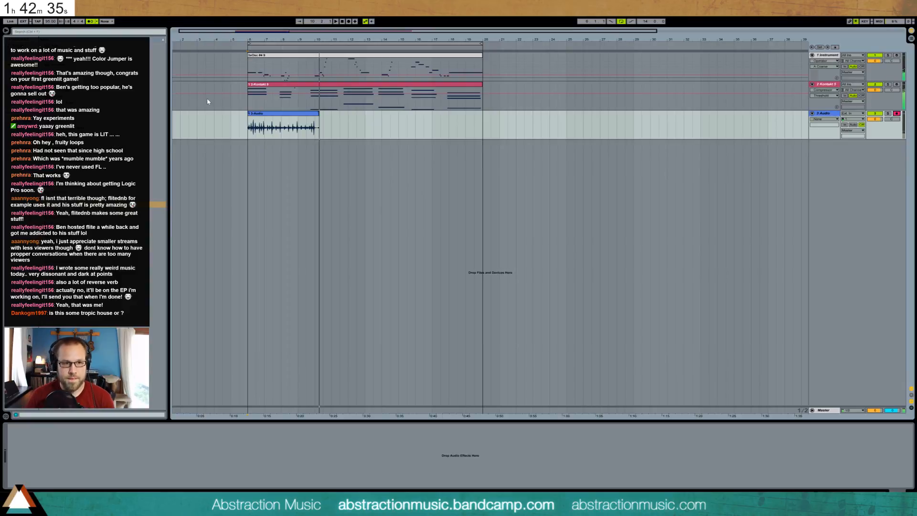
{"action": "left_click_drag", "start_coordinate": [319, 125], "coordinate": [315, 125]}
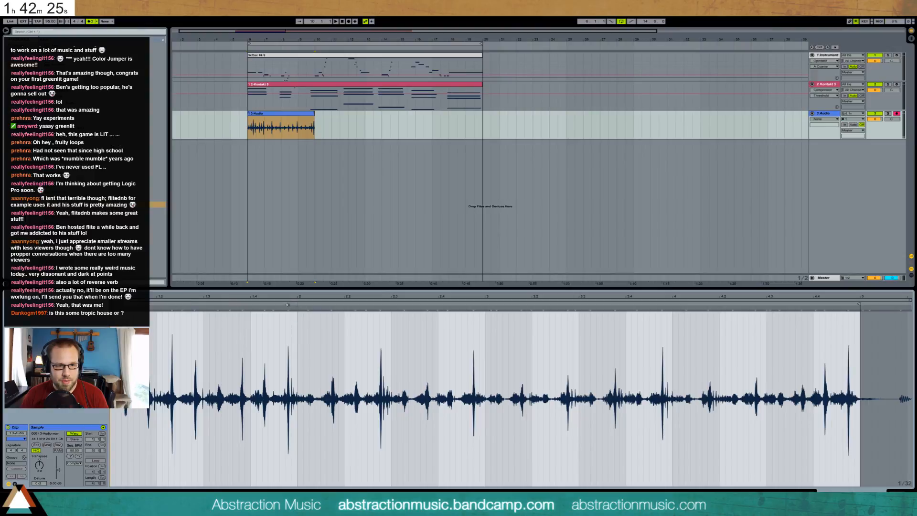
{"action": "key", "text": "Delete"}
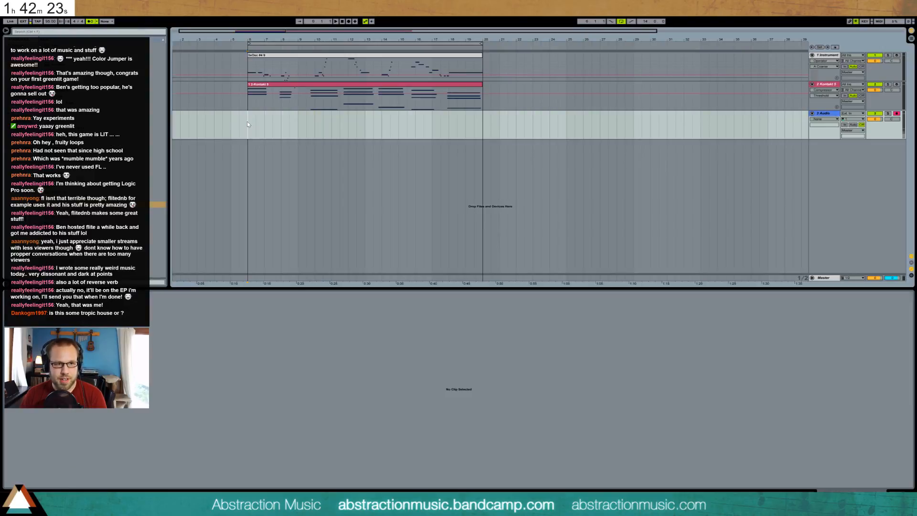
Try recording a short take on the audio track from the loop start, and undo it.
{"action": "key", "text": "F9"}
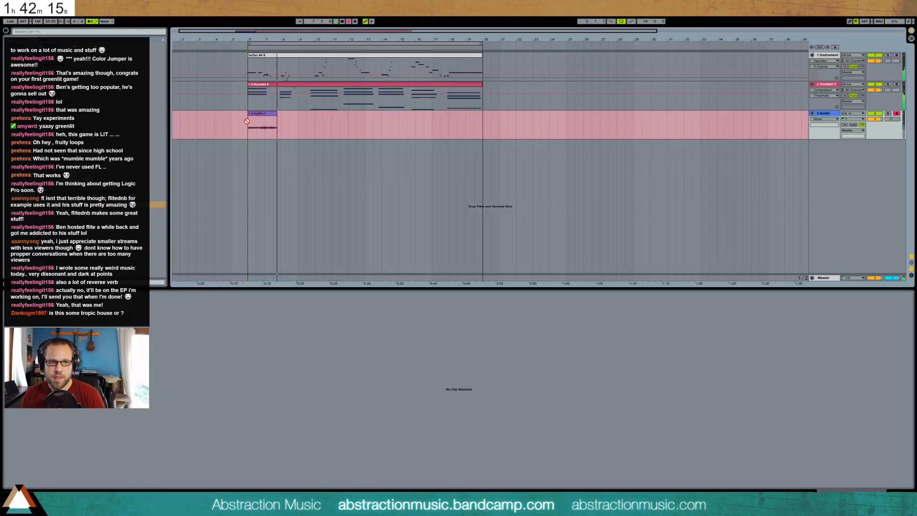
{"action": "key", "text": "F9"}
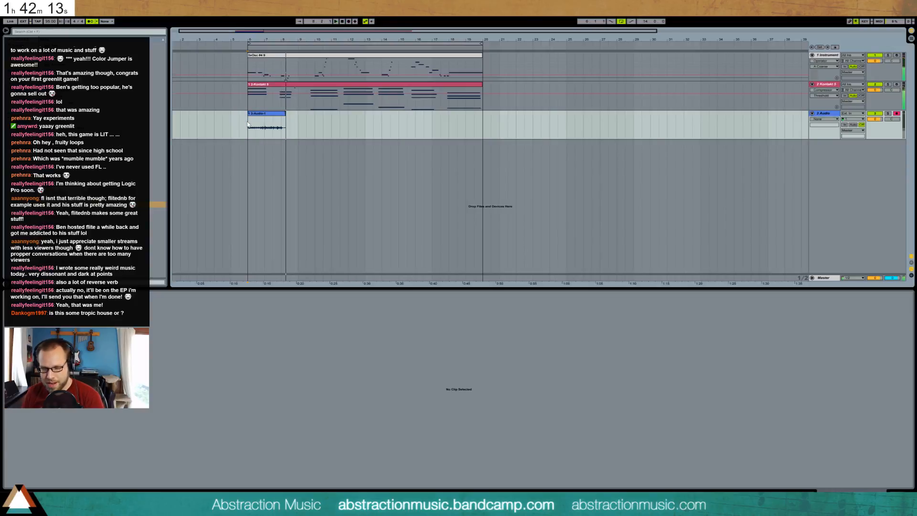
{"action": "key", "text": "ctrl+z"}
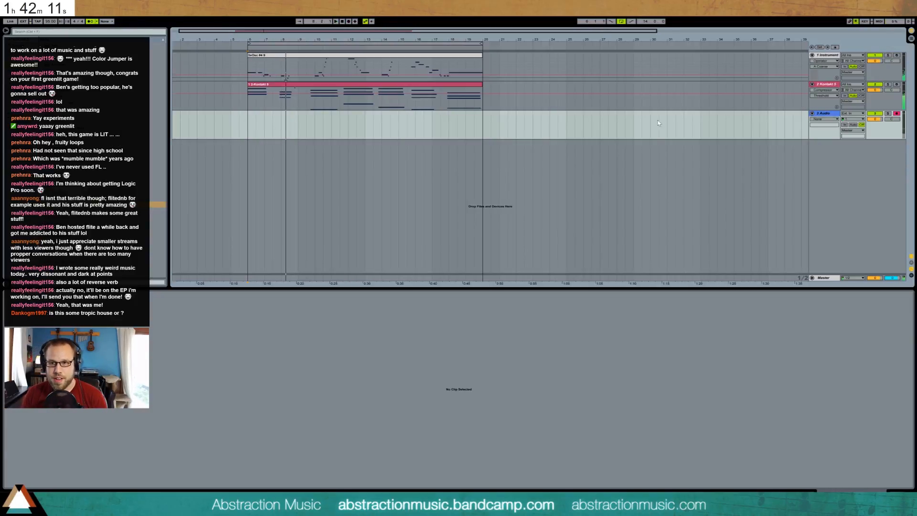
Solo the audio track, record a new take from bar 6 to about bar 11 and play it back.
{"action": "left_click", "coordinate": [888, 113]}
{"action": "left_click", "coordinate": [247, 123]}
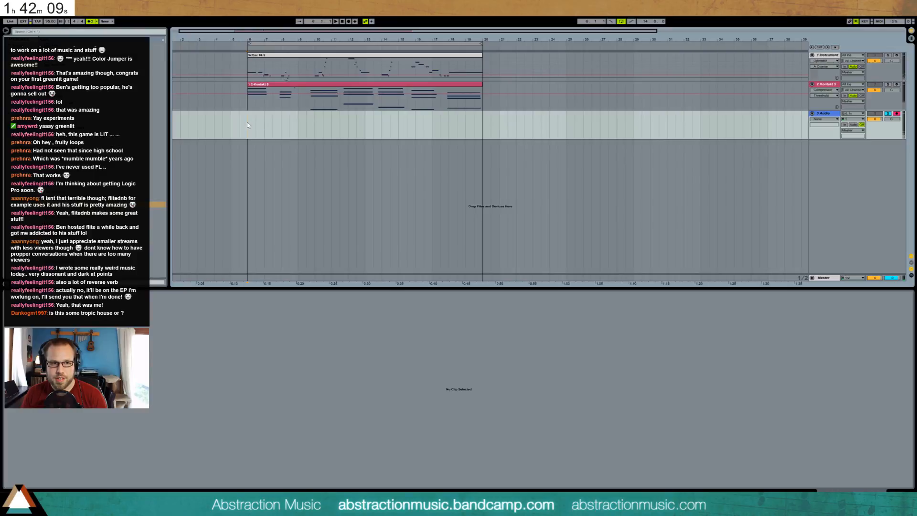
{"action": "key", "text": "F9"}
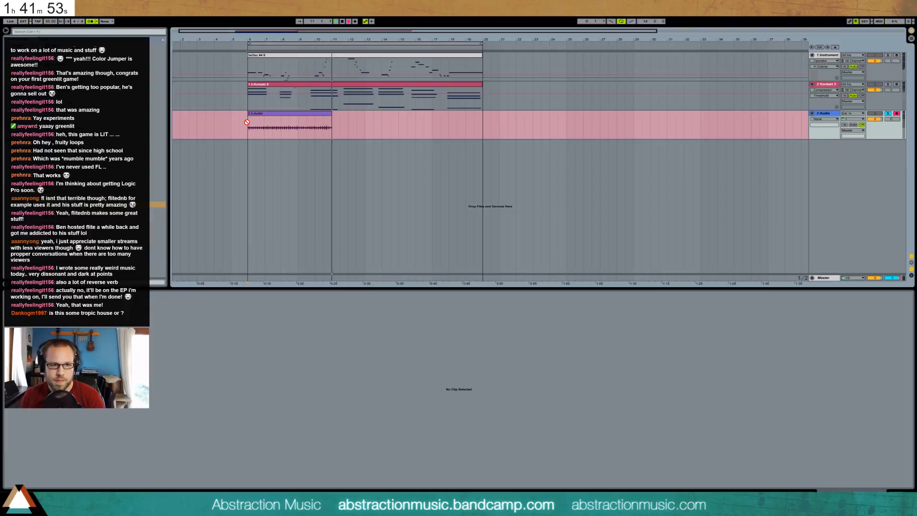
{"action": "key", "text": "space"}
{"action": "key", "text": "space"}
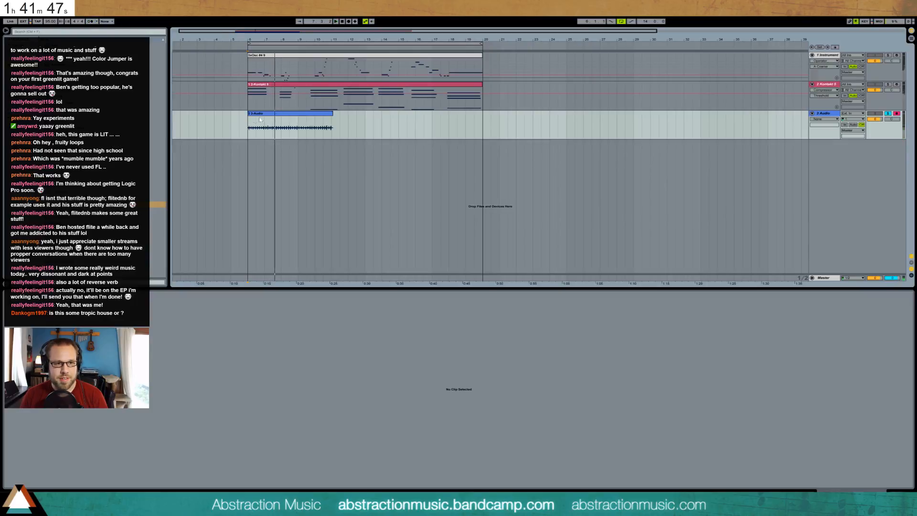
Trim the recorded audio clip's end to bar 9 and warp its first transient onto the clip start.
{"action": "left_click", "coordinate": [248, 115]}
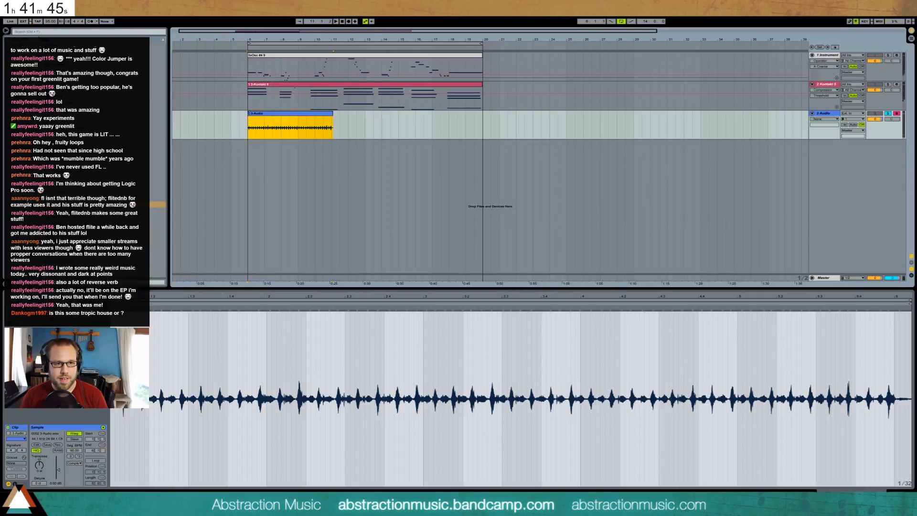
{"action": "left_click_drag", "start_coordinate": [249, 113], "coordinate": [298, 117]}
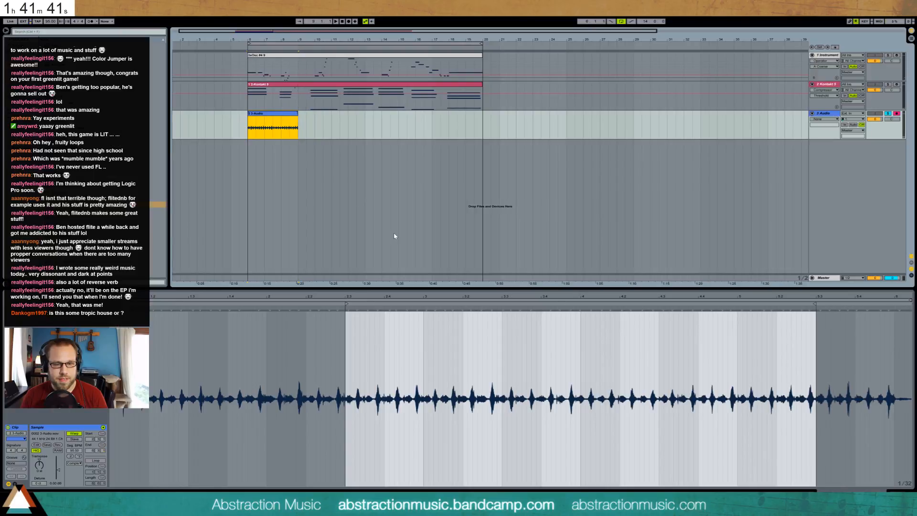
{"action": "left_click_drag", "start_coordinate": [369, 298], "coordinate": [351, 323]}
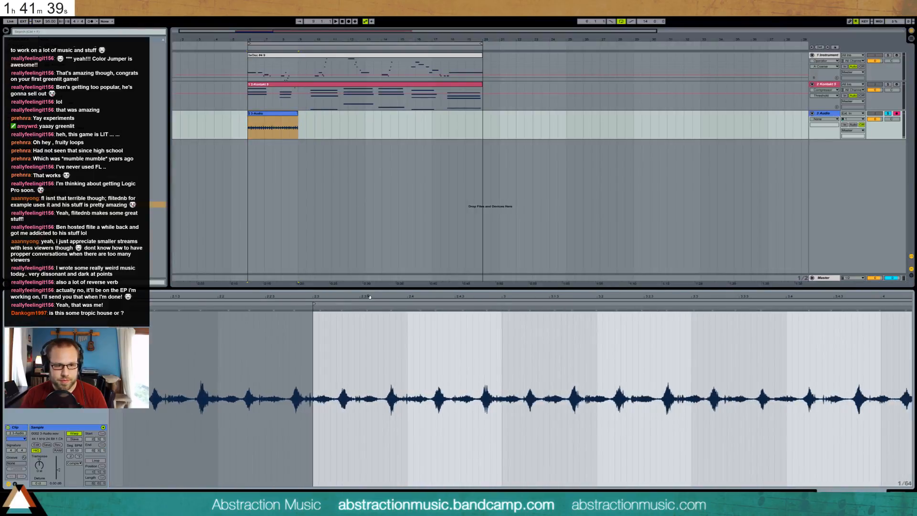
{"action": "key", "text": "space"}
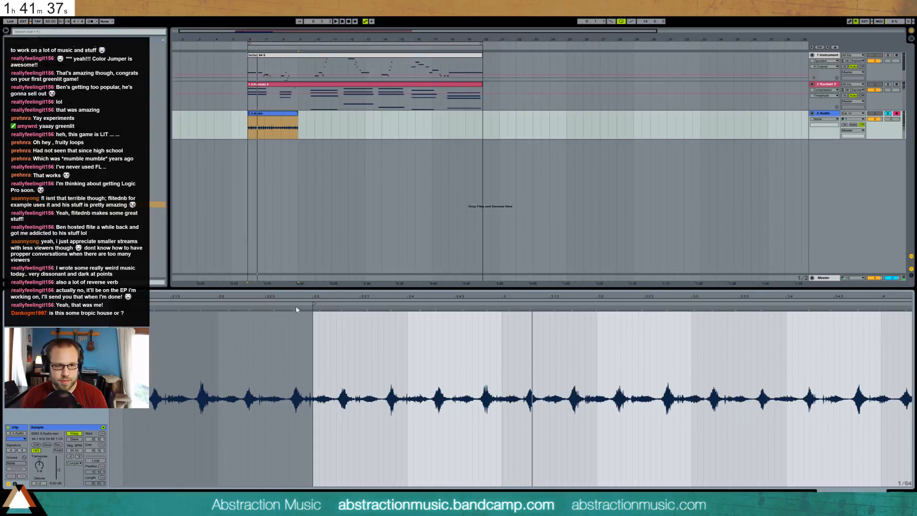
{"action": "key", "text": "space"}
{"action": "left_click_drag", "start_coordinate": [296, 308], "coordinate": [313, 308]}
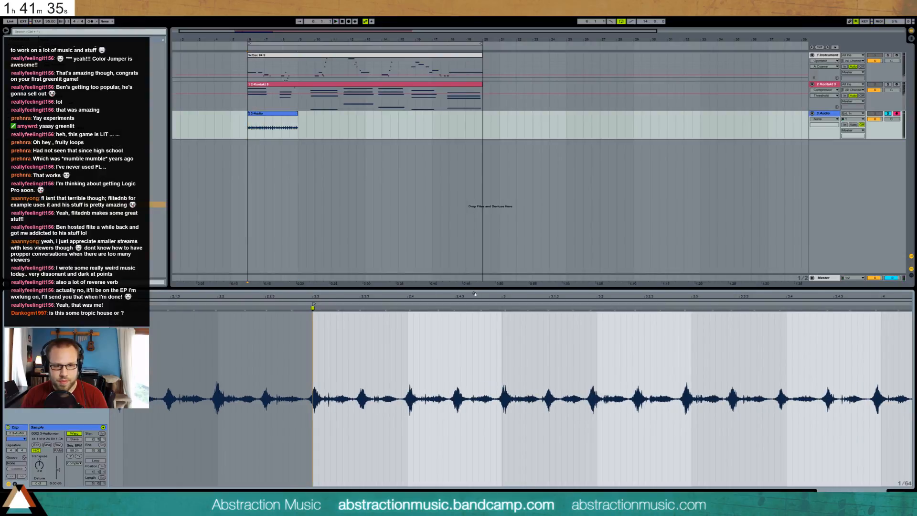
Align the later hits of the audio clip to the beat grid with warp markers at the clip end and on the beats in between.
{"action": "left_click_drag", "start_coordinate": [481, 296], "coordinate": [210, 297]}
{"action": "left_click_drag", "start_coordinate": [818, 295], "coordinate": [694, 282]}
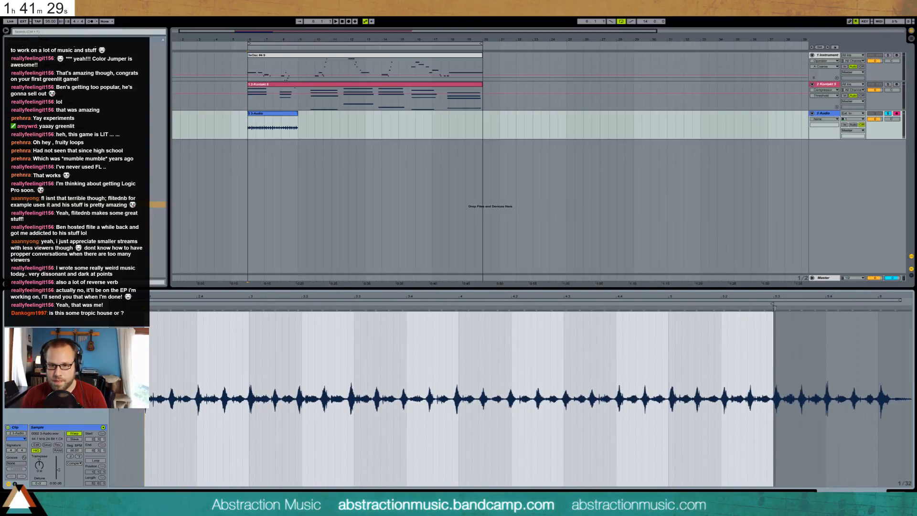
{"action": "left_click_drag", "start_coordinate": [776, 308], "coordinate": [774, 308]}
{"action": "key", "text": "space"}
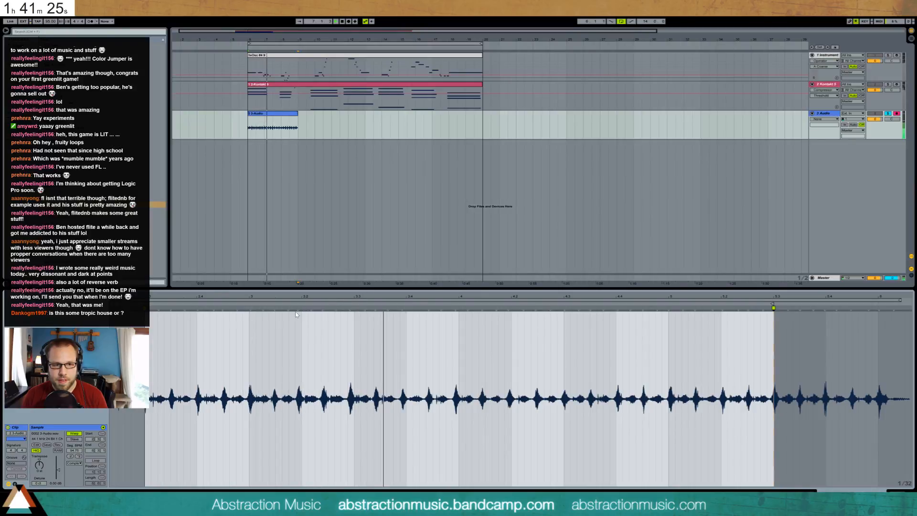
{"action": "left_click_drag", "start_coordinate": [299, 309], "coordinate": [302, 308]}
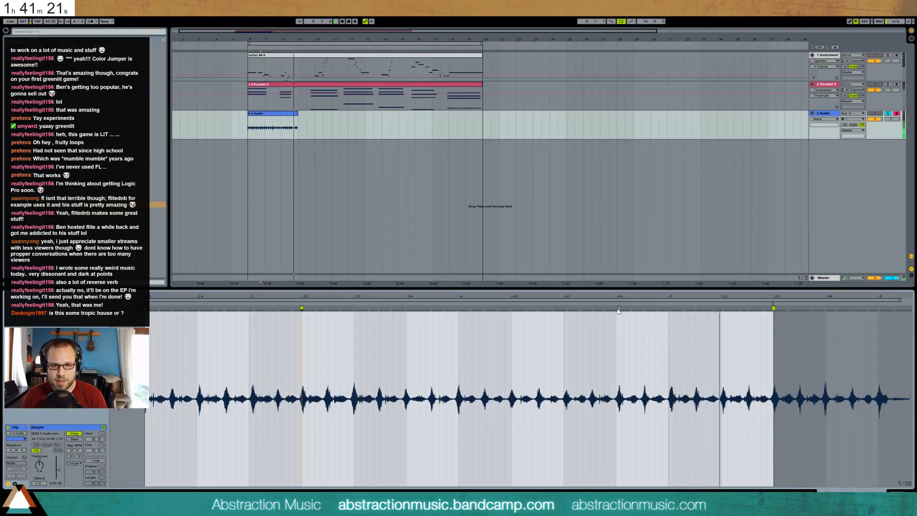
{"action": "left_click_drag", "start_coordinate": [567, 308], "coordinate": [616, 309]}
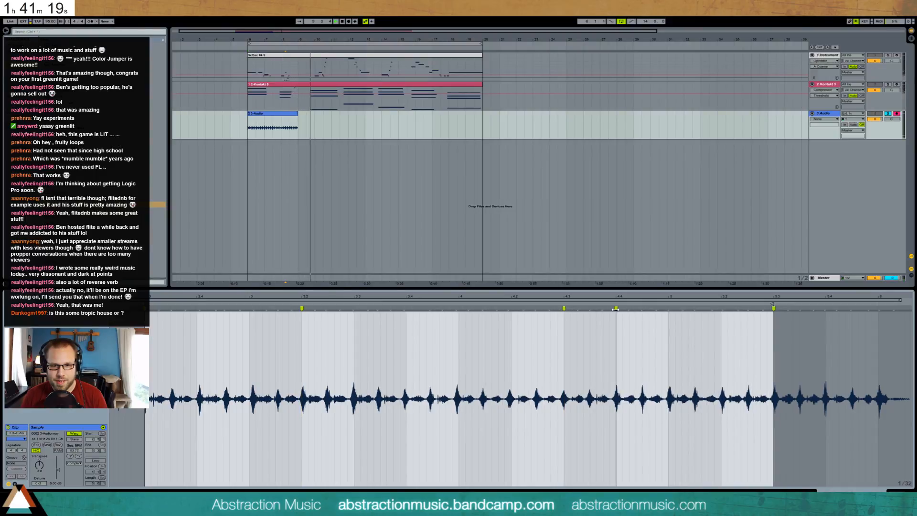
{"action": "double_click", "coordinate": [722, 308]}
Loop the audio clip over its trimmed three-bar section and extend it along the track to bar 20.
{"action": "left_click", "coordinate": [276, 117]}
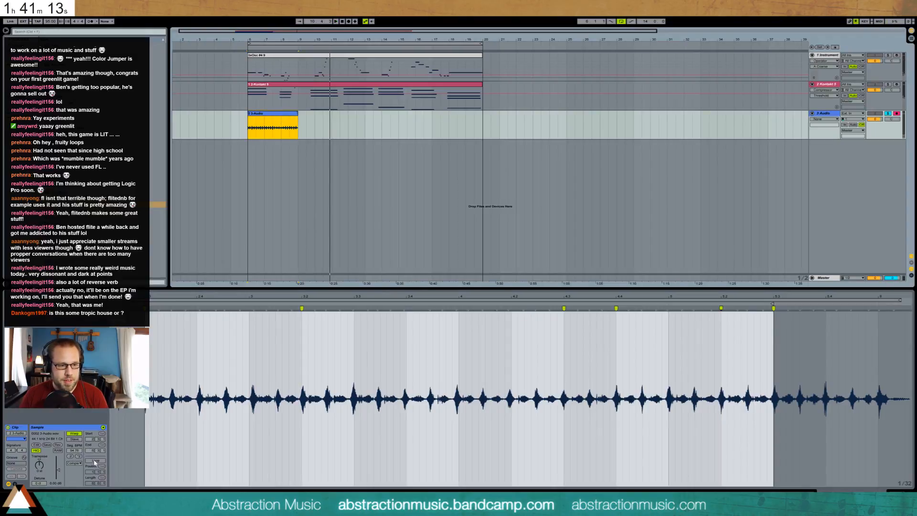
{"action": "left_click", "coordinate": [95, 461]}
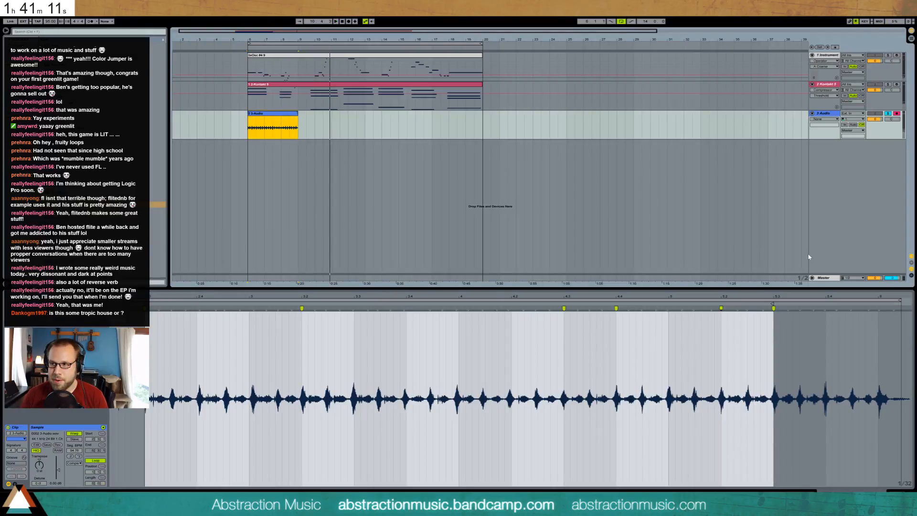
{"action": "left_click_drag", "start_coordinate": [901, 300], "coordinate": [788, 277]}
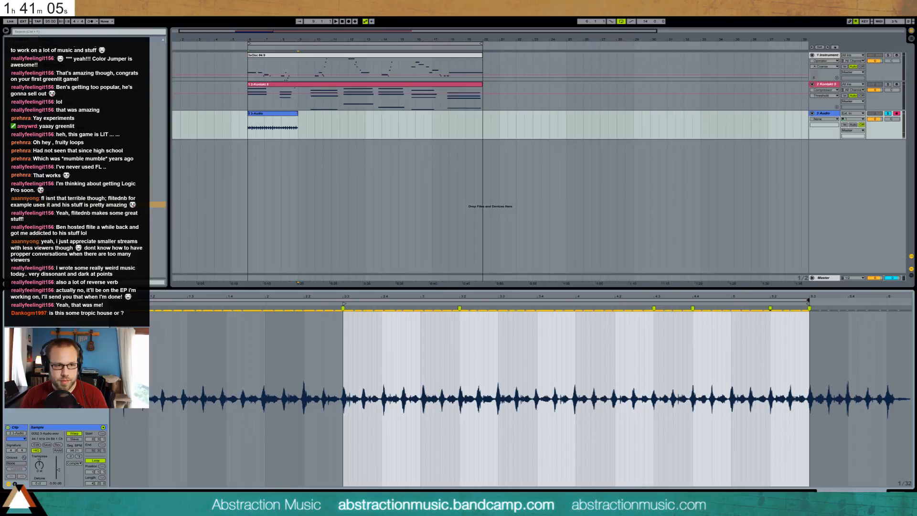
{"action": "left_click_drag", "start_coordinate": [113, 300], "coordinate": [344, 300]}
{"action": "key", "text": "space"}
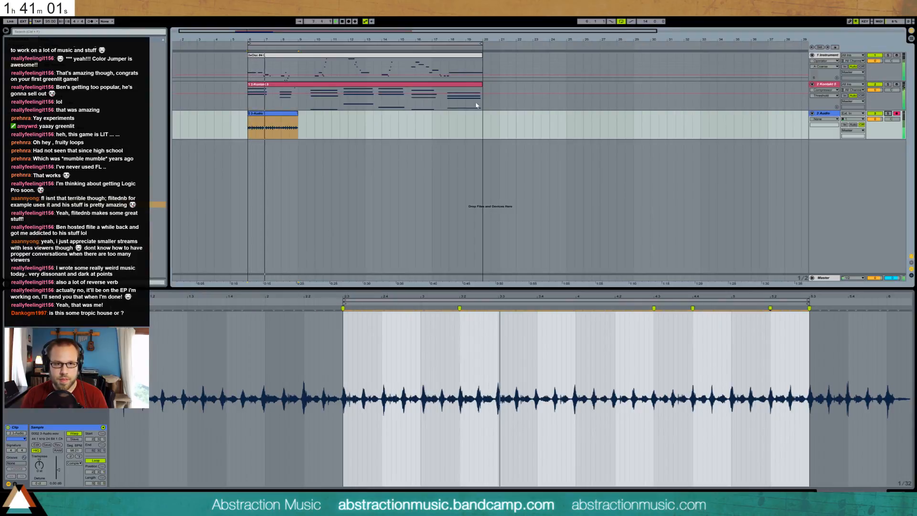
{"action": "left_click_drag", "start_coordinate": [297, 113], "coordinate": [483, 113]}
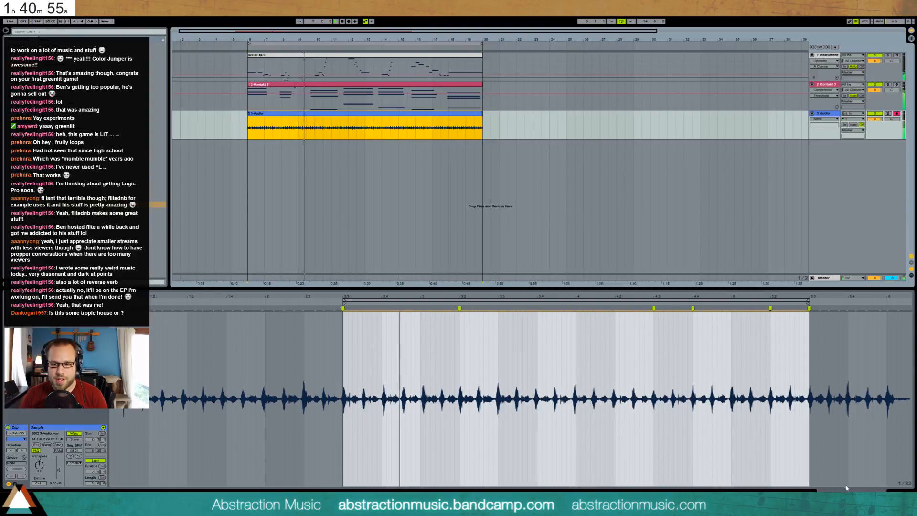
Add an EQ Eight to the audio track and cut its low frequencies with bands 1 and 2, switching band 2 to a low-cut filter.
{"action": "left_click", "coordinate": [899, 494]}
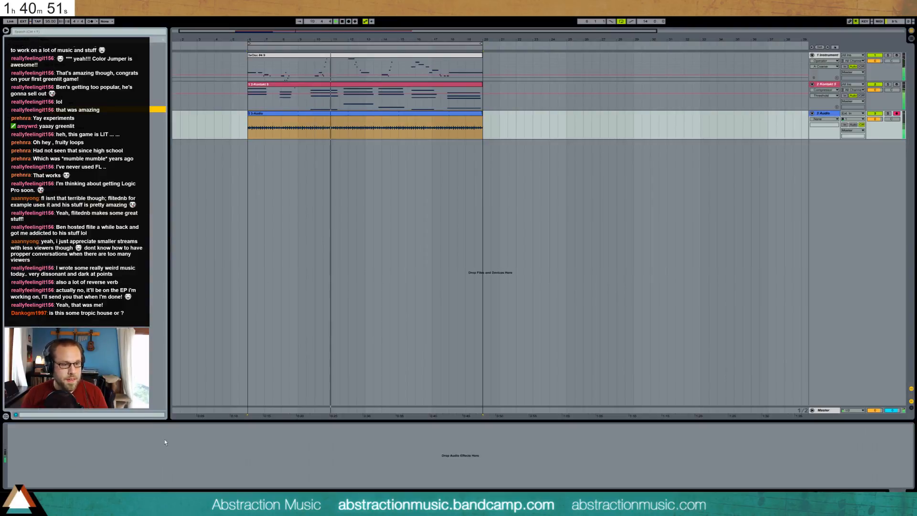
{"action": "left_click_drag", "start_coordinate": [164, 439], "coordinate": [120, 449]}
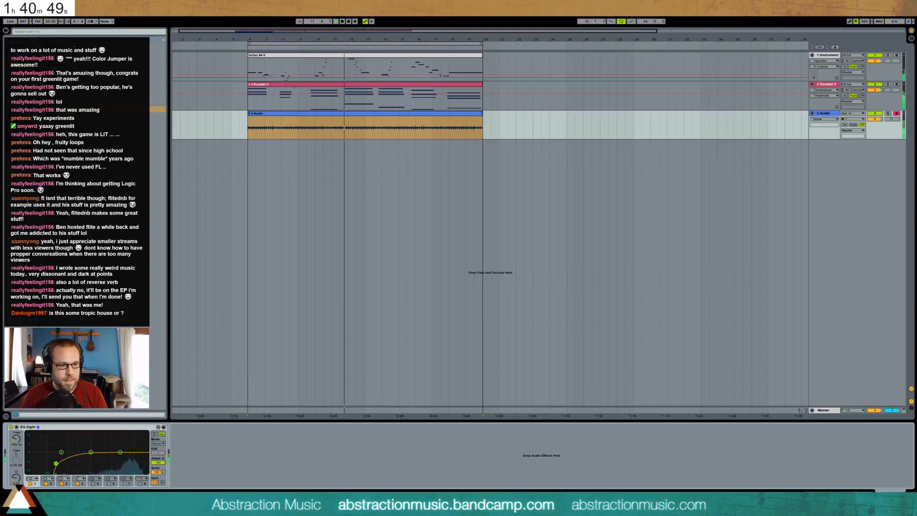
{"action": "left_click_drag", "start_coordinate": [56, 464], "coordinate": [117, 467]}
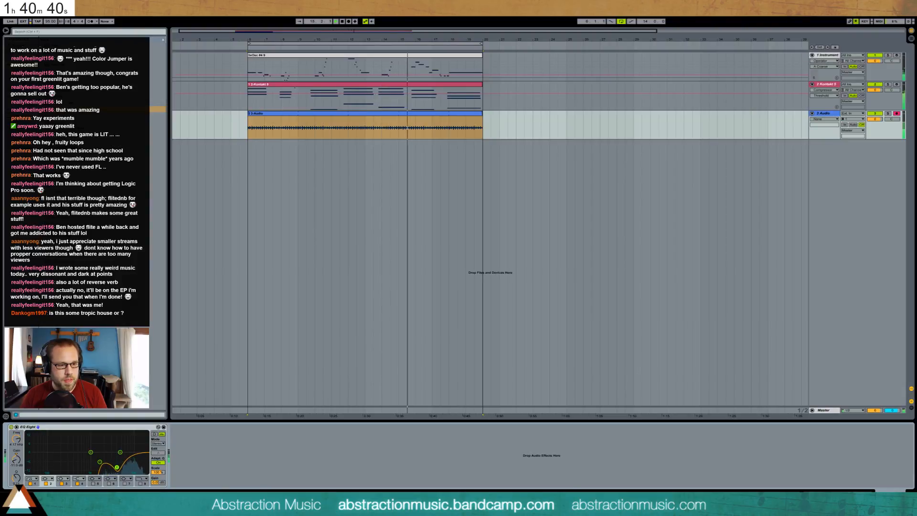
{"action": "left_click", "coordinate": [48, 479]}
{"action": "left_click", "coordinate": [50, 451]}
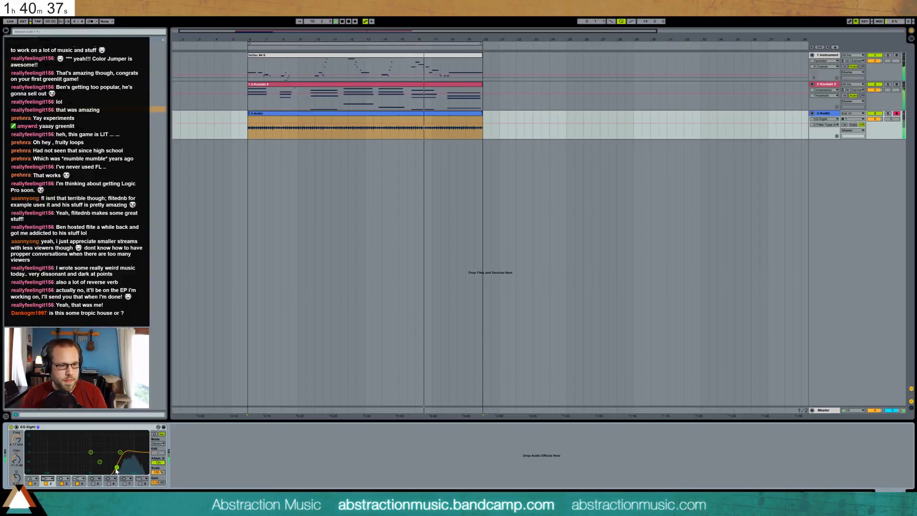
{"action": "mouse_move", "coordinate": [116, 468]}
{"action": "left_mouse_down"}
{"action": "mouse_move", "coordinate": [93, 462]}
{"action": "mouse_move", "coordinate": [123, 462]}
{"action": "left_mouse_up"}
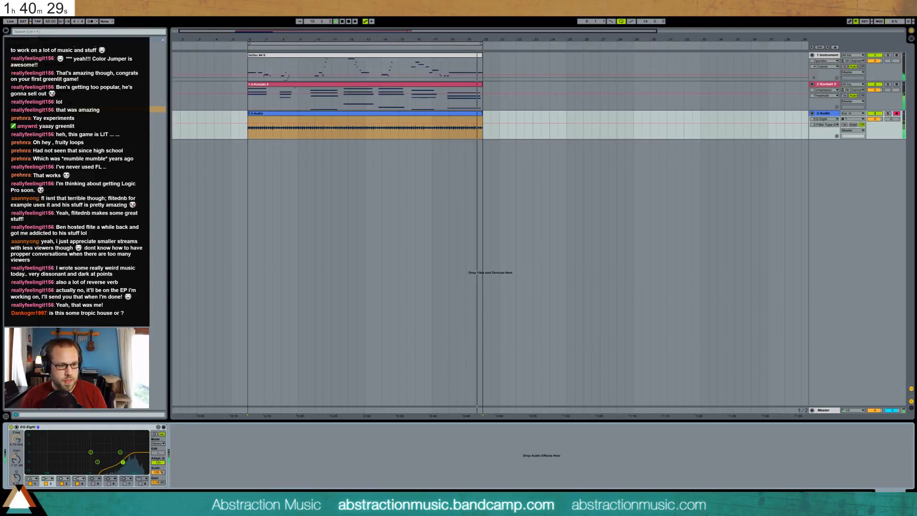
{"action": "left_click", "coordinate": [97, 462]}
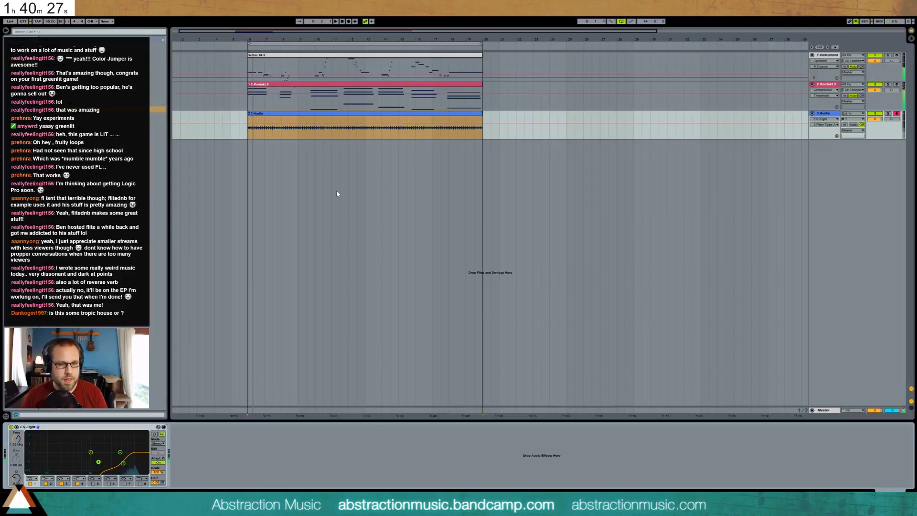
{"action": "left_click", "coordinate": [823, 115]}
{"action": "key", "text": "ctrl+t"}
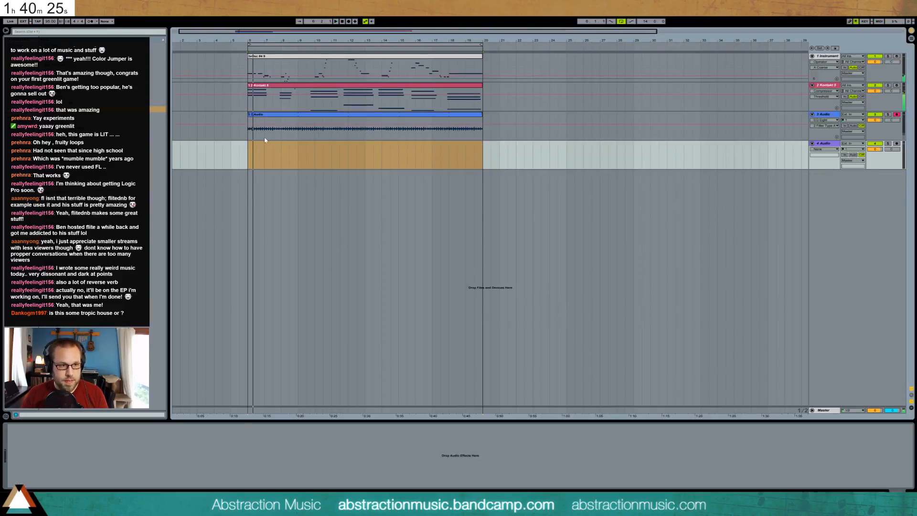
{"action": "key", "text": "ctrl+z"}
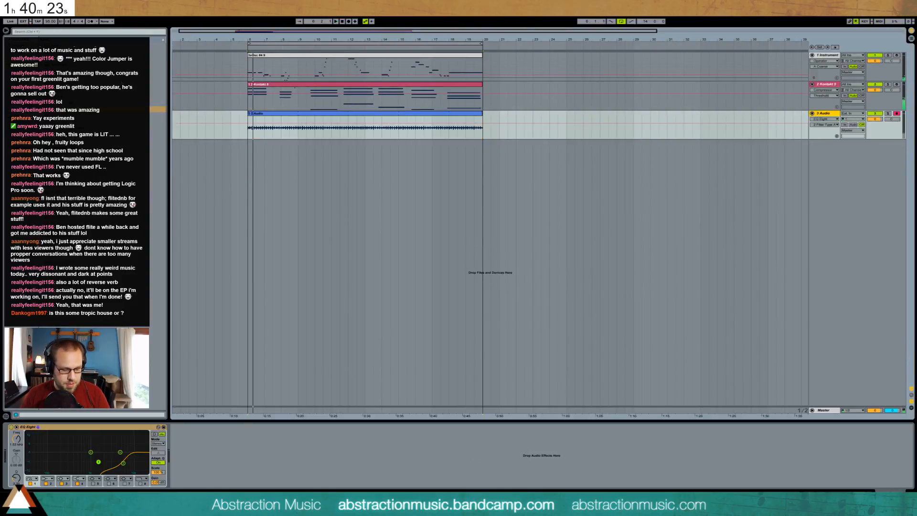
Insert a MIDI track below the audio track and load an empty Drum Rack on it.
{"action": "key", "text": "ctrl+shift+t"}
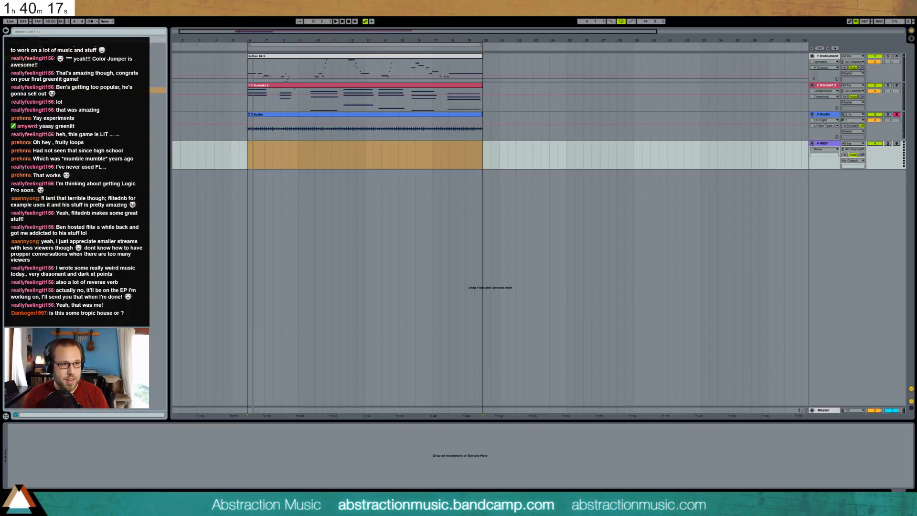
{"action": "left_click_drag", "start_coordinate": [67, 58], "coordinate": [288, 148]}
{"action": "left_click", "coordinate": [23, 138]}
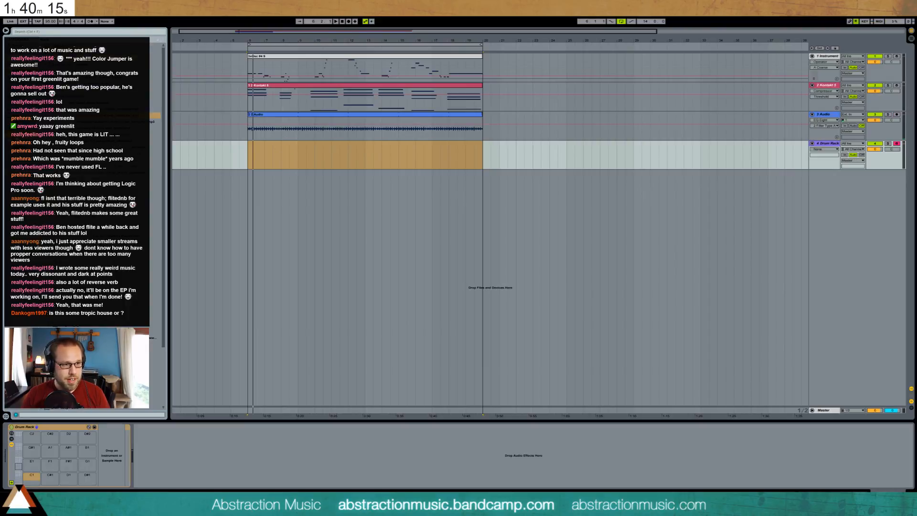
{"action": "left_click", "coordinate": [46, 45]}
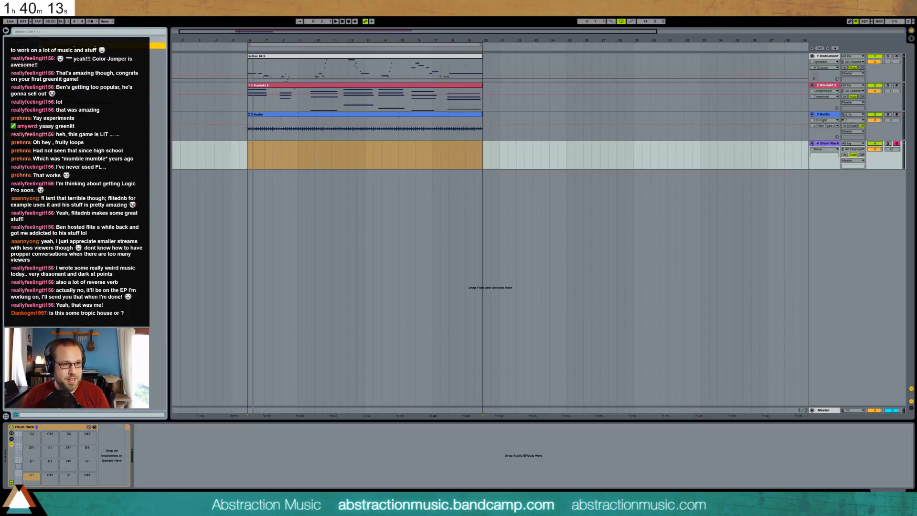
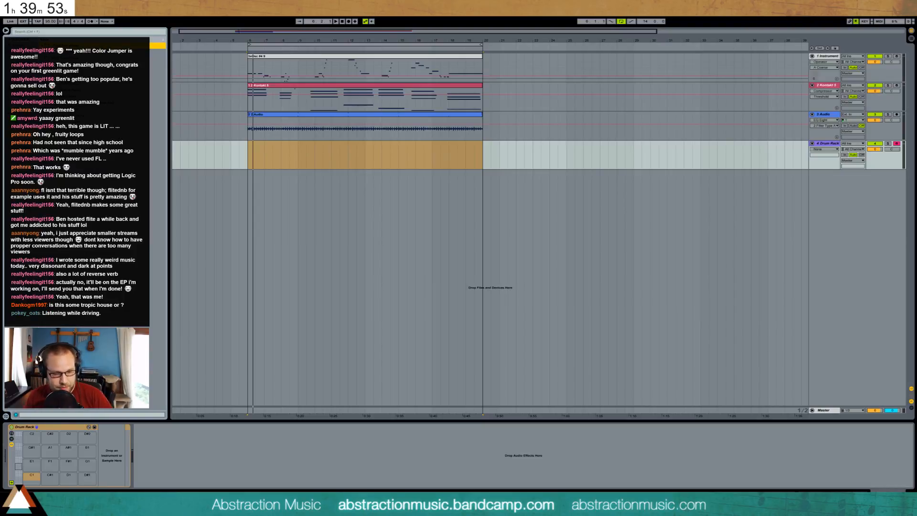
Insert an audio track below the Drum Rack track, arm it and record a few single hits after bar 20.
{"action": "key", "text": "ctrl+t"}
{"action": "left_click", "coordinate": [490, 181]}
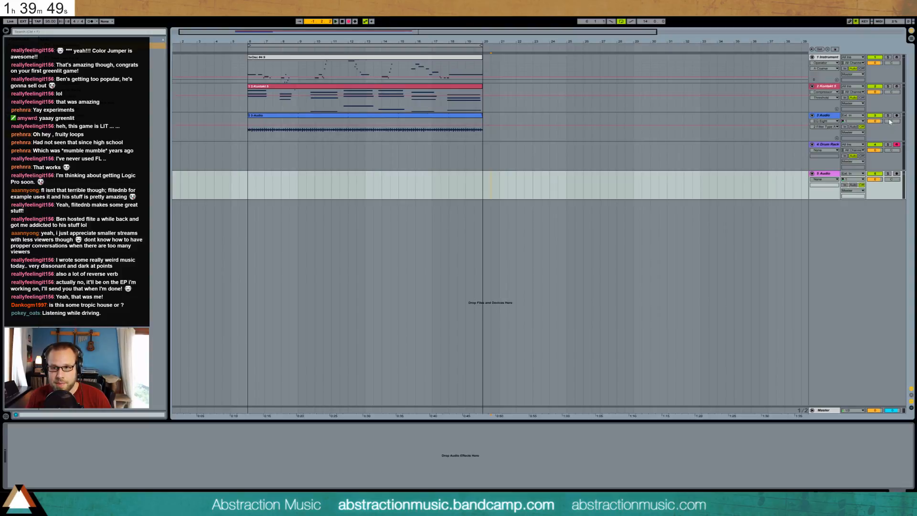
{"action": "left_click", "coordinate": [897, 174]}
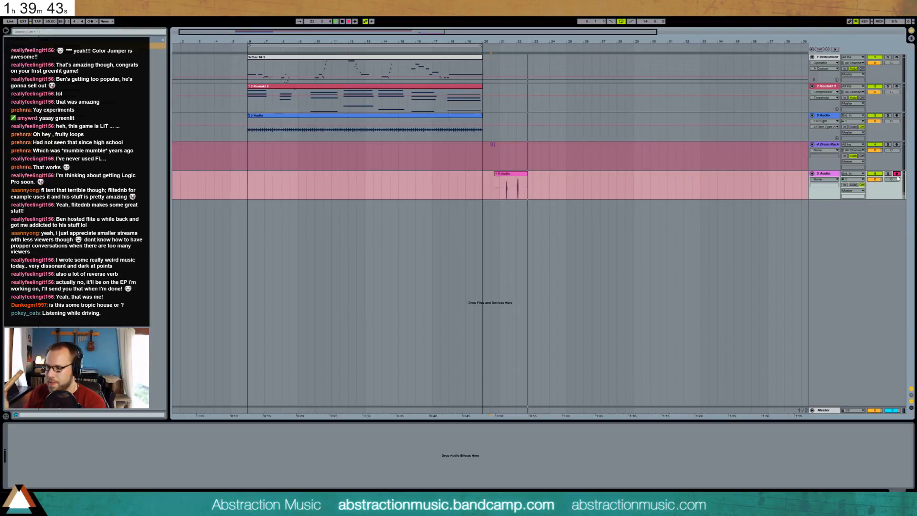
{"action": "key", "text": "space"}
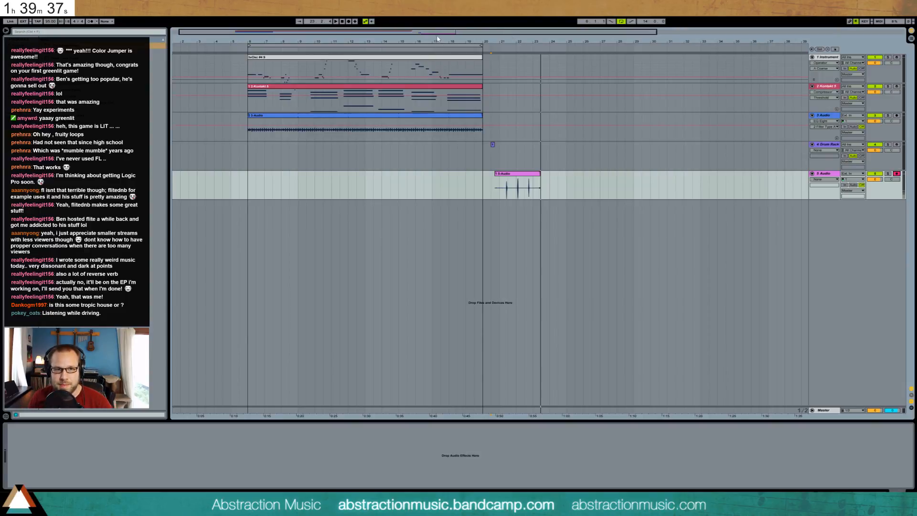
Cut out the middle recorded hit, move it to just after bar 20 and delete the remaining recorded clips on both lower tracks.
{"action": "left_click_drag", "start_coordinate": [516, 41], "coordinate": [518, 221]}
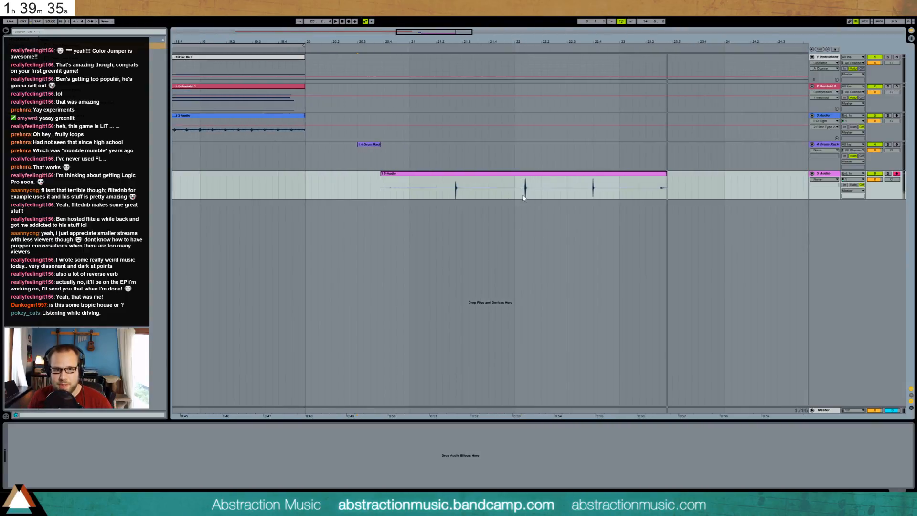
{"action": "left_click_drag", "start_coordinate": [521, 188], "coordinate": [314, 186]}
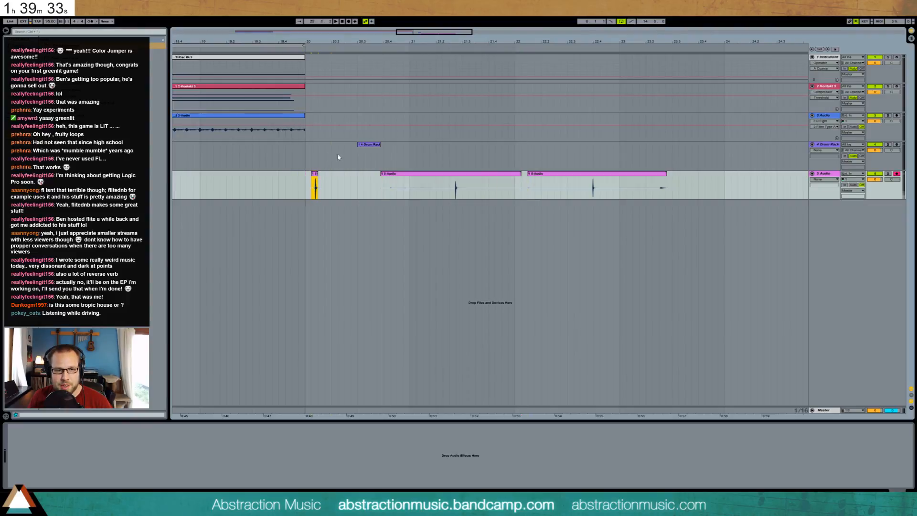
{"action": "left_click_drag", "start_coordinate": [338, 157], "coordinate": [771, 189]}
{"action": "key", "text": "Delete"}
Copy the isolated hit and paste it on the same audio track at bar 7 beat 3.
{"action": "left_click", "coordinate": [320, 186]}
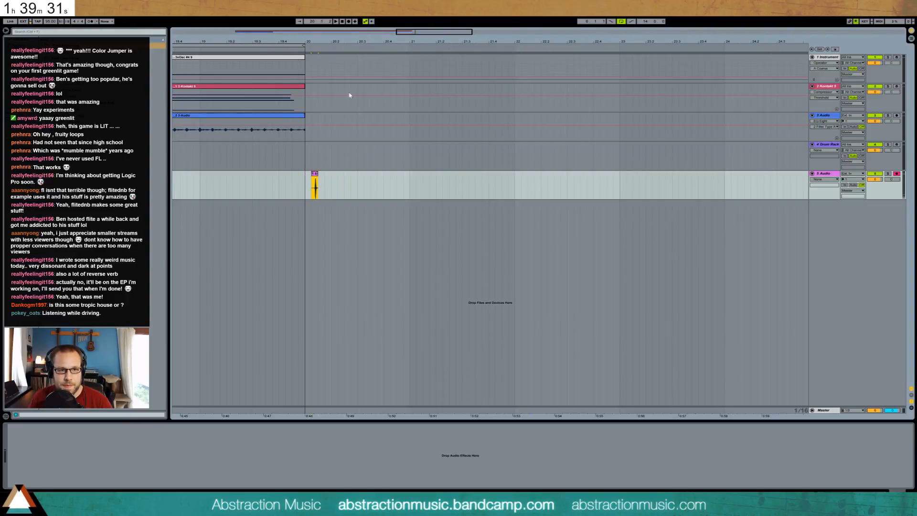
{"action": "left_click_drag", "start_coordinate": [415, 35], "coordinate": [406, 10]}
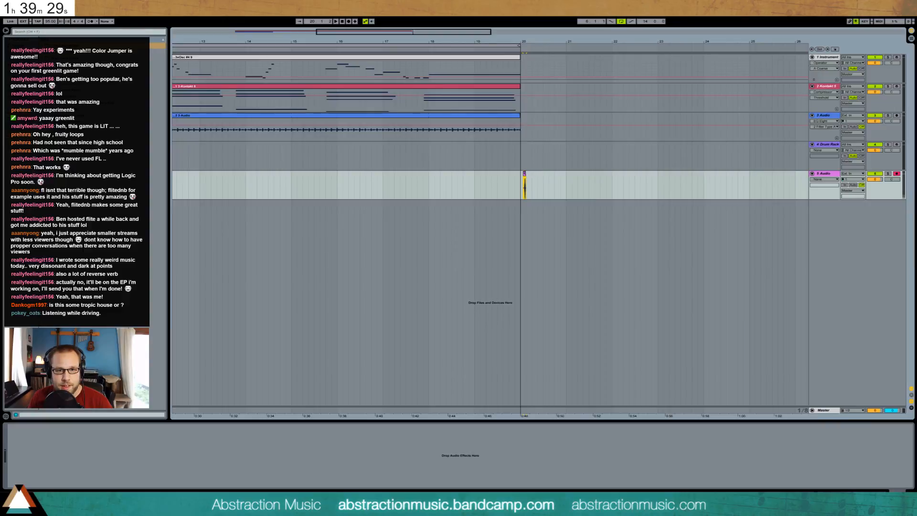
{"action": "left_click", "coordinate": [256, 34]}
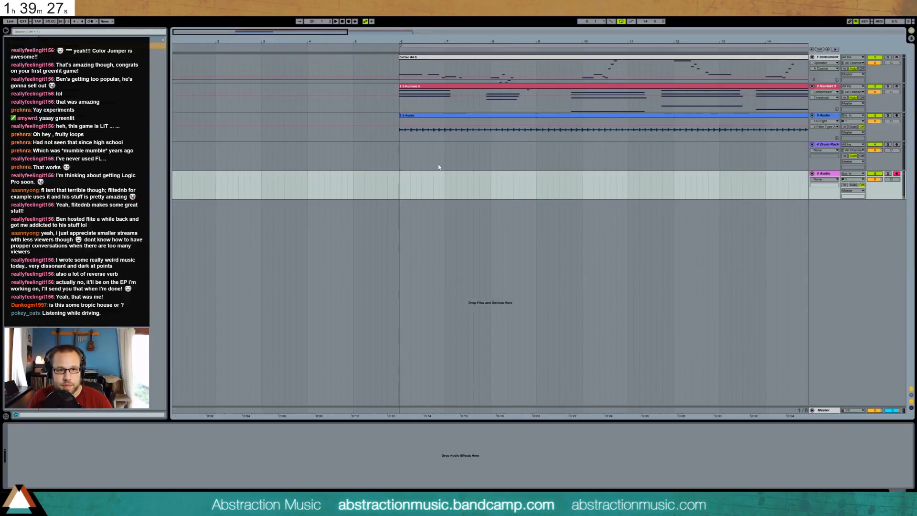
{"action": "left_click", "coordinate": [467, 190]}
{"action": "key", "text": "ctrl+v"}
{"action": "left_click_drag", "start_coordinate": [258, 34], "coordinate": [260, 115]}
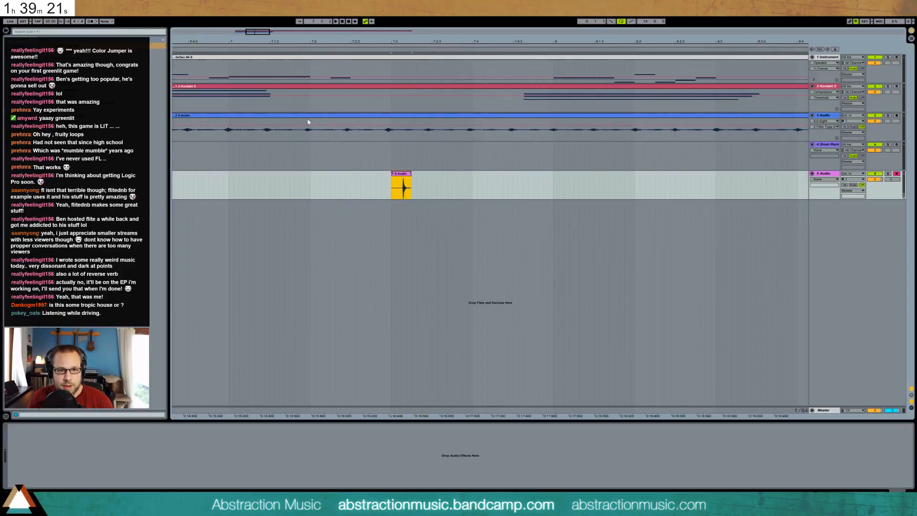
Trim the hit clip at bar 7 beat 3 to start exactly on its transient and extend its end past the decay.
{"action": "double_click", "coordinate": [401, 175]}
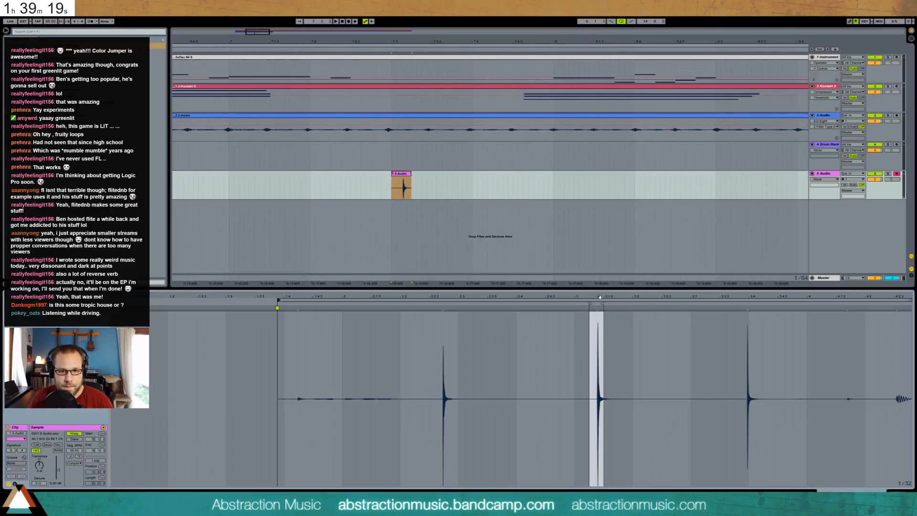
{"action": "left_click_drag", "start_coordinate": [600, 298], "coordinate": [524, 308]}
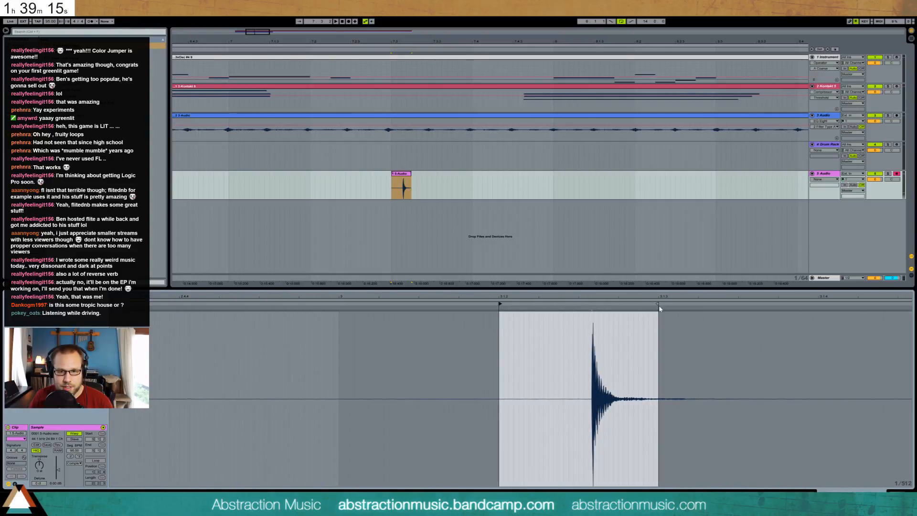
{"action": "left_click_drag", "start_coordinate": [659, 308], "coordinate": [827, 309]}
{"action": "left_click_drag", "start_coordinate": [500, 304], "coordinate": [592, 317]}
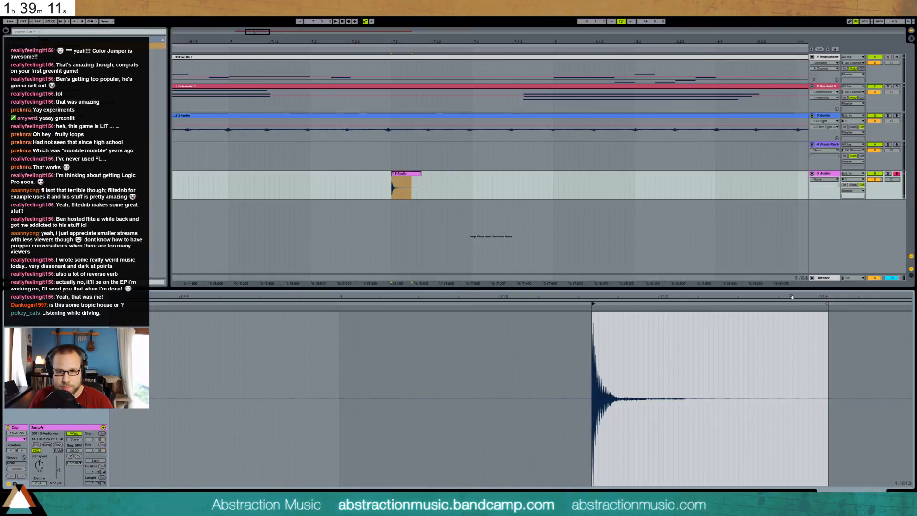
Duplicate the two-bar range from bar 6 to 8 containing the hit repeatedly along the track to the loop's end.
{"action": "left_click_drag", "start_coordinate": [792, 297], "coordinate": [793, 215]}
{"action": "left_click_drag", "start_coordinate": [252, 34], "coordinate": [341, 187]}
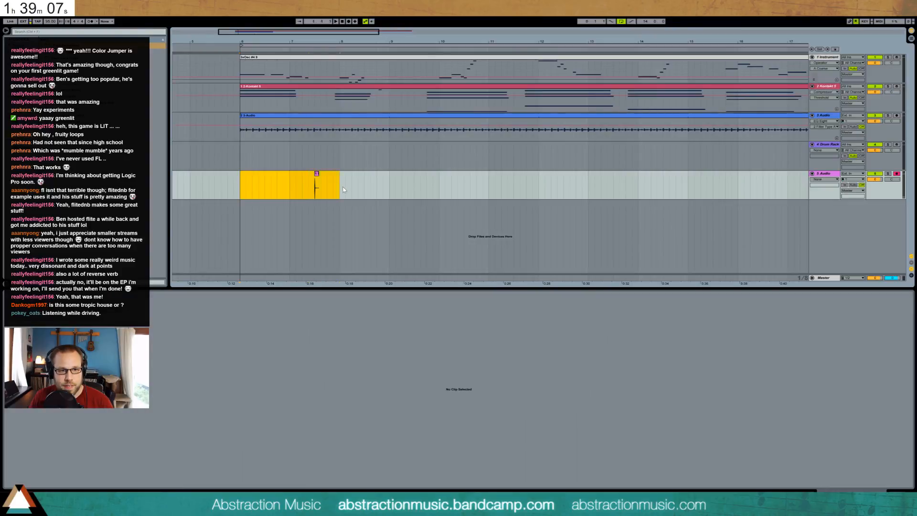
{"action": "key", "text": "ctrl+d"}
{"action": "key", "text": "ctrl+d"}
{"action": "key", "text": "ctrl+d"}
{"action": "key", "text": "ctrl+d"}
{"action": "key", "text": "ctrl+d"}
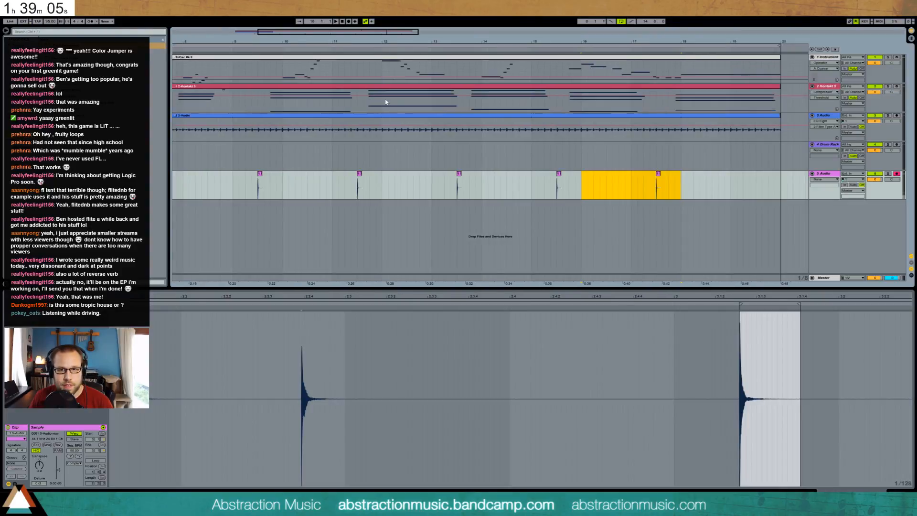
Delete every other duplicated hit, in bars 9, 13 and 17, leaving one hit every four bars.
{"action": "left_click_drag", "start_coordinate": [324, 39], "coordinate": [354, 182]}
{"action": "key", "text": "Delete"}
{"action": "left_click_drag", "start_coordinate": [425, 191], "coordinate": [451, 195]}
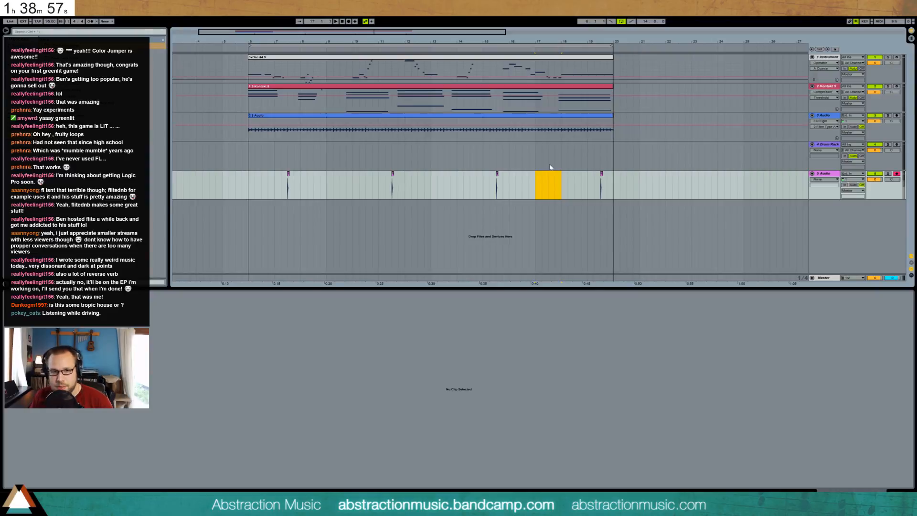
Rename the three percussion tracks as Shaker, DrumRack and WoodStick.
{"action": "left_click", "coordinate": [827, 116]}
{"action": "type", "text": "Shaker"}
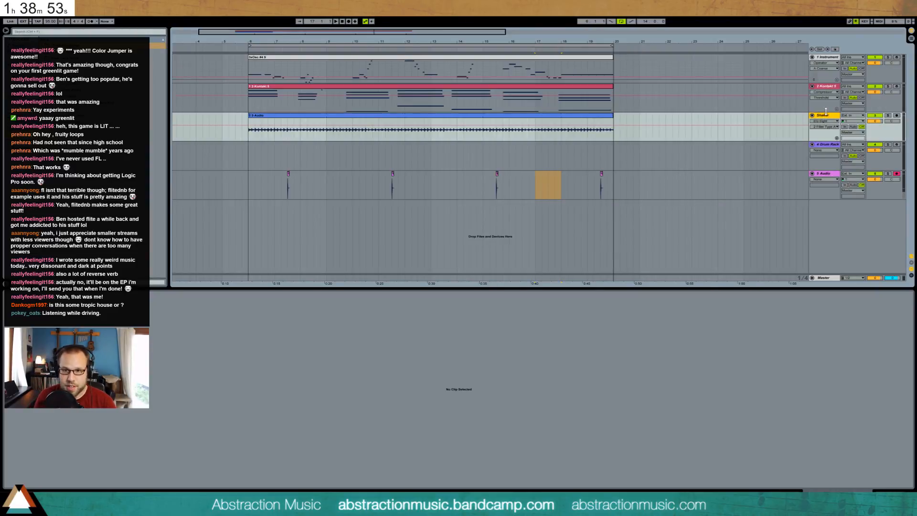
{"action": "key", "text": "Return"}
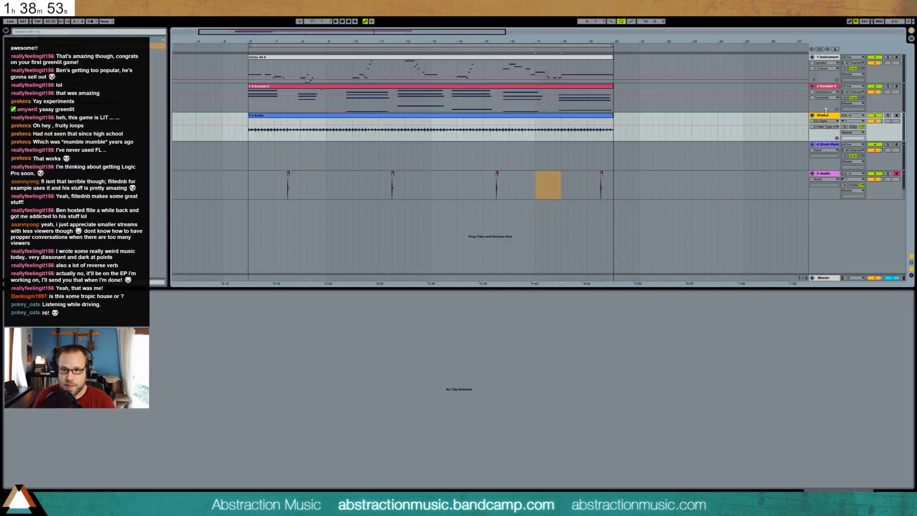
{"action": "left_click", "coordinate": [831, 148]}
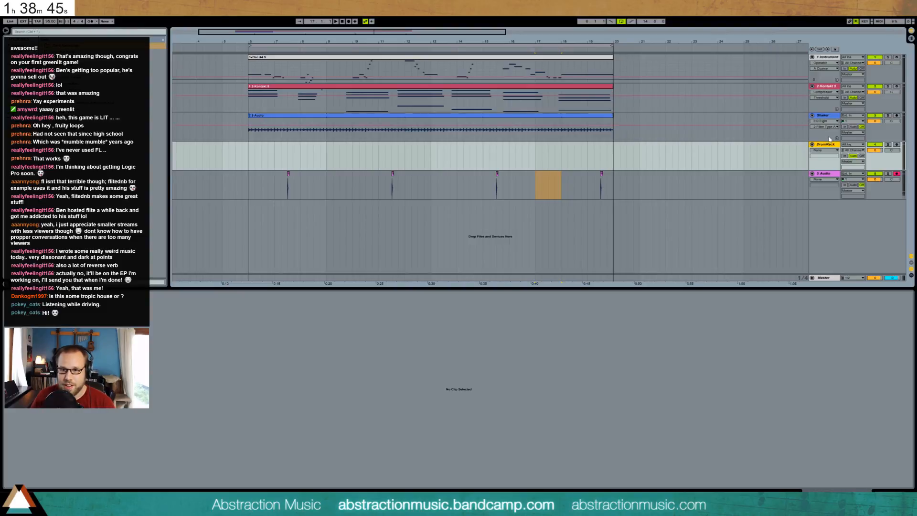
{"action": "left_click", "coordinate": [828, 178]}
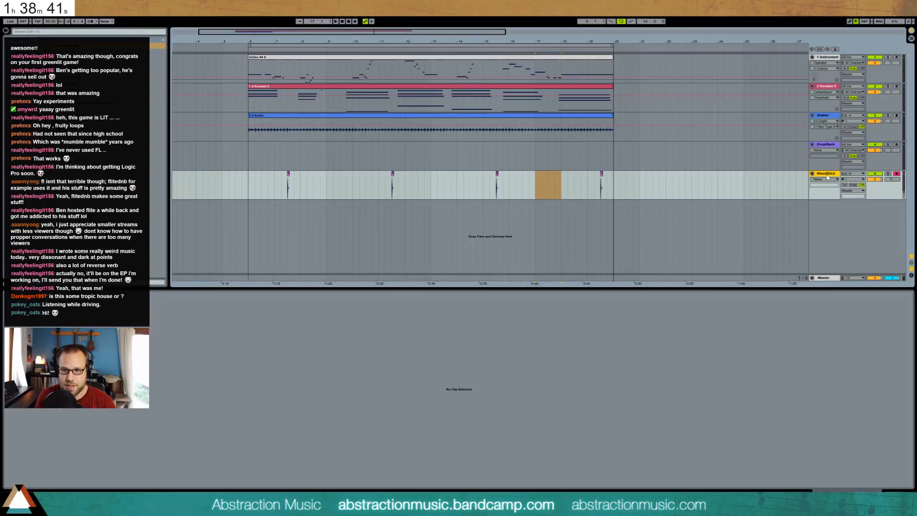
Move the Shaker track below DrumRack and group the three percussion tracks together.
{"action": "left_click_drag", "start_coordinate": [824, 119], "coordinate": [825, 125]}
{"action": "left_click", "coordinate": [825, 117]}
{"action": "left_click", "coordinate": [827, 175]}
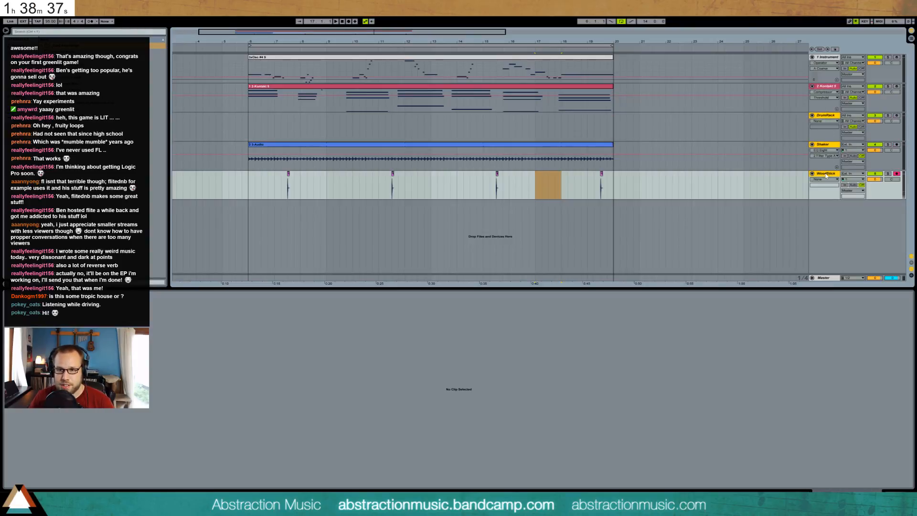
{"action": "key", "text": "ctrl+g"}
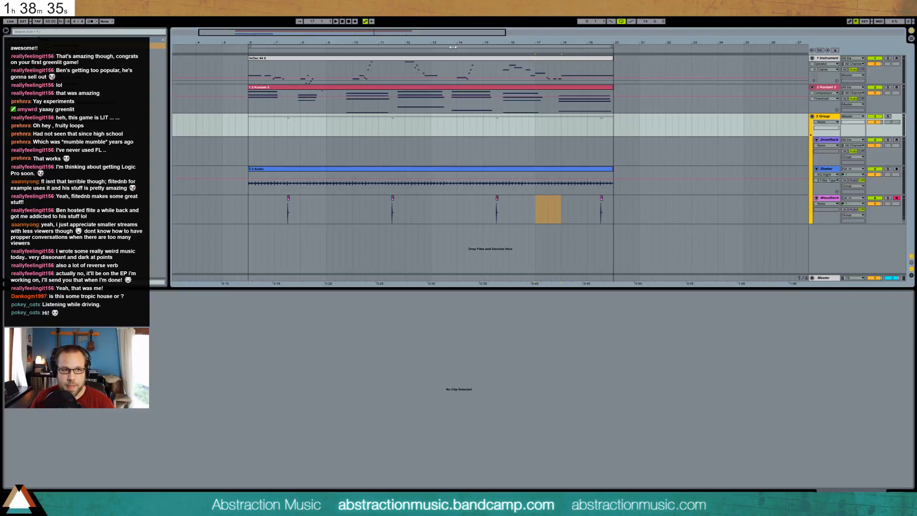
{"action": "key", "text": "ctrl+z"}
Load a Compressor on the percussion group, with Overdrive and Reverb placed ahead of it in the effect chain.
{"action": "left_click", "coordinate": [95, 59]}
{"action": "left_click", "coordinate": [96, 110]}
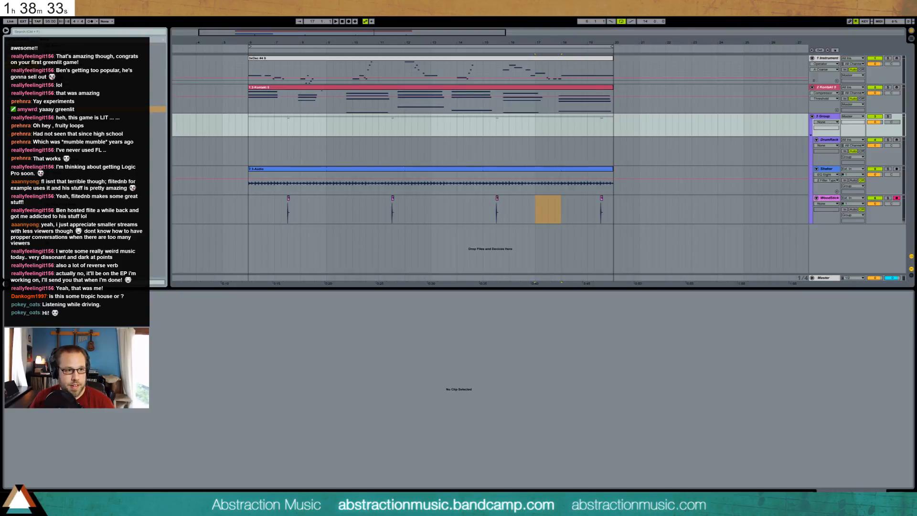
{"action": "key", "text": "shift+Tab"}
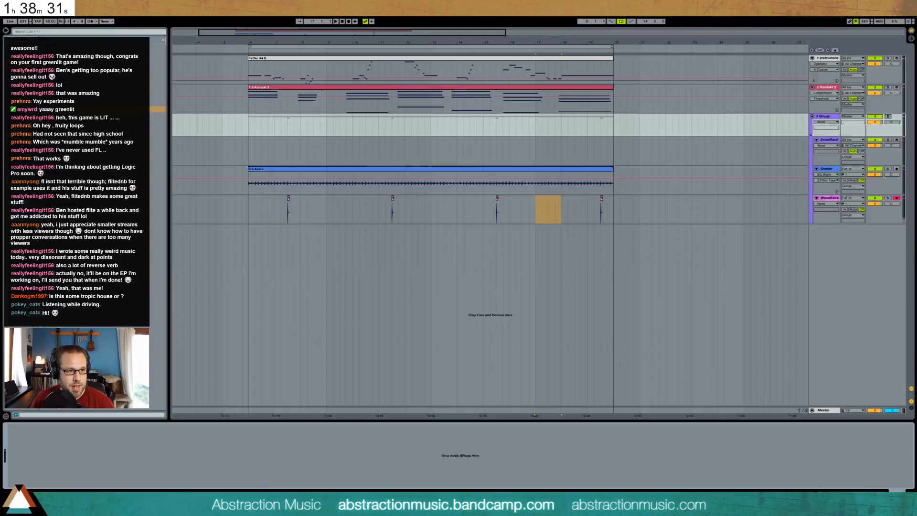
{"action": "left_click", "coordinate": [96, 90]}
{"action": "key", "text": "Return"}
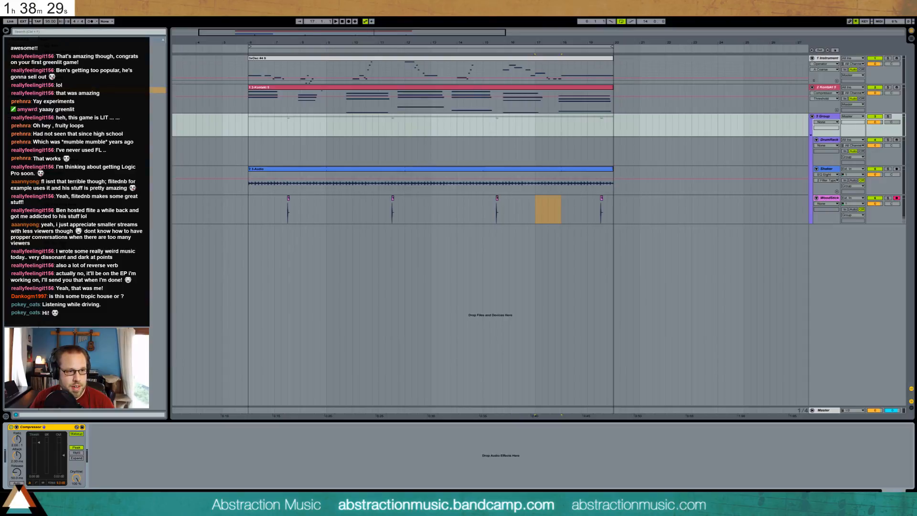
{"action": "left_click", "coordinate": [96, 192]}
{"action": "key", "text": "Return"}
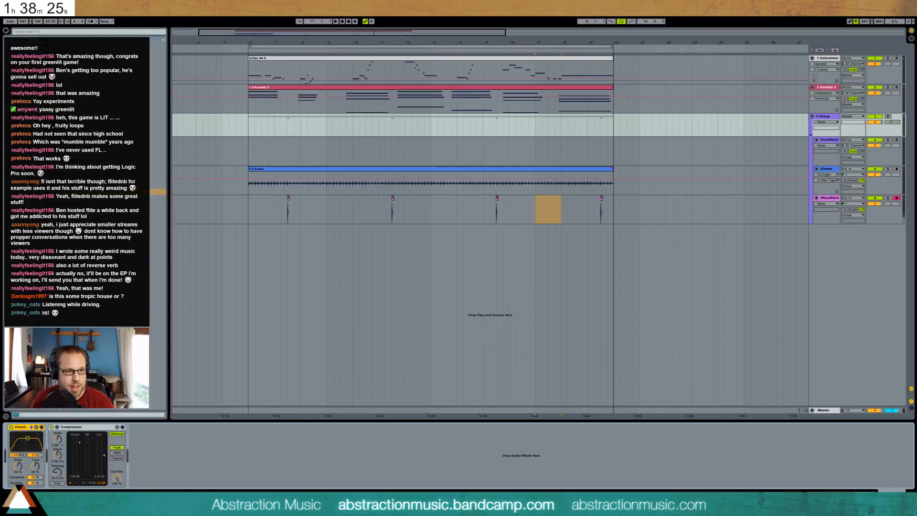
{"action": "left_click_drag", "start_coordinate": [95, 224], "coordinate": [25, 454]}
Adjust the group Reverb's decay time and Overdrive's filter curve, and lower the dry/wet amount on both effects.
{"action": "left_click", "coordinate": [95, 481]}
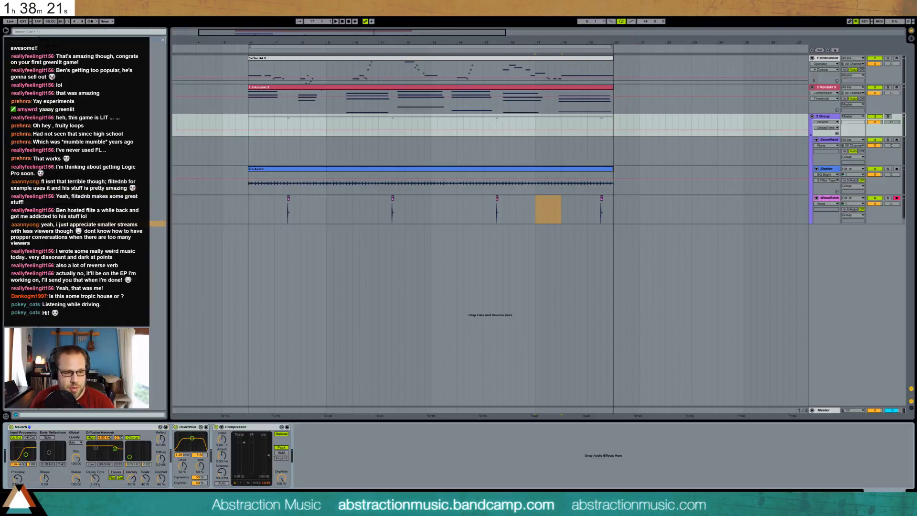
{"action": "left_click_drag", "start_coordinate": [161, 480], "coordinate": [162, 492]}
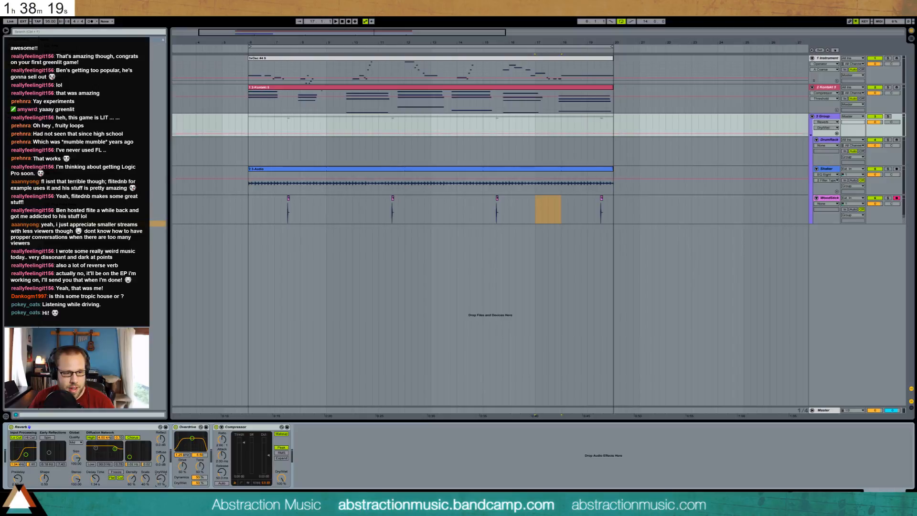
{"action": "left_click", "coordinate": [95, 480]}
{"action": "left_click_drag", "start_coordinate": [192, 438], "coordinate": [193, 440]}
{"action": "left_click_drag", "start_coordinate": [202, 485], "coordinate": [202, 497]}
Lower the group Compressor's threshold, move it to the front of the chain and add a Glue Compressor at the end.
{"action": "mouse_move", "coordinate": [244, 442]}
{"action": "left_mouse_down"}
{"action": "mouse_move", "coordinate": [243, 450]}
{"action": "mouse_move", "coordinate": [191, 430]}
{"action": "mouse_move", "coordinate": [14, 433]}
{"action": "left_mouse_up"}
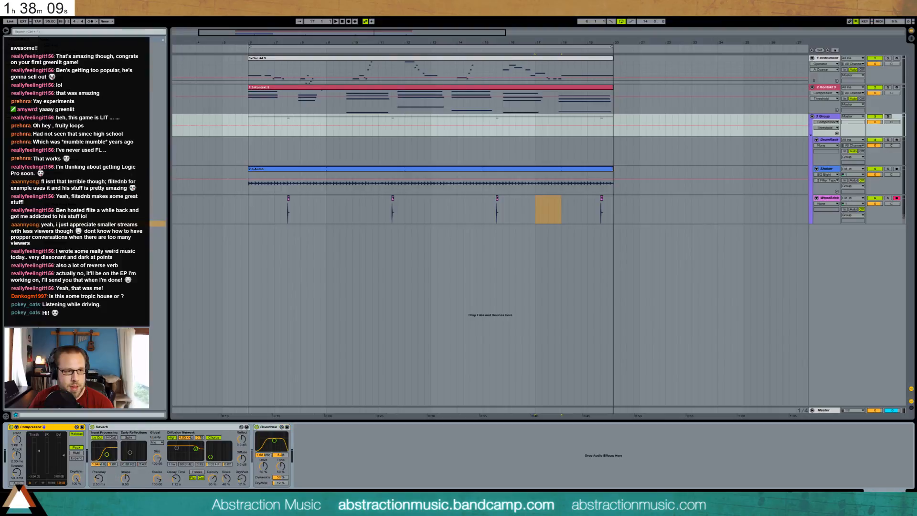
{"action": "left_click_drag", "start_coordinate": [95, 160], "coordinate": [331, 491]}
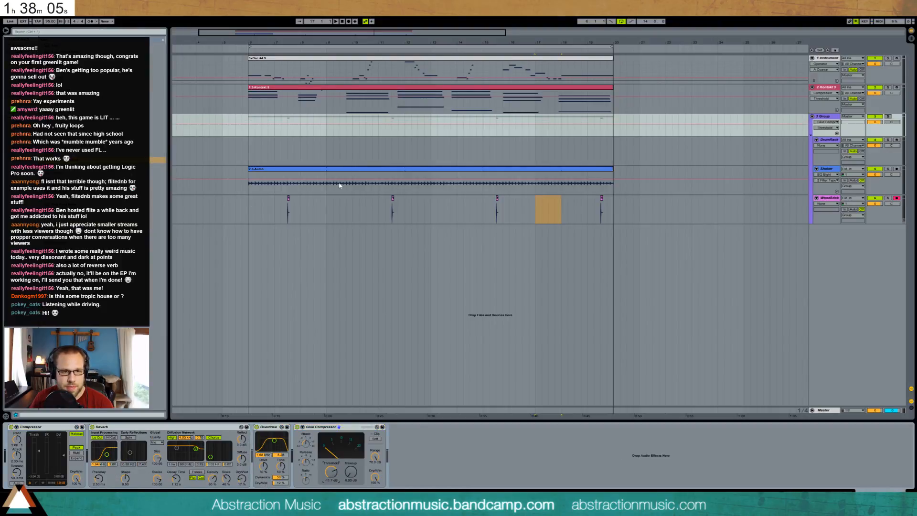
Add a Reverb to the WoodStick track and adjust its decay time and dry/wet amount.
{"action": "left_click", "coordinate": [289, 201]}
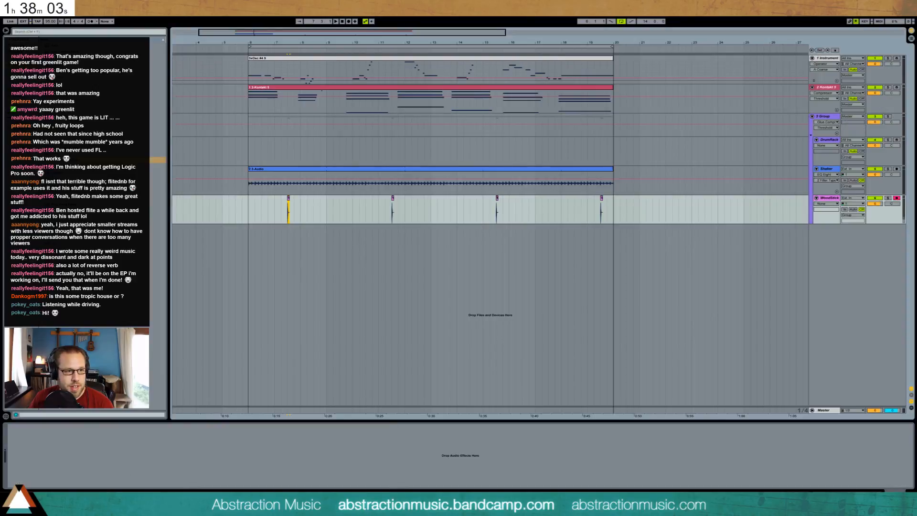
{"action": "left_click", "coordinate": [158, 224]}
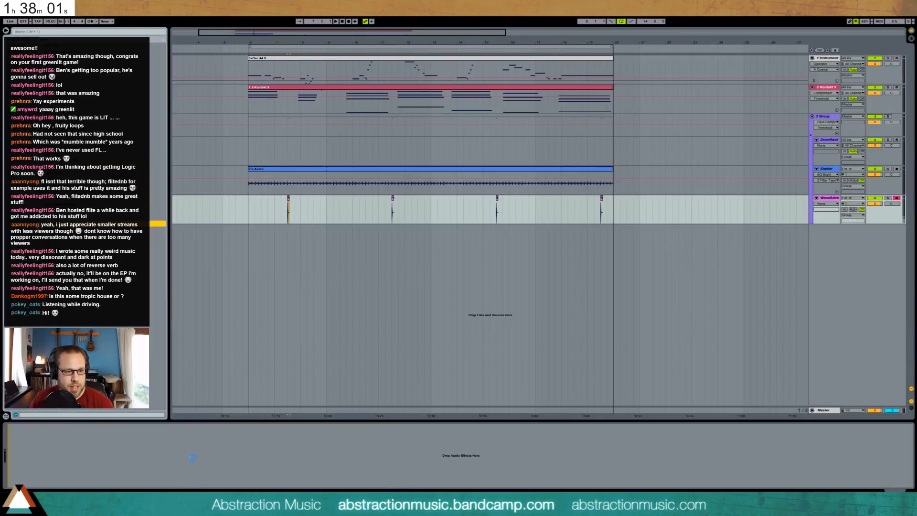
{"action": "left_click", "coordinate": [94, 479]}
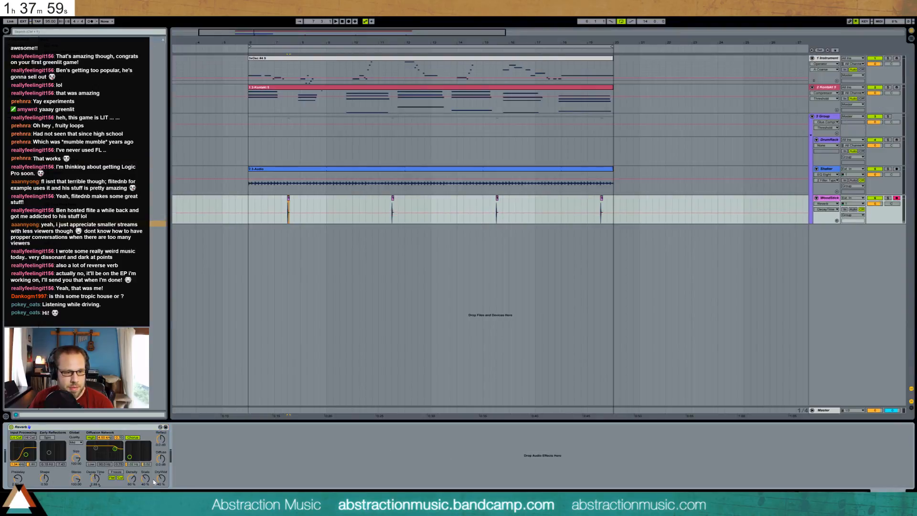
{"action": "left_click_drag", "start_coordinate": [158, 479], "coordinate": [157, 473]}
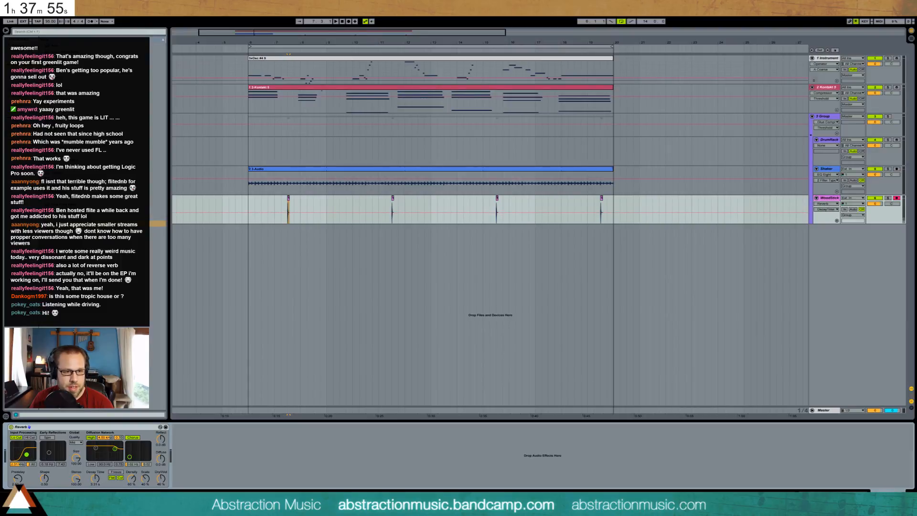
Select the DrumRack track and browse the library folders for drum samples.
{"action": "left_click", "coordinate": [259, 148]}
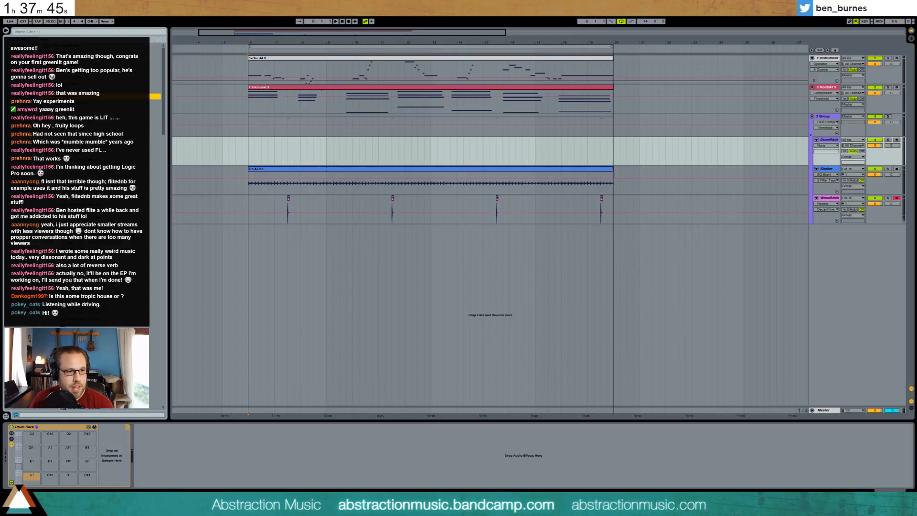
{"action": "left_click", "coordinate": [81, 153]}
{"action": "left_click", "coordinate": [82, 141]}
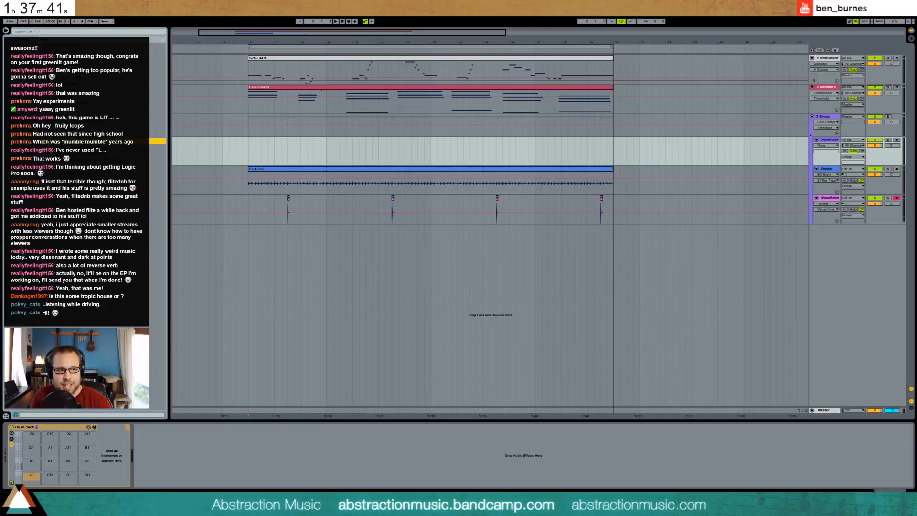
{"action": "left_click", "coordinate": [81, 160]}
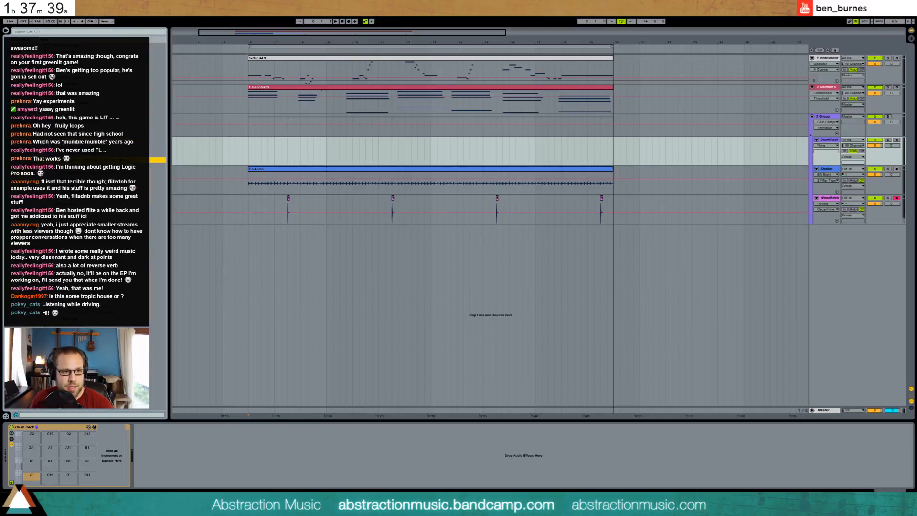
{"action": "left_click", "coordinate": [81, 173]}
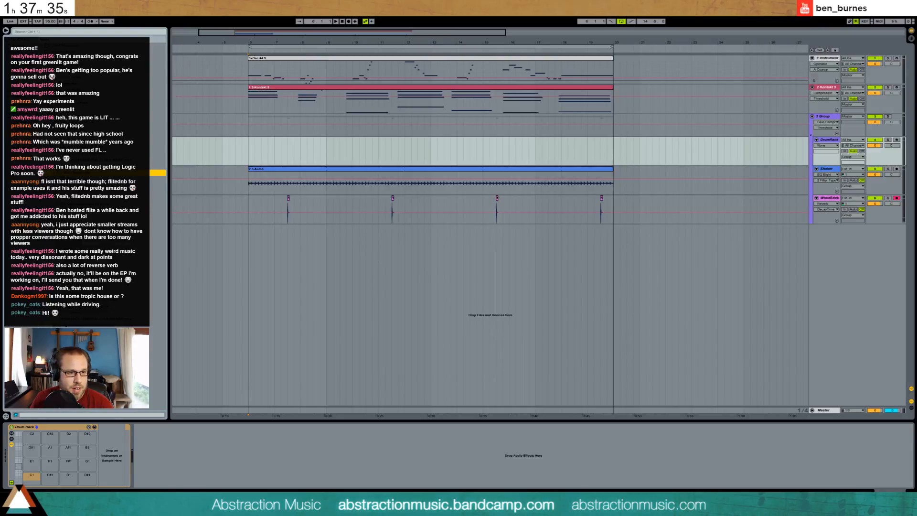
{"action": "left_click", "coordinate": [60, 212]}
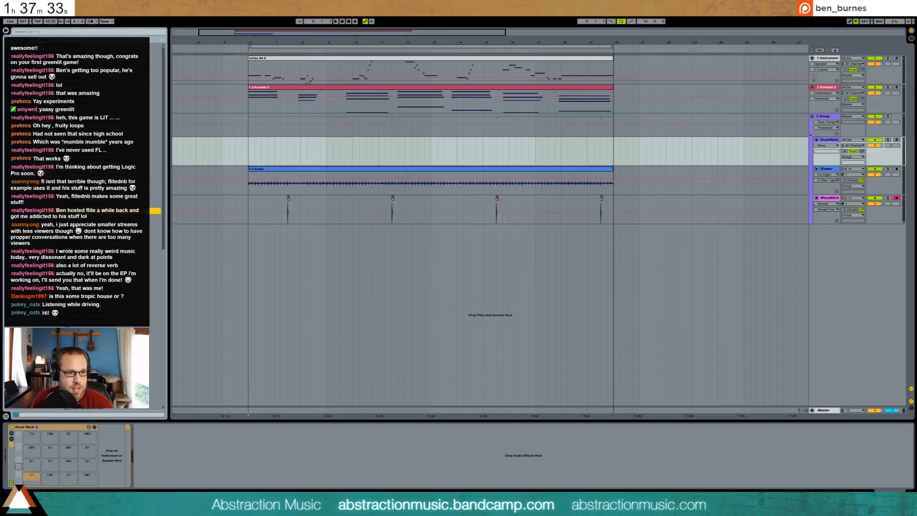
{"action": "left_click", "coordinate": [82, 249]}
{"action": "left_click", "coordinate": [60, 210]}
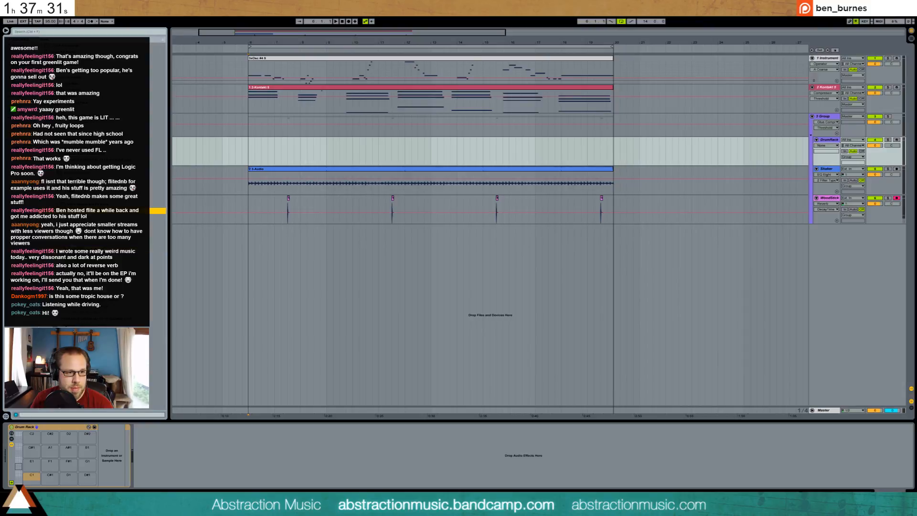
{"action": "left_click", "coordinate": [60, 217]}
Audition drum samples throughout the opened library folder for use in the Drum Rack.
{"action": "left_click", "coordinate": [84, 281]}
{"action": "scroll", "coordinate": [84, 280], "scroll_direction": "down", "scroll_amount": 2}
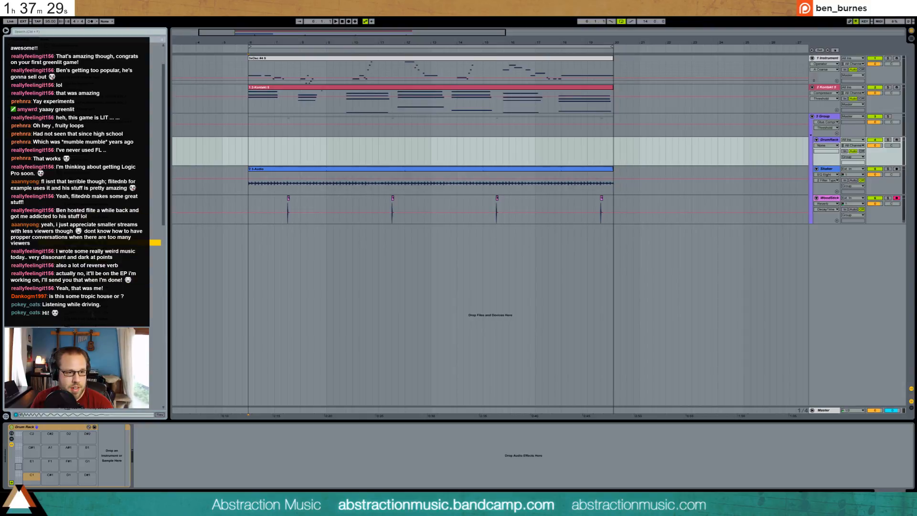
{"action": "left_click", "coordinate": [84, 313]}
{"action": "scroll", "coordinate": [90, 313], "scroll_direction": "down", "scroll_amount": 2}
{"action": "left_click", "coordinate": [91, 313]}
{"action": "scroll", "coordinate": [91, 313], "scroll_direction": "down", "scroll_amount": 2}
{"action": "left_click", "coordinate": [91, 313]}
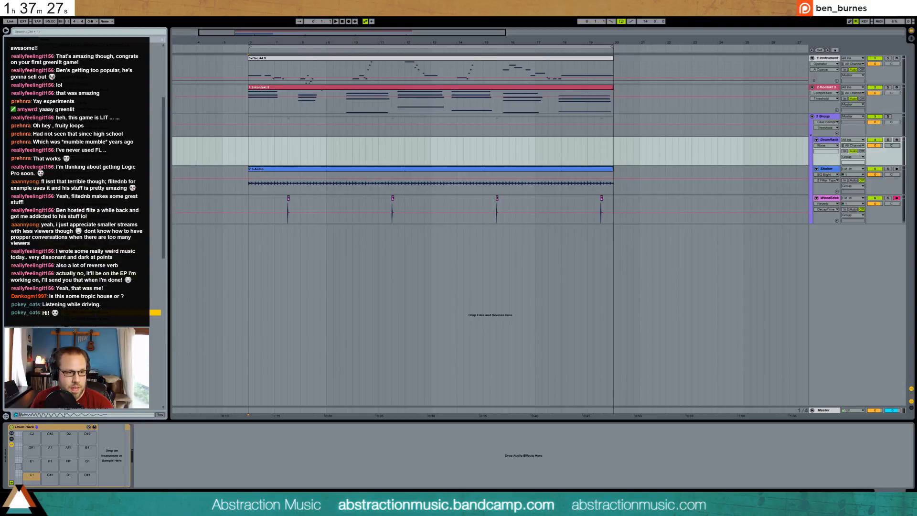
{"action": "scroll", "coordinate": [90, 314], "scroll_direction": "down", "scroll_amount": 2}
{"action": "left_click", "coordinate": [91, 314]}
{"action": "left_click", "coordinate": [92, 319]}
{"action": "left_click", "coordinate": [91, 324]}
{"action": "scroll", "coordinate": [91, 325], "scroll_direction": "down", "scroll_amount": 2}
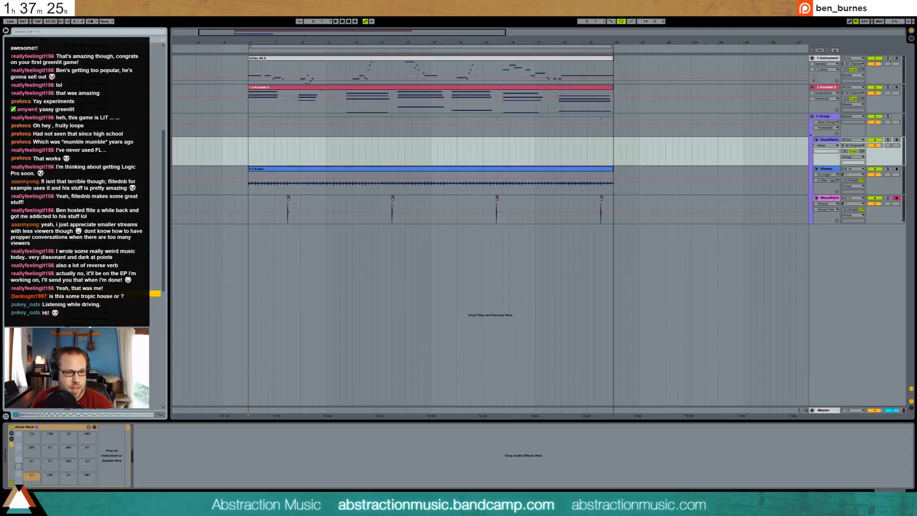
{"action": "left_click", "coordinate": [92, 324]}
{"action": "scroll", "coordinate": [92, 325], "scroll_direction": "down", "scroll_amount": 2}
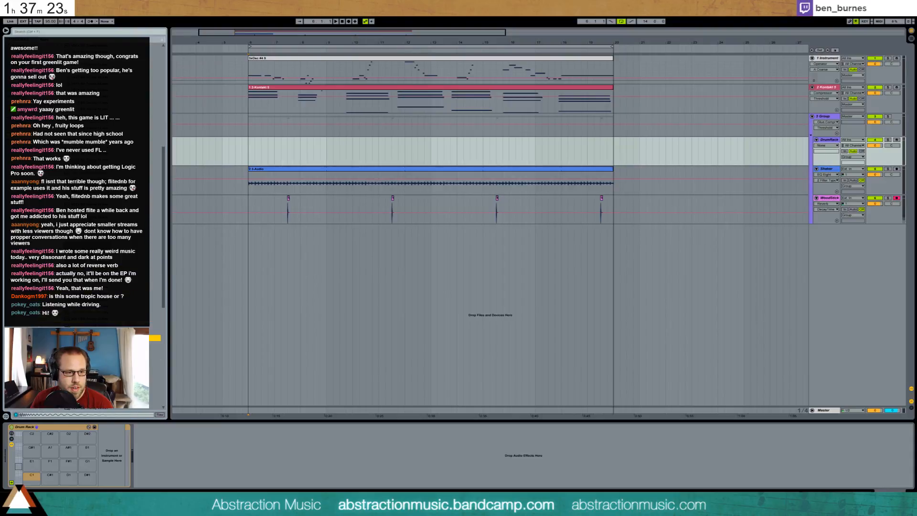
{"action": "left_click", "coordinate": [92, 357]}
{"action": "scroll", "coordinate": [92, 358], "scroll_direction": "down", "scroll_amount": 2}
{"action": "scroll", "coordinate": [94, 320], "scroll_direction": "down", "scroll_amount": 2}
{"action": "left_click", "coordinate": [95, 320]}
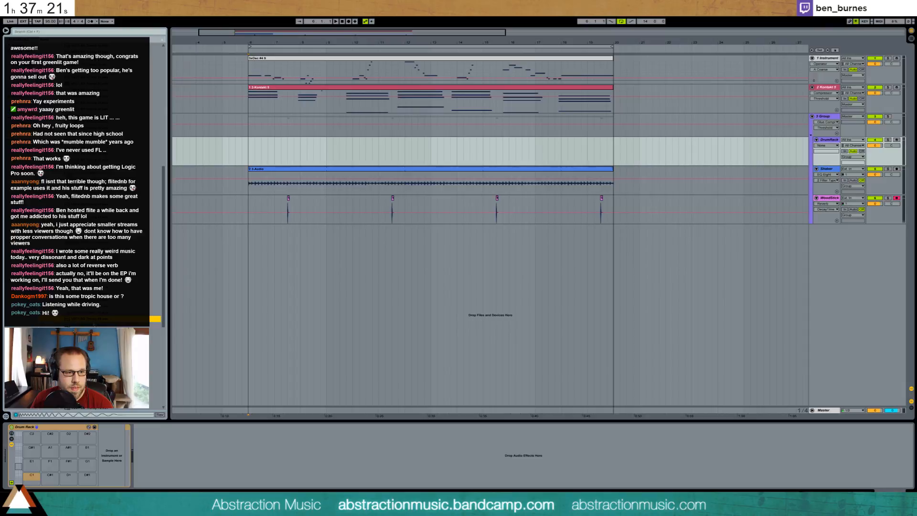
{"action": "left_click", "coordinate": [95, 325]}
{"action": "left_click", "coordinate": [95, 351]}
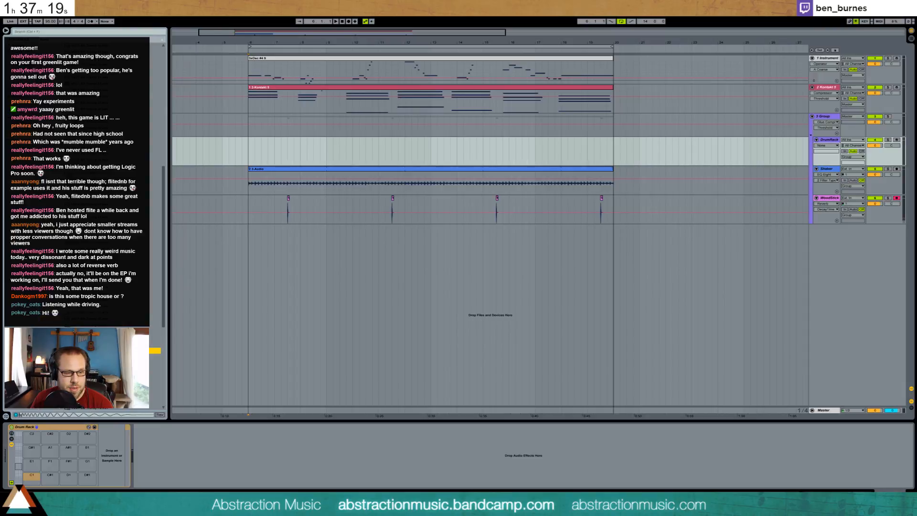
Look through the neighbouring drum sample folders and preview a few sounds in each.
{"action": "key", "text": "Left"}
{"action": "key", "text": "Left"}
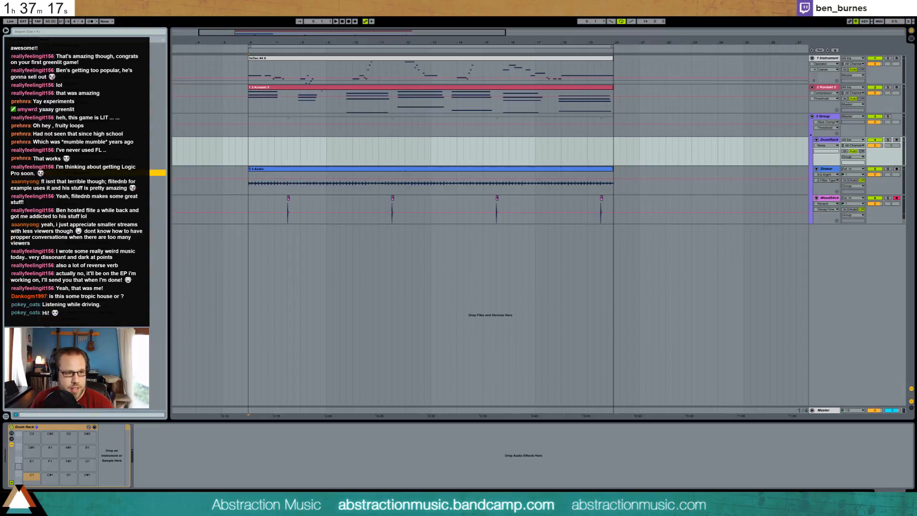
{"action": "key", "text": "Up"}
{"action": "key", "text": "Up"}
{"action": "key", "text": "Down"}
{"action": "key", "text": "Down"}
{"action": "key", "text": "Down"}
{"action": "key", "text": "Down"}
{"action": "key", "text": "Down"}
{"action": "key", "text": "Down"}
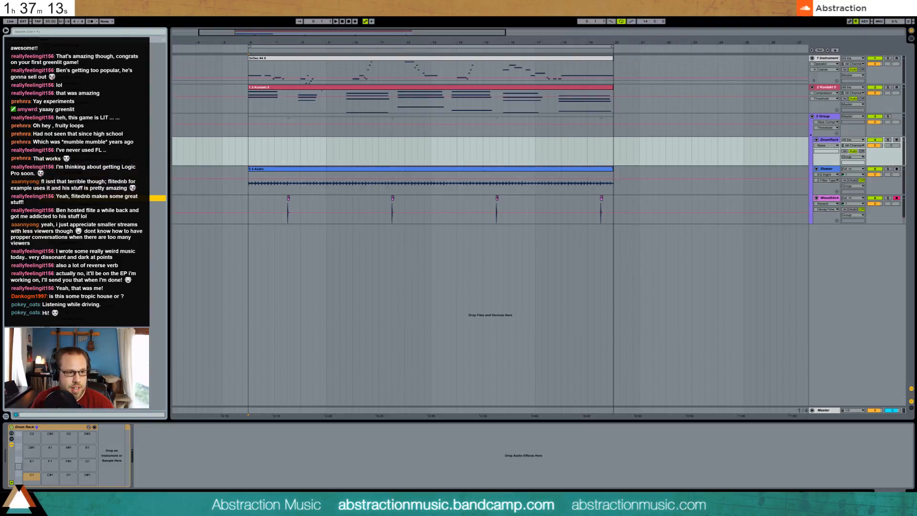
{"action": "key", "text": "Up"}
{"action": "key", "text": "Up"}
{"action": "key", "text": "Up"}
{"action": "key", "text": "Right"}
{"action": "key", "text": "Down"}
{"action": "key", "text": "Down"}
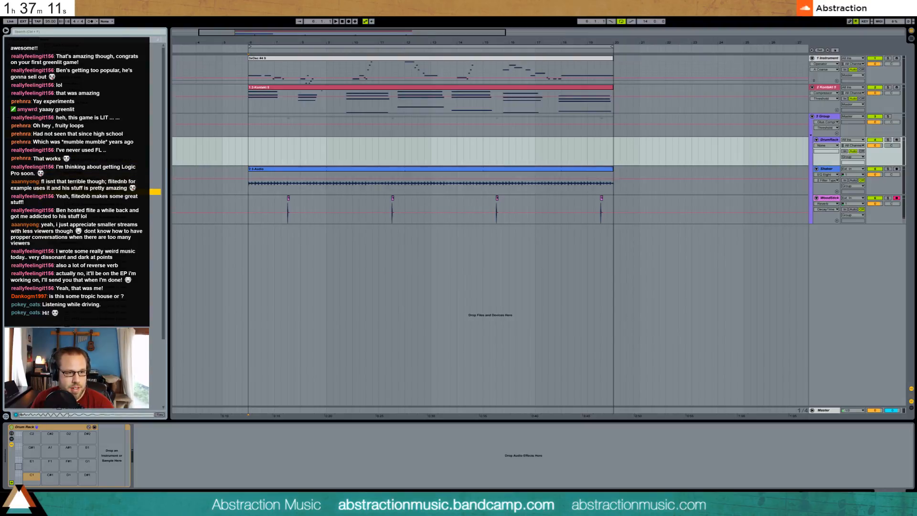
{"action": "key", "text": "Down"}
{"action": "key", "text": "Left"}
{"action": "key", "text": "Left"}
{"action": "key", "text": "Down"}
{"action": "key", "text": "Right"}
{"action": "key", "text": "Down"}
{"action": "key", "text": "Down"}
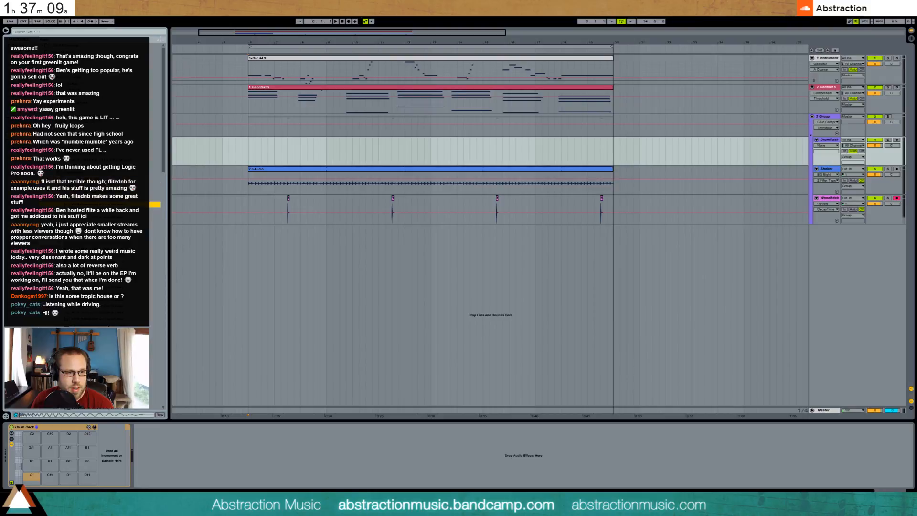
{"action": "key", "text": "Left"}
{"action": "key", "text": "Left"}
{"action": "key", "text": "Down"}
{"action": "key", "text": "Down"}
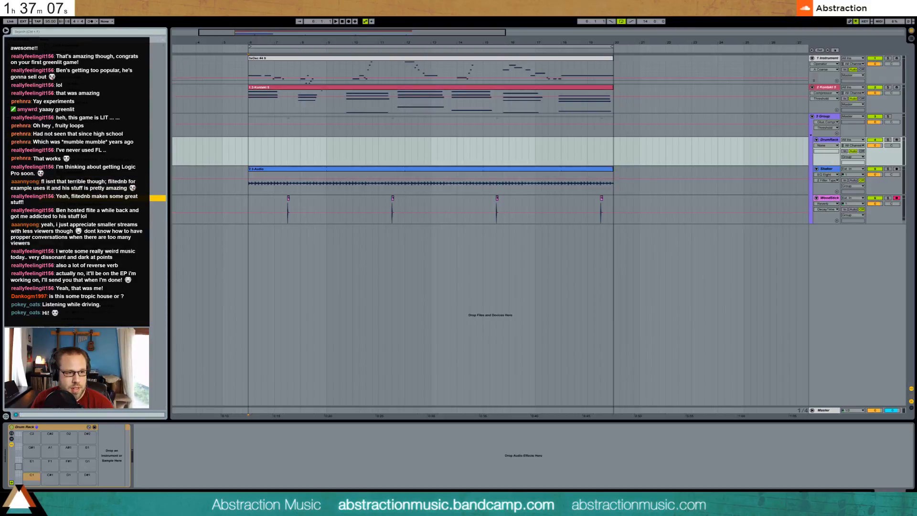
{"action": "key", "text": "Right"}
{"action": "key", "text": "Down"}
{"action": "key", "text": "Down"}
{"action": "key", "text": "Down"}
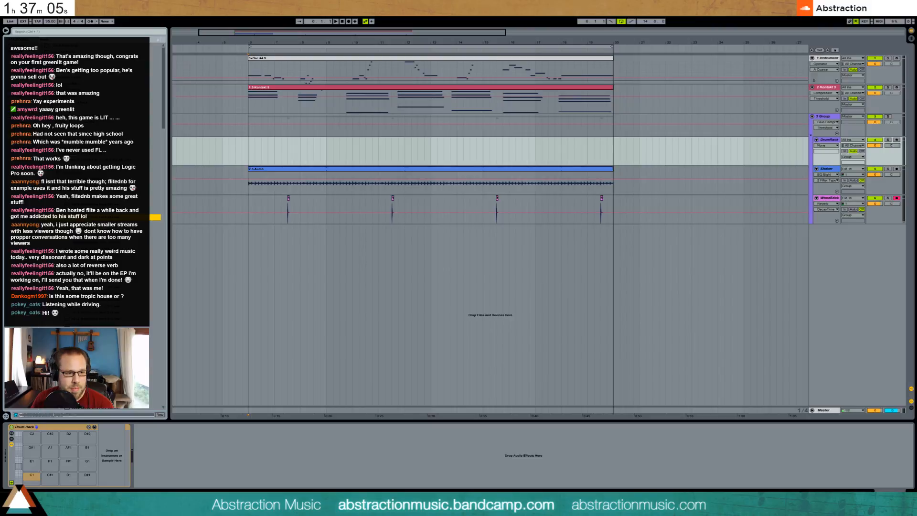
{"action": "key", "text": "Left"}
{"action": "key", "text": "Left"}
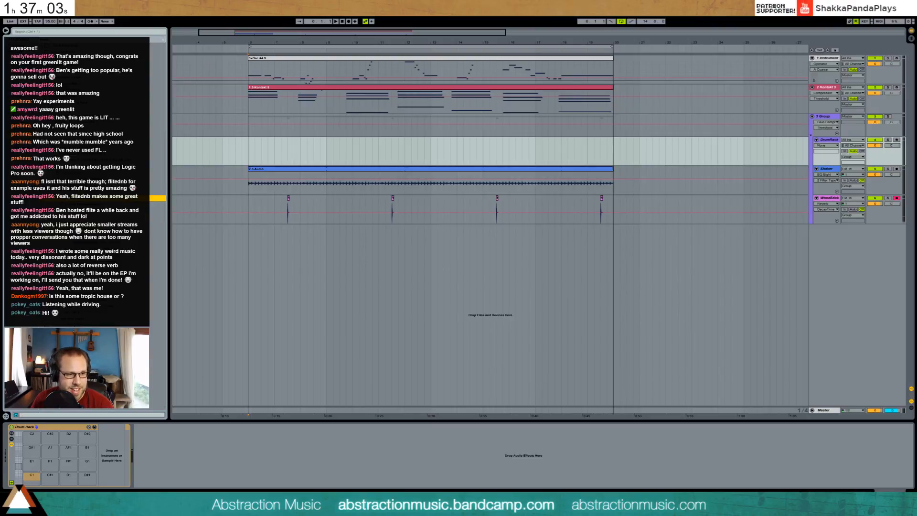
Audition the bass drum samples in the library and load one onto the Drum Rack's C1 pad.
{"action": "key", "text": "Up"}
{"action": "key", "text": "Up"}
{"action": "key", "text": "Up"}
{"action": "key", "text": "Up"}
{"action": "key", "text": "Up"}
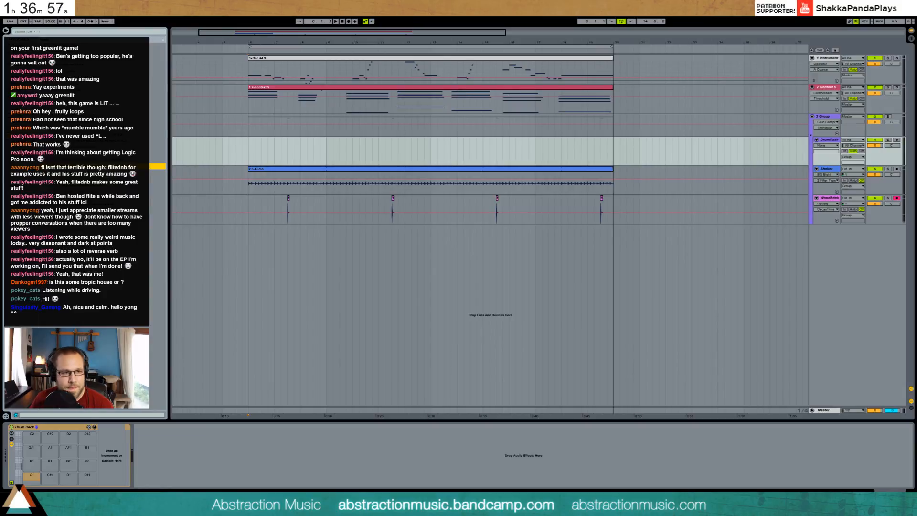
{"action": "key", "text": "Down"}
{"action": "key", "text": "Down"}
{"action": "key", "text": "Down"}
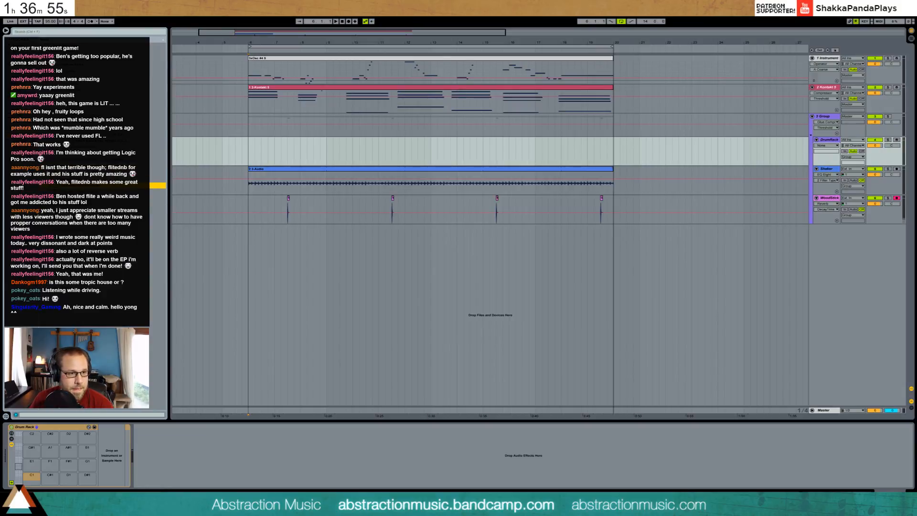
{"action": "key", "text": "Down"}
{"action": "key", "text": "Down"}
{"action": "key", "text": "Down"}
{"action": "key", "text": "Down"}
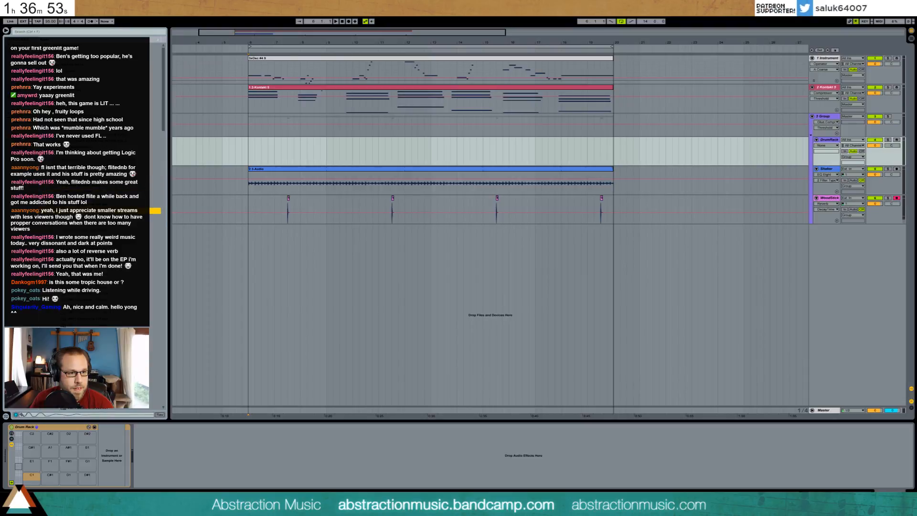
{"action": "key", "text": "Down"}
{"action": "key", "text": "Down"}
{"action": "key", "text": "Down"}
{"action": "key", "text": "Down"}
{"action": "key", "text": "Down"}
{"action": "key", "text": "Down"}
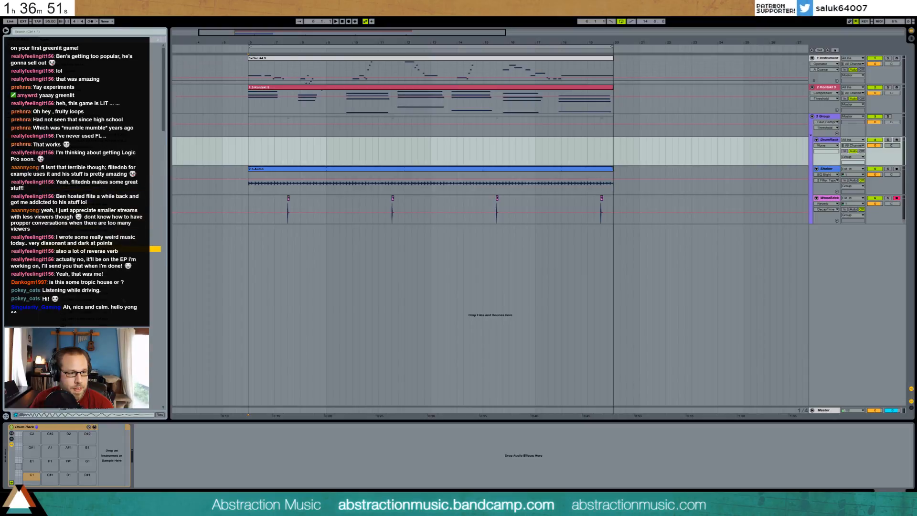
{"action": "key", "text": "Down"}
{"action": "key", "text": "Down"}
{"action": "key", "text": "Down"}
{"action": "key", "text": "Down"}
{"action": "key", "text": "Down"}
{"action": "key", "text": "Down"}
{"action": "key", "text": "Down"}
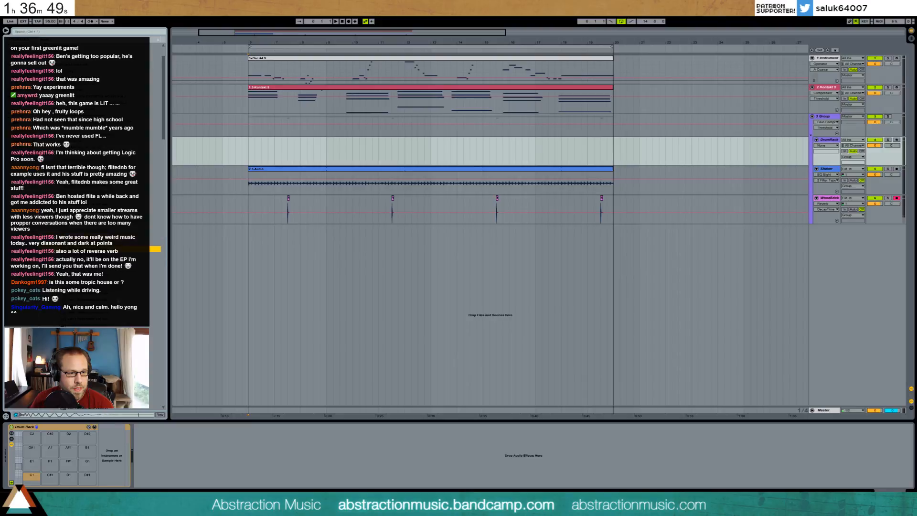
{"action": "key", "text": "Down"}
{"action": "key", "text": "Down"}
{"action": "key", "text": "Down"}
{"action": "key", "text": "Down"}
{"action": "key", "text": "Down"}
{"action": "key", "text": "Down"}
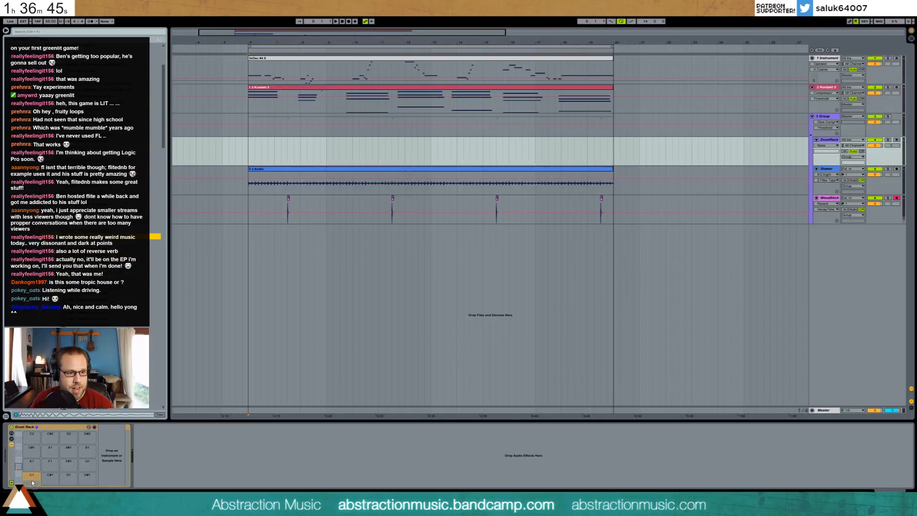
Create a one-bar MIDI clip at bar 6 on the DrumRack track and enter four evenly spaced bass drum notes.
{"action": "left_click_drag", "start_coordinate": [269, 178], "coordinate": [271, 153]}
{"action": "key", "text": "ctrl+shift+m"}
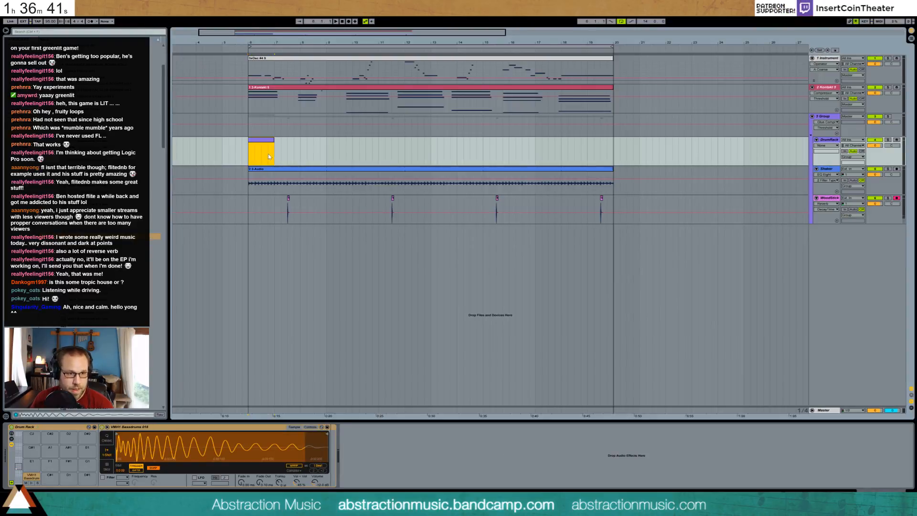
{"action": "double_click", "coordinate": [260, 155]}
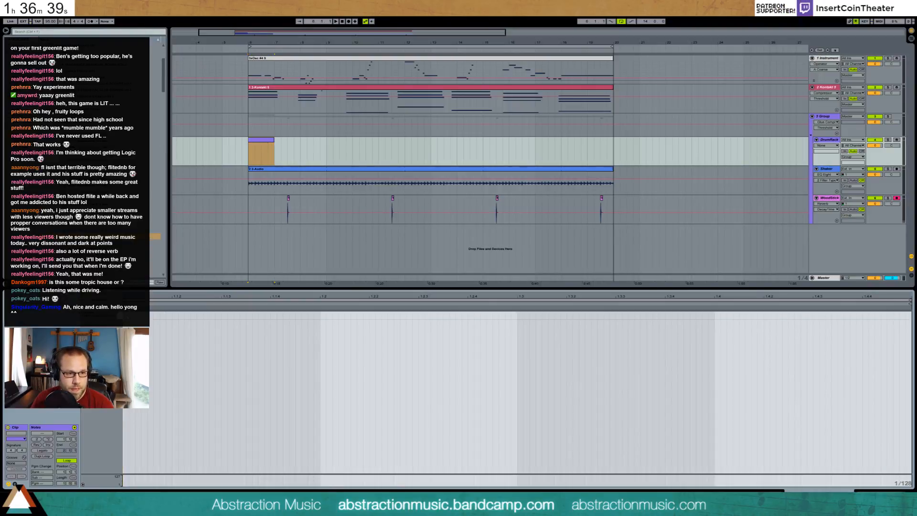
{"action": "double_click", "coordinate": [125, 315]}
{"action": "left_click_drag", "start_coordinate": [128, 315], "coordinate": [222, 315]}
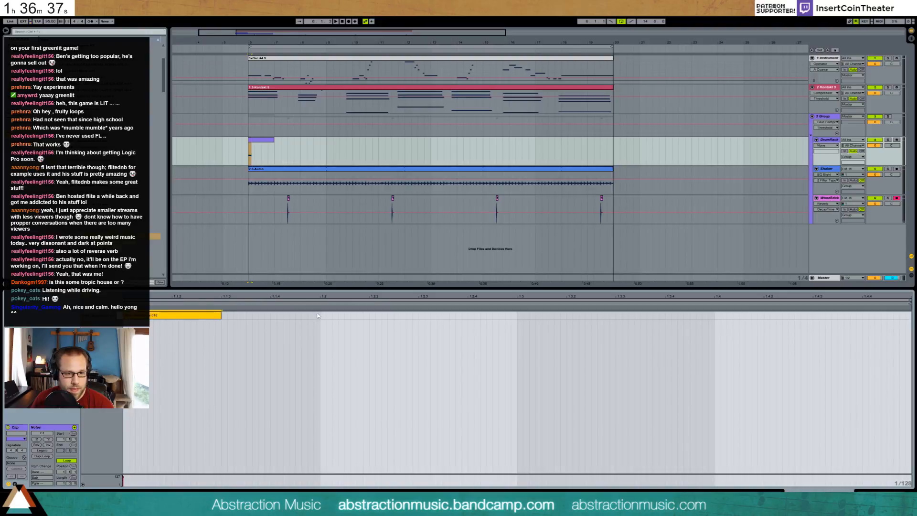
{"action": "key", "text": "ctrl+d"}
{"action": "key", "text": "ctrl+d"}
{"action": "key", "text": "ctrl+d"}
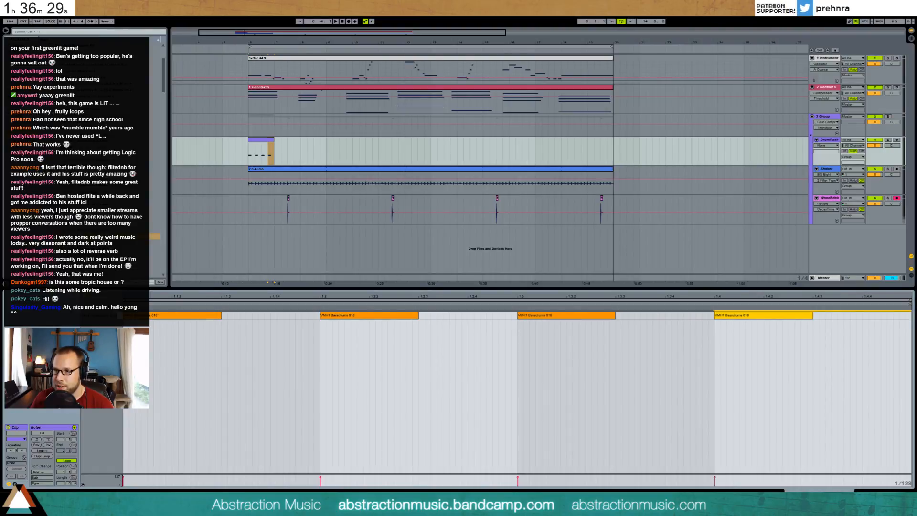
Extend the looped bass drum clip to bar 20 and play the arrangement from bar 6.
{"action": "left_click", "coordinate": [286, 145]}
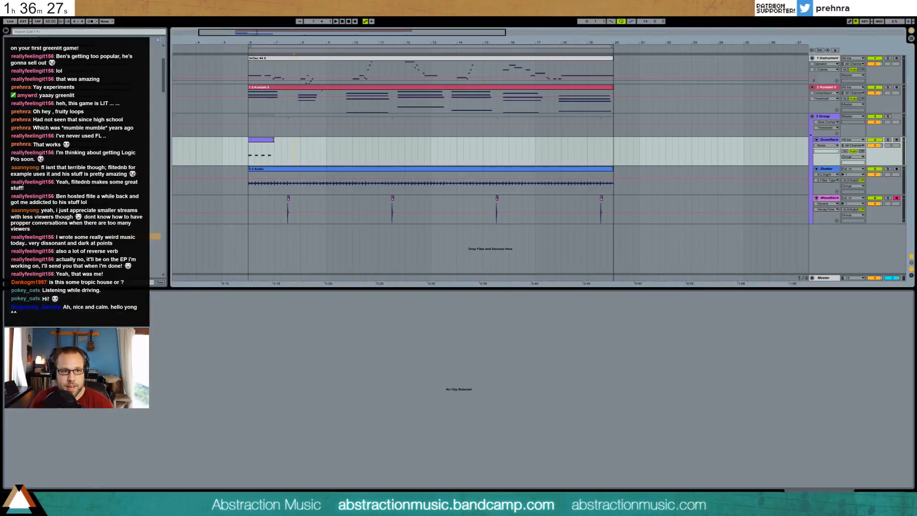
{"action": "left_click_drag", "start_coordinate": [274, 143], "coordinate": [614, 144]}
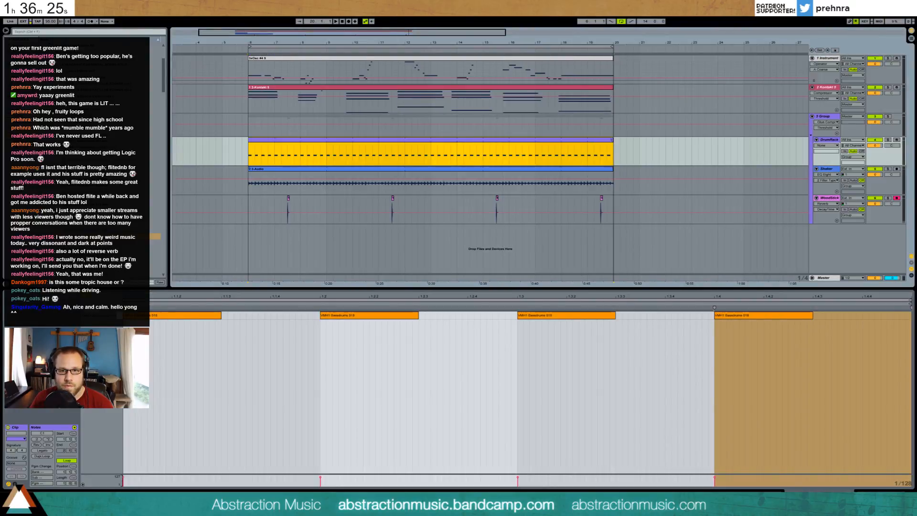
{"action": "left_click", "coordinate": [876, 117]}
{"action": "left_click", "coordinate": [249, 71]}
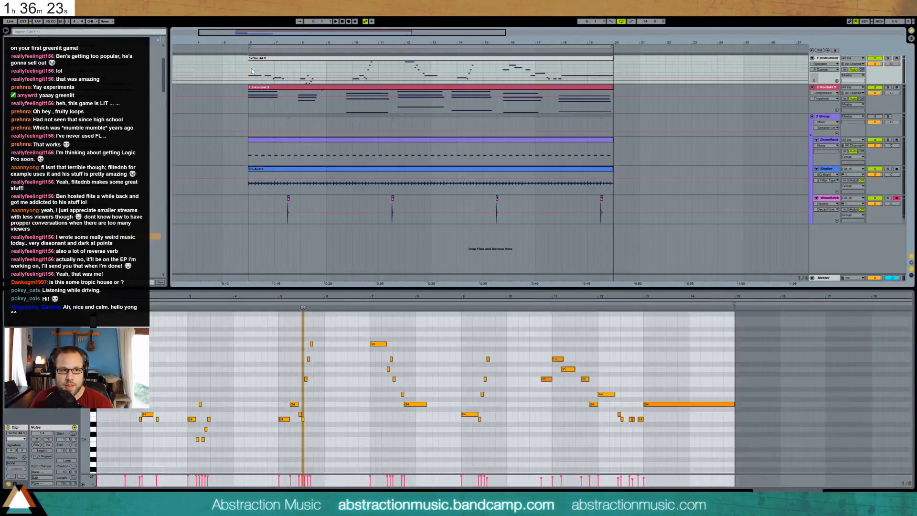
{"action": "key", "text": "space"}
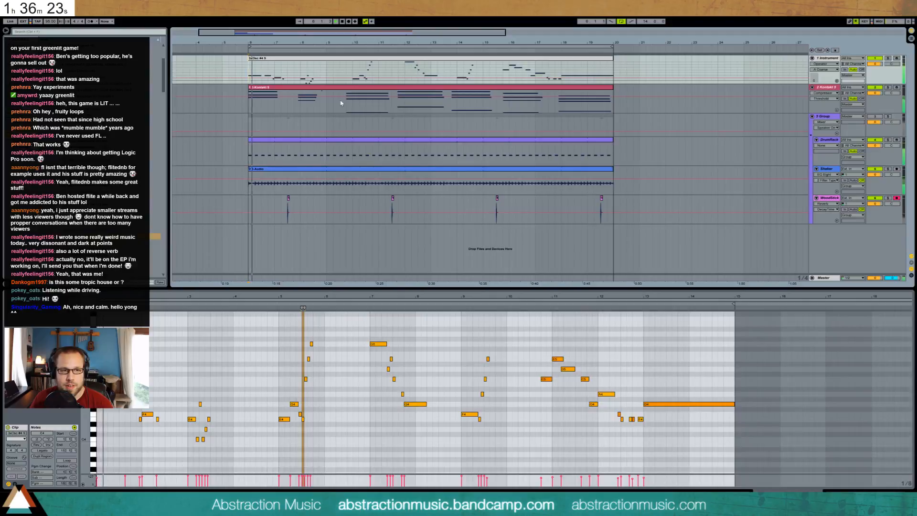
{"action": "left_click", "coordinate": [874, 58]}
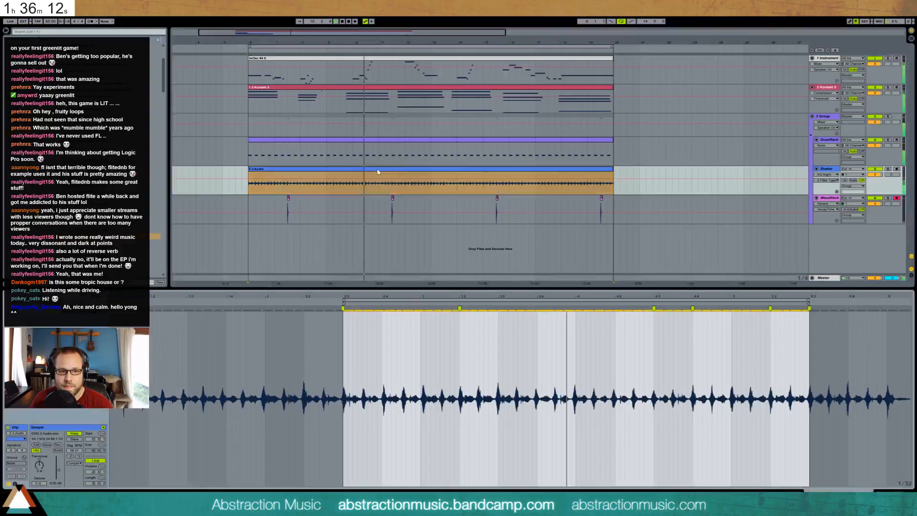
Add warp markers at the off-beat hits of the Shaker clip, align them to the grid and show the track's devices.
{"action": "left_click", "coordinate": [376, 174]}
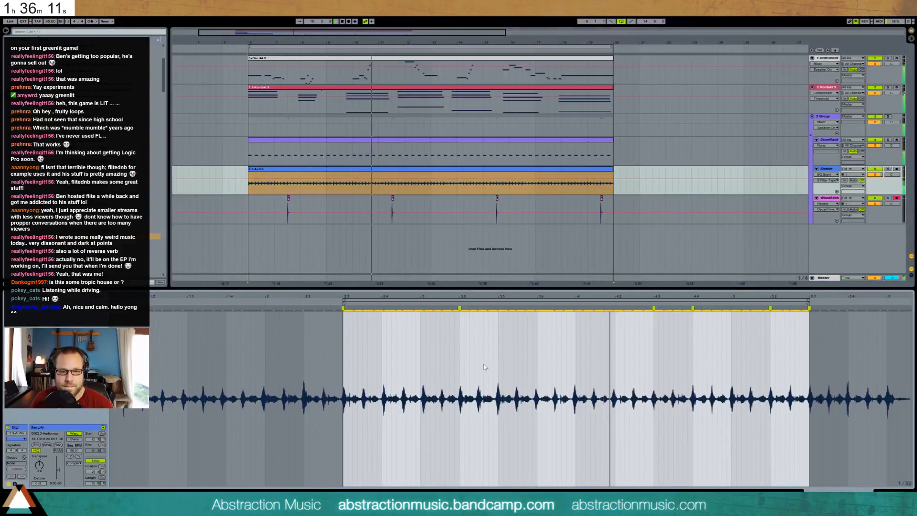
{"action": "left_click", "coordinate": [536, 340]}
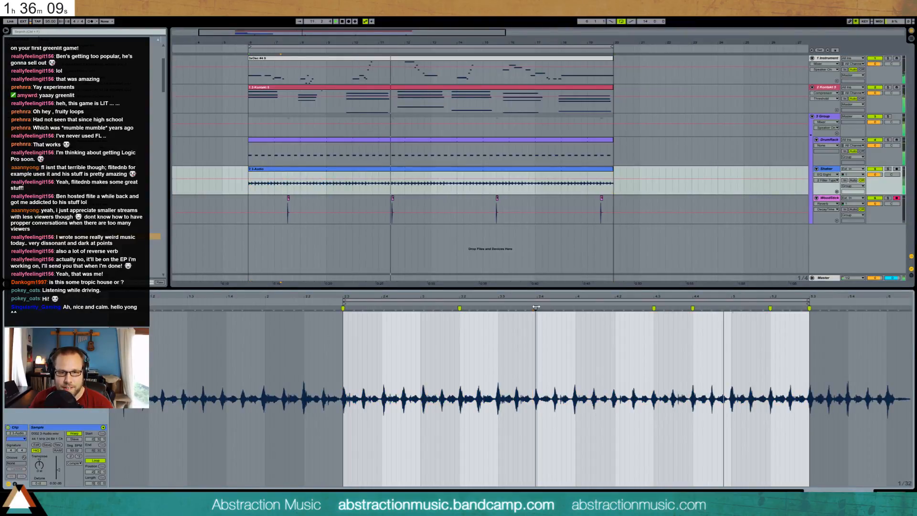
{"action": "left_click_drag", "start_coordinate": [536, 308], "coordinate": [538, 307]}
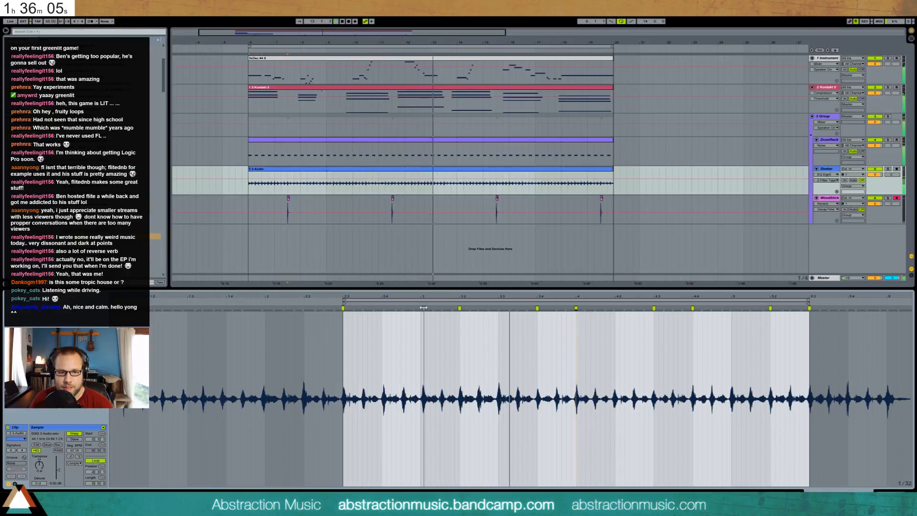
{"action": "double_click", "coordinate": [381, 308]}
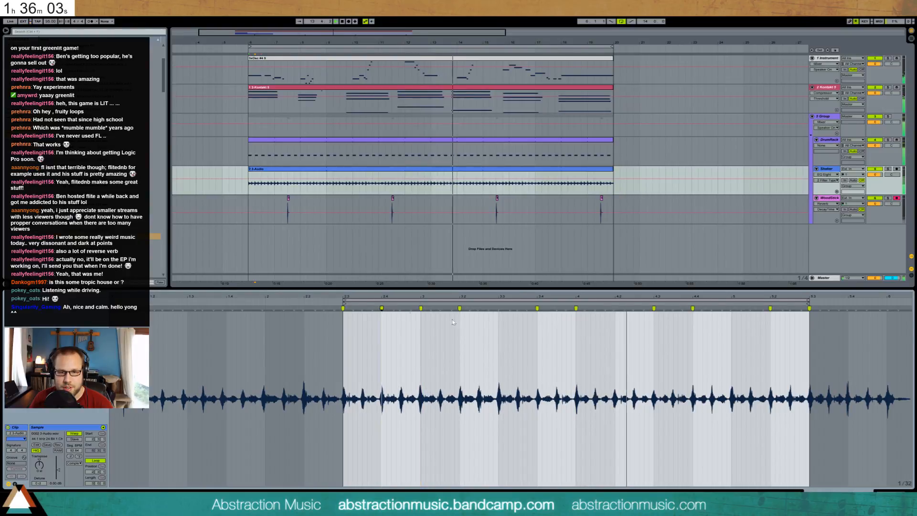
{"action": "double_click", "coordinate": [614, 308]}
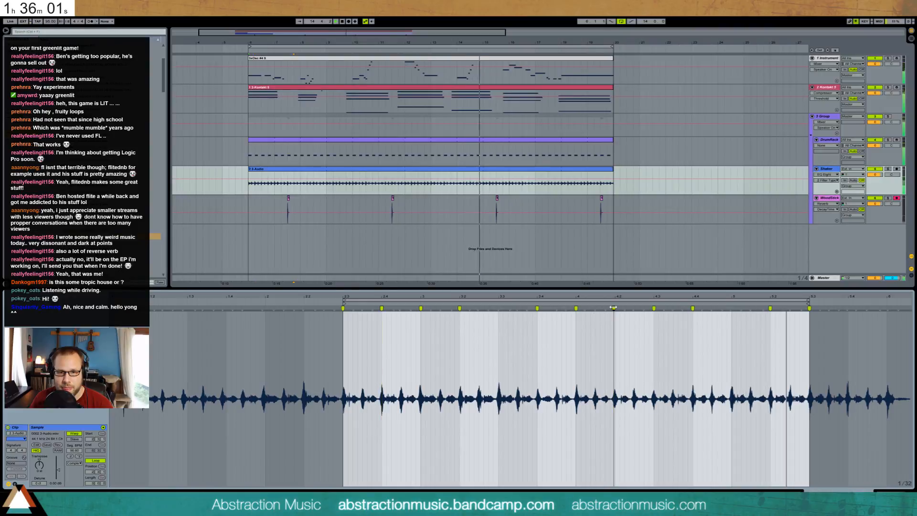
{"action": "double_click", "coordinate": [731, 308]}
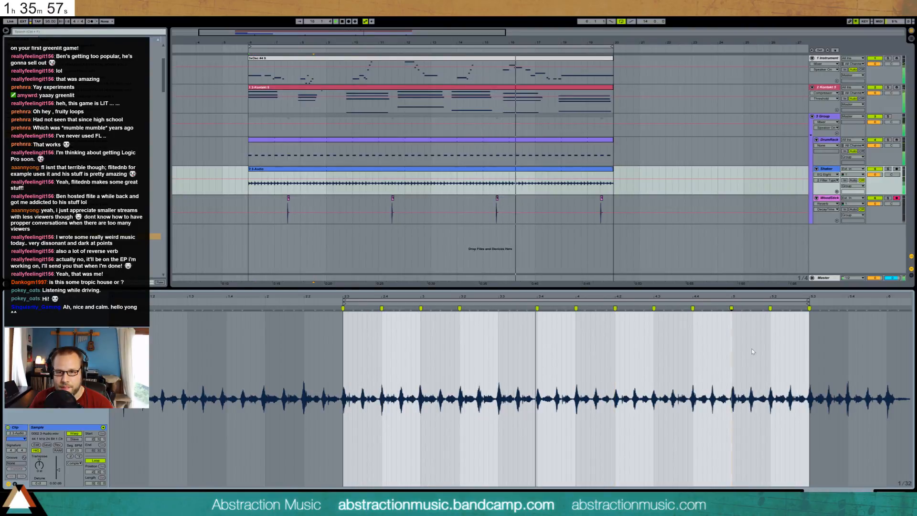
{"action": "key", "text": "shift+Tab"}
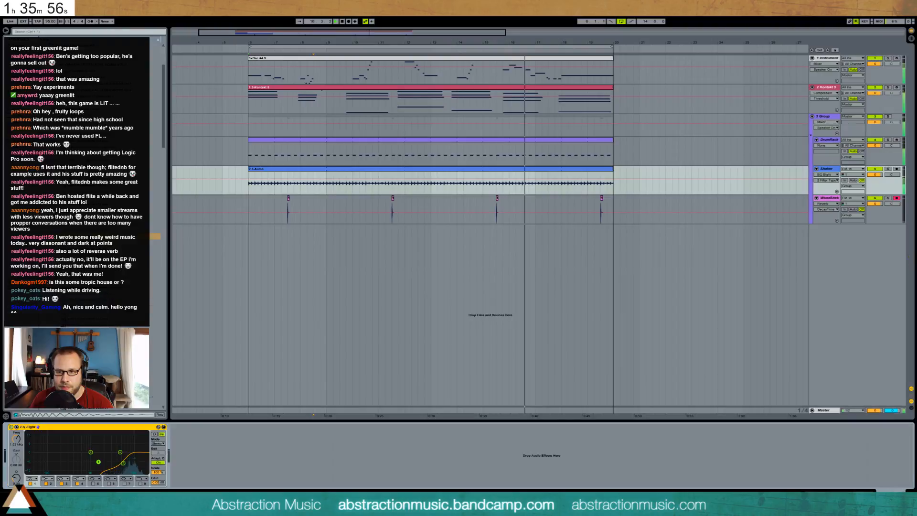
Shift the low-cut curve and the low band of the Shaker track's EQ Eight to slightly higher frequencies.
{"action": "left_click", "coordinate": [535, 170]}
{"action": "left_click_drag", "start_coordinate": [124, 463], "coordinate": [131, 465]}
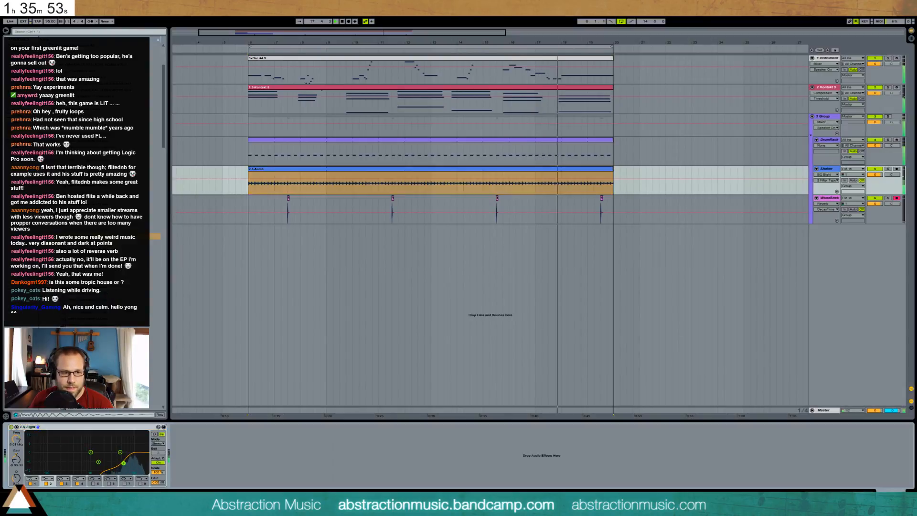
{"action": "left_click", "coordinate": [100, 463]}
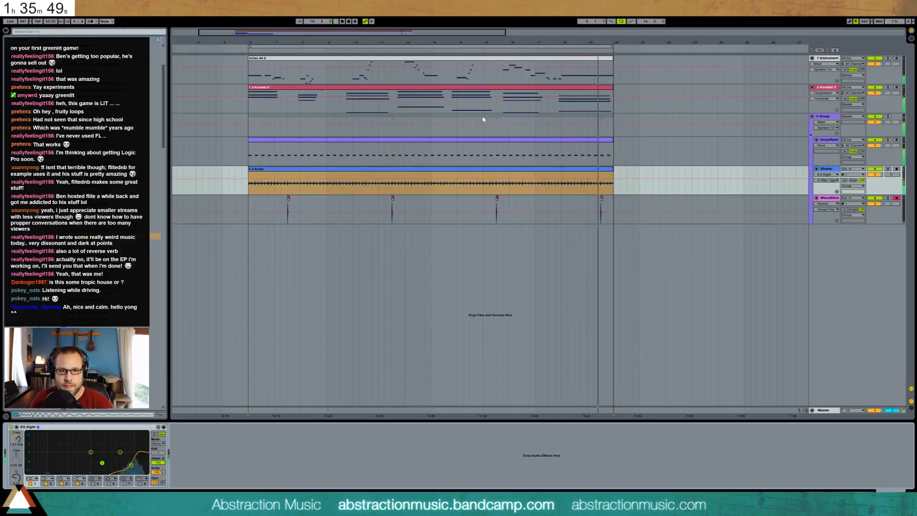
Enable the filter of the bass drum sample in the DrumRack track's Simpler and lower its cutoff frequency.
{"action": "left_click", "coordinate": [595, 140]}
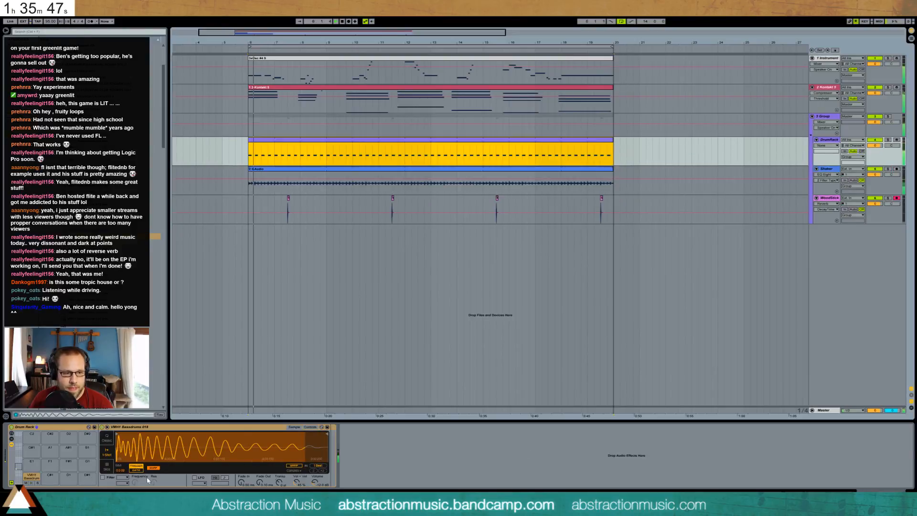
{"action": "left_click", "coordinate": [102, 477]}
{"action": "left_click", "coordinate": [123, 478]}
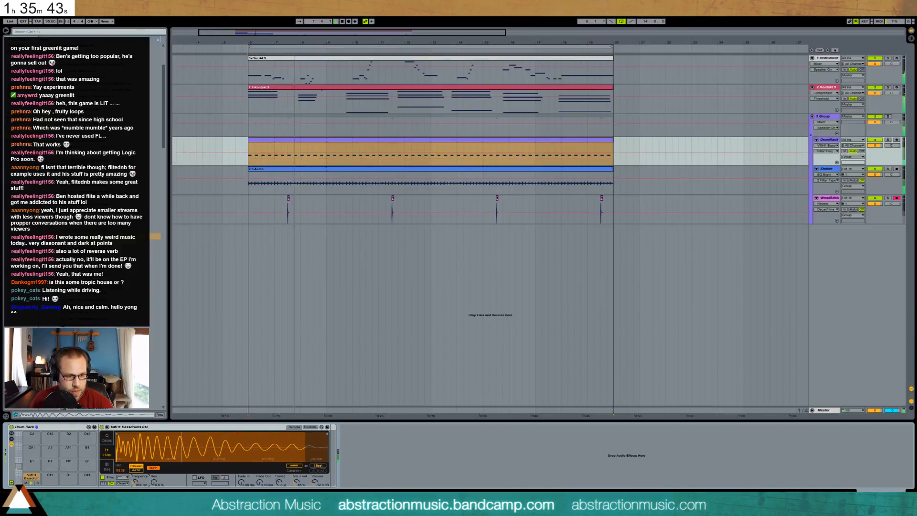
{"action": "left_click_drag", "start_coordinate": [135, 482], "coordinate": [135, 501]}
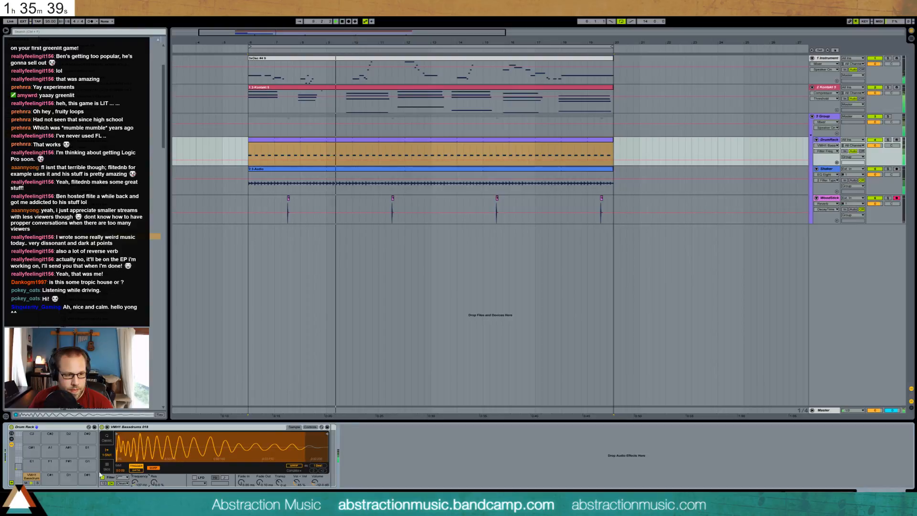
Move the bass drum sample to the Drum Rack's C#1 pad and load a different bass drum sample onto C1.
{"action": "left_click_drag", "start_coordinate": [32, 476], "coordinate": [49, 477]}
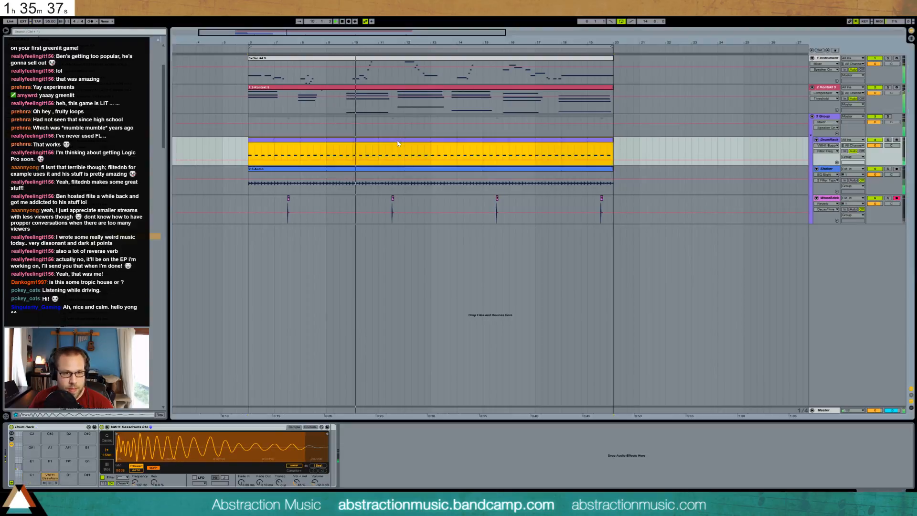
{"action": "double_click", "coordinate": [398, 152]}
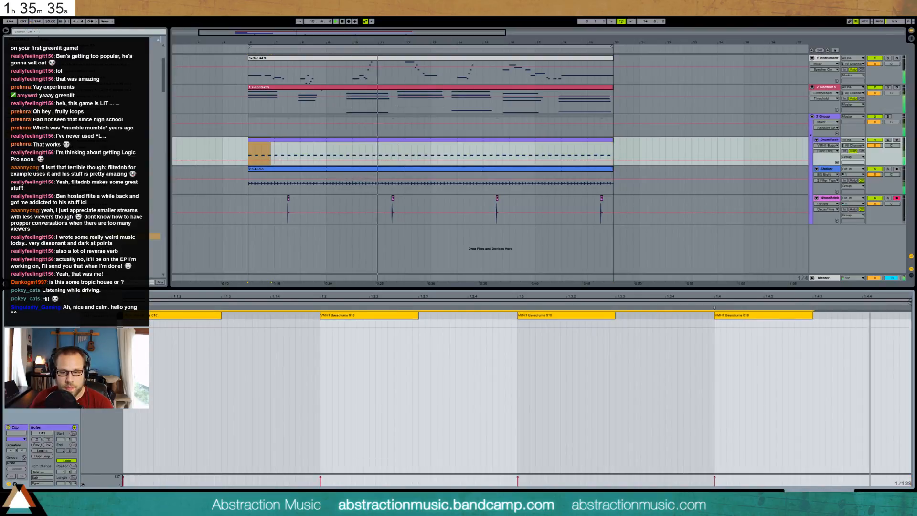
{"action": "key", "text": "shift+Tab"}
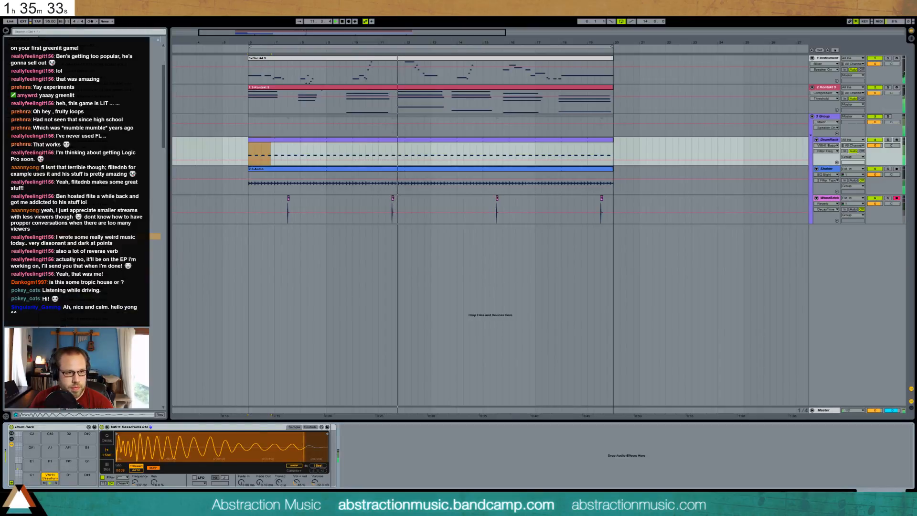
{"action": "left_click_drag", "start_coordinate": [1, 396], "coordinate": [31, 461]}
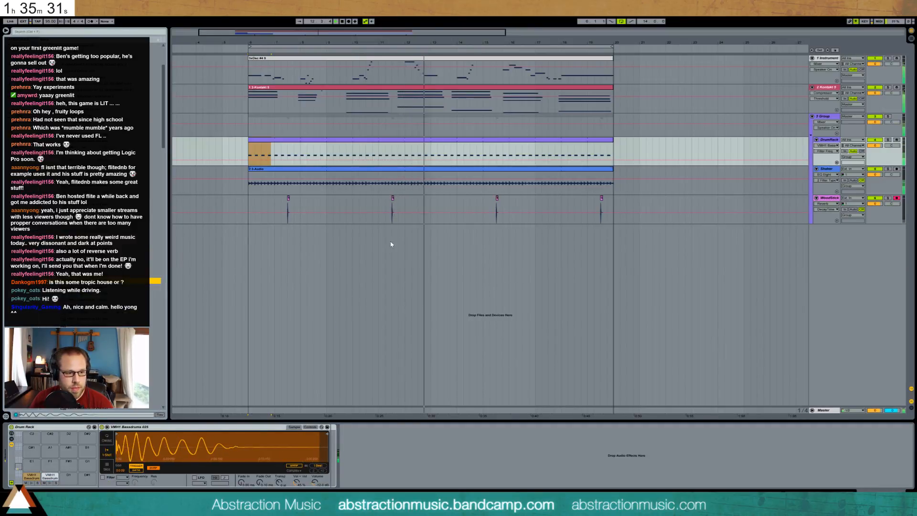
Raise the filter resonance of the bass drum on the C#1 pad and stop playback.
{"action": "left_click", "coordinate": [50, 475]}
{"action": "left_click_drag", "start_coordinate": [154, 483], "coordinate": [154, 475]}
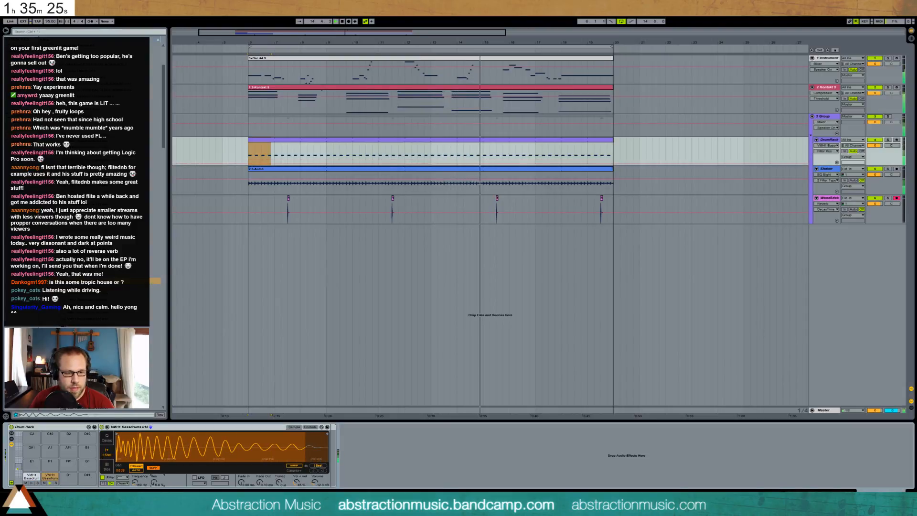
{"action": "key", "text": "space"}
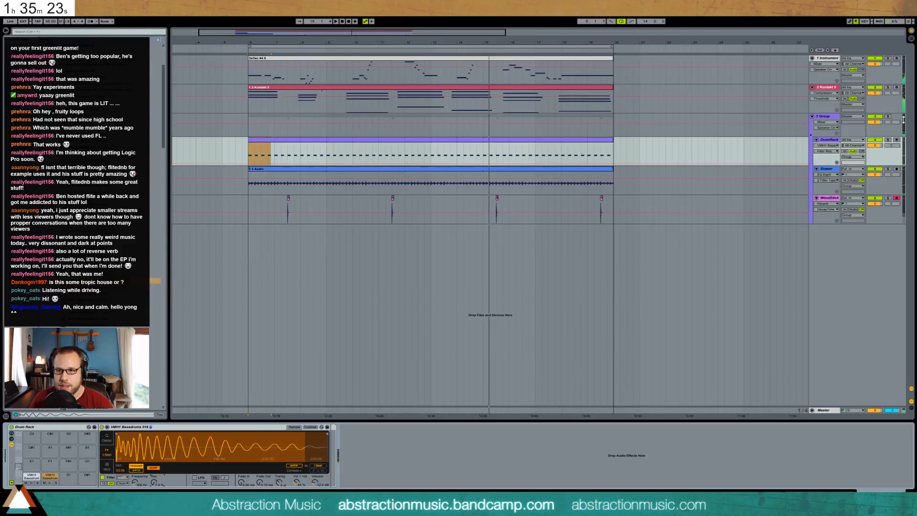
Add an audio track below the WoodStick track in the percussion group, arm it and record a short test after the loop.
{"action": "left_click", "coordinate": [829, 139]}
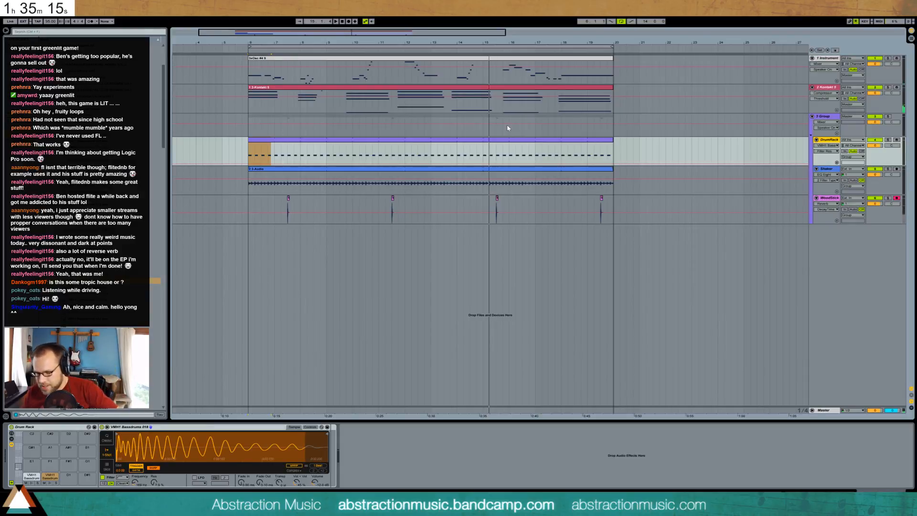
{"action": "left_click", "coordinate": [770, 291]}
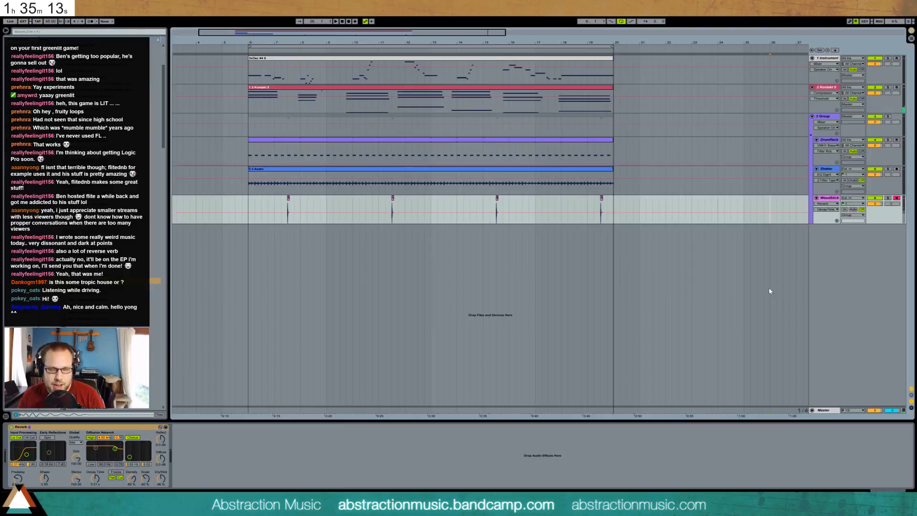
{"action": "key", "text": "ctrl+t"}
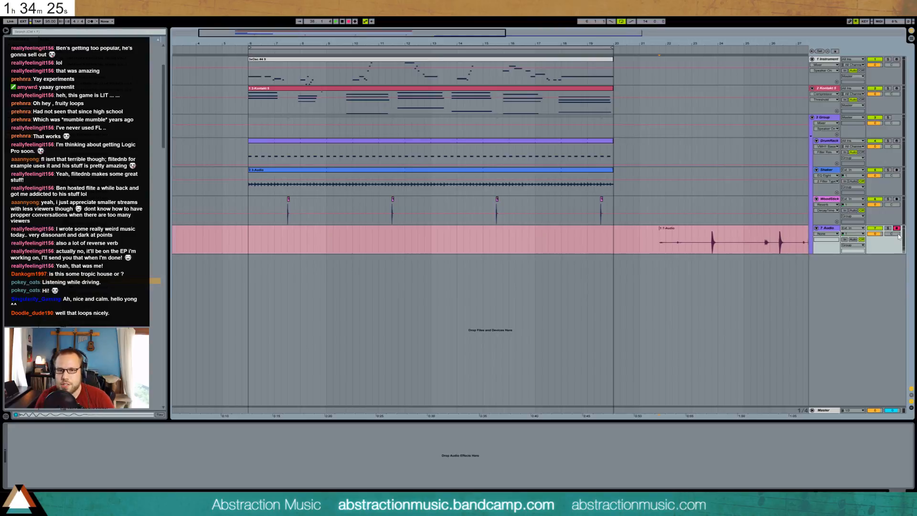
{"action": "key", "text": "space"}
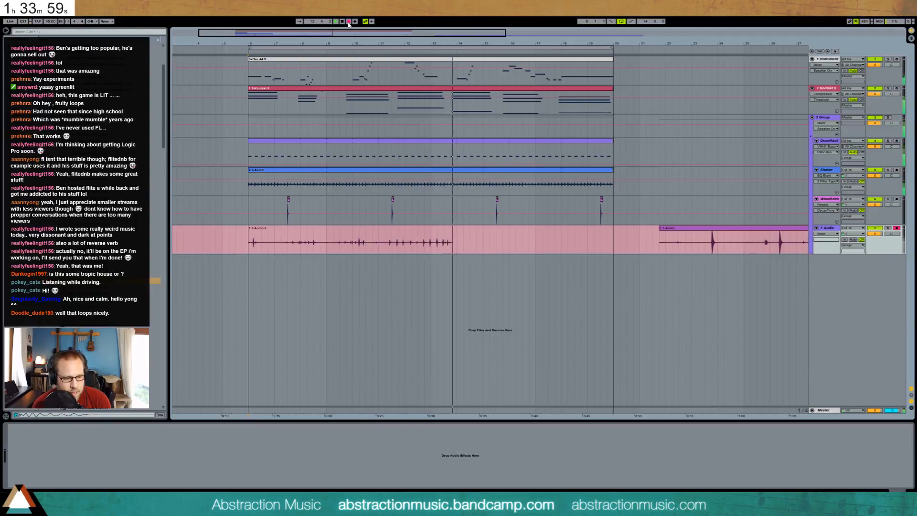
Record a full percussion take from bar 6 to bar 20 on the new audio track, replacing the shorter attempt.
{"action": "left_click", "coordinate": [348, 22]}
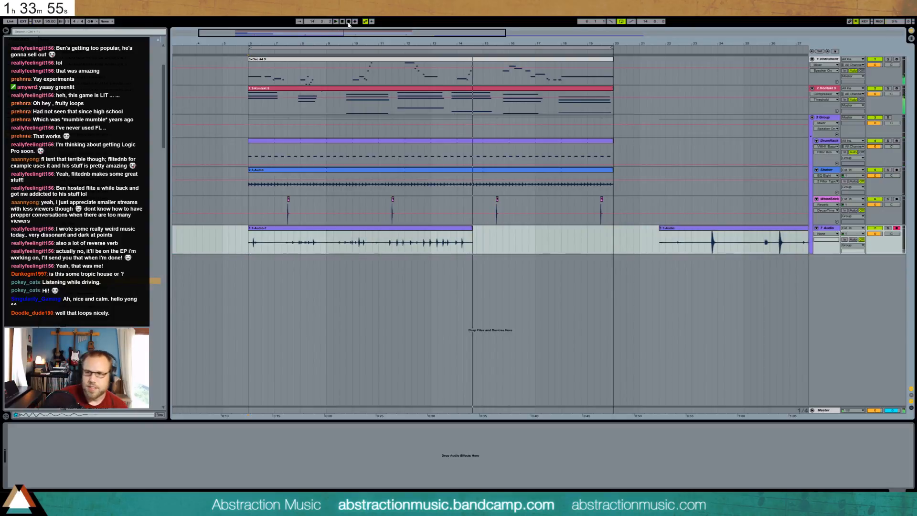
{"action": "left_click", "coordinate": [348, 22]}
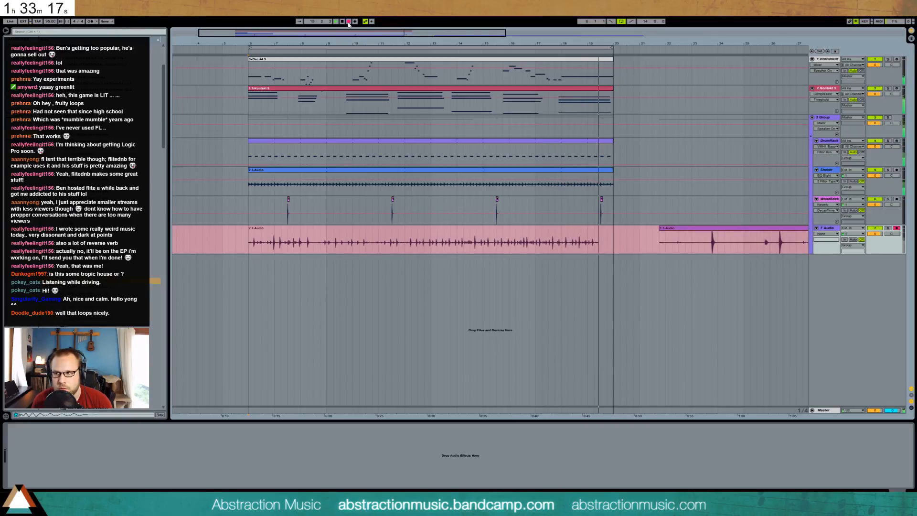
{"action": "left_click", "coordinate": [349, 22]}
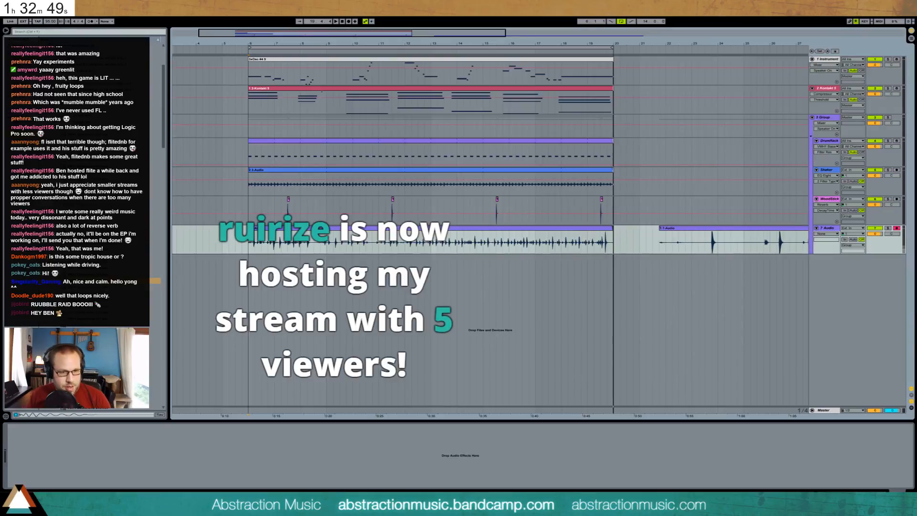
Open the Instrument track's melody clip and reposition three notes of the late descending run to 11.4, 11.4.3 and bar 12.
{"action": "double_click", "coordinate": [452, 63]}
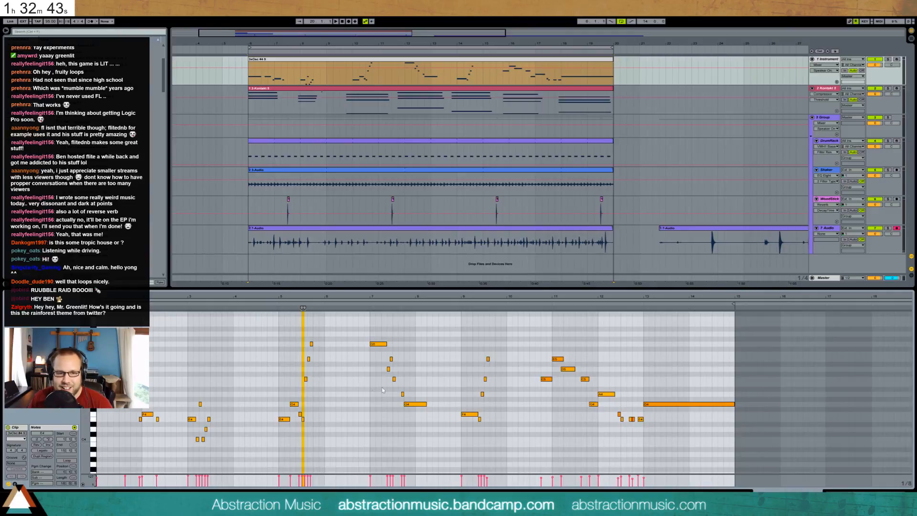
{"action": "left_click", "coordinate": [285, 355]}
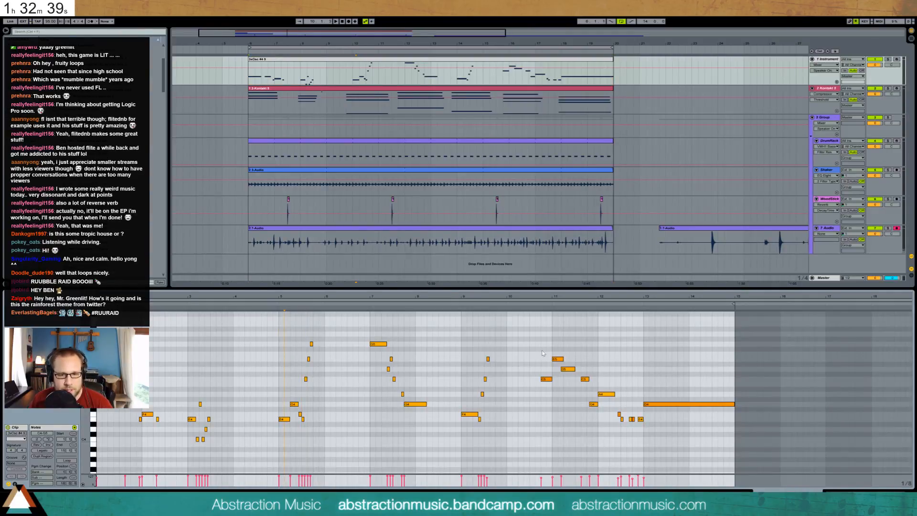
{"action": "mouse_move", "coordinate": [573, 297]}
{"action": "left_mouse_down"}
{"action": "mouse_move", "coordinate": [573, 335]}
{"action": "mouse_move", "coordinate": [571, 299]}
{"action": "left_mouse_up"}
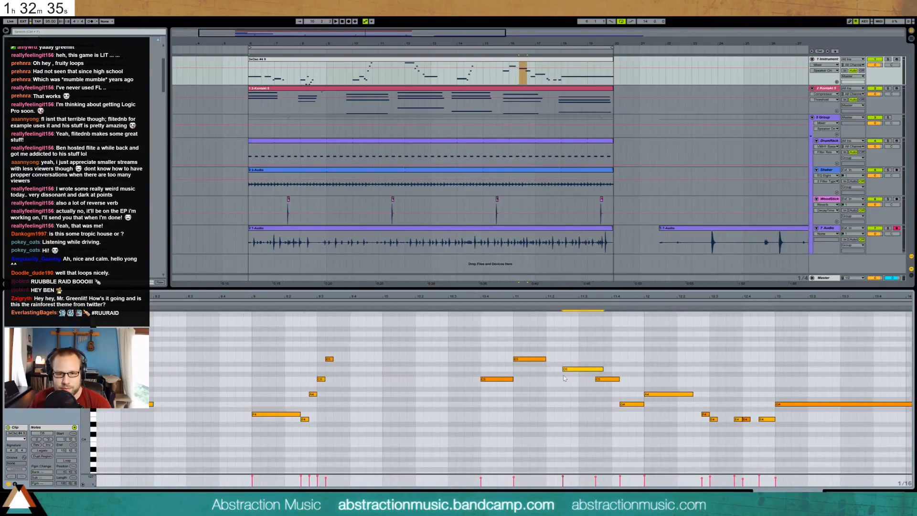
{"action": "left_click", "coordinate": [612, 380]}
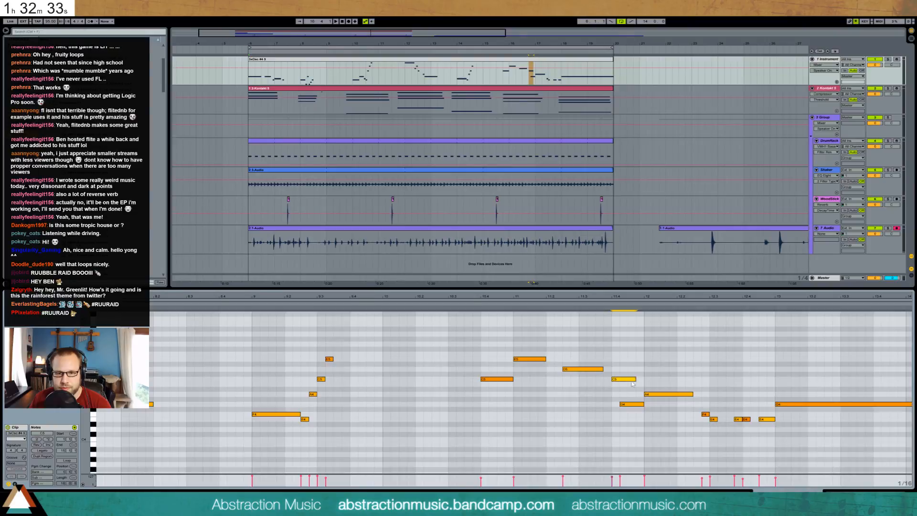
{"action": "left_click_drag", "start_coordinate": [633, 395], "coordinate": [664, 398]}
{"action": "left_click", "coordinate": [665, 396]}
{"action": "key", "text": "Left"}
{"action": "key", "text": "Left"}
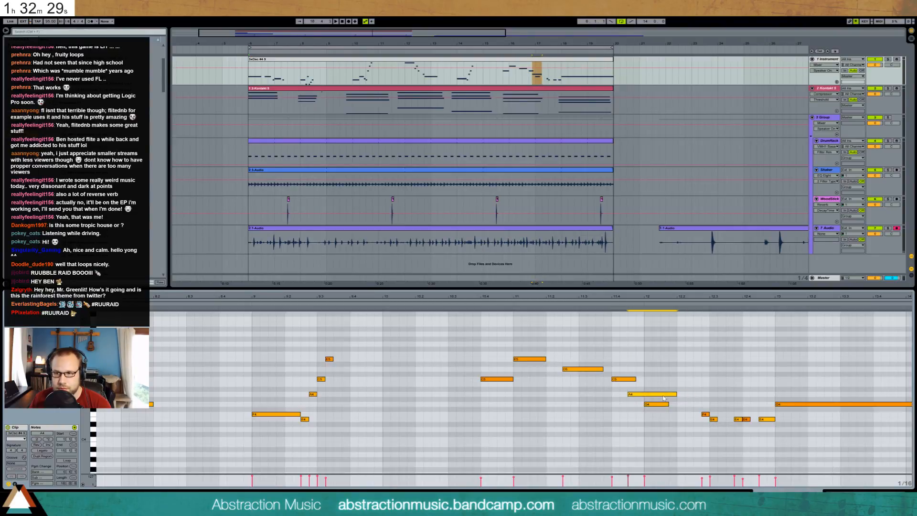
Shorten the melody note at 11.4 and lengthen the high note at the start of bar 11 by a sixteenth each.
{"action": "left_click", "coordinate": [624, 379]}
{"action": "key", "text": "shift+Left"}
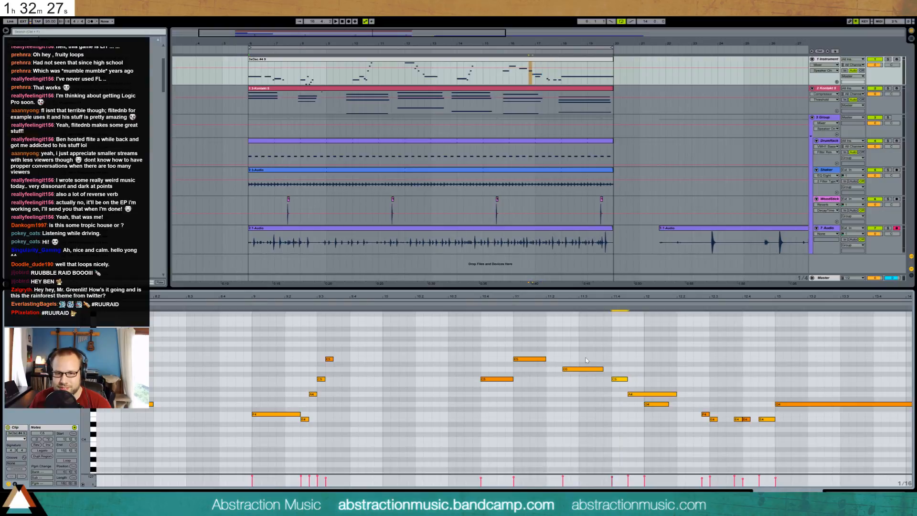
{"action": "left_click", "coordinate": [600, 370]}
{"action": "left_click", "coordinate": [539, 355]}
{"action": "key", "text": "shift+Right"}
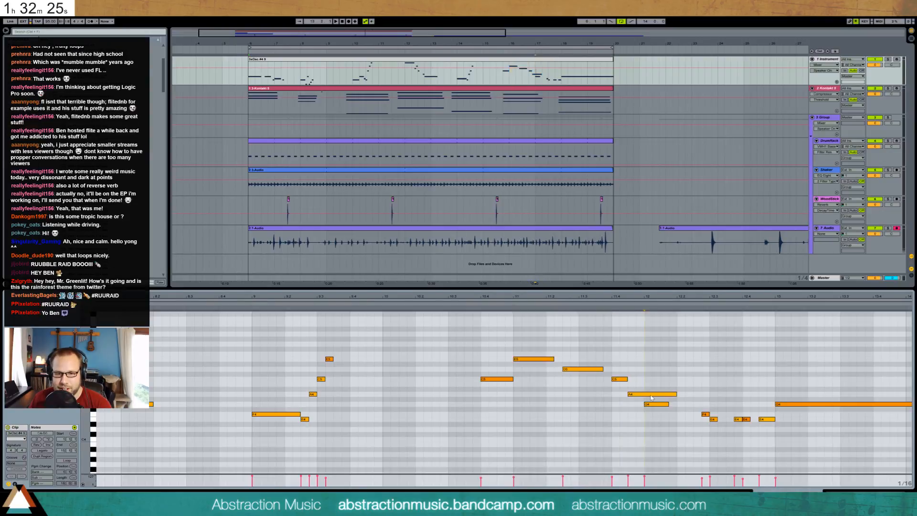
Shorten the melody note just before bar 12 to an eighth note and play back the edited phrase.
{"action": "left_click", "coordinate": [651, 396]}
{"action": "key", "text": "shift+Left"}
{"action": "key", "text": "shift+Left"}
{"action": "key", "text": "shift+Left"}
{"action": "key", "text": "shift+Left"}
{"action": "key", "text": "shift+Left"}
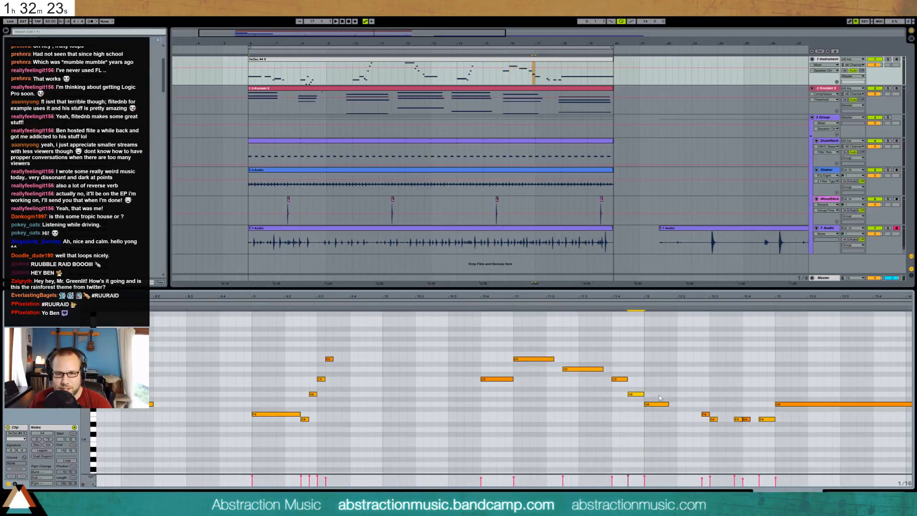
{"action": "left_click", "coordinate": [240, 303]}
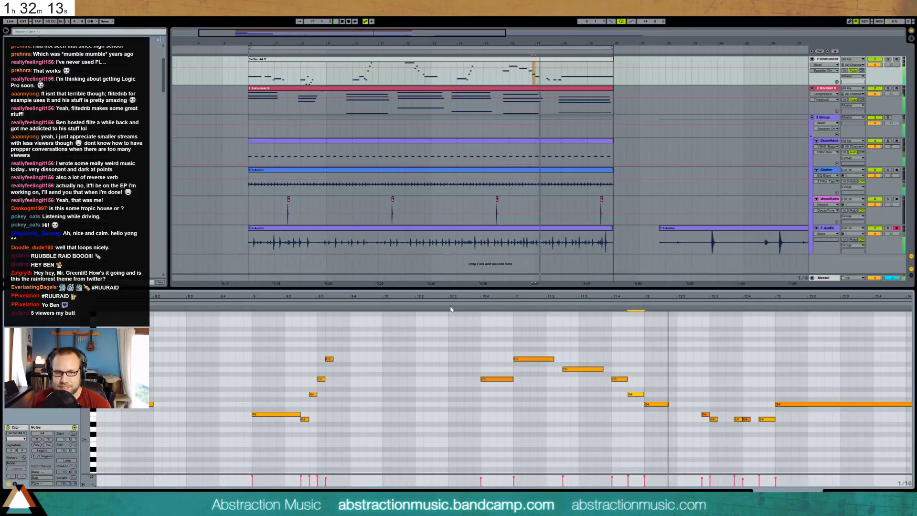
Cut the recorded percussion take down to a four-bar section from its later part and place it at bar 6.
{"action": "left_click", "coordinate": [550, 224]}
{"action": "left_click", "coordinate": [550, 229]}
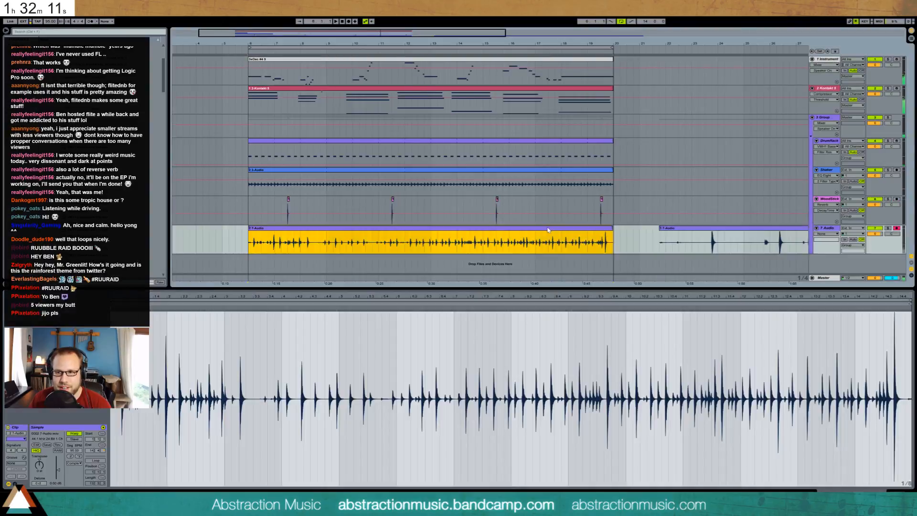
{"action": "left_click", "coordinate": [547, 351]}
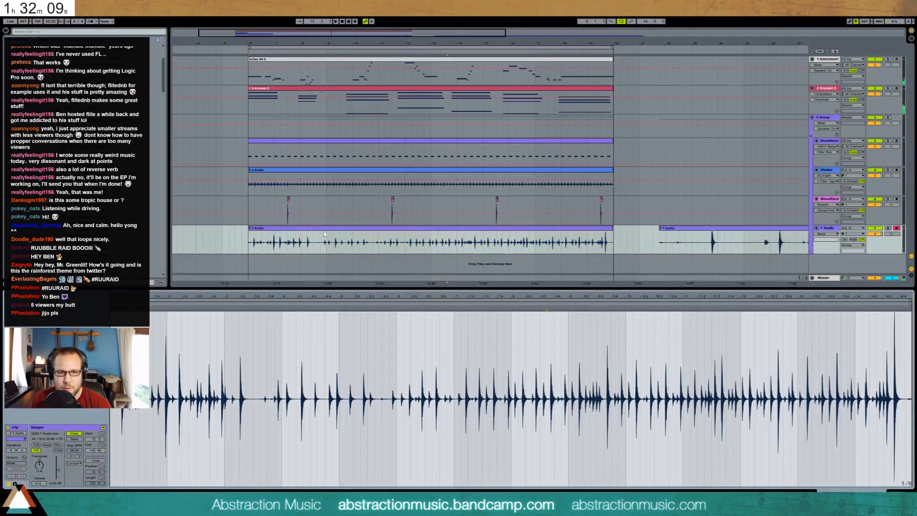
{"action": "left_click_drag", "start_coordinate": [252, 229], "coordinate": [282, 251]}
{"action": "left_click_drag", "start_coordinate": [377, 230], "coordinate": [378, 231]}
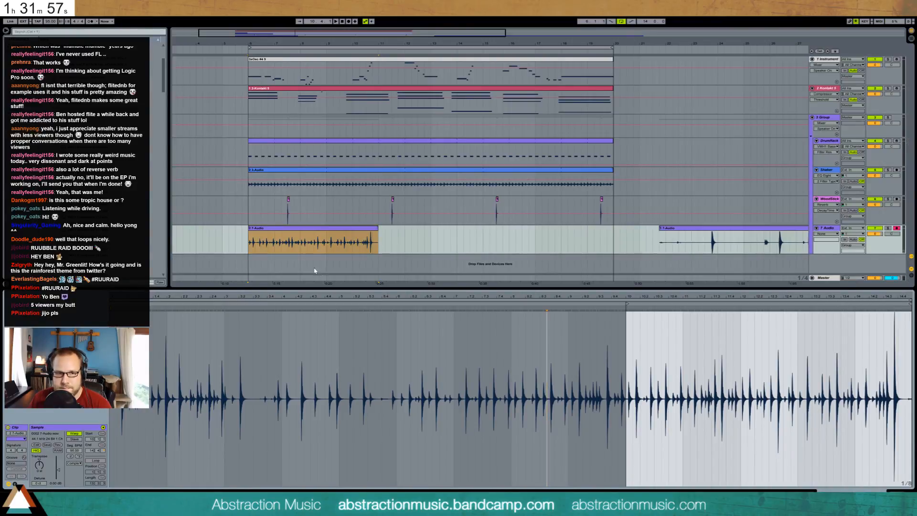
{"action": "left_click_drag", "start_coordinate": [378, 231], "coordinate": [353, 237]}
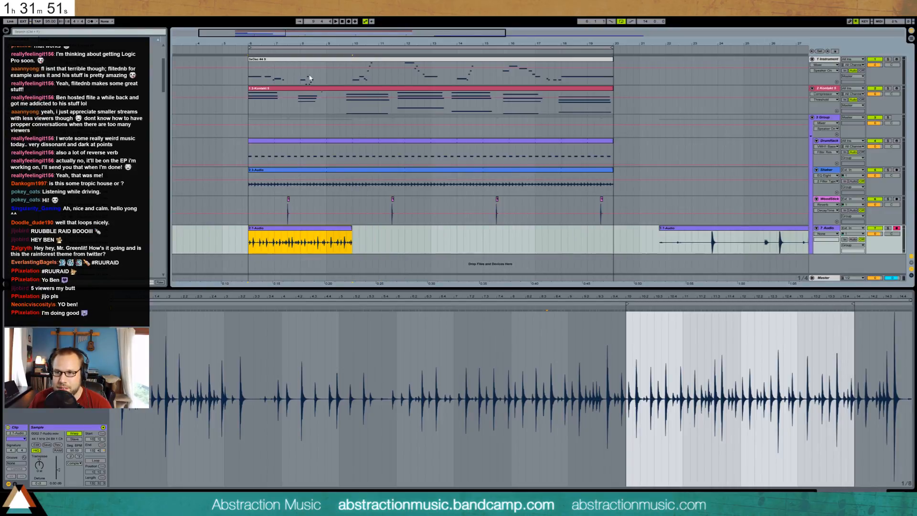
Add warp markers at the start and end of the four-bar percussion section and shift its audio slightly in time.
{"action": "left_click_drag", "start_coordinate": [249, 35], "coordinate": [302, 165]}
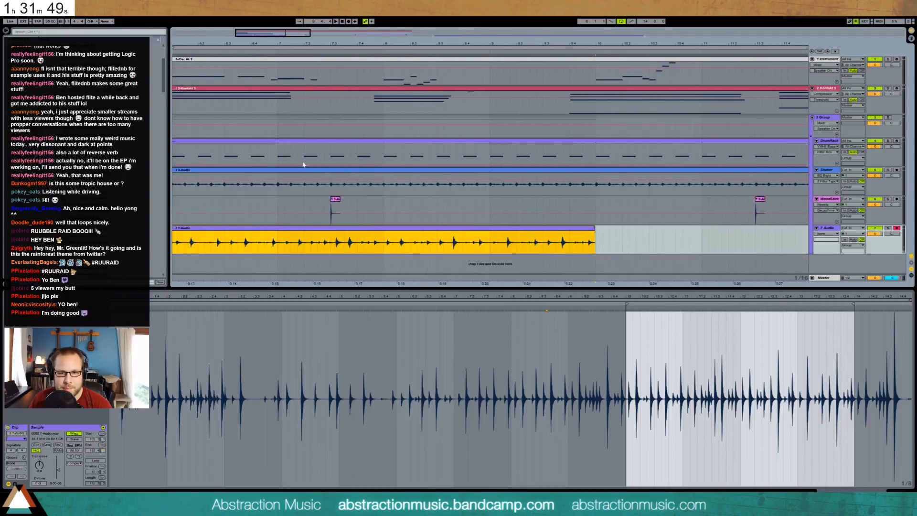
{"action": "double_click", "coordinate": [629, 308]}
{"action": "left_click_drag", "start_coordinate": [629, 308], "coordinate": [626, 308]}
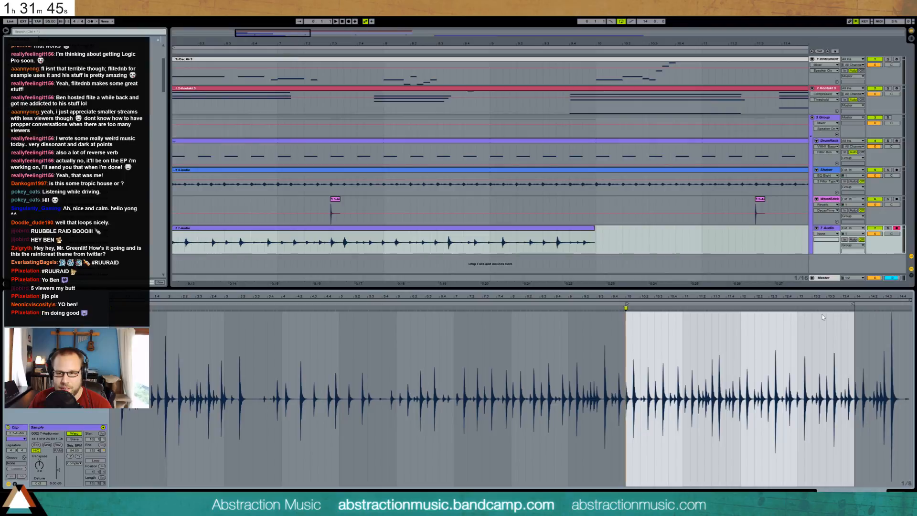
{"action": "double_click", "coordinate": [855, 309]}
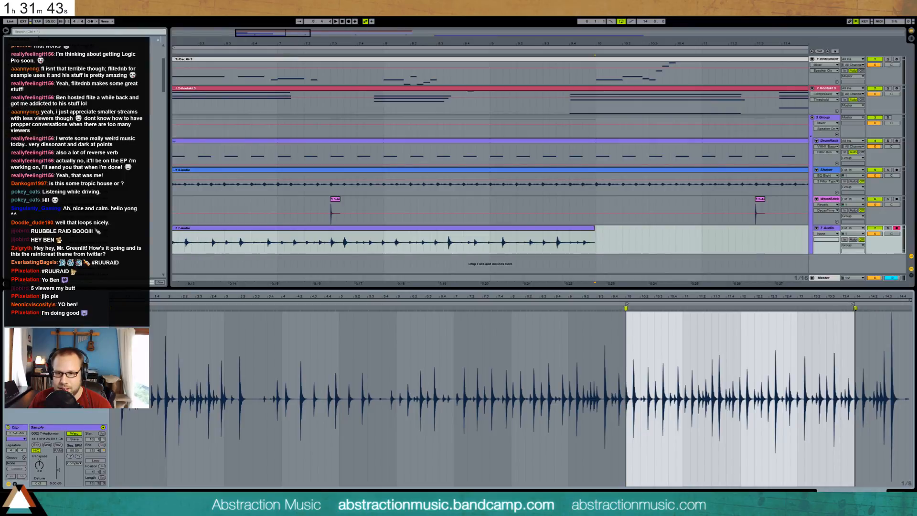
{"action": "left_click_drag", "start_coordinate": [717, 354], "coordinate": [717, 334]}
{"action": "left_click_drag", "start_coordinate": [113, 300], "coordinate": [650, 302]}
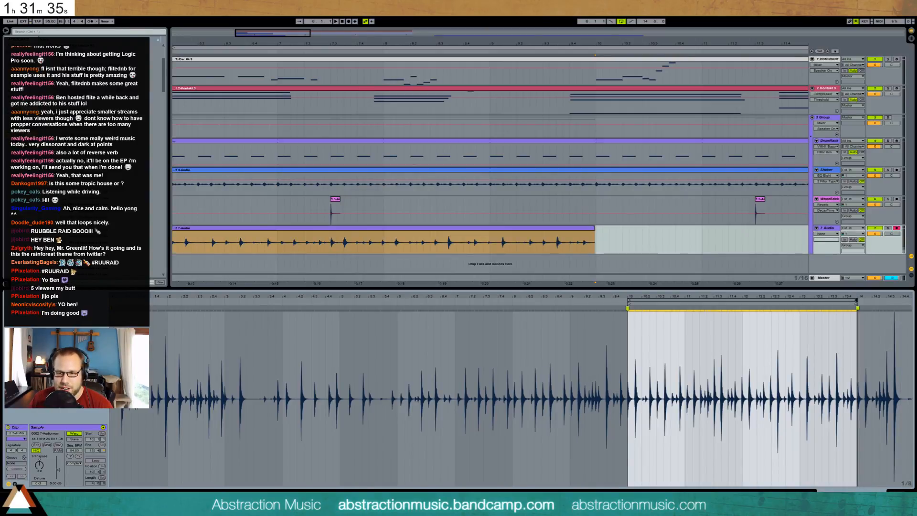
Pull the percussion clip's end back to bar 14 of the sample, solo its track and play back the section.
{"action": "left_click_drag", "start_coordinate": [854, 297], "coordinate": [854, 336]}
{"action": "left_click_drag", "start_coordinate": [862, 302], "coordinate": [863, 302]}
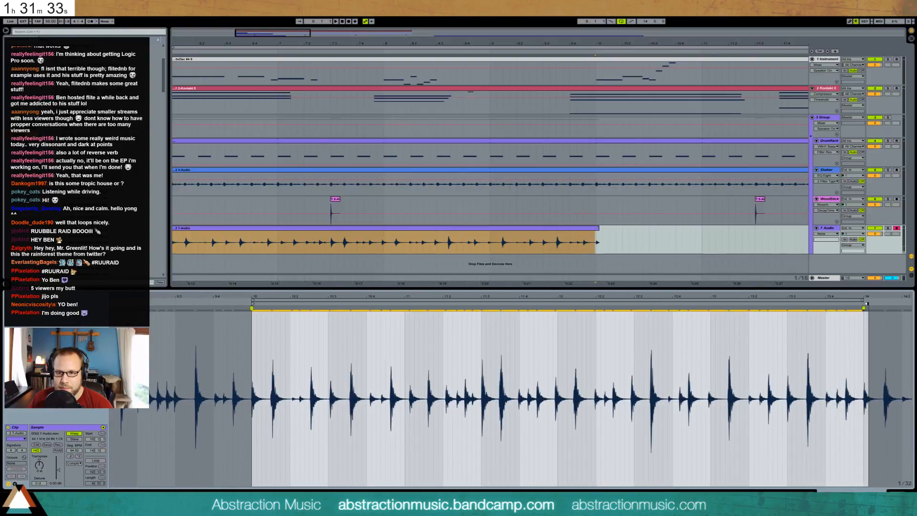
{"action": "left_click", "coordinate": [888, 228]}
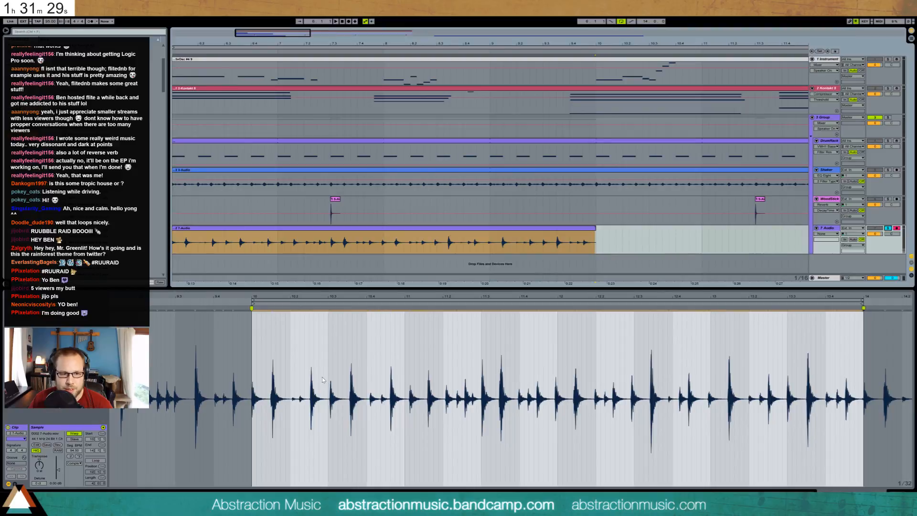
{"action": "key", "text": "space"}
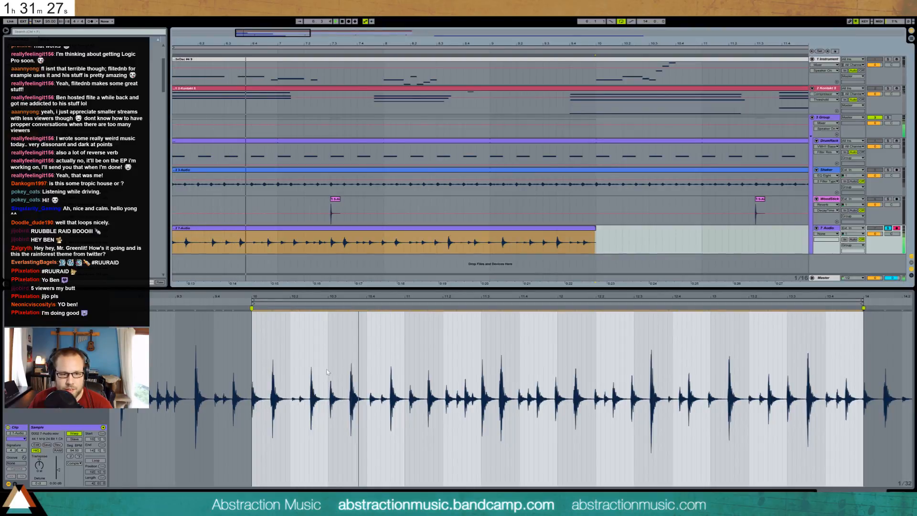
{"action": "key", "text": "space"}
Add warp markers at beats 10.3 and 11 and on the hits following them, snapping the off-beat audio to the grid.
{"action": "double_click", "coordinate": [331, 308]}
{"action": "left_click_drag", "start_coordinate": [331, 308], "coordinate": [328, 308]}
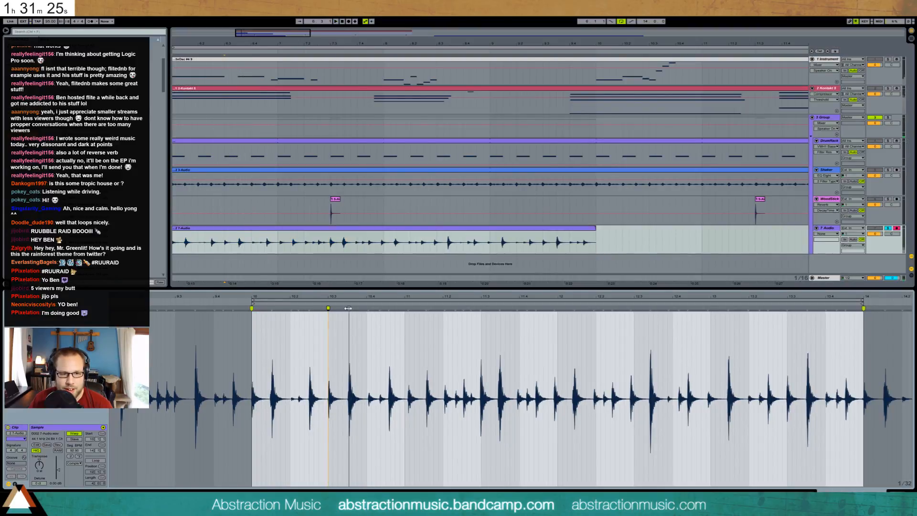
{"action": "double_click", "coordinate": [348, 308]}
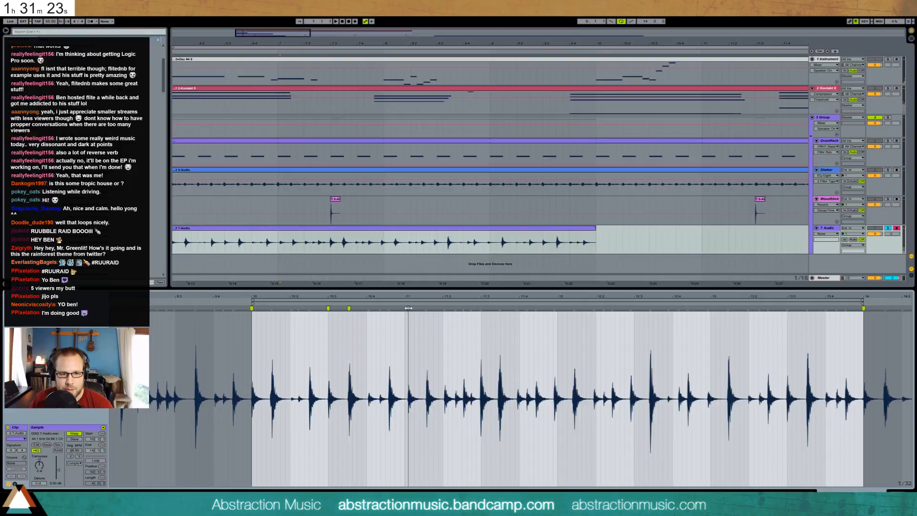
{"action": "double_click", "coordinate": [408, 308]}
{"action": "left_click_drag", "start_coordinate": [408, 308], "coordinate": [405, 308]}
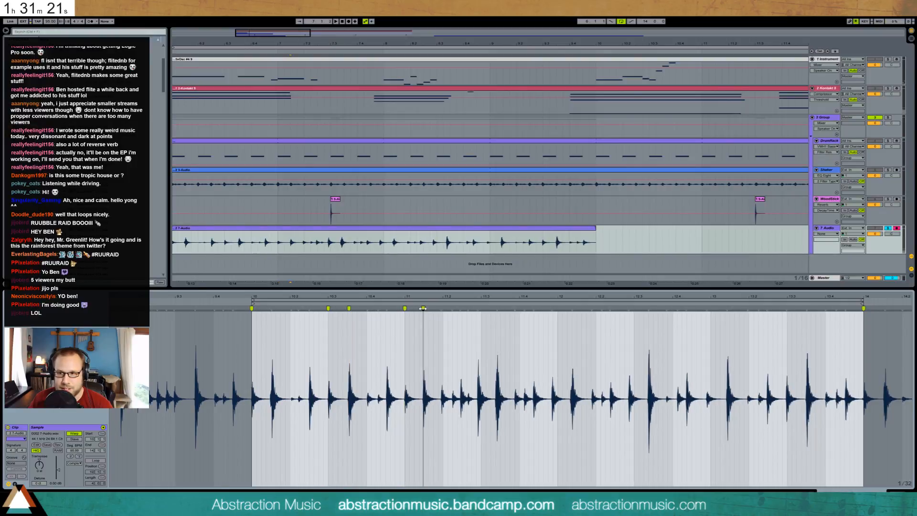
{"action": "double_click", "coordinate": [423, 308]}
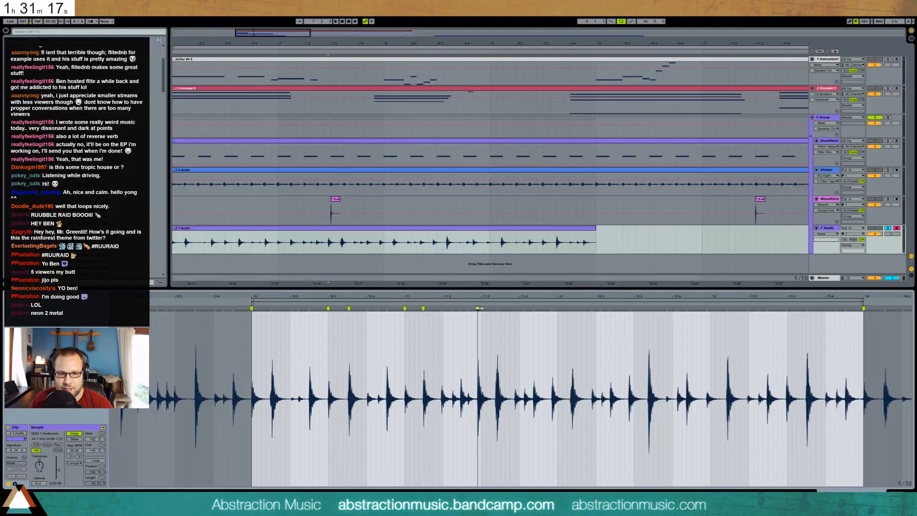
Align the hits at 11.3 and 12 to the grid with warp markers and pin the hit following bar 12.
{"action": "left_click_drag", "start_coordinate": [479, 309], "coordinate": [481, 308]}
{"action": "key", "text": "space"}
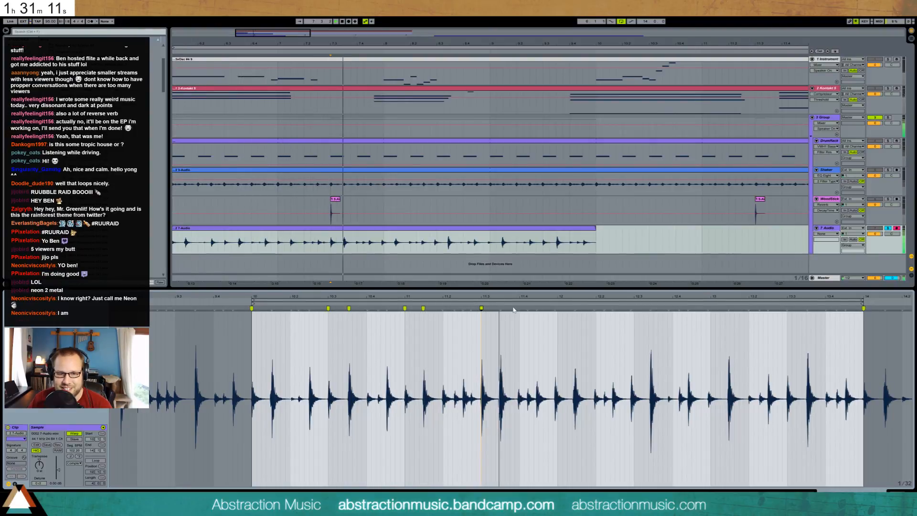
{"action": "key", "text": "space"}
{"action": "double_click", "coordinate": [556, 309]}
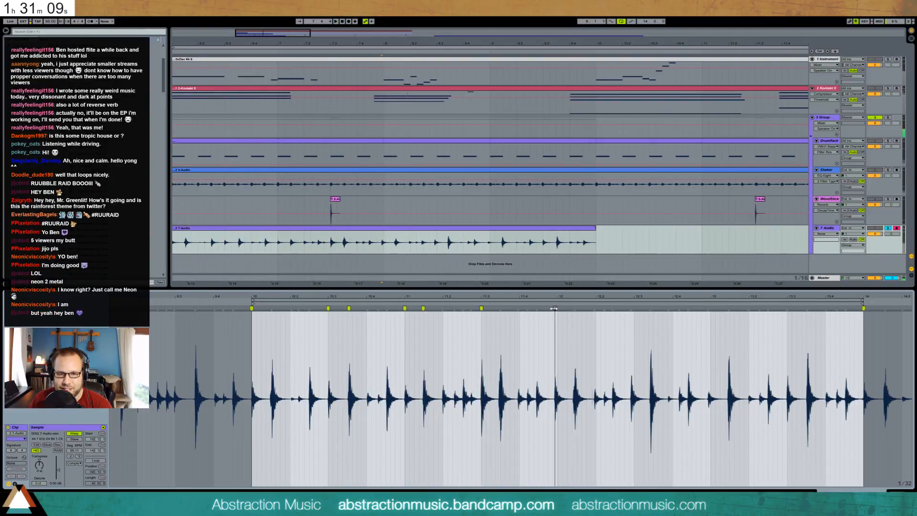
{"action": "left_click_drag", "start_coordinate": [555, 309], "coordinate": [558, 309]}
{"action": "double_click", "coordinate": [577, 308]}
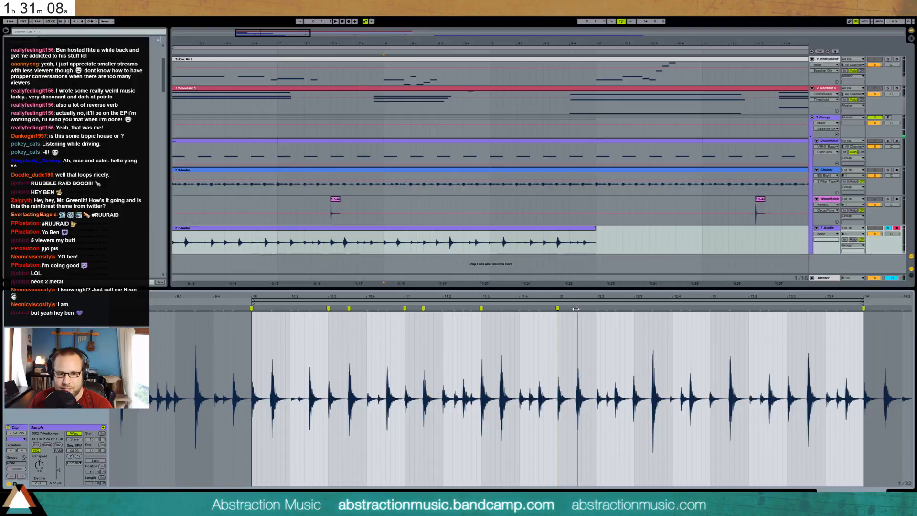
Add warp markers on the percussion hits from 12.3 through the first off-beat of bar 13.
{"action": "double_click", "coordinate": [634, 309]}
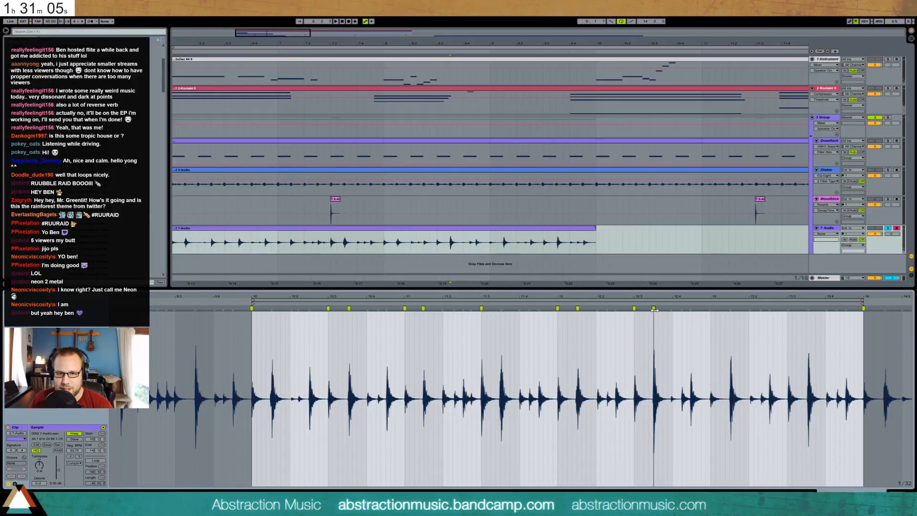
{"action": "double_click", "coordinate": [711, 308]}
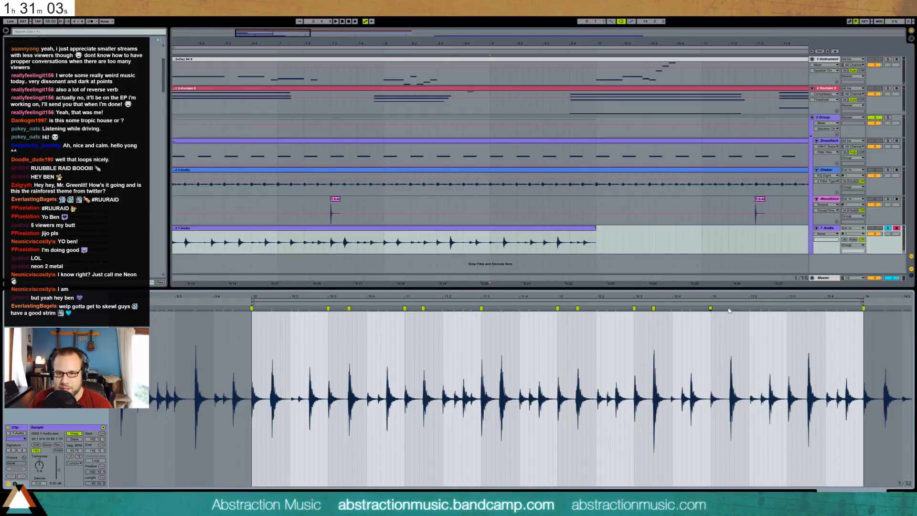
{"action": "double_click", "coordinate": [730, 308]}
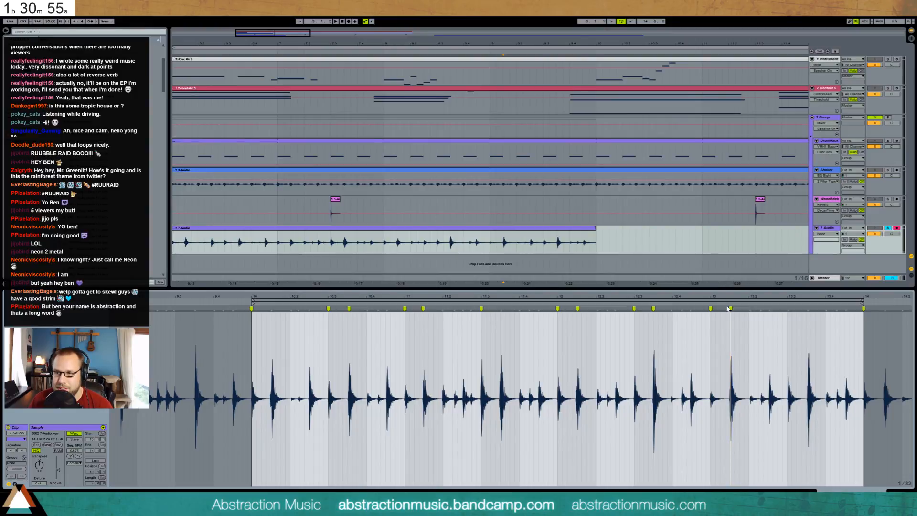
Add warp markers on each remaining percussion hit from the second half of beat 13.2 up to the section's end.
{"action": "double_click", "coordinate": [769, 309]}
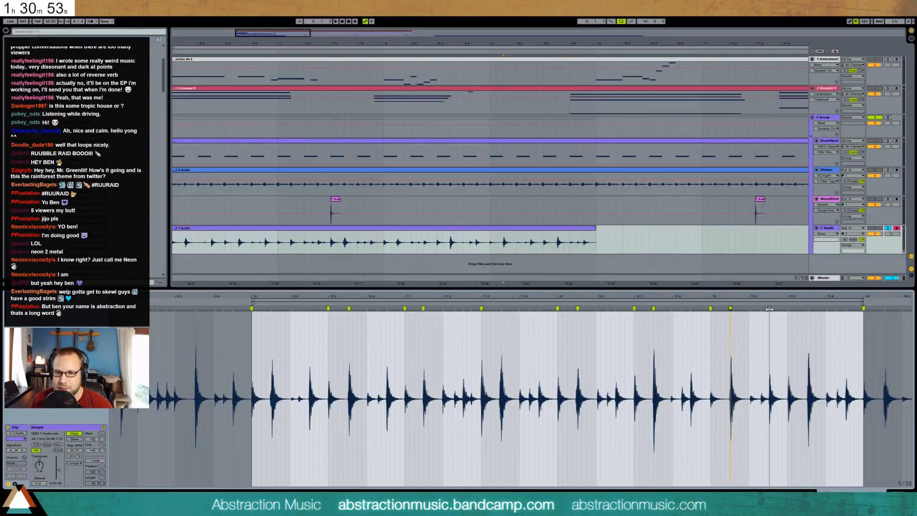
{"action": "double_click", "coordinate": [788, 308]}
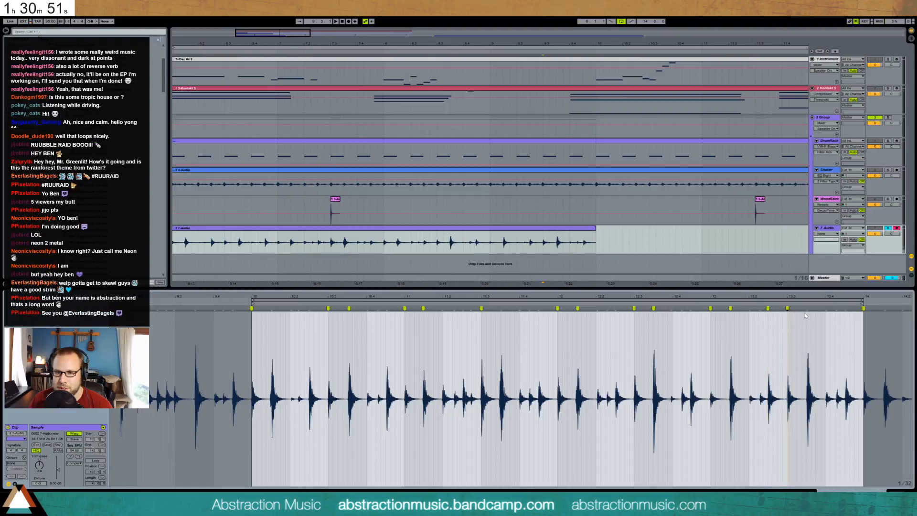
{"action": "double_click", "coordinate": [807, 308]}
{"action": "double_click", "coordinate": [825, 308]}
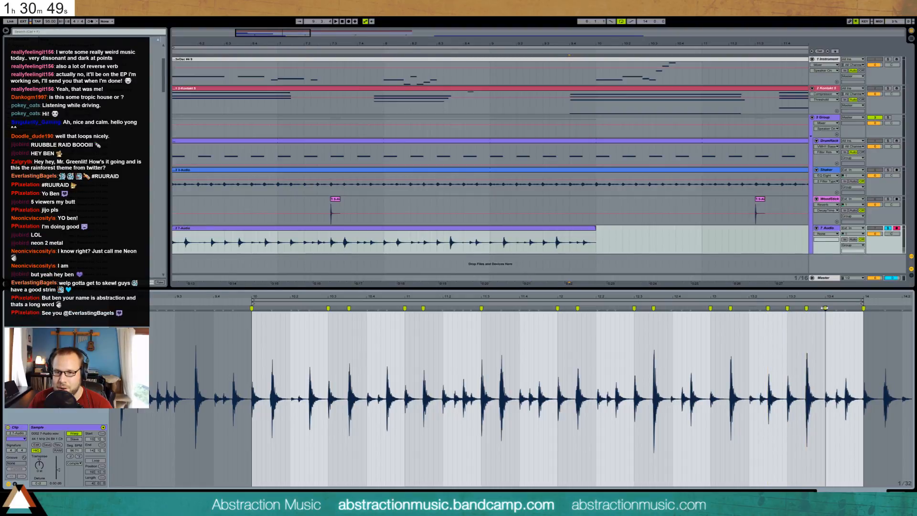
{"action": "double_click", "coordinate": [845, 309]}
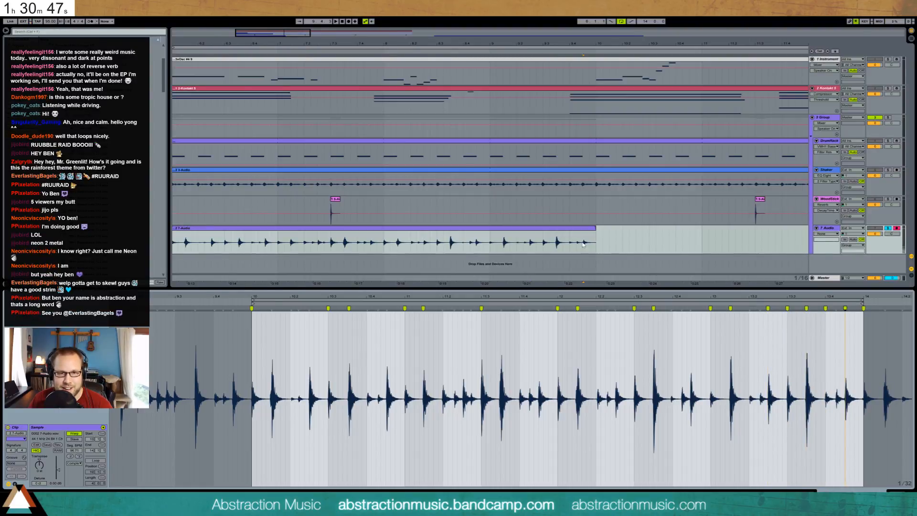
Turn on looping for the warped percussion clip and extend it across the arrangement to bar 20.
{"action": "left_click_drag", "start_coordinate": [259, 41], "coordinate": [237, 19]}
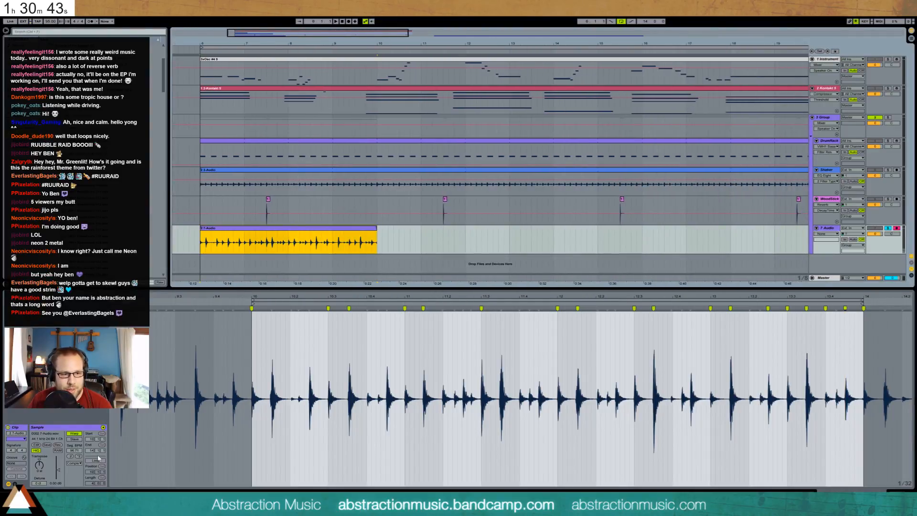
{"action": "left_click", "coordinate": [95, 462]}
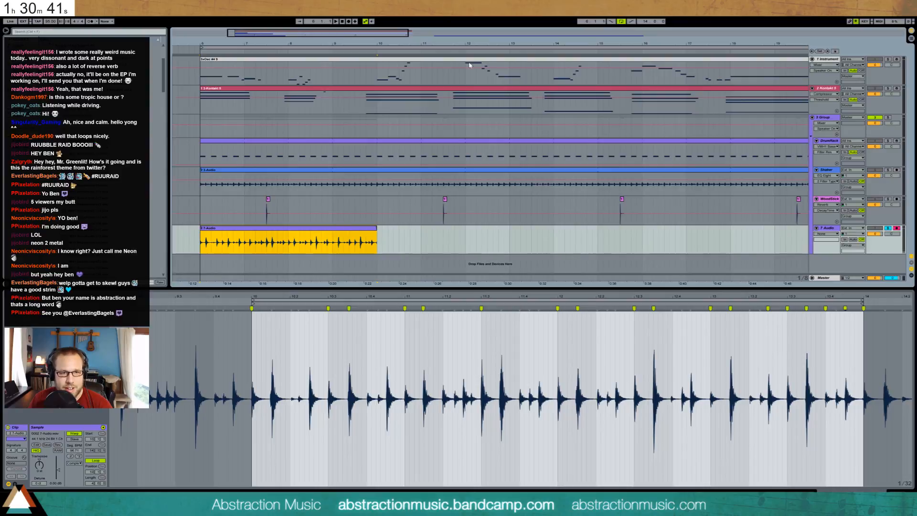
{"action": "left_click_drag", "start_coordinate": [343, 35], "coordinate": [382, 44]}
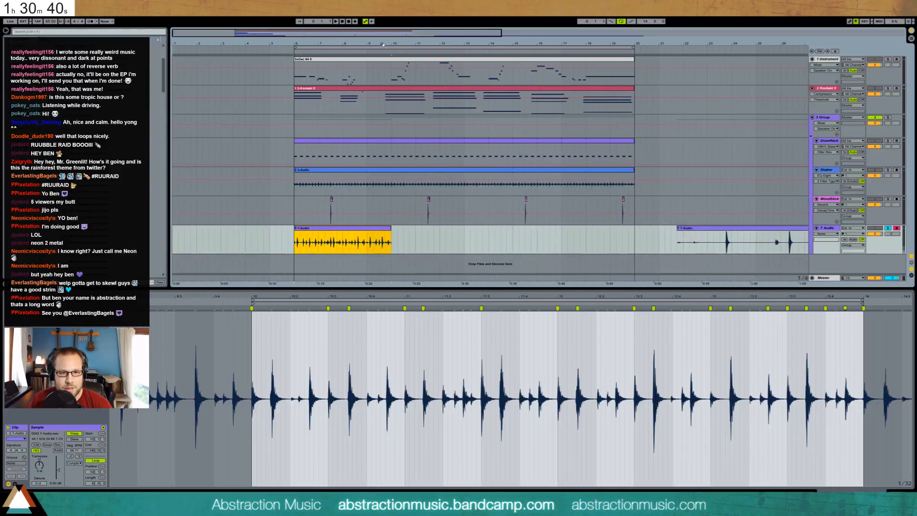
{"action": "left_click", "coordinate": [394, 237]}
{"action": "left_click_drag", "start_coordinate": [391, 238], "coordinate": [635, 219]}
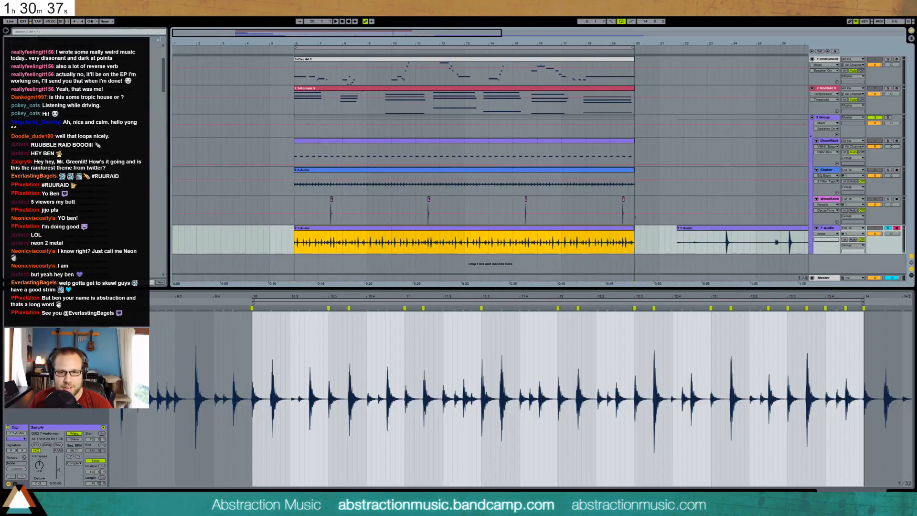
Unsolo the percussion track and play the full arrangement from bar 6.
{"action": "left_click", "coordinate": [887, 228]}
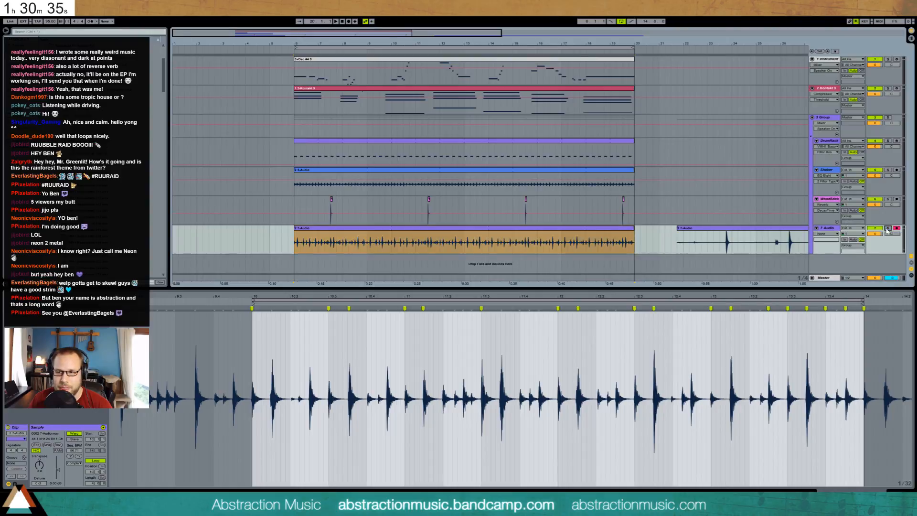
{"action": "left_click", "coordinate": [295, 245]}
{"action": "key", "text": "space"}
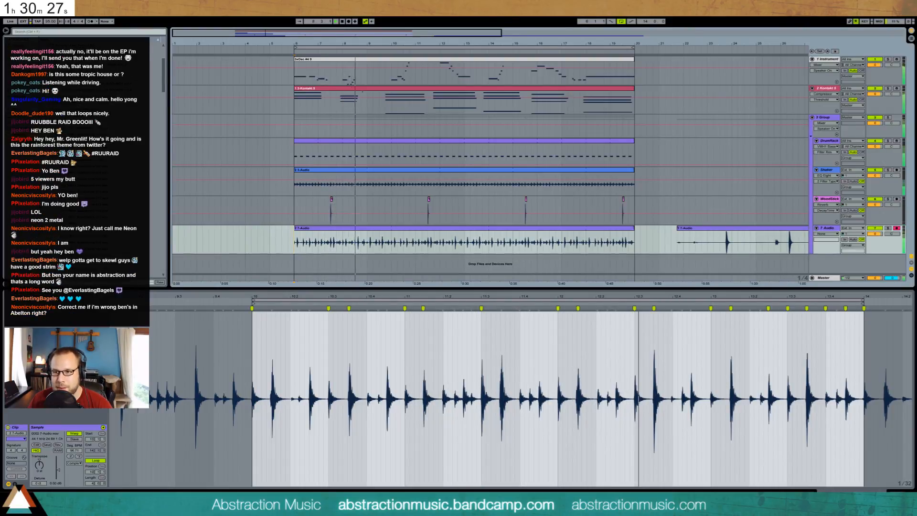
Audition the individual hits in the leftover percussion recording at several points between bars 23 and 31.
{"action": "left_click_drag", "start_coordinate": [375, 44], "coordinate": [376, 40]}
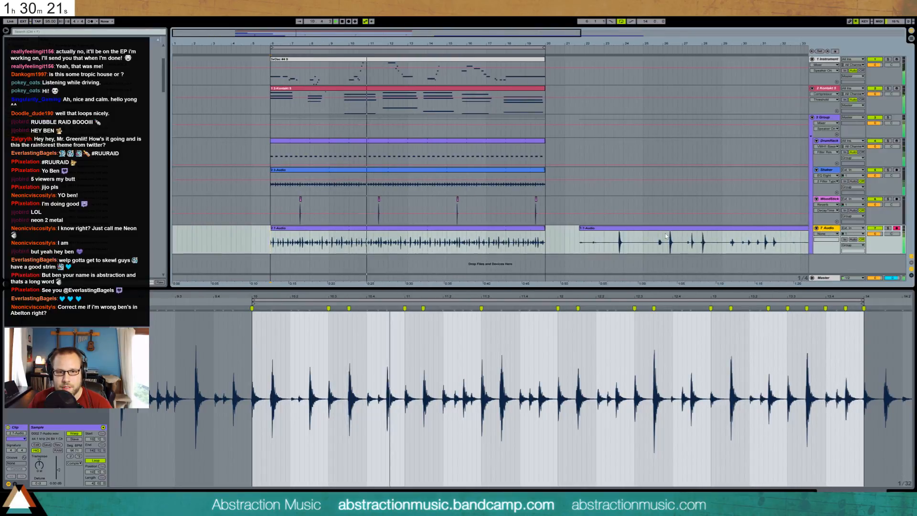
{"action": "left_click", "coordinate": [619, 241]}
{"action": "left_click", "coordinate": [669, 244]}
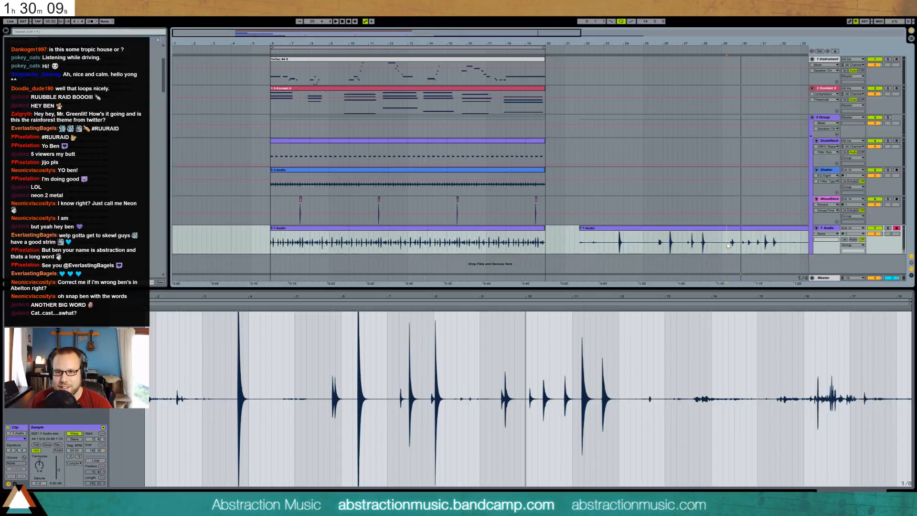
{"action": "key", "text": "space"}
{"action": "left_click", "coordinate": [748, 246]}
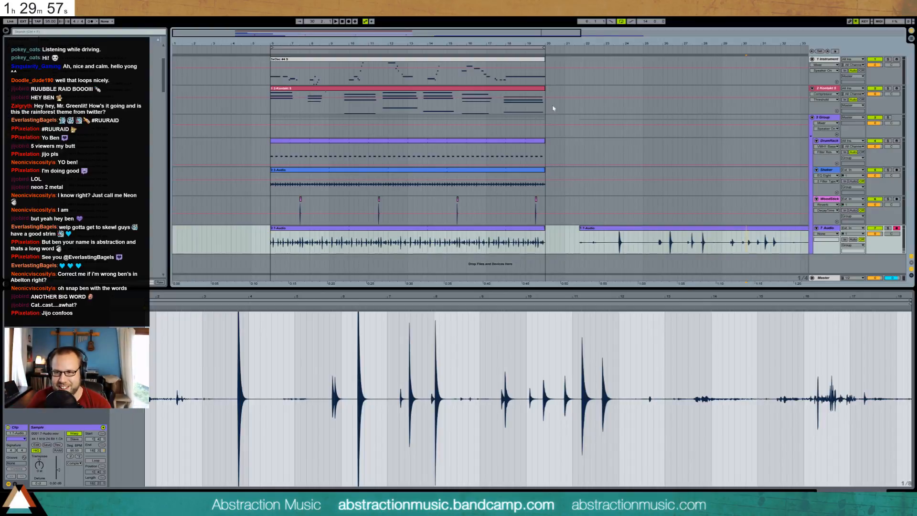
{"action": "key", "text": "space"}
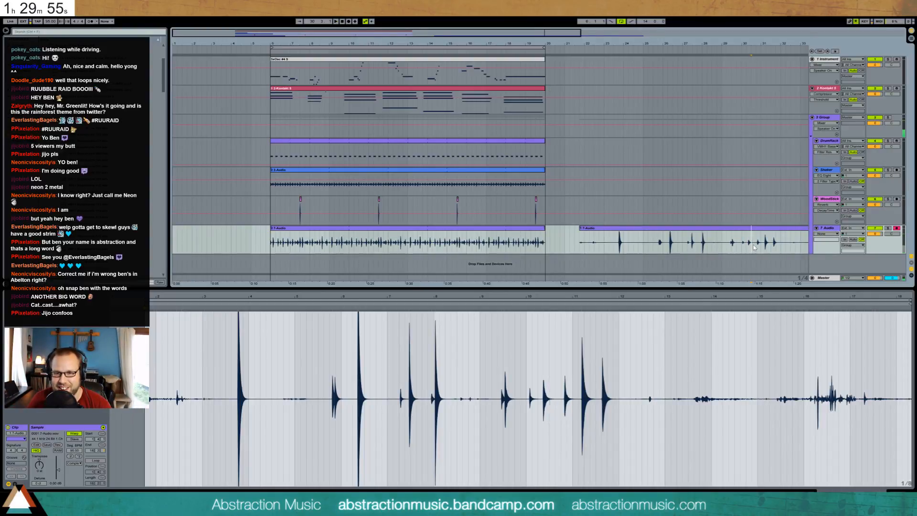
{"action": "left_click", "coordinate": [744, 246]}
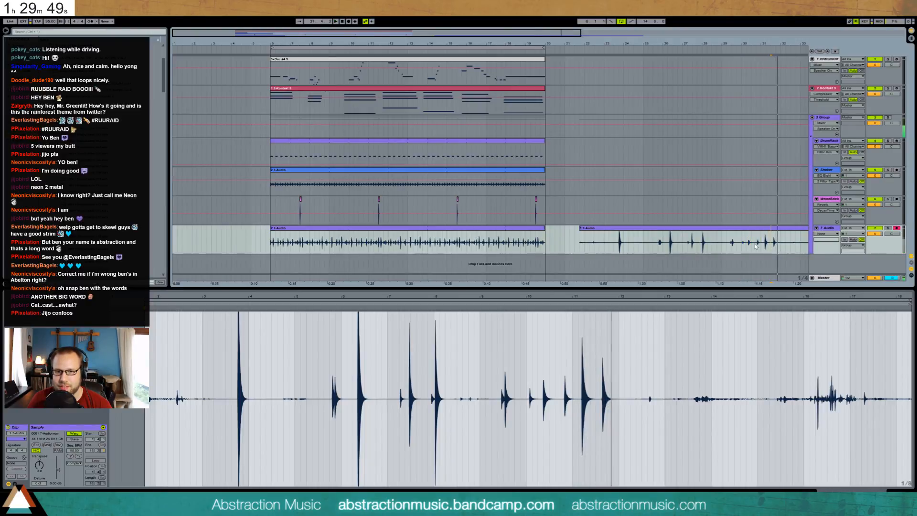
{"action": "left_click", "coordinate": [744, 244]}
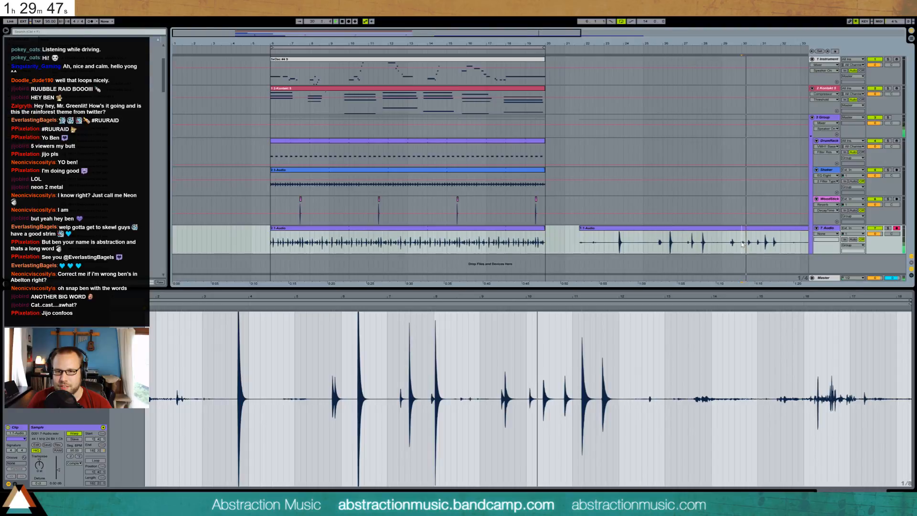
{"action": "key", "text": "space"}
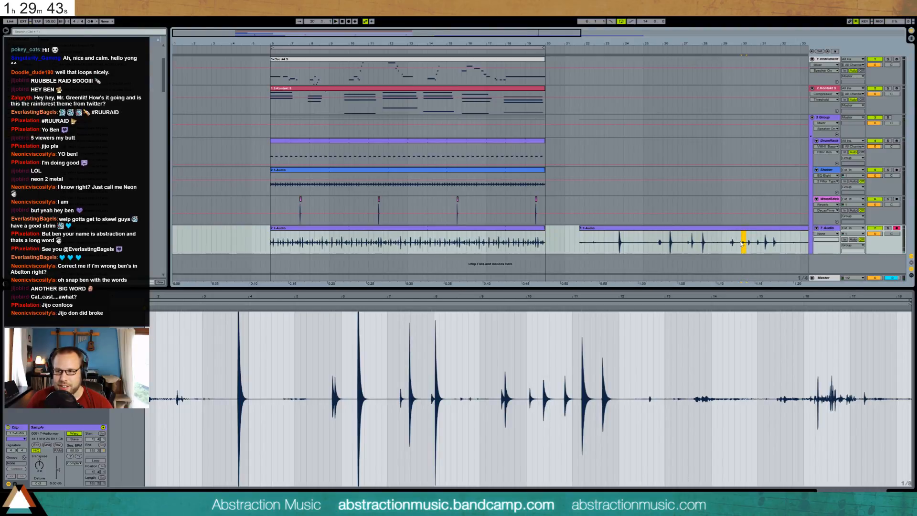
Insert a new audio track below the recorded percussion track and audition the leftover recording from before bar 26.
{"action": "key", "text": "ctrl+t"}
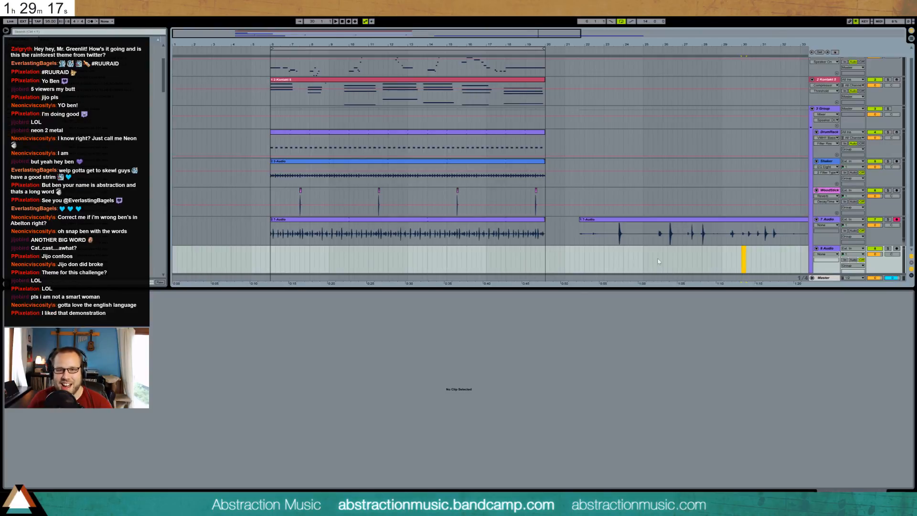
{"action": "left_click", "coordinate": [658, 237]}
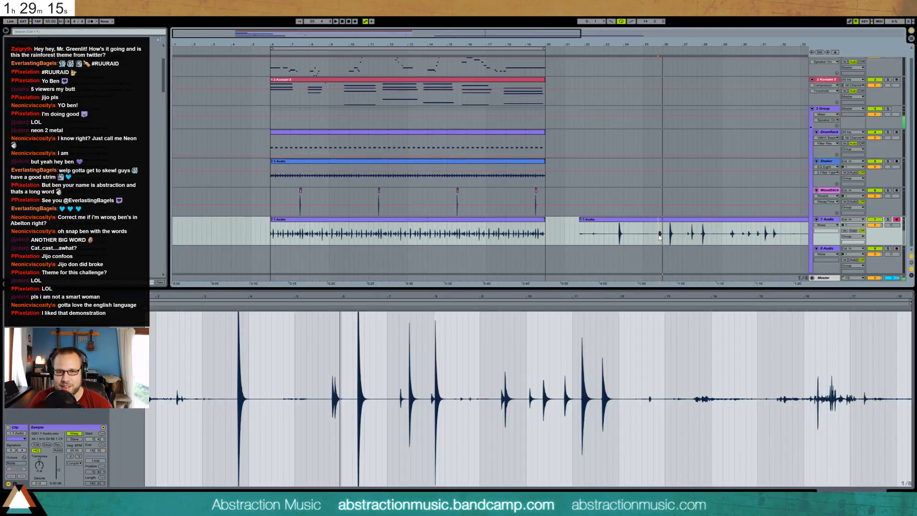
{"action": "key", "text": "space"}
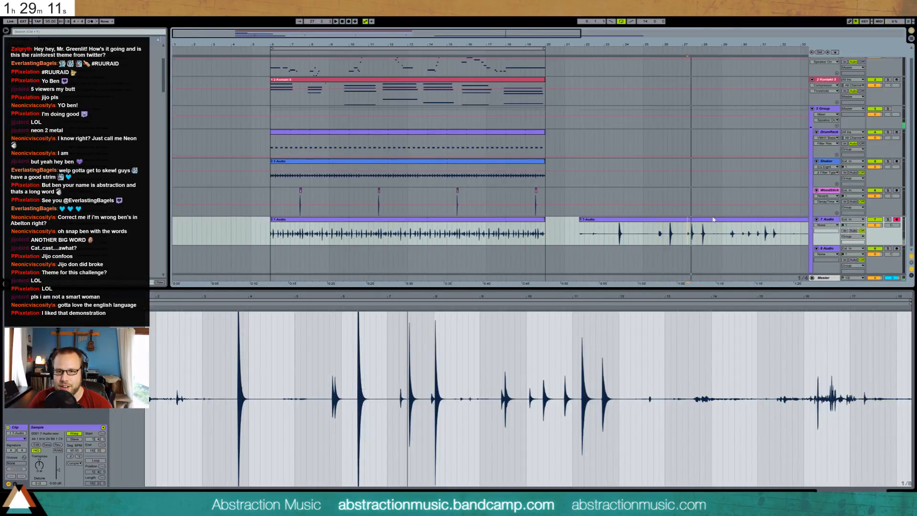
Move the leftover percussion recording down to the new audio track and insert another audio track below it.
{"action": "left_click_drag", "start_coordinate": [792, 221], "coordinate": [782, 261]}
{"action": "left_click", "coordinate": [826, 249]}
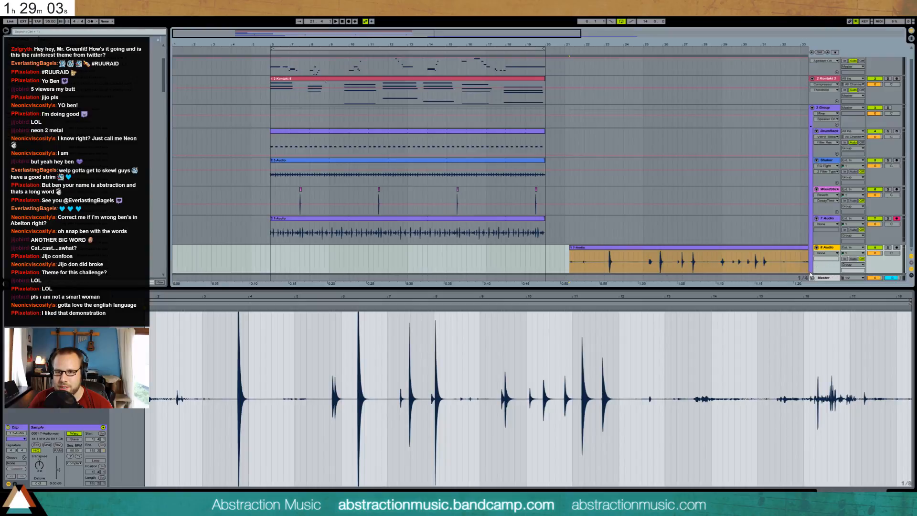
{"action": "key", "text": "ctrl+t"}
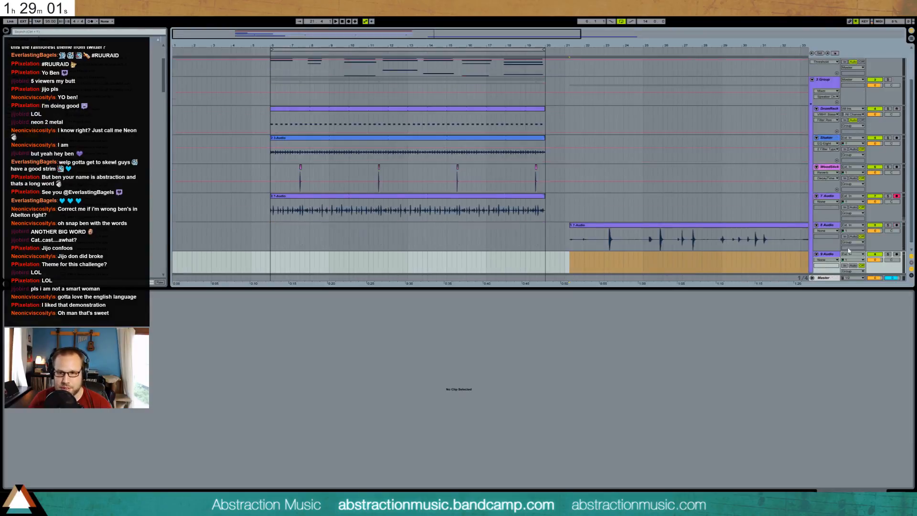
Move the leftover percussion recording to the lowest audio track, take that track out of the group, and delete the empty track above it.
{"action": "left_click_drag", "start_coordinate": [830, 223], "coordinate": [807, 264]}
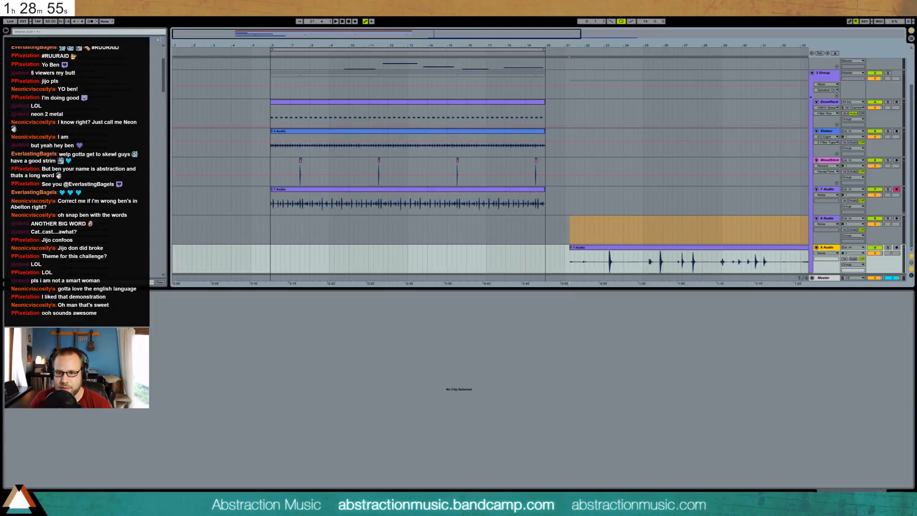
{"action": "left_click", "coordinate": [897, 495]}
{"action": "left_click_drag", "start_coordinate": [829, 294], "coordinate": [817, 344]}
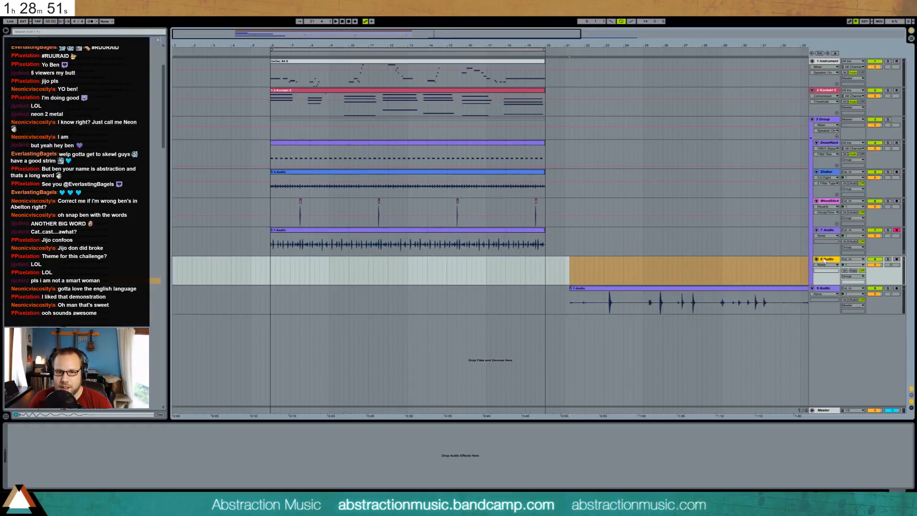
{"action": "key", "text": "Delete"}
Audition the leftover recording's hits after bars 25 and 23 and trim its start to bar 23.
{"action": "left_click", "coordinate": [659, 283]}
{"action": "key", "text": "space"}
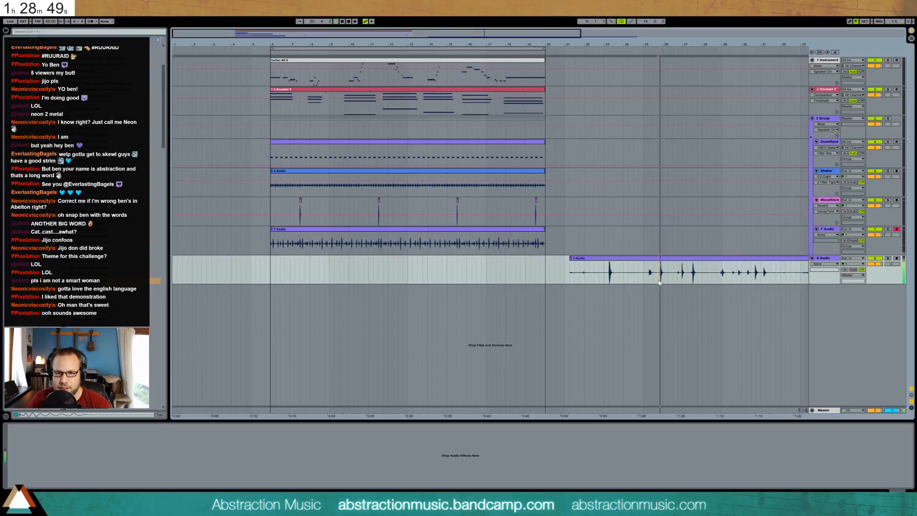
{"action": "key", "text": "space"}
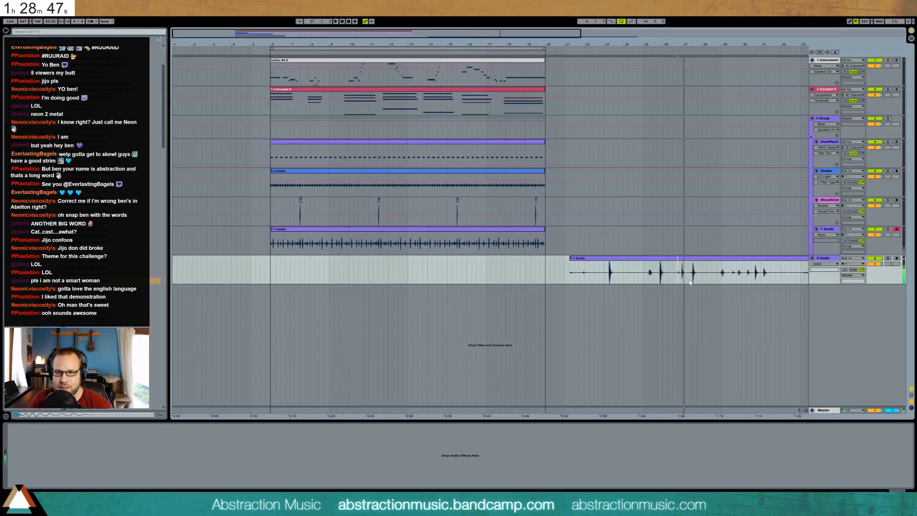
{"action": "left_click", "coordinate": [609, 273]}
{"action": "key", "text": "space"}
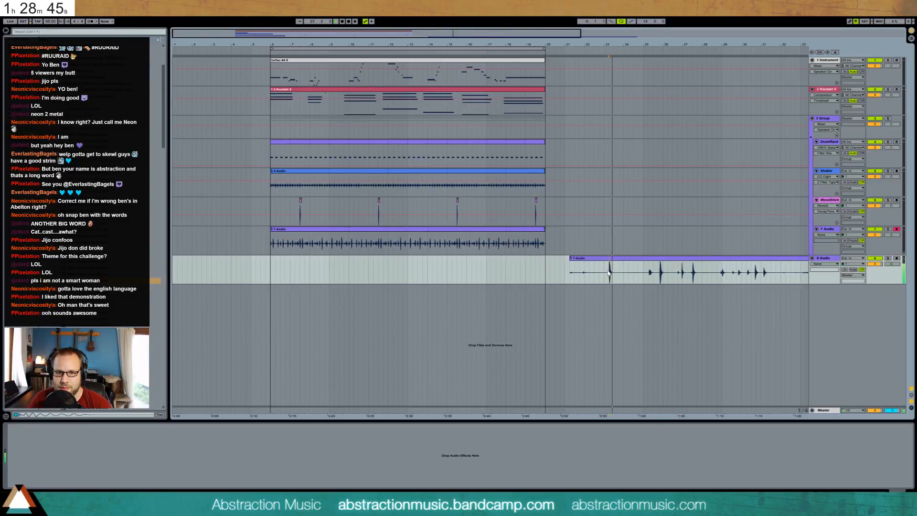
{"action": "left_click_drag", "start_coordinate": [571, 271], "coordinate": [605, 272]}
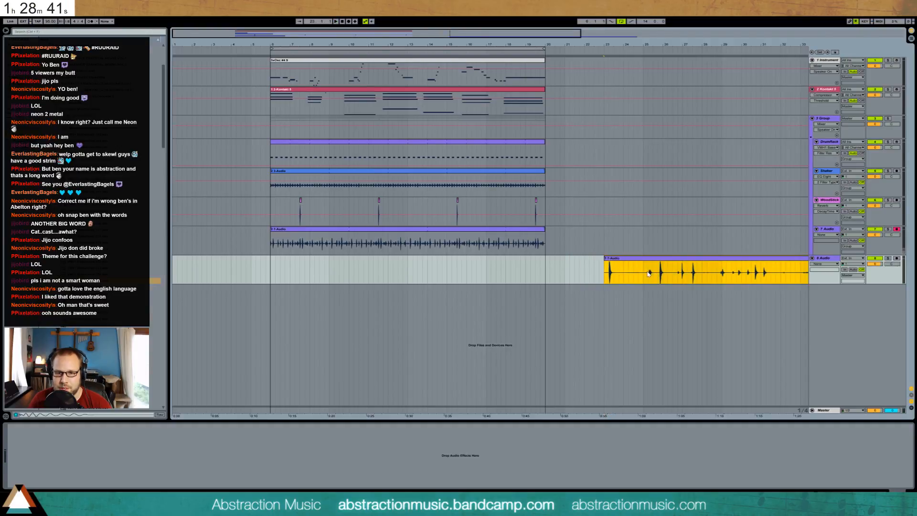
Audition the small hit after bar 25, isolate it from the recording, and move it earlier to about bar 24.
{"action": "left_click", "coordinate": [649, 273]}
{"action": "key", "text": "space"}
{"action": "key", "text": "space"}
{"action": "left_click_drag", "start_coordinate": [648, 273], "coordinate": [629, 262]}
Audition the hits from bar 26, move the double hit near bar 27 to about bar 25, and delete the clip left behind it.
{"action": "left_click", "coordinate": [658, 273]}
{"action": "key", "text": "space"}
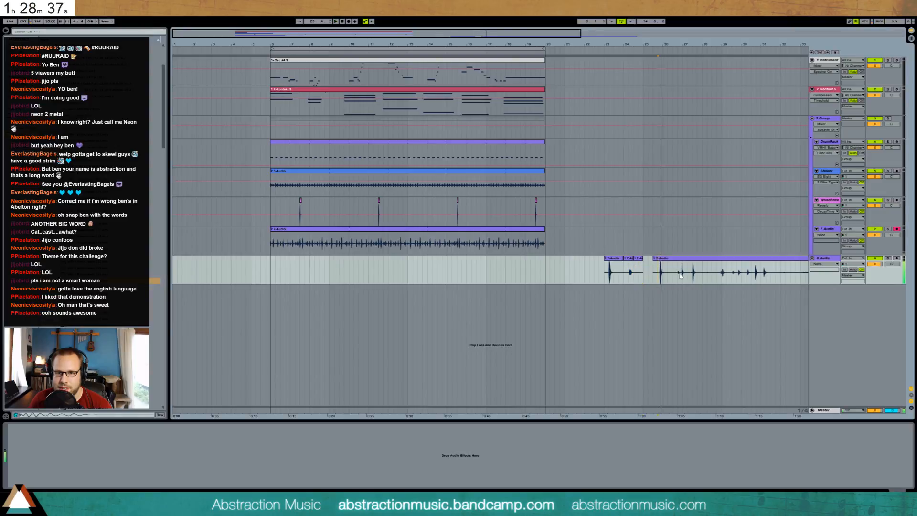
{"action": "key", "text": "space"}
{"action": "left_click", "coordinate": [678, 276]}
{"action": "key", "text": "space"}
{"action": "key", "text": "space"}
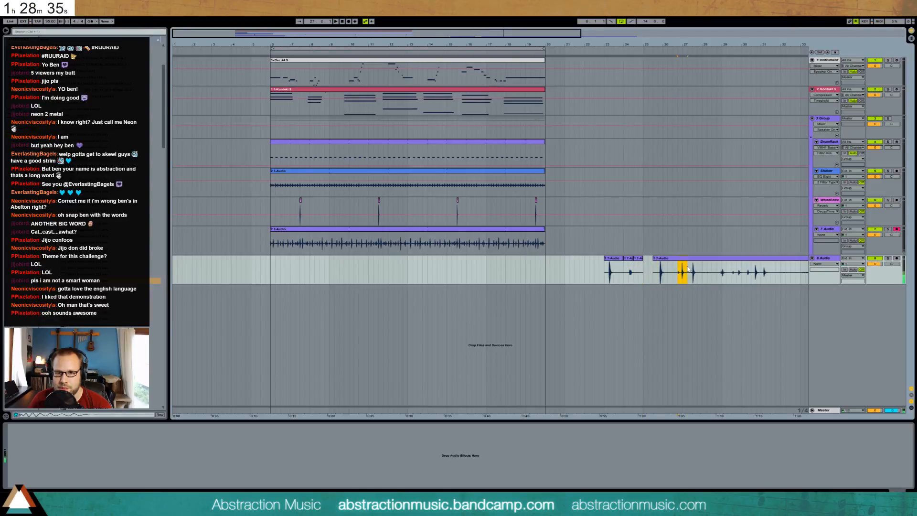
{"action": "left_click_drag", "start_coordinate": [679, 261], "coordinate": [650, 261]}
{"action": "left_click", "coordinate": [667, 258]}
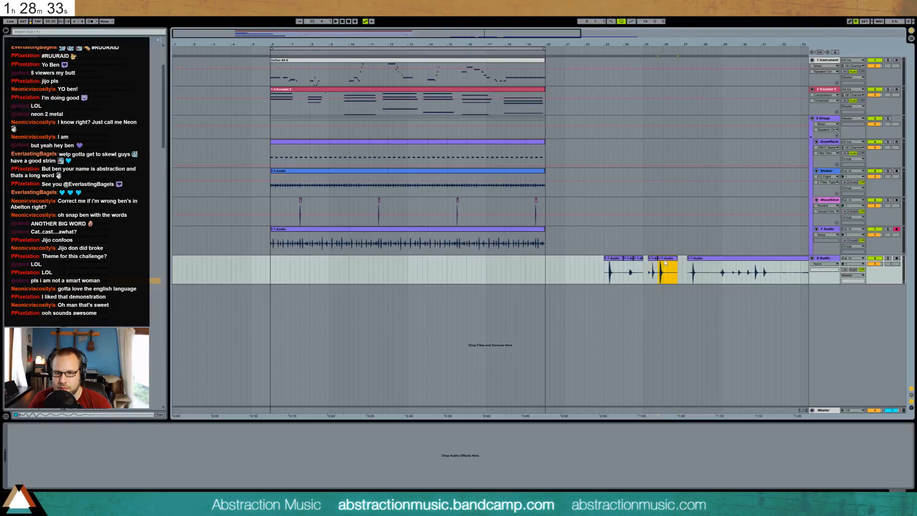
{"action": "key", "text": "Delete"}
Audition the hit in the middle of bar 27, isolate it, and move it earlier to about bar 26.
{"action": "left_click", "coordinate": [689, 267]}
{"action": "key", "text": "space"}
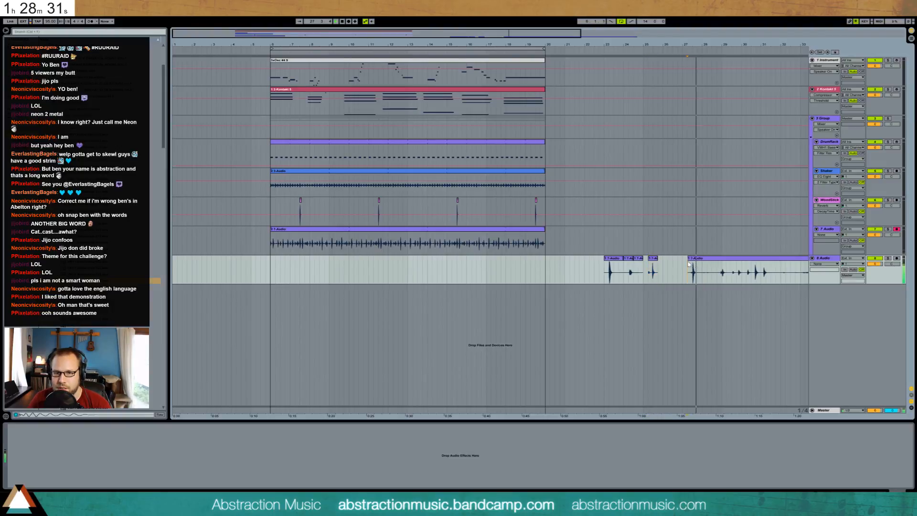
{"action": "left_click", "coordinate": [697, 266], "text": "shift"}
{"action": "left_click_drag", "start_coordinate": [692, 263], "coordinate": [680, 265]}
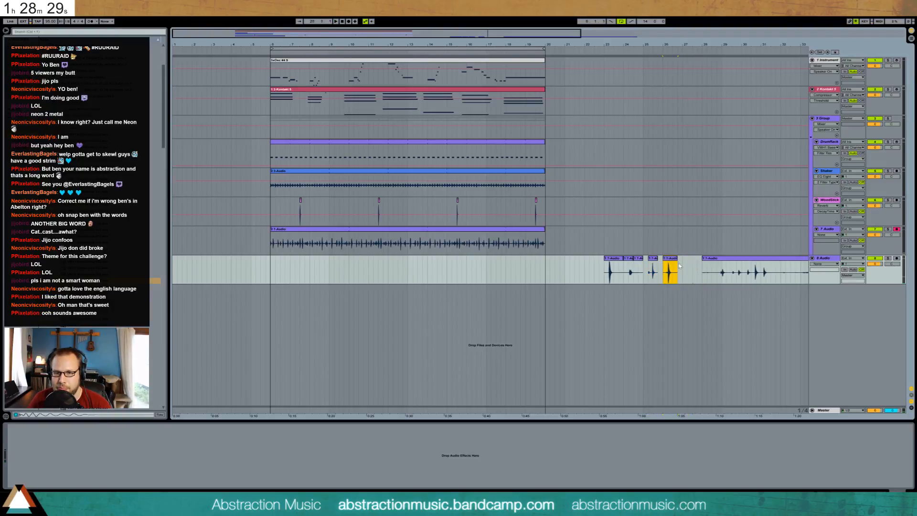
Audition the hits from late bar 28 onward and move the small hit late in bar 29 to about the middle of bar 27.
{"action": "left_click", "coordinate": [718, 275]}
{"action": "key", "text": "space"}
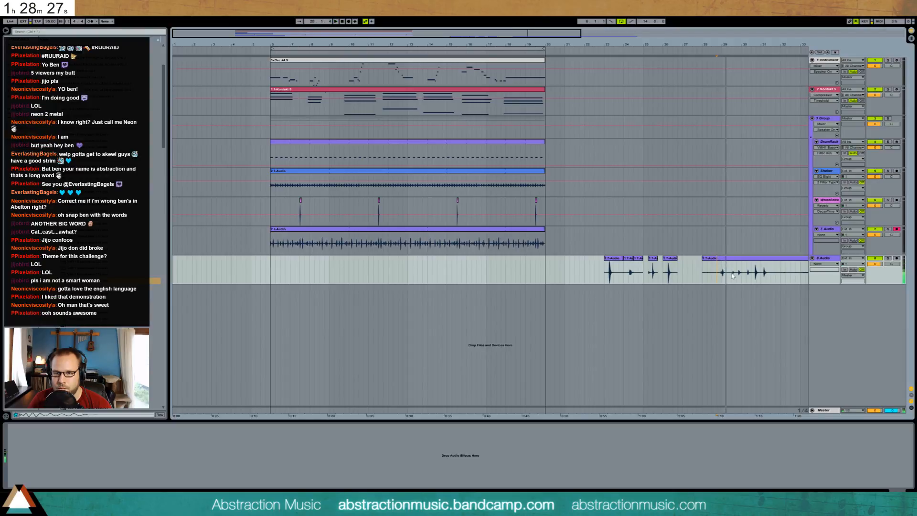
{"action": "left_click", "coordinate": [739, 273]}
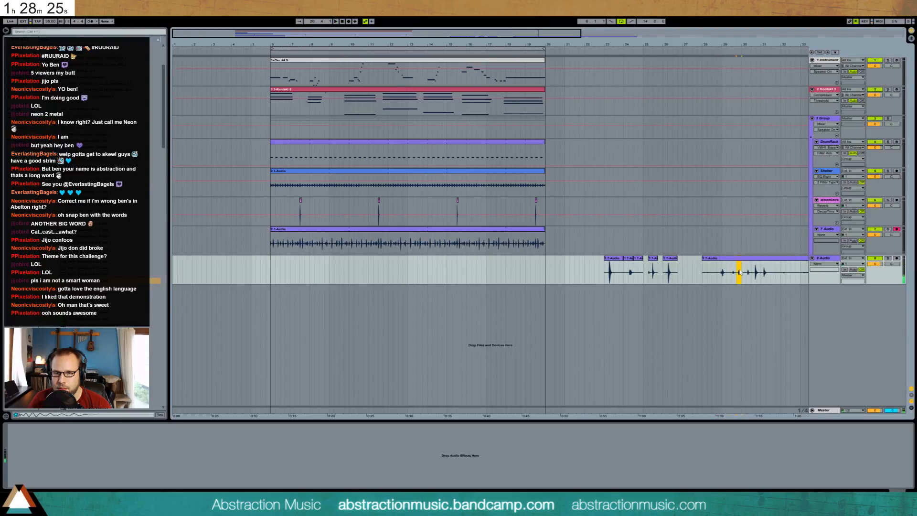
{"action": "left_click_drag", "start_coordinate": [726, 262], "coordinate": [691, 263]}
Audition the hits after bar 30, move the loud one late in that bar to bar 28, and delete the leftover clip directly behind it.
{"action": "left_click", "coordinate": [747, 279]}
{"action": "key", "text": "space"}
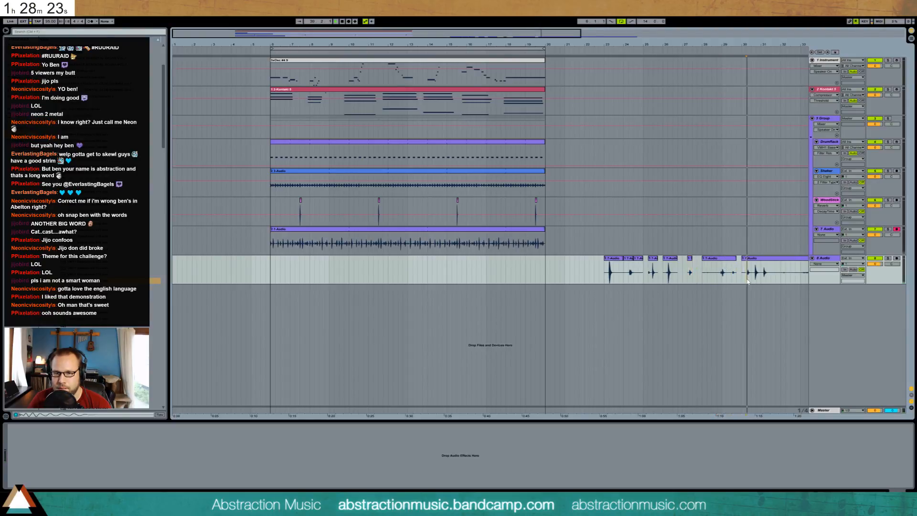
{"action": "key", "text": "space"}
{"action": "left_click_drag", "start_coordinate": [753, 280], "coordinate": [708, 269]}
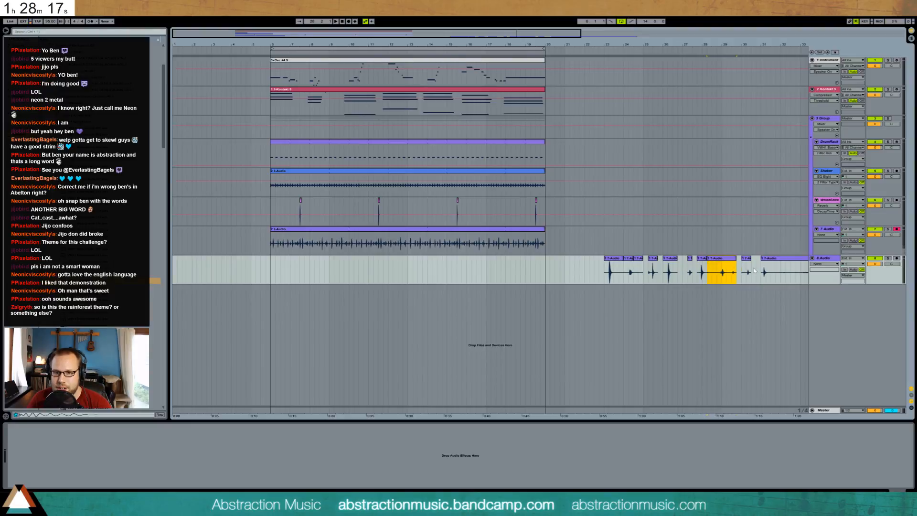
{"action": "key", "text": "Delete"}
Audition the bar 31 hit and the recording's tail, and delete everything after that hit.
{"action": "key", "text": "space"}
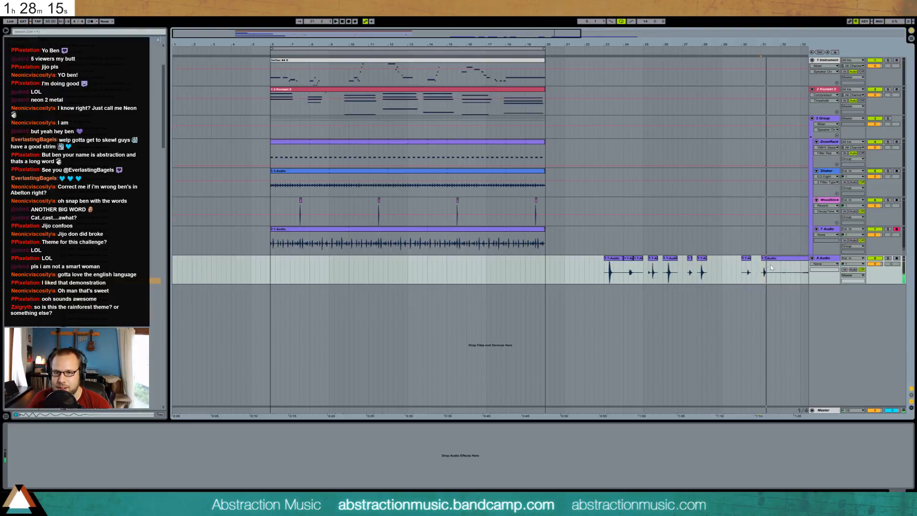
{"action": "left_click_drag", "start_coordinate": [772, 268], "coordinate": [780, 268]}
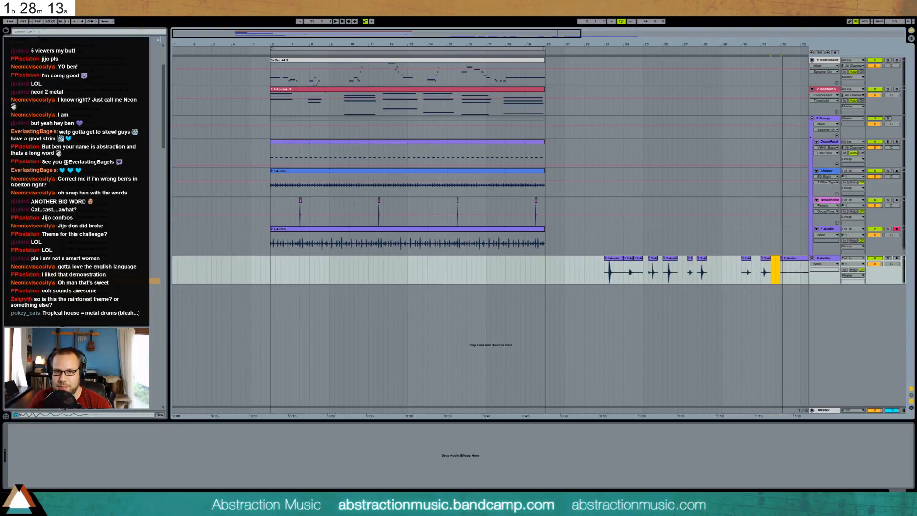
{"action": "key", "text": "Delete"}
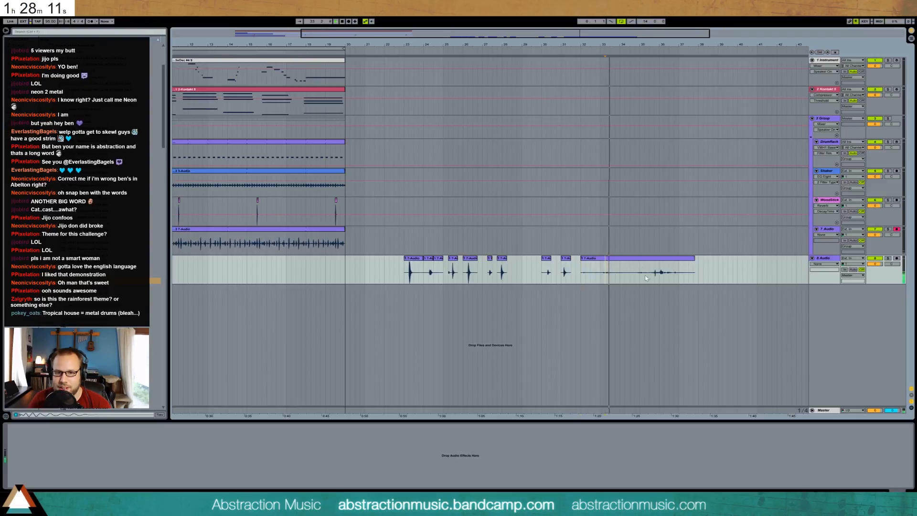
{"action": "key", "text": "space"}
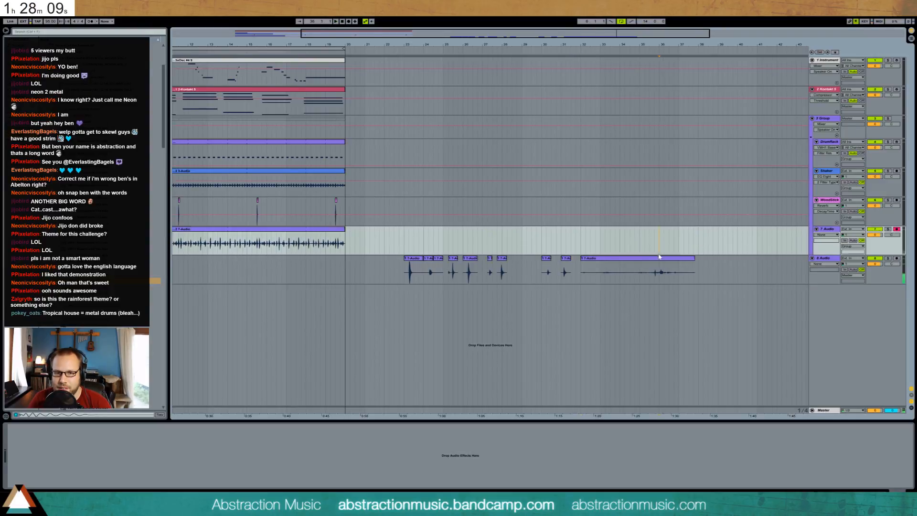
{"action": "left_click", "coordinate": [621, 259]}
{"action": "left_click_drag", "start_coordinate": [539, 44], "coordinate": [740, 43]}
Insert a new audio track below the sliced hits track and move the sliced hits track into the percussion group.
{"action": "left_click", "coordinate": [829, 258]}
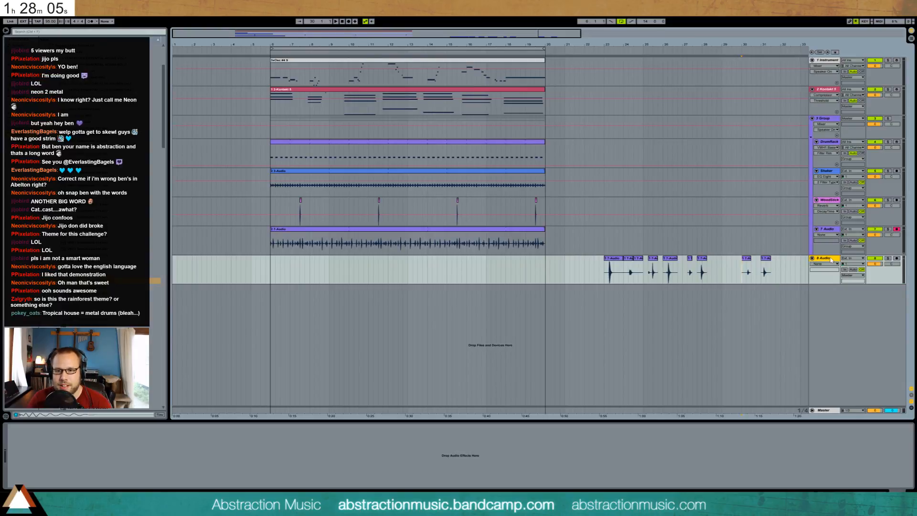
{"action": "key", "text": "ctrl+t"}
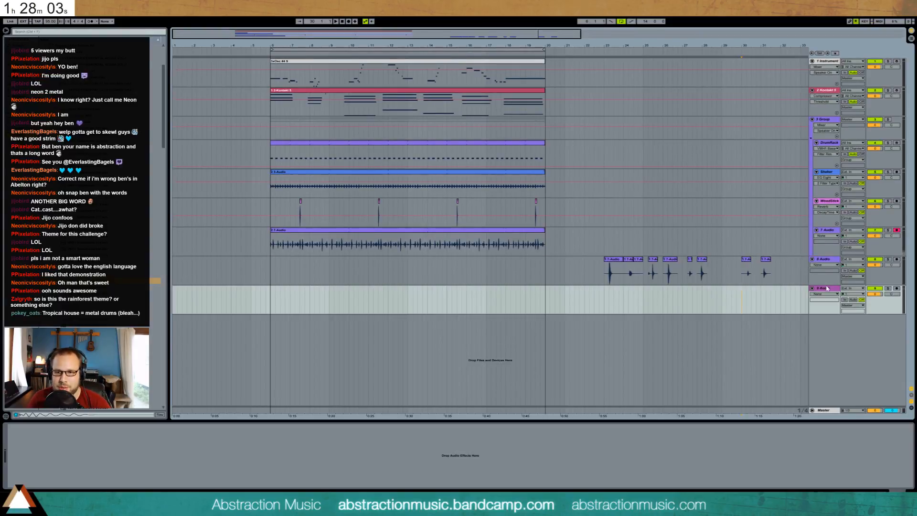
{"action": "left_click", "coordinate": [825, 263]}
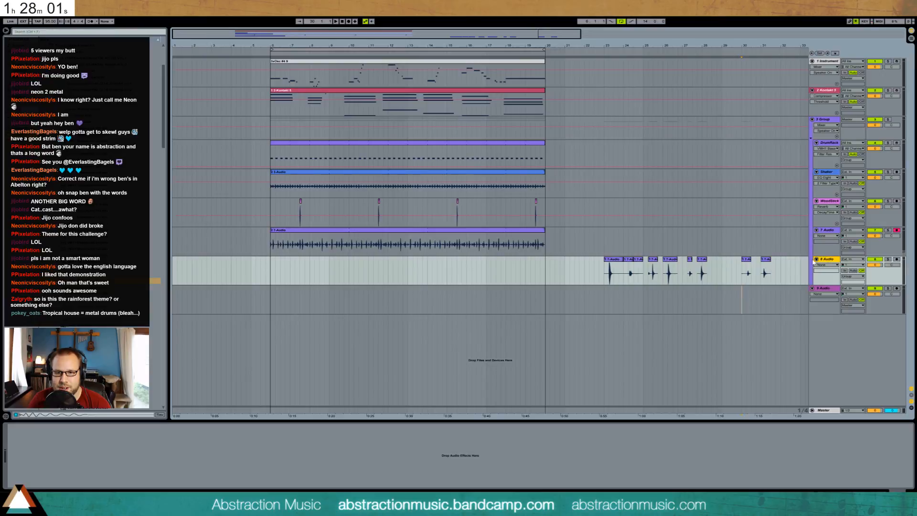
Audition the first sliced hit at bar 23, open its clip view, and move the clip behind the other hits to bar 32.
{"action": "left_click", "coordinate": [615, 261]}
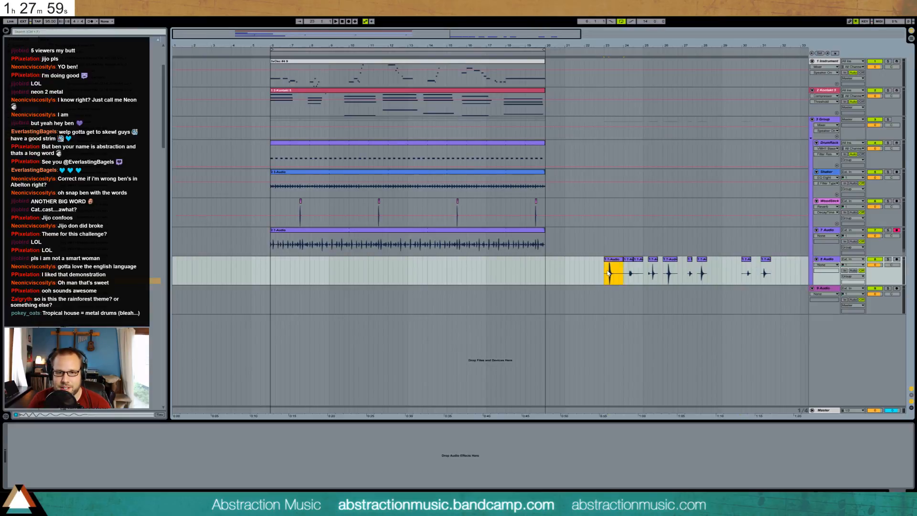
{"action": "key", "text": "space"}
{"action": "double_click", "coordinate": [612, 259]}
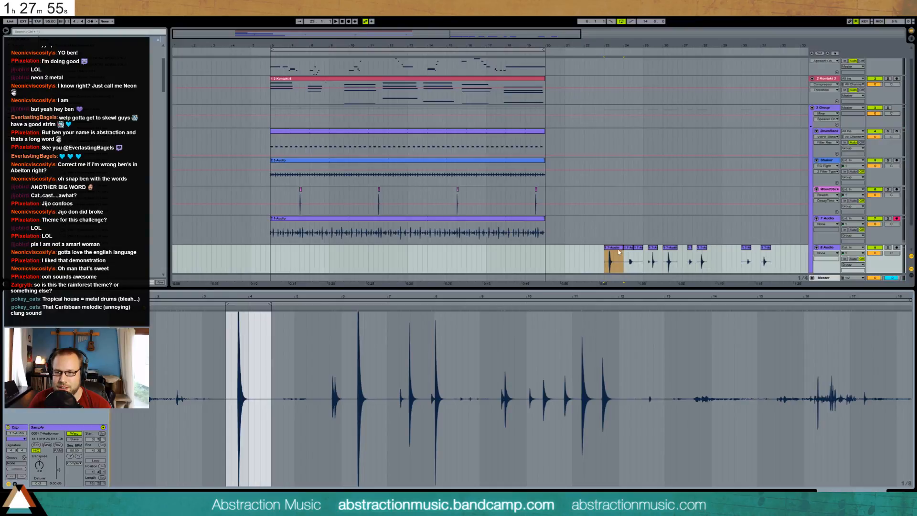
{"action": "left_click_drag", "start_coordinate": [618, 249], "coordinate": [796, 249]}
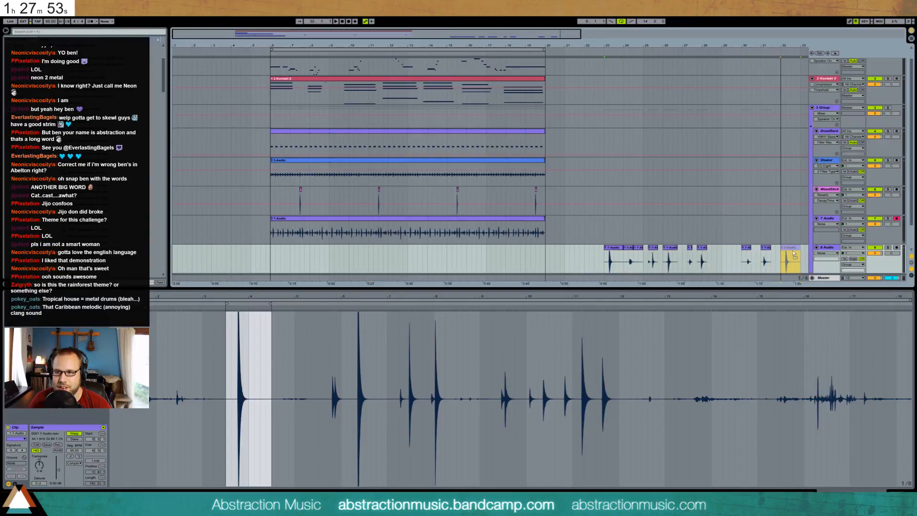
Trim the small bar 24 hit's start, move it to early bar 22, and delete the near-silent fragment that followed it.
{"action": "left_click", "coordinate": [624, 250]}
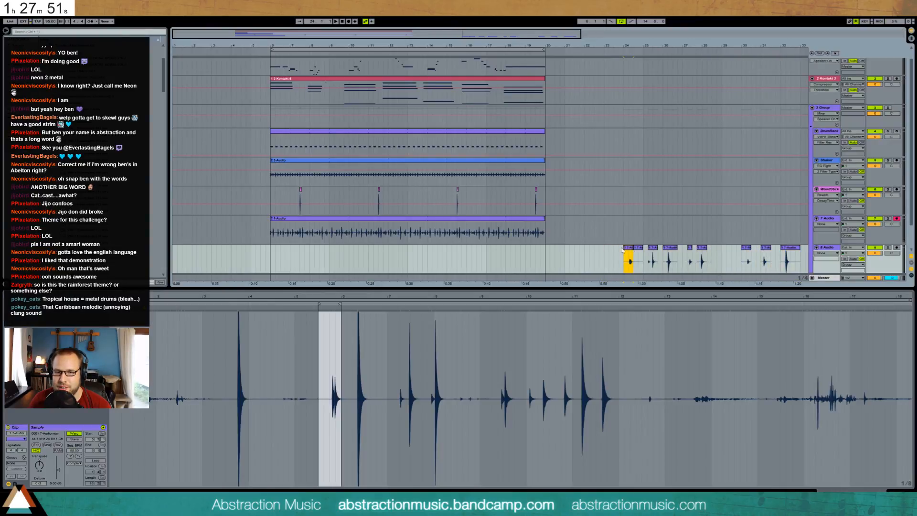
{"action": "left_click_drag", "start_coordinate": [622, 252], "coordinate": [592, 250]}
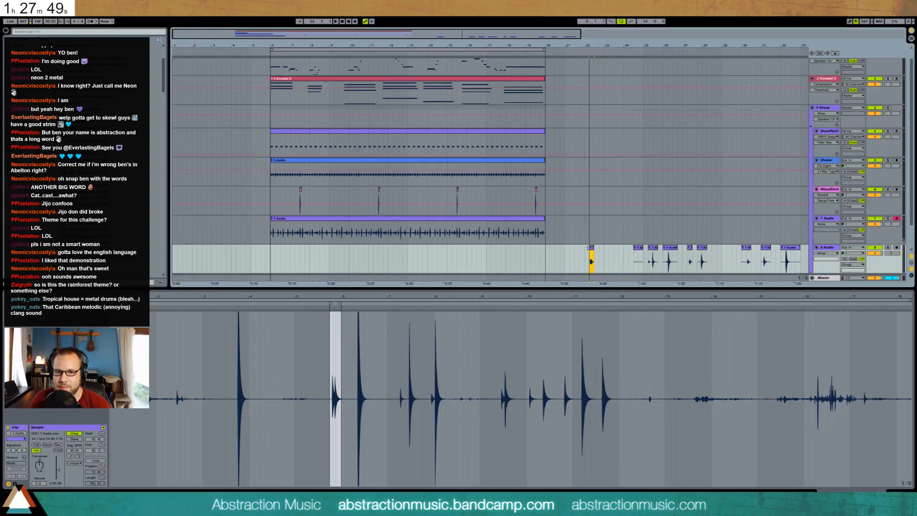
{"action": "left_click", "coordinate": [639, 255]}
{"action": "key", "text": "space"}
{"action": "key", "text": "space"}
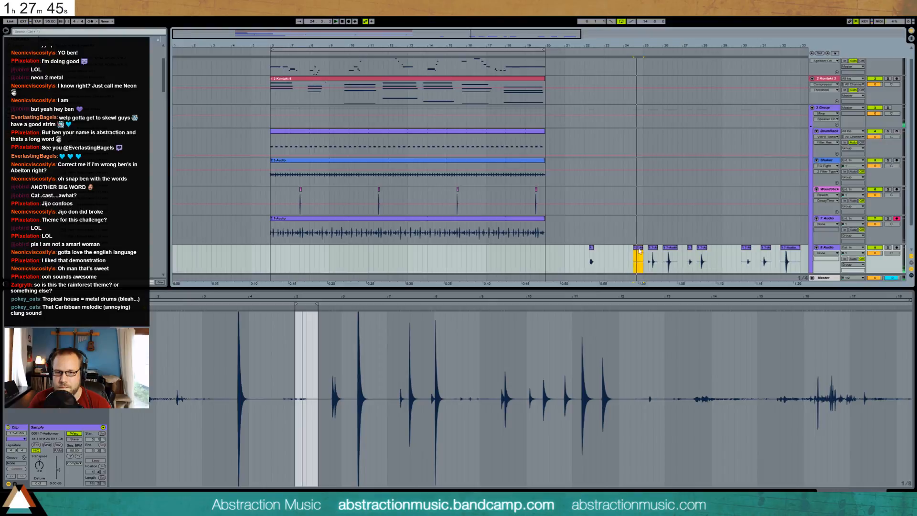
{"action": "key", "text": "Delete"}
Audition the double hit in bar 25, then move it to late bar 22 and the bar 26 hit to about the middle of bar 23.
{"action": "left_click", "coordinate": [649, 257]}
{"action": "key", "text": "space"}
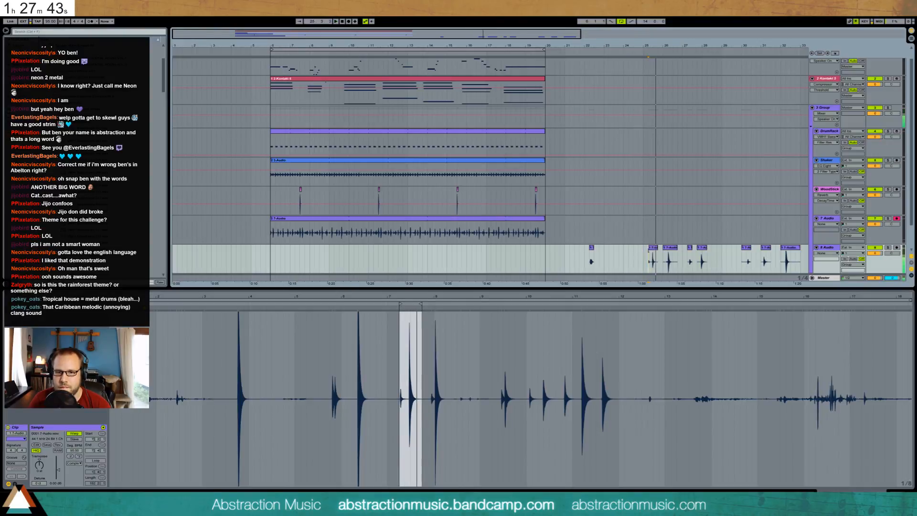
{"action": "left_click", "coordinate": [652, 260]}
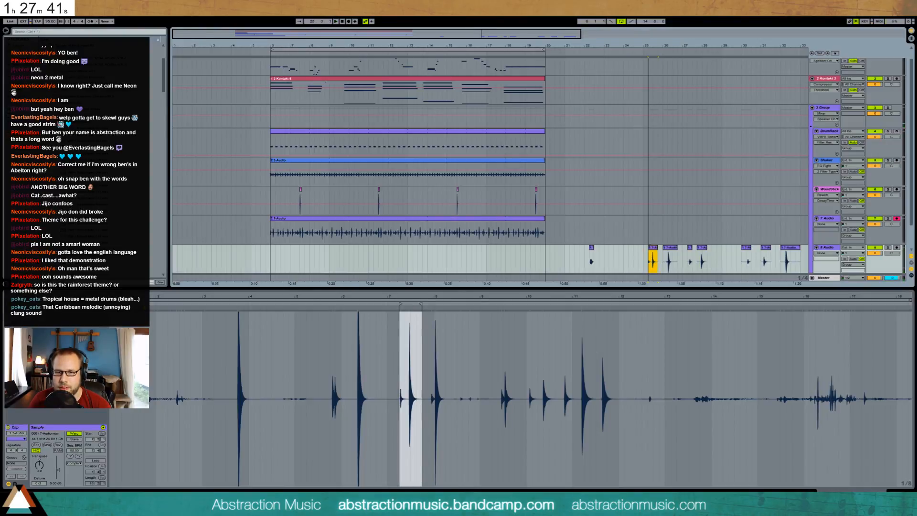
{"action": "key", "text": "ctrl+z"}
{"action": "key", "text": "ctrl+z"}
{"action": "key", "text": "ctrl+z"}
{"action": "key", "text": "ctrl+z"}
{"action": "key", "text": "ctrl+z"}
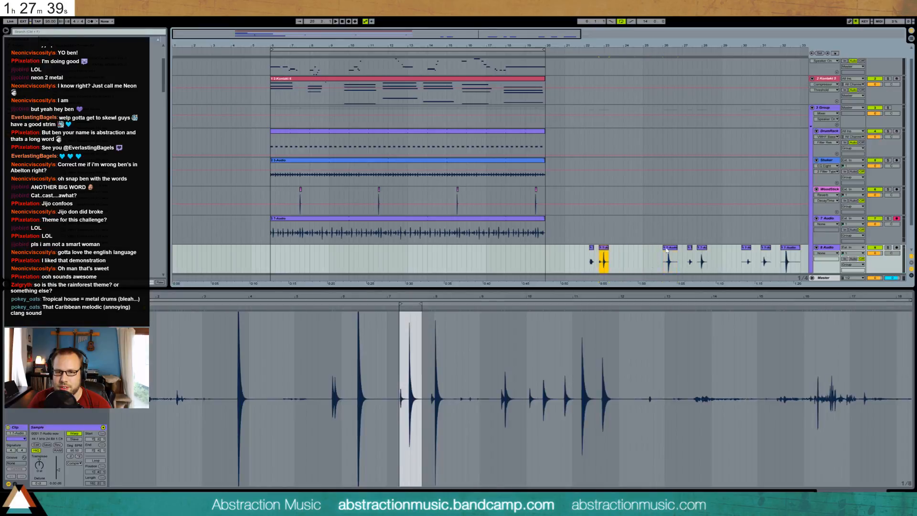
{"action": "left_click_drag", "start_coordinate": [618, 250], "coordinate": [619, 250]}
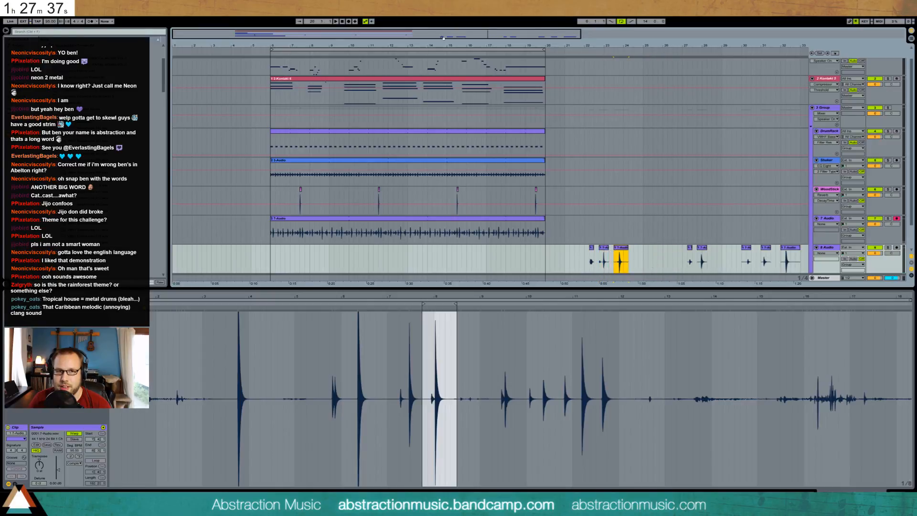
Trim the start of the hit clip in bar 23 to just before its loud attack and audition it.
{"action": "left_click_drag", "start_coordinate": [443, 38], "coordinate": [482, 109]}
{"action": "left_click_drag", "start_coordinate": [601, 250], "coordinate": [621, 248]}
{"action": "key", "text": "space"}
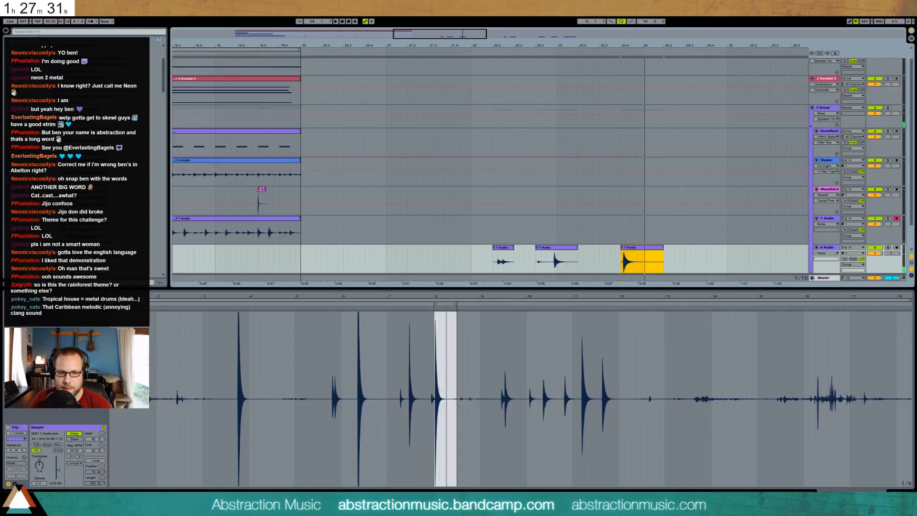
{"action": "left_click_drag", "start_coordinate": [448, 301], "coordinate": [419, 303]}
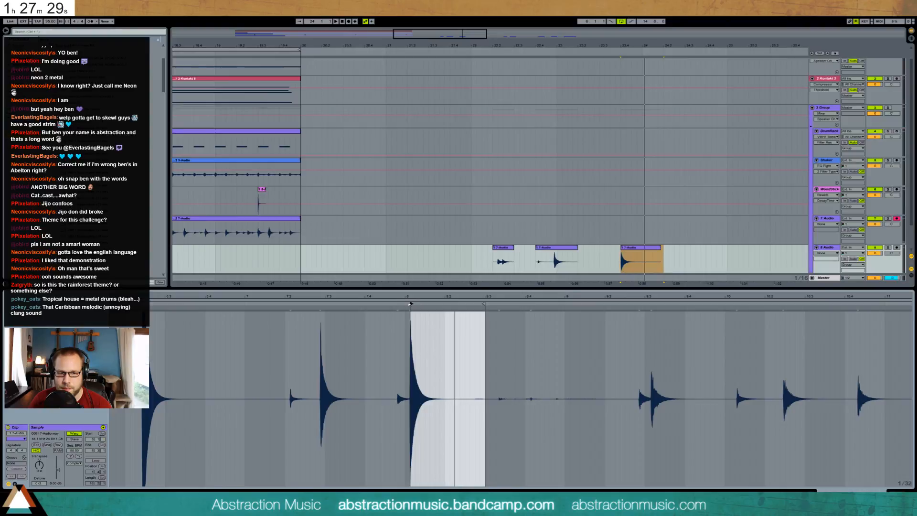
{"action": "scroll", "coordinate": [679, 230], "scroll_direction": "down", "scroll_amount": 2}
{"action": "left_click", "coordinate": [663, 235]}
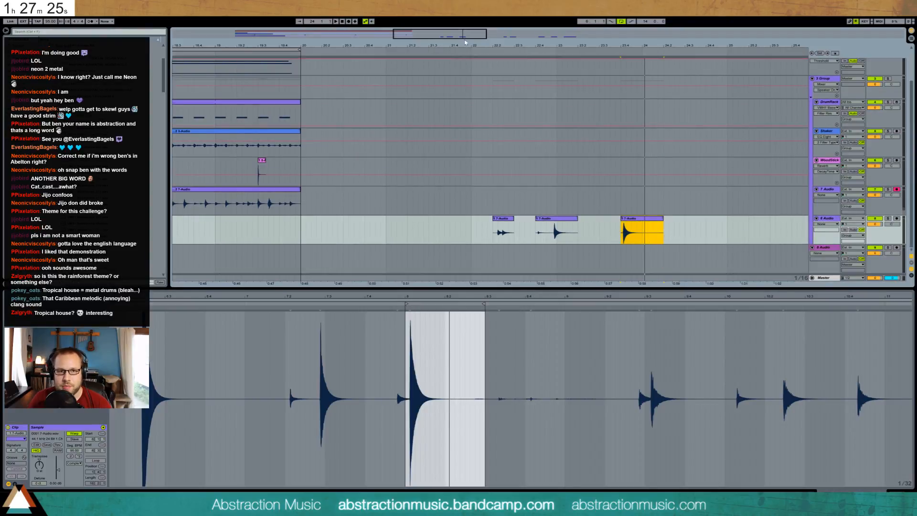
Move all the sliced hit clips down to the audio track outside the percussion group and delete the emptied track.
{"action": "left_click_drag", "start_coordinate": [466, 42], "coordinate": [539, 107]}
{"action": "left_click_drag", "start_coordinate": [532, 230], "coordinate": [547, 266]}
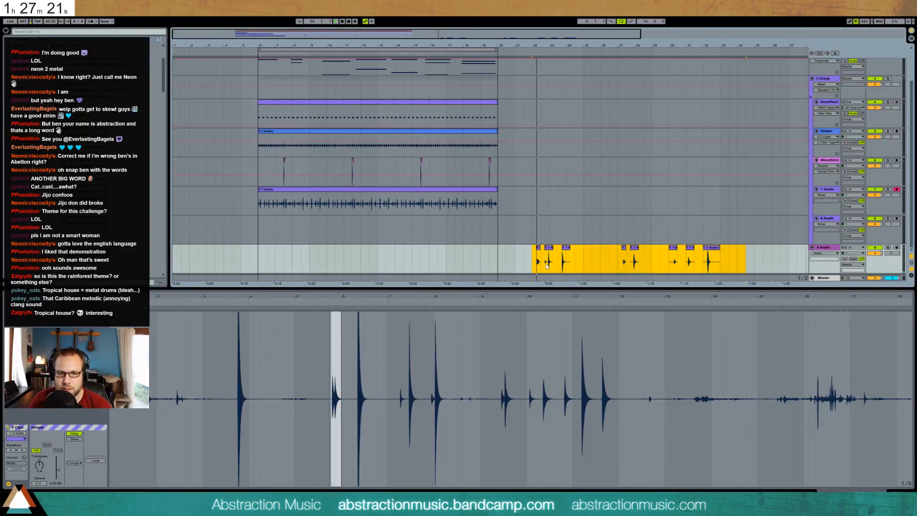
{"action": "left_click", "coordinate": [549, 263]}
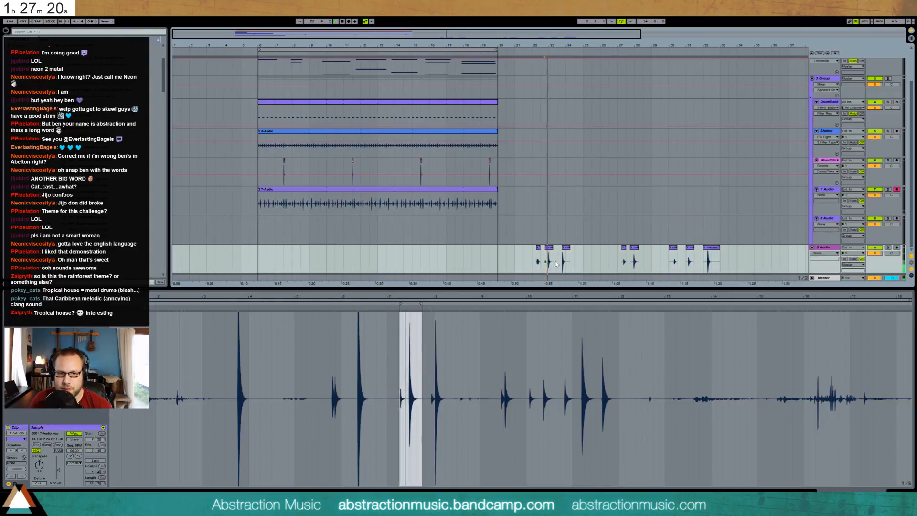
{"action": "left_click", "coordinate": [826, 219]}
{"action": "key", "text": "Delete"}
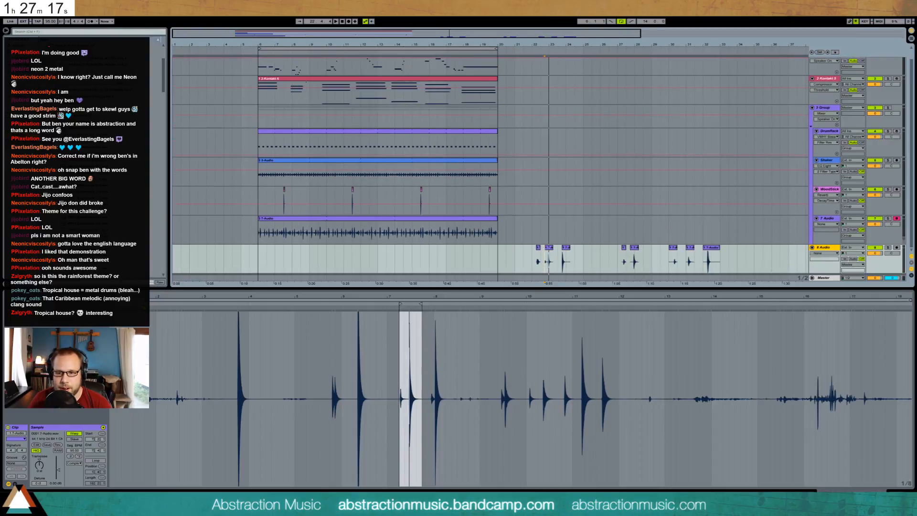
Find ValhallaRoom among the plug-ins and add it to the sliced hits track.
{"action": "key", "text": "shift+Tab"}
{"action": "left_click", "coordinate": [28, 71]}
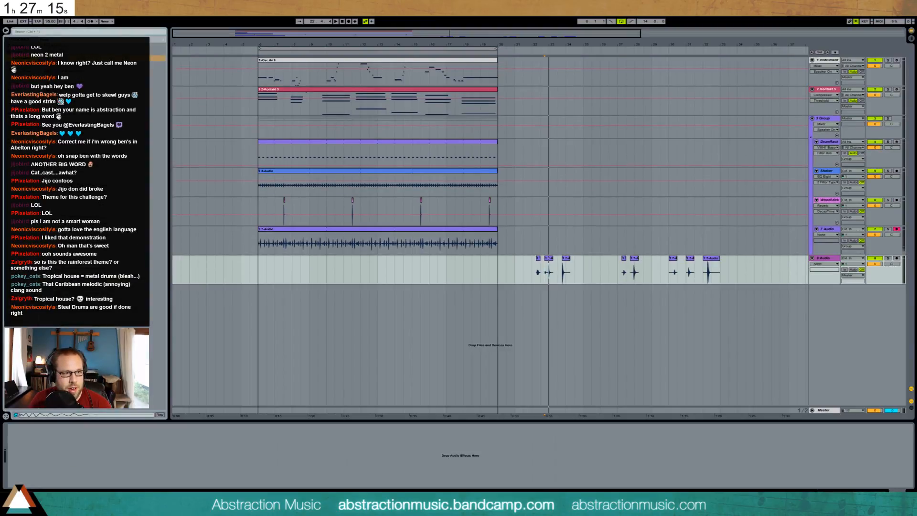
{"action": "left_click", "coordinate": [86, 224]}
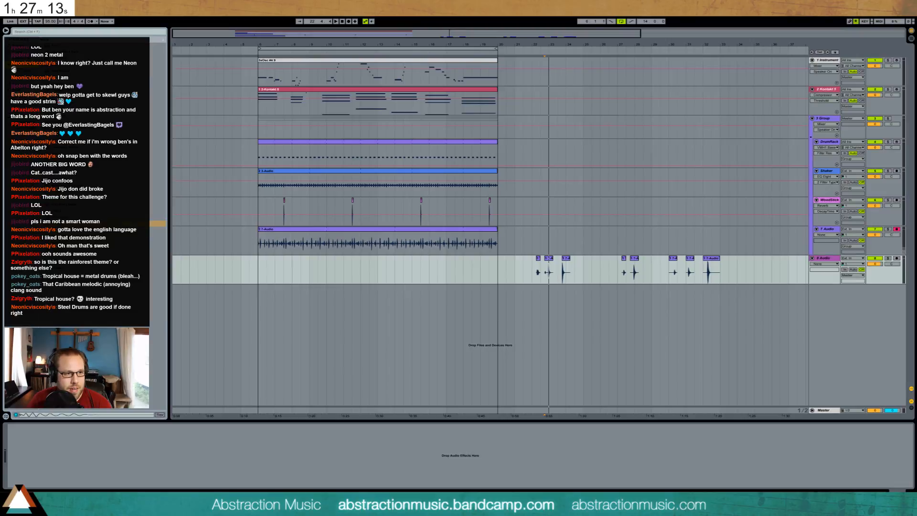
{"action": "left_click", "coordinate": [29, 83]}
{"action": "left_click", "coordinate": [105, 293]}
{"action": "scroll", "coordinate": [86, 294], "scroll_direction": "up", "scroll_amount": 4}
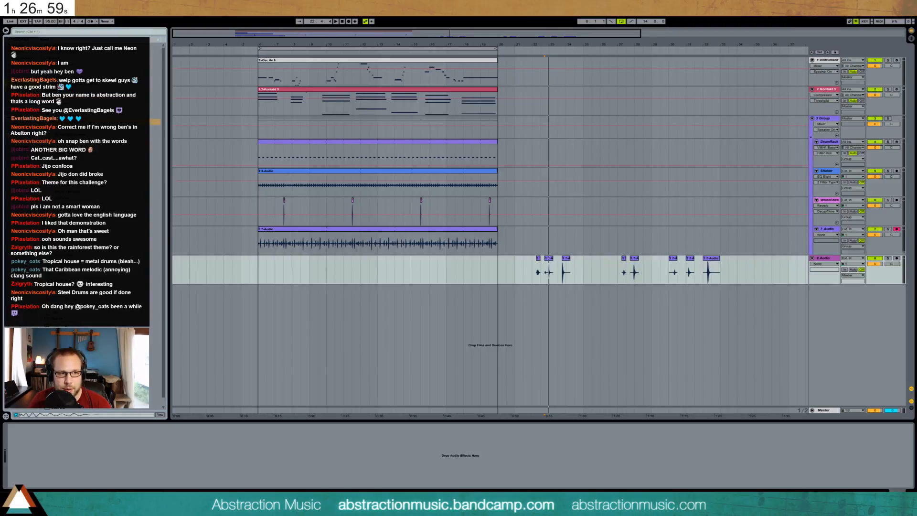
{"action": "left_click", "coordinate": [102, 438]}
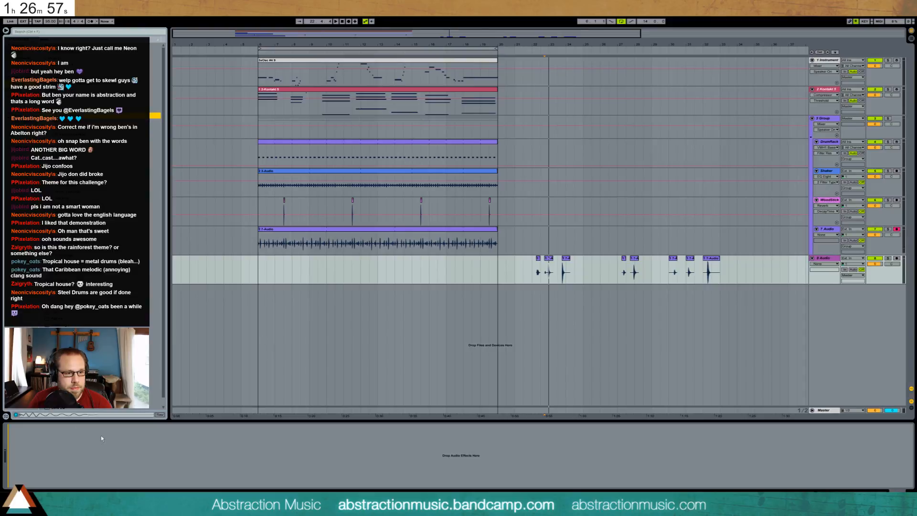
{"action": "left_click", "coordinate": [29, 65]}
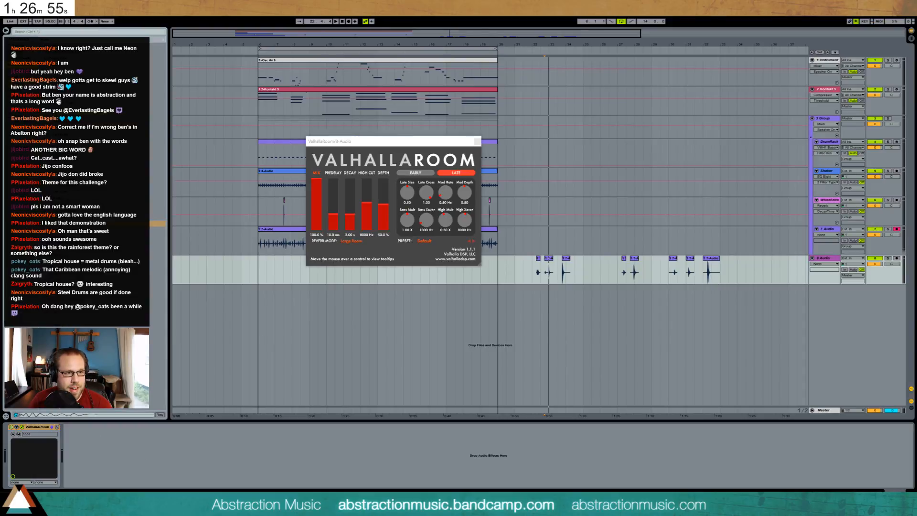
Insert a Simple Delay ahead of ValhallaRoom on the hits track and set its delay time to 3.
{"action": "left_click", "coordinate": [95, 205]}
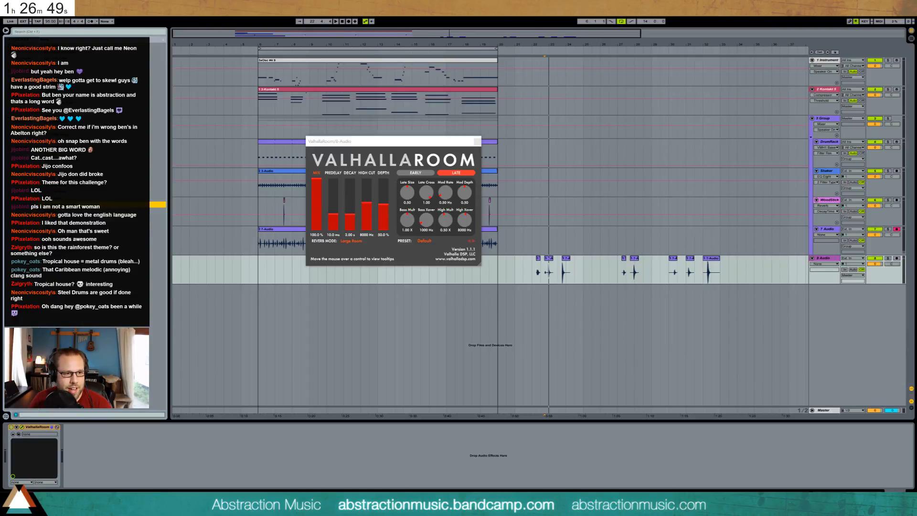
{"action": "left_click_drag", "start_coordinate": [95, 236], "coordinate": [38, 457]}
{"action": "left_click", "coordinate": [40, 434]}
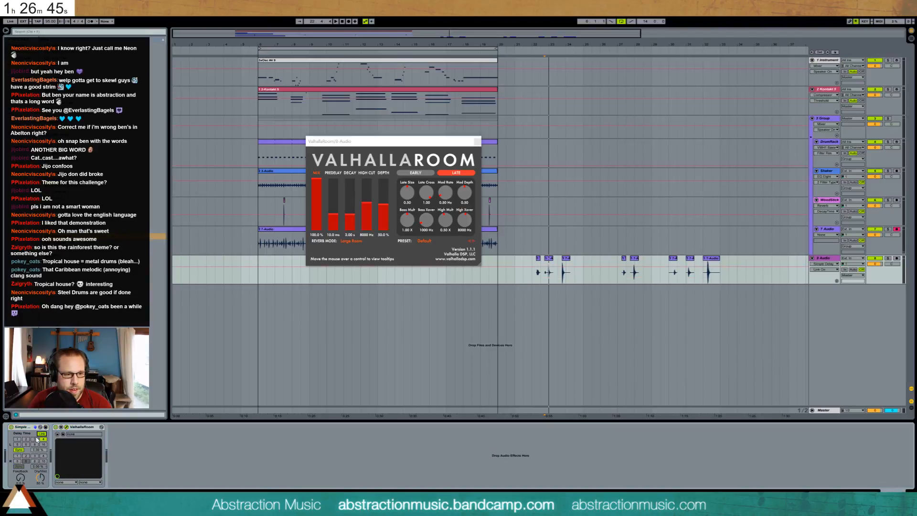
{"action": "left_click", "coordinate": [35, 439]}
{"action": "left_click", "coordinate": [33, 457]}
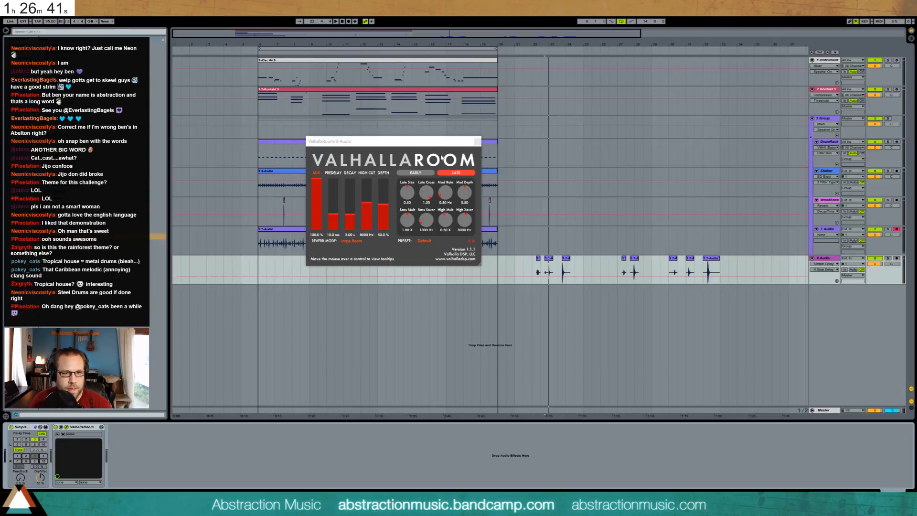
Lower ValhallaRoom's mix to about 57% and audition the hits from bar 22.
{"action": "left_click_drag", "start_coordinate": [333, 140], "coordinate": [657, 79]}
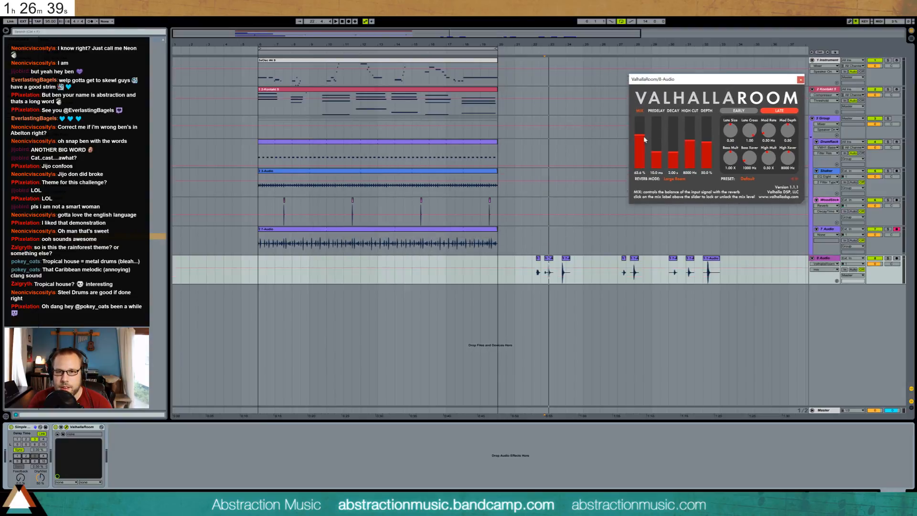
{"action": "left_click_drag", "start_coordinate": [640, 134], "coordinate": [643, 149]}
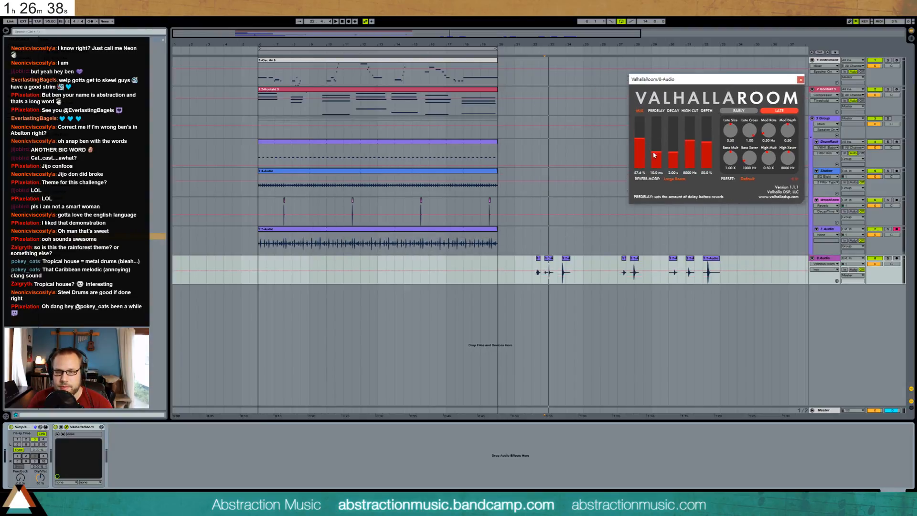
{"action": "left_click", "coordinate": [536, 273]}
{"action": "key", "text": "space"}
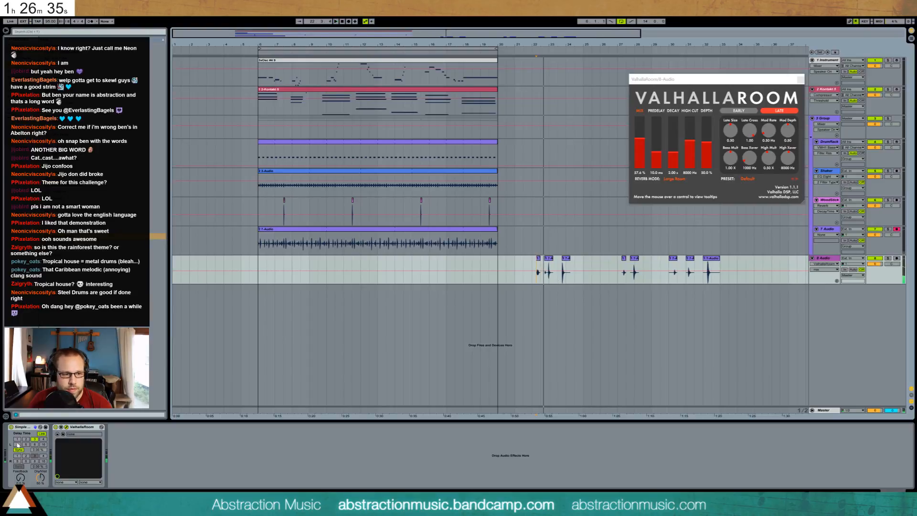
Adjust the Simple Delay's feedback and dry/wet amounts, and remove a trial duplicate of the device.
{"action": "left_click", "coordinate": [20, 477]}
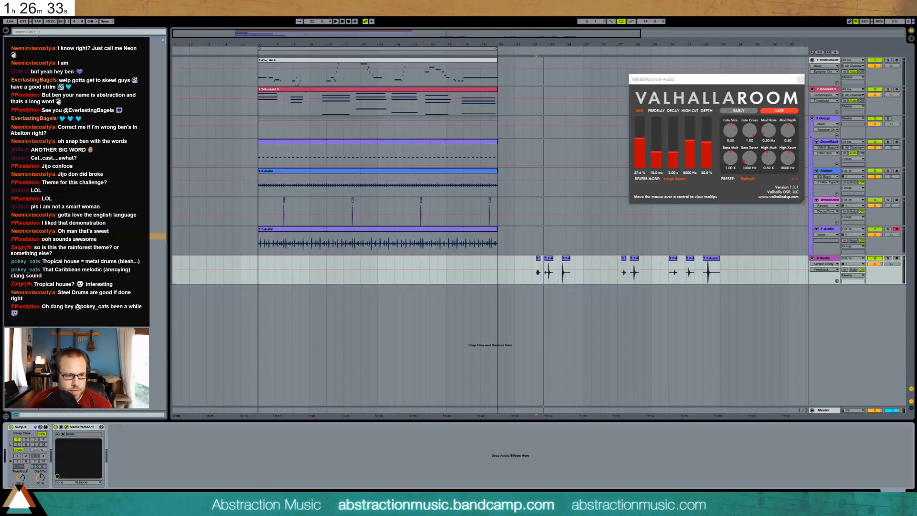
{"action": "left_click", "coordinate": [39, 478]}
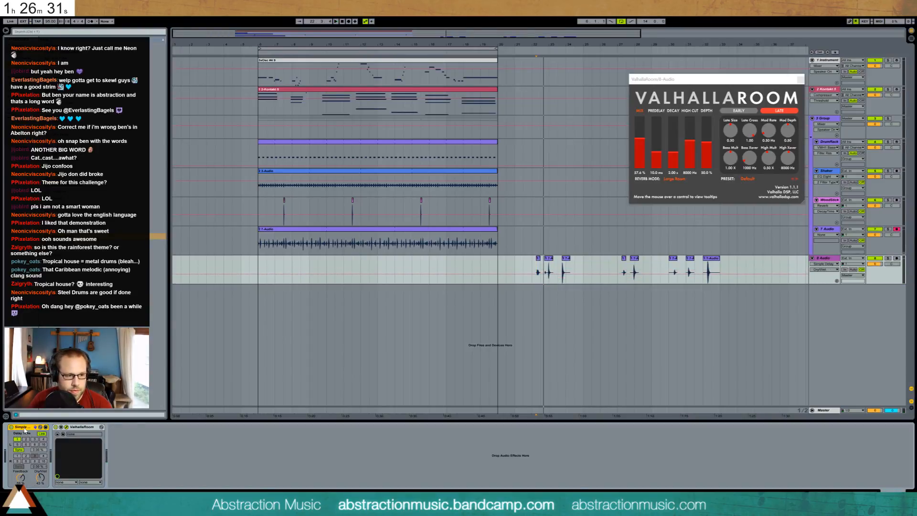
{"action": "key", "text": "ctrl+d"}
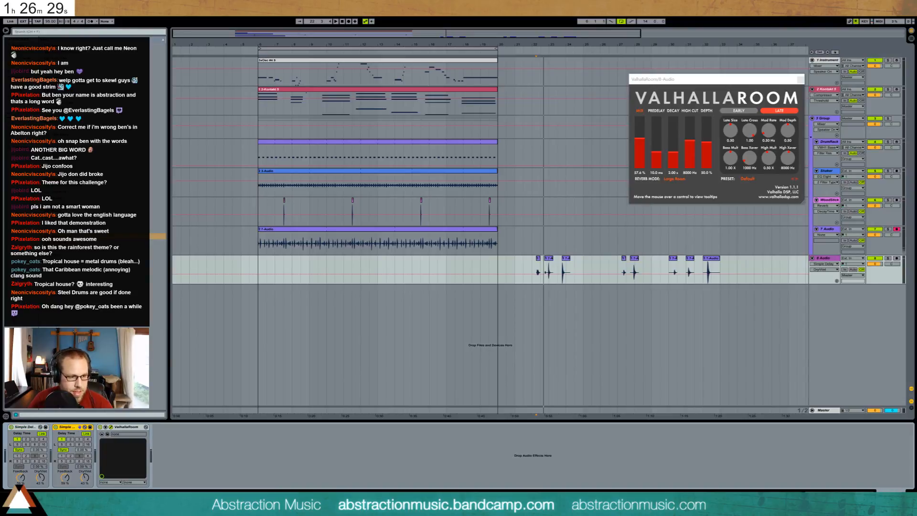
{"action": "key", "text": "Delete"}
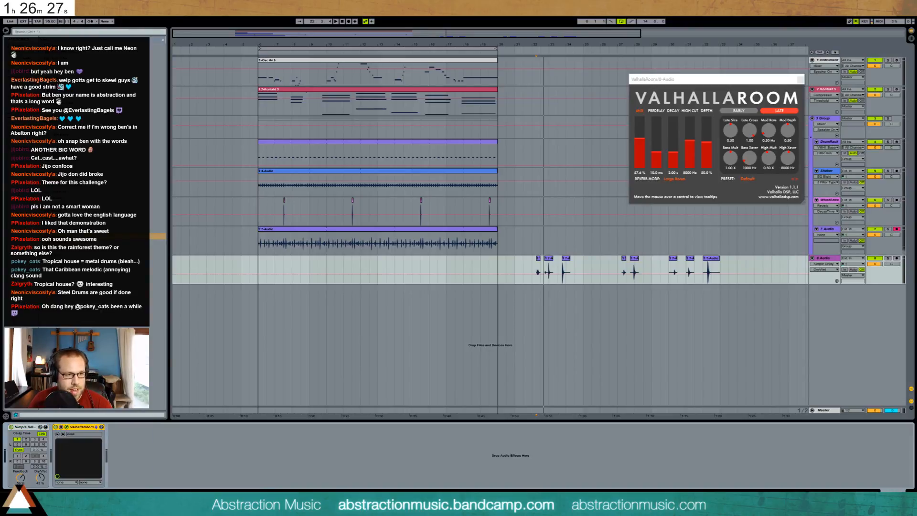
Insert a Ping Pong Delay before ValhallaRoom with a beat division of 1, and set the Simple Delay's time to 3.
{"action": "left_click_drag", "start_coordinate": [96, 205], "coordinate": [75, 436]}
{"action": "left_click", "coordinate": [35, 439]}
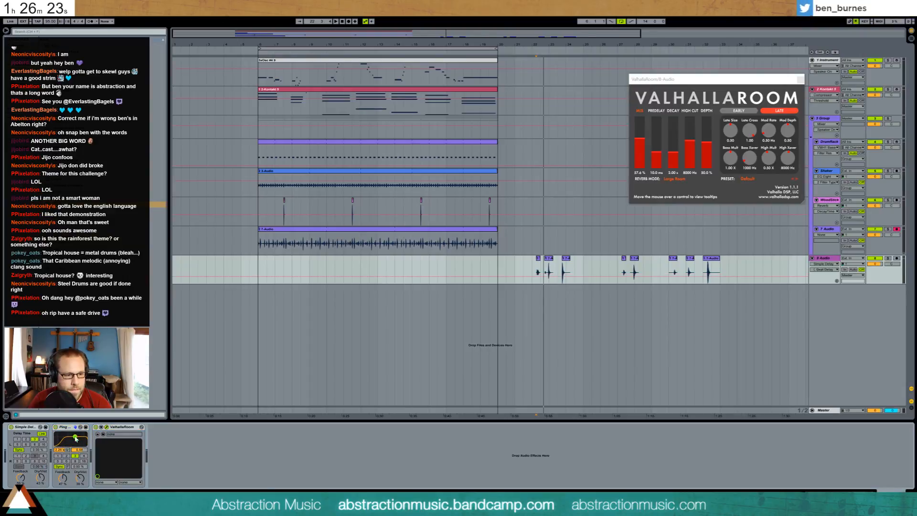
{"action": "left_click", "coordinate": [58, 456]}
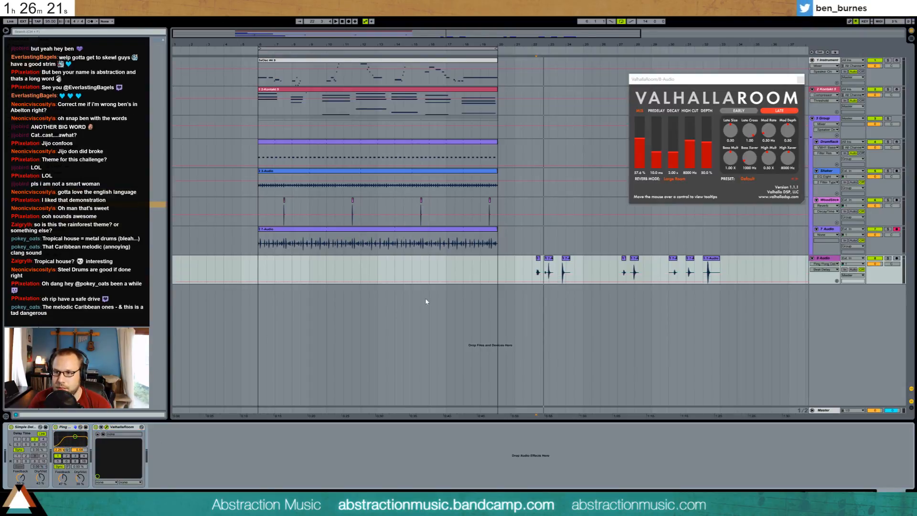
Audition the effected hits from bar 22 and again from about bar 28.
{"action": "key", "text": "space"}
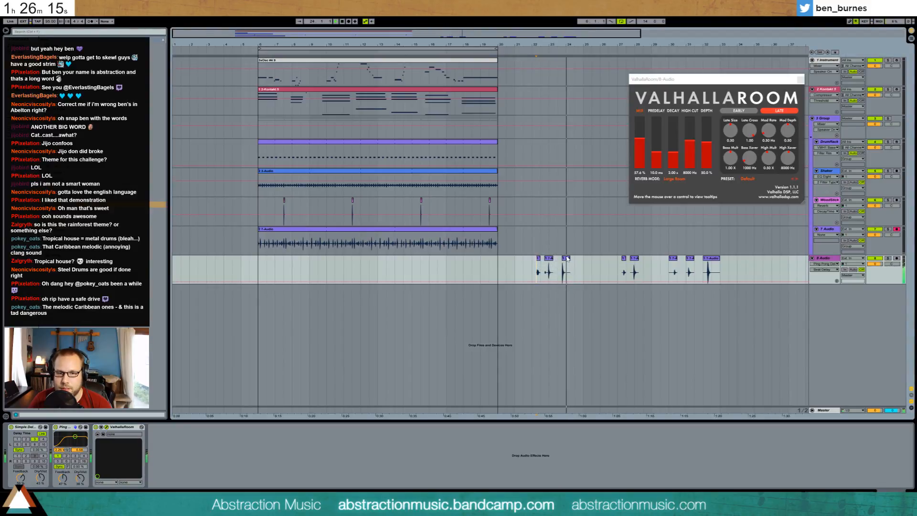
{"action": "left_click", "coordinate": [630, 272]}
{"action": "key", "text": "space"}
{"action": "key", "text": "space"}
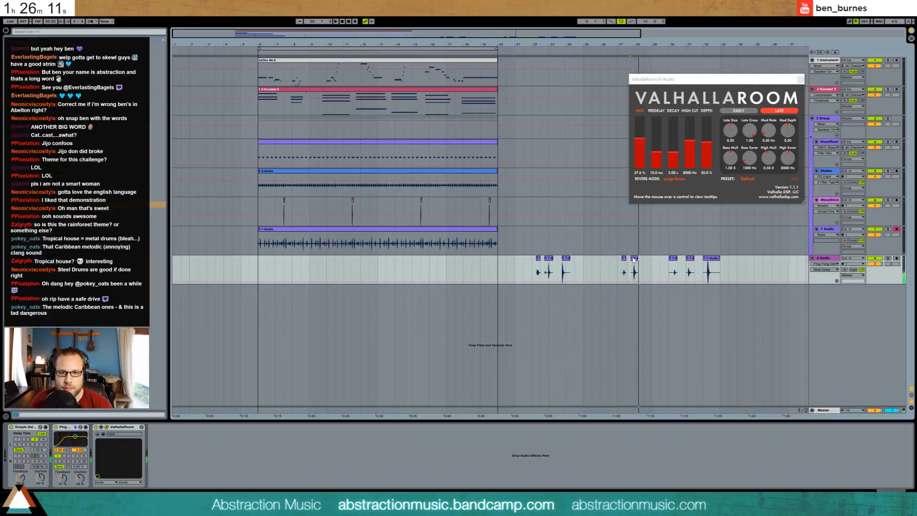
Move six sliced hits into the loop: two back to back from bar 6, others at bars 8 and 10 and halfway through bars 11 and 12.
{"action": "left_click_drag", "start_coordinate": [568, 260], "coordinate": [261, 280]}
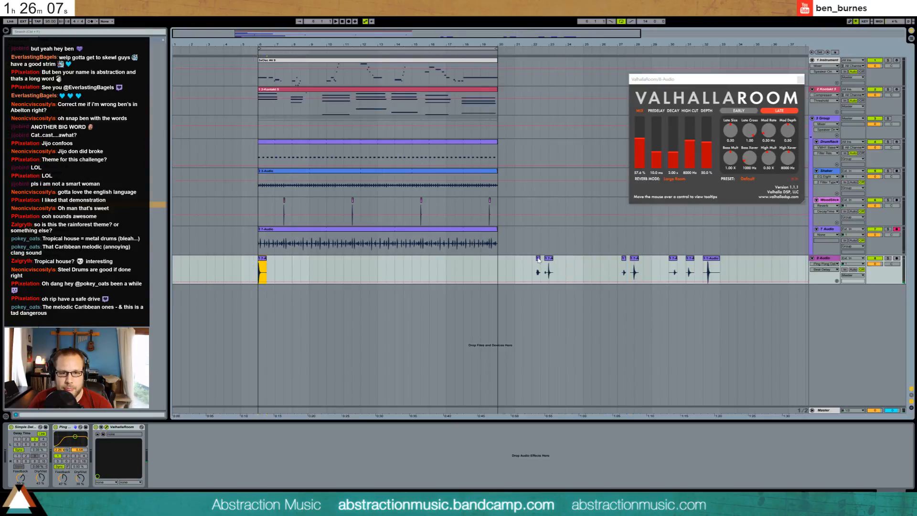
{"action": "left_click_drag", "start_coordinate": [539, 259], "coordinate": [268, 270]}
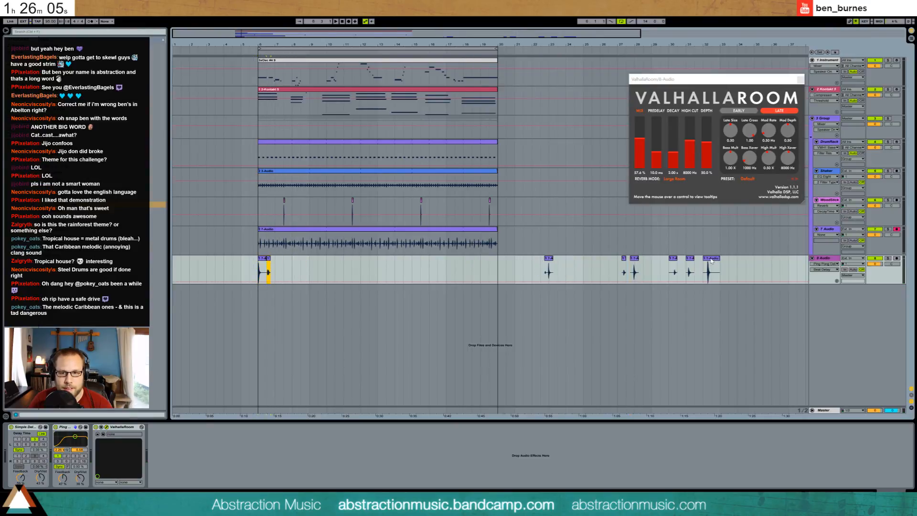
{"action": "left_click_drag", "start_coordinate": [709, 261], "coordinate": [299, 274]}
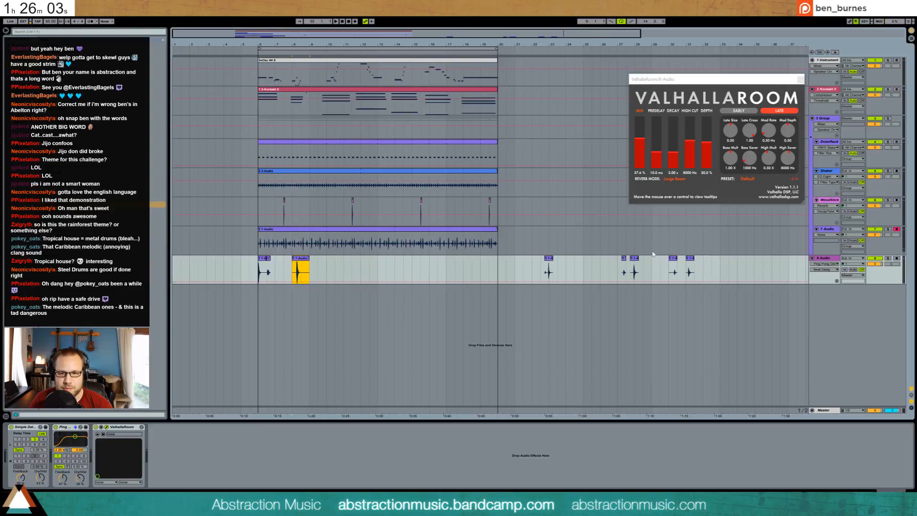
{"action": "left_click_drag", "start_coordinate": [692, 260], "coordinate": [331, 267]}
{"action": "left_click_drag", "start_coordinate": [645, 259], "coordinate": [346, 268]}
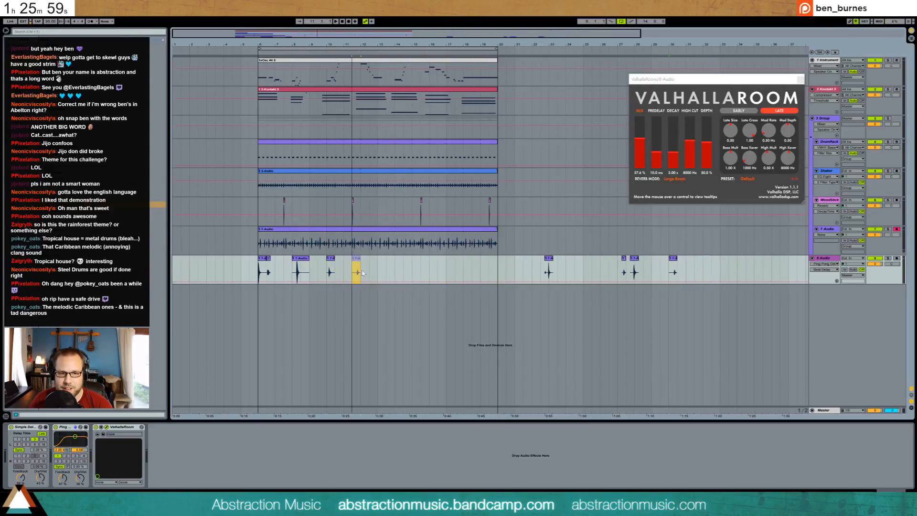
{"action": "left_click_drag", "start_coordinate": [632, 259], "coordinate": [374, 269]}
Trim the bar 6 hit's start to its loud attack, audition it, and shorten its end to about a quarter bar.
{"action": "scroll", "coordinate": [227, 326], "scroll_direction": "up", "scroll_amount": 3}
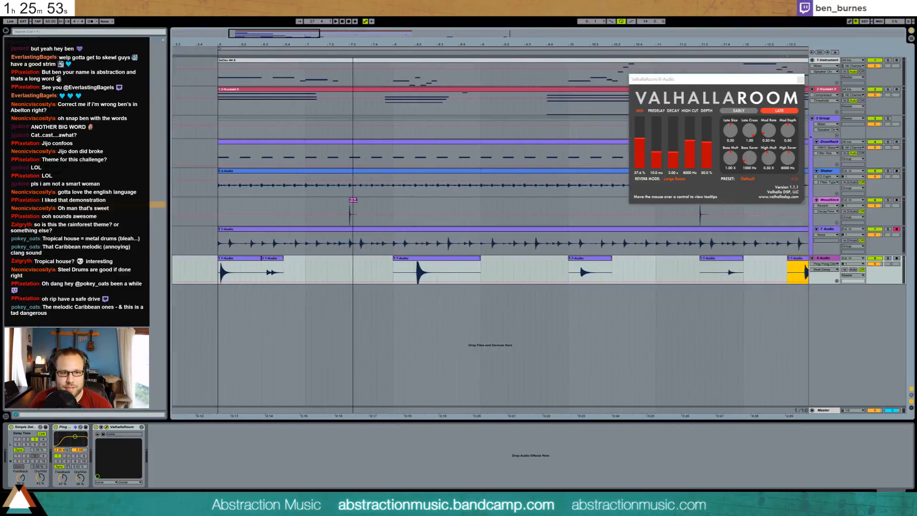
{"action": "double_click", "coordinate": [228, 260]}
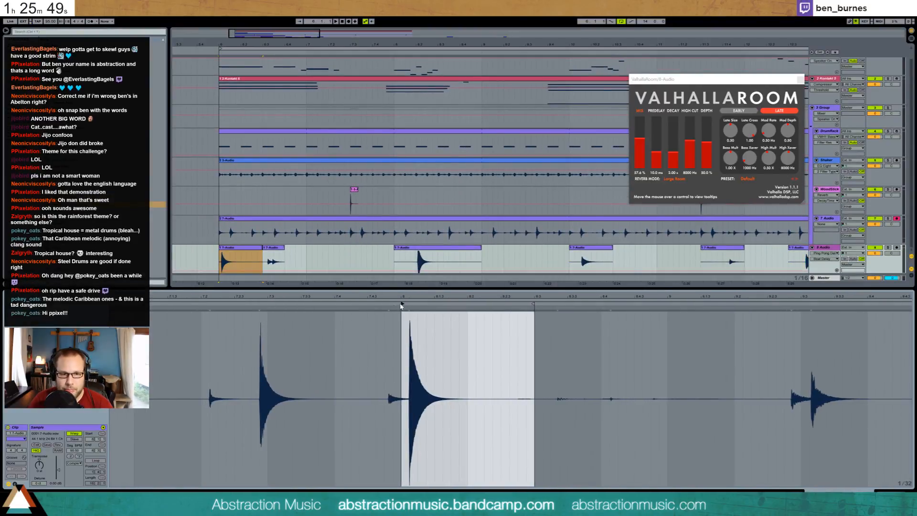
{"action": "left_click_drag", "start_coordinate": [402, 304], "coordinate": [410, 304]}
{"action": "key", "text": "space"}
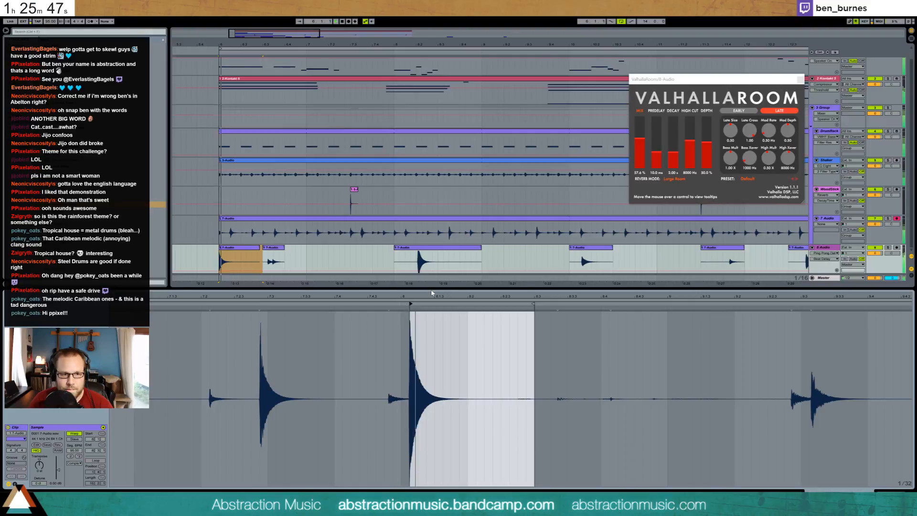
{"action": "key", "text": "space"}
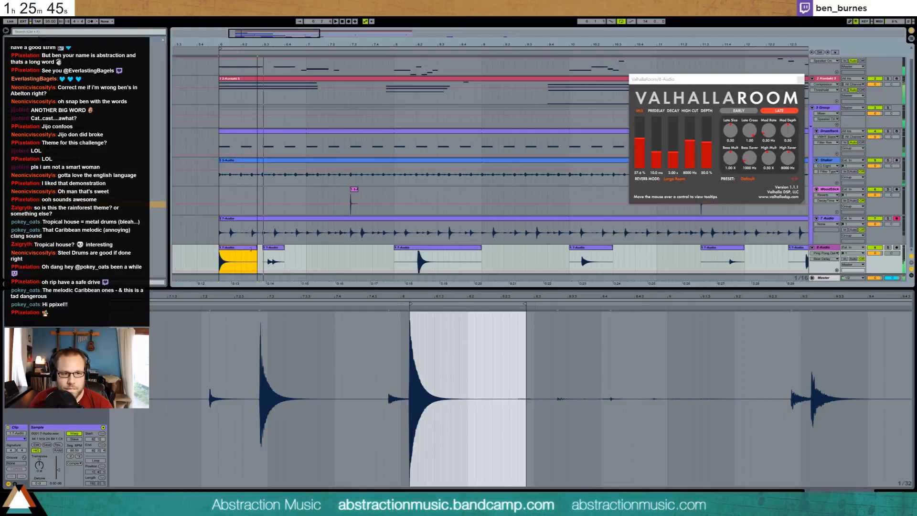
{"action": "left_click_drag", "start_coordinate": [533, 304], "coordinate": [475, 304]}
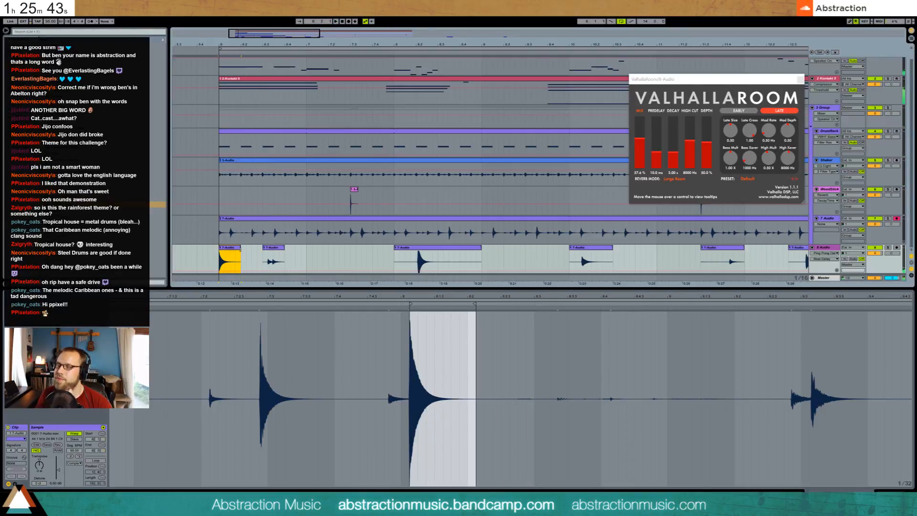
Trim the start of the second hit clip and move it earlier, close behind the bar 6 hit.
{"action": "left_click", "coordinate": [270, 250]}
{"action": "mouse_move", "coordinate": [331, 296]}
{"action": "left_mouse_down"}
{"action": "mouse_move", "coordinate": [332, 304]}
{"action": "mouse_move", "coordinate": [362, 305]}
{"action": "left_mouse_up"}
{"action": "left_click", "coordinate": [237, 255]}
{"action": "left_click_drag", "start_coordinate": [271, 249], "coordinate": [253, 251]}
Add a Compressor at the start of the hits track's effect chain and play the loop through it.
{"action": "key", "text": "shift+Tab"}
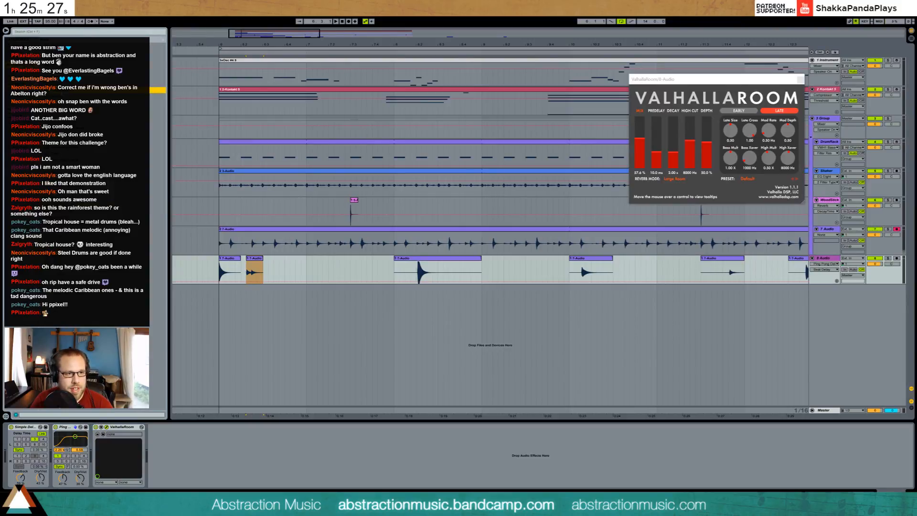
{"action": "left_click_drag", "start_coordinate": [86, 90], "coordinate": [23, 450]}
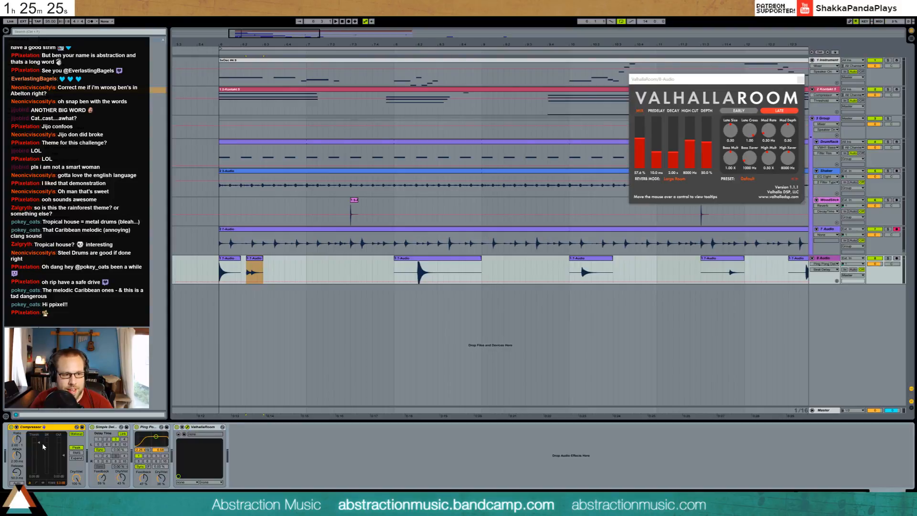
{"action": "key", "text": "space"}
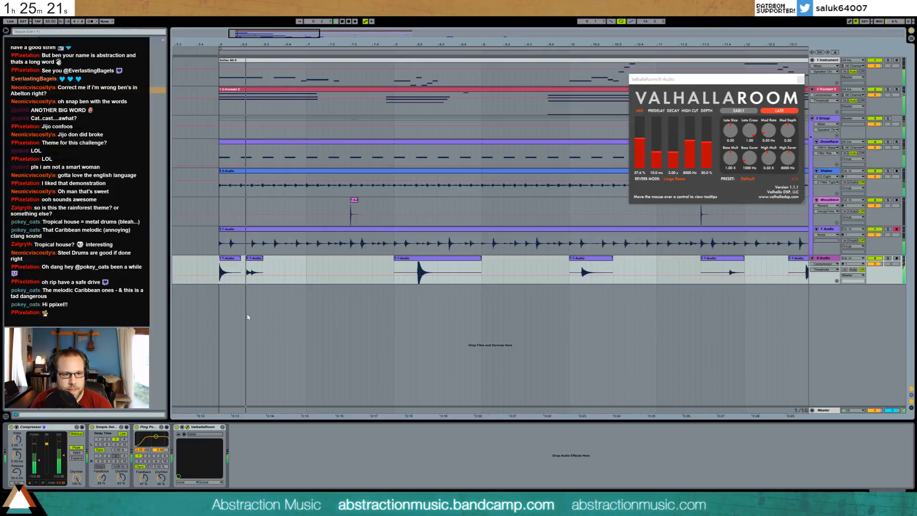
Trim the start of the bar 8 hit clip to just before its loud attack.
{"action": "left_click_drag", "start_coordinate": [416, 268], "coordinate": [481, 268]}
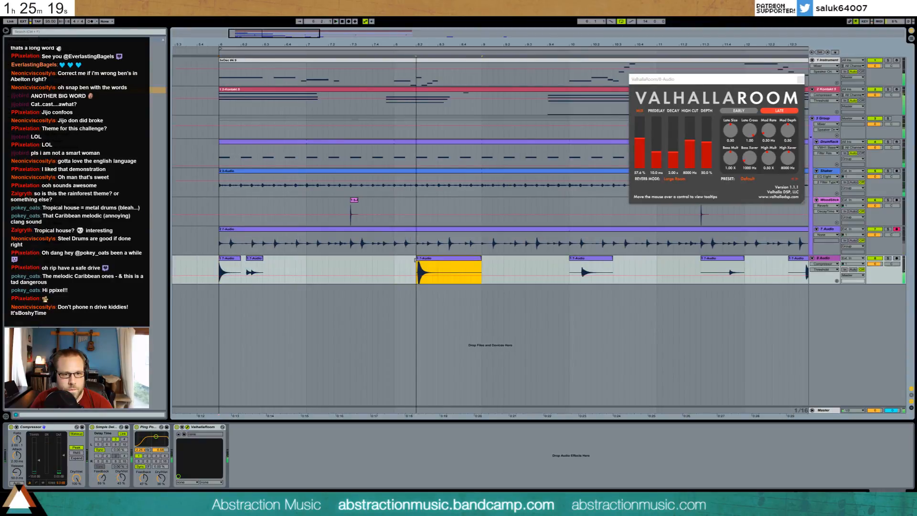
Move the bar 8 hit clip earlier to beat 2 of bar 7, and audition the bar 11 hit.
{"action": "mouse_move", "coordinate": [423, 262]}
{"action": "left_mouse_down"}
{"action": "mouse_move", "coordinate": [293, 260]}
{"action": "mouse_move", "coordinate": [373, 263]}
{"action": "mouse_move", "coordinate": [350, 263]}
{"action": "left_mouse_up"}
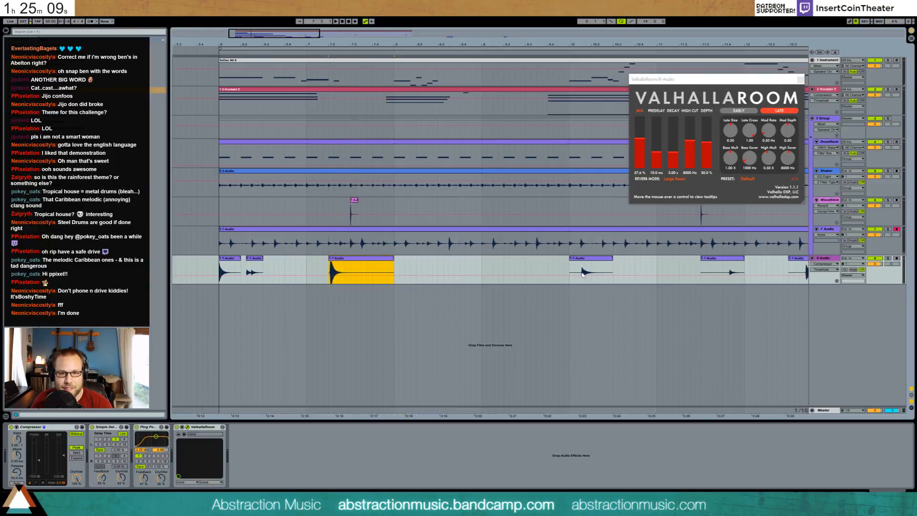
{"action": "left_click", "coordinate": [727, 263]}
{"action": "key", "text": "space"}
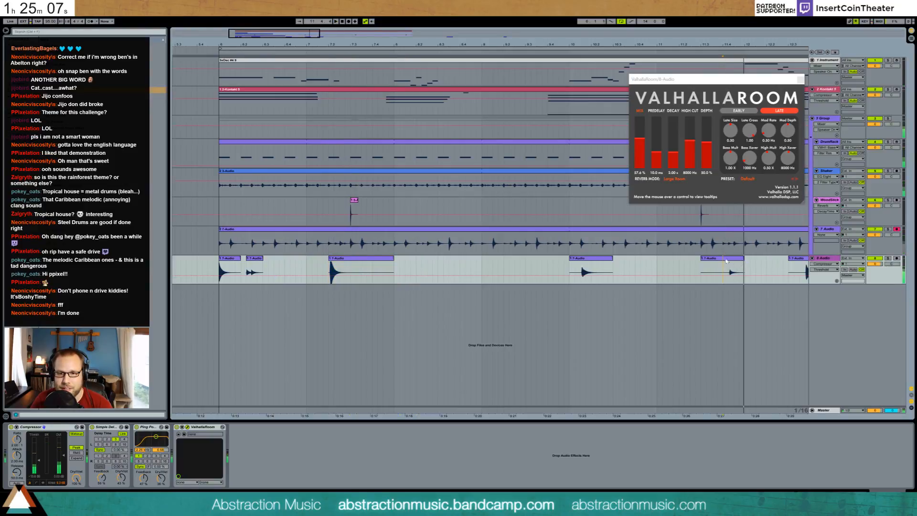
Trim the start of the bar 11 hit clip to just before its attack and move it directly behind bar 6's second hit clip.
{"action": "left_click", "coordinate": [706, 260]}
{"action": "left_click_drag", "start_coordinate": [701, 260], "coordinate": [727, 260]}
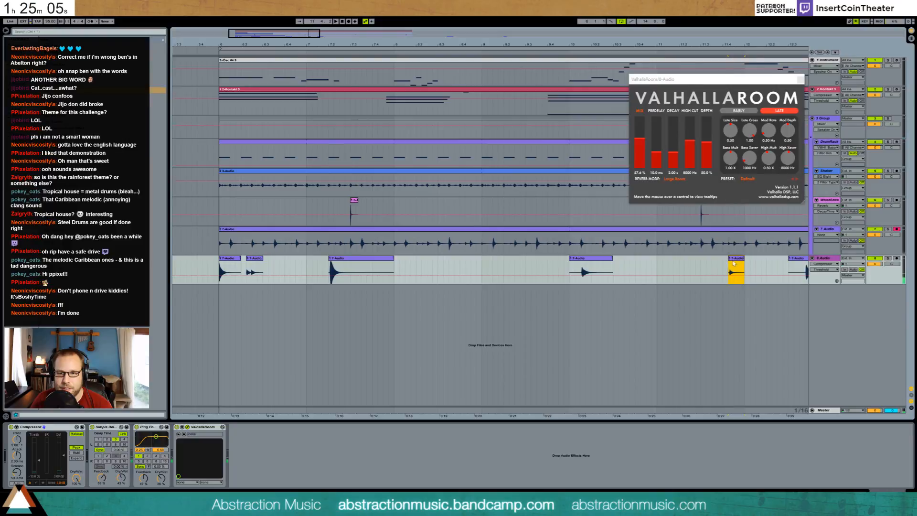
{"action": "left_click_drag", "start_coordinate": [515, 270], "coordinate": [499, 270]}
{"action": "left_click_drag", "start_coordinate": [331, 285], "coordinate": [290, 289]}
Tighten the start of bar 6's third hit clip to its attack in the waveform and extend its end slightly past the decay.
{"action": "double_click", "coordinate": [269, 259]}
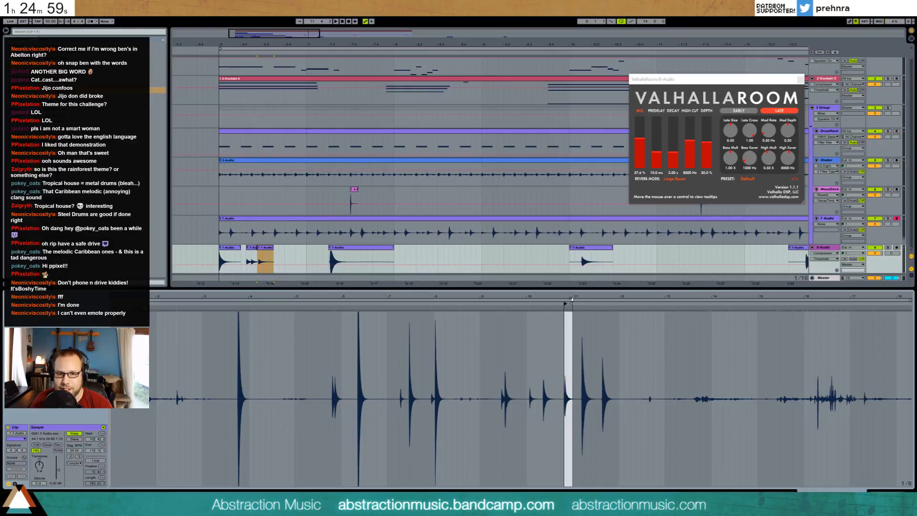
{"action": "left_click_drag", "start_coordinate": [598, 313], "coordinate": [598, 363]}
{"action": "left_click_drag", "start_coordinate": [570, 310], "coordinate": [570, 313]}
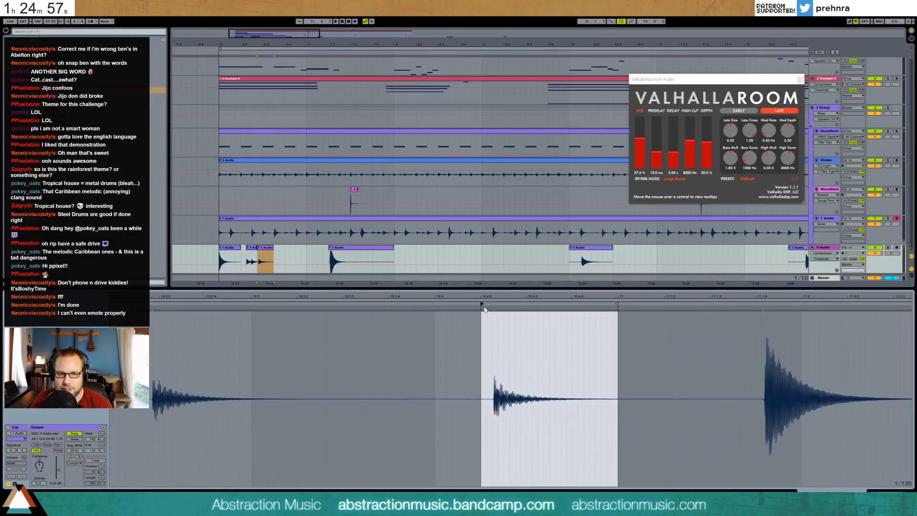
{"action": "left_click_drag", "start_coordinate": [482, 304], "coordinate": [493, 305]}
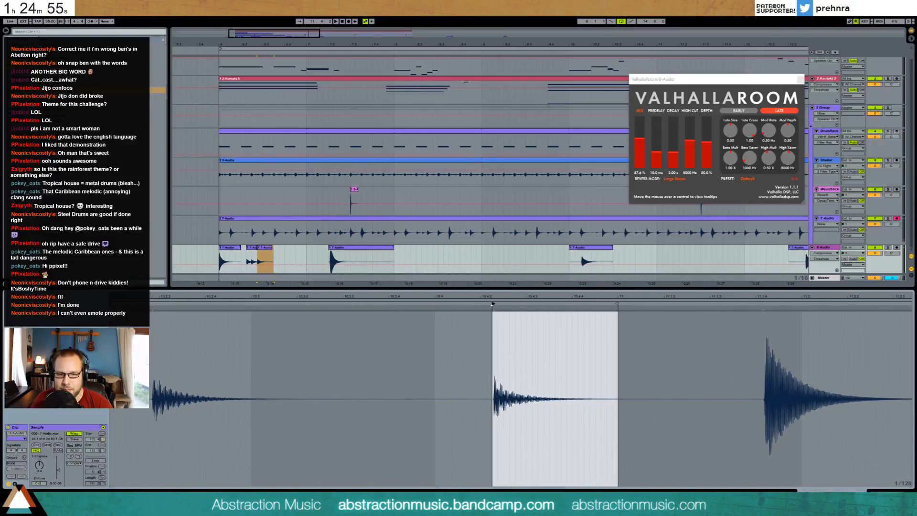
{"action": "left_click_drag", "start_coordinate": [618, 304], "coordinate": [646, 305]}
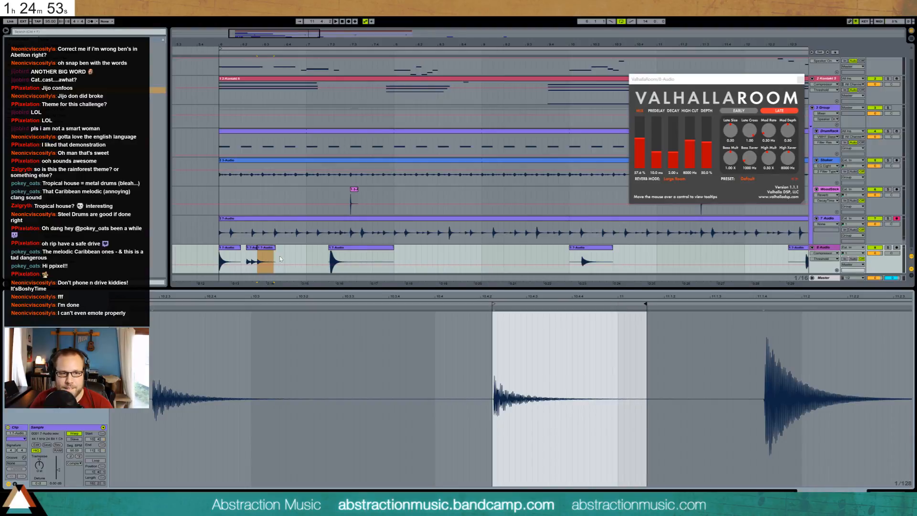
Play the loop from bar 6 and nudge the third hit clip later, to just past beat 3 of bar 6.
{"action": "left_click", "coordinate": [218, 259]}
{"action": "key", "text": "space"}
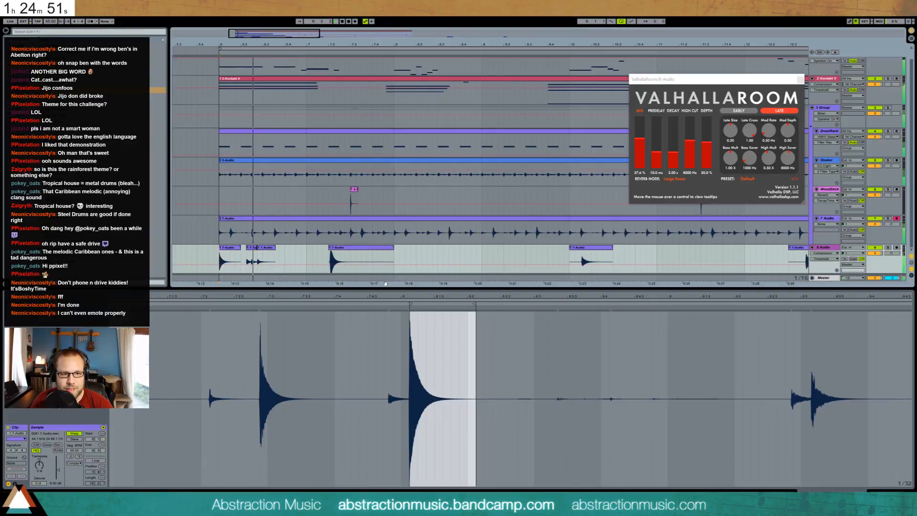
{"action": "left_click", "coordinate": [272, 252]}
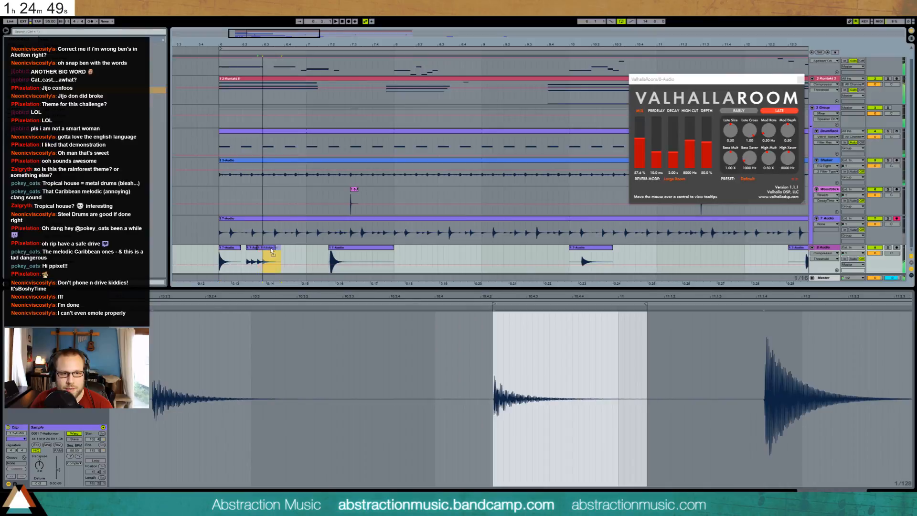
{"action": "key", "text": "space"}
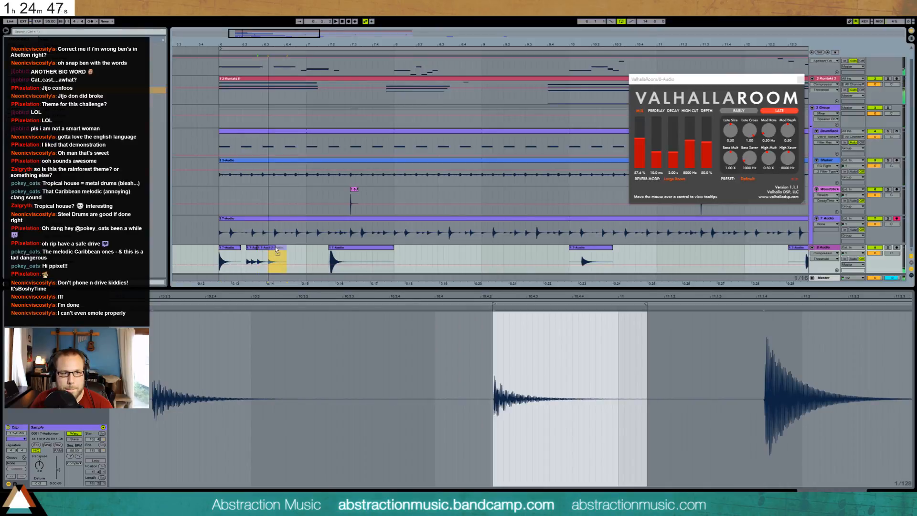
{"action": "left_click_drag", "start_coordinate": [277, 249], "coordinate": [282, 249]}
{"action": "key", "text": "space"}
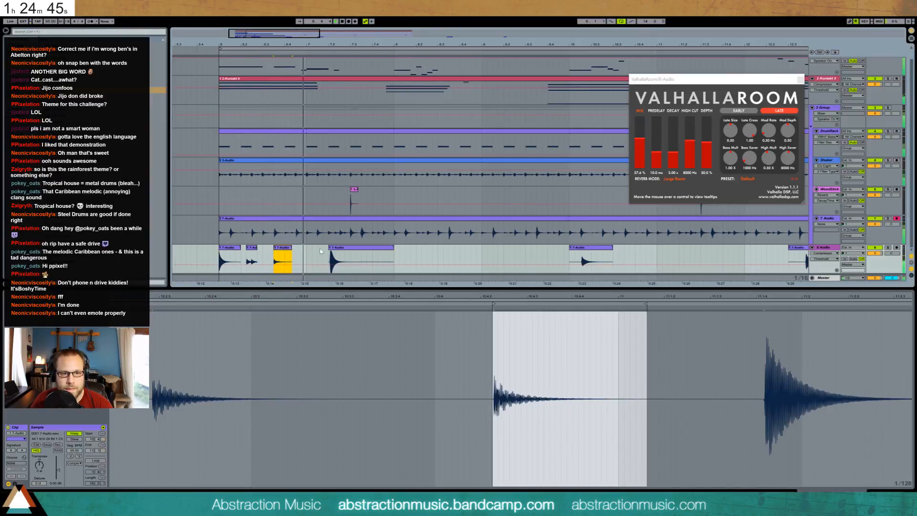
Move the long hit clip in bar 7 slightly later and lower its clip gain.
{"action": "left_click", "coordinate": [353, 250]}
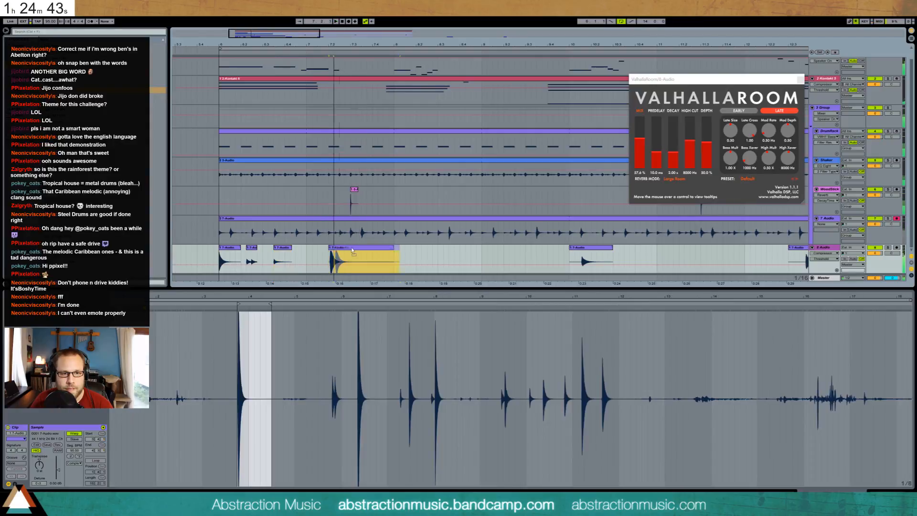
{"action": "left_click_drag", "start_coordinate": [353, 250], "coordinate": [363, 250]}
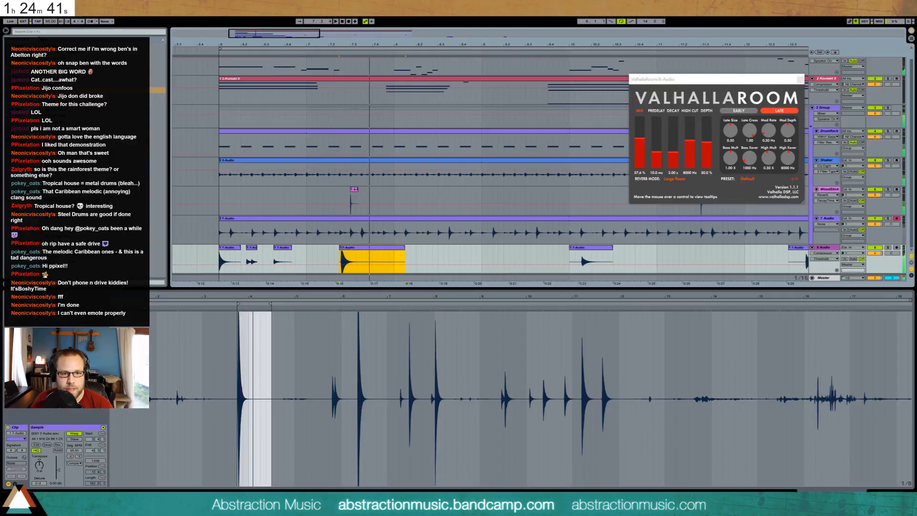
{"action": "left_click", "coordinate": [256, 334]}
{"action": "left_click_drag", "start_coordinate": [256, 297], "coordinate": [154, 314]}
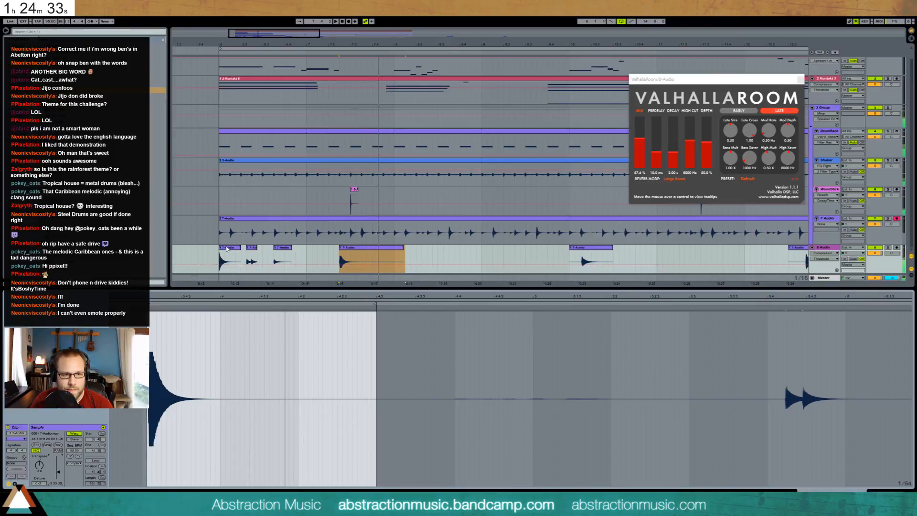
Lower the first hit clip's gain, play the loop, and raise the gain of the two quieter hit clips behind it.
{"action": "left_click", "coordinate": [229, 262]}
{"action": "left_click_drag", "start_coordinate": [55, 476], "coordinate": [54, 479]}
{"action": "key", "text": "space"}
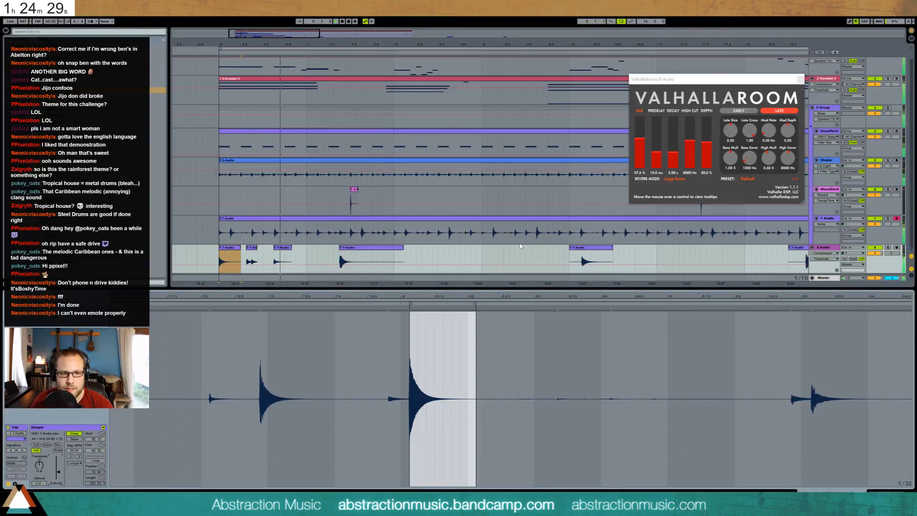
{"action": "left_click", "coordinate": [253, 249]}
{"action": "left_click", "coordinate": [288, 250], "text": "shift"}
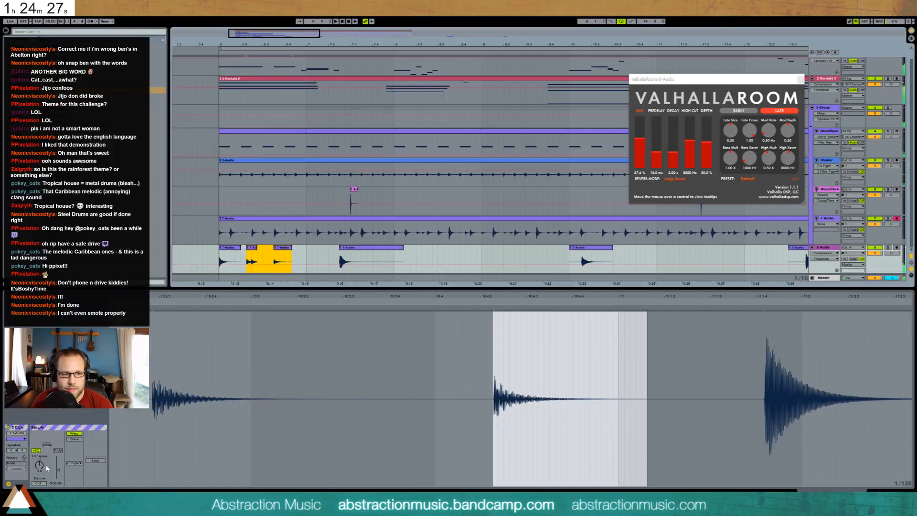
{"action": "left_click_drag", "start_coordinate": [55, 474], "coordinate": [56, 464]}
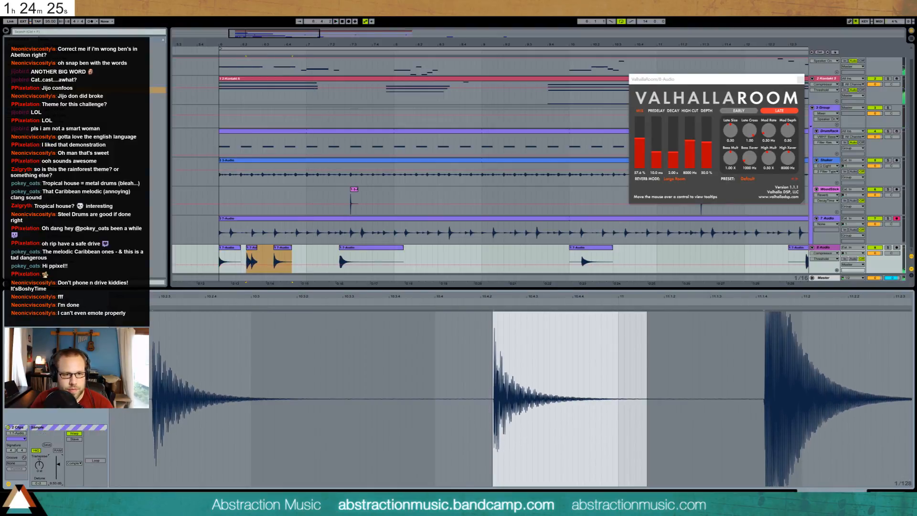
Extend the end of bar 6's double-hit clip until it meets the third hit clip.
{"action": "left_click", "coordinate": [258, 253]}
{"action": "left_click", "coordinate": [261, 254]}
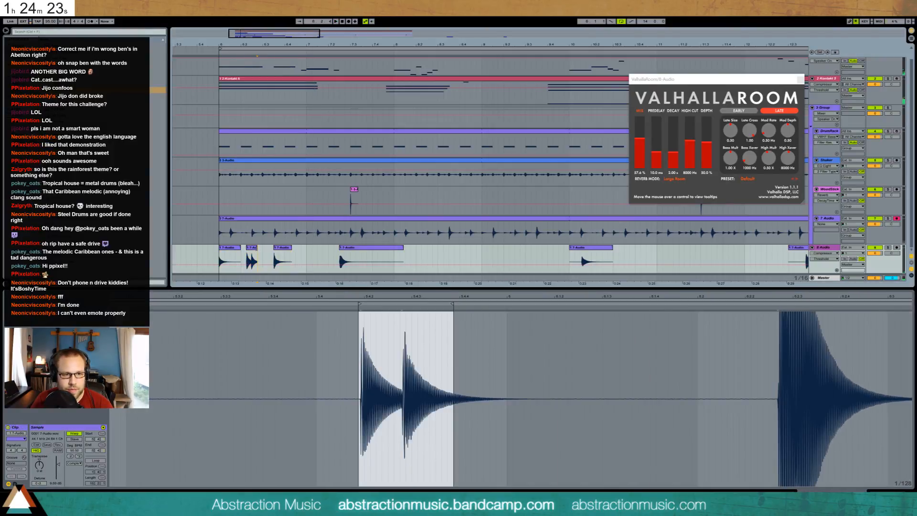
{"action": "left_click_drag", "start_coordinate": [271, 248], "coordinate": [275, 247]}
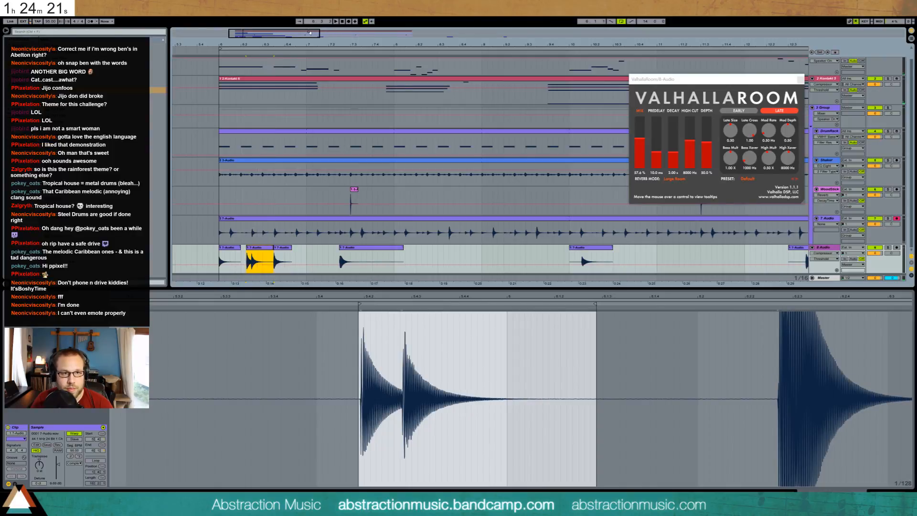
Trim the start of the bar 12 hit clip and move the clip into bar 8.
{"action": "left_click_drag", "start_coordinate": [310, 32], "coordinate": [369, 19]}
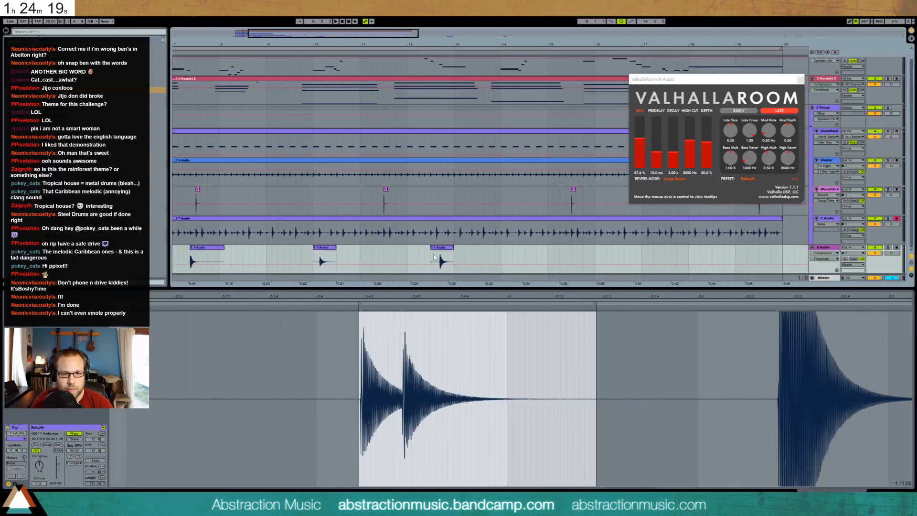
{"action": "left_click_drag", "start_coordinate": [434, 257], "coordinate": [242, 258]}
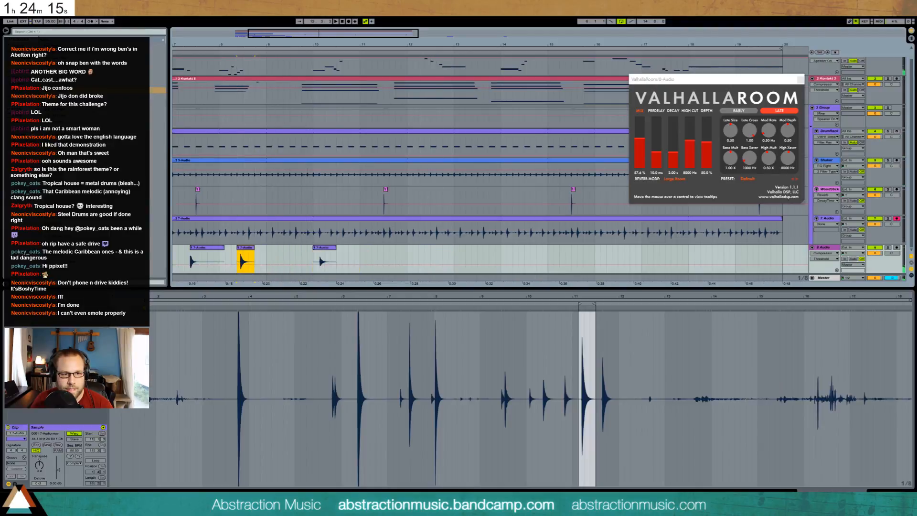
Trim the start of the bar 10 hit clip to just before its attack in the waveform, and return to the track's effect chain.
{"action": "left_click_drag", "start_coordinate": [314, 248], "coordinate": [320, 248]}
{"action": "left_click_drag", "start_coordinate": [615, 298], "coordinate": [456, 309]}
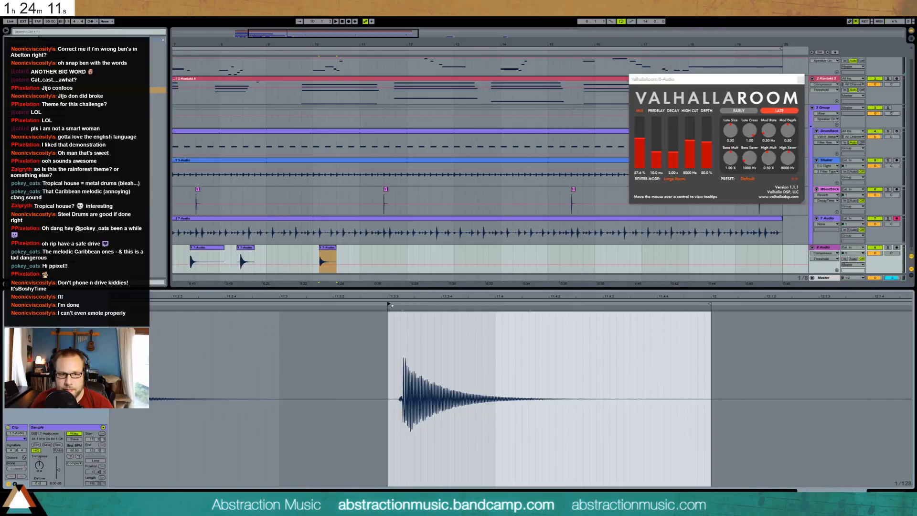
{"action": "left_click_drag", "start_coordinate": [391, 305], "coordinate": [399, 306]}
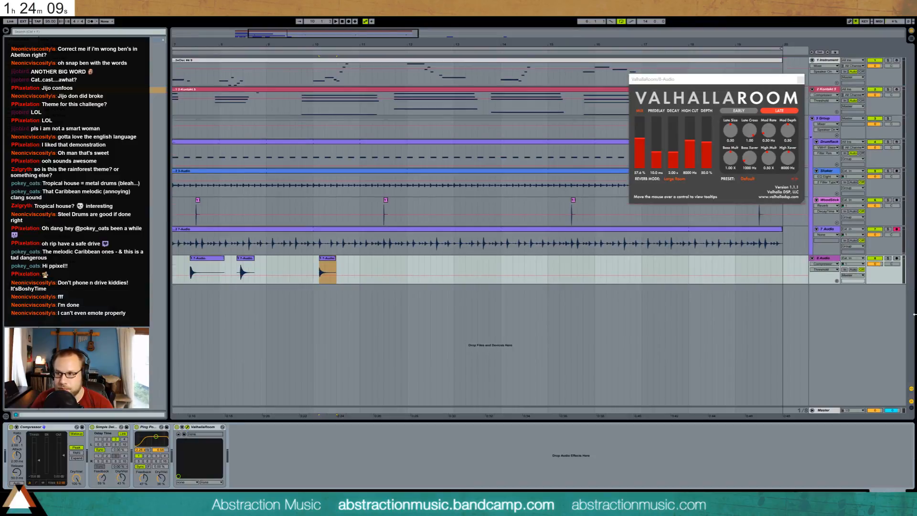
{"action": "key", "text": "shift+Tab"}
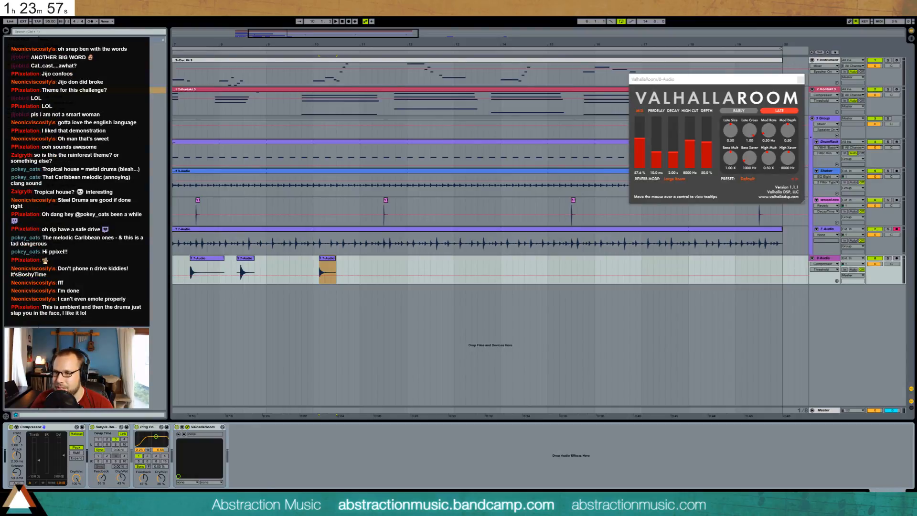
Move the long hit clip to the downbeat of bar 7 and paste a copy of bar 6's double hit directly behind it.
{"action": "left_click_drag", "start_coordinate": [364, 36], "coordinate": [293, 36]}
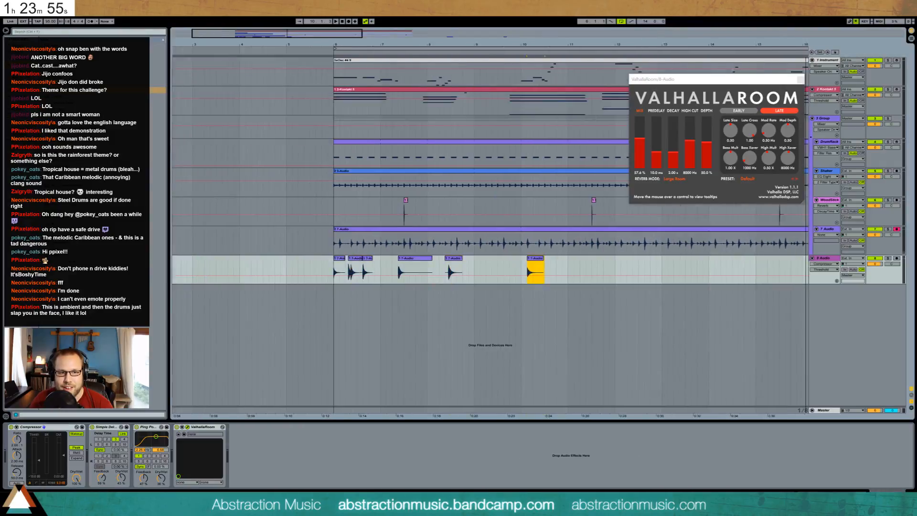
{"action": "left_click_drag", "start_coordinate": [476, 262], "coordinate": [469, 262]}
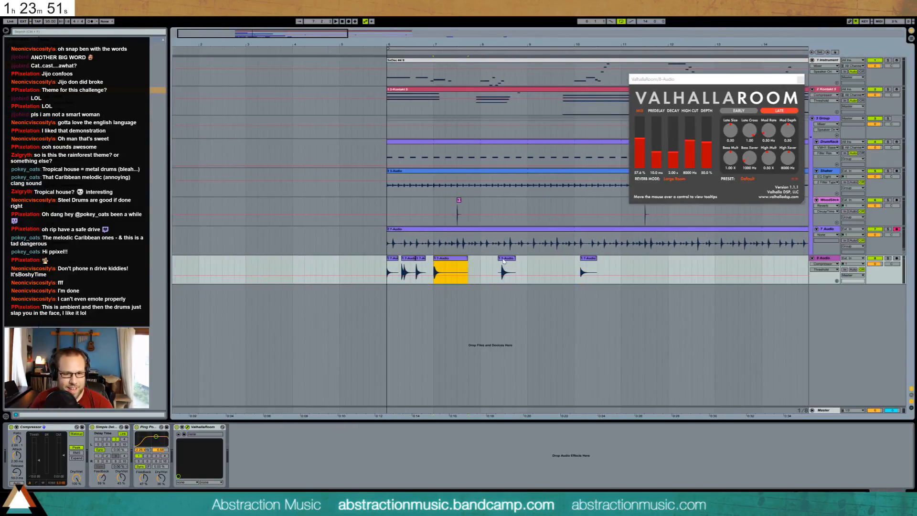
{"action": "left_click", "coordinate": [407, 264]}
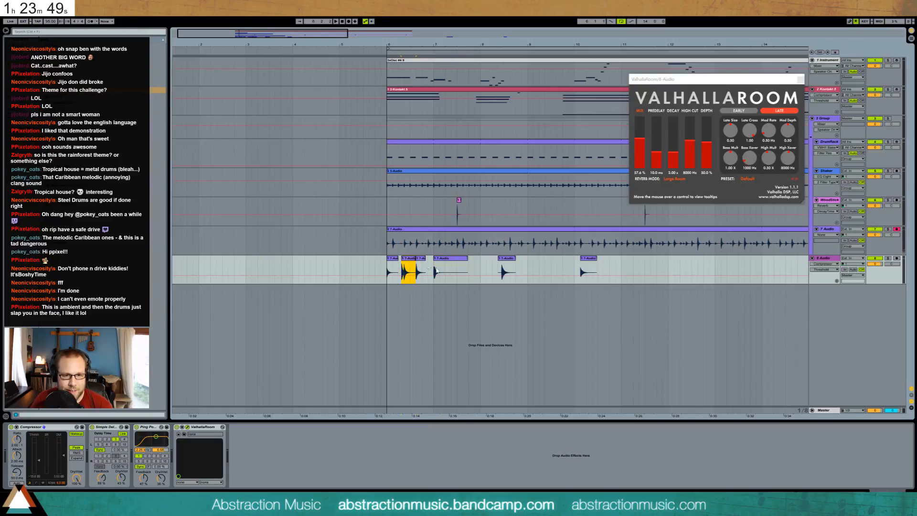
{"action": "key", "text": "ctrl+v"}
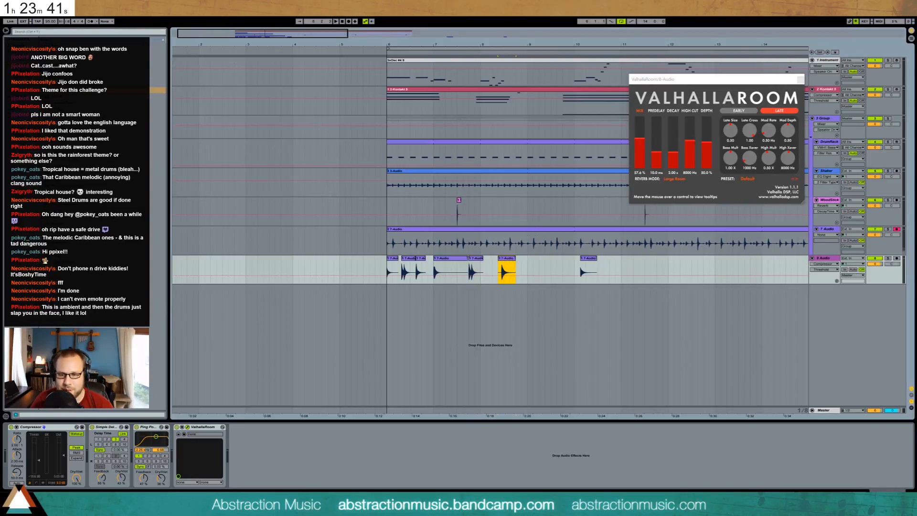
Trim the start of the bar 8 hit clip to its attack and move it close behind the bar 7 downbeat hit.
{"action": "left_click", "coordinate": [832, 496]}
{"action": "left_click_drag", "start_coordinate": [594, 296], "coordinate": [622, 401]}
{"action": "left_click_drag", "start_coordinate": [373, 304], "coordinate": [431, 304]}
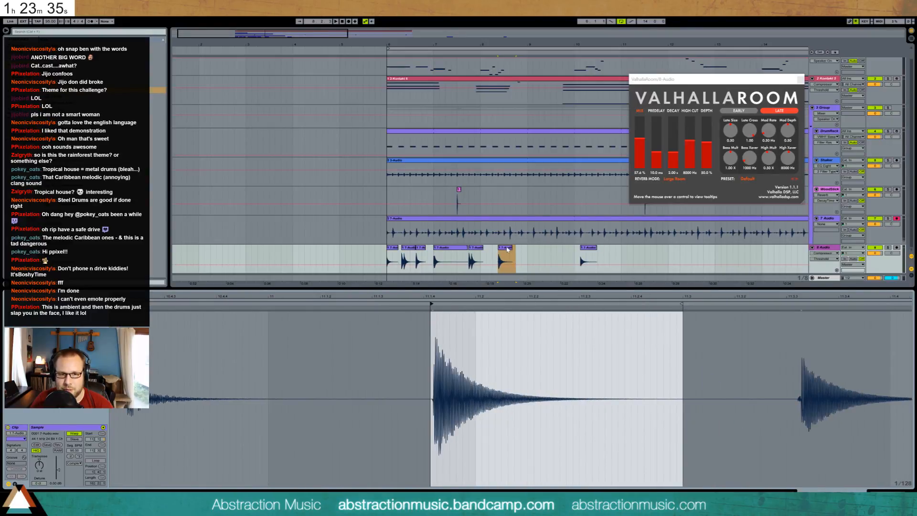
{"action": "left_click_drag", "start_coordinate": [508, 249], "coordinate": [450, 253]}
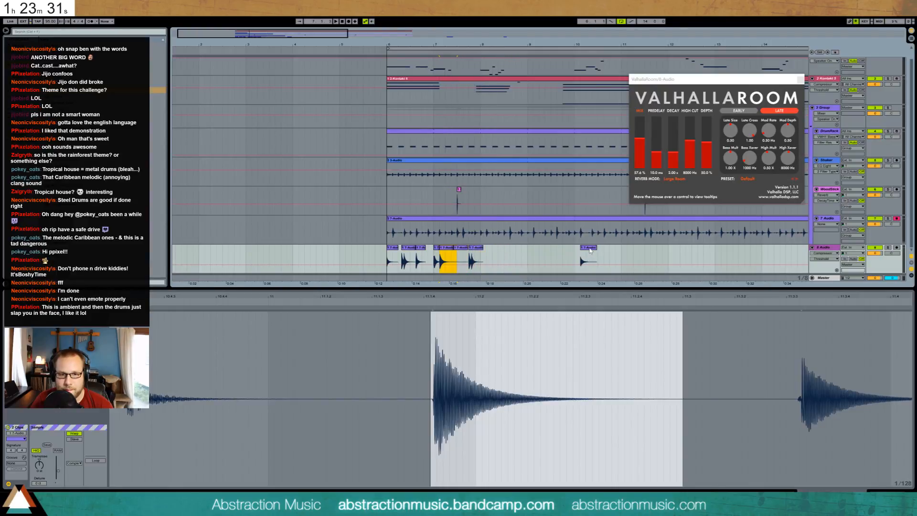
Move the bar 10 hit clip to the end of bar 7, behind the pasted double hit, and shorten its end to bar 8.
{"action": "left_click", "coordinate": [590, 250]}
{"action": "left_click_drag", "start_coordinate": [586, 251], "coordinate": [533, 248]}
{"action": "left_click_drag", "start_coordinate": [526, 249], "coordinate": [481, 248]}
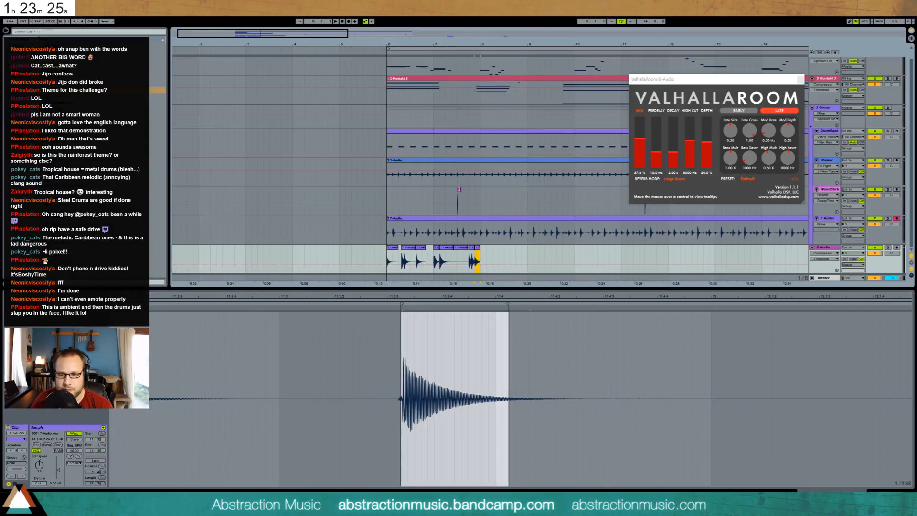
{"action": "left_click", "coordinate": [890, 495]}
Add one more hit in the middle of bar 7, and duplicate the two-bar hit pattern from bar 6 repeatedly along the track.
{"action": "left_click", "coordinate": [482, 272]}
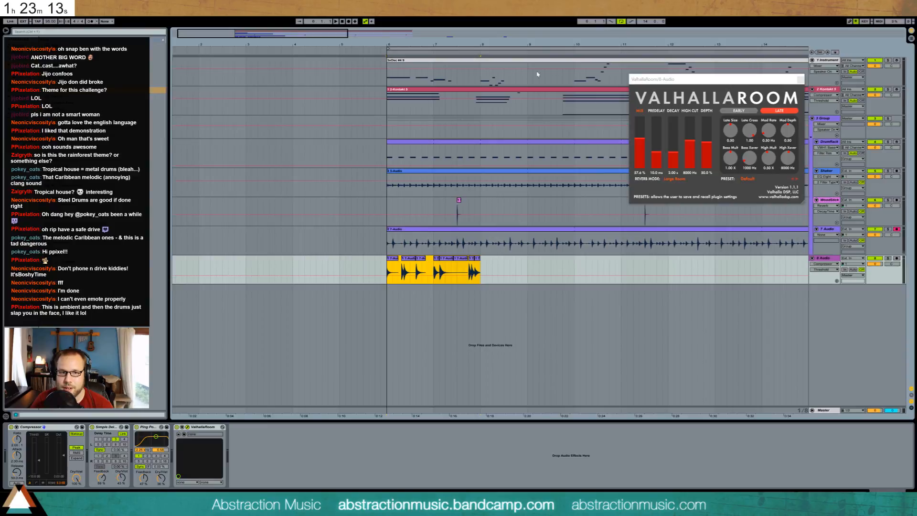
{"action": "left_click", "coordinate": [482, 267]}
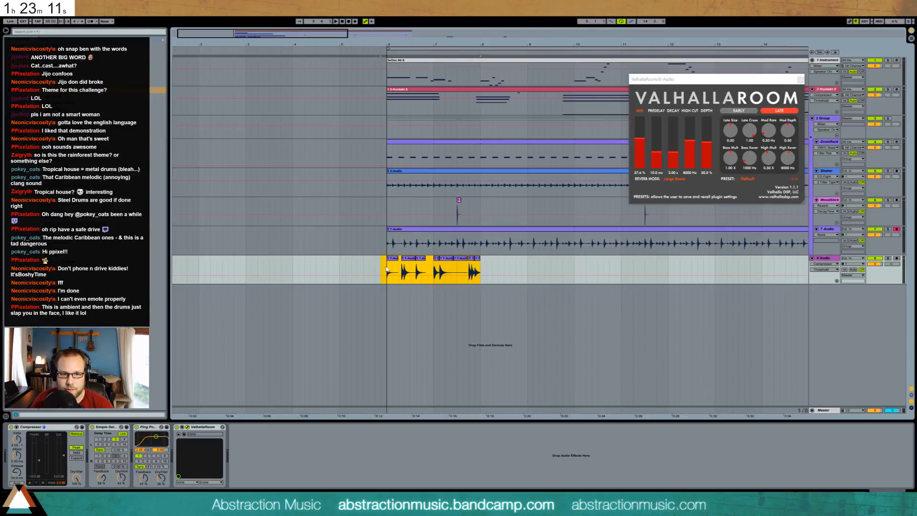
{"action": "left_click_drag", "start_coordinate": [387, 269], "coordinate": [389, 269]}
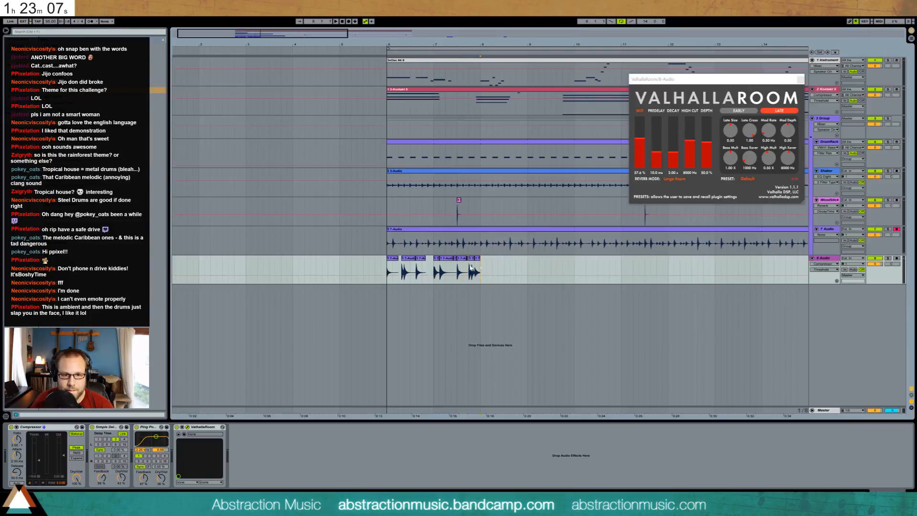
{"action": "key", "text": "ctrl+d"}
{"action": "key", "text": "ctrl+d"}
{"action": "key", "text": "ctrl+d"}
{"action": "key", "text": "ctrl+d"}
{"action": "key", "text": "ctrl+d"}
{"action": "key", "text": "ctrl+d"}
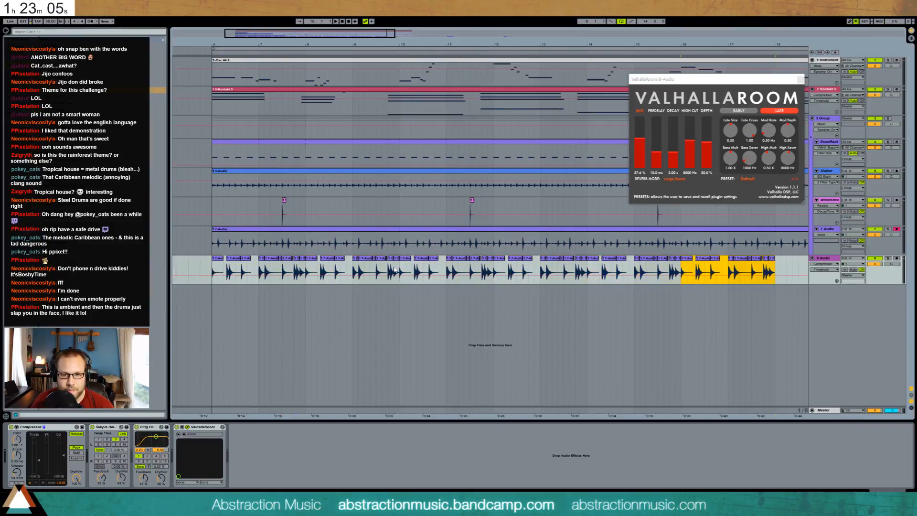
Play back the duplicated hit pattern and close the ValhallaRoom plug-in window.
{"action": "key", "text": "space"}
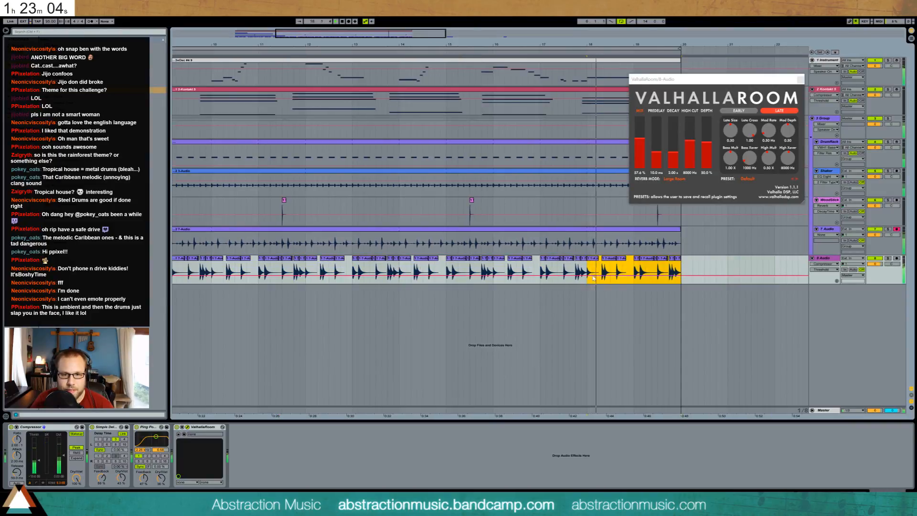
{"action": "left_click", "coordinate": [611, 317]}
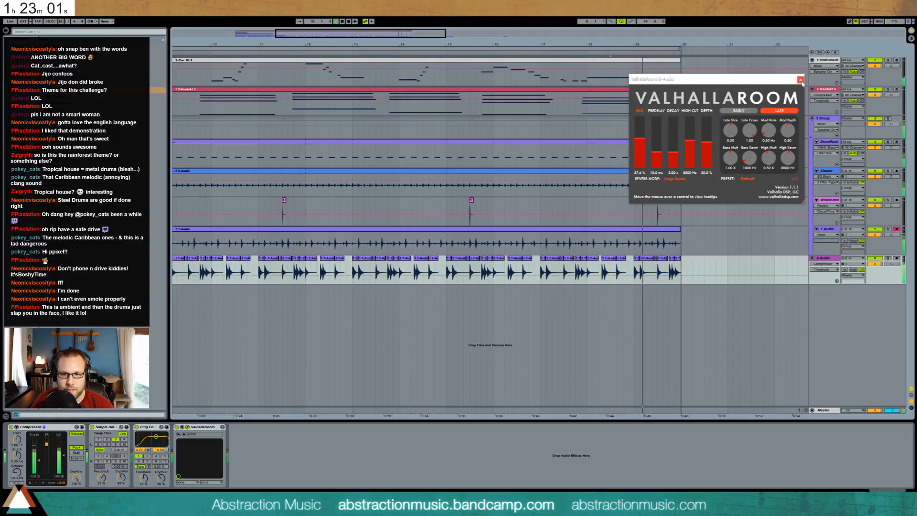
{"action": "left_click", "coordinate": [801, 80]}
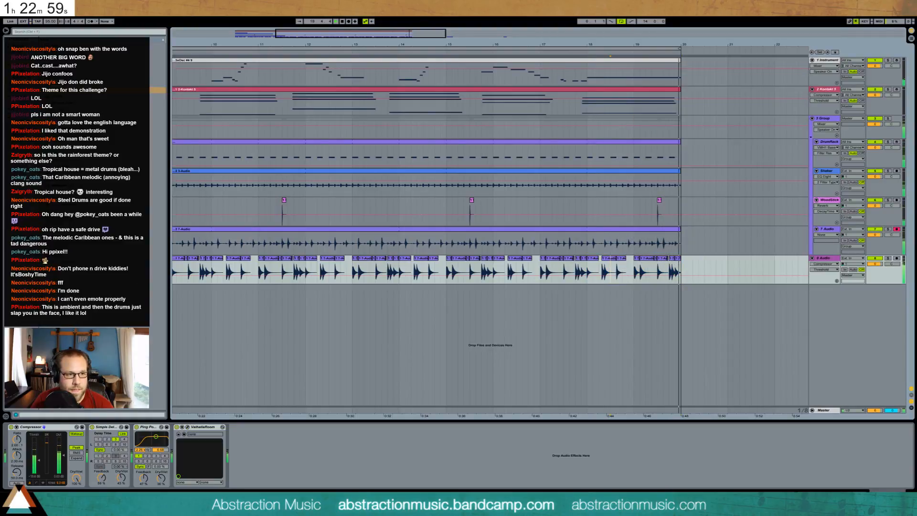
Insert EQ Eight ahead of the compressor on the hit track and raise its low-cut frequency to thin out the lows.
{"action": "key", "text": "space"}
{"action": "left_click_drag", "start_coordinate": [72, 109], "coordinate": [9, 456]}
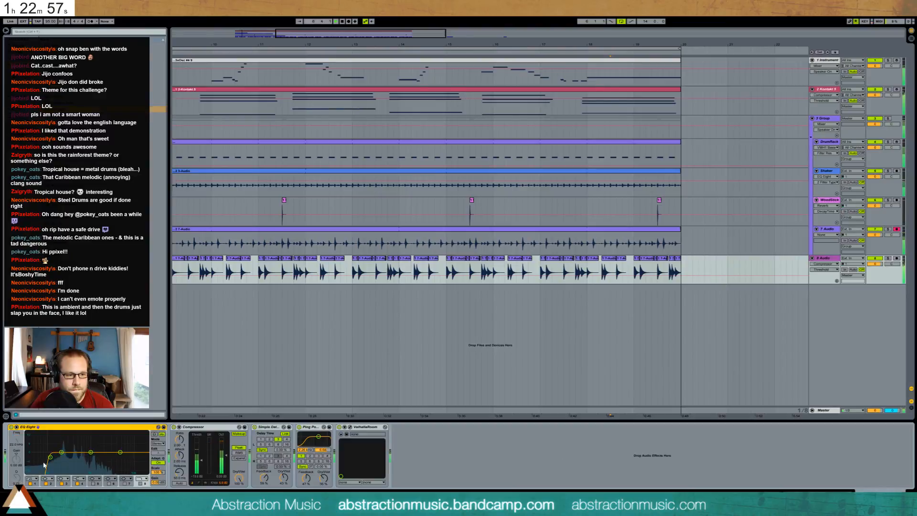
{"action": "left_click_drag", "start_coordinate": [83, 458], "coordinate": [71, 459]}
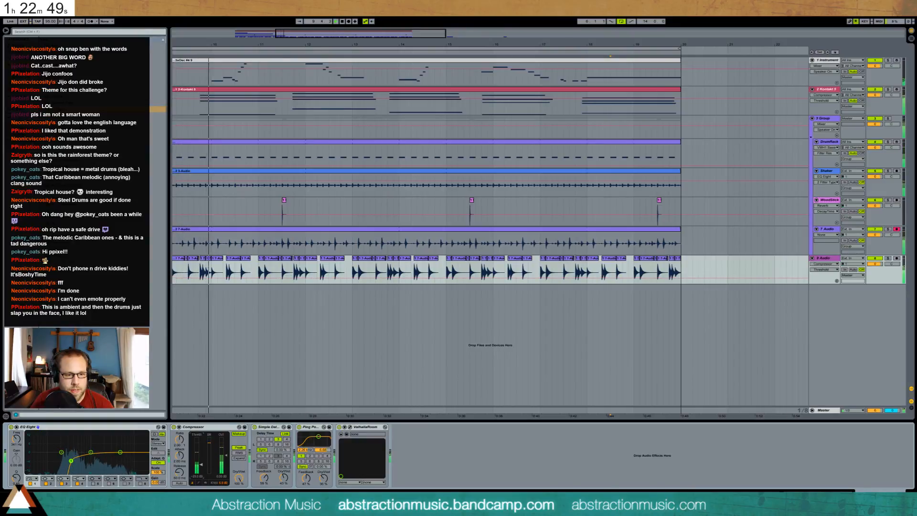
Adjust the hit track compressor's threshold and attack, raise its ratio, and shift the EQ Eight low cut slightly lower.
{"action": "left_click_drag", "start_coordinate": [226, 455], "coordinate": [202, 467]}
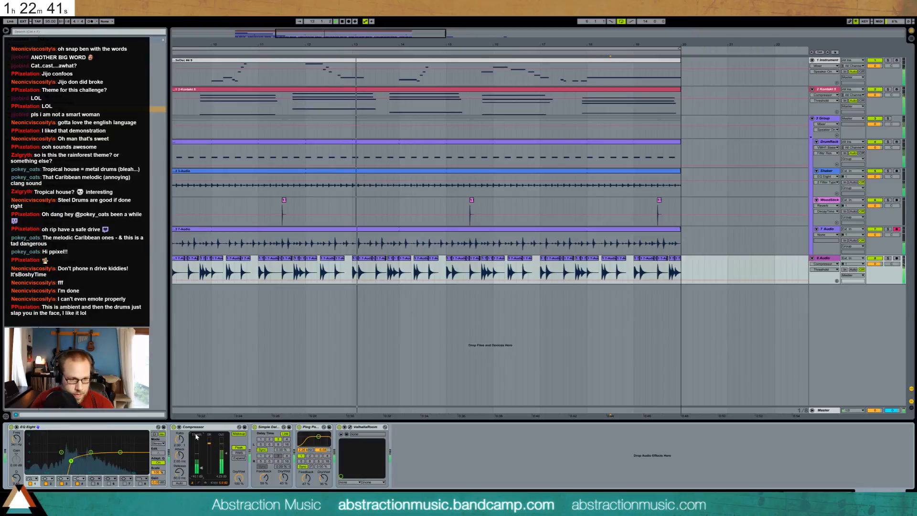
{"action": "mouse_move", "coordinate": [180, 457]}
{"action": "left_mouse_down"}
{"action": "mouse_move", "coordinate": [181, 445]}
{"action": "mouse_move", "coordinate": [181, 462]}
{"action": "left_mouse_up"}
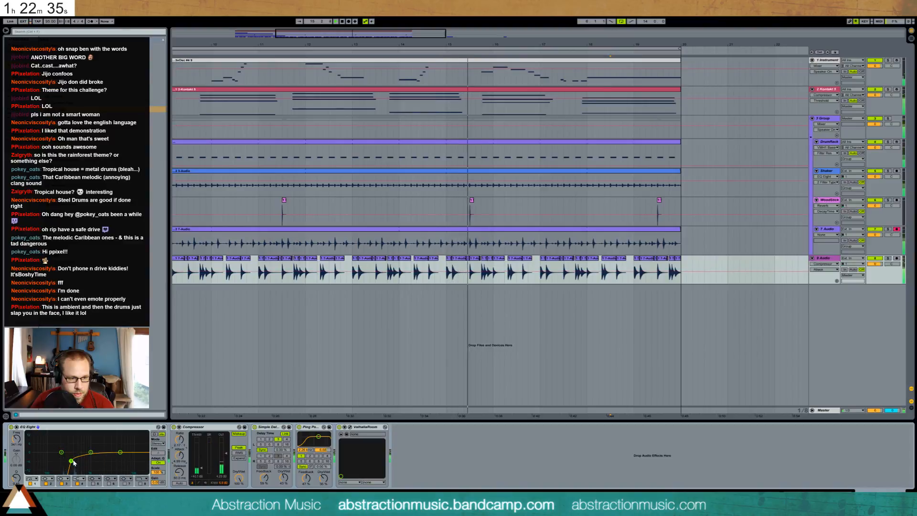
{"action": "left_click_drag", "start_coordinate": [72, 461], "coordinate": [65, 461]}
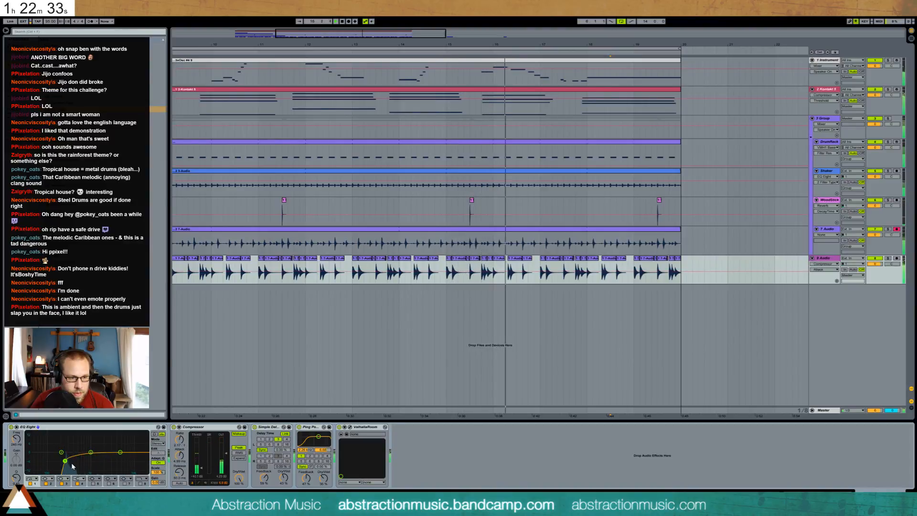
{"action": "left_click_drag", "start_coordinate": [179, 440], "coordinate": [180, 426]}
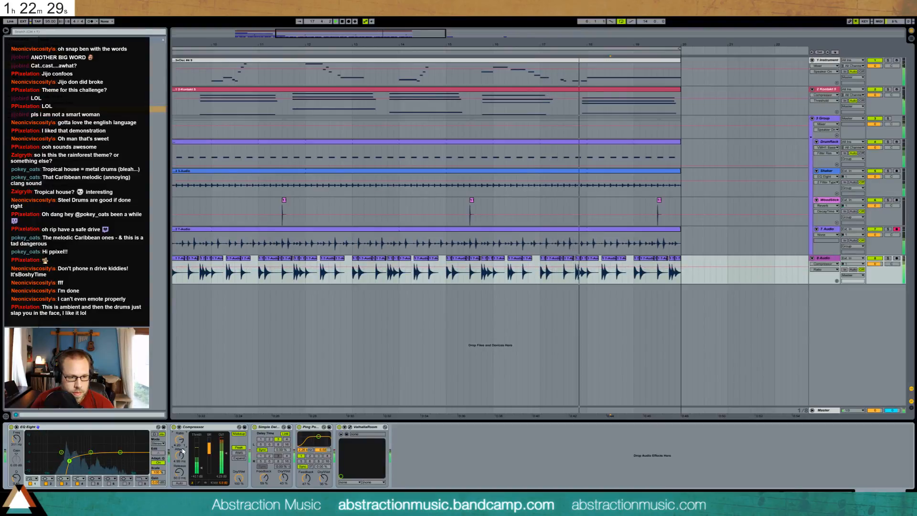
{"action": "left_click_drag", "start_coordinate": [197, 466], "coordinate": [200, 461]}
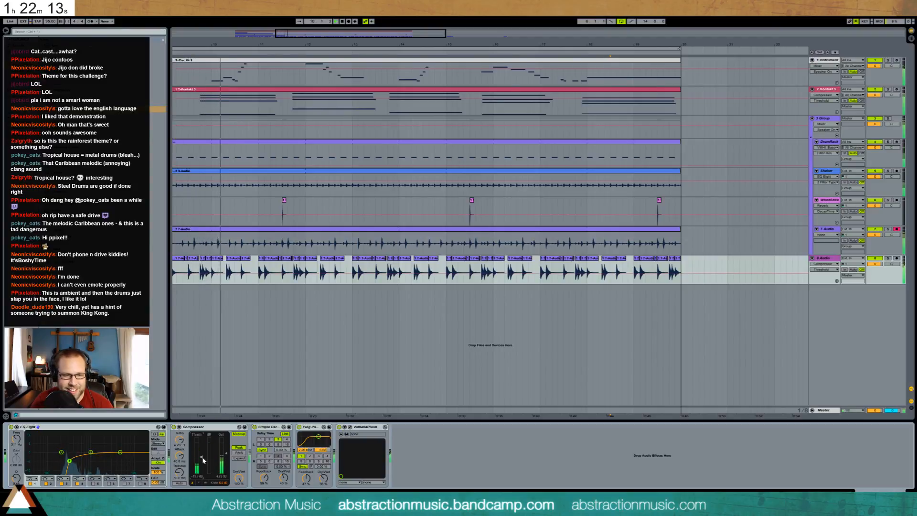
{"action": "left_click", "coordinate": [181, 472]}
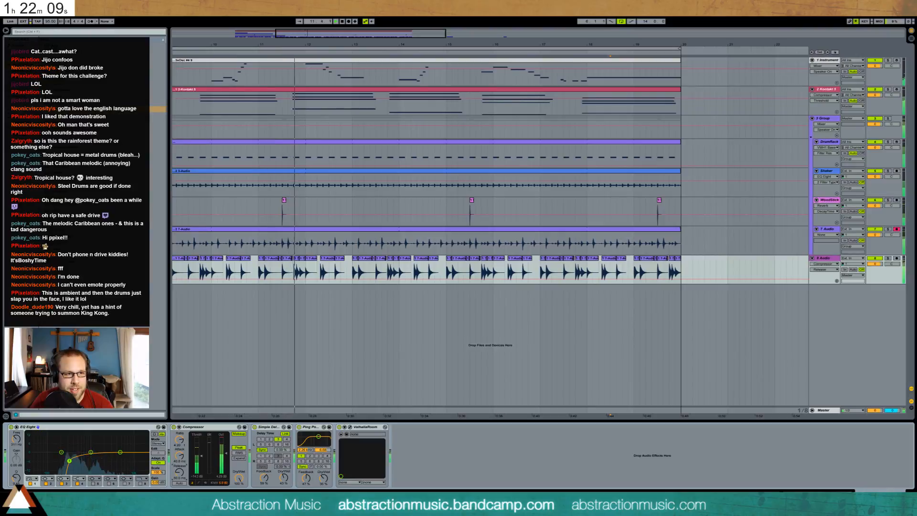
Insert Auto Pan between EQ Eight and the compressor on the hit track, and select the ValhallaRoom device.
{"action": "left_click", "coordinate": [161, 237]}
{"action": "left_click_drag", "start_coordinate": [161, 236], "coordinate": [196, 473]}
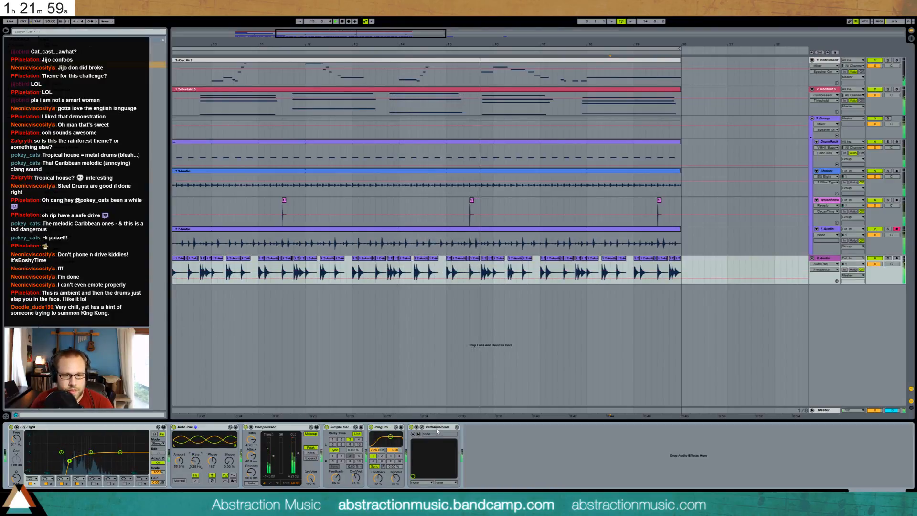
{"action": "left_click", "coordinate": [426, 428]}
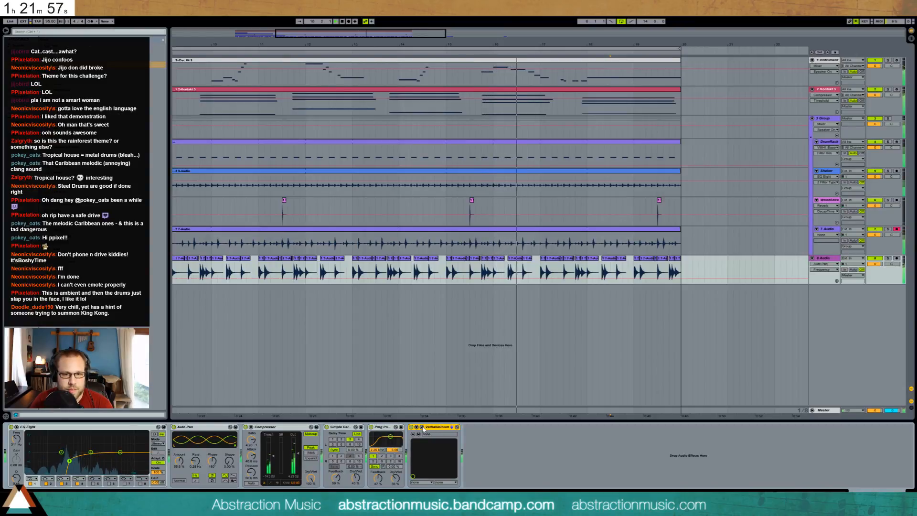
Select the synth clip on the first instrument track, solo that track, and show oscillator B's settings in Operator.
{"action": "left_click_drag", "start_coordinate": [431, 45], "coordinate": [366, 24]}
{"action": "left_click_drag", "start_coordinate": [536, 271], "coordinate": [739, 271]}
{"action": "key", "text": "Delete"}
{"action": "left_click", "coordinate": [430, 60]}
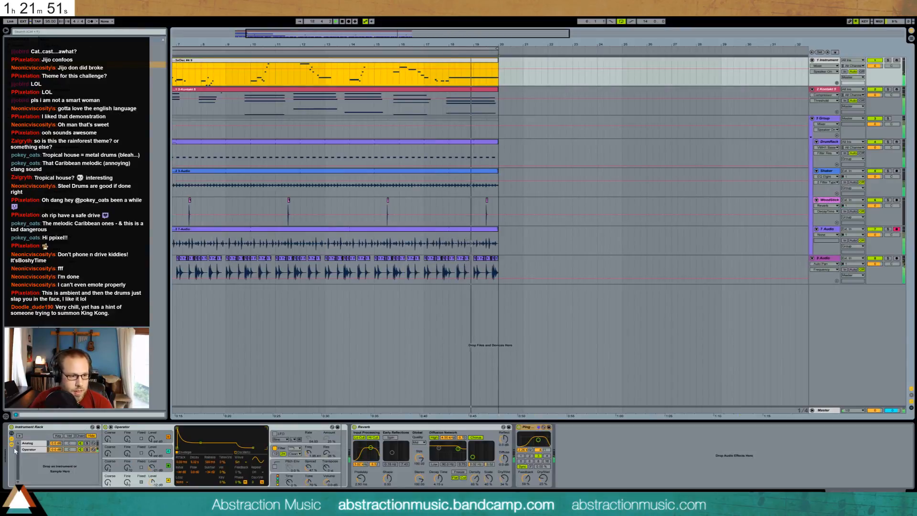
{"action": "left_click", "coordinate": [888, 61]}
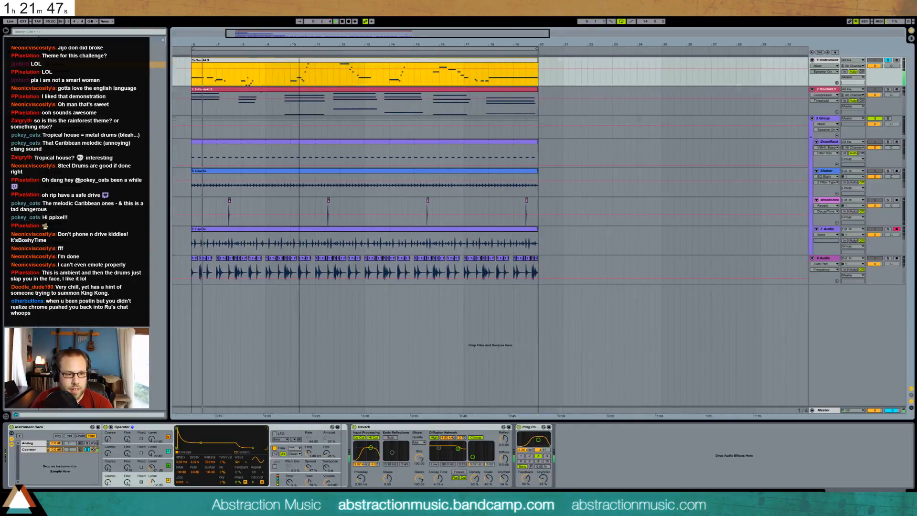
{"action": "left_click", "coordinate": [128, 467]}
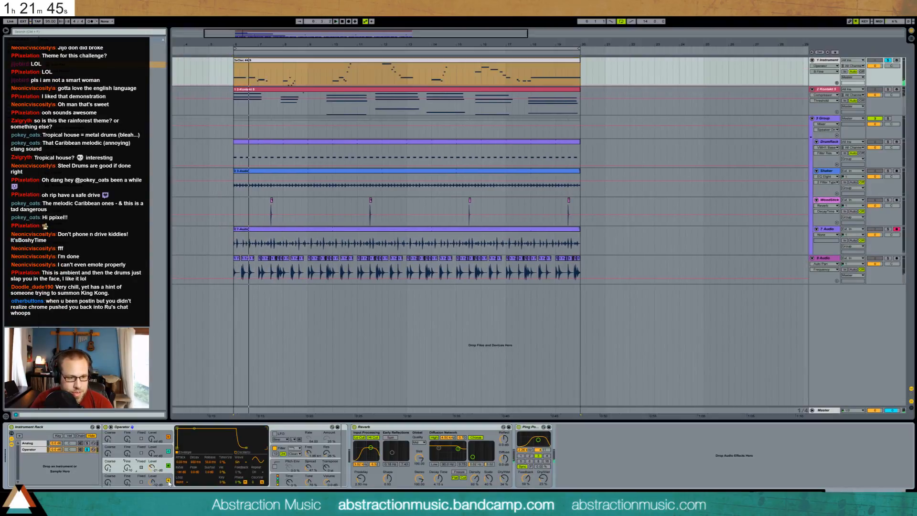
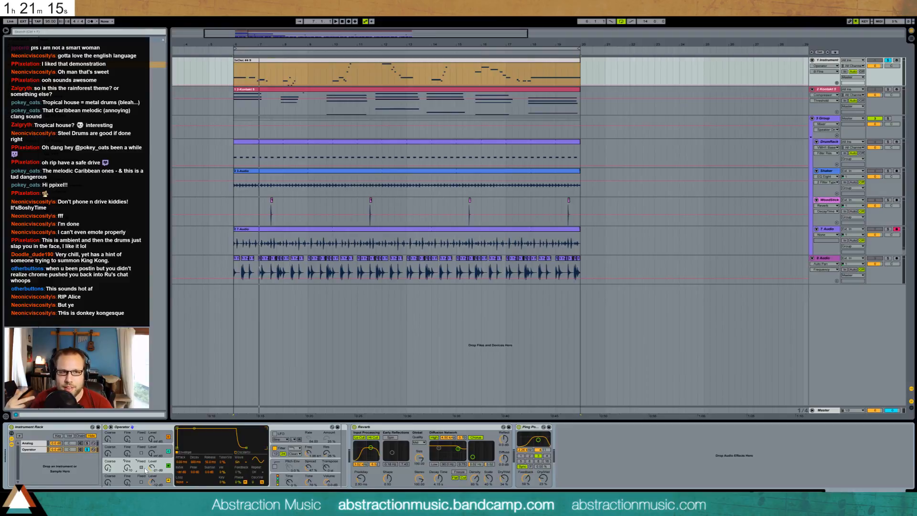
Play the soloed synth track and compare the Analog and Operator chains together against the Operator chain on its own.
{"action": "key", "text": "space"}
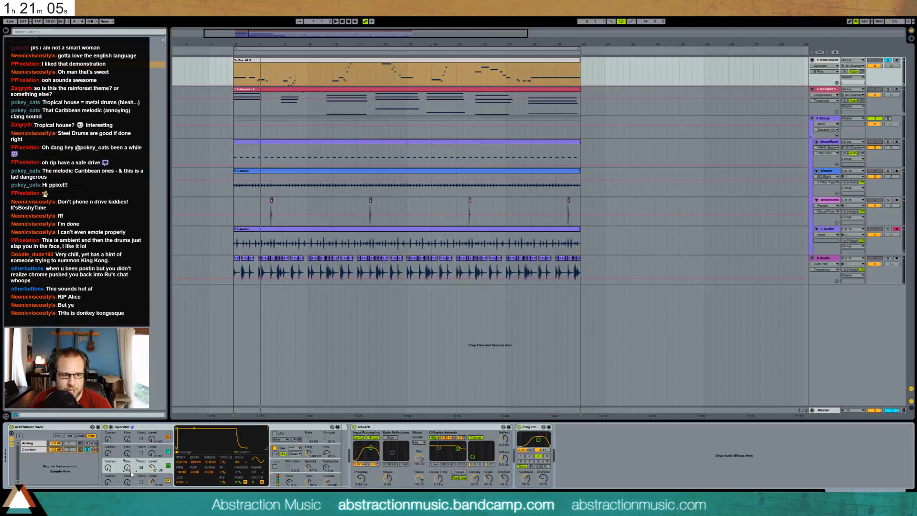
{"action": "key", "text": "space"}
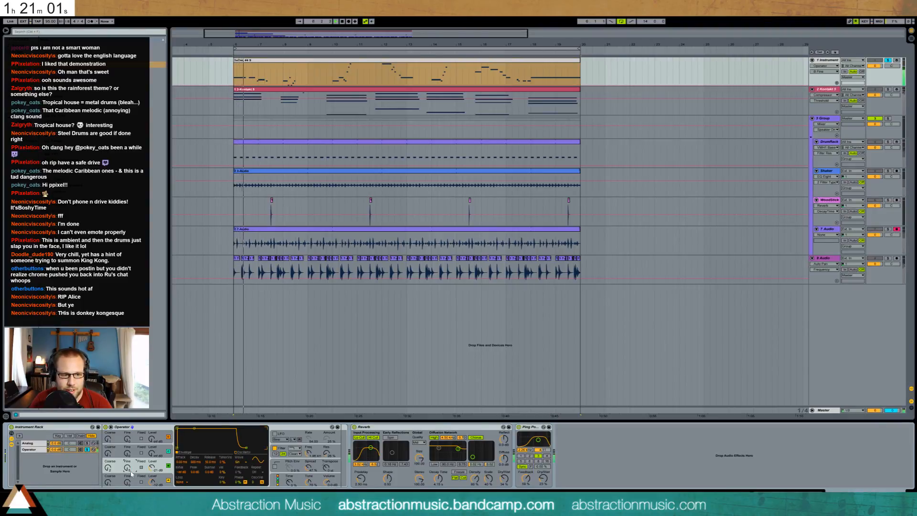
{"action": "left_click", "coordinate": [87, 450]}
{"action": "left_click", "coordinate": [39, 444]}
{"action": "left_click", "coordinate": [38, 450]}
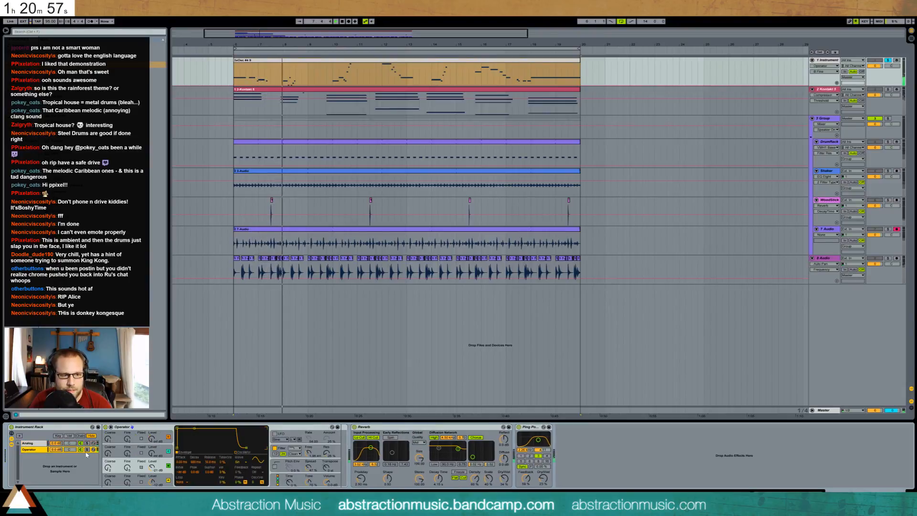
{"action": "left_click", "coordinate": [87, 450]}
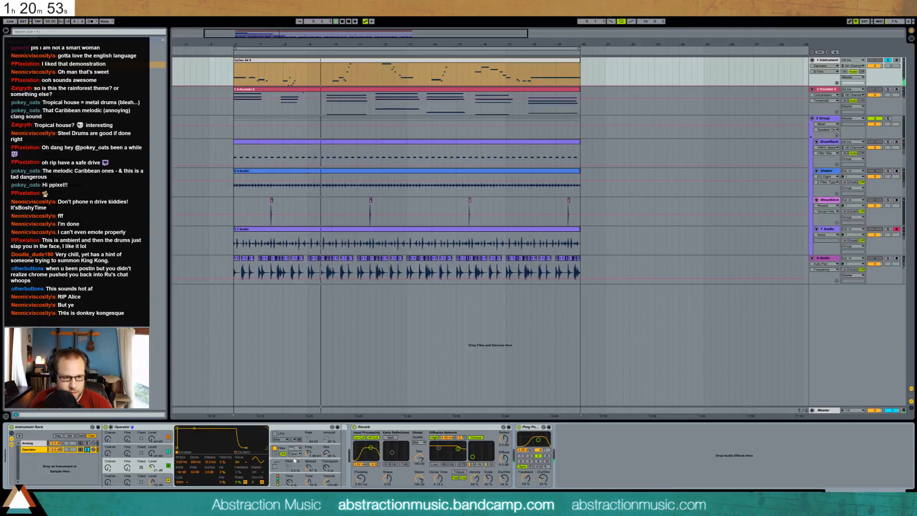
Enable Operator's LFO, set its rate and amount by ear, and lengthen the attack of its envelope.
{"action": "left_click", "coordinate": [275, 435]}
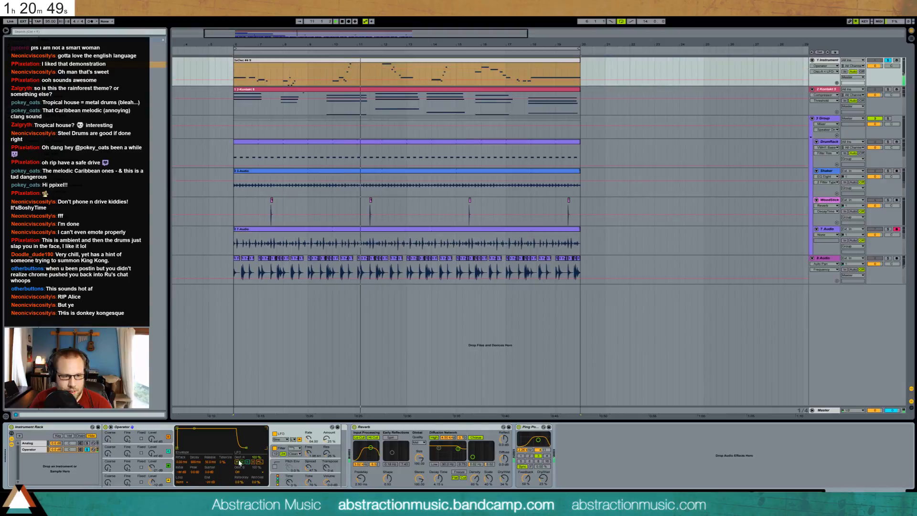
{"action": "left_click_drag", "start_coordinate": [309, 439], "coordinate": [327, 447]}
{"action": "mouse_move", "coordinate": [309, 440]}
{"action": "left_mouse_down"}
{"action": "mouse_move", "coordinate": [308, 450]}
{"action": "mouse_move", "coordinate": [327, 445]}
{"action": "mouse_move", "coordinate": [308, 437]}
{"action": "mouse_move", "coordinate": [327, 434]}
{"action": "mouse_move", "coordinate": [309, 440]}
{"action": "left_mouse_up"}
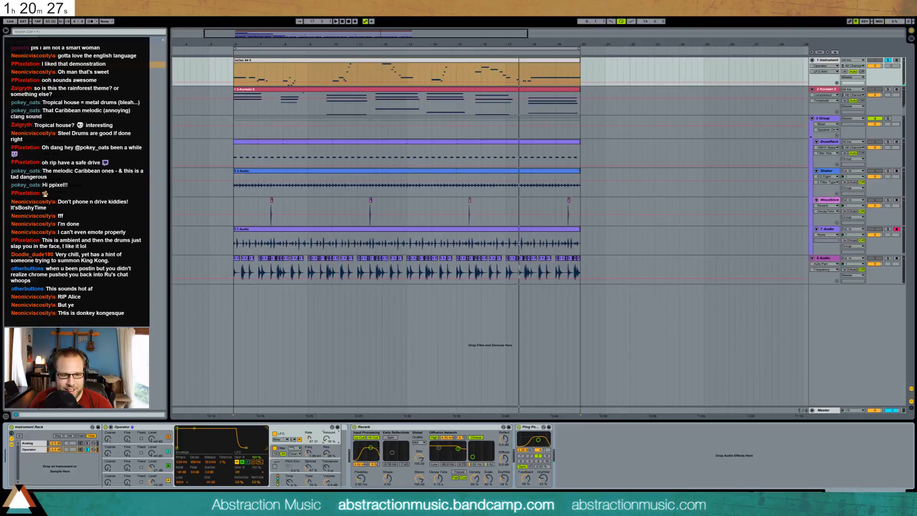
{"action": "key", "text": "space"}
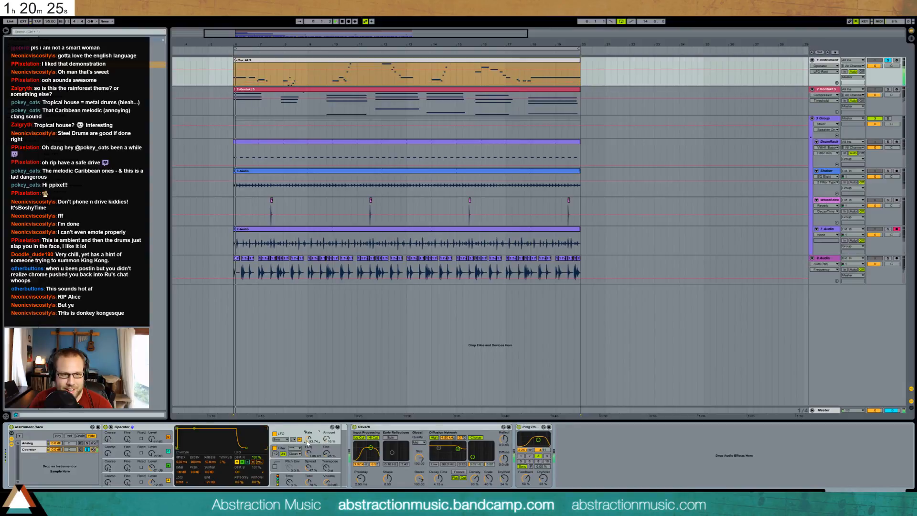
{"action": "left_click_drag", "start_coordinate": [308, 439], "coordinate": [325, 443]}
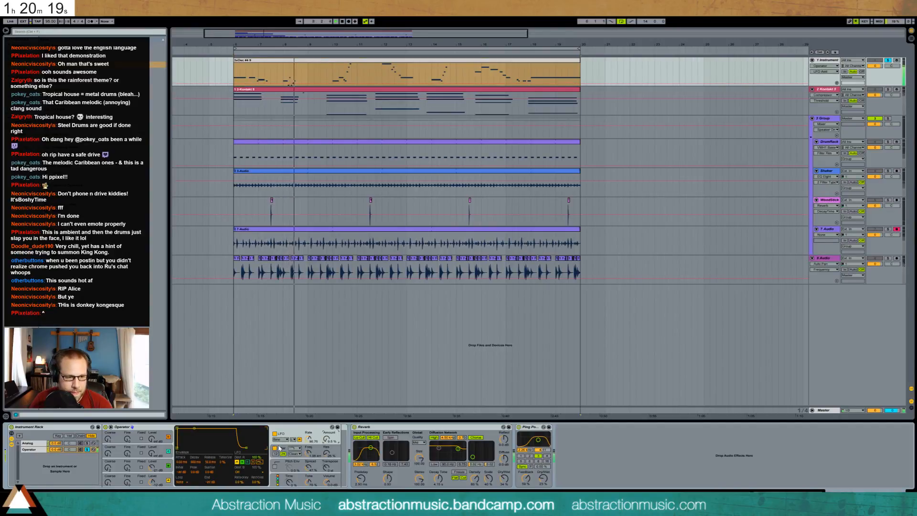
{"action": "left_click_drag", "start_coordinate": [181, 462], "coordinate": [181, 392]}
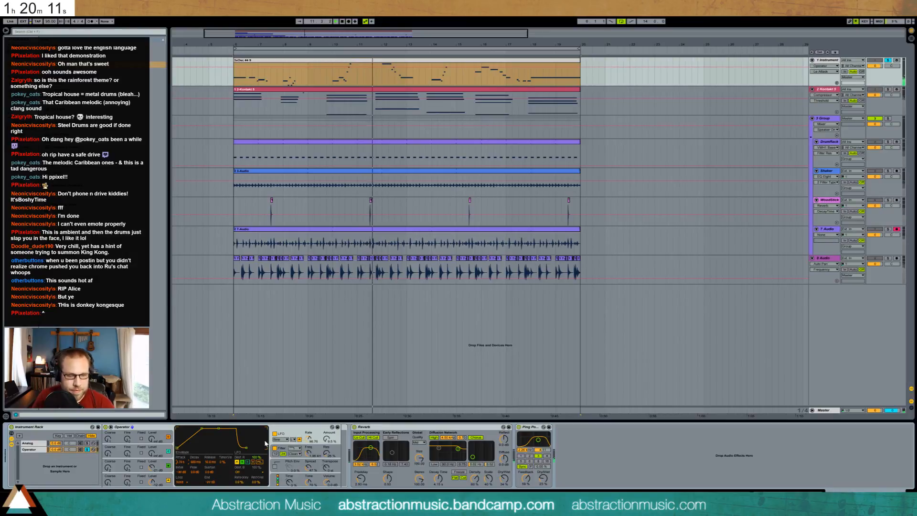
Move the decay point of oscillator A's envelope slightly longer in Operator, and replay the synth with oscillator B shown.
{"action": "left_click", "coordinate": [138, 479]}
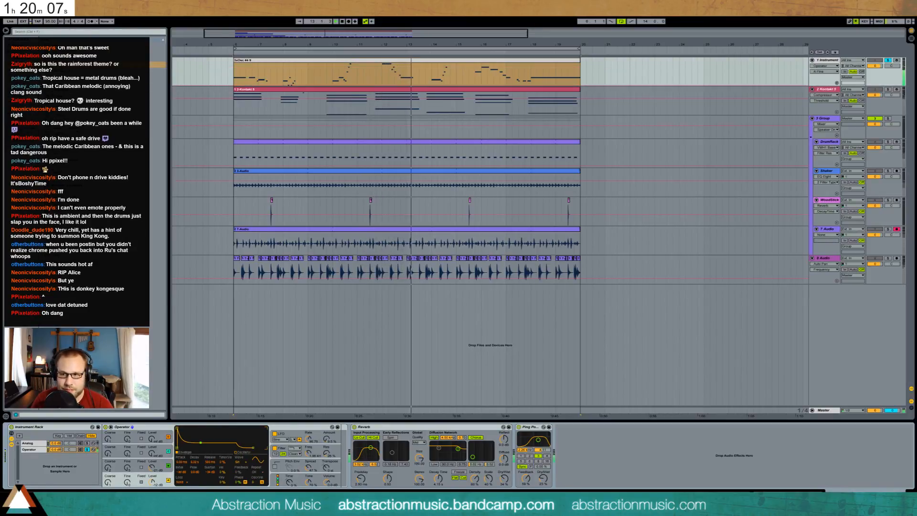
{"action": "left_click_drag", "start_coordinate": [202, 445], "coordinate": [209, 443]}
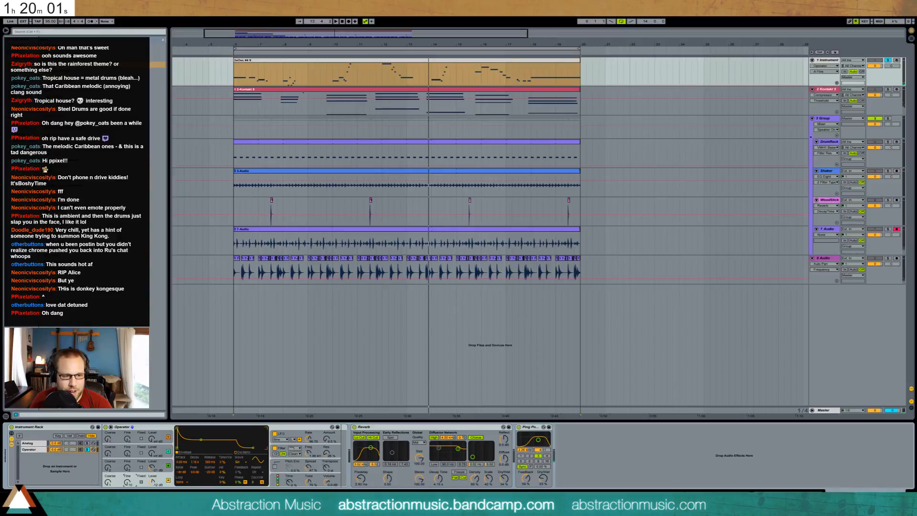
{"action": "left_click", "coordinate": [142, 472]}
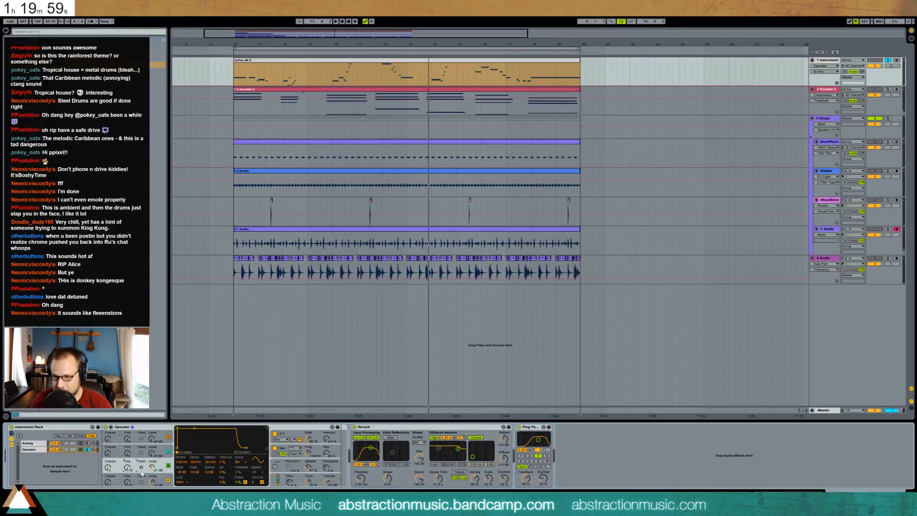
{"action": "key", "text": "space"}
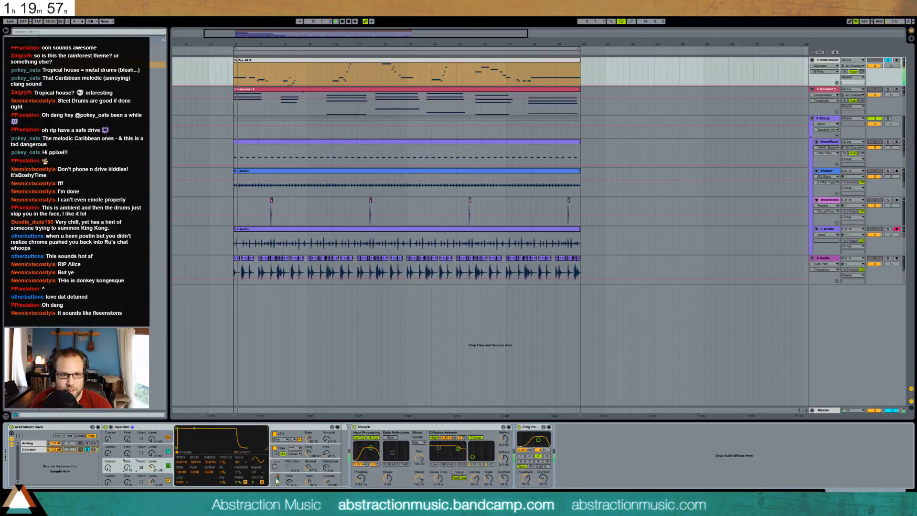
Shorten the attack of Operator's LFO envelope, lower the LFO amount, and unsolo the synth track.
{"action": "left_click", "coordinate": [324, 439]}
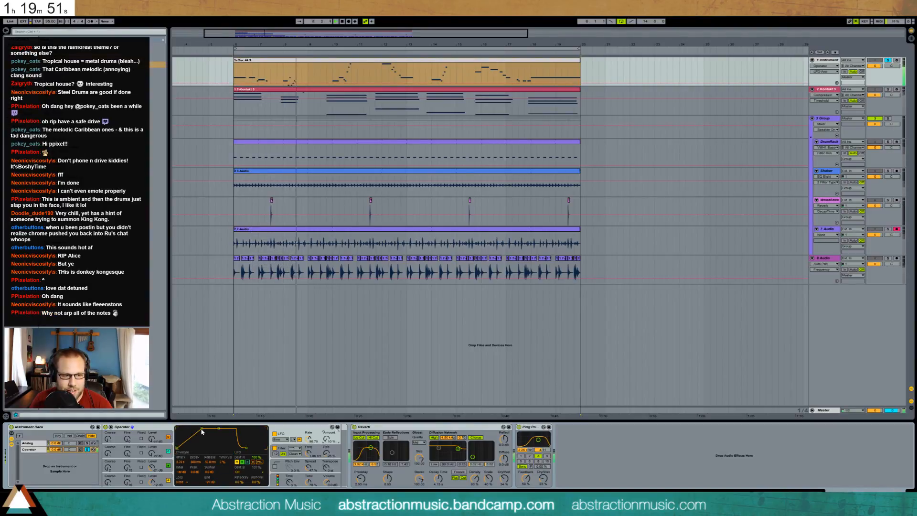
{"action": "left_click_drag", "start_coordinate": [201, 429], "coordinate": [198, 428]}
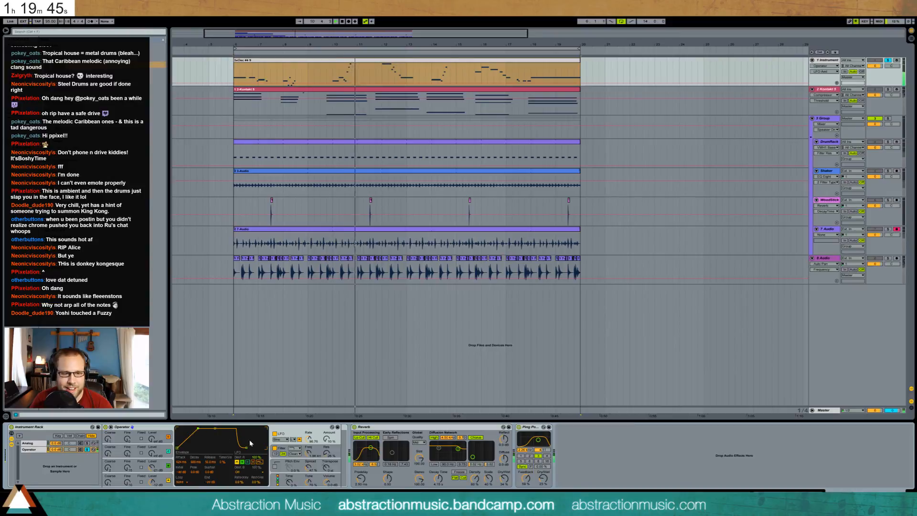
{"action": "left_click_drag", "start_coordinate": [327, 439], "coordinate": [327, 460]}
{"action": "key", "text": "space"}
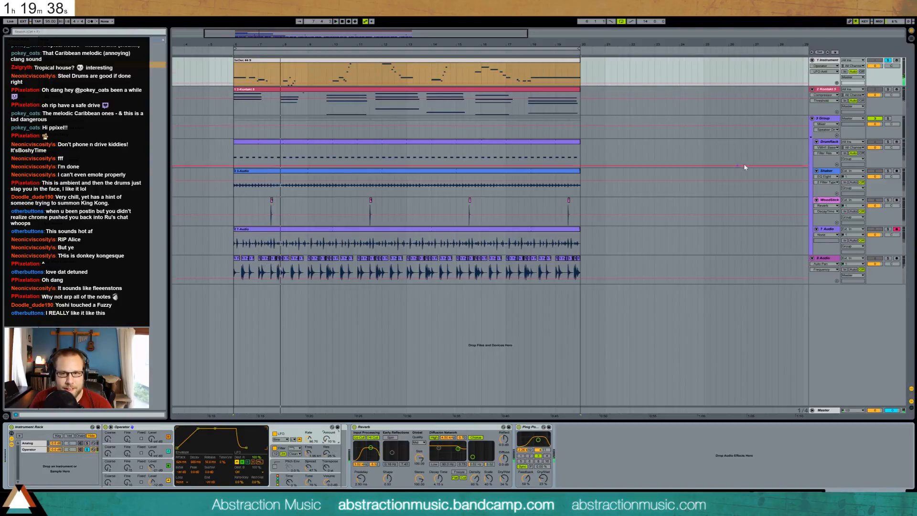
{"action": "left_click", "coordinate": [889, 61]}
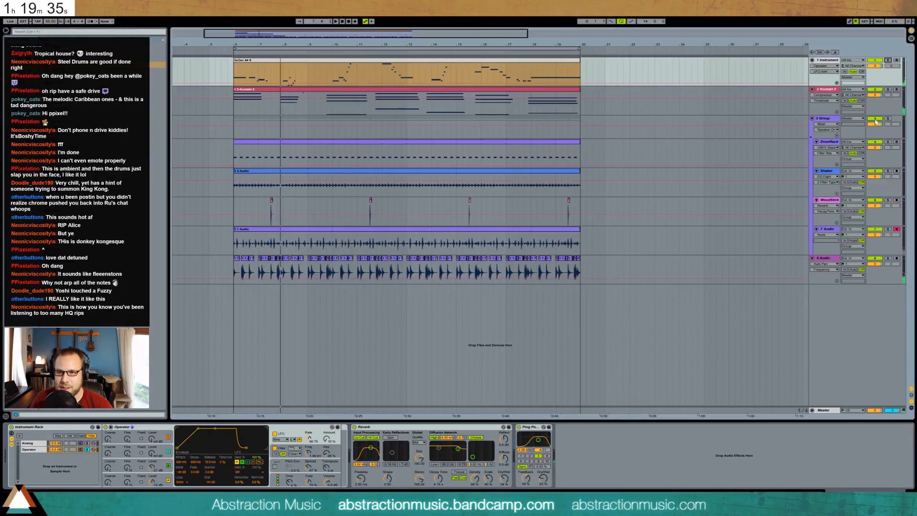
Move all percussion and sliced hit clips to start at bar 20, and play the synth and Kontakt parts without them.
{"action": "left_click_drag", "start_coordinate": [233, 155], "coordinate": [579, 288]}
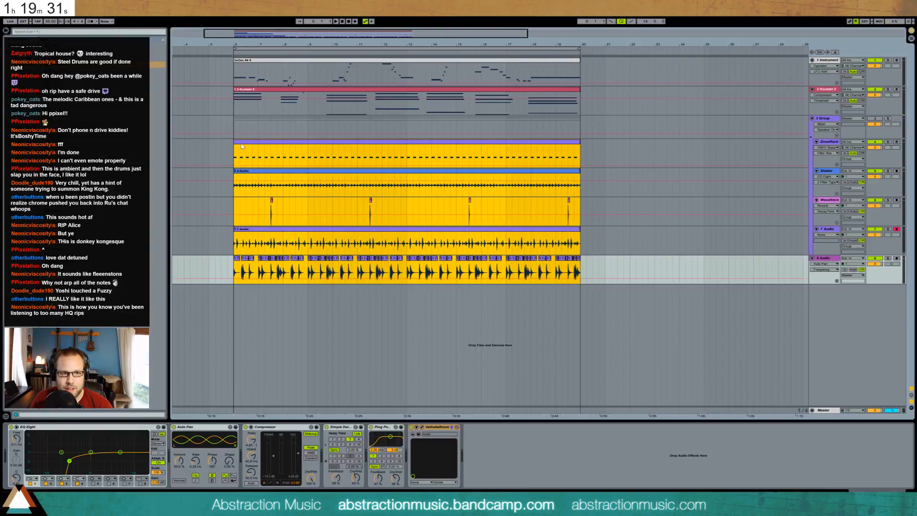
{"action": "left_click_drag", "start_coordinate": [242, 146], "coordinate": [587, 142]}
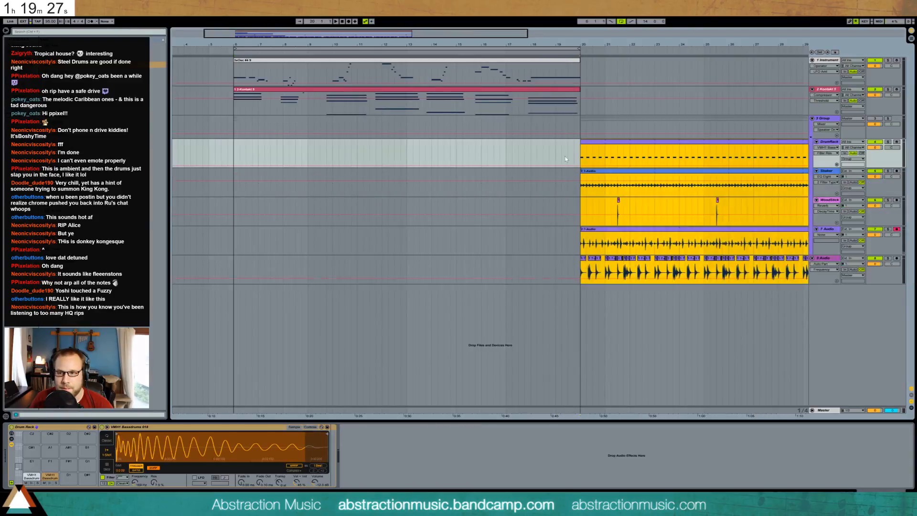
{"action": "left_click", "coordinate": [243, 79]}
{"action": "key", "text": "space"}
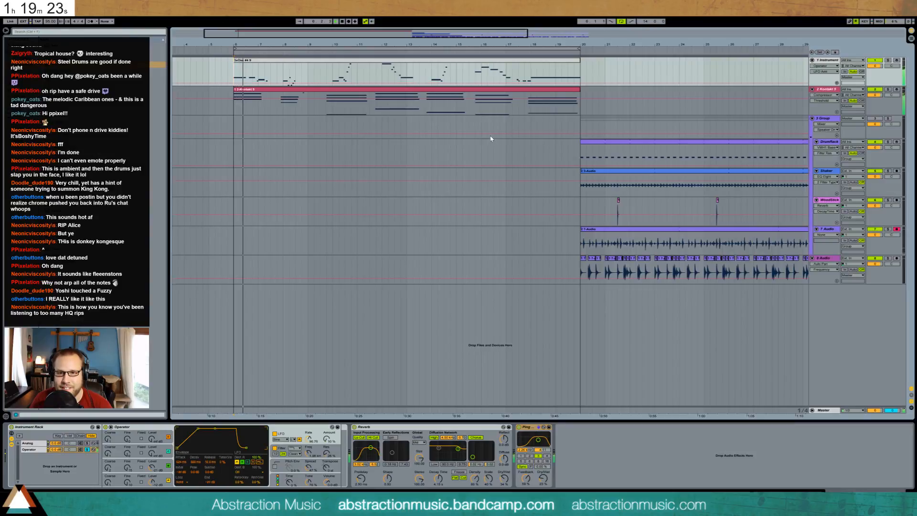
Add an EQ Eight at the end of the synth track's effects, and shape its third band into a deep, broad midrange dip.
{"action": "left_click", "coordinate": [827, 62]}
{"action": "key", "text": "space"}
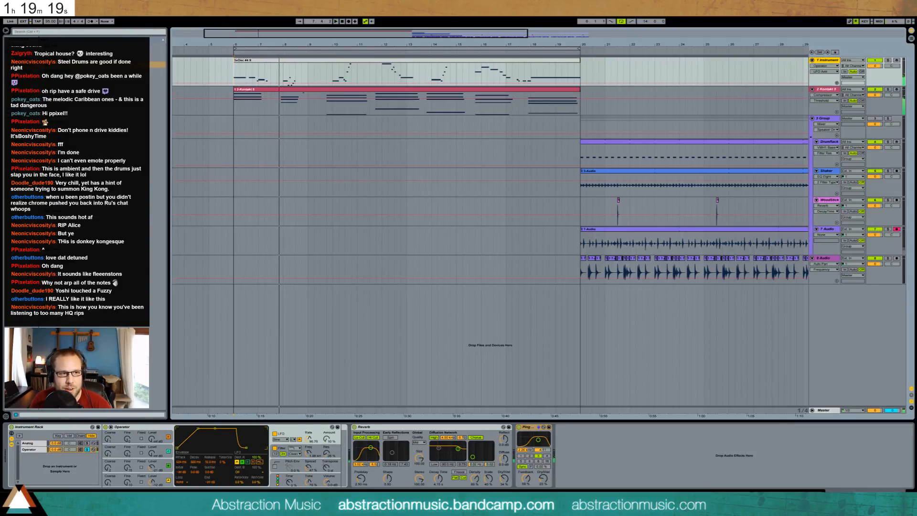
{"action": "left_click", "coordinate": [77, 109]}
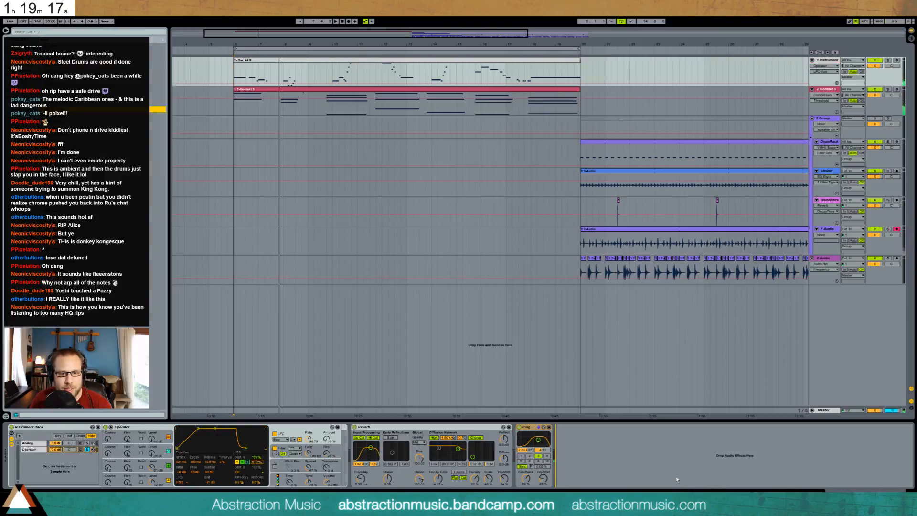
{"action": "left_click_drag", "start_coordinate": [657, 453], "coordinate": [658, 452]}
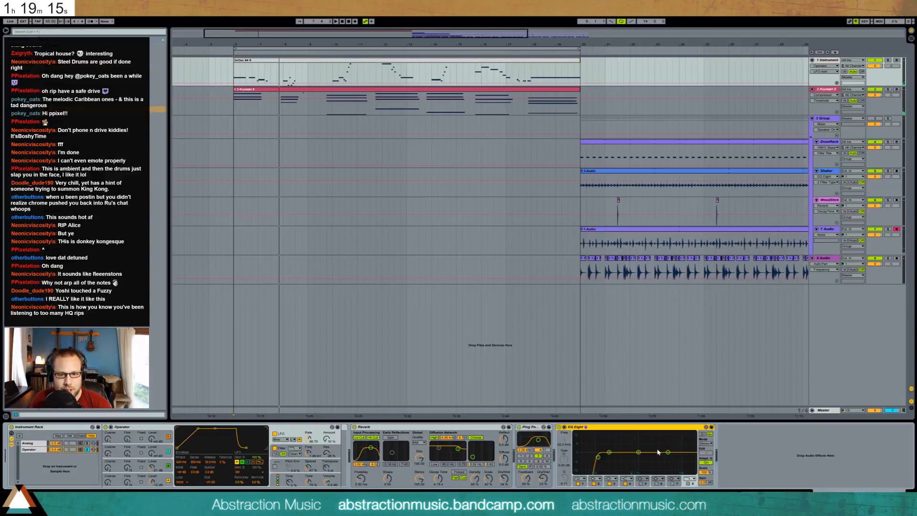
{"action": "key", "text": "space"}
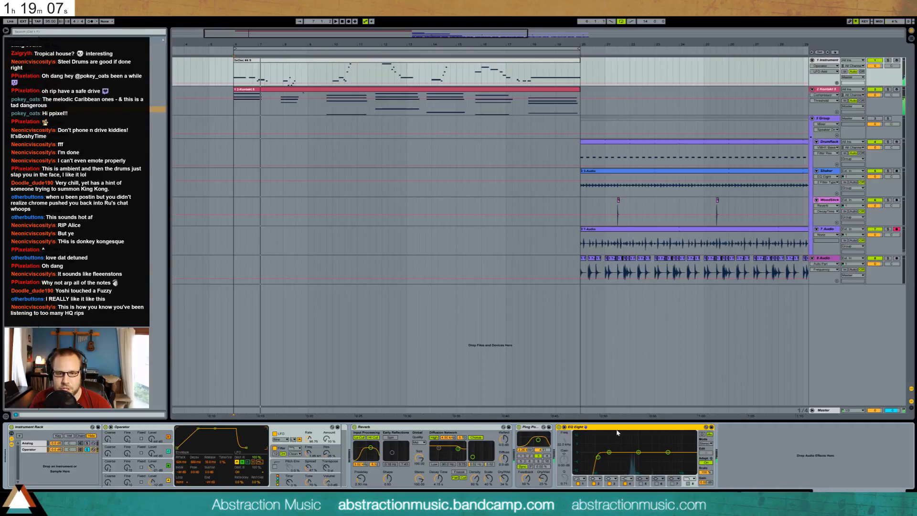
{"action": "left_click_drag", "start_coordinate": [639, 453], "coordinate": [634, 472]}
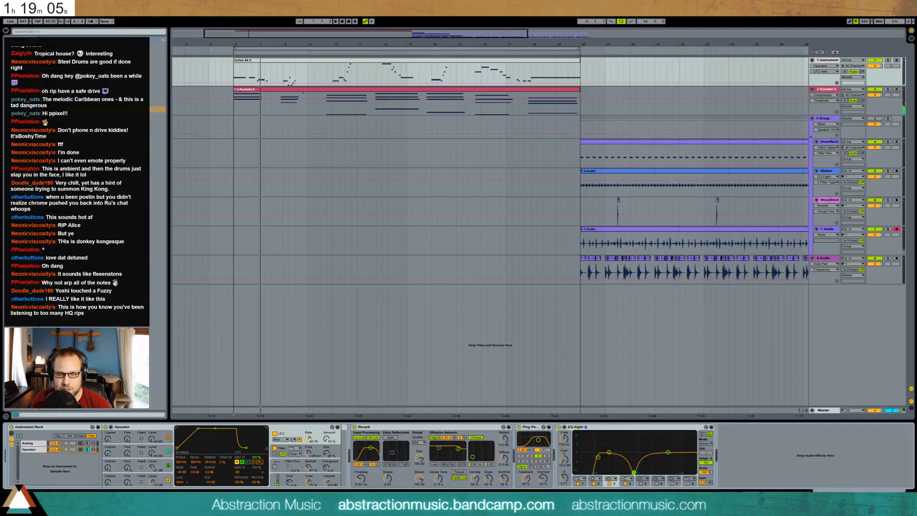
{"action": "left_click_drag", "start_coordinate": [571, 480], "coordinate": [571, 490]}
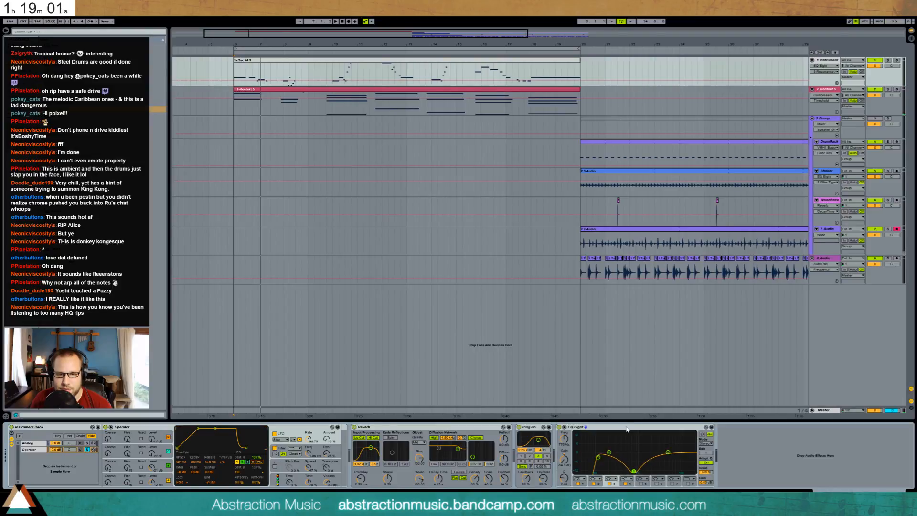
Move the EQ Eight behind the Kontakt track's Compressor, disable every band except the third, and play the loop.
{"action": "left_click", "coordinate": [628, 102]}
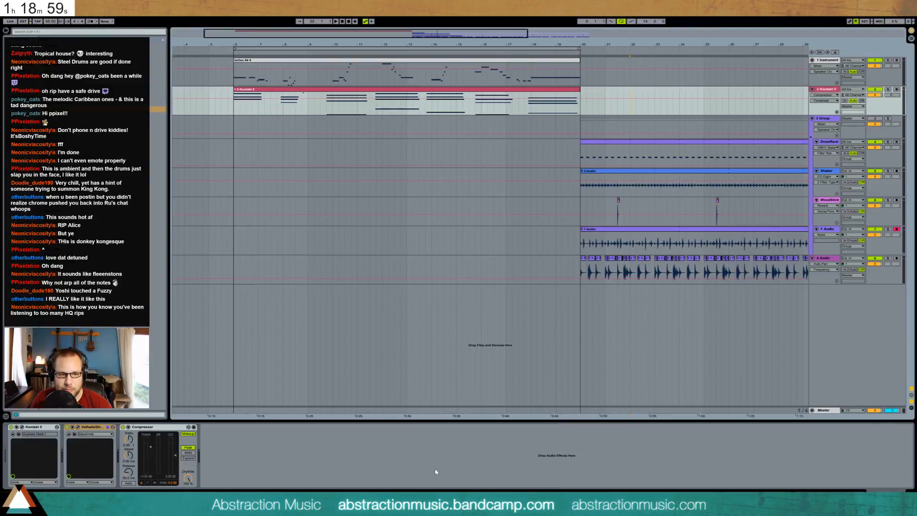
{"action": "key", "text": "space"}
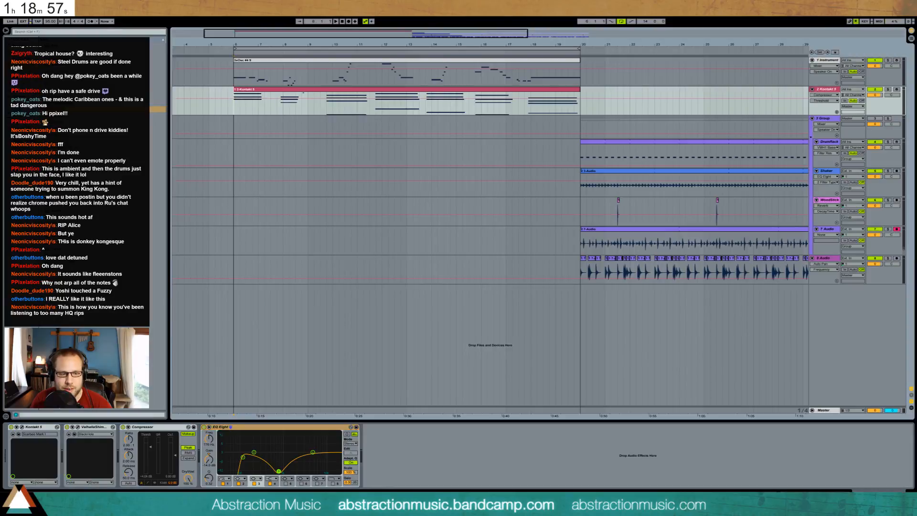
{"action": "left_click", "coordinate": [223, 483]}
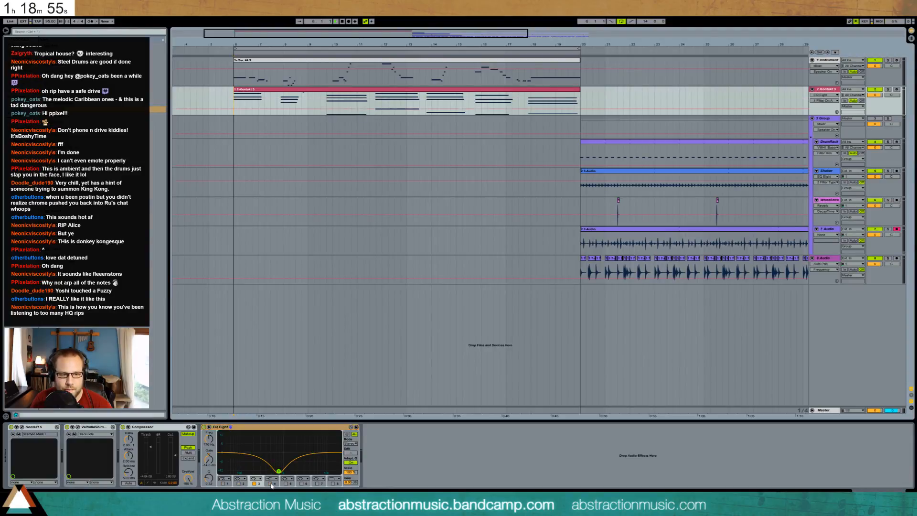
{"action": "key", "text": "space"}
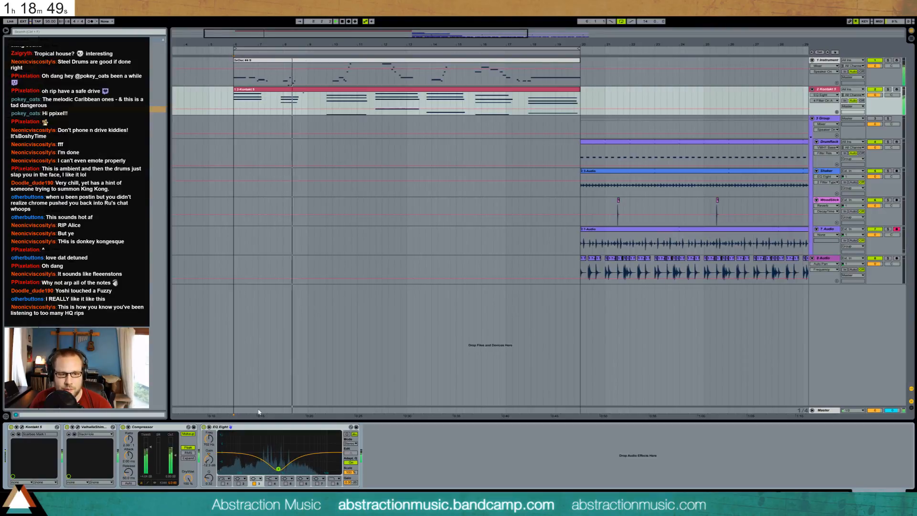
Open the melody clip on the 1 Instrument track in the note editor and play it back from its opening phrase.
{"action": "key", "text": "space"}
{"action": "double_click", "coordinate": [317, 62]}
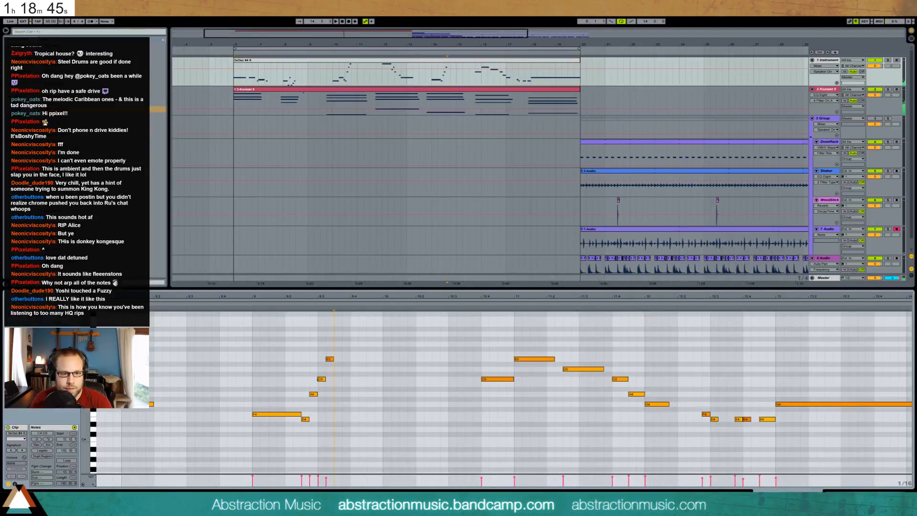
{"action": "scroll", "coordinate": [414, 362], "scroll_direction": "left", "scroll_amount": 10}
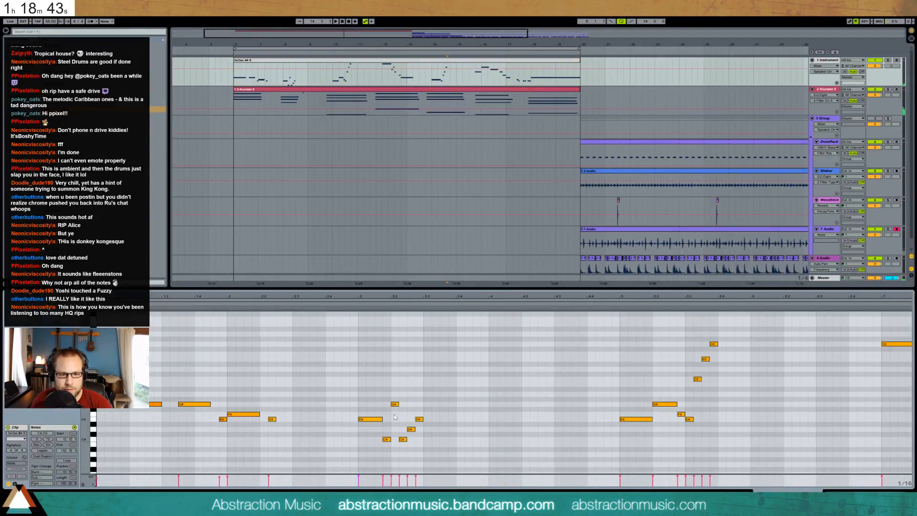
{"action": "left_click", "coordinate": [230, 304]}
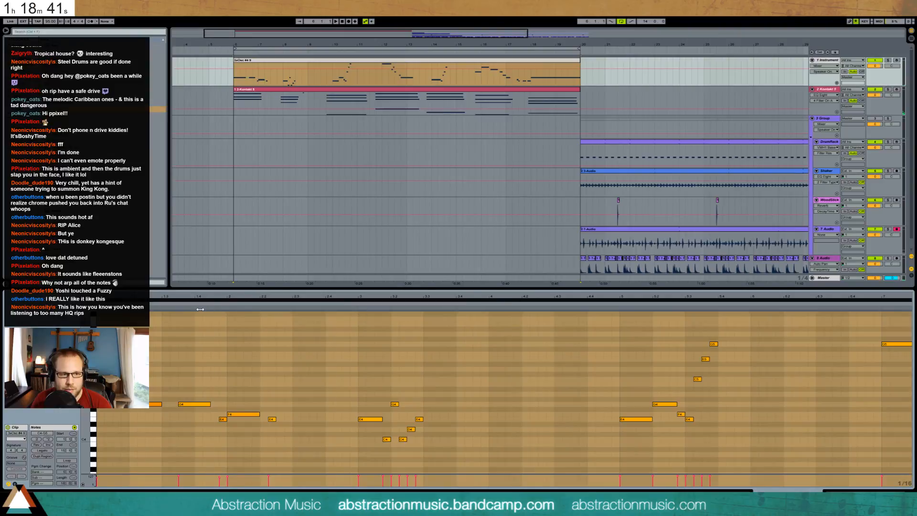
Retime the end of the low melody run, delaying its second-to-last note by one sixteenth and its last note by three sixteenths.
{"action": "left_click", "coordinate": [410, 437]}
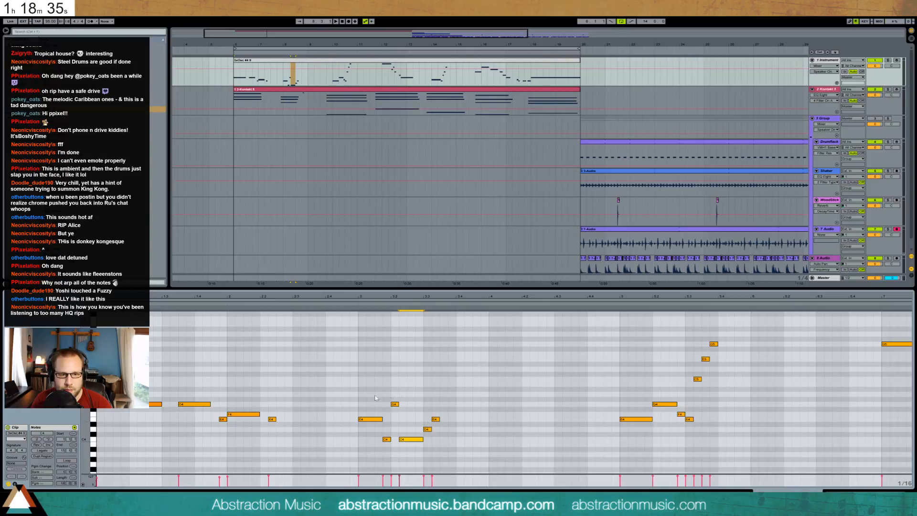
{"action": "left_click", "coordinate": [350, 304]}
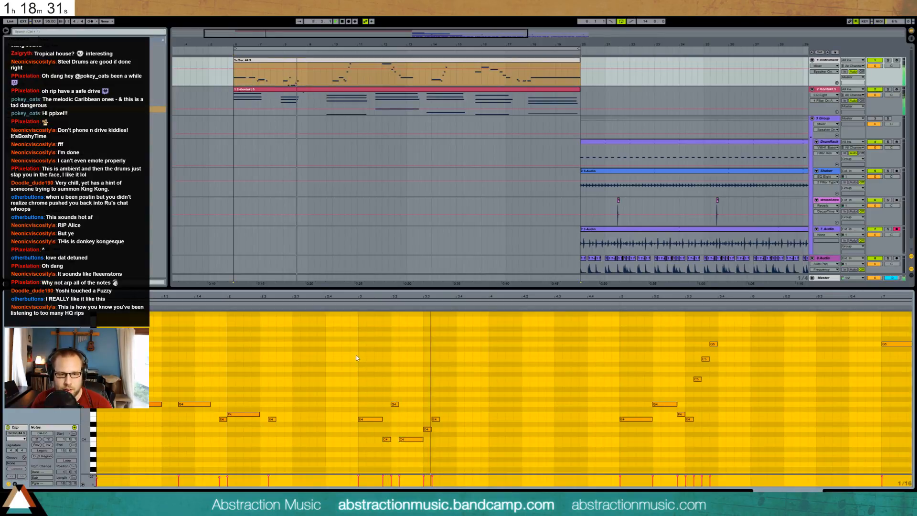
{"action": "left_click", "coordinate": [427, 418]}
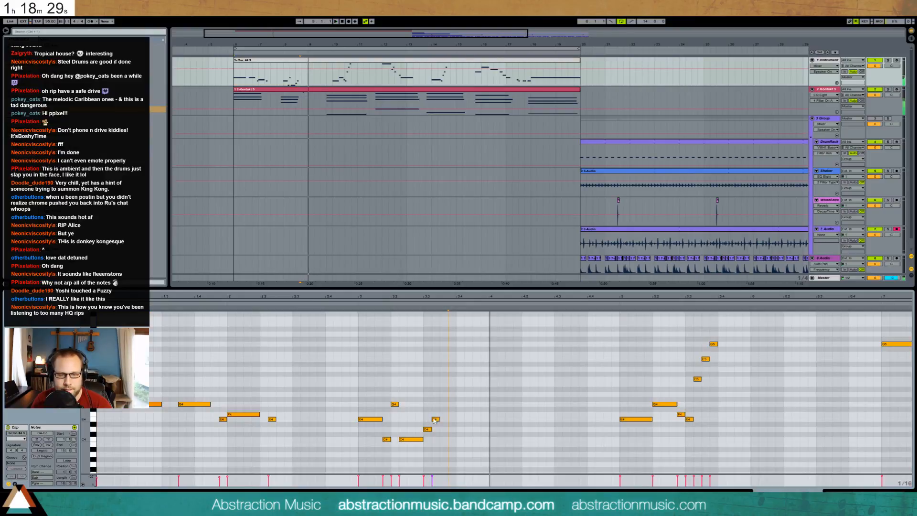
{"action": "left_click_drag", "start_coordinate": [428, 413], "coordinate": [440, 432]}
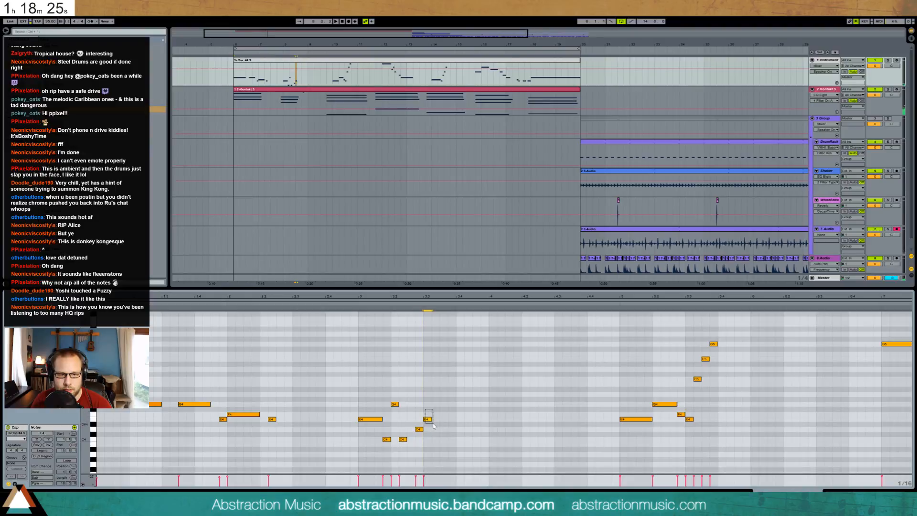
{"action": "left_click", "coordinate": [345, 304]}
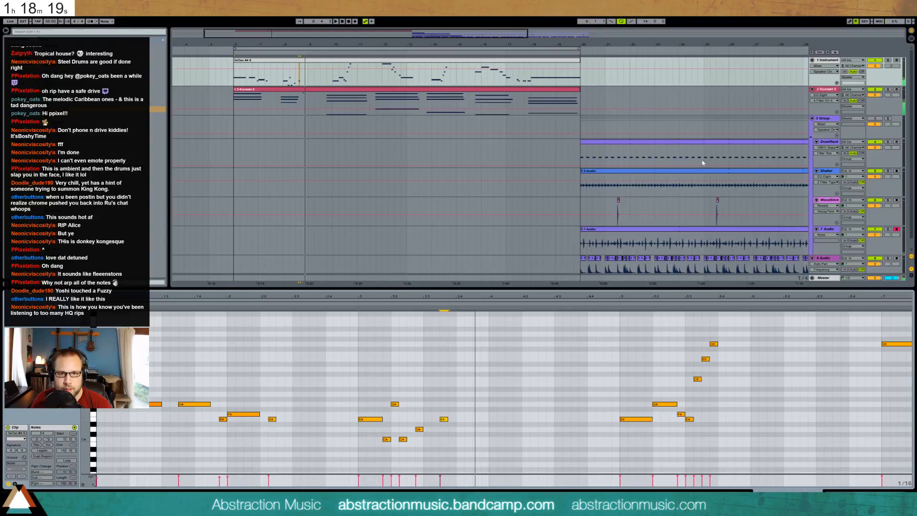
Extend the DrumRack clip back to where the melody clip starts and play both together.
{"action": "left_click_drag", "start_coordinate": [582, 145], "coordinate": [234, 173]}
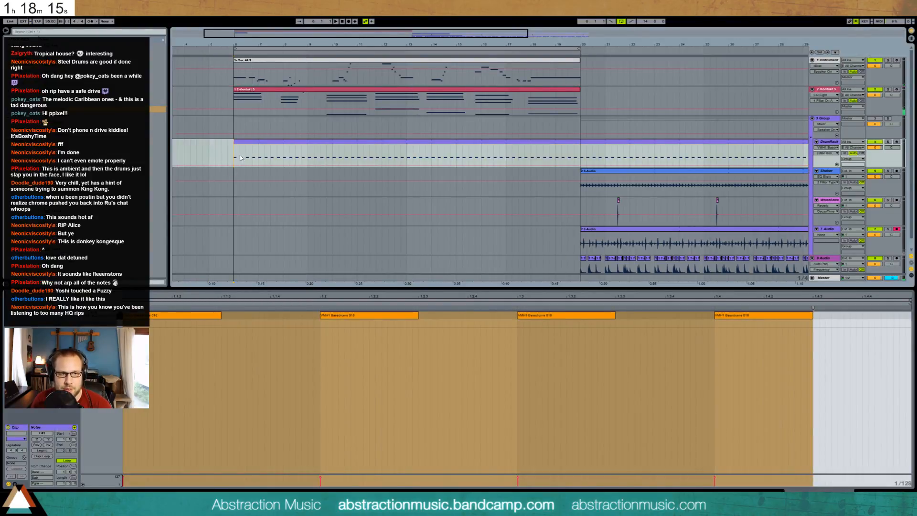
{"action": "key", "text": "space"}
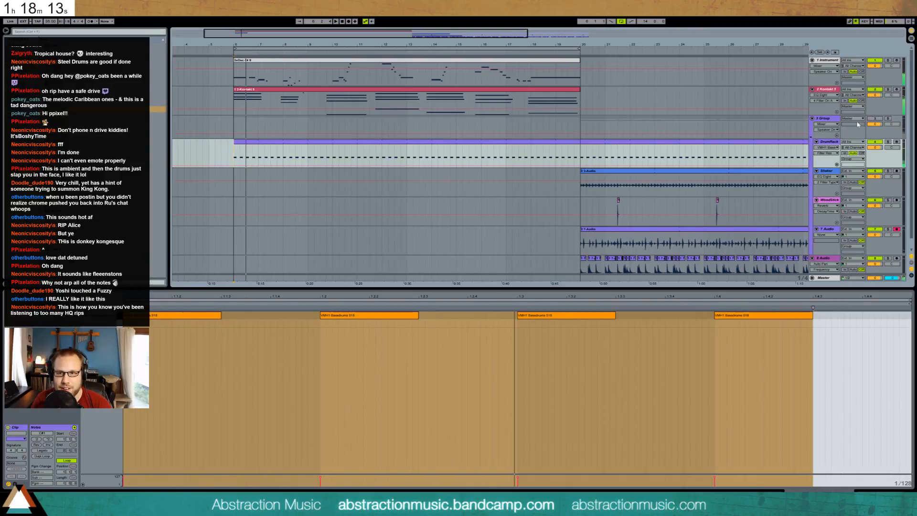
Return to the melody clip and move the single short note before the low run one sixteenth later, checking it in playback.
{"action": "left_click", "coordinate": [291, 77]}
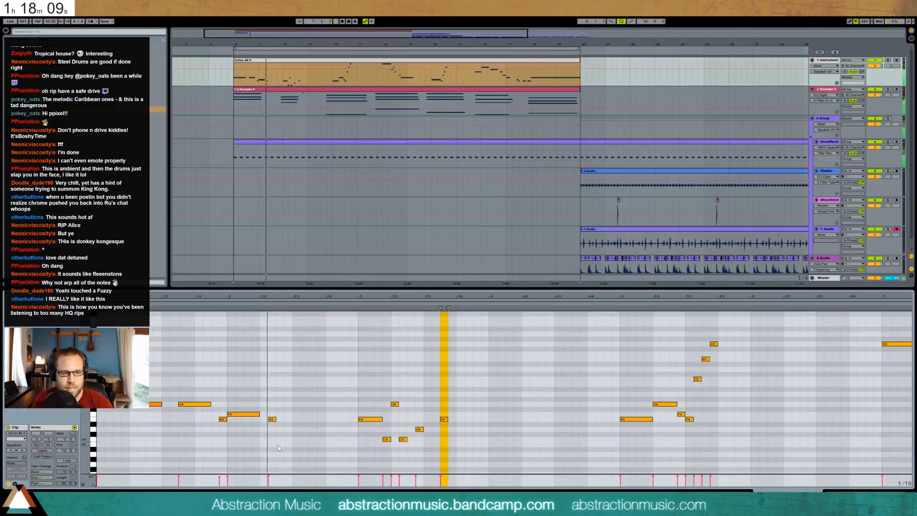
{"action": "left_click", "coordinate": [286, 399]}
{"action": "key", "text": "space"}
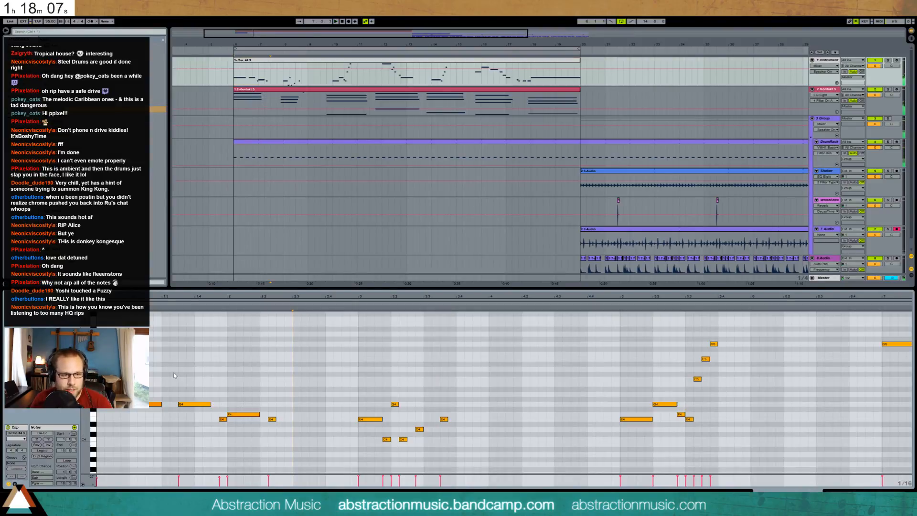
{"action": "key", "text": "space"}
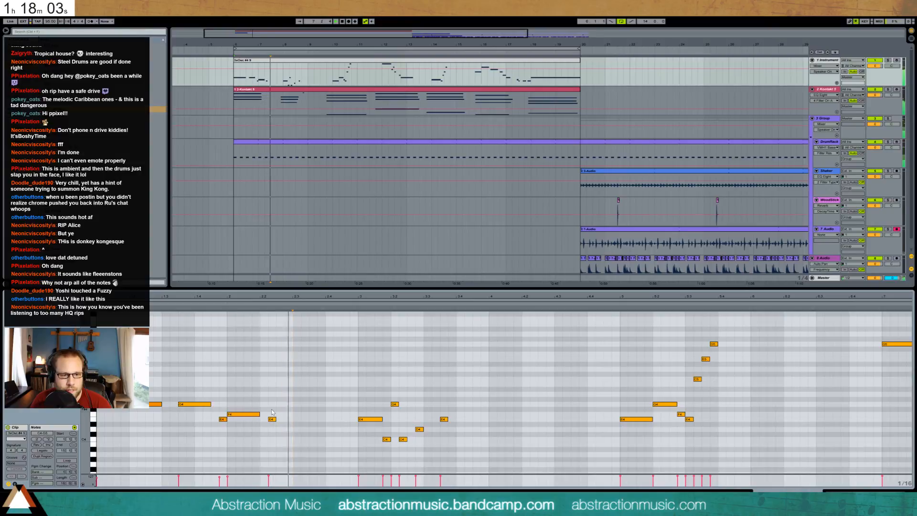
{"action": "left_click_drag", "start_coordinate": [270, 409], "coordinate": [278, 431]}
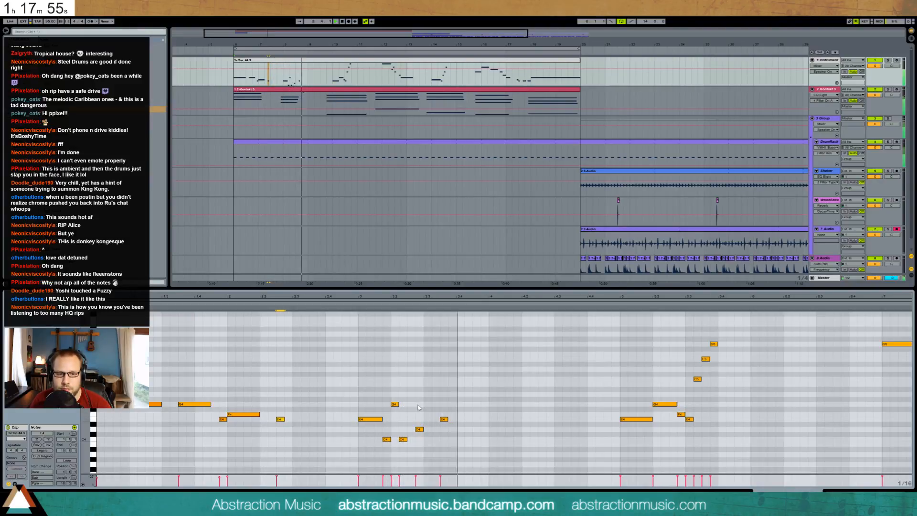
{"action": "left_click", "coordinate": [354, 302]}
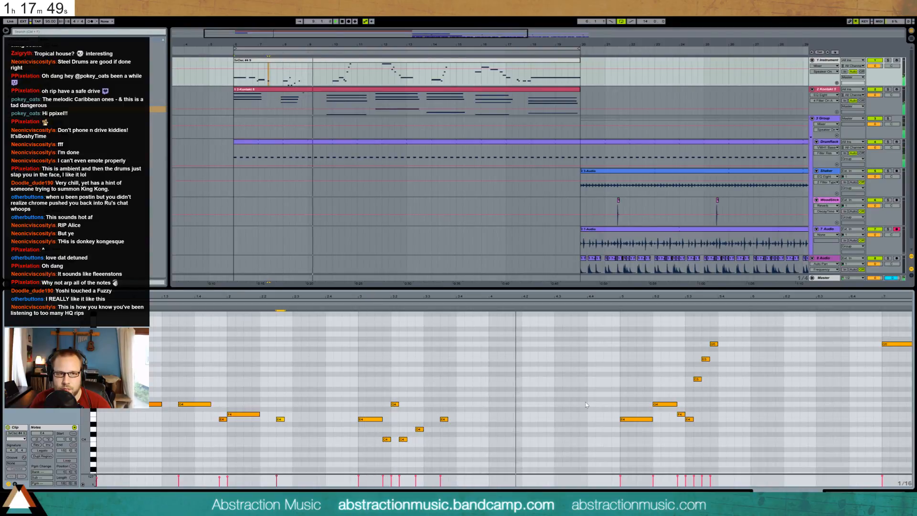
Add a short pickup note and a longer note in the gap after the low run, and lower the longer one by three semitones.
{"action": "double_click", "coordinate": [567, 430]}
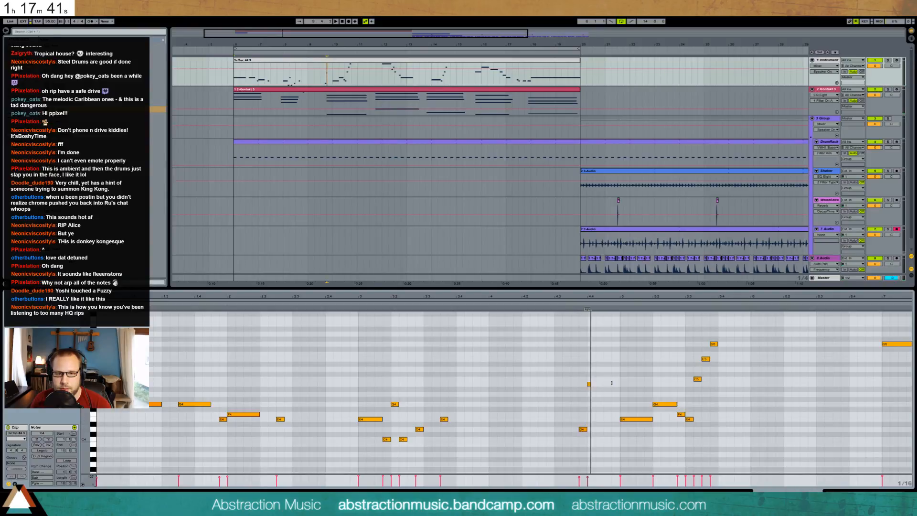
{"action": "left_click", "coordinate": [565, 304]}
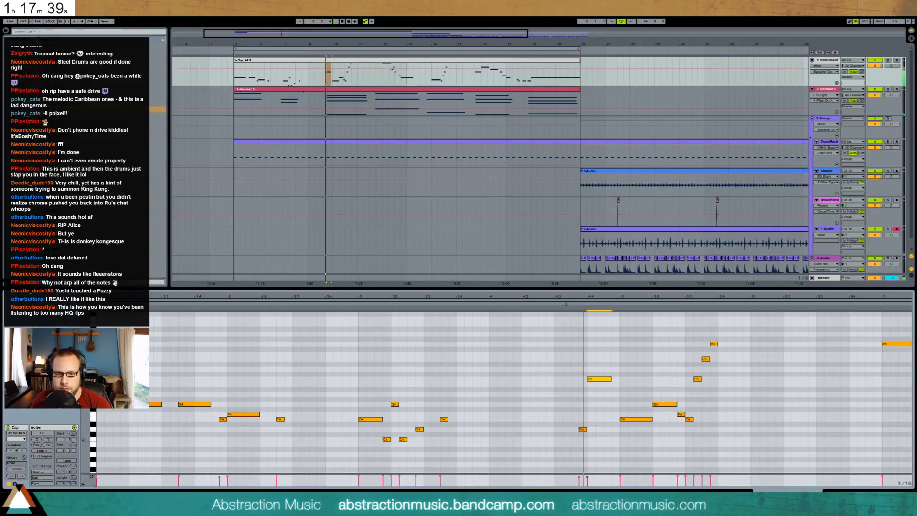
{"action": "key", "text": "Down"}
{"action": "key", "text": "Down"}
{"action": "key", "text": "Down"}
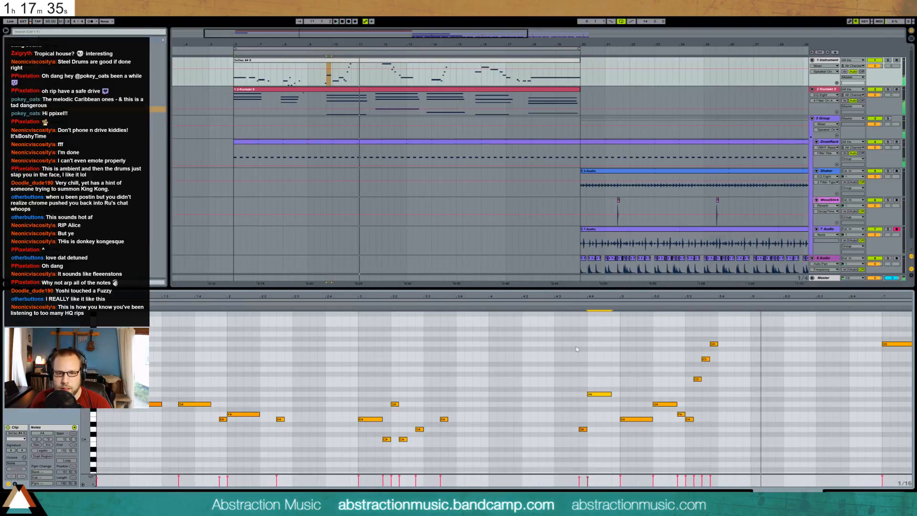
Shift the two added notes six sixteenths earlier and lengthen the higher one to a half note.
{"action": "left_click_drag", "start_coordinate": [568, 368], "coordinate": [595, 431]}
{"action": "key", "text": "Left"}
{"action": "key", "text": "Left"}
{"action": "key", "text": "Left"}
{"action": "key", "text": "Left"}
{"action": "key", "text": "Left"}
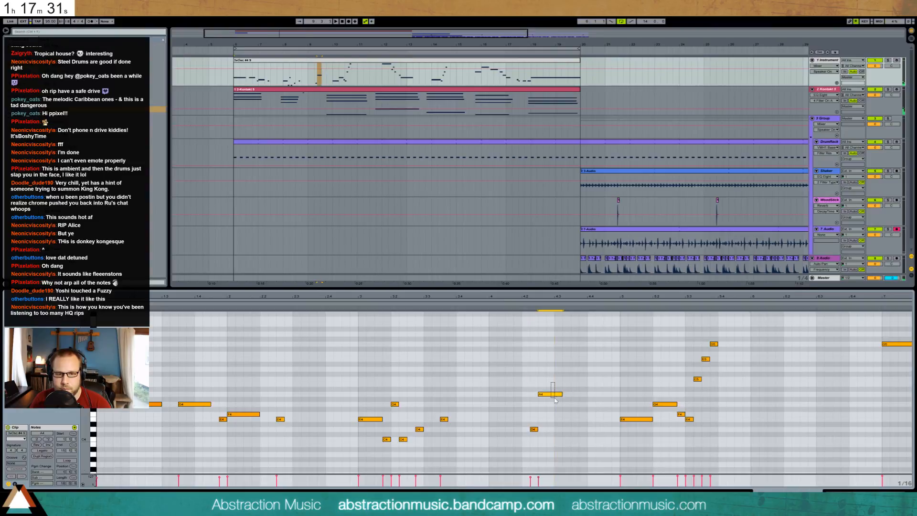
{"action": "left_click", "coordinate": [363, 304]}
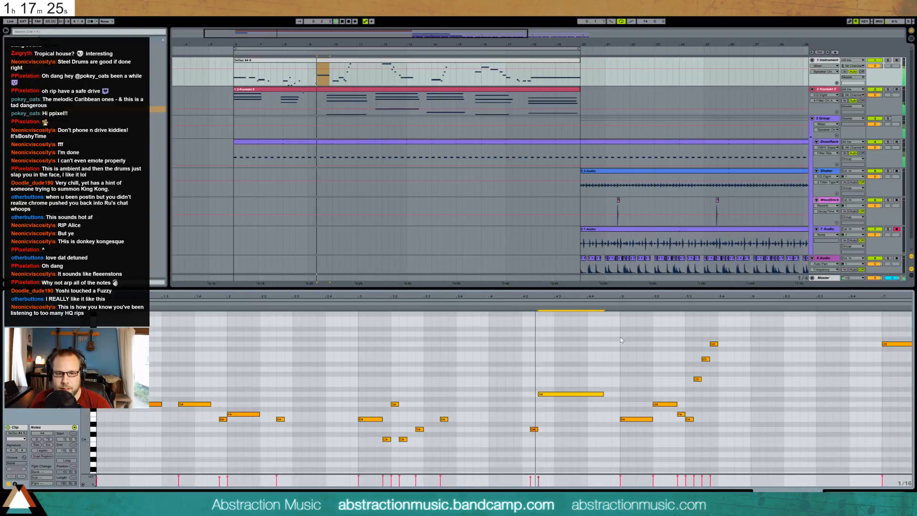
Lower the added half note by two semitones and play the phrase back.
{"action": "key", "text": "space"}
{"action": "left_click_drag", "start_coordinate": [583, 412], "coordinate": [563, 365]}
{"action": "key", "text": "Down"}
{"action": "key", "text": "Down"}
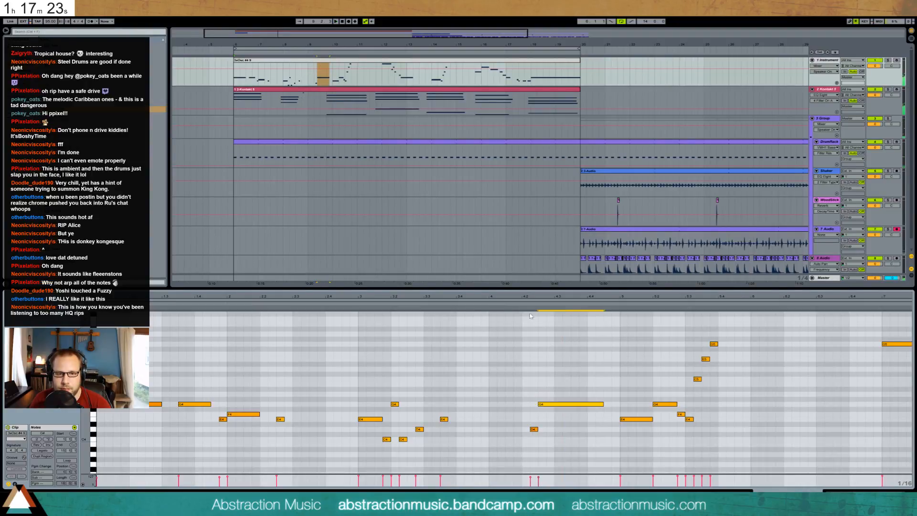
{"action": "left_click", "coordinate": [521, 298]}
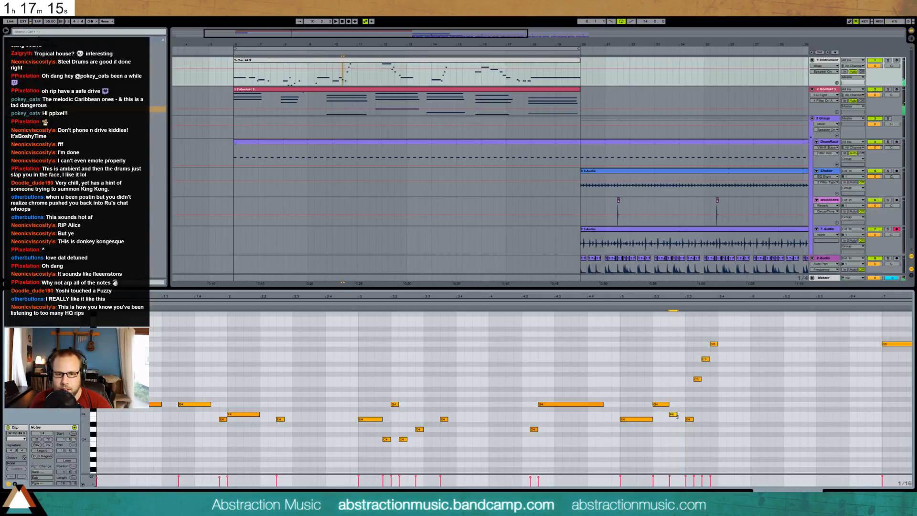
Move the three rising notes of the following phrase one sixteenth later and lengthen the note before them to two sixteenths.
{"action": "left_click_drag", "start_coordinate": [688, 340], "coordinate": [731, 380]}
{"action": "key", "text": "Right"}
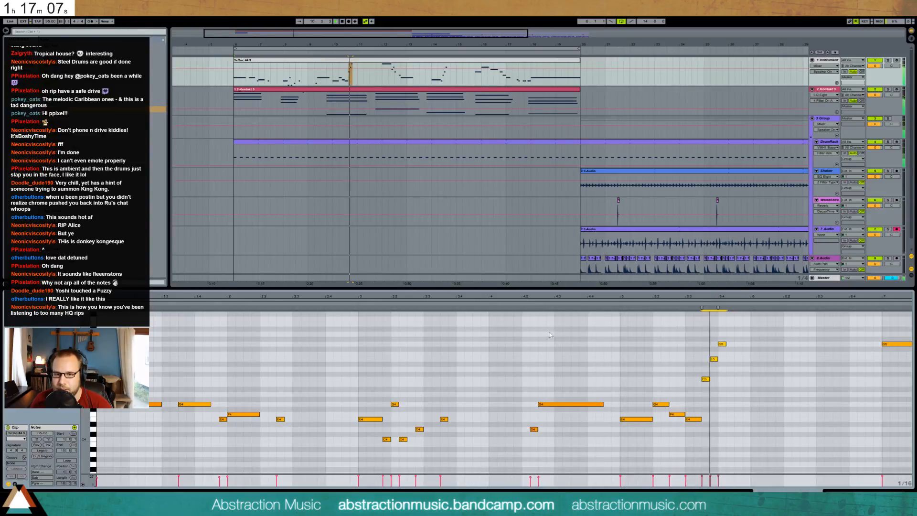
Shorten that phrase's second note to one sixteenth and extend its third note to start right after it.
{"action": "left_click", "coordinate": [666, 403]}
{"action": "key", "text": "space"}
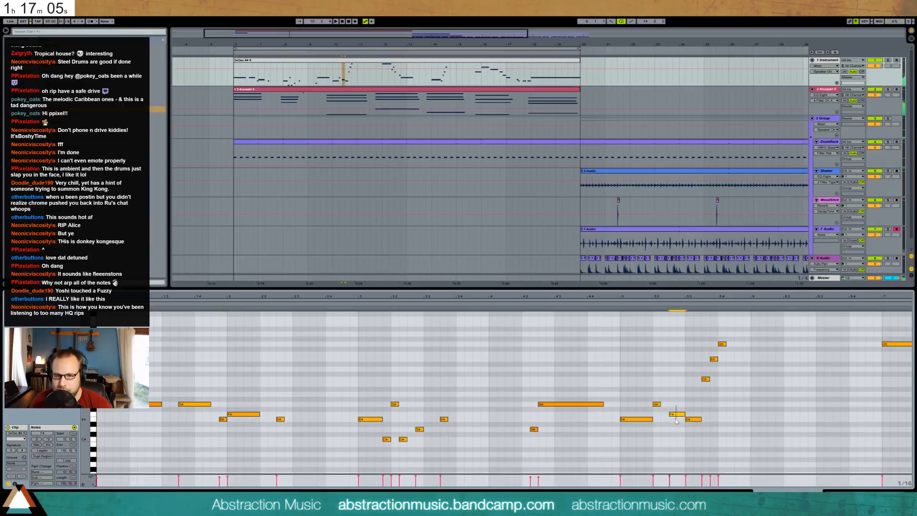
{"action": "left_click", "coordinate": [653, 301]}
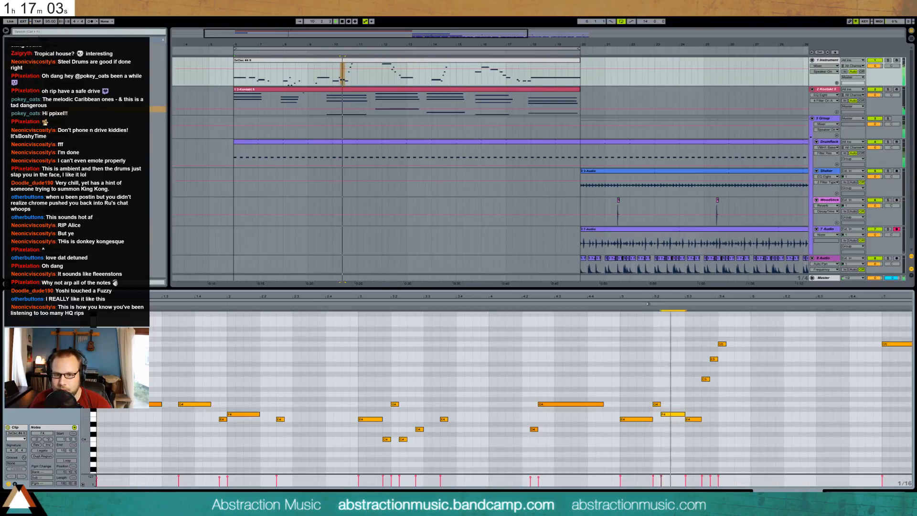
Add a one-sixteenth note at the end of the descending run and move the long note after it one sixteenth later.
{"action": "left_click", "coordinate": [776, 344]}
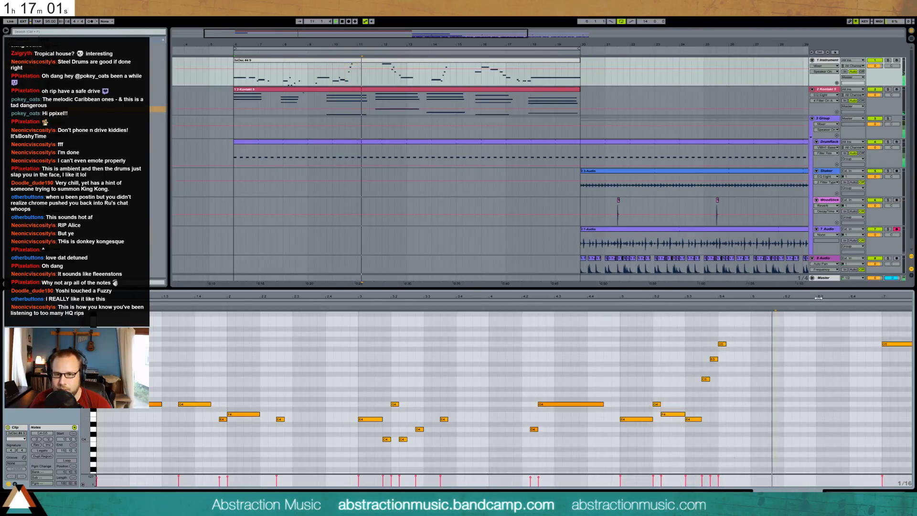
{"action": "left_click_drag", "start_coordinate": [822, 297], "coordinate": [471, 296]}
{"action": "scroll", "coordinate": [417, 334], "scroll_direction": "right", "scroll_amount": 1}
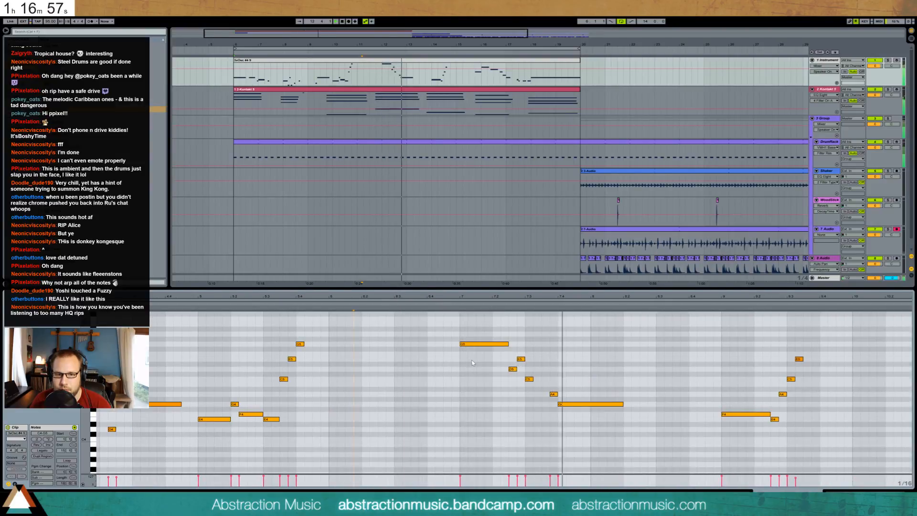
{"action": "key", "text": "space"}
{"action": "double_click", "coordinate": [562, 379]}
{"action": "left_click", "coordinate": [577, 404]}
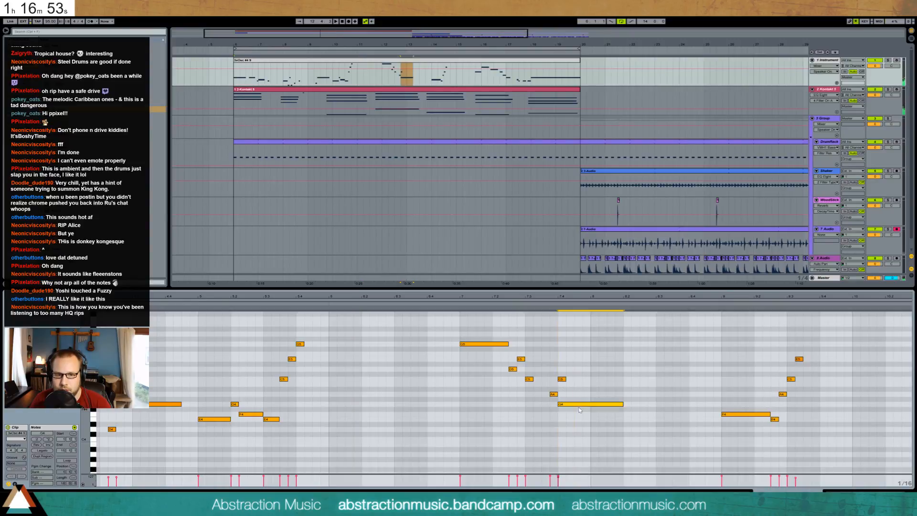
{"action": "left_click", "coordinate": [449, 304]}
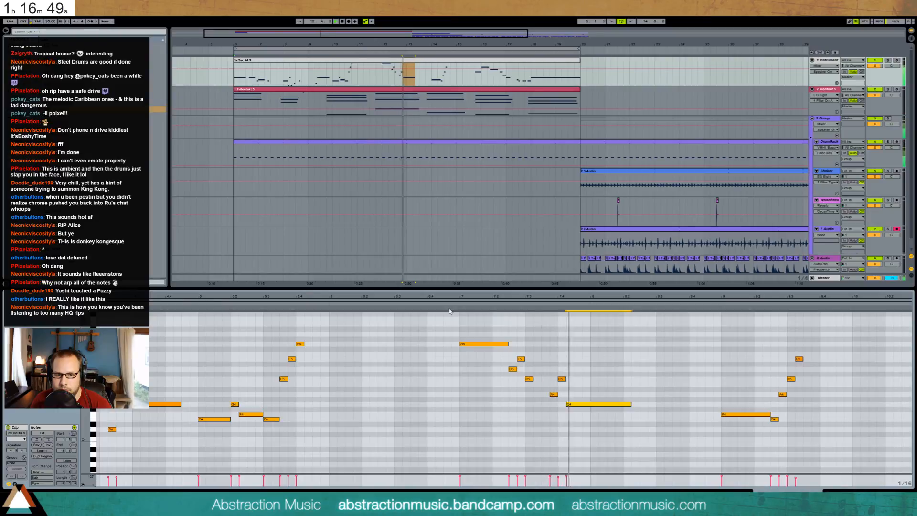
Move the last two notes of the descending run and the long note one sixteenth earlier, and play the result.
{"action": "left_click_drag", "start_coordinate": [587, 423], "coordinate": [548, 355]}
{"action": "key", "text": "Left"}
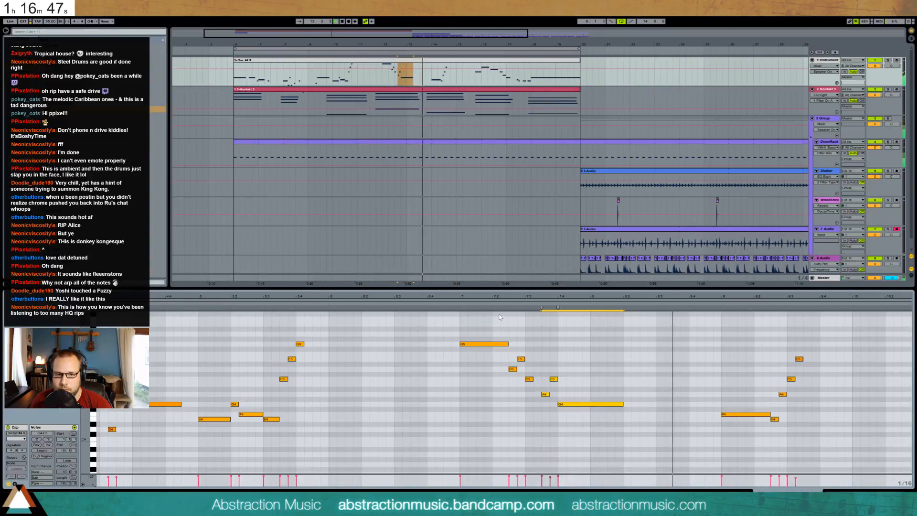
{"action": "left_click", "coordinate": [457, 305]}
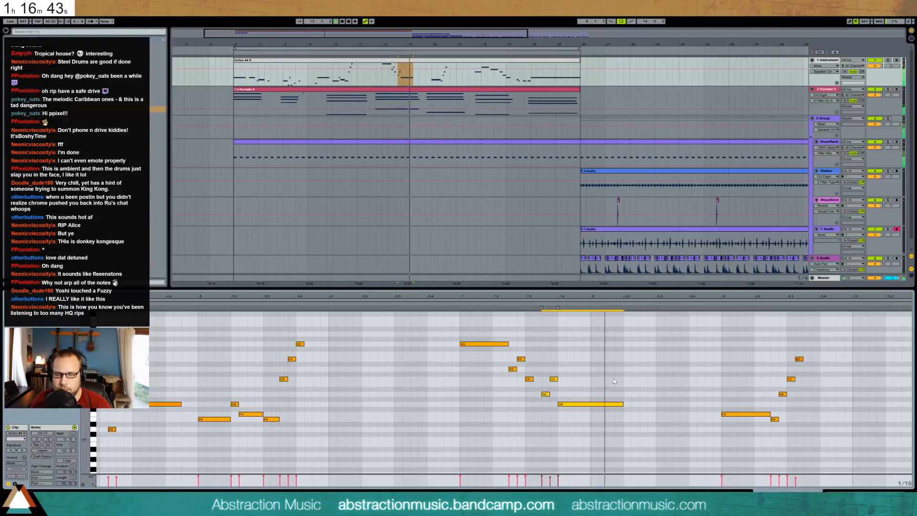
Spread out the next three rising notes: lengthen the first two to two sixteenths, delaying the second by two sixteenths and the third by three.
{"action": "left_click", "coordinate": [676, 400]}
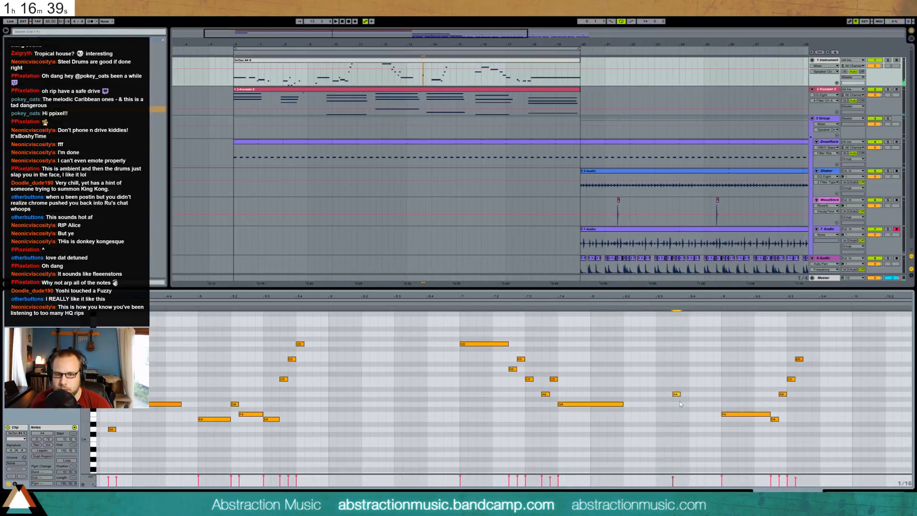
{"action": "left_click", "coordinate": [710, 304]}
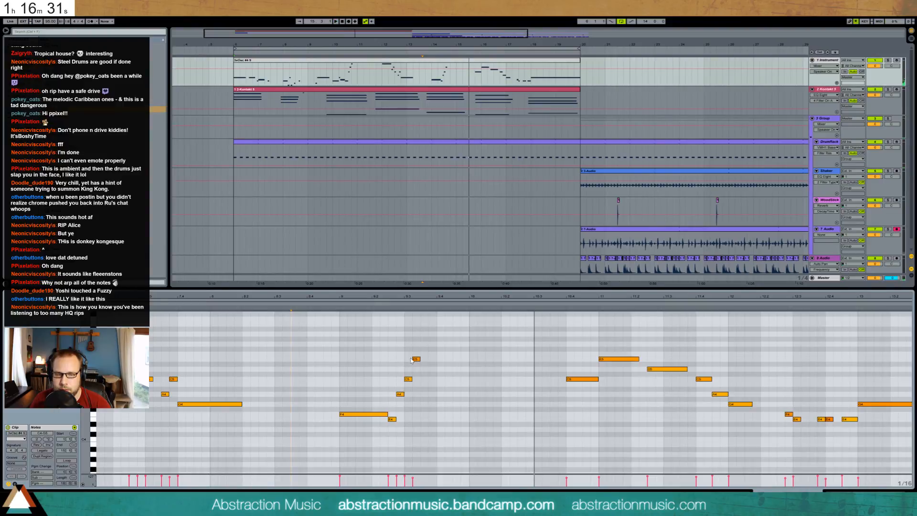
{"action": "left_click_drag", "start_coordinate": [405, 393], "coordinate": [412, 394]}
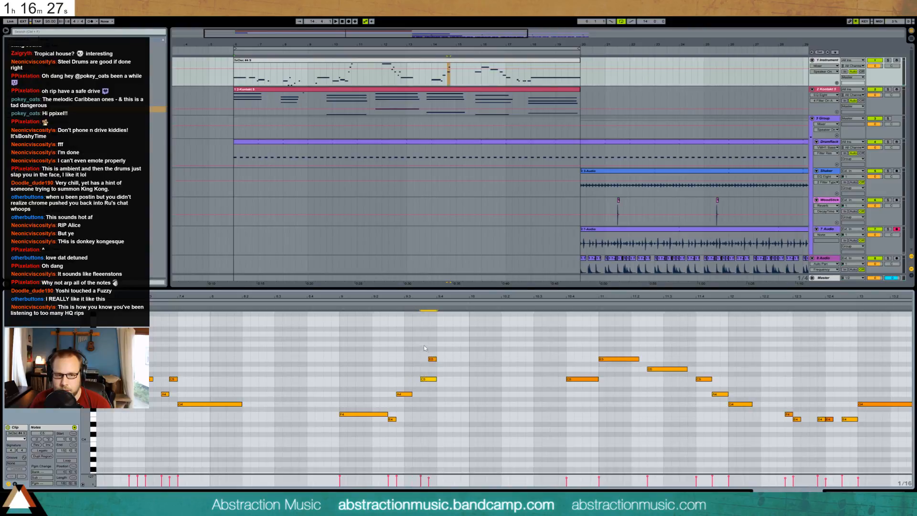
{"action": "left_click", "coordinate": [340, 301]}
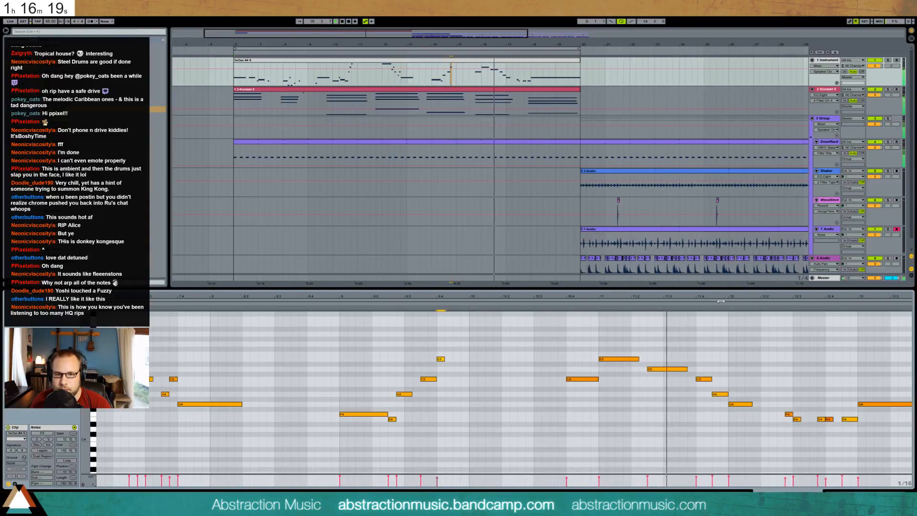
Shorten the next phrase's first note to two sixteenths and move the two long high notes after it two sixteenths earlier.
{"action": "left_click", "coordinate": [386, 380]}
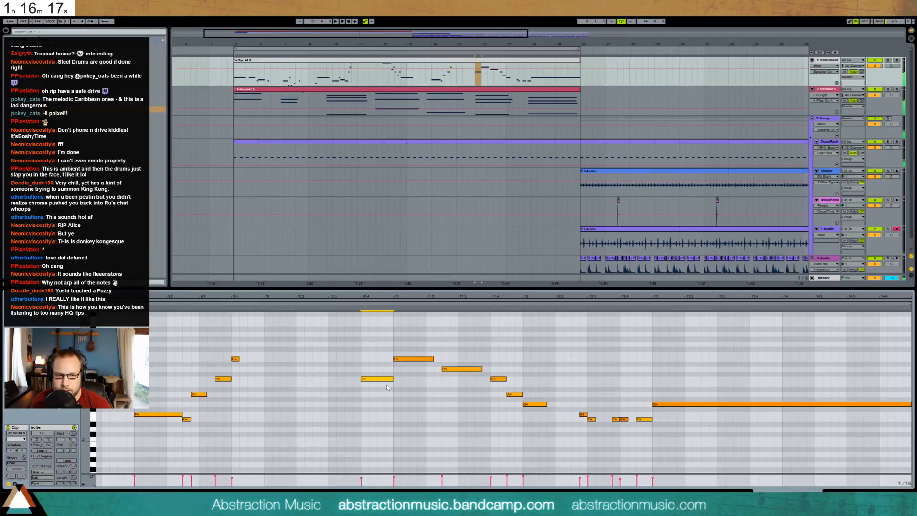
{"action": "left_click", "coordinate": [413, 359]}
{"action": "key", "text": "Left"}
{"action": "key", "text": "Left"}
{"action": "key", "text": "Right"}
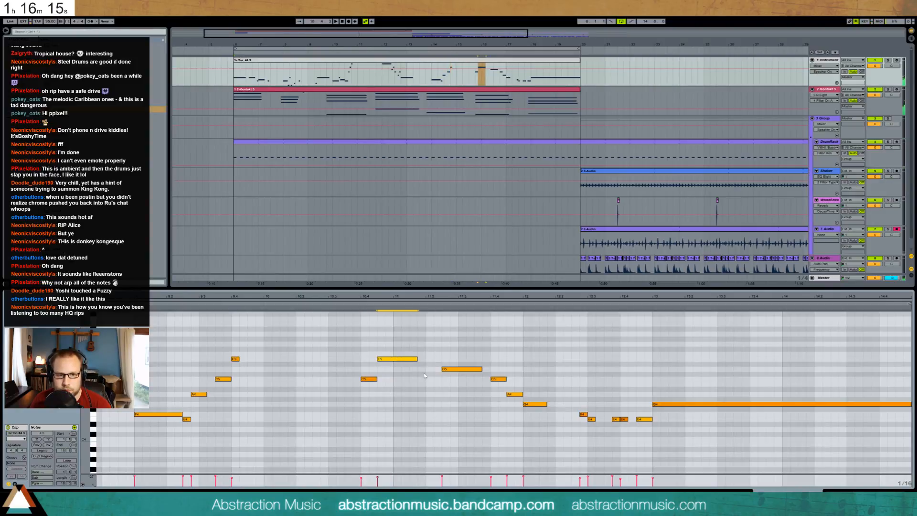
{"action": "left_click", "coordinate": [457, 370]}
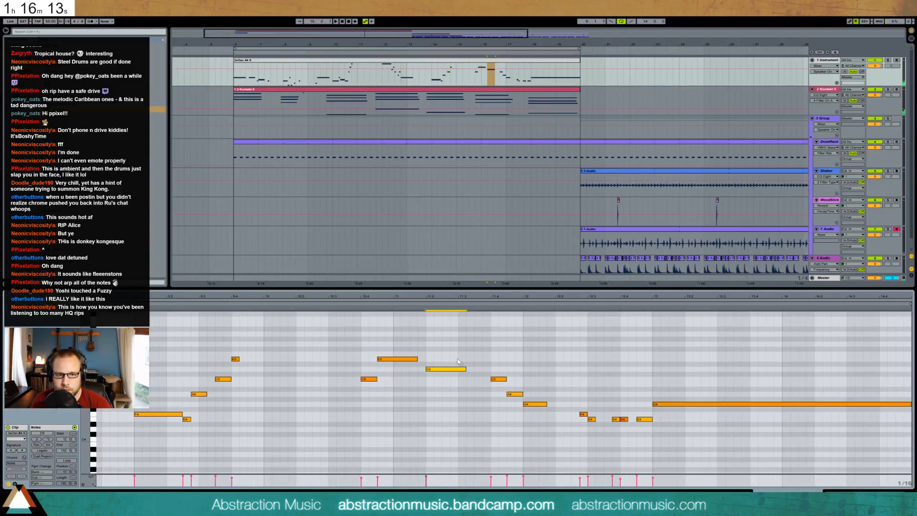
Move the three descending notes earlier to directly follow the long high notes, cutting the first to one sixteenth, and play the result.
{"action": "left_click_drag", "start_coordinate": [491, 364], "coordinate": [518, 418]}
{"action": "key", "text": "Left"}
{"action": "key", "text": "Left"}
{"action": "key", "text": "Left"}
{"action": "key", "text": "Left"}
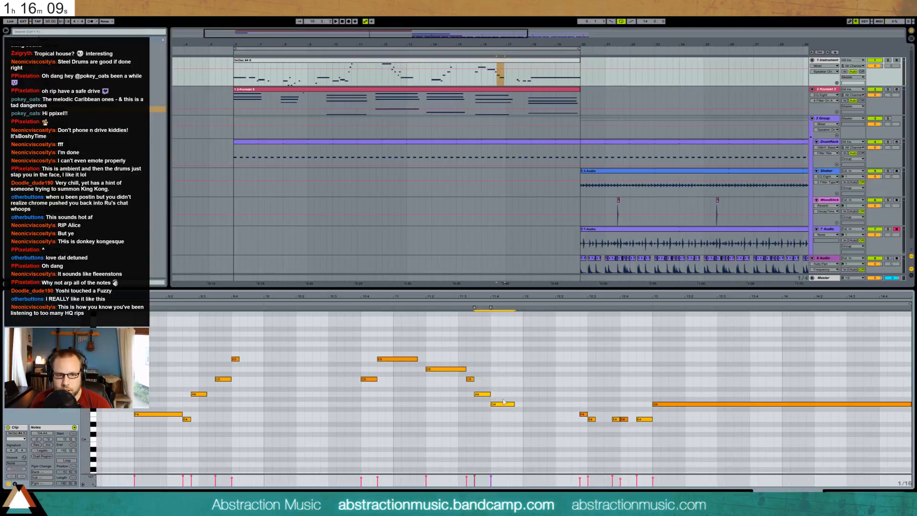
{"action": "left_click", "coordinate": [350, 301]}
{"action": "left_click", "coordinate": [344, 335]}
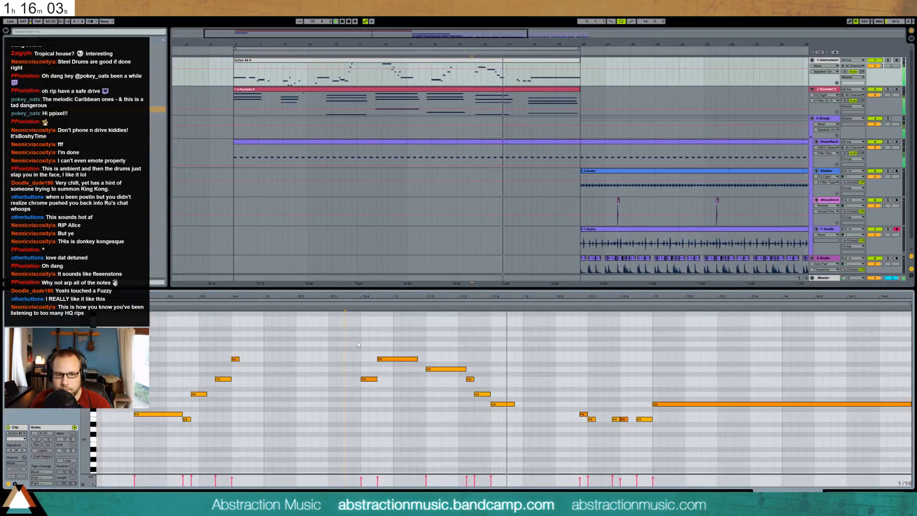
Extend the last descending note to six sixteenths, add a one-sixteenth note at its pitch before the next low pair, and lengthen the pair's second note to two sixteenths.
{"action": "left_click_drag", "start_coordinate": [514, 404], "coordinate": [518, 414]}
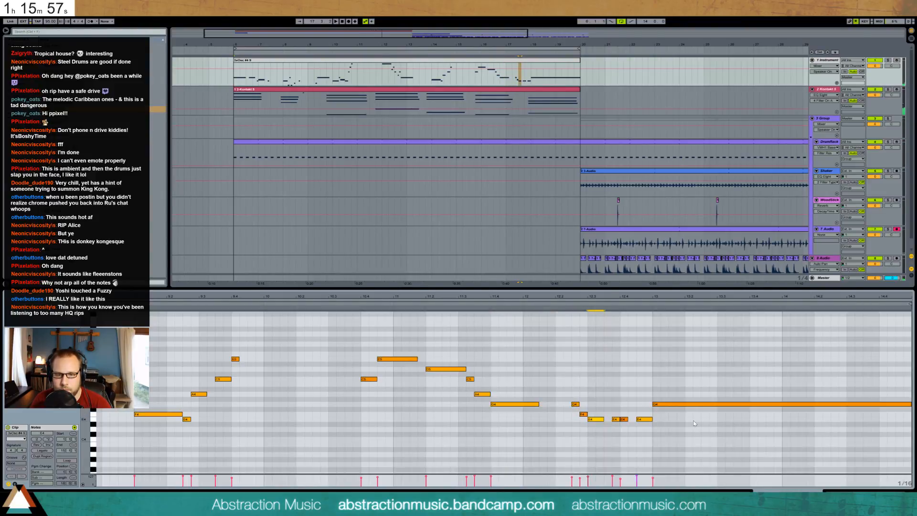
Lower the final long note by five semitones and slightly shorten the first of the two adjoining repeated notes before it.
{"action": "left_click_drag", "start_coordinate": [655, 405], "coordinate": [656, 430]}
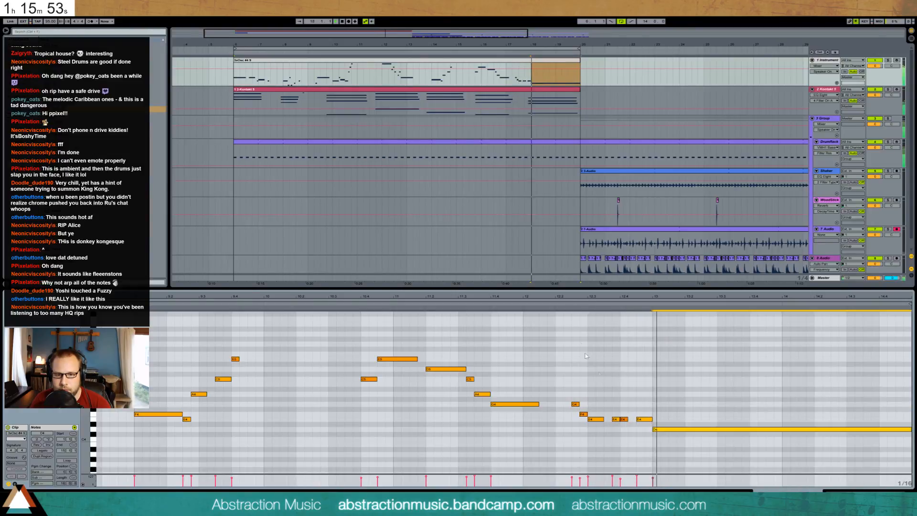
{"action": "left_click", "coordinate": [617, 420]}
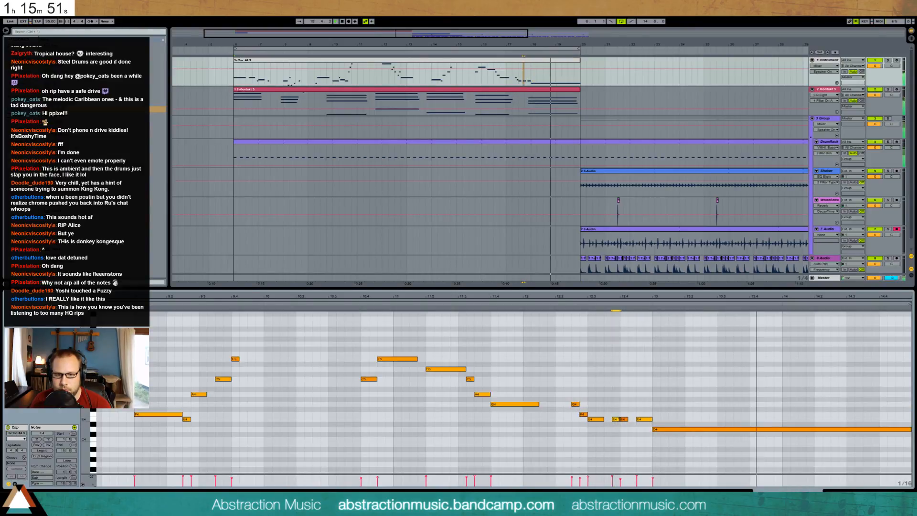
{"action": "left_click_drag", "start_coordinate": [619, 423], "coordinate": [617, 422]}
{"action": "key", "text": "space"}
Duplicate the final long note, transpose the copy up one octave and start it eight sixteenths after the original.
{"action": "left_click", "coordinate": [753, 429]}
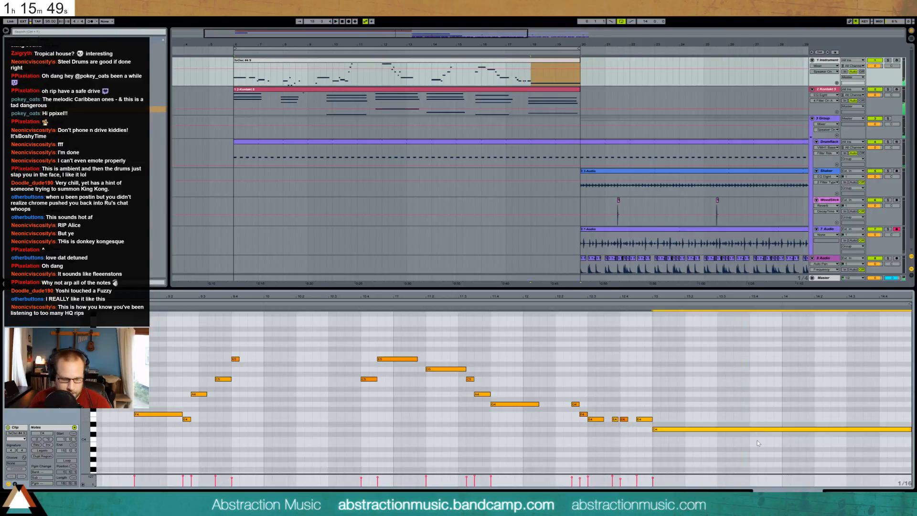
{"action": "key", "text": "ctrl+c"}
{"action": "key", "text": "ctrl+v"}
{"action": "key", "text": "shift+Up"}
{"action": "key", "text": "Right"}
{"action": "key", "text": "Right"}
{"action": "key", "text": "Right"}
{"action": "key", "text": "Right"}
{"action": "key", "text": "Right"}
{"action": "key", "text": "Right"}
{"action": "key", "text": "Right"}
{"action": "key", "text": "Right"}
{"action": "key", "text": "Right"}
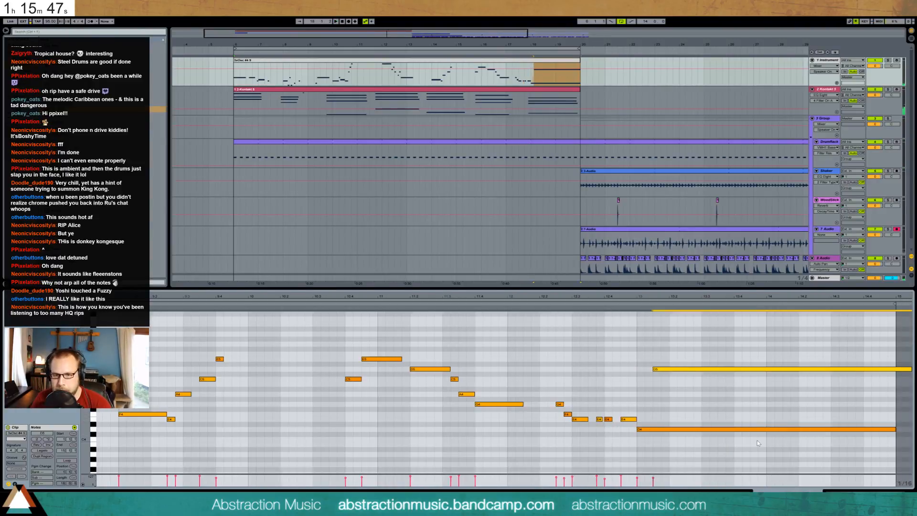
{"action": "key", "text": "Right"}
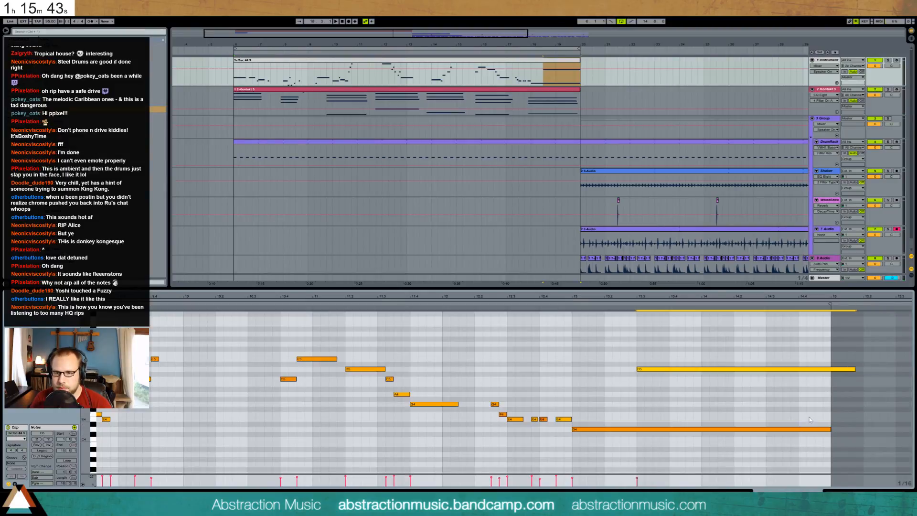
Shorten the low final note to end where its octave copy begins, and play the arrangement from the start of the melody clip.
{"action": "left_click", "coordinate": [822, 429]}
{"action": "left_click_drag", "start_coordinate": [831, 429], "coordinate": [637, 430]}
{"action": "key", "text": "shift+Tab"}
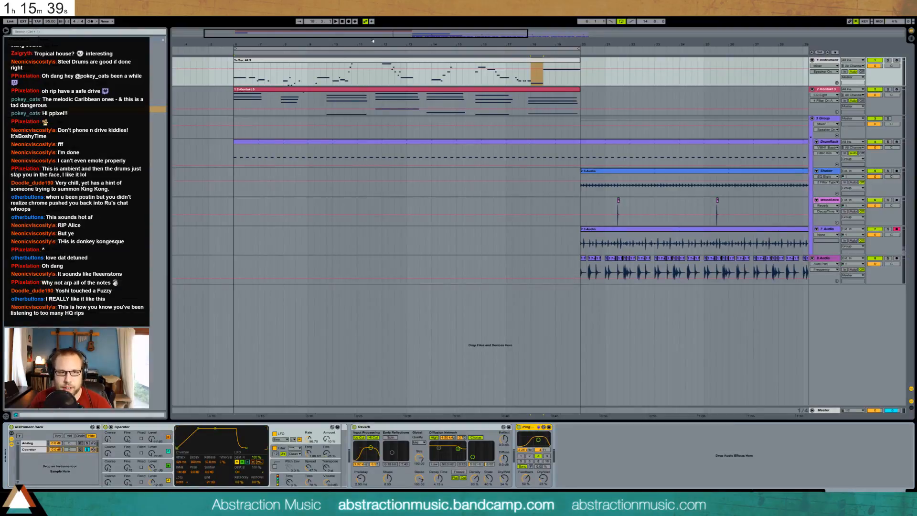
{"action": "scroll", "coordinate": [335, 95], "scroll_direction": "down", "scroll_amount": 2}
{"action": "key", "text": "space"}
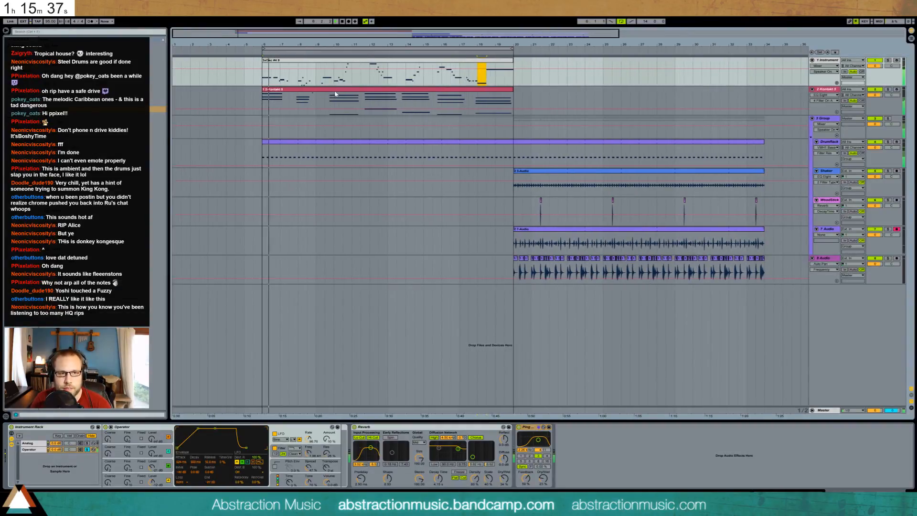
Copy a pair of hits from the start of the lowest audio track's clips to the middle of bar 7 and play it.
{"action": "left_click", "coordinate": [335, 94]}
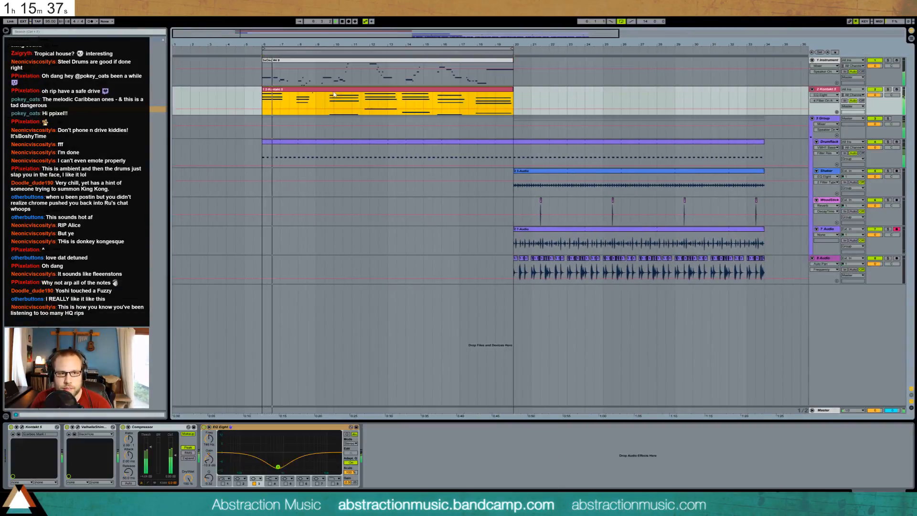
{"action": "left_click", "coordinate": [521, 266]}
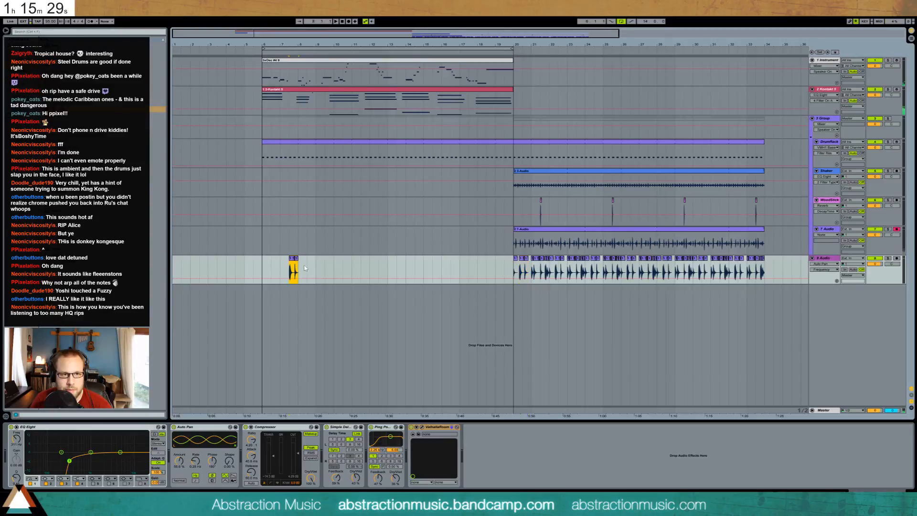
{"action": "left_click", "coordinate": [263, 267]}
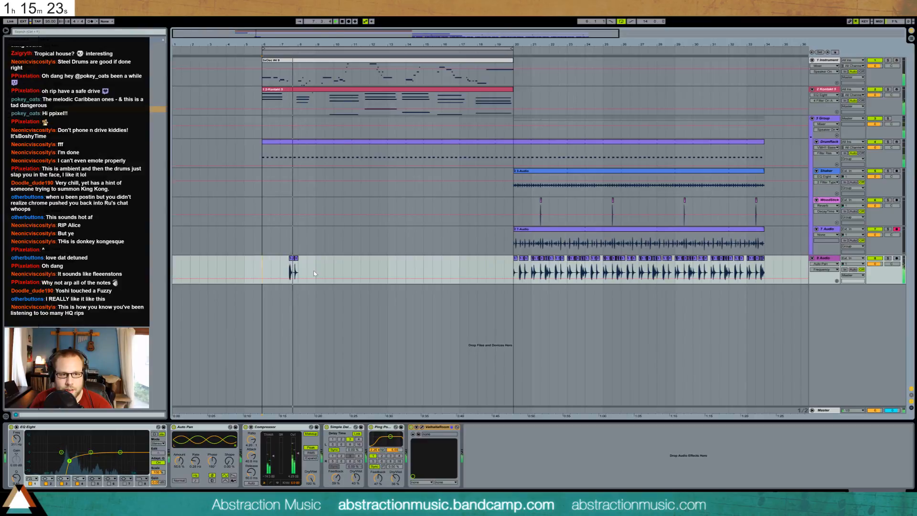
Copy more hit clips from the lowest audio track's full section into the later parts of bars 8, 9 and 10, and play them.
{"action": "left_click", "coordinate": [558, 272]}
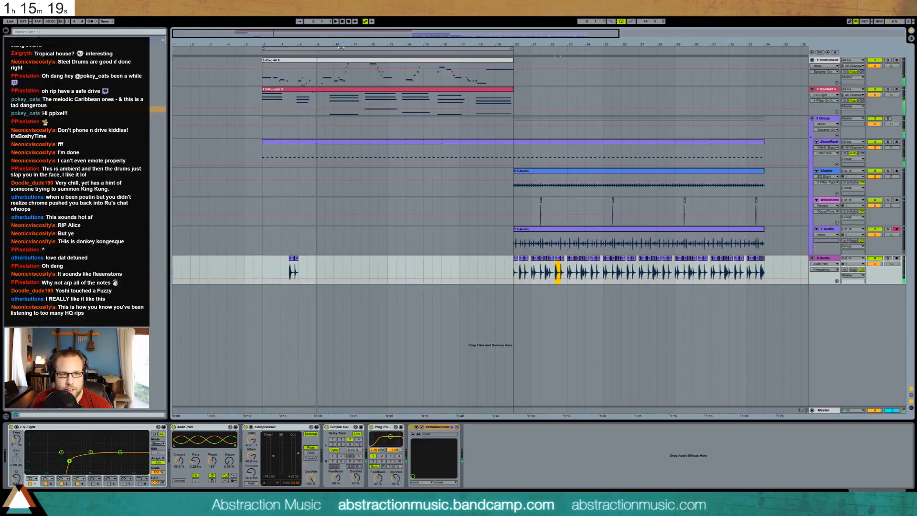
{"action": "left_click_drag", "start_coordinate": [278, 35], "coordinate": [319, 211]}
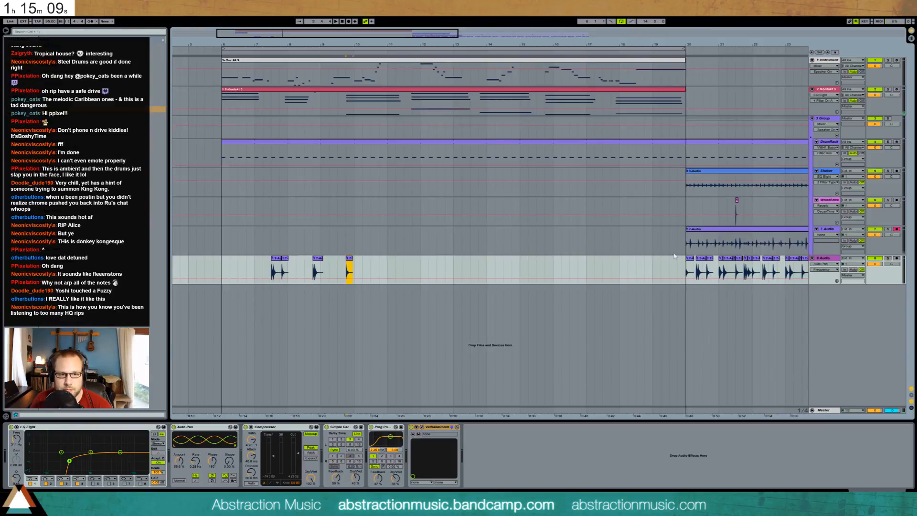
{"action": "key", "text": "minus"}
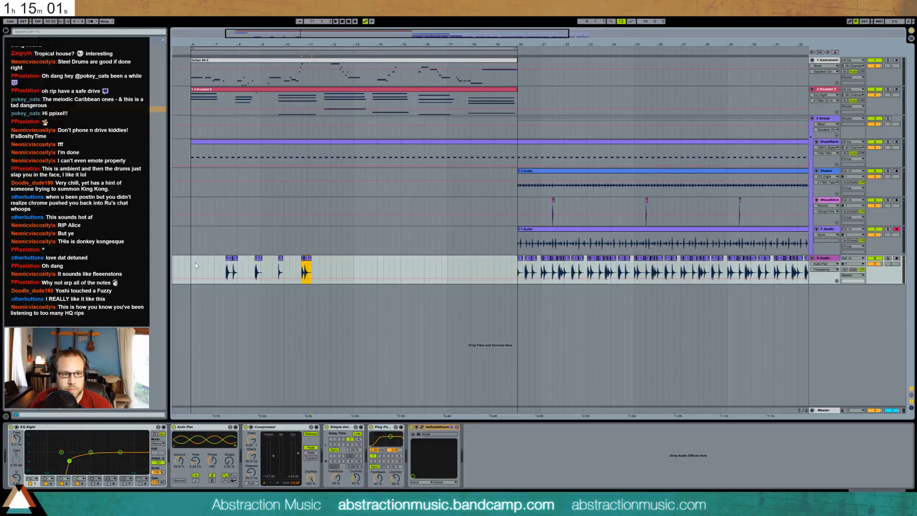
{"action": "left_click_drag", "start_coordinate": [272, 34], "coordinate": [210, 39]}
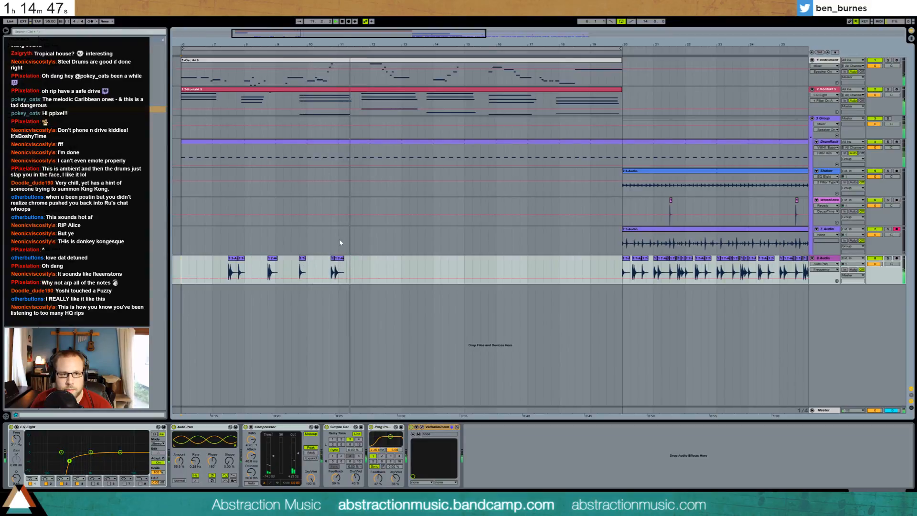
Copy the single bar 9 hit to early bar 11, right after the fourth group of hits, and lower the copy's clip gain.
{"action": "left_click", "coordinate": [302, 258]}
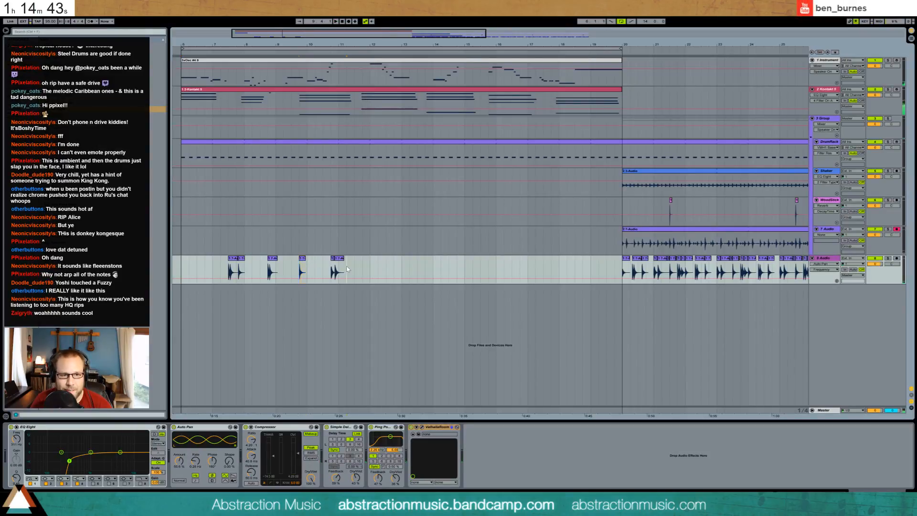
{"action": "left_click", "coordinate": [348, 269]}
{"action": "key", "text": "ctrl+v"}
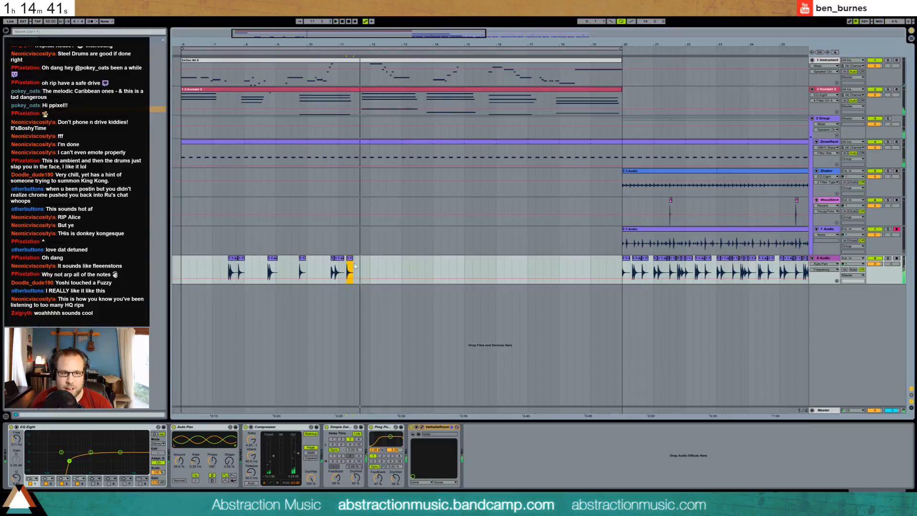
{"action": "double_click", "coordinate": [348, 262]}
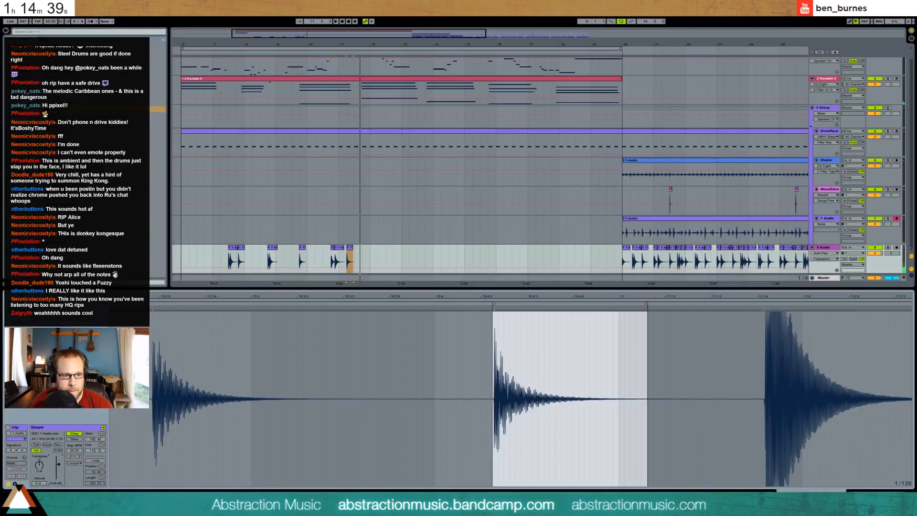
{"action": "left_click_drag", "start_coordinate": [57, 464], "coordinate": [57, 477]}
{"action": "key", "text": "shift+Tab"}
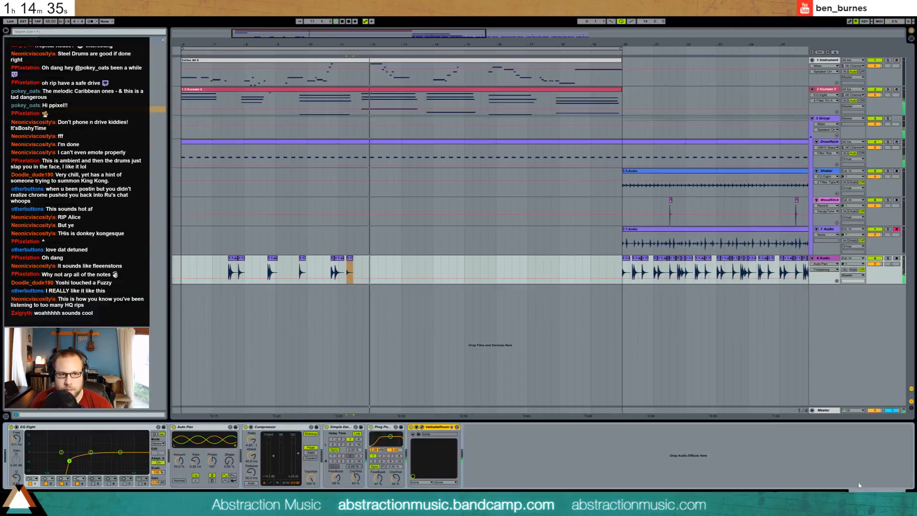
Duplicate the whole pattern of hits from bars 6 to 11 after itself and shift the copy one beat earlier.
{"action": "left_click_drag", "start_coordinate": [185, 259], "coordinate": [371, 266]}
{"action": "key", "text": "ctrl+d"}
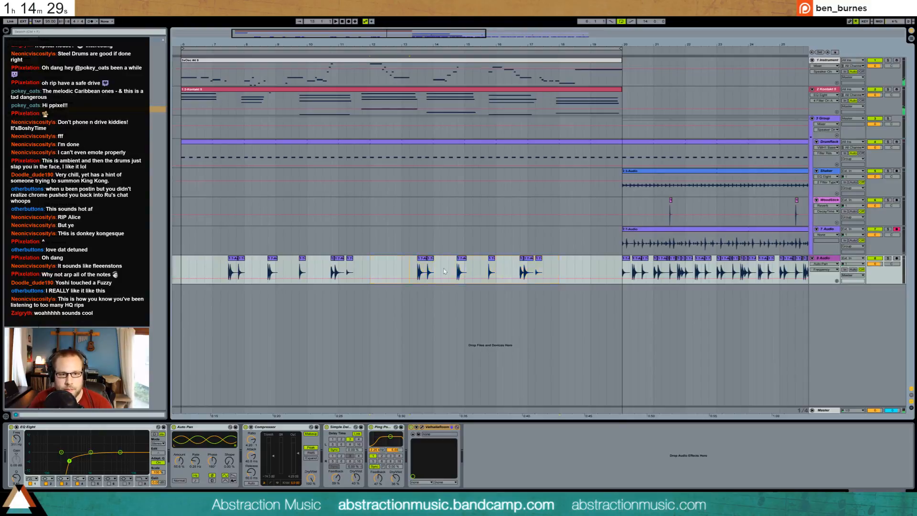
{"action": "left_click_drag", "start_coordinate": [424, 260], "coordinate": [419, 261]}
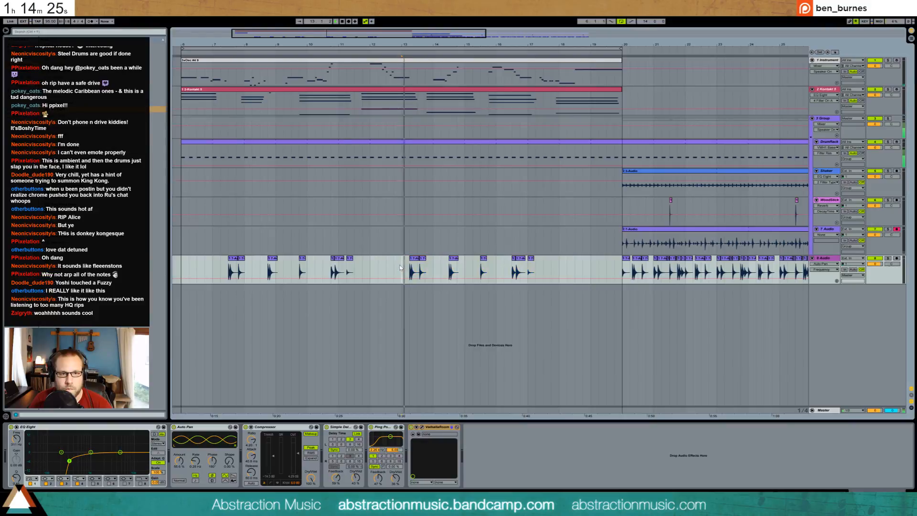
Play the copied hit pattern and move its second hit about one and a half beats later, into late bar 14.
{"action": "key", "text": "space"}
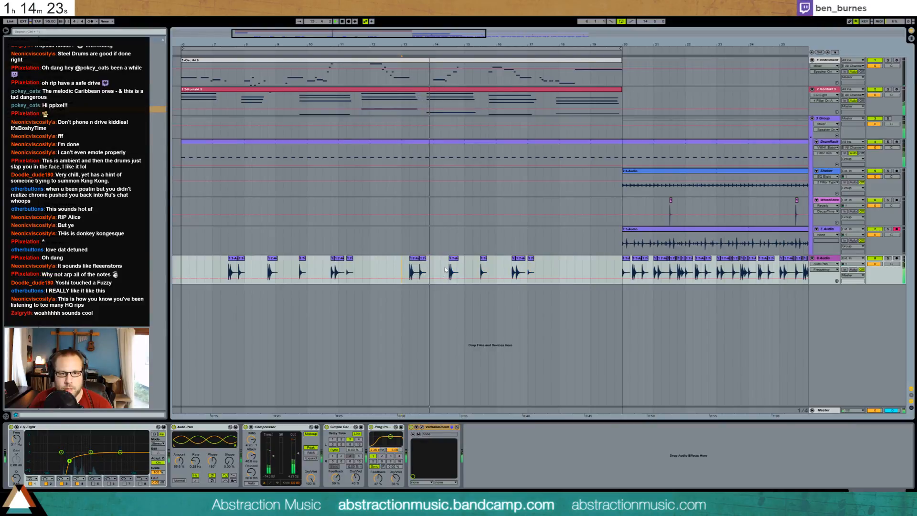
{"action": "left_click_drag", "start_coordinate": [443, 270], "coordinate": [466, 261]}
{"action": "key", "text": "space"}
{"action": "left_click", "coordinate": [462, 272]}
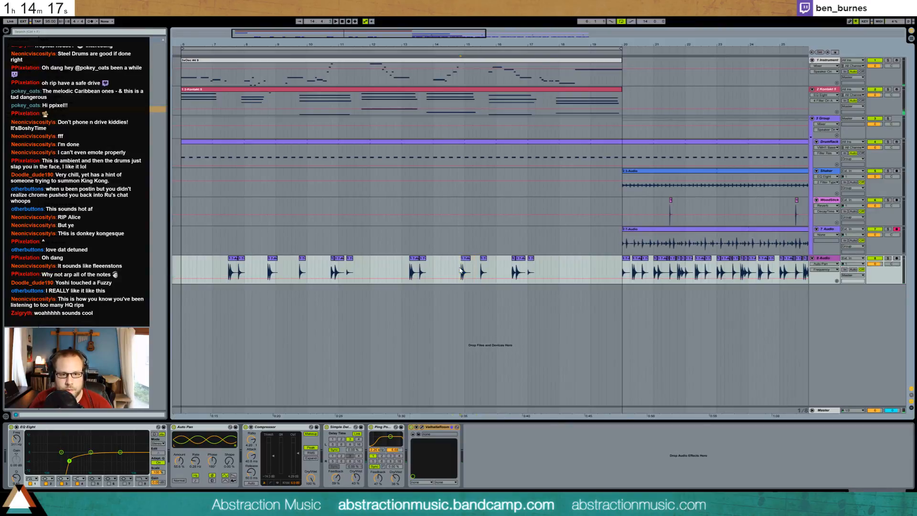
{"action": "key", "text": "space"}
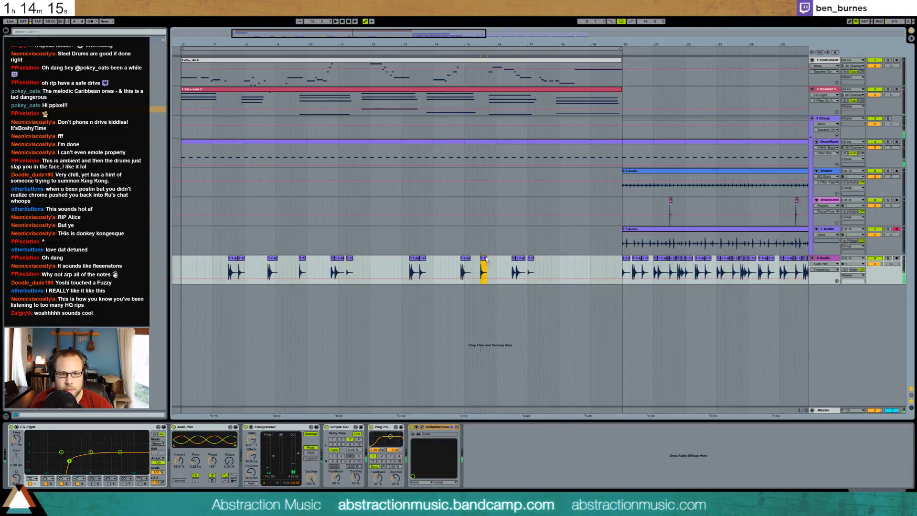
Move the copied pattern's third hit about half a beat later and its last group about two and a half beats later, and play from the start.
{"action": "left_click_drag", "start_coordinate": [486, 259], "coordinate": [490, 259]}
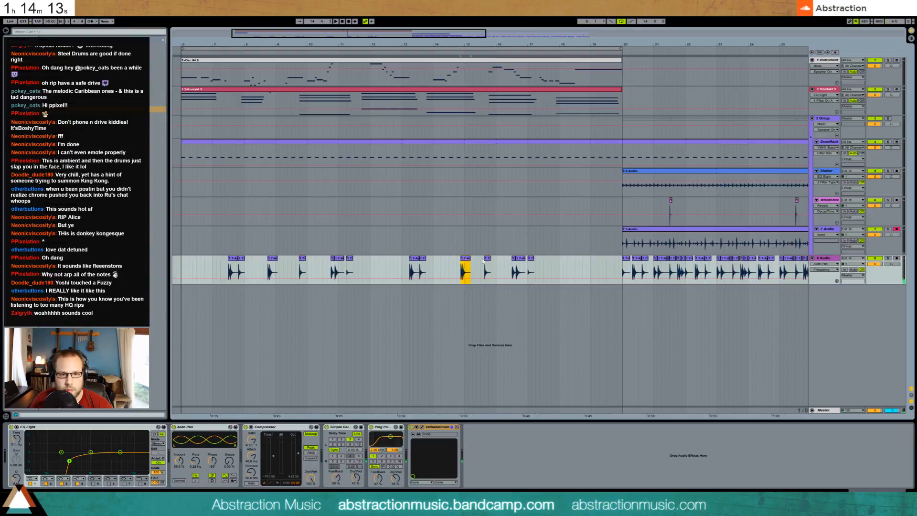
{"action": "left_click_drag", "start_coordinate": [522, 261], "coordinate": [542, 263]}
{"action": "key", "text": "Right"}
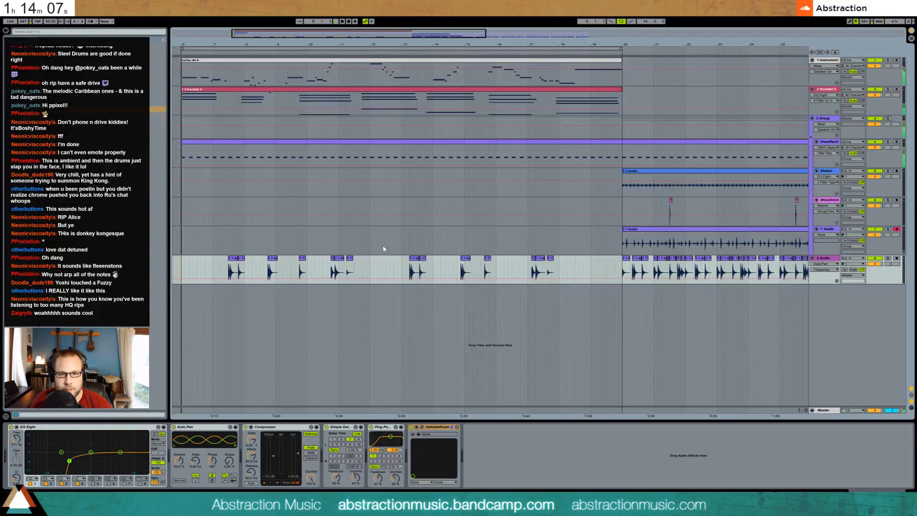
{"action": "key", "text": "space"}
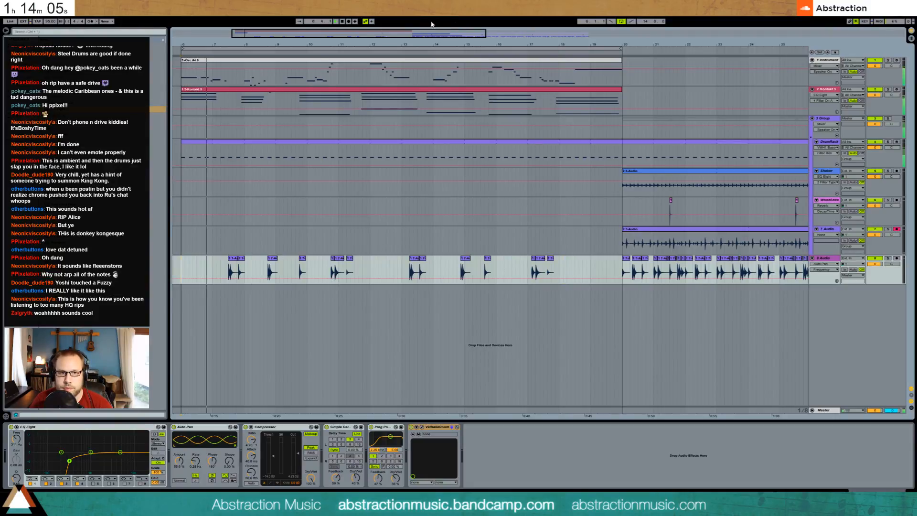
Duplicate the chord clip and the lead melody clip directly after the originals, over the full drum section, and turn off the arrangement loop.
{"action": "left_click_drag", "start_coordinate": [434, 34], "coordinate": [443, 23]}
{"action": "left_click", "coordinate": [473, 90]}
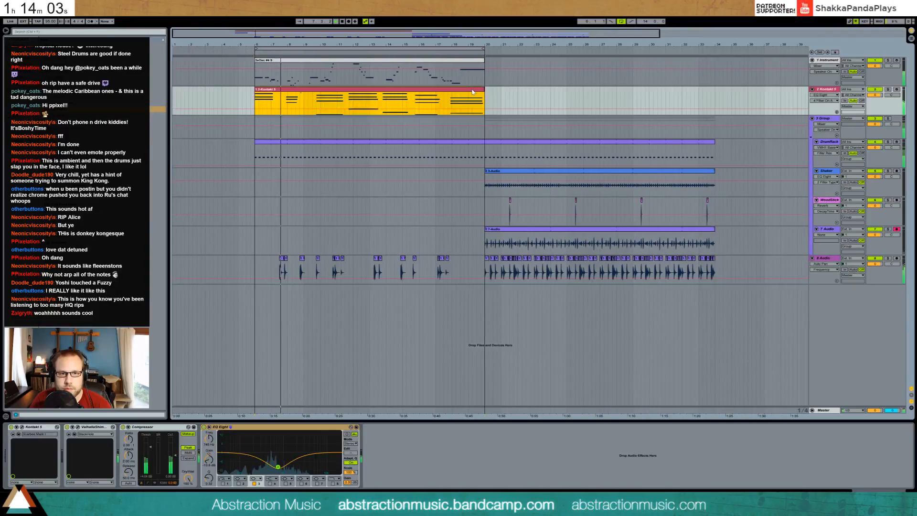
{"action": "key", "text": "ctrl+d"}
{"action": "left_click", "coordinate": [473, 61]}
{"action": "key", "text": "ctrl+d"}
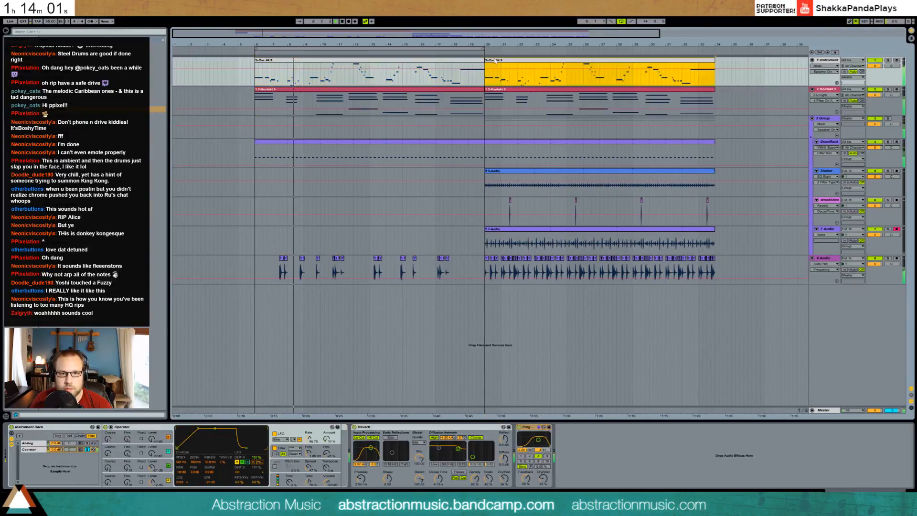
{"action": "key", "text": "ctrl+l"}
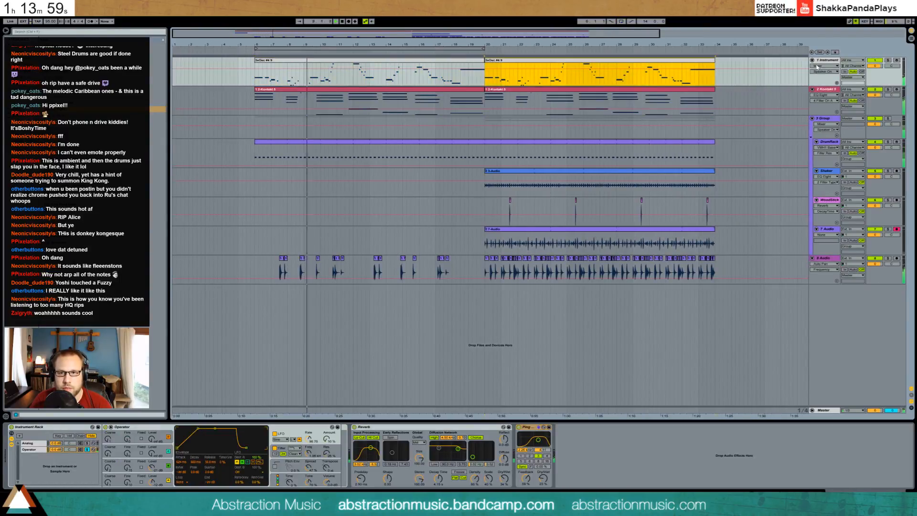
Insert an audio track below the chords, and move the short and long note pair in bar 4 of the lead melody slightly earlier.
{"action": "key", "text": "ctrl+t"}
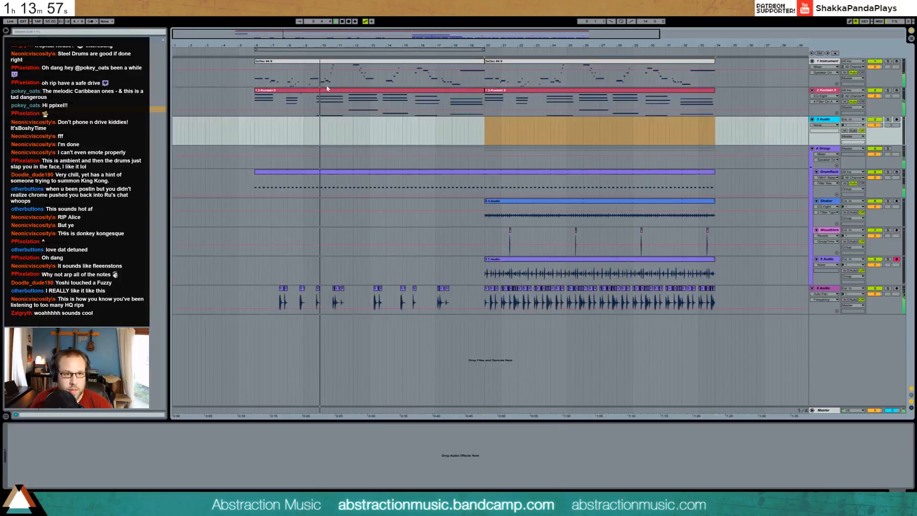
{"action": "double_click", "coordinate": [316, 64]}
{"action": "left_click", "coordinate": [305, 428]}
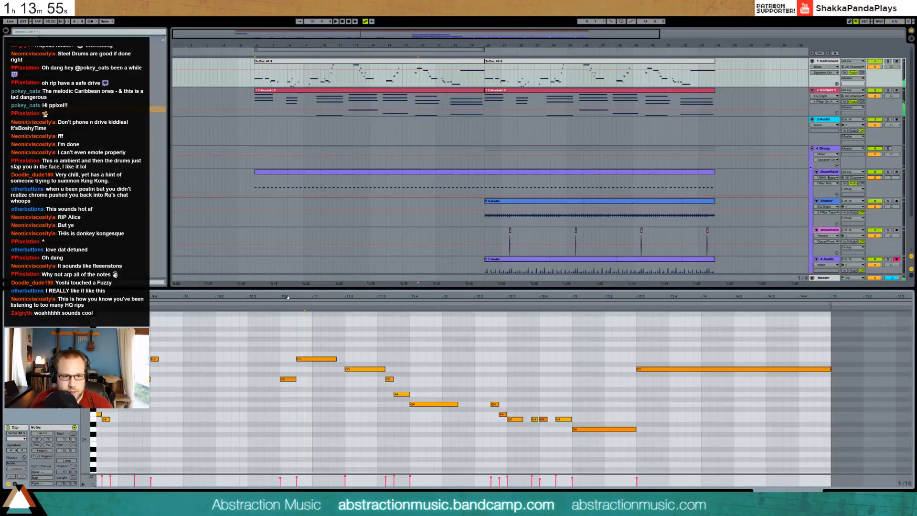
{"action": "mouse_move", "coordinate": [310, 297]}
{"action": "left_mouse_down"}
{"action": "mouse_move", "coordinate": [910, 296]}
{"action": "mouse_move", "coordinate": [493, 297]}
{"action": "left_mouse_up"}
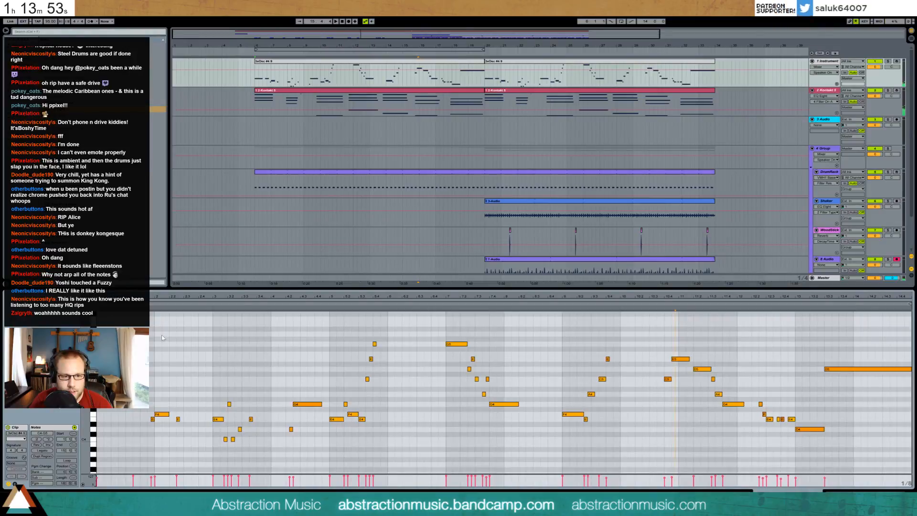
{"action": "left_click_drag", "start_coordinate": [278, 297], "coordinate": [449, 451]}
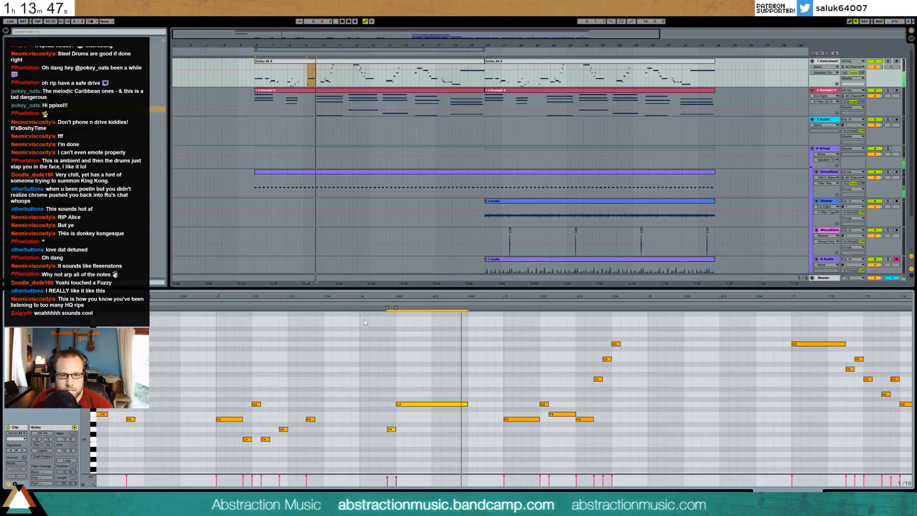
{"action": "key", "text": "shift+Tab"}
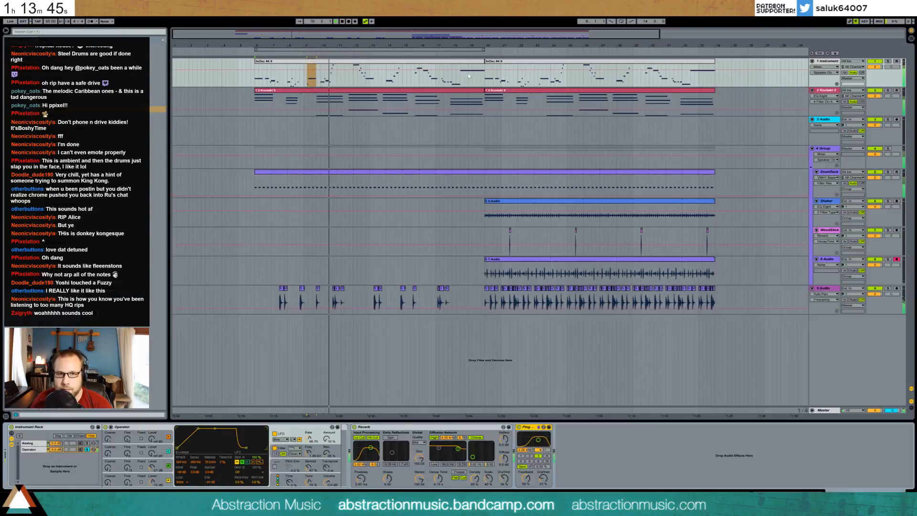
Arm the empty audio track below the chords for recording and set its input to channel 2.
{"action": "key", "text": "minus"}
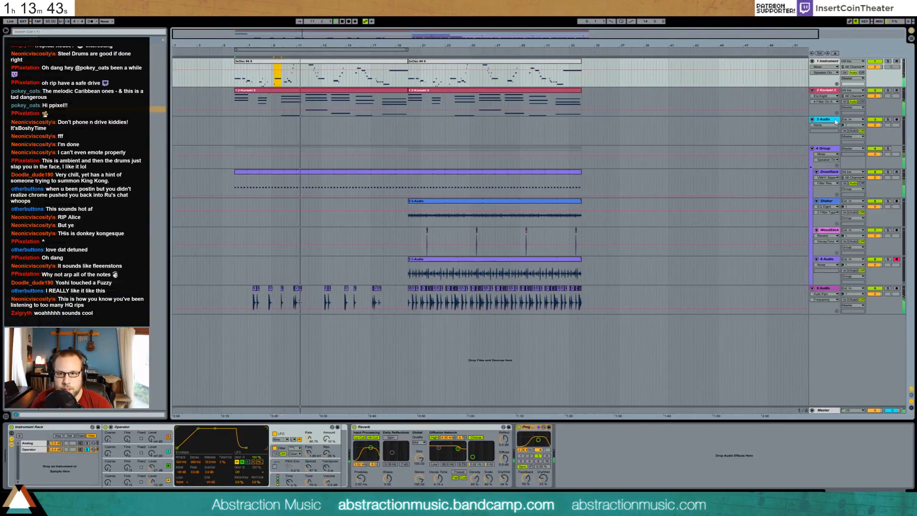
{"action": "left_click", "coordinate": [837, 123]}
{"action": "left_click", "coordinate": [897, 120]}
{"action": "left_click", "coordinate": [852, 125]}
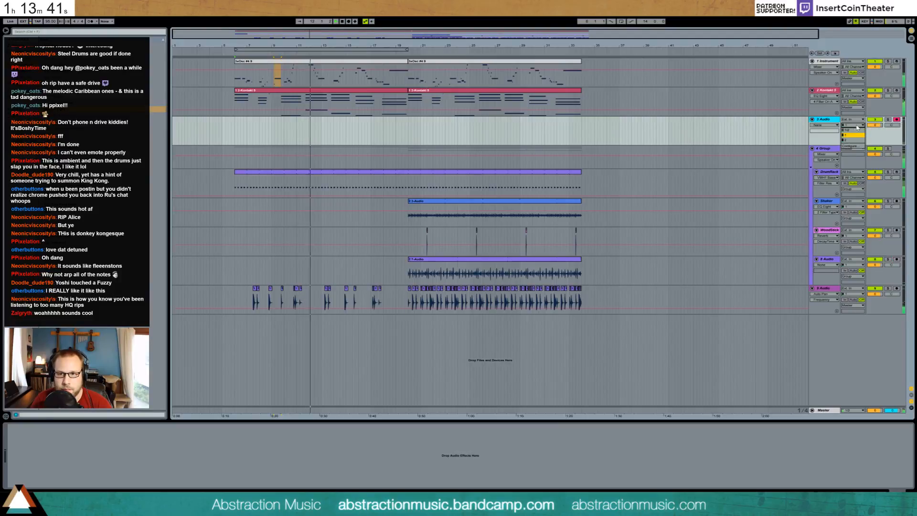
{"action": "left_click", "coordinate": [850, 140]}
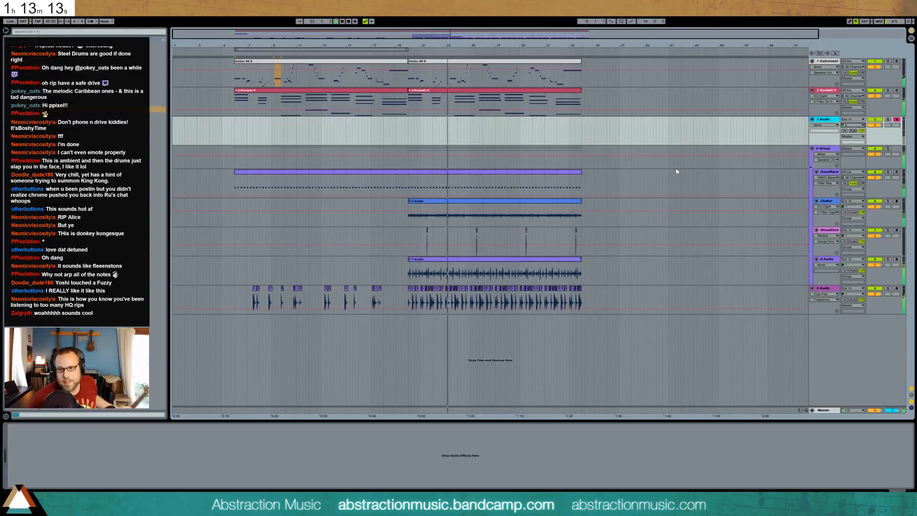
Automate the ValhallaRoom mix on the 9 Audio percussion track to drop to about 16.7% where the full drum section starts.
{"action": "left_click", "coordinate": [824, 288]}
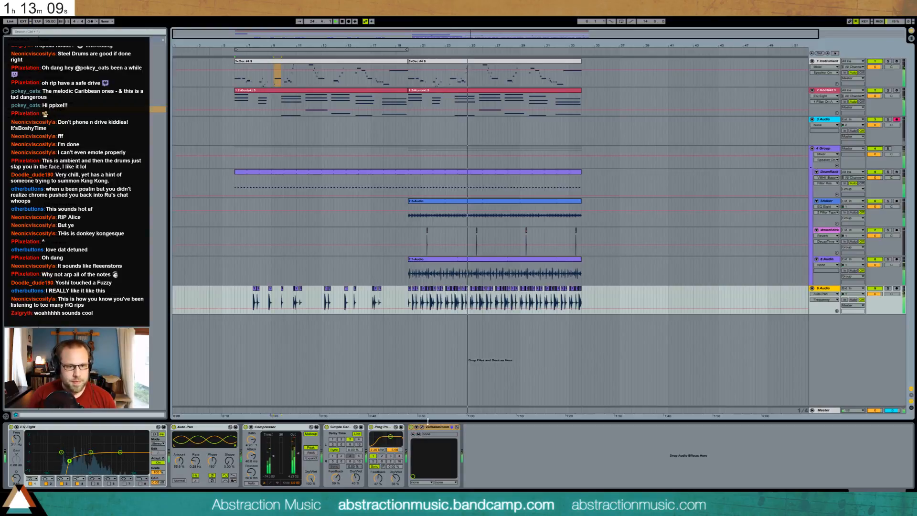
{"action": "left_click", "coordinate": [419, 433]}
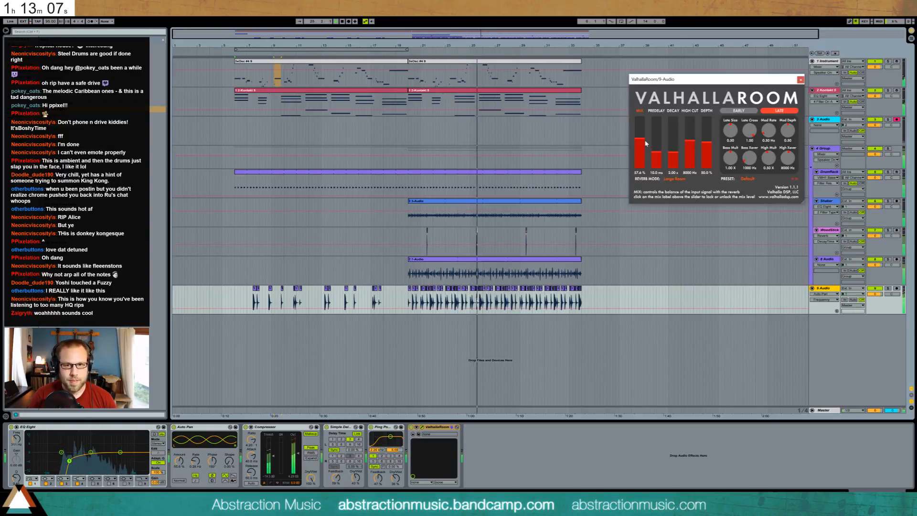
{"action": "left_click_drag", "start_coordinate": [636, 144], "coordinate": [642, 139]}
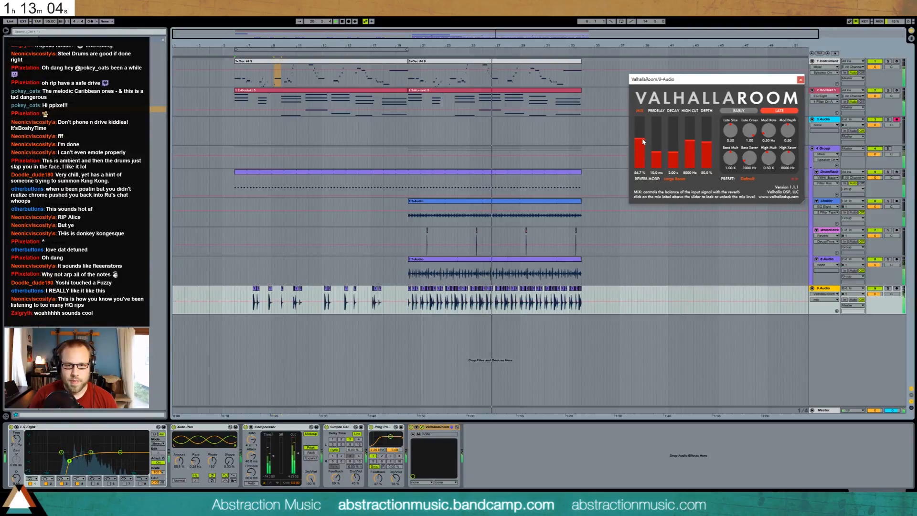
{"action": "left_click", "coordinate": [406, 301]}
{"action": "left_click_drag", "start_coordinate": [409, 302], "coordinate": [409, 310]}
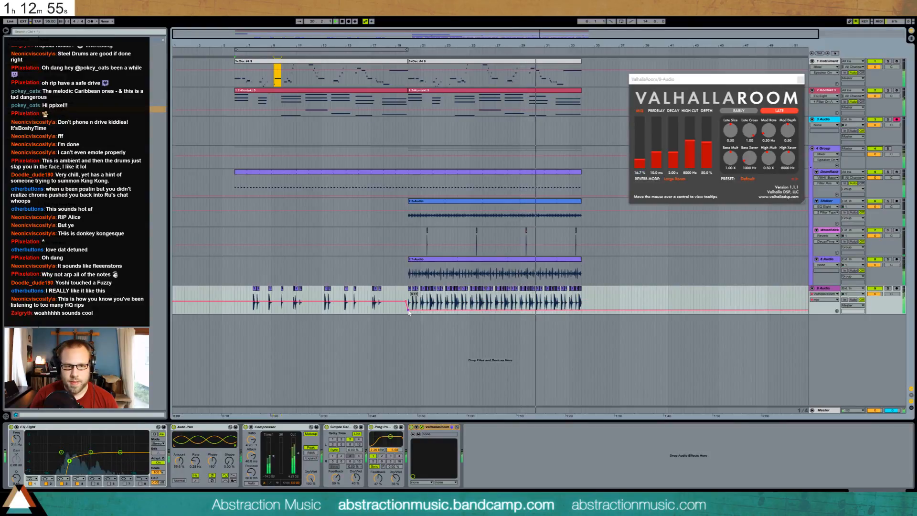
{"action": "left_click_drag", "start_coordinate": [407, 302], "coordinate": [406, 306]}
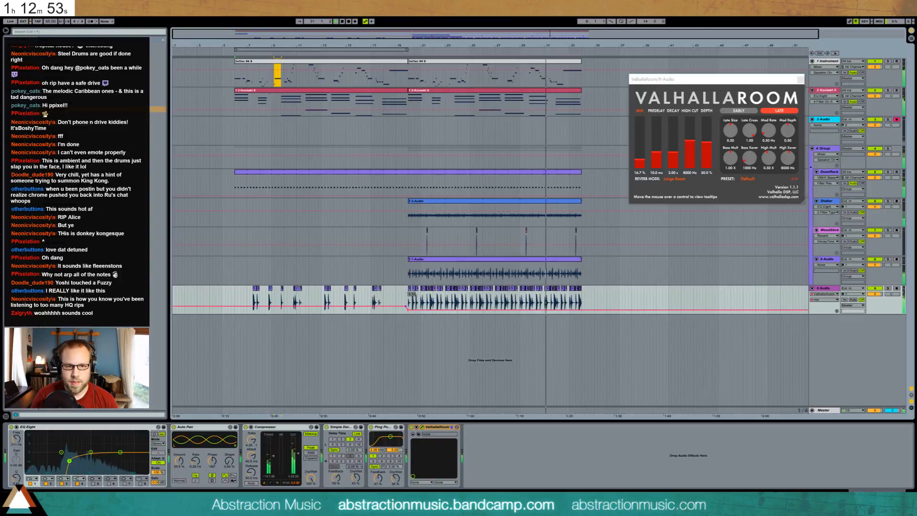
{"action": "left_click_drag", "start_coordinate": [296, 306], "coordinate": [300, 303]}
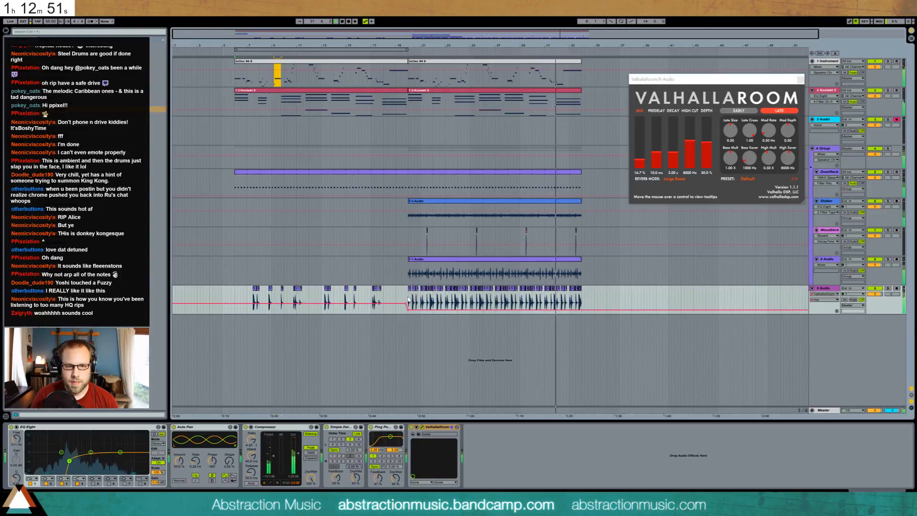
Loop the arrangement over the length of the shaker clip and set the armed audio track's monitoring to Auto.
{"action": "left_click", "coordinate": [483, 193]}
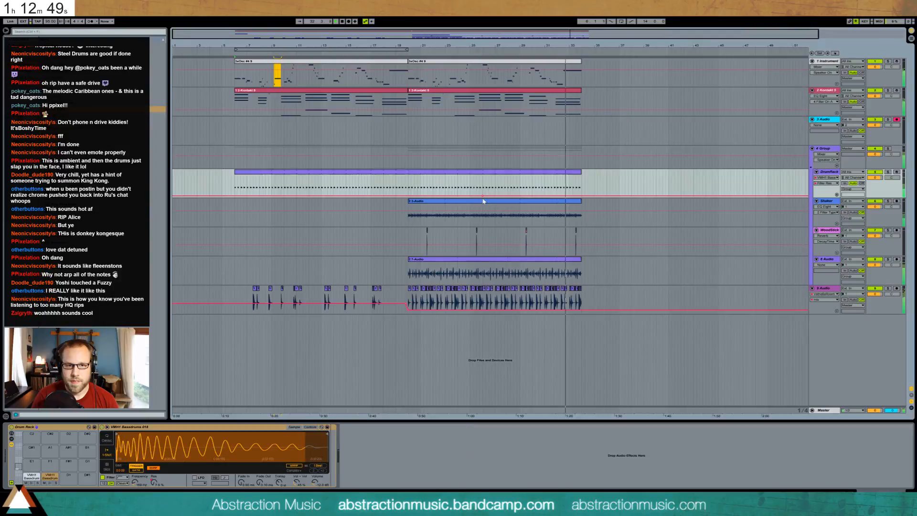
{"action": "left_click", "coordinate": [484, 202]}
{"action": "key", "text": "ctrl+l"}
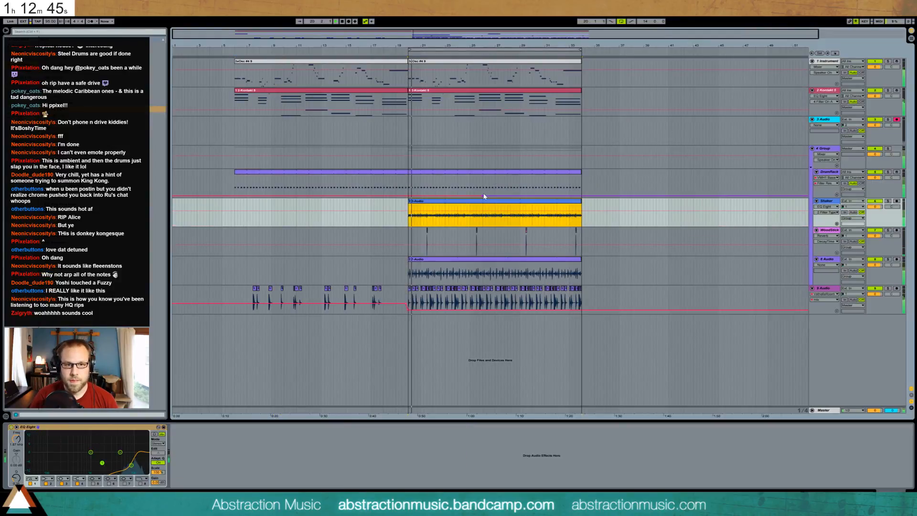
{"action": "left_click", "coordinate": [482, 195]}
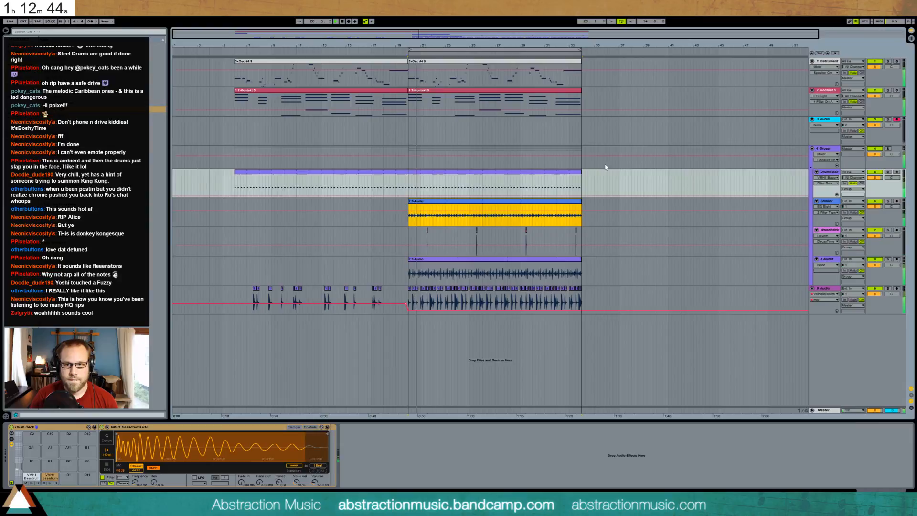
{"action": "left_click", "coordinate": [853, 131]}
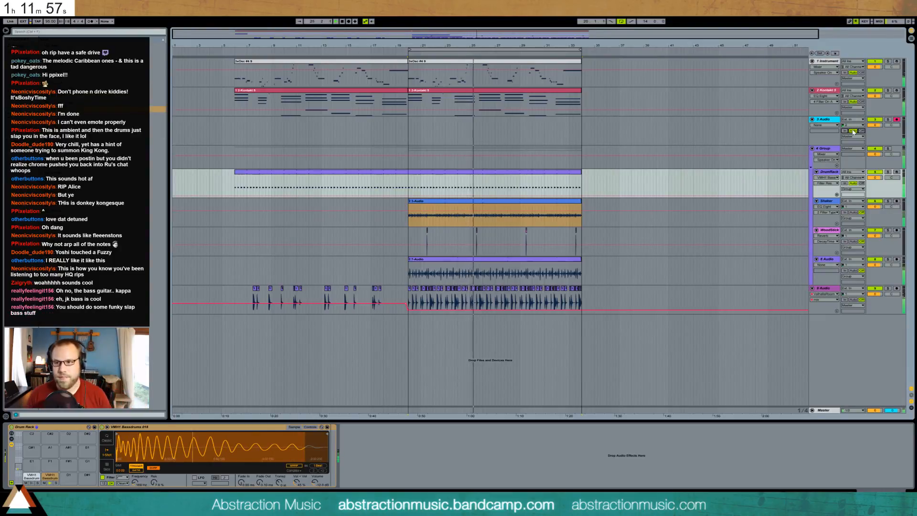
Add an Analog instrument as a new track below the chords and delete the empty audio track.
{"action": "left_click", "coordinate": [417, 138]}
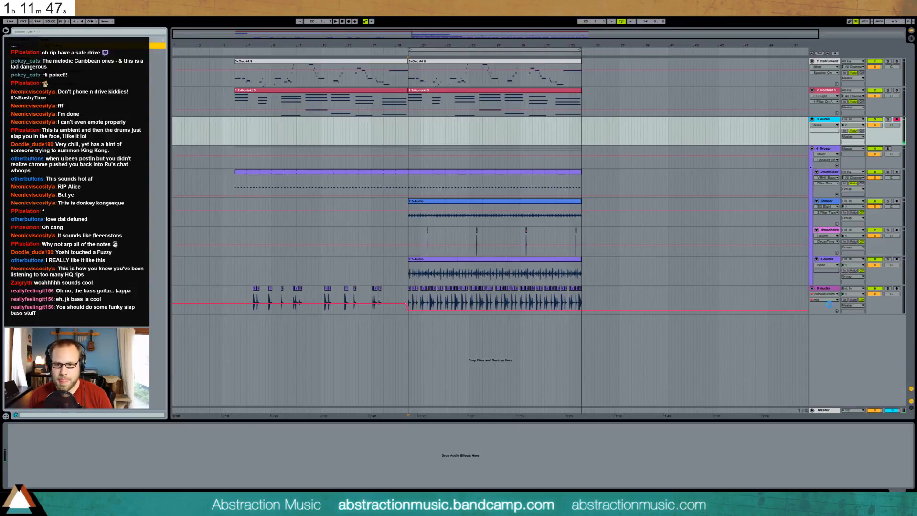
{"action": "left_click_drag", "start_coordinate": [829, 317], "coordinate": [835, 132]}
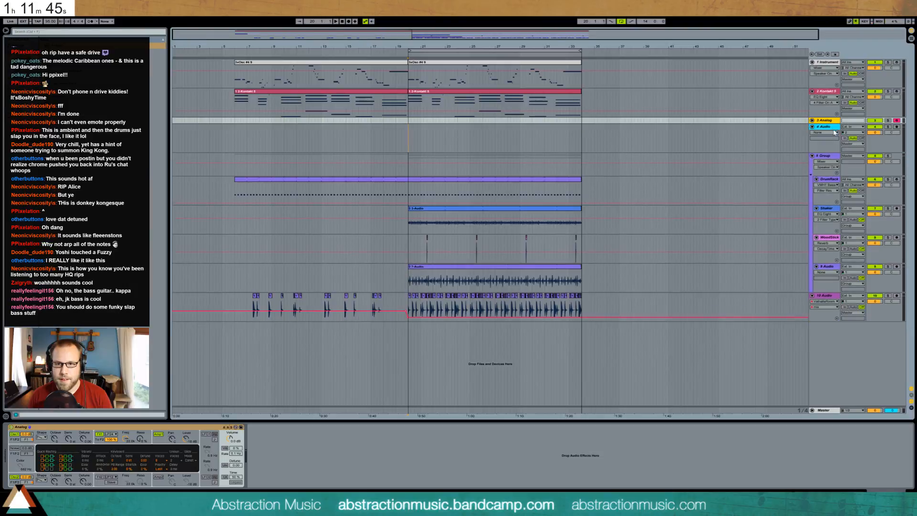
{"action": "left_click", "coordinate": [830, 130]}
{"action": "key", "text": "Delete"}
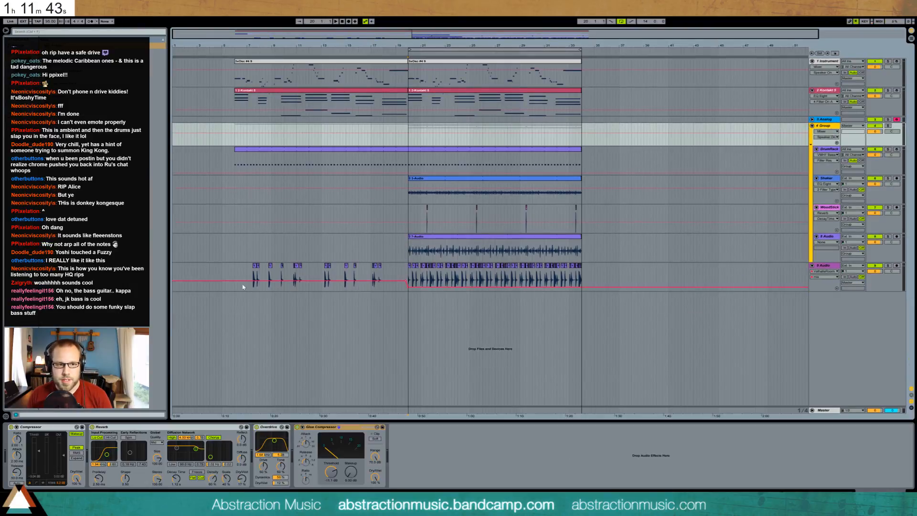
Play the sparse percussion section and raise its ValhallaRoom mix automation to about 56.1%.
{"action": "left_click", "coordinate": [253, 282]}
{"action": "key", "text": "space"}
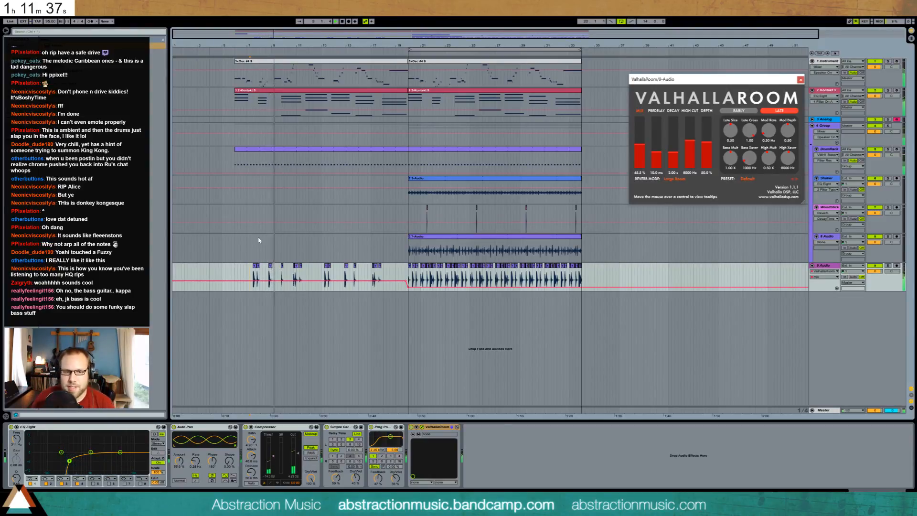
{"action": "left_click", "coordinate": [390, 282]}
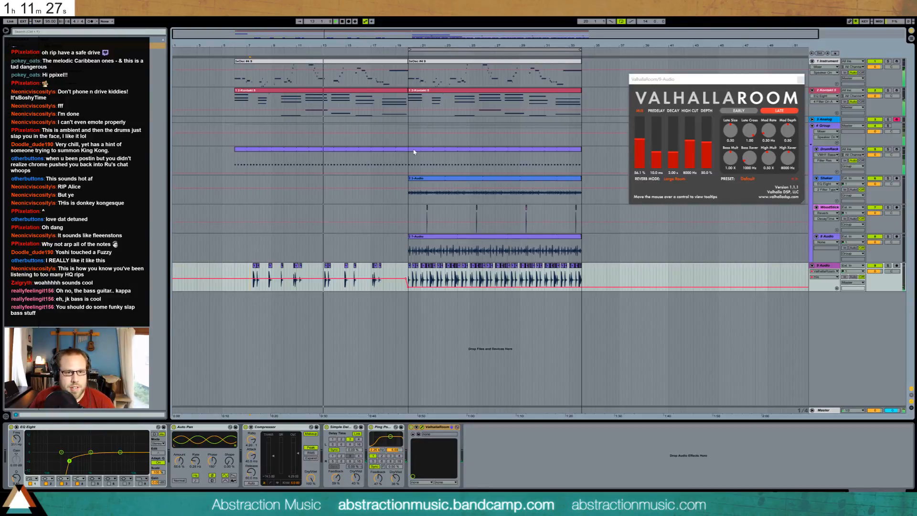
Layer a second bass drum note under every kick in the drum rack clip of the full drum section.
{"action": "left_click", "coordinate": [390, 165]}
{"action": "mouse_move", "coordinate": [411, 165]}
{"action": "left_mouse_down"}
{"action": "mouse_move", "coordinate": [581, 163]}
{"action": "mouse_move", "coordinate": [410, 163]}
{"action": "left_mouse_up"}
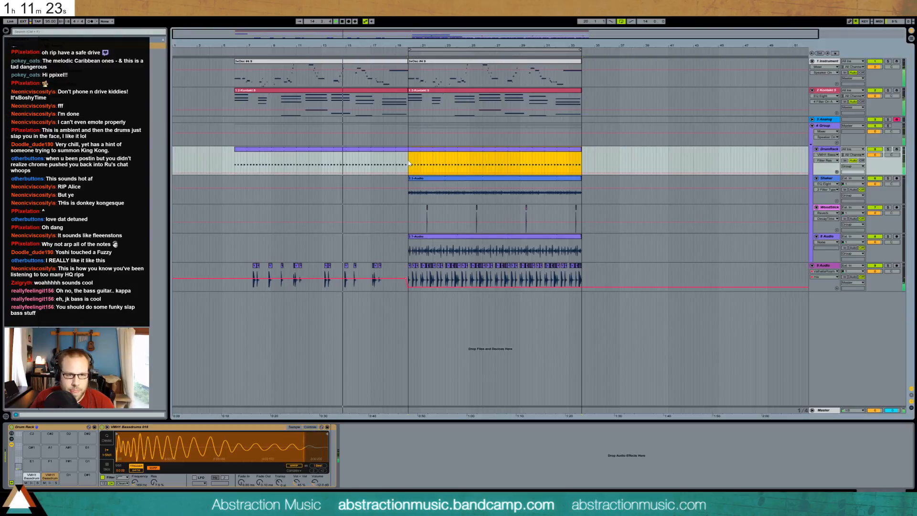
{"action": "key", "text": "shift+Tab"}
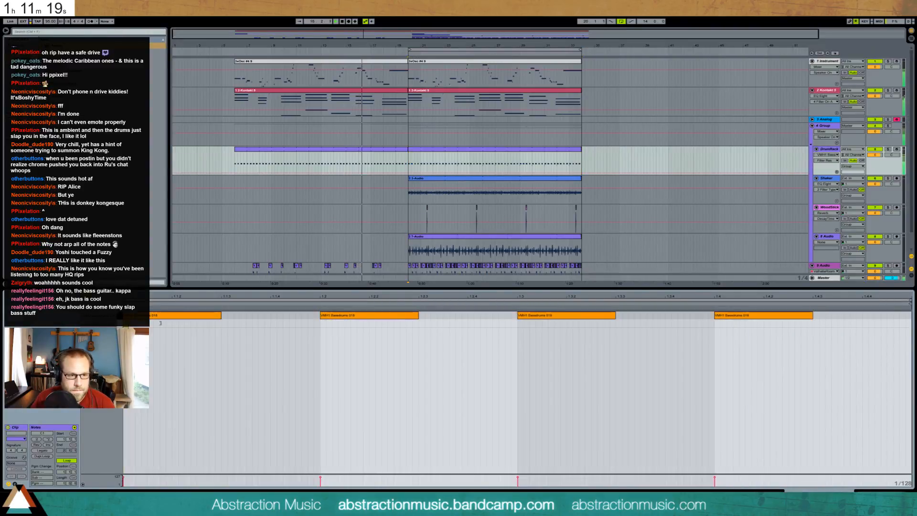
{"action": "left_click", "coordinate": [306, 326]}
{"action": "double_click", "coordinate": [320, 323]}
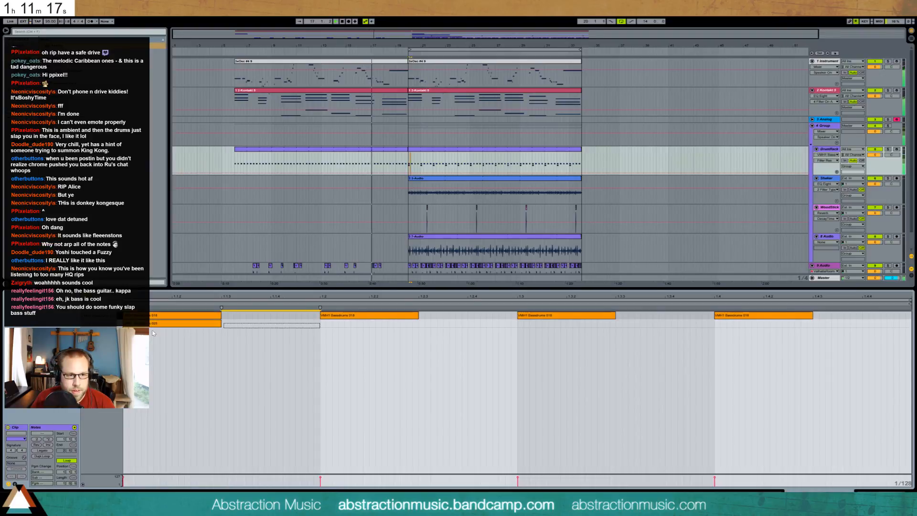
{"action": "key", "text": "ctrl+d"}
{"action": "key", "text": "ctrl+d"}
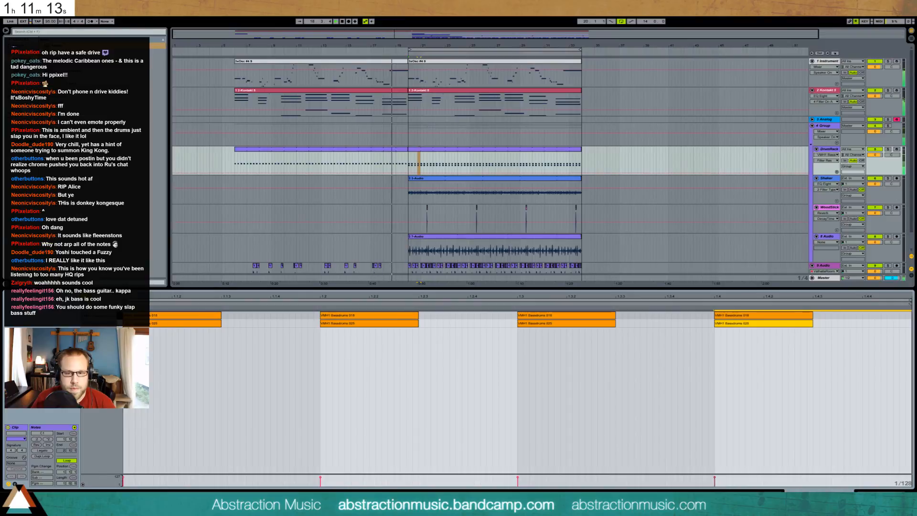
{"action": "key", "text": "shift+Tab"}
Lower the volumes of the Shaker and 8 Audio tracks and check the 8 Audio clip's waveform.
{"action": "left_click", "coordinate": [96, 96]}
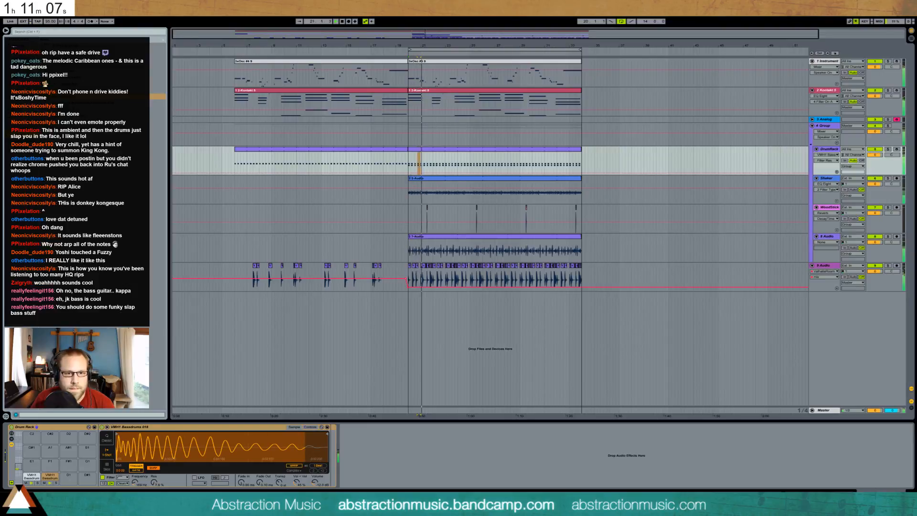
{"action": "left_click", "coordinate": [426, 180]}
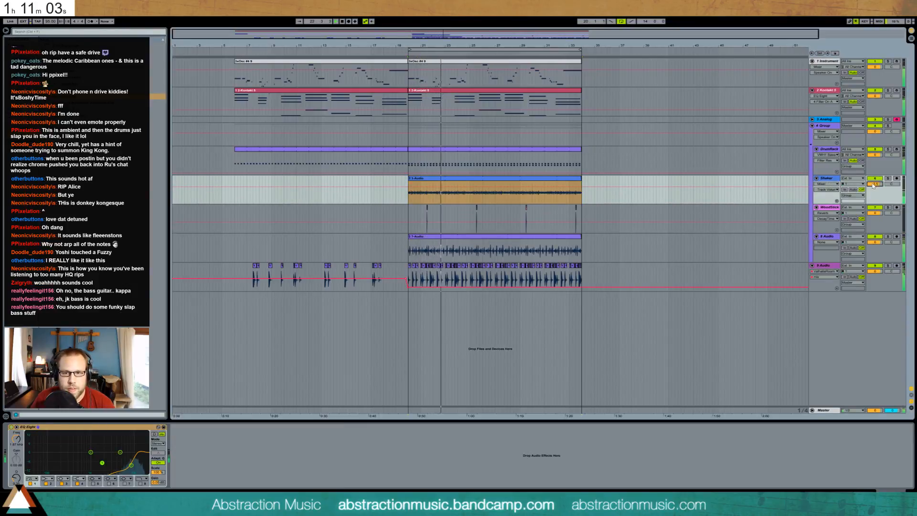
{"action": "left_click_drag", "start_coordinate": [875, 184], "coordinate": [874, 185]}
{"action": "left_click_drag", "start_coordinate": [874, 242], "coordinate": [875, 249]}
{"action": "double_click", "coordinate": [499, 241]}
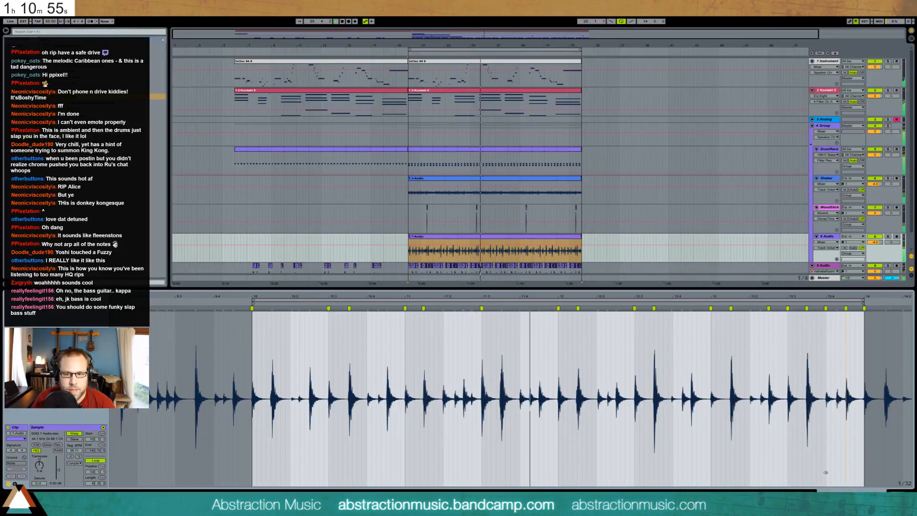
{"action": "left_click", "coordinate": [894, 495]}
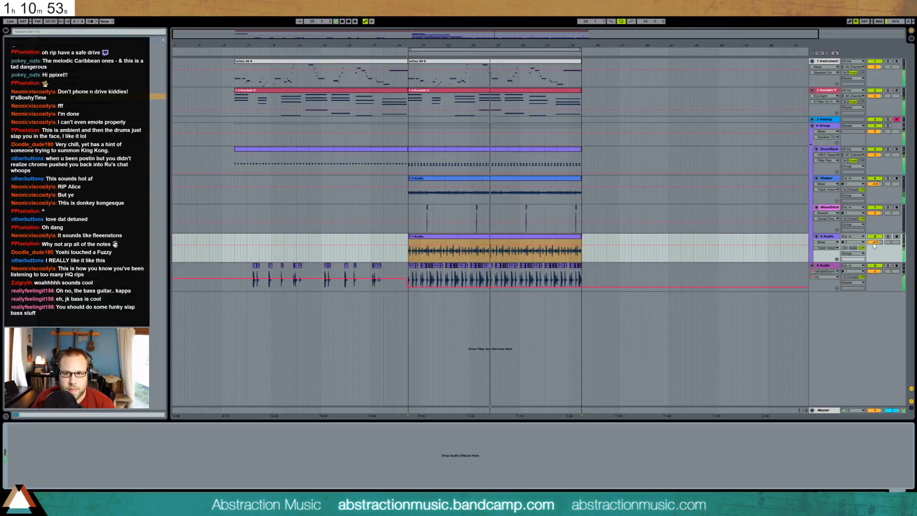
Add an EQ Eight to the 8 Audio track and shape it to cut the low frequencies.
{"action": "left_click", "coordinate": [825, 238]}
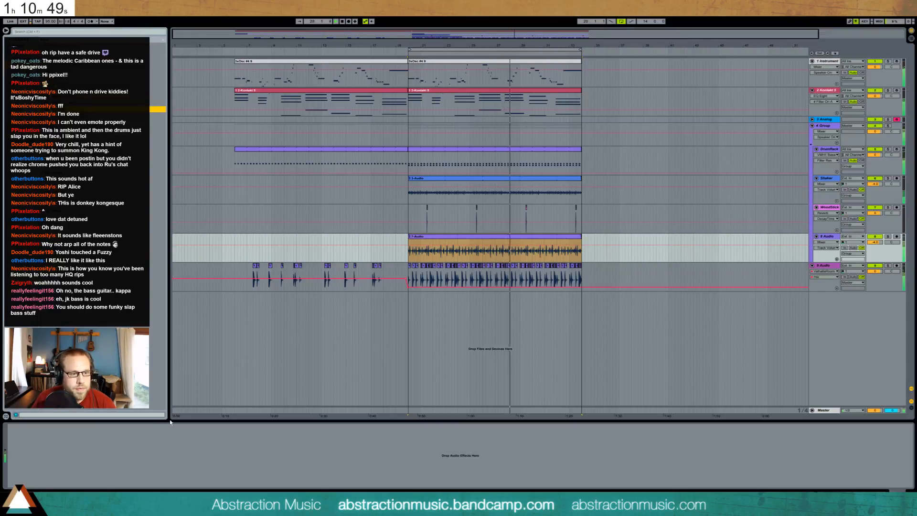
{"action": "left_click", "coordinate": [82, 454]}
{"action": "left_click_drag", "start_coordinate": [82, 454], "coordinate": [71, 462]}
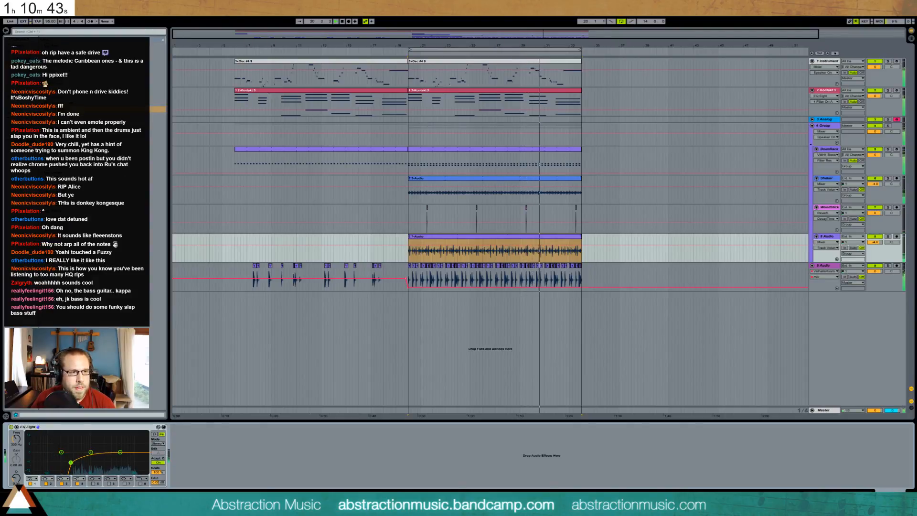
Add a Compressor after the EQ Eight on the 8 Audio track and adjust its ratio and threshold.
{"action": "left_click_drag", "start_coordinate": [90, 89], "coordinate": [180, 441]}
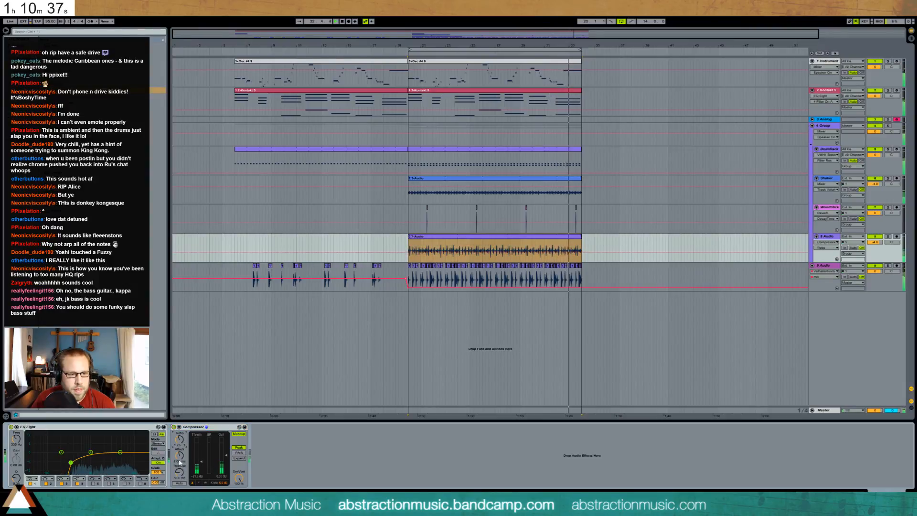
{"action": "left_click_drag", "start_coordinate": [180, 439], "coordinate": [202, 464]}
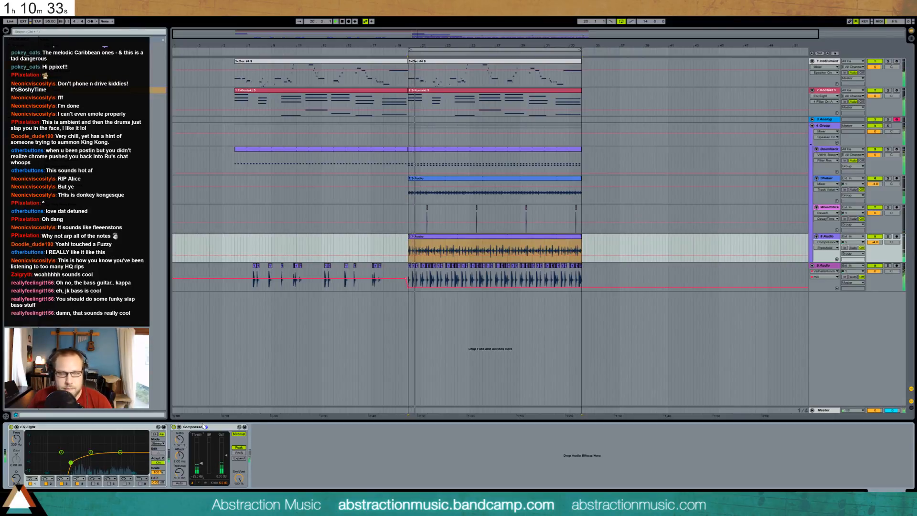
Load VMH1 Claps & Snares samples onto empty drum rack pads and draw three slightly staggered clap notes over the DrumRack clip's second kick.
{"action": "left_click", "coordinate": [451, 151]}
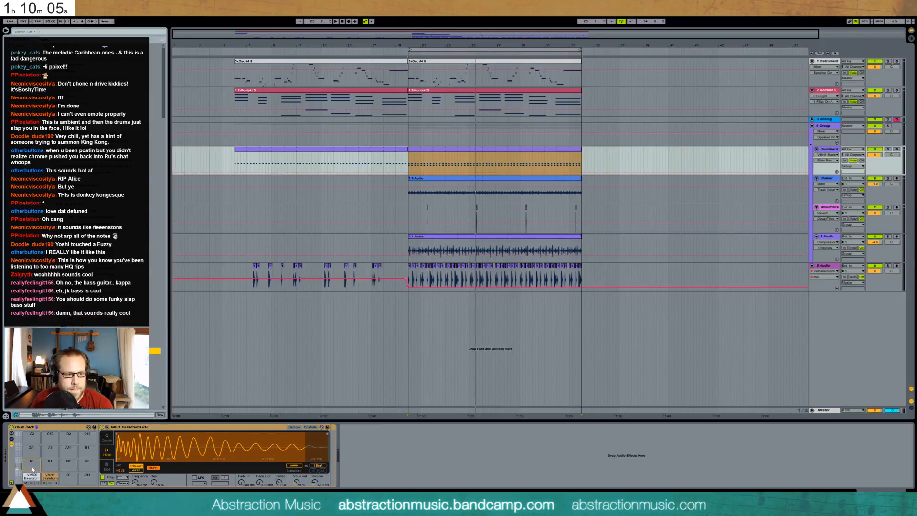
{"action": "left_click_drag", "start_coordinate": [33, 470], "coordinate": [32, 462]}
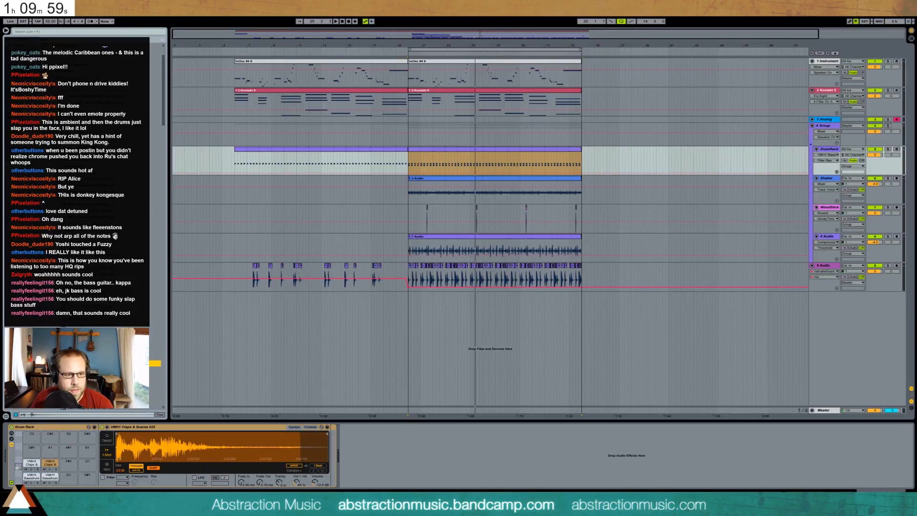
{"action": "double_click", "coordinate": [444, 151]}
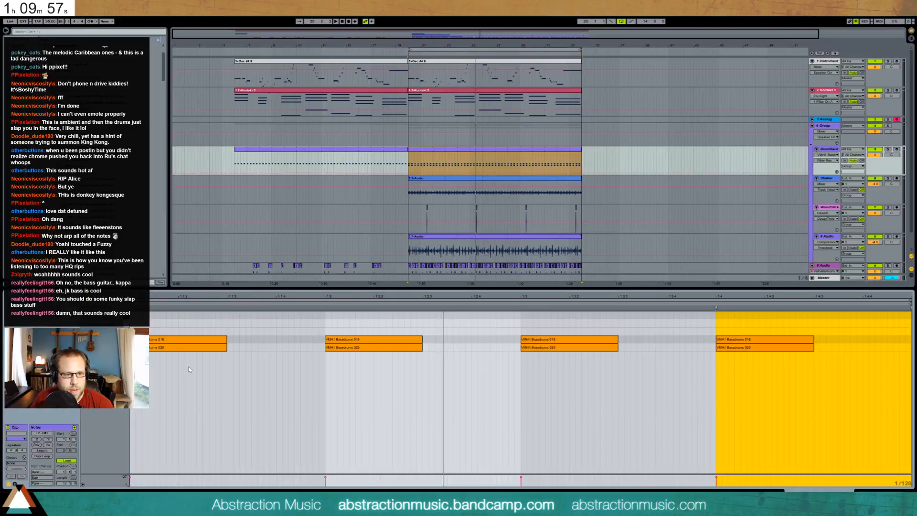
{"action": "double_click", "coordinate": [334, 316]}
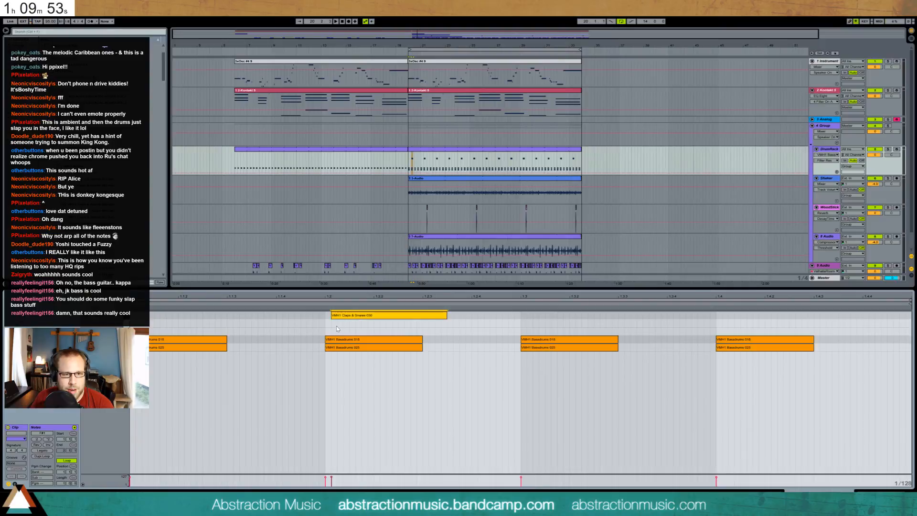
{"action": "left_click_drag", "start_coordinate": [336, 326], "coordinate": [423, 323]}
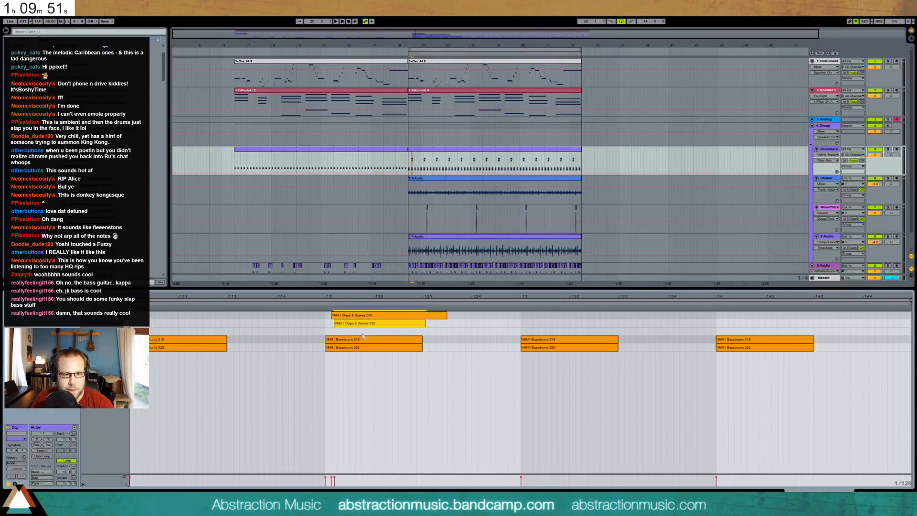
{"action": "mouse_move", "coordinate": [329, 333]}
{"action": "left_mouse_down"}
{"action": "mouse_move", "coordinate": [408, 311]}
{"action": "mouse_move", "coordinate": [442, 331]}
{"action": "mouse_move", "coordinate": [333, 310]}
{"action": "left_mouse_up"}
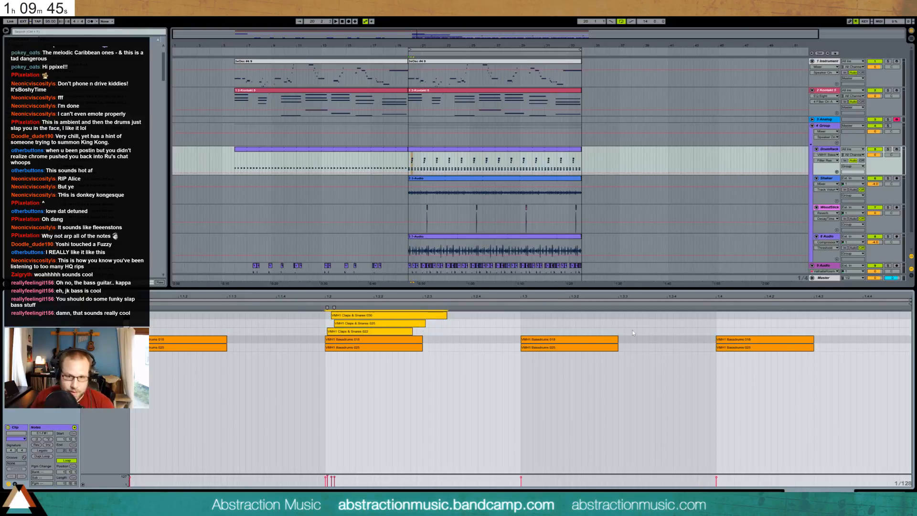
Copy the three layered clap notes onto the fourth kick and shift their start times for a different stagger.
{"action": "left_click", "coordinate": [717, 319]}
{"action": "key", "text": "ctrl+v"}
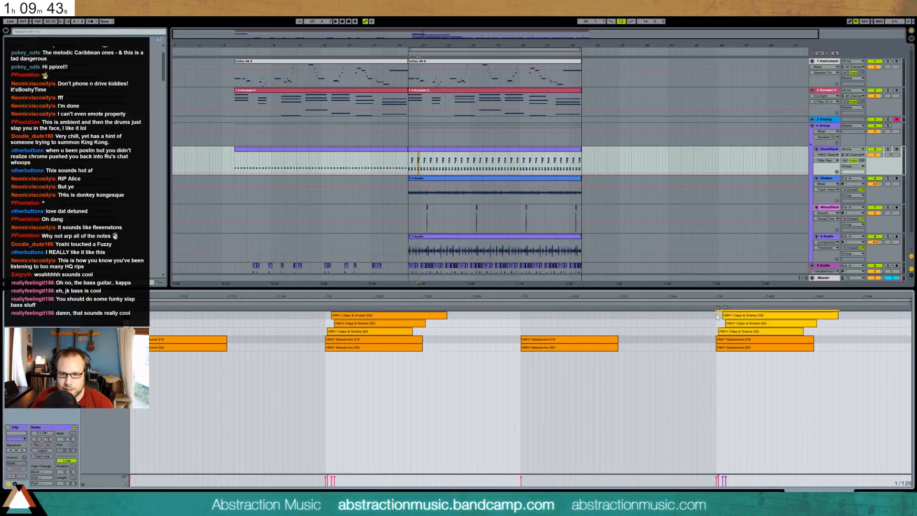
{"action": "left_click", "coordinate": [717, 317]}
{"action": "mouse_move", "coordinate": [729, 317]}
{"action": "left_mouse_down"}
{"action": "mouse_move", "coordinate": [728, 333]}
{"action": "mouse_move", "coordinate": [724, 317]}
{"action": "left_mouse_up"}
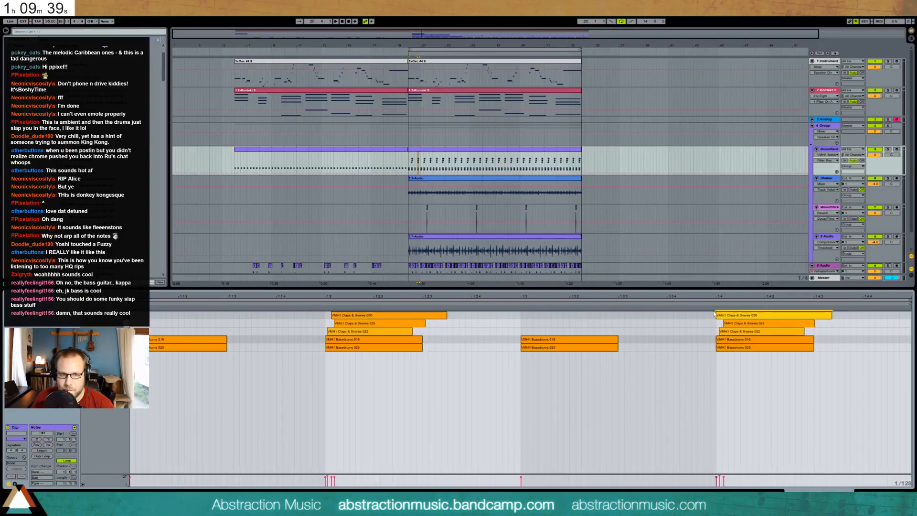
Consolidate the first two bars of the DrumRack part, starting at bar 20, into a single clip.
{"action": "left_click_drag", "start_coordinate": [440, 30], "coordinate": [414, 185]}
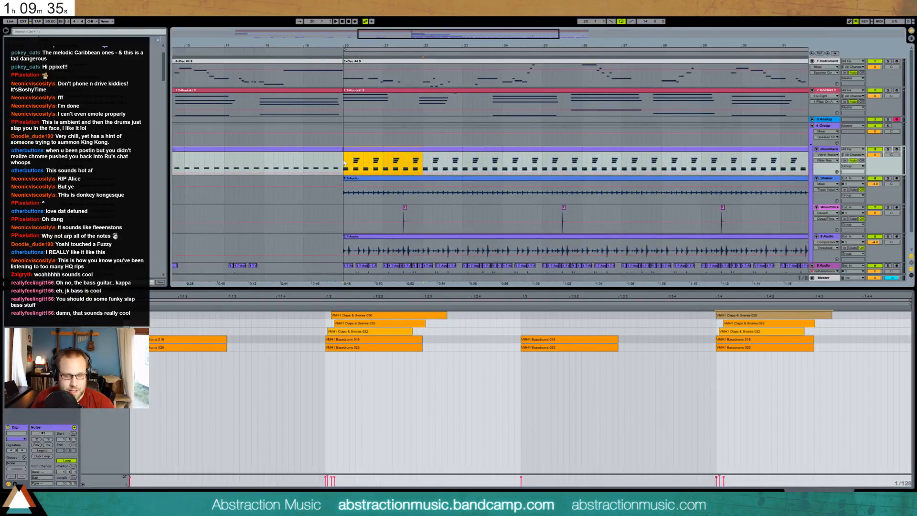
{"action": "key", "text": "ctrl+j"}
{"action": "left_click", "coordinate": [527, 375]}
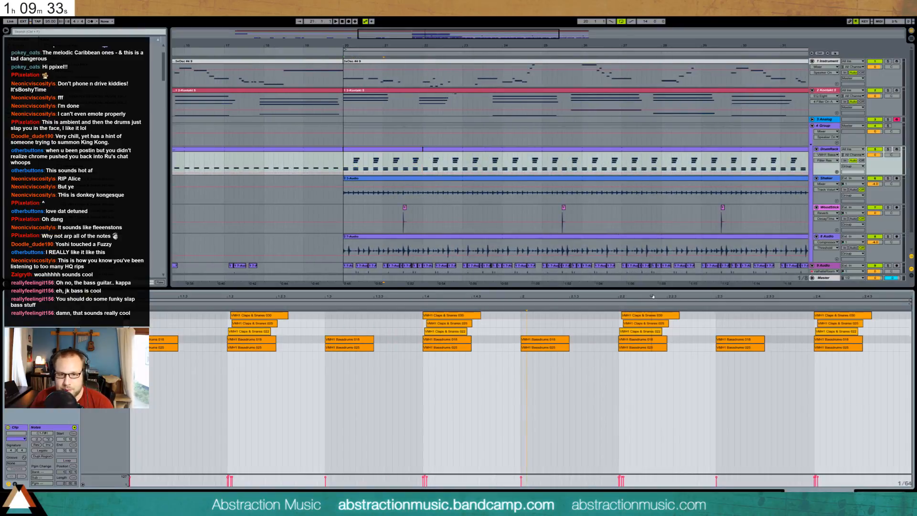
Shift the individual clap notes in the two clap groups of the clip's second bar to vary their stagger.
{"action": "left_click_drag", "start_coordinate": [652, 296], "coordinate": [390, 317]}
{"action": "left_click", "coordinate": [433, 316]}
{"action": "left_click", "coordinate": [402, 331]}
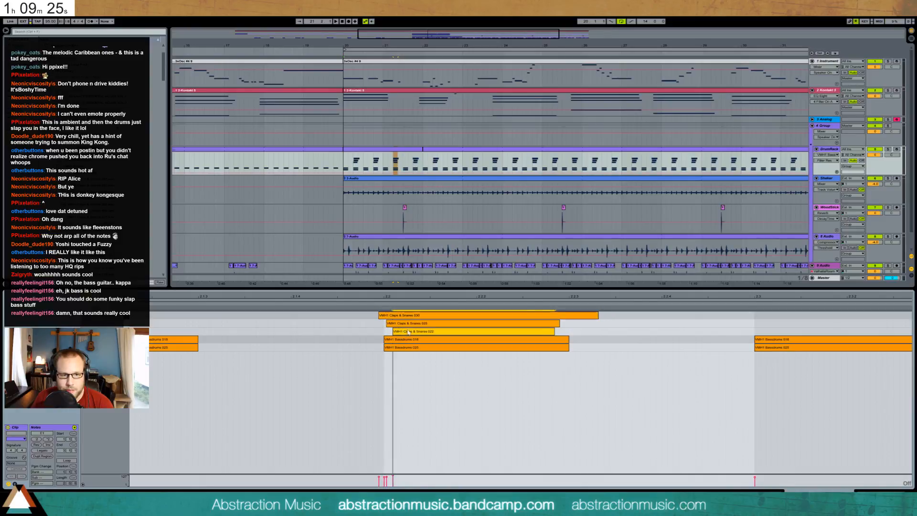
{"action": "left_click_drag", "start_coordinate": [628, 296], "coordinate": [395, 312]}
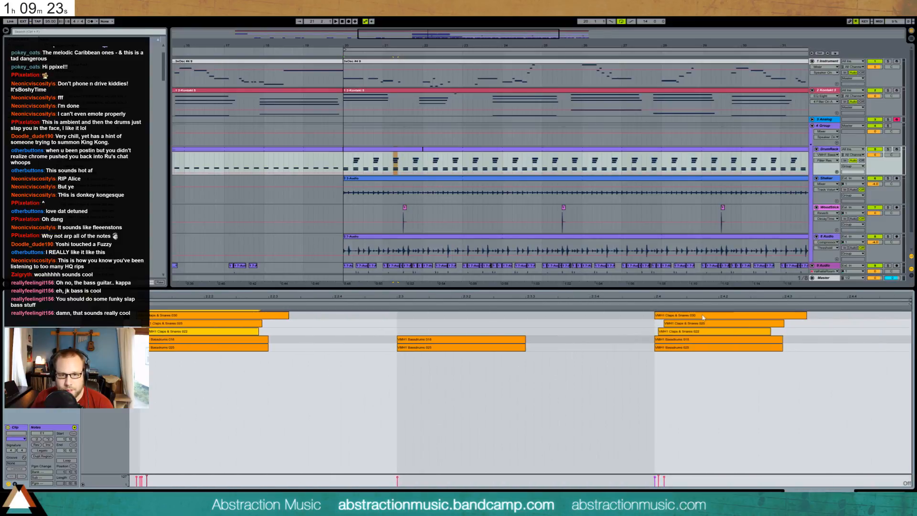
{"action": "left_click_drag", "start_coordinate": [703, 317], "coordinate": [672, 331]}
{"action": "left_click", "coordinate": [674, 323]}
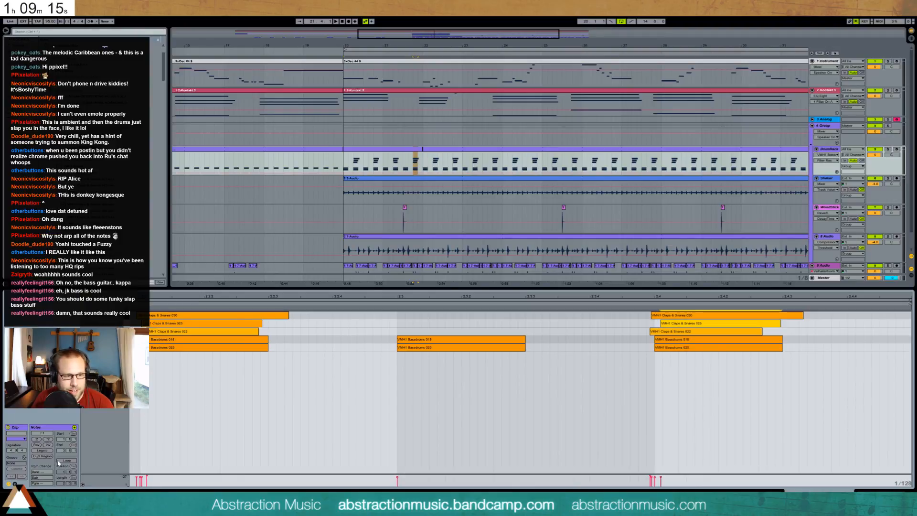
Enable looping on the two-bar DrumRack clip and extend it across the full drum section to bar 34.
{"action": "left_click", "coordinate": [60, 461]}
{"action": "left_click_drag", "start_coordinate": [421, 149], "coordinate": [658, 130]}
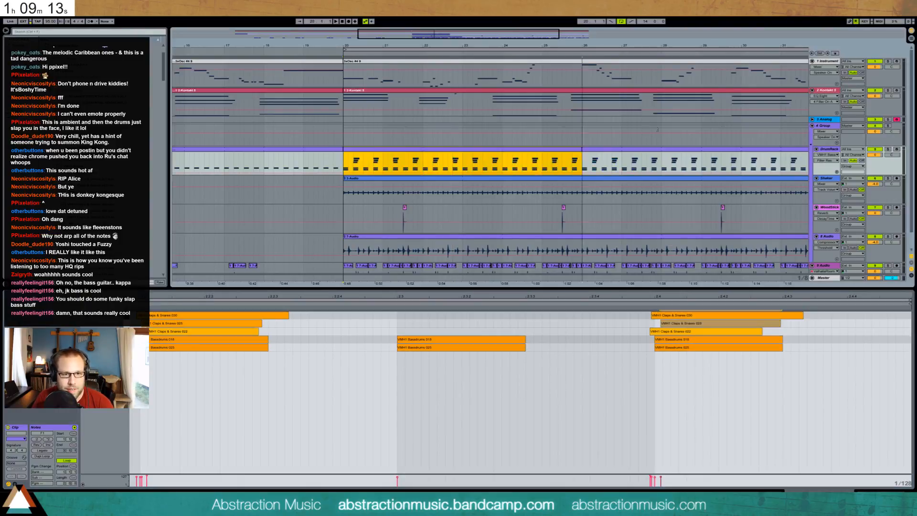
{"action": "left_click_drag", "start_coordinate": [510, 40], "coordinate": [557, 20]}
{"action": "left_click_drag", "start_coordinate": [639, 153], "coordinate": [699, 153]}
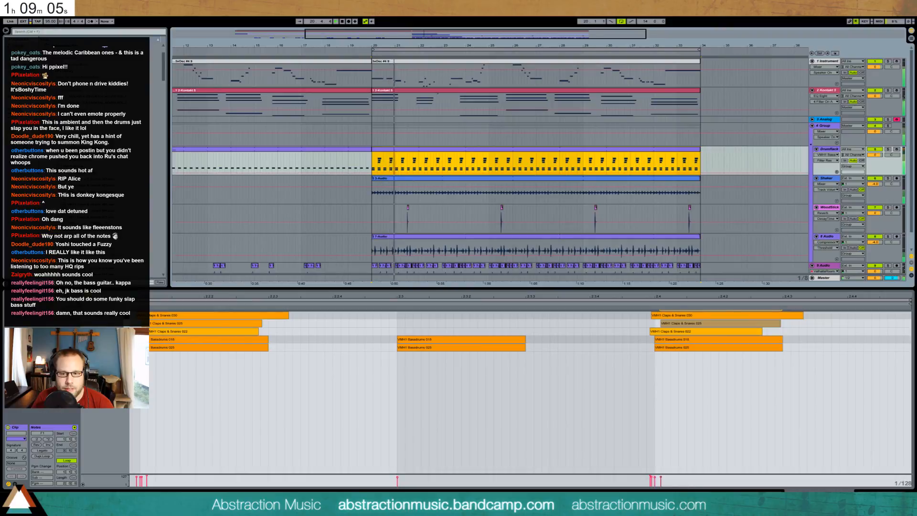
Show the drum rack's chain list and lower the volumes of the clap chains.
{"action": "key", "text": "shift+Tab"}
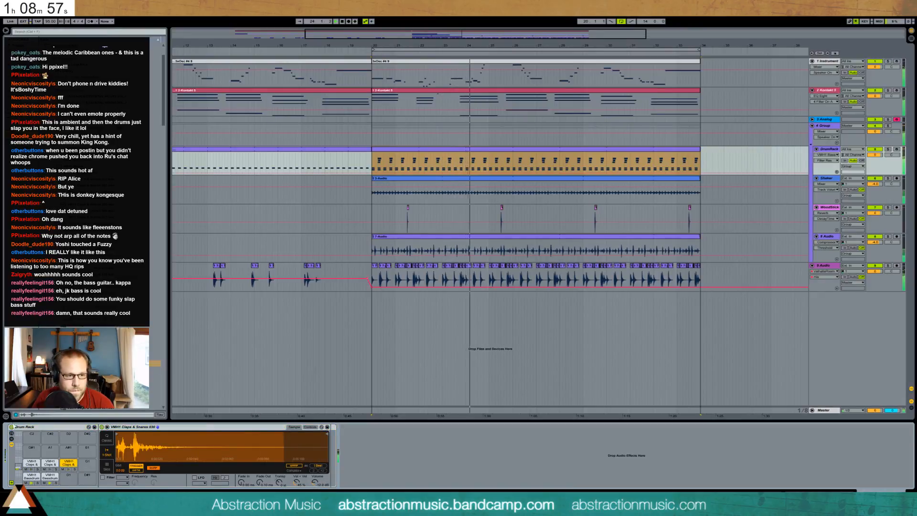
{"action": "left_click", "coordinate": [58, 453]}
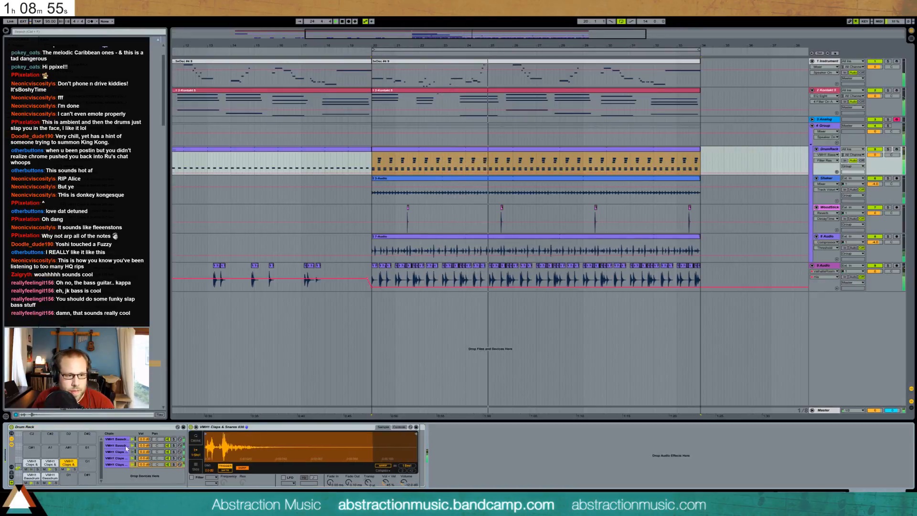
{"action": "mouse_move", "coordinate": [144, 452]}
{"action": "left_mouse_down"}
{"action": "mouse_move", "coordinate": [144, 473]}
{"action": "mouse_move", "coordinate": [144, 459]}
{"action": "left_mouse_up"}
{"action": "left_click_drag", "start_coordinate": [143, 459], "coordinate": [143, 465]}
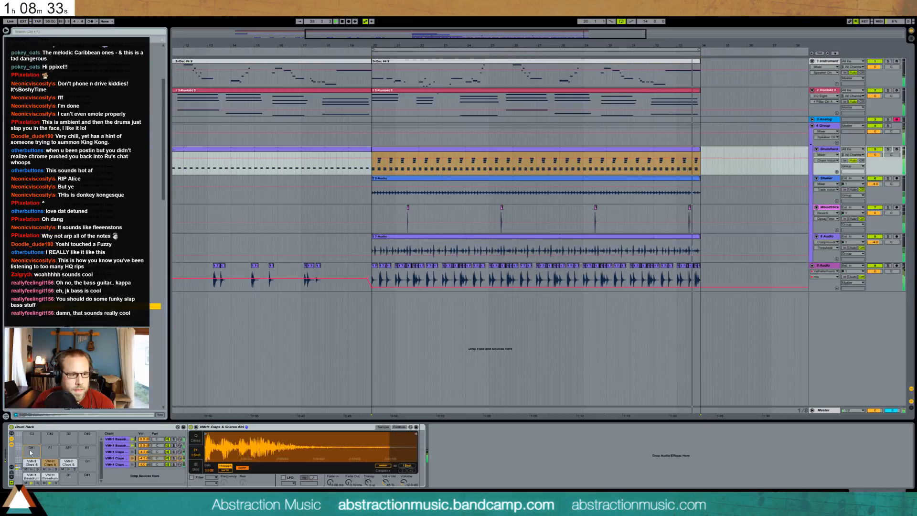
Load a VMH1 Closed Hats sample onto the empty pad above the claps and open the DrumRack clip's notes.
{"action": "left_click_drag", "start_coordinate": [86, 306], "coordinate": [32, 450]}
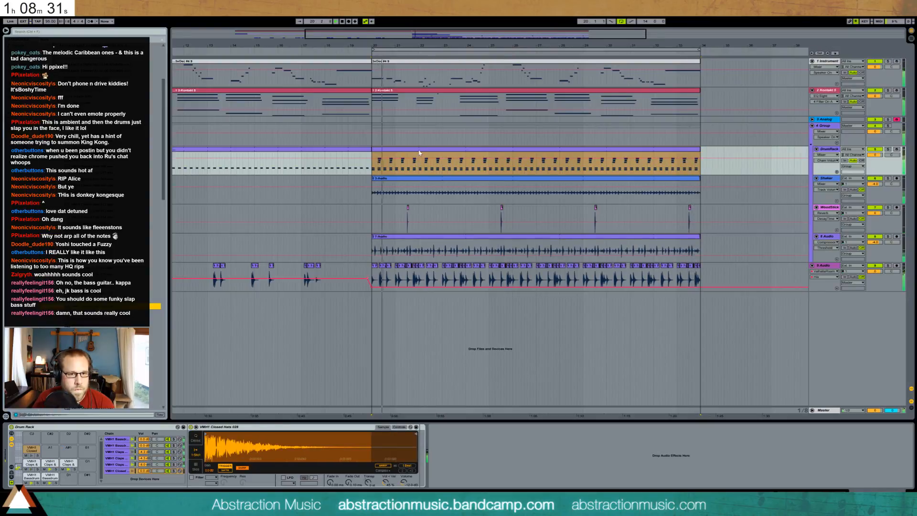
{"action": "double_click", "coordinate": [417, 167]}
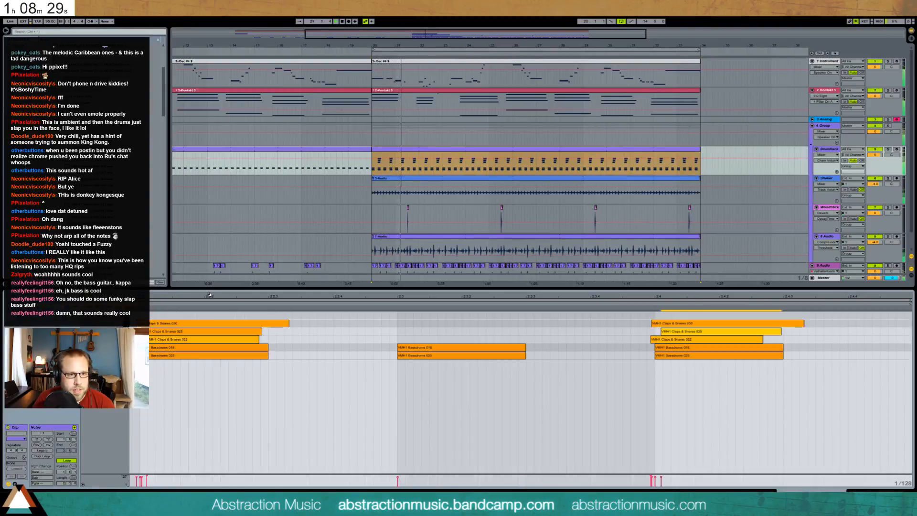
Set the note grid to 1/16 and draw three consecutive closed hat notes leading up to the first claps.
{"action": "left_click_drag", "start_coordinate": [210, 294], "coordinate": [313, 358]}
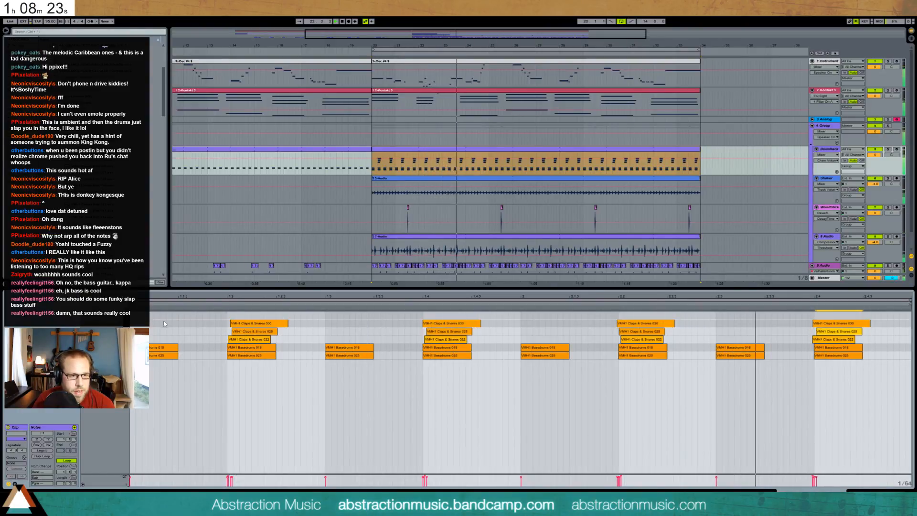
{"action": "key", "text": "ctrl+2"}
{"action": "key", "text": "ctrl+2"}
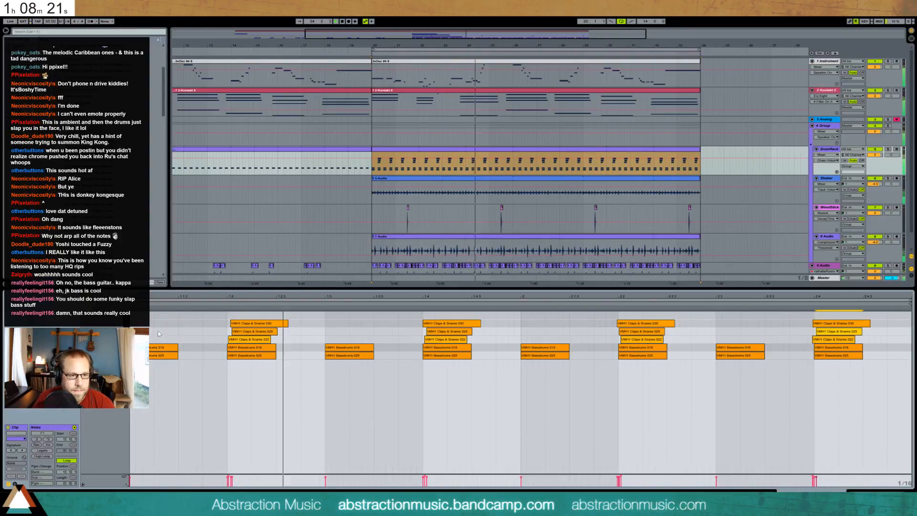
{"action": "double_click", "coordinate": [158, 316]}
{"action": "double_click", "coordinate": [183, 315]}
{"action": "double_click", "coordinate": [214, 315]}
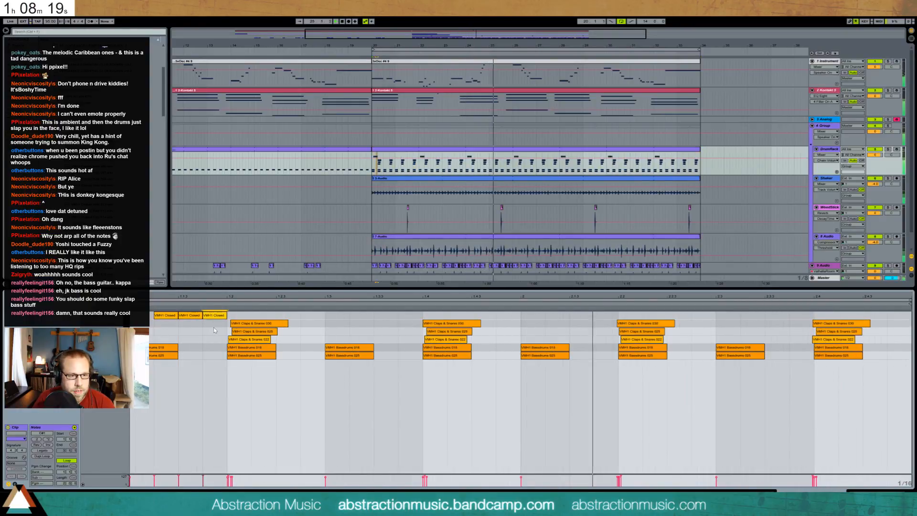
Lower the velocities of the three closed hat notes in a descending pattern, and delete the notes.
{"action": "left_click_drag", "start_coordinate": [152, 484], "coordinate": [212, 486]}
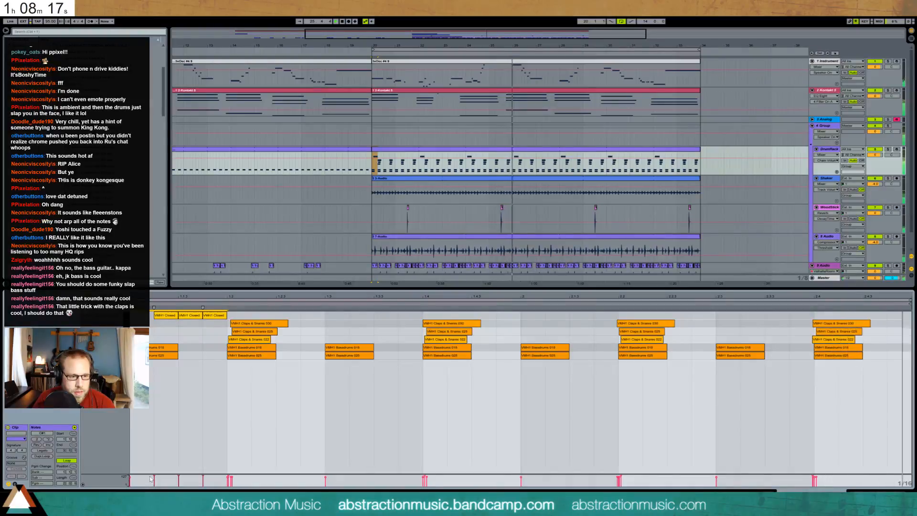
{"action": "left_click", "coordinate": [178, 481]}
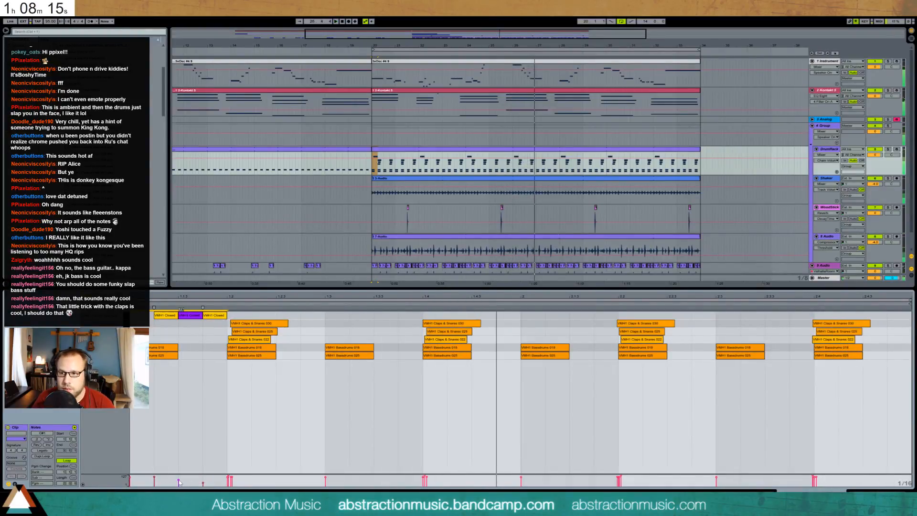
{"action": "left_click", "coordinate": [148, 482]}
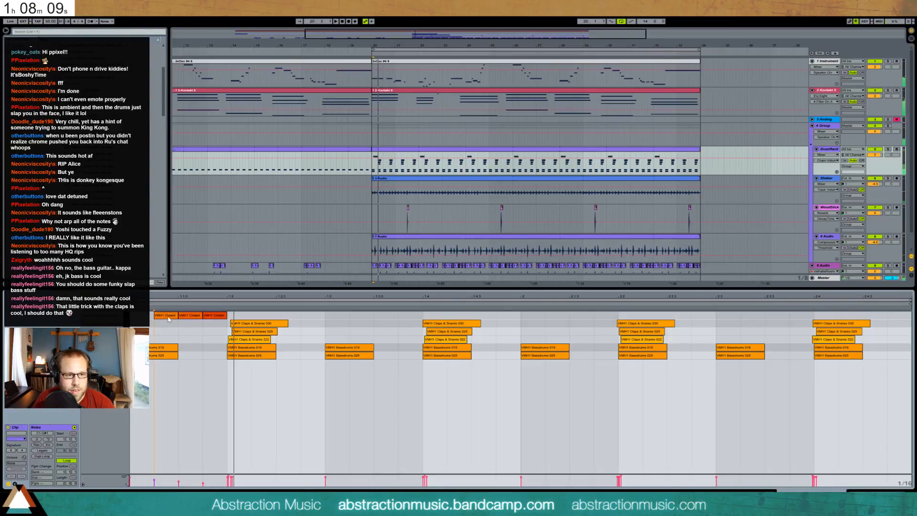
{"action": "double_click", "coordinate": [213, 316]}
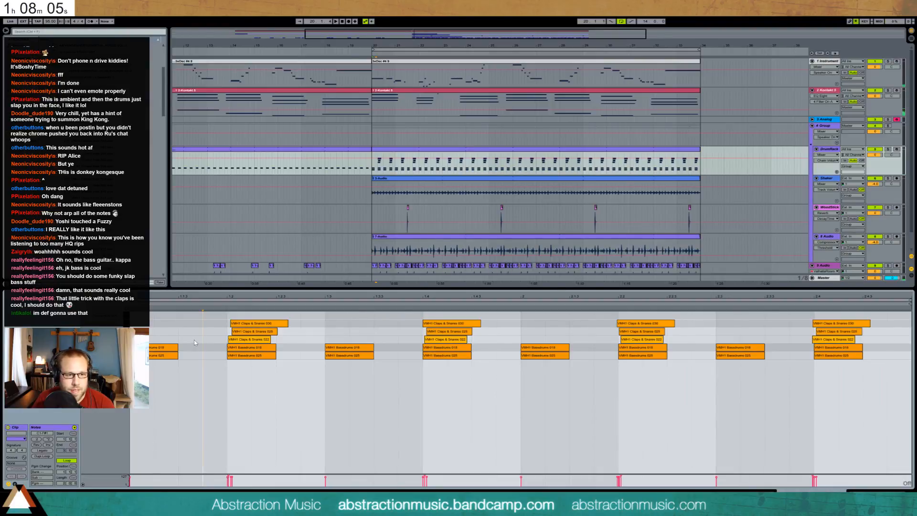
On a 1/16 grid, draw three consecutive closed hat notes running from the offbeat onto the first claps, with descending velocities.
{"action": "key", "text": "ctrl+4"}
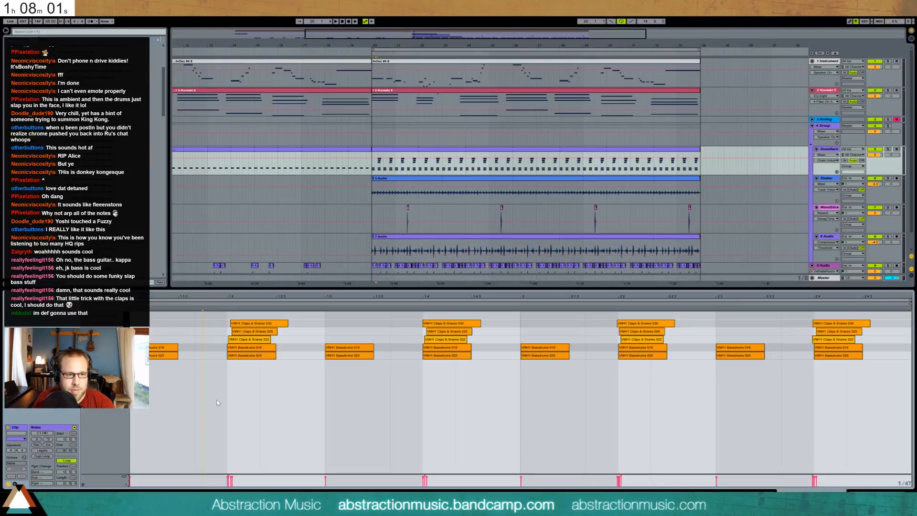
{"action": "key", "text": "ctrl+4"}
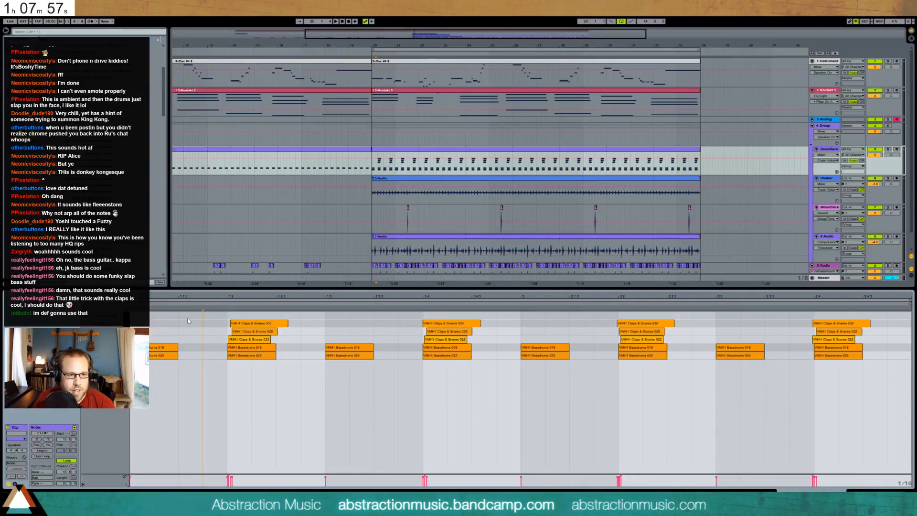
{"action": "key", "text": "space"}
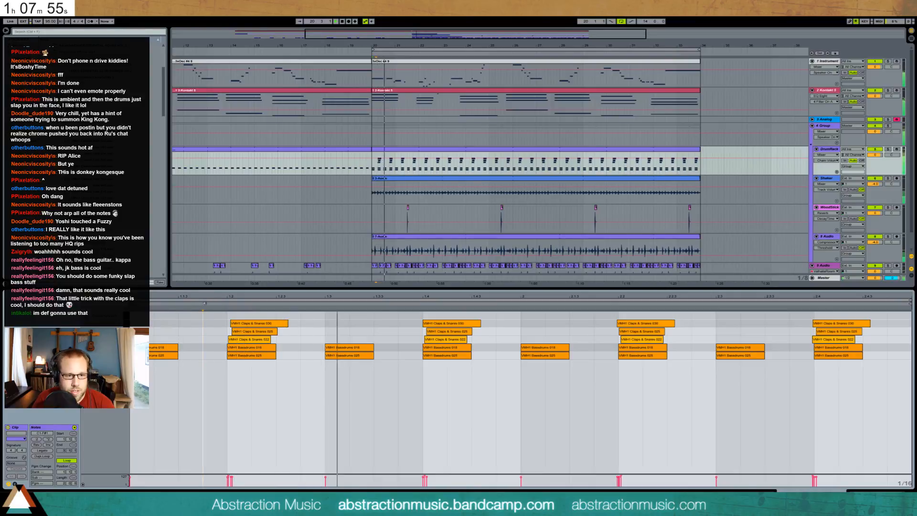
{"action": "key", "text": "space"}
{"action": "double_click", "coordinate": [186, 318]}
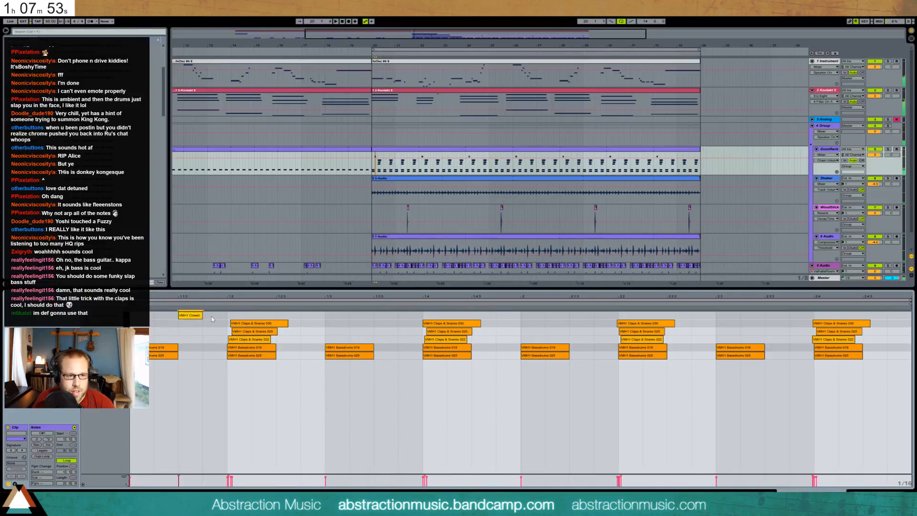
{"action": "left_click_drag", "start_coordinate": [173, 320], "coordinate": [251, 318]}
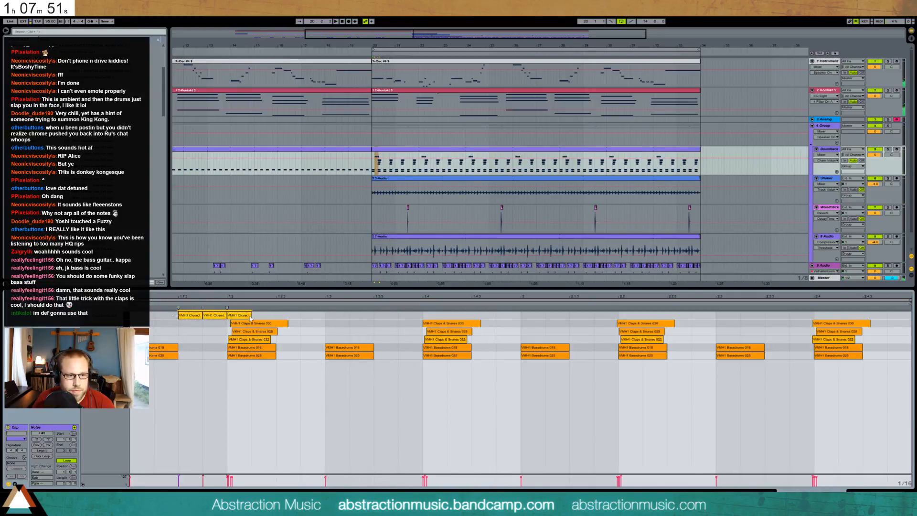
{"action": "left_click_drag", "start_coordinate": [173, 478], "coordinate": [233, 484]}
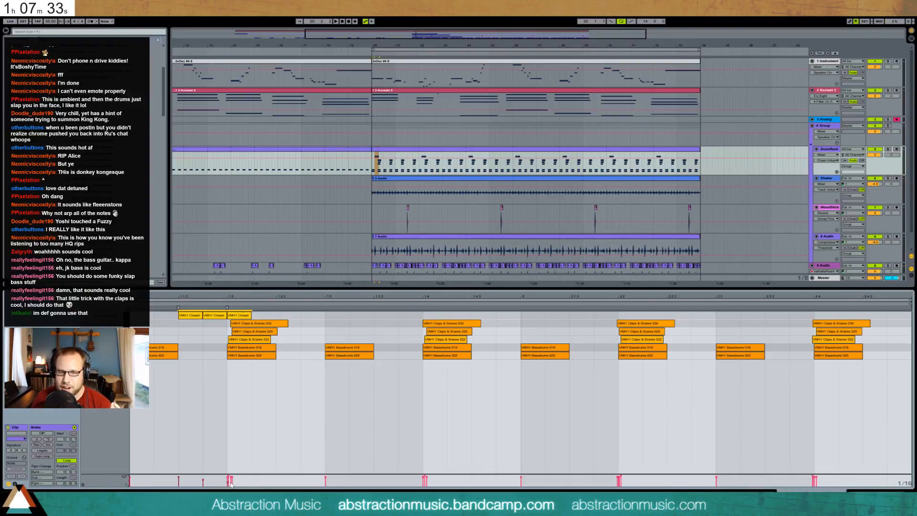
{"action": "left_click", "coordinate": [10, 505]}
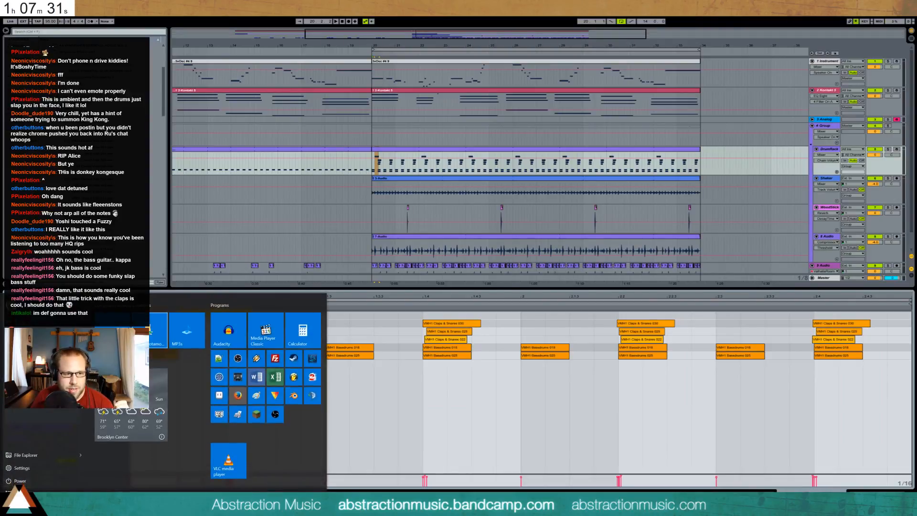
{"action": "left_click", "coordinate": [225, 461]}
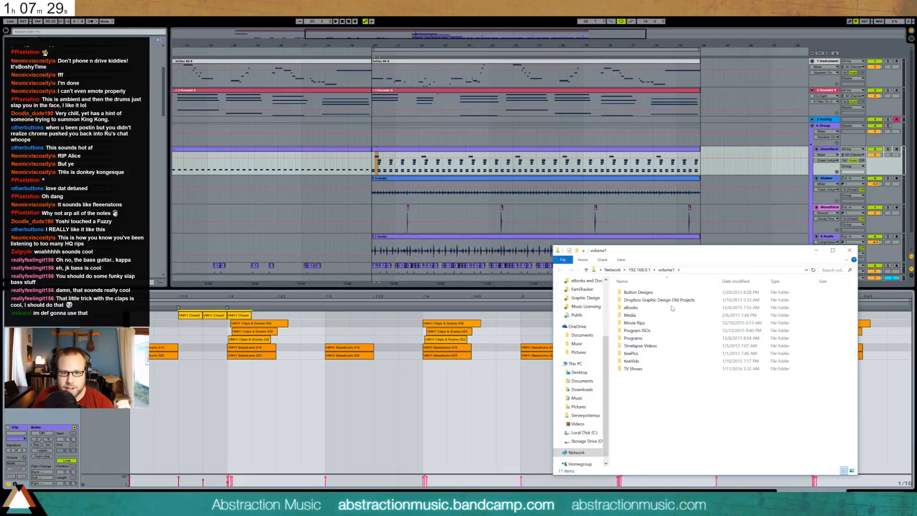
{"action": "left_click", "coordinate": [850, 252]}
Switch to File Explorer and play a track from The Maker's Eden, Act 2 in the MP3s folder's Abstraction collection, closing the player when done.
{"action": "left_click", "coordinate": [11, 505]}
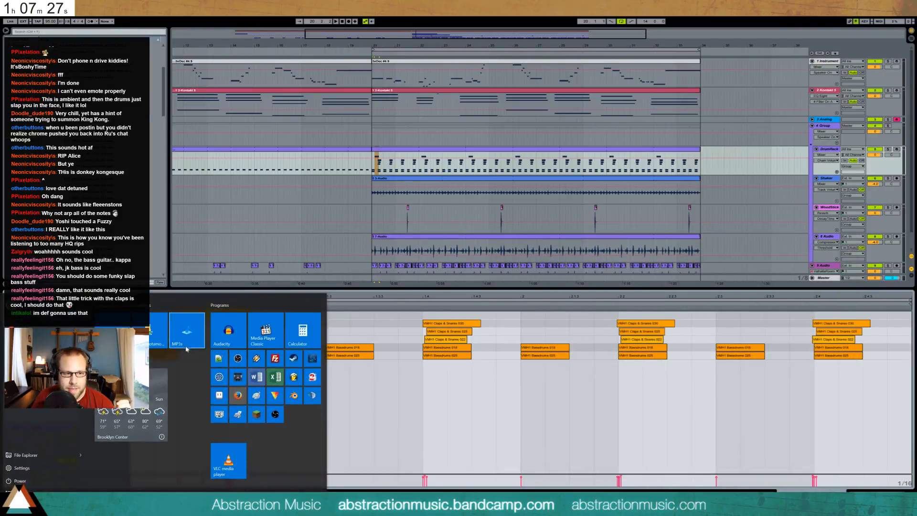
{"action": "left_click", "coordinate": [187, 346]}
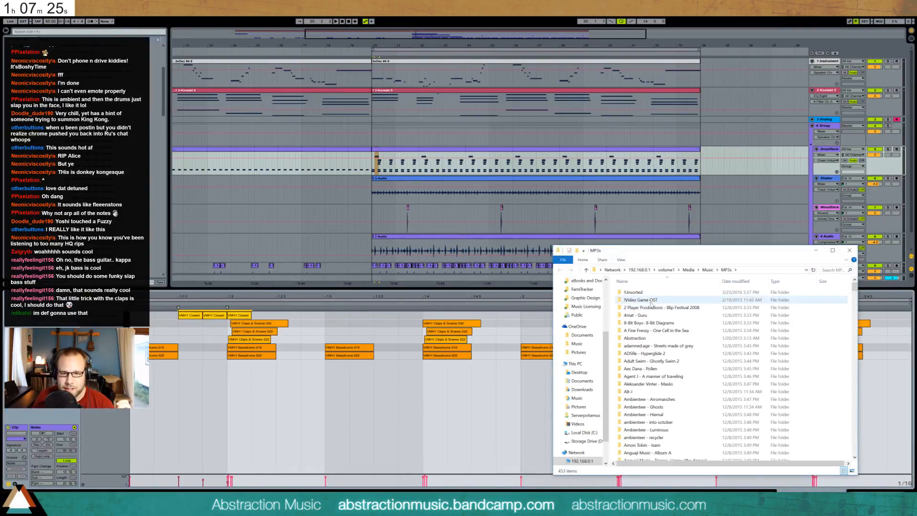
{"action": "double_click", "coordinate": [656, 338]}
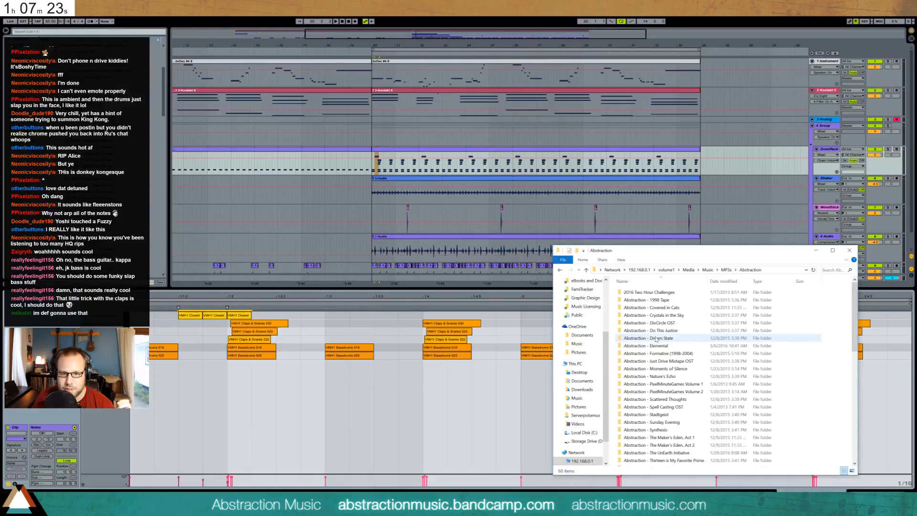
{"action": "double_click", "coordinate": [682, 445]}
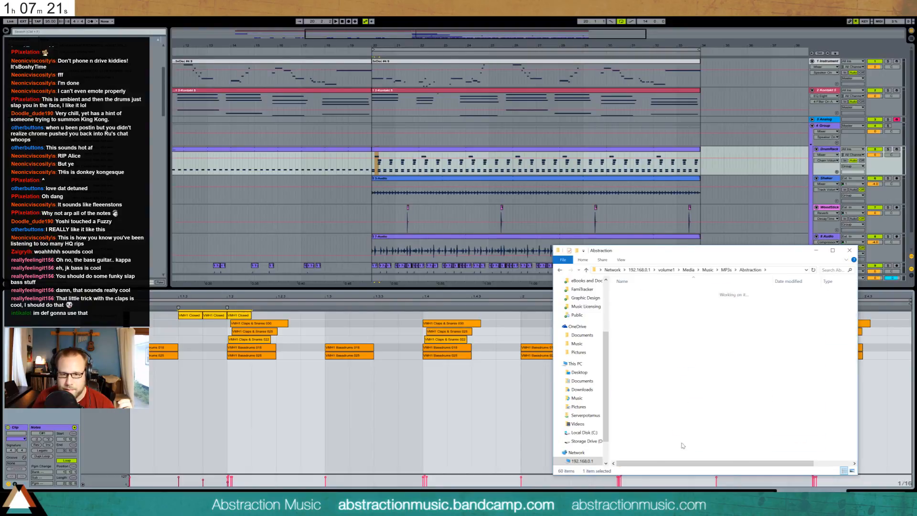
{"action": "left_click", "coordinate": [714, 339]}
{"action": "double_click", "coordinate": [714, 338]}
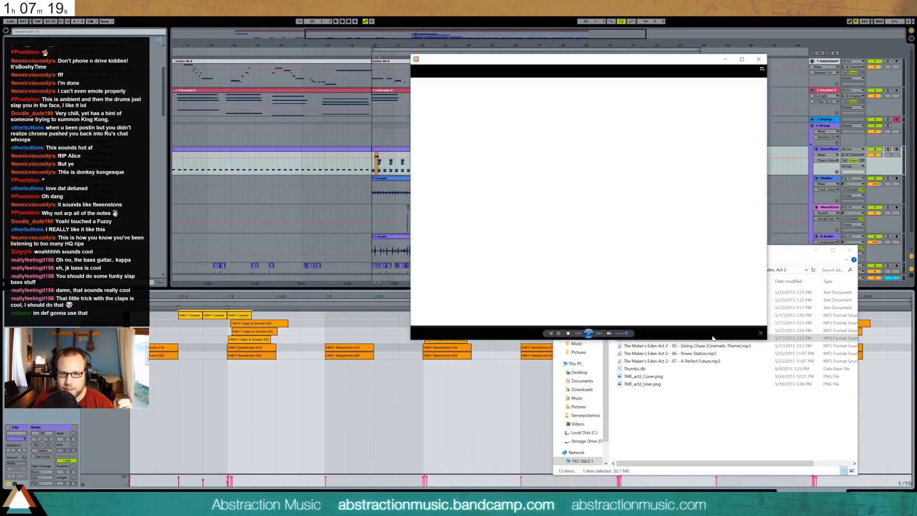
{"action": "left_click_drag", "start_coordinate": [627, 333], "coordinate": [634, 334]}
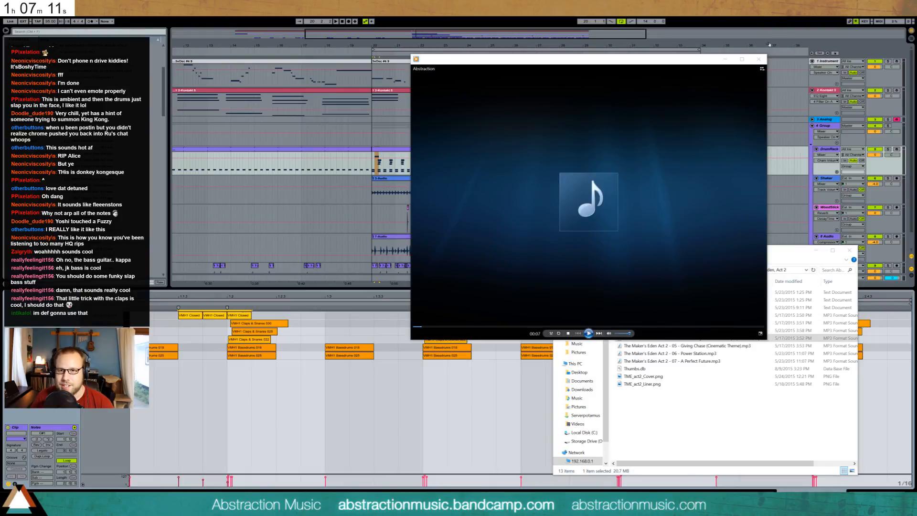
{"action": "left_click", "coordinate": [759, 59]}
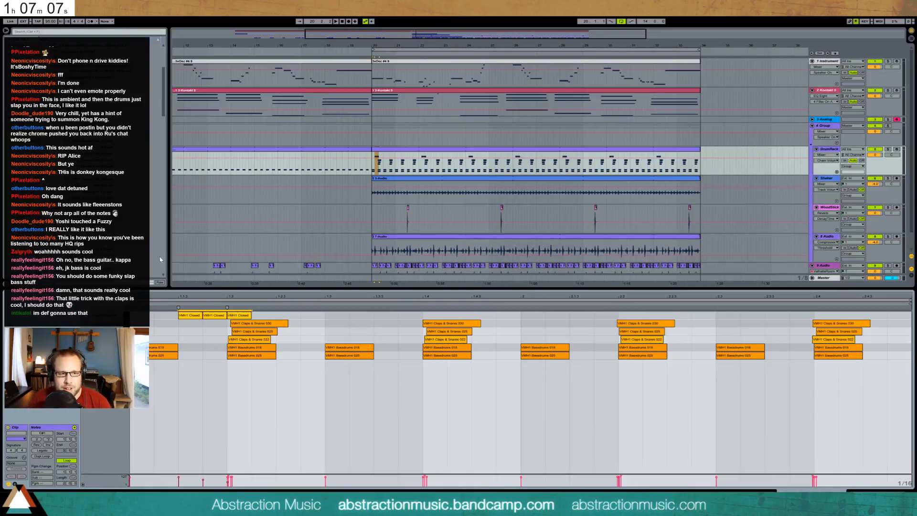
Swap the drum rack's closed hat for another VMH1 Closed Hats sample, shorten its playback end, and adjust its fade-out.
{"action": "left_click", "coordinate": [195, 338]}
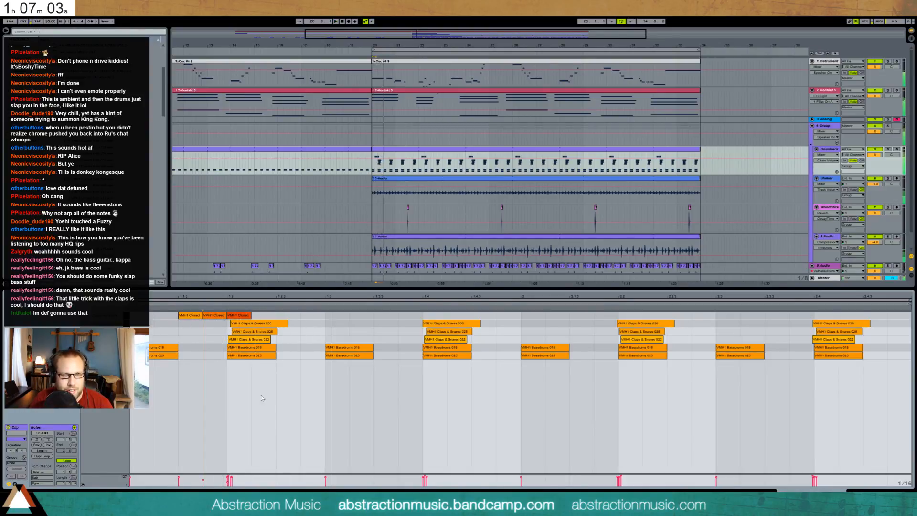
{"action": "key", "text": "shift+Tab"}
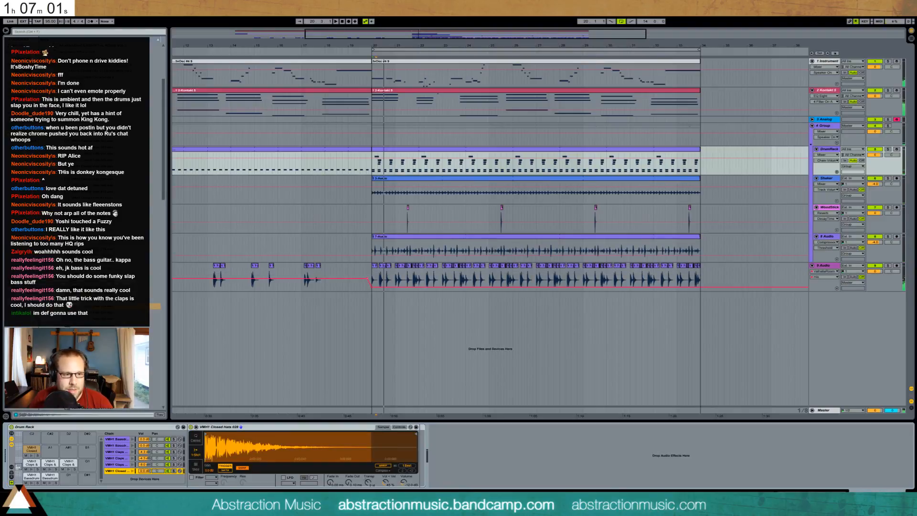
{"action": "scroll", "coordinate": [95, 274], "scroll_direction": "down", "scroll_amount": 1}
{"action": "left_click", "coordinate": [96, 274]}
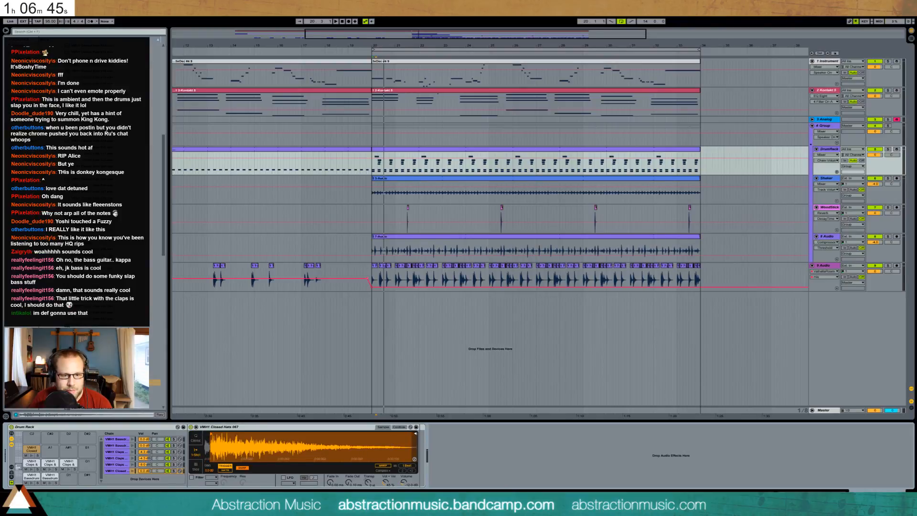
{"action": "left_click_drag", "start_coordinate": [416, 434], "coordinate": [391, 435]}
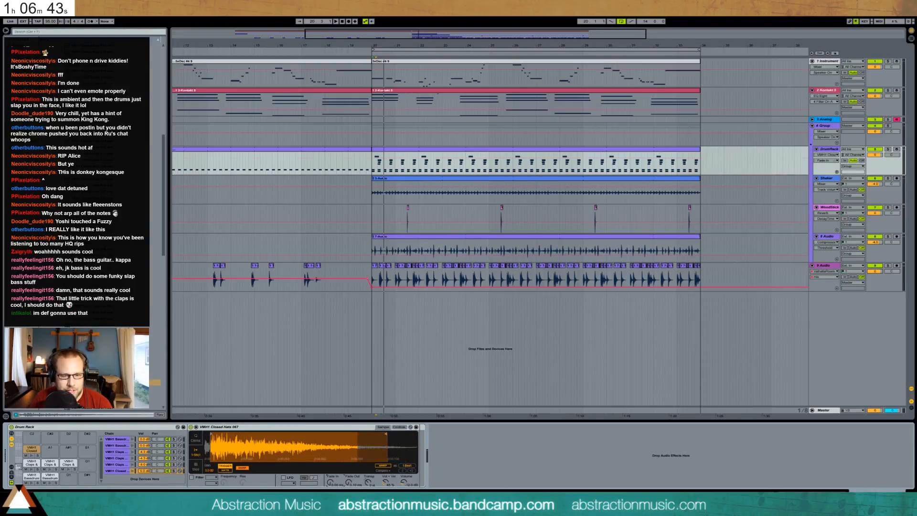
{"action": "left_click_drag", "start_coordinate": [348, 482], "coordinate": [348, 488]}
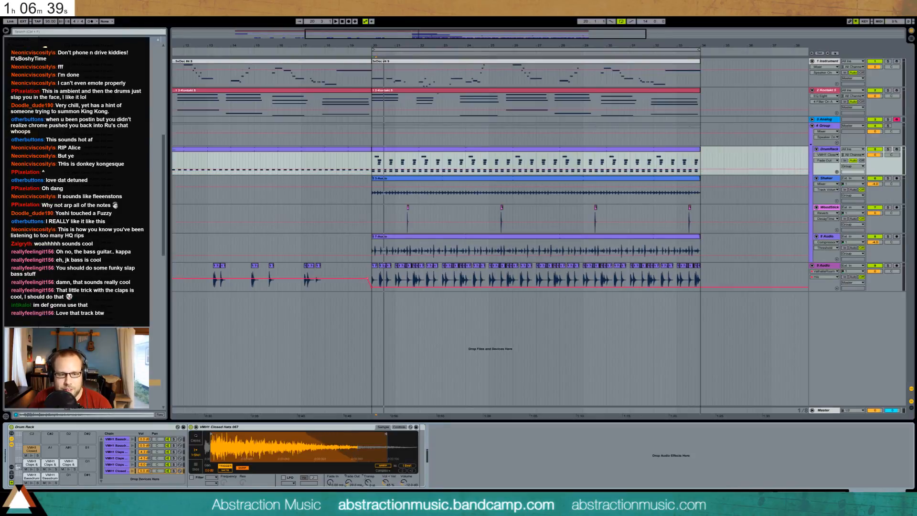
Duplicate the three-note closed hat pattern repeatedly until it fills the DrumRack clip to its end.
{"action": "double_click", "coordinate": [381, 151]}
{"action": "left_click_drag", "start_coordinate": [158, 314], "coordinate": [246, 316]}
{"action": "key", "text": "ctrl+d"}
{"action": "key", "text": "ctrl+d"}
{"action": "key", "text": "ctrl+d"}
{"action": "key", "text": "ctrl+d"}
{"action": "key", "text": "ctrl+d"}
{"action": "key", "text": "ctrl+d"}
{"action": "key", "text": "ctrl+d"}
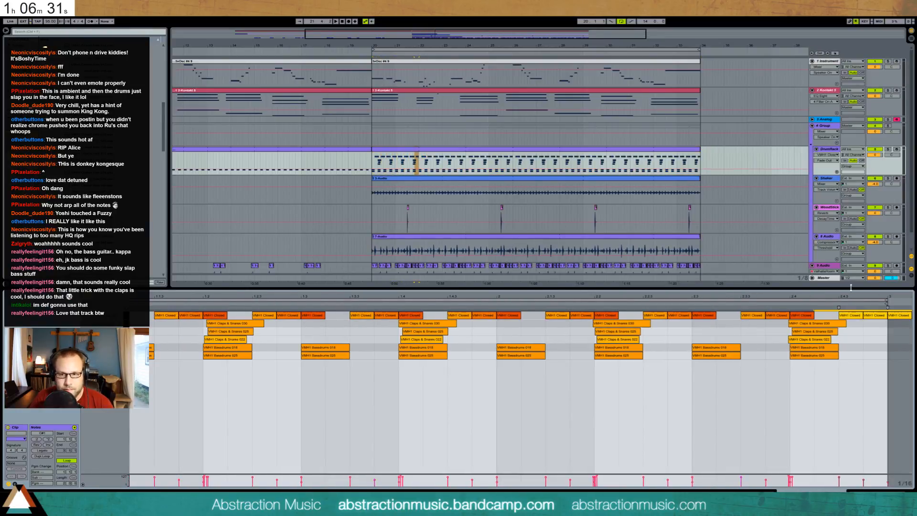
{"action": "left_click", "coordinate": [895, 331]}
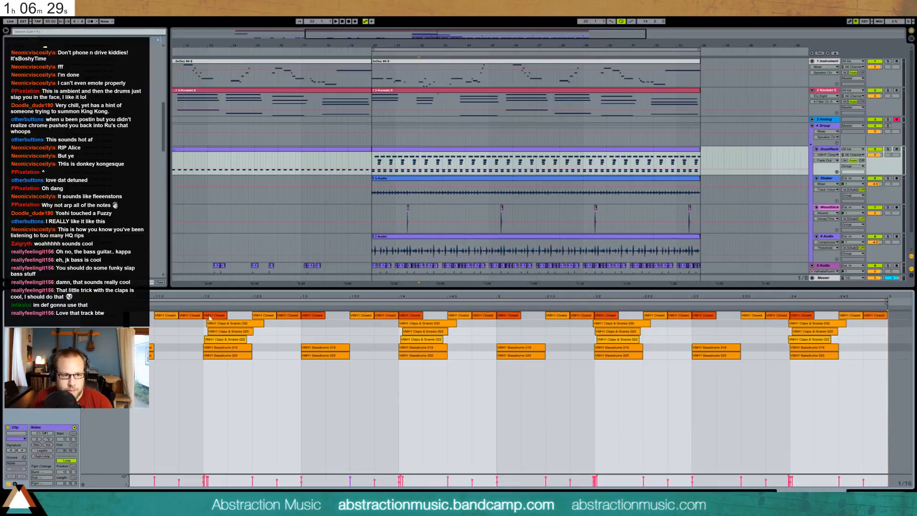
{"action": "scroll", "coordinate": [521, 391], "scroll_direction": "left", "scroll_amount": 1}
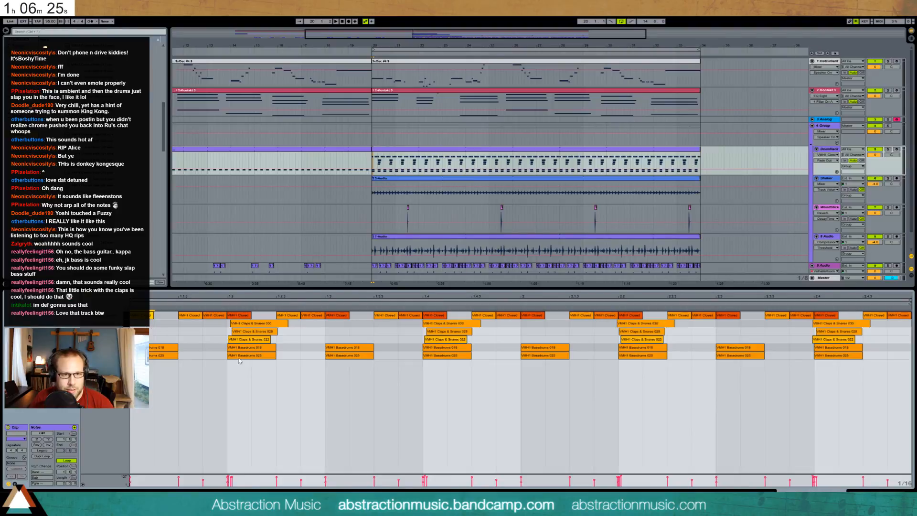
Play the drum loop while lengthening the closed hat's fade-out and raising the song tempo.
{"action": "key", "text": "space"}
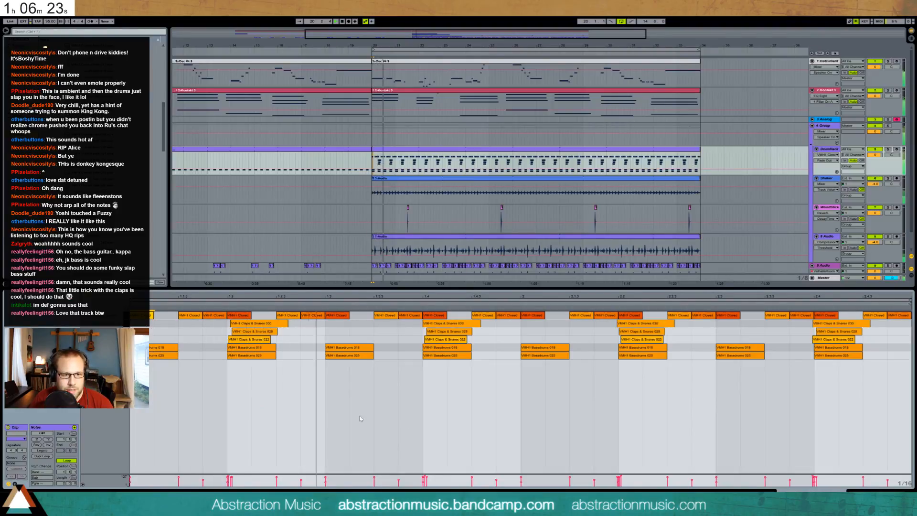
{"action": "key", "text": "shift+Tab"}
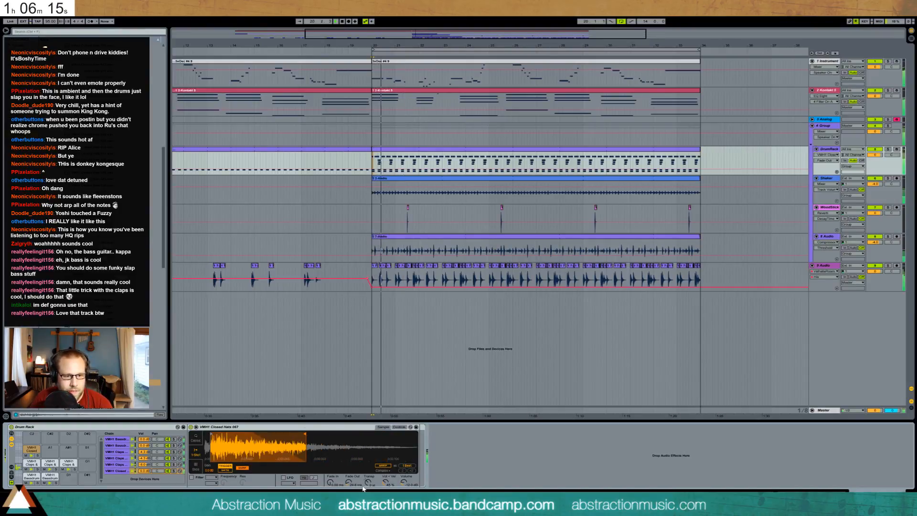
{"action": "left_click_drag", "start_coordinate": [349, 482], "coordinate": [349, 477]}
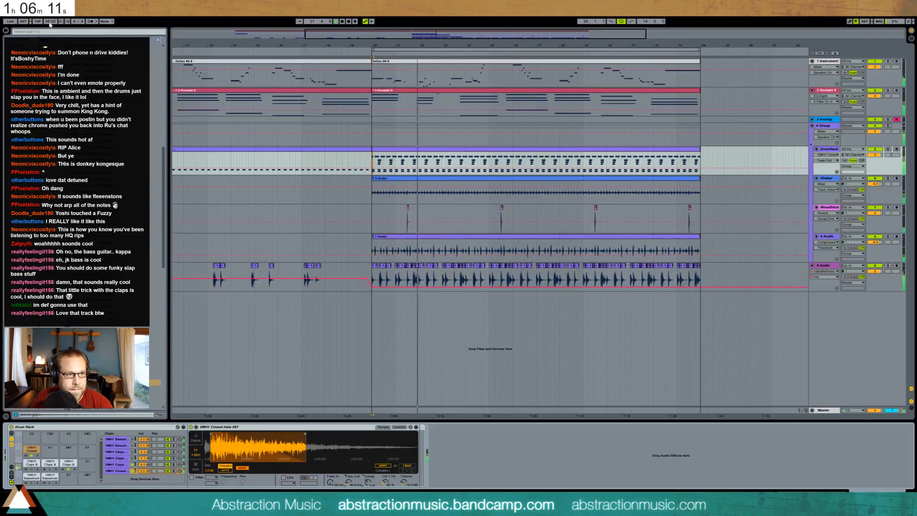
{"action": "left_click_drag", "start_coordinate": [50, 22], "coordinate": [50, 13]}
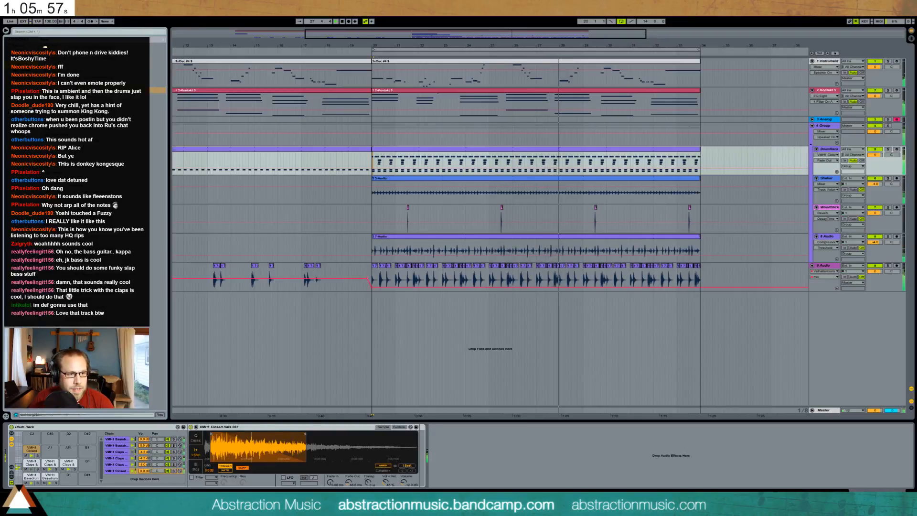
Add a Reverb after the closed hat's sampler and adjust its Dry/Wet and Decay Time.
{"action": "left_click_drag", "start_coordinate": [432, 440], "coordinate": [433, 442]}
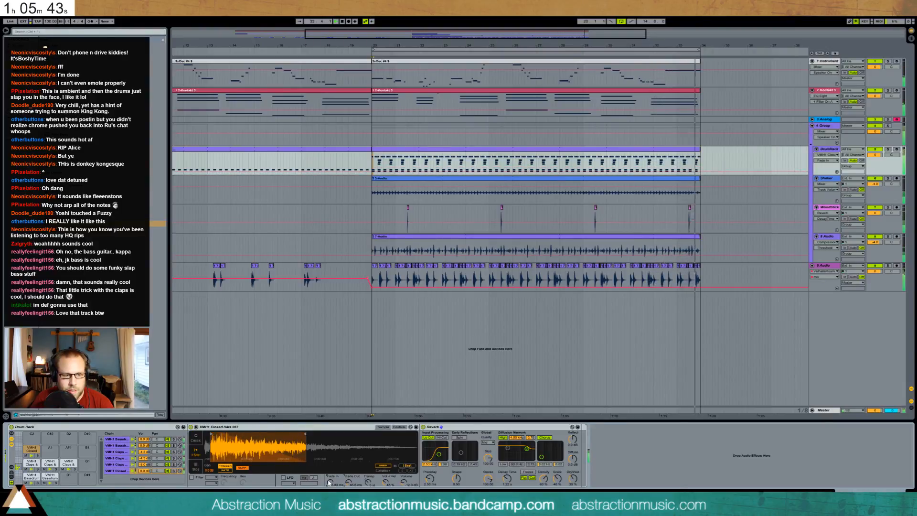
{"action": "left_click_drag", "start_coordinate": [569, 478], "coordinate": [569, 482]}
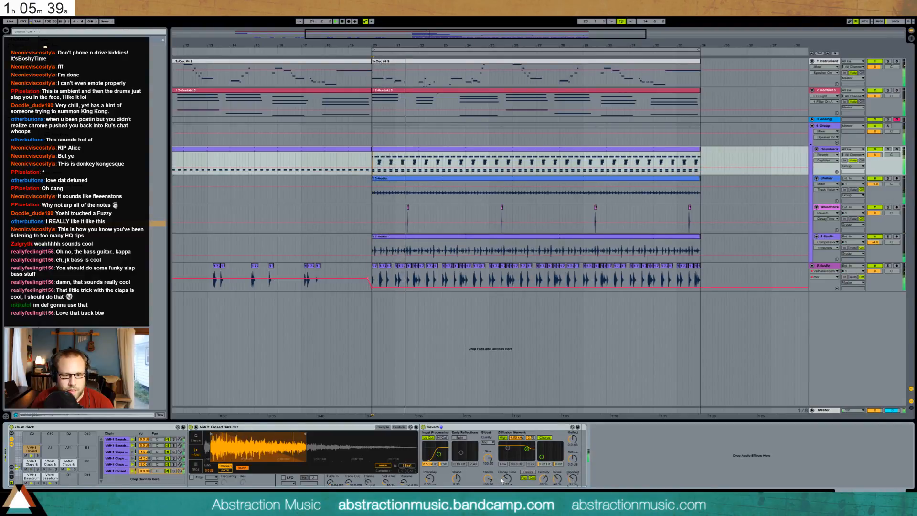
{"action": "left_click_drag", "start_coordinate": [507, 479], "coordinate": [507, 485]}
{"action": "left_click_drag", "start_coordinate": [574, 482], "coordinate": [574, 477]}
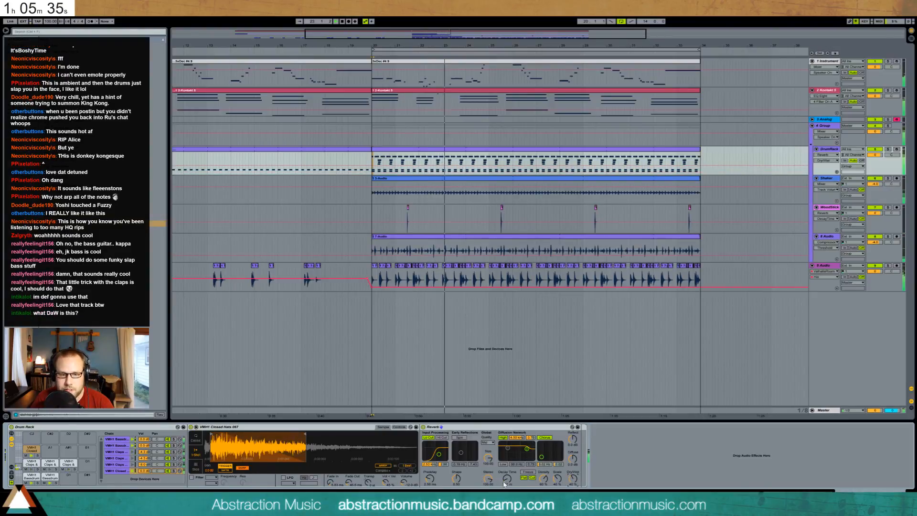
{"action": "left_click_drag", "start_coordinate": [507, 478], "coordinate": [507, 475]}
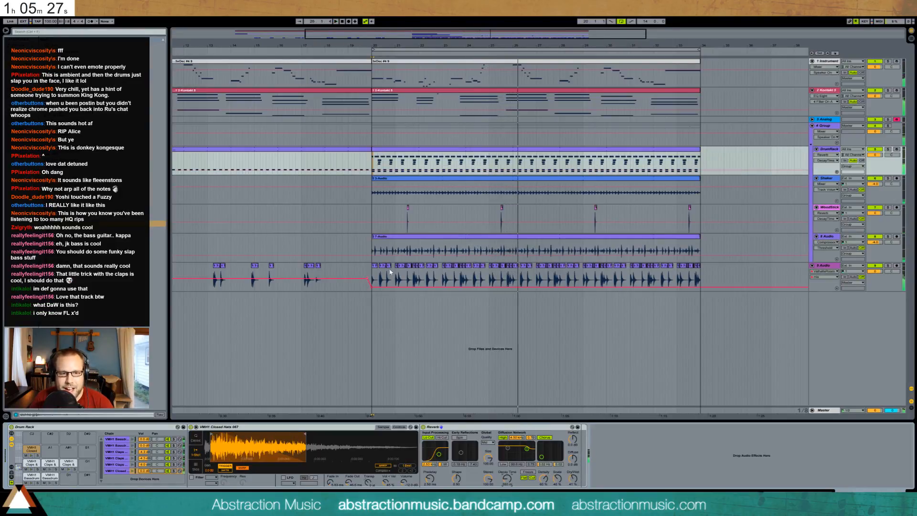
Close the ValhallaRoom window and listen to the whole arrangement from the start of the first lead and chord clips.
{"action": "left_click", "coordinate": [375, 273]}
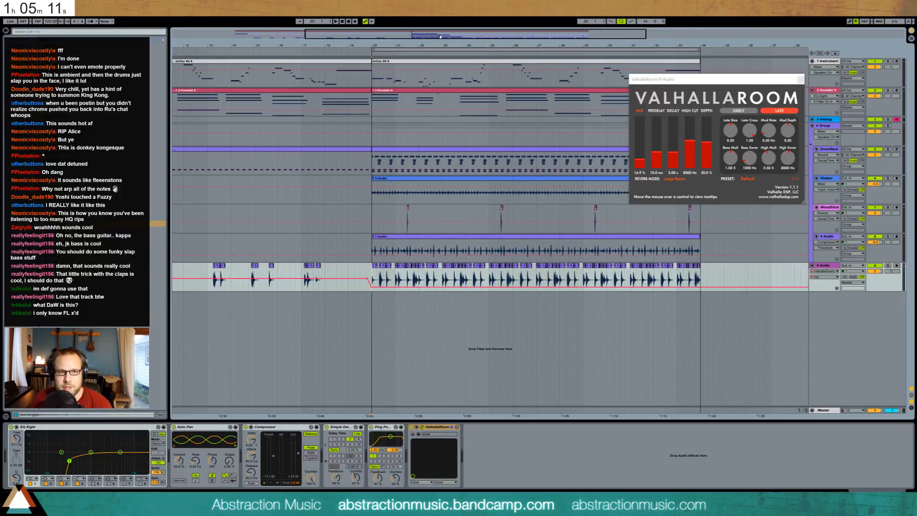
{"action": "key", "text": "minus"}
{"action": "left_click", "coordinate": [802, 81]}
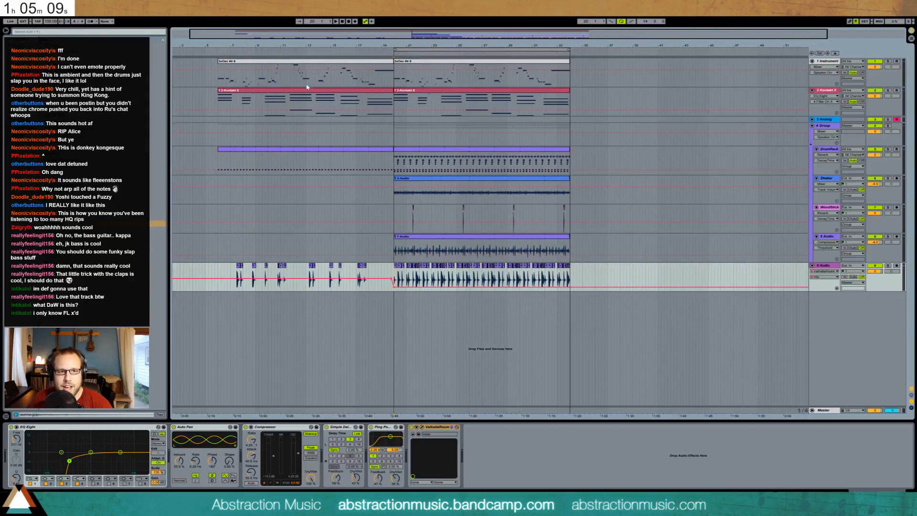
{"action": "left_click", "coordinate": [219, 76]}
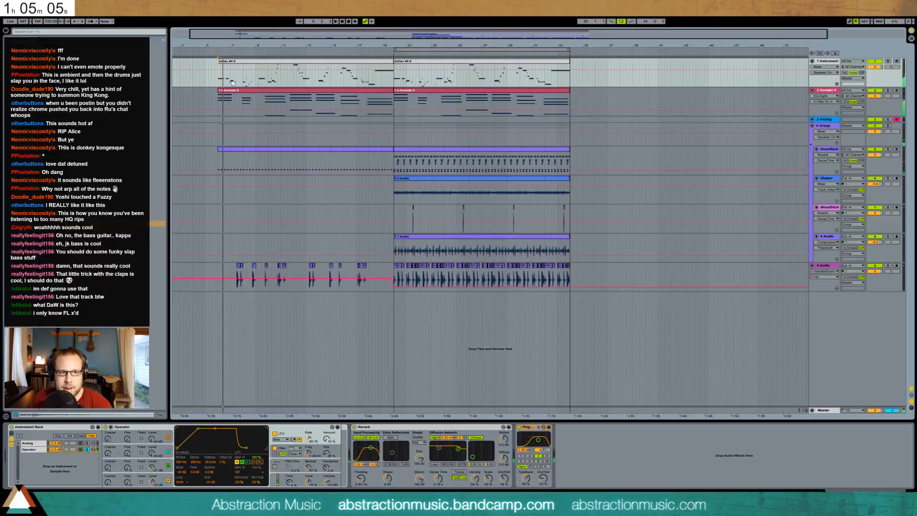
{"action": "left_click", "coordinate": [281, 94]}
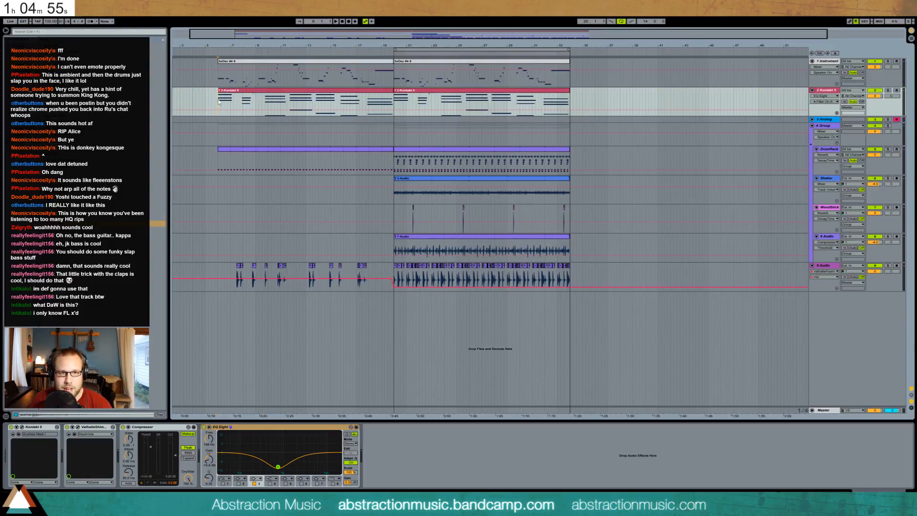
{"action": "key", "text": "space"}
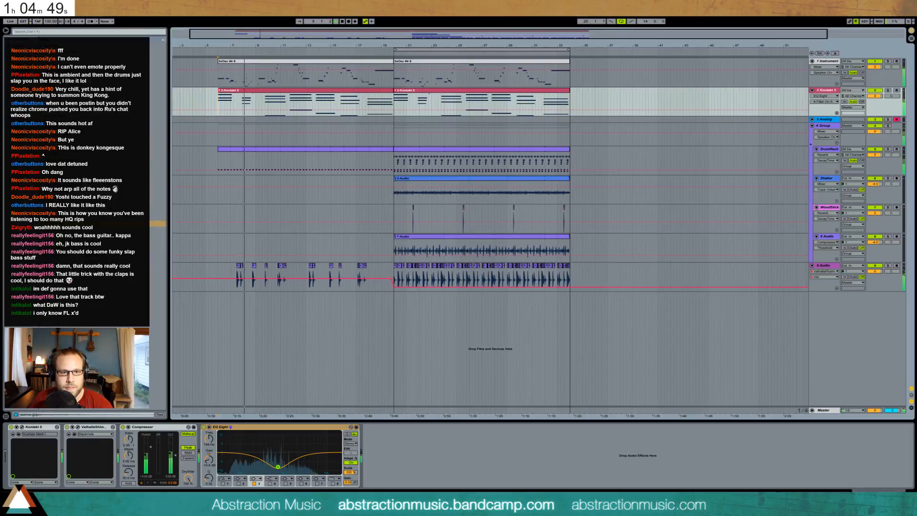
Extend the Shaker clip's start about two bars earlier and add a fade-in reaching full level where the drum section begins.
{"action": "left_click_drag", "start_coordinate": [568, 191], "coordinate": [394, 191]}
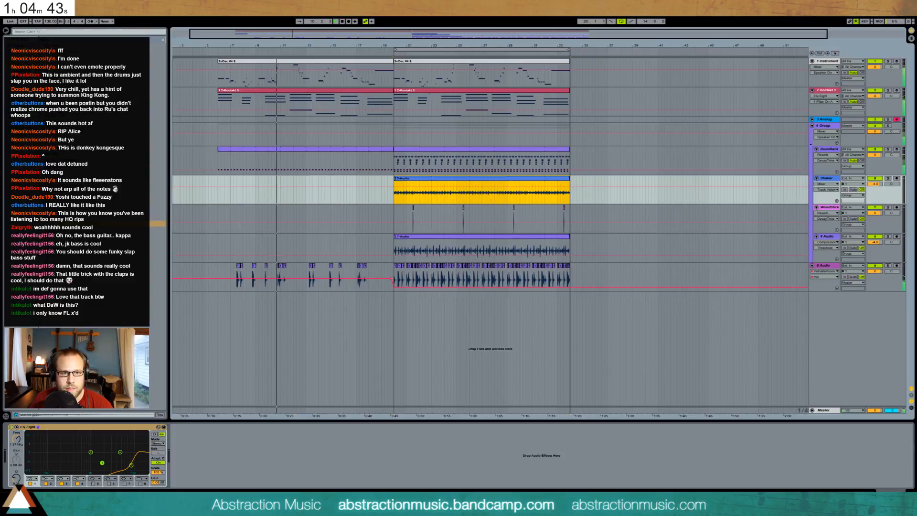
{"action": "left_click_drag", "start_coordinate": [401, 181], "coordinate": [375, 181]}
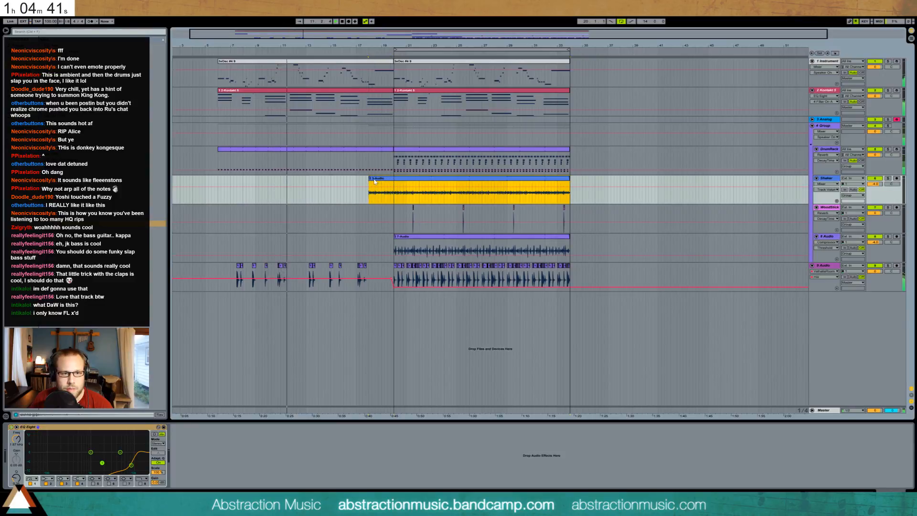
{"action": "key", "text": "ctrl+alt+f"}
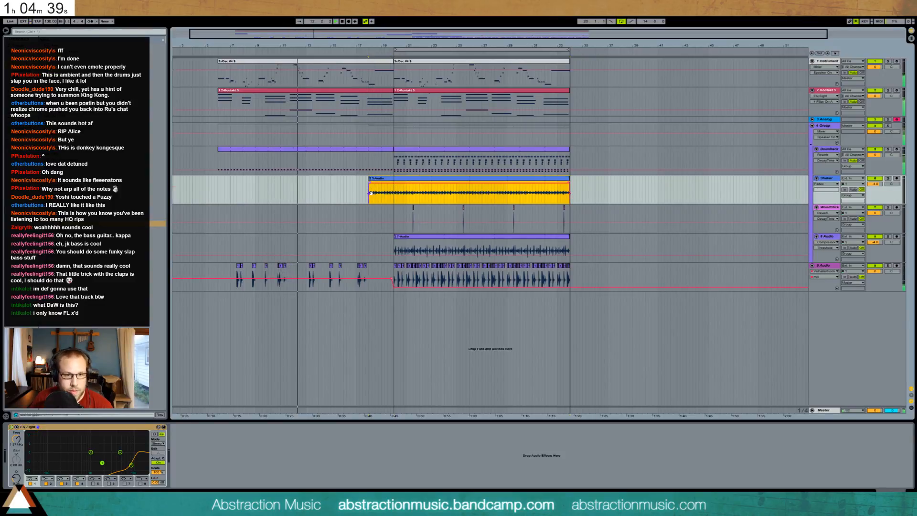
{"action": "left_click_drag", "start_coordinate": [371, 182], "coordinate": [395, 185]}
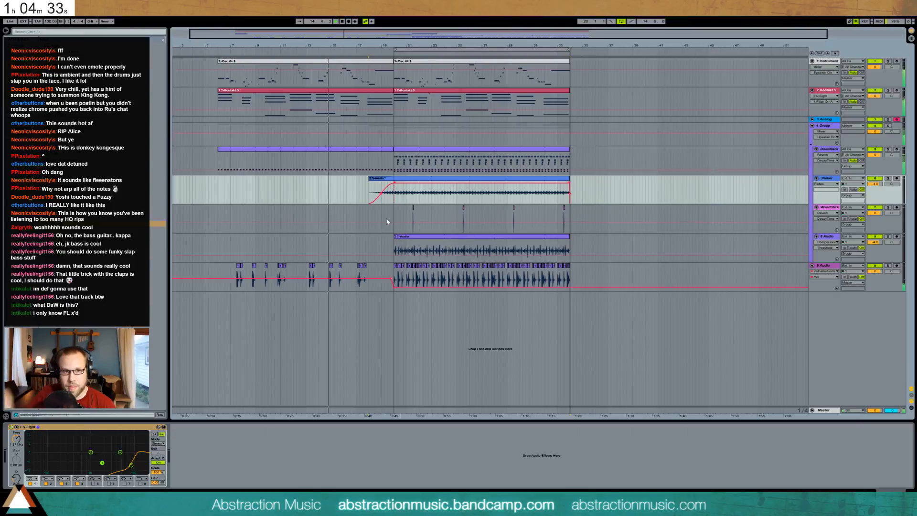
Copy the WoodStick hits from the drum section into the preceding intro, starting at the first lead and chord clips.
{"action": "left_click_drag", "start_coordinate": [395, 217], "coordinate": [571, 217]}
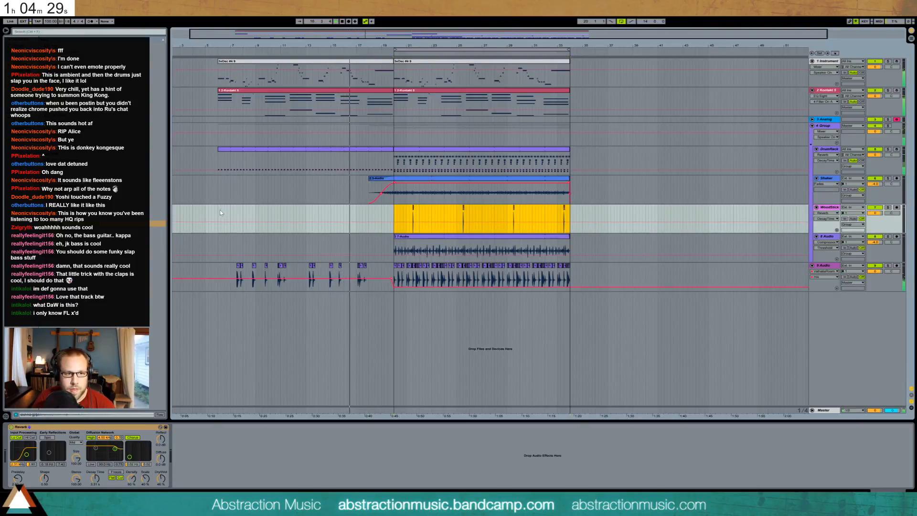
{"action": "left_click", "coordinate": [218, 213]}
{"action": "key", "text": "ctrl+v"}
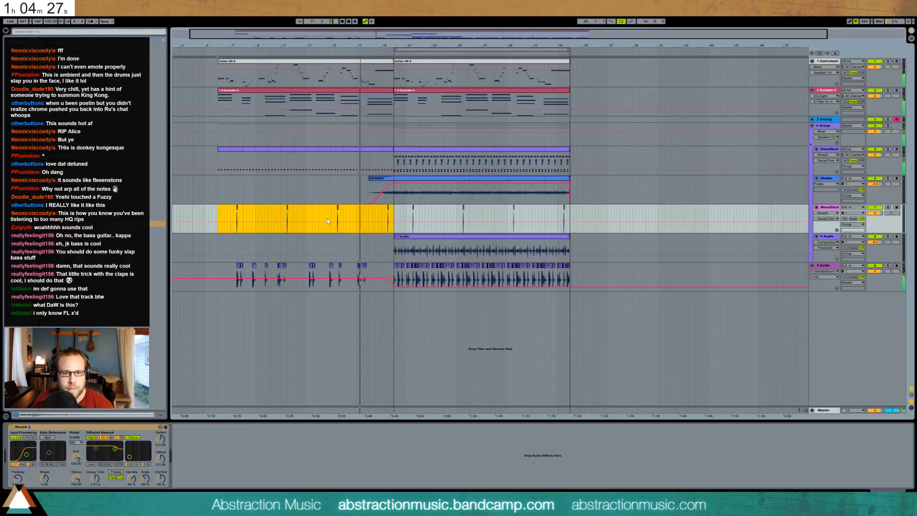
{"action": "left_click", "coordinate": [385, 213]}
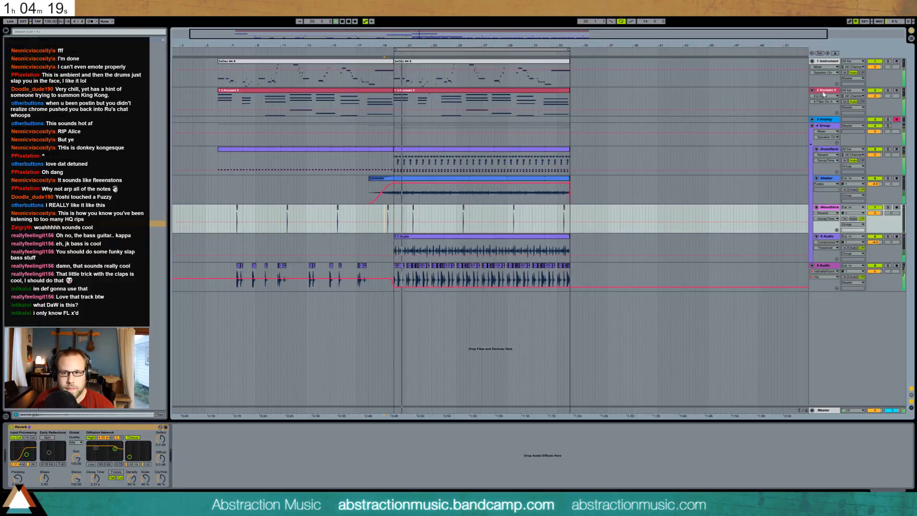
Unfold the Analog track and set its track colour to blue.
{"action": "left_click", "coordinate": [825, 120]}
{"action": "left_click", "coordinate": [812, 119]}
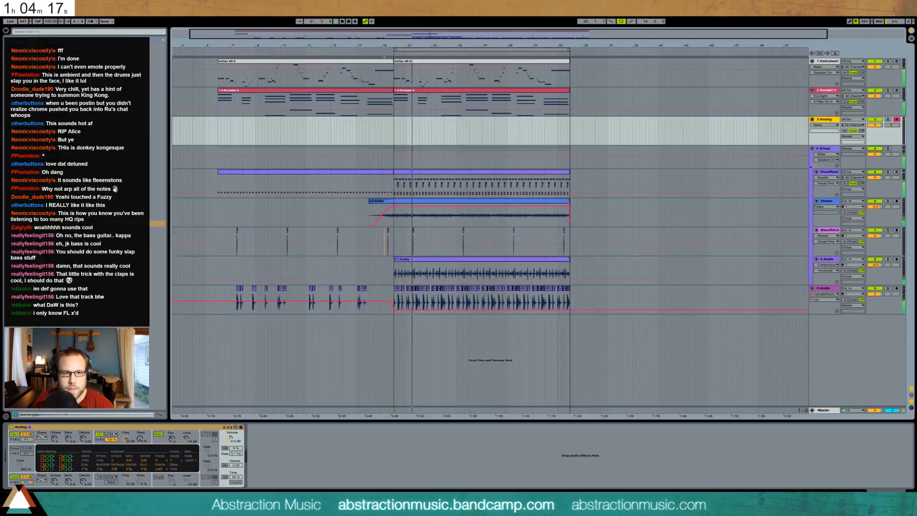
{"action": "right_click", "coordinate": [825, 119]}
{"action": "left_click", "coordinate": [855, 282]}
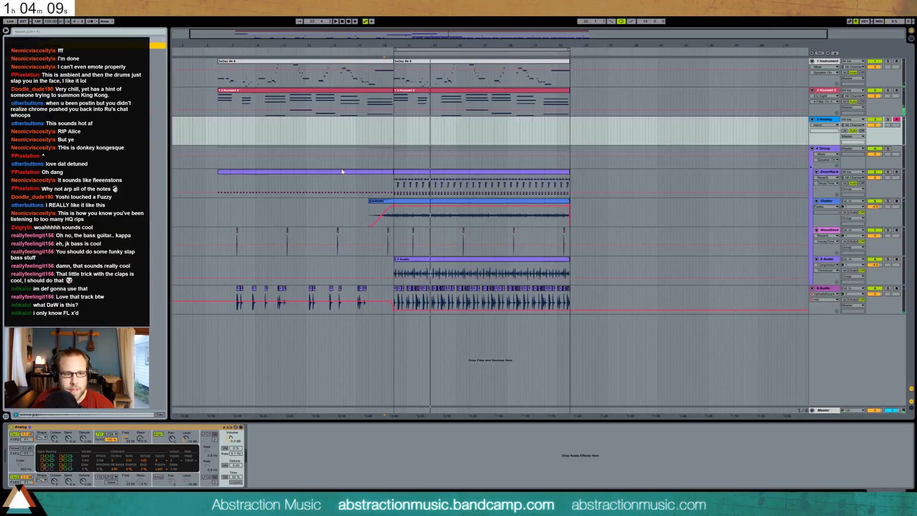
Choose oscillator 1's waveform in Analog and adjust filter 1's frequency, resonance and envelope.
{"action": "left_click", "coordinate": [42, 437]}
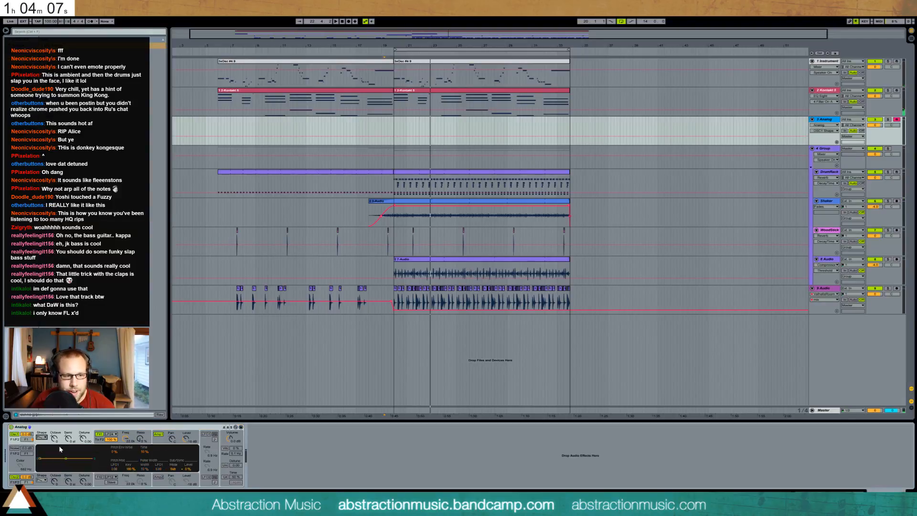
{"action": "left_click", "coordinate": [127, 440]}
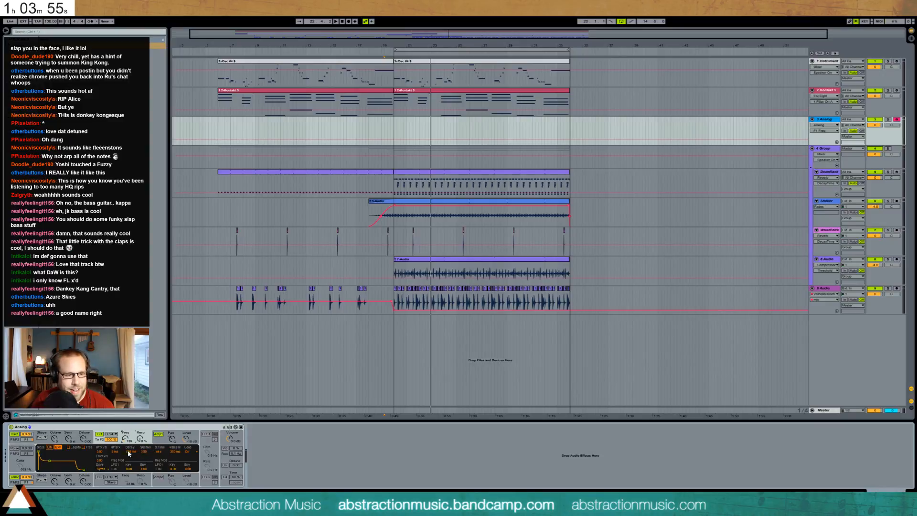
{"action": "left_click", "coordinate": [139, 438]}
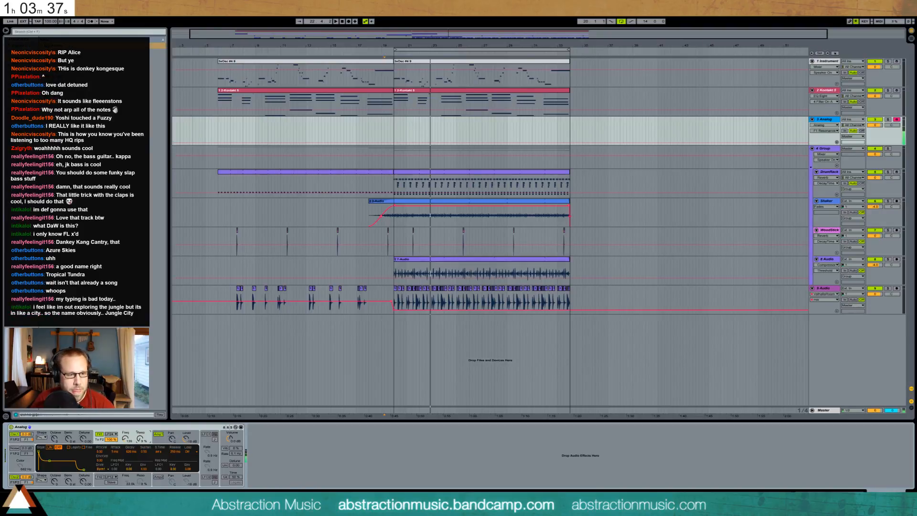
Add a pitch envelope to Analog's oscillator 1, and rework filter 1's envelope decay, frequency and resonance.
{"action": "left_click", "coordinate": [41, 482]}
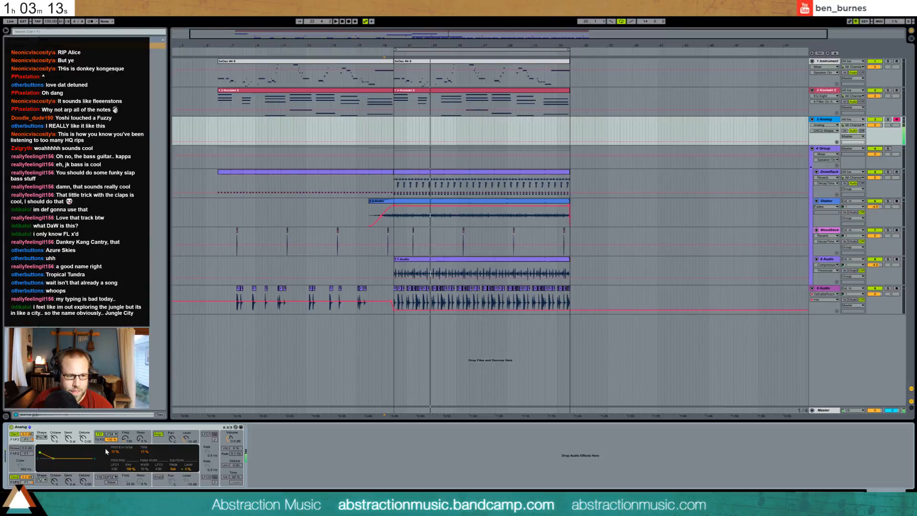
{"action": "left_click", "coordinate": [124, 440]}
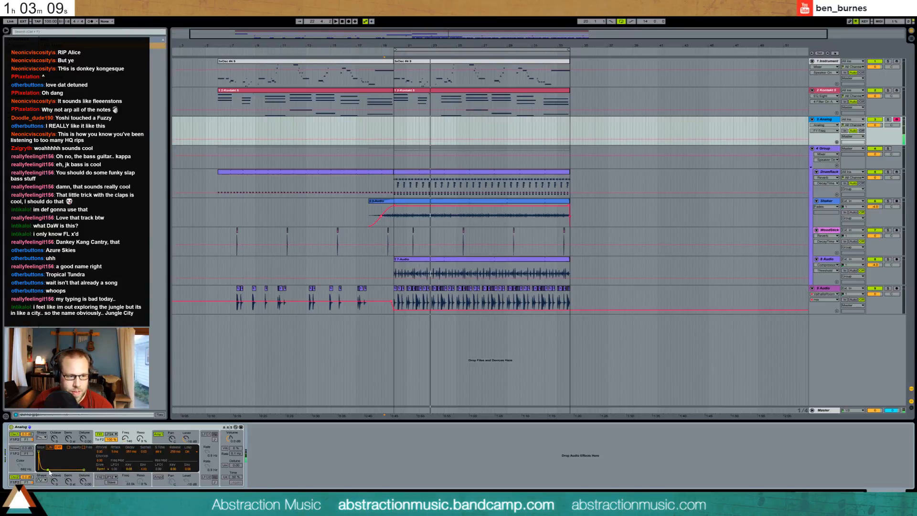
{"action": "left_click_drag", "start_coordinate": [124, 440], "coordinate": [141, 432]}
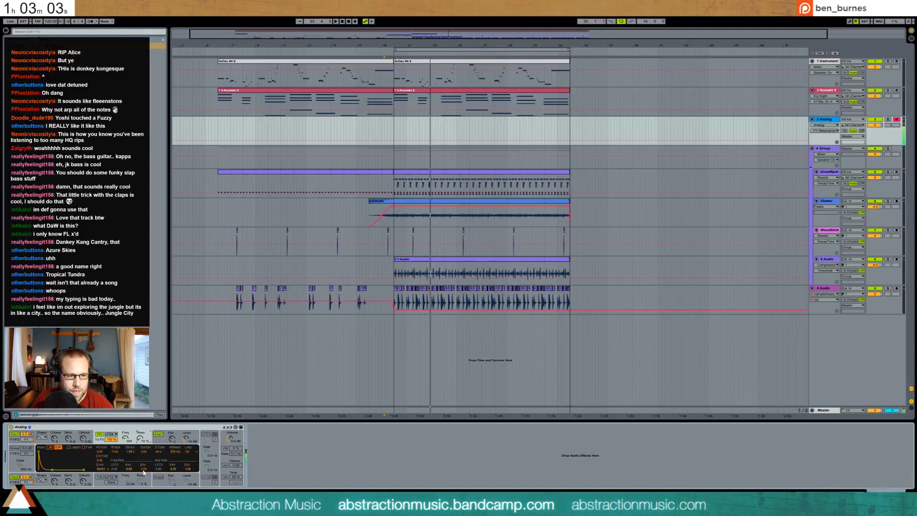
Shape Analog's amp envelope, fine-tune filter 1's frequency and resonance, and try the patch with Unison on and off.
{"action": "left_click", "coordinate": [160, 441]}
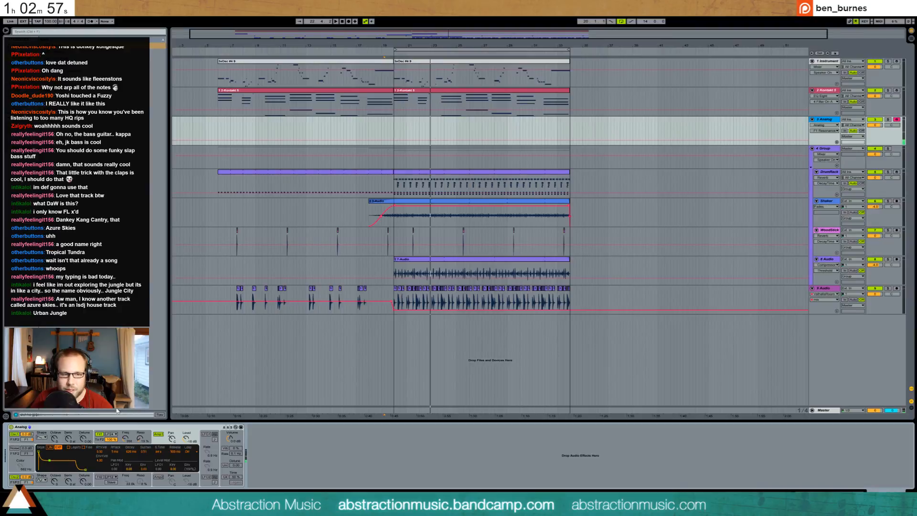
{"action": "left_click_drag", "start_coordinate": [123, 444], "coordinate": [124, 448]}
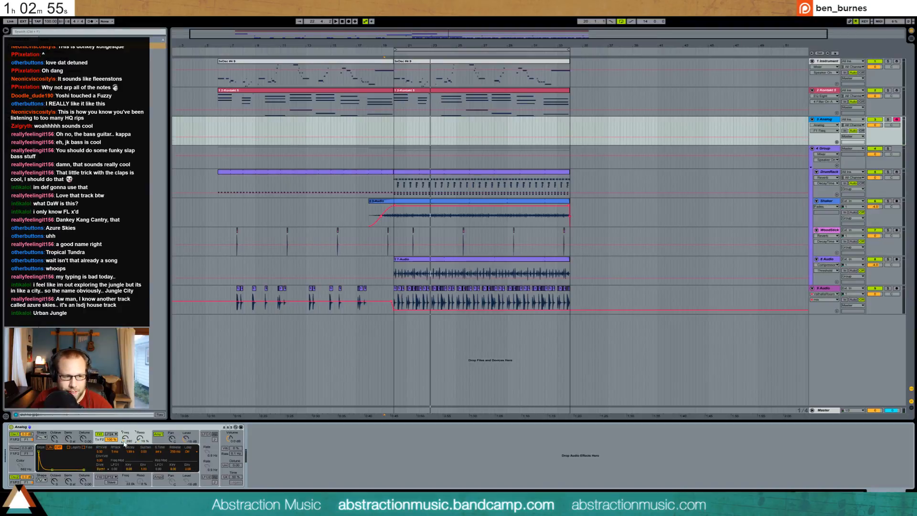
{"action": "left_click", "coordinate": [142, 439]}
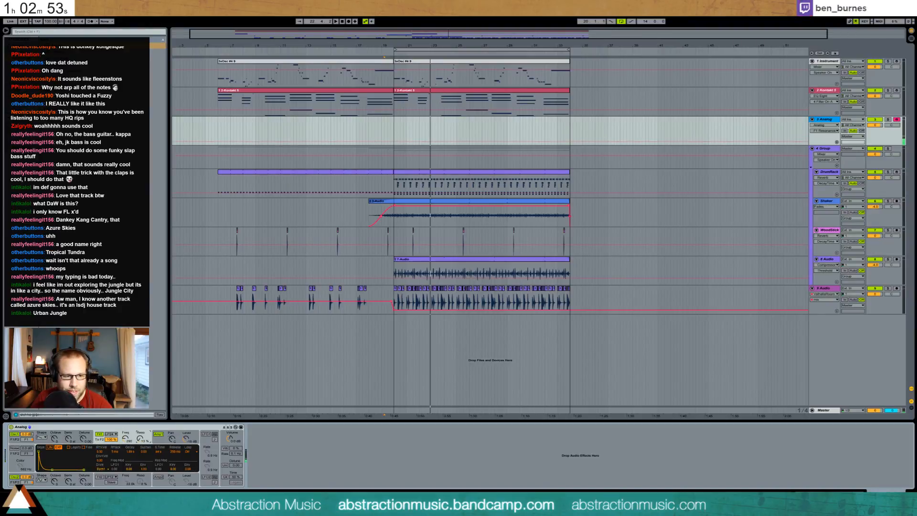
{"action": "left_click", "coordinate": [224, 466]}
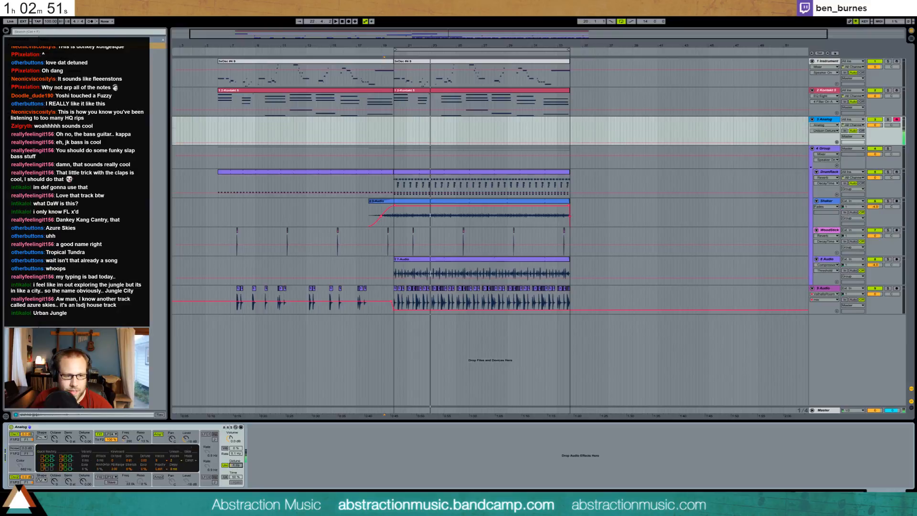
{"action": "left_click", "coordinate": [225, 466]}
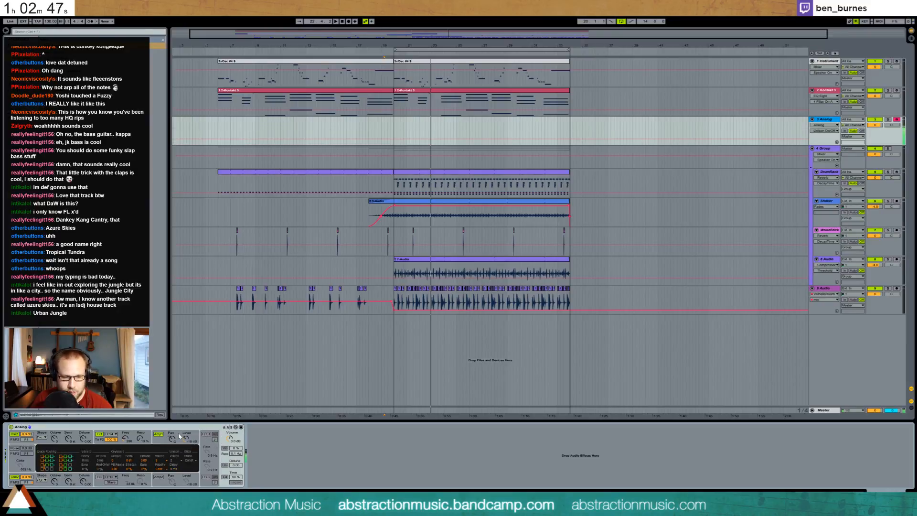
Play the drum section repeatedly from its start while auditioning the Analog sound against the chords.
{"action": "left_click", "coordinate": [395, 134]}
{"action": "key", "text": "space"}
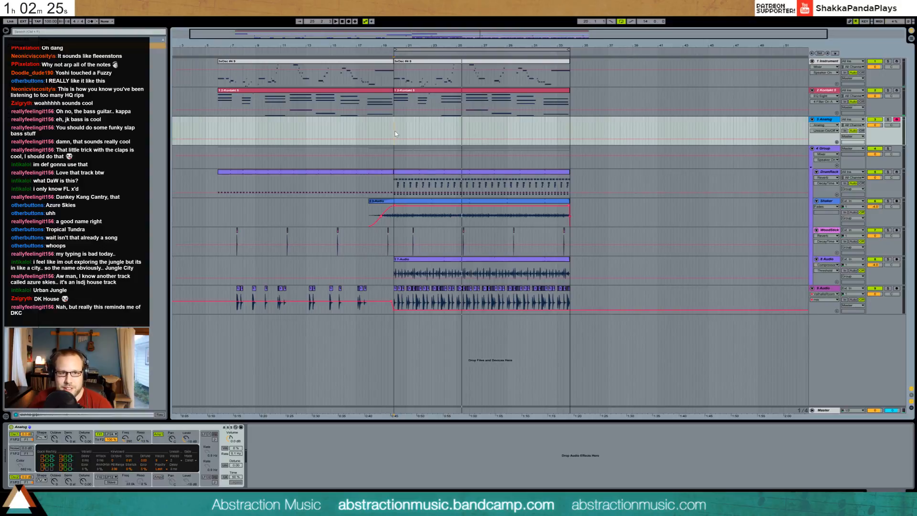
{"action": "left_click_drag", "start_coordinate": [436, 35], "coordinate": [437, 54]}
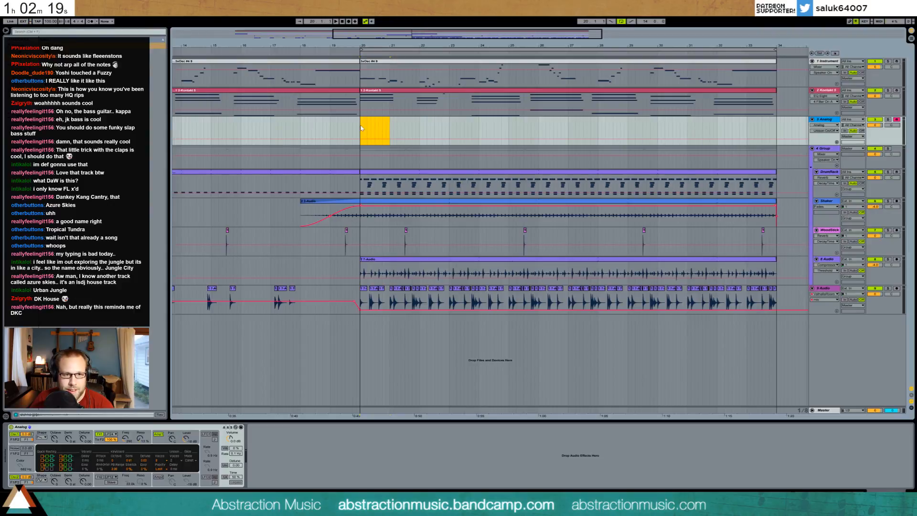
{"action": "key", "text": "space"}
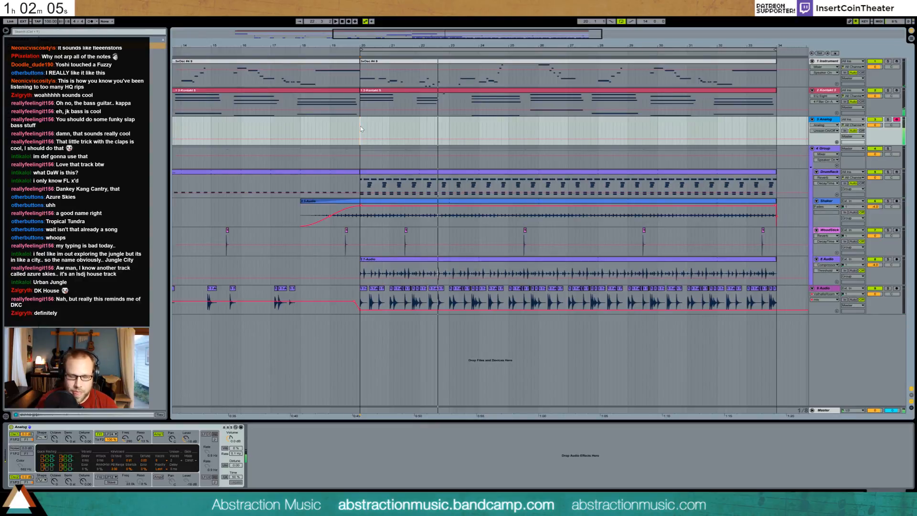
{"action": "key", "text": "space"}
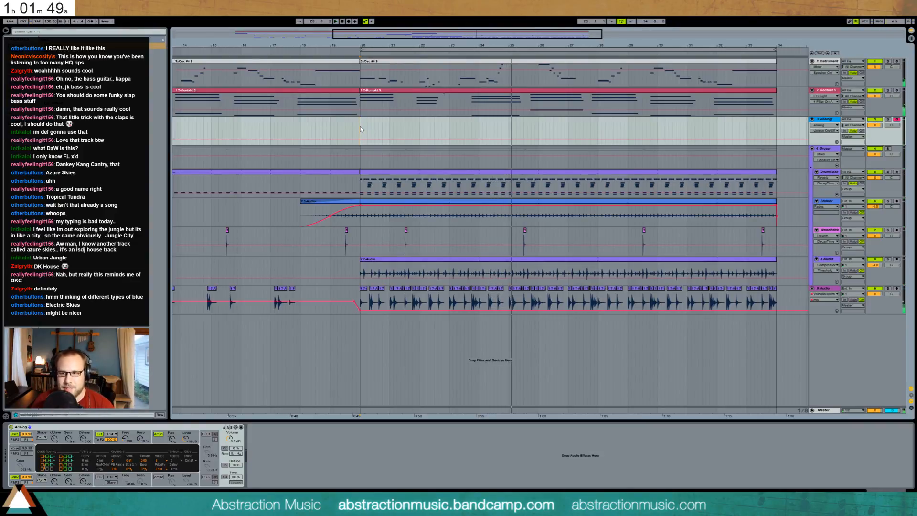
Open the second Kontakt chord clip and add low bass notes under its first two chords.
{"action": "double_click", "coordinate": [462, 92]}
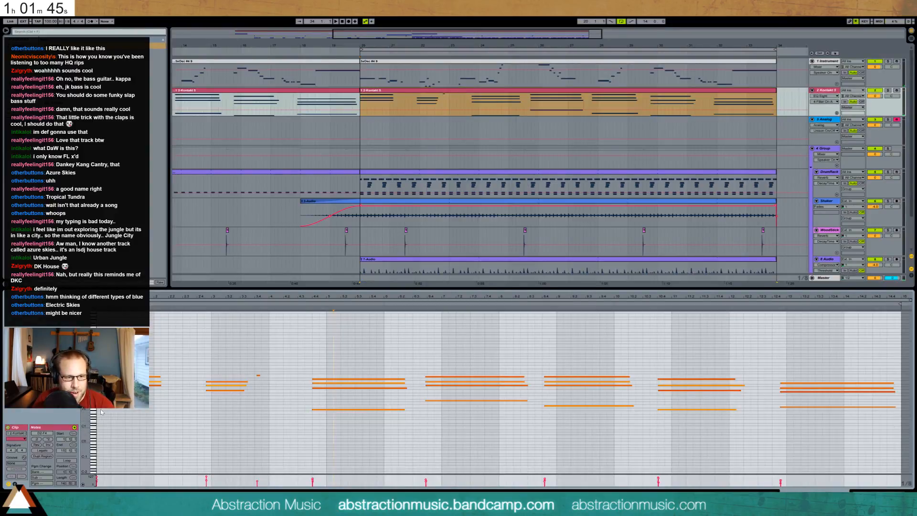
{"action": "left_click_drag", "start_coordinate": [91, 410], "coordinate": [248, 397]}
{"action": "double_click", "coordinate": [100, 389]}
{"action": "double_click", "coordinate": [206, 397]}
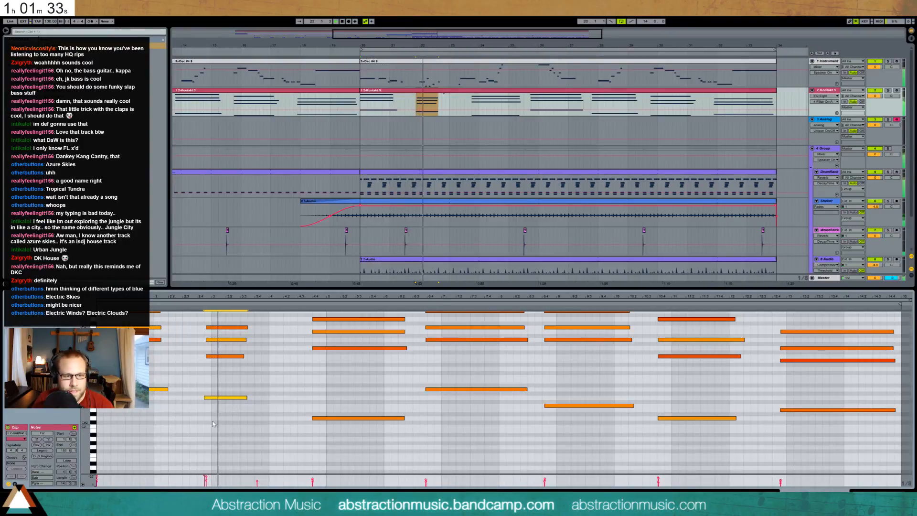
Raise the velocity of the low notes under the remaining chords and return to the Kontakt track's device chain.
{"action": "left_click_drag", "start_coordinate": [260, 431], "coordinate": [899, 378]}
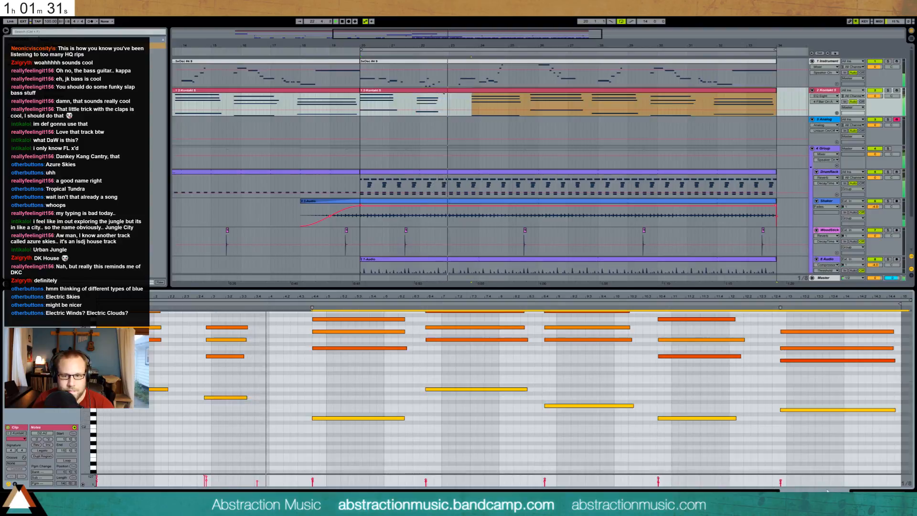
{"action": "left_click_drag", "start_coordinate": [781, 481], "coordinate": [781, 476]}
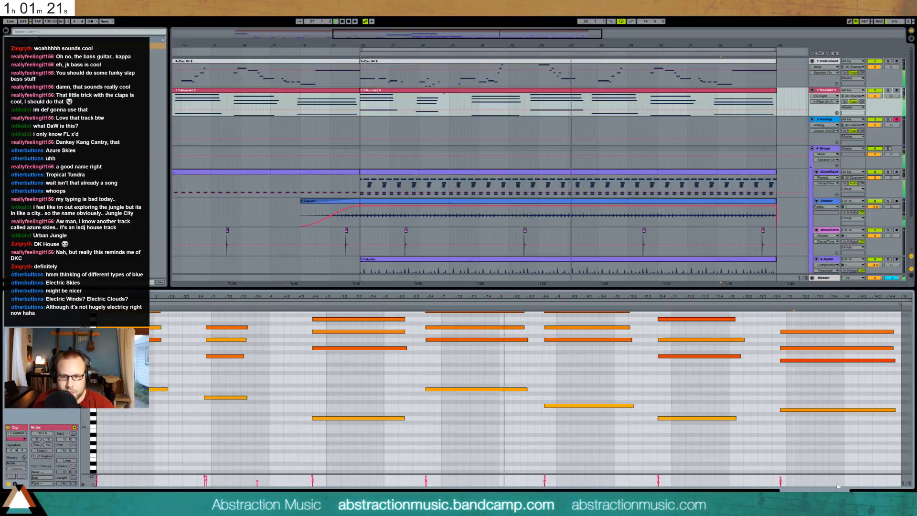
{"action": "key", "text": "shift+Tab"}
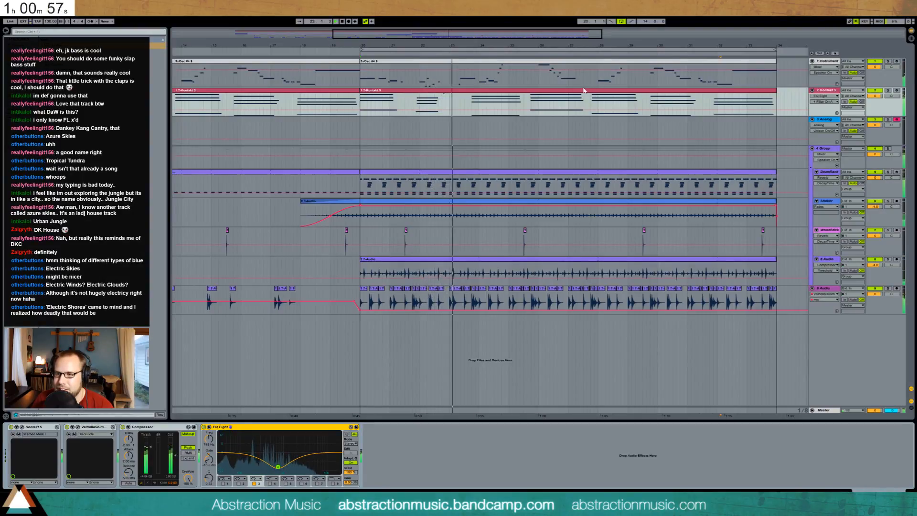
Reopen the second Kontakt clip, move the short second chord's low note up about five semitones, and listen from the clip's start.
{"action": "double_click", "coordinate": [453, 96]}
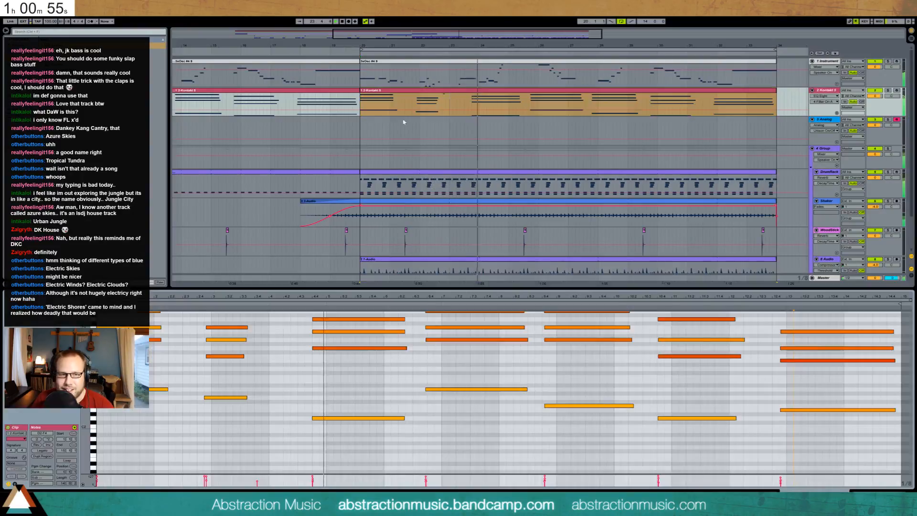
{"action": "left_click", "coordinate": [237, 422]}
{"action": "key", "text": "Up"}
{"action": "key", "text": "Up"}
{"action": "key", "text": "Up"}
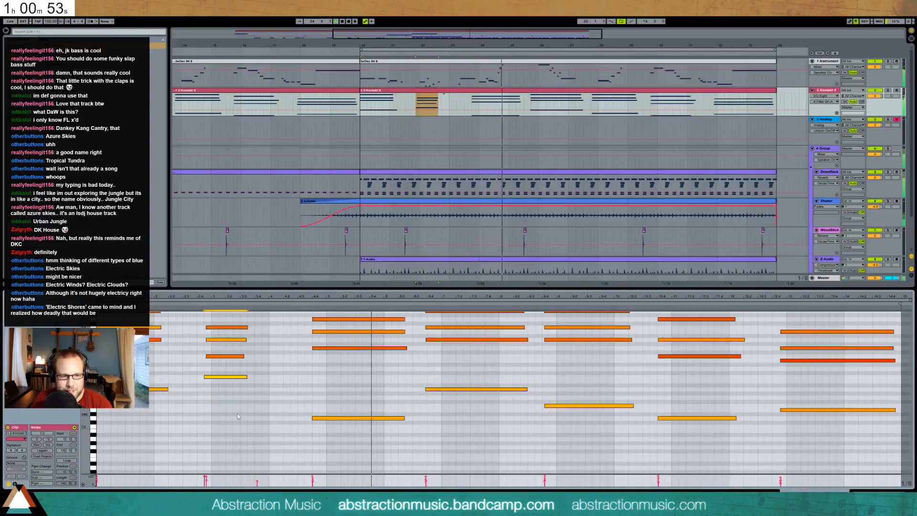
{"action": "left_click", "coordinate": [98, 304]}
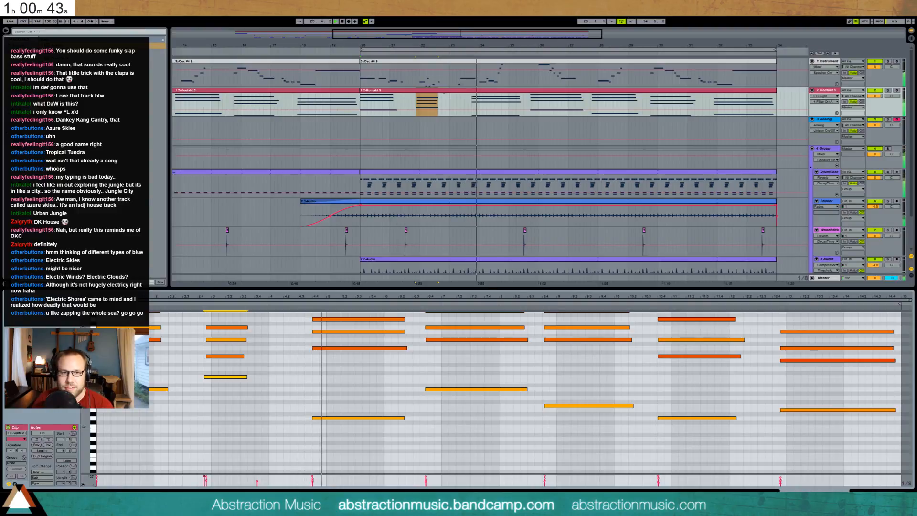
Save the Live Set as "2016-09-21 Azure Skies" in the 2 Hour Tracks 2016 folder inside Ableton Projects.
{"action": "key", "text": "ctrl+s"}
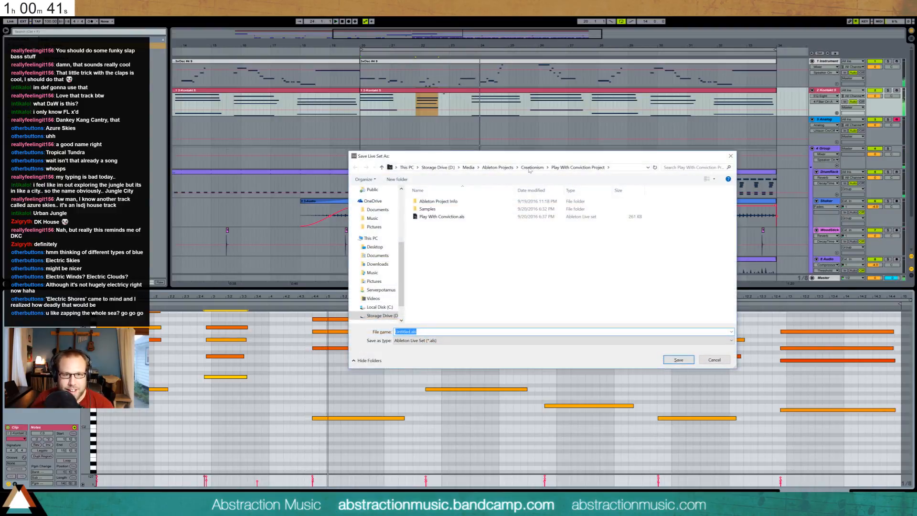
{"action": "left_click", "coordinate": [500, 168]}
{"action": "double_click", "coordinate": [502, 216]}
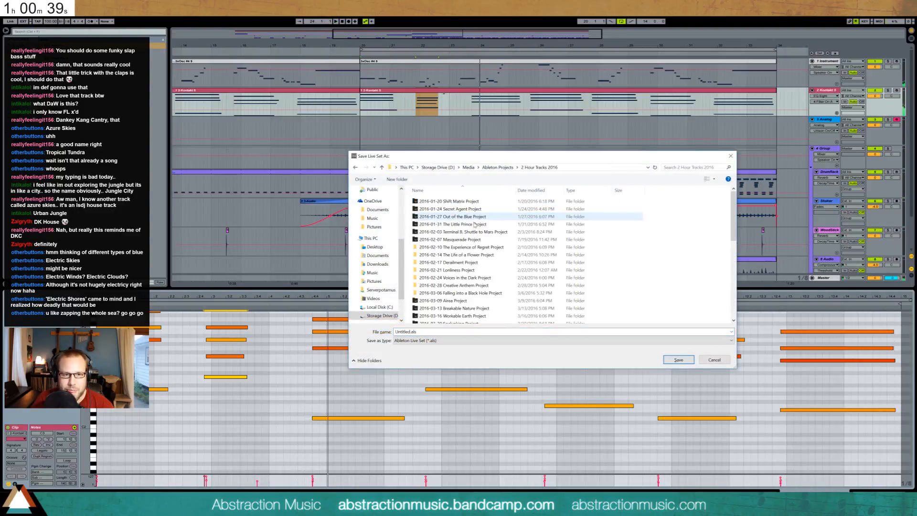
{"action": "key", "text": "2"}
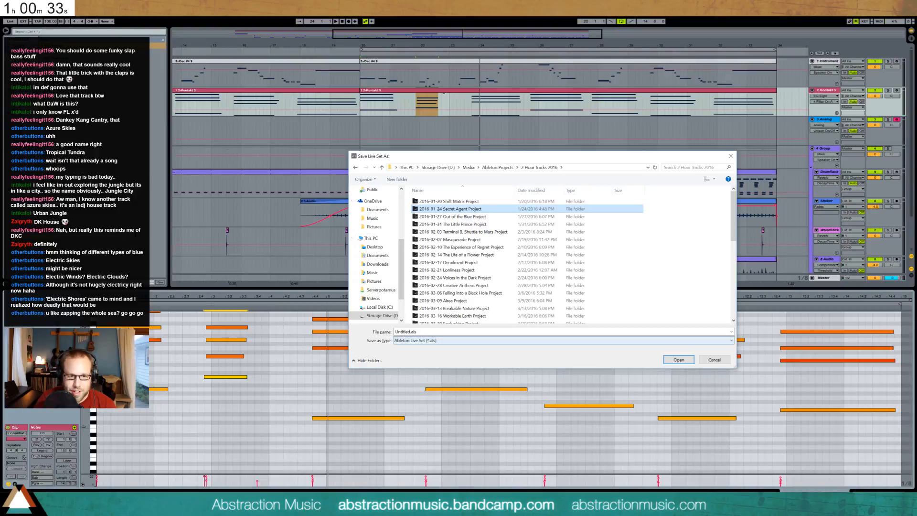
{"action": "left_click", "coordinate": [424, 332]}
{"action": "type", "text": "2016-09"}
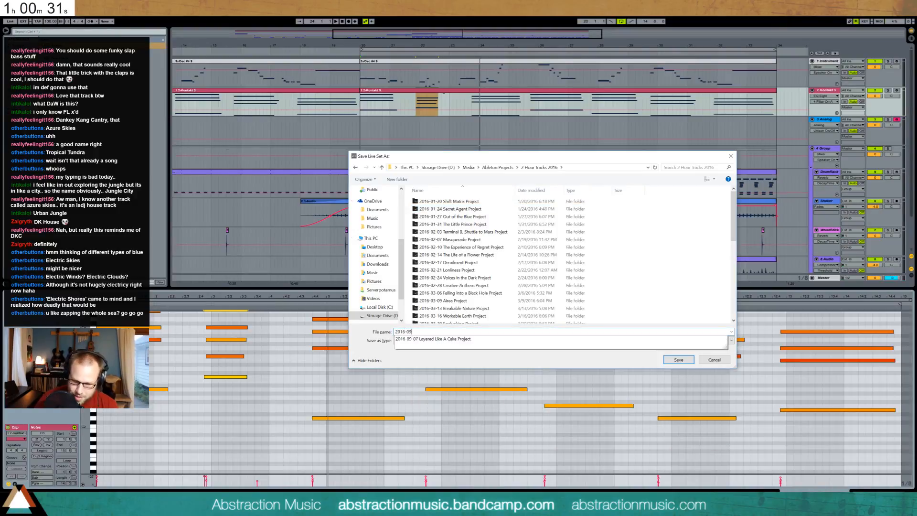
{"action": "type", "text": "-21 A"}
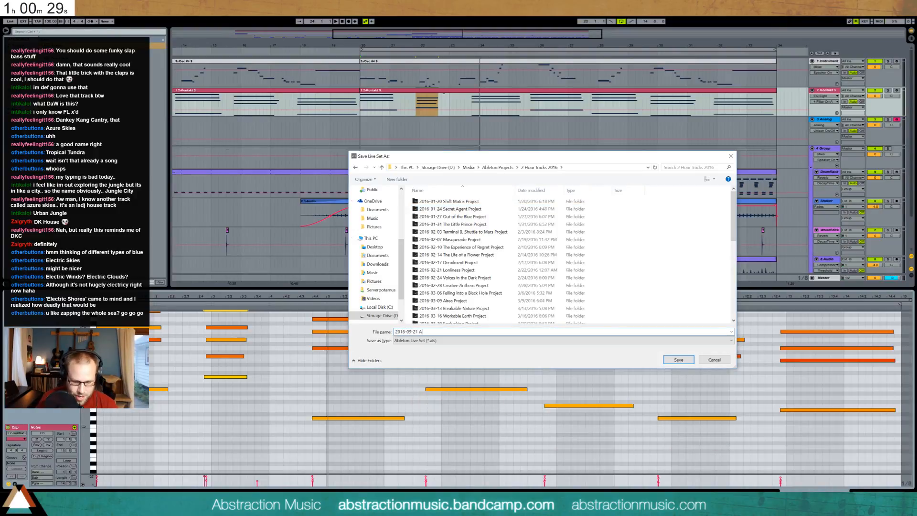
{"action": "type", "text": "zure Skies"}
{"action": "key", "text": "Return"}
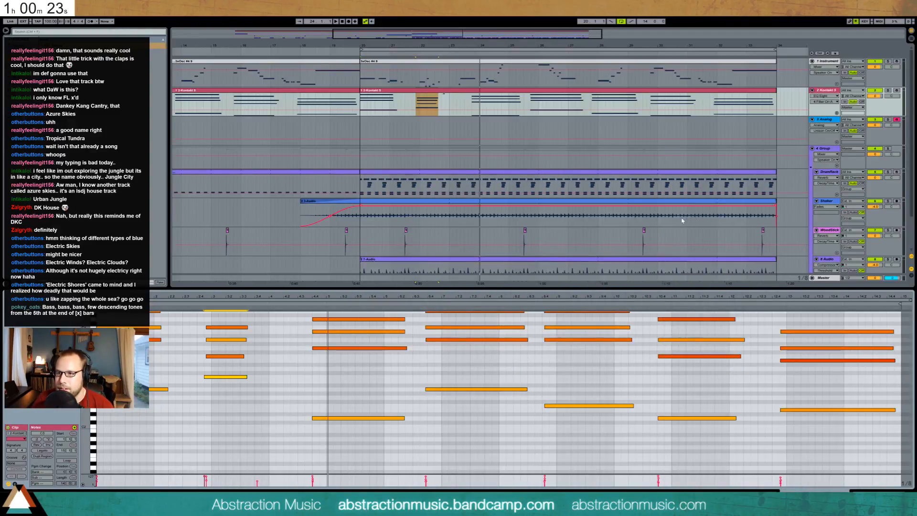
Raise Analog's first filter frequency while listening from bar 20, and open the second Kontakt chord clip.
{"action": "left_click", "coordinate": [361, 127]}
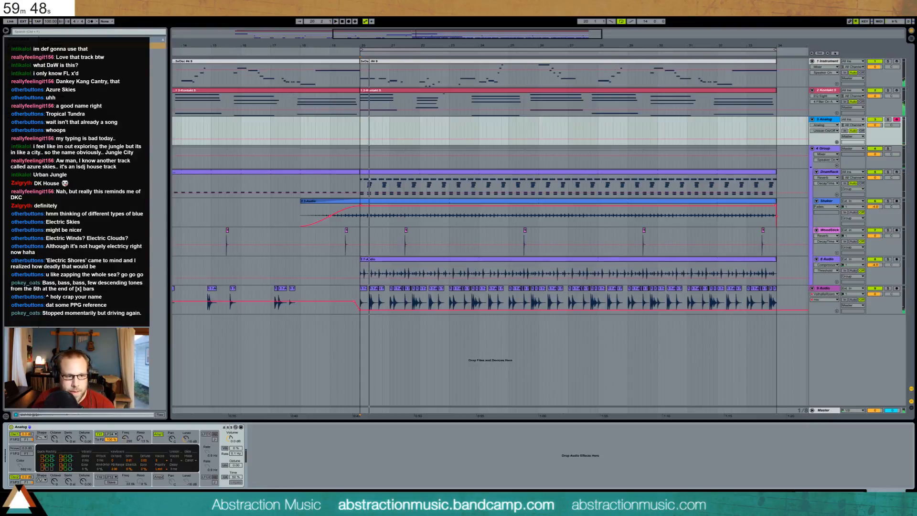
{"action": "left_click_drag", "start_coordinate": [126, 442], "coordinate": [125, 437]}
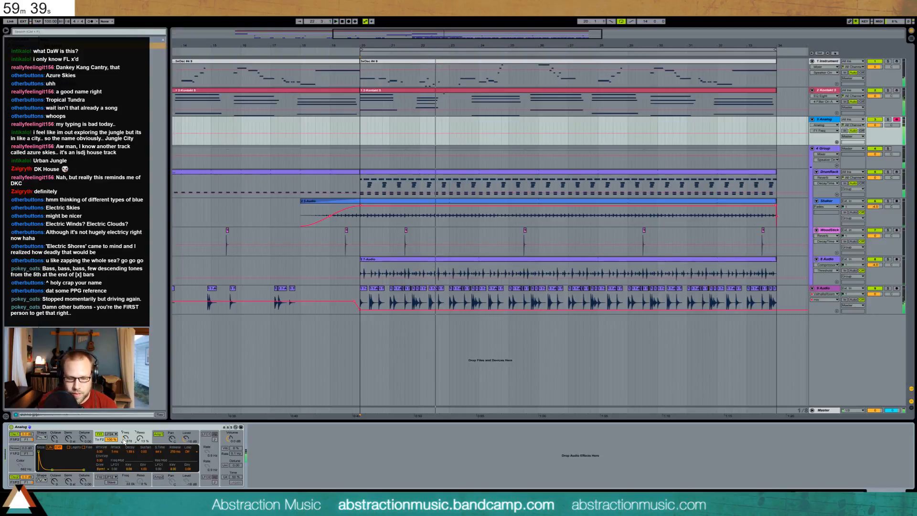
{"action": "double_click", "coordinate": [430, 92]}
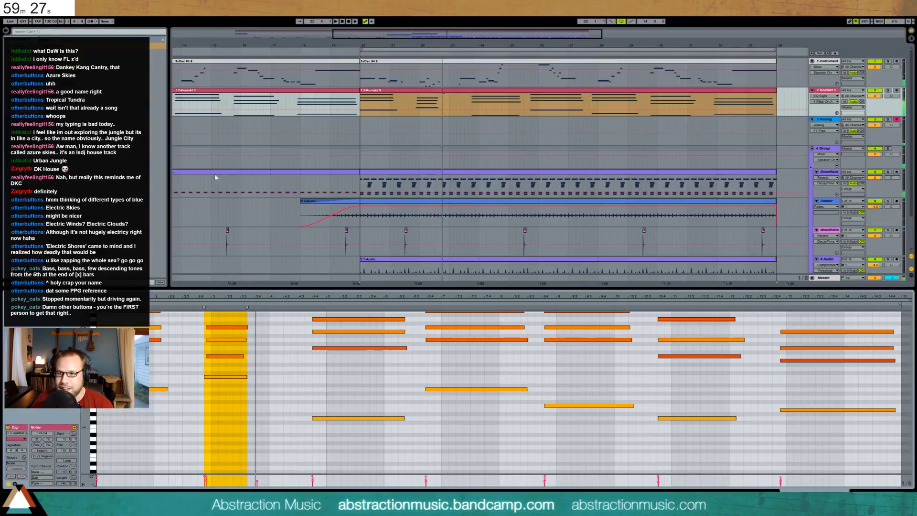
Record a trial bass take on the Analog track from bar 20 and delete it.
{"action": "left_click", "coordinate": [363, 125]}
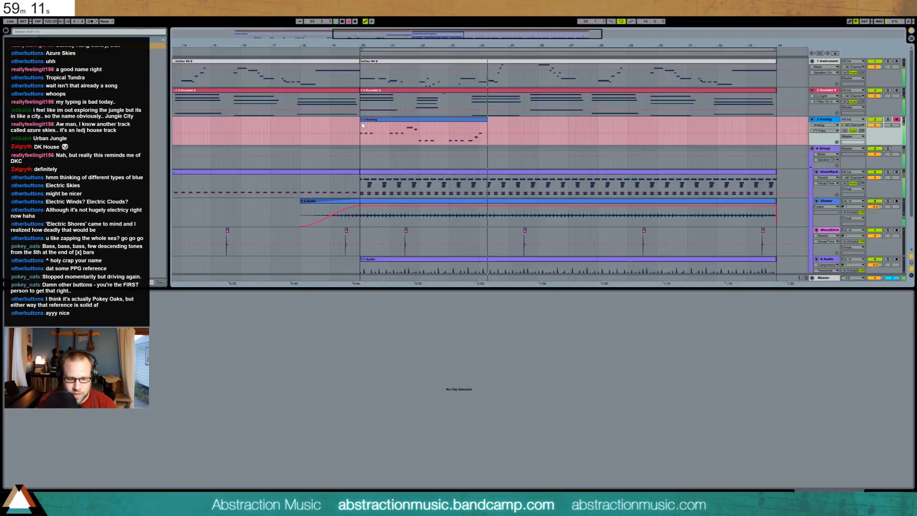
{"action": "key", "text": "F9"}
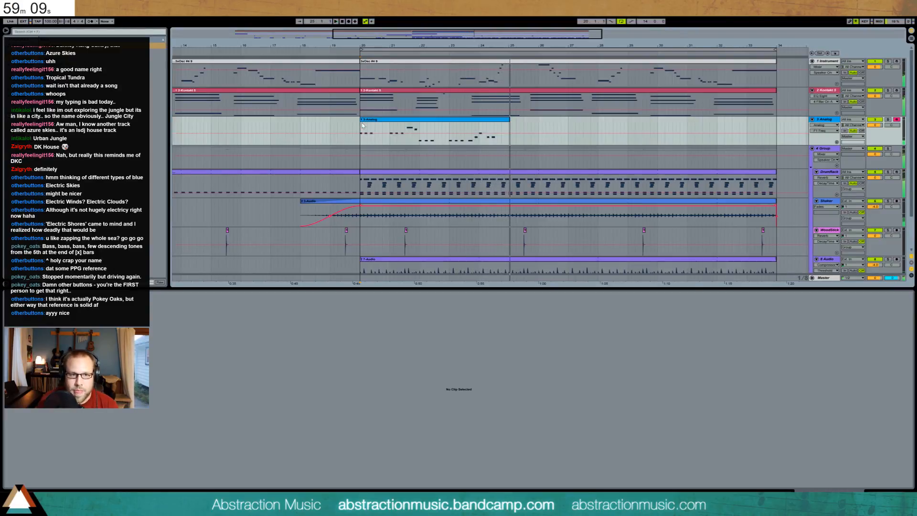
{"action": "left_click", "coordinate": [369, 121]}
{"action": "key", "text": "Delete"}
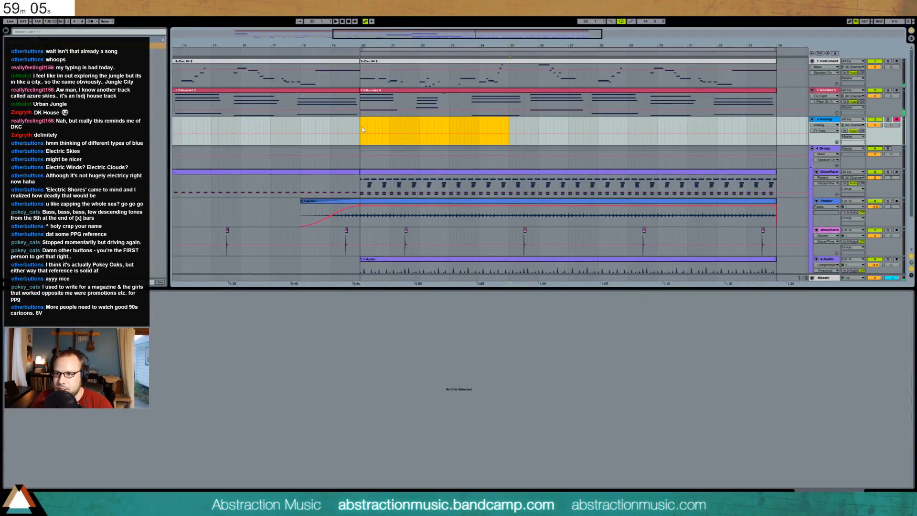
{"action": "left_click_drag", "start_coordinate": [362, 127], "coordinate": [394, 125]}
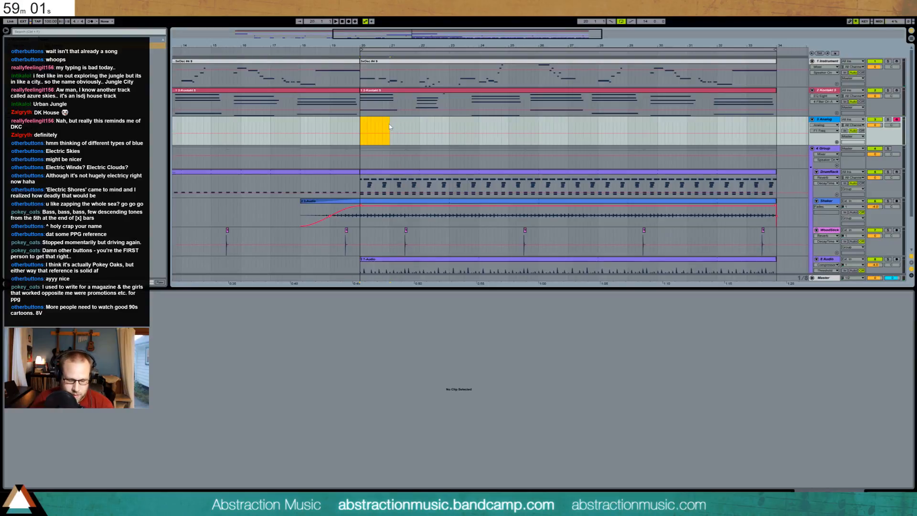
{"action": "key", "text": "ctrl+shift+m"}
{"action": "left_click_drag", "start_coordinate": [414, 121], "coordinate": [420, 121]}
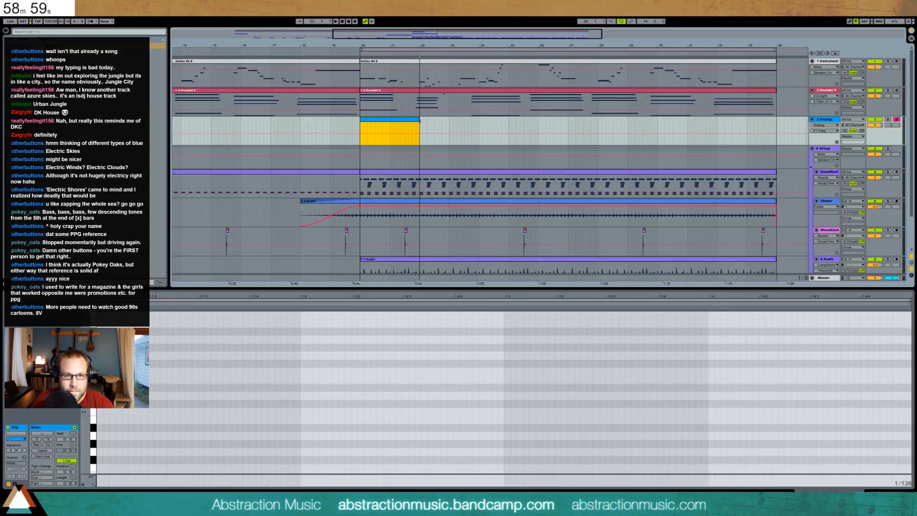
{"action": "left_click", "coordinate": [229, 300]}
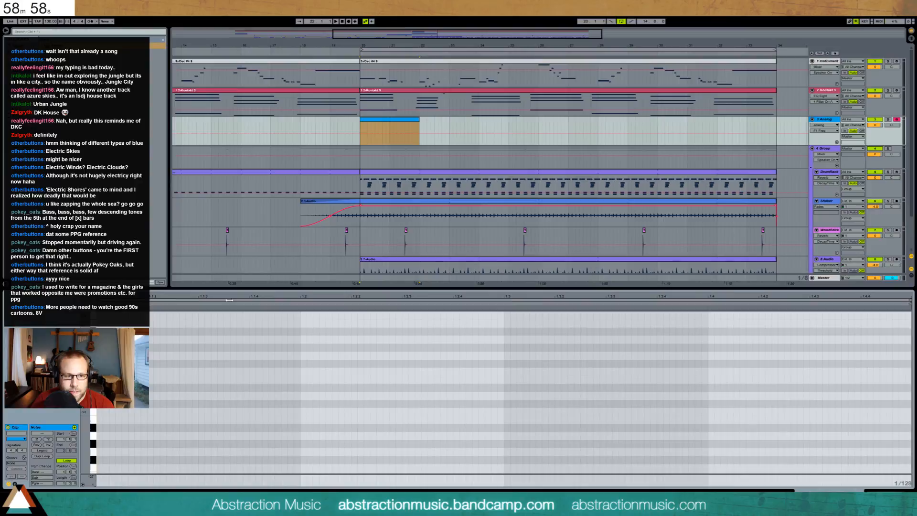
{"action": "left_click", "coordinate": [366, 127]}
{"action": "key", "text": "Delete"}
Record a new bass take on the Analog track from bar 20 to bar 34 and open the recorded clip.
{"action": "key", "text": "F9"}
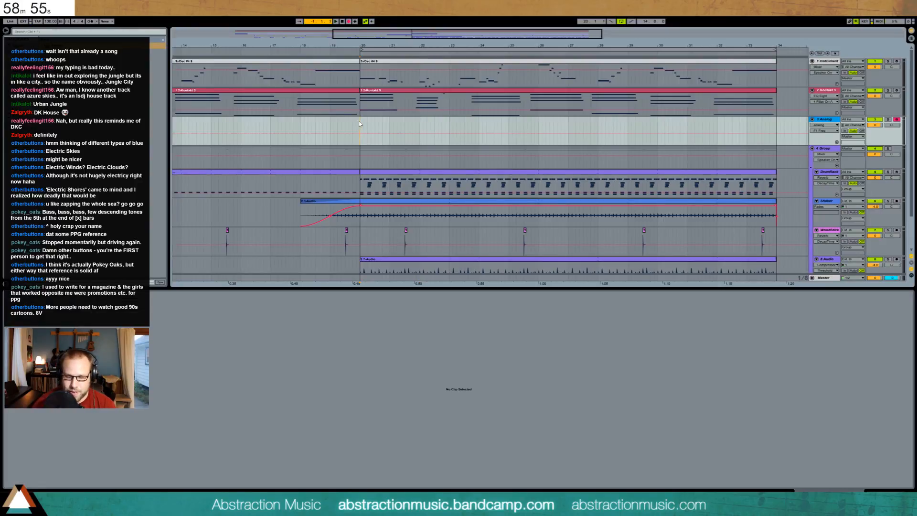
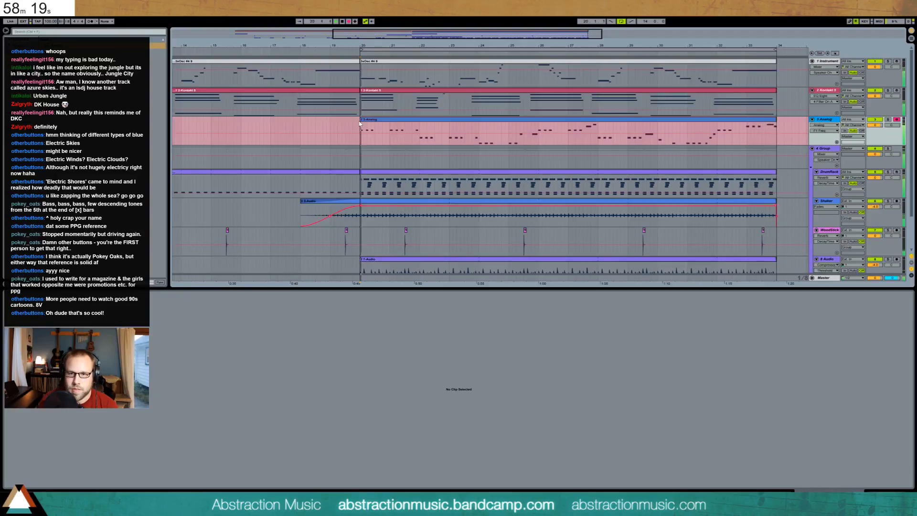
{"action": "key", "text": "space"}
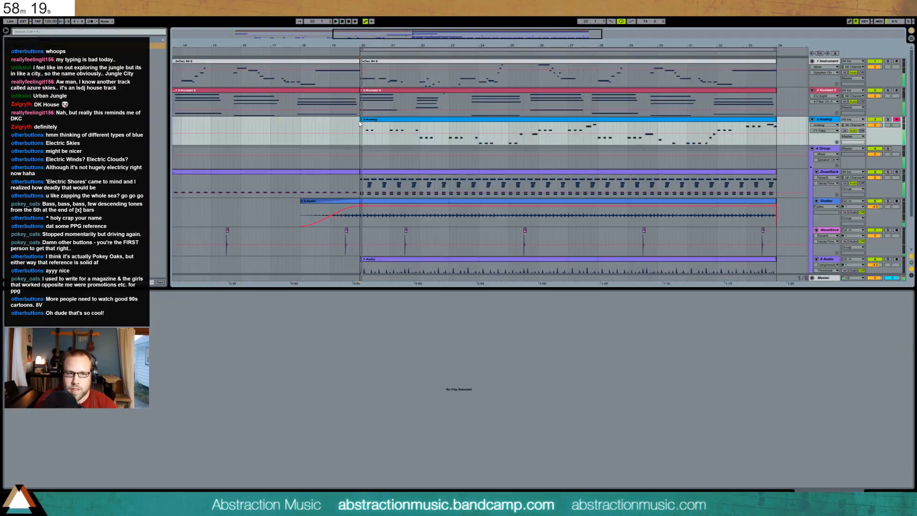
{"action": "left_click", "coordinate": [387, 124]}
Quantize all notes of the recorded bass clip and play it from the start.
{"action": "key", "text": "space"}
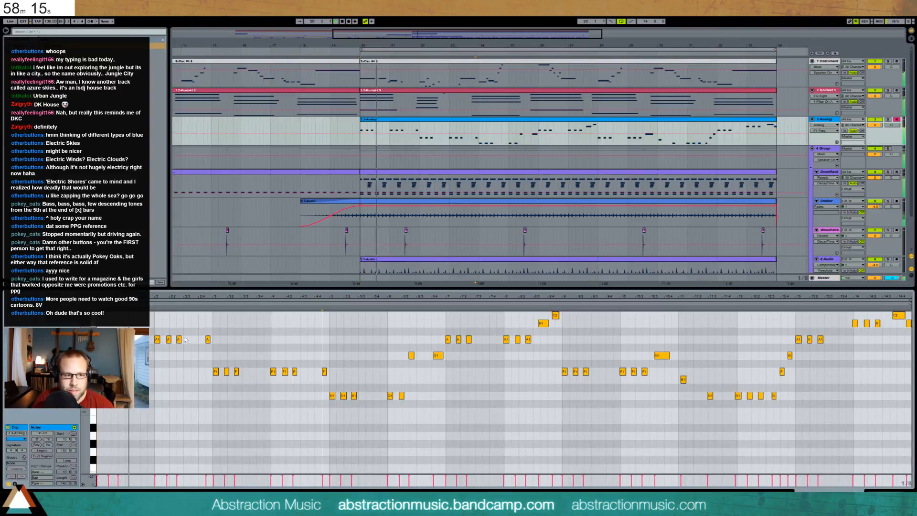
{"action": "left_click", "coordinate": [294, 383]}
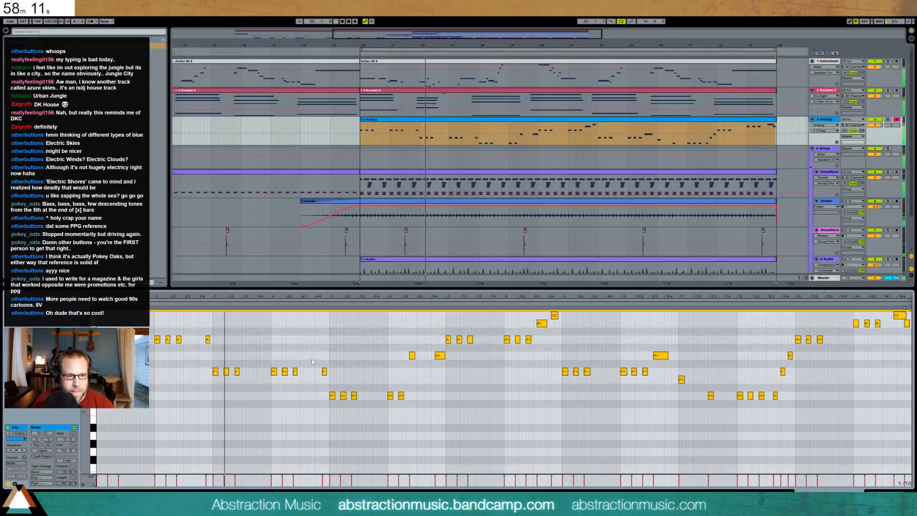
{"action": "left_click", "coordinate": [287, 347]}
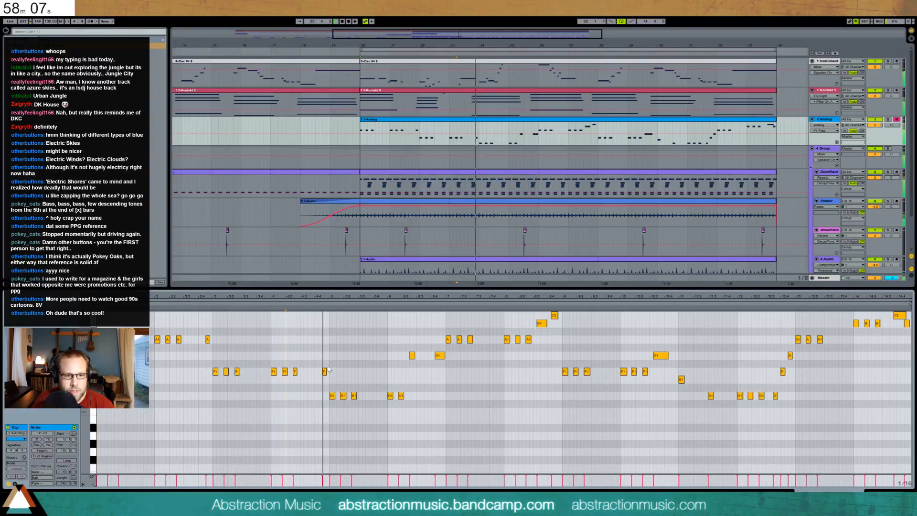
Try raising the three D1 bass notes at the start of the clip's bar 5 by two semitones.
{"action": "left_click_drag", "start_coordinate": [318, 406], "coordinate": [366, 408]}
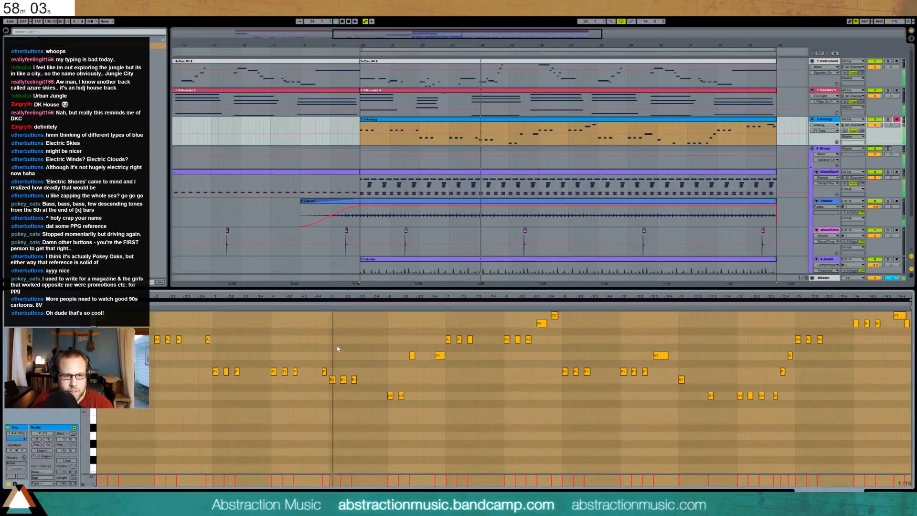
{"action": "left_click", "coordinate": [338, 357]}
{"action": "left_click_drag", "start_coordinate": [340, 357], "coordinate": [358, 391]}
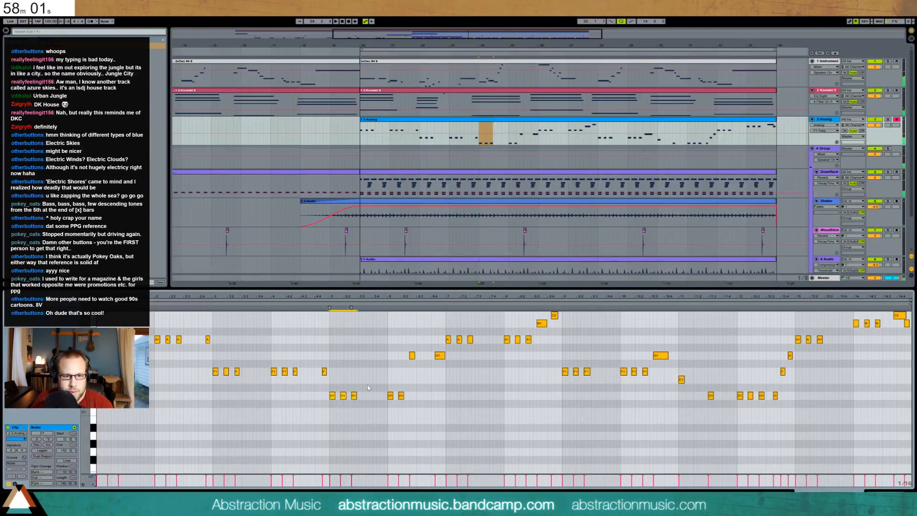
Lower the two D1 notes at the start of the clip's bar 6 by two semitones to C1.
{"action": "left_click", "coordinate": [324, 304]}
{"action": "left_click_drag", "start_coordinate": [383, 363], "coordinate": [415, 415]}
{"action": "key", "text": "Down"}
{"action": "key", "text": "Down"}
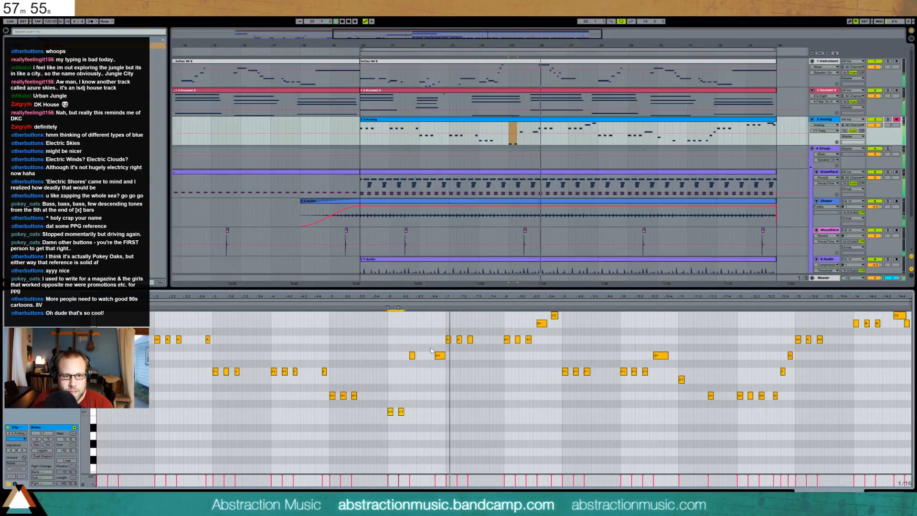
Check the G1 note before bar 7 and shorten the B1 note in the bass clip's bar 8.
{"action": "left_click_drag", "start_coordinate": [433, 344], "coordinate": [442, 363]}
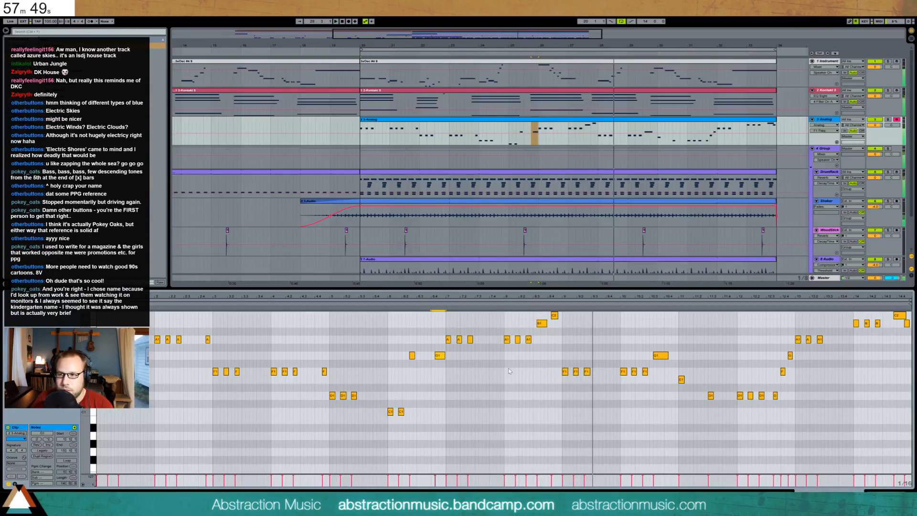
{"action": "left_click", "coordinate": [596, 323]}
{"action": "scroll", "coordinate": [598, 344], "scroll_direction": "up", "scroll_amount": 2}
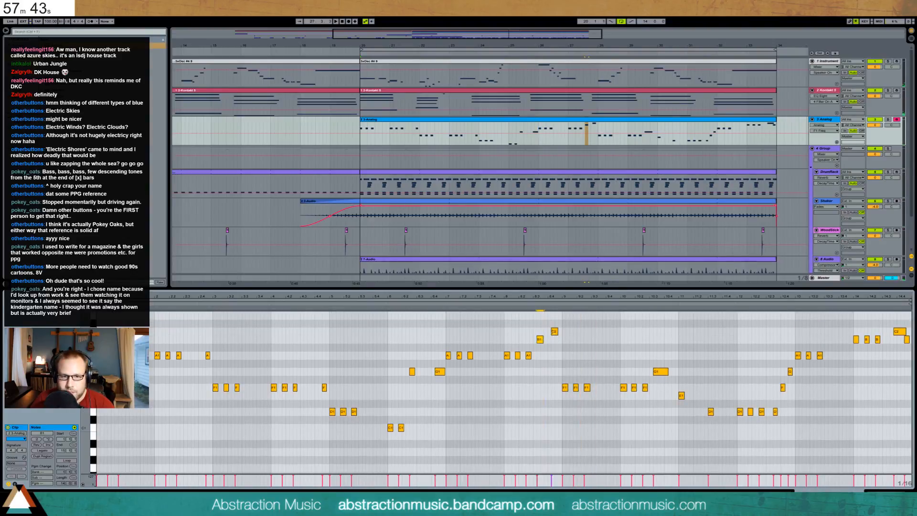
{"action": "left_click", "coordinate": [532, 306]}
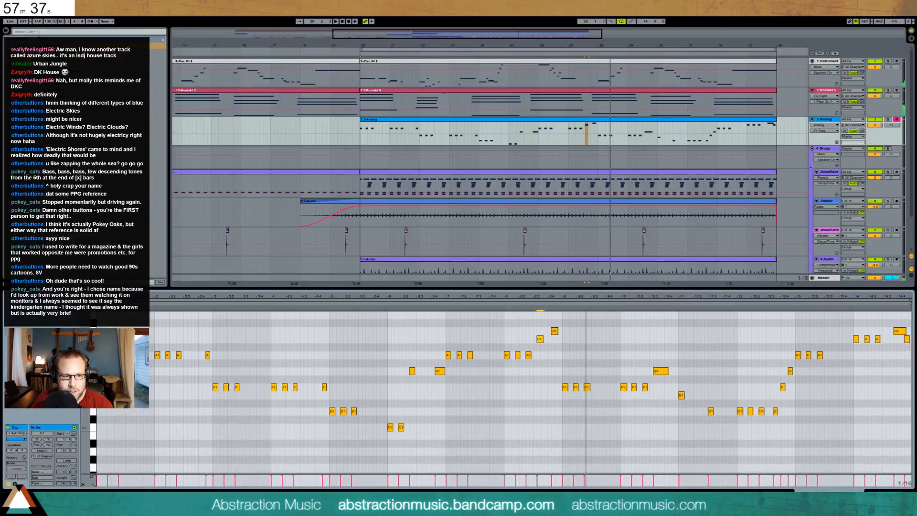
{"action": "mouse_move", "coordinate": [85, 373]}
{"action": "left_mouse_down"}
{"action": "mouse_move", "coordinate": [71, 372]}
{"action": "mouse_move", "coordinate": [86, 373]}
{"action": "mouse_move", "coordinate": [85, 384]}
{"action": "left_mouse_up"}
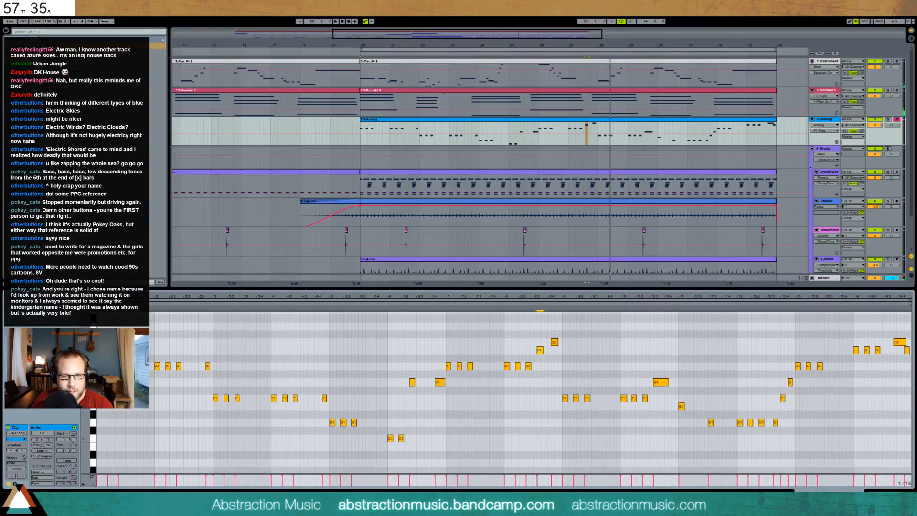
Add short lead-in notes rising to G1 at the end of the bass clip's first bar, adjust the G1's placement, and listen.
{"action": "key", "text": "space"}
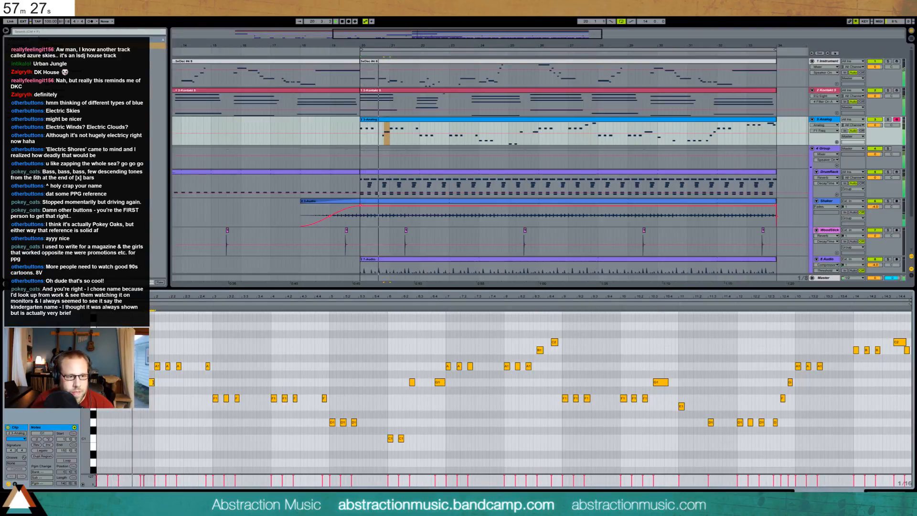
{"action": "left_click_drag", "start_coordinate": [153, 382], "coordinate": [156, 383]}
{"action": "key", "text": "space"}
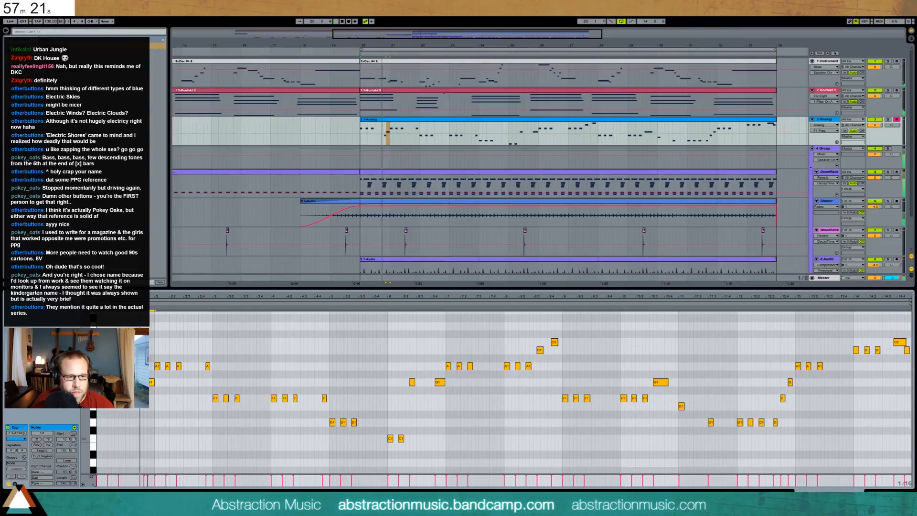
{"action": "key", "text": "space"}
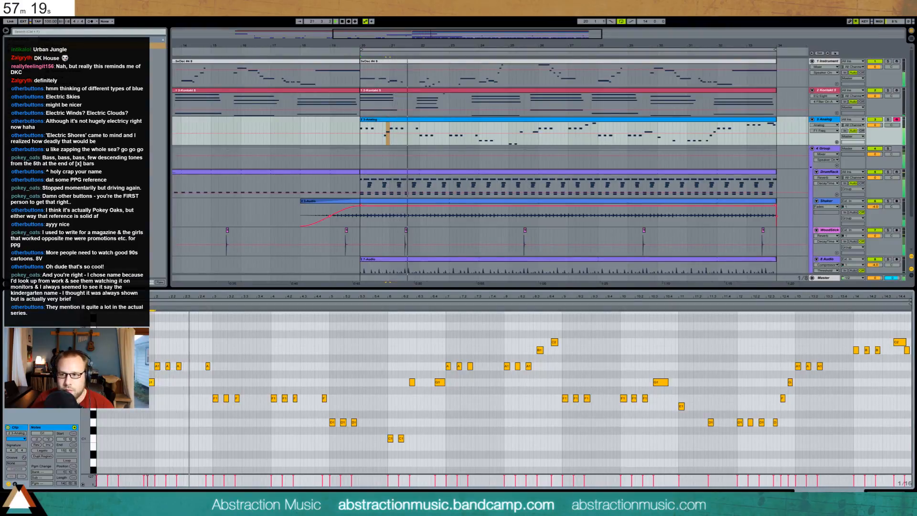
Add a short C2, D2, C2, B1, A1 run leading into the bass clip's bar 4 and play it back.
{"action": "left_click", "coordinate": [246, 372]}
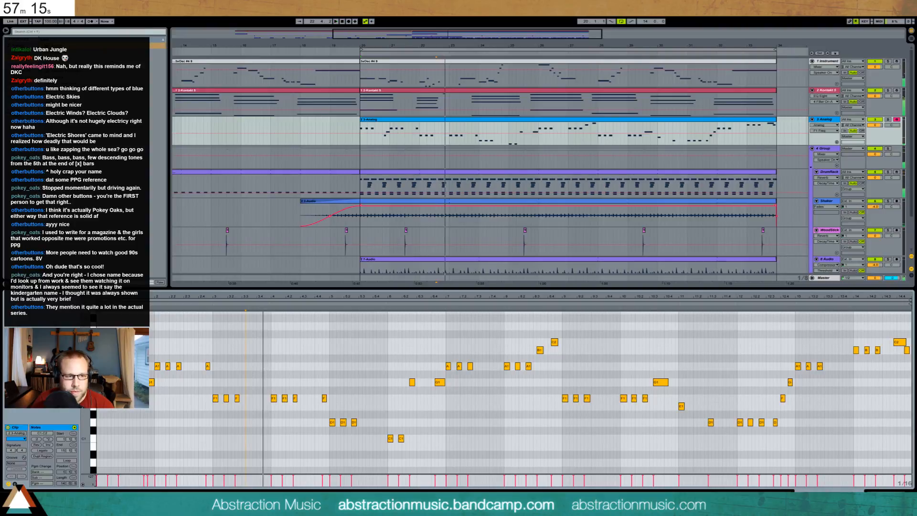
{"action": "scroll", "coordinate": [263, 386], "scroll_direction": "up", "scroll_amount": 1}
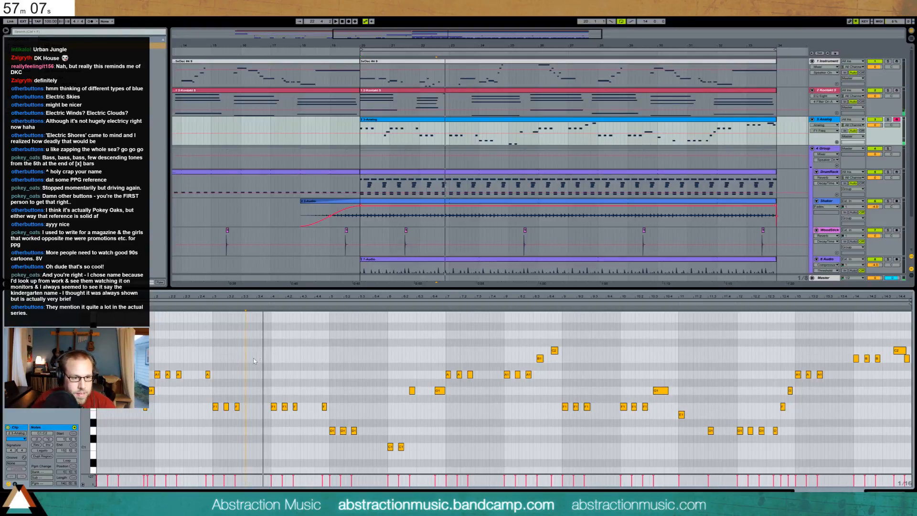
{"action": "left_click_drag", "start_coordinate": [234, 297], "coordinate": [254, 337]}
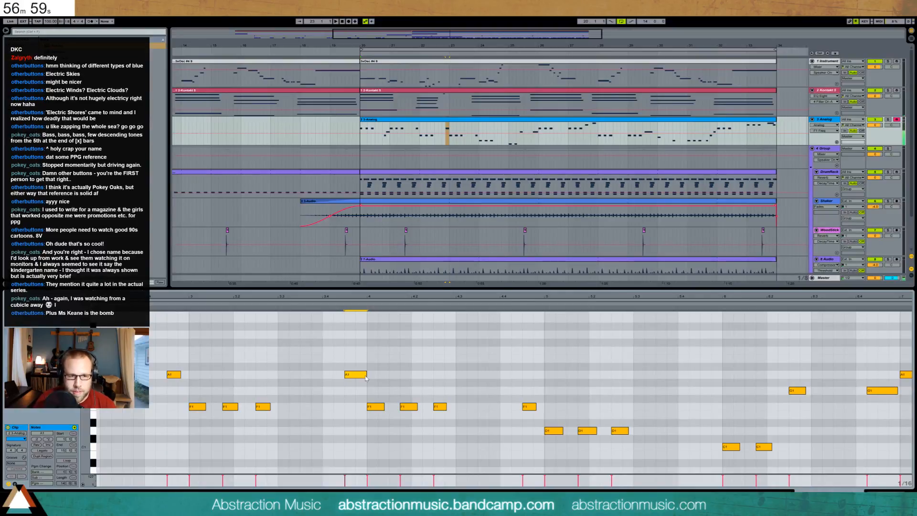
{"action": "double_click", "coordinate": [308, 351]}
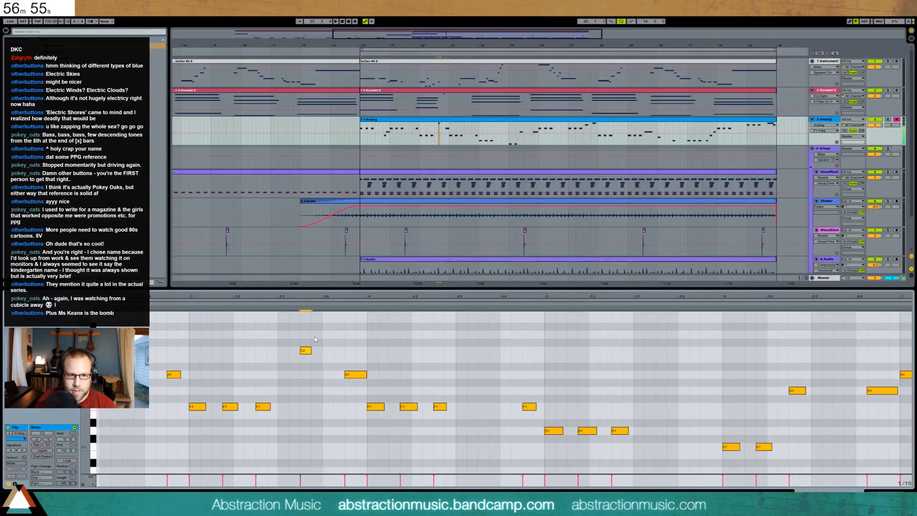
{"action": "double_click", "coordinate": [315, 337]}
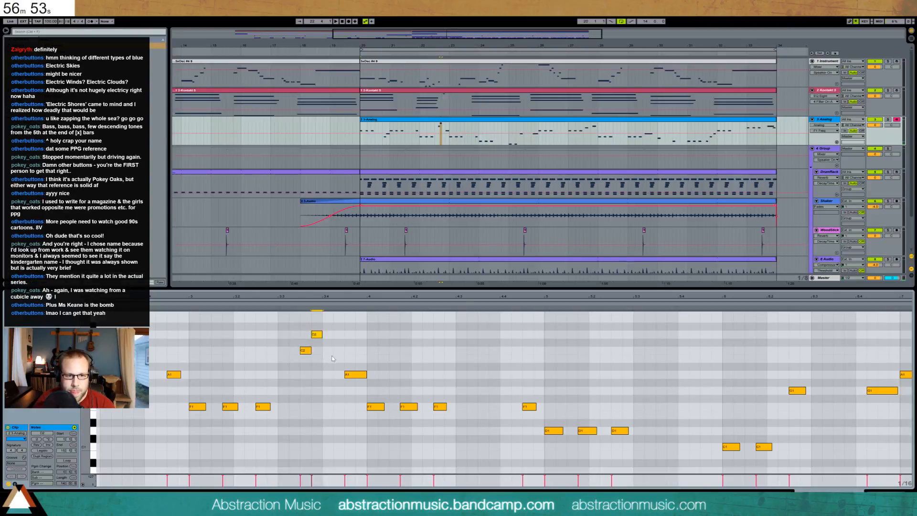
{"action": "double_click", "coordinate": [327, 350]}
{"action": "key", "text": "space"}
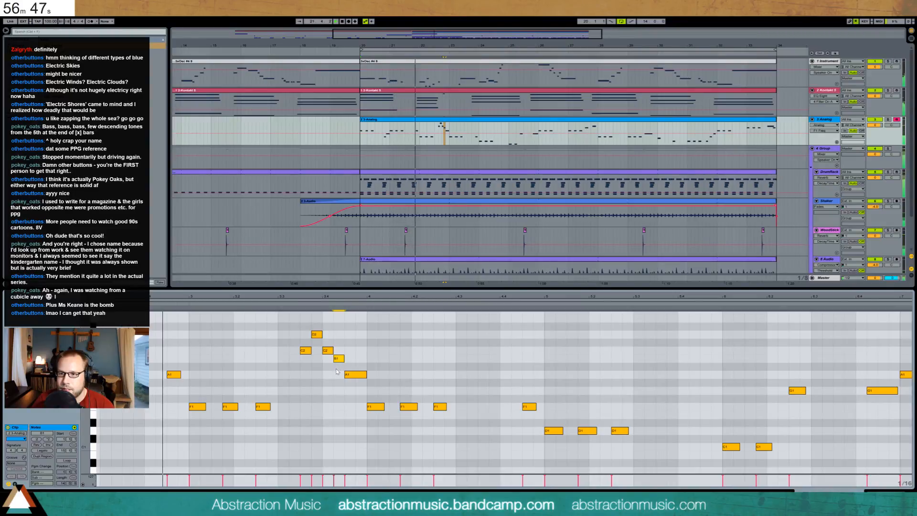
{"action": "left_click", "coordinate": [344, 405]}
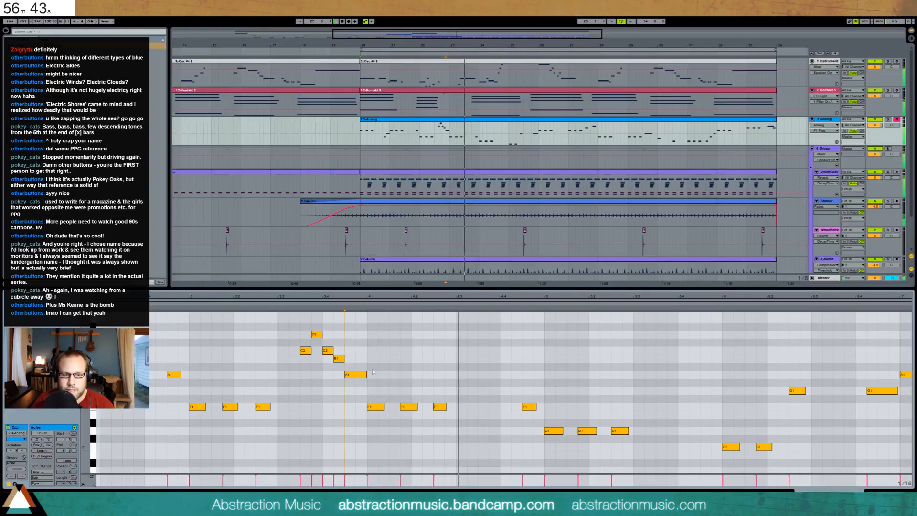
Move the run one bar later to the end of bar 4, dropping its final A1 note.
{"action": "left_click_drag", "start_coordinate": [294, 327], "coordinate": [367, 375]}
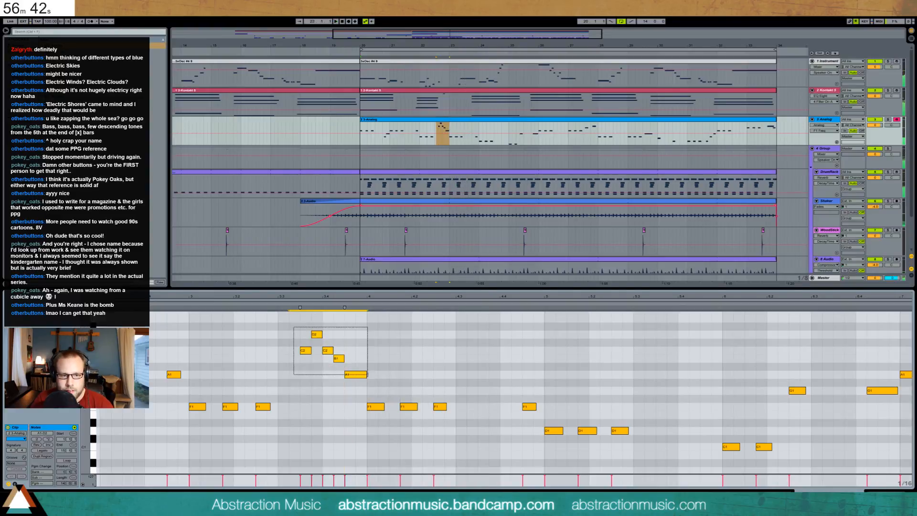
{"action": "key", "text": "ctrl+x"}
{"action": "left_click", "coordinate": [482, 350]}
{"action": "key", "text": "ctrl+v"}
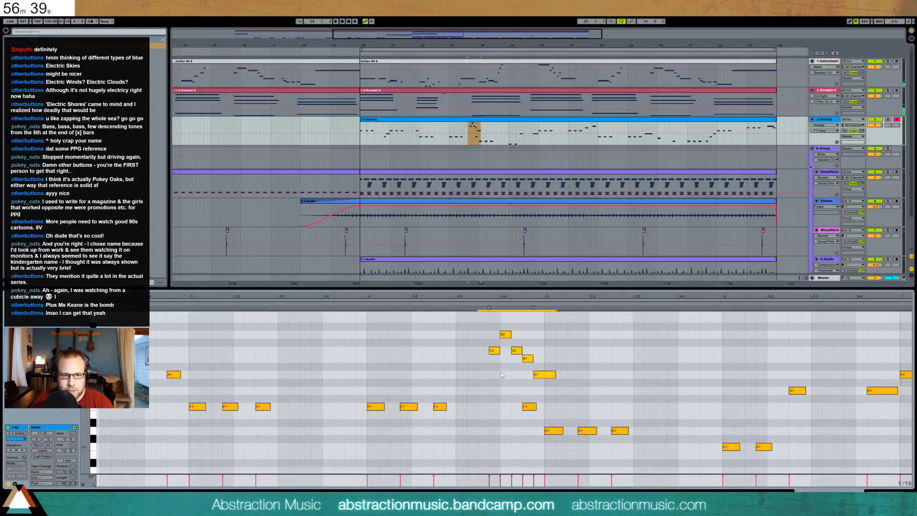
{"action": "key", "text": "Left"}
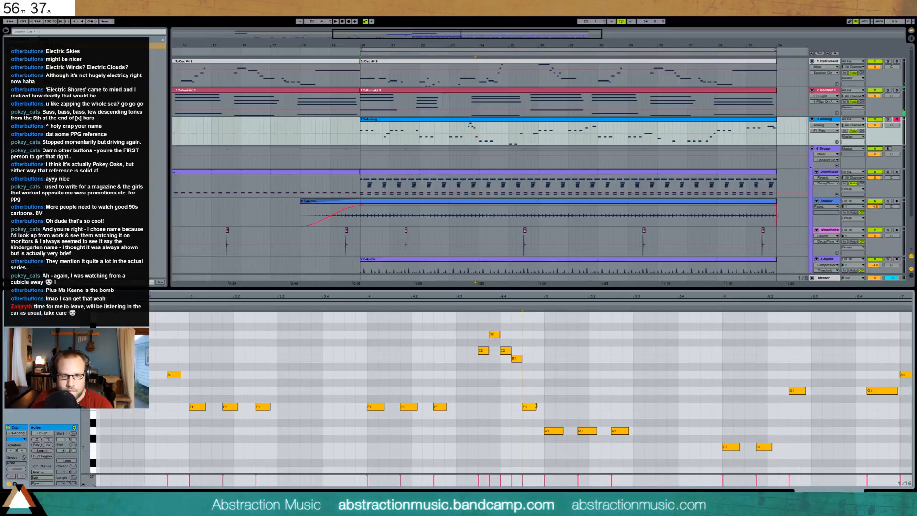
Extend the F1 at the end of bar 4 to meet bar 5 and add two short C2 notes at the end of bar 3.
{"action": "left_click_drag", "start_coordinate": [536, 407], "coordinate": [544, 407]}
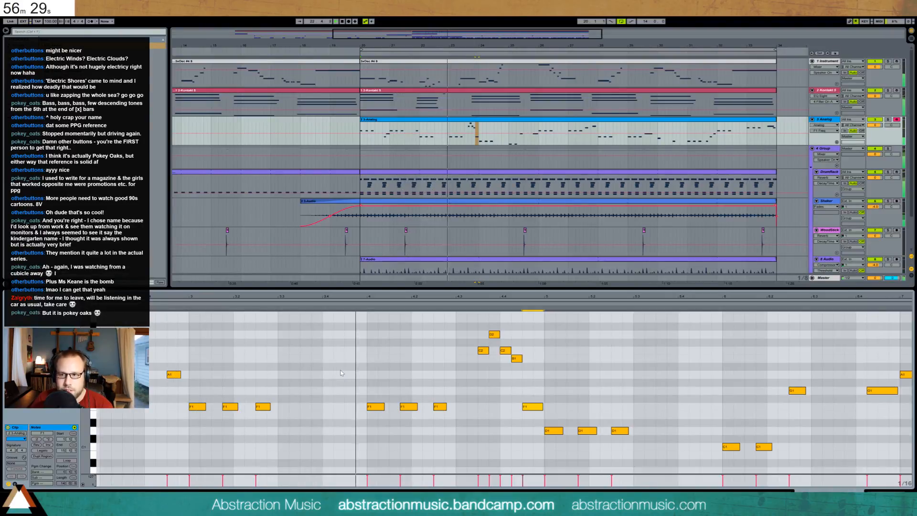
{"action": "double_click", "coordinate": [315, 352]}
{"action": "key", "text": "space"}
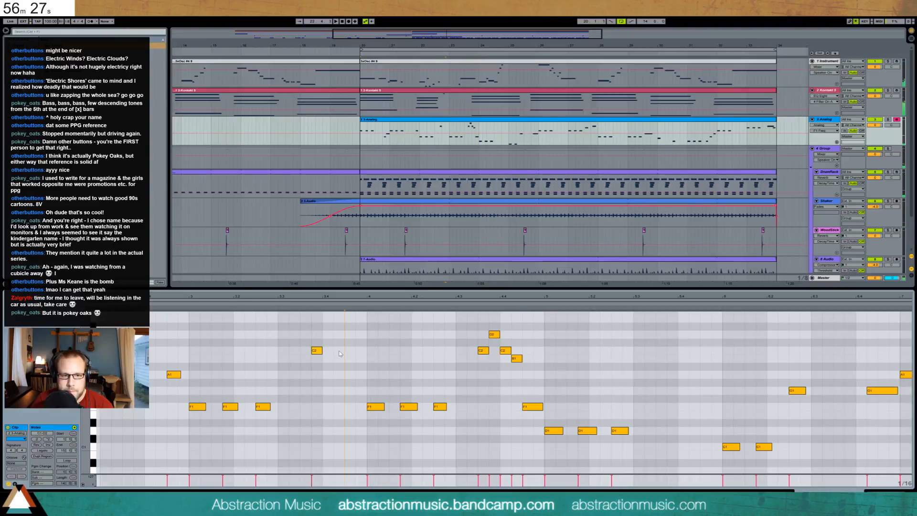
{"action": "left_click_drag", "start_coordinate": [313, 341], "coordinate": [353, 364]}
{"action": "key", "text": "Right"}
{"action": "key", "text": "Right"}
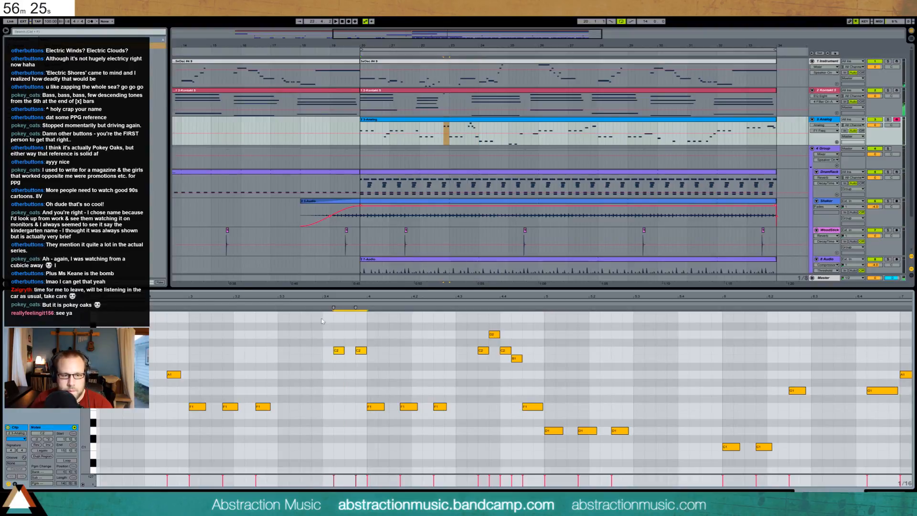
{"action": "key", "text": "space"}
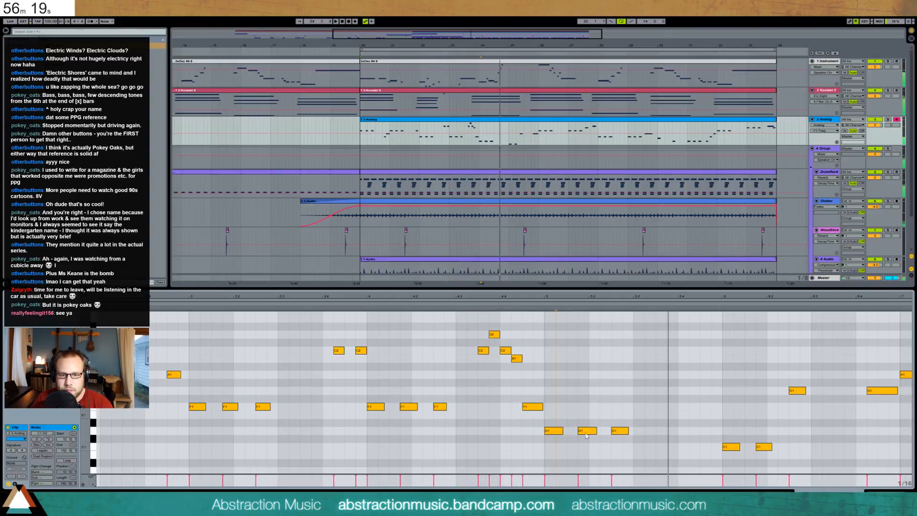
Raise the three D1 notes in the bass clip's bar 5 to G1 and play from just before them.
{"action": "left_click_drag", "start_coordinate": [549, 416], "coordinate": [627, 447]}
{"action": "key", "text": "Up"}
{"action": "key", "text": "Up"}
{"action": "key", "text": "Up"}
{"action": "key", "text": "Up"}
{"action": "key", "text": "Up"}
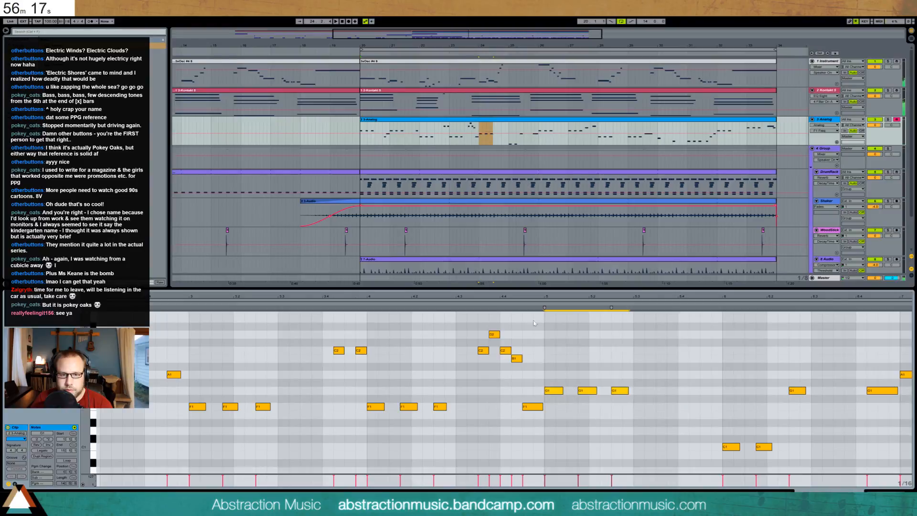
{"action": "left_click", "coordinate": [462, 304]}
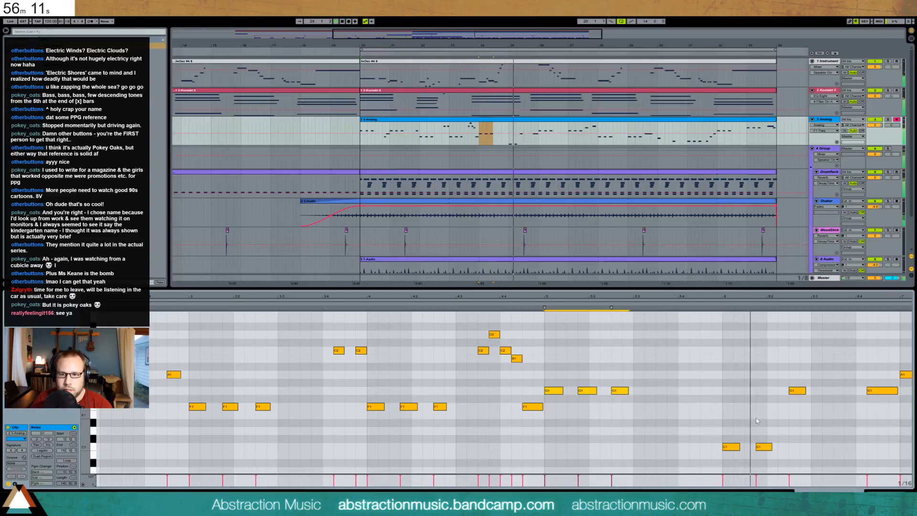
Raise the two C1 notes at the start of the bass clip's bar 6 to D1.
{"action": "left_click_drag", "start_coordinate": [739, 423], "coordinate": [780, 467]}
{"action": "key", "text": "Up"}
{"action": "key", "text": "Up"}
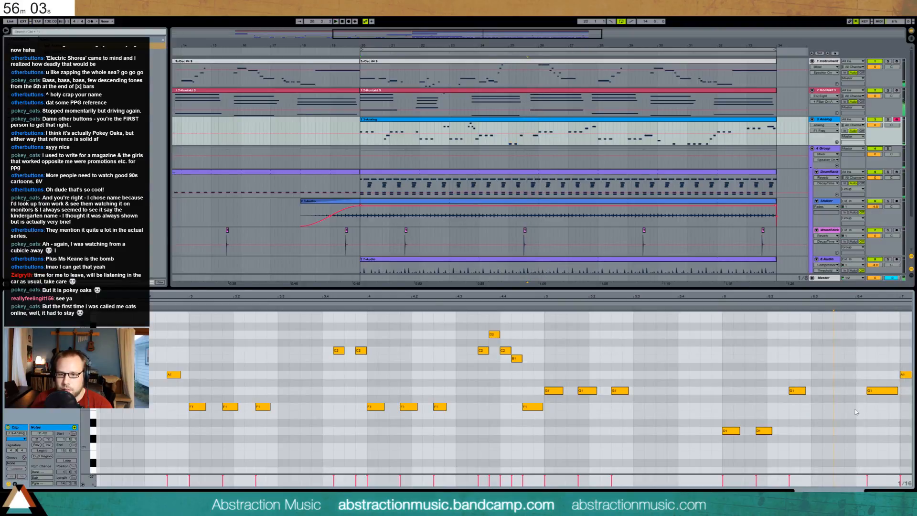
Add very short A1 lead-ins before the B1 and C2 at the end of bar 8, starting those two notes slightly later.
{"action": "key", "text": "ctrl+a"}
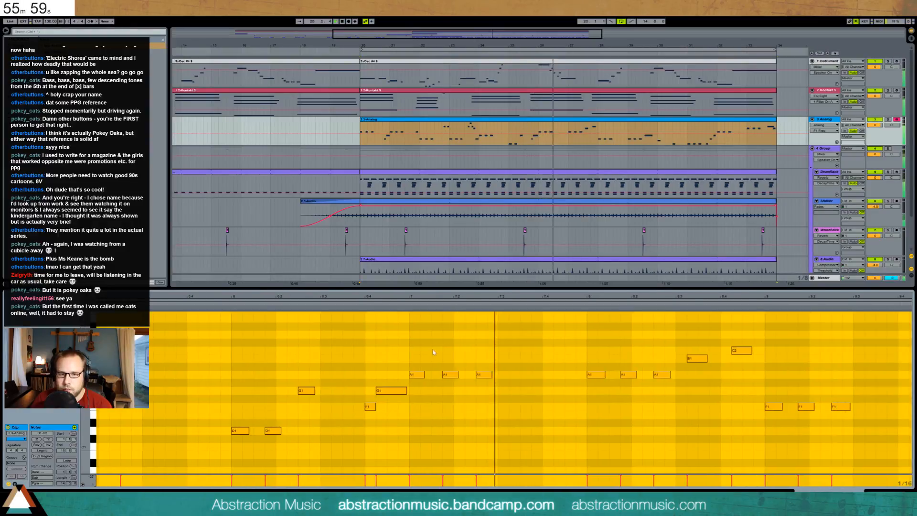
{"action": "left_click", "coordinate": [696, 351]}
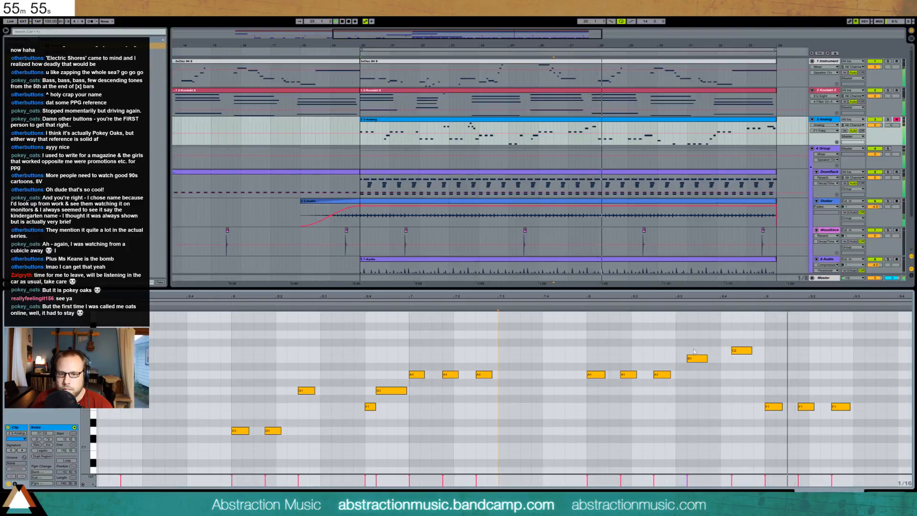
{"action": "left_click", "coordinate": [705, 359]}
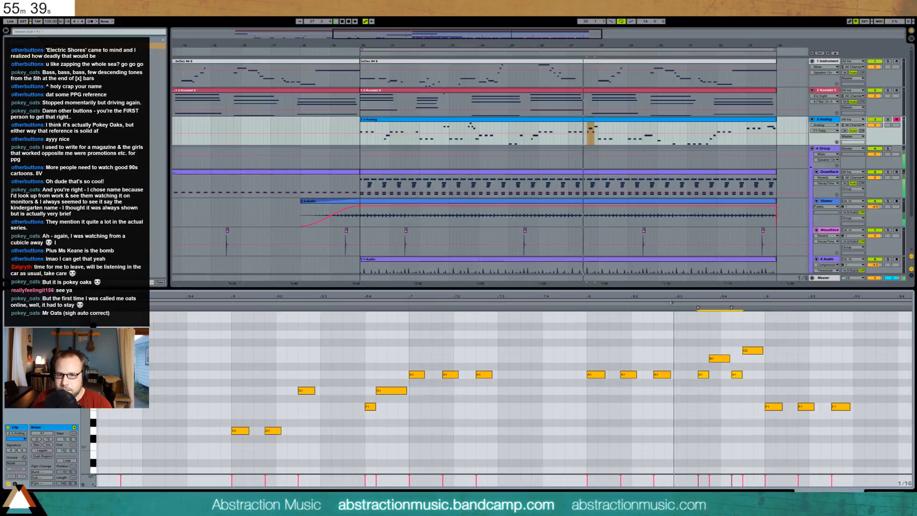
{"action": "left_click", "coordinate": [716, 337]}
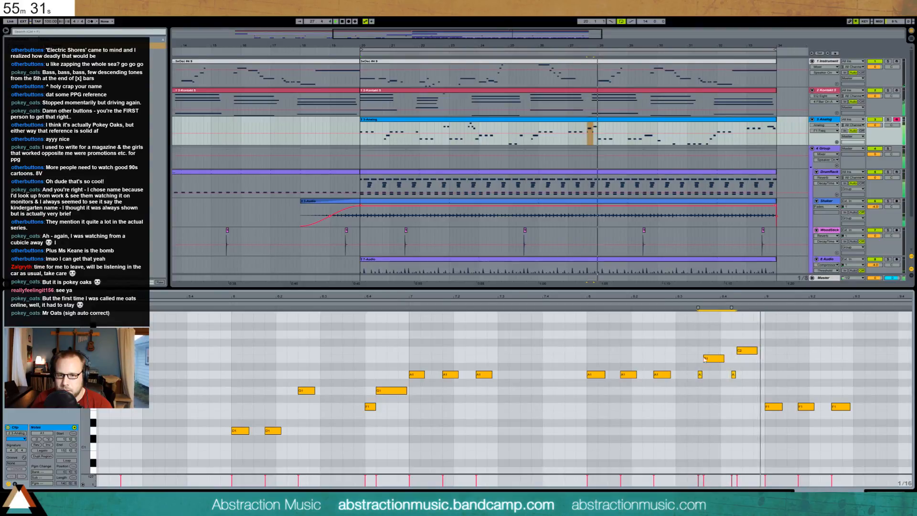
{"action": "key", "text": "ctrl+z"}
{"action": "key", "text": "ctrl+z"}
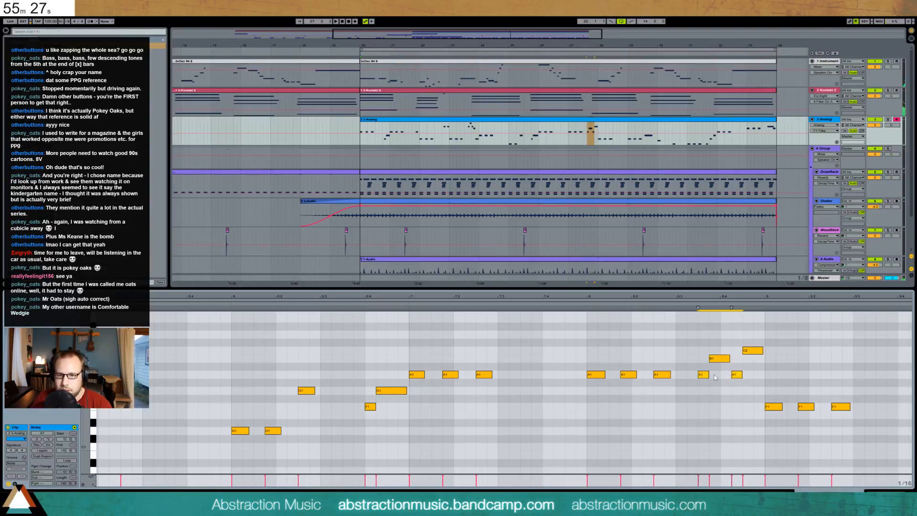
{"action": "key", "text": "ctrl+y"}
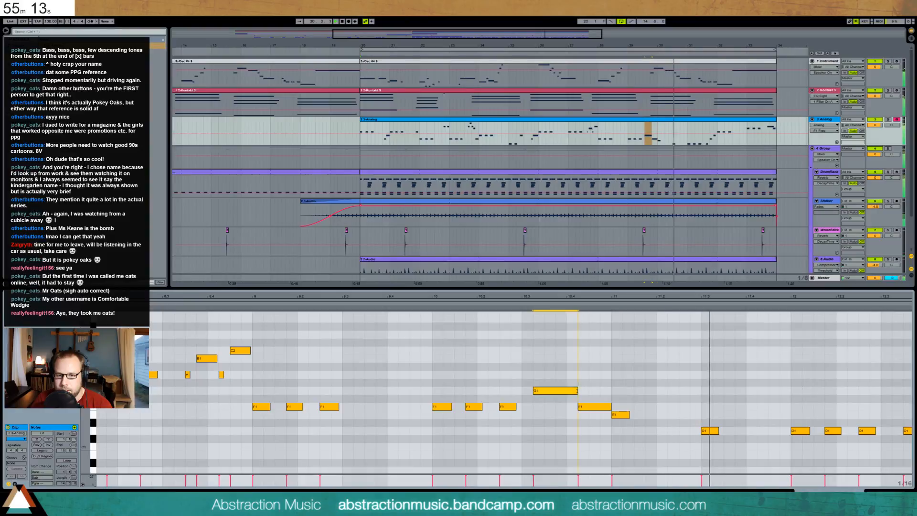
Lower the E1 note at bar 11 to D1 and arrange three short D1 notes in that bar's first half.
{"action": "left_click_drag", "start_coordinate": [620, 405], "coordinate": [646, 443]}
{"action": "key", "text": "Down"}
{"action": "key", "text": "Down"}
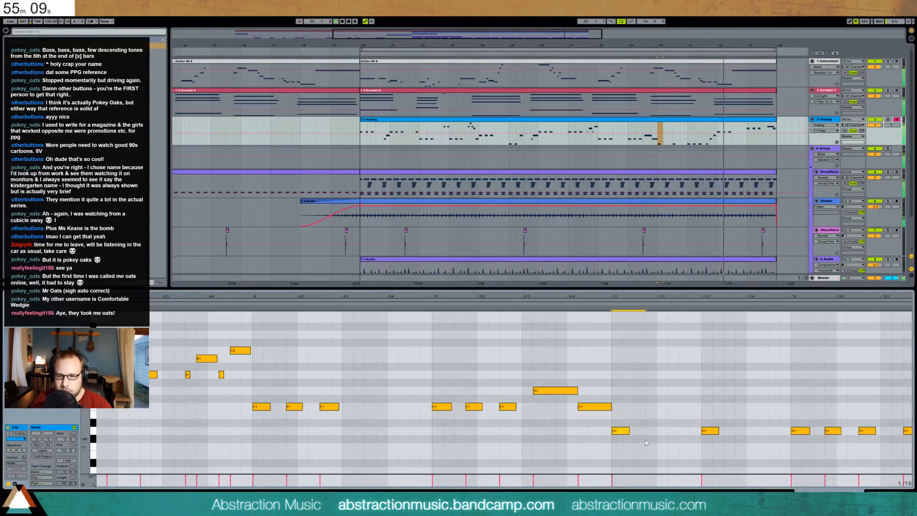
{"action": "key", "text": "ctrl+d"}
{"action": "left_click_drag", "start_coordinate": [709, 430], "coordinate": [676, 430]}
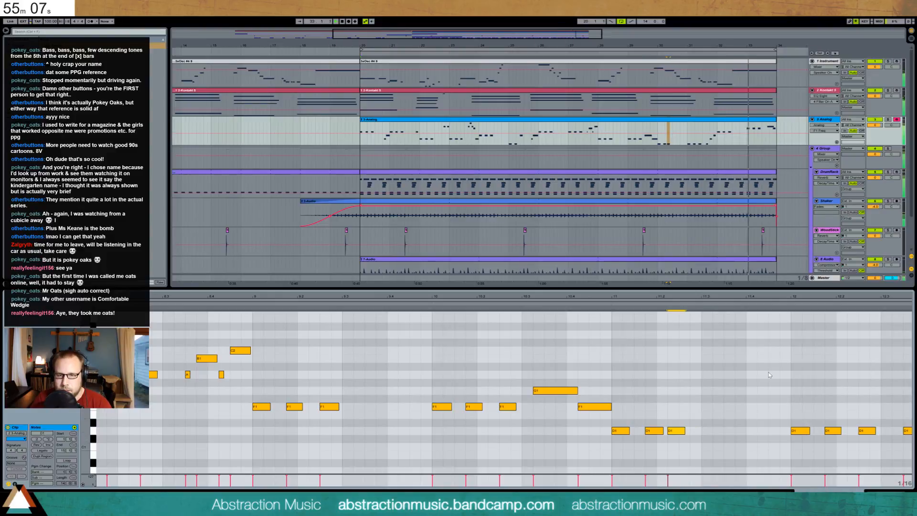
{"action": "key", "text": "Right"}
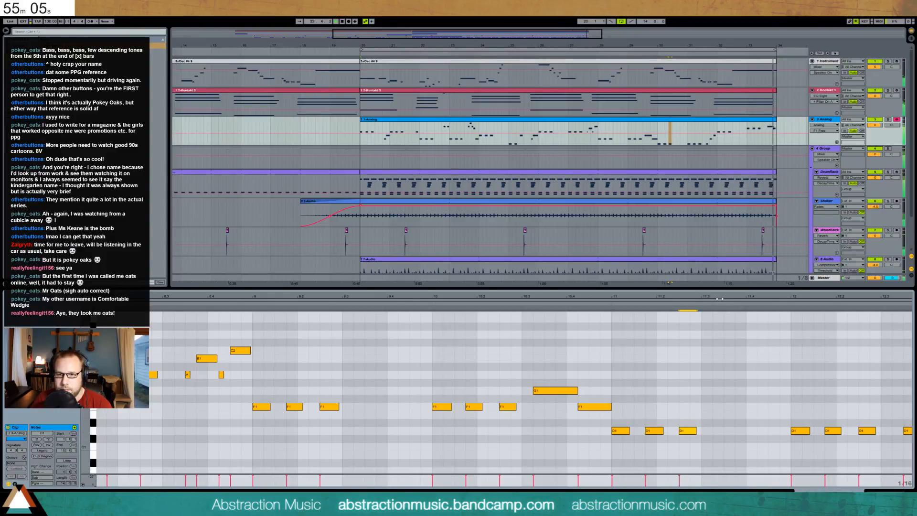
Enable Unison on the bass track's Analog synth, adjust its detune, and return to the filter envelope display.
{"action": "key", "text": "shift+Tab"}
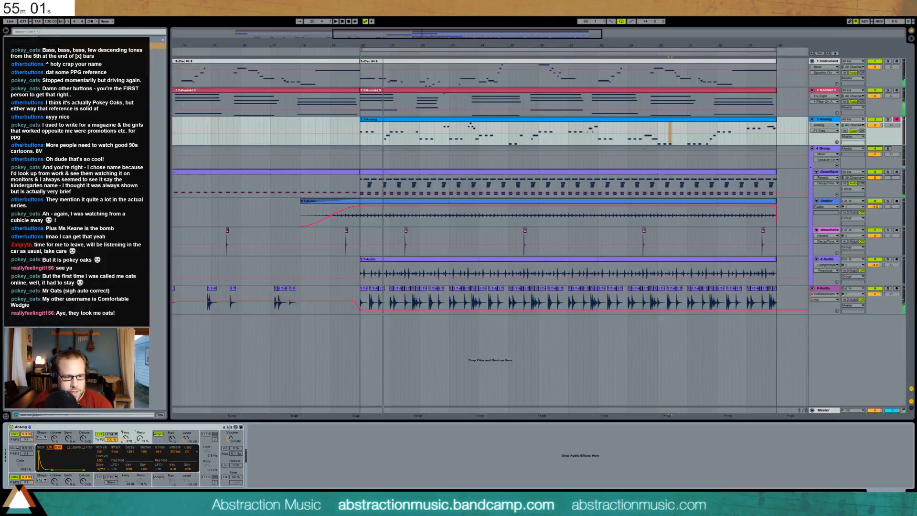
{"action": "left_click", "coordinate": [225, 465]}
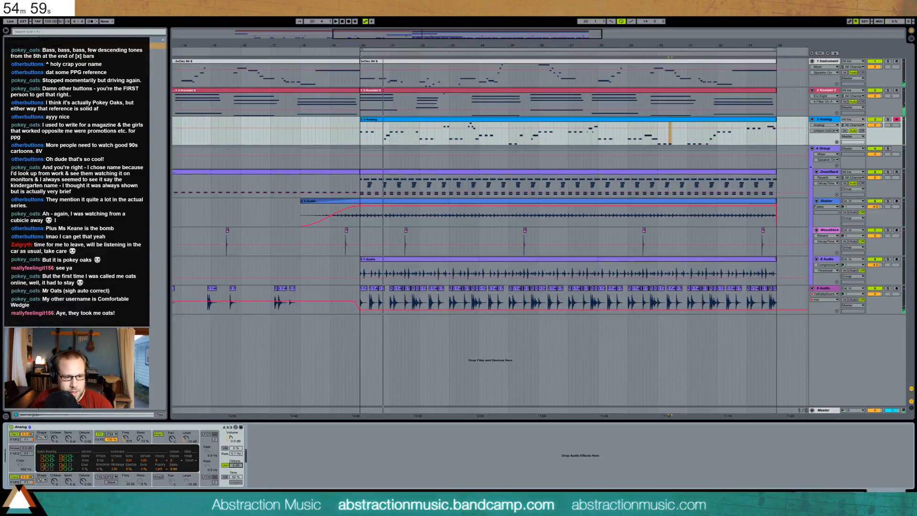
{"action": "left_click_drag", "start_coordinate": [240, 468], "coordinate": [232, 470]}
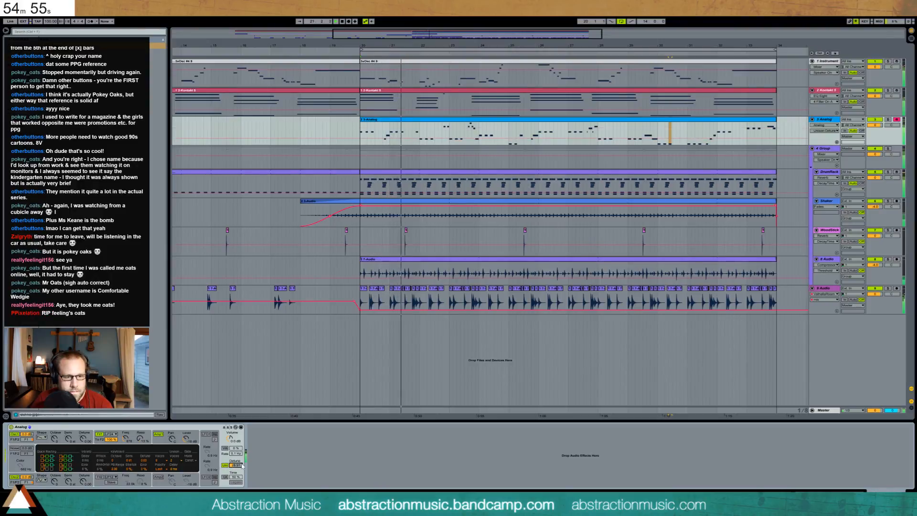
{"action": "left_click", "coordinate": [118, 445]}
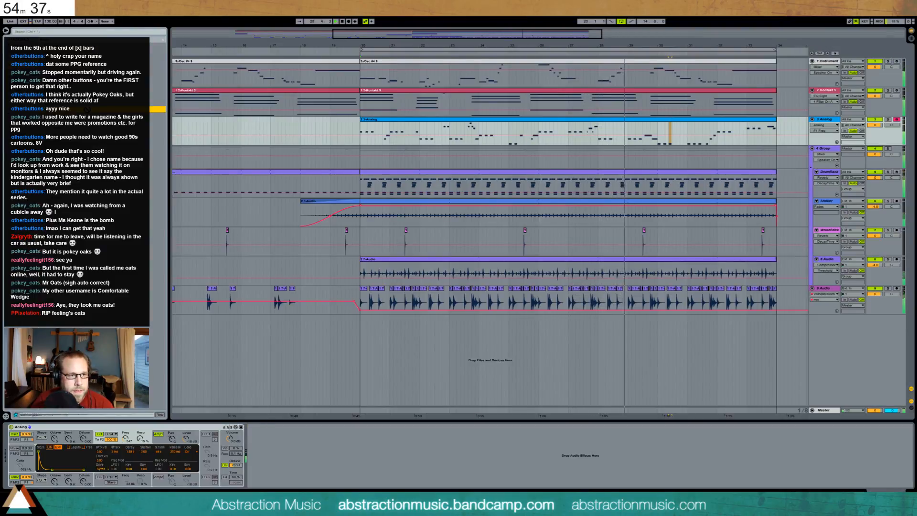
Add an Auto Filter after Analog, group it into an Audio Effect Rack, and duplicate its chain.
{"action": "left_click_drag", "start_coordinate": [96, 58], "coordinate": [289, 458]}
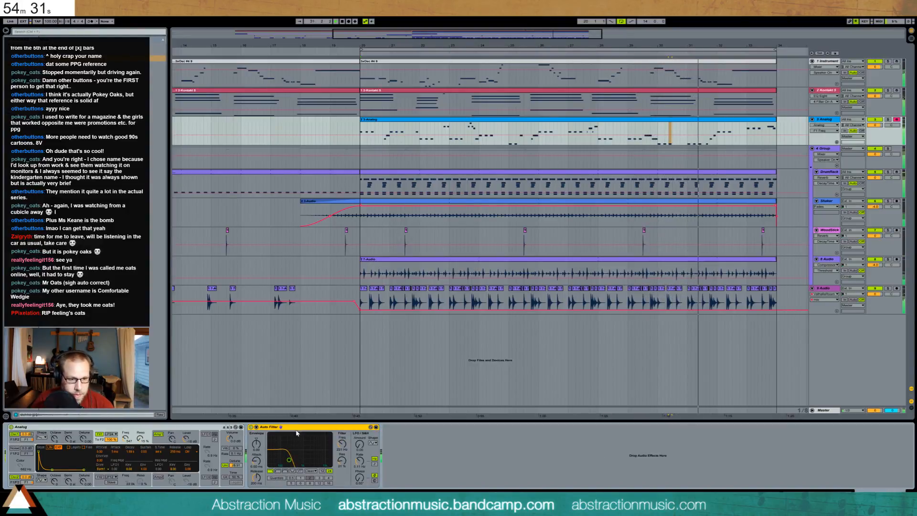
{"action": "key", "text": "ctrl+g"}
{"action": "left_click", "coordinate": [252, 445]}
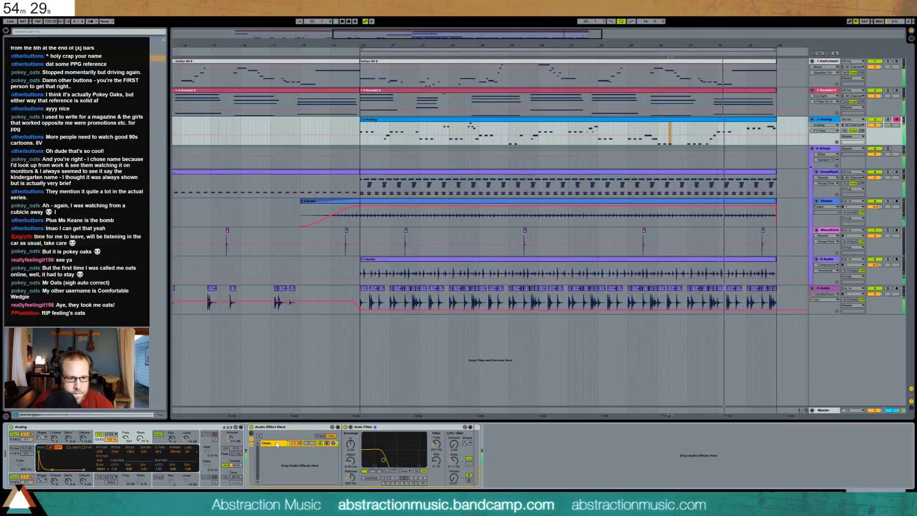
{"action": "key", "text": "ctrl+d"}
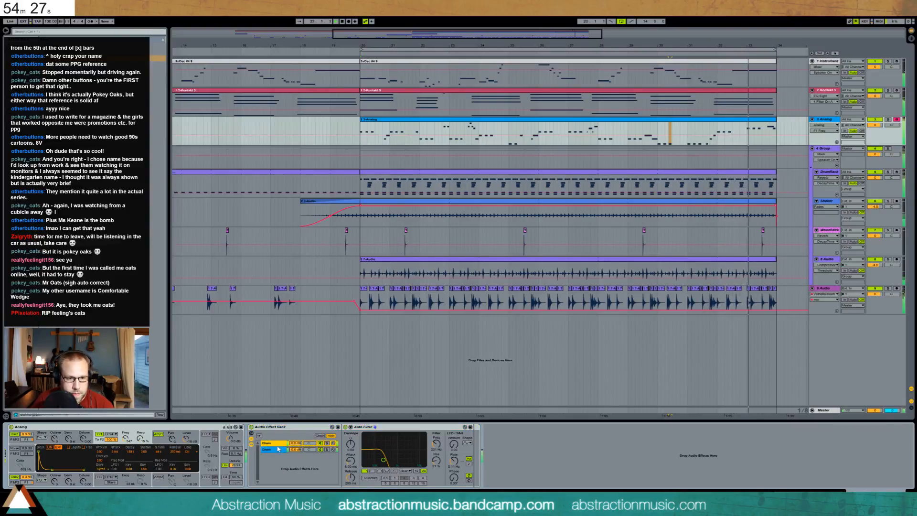
Switch the second chain's Auto Filter to highpass and raise its cutoff frequency.
{"action": "left_click", "coordinate": [278, 451]}
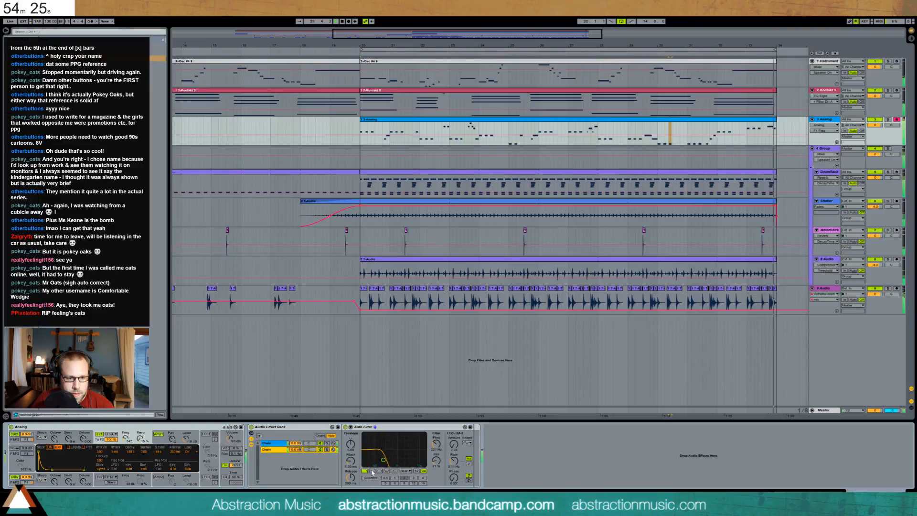
{"action": "left_click", "coordinate": [372, 471]}
{"action": "left_click_drag", "start_coordinate": [388, 464], "coordinate": [406, 463]}
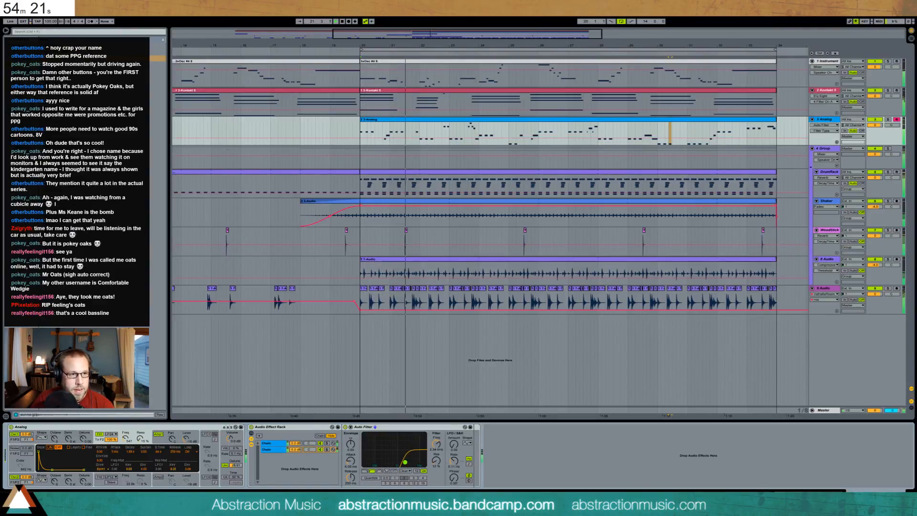
Add a Compressor after the rack, adjust the lowpass chain's volume, and lower the Compressor's threshold.
{"action": "left_click_drag", "start_coordinate": [110, 89], "coordinate": [517, 465]}
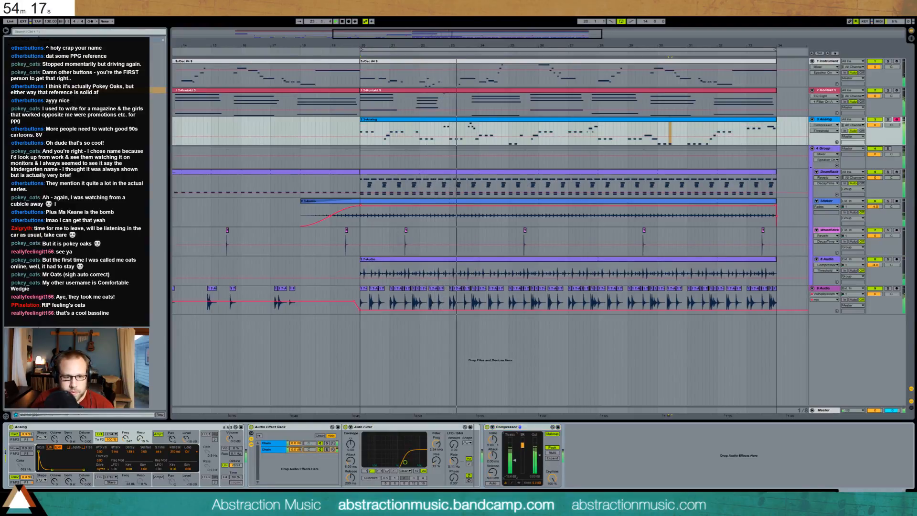
{"action": "mouse_move", "coordinate": [293, 445]}
{"action": "left_mouse_down"}
{"action": "mouse_move", "coordinate": [293, 464]}
{"action": "mouse_move", "coordinate": [296, 440]}
{"action": "left_mouse_up"}
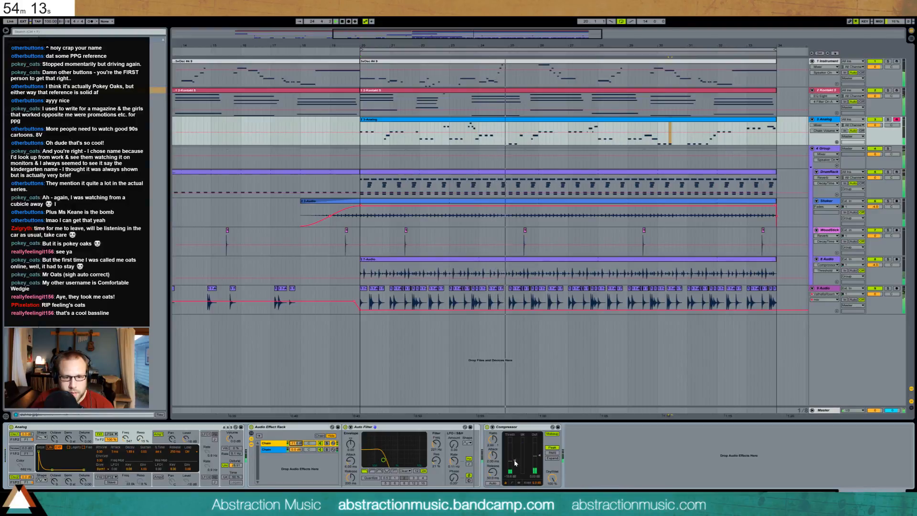
{"action": "left_click_drag", "start_coordinate": [515, 460], "coordinate": [514, 466]}
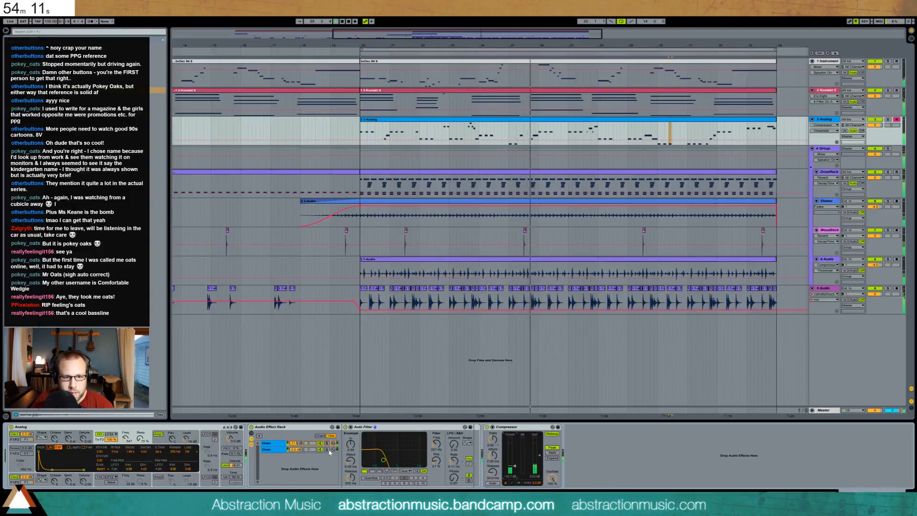
Lower the highpass chain's filter cutoff and move the Compressor into that chain after its Auto Filter.
{"action": "left_click", "coordinate": [280, 450]}
{"action": "left_click_drag", "start_coordinate": [403, 463], "coordinate": [398, 462]}
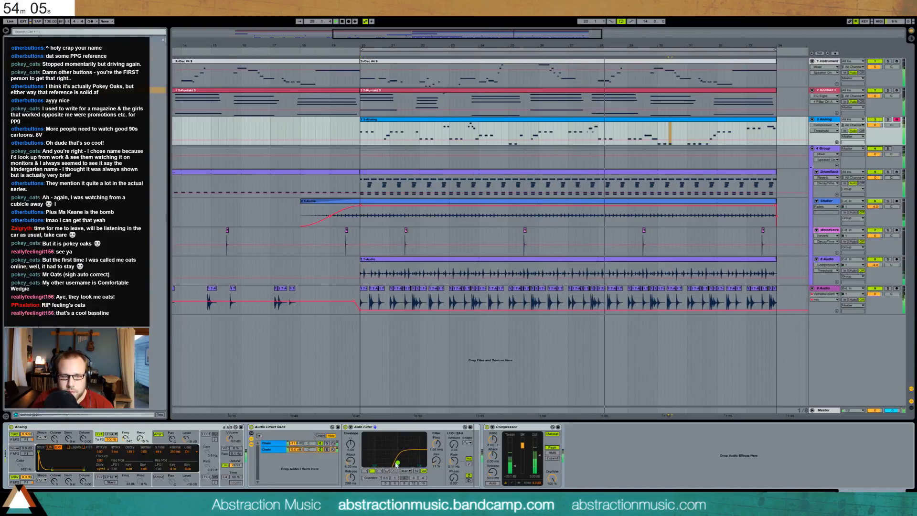
{"action": "left_click", "coordinate": [280, 444]}
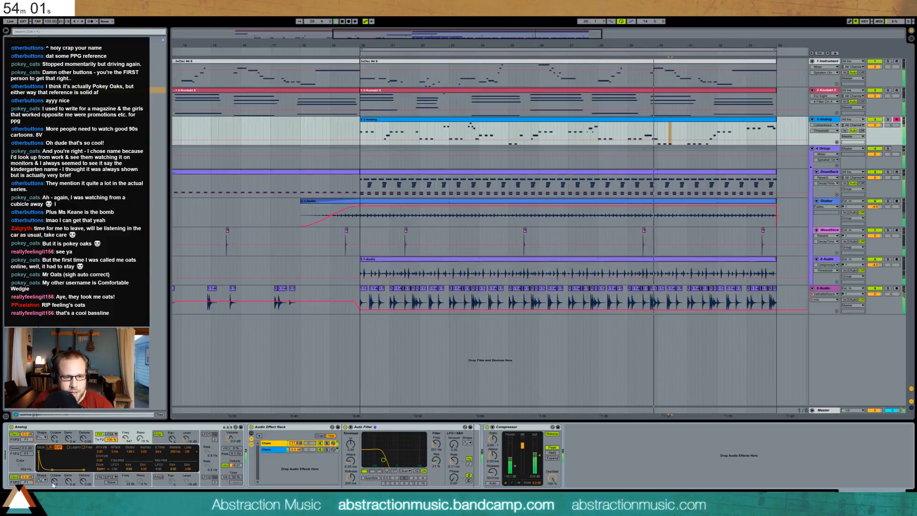
{"action": "left_click", "coordinate": [266, 450]}
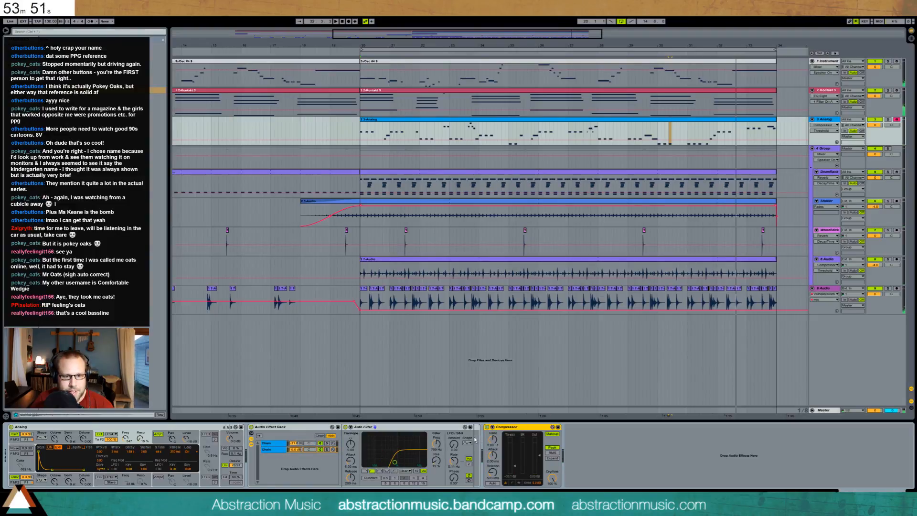
{"action": "left_click_drag", "start_coordinate": [475, 436], "coordinate": [473, 437]}
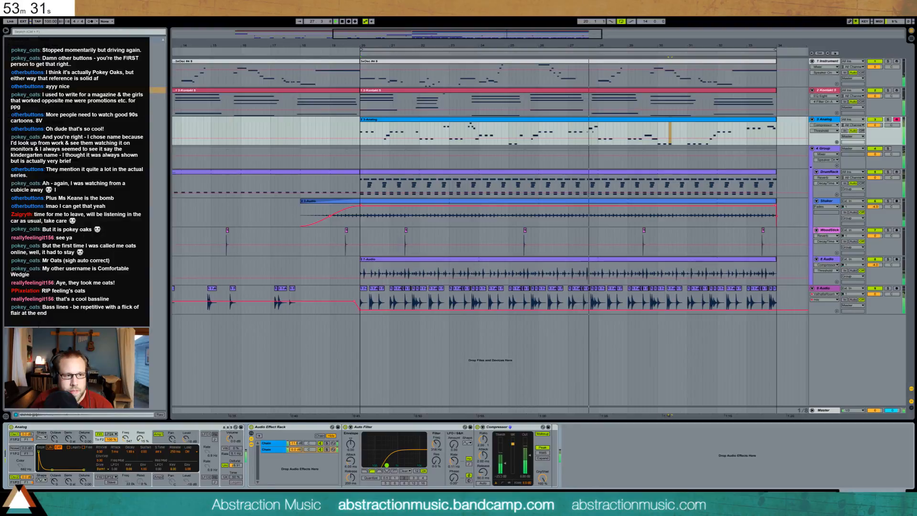
Add a Reverb after the Compressor in the highpass chain and adjust its decay time and dry/wet mix.
{"action": "left_click_drag", "start_coordinate": [72, 223], "coordinate": [574, 481]}
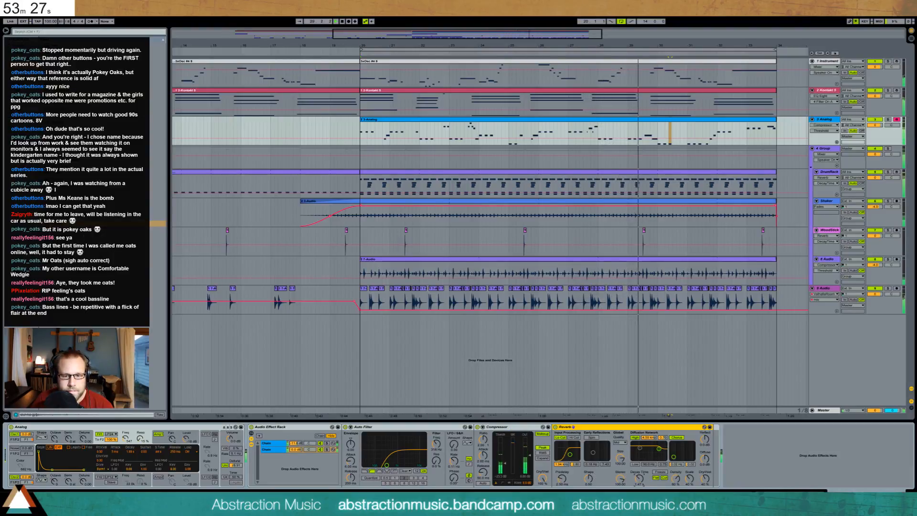
{"action": "left_click_drag", "start_coordinate": [639, 479], "coordinate": [639, 476]}
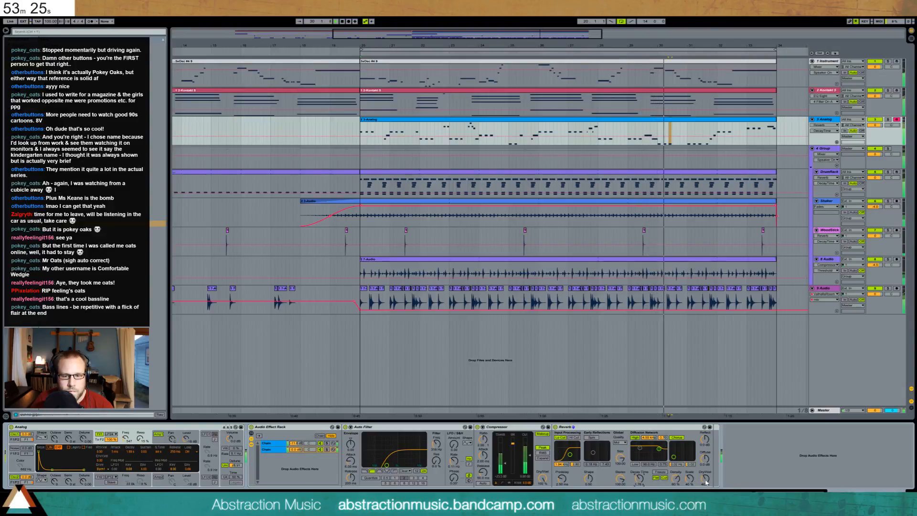
{"action": "left_click_drag", "start_coordinate": [705, 479], "coordinate": [706, 478]}
{"action": "left_click_drag", "start_coordinate": [640, 479], "coordinate": [639, 476]}
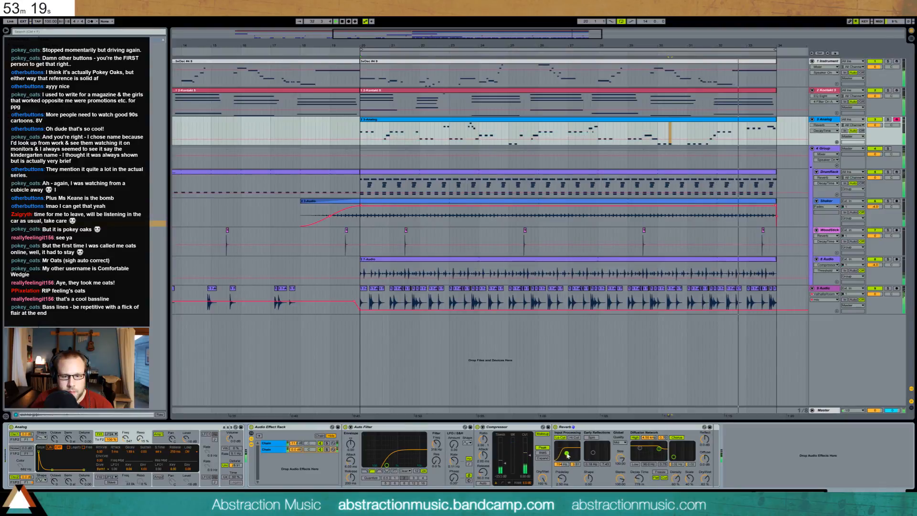
Lower the dry/wet mix of the highpass chain's Reverb and insert a Saturator between the Compressor and the Reverb.
{"action": "left_click_drag", "start_coordinate": [710, 484], "coordinate": [710, 492]}
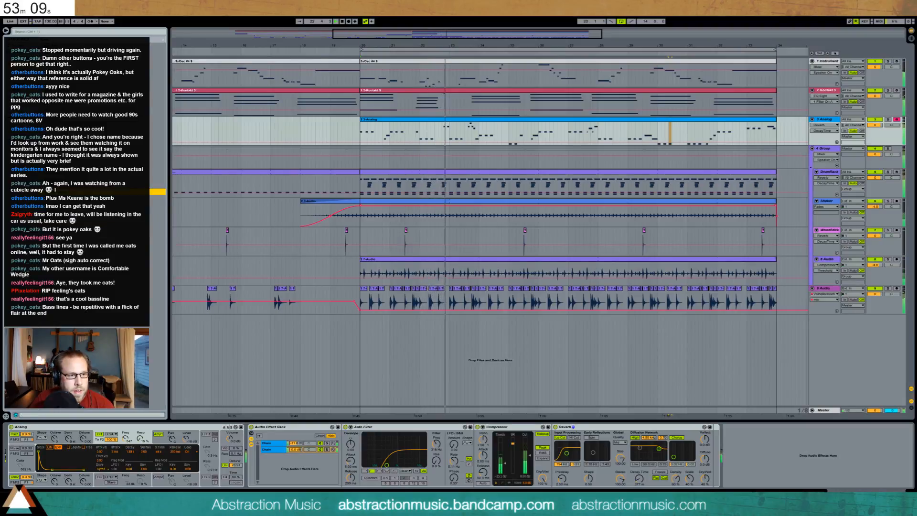
{"action": "left_click_drag", "start_coordinate": [543, 453], "coordinate": [560, 434]}
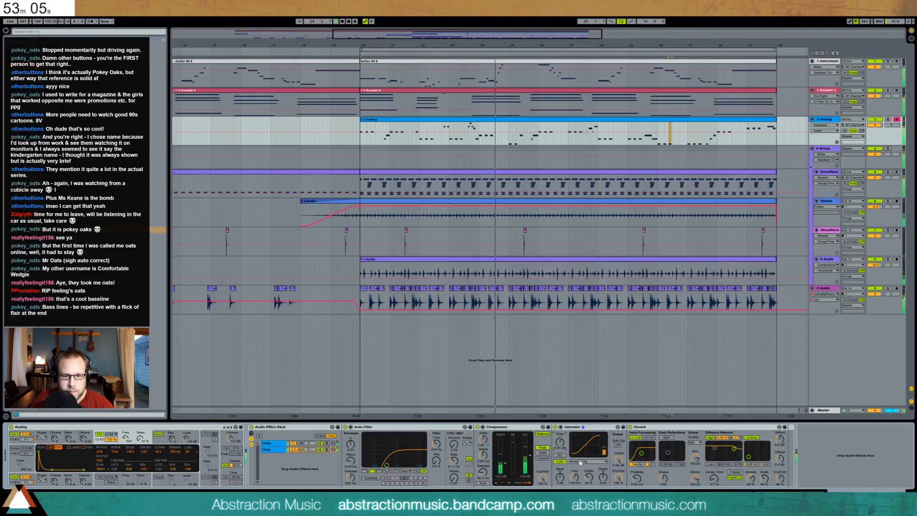
Audition the Saturator's Hard Curve and Medium Curve types, and settle on Analog Clip.
{"action": "left_click", "coordinate": [584, 462]}
{"action": "left_click", "coordinate": [585, 480]}
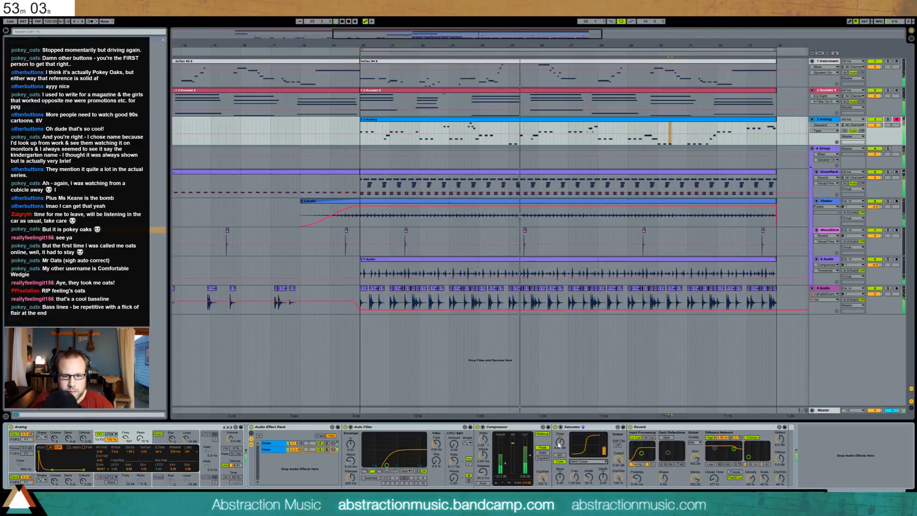
{"action": "left_click", "coordinate": [588, 462]}
{"action": "left_click", "coordinate": [591, 469]}
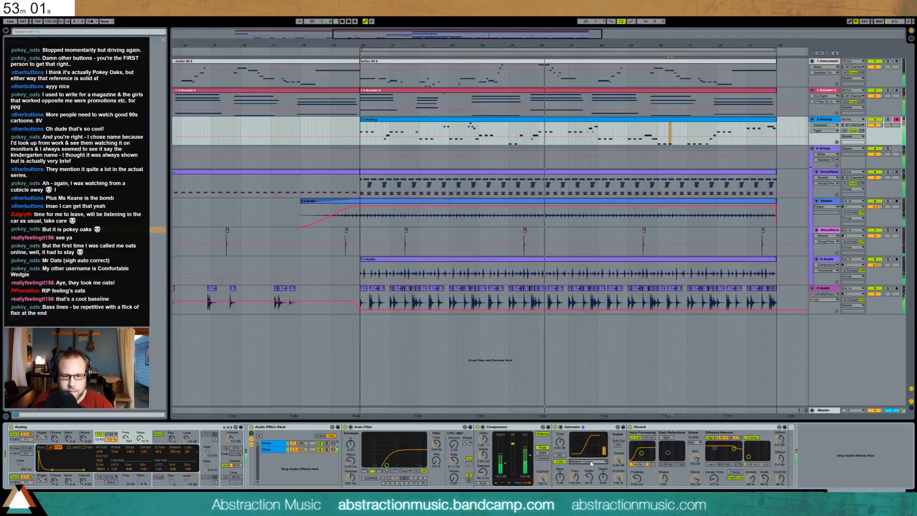
{"action": "left_click", "coordinate": [591, 462]}
{"action": "left_click", "coordinate": [590, 466]}
Adjust the Saturator's drive and Depth and lower its output level.
{"action": "left_click_drag", "start_coordinate": [561, 445], "coordinate": [561, 442]}
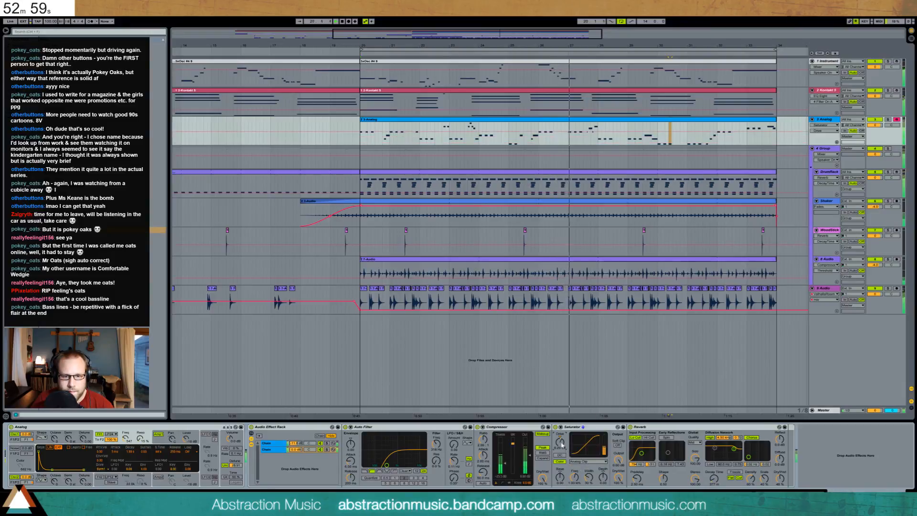
{"action": "left_click_drag", "start_coordinate": [619, 463], "coordinate": [619, 470]}
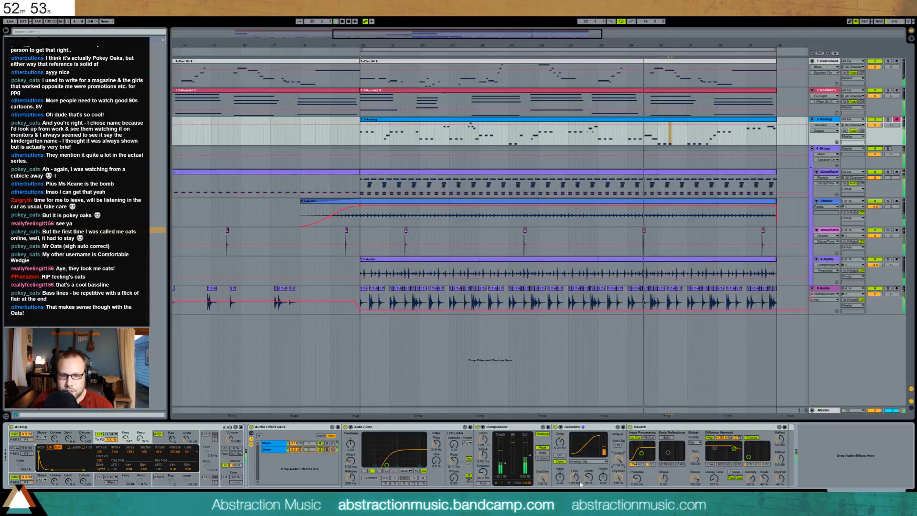
{"action": "left_click_drag", "start_coordinate": [603, 478], "coordinate": [575, 482]}
{"action": "left_click", "coordinate": [604, 479]}
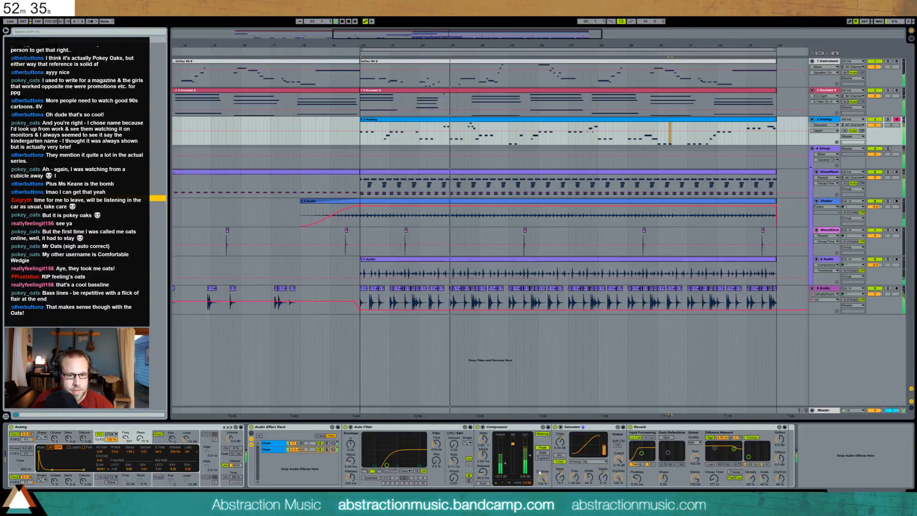
Replace the trial Phaser before the Compressor with a Flanger, adjust its delay and mix settings, and compare it bypassed and active.
{"action": "left_click_drag", "start_coordinate": [523, 470], "coordinate": [506, 447]}
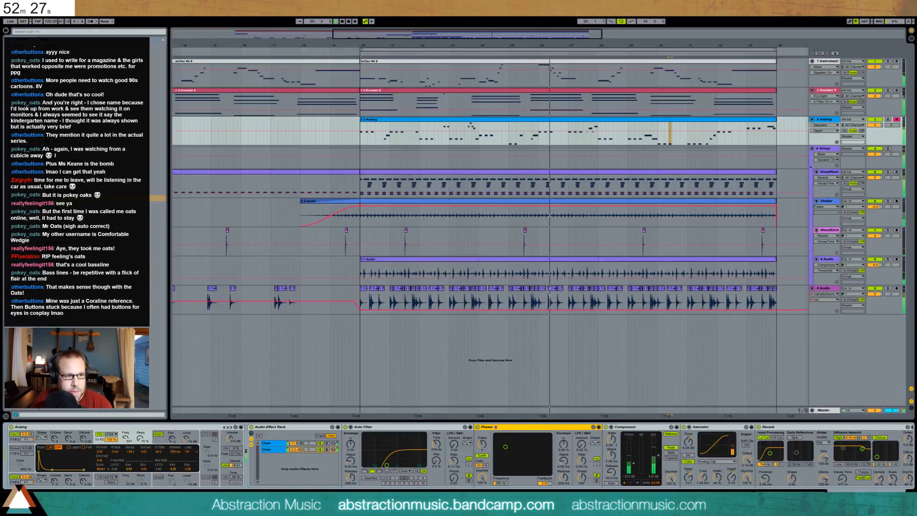
{"action": "key", "text": "Delete"}
{"action": "left_click_drag", "start_coordinate": [508, 429], "coordinate": [479, 433]}
{"action": "mouse_move", "coordinate": [513, 457]}
{"action": "left_mouse_down"}
{"action": "mouse_move", "coordinate": [510, 449]}
{"action": "mouse_move", "coordinate": [523, 445]}
{"action": "mouse_move", "coordinate": [507, 463]}
{"action": "left_mouse_up"}
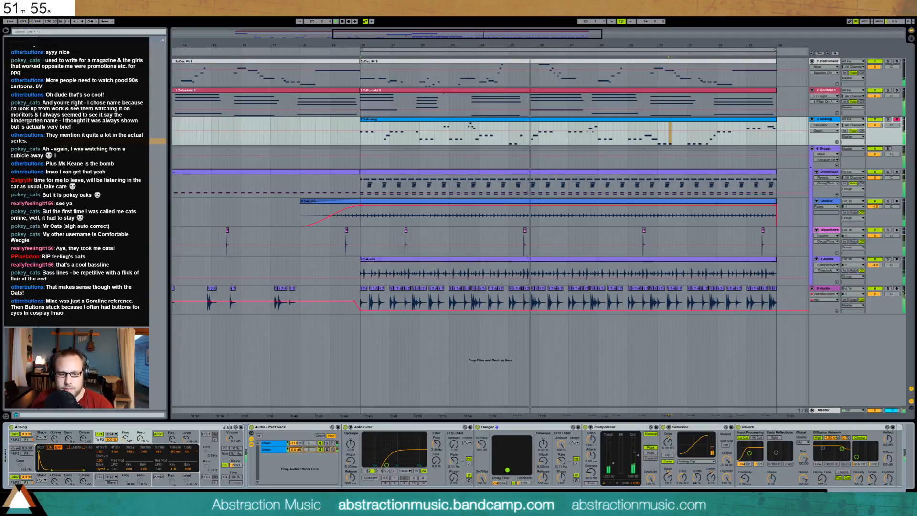
{"action": "left_click_drag", "start_coordinate": [514, 470], "coordinate": [482, 490]}
{"action": "left_click", "coordinate": [477, 427]}
{"action": "left_click", "coordinate": [477, 427]}
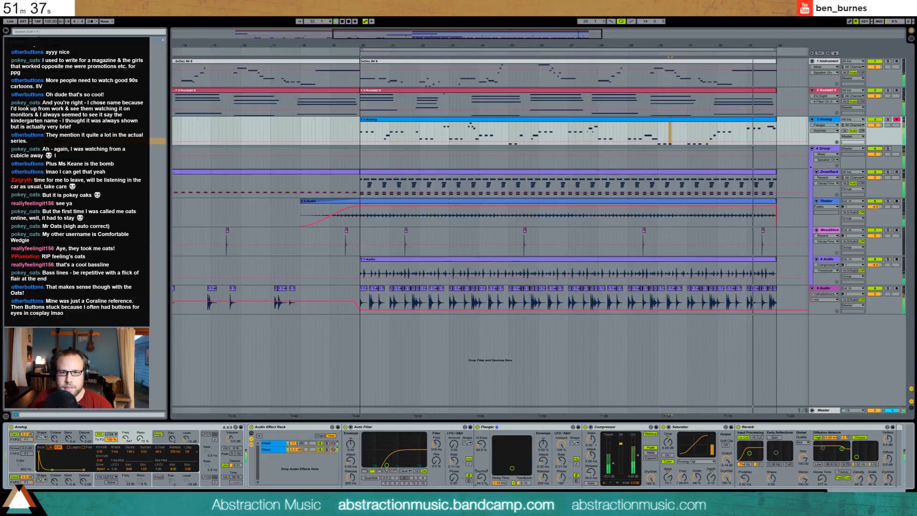
Add a short B1 note just before the C2 note near the end of the Analog bass clip.
{"action": "left_click", "coordinate": [723, 121]}
{"action": "double_click", "coordinate": [723, 121]}
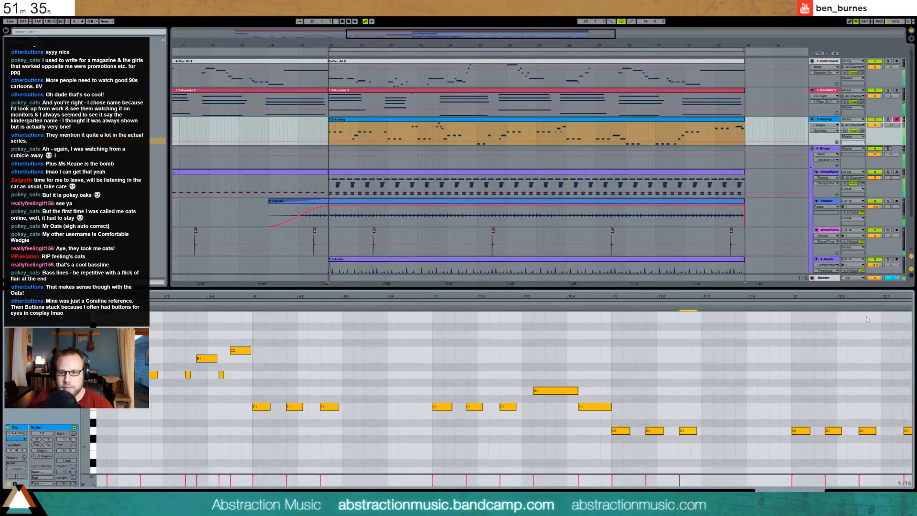
{"action": "left_click_drag", "start_coordinate": [829, 298], "coordinate": [760, 258]}
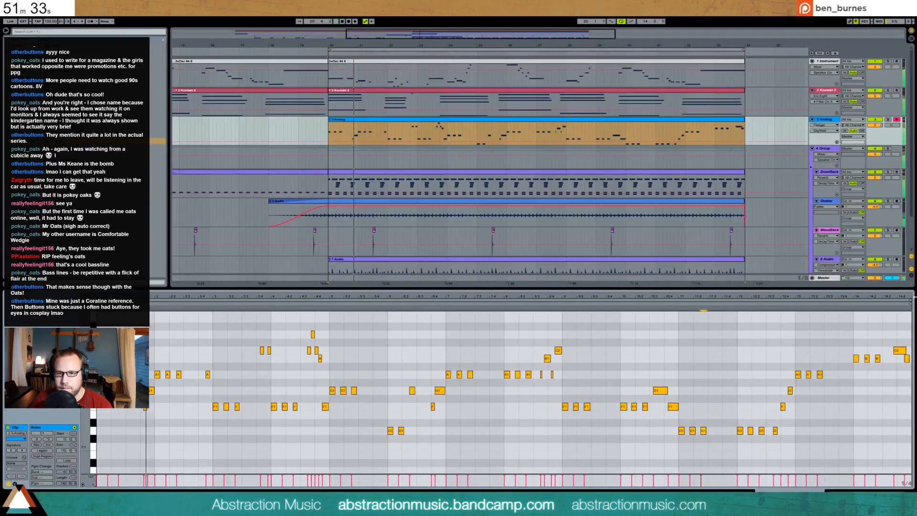
{"action": "left_click_drag", "start_coordinate": [898, 297], "coordinate": [896, 346]}
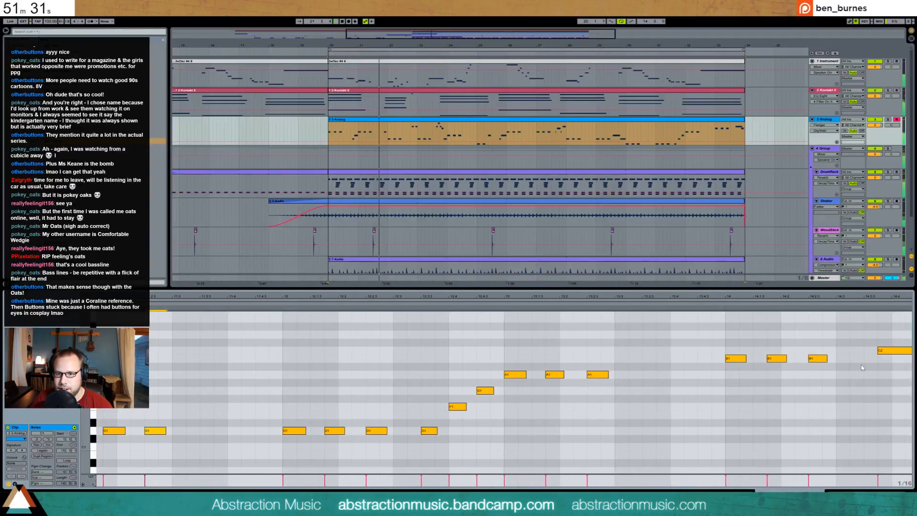
{"action": "left_click", "coordinate": [865, 362]}
{"action": "double_click", "coordinate": [865, 360]}
{"action": "left_click", "coordinate": [877, 298]}
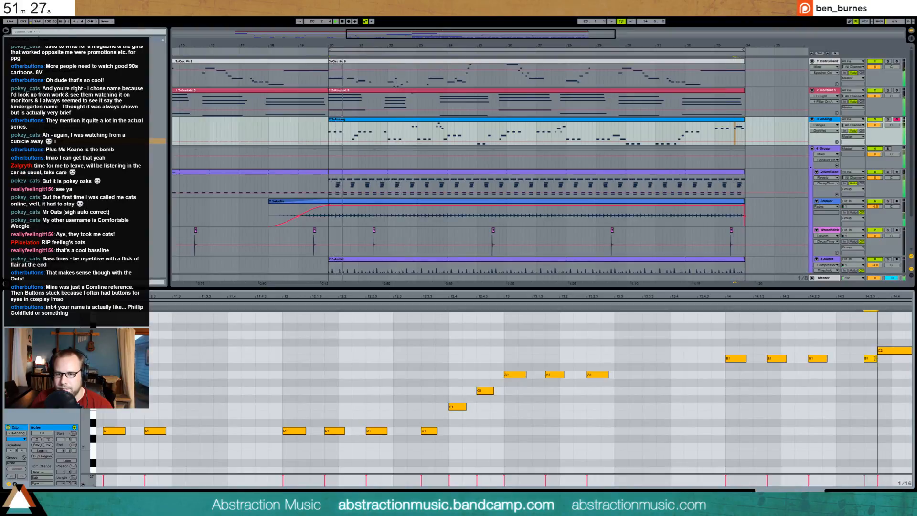
{"action": "left_click_drag", "start_coordinate": [875, 358], "coordinate": [870, 358]}
{"action": "left_click_drag", "start_coordinate": [883, 298], "coordinate": [883, 249]}
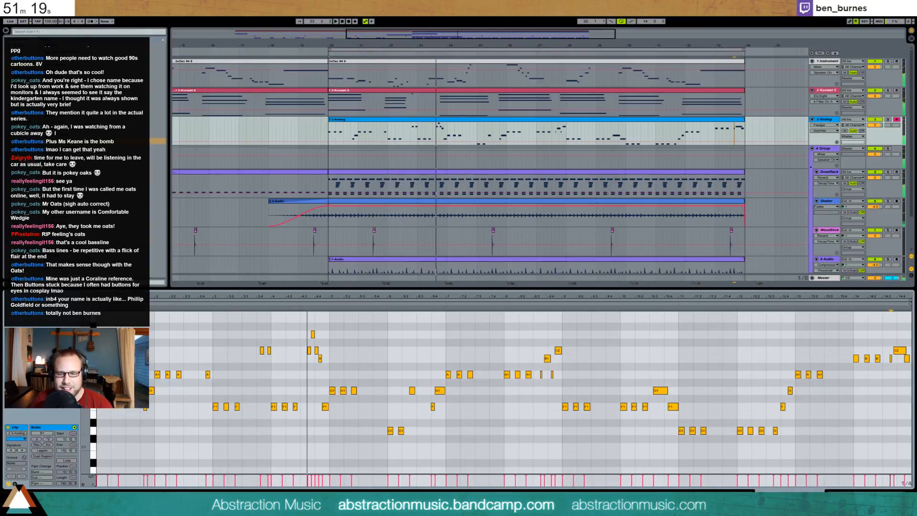
{"action": "key", "text": "shift+Tab"}
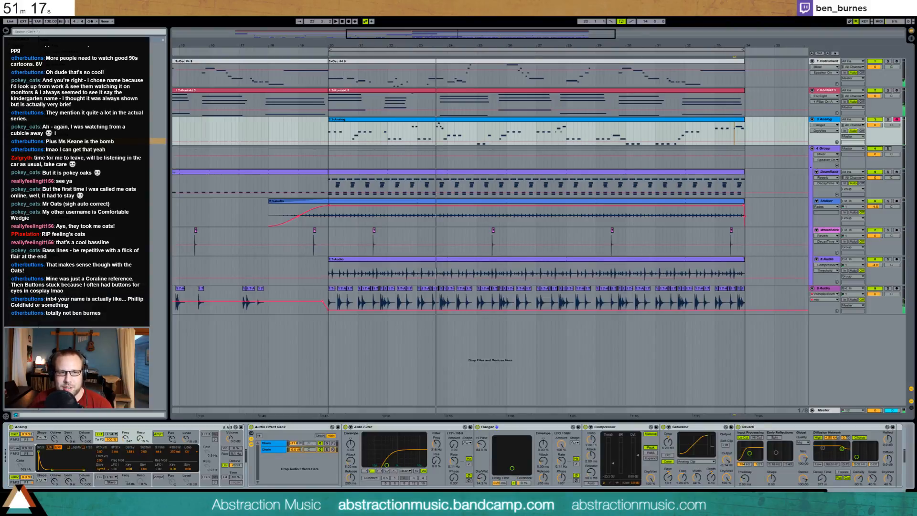
Adjust the amplifier envelope of the bass track's Analog instrument.
{"action": "key", "text": "minus"}
{"action": "left_click", "coordinate": [240, 52]}
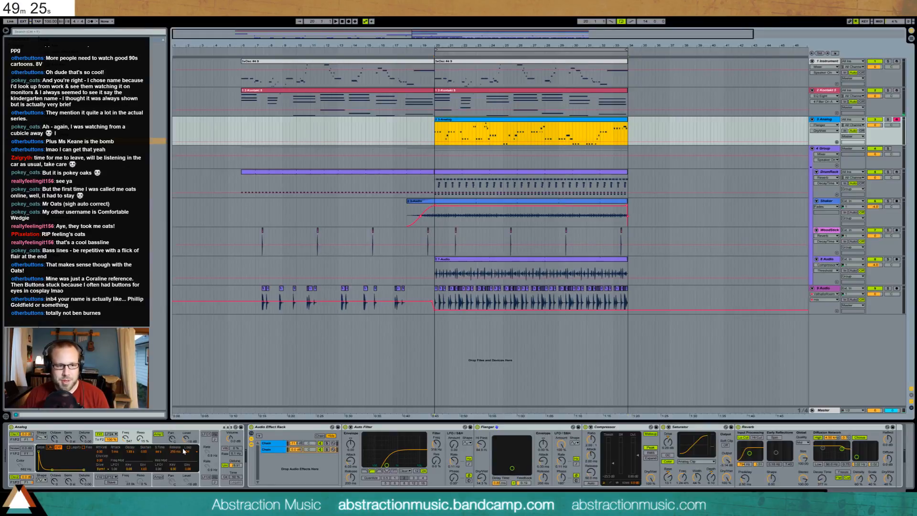
{"action": "left_click", "coordinate": [94, 454]}
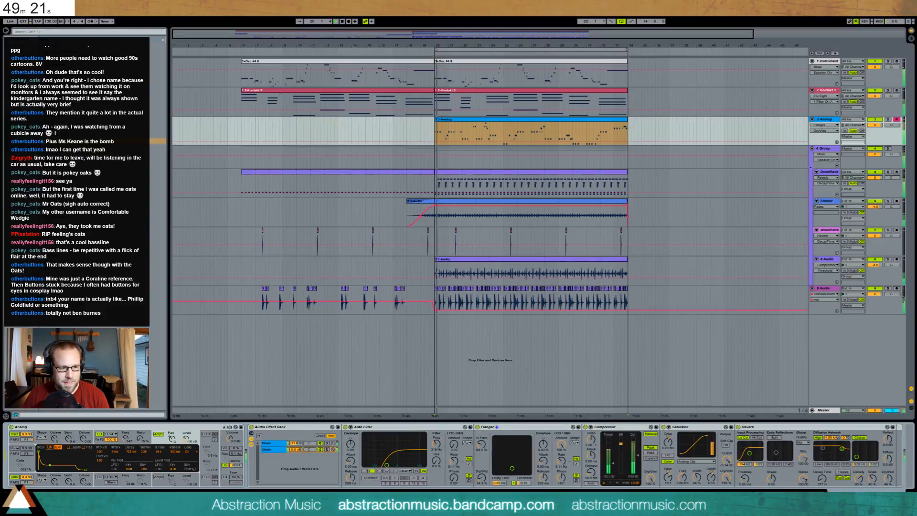
{"action": "left_click_drag", "start_coordinate": [49, 465], "coordinate": [47, 466]}
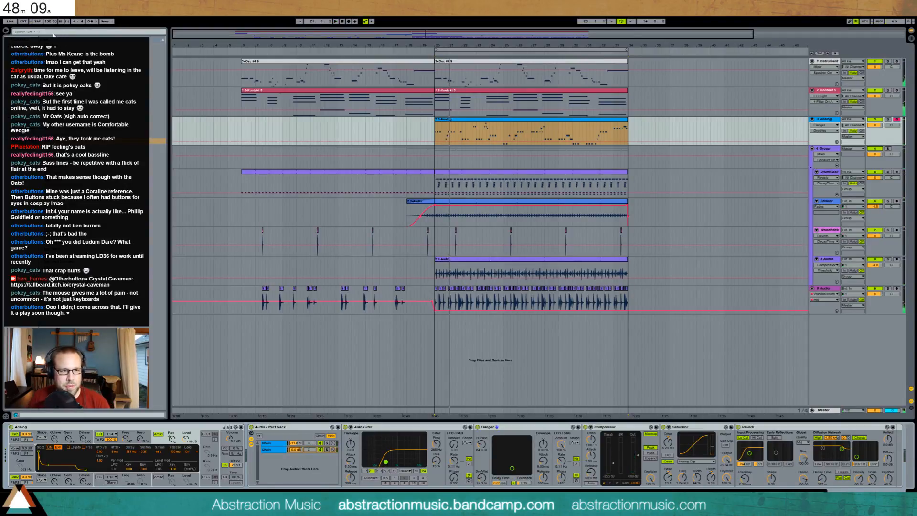
Duplicate the highpass chain's Auto Filter, make the copy a lowpass filter, and fine-tune its cutoff.
{"action": "left_click", "coordinate": [474, 441]}
{"action": "key", "text": "ctrl+d"}
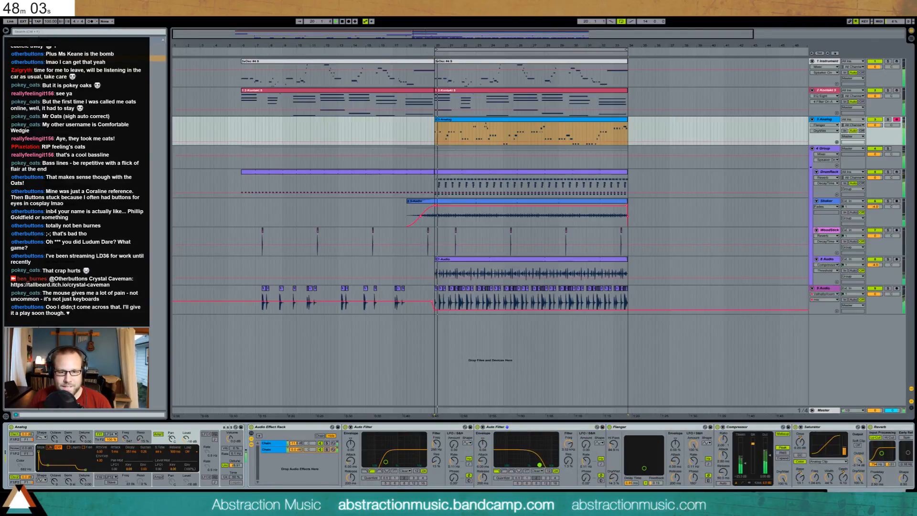
{"action": "left_click_drag", "start_coordinate": [540, 464], "coordinate": [543, 464]}
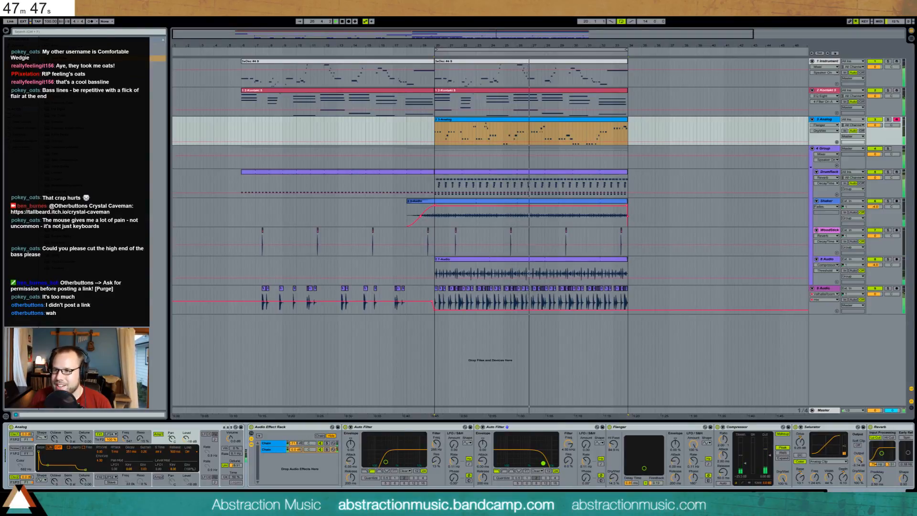
Bring the AnkhBot chat window into view, read the incoming messages, and move it away again.
{"action": "left_click_drag", "start_coordinate": [916, 29], "coordinate": [592, 97]}
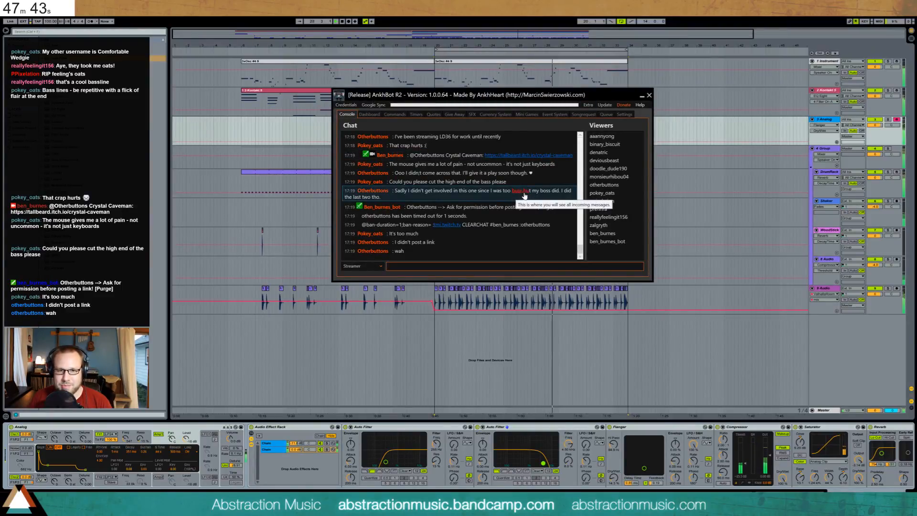
{"action": "left_click_drag", "start_coordinate": [608, 97], "coordinate": [916, 26]}
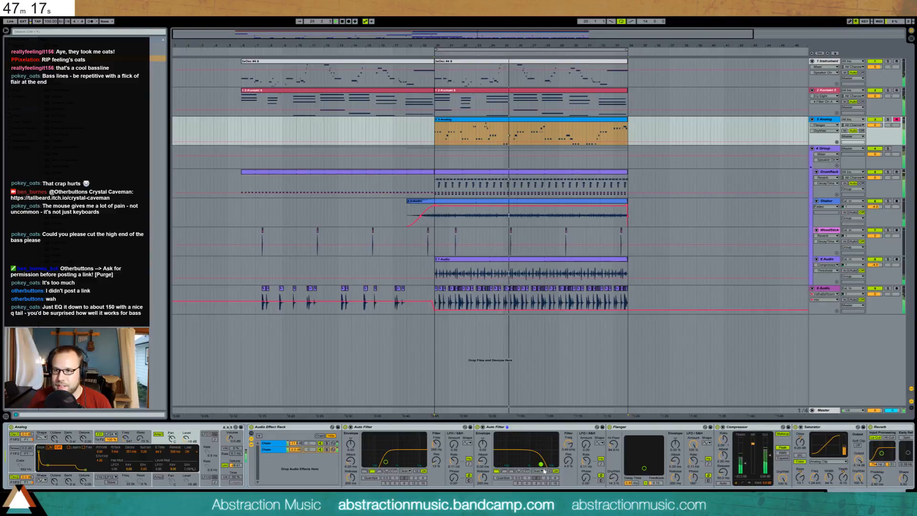
Sweep the lowpass Auto Filter's cutoff and resonance to soften the bass's high end, and adjust the Compressor's threshold.
{"action": "left_click_drag", "start_coordinate": [541, 465], "coordinate": [512, 452]}
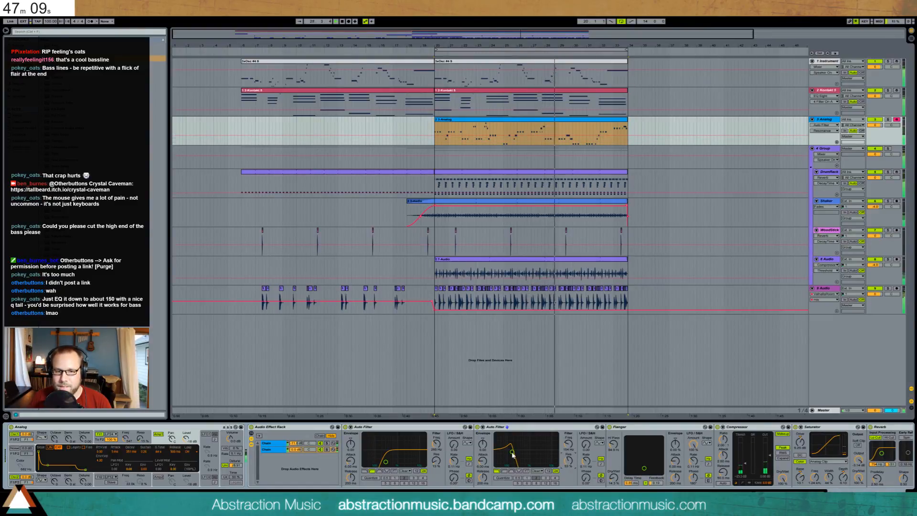
{"action": "left_click_drag", "start_coordinate": [512, 452], "coordinate": [532, 464]}
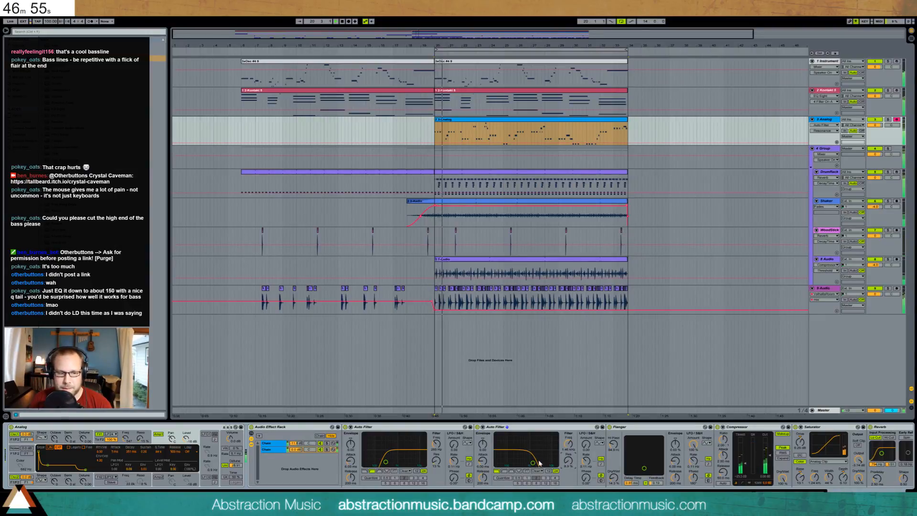
{"action": "left_click_drag", "start_coordinate": [533, 465], "coordinate": [537, 462]}
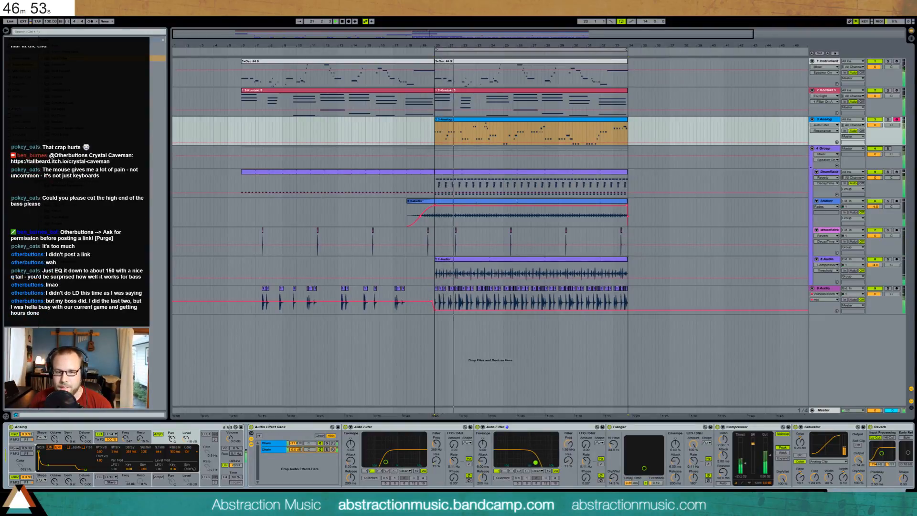
{"action": "left_click", "coordinate": [746, 464]}
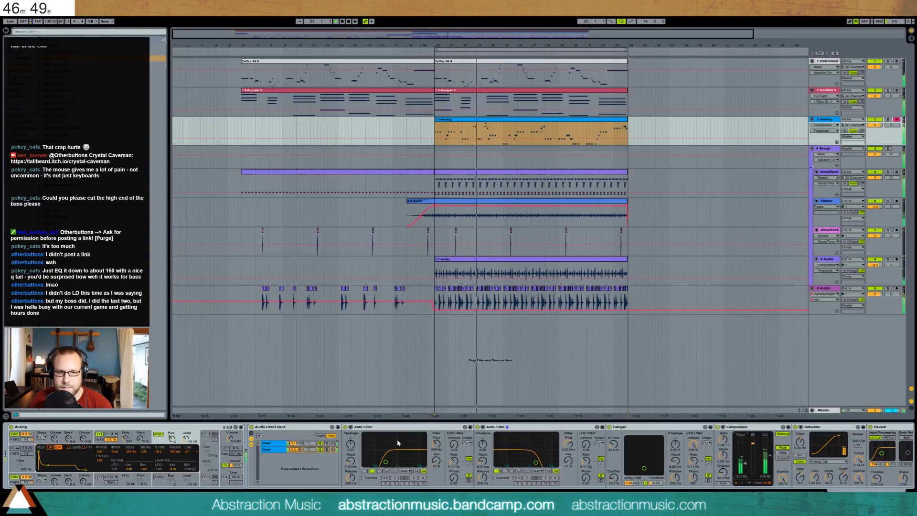
{"action": "left_click_drag", "start_coordinate": [536, 463], "coordinate": [537, 462]}
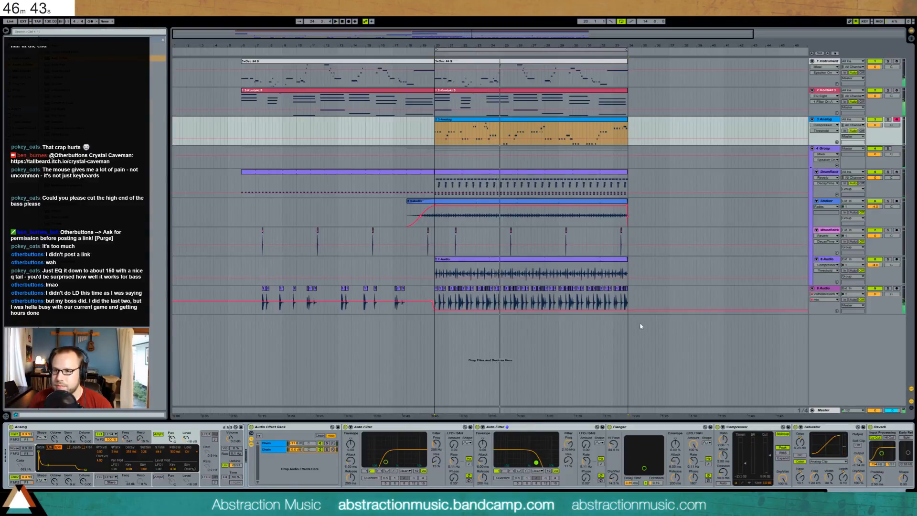
Play the arrangement back from the start of its first section to review the mix.
{"action": "left_click", "coordinate": [588, 302]}
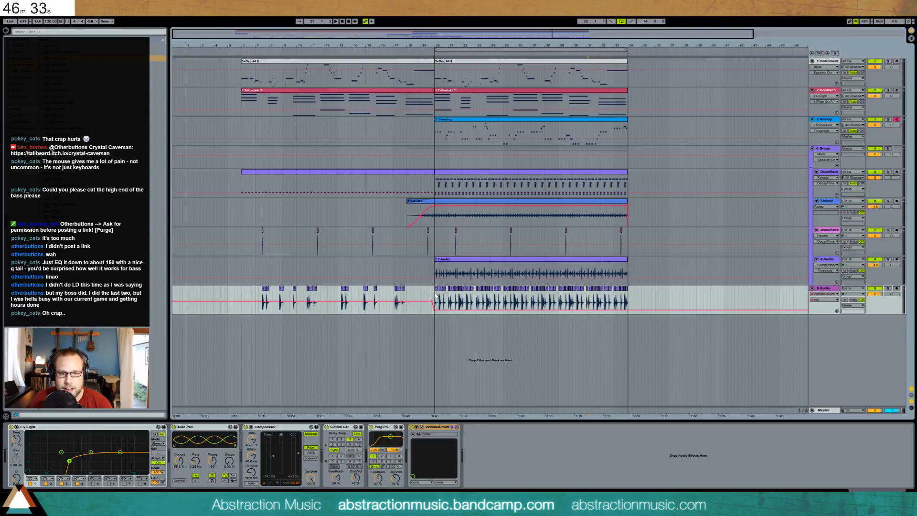
{"action": "key", "text": "space"}
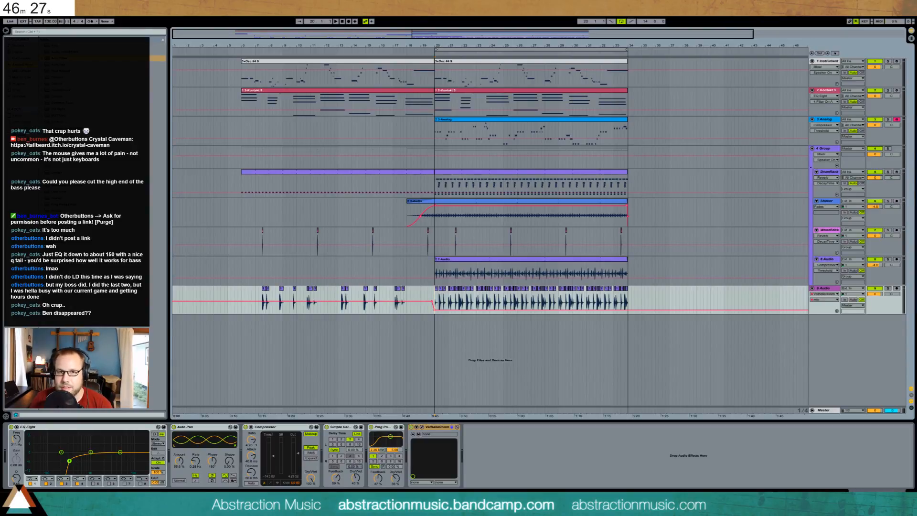
{"action": "key", "text": "space"}
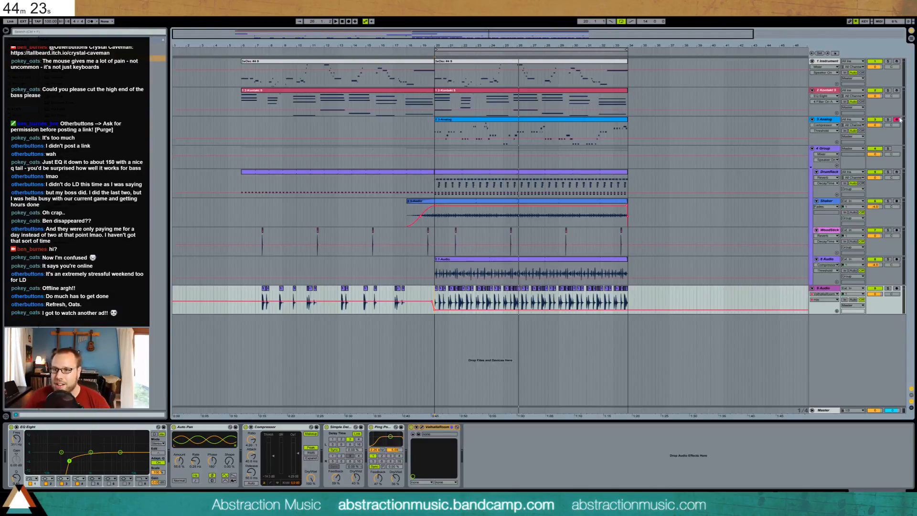
{"action": "left_click", "coordinate": [240, 51]}
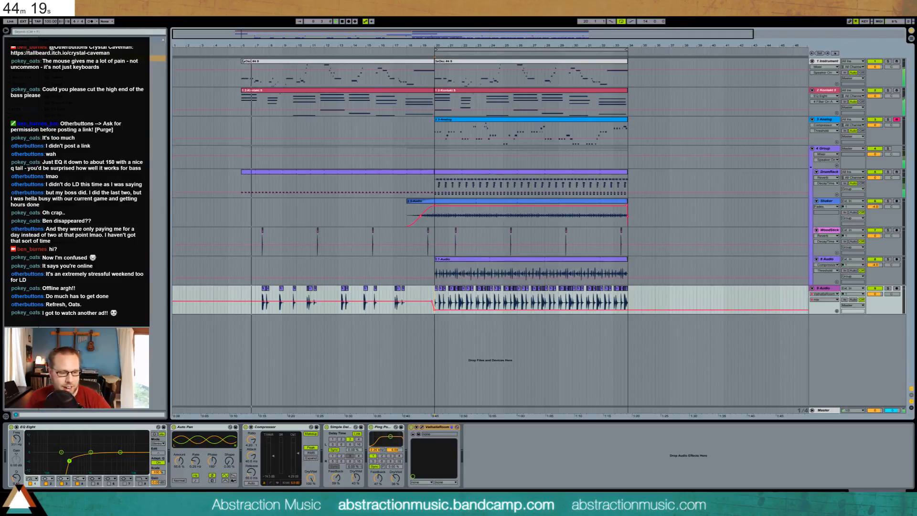
In the first lead clip, move the short note two sixteenths earlier and the long note after it one sixteenth earlier, and play it back.
{"action": "left_click", "coordinate": [289, 66]}
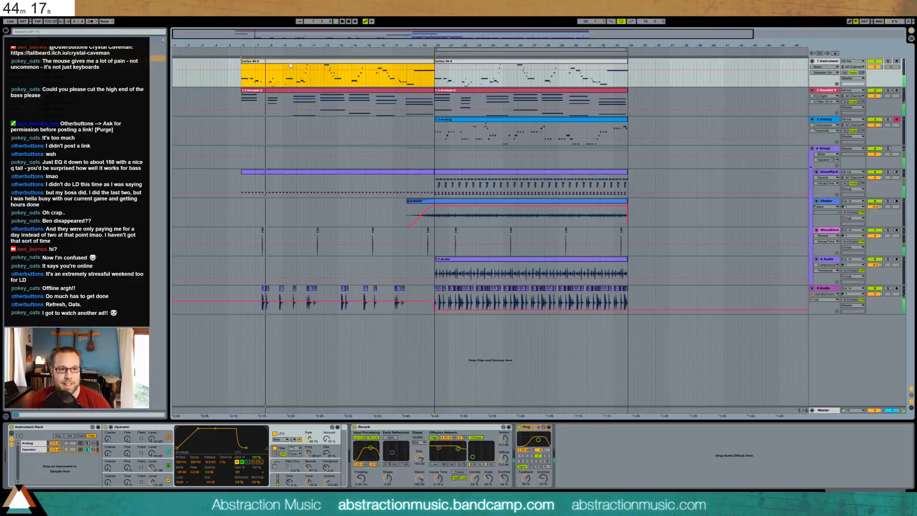
{"action": "left_click", "coordinate": [38, 443]}
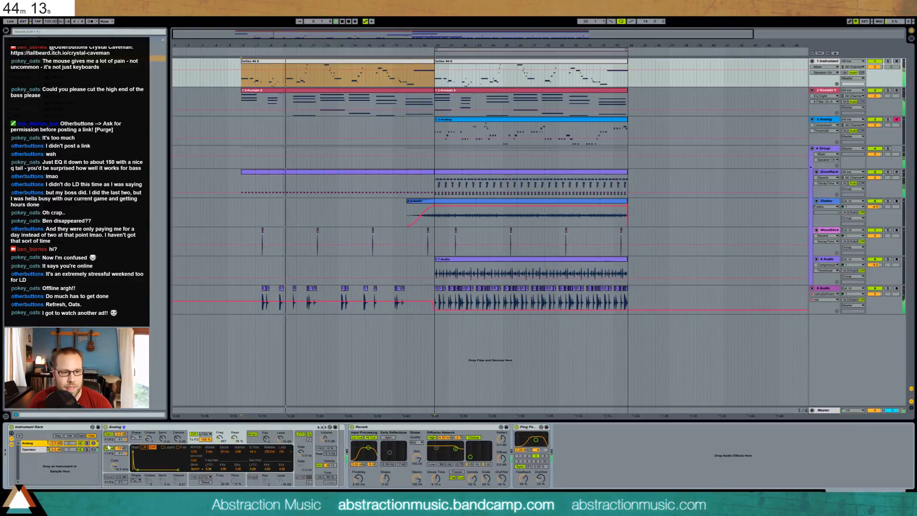
{"action": "double_click", "coordinate": [315, 62]}
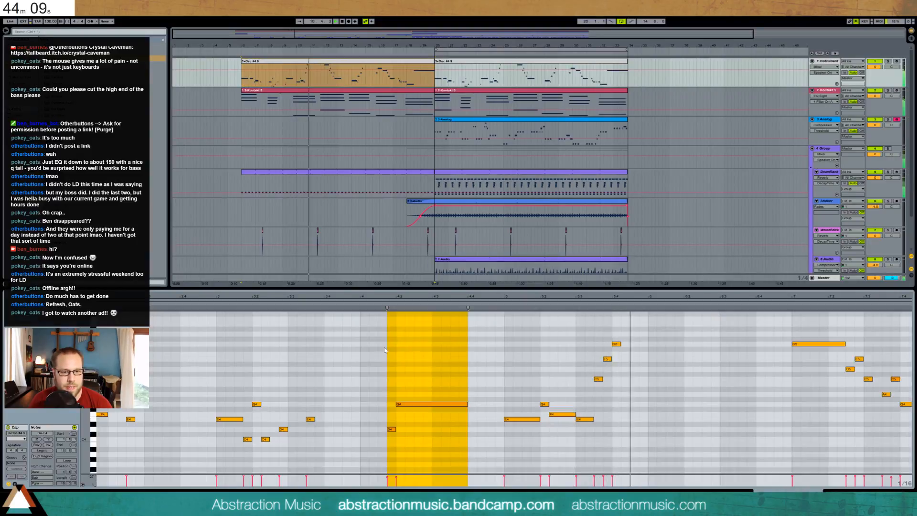
{"action": "left_click", "coordinate": [385, 349]}
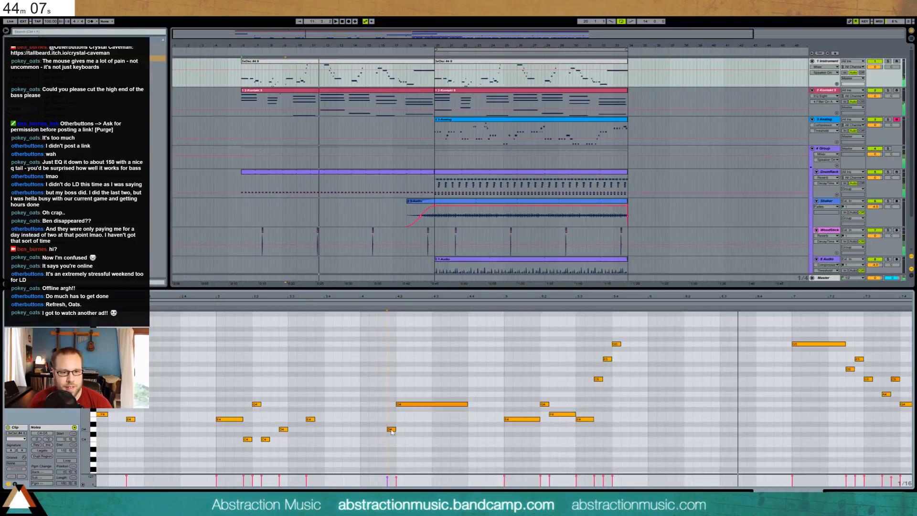
{"action": "left_click_drag", "start_coordinate": [391, 431], "coordinate": [375, 429]}
{"action": "key", "text": "Down"}
{"action": "left_click_drag", "start_coordinate": [425, 404], "coordinate": [416, 404]}
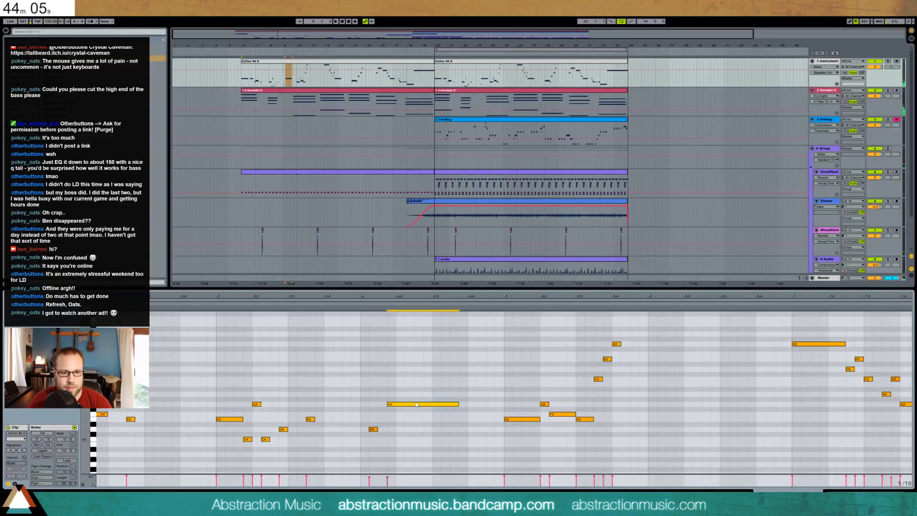
{"action": "left_click", "coordinate": [356, 304]}
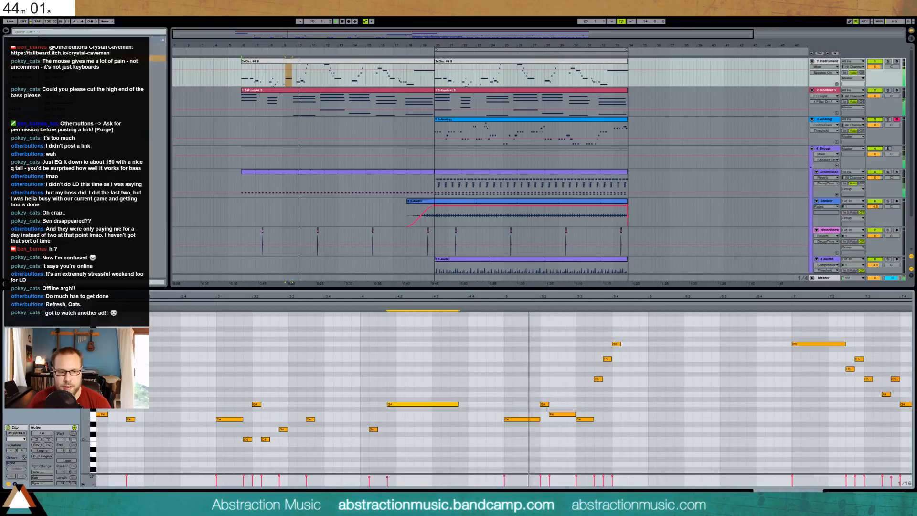
Adjust the filter frequency of the Operator in the lead's Instrument Rack and lower its oscillator A level.
{"action": "key", "text": "shift+Tab"}
{"action": "left_click", "coordinate": [53, 452]}
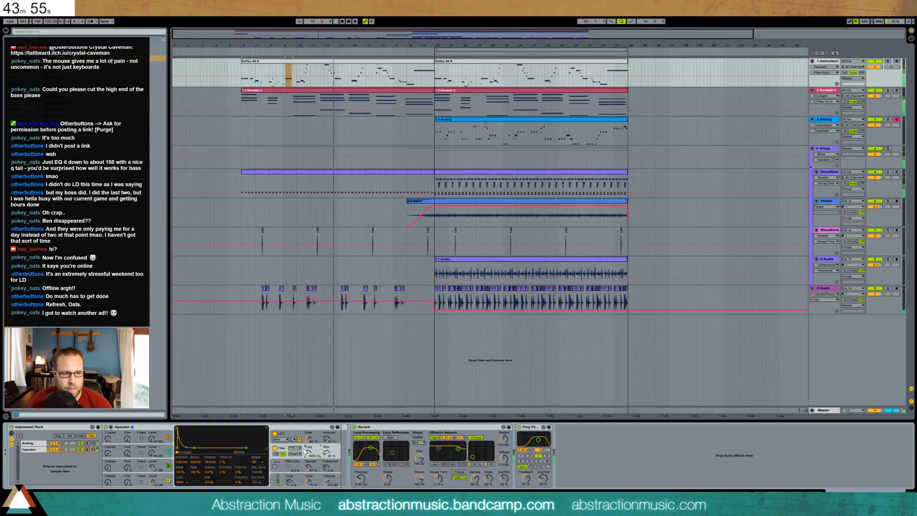
{"action": "left_click", "coordinate": [43, 452]}
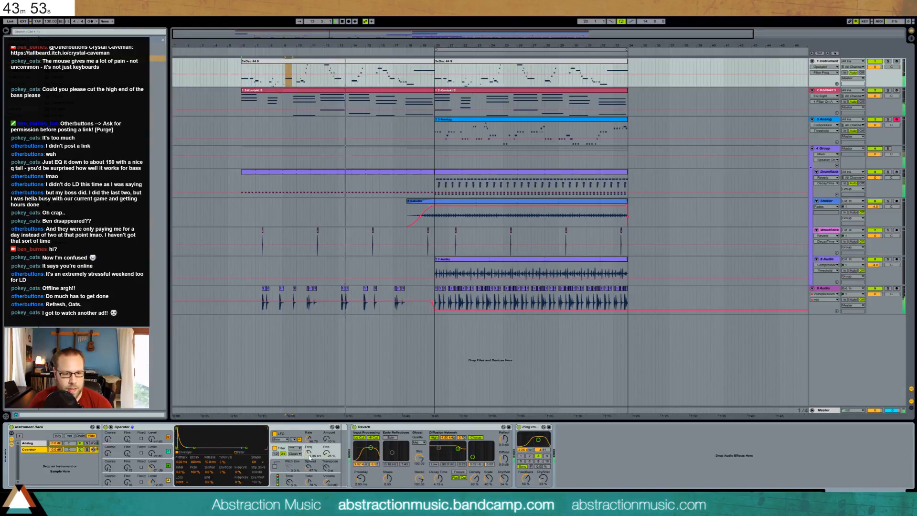
{"action": "mouse_move", "coordinate": [309, 456]}
{"action": "left_mouse_down"}
{"action": "mouse_move", "coordinate": [308, 468]}
{"action": "mouse_move", "coordinate": [309, 442]}
{"action": "mouse_move", "coordinate": [309, 454]}
{"action": "left_mouse_up"}
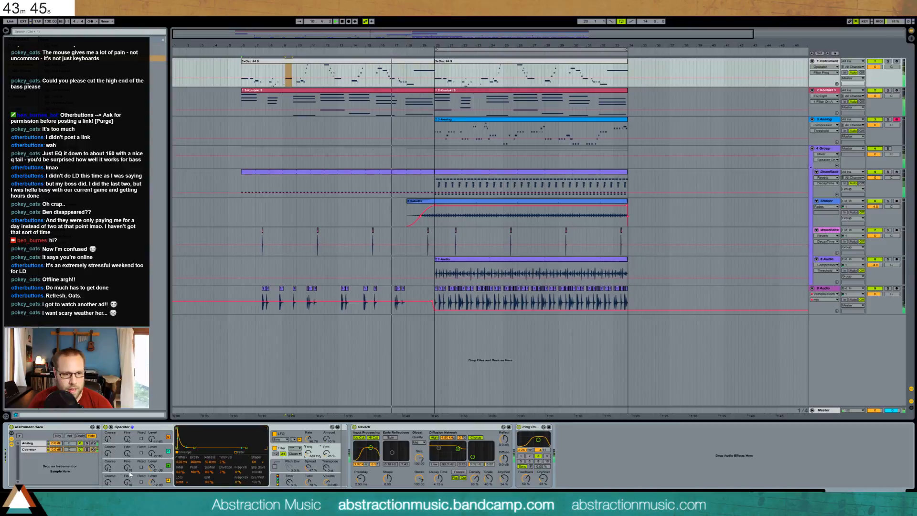
{"action": "left_click_drag", "start_coordinate": [152, 482], "coordinate": [152, 490]}
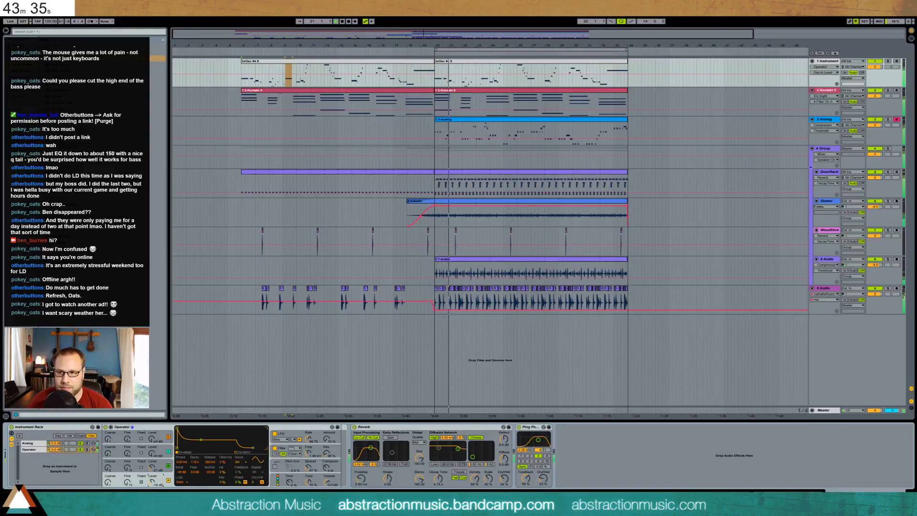
Play the section with the bass clip and raise the highpass chain's volume in the bass's Audio Effect Rack.
{"action": "key", "text": "space"}
{"action": "double_click", "coordinate": [466, 121]}
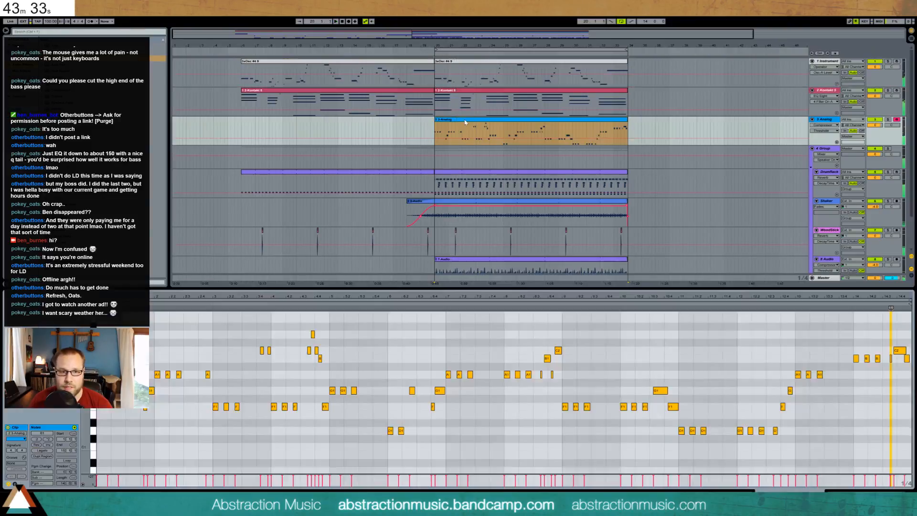
{"action": "key", "text": "space"}
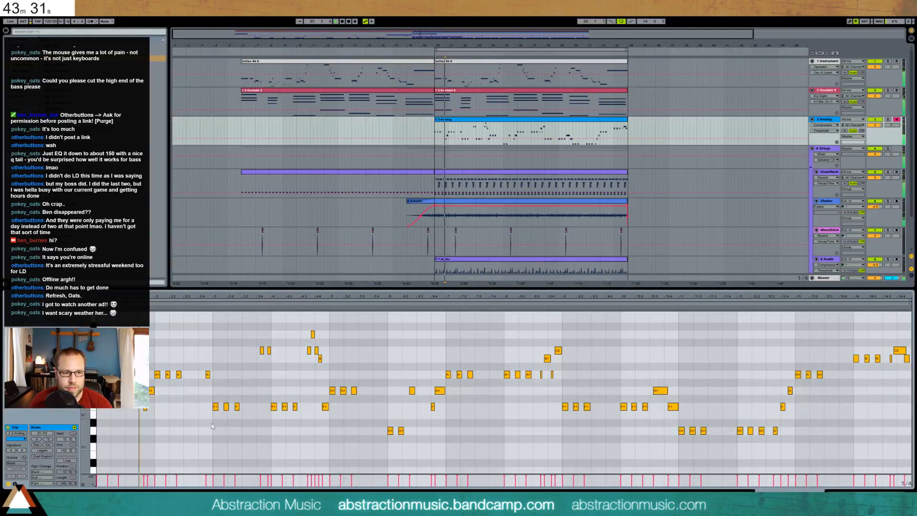
{"action": "key", "text": "shift+Tab"}
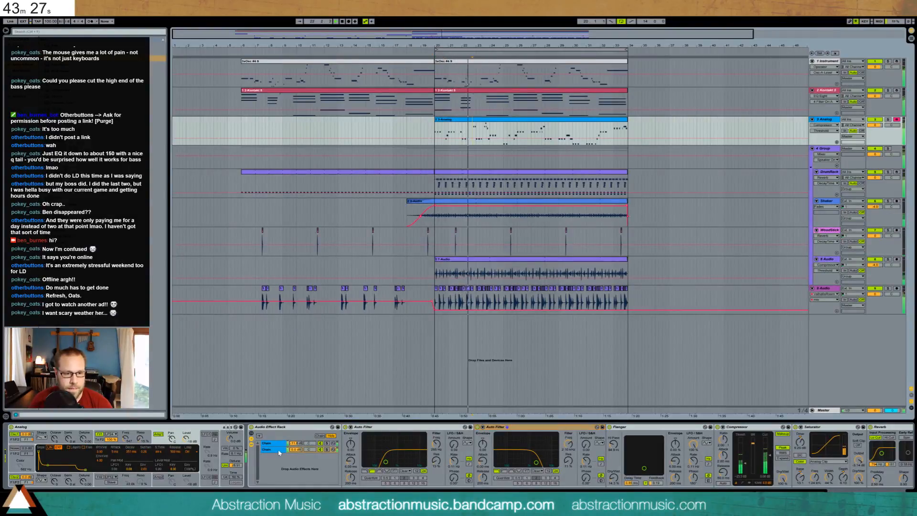
{"action": "left_click_drag", "start_coordinate": [296, 450], "coordinate": [295, 435]}
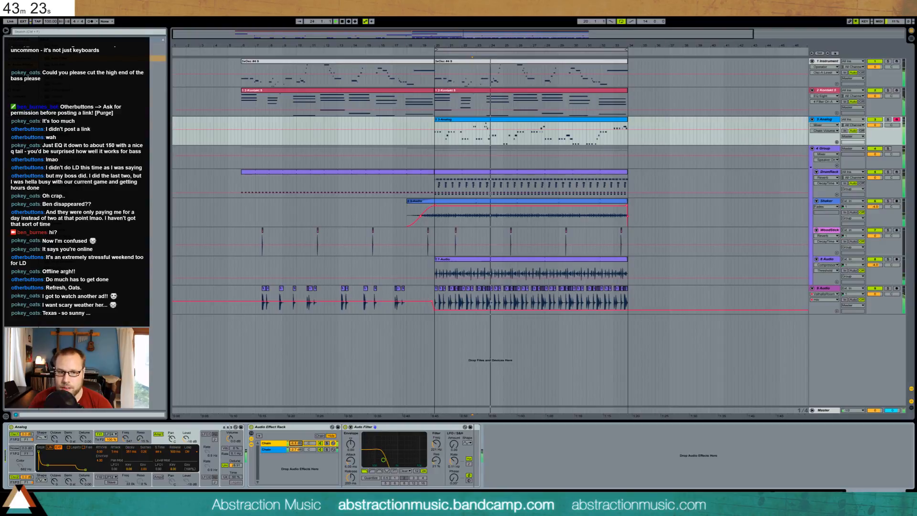
{"action": "left_click", "coordinate": [296, 452]}
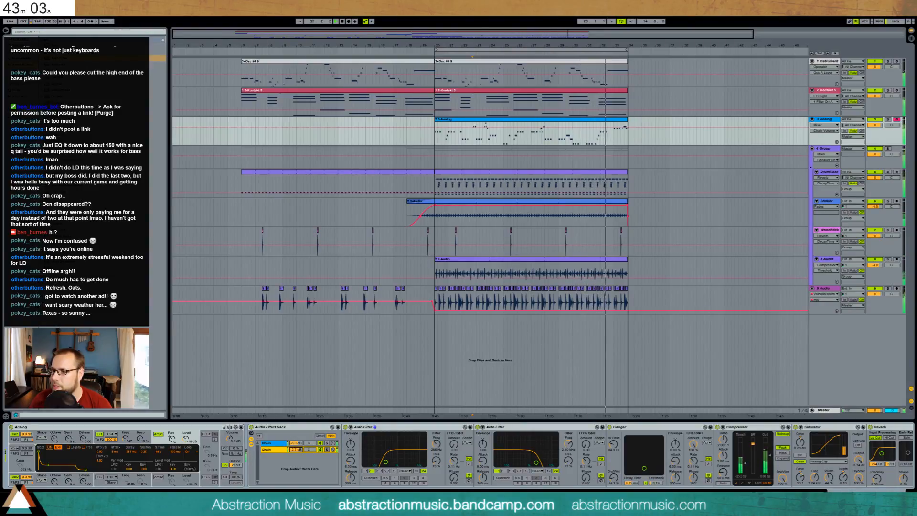
Review the bass clip and both effect rack chains, and adjust the Analog synth's filter resonance and filter envelope amount.
{"action": "double_click", "coordinate": [612, 123]}
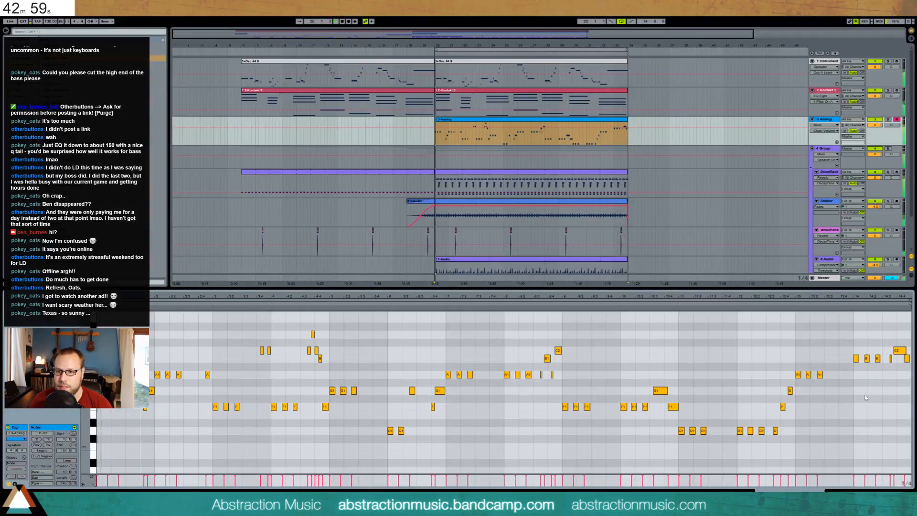
{"action": "left_click", "coordinate": [873, 491]}
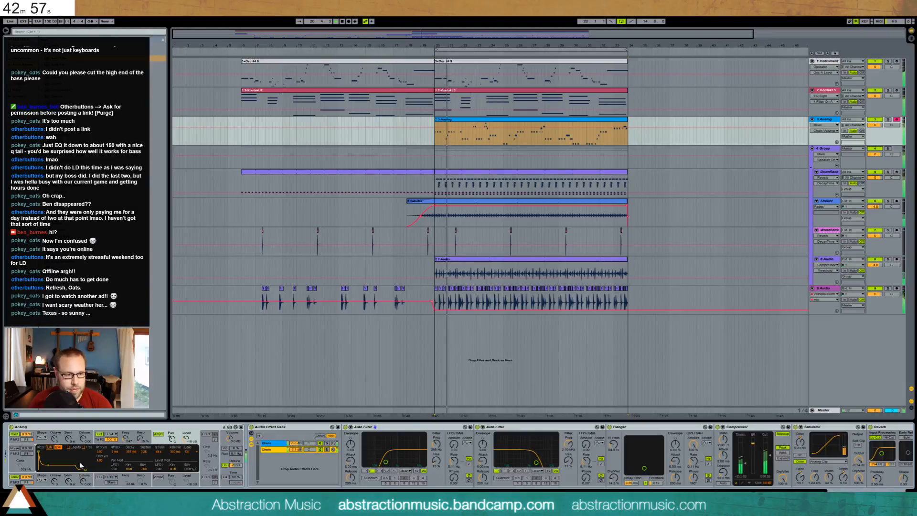
{"action": "left_click", "coordinate": [19, 465]}
{"action": "left_click", "coordinate": [271, 443]}
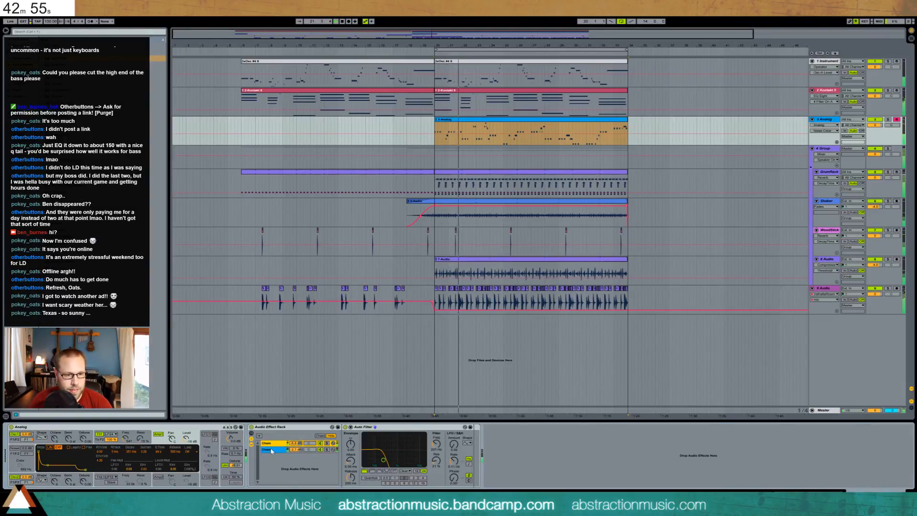
{"action": "left_click", "coordinate": [271, 449]}
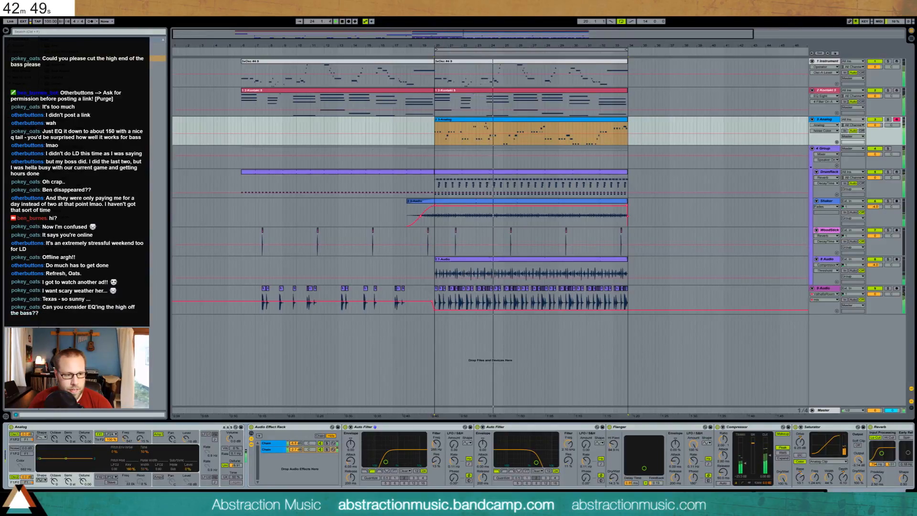
{"action": "mouse_move", "coordinate": [140, 439]}
{"action": "left_mouse_down"}
{"action": "mouse_move", "coordinate": [152, 424]}
{"action": "mouse_move", "coordinate": [142, 433]}
{"action": "left_mouse_up"}
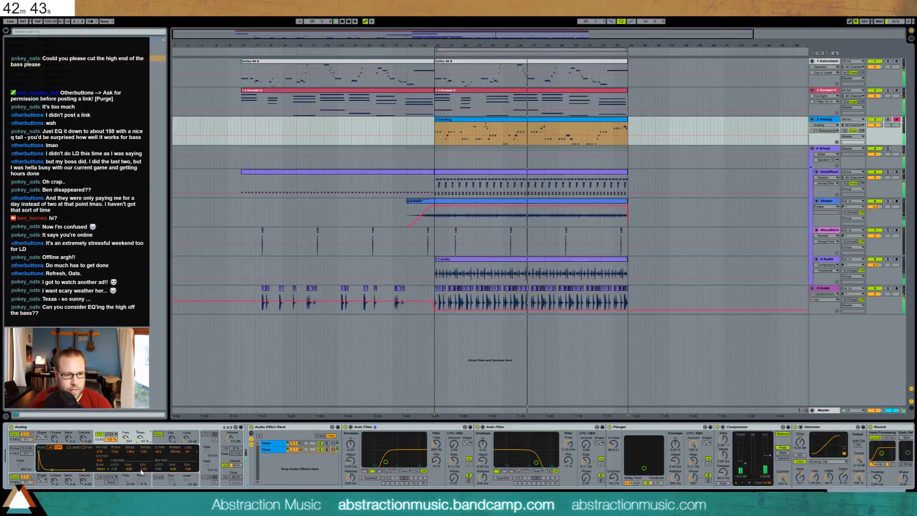
{"action": "left_click_drag", "start_coordinate": [144, 470], "coordinate": [145, 461]}
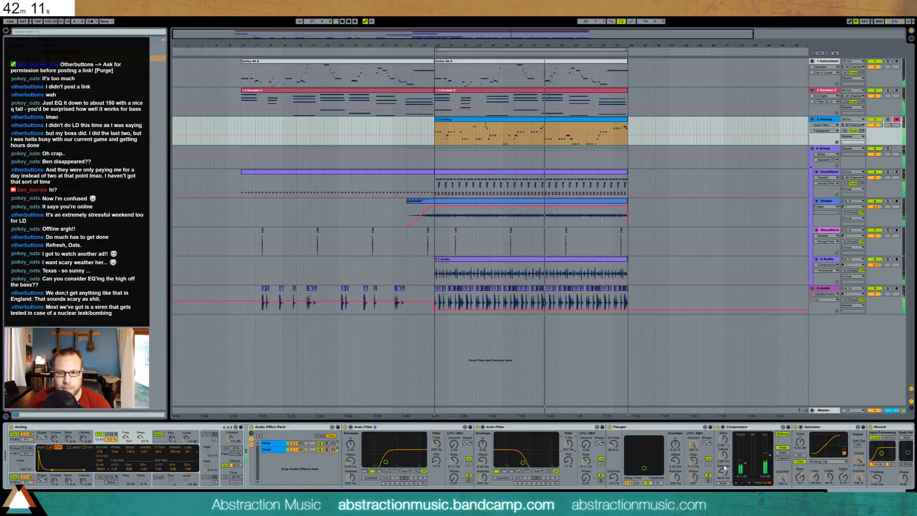
Rebalance the bass's highpass chain by fine-tuning the Compressor threshold, the lowpass Auto Filter's cutoff and the Saturator drive.
{"action": "left_click_drag", "start_coordinate": [746, 467], "coordinate": [746, 477]}
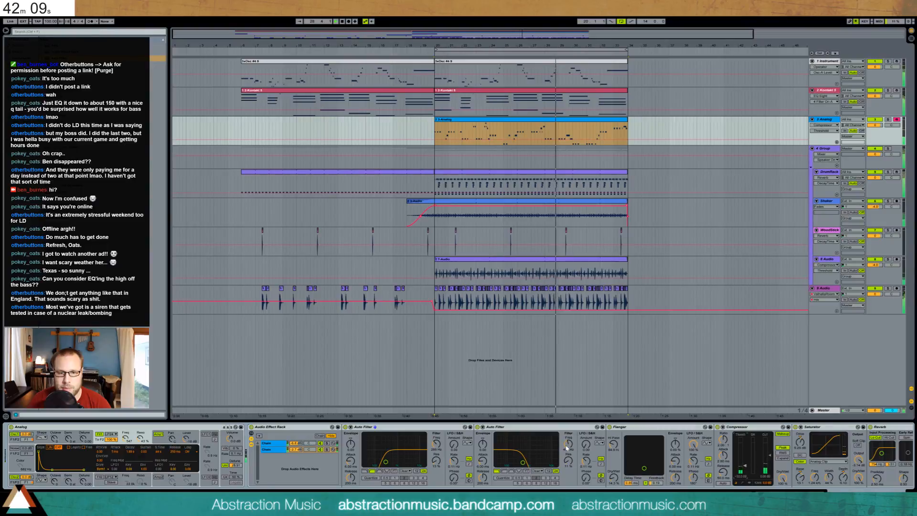
{"action": "left_click_drag", "start_coordinate": [568, 448], "coordinate": [567, 445]}
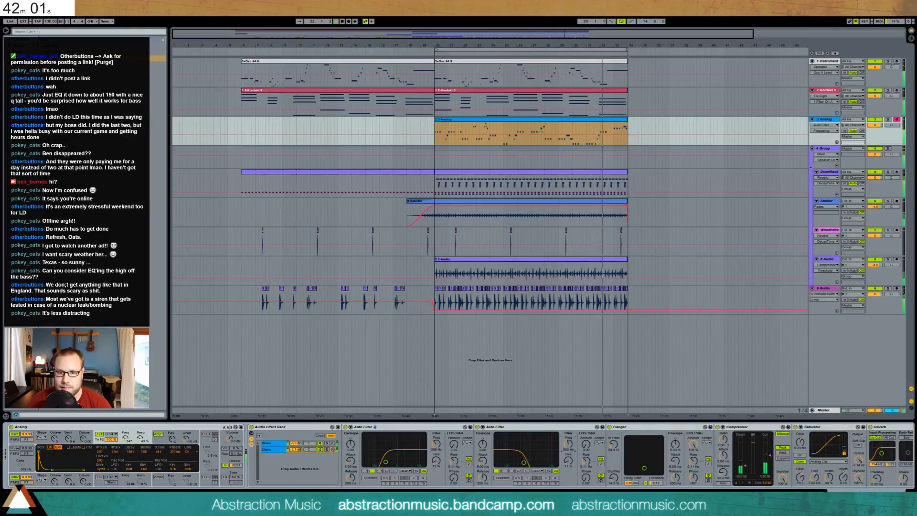
{"action": "left_click_drag", "start_coordinate": [745, 465], "coordinate": [745, 467]}
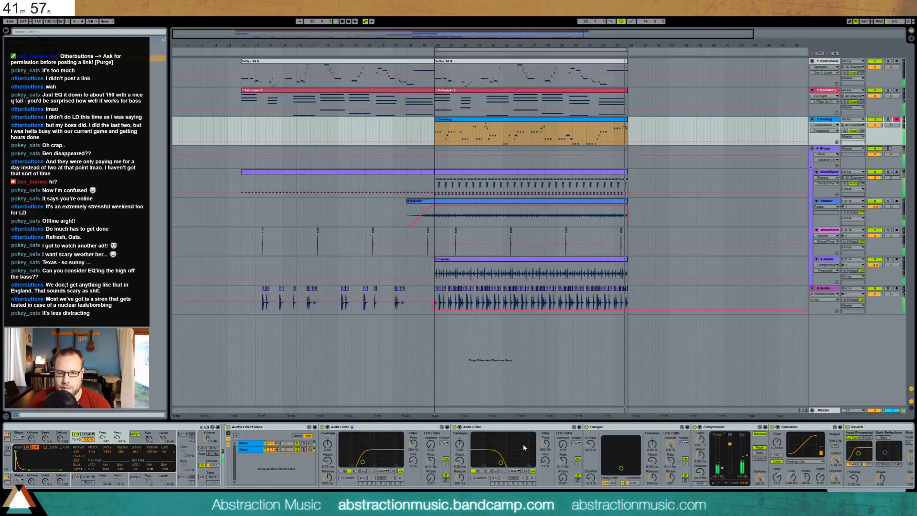
{"action": "left_click_drag", "start_coordinate": [545, 444], "coordinate": [545, 441]}
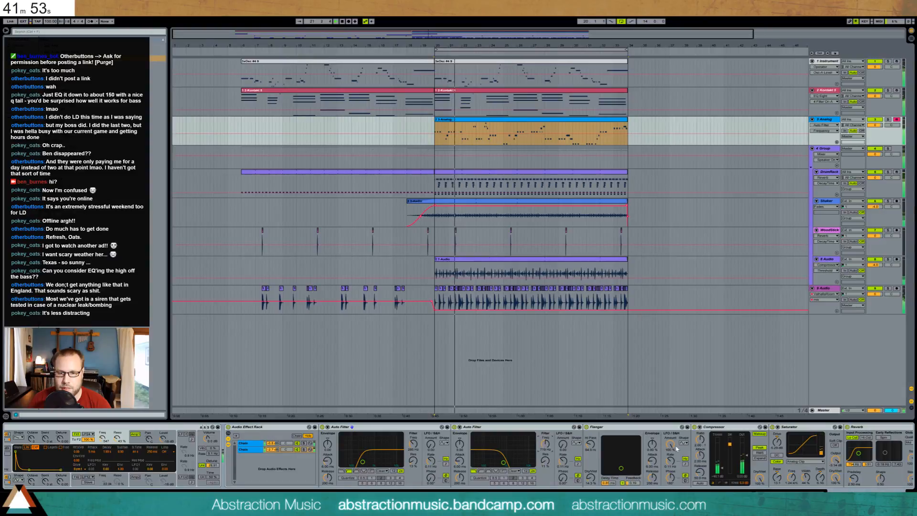
{"action": "left_click", "coordinate": [779, 444]}
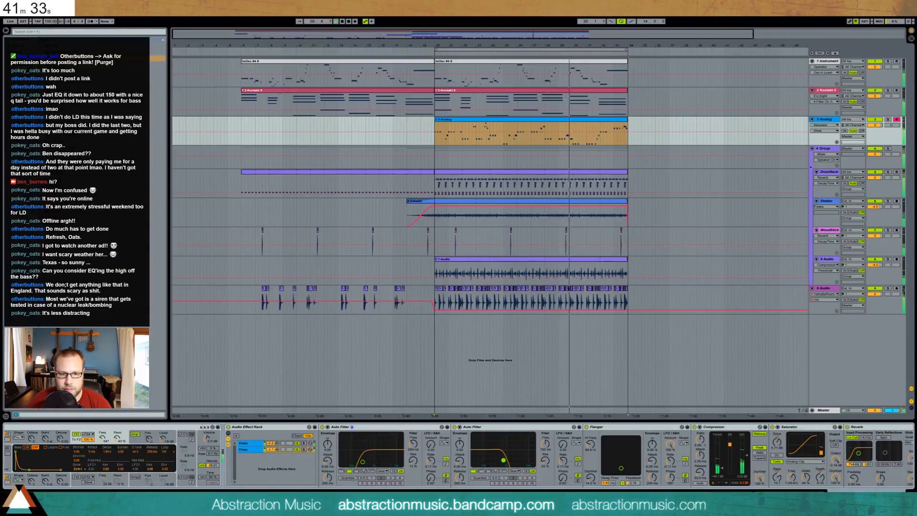
{"action": "left_click", "coordinate": [293, 451]}
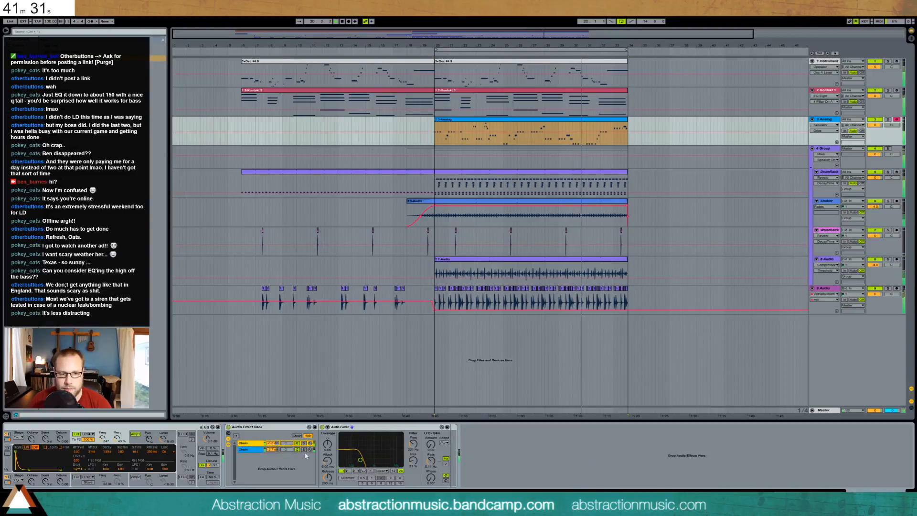
In the second lead clip's descending phrase, start the long note two sixteenths later and lengthen the note before it by one sixteenth.
{"action": "double_click", "coordinate": [601, 66]}
{"action": "left_click", "coordinate": [407, 374]}
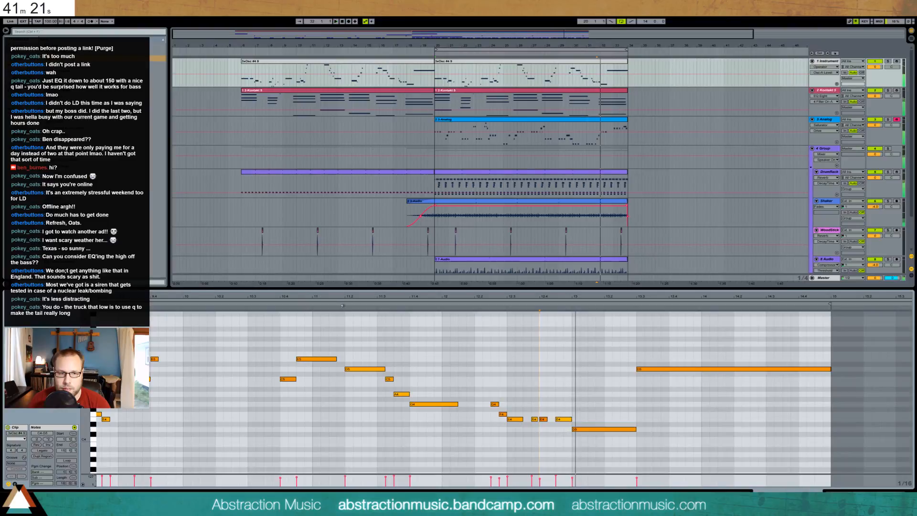
{"action": "left_click", "coordinate": [341, 305]}
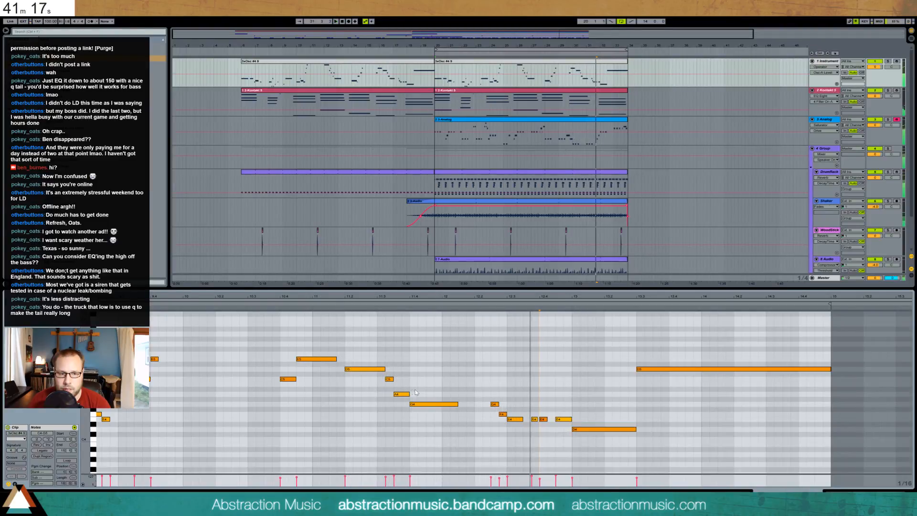
{"action": "key", "text": "space"}
{"action": "left_click", "coordinate": [425, 404]}
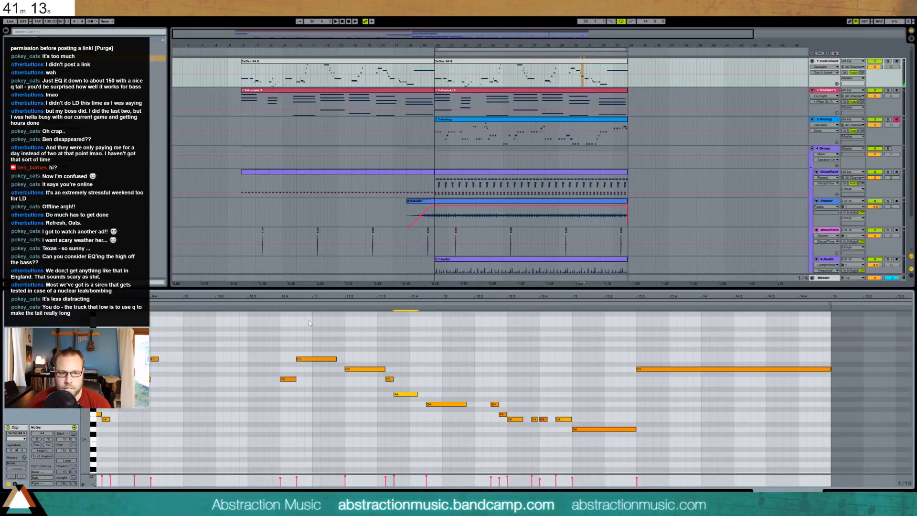
{"action": "left_click", "coordinate": [277, 305]}
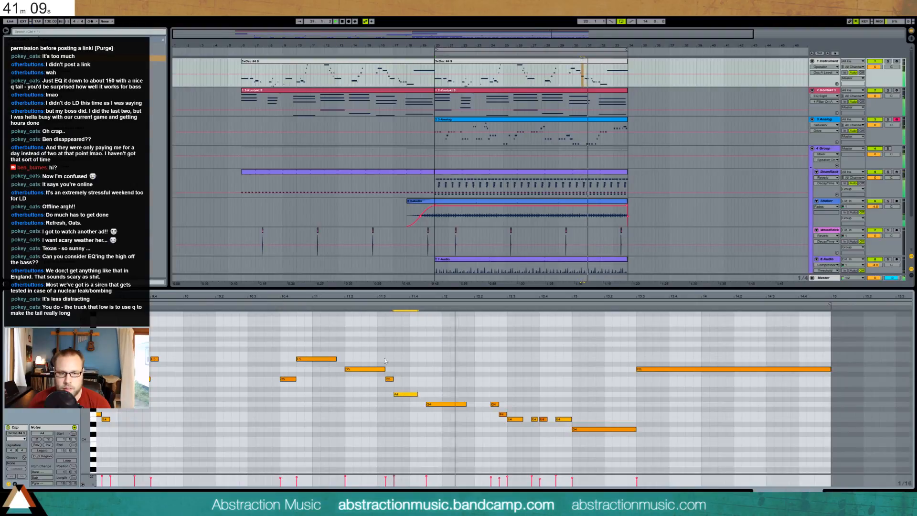
Copy the second lead clip over the lead clip in the first section.
{"action": "left_click", "coordinate": [550, 74]}
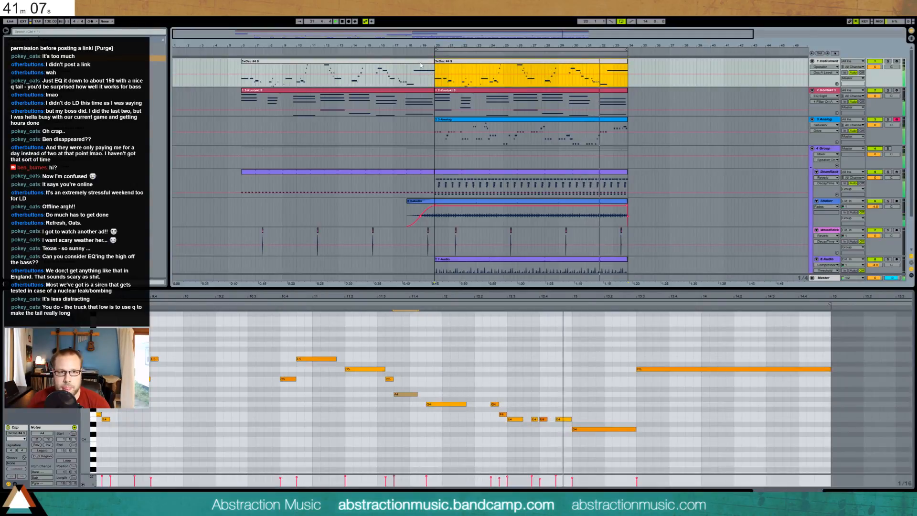
{"action": "left_click", "coordinate": [422, 70]}
{"action": "key", "text": "ctrl+v"}
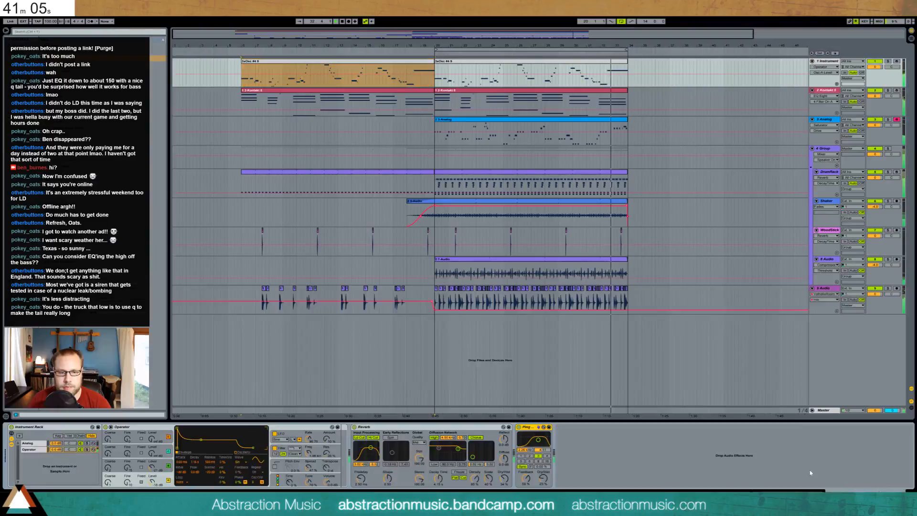
Raise the LFO amount on the bass's lowpass Auto Filter and adjust its LFO rate.
{"action": "left_click", "coordinate": [501, 127]}
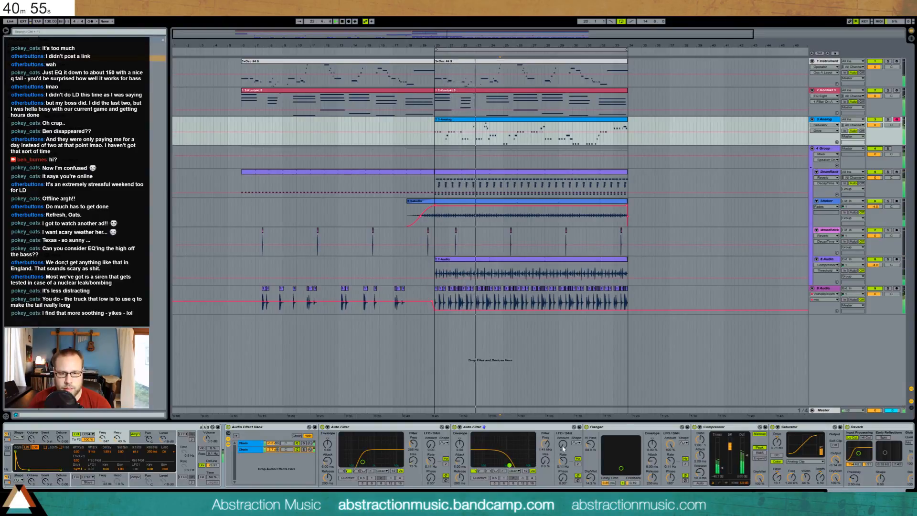
{"action": "left_click_drag", "start_coordinate": [564, 445], "coordinate": [563, 426]}
{"action": "left_click", "coordinate": [564, 462]}
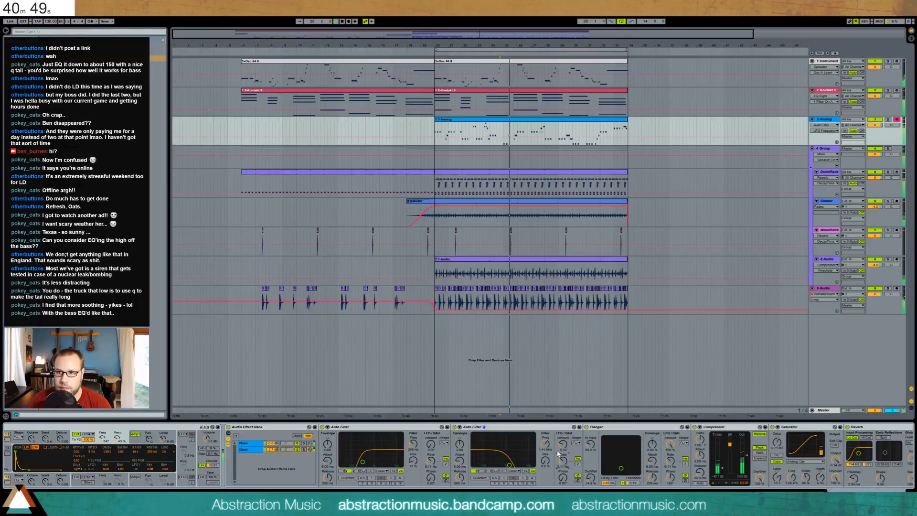
Try beat quantization on the bass's lowpass Auto Filter.
{"action": "left_click", "coordinate": [487, 479]}
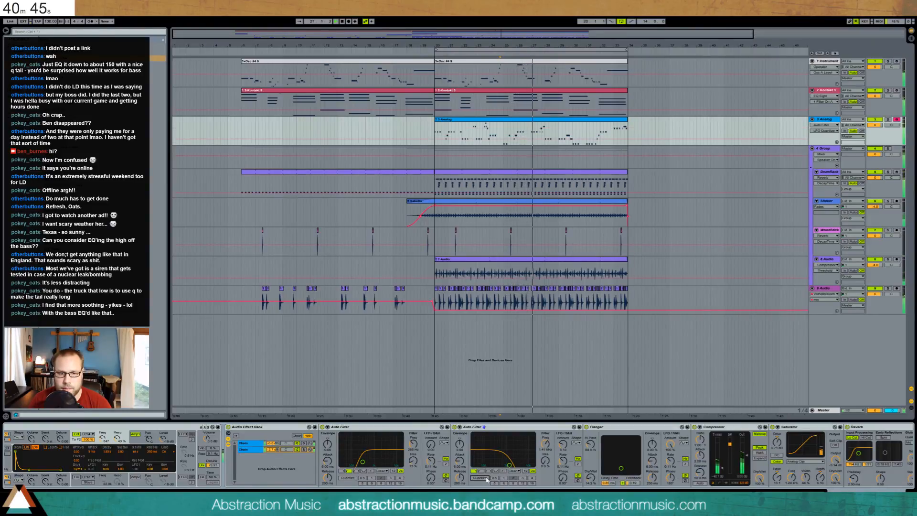
{"action": "left_click", "coordinate": [487, 479]}
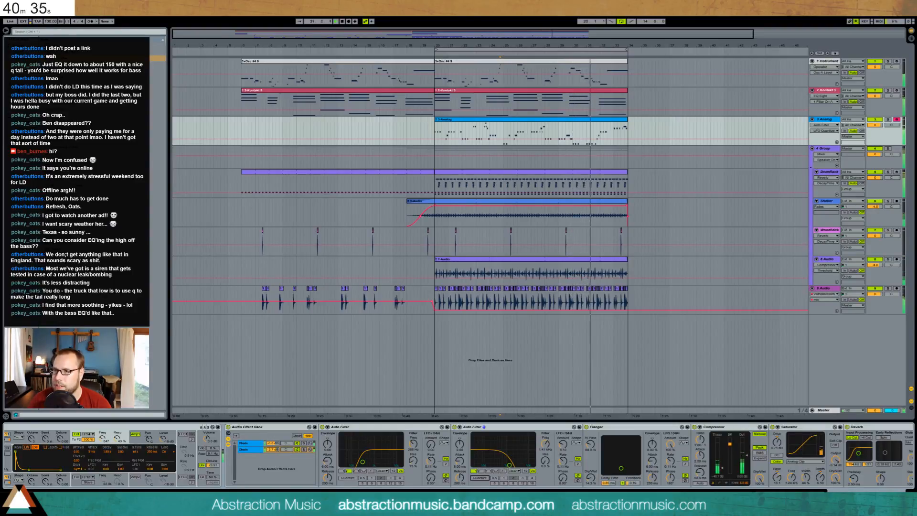
In the second lead clip's final descending phrase, replace the note after the A4 with a one-sixteenth C5 followed by a four-sixteenths B4.
{"action": "double_click", "coordinate": [569, 62]}
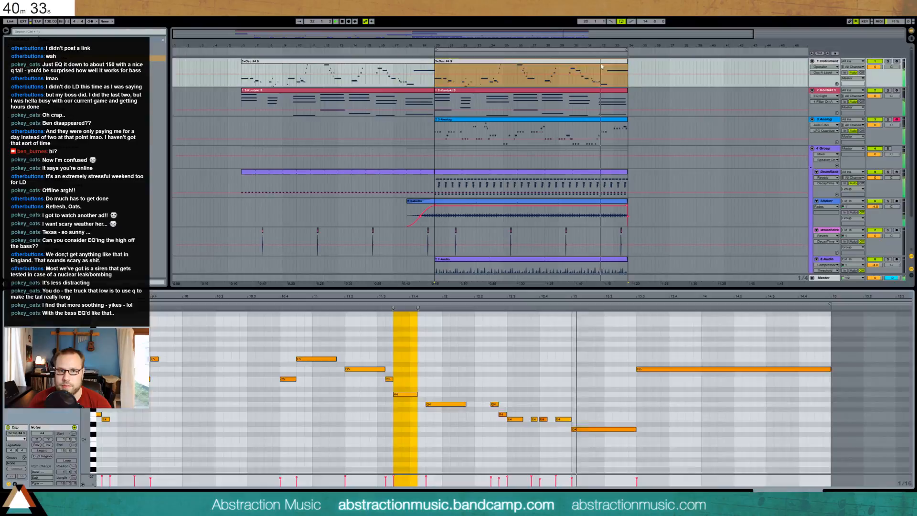
{"action": "left_click", "coordinate": [567, 438]}
{"action": "key", "text": "space"}
{"action": "left_click", "coordinate": [455, 405]}
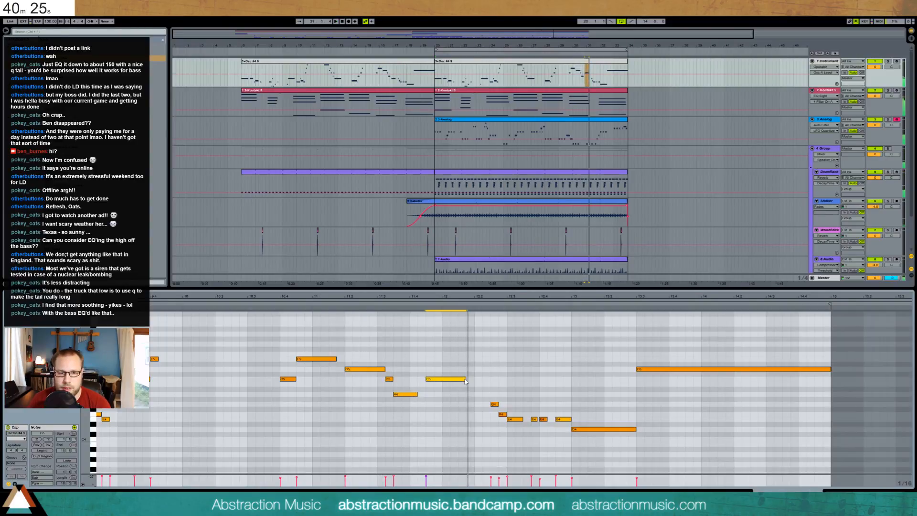
{"action": "left_click_drag", "start_coordinate": [459, 379], "coordinate": [436, 381]}
{"action": "key", "text": "space"}
{"action": "key", "text": "Right"}
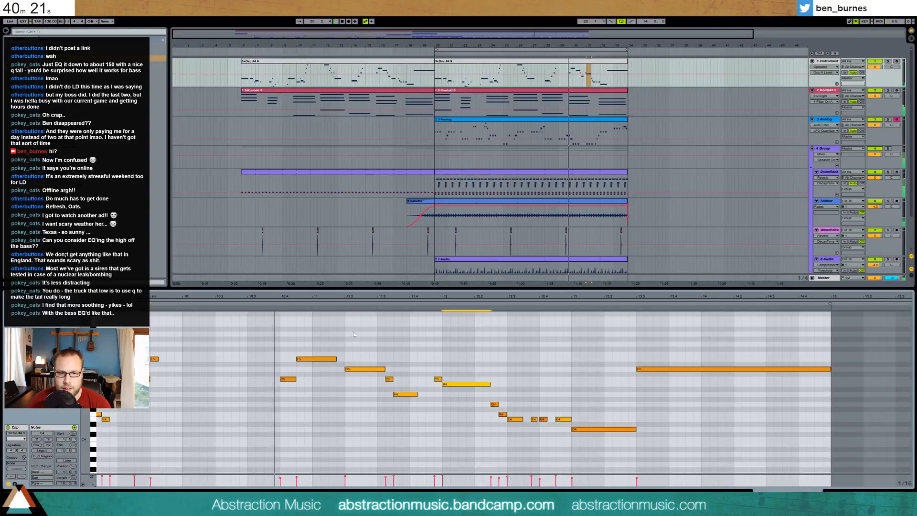
{"action": "left_click_drag", "start_coordinate": [490, 384], "coordinate": [474, 384]}
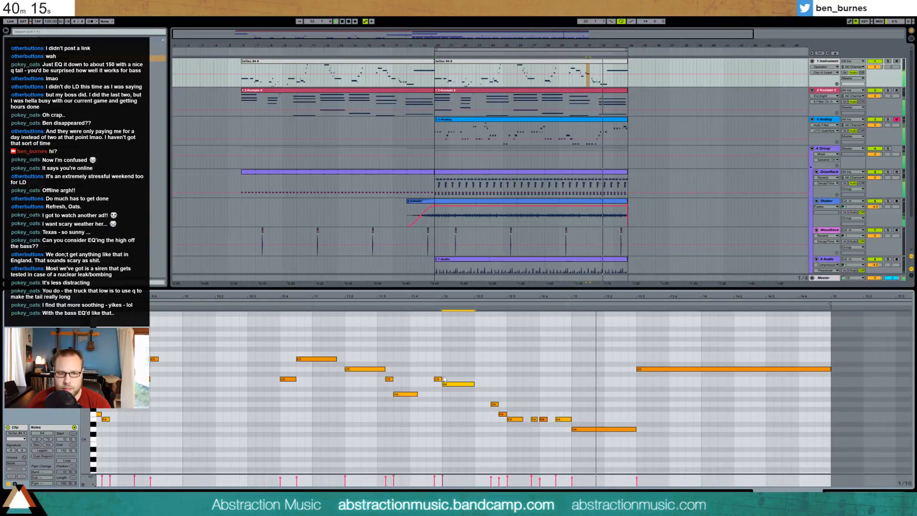
Replace the first section's lead clip with a copy of the edited second lead clip.
{"action": "left_click", "coordinate": [462, 83]}
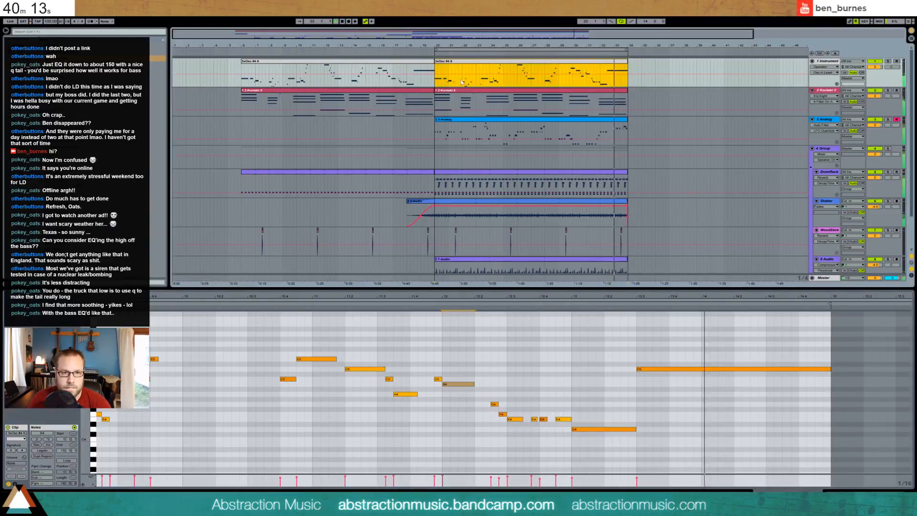
{"action": "key", "text": "ctrl+z"}
{"action": "key", "text": "ctrl+z"}
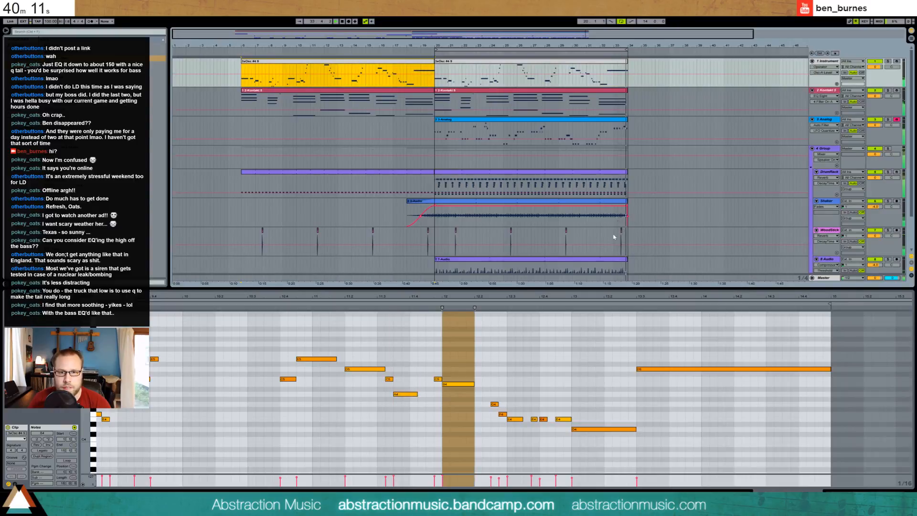
Slightly lower the cutoff of the first Auto Filter in the bass's highpass chain.
{"action": "left_click", "coordinate": [615, 125]}
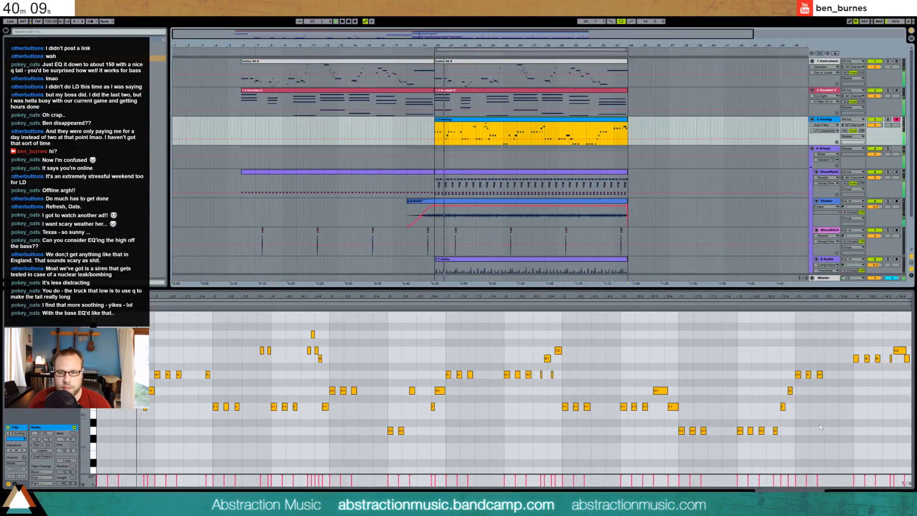
{"action": "key", "text": "shift+Tab"}
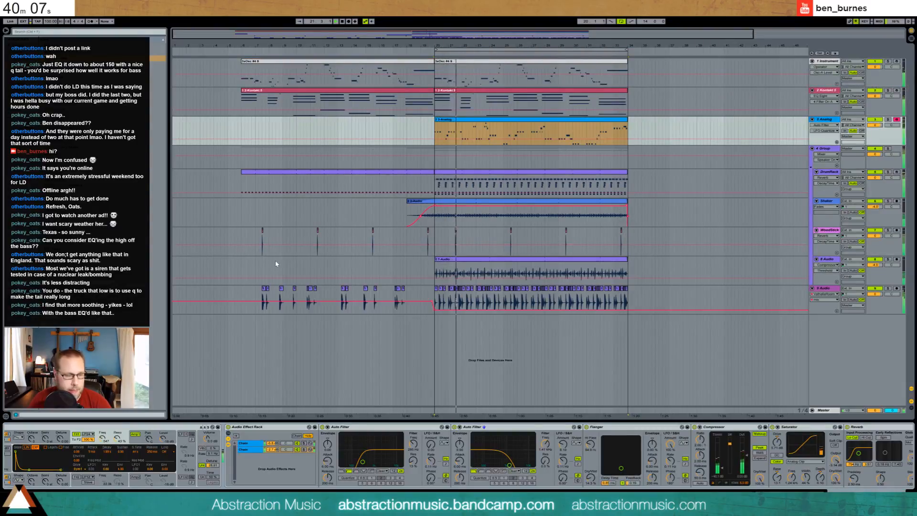
{"action": "left_click", "coordinate": [491, 120]}
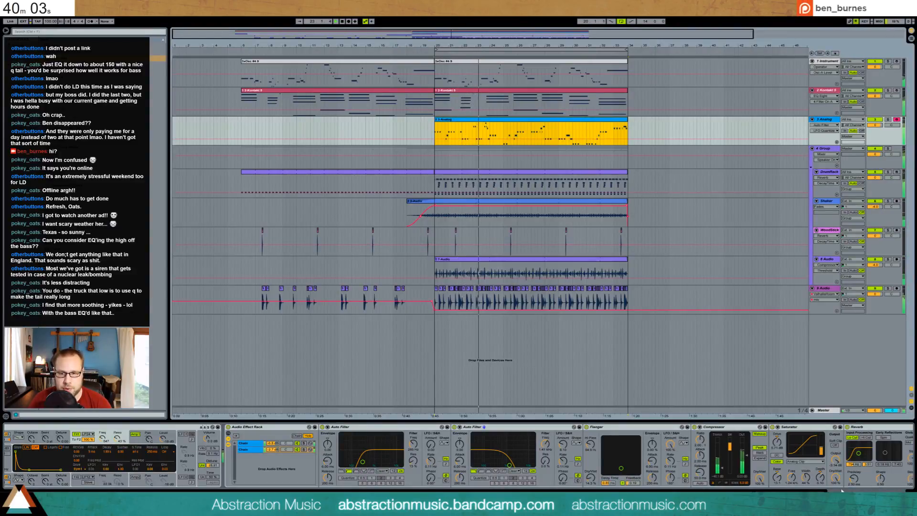
{"action": "left_click_drag", "start_coordinate": [866, 491], "coordinate": [843, 491]}
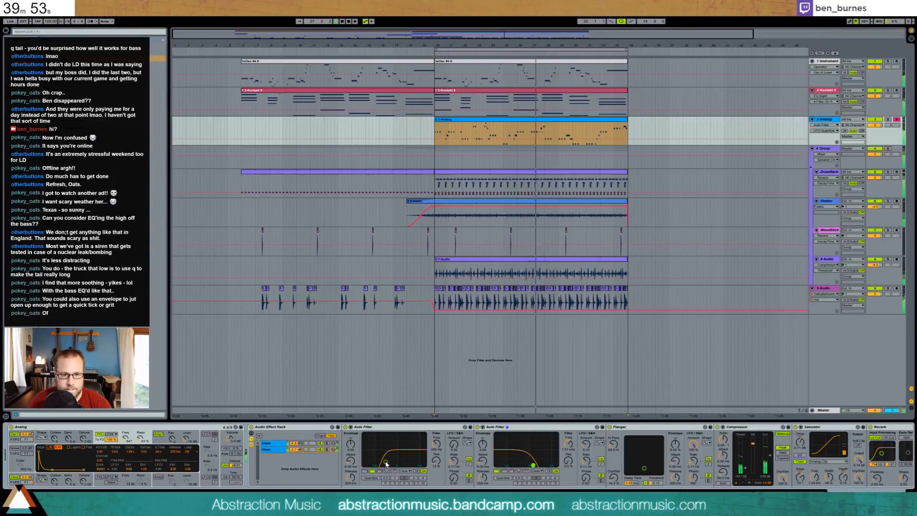
{"action": "left_click_drag", "start_coordinate": [386, 462], "coordinate": [385, 462]}
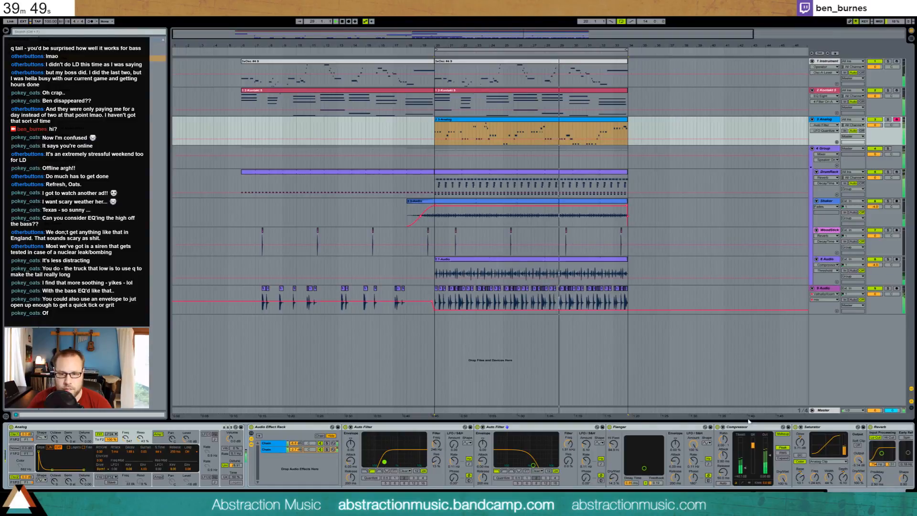
Reorder the bass's highpass chain to end with Reverb, Saturator and Compressor, and retune the Saturator's drive and output.
{"action": "scroll", "coordinate": [459, 456], "scroll_direction": "right", "scroll_amount": 5}
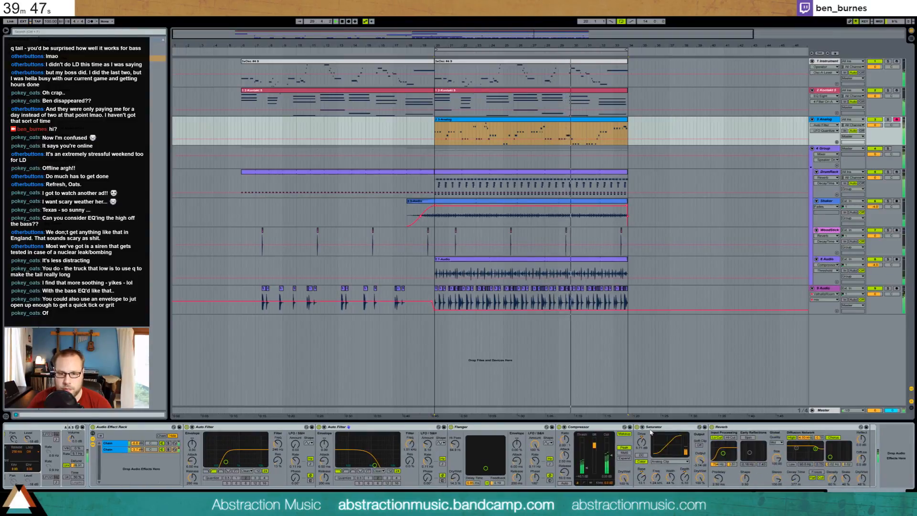
{"action": "left_click_drag", "start_coordinate": [830, 434], "coordinate": [829, 435]}
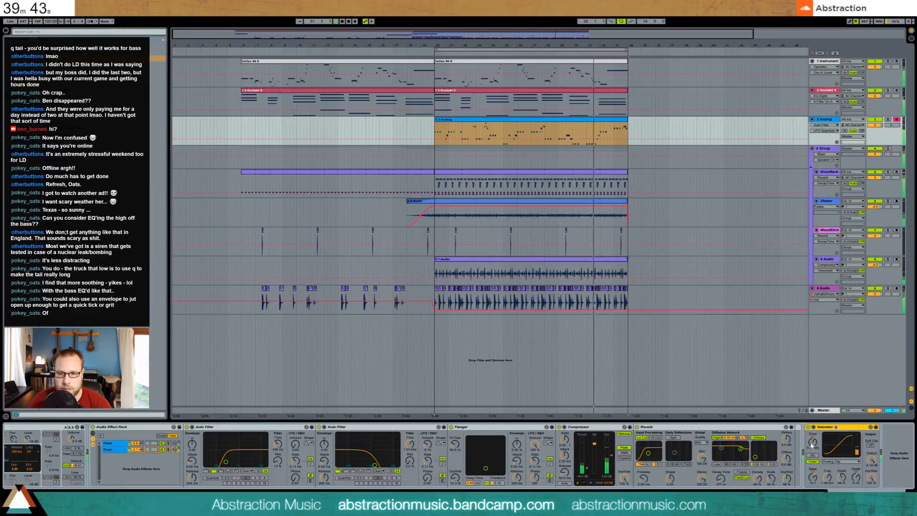
{"action": "left_click_drag", "start_coordinate": [813, 444], "coordinate": [821, 444]}
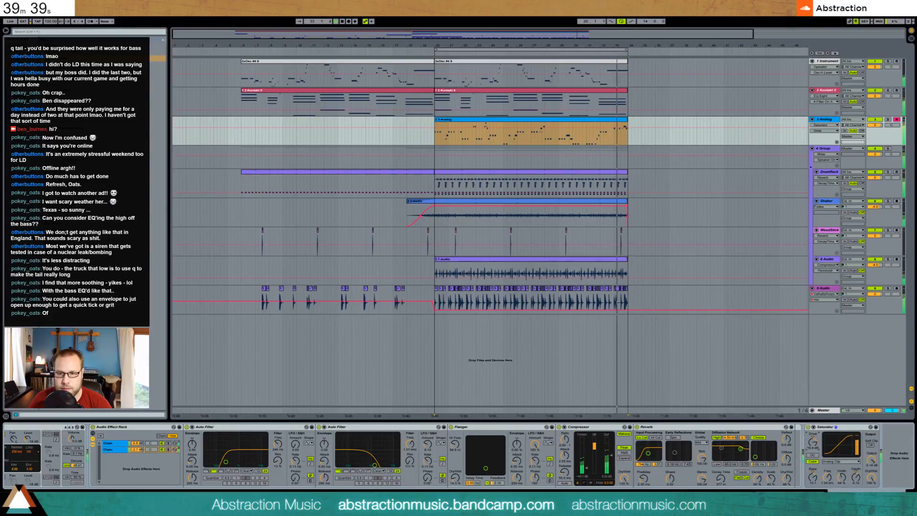
{"action": "left_click_drag", "start_coordinate": [817, 445], "coordinate": [816, 443]}
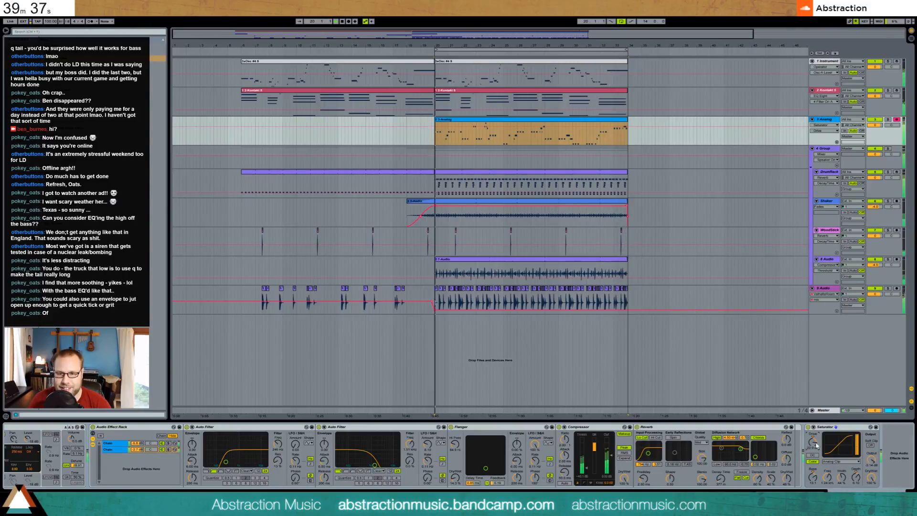
{"action": "key", "text": "ctrl+z"}
{"action": "left_click_drag", "start_coordinate": [871, 460], "coordinate": [871, 462]}
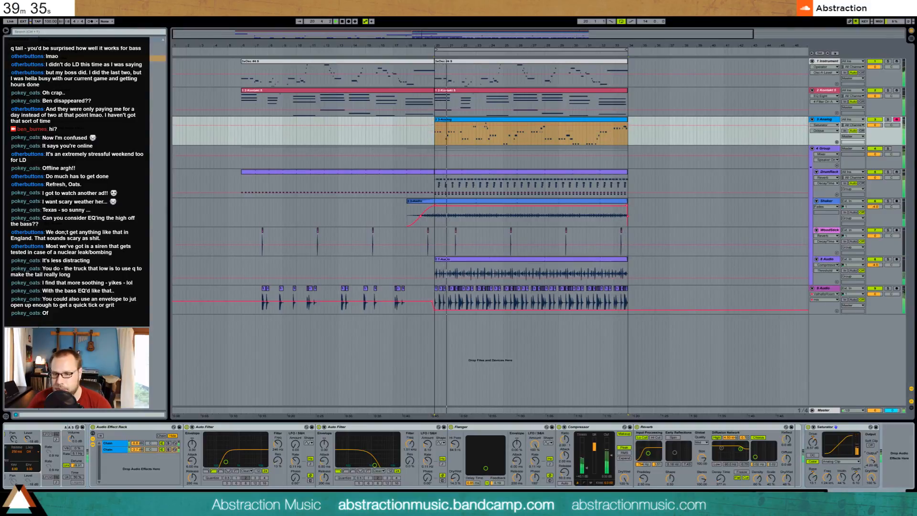
{"action": "left_click", "coordinate": [815, 446]}
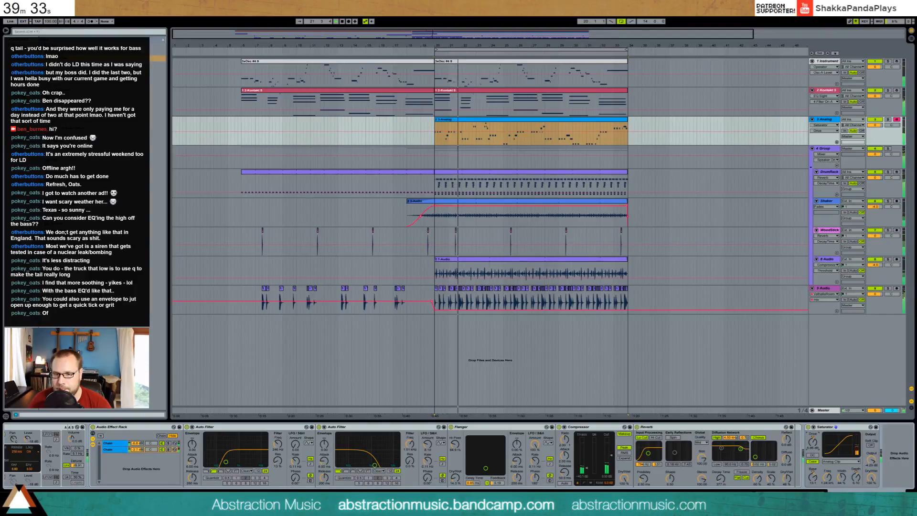
{"action": "left_click", "coordinate": [872, 461]}
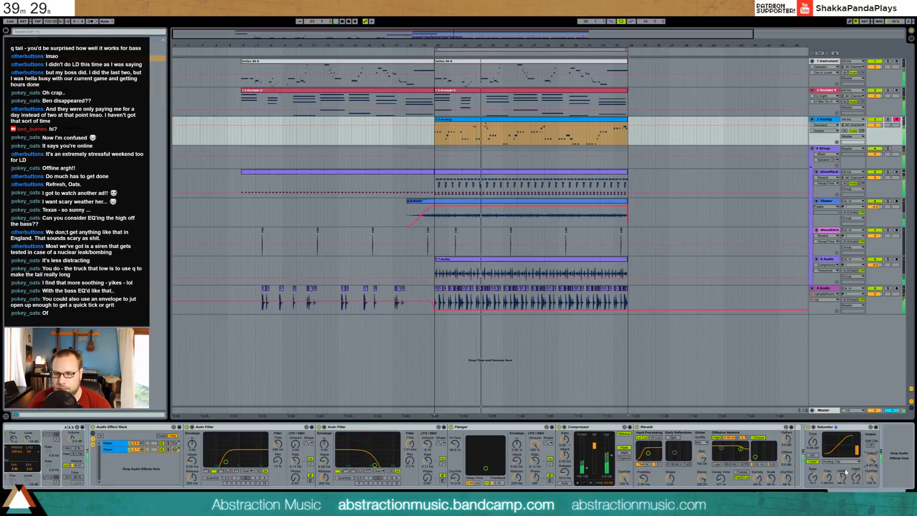
{"action": "left_click", "coordinate": [815, 478]}
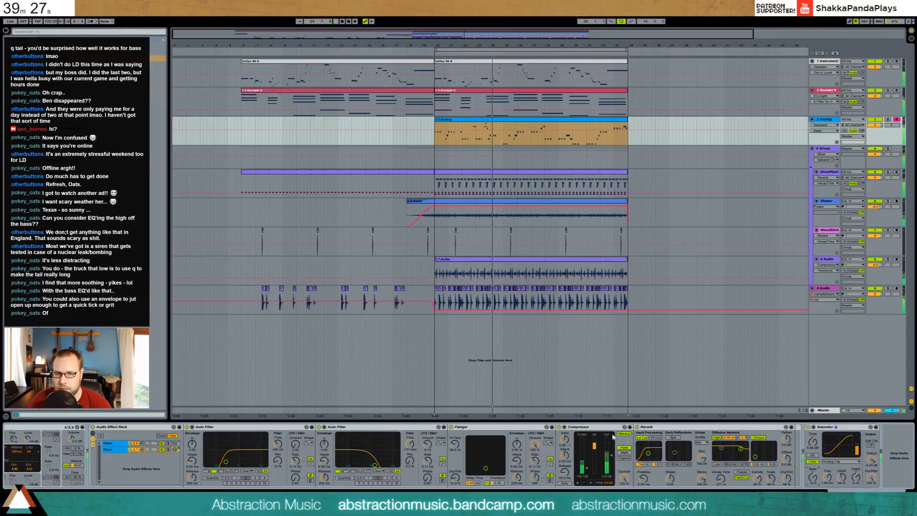
{"action": "left_click_drag", "start_coordinate": [592, 427], "coordinate": [872, 442]}
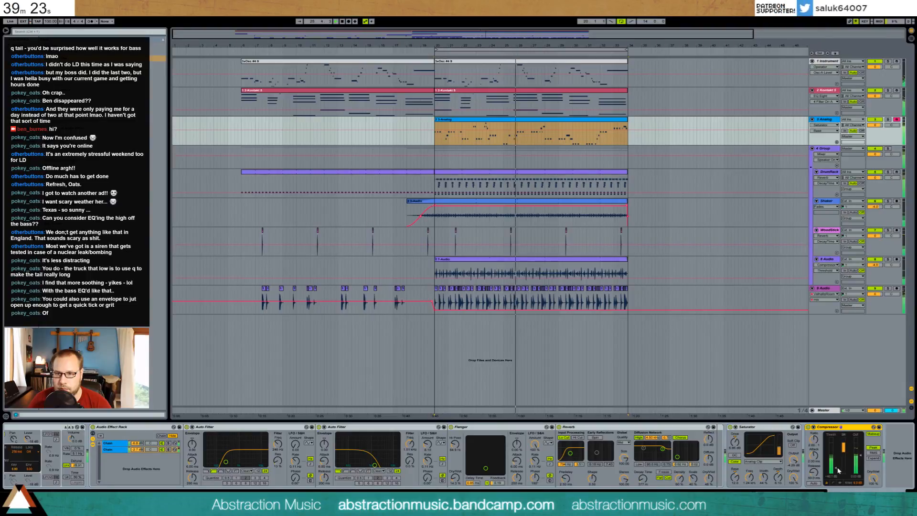
Rebalance the volumes of the two chains in the bass's Audio Effect Rack.
{"action": "left_click", "coordinate": [137, 443]}
{"action": "left_click", "coordinate": [137, 449]}
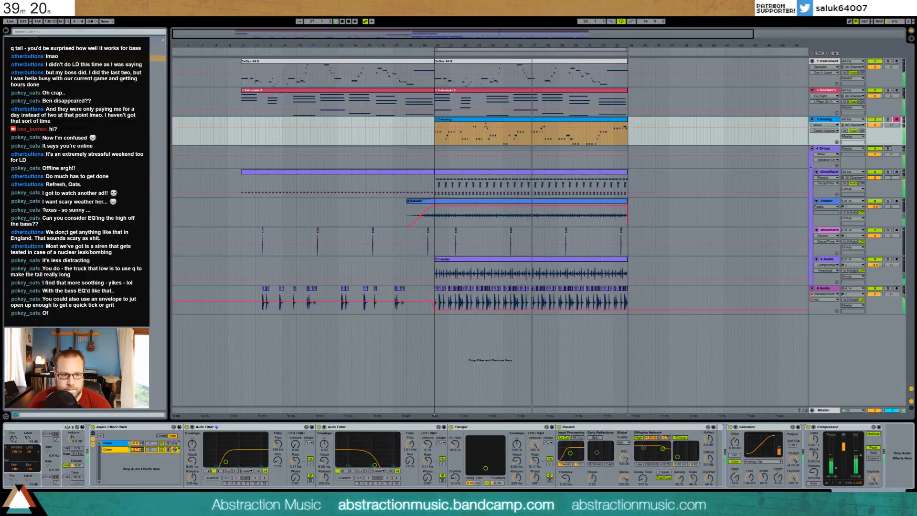
{"action": "left_click_drag", "start_coordinate": [143, 448], "coordinate": [142, 447]}
{"action": "left_click", "coordinate": [136, 443]}
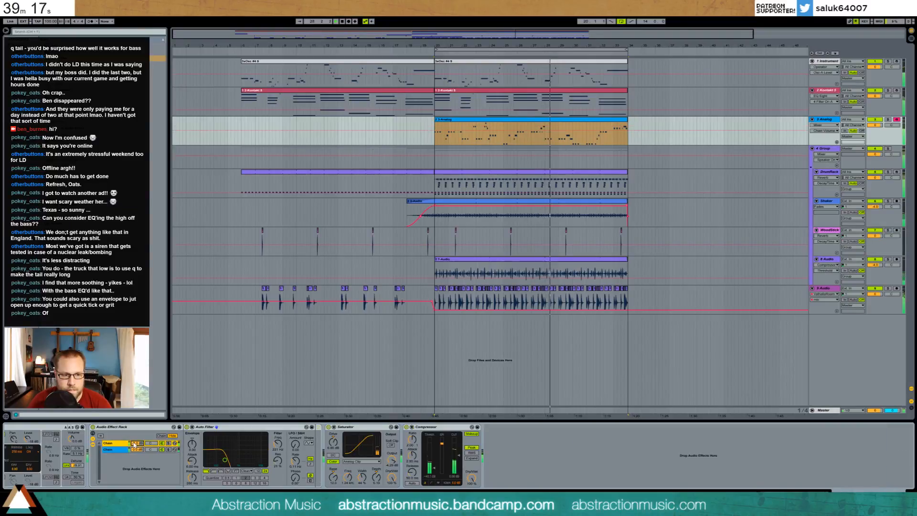
{"action": "left_click_drag", "start_coordinate": [137, 444], "coordinate": [137, 447]}
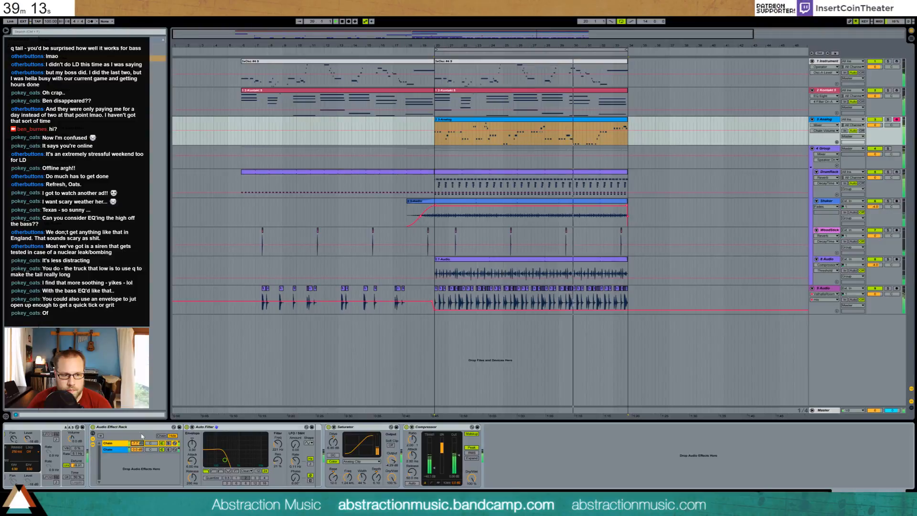
Lower the LFO amount on the highpass chain's lowpass Auto Filter and adjust its cutoff and LFO rate.
{"action": "left_click", "coordinate": [117, 443]}
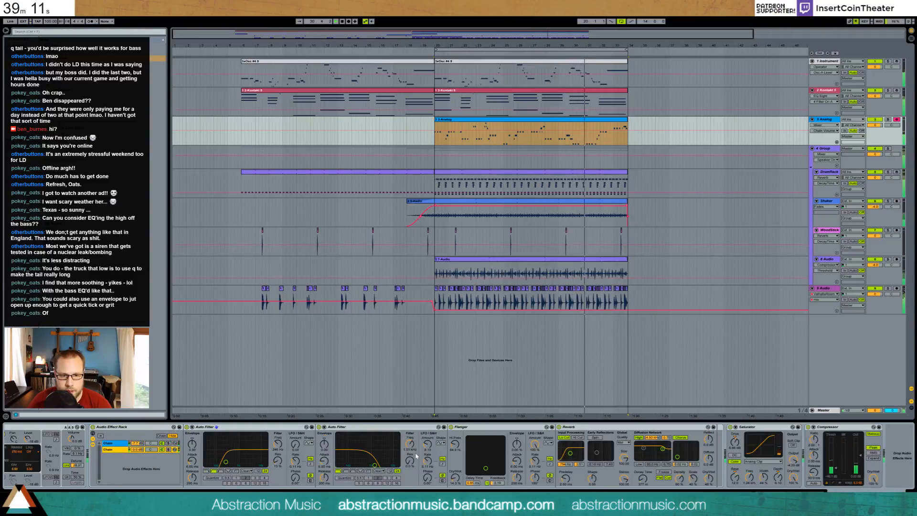
{"action": "left_click_drag", "start_coordinate": [427, 443], "coordinate": [427, 452]}
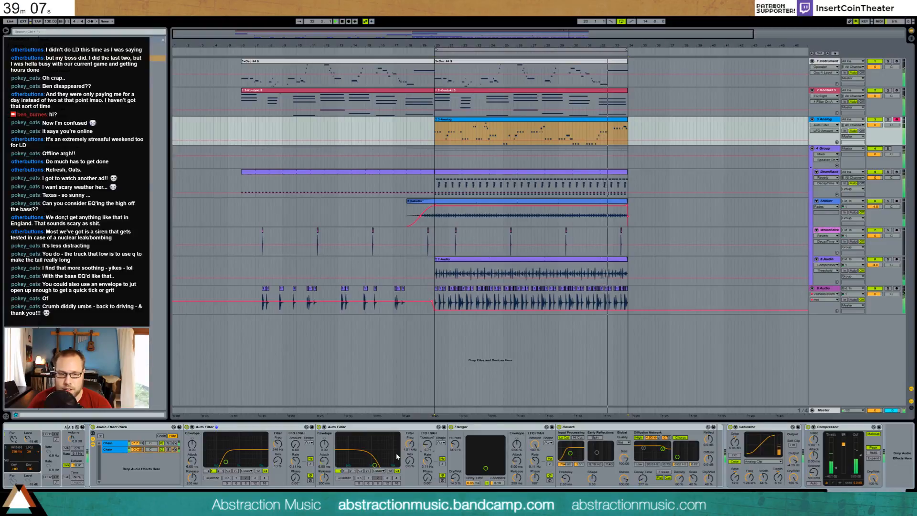
{"action": "left_click", "coordinate": [410, 443]}
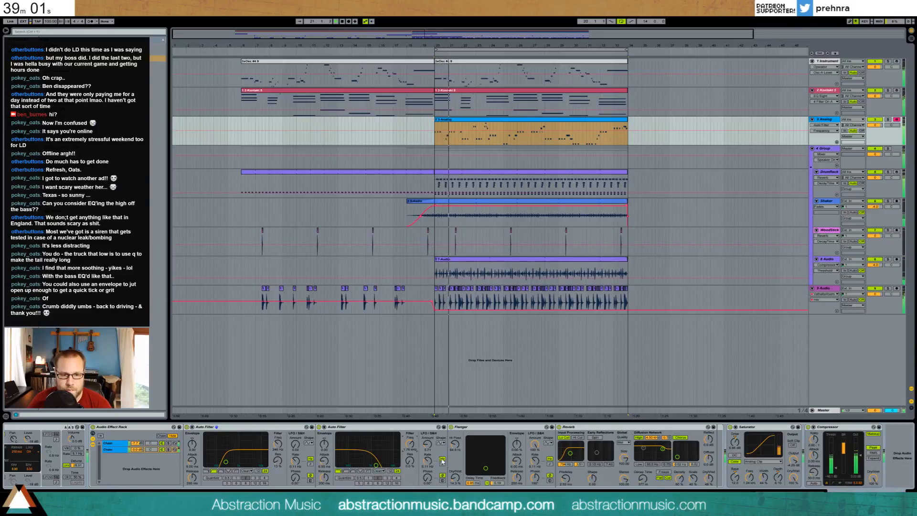
{"action": "mouse_move", "coordinate": [427, 460]}
{"action": "left_mouse_down"}
{"action": "mouse_move", "coordinate": [428, 440]}
{"action": "mouse_move", "coordinate": [428, 473]}
{"action": "left_mouse_up"}
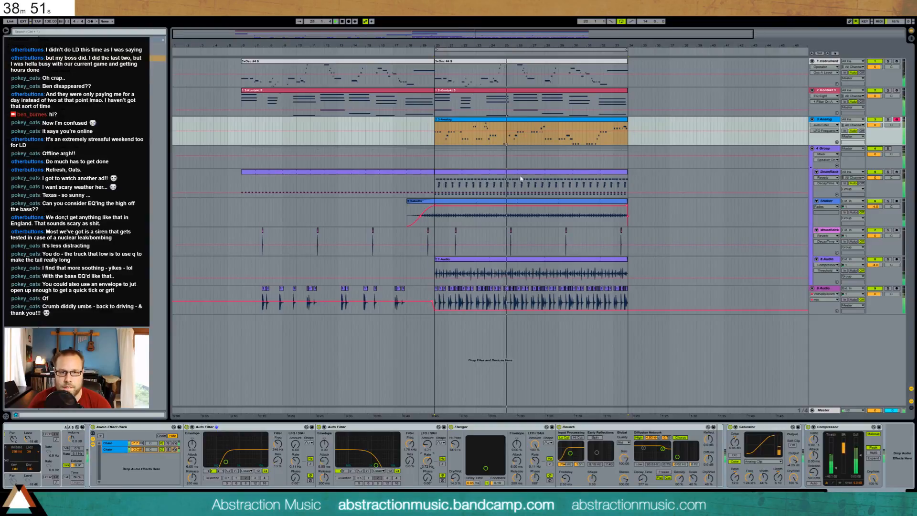
Lower the closed hi-hat's volume in the drum rack and add a Ping Pong Delay after the Reverb, adjusting its feedback and dry/wet.
{"action": "left_click", "coordinate": [540, 185]}
{"action": "left_click", "coordinate": [31, 450]}
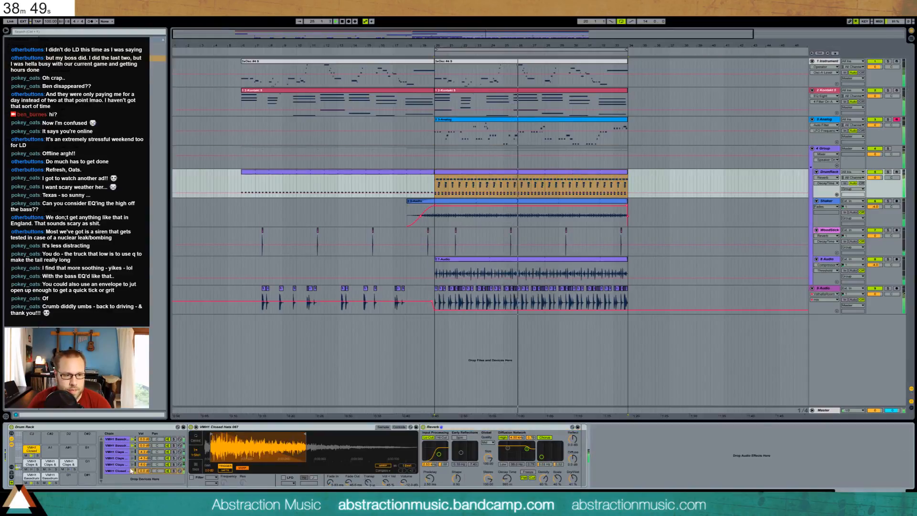
{"action": "left_click_drag", "start_coordinate": [144, 471], "coordinate": [144, 483]}
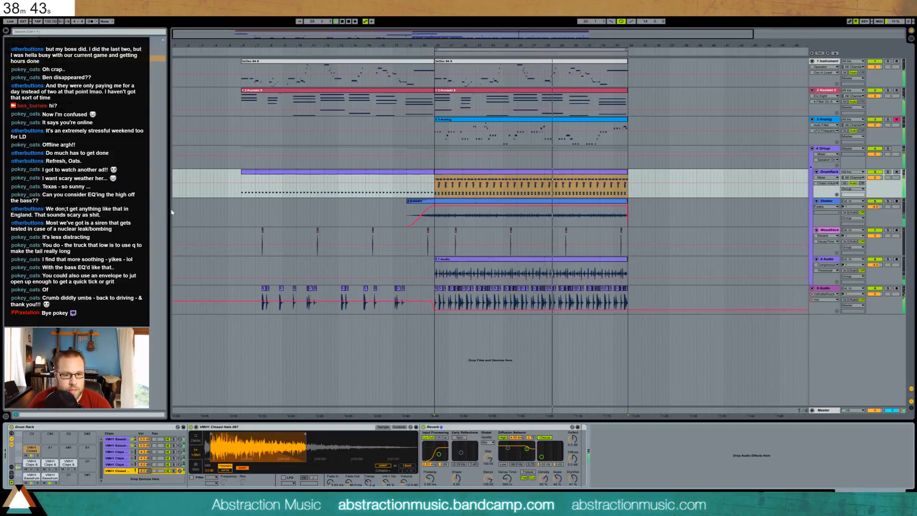
{"action": "left_click_drag", "start_coordinate": [343, 260], "coordinate": [604, 443]}
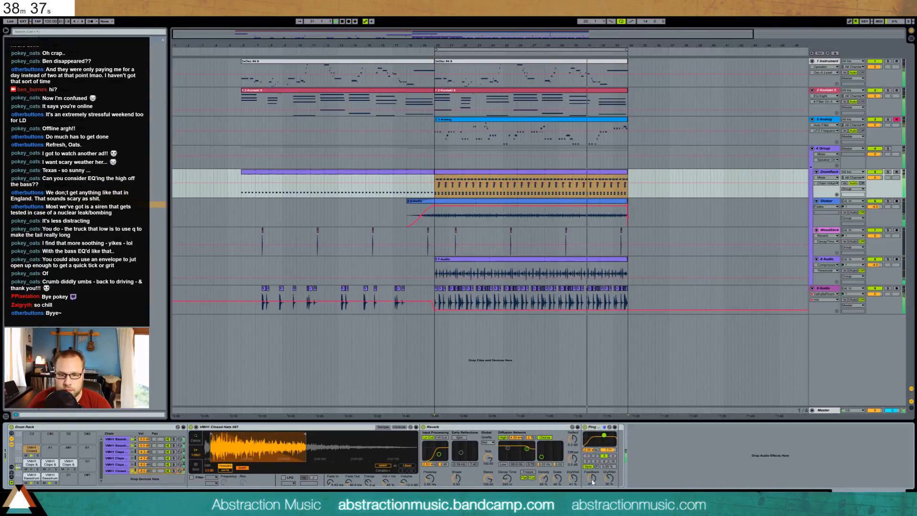
{"action": "left_click_drag", "start_coordinate": [592, 479], "coordinate": [609, 479]}
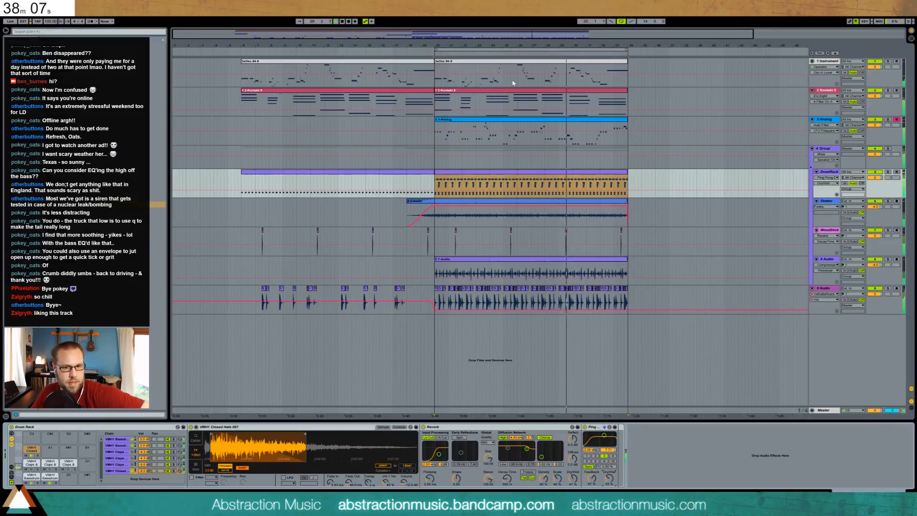
Raise the low-cut frequency of the EQ Eight on the 9 Audio track while playing back the loop.
{"action": "left_click", "coordinate": [835, 292]}
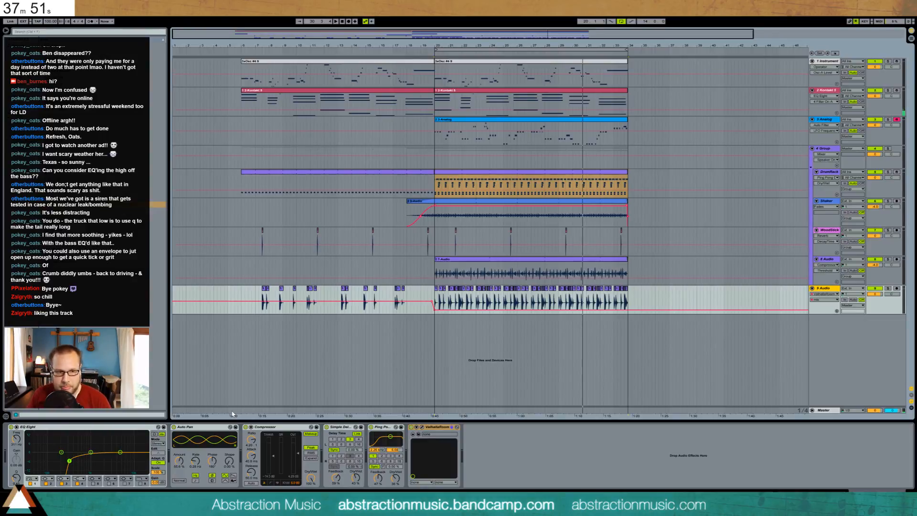
{"action": "key", "text": "space"}
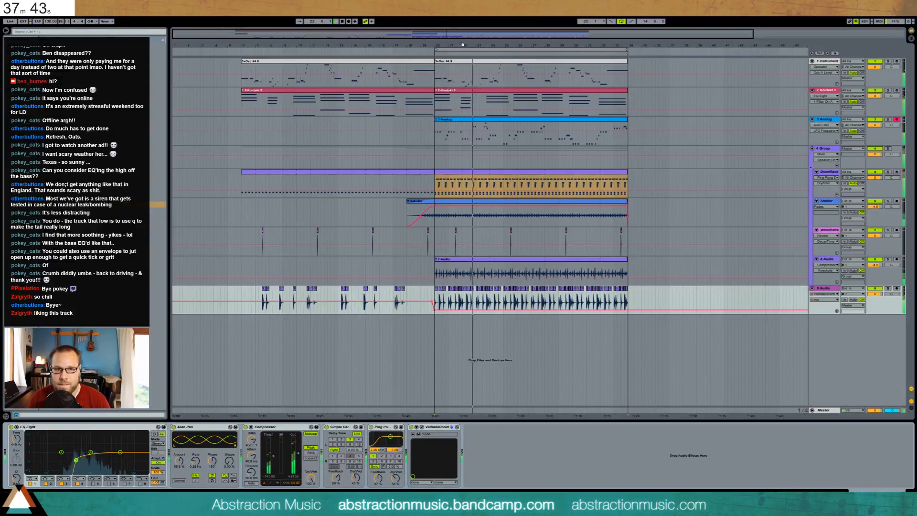
Select all the clips of the looped second section across every track and move them two bars later to bar 22.
{"action": "left_click_drag", "start_coordinate": [506, 45], "coordinate": [502, 39]}
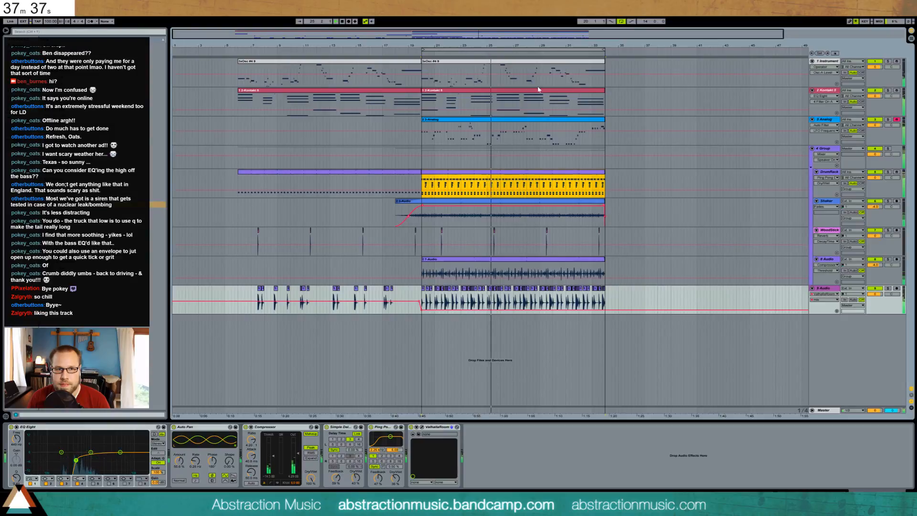
{"action": "left_click", "coordinate": [430, 65]}
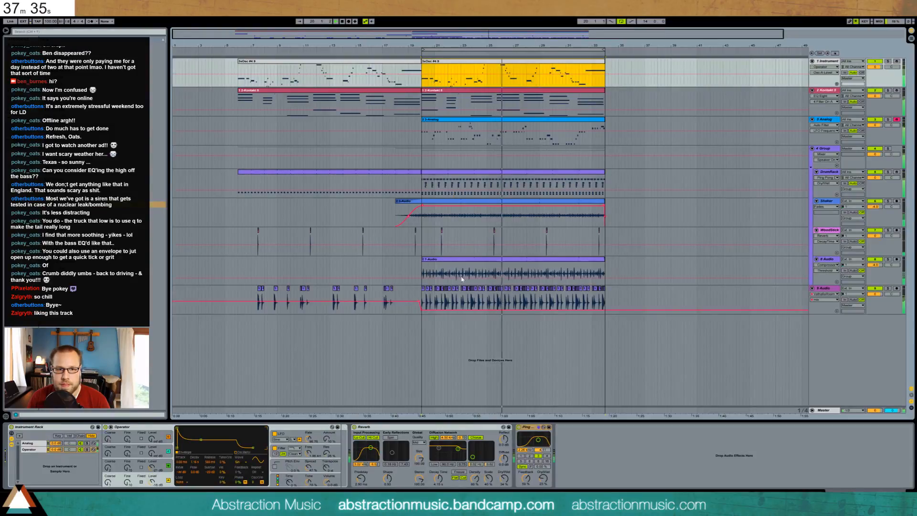
{"action": "left_click", "coordinate": [603, 302], "text": "shift"}
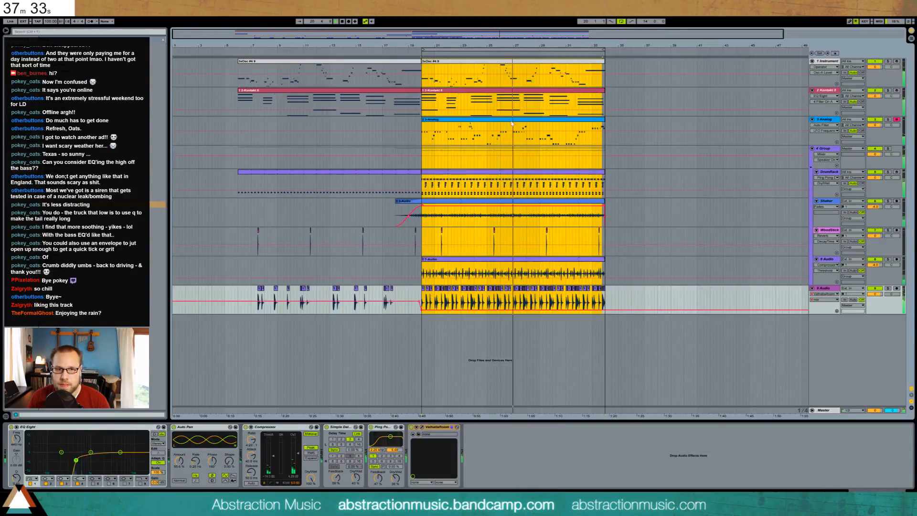
{"action": "left_click", "coordinate": [607, 300], "text": "shift"}
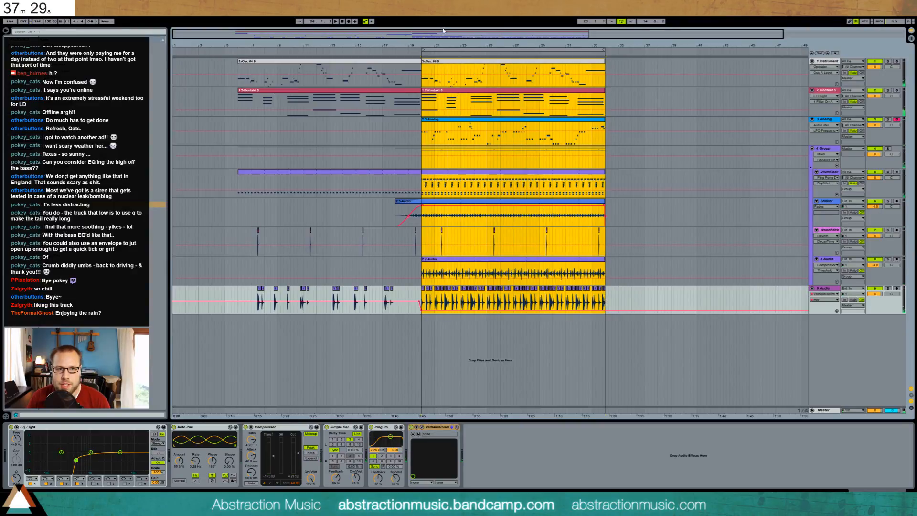
{"action": "mouse_move", "coordinate": [444, 31]}
{"action": "left_mouse_down"}
{"action": "mouse_move", "coordinate": [414, 68]}
{"action": "mouse_move", "coordinate": [461, 64]}
{"action": "left_mouse_up"}
Rework the Shaker track's fade-in so the clip starts at bar 19 and the fade ends at bar 22.
{"action": "left_click", "coordinate": [413, 211]}
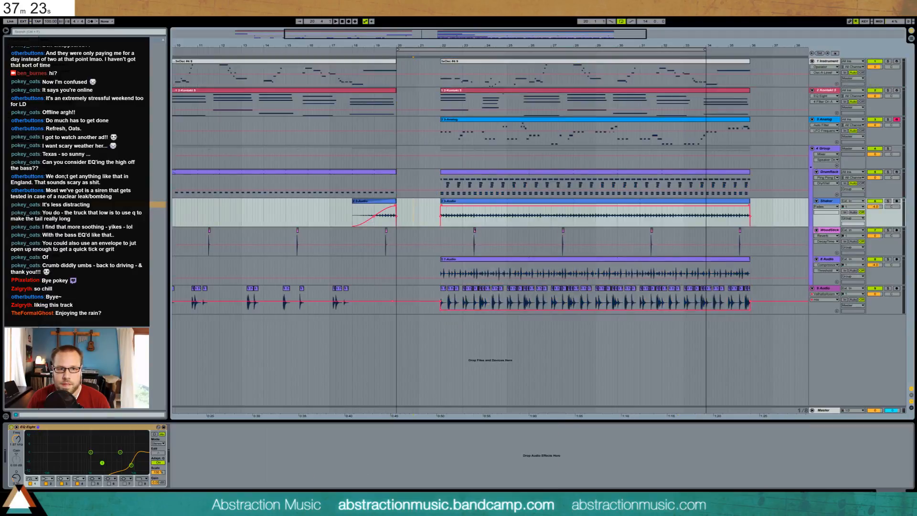
{"action": "left_click_drag", "start_coordinate": [427, 201], "coordinate": [375, 205]}
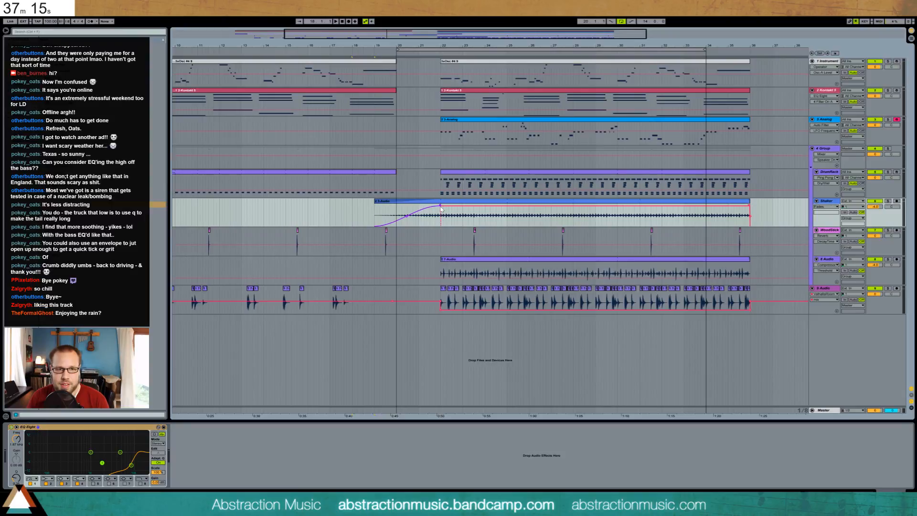
Lengthen the first DrumRack clip to bar 22 and copy a pair of percussion hits into the gap on the 9 Audio track.
{"action": "left_click", "coordinate": [419, 180]}
{"action": "left_click_drag", "start_coordinate": [396, 184], "coordinate": [441, 175]}
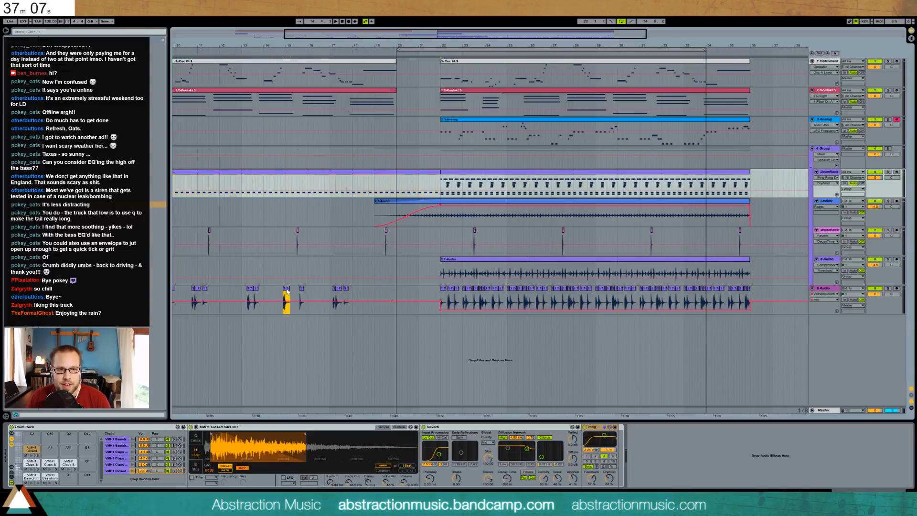
{"action": "left_click", "coordinate": [407, 290]}
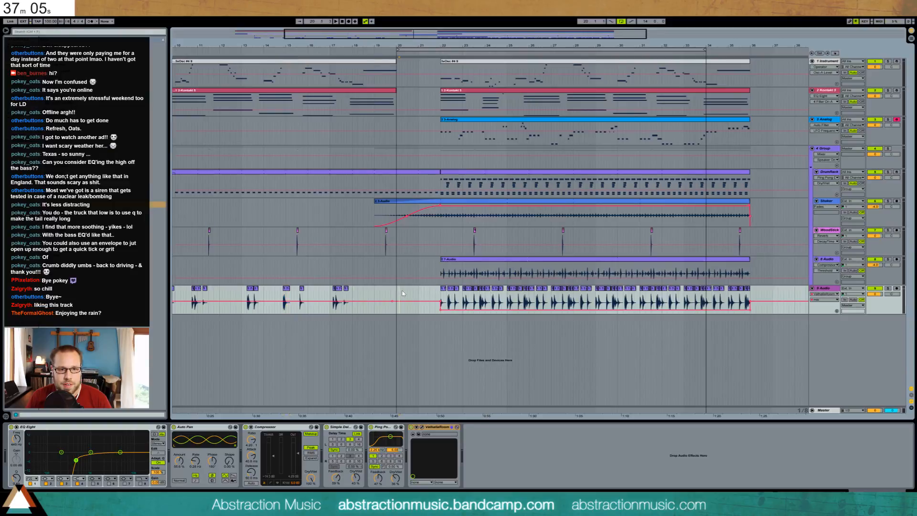
Arm the 2 Kontakt 5 track and record new chords into its empty bars 20 and 21.
{"action": "left_click_drag", "start_coordinate": [397, 102], "coordinate": [440, 104]}
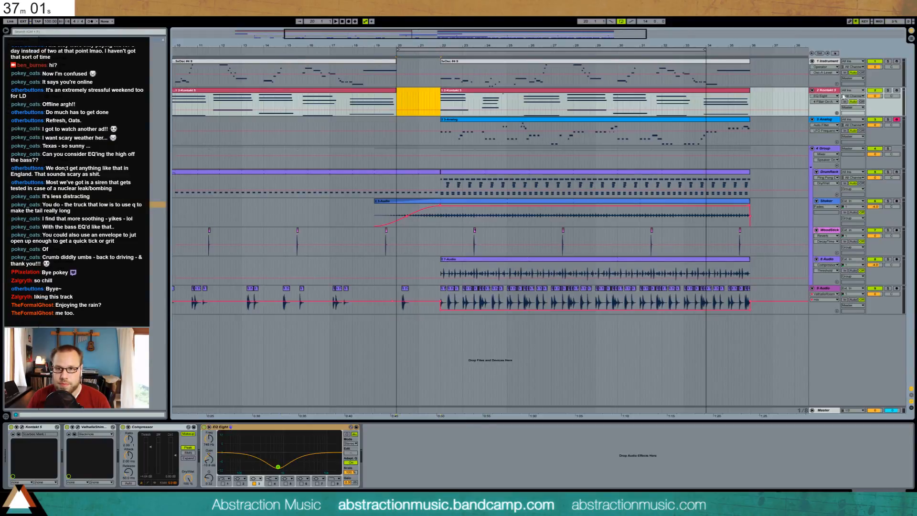
{"action": "left_click", "coordinate": [897, 91]}
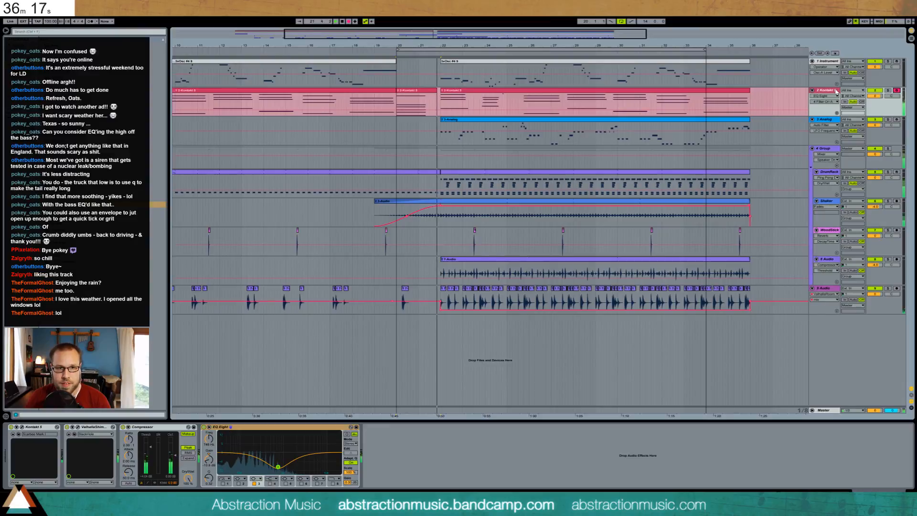
{"action": "key", "text": "F11"}
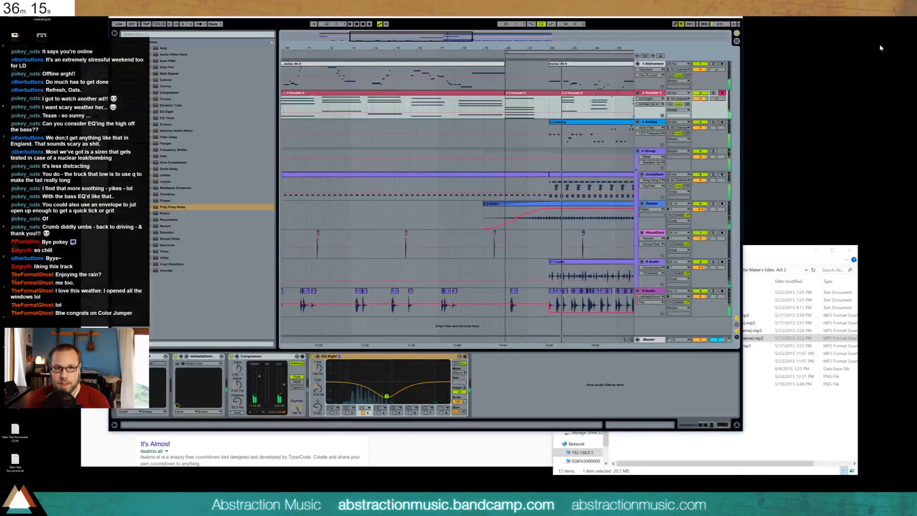
{"action": "key", "text": "F11"}
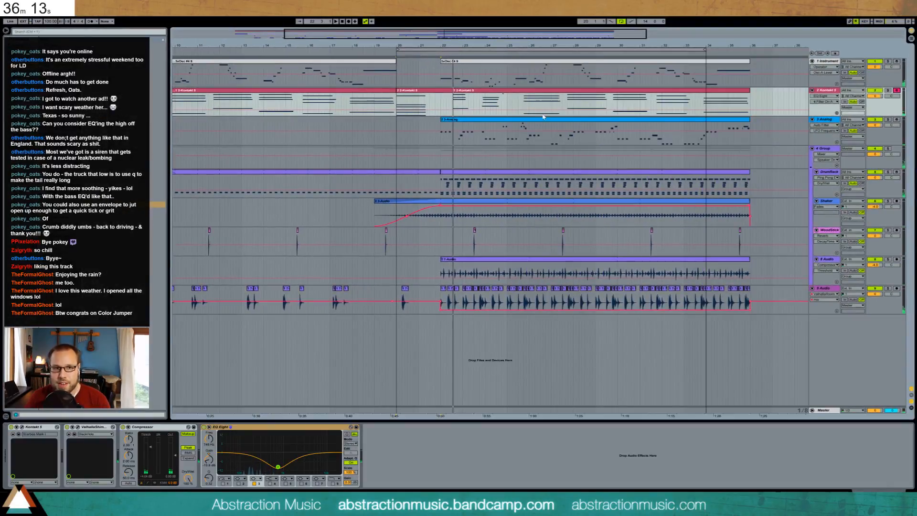
Extend the start of the second section's Kontakt clip back to bar 22 and play through the new transition.
{"action": "left_click_drag", "start_coordinate": [453, 91], "coordinate": [440, 90]}
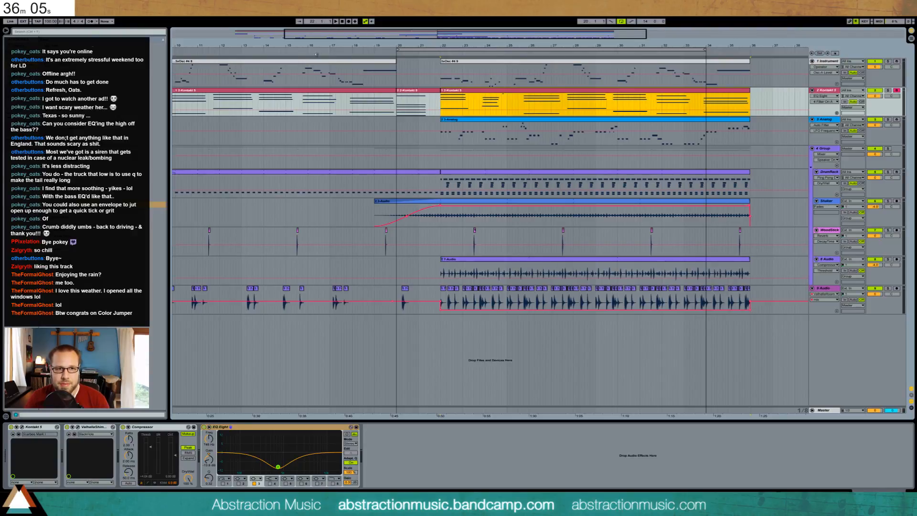
{"action": "left_click", "coordinate": [298, 54]}
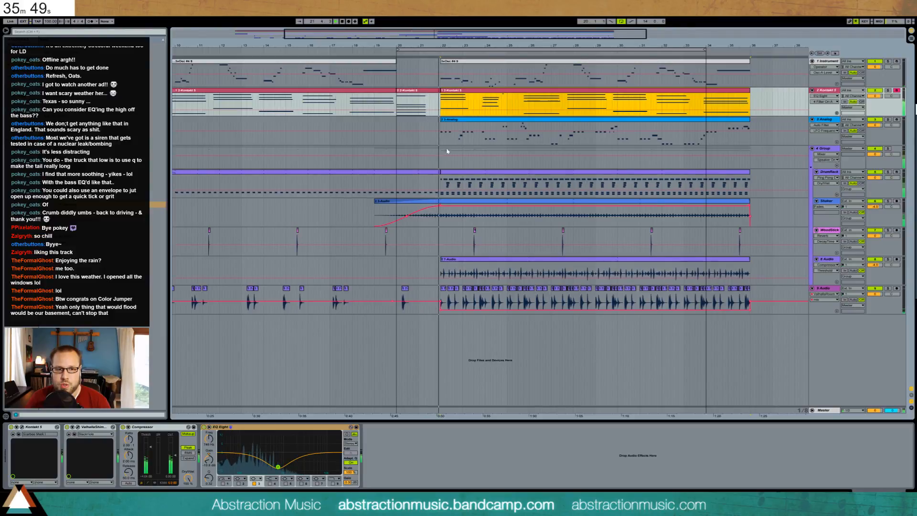
Insert a new audio track below the last audio track and place a crash cymbal sample on it around bar 21, opening its clip view.
{"action": "left_click", "coordinate": [436, 302]}
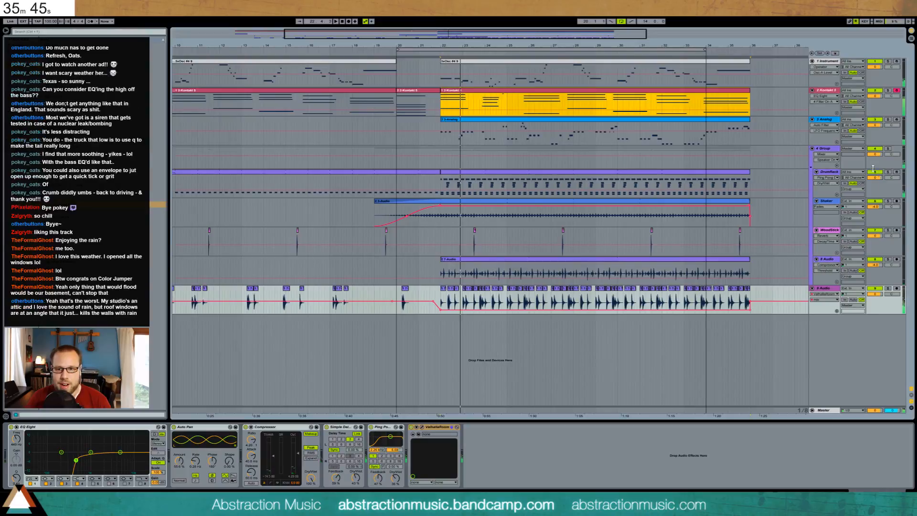
{"action": "left_click", "coordinate": [826, 289]}
{"action": "key", "text": "ctrl+t"}
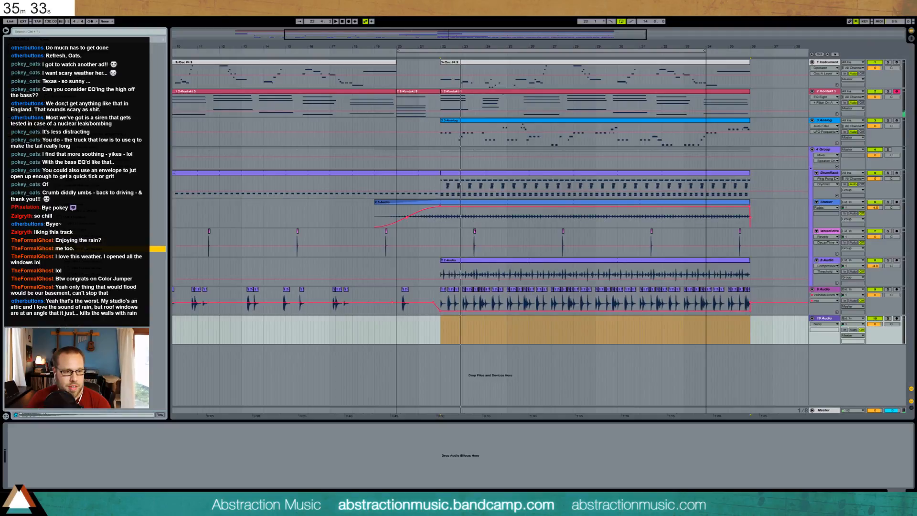
{"action": "left_click_drag", "start_coordinate": [96, 249], "coordinate": [417, 330]}
{"action": "double_click", "coordinate": [418, 330]}
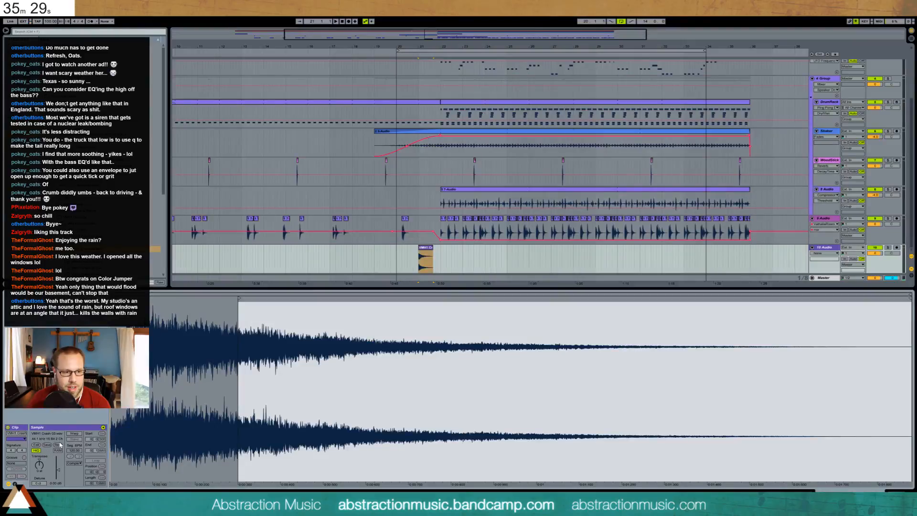
Turn on warping for the crash clip, reverse it, and double its length twice.
{"action": "left_click", "coordinate": [75, 434]}
{"action": "left_click", "coordinate": [79, 456]}
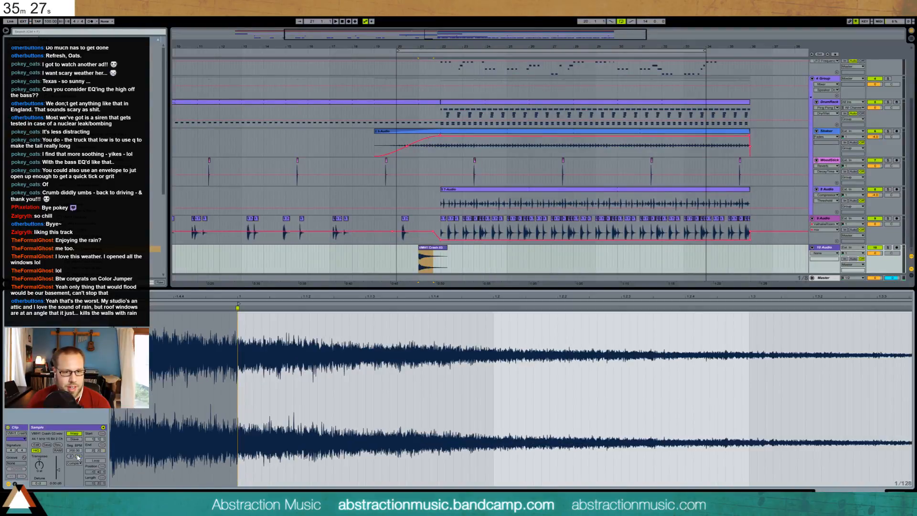
{"action": "left_click", "coordinate": [425, 249]}
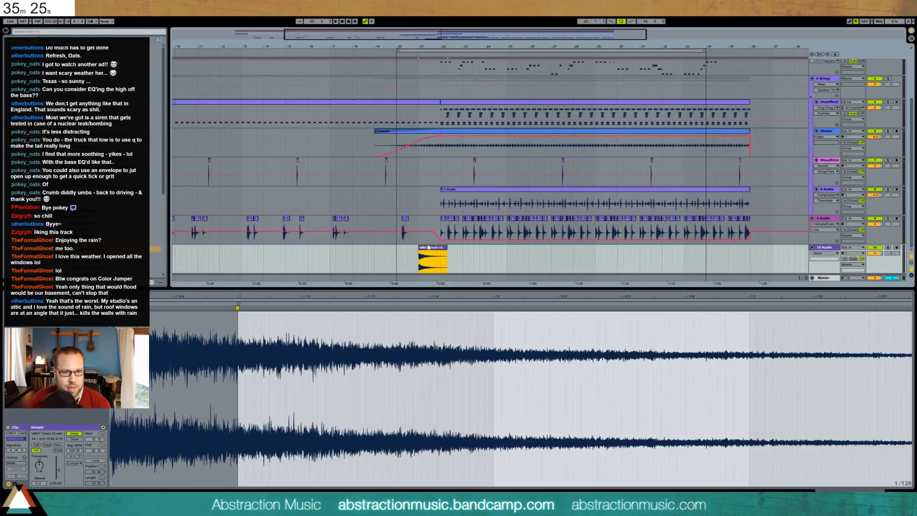
{"action": "left_click", "coordinate": [58, 445]}
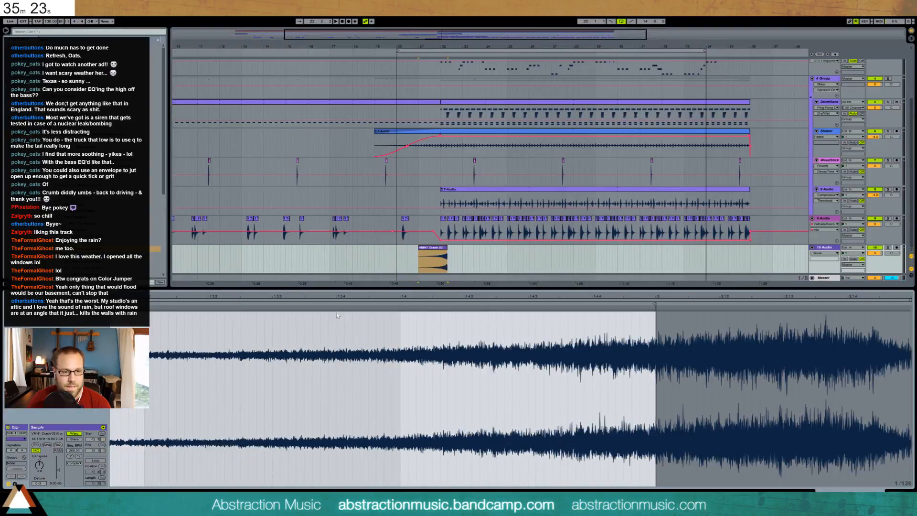
{"action": "left_click", "coordinate": [78, 458]}
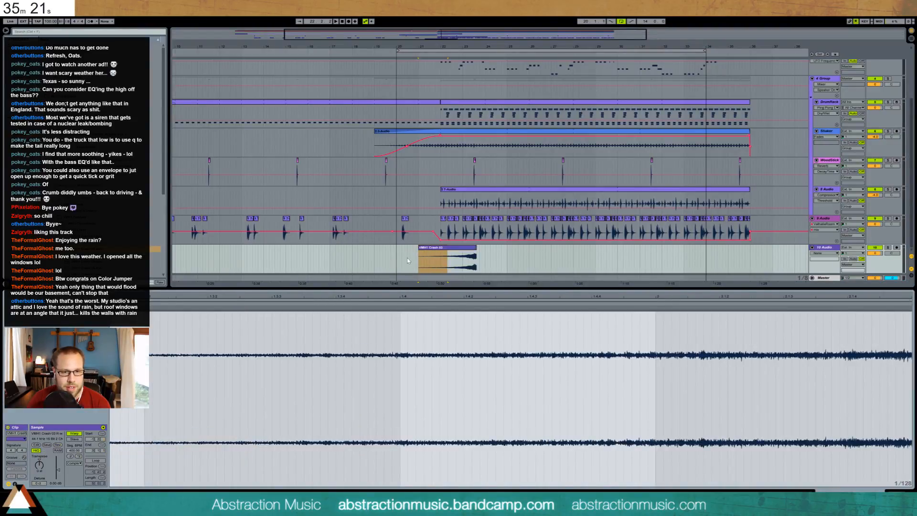
Move the reversed crash clip earlier so its swell ends just before the full beat section starts at bar 22.
{"action": "left_click", "coordinate": [409, 261]}
{"action": "left_click_drag", "start_coordinate": [443, 251], "coordinate": [406, 254]}
{"action": "left_click", "coordinate": [377, 258]}
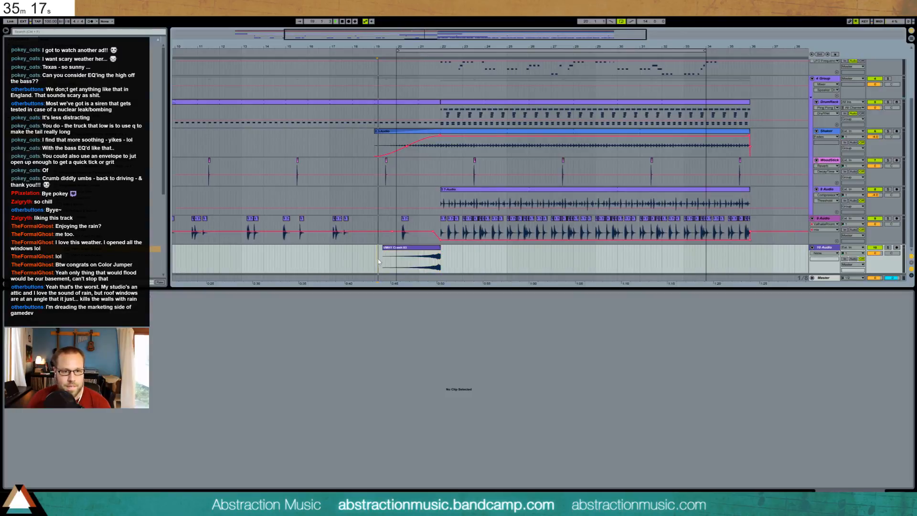
{"action": "left_click", "coordinate": [895, 494]}
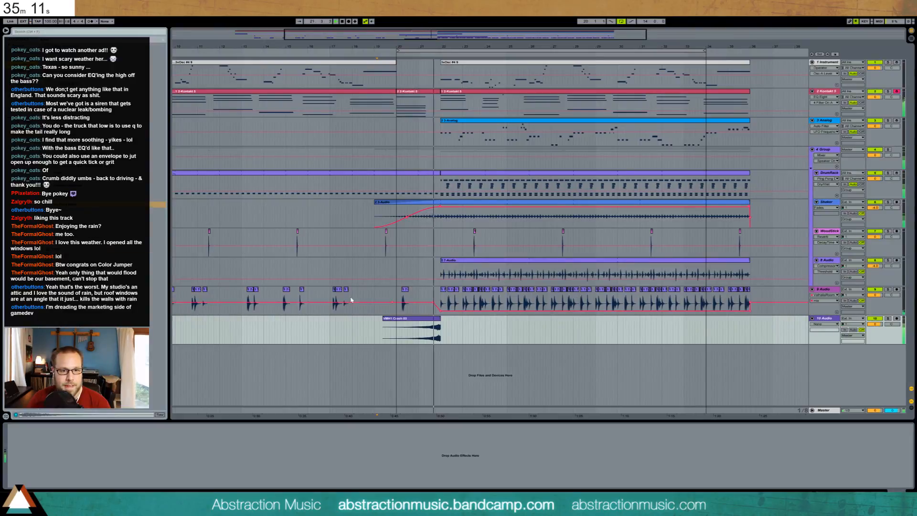
{"action": "mouse_move", "coordinate": [440, 329]}
{"action": "left_mouse_down"}
{"action": "mouse_move", "coordinate": [441, 318]}
{"action": "mouse_move", "coordinate": [441, 330]}
{"action": "mouse_move", "coordinate": [440, 321]}
{"action": "mouse_move", "coordinate": [421, 320]}
{"action": "left_mouse_up"}
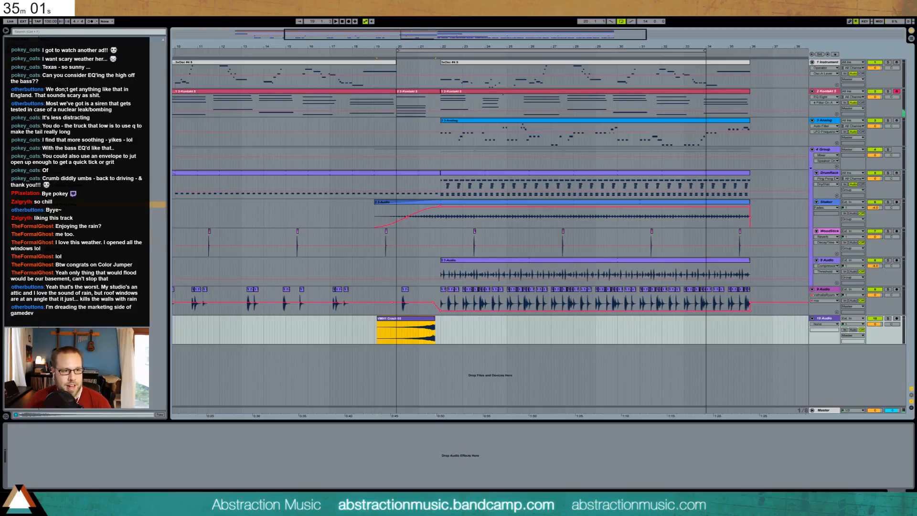
Try a Reverb on the crash track, and replace it with a copy of the 2 Kontakt 5 track's ValhallaShimmer.
{"action": "left_click", "coordinate": [386, 285]}
{"action": "left_click_drag", "start_coordinate": [91, 457], "coordinate": [102, 461]}
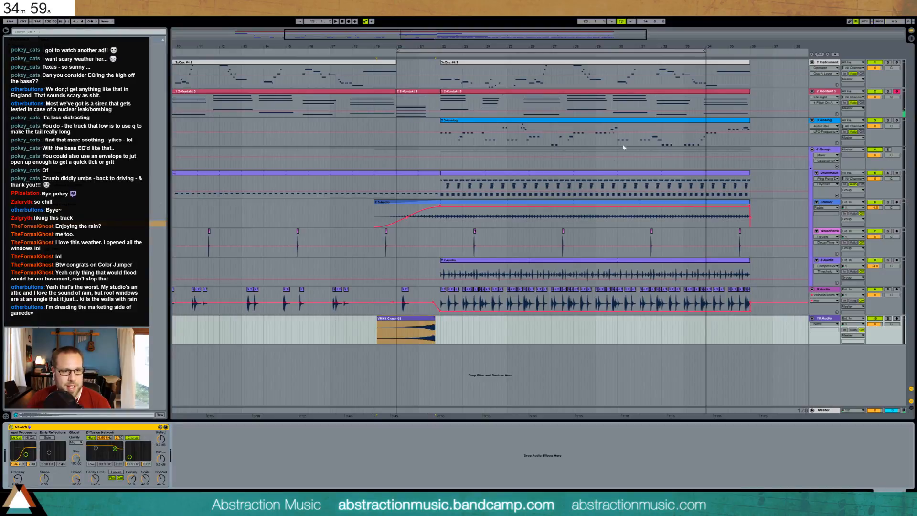
{"action": "left_click", "coordinate": [432, 93]}
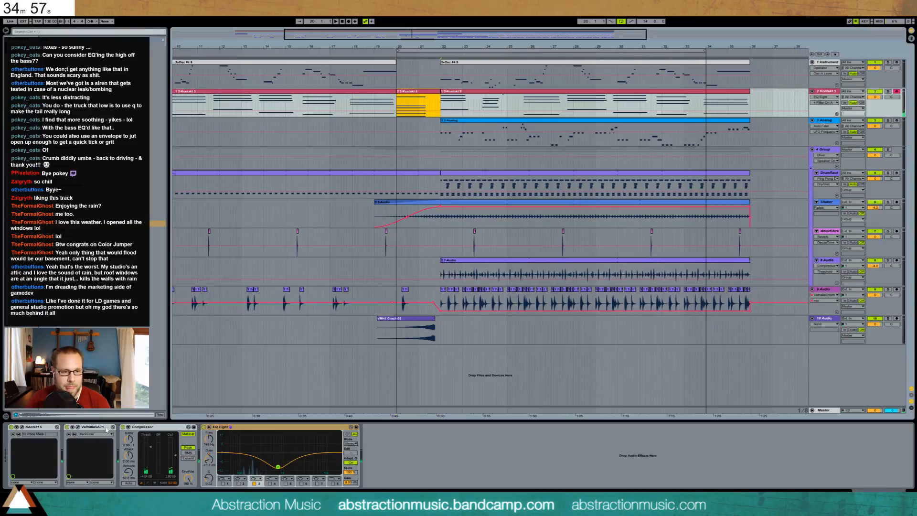
{"action": "left_click", "coordinate": [106, 428]}
{"action": "left_click", "coordinate": [460, 340]}
{"action": "left_click", "coordinate": [176, 441]}
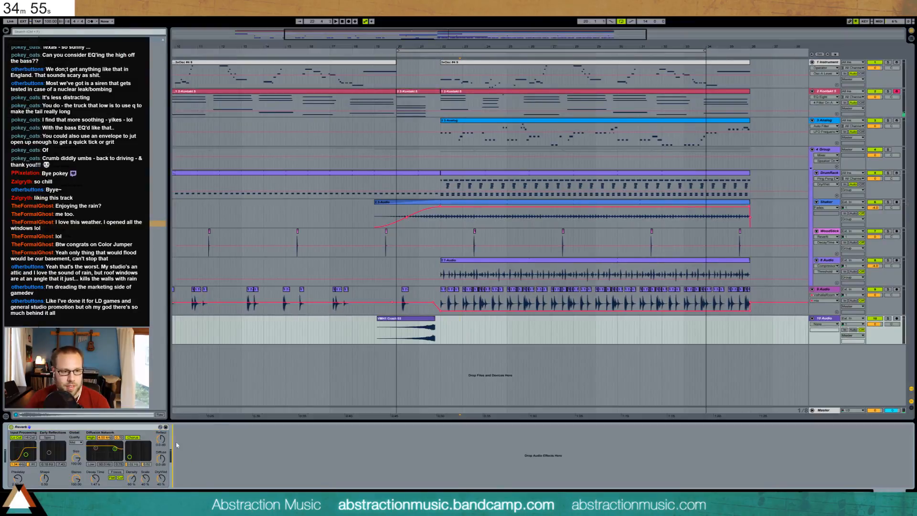
{"action": "key", "text": "Delete"}
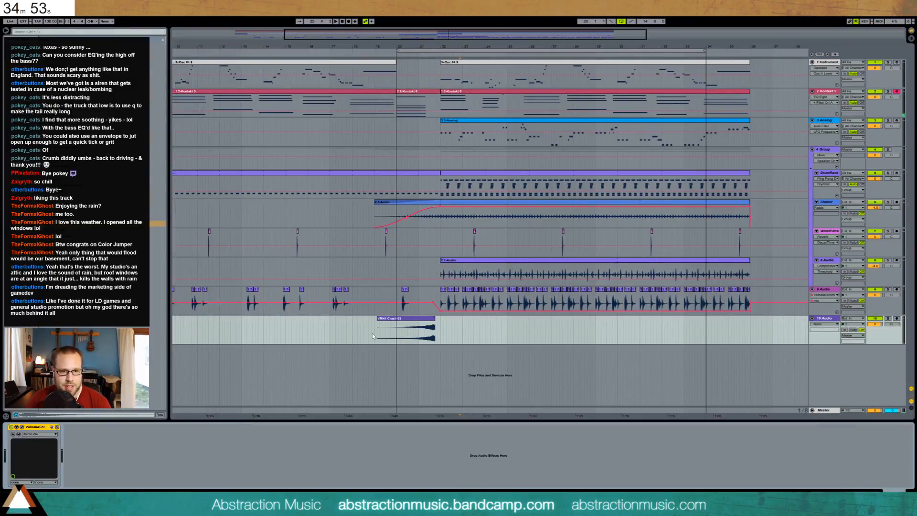
Play the song from just before the reversed crash and lower the crash track's volume.
{"action": "left_click", "coordinate": [372, 333]}
{"action": "key", "text": "space"}
{"action": "left_click_drag", "start_coordinate": [876, 325], "coordinate": [876, 328]}
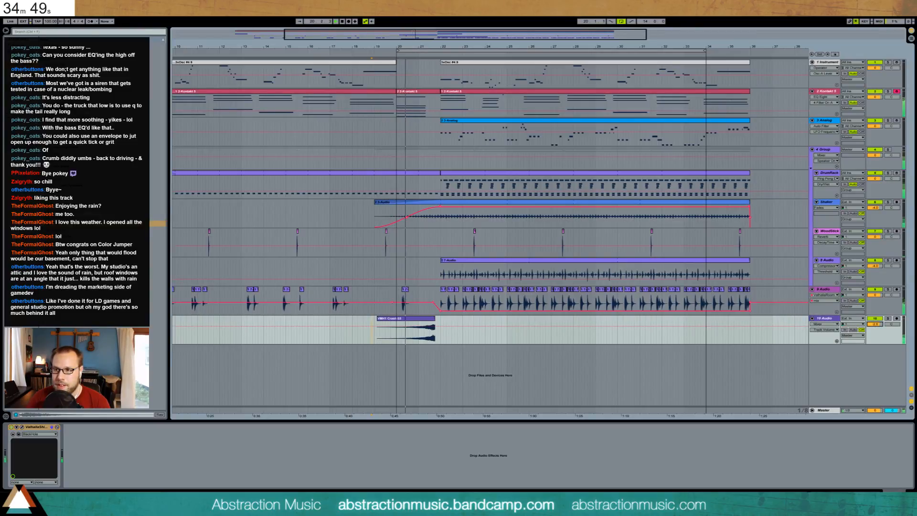
{"action": "left_click", "coordinate": [428, 320]}
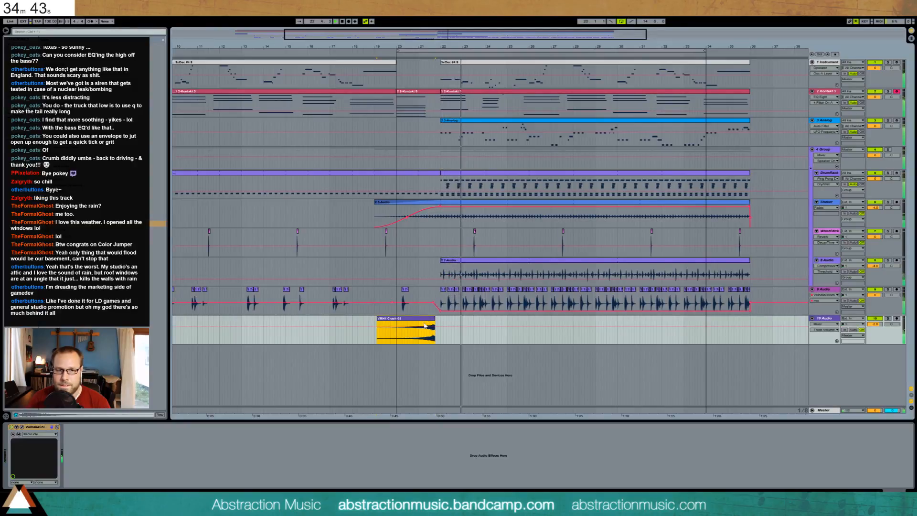
Adjust the LFO settings of the Flanger and the second Auto Filter on the Analog track.
{"action": "left_click", "coordinate": [482, 130]}
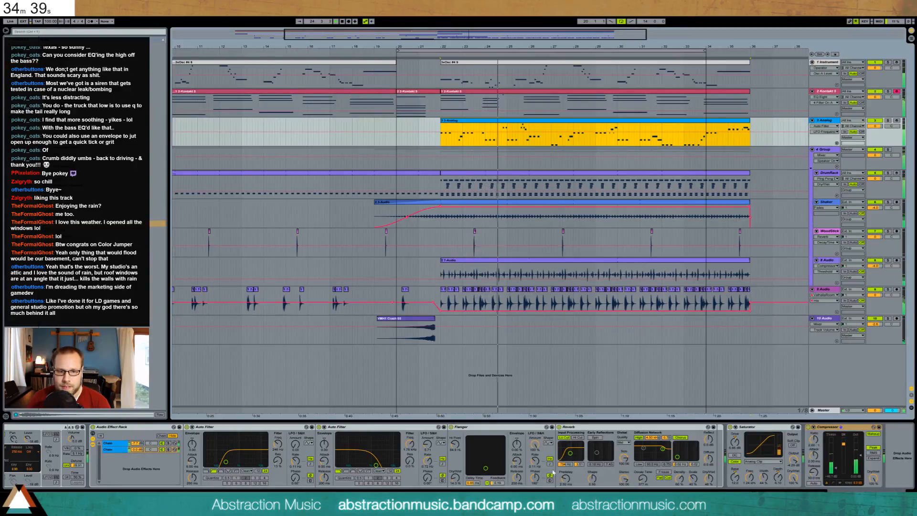
{"action": "left_click_drag", "start_coordinate": [535, 461], "coordinate": [535, 466]}
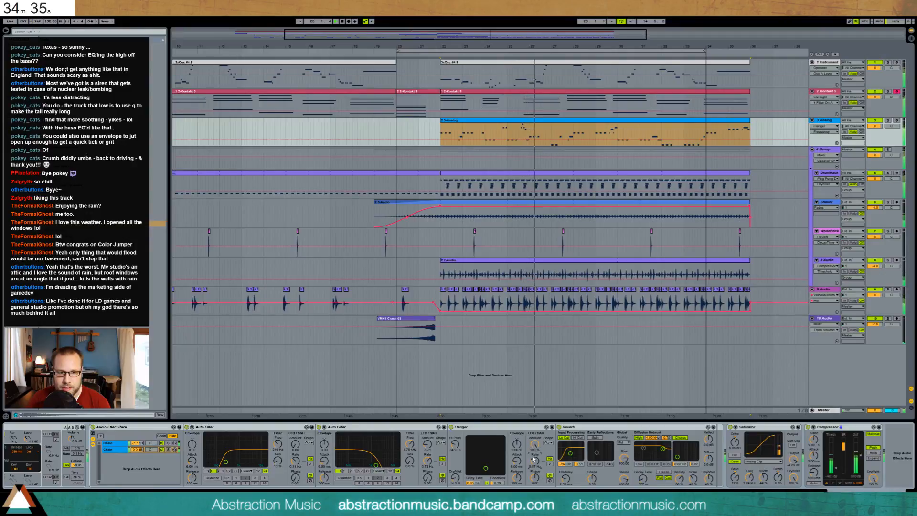
{"action": "left_click_drag", "start_coordinate": [428, 460], "coordinate": [429, 465]}
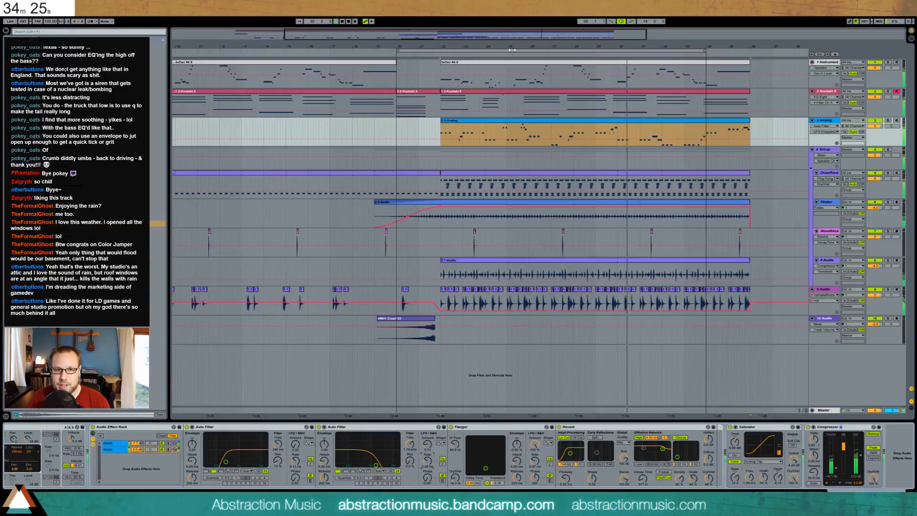
Move the loop region to cover the full beat section from bar 22 to bar 36.
{"action": "left_click_drag", "start_coordinate": [513, 51], "coordinate": [556, 53]}
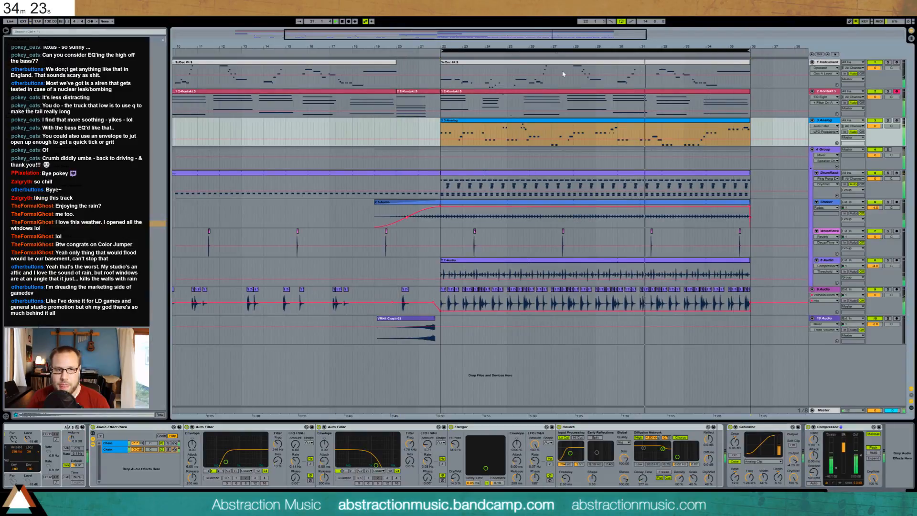
{"action": "key", "text": "space"}
Duplicate the section from bar 22 to bar 36 across all tracks from 1 Instrument to 9 Audio.
{"action": "left_click_drag", "start_coordinate": [638, 46], "coordinate": [542, 32]}
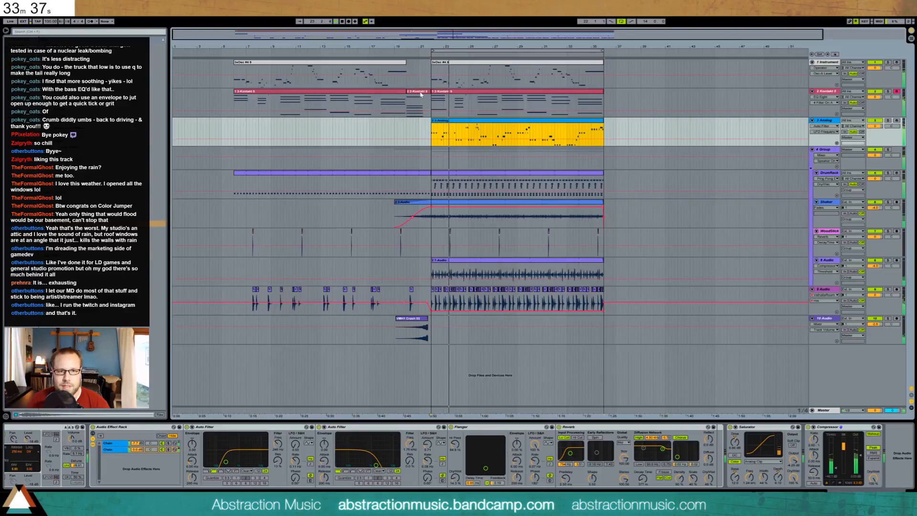
{"action": "left_click", "coordinate": [421, 94]}
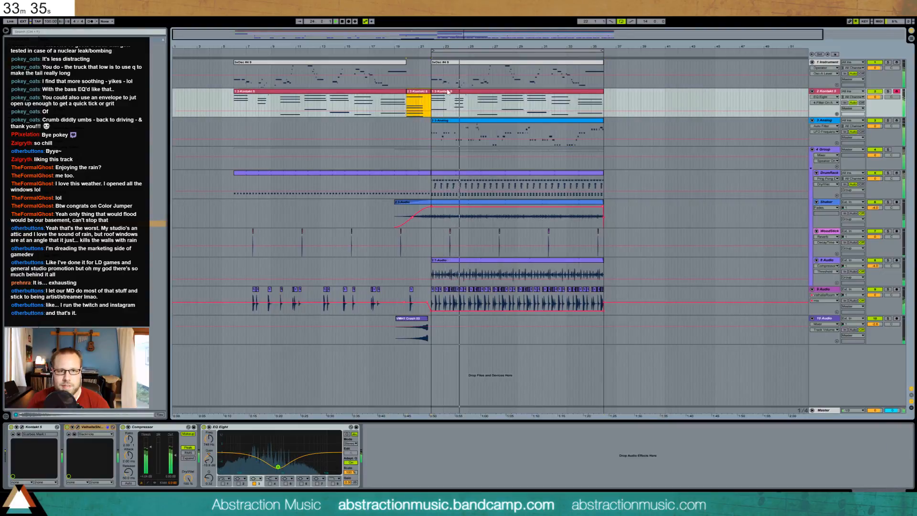
{"action": "left_click", "coordinate": [492, 68]}
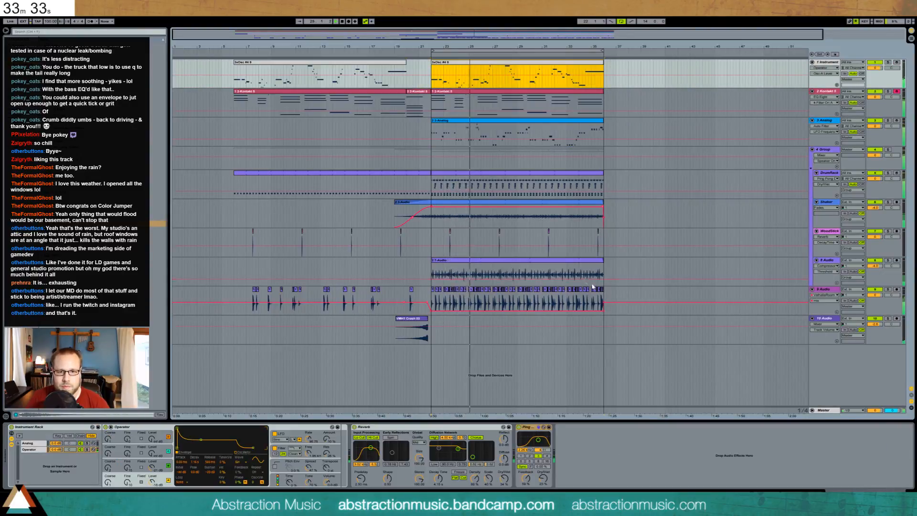
{"action": "left_click", "coordinate": [602, 293], "text": "shift"}
{"action": "key", "text": "ctrl+d"}
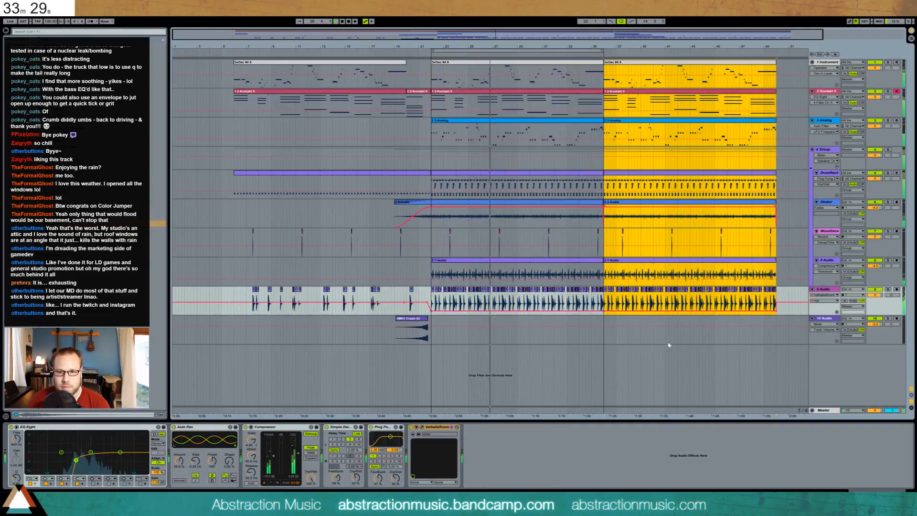
Extend the original Shaker clip across the duplicated section to bar 50 and clean up its fade where the sections meet.
{"action": "left_click", "coordinate": [731, 325]}
{"action": "left_click", "coordinate": [605, 311]}
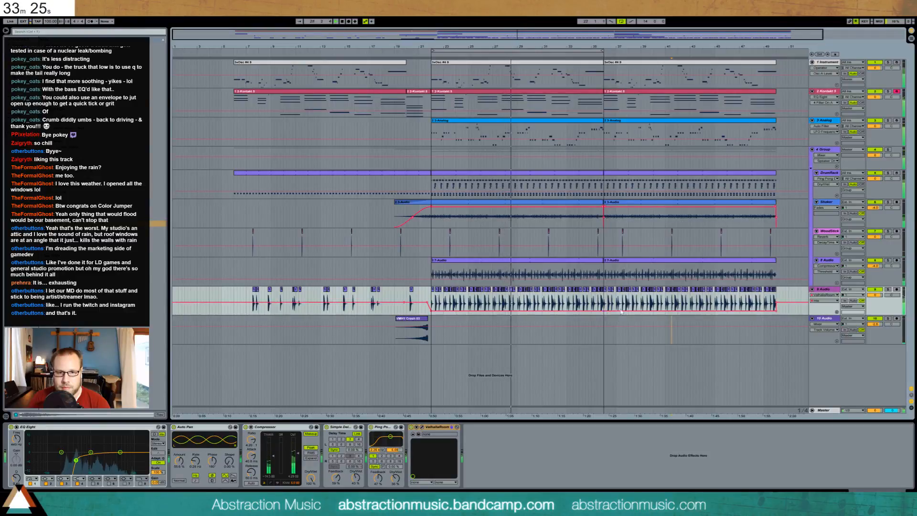
{"action": "left_click", "coordinate": [603, 209]}
{"action": "left_click_drag", "start_coordinate": [603, 203], "coordinate": [778, 208]}
{"action": "left_click", "coordinate": [780, 210]}
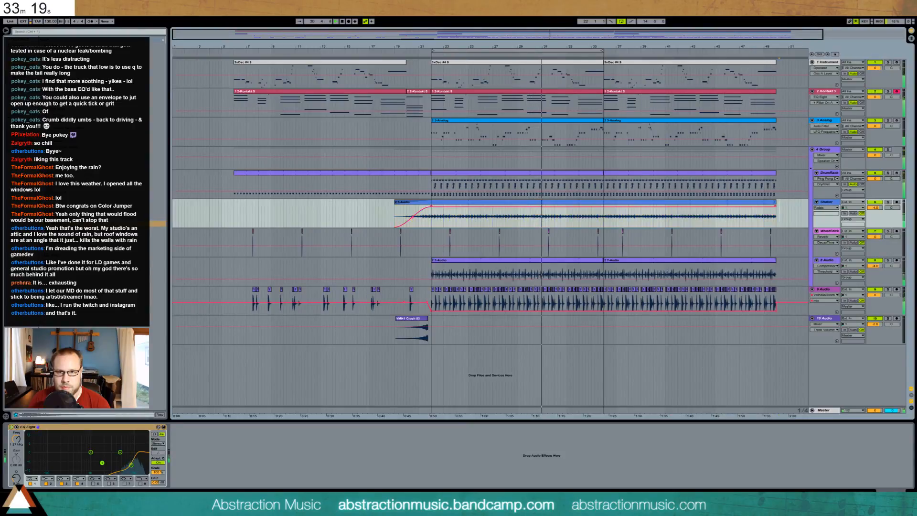
Insert a new MIDI track below the 2 Kontakt 5 track and load an empty Kontakt 5 instrument on it.
{"action": "scroll", "coordinate": [565, 116], "scroll_direction": "right", "scroll_amount": 3}
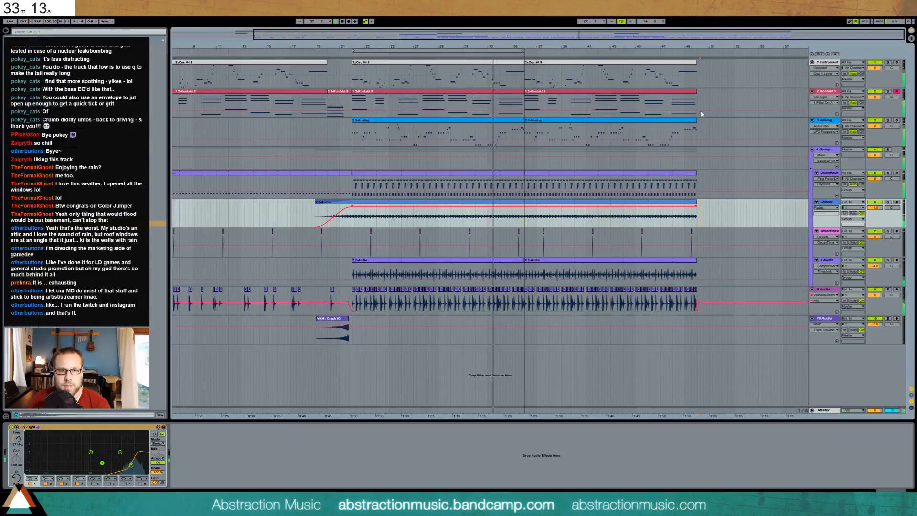
{"action": "left_click", "coordinate": [833, 96]}
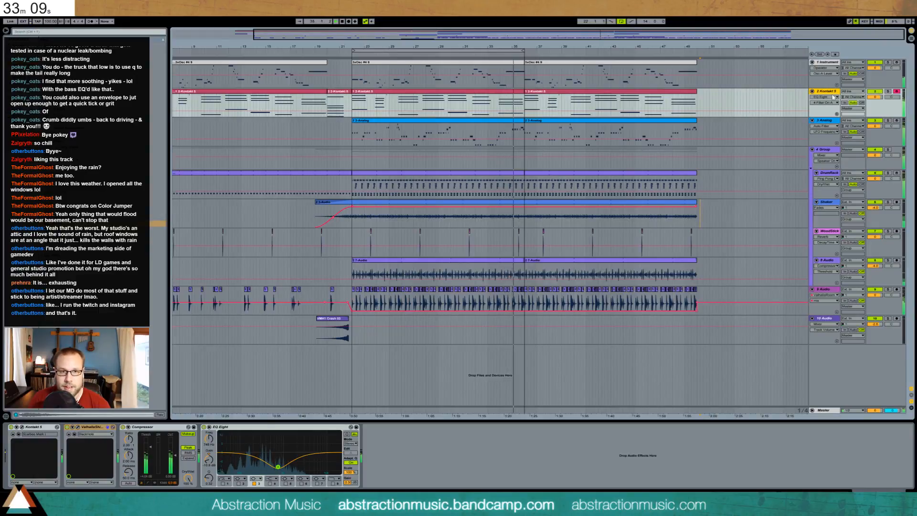
{"action": "key", "text": "ctrl+shift+t"}
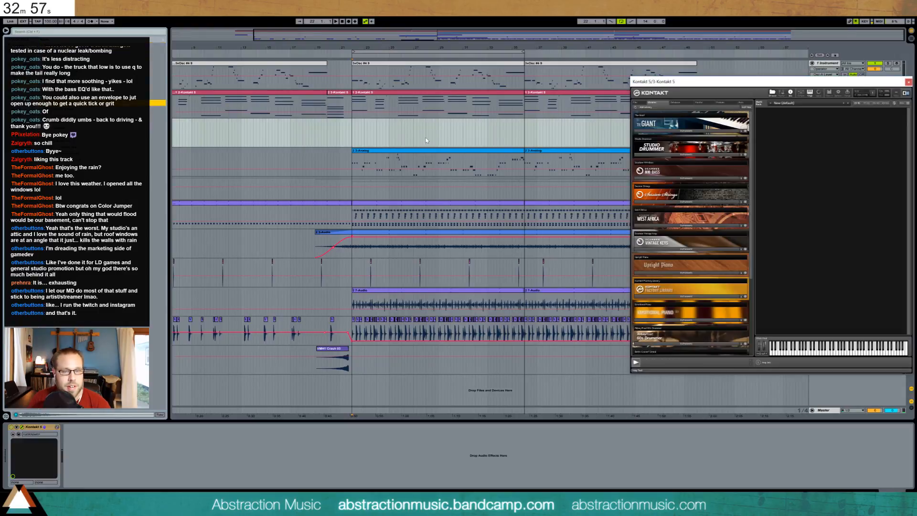
{"action": "left_click_drag", "start_coordinate": [789, 83], "coordinate": [570, 114]}
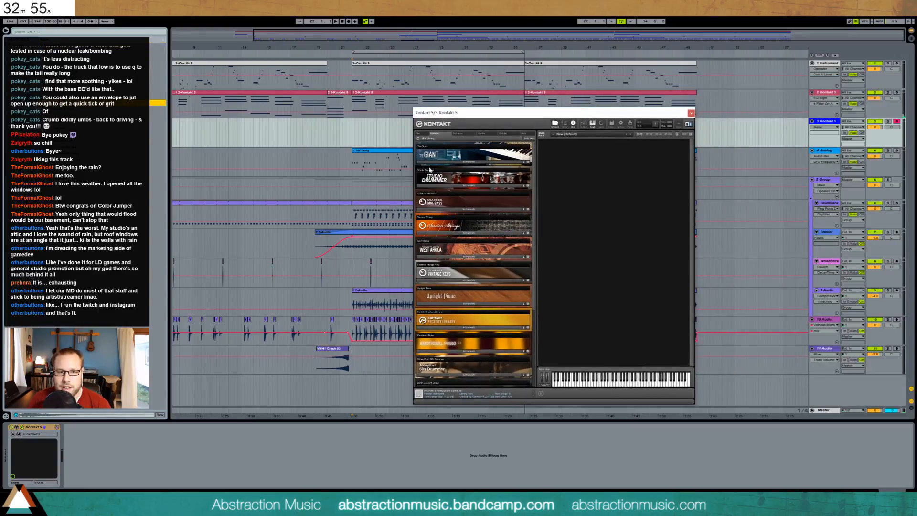
Browse the Iron Pack sample folders in Kontakt's file browser and load a patch from one into the new instrument.
{"action": "left_click", "coordinate": [424, 135]}
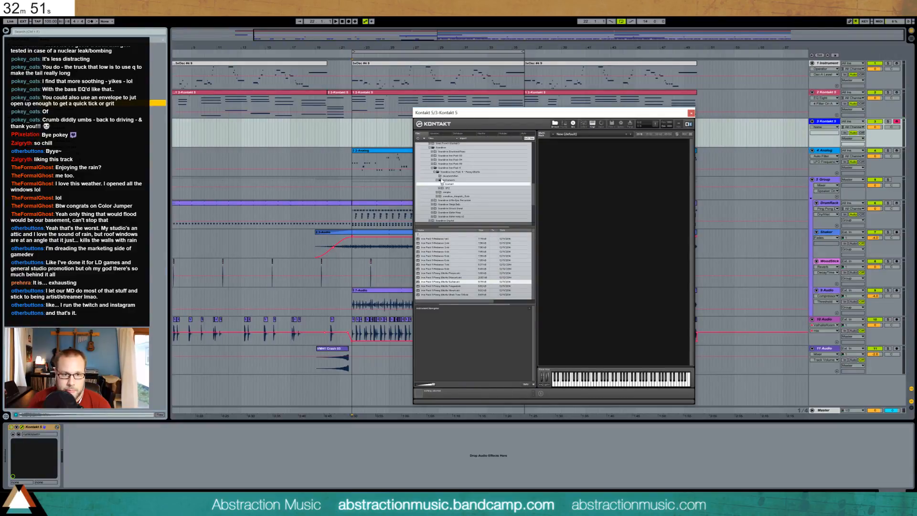
{"action": "left_click", "coordinate": [434, 172]}
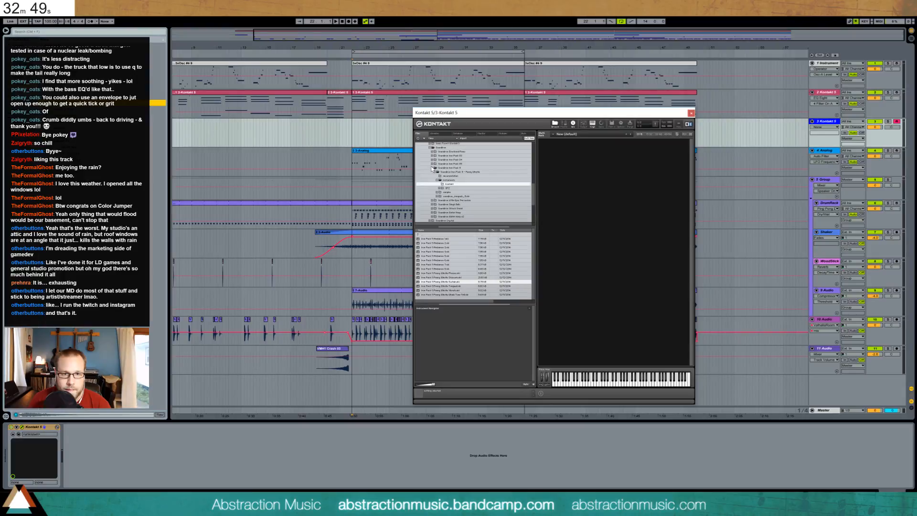
{"action": "left_click", "coordinate": [433, 167]}
{"action": "left_click", "coordinate": [433, 164]}
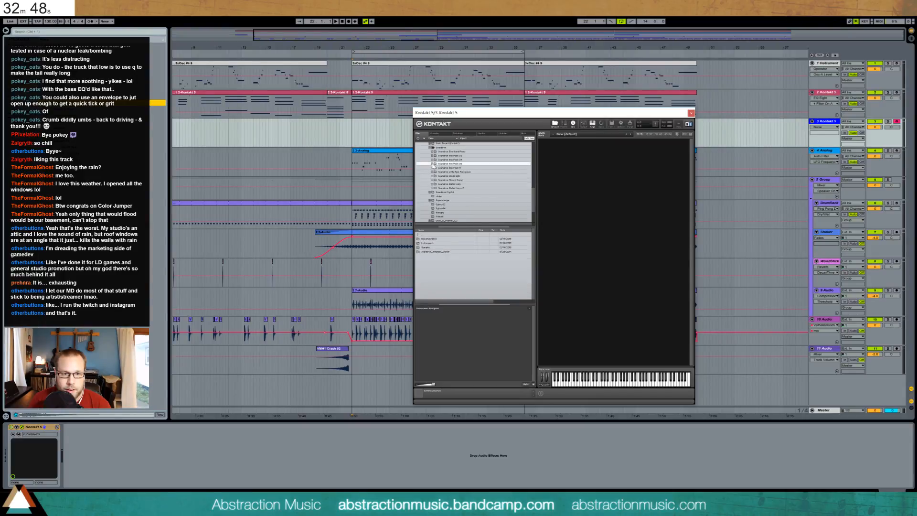
{"action": "double_click", "coordinate": [423, 239]}
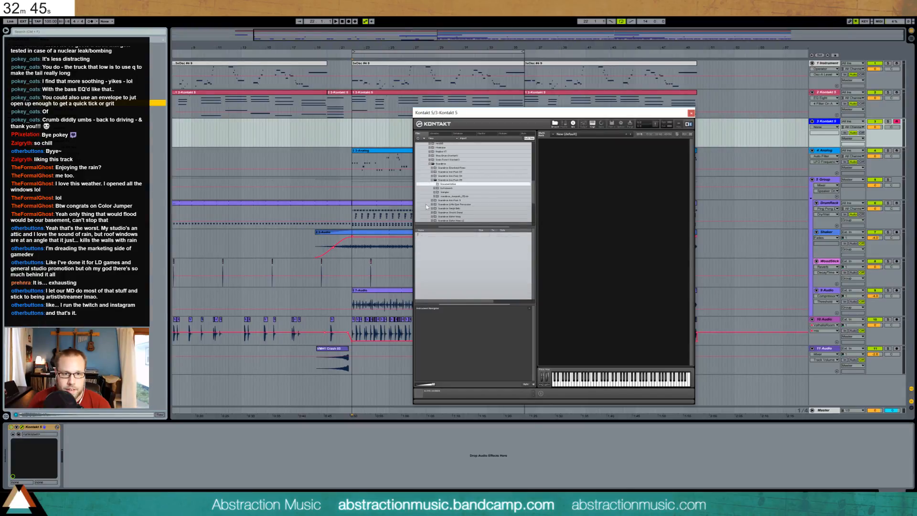
{"action": "left_click", "coordinate": [447, 189]}
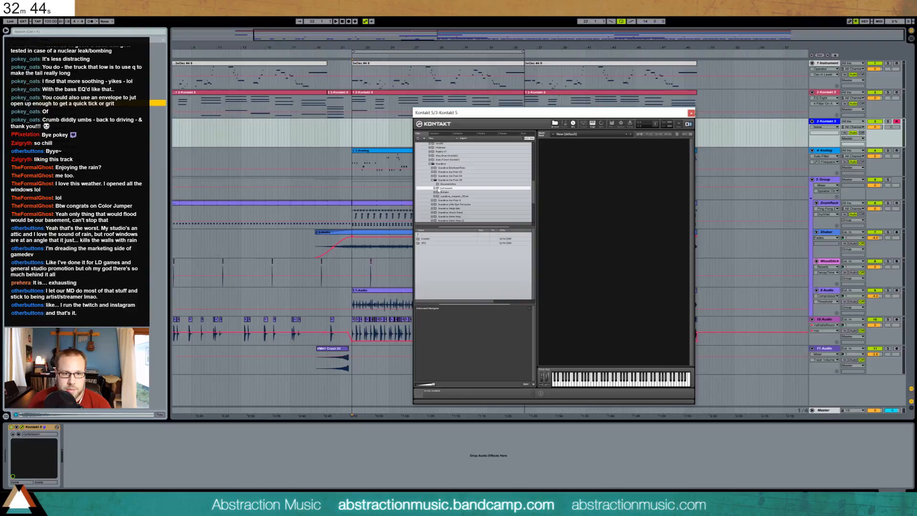
{"action": "double_click", "coordinate": [427, 239]}
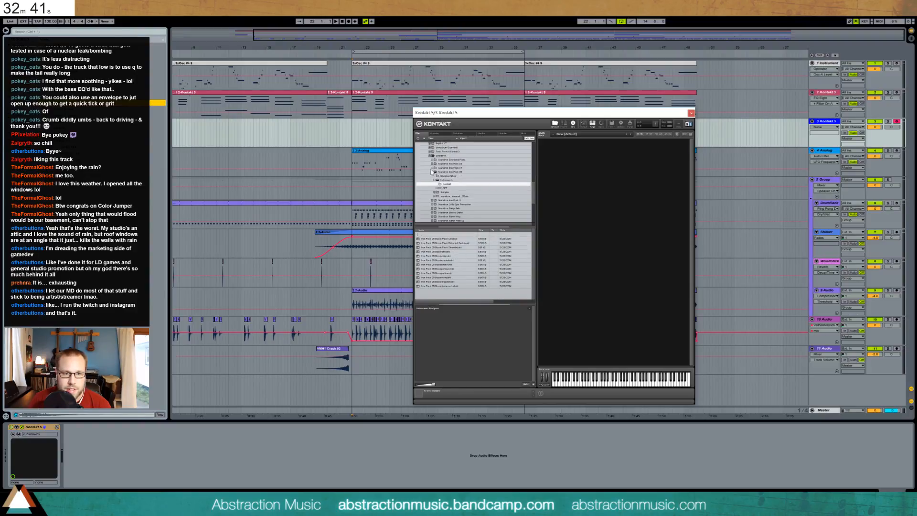
{"action": "left_click", "coordinate": [432, 168]}
{"action": "left_click", "coordinate": [434, 176]}
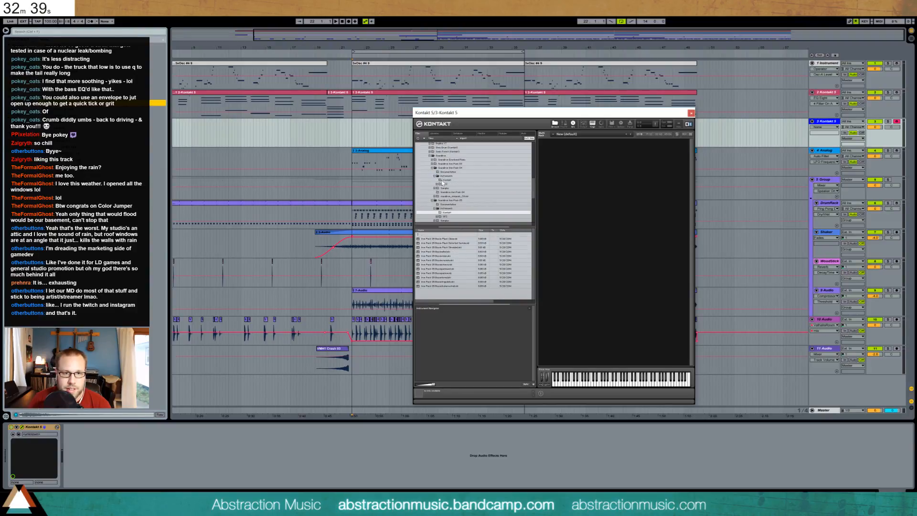
{"action": "left_click", "coordinate": [447, 180]}
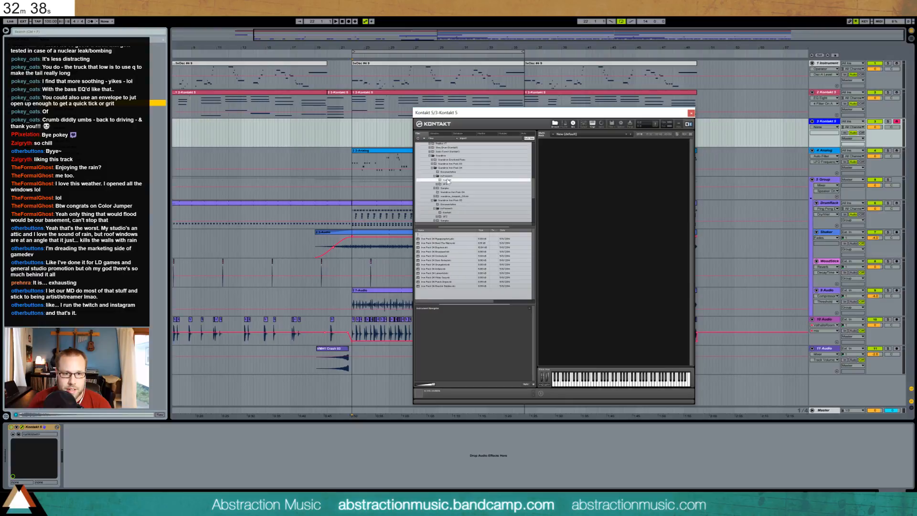
{"action": "double_click", "coordinate": [443, 249]}
{"action": "left_click", "coordinate": [691, 114]}
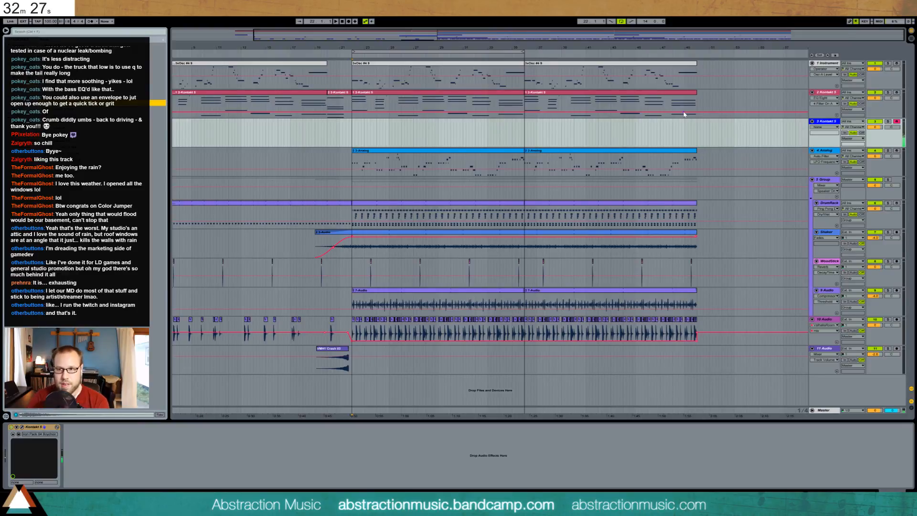
Group the two Kontakt 5 tracks together.
{"action": "left_click", "coordinate": [829, 94]}
{"action": "left_click", "coordinate": [825, 122]}
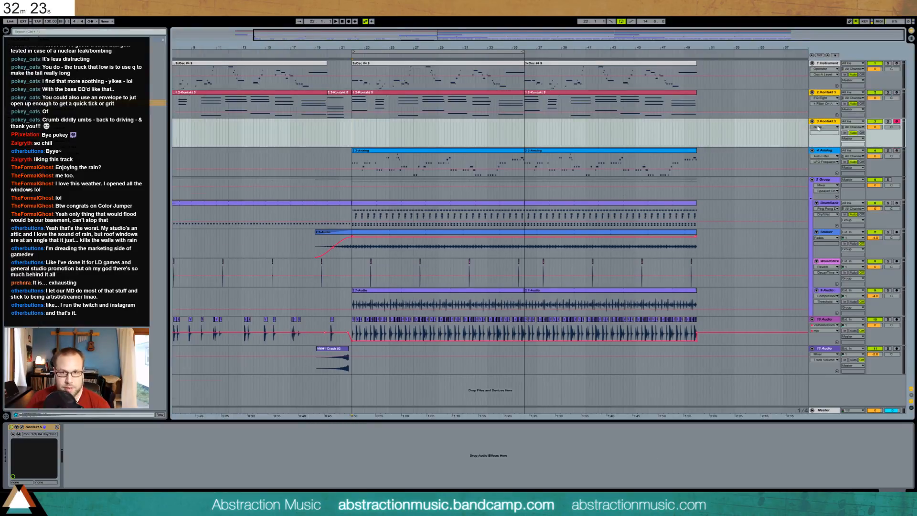
{"action": "key", "text": "ctrl+g"}
Move the Valhalla reverb, Compressor and EQ Eight from the original Kontakt track to the new group track and rename the group PadGroup.
{"action": "left_click", "coordinate": [830, 115]}
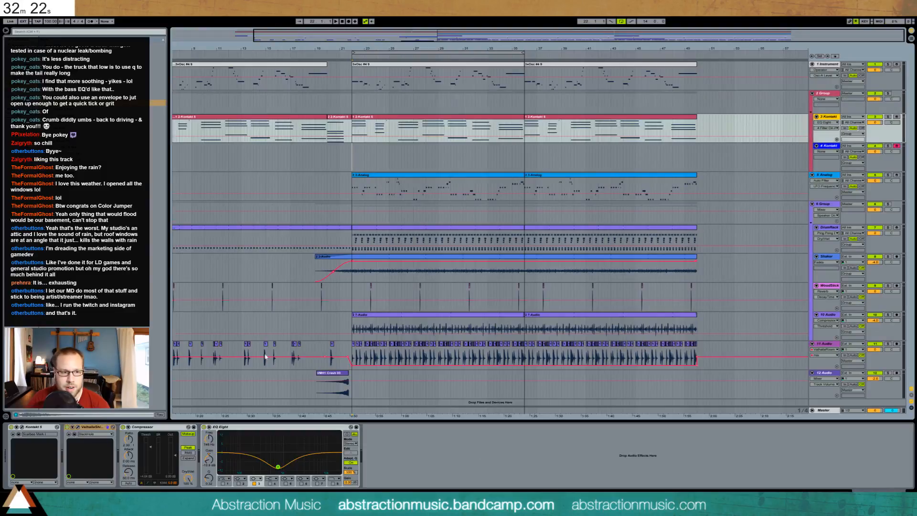
{"action": "left_click", "coordinate": [93, 430]}
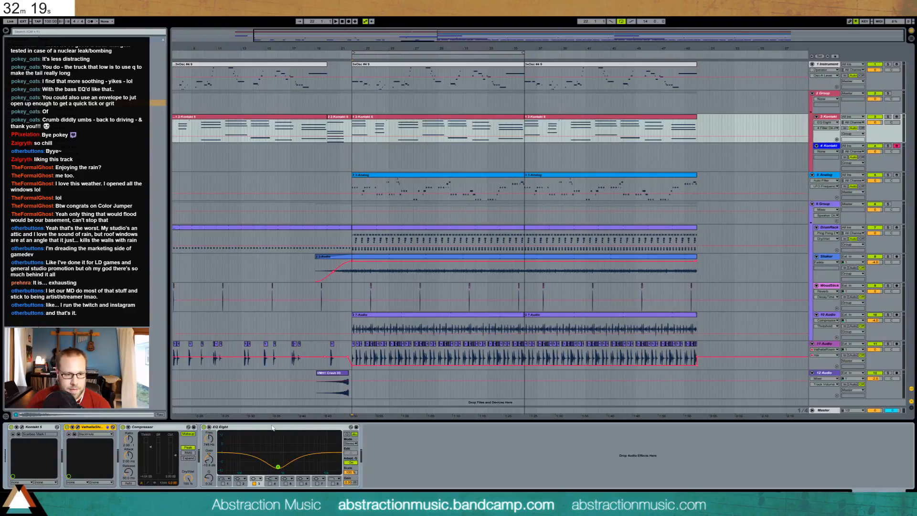
{"action": "key", "text": "Delete"}
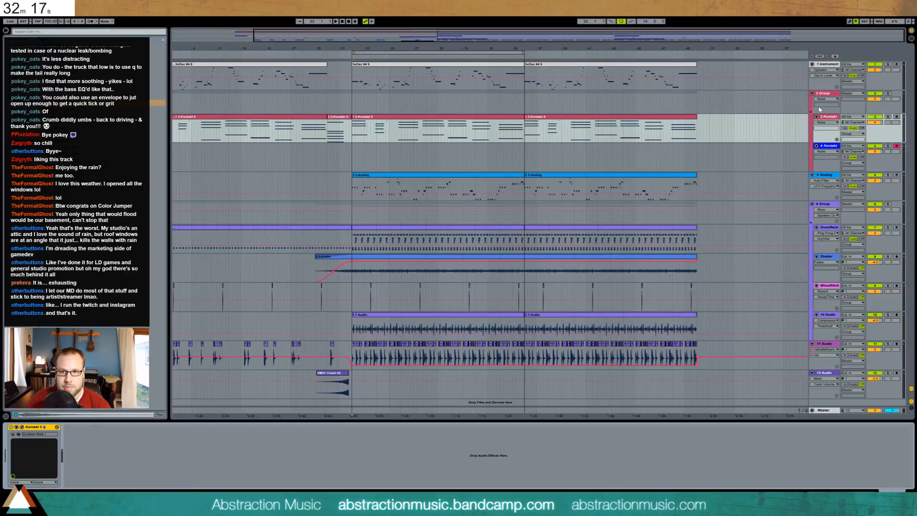
{"action": "left_click", "coordinate": [830, 93]}
{"action": "left_click", "coordinate": [285, 454]}
{"action": "key", "text": "ctrl+v"}
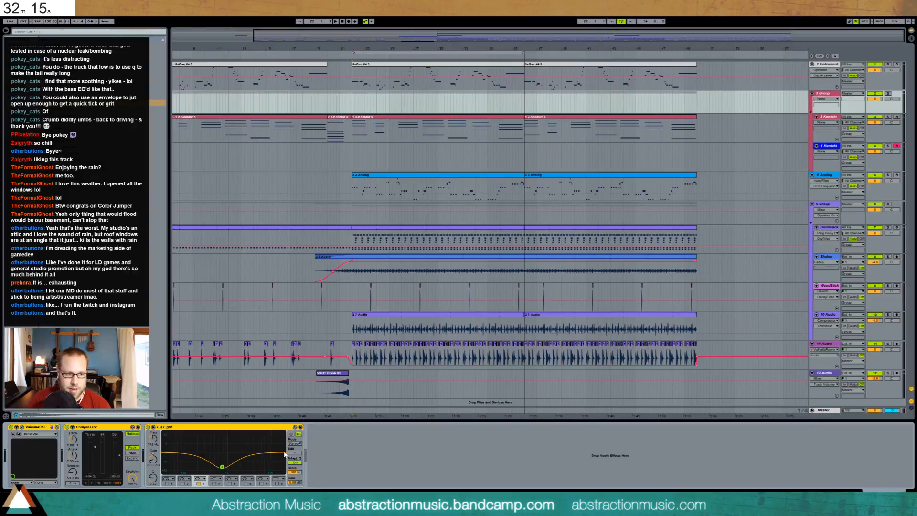
{"action": "left_click", "coordinate": [825, 94]}
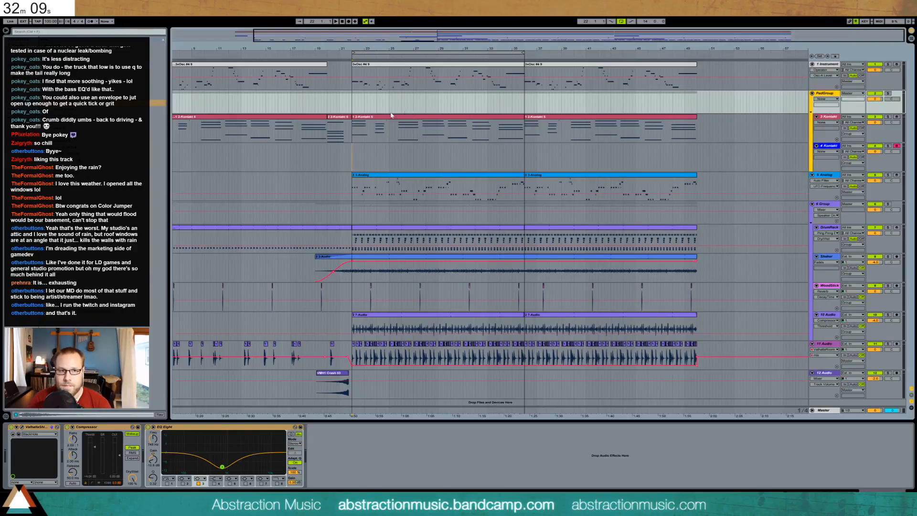
Record a sustained chord part on the 4 Kontakt track across the loop from bar 22 to bar 36, redoing the first take.
{"action": "left_click", "coordinate": [825, 144]}
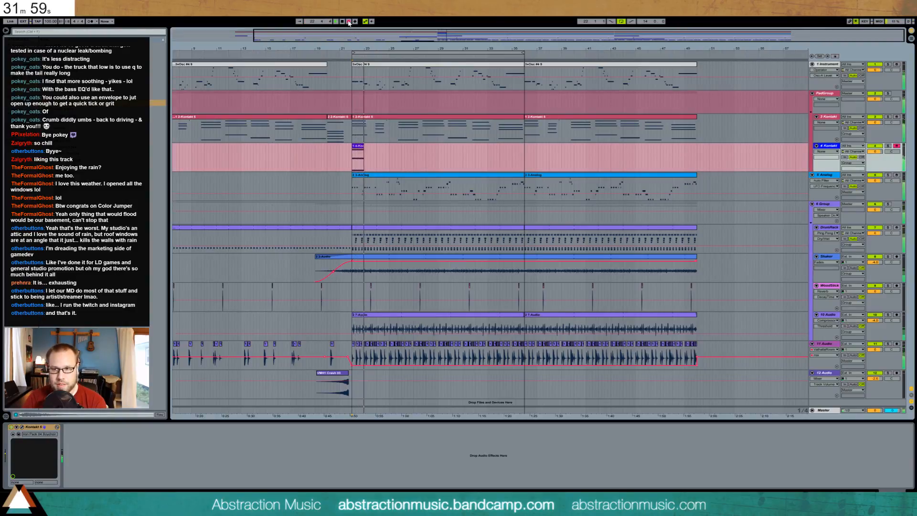
{"action": "left_click", "coordinate": [348, 22]}
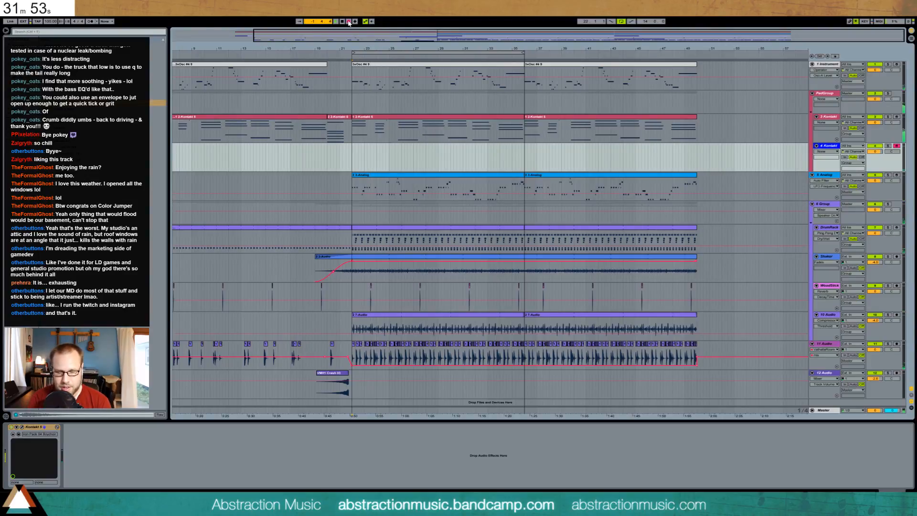
{"action": "left_click", "coordinate": [348, 21]}
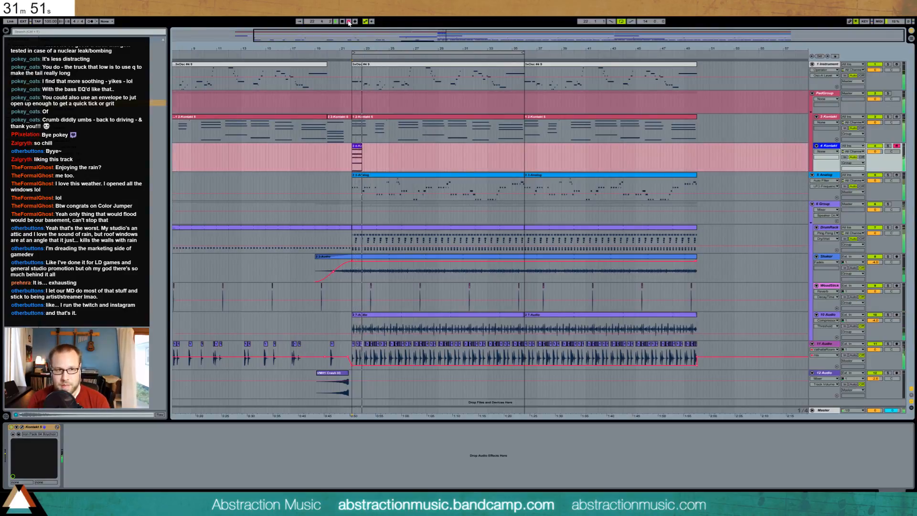
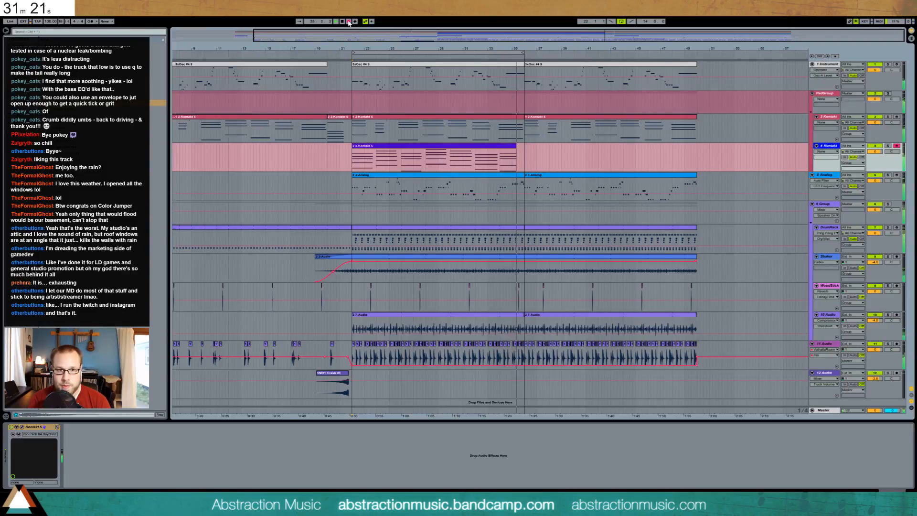
{"action": "left_click", "coordinate": [349, 23]}
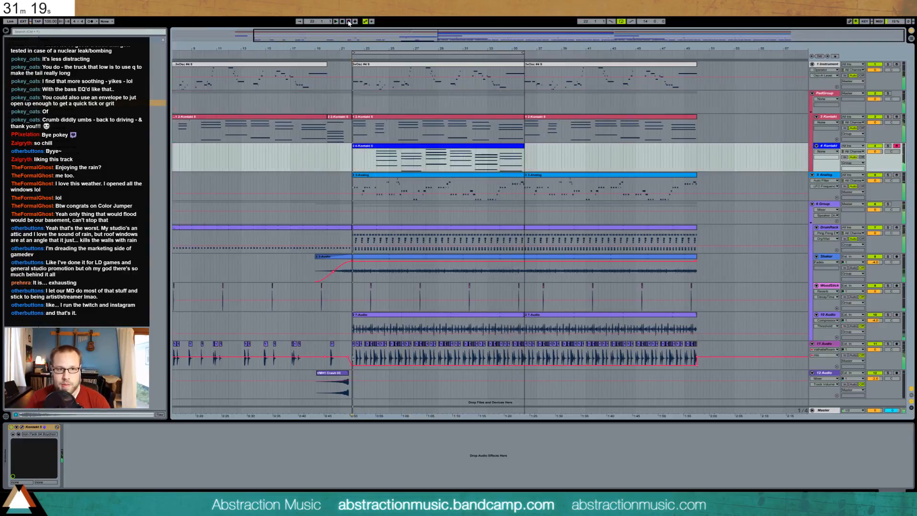
Solo the 4 Kontakt track to audition the recorded chords and add a Utility device after its instrument to adjust the gain.
{"action": "key", "text": "space"}
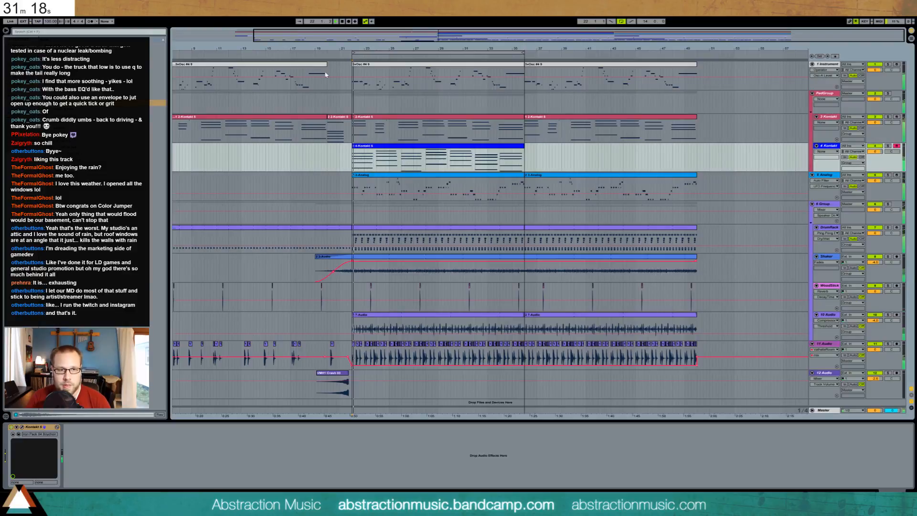
{"action": "left_click", "coordinate": [889, 146]}
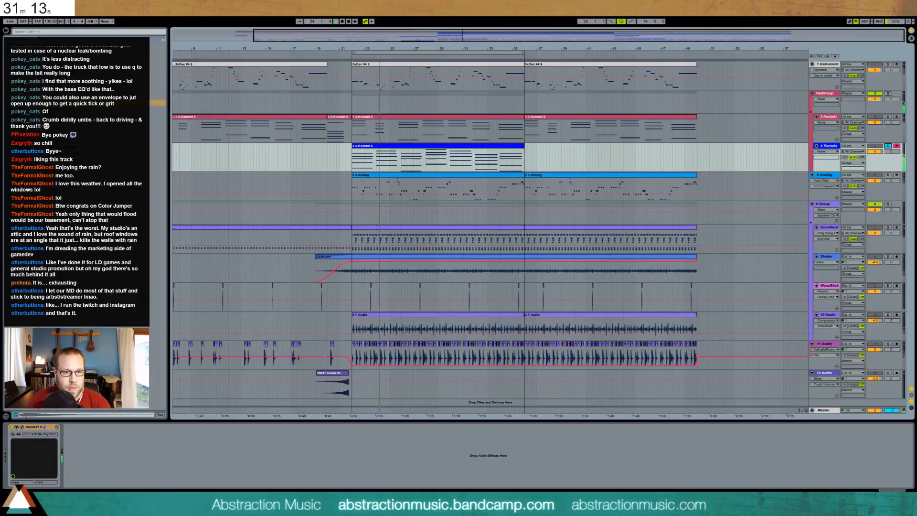
{"action": "double_click", "coordinate": [400, 149]}
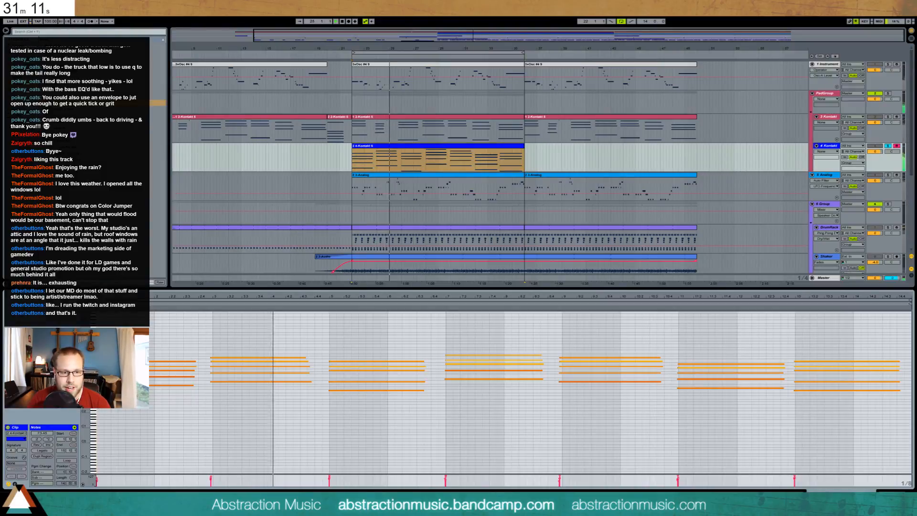
{"action": "key", "text": "shift+Tab"}
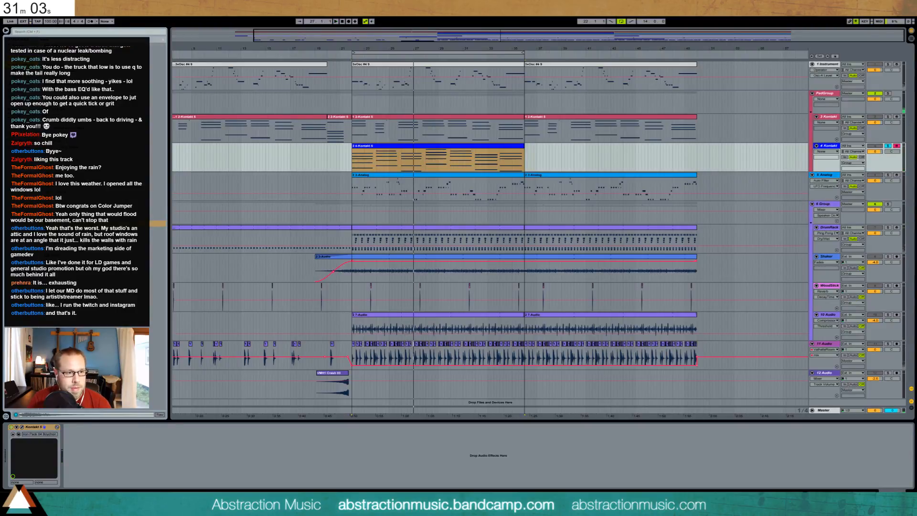
{"action": "left_click_drag", "start_coordinate": [103, 479], "coordinate": [104, 479]}
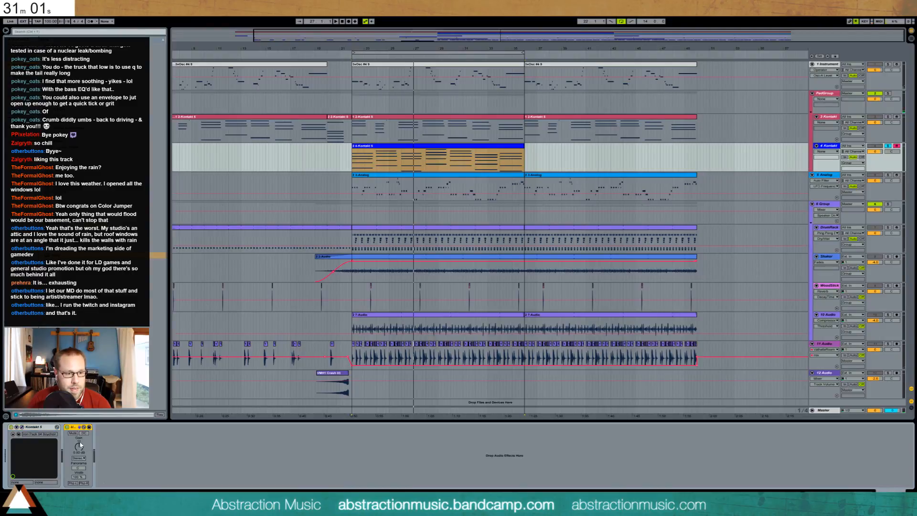
{"action": "key", "text": "space"}
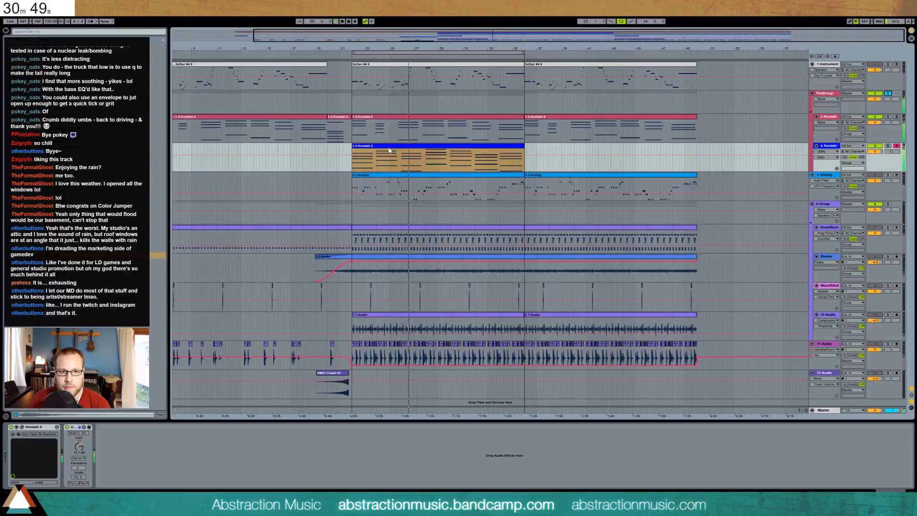
Copy all notes from the 3 Kontakt clip at bar 22 and paste them into the recorded 4 Kontakt clip.
{"action": "double_click", "coordinate": [409, 151]}
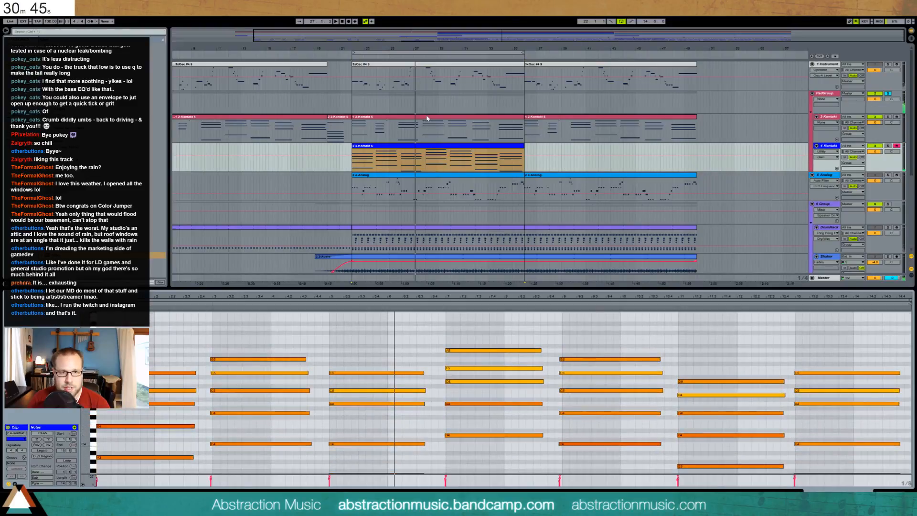
{"action": "key", "text": "ctrl+a"}
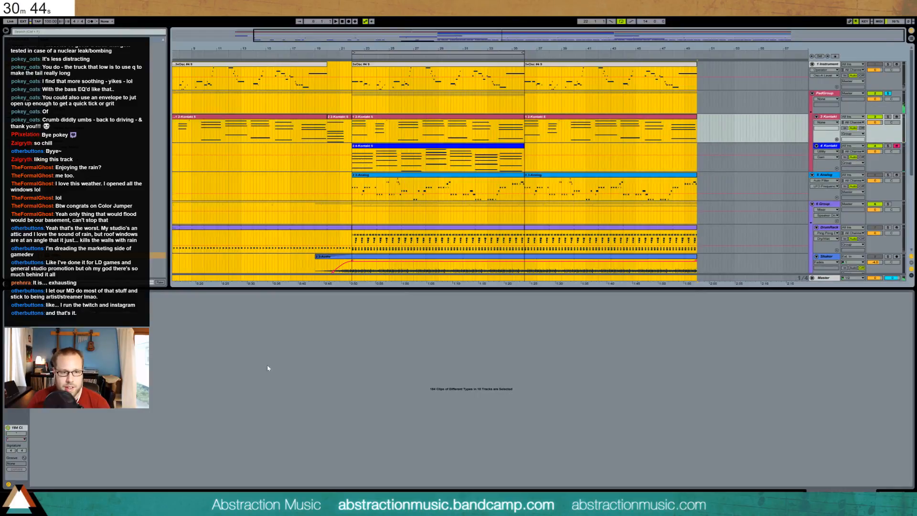
{"action": "left_click", "coordinate": [431, 119]}
{"action": "key", "text": "ctrl+a"}
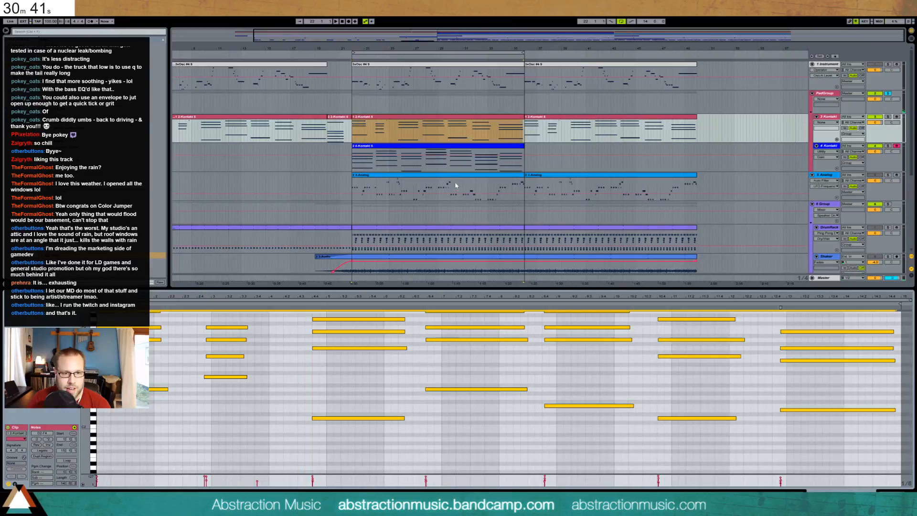
{"action": "left_click", "coordinate": [447, 146]}
{"action": "left_click", "coordinate": [246, 360]}
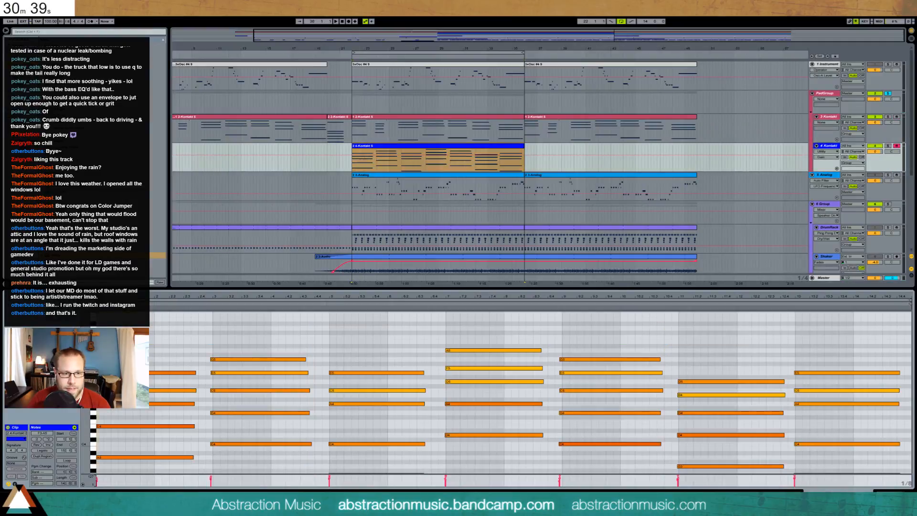
{"action": "key", "text": "ctrl+v"}
Shift the pasted notes in the 4 Kontakt clip by octaves until they sit clear below the recorded chords.
{"action": "key", "text": "shift+Up"}
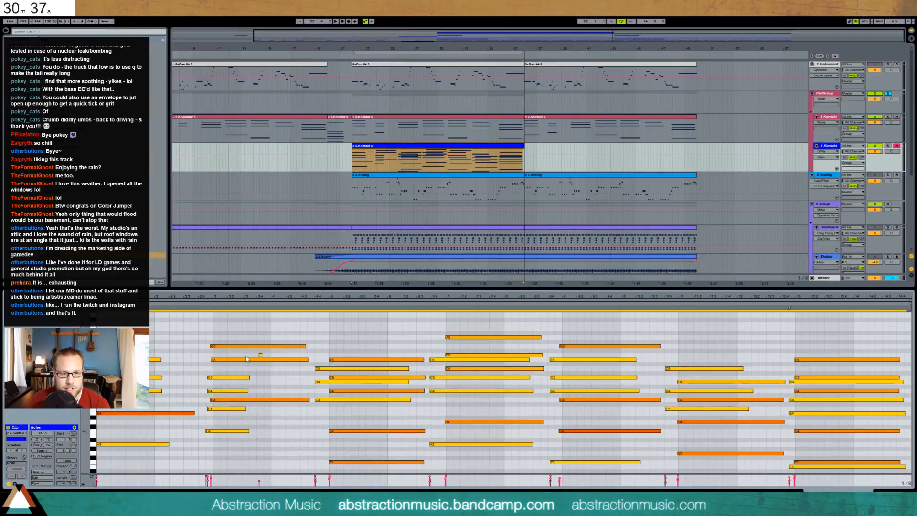
{"action": "scroll", "coordinate": [247, 360], "scroll_direction": "down", "scroll_amount": 3}
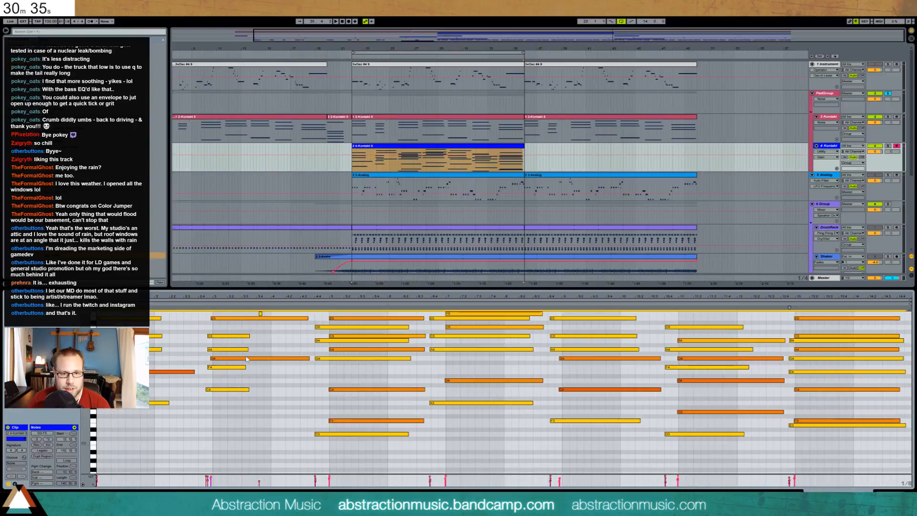
{"action": "key", "text": "shift+Down"}
{"action": "key", "text": "shift+Down"}
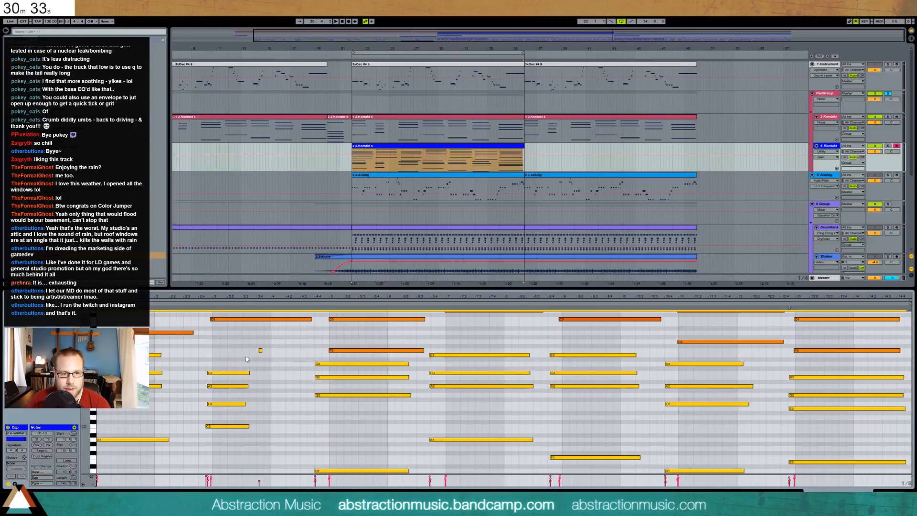
{"action": "key", "text": "shift+Up"}
{"action": "key", "text": "shift+Up"}
{"action": "key", "text": "shift+Up"}
{"action": "key", "text": "shift+Up"}
{"action": "key", "text": "shift+Up"}
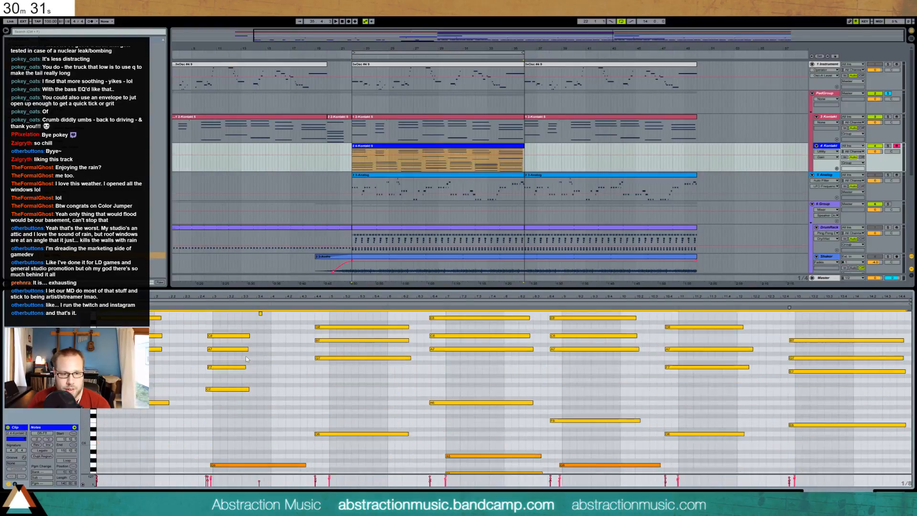
{"action": "key", "text": "shift+Down"}
{"action": "key", "text": "shift+Down"}
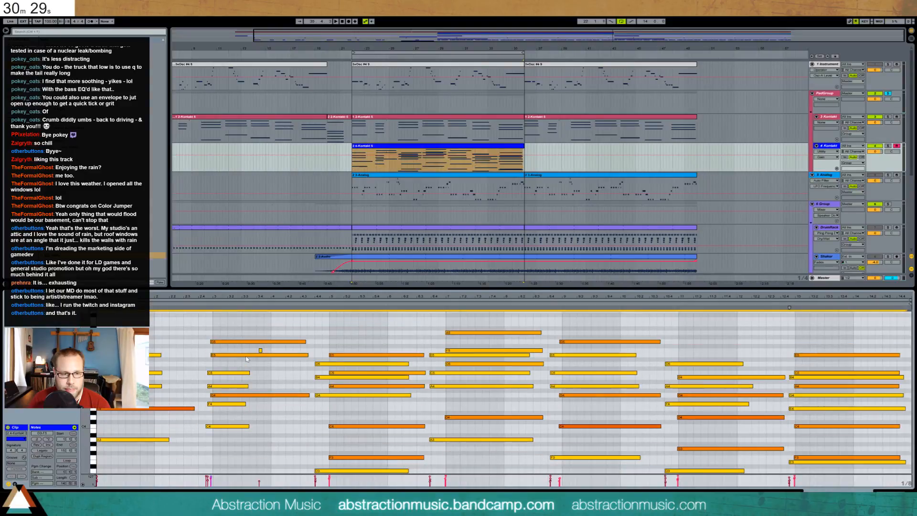
{"action": "scroll", "coordinate": [247, 359], "scroll_direction": "down", "scroll_amount": 3}
{"action": "key", "text": "shift+Down"}
{"action": "key", "text": "shift+Down"}
{"action": "key", "text": "shift+Down"}
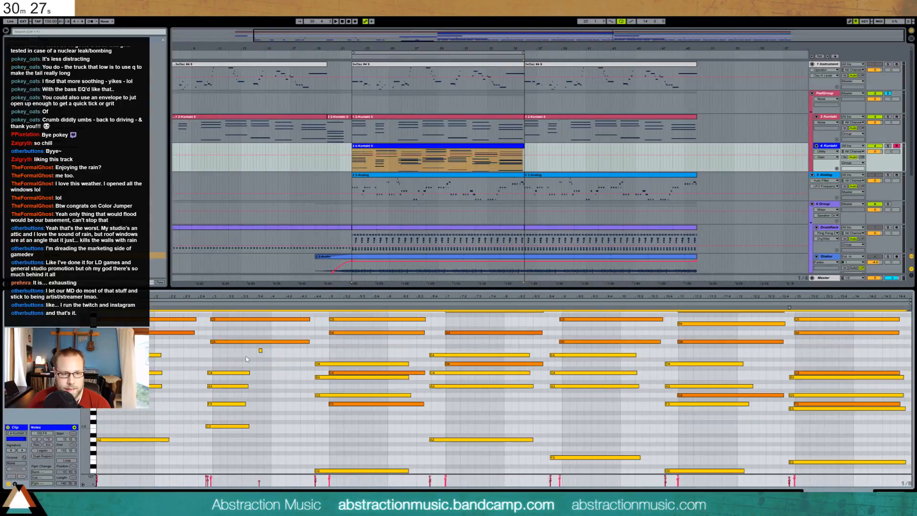
{"action": "key", "text": "shift+Down"}
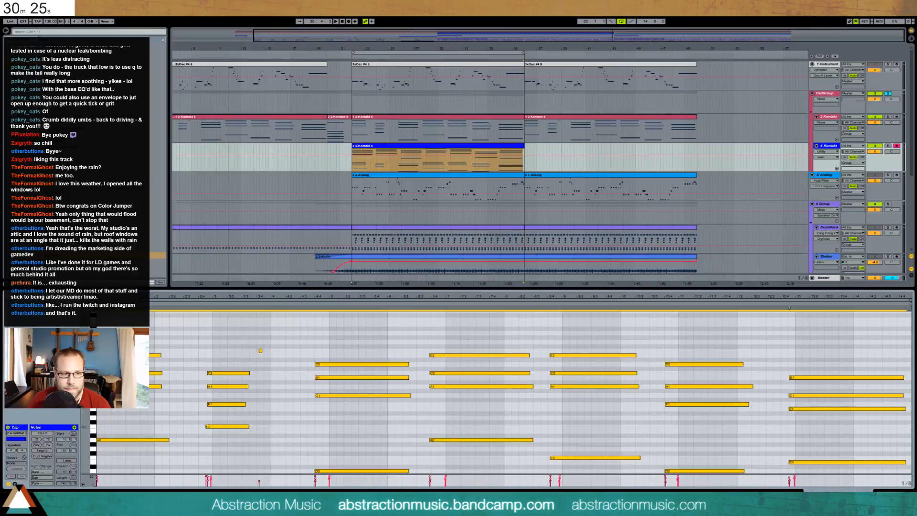
Move the first pasted chord up by octaves to compare it with the recorded first chord, and delete it.
{"action": "left_click_drag", "start_coordinate": [85, 430], "coordinate": [72, 456]}
{"action": "left_click_drag", "start_coordinate": [133, 393], "coordinate": [147, 462]}
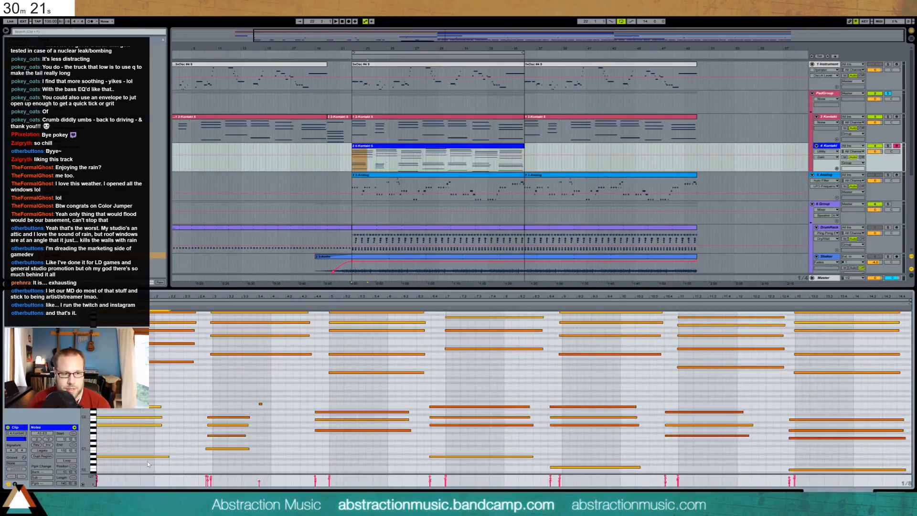
{"action": "key", "text": "shift+Up"}
{"action": "key", "text": "shift+Up"}
{"action": "key", "text": "shift+Up"}
{"action": "key", "text": "shift+Down"}
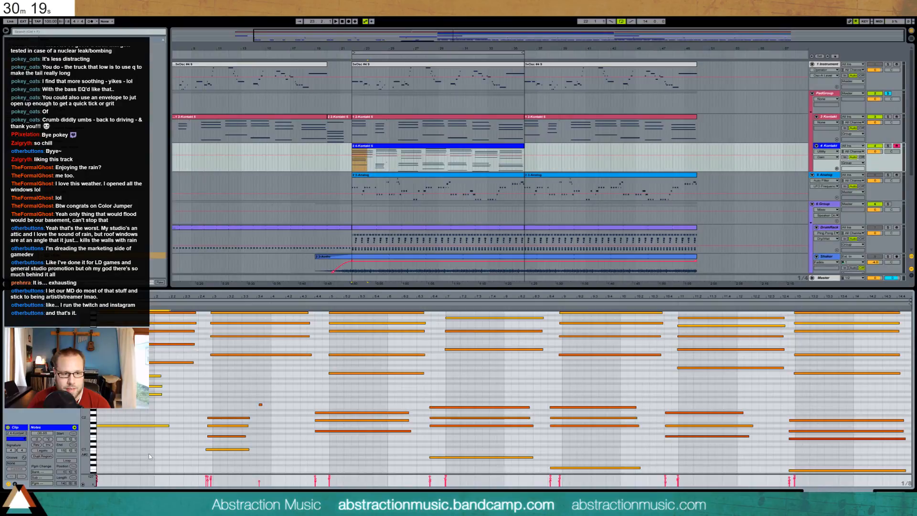
Check the second recorded chord against its pasted reference, delete the reference, and raise the recorded second-highest note one semitone.
{"action": "left_click_drag", "start_coordinate": [206, 389], "coordinate": [262, 457]}
{"action": "key", "text": "shift+Up"}
{"action": "key", "text": "shift+Up"}
{"action": "key", "text": "shift+Up"}
{"action": "key", "text": "shift+Up"}
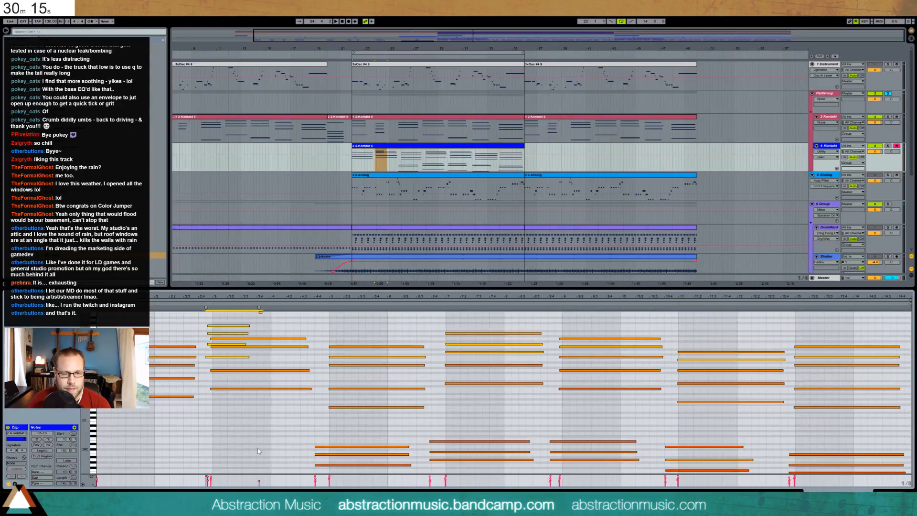
{"action": "key", "text": "shift+Down"}
{"action": "key", "text": "shift+Down"}
{"action": "key", "text": "shift+Down"}
{"action": "key", "text": "Delete"}
{"action": "left_click", "coordinate": [235, 348]}
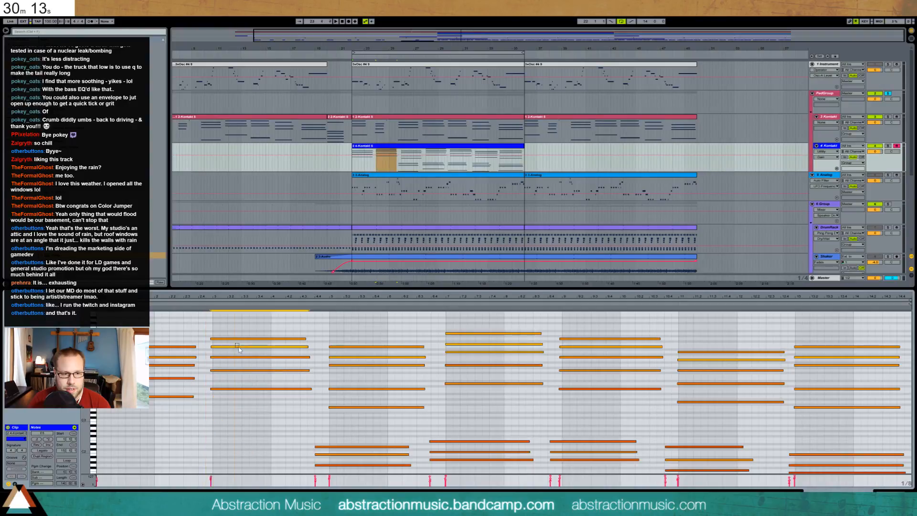
{"action": "key", "text": "Up"}
Move the complete third pasted chord up by octaves onto the recorded third chord for comparison, and delete it.
{"action": "scroll", "coordinate": [339, 456], "scroll_direction": "down", "scroll_amount": 1}
{"action": "left_click_drag", "start_coordinate": [336, 415], "coordinate": [355, 464]}
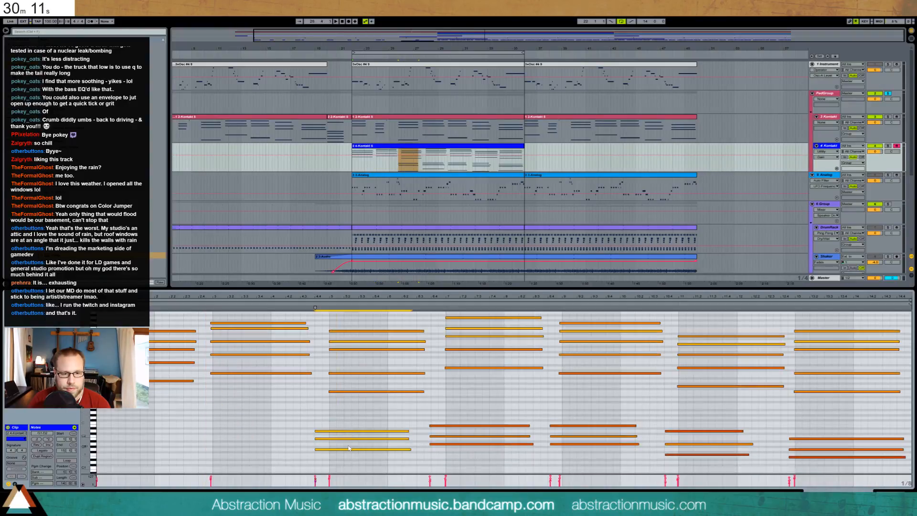
{"action": "scroll", "coordinate": [344, 445], "scroll_direction": "down", "scroll_amount": 4}
{"action": "left_click_drag", "start_coordinate": [303, 359], "coordinate": [328, 444]}
{"action": "scroll", "coordinate": [329, 427], "scroll_direction": "down", "scroll_amount": 1}
{"action": "scroll", "coordinate": [341, 427], "scroll_direction": "up", "scroll_amount": 3}
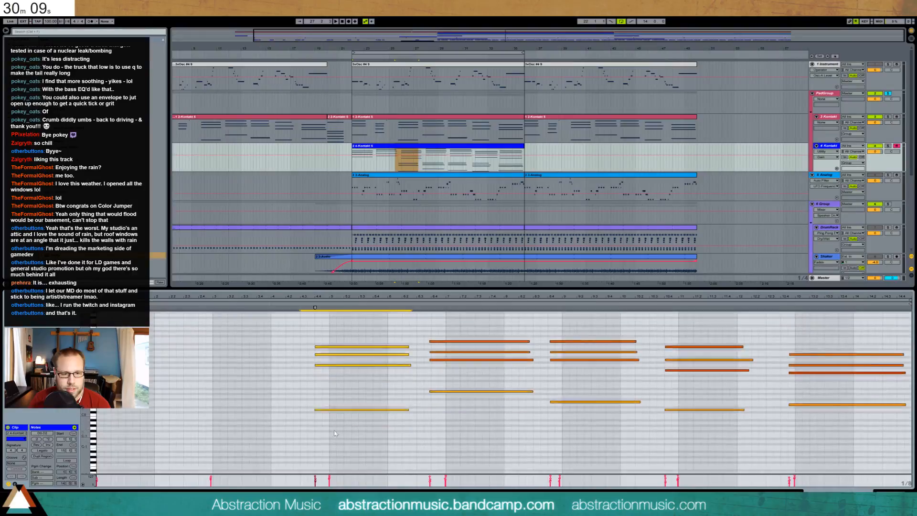
{"action": "key", "text": "shift+Up"}
{"action": "key", "text": "shift+Up"}
{"action": "key", "text": "shift+Up"}
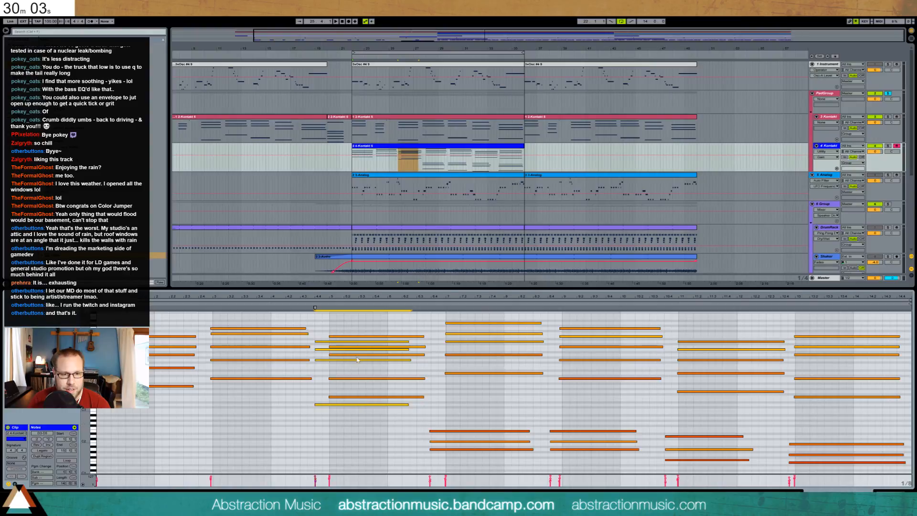
{"action": "key", "text": "Delete"}
Lower the whole recorded third chord, and raise its second-highest and second-lowest notes one semitone each.
{"action": "left_click_drag", "start_coordinate": [358, 328], "coordinate": [369, 423]}
{"action": "key", "text": "Down"}
{"action": "left_click_drag", "start_coordinate": [324, 347], "coordinate": [339, 364]}
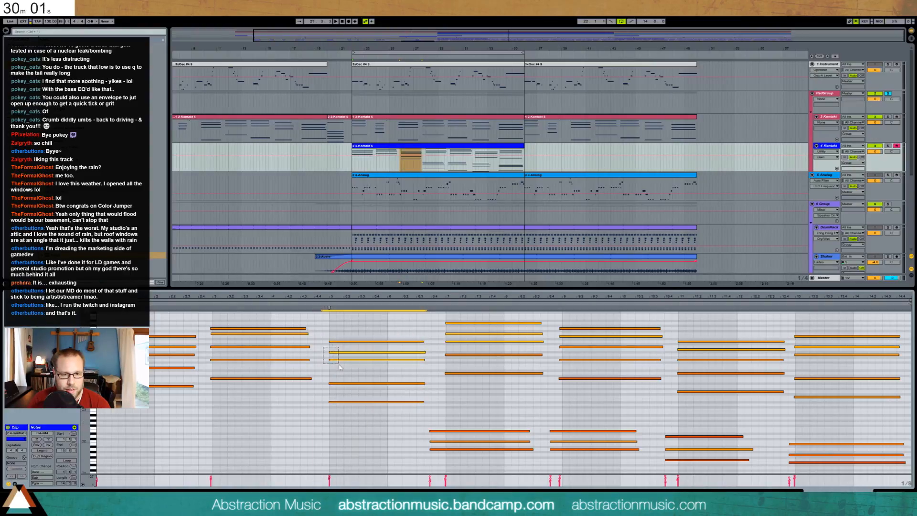
{"action": "left_click", "coordinate": [338, 383]}
{"action": "key", "text": "Up"}
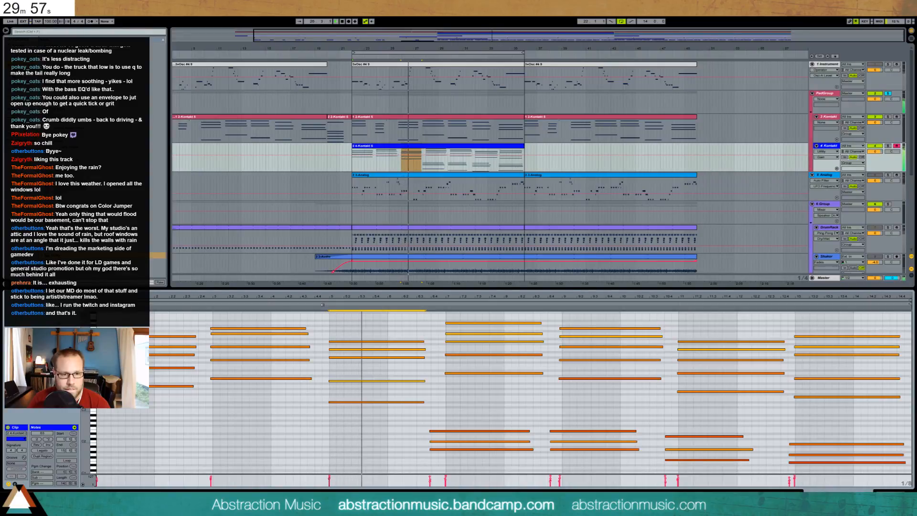
{"action": "left_click", "coordinate": [345, 357]}
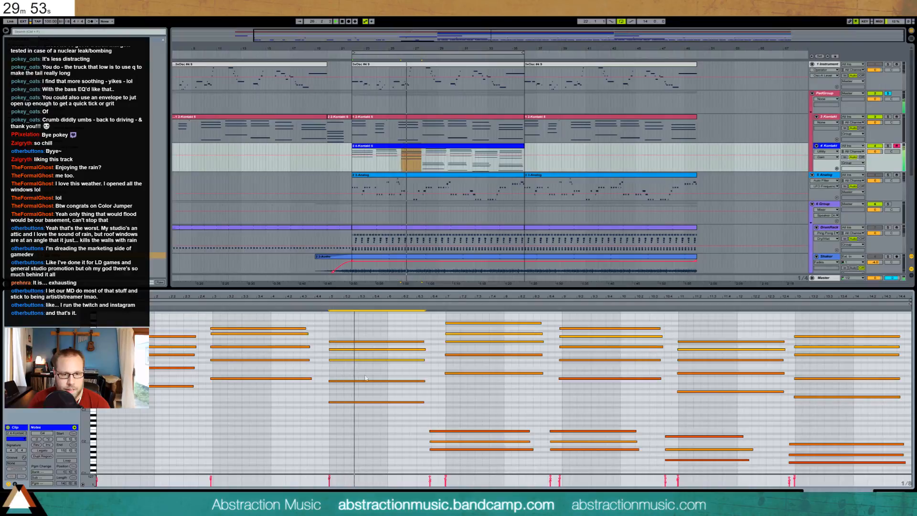
Compare the fourth pasted chord with the recorded one, delete it, and lower the recorded second- and third-highest notes one semitone.
{"action": "left_click_drag", "start_coordinate": [448, 411], "coordinate": [456, 456]}
{"action": "key", "text": "shift+Up"}
{"action": "key", "text": "shift+Up"}
{"action": "key", "text": "shift+Up"}
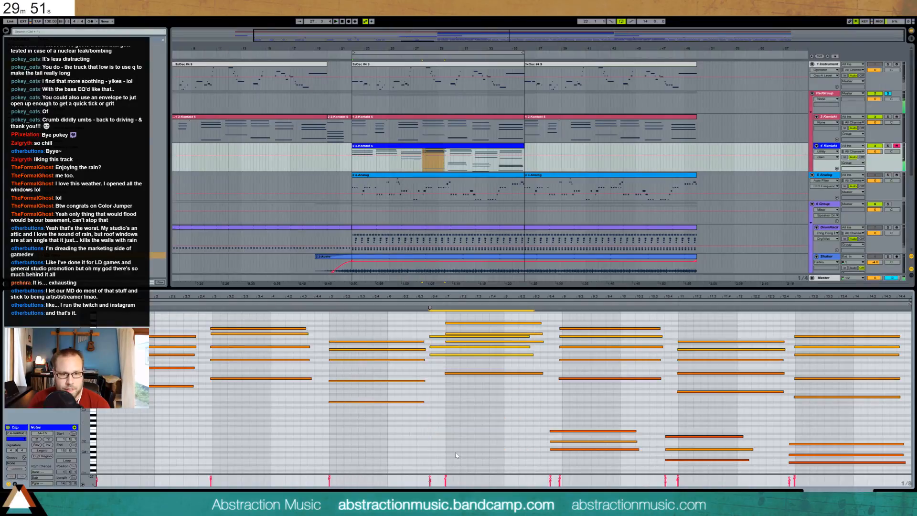
{"action": "key", "text": "shift+Down"}
{"action": "key", "text": "shift+Down"}
{"action": "key", "text": "Delete"}
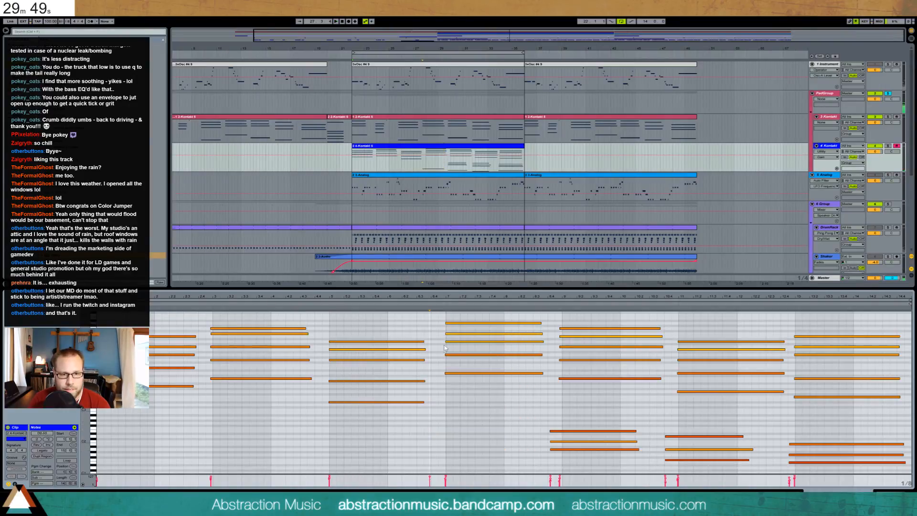
{"action": "left_click_drag", "start_coordinate": [446, 331], "coordinate": [456, 345]}
{"action": "key", "text": "Down"}
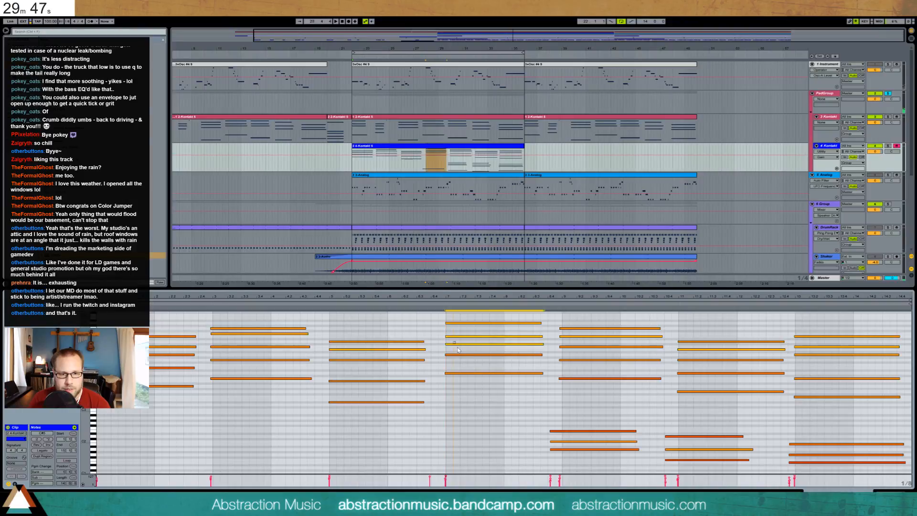
Raise the leftover bass note of the fourth pasted chord by octaves to check it against the recorded chord, and delete it.
{"action": "left_click_drag", "start_coordinate": [584, 423], "coordinate": [612, 474]}
{"action": "scroll", "coordinate": [564, 449], "scroll_direction": "down", "scroll_amount": 4}
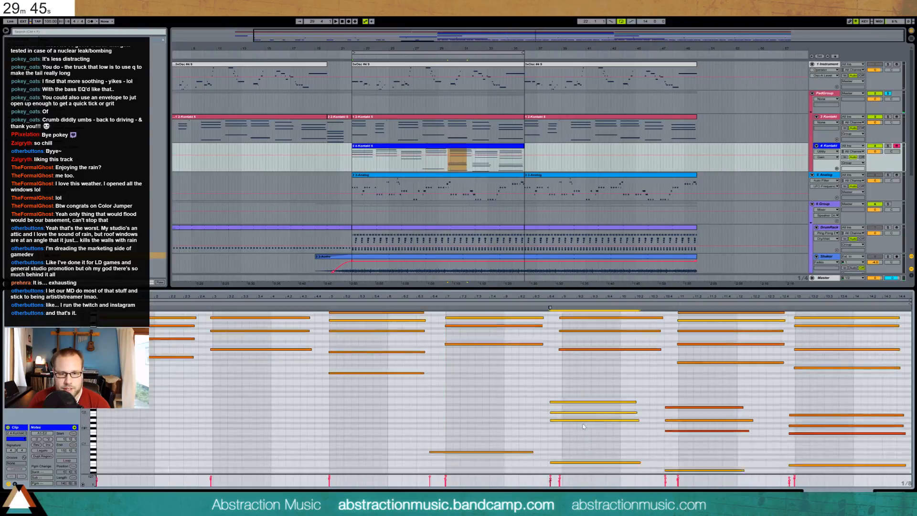
{"action": "left_click_drag", "start_coordinate": [473, 411], "coordinate": [487, 442]}
{"action": "key", "text": "shift+Up"}
{"action": "key", "text": "shift+Up"}
{"action": "key", "text": "shift+Up"}
{"action": "key", "text": "shift+Up"}
{"action": "key", "text": "shift+Up"}
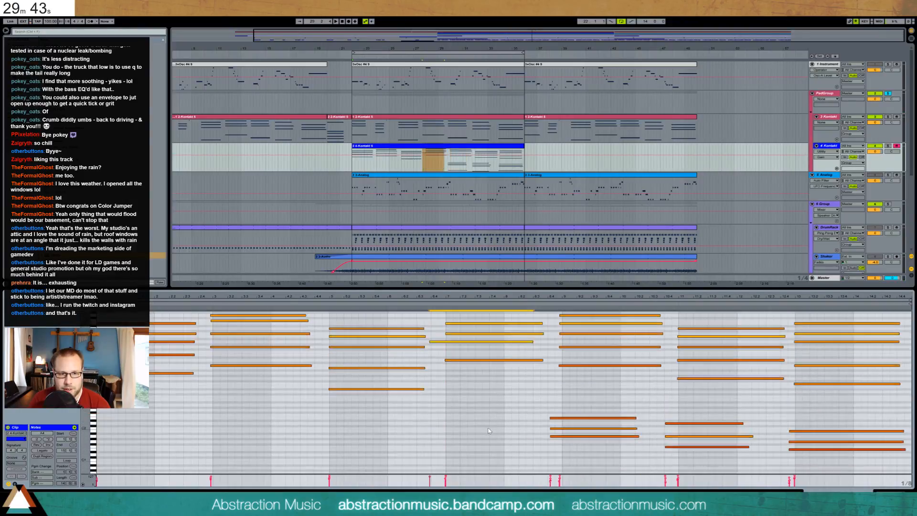
{"action": "left_click", "coordinate": [514, 442]}
Move the fifth pasted chord up by octaves to compare it with the recorded fifth chord, and delete it.
{"action": "scroll", "coordinate": [526, 430], "scroll_direction": "down", "scroll_amount": 4}
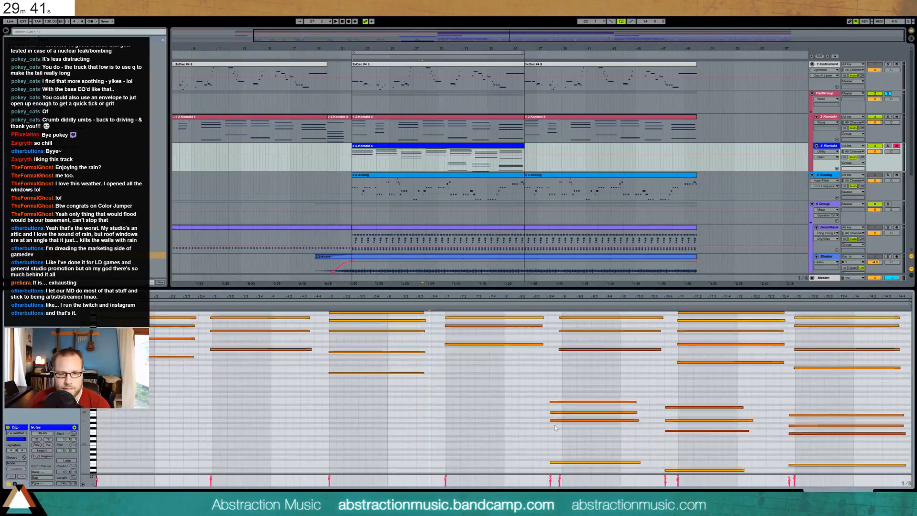
{"action": "left_click_drag", "start_coordinate": [547, 369], "coordinate": [581, 447]}
{"action": "key", "text": "shift+Up"}
{"action": "key", "text": "shift+Up"}
{"action": "key", "text": "shift+Up"}
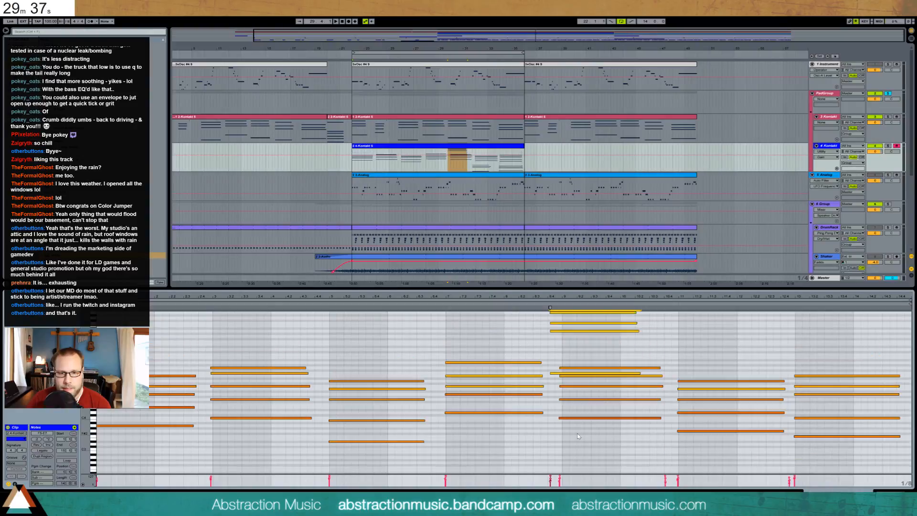
{"action": "key", "text": "Delete"}
Compare the sixth pasted chord with the recorded one, delete it, and lower the recorded second- and third-highest notes to match.
{"action": "scroll", "coordinate": [649, 440], "scroll_direction": "down", "scroll_amount": 3}
{"action": "left_click_drag", "start_coordinate": [653, 390], "coordinate": [705, 472]}
{"action": "scroll", "coordinate": [690, 465], "scroll_direction": "down", "scroll_amount": 3}
{"action": "key", "text": "shift+Up"}
{"action": "key", "text": "shift+Up"}
{"action": "key", "text": "shift+Up"}
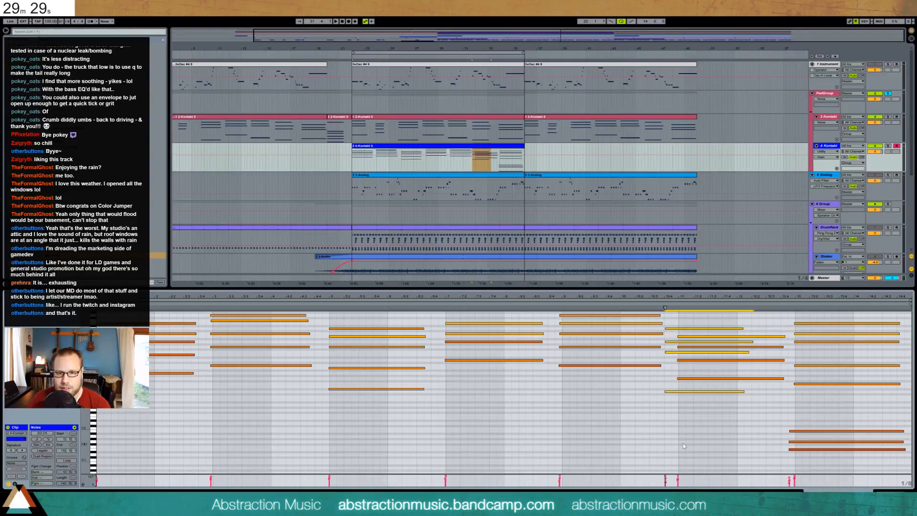
{"action": "key", "text": "Delete"}
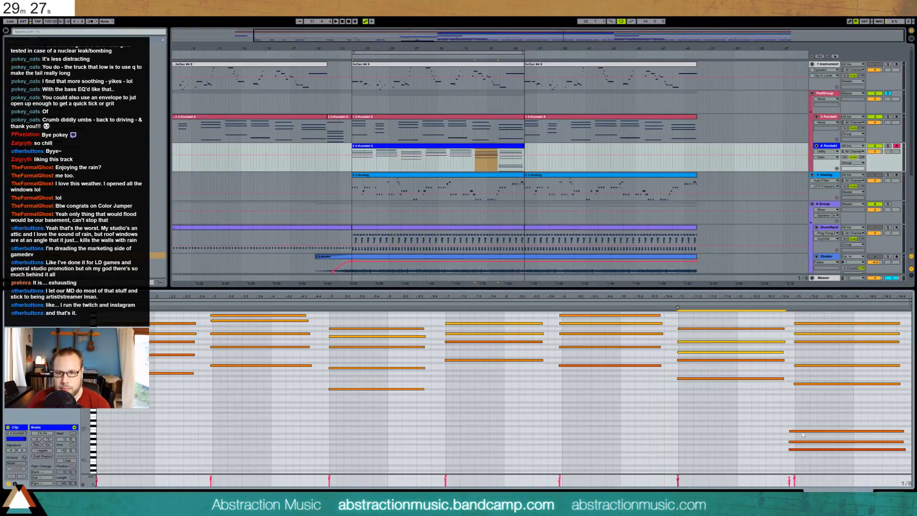
Compare the last pasted chord with the recorded one, delete it, and lower the recorded second-highest and lowest notes one semitone.
{"action": "scroll", "coordinate": [788, 382], "scroll_direction": "down", "scroll_amount": 3}
{"action": "left_click_drag", "start_coordinate": [788, 377], "coordinate": [852, 475]}
{"action": "scroll", "coordinate": [836, 437], "scroll_direction": "up", "scroll_amount": 4}
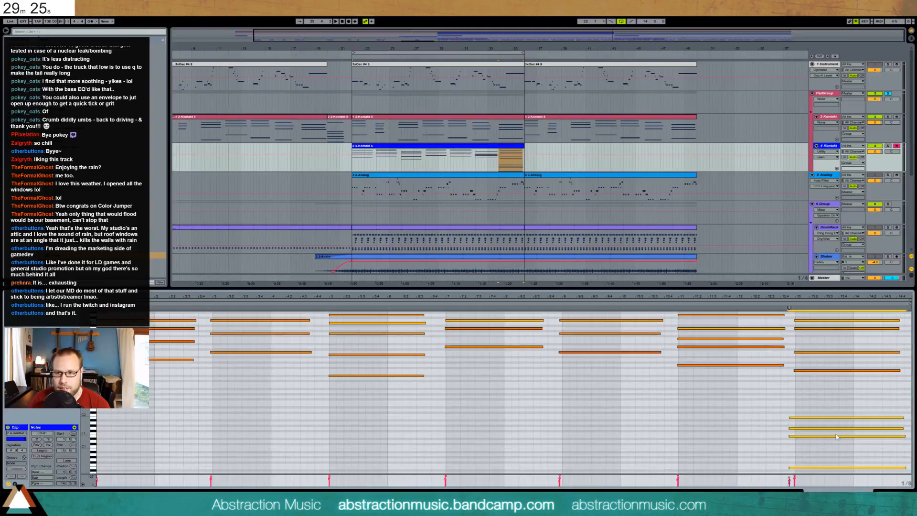
{"action": "key", "text": "shift+Up"}
{"action": "key", "text": "shift+Up"}
{"action": "key", "text": "shift+Up"}
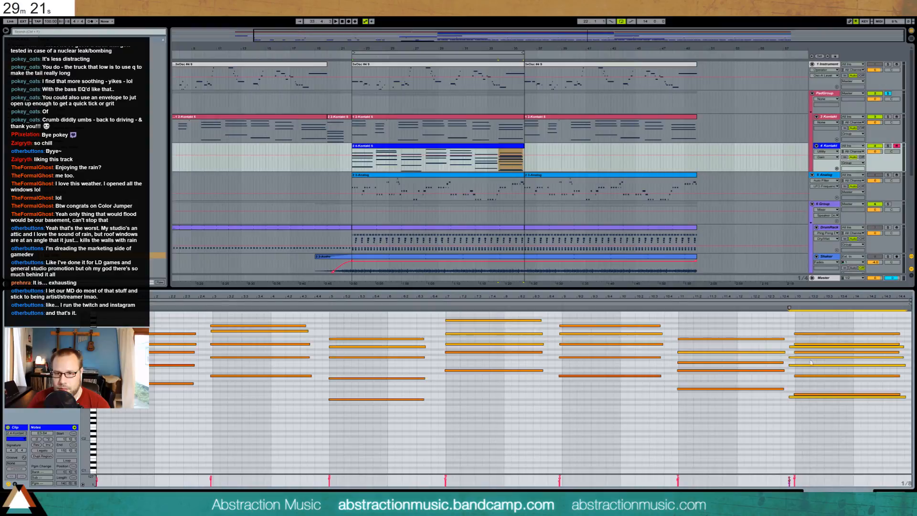
{"action": "key", "text": "Delete"}
{"action": "left_click", "coordinate": [816, 394], "text": "shift"}
{"action": "key", "text": "Down"}
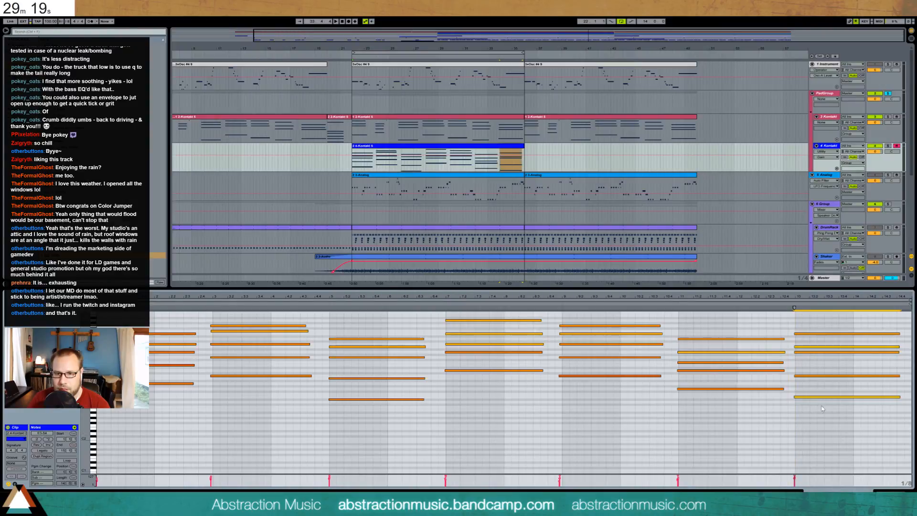
Play back the corrected chords and duplicate the 4 Kontakt clip directly after itself in the arrangement.
{"action": "key", "text": "space"}
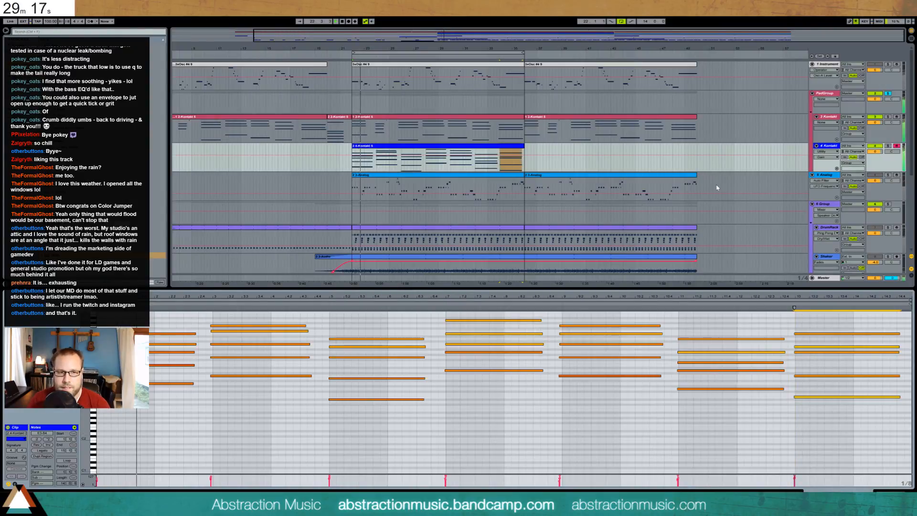
{"action": "left_click", "coordinate": [509, 149]}
{"action": "key", "text": "ctrl+d"}
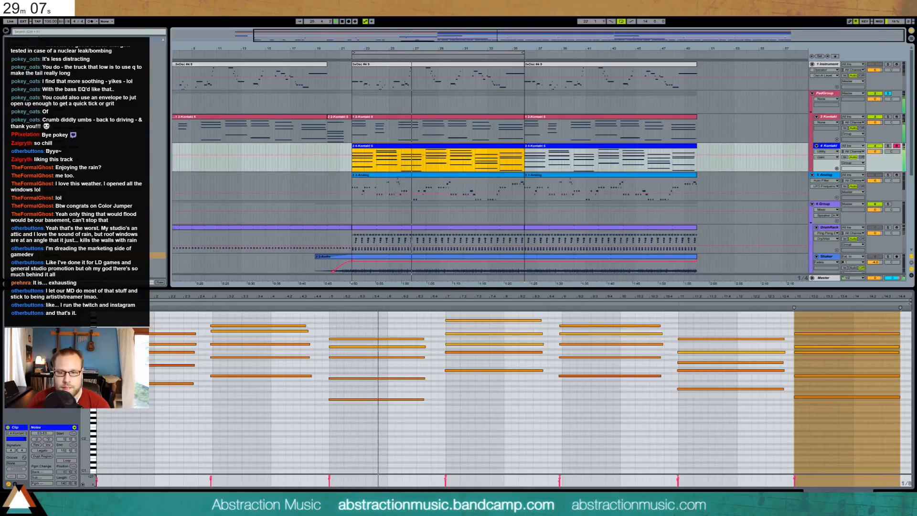
Add a Compressor after the Utility on the 4 Kontakt track and choose an audio source for its sidechain.
{"action": "key", "text": "shift+Tab"}
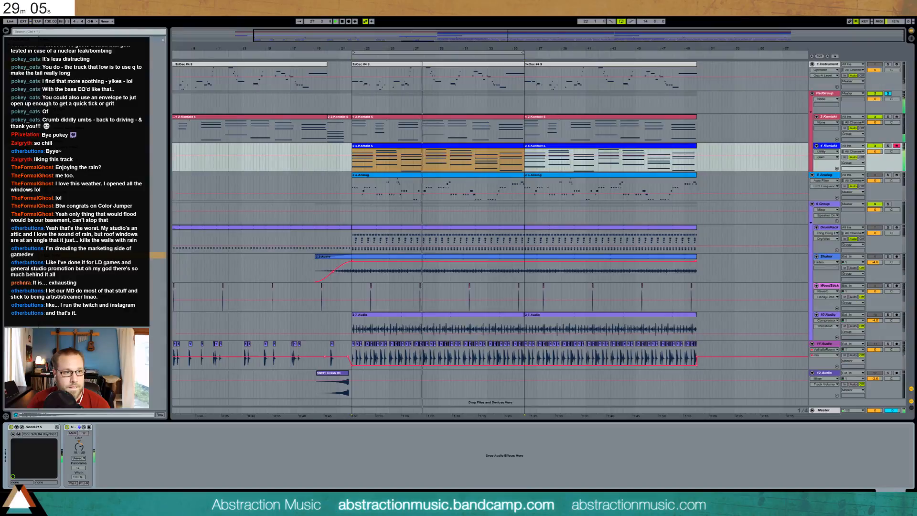
{"action": "left_click_drag", "start_coordinate": [158, 90], "coordinate": [104, 433]}
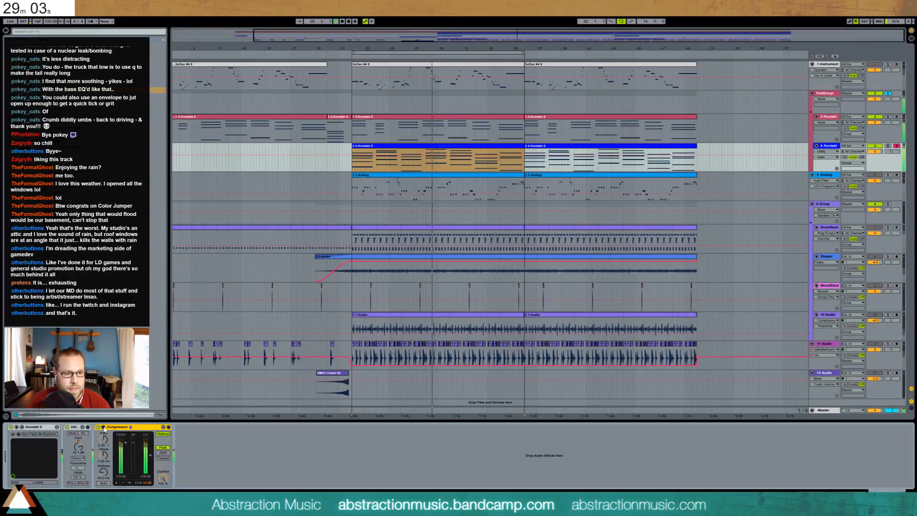
{"action": "left_click", "coordinate": [103, 428]}
{"action": "left_click", "coordinate": [108, 443]}
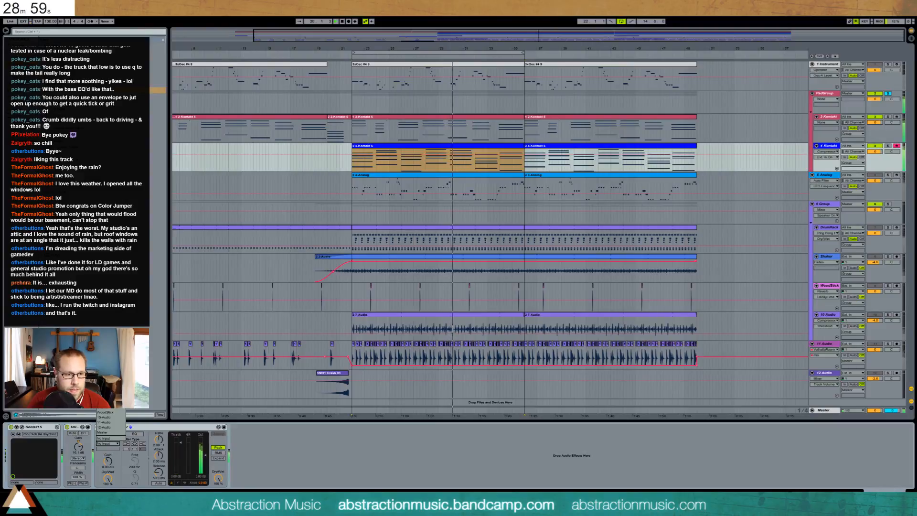
{"action": "left_click", "coordinate": [106, 395]}
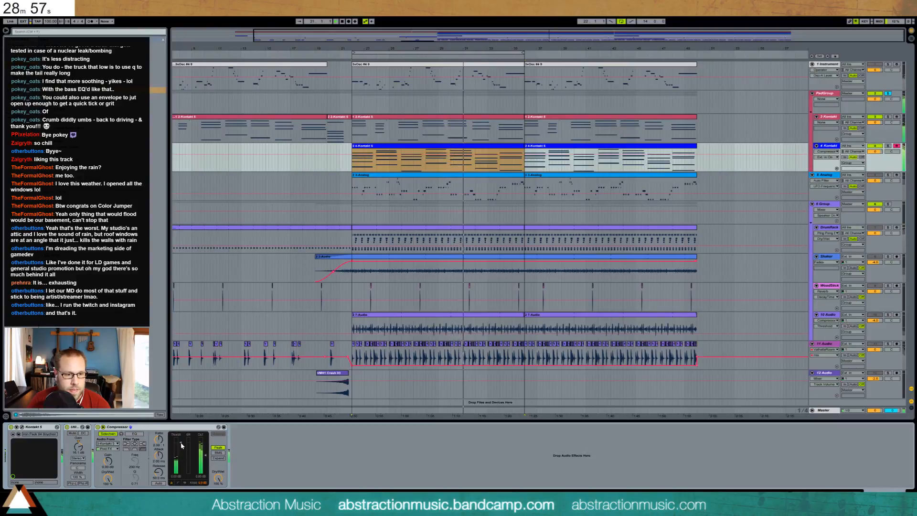
Lower the sidechain compressor's threshold on the 4 Kontakt track, raise its ratio and lengthen its attack during playback.
{"action": "left_click_drag", "start_coordinate": [182, 446], "coordinate": [181, 458]}
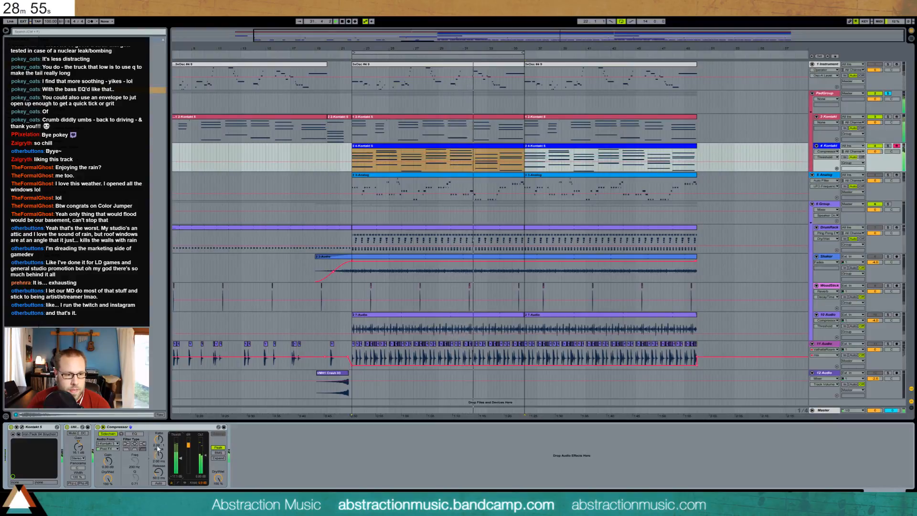
{"action": "left_click_drag", "start_coordinate": [158, 440], "coordinate": [159, 428]}
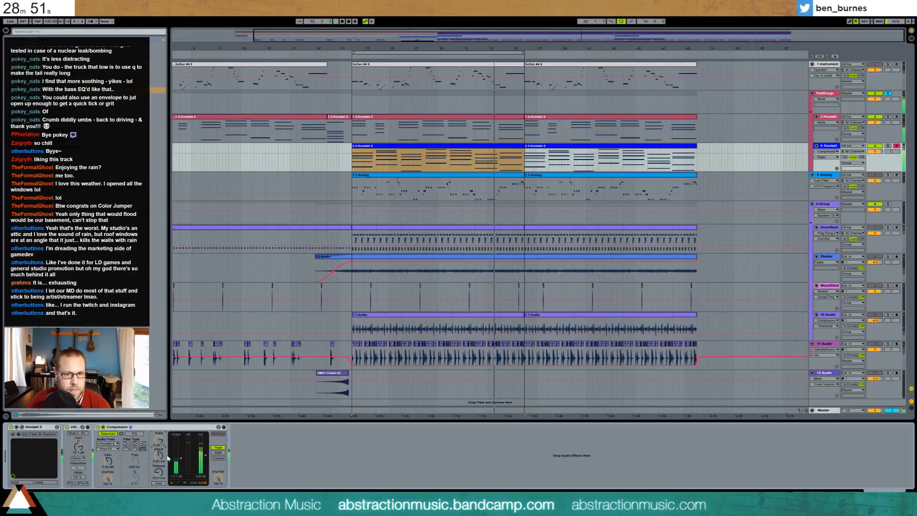
{"action": "left_click_drag", "start_coordinate": [168, 458], "coordinate": [159, 438]}
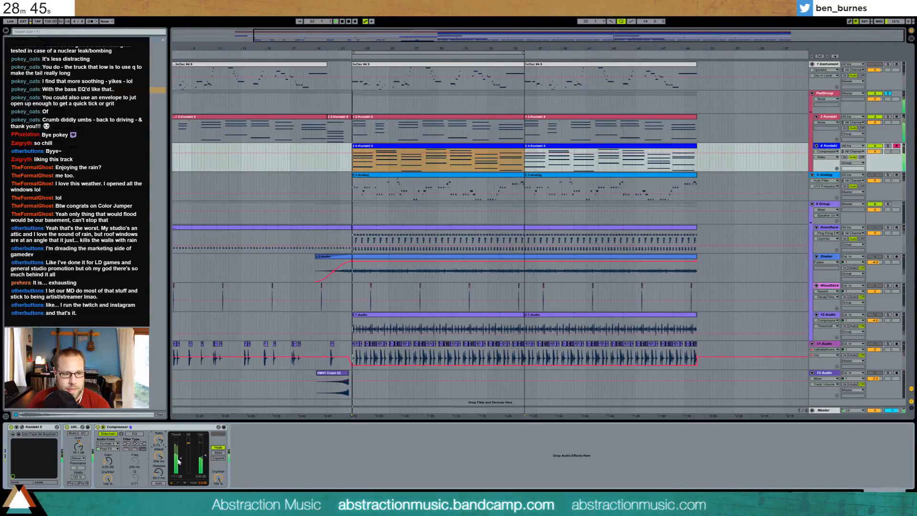
{"action": "left_click_drag", "start_coordinate": [181, 462], "coordinate": [180, 471]}
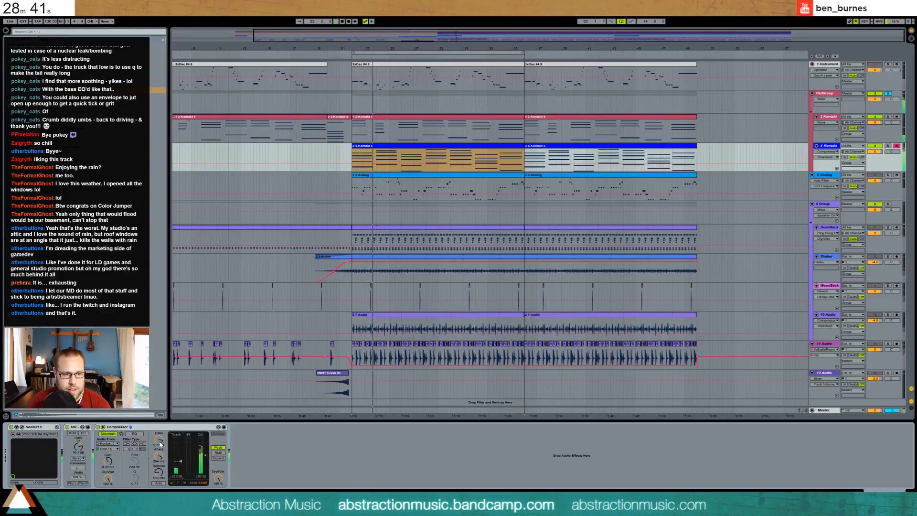
{"action": "left_click_drag", "start_coordinate": [159, 440], "coordinate": [159, 433]}
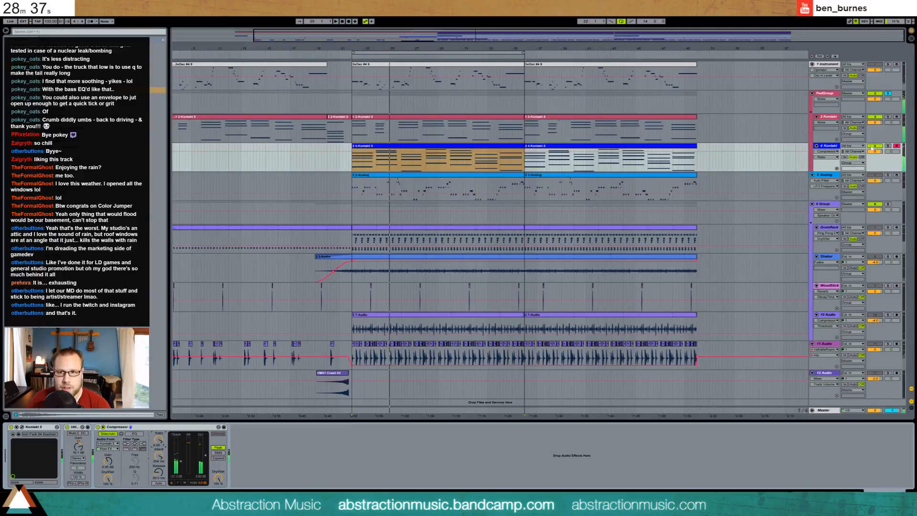
Solo the 4 Kontakt track, play it from the start of the looped section, and bring up its device chain.
{"action": "left_click", "coordinate": [889, 146]}
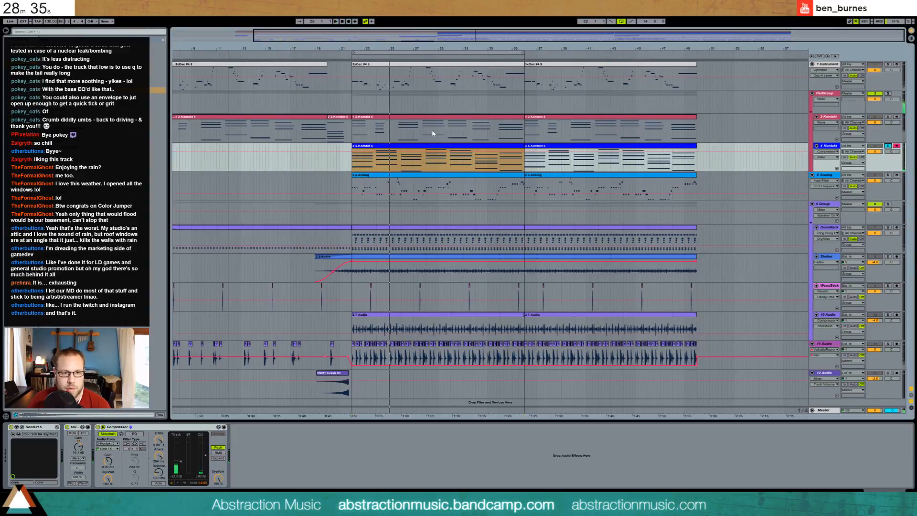
{"action": "left_click", "coordinate": [392, 122]}
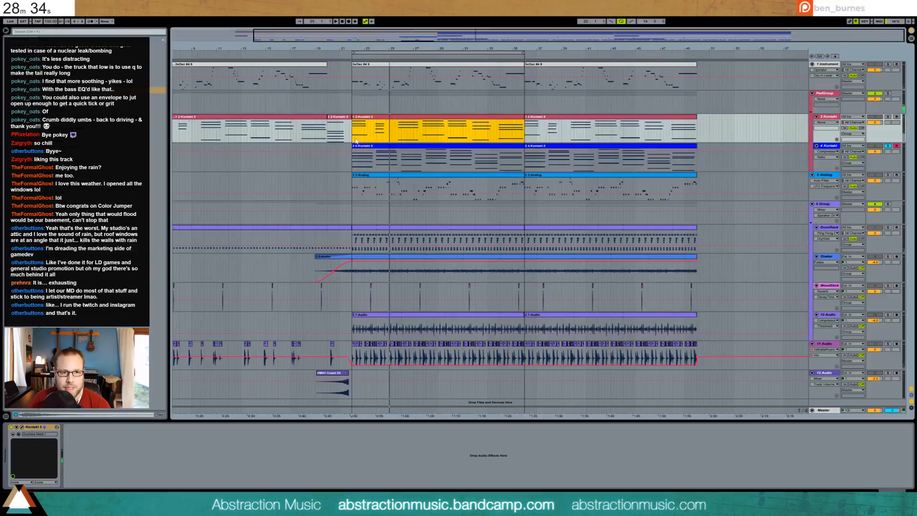
{"action": "left_click", "coordinate": [412, 148]}
{"action": "left_click", "coordinate": [354, 130]}
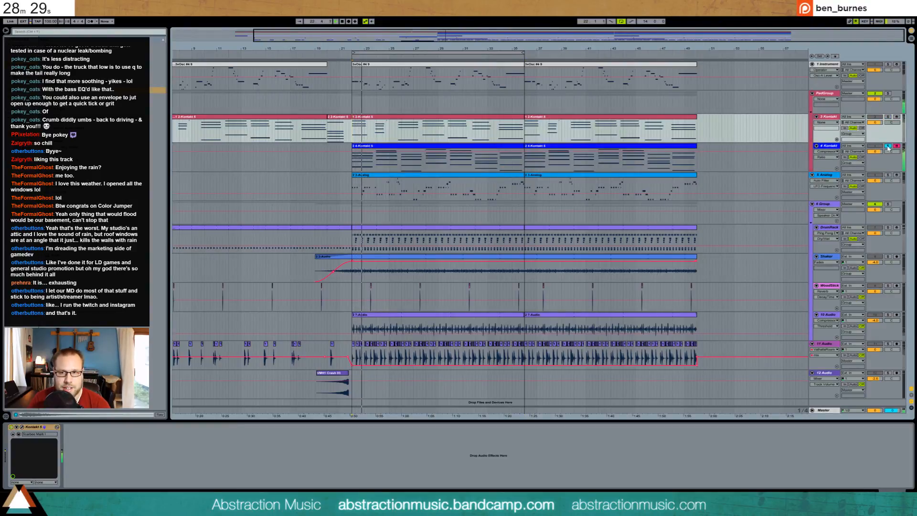
{"action": "left_click", "coordinate": [732, 146]}
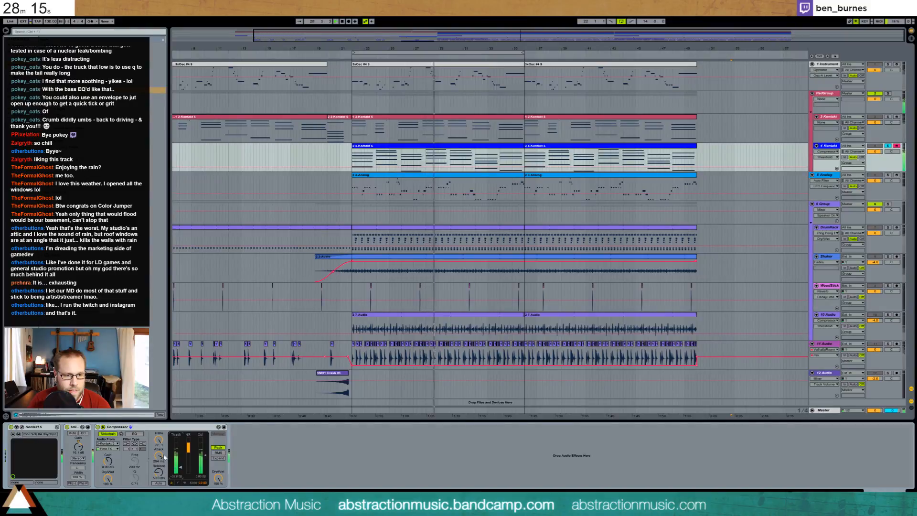
Lengthen the compressor's release and raise its threshold with the sidechain gain set to 0, and restore the full mix.
{"action": "left_click_drag", "start_coordinate": [158, 473], "coordinate": [108, 466]}
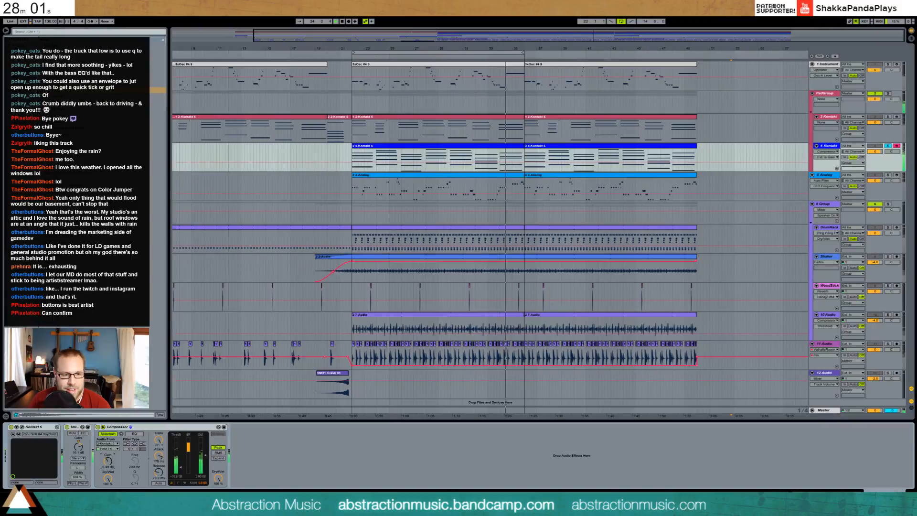
{"action": "type", "text": "0"}
{"action": "key", "text": "Return"}
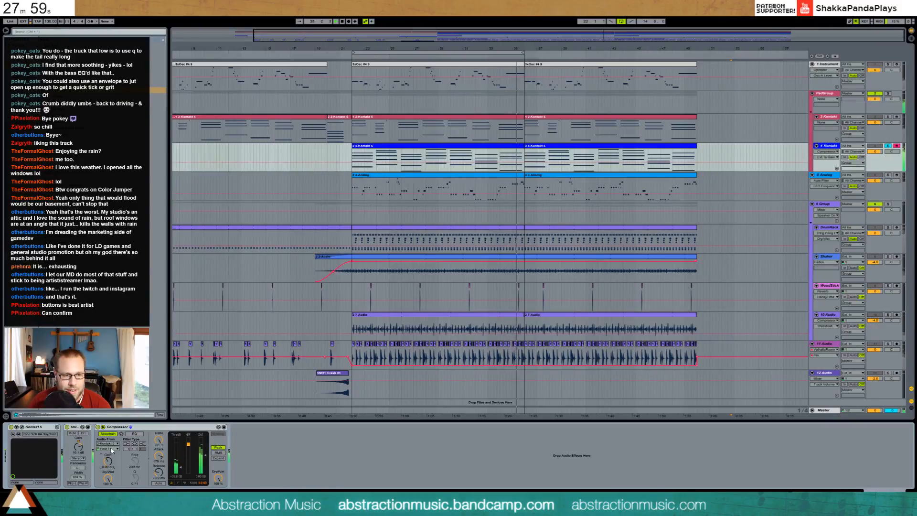
{"action": "left_click_drag", "start_coordinate": [181, 469], "coordinate": [181, 460]}
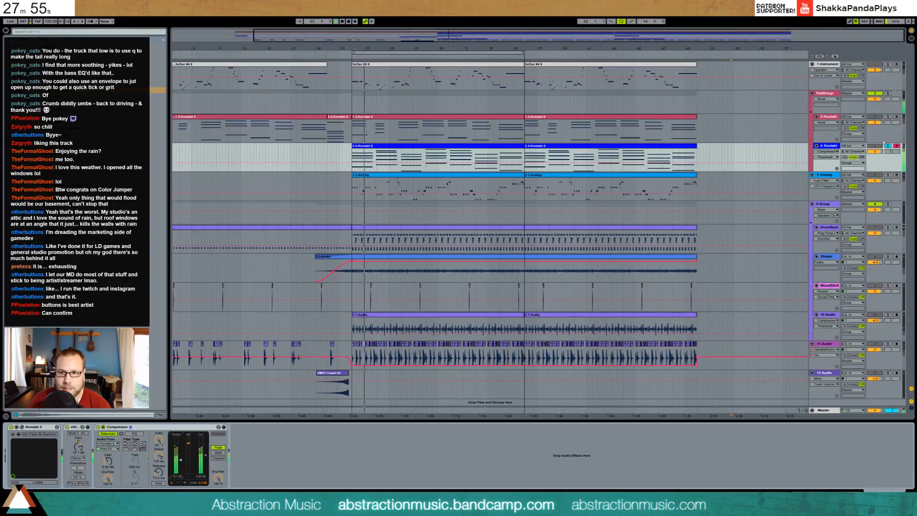
{"action": "left_click", "coordinate": [888, 95]}
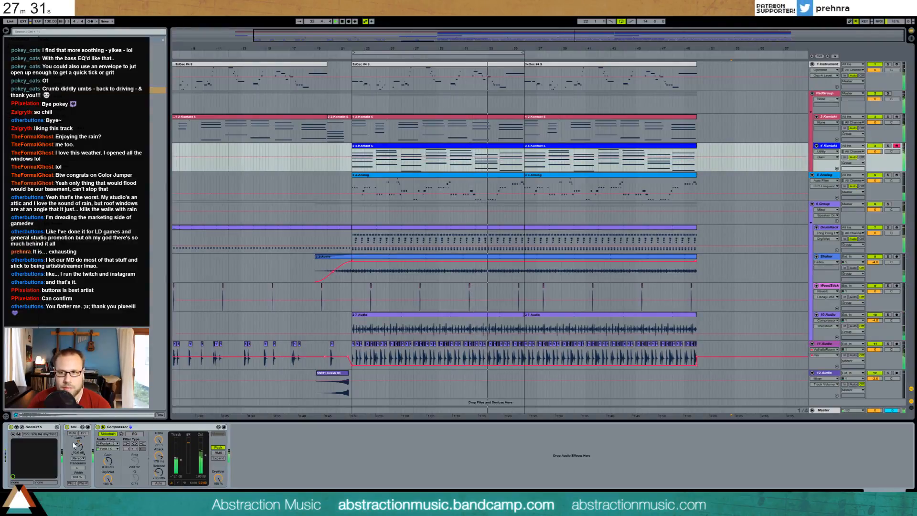
Raise the lowest note of the second-to-last chord in the first 4 Kontakt clip by two octaves.
{"action": "double_click", "coordinate": [466, 150]}
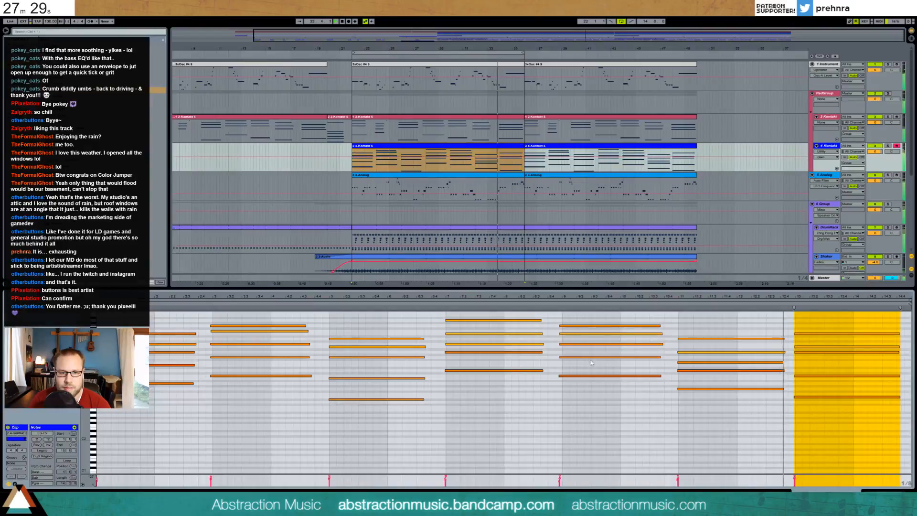
{"action": "left_click", "coordinate": [678, 412]}
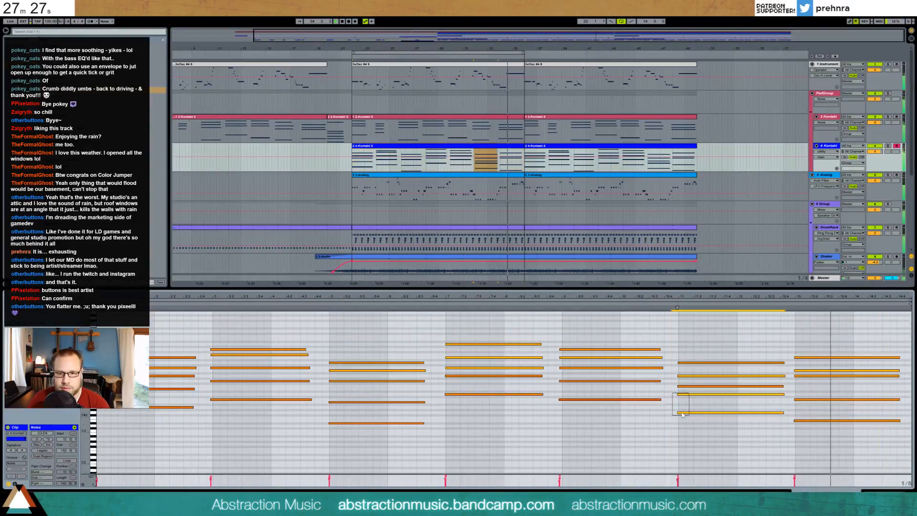
{"action": "key", "text": "shift+Up"}
{"action": "key", "text": "shift+Up"}
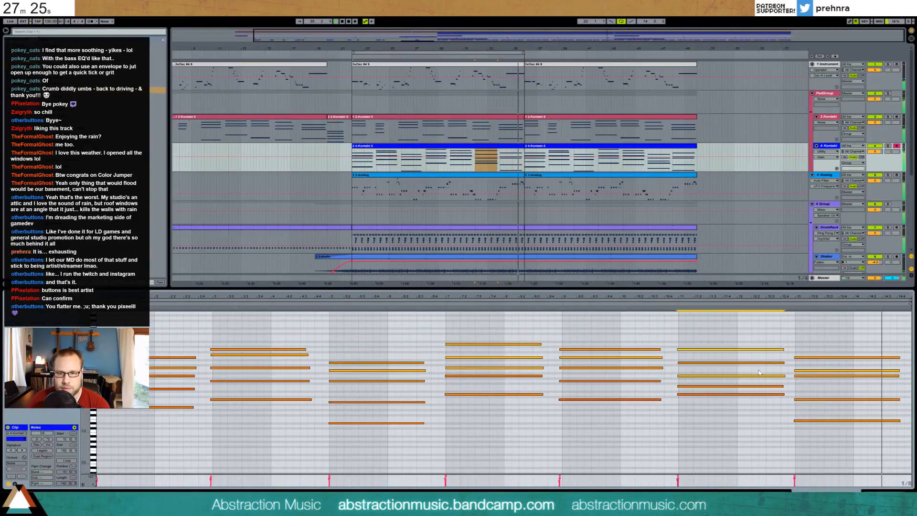
Duplicate the edited 4 Kontakt clip over the clip that follows it and return to the track's device chain.
{"action": "left_click", "coordinate": [491, 156]}
{"action": "key", "text": "ctrl+d"}
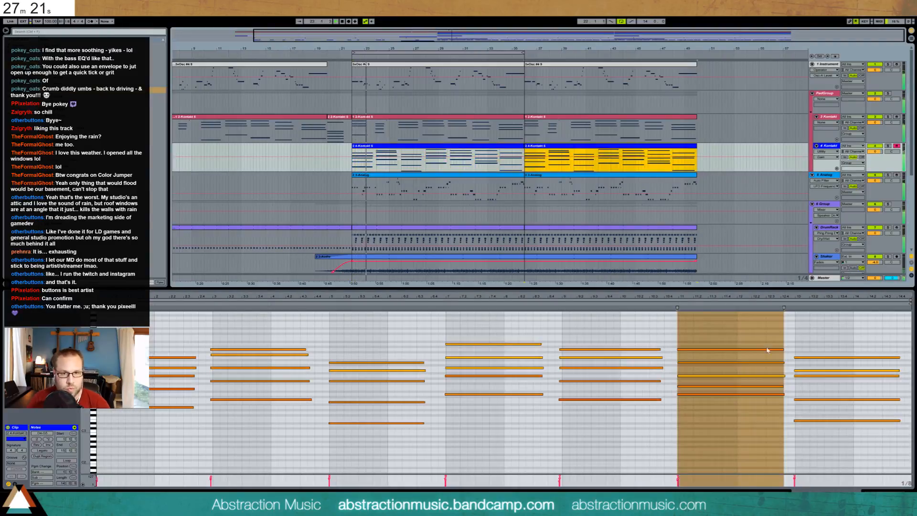
{"action": "key", "text": "shift+Tab"}
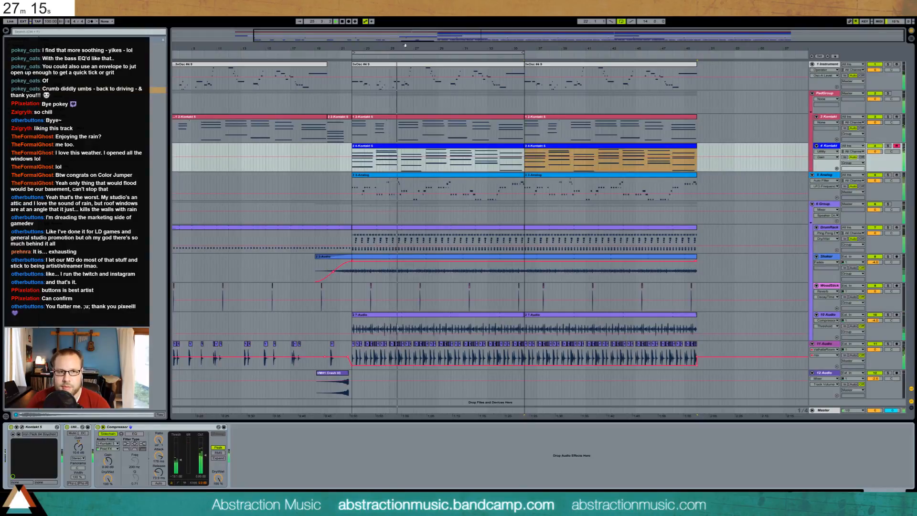
{"action": "left_click", "coordinate": [575, 147]}
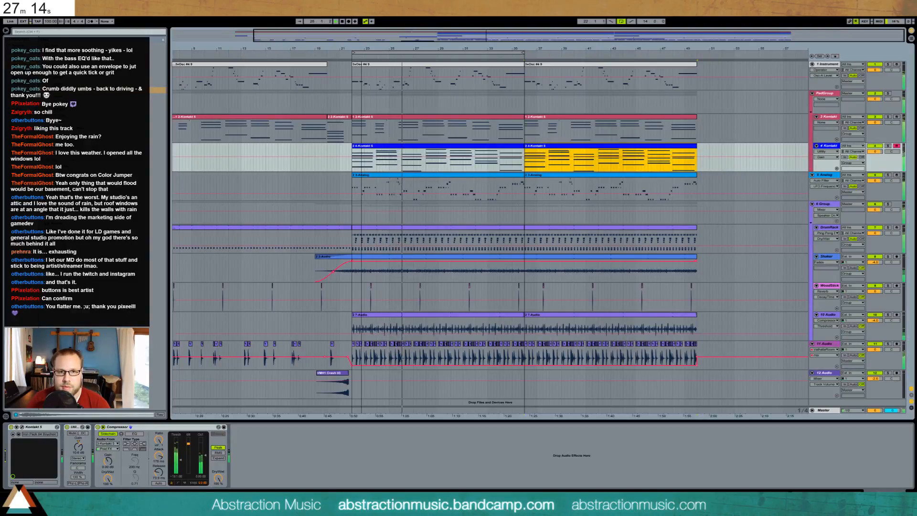
Delete the last clip on the 1 Instrument track and insert a new MIDI track directly below that track.
{"action": "left_click", "coordinate": [592, 67]}
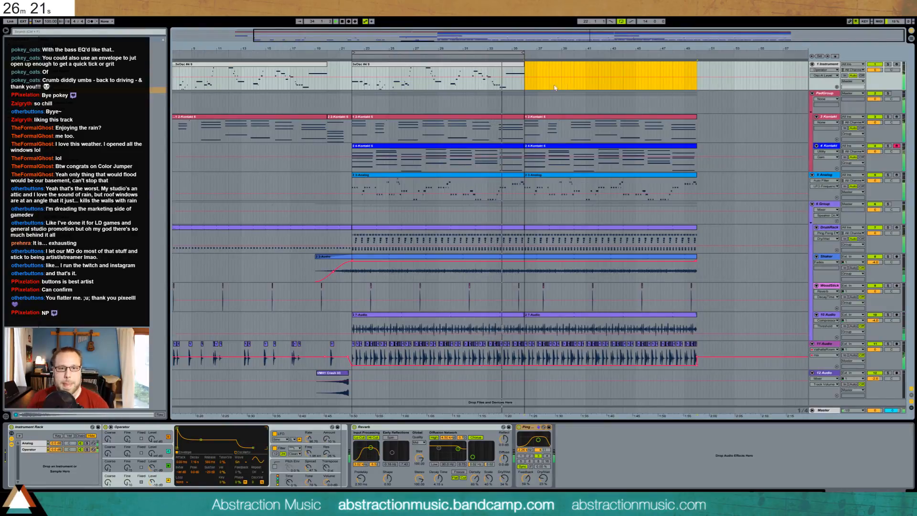
{"action": "left_click", "coordinate": [825, 64]}
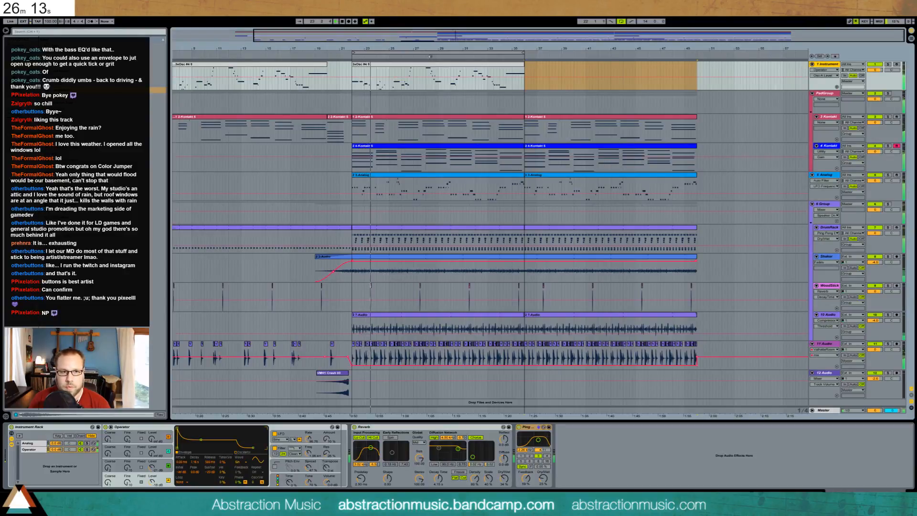
{"action": "left_click", "coordinate": [447, 78]}
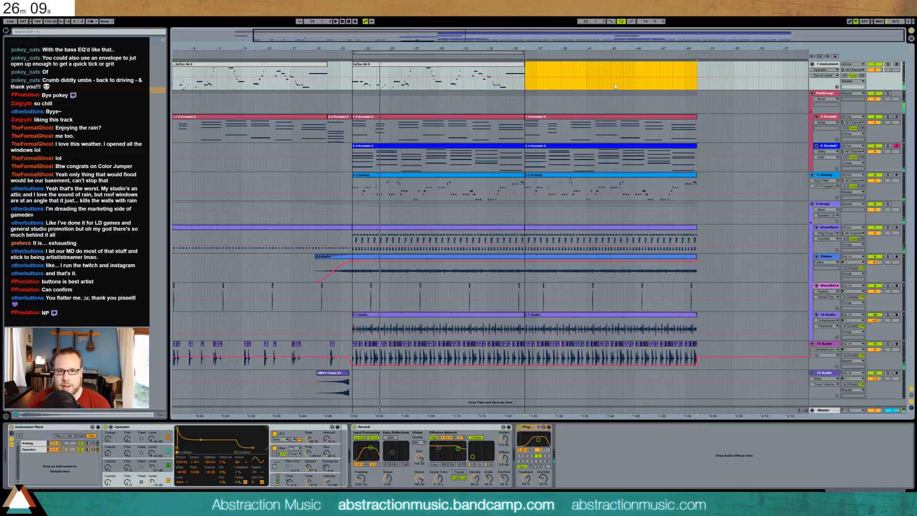
{"action": "left_click", "coordinate": [823, 67]}
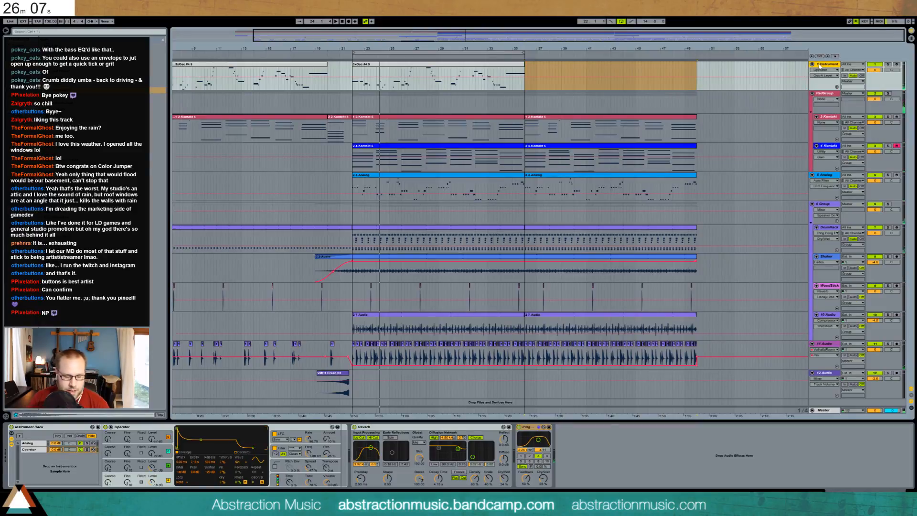
{"action": "key", "text": "ctrl+shift+t"}
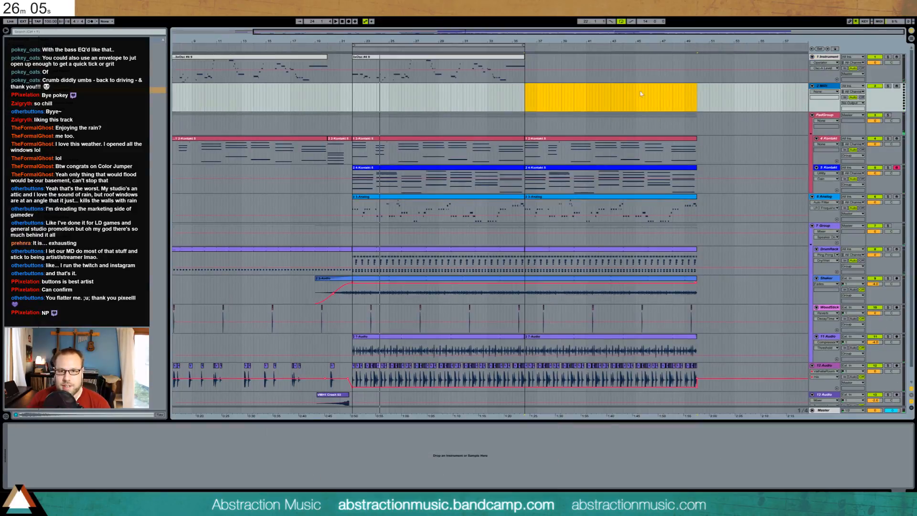
Copy the last remaining 1 Instrument clip and paste it two bars after the end of the other tracks' clips.
{"action": "left_click", "coordinate": [455, 64]}
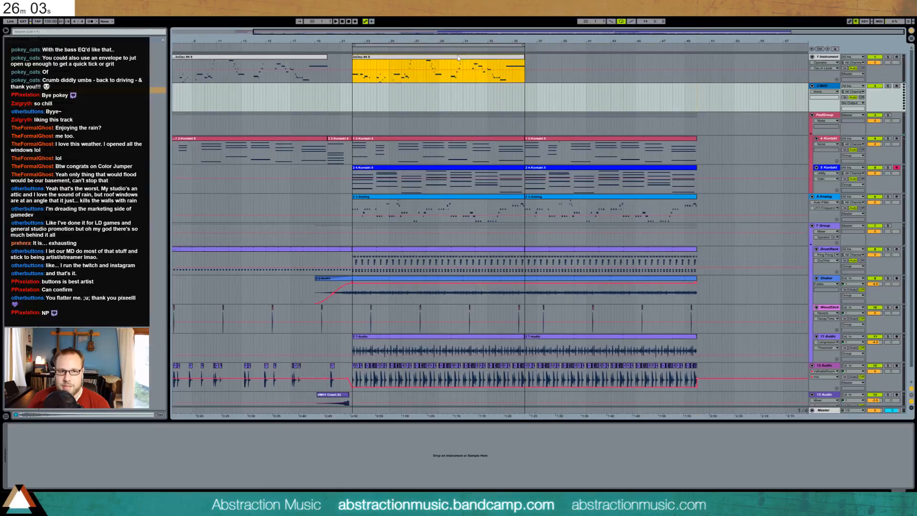
{"action": "key", "text": "ctrl+z"}
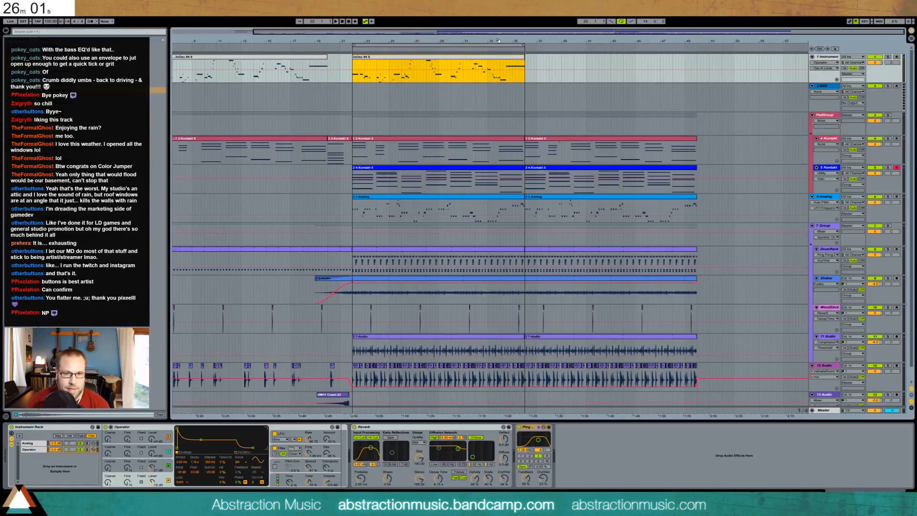
{"action": "left_click_drag", "start_coordinate": [455, 41], "coordinate": [455, 34]}
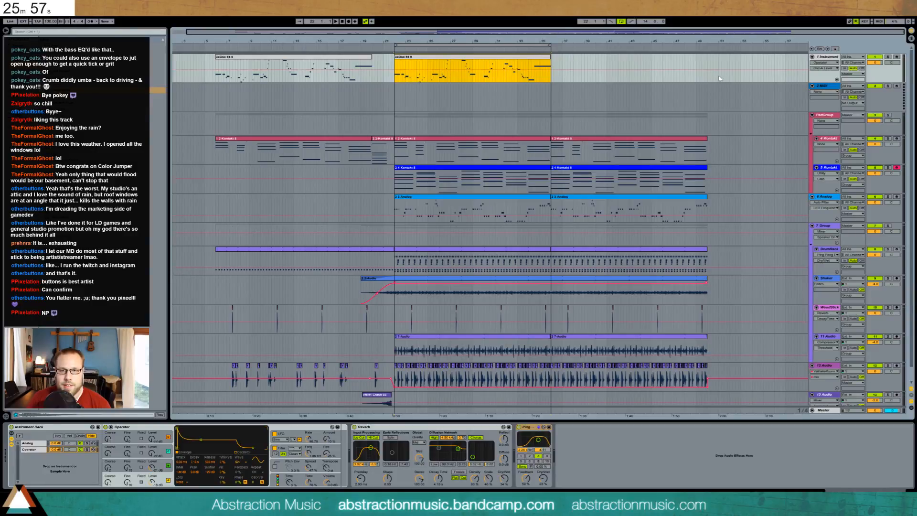
{"action": "key", "text": "ctrl+v"}
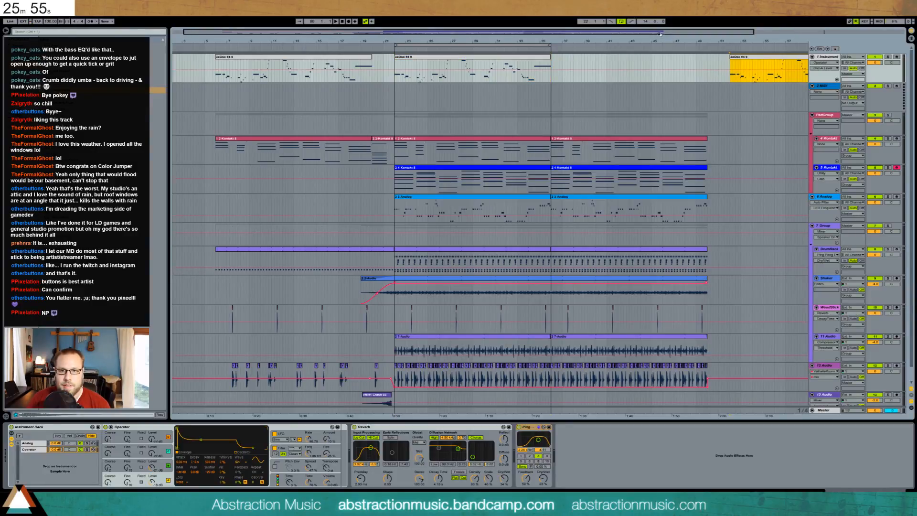
Extend the arrangement by two bars with a copy of the short 4 Kontakt clip and a two-bar copy of the DrumRack pattern.
{"action": "left_click_drag", "start_coordinate": [661, 35], "coordinate": [761, 34]}
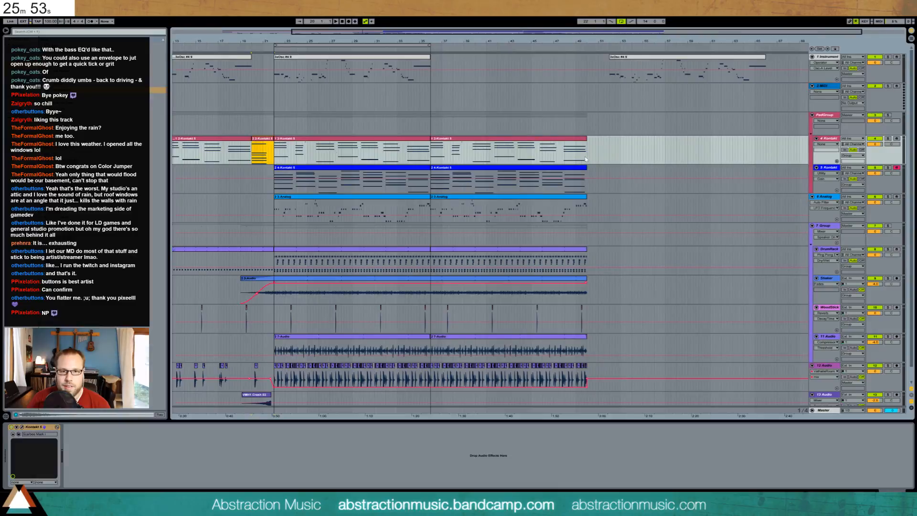
{"action": "key", "text": "ctrl+v"}
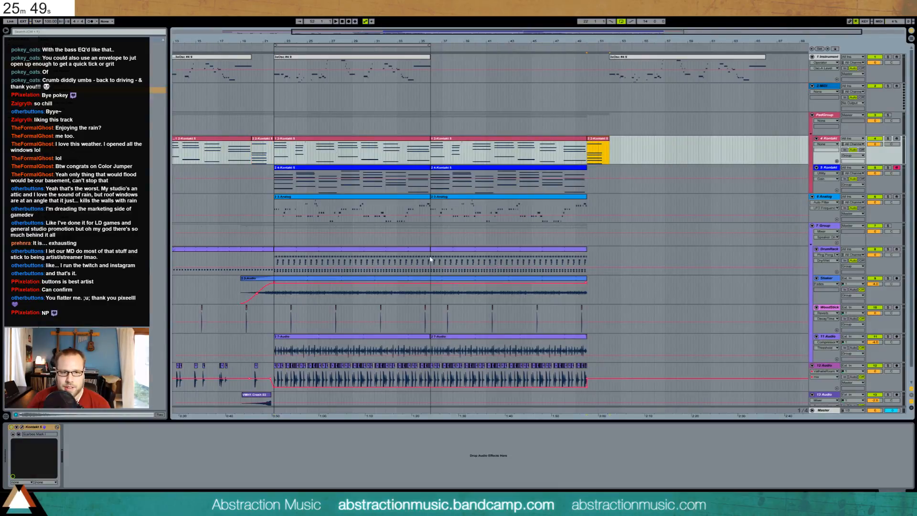
{"action": "left_click_drag", "start_coordinate": [275, 261], "coordinate": [601, 255]}
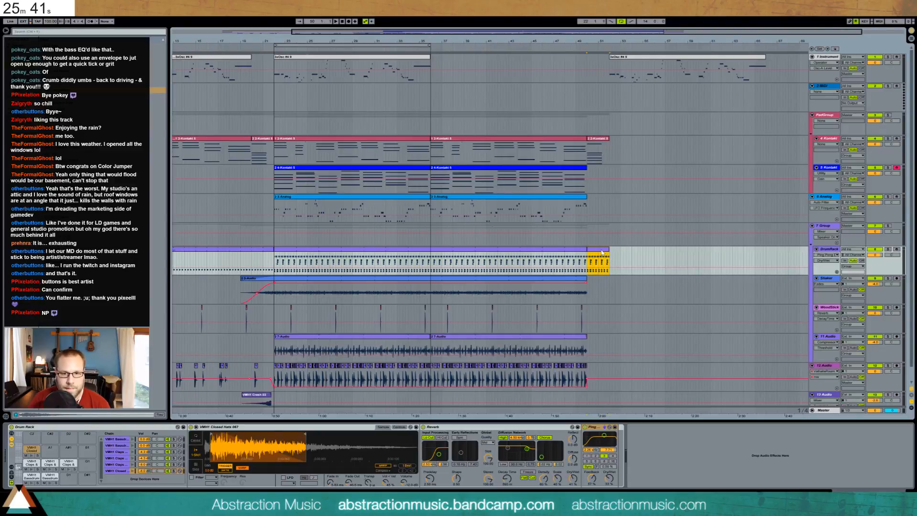
Copy the Claps & Snares hits one beat earlier in the new two-bar DrumRack clip so they land on every beat, and play it.
{"action": "double_click", "coordinate": [602, 253]}
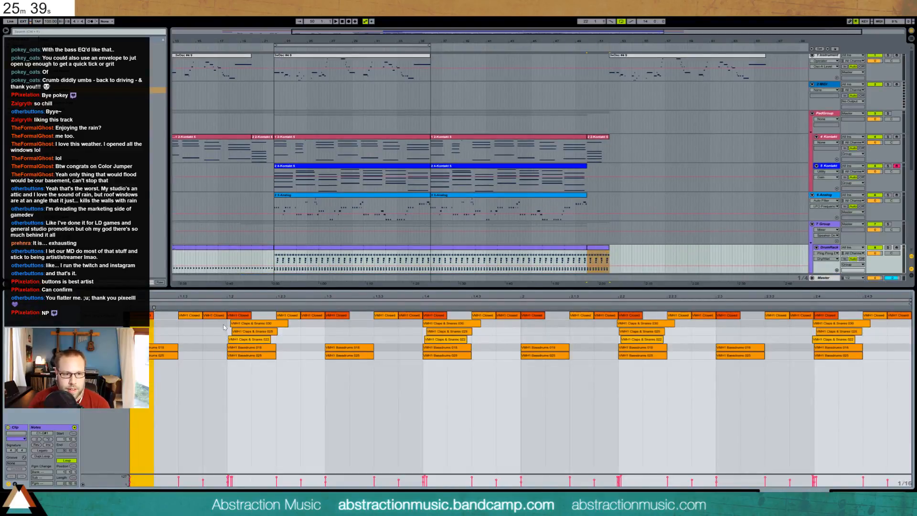
{"action": "left_click_drag", "start_coordinate": [224, 328], "coordinate": [801, 336]}
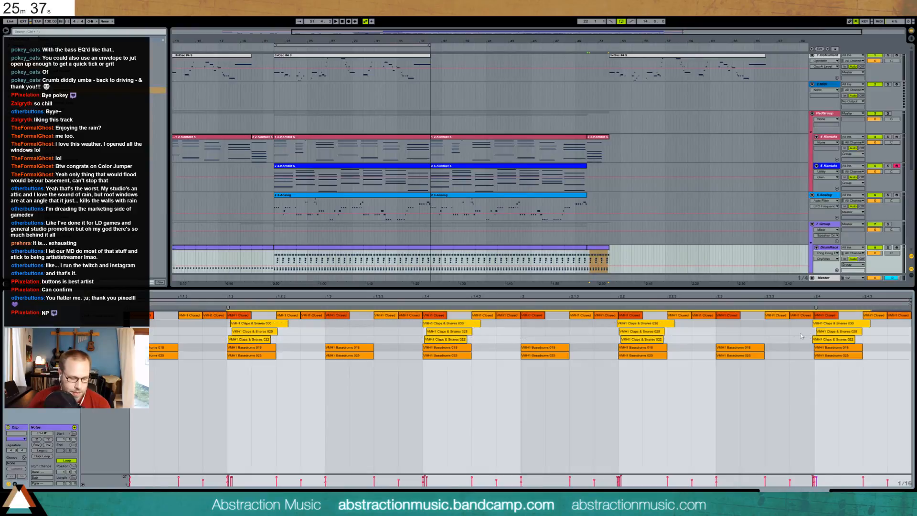
{"action": "left_click_drag", "start_coordinate": [286, 341], "coordinate": [190, 342]}
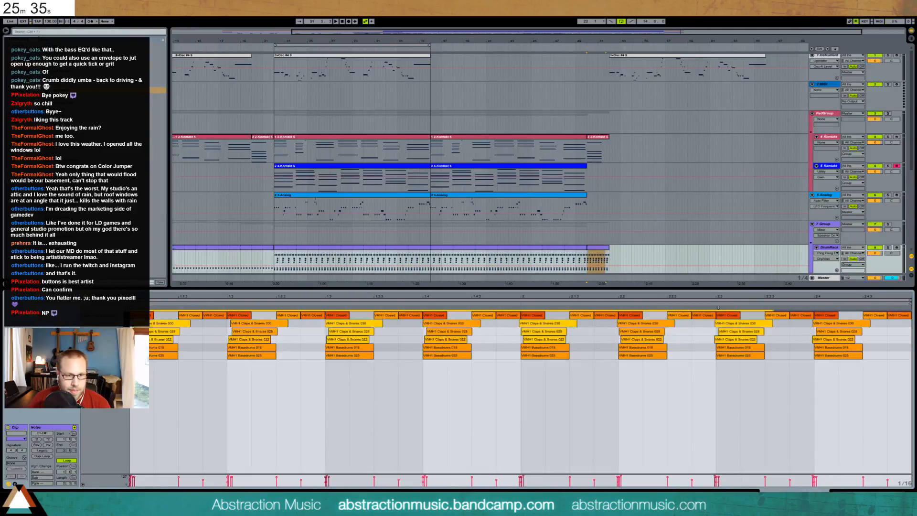
{"action": "key", "text": "space"}
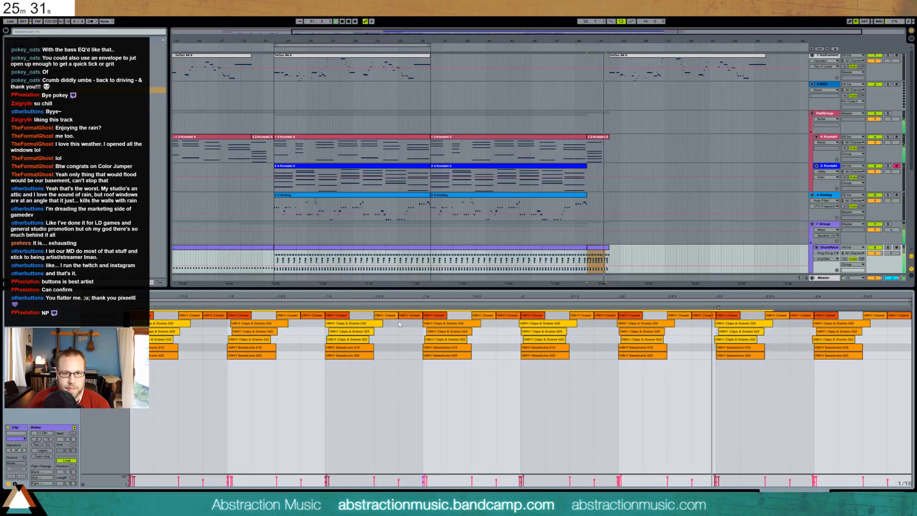
Copy the opening bass-drum-only DrumRack clip and paste it directly after the two-bar transition.
{"action": "left_click", "coordinate": [254, 251]}
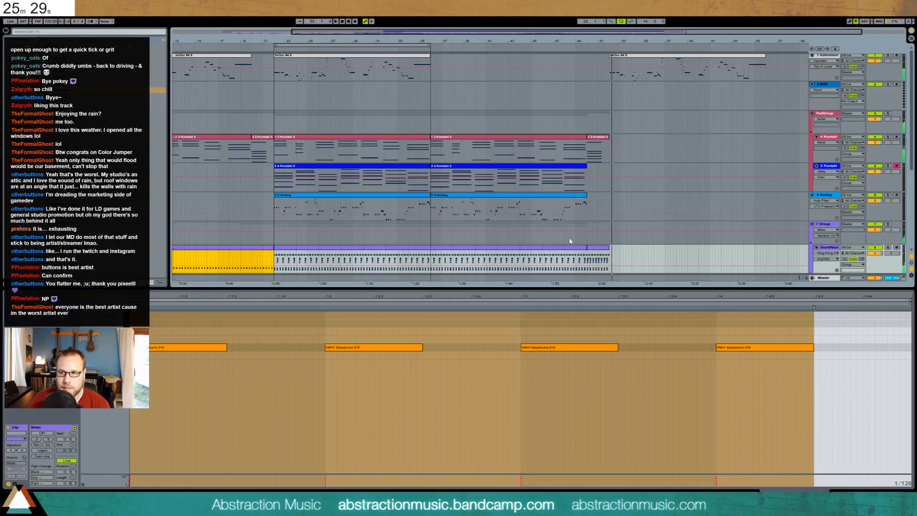
{"action": "left_click", "coordinate": [612, 254]}
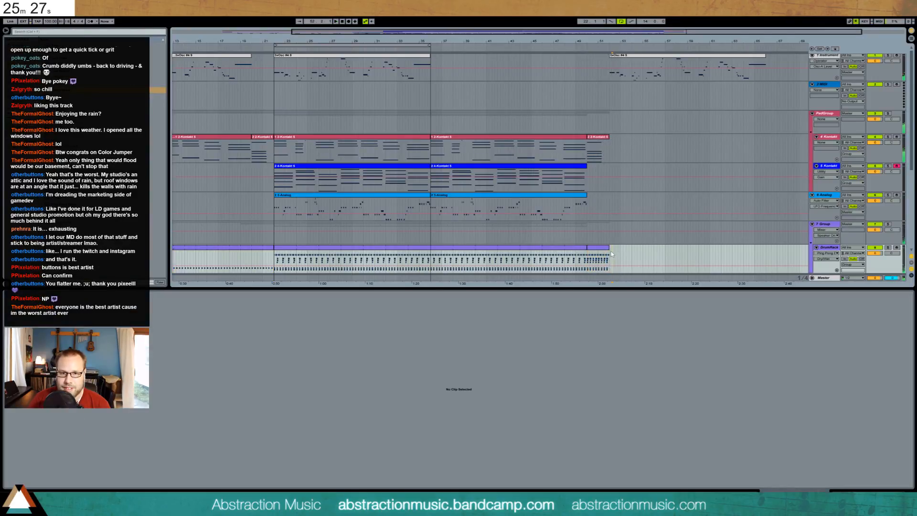
{"action": "key", "text": "ctrl+v"}
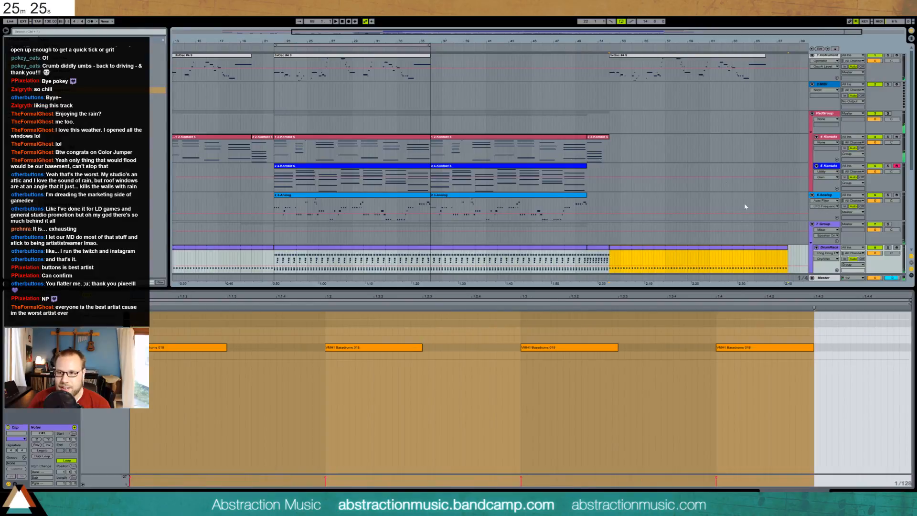
{"action": "key", "text": "Delete"}
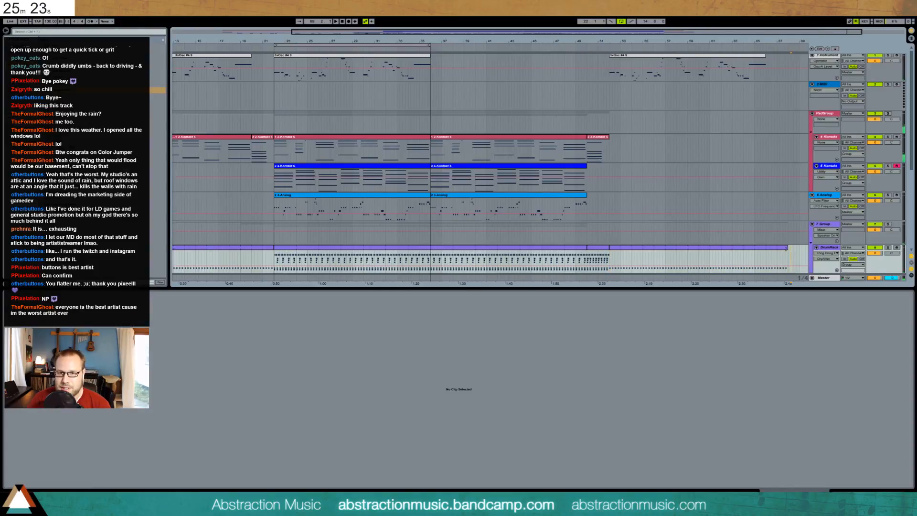
{"action": "key", "text": "ctrl+z"}
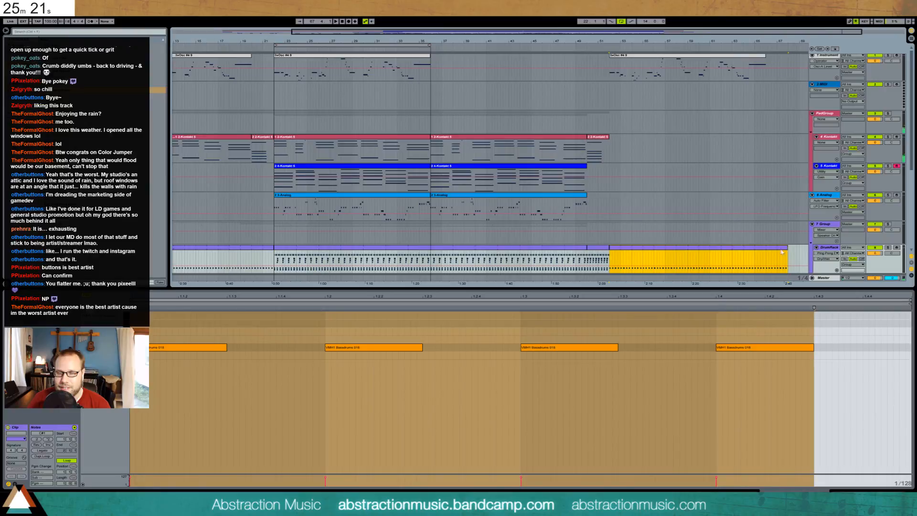
Extend the Shaker clip through the two-bar transition with a fade-out and add a copied WoodStick hit near the transition's end.
{"action": "scroll", "coordinate": [783, 252], "scroll_direction": "down", "scroll_amount": 4}
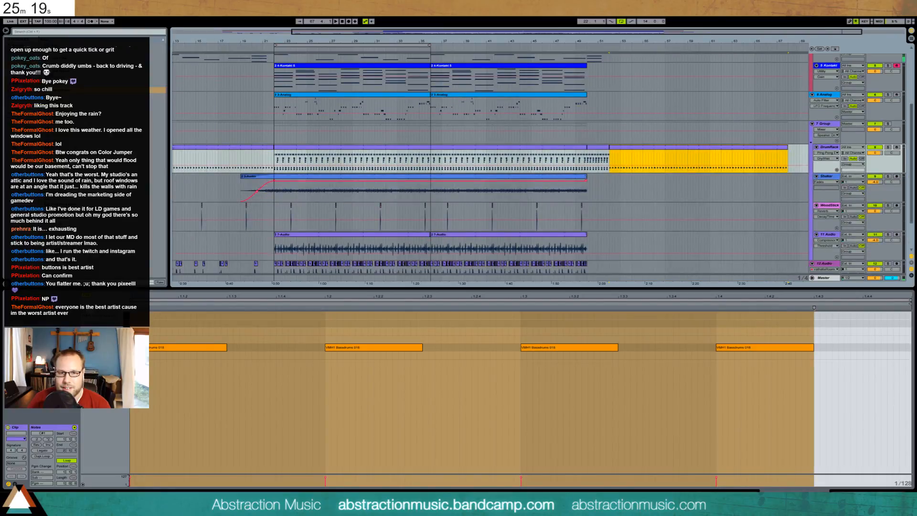
{"action": "left_click", "coordinate": [602, 189]}
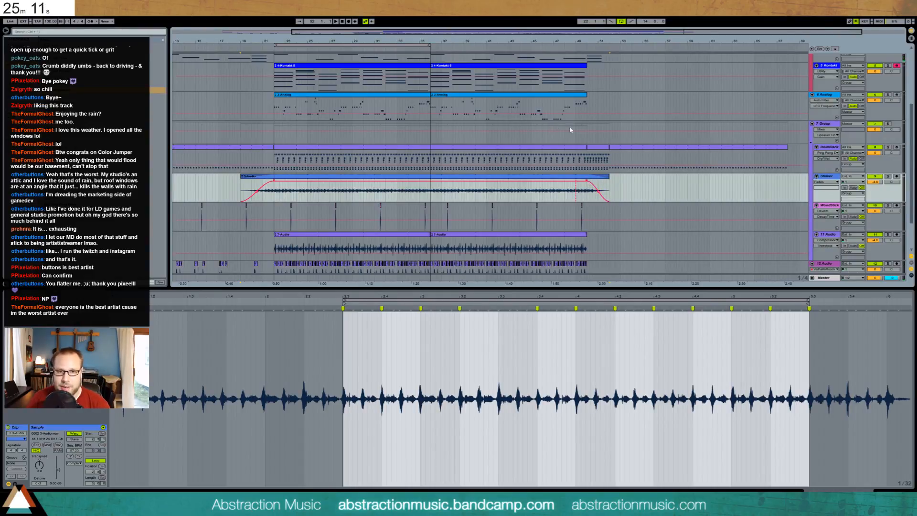
{"action": "left_click_drag", "start_coordinate": [576, 215], "coordinate": [603, 214]}
{"action": "left_click", "coordinate": [588, 215]}
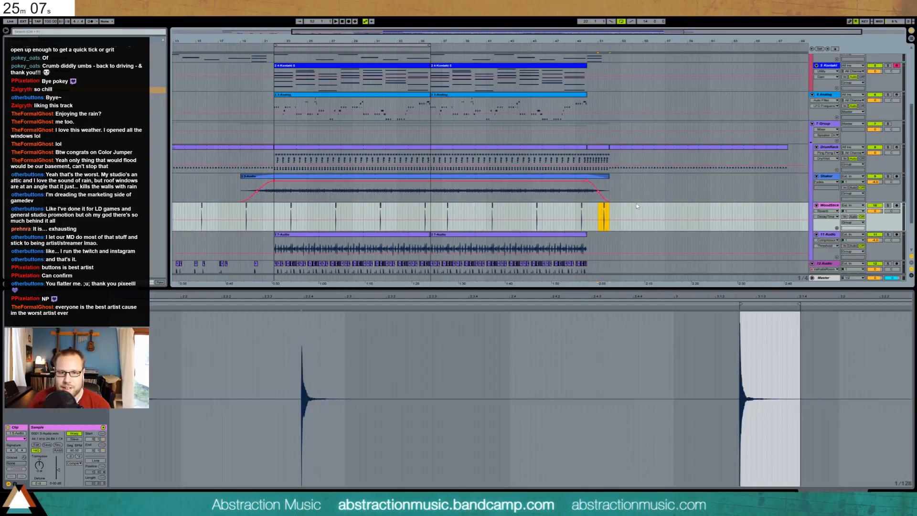
{"action": "scroll", "coordinate": [613, 191], "scroll_direction": "down", "scroll_amount": 1}
{"action": "left_click", "coordinate": [602, 195]}
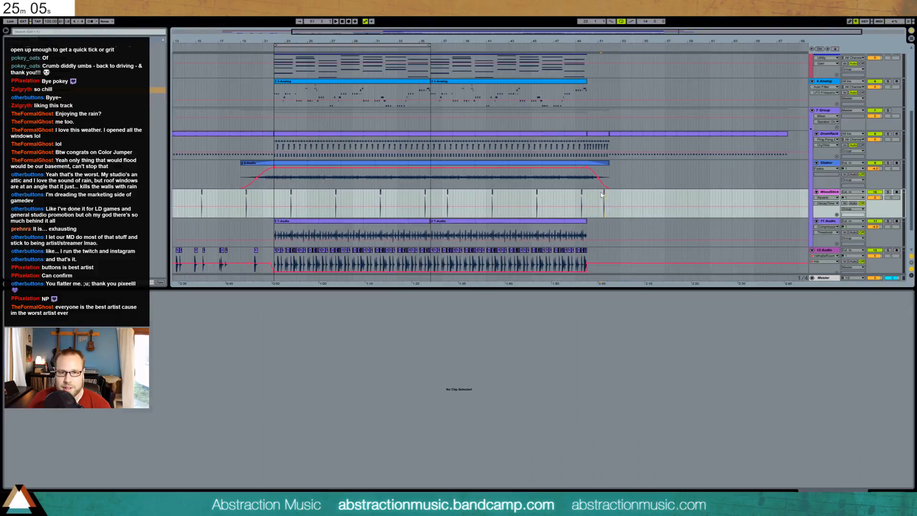
{"action": "left_click", "coordinate": [604, 194]}
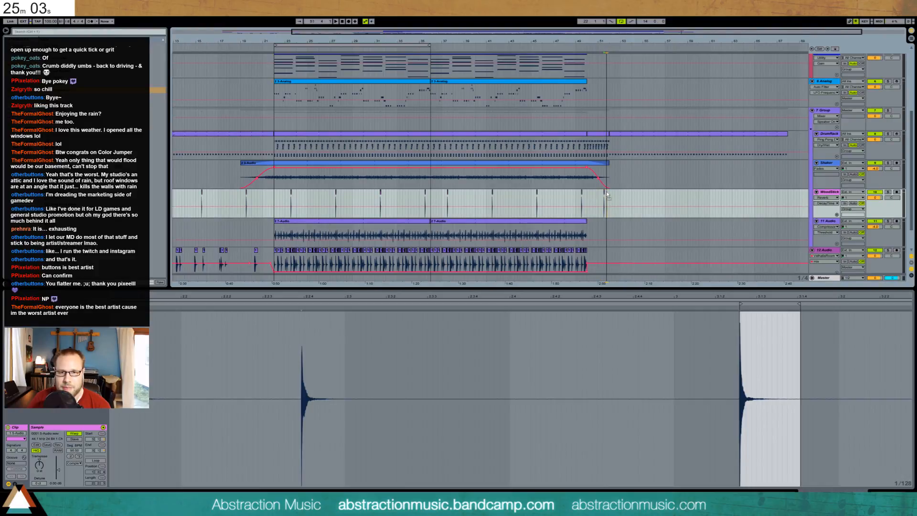
Copy all the sparse opening hits on the 12 Audio track and paste them at the start of the new section.
{"action": "scroll", "coordinate": [597, 194], "scroll_direction": "down", "scroll_amount": 2}
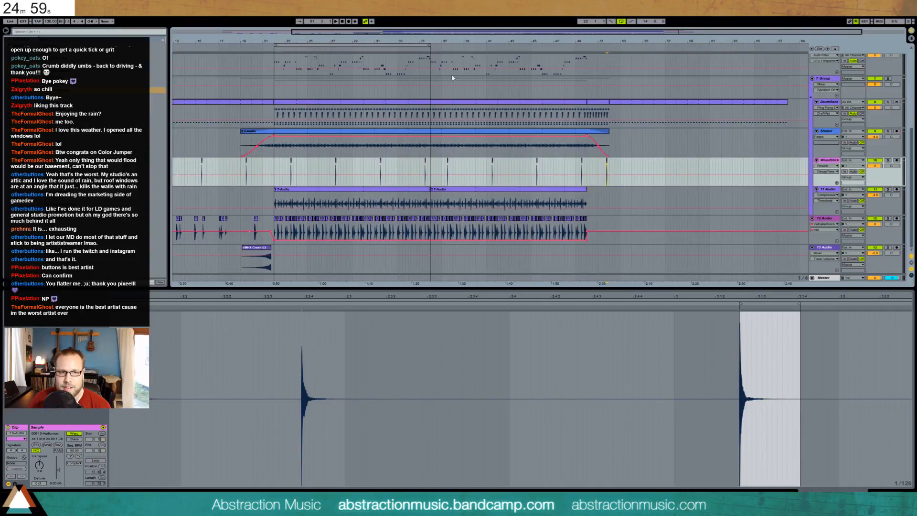
{"action": "key", "text": "minus"}
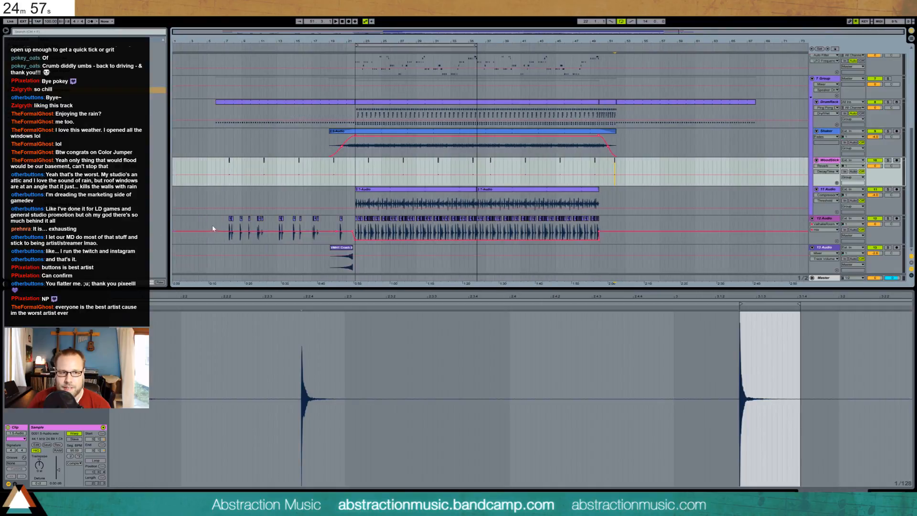
{"action": "left_click_drag", "start_coordinate": [213, 228], "coordinate": [353, 225]}
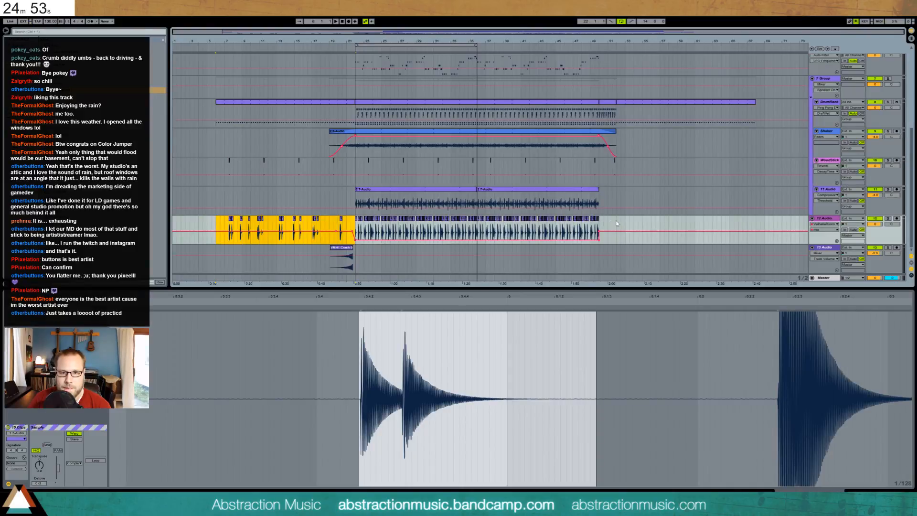
{"action": "left_click", "coordinate": [616, 223]}
{"action": "key", "text": "ctrl+v"}
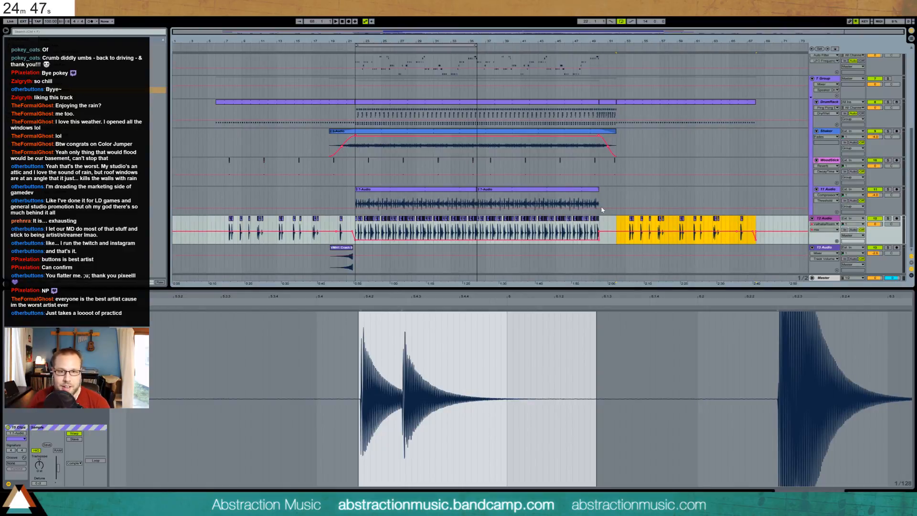
Copy the crash clip on the 13 Audio track, place it so its swell leads into the new section, and play the transition.
{"action": "left_click", "coordinate": [341, 251]}
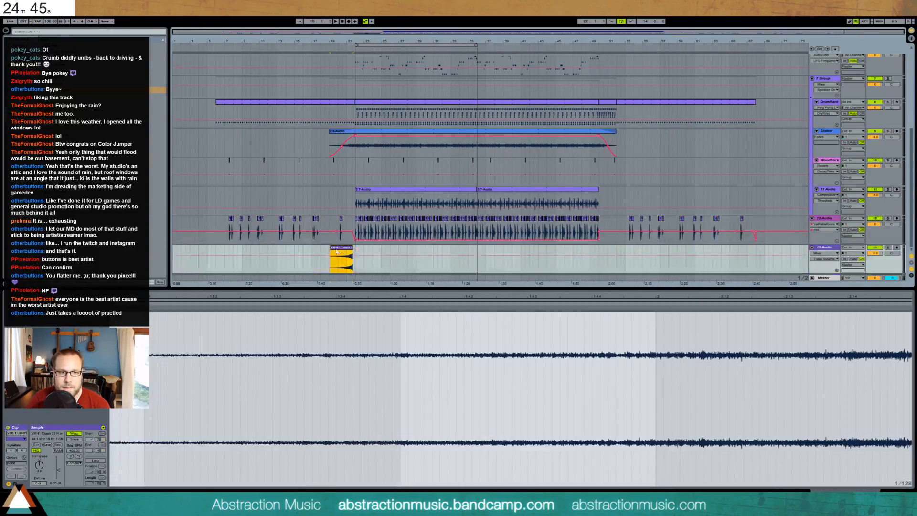
{"action": "left_click", "coordinate": [352, 256]}
{"action": "left_click", "coordinate": [601, 254]}
{"action": "key", "text": "ctrl+v"}
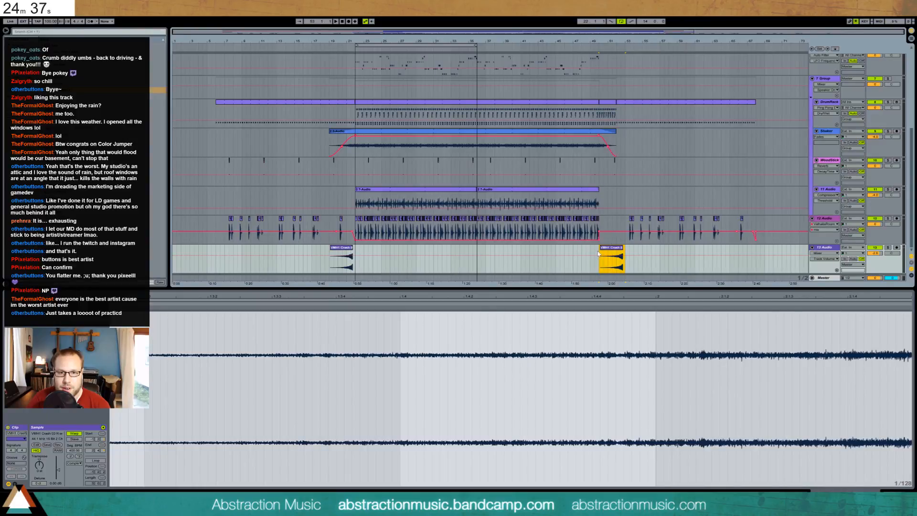
{"action": "left_click", "coordinate": [605, 250]}
{"action": "key", "text": "space"}
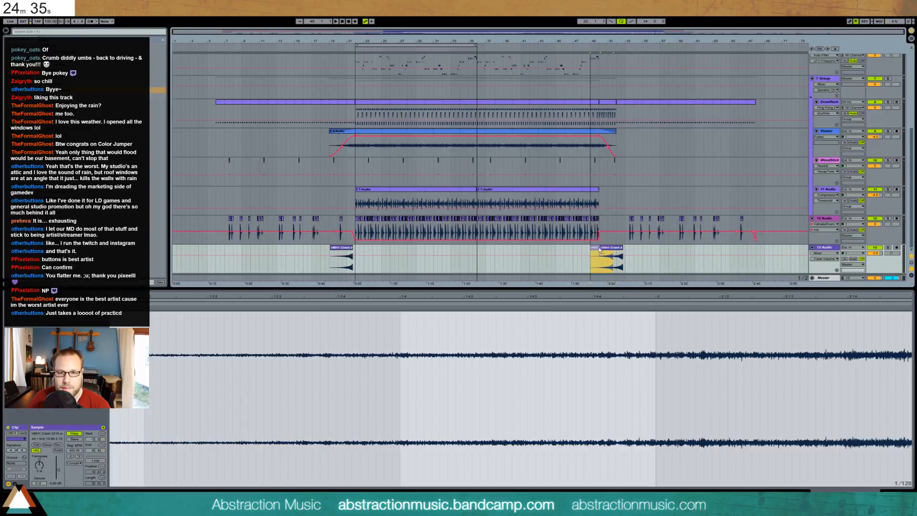
{"action": "left_click_drag", "start_coordinate": [602, 249], "coordinate": [599, 251]}
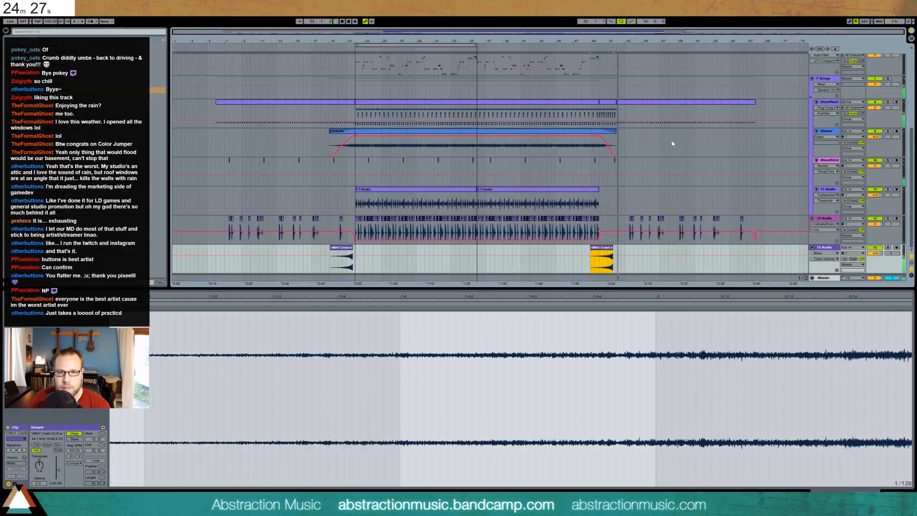
Copy the second 6 Analog clip and paste it at the start of the new section.
{"action": "scroll", "coordinate": [674, 144], "scroll_direction": "up", "scroll_amount": 2}
{"action": "left_click", "coordinate": [563, 108]}
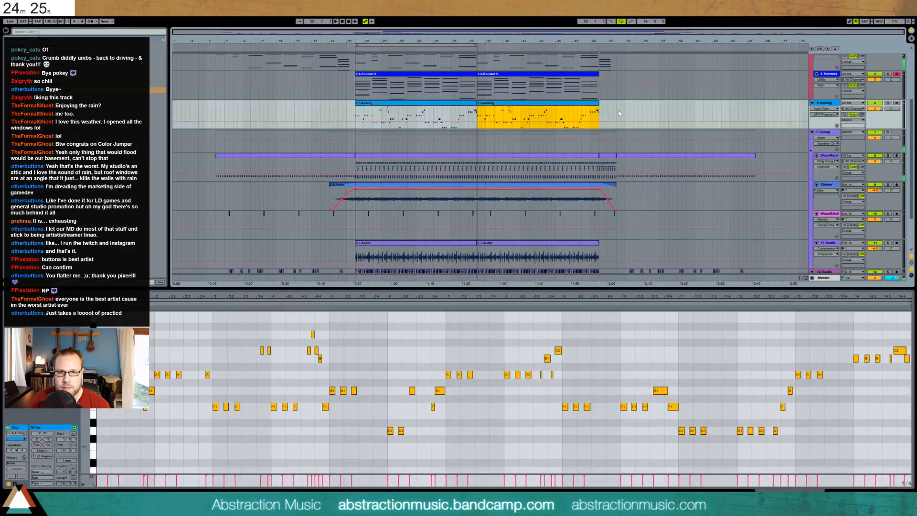
{"action": "key", "text": "ctrl+c"}
{"action": "left_click", "coordinate": [619, 113]}
{"action": "key", "text": "ctrl+v"}
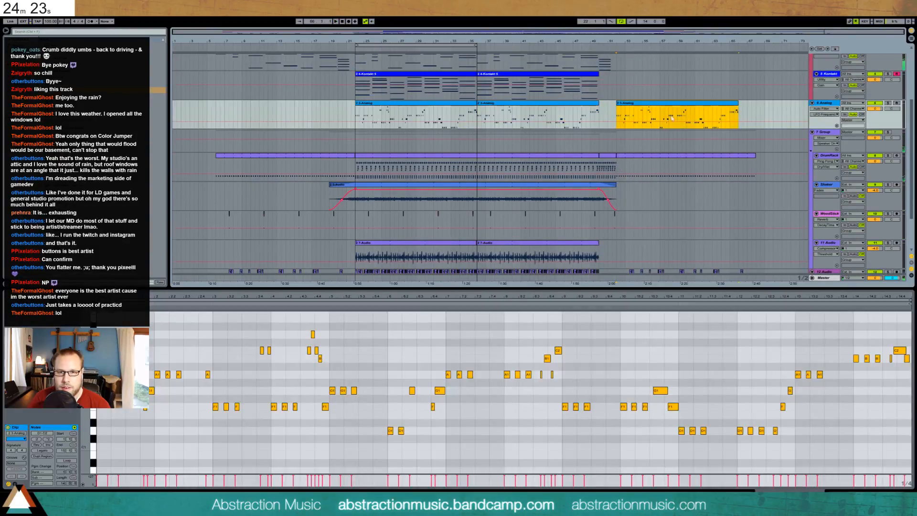
Transpose the final group of notes in the pasted 6 Analog clip down a few semitones.
{"action": "scroll", "coordinate": [744, 136], "scroll_direction": "up", "scroll_amount": 1}
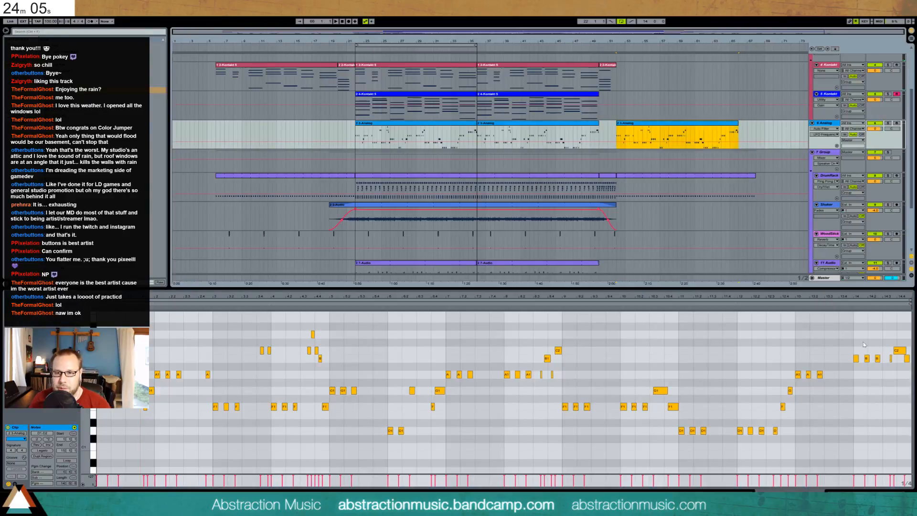
{"action": "left_click_drag", "start_coordinate": [853, 378], "coordinate": [909, 390]}
{"action": "key", "text": "Down"}
{"action": "key", "text": "Down"}
{"action": "key", "text": "Down"}
{"action": "key", "text": "Down"}
{"action": "key", "text": "Up"}
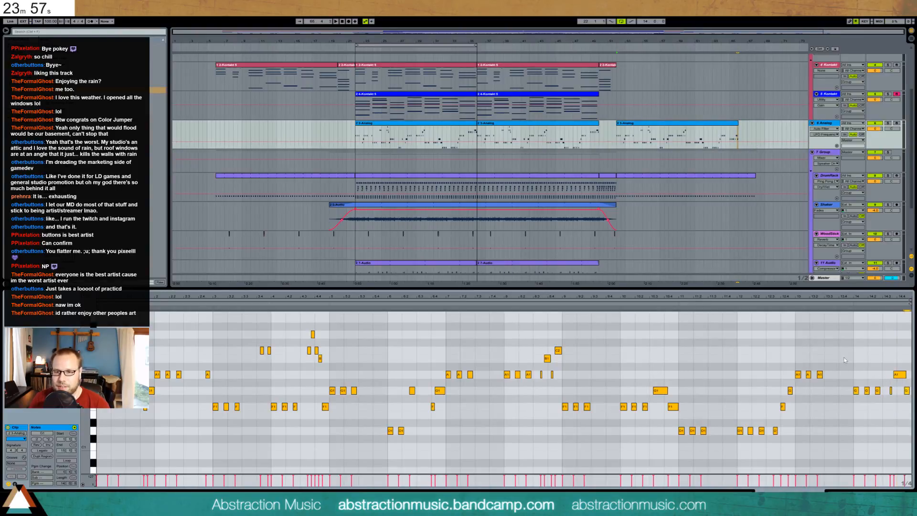
Delete the last groups of notes in the pasted 6 Analog clip, back to the final run of low notes, and play it.
{"action": "key", "text": "Delete"}
{"action": "mouse_move", "coordinate": [903, 384]}
{"action": "left_mouse_down"}
{"action": "mouse_move", "coordinate": [913, 409]}
{"action": "mouse_move", "coordinate": [863, 379]}
{"action": "mouse_move", "coordinate": [849, 397]}
{"action": "left_mouse_up"}
{"action": "key", "text": "Delete"}
{"action": "key", "text": "Delete"}
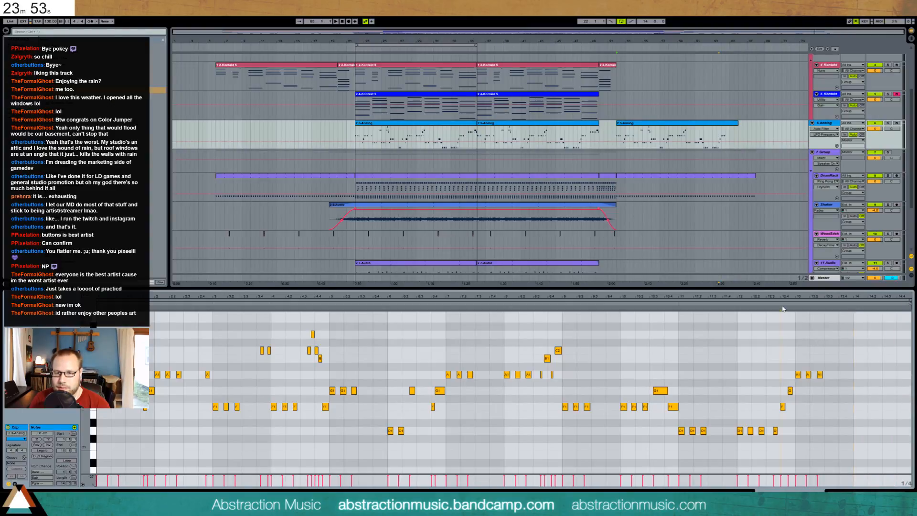
{"action": "key", "text": "space"}
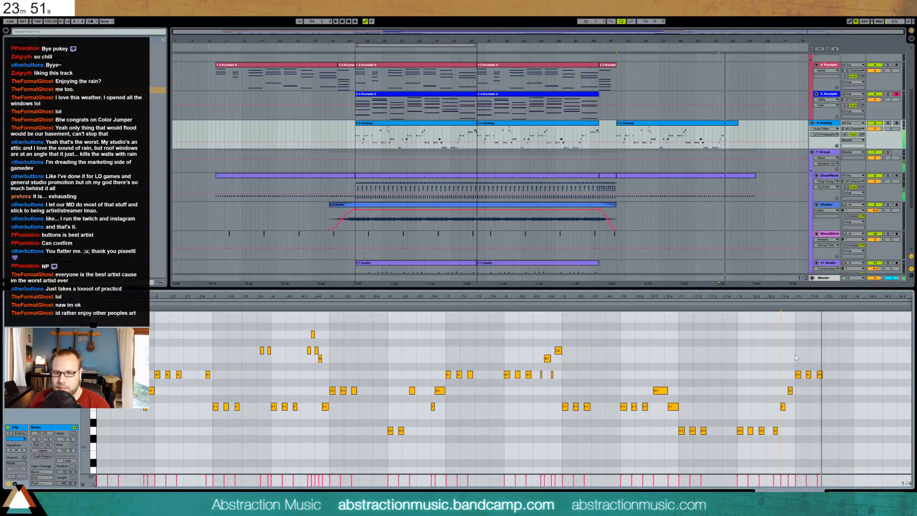
{"action": "left_click_drag", "start_coordinate": [794, 359], "coordinate": [826, 382]}
{"action": "key", "text": "Delete"}
{"action": "left_click_drag", "start_coordinate": [773, 371], "coordinate": [807, 409]}
{"action": "key", "text": "Delete"}
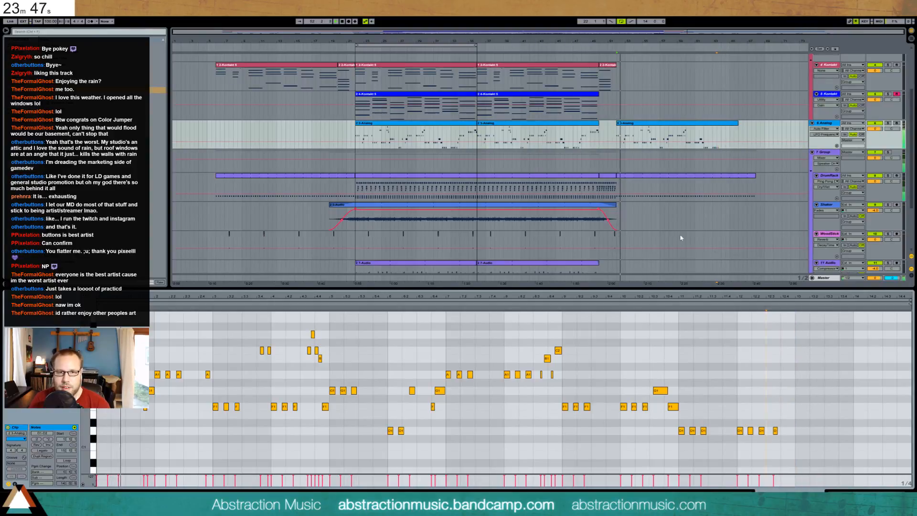
Copy the second 5 Kontakt clip and paste it at the start of the new section.
{"action": "left_click", "coordinate": [504, 78]}
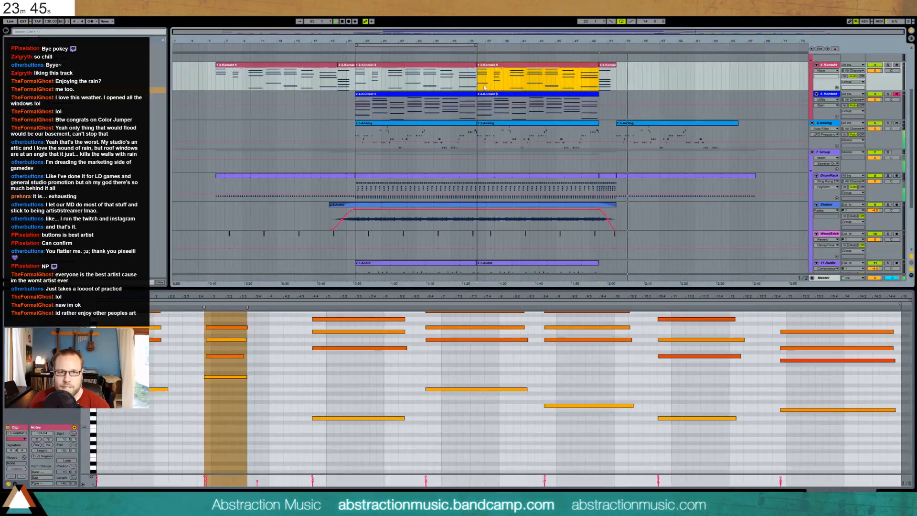
{"action": "left_click", "coordinate": [499, 96]}
{"action": "key", "text": "ctrl+c"}
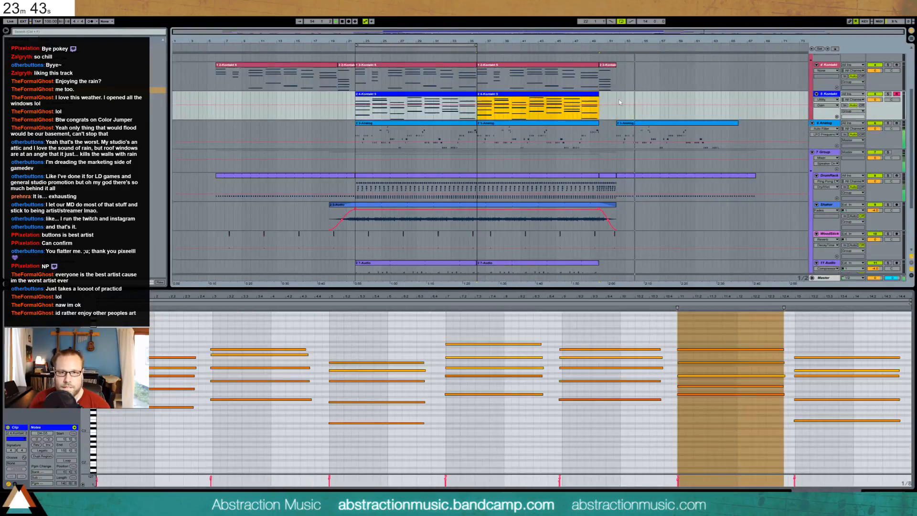
{"action": "left_click", "coordinate": [618, 102]}
{"action": "key", "text": "ctrl+v"}
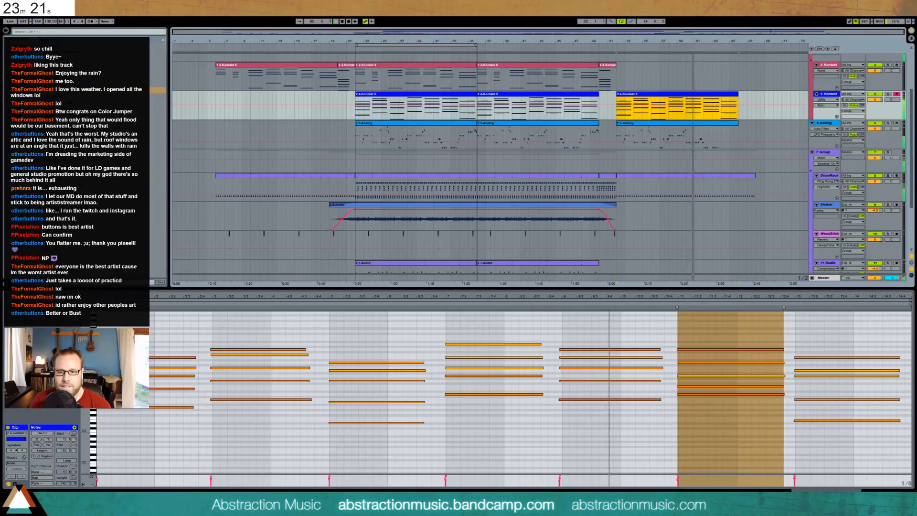
In the new 6 Analog clip, delete the last low note, duplicate the remaining final low-note run and raise the copy two semitones.
{"action": "key", "text": "shift+Tab"}
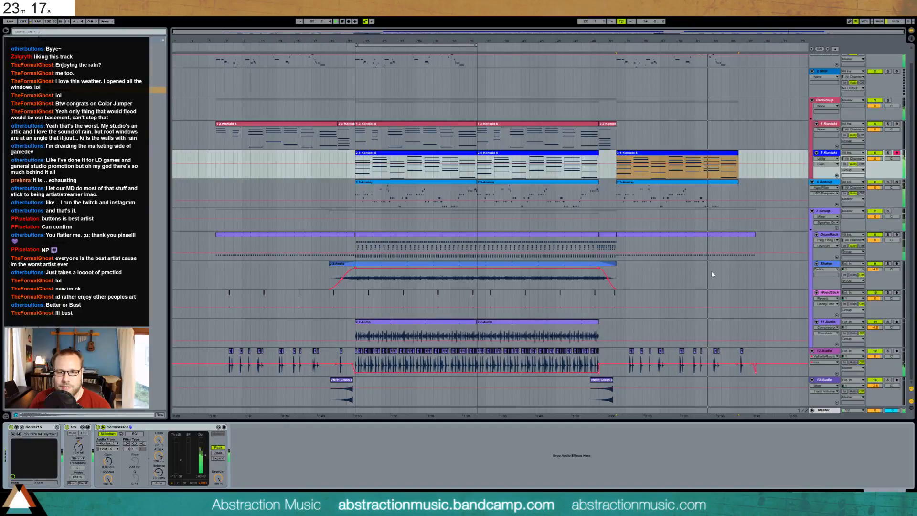
{"action": "double_click", "coordinate": [724, 182]}
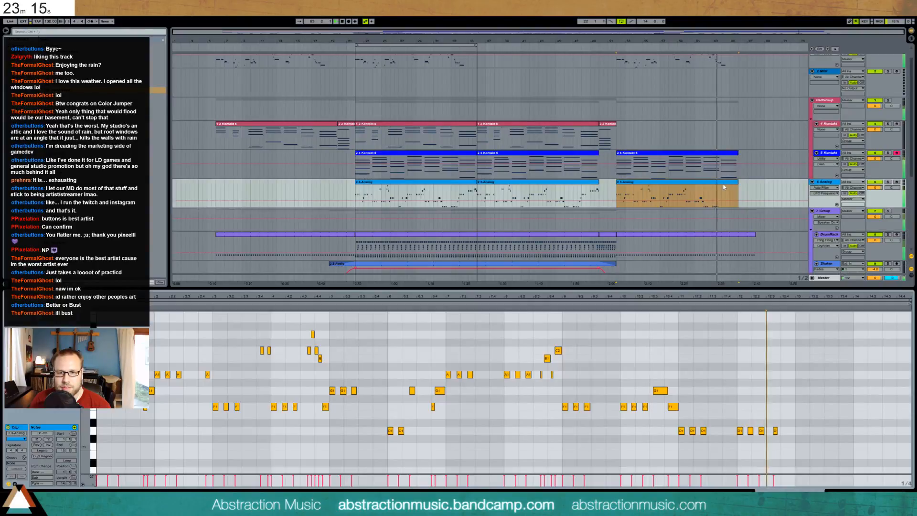
{"action": "double_click", "coordinate": [775, 431]}
{"action": "left_click_drag", "start_coordinate": [797, 412], "coordinate": [678, 441]}
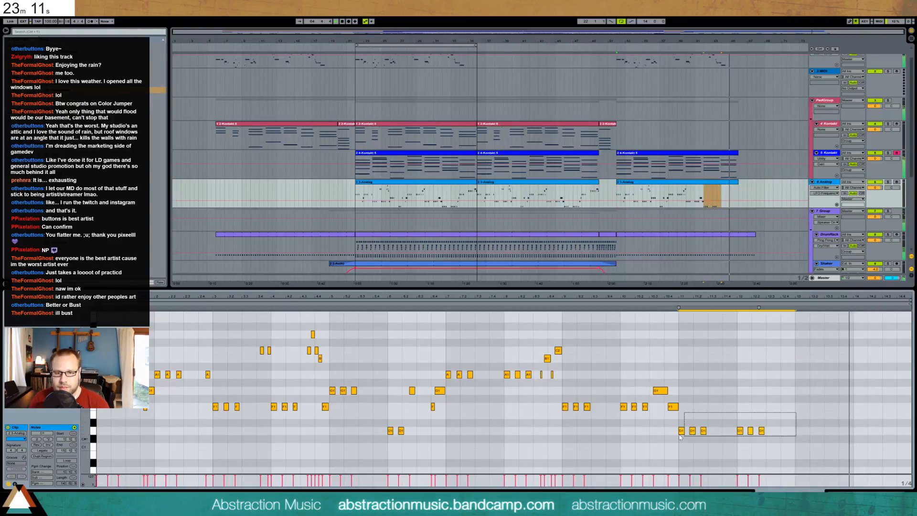
{"action": "key", "text": "ctrl+d"}
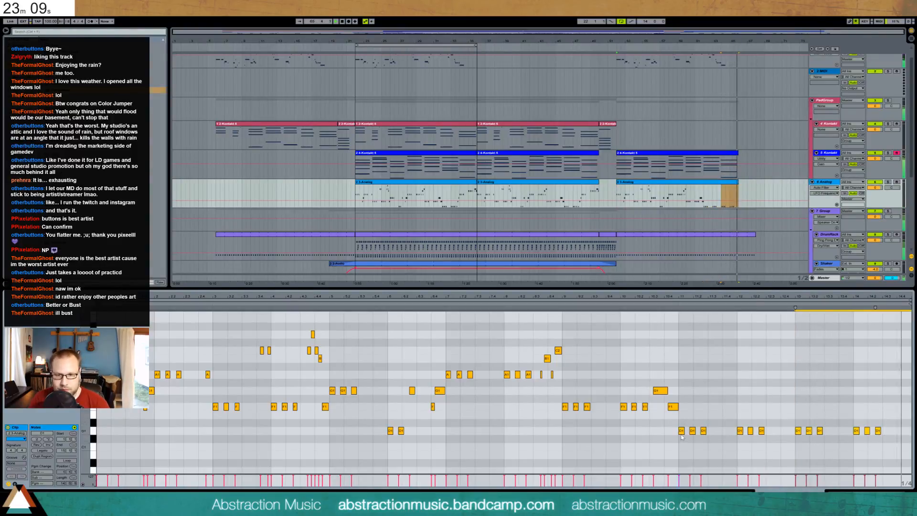
{"action": "key", "text": "Up"}
{"action": "key", "text": "Up"}
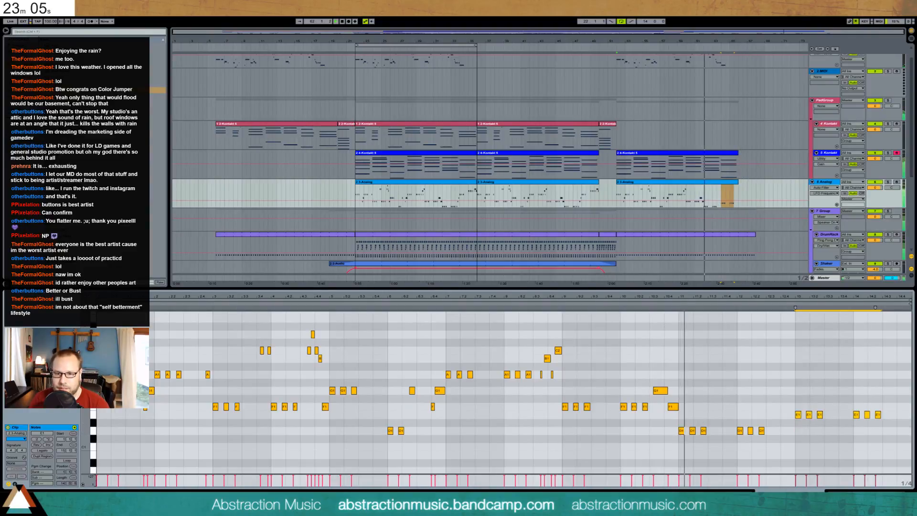
Automate the compressor output gain on the 6 Analog track as a curved fade-out over the end of the new section.
{"action": "key", "text": "shift+Tab"}
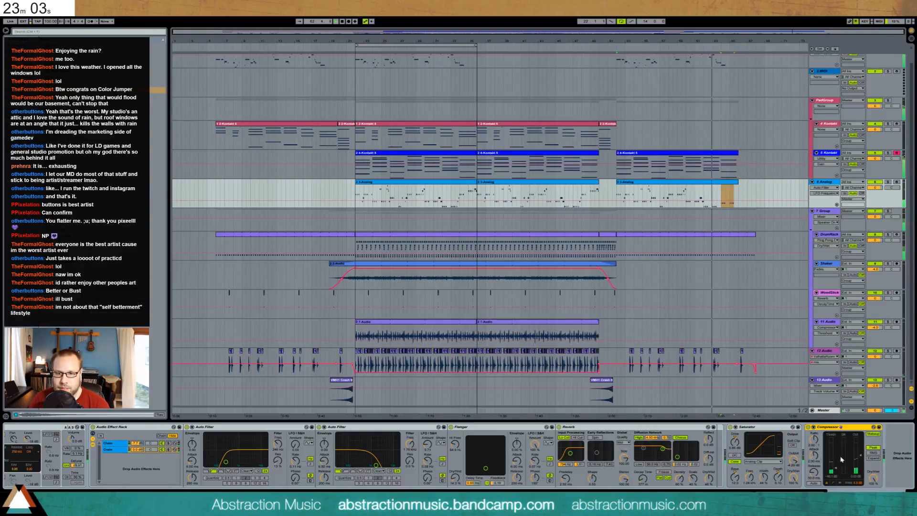
{"action": "left_click", "coordinate": [861, 456]}
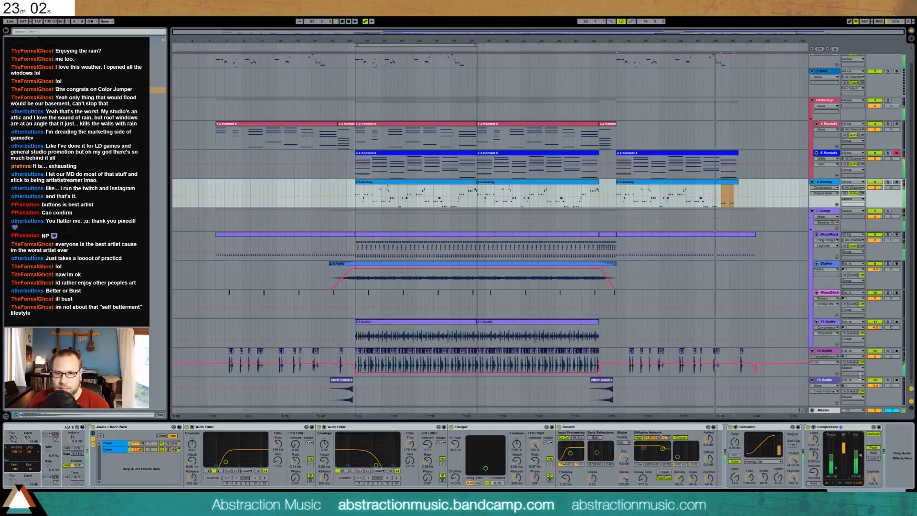
{"action": "left_click", "coordinate": [704, 197]}
{"action": "left_click", "coordinate": [741, 197]}
{"action": "left_click", "coordinate": [738, 197]}
{"action": "left_click_drag", "start_coordinate": [739, 197], "coordinate": [738, 207]}
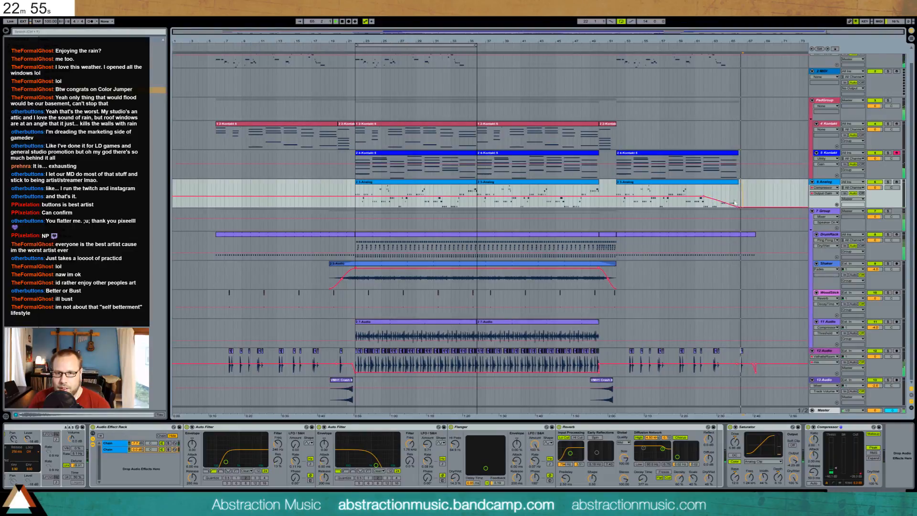
{"action": "left_click_drag", "start_coordinate": [727, 204], "coordinate": [727, 201]}
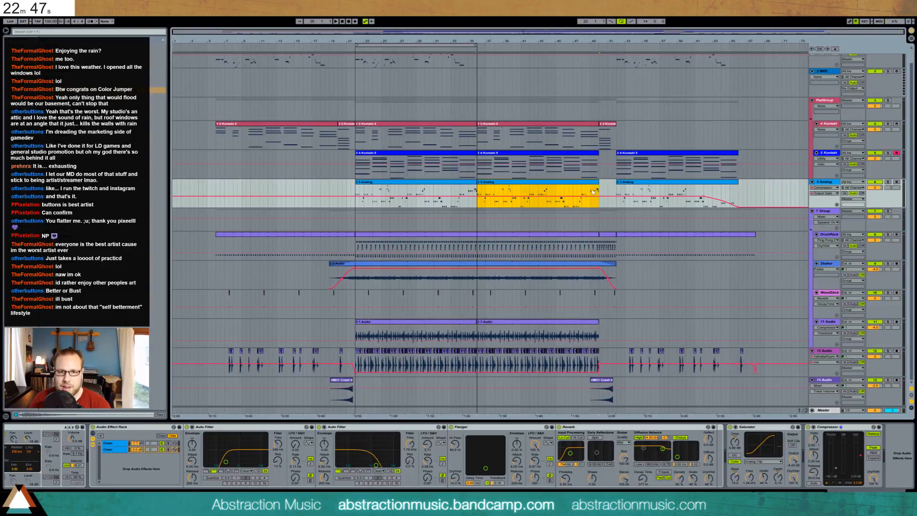
Extend the second 6 Analog clip across the transition to the start of the new section and open its notes.
{"action": "left_click_drag", "start_coordinate": [598, 182], "coordinate": [616, 183]}
{"action": "key", "text": "shift+Tab"}
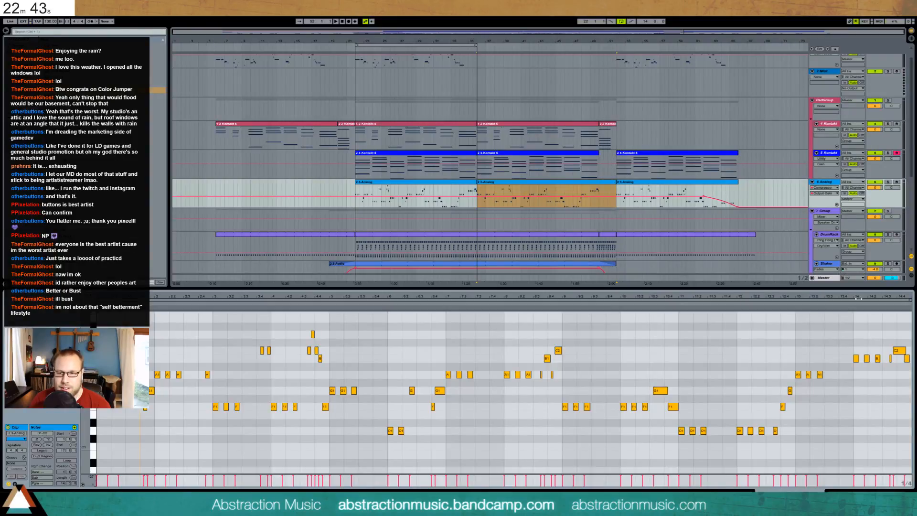
{"action": "left_click_drag", "start_coordinate": [859, 299], "coordinate": [766, 309]}
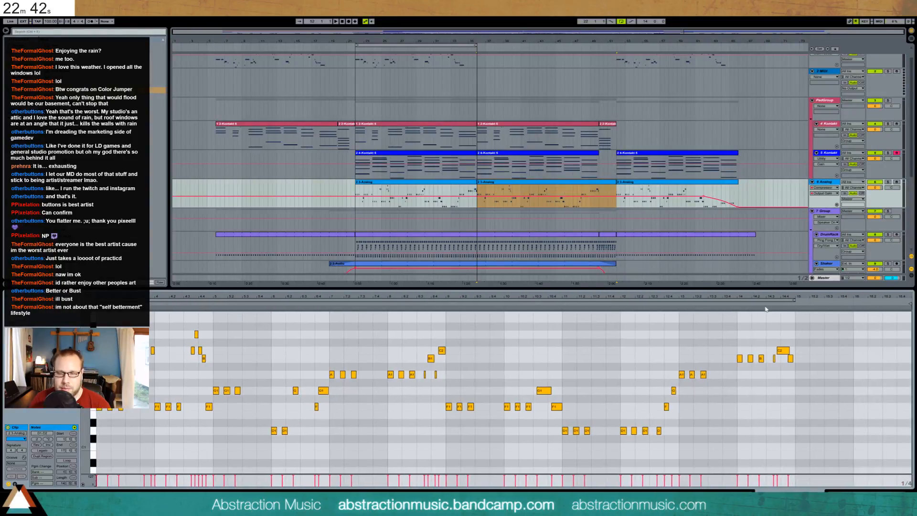
Copy the last low three-note run into the clip's extension from bar 15, duplicate it once and play the result.
{"action": "left_click", "coordinate": [795, 385]}
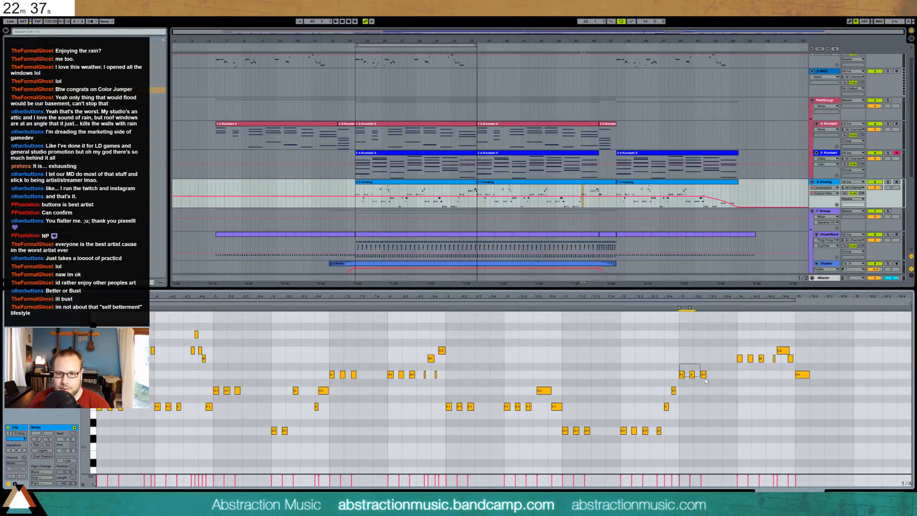
{"action": "left_click_drag", "start_coordinate": [708, 380], "coordinate": [709, 381]}
{"action": "key", "text": "ctrl+v"}
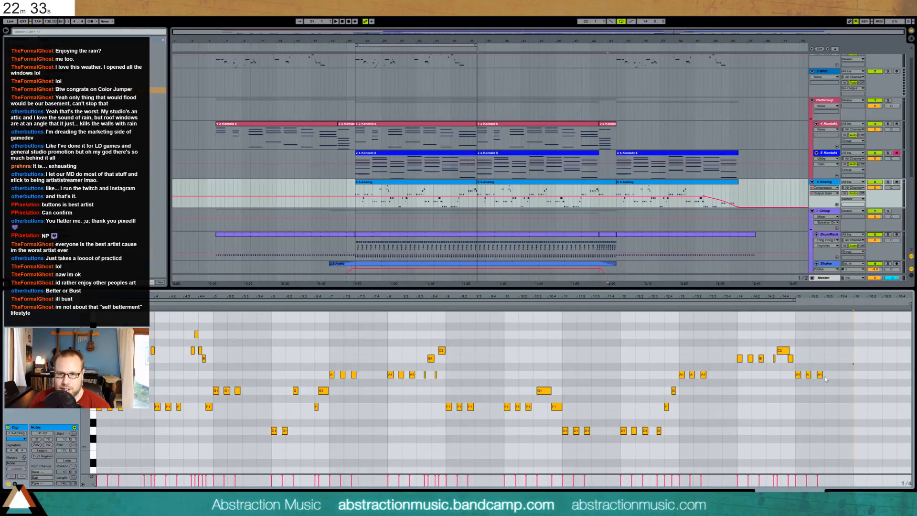
{"action": "key", "text": "ctrl+d"}
{"action": "left_click", "coordinate": [797, 345]}
{"action": "key", "text": "space"}
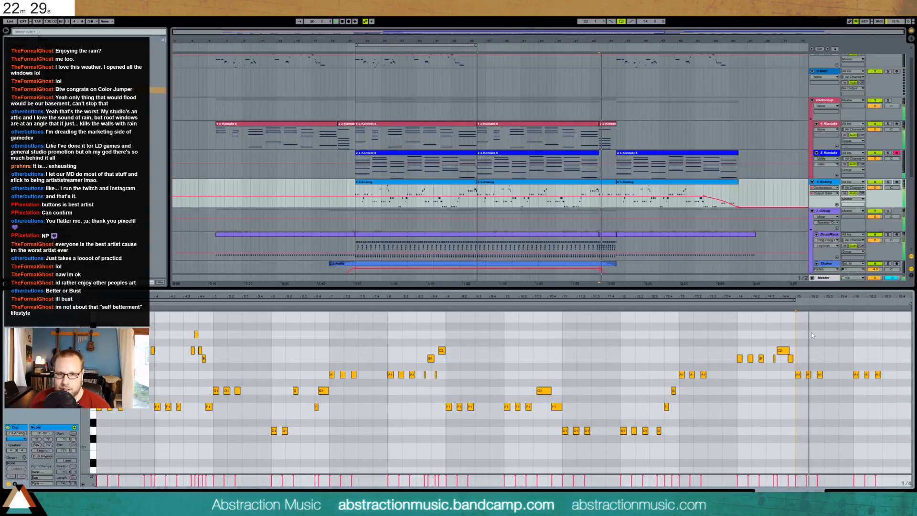
Transpose the six pasted transition notes to five semitones below their original pitch, auditioning higher pitches first.
{"action": "left_click_drag", "start_coordinate": [795, 372], "coordinate": [881, 380]}
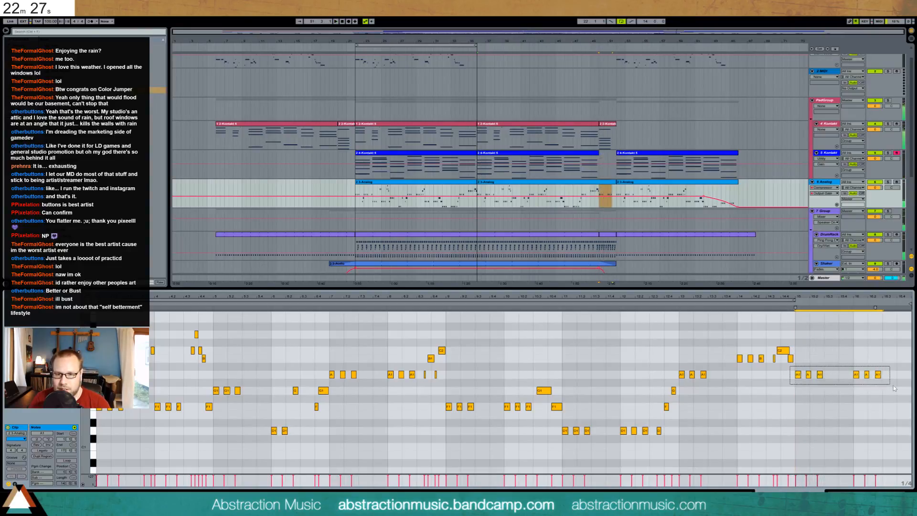
{"action": "key", "text": "Up"}
{"action": "key", "text": "Up"}
{"action": "key", "text": "Up"}
{"action": "key", "text": "Up"}
{"action": "key", "text": "Up"}
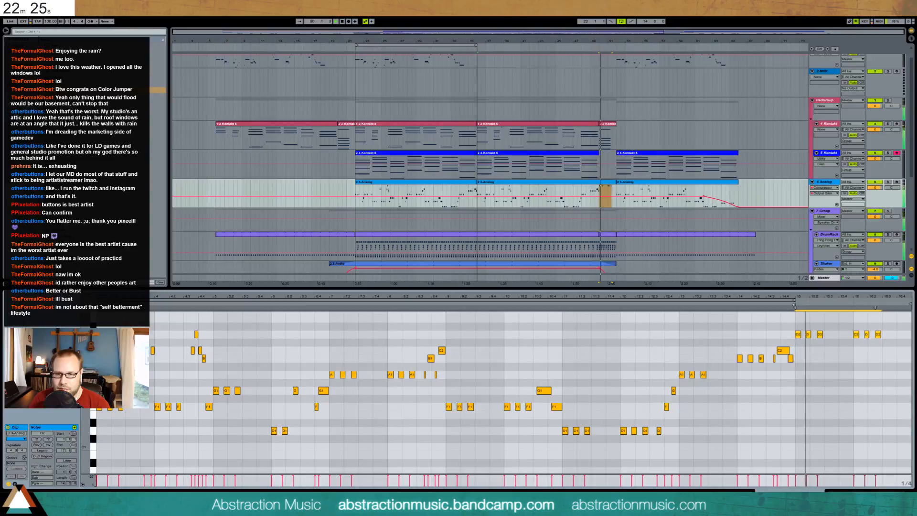
{"action": "key", "text": "Down"}
{"action": "key", "text": "Down"}
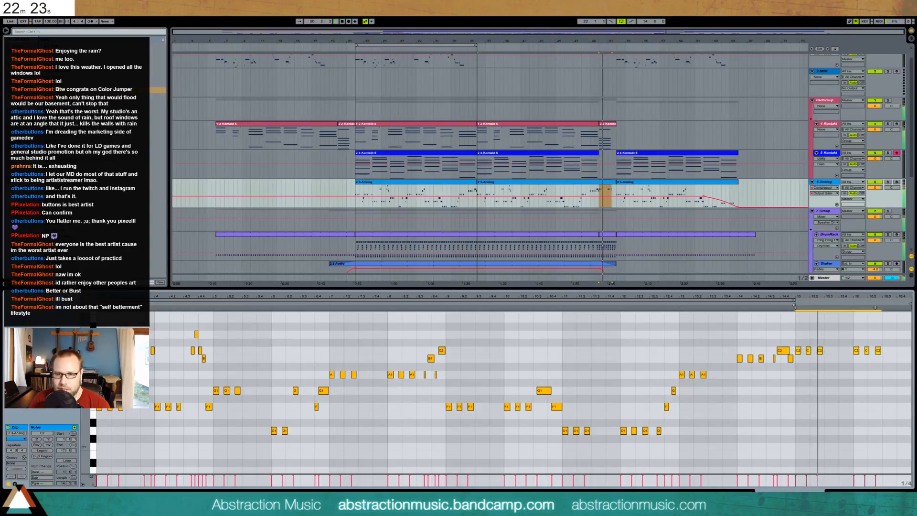
{"action": "key", "text": "Down"}
{"action": "key", "text": "Down"}
{"action": "key", "text": "Down"}
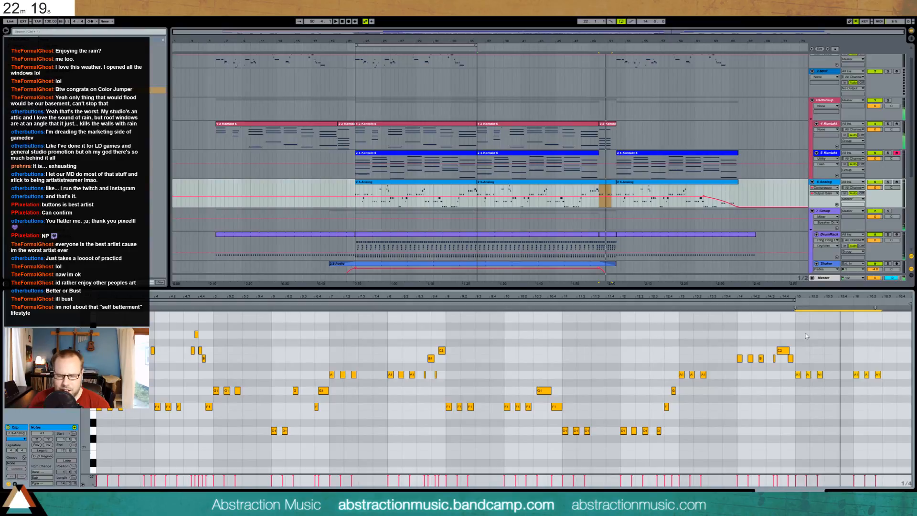
{"action": "key", "text": "Down"}
{"action": "key", "text": "Down"}
{"action": "key", "text": "Down"}
{"action": "key", "text": "Down"}
{"action": "key", "text": "Down"}
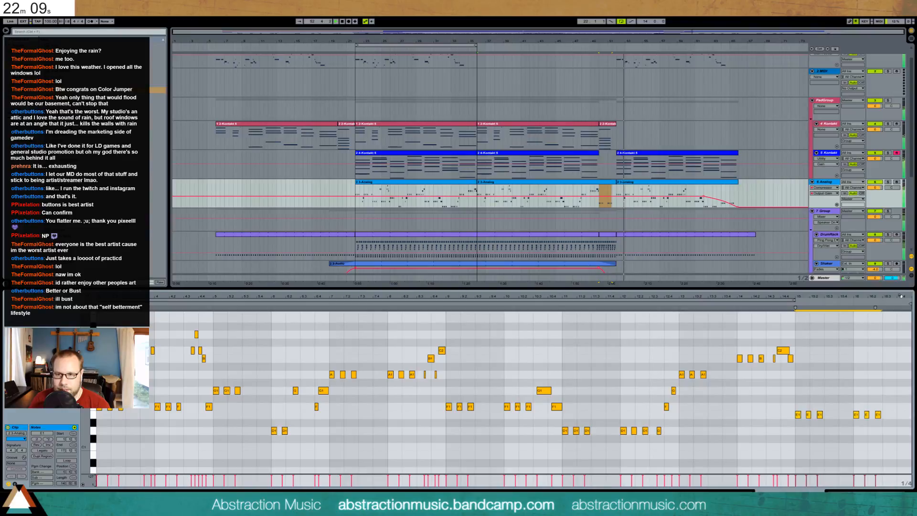
Add a short note on the run's pitch and a longer note three semitones above it at the clip's end.
{"action": "scroll", "coordinate": [881, 409], "scroll_direction": "up", "scroll_amount": 3}
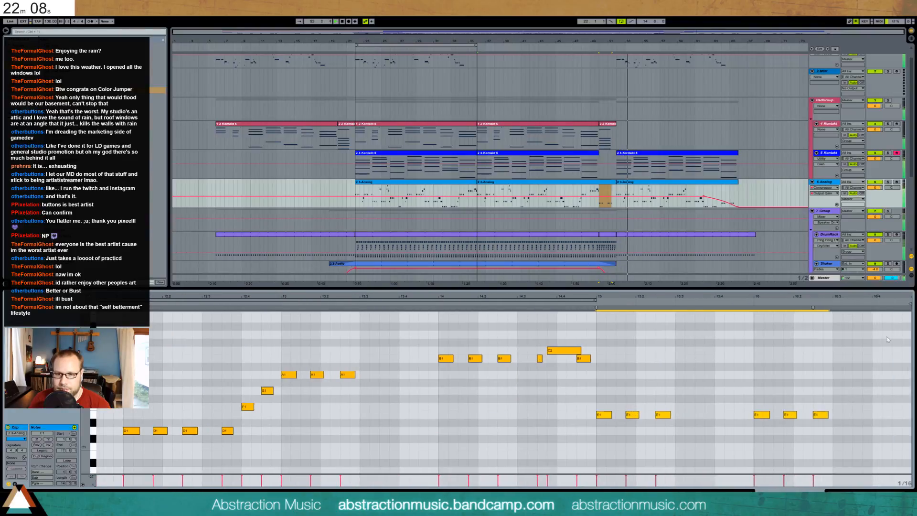
{"action": "double_click", "coordinate": [877, 414]}
{"action": "double_click", "coordinate": [890, 390]}
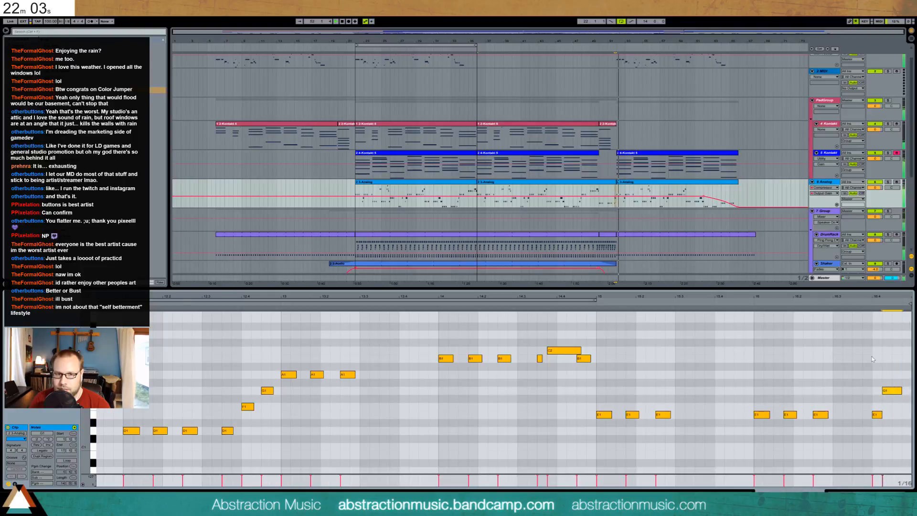
Automate the DrumRack's bass drum chain volume as a curved fade-out to the end of the last drum clip and play it.
{"action": "left_click", "coordinate": [706, 239]}
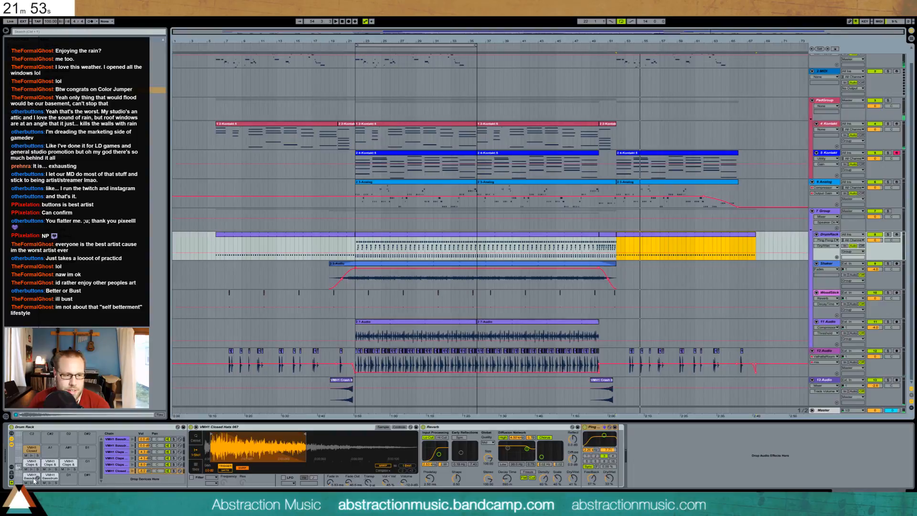
{"action": "left_click", "coordinate": [48, 478]}
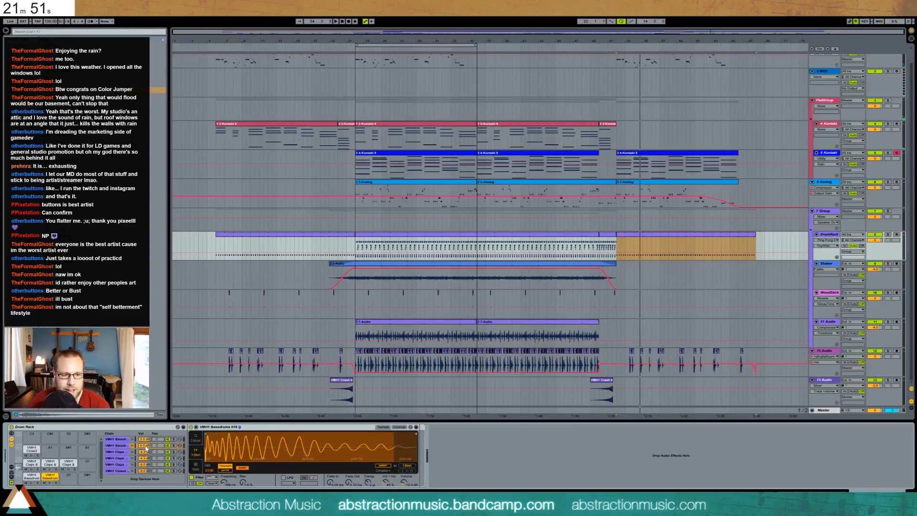
{"action": "left_click", "coordinate": [715, 250]}
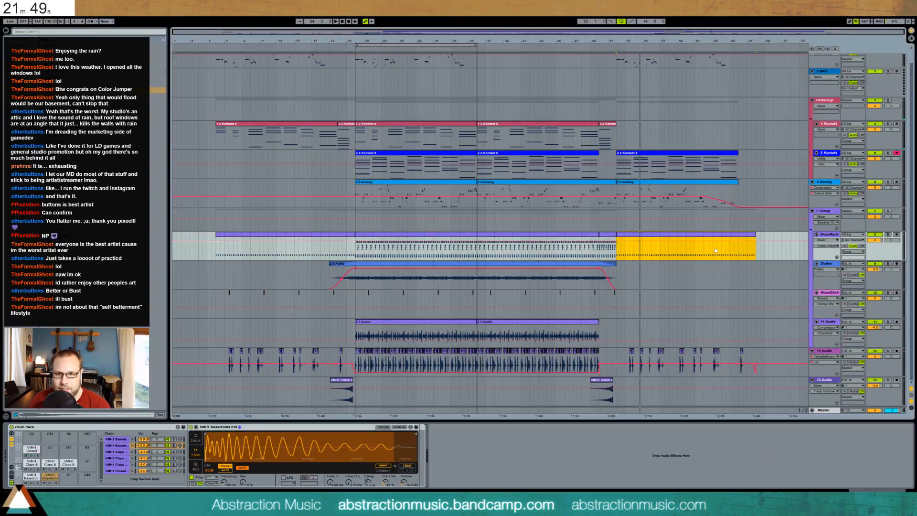
{"action": "key", "text": "Delete"}
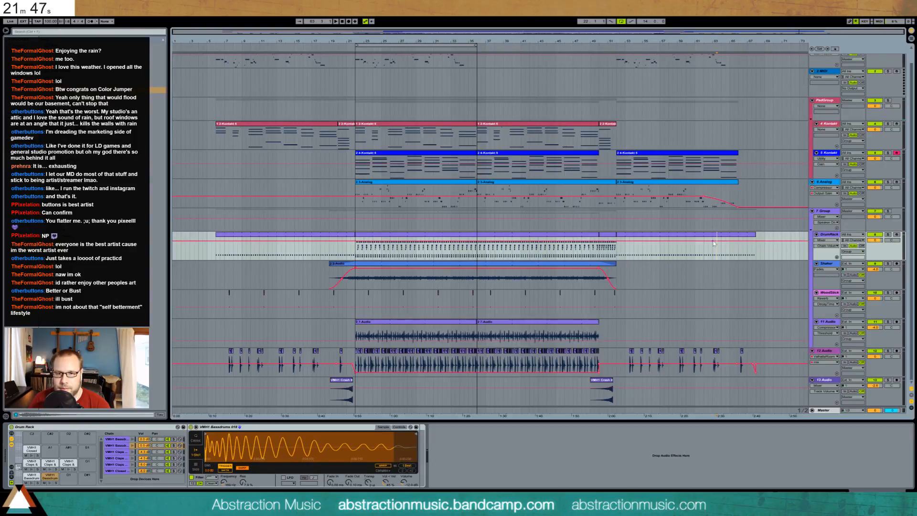
{"action": "left_click_drag", "start_coordinate": [758, 244], "coordinate": [759, 259]}
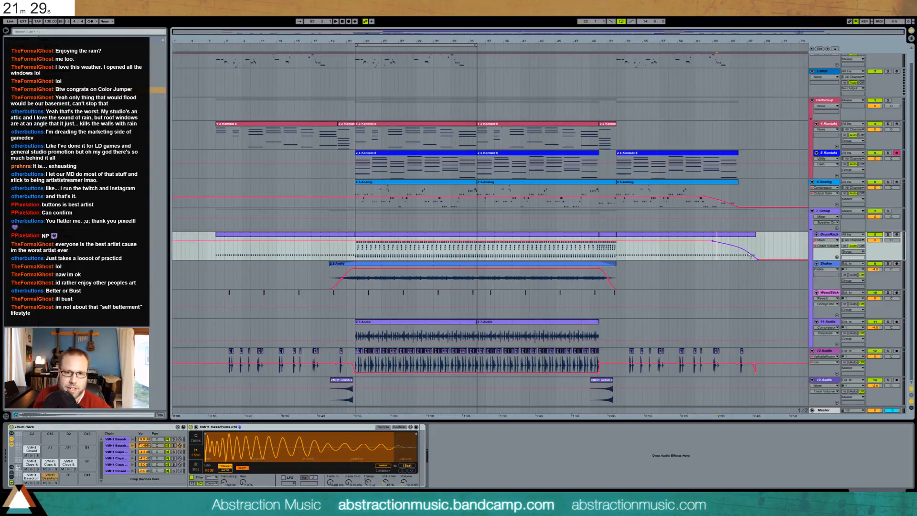
{"action": "key", "text": "space"}
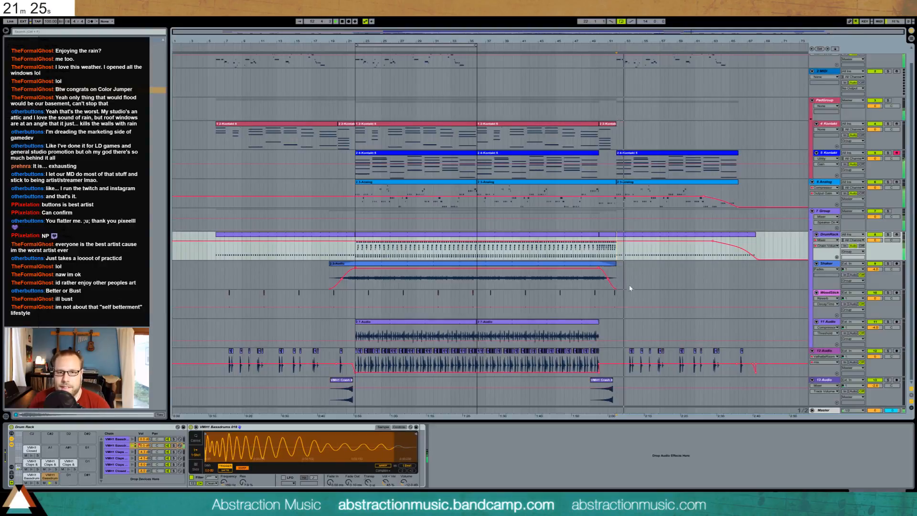
Shorten the last DrumRack clip slightly and move the end of its volume fade to the clip's new end.
{"action": "scroll", "coordinate": [630, 289], "scroll_direction": "up", "scroll_amount": 1}
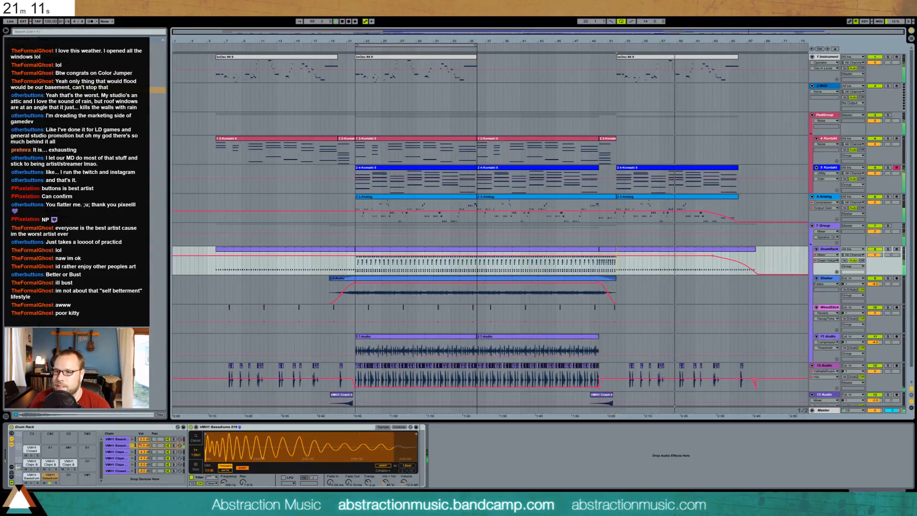
{"action": "left_click", "coordinate": [725, 59]}
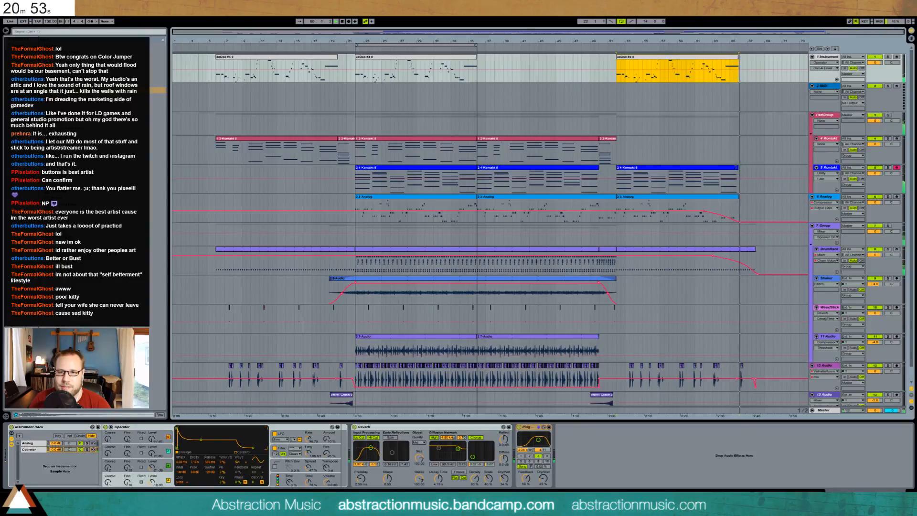
{"action": "left_click", "coordinate": [757, 273]}
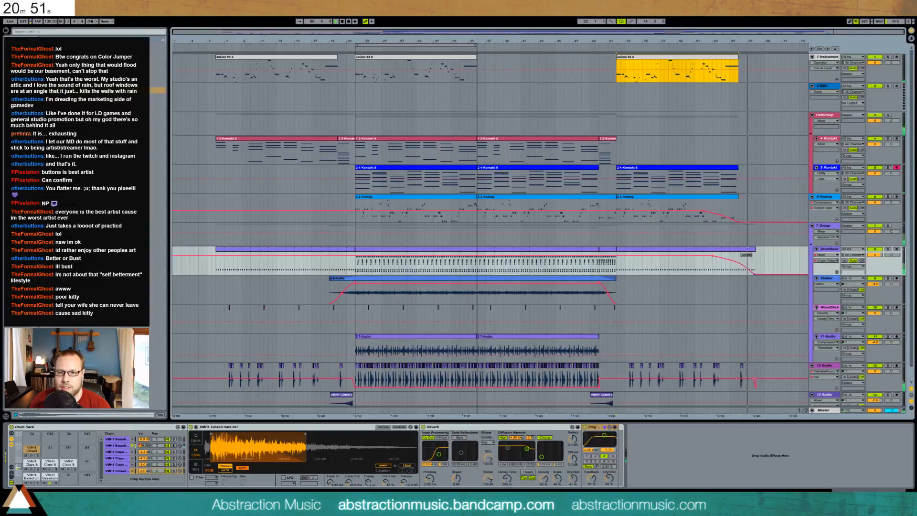
{"action": "left_click_drag", "start_coordinate": [757, 253], "coordinate": [749, 252]}
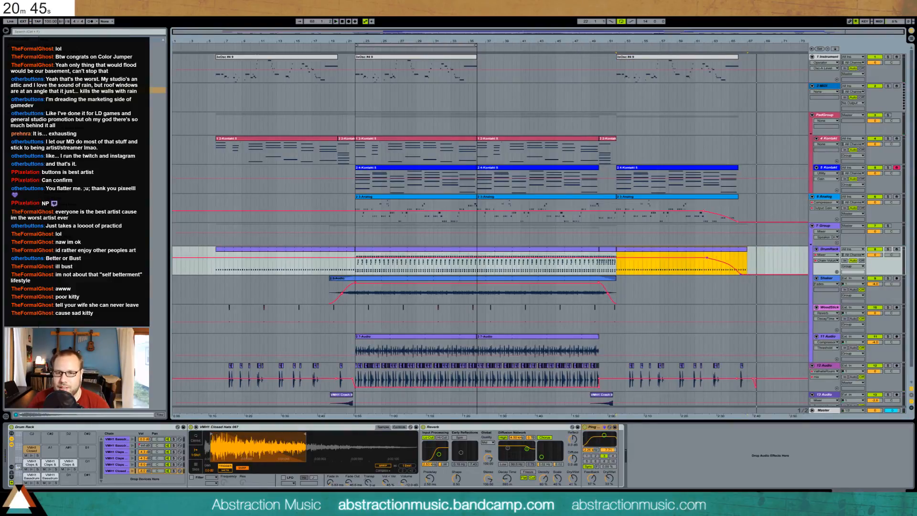
{"action": "left_click", "coordinate": [759, 271]}
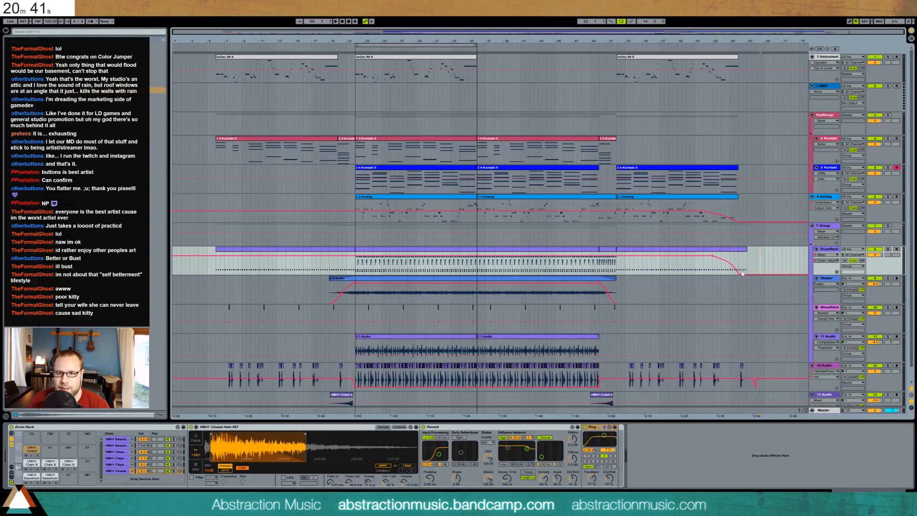
{"action": "left_click_drag", "start_coordinate": [746, 249], "coordinate": [739, 250]}
{"action": "left_click", "coordinate": [756, 258]}
{"action": "left_click_drag", "start_coordinate": [739, 249], "coordinate": [747, 249]}
{"action": "left_click", "coordinate": [751, 267]}
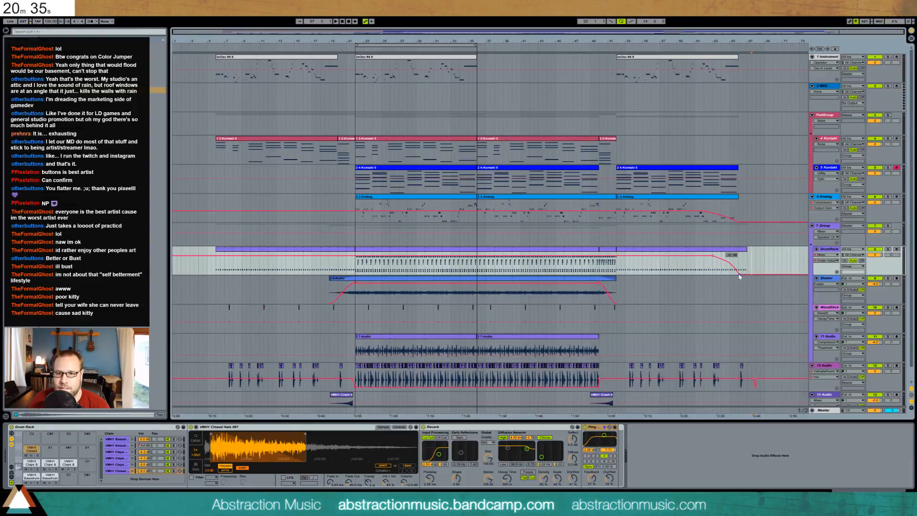
{"action": "left_click", "coordinate": [765, 264]}
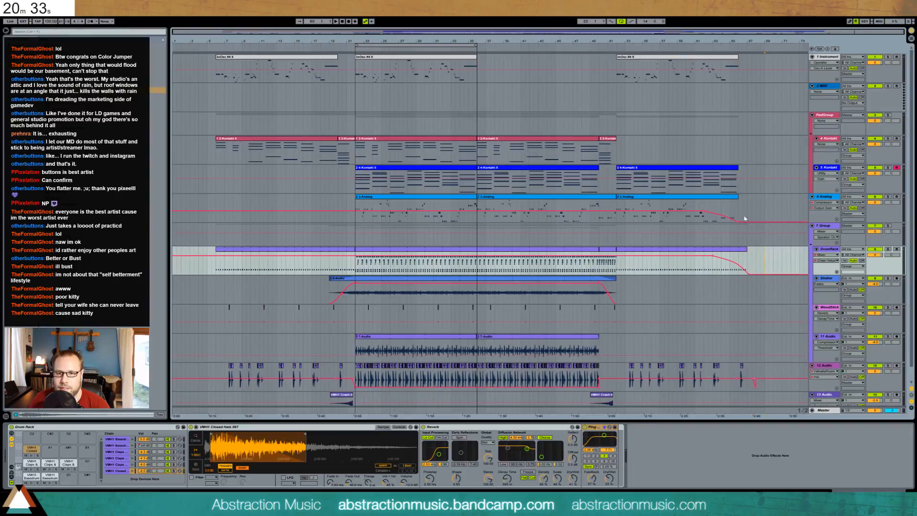
In the second 6 Analog clip, duplicate the first three-note run at bar 15 twice for steady notes through the transition and play it.
{"action": "left_click", "coordinate": [595, 47]}
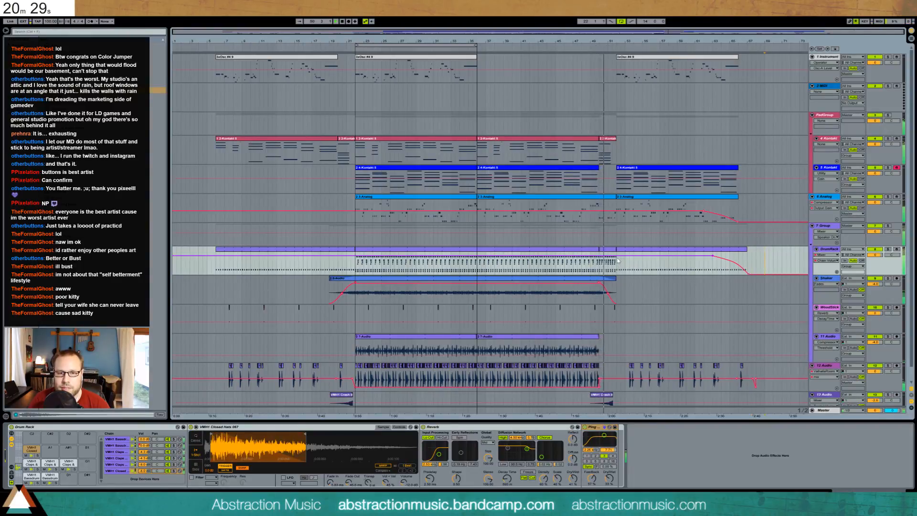
{"action": "double_click", "coordinate": [609, 201]}
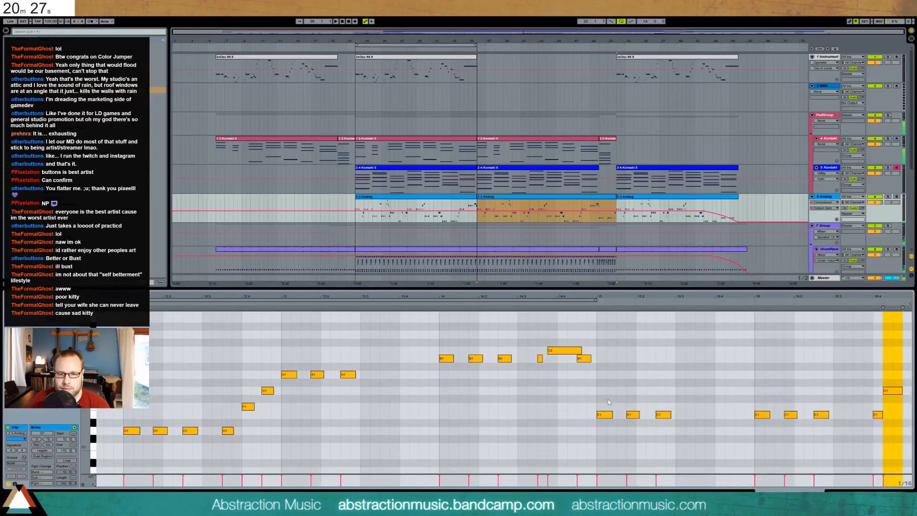
{"action": "left_click_drag", "start_coordinate": [604, 398], "coordinate": [686, 429]}
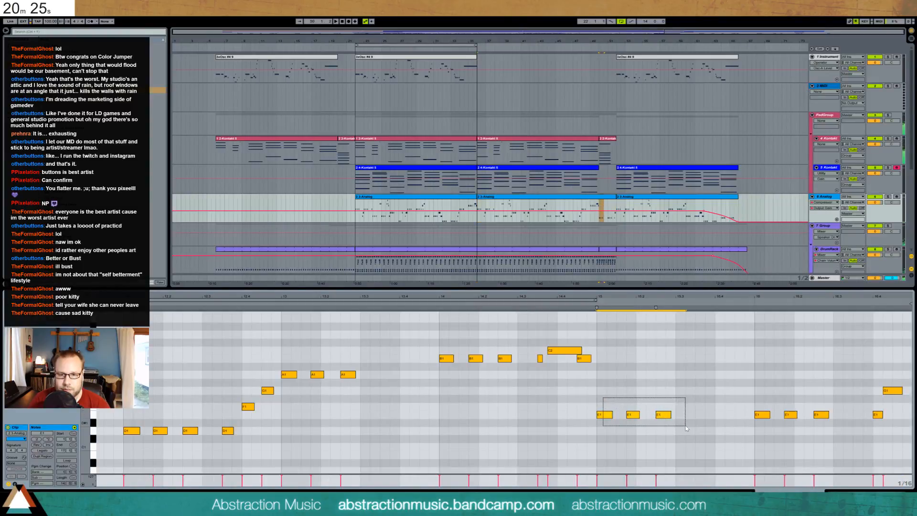
{"action": "key", "text": "ctrl+d"}
{"action": "key", "text": "ctrl+d"}
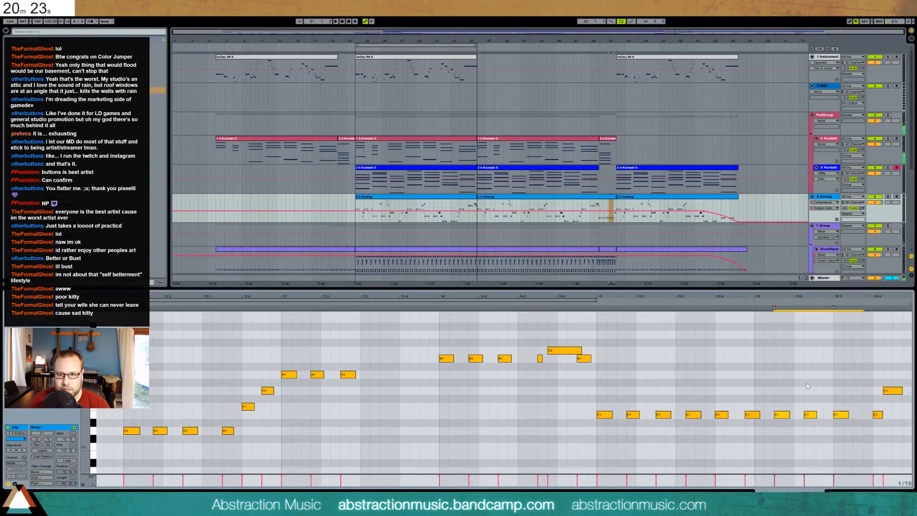
{"action": "left_click", "coordinate": [842, 404]}
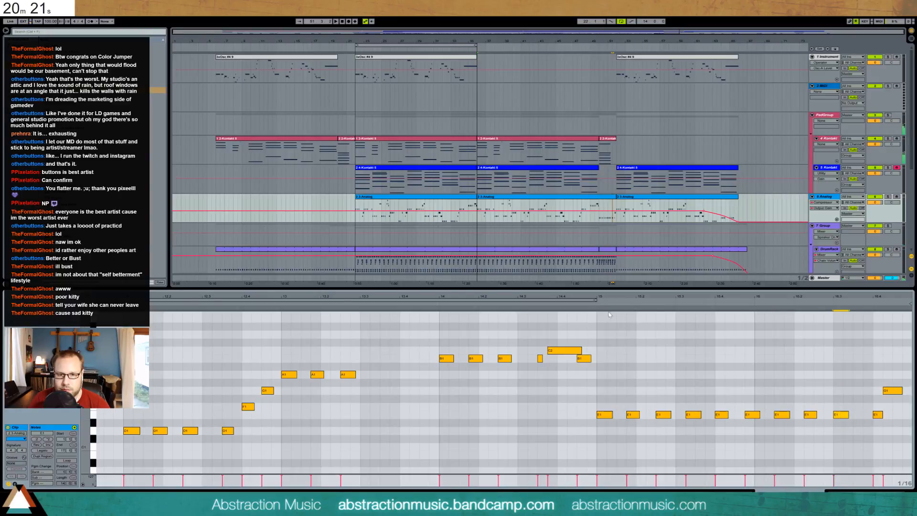
{"action": "left_click", "coordinate": [595, 304]}
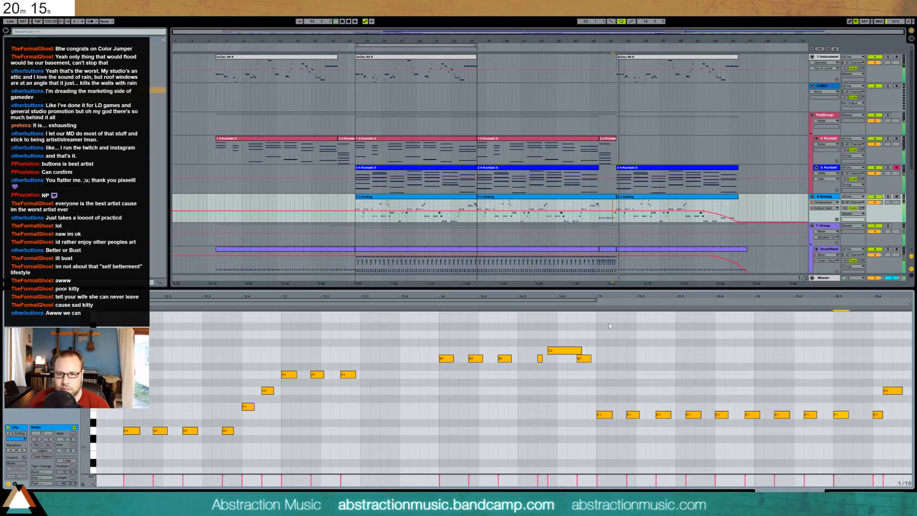
Add a short note immediately before the final repeated note of the bass run, on the same pitch.
{"action": "double_click", "coordinate": [872, 416]}
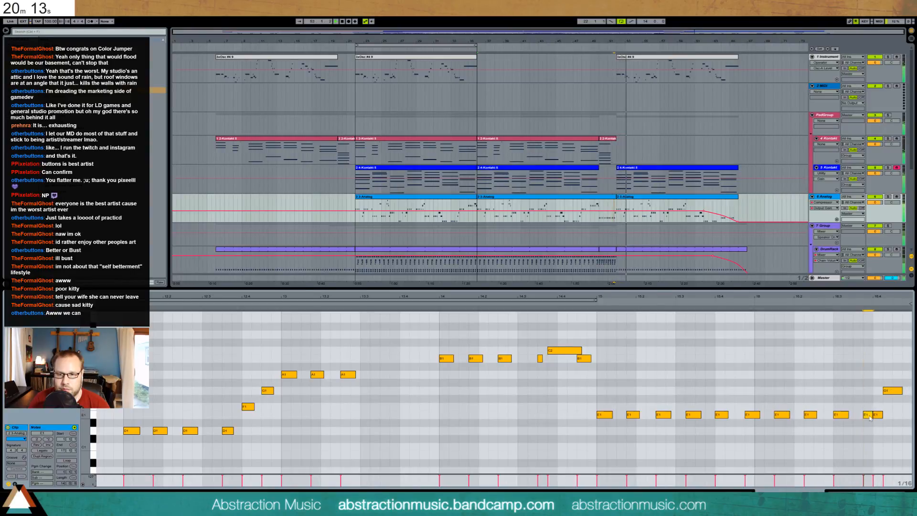
{"action": "left_click_drag", "start_coordinate": [872, 416], "coordinate": [867, 415]}
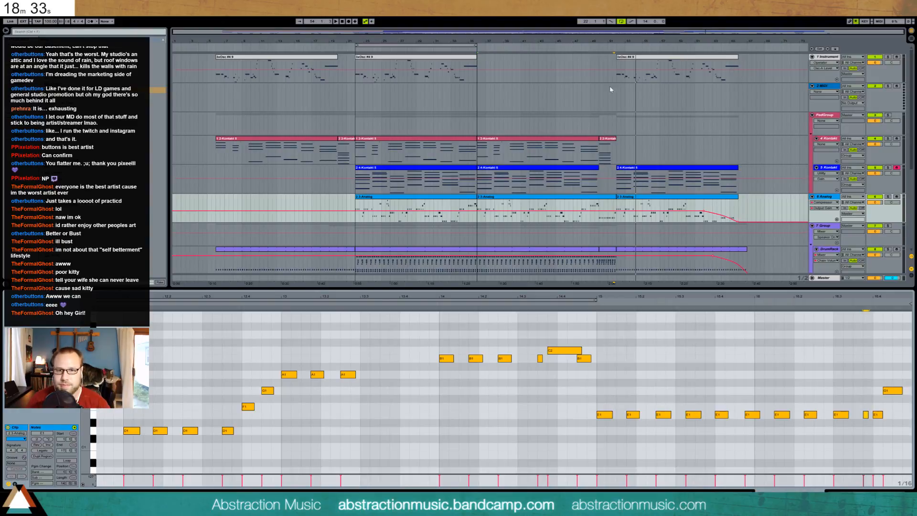
Load a Kontakt 5 instrument onto the empty 2 MIDI track.
{"action": "left_click", "coordinate": [479, 95]}
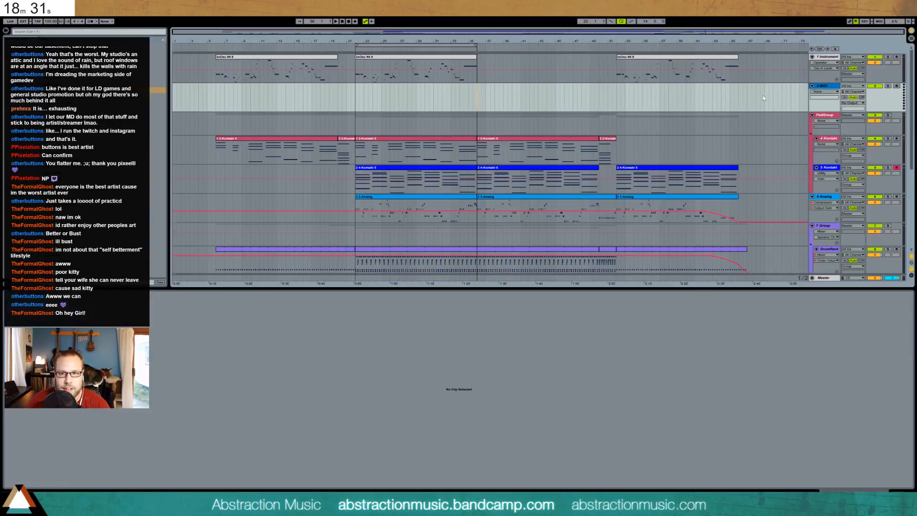
{"action": "key", "text": "Return"}
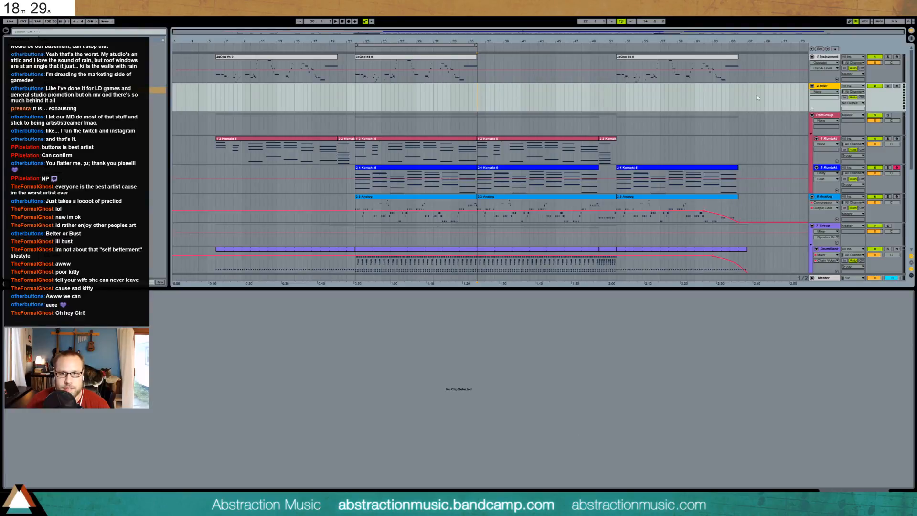
{"action": "key", "text": "ctrl+r"}
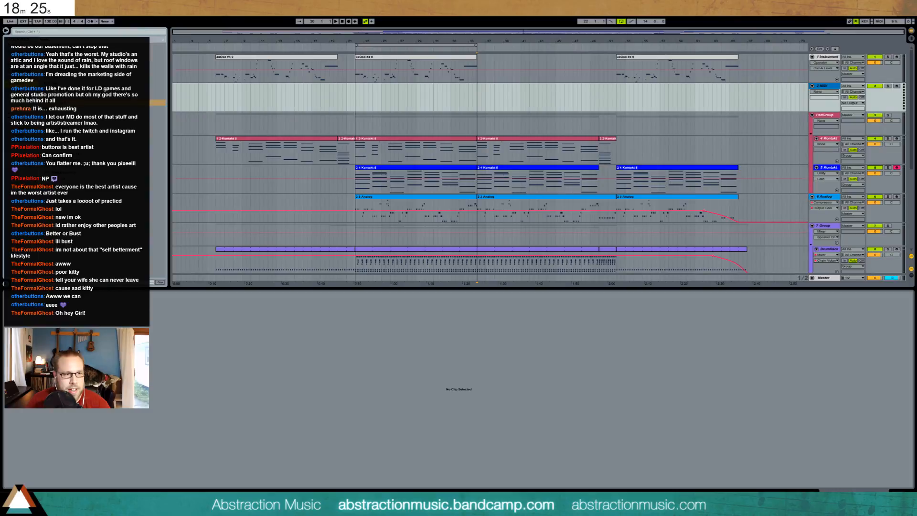
{"action": "left_click_drag", "start_coordinate": [482, 99], "coordinate": [480, 97]}
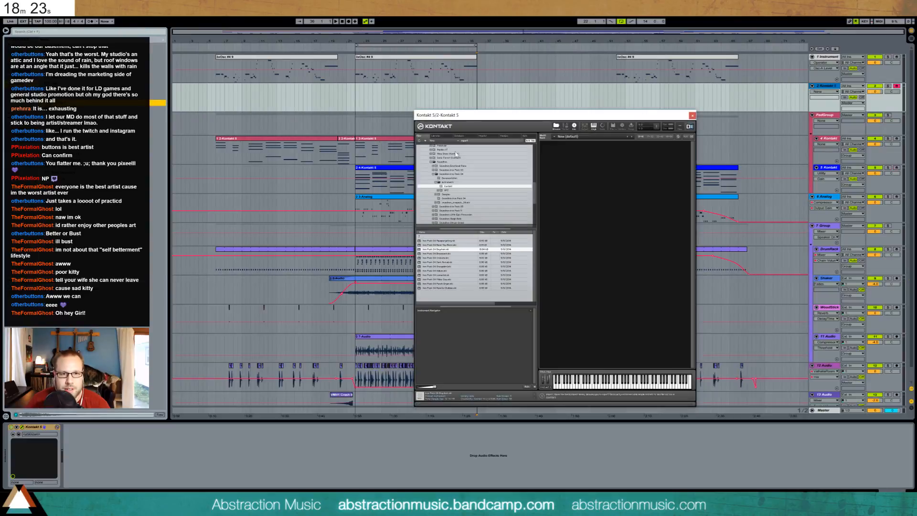
Load The Giant piano from Kontakt's library and switch on the option below the knob in its Tone section.
{"action": "left_click", "coordinate": [445, 164]}
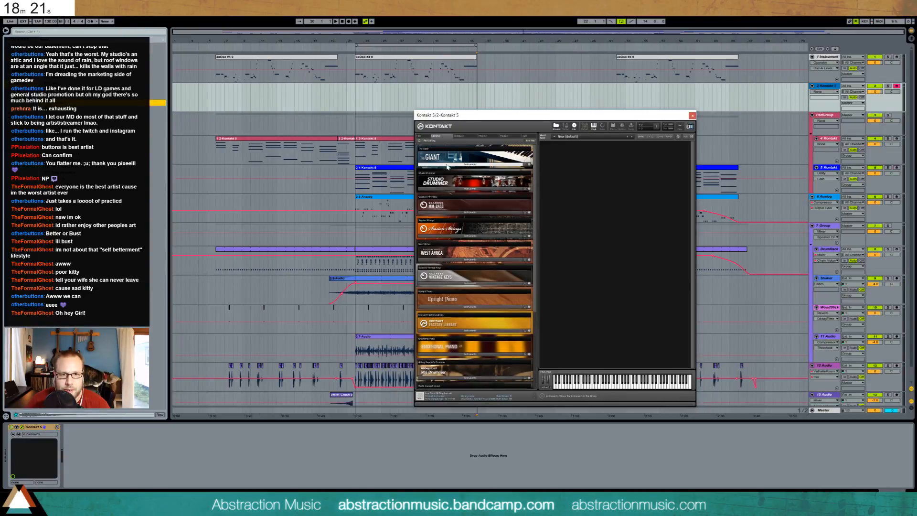
{"action": "double_click", "coordinate": [452, 175]}
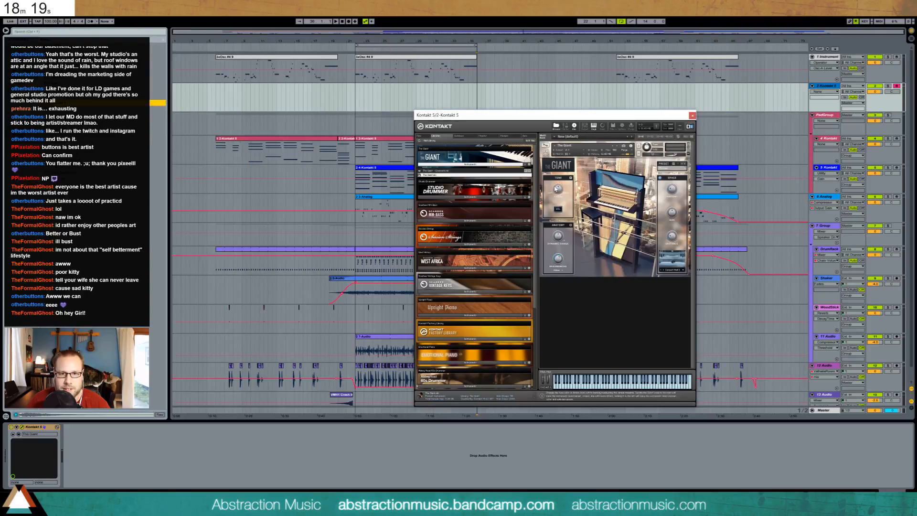
{"action": "left_click", "coordinate": [559, 210]}
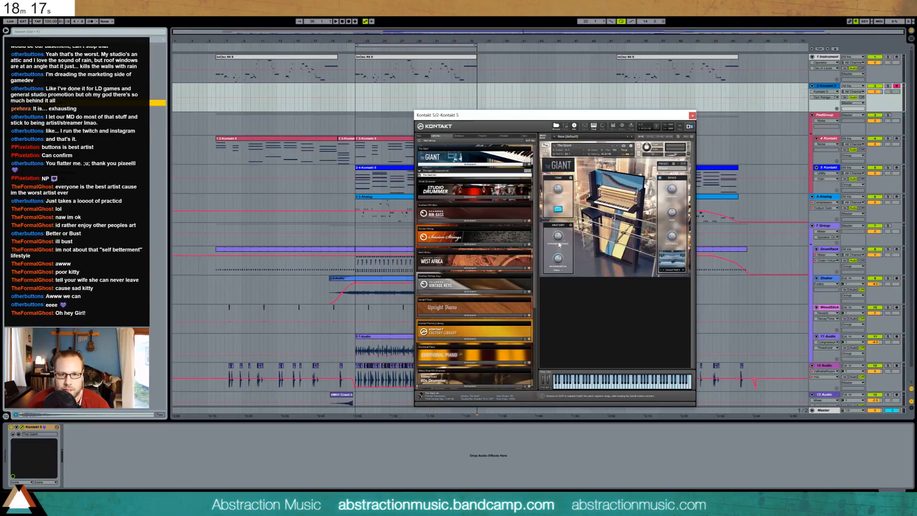
{"action": "left_click", "coordinate": [693, 115]}
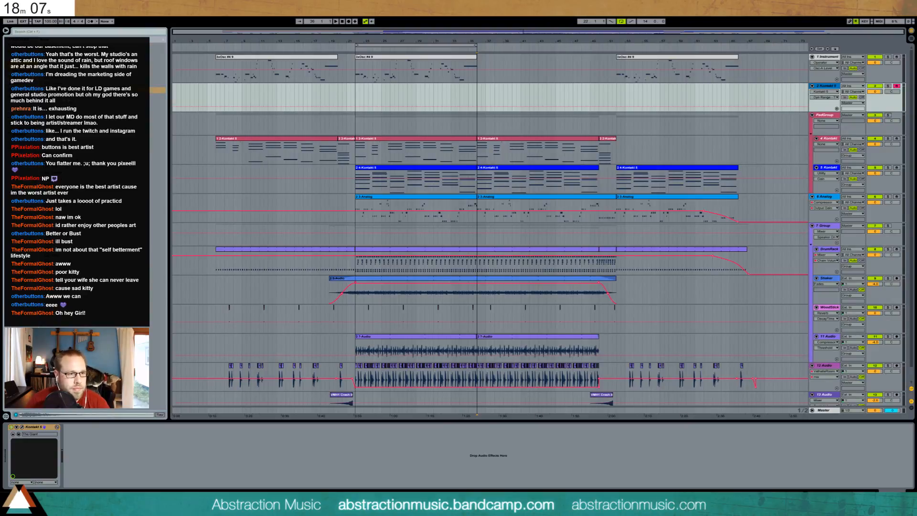
Add a Ping Pong Delay followed by a ValhallaRoom reverb to the Kontakt piano track.
{"action": "mouse_move", "coordinate": [96, 205]}
{"action": "left_mouse_down"}
{"action": "mouse_move", "coordinate": [127, 481]}
{"action": "mouse_move", "coordinate": [91, 483]}
{"action": "left_mouse_up"}
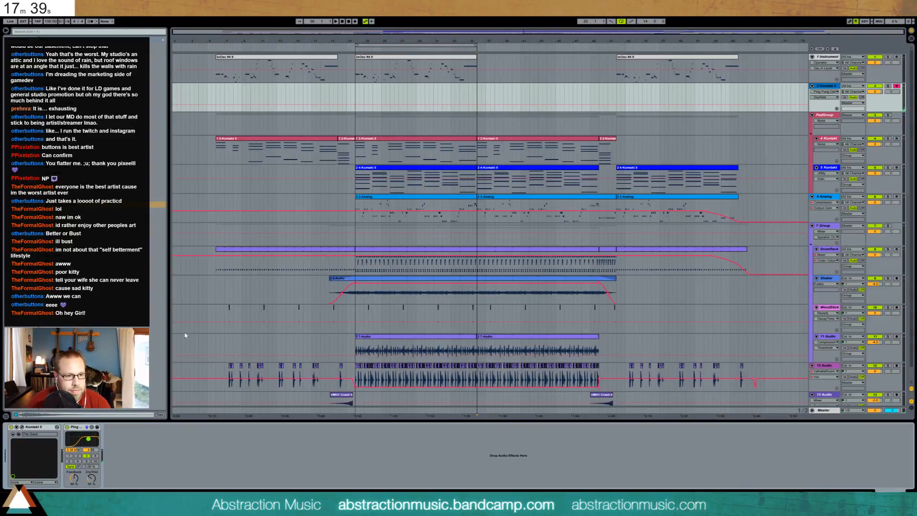
{"action": "left_click", "coordinate": [454, 70]}
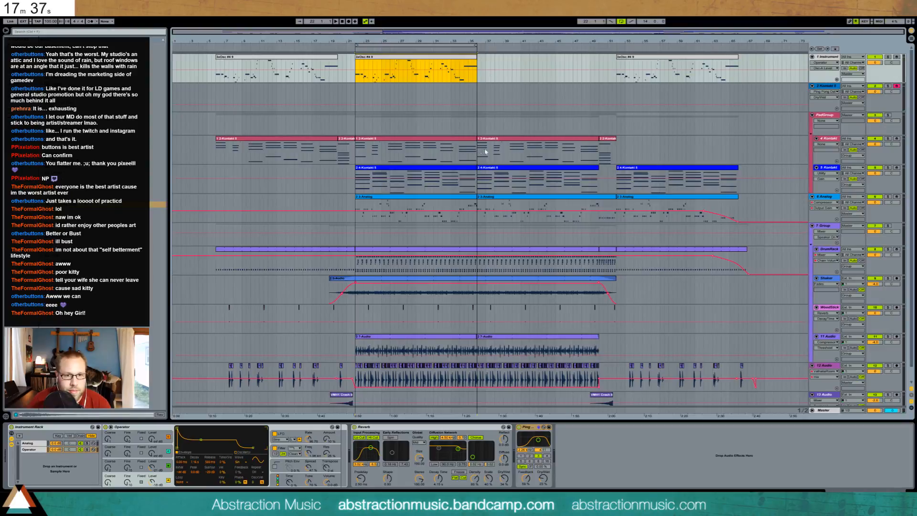
{"action": "left_click", "coordinate": [498, 141]}
{"action": "left_click", "coordinate": [454, 98]}
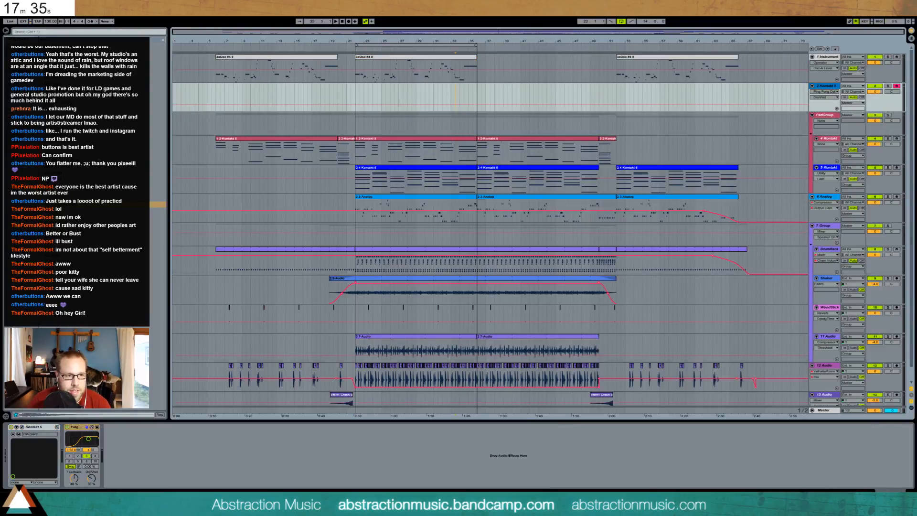
{"action": "left_click", "coordinate": [86, 249]}
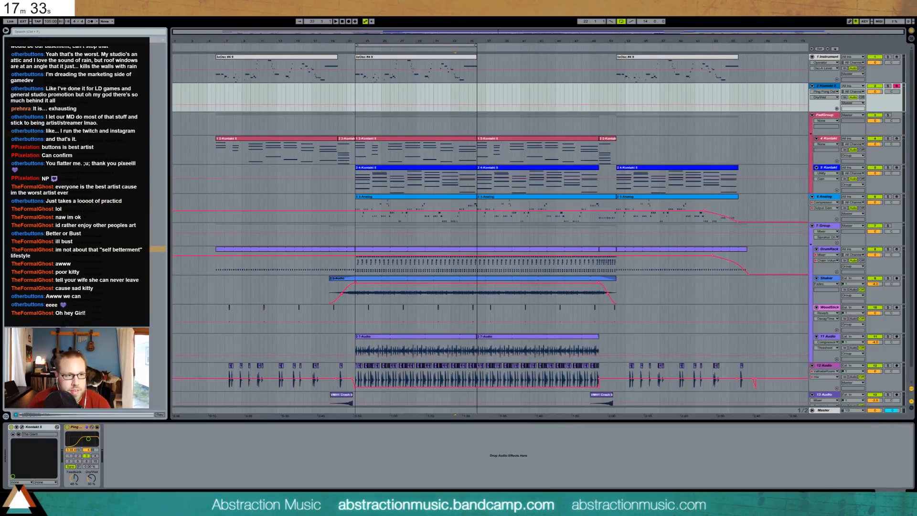
{"action": "left_click", "coordinate": [86, 103]}
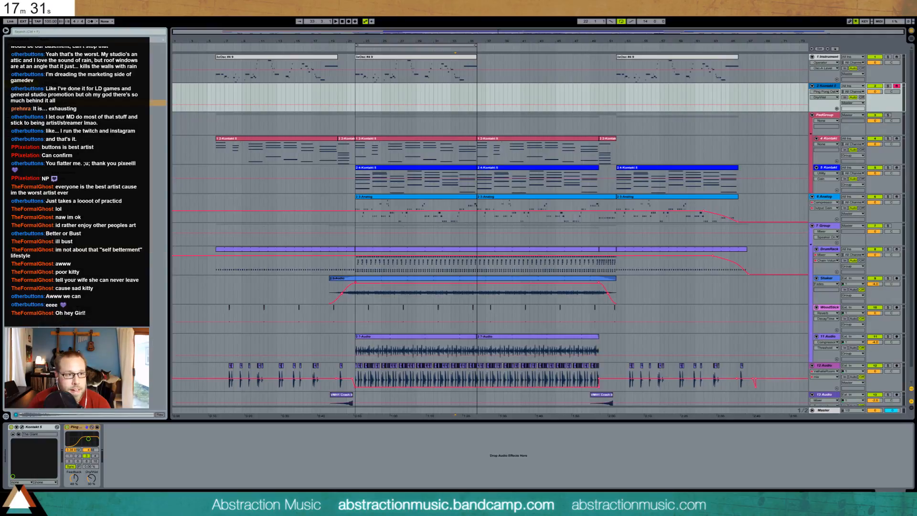
{"action": "left_click", "coordinate": [86, 45]}
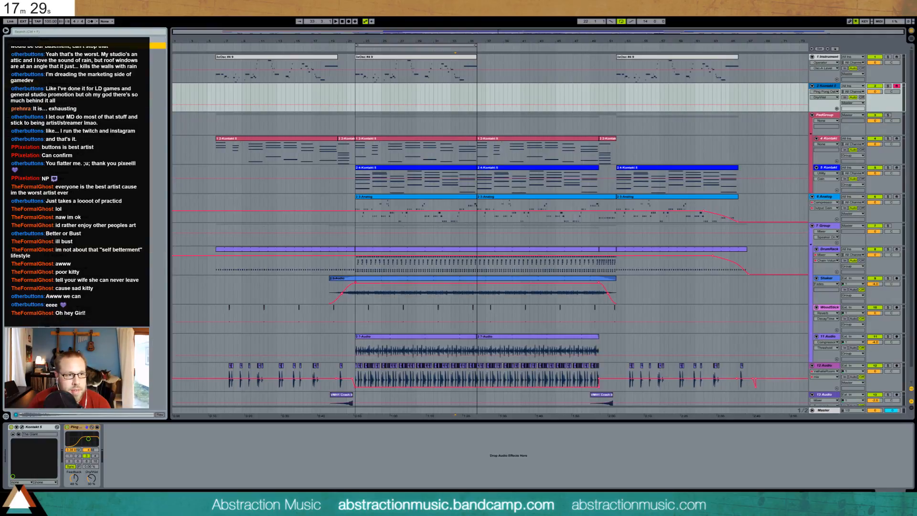
{"action": "left_click", "coordinate": [22, 84]}
{"action": "left_click_drag", "start_coordinate": [72, 115], "coordinate": [157, 480]}
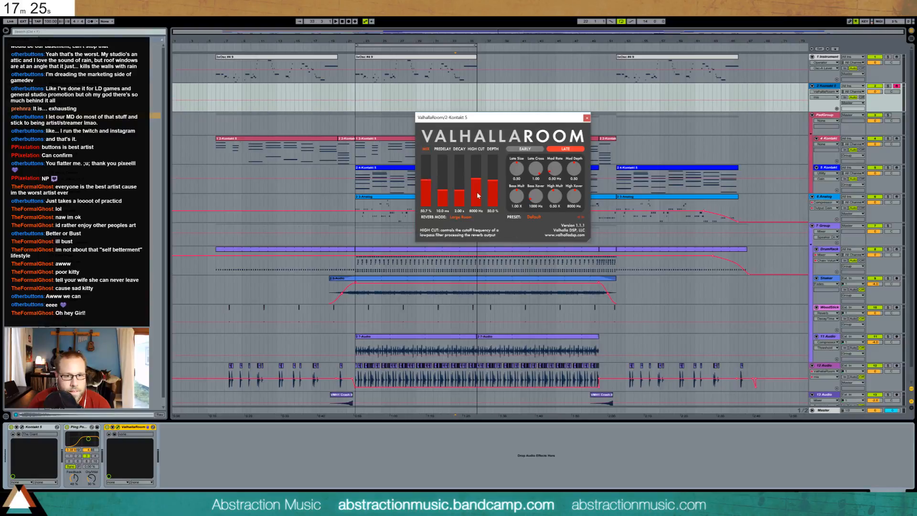
Set ValhallaRoom's depth to about 62% and its mix to about 39%.
{"action": "left_click_drag", "start_coordinate": [458, 192], "coordinate": [491, 173]}
{"action": "left_click_drag", "start_coordinate": [429, 181], "coordinate": [431, 187]}
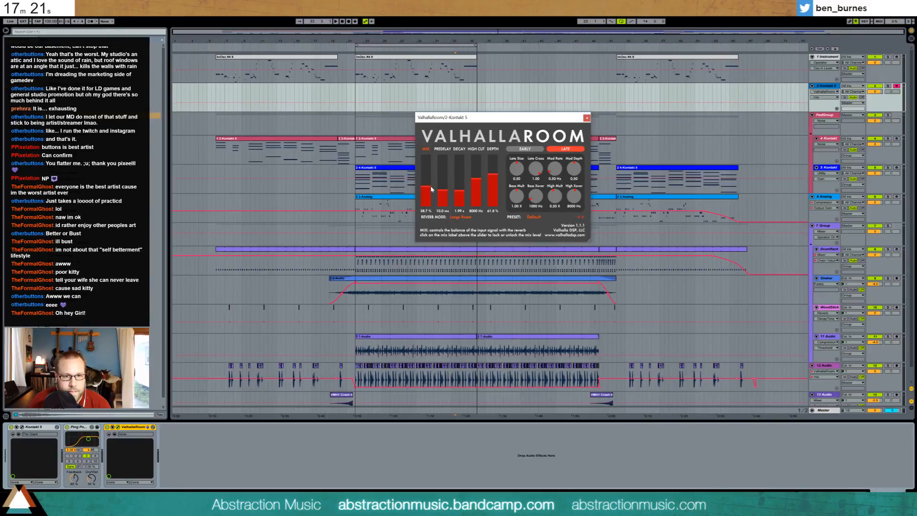
{"action": "left_click", "coordinate": [586, 118]}
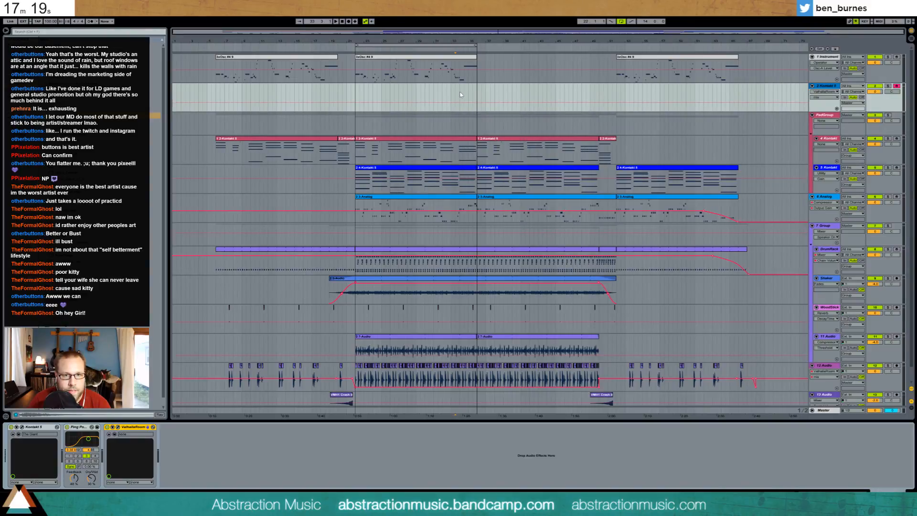
With the arrangement loop off, record a piano take over the second section and trim its end to where the last section starts.
{"action": "left_click", "coordinate": [621, 22]}
{"action": "key", "text": "F9"}
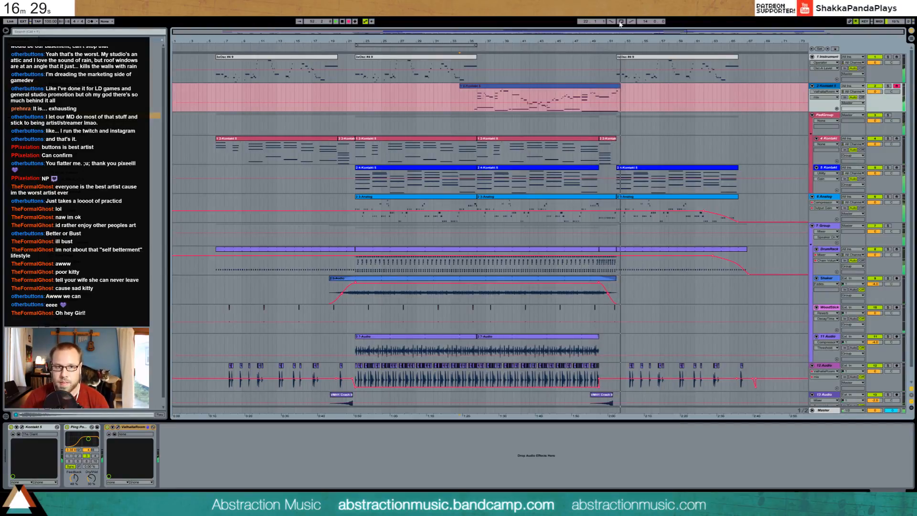
{"action": "key", "text": "space"}
{"action": "left_click_drag", "start_coordinate": [621, 86], "coordinate": [617, 86]}
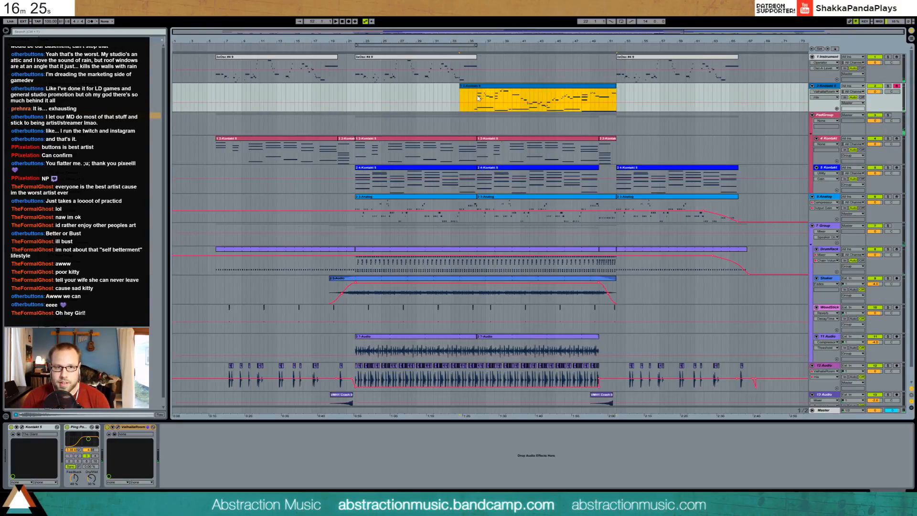
Extend the piano clip to the end of the last melody clip and loop its content from bar 3.
{"action": "left_click_drag", "start_coordinate": [616, 87], "coordinate": [739, 89]}
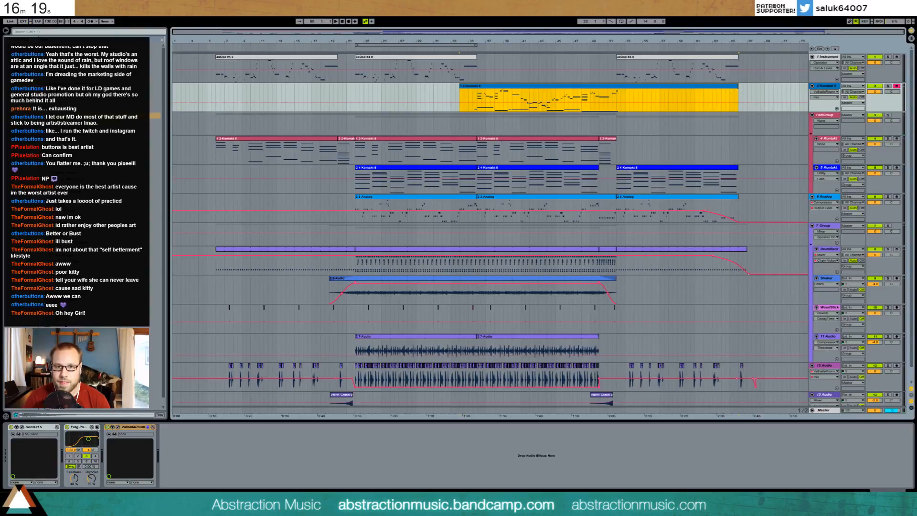
{"action": "mouse_move", "coordinate": [739, 89]}
{"action": "left_mouse_down"}
{"action": "mouse_move", "coordinate": [730, 89]}
{"action": "mouse_move", "coordinate": [738, 89]}
{"action": "left_mouse_up"}
{"action": "double_click", "coordinate": [564, 98]}
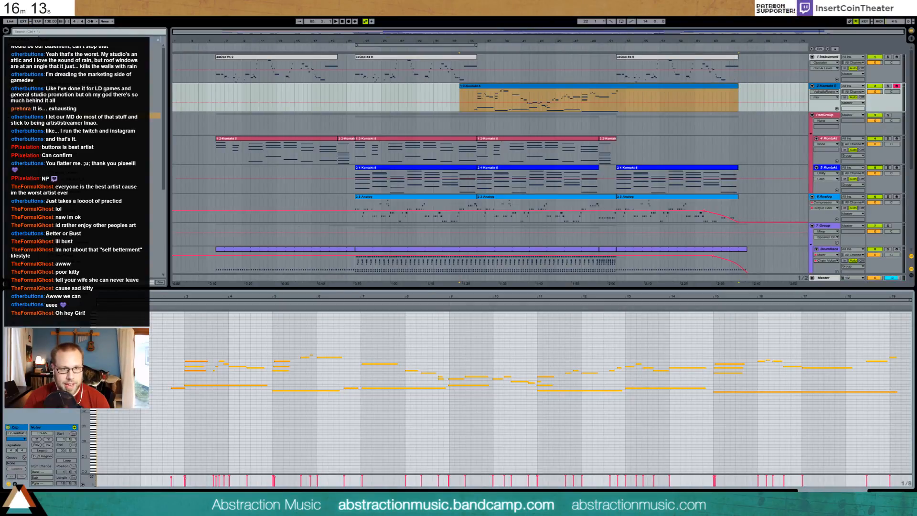
{"action": "mouse_move", "coordinate": [98, 301]}
{"action": "left_mouse_down"}
{"action": "mouse_move", "coordinate": [273, 300]}
{"action": "mouse_move", "coordinate": [184, 300]}
{"action": "left_mouse_up"}
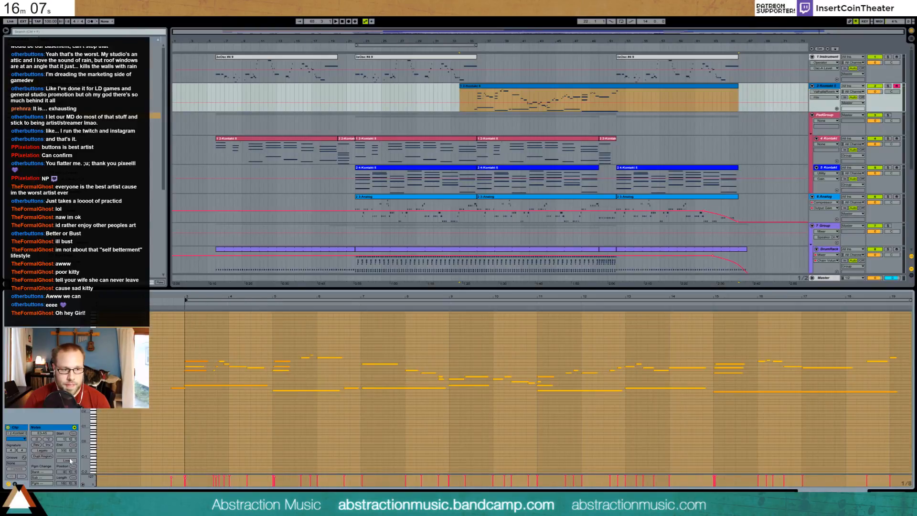
{"action": "left_click", "coordinate": [71, 461]}
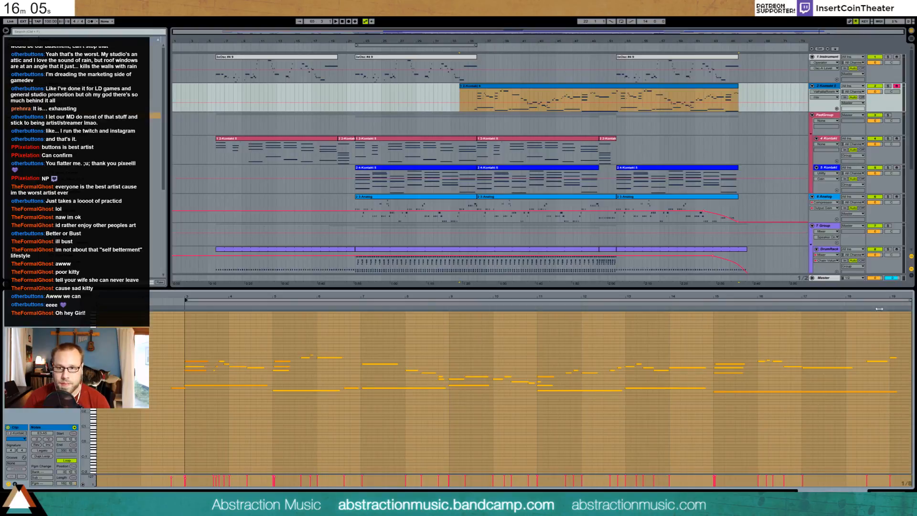
Play back the looped piano take and examine its notes over the first bars.
{"action": "key", "text": "space"}
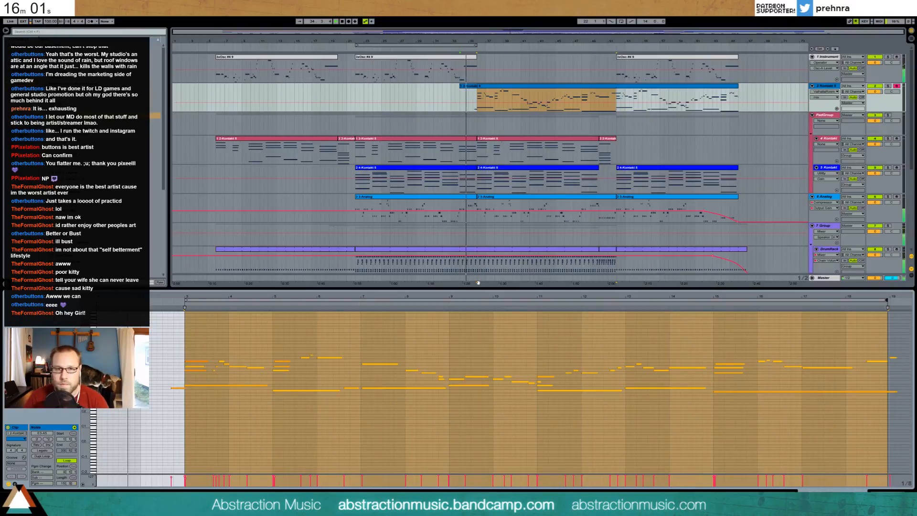
{"action": "left_click_drag", "start_coordinate": [85, 377], "coordinate": [120, 382]}
{"action": "left_click", "coordinate": [257, 408]}
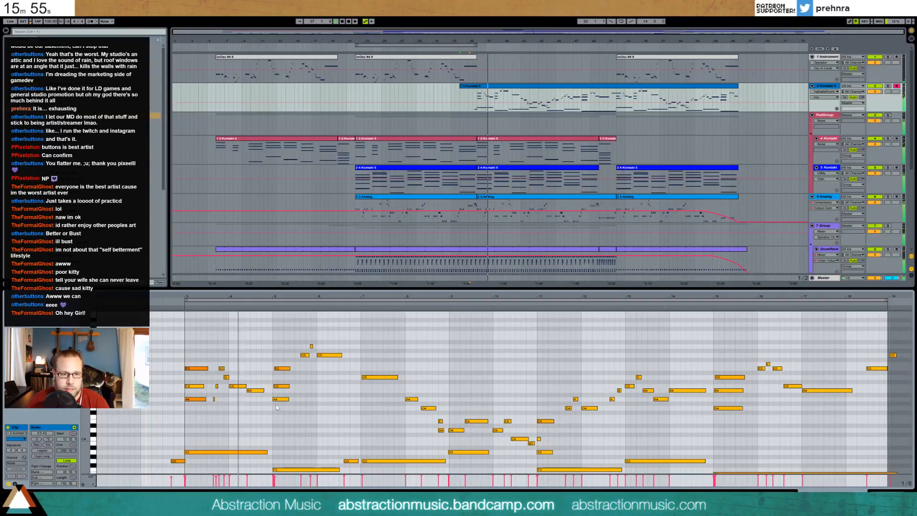
{"action": "left_click", "coordinate": [254, 391]}
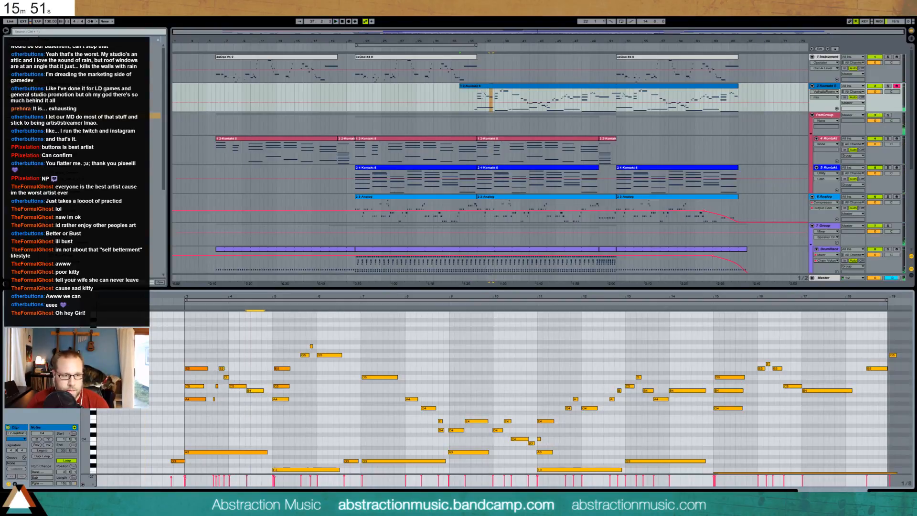
{"action": "left_click_drag", "start_coordinate": [262, 296], "coordinate": [301, 321]}
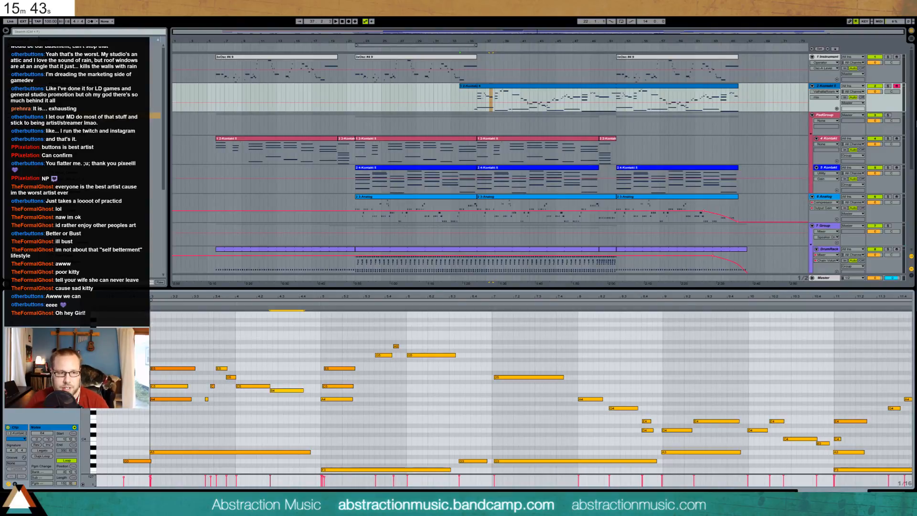
{"action": "key", "text": "space"}
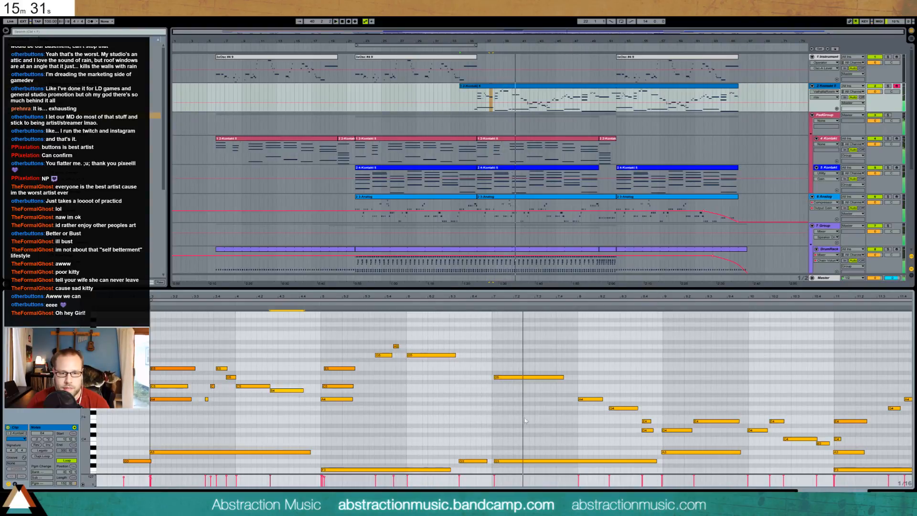
In the piano clip, add a note ending at bar 7 on the pitch of the earlier chords' lowest upper note and play it.
{"action": "left_click_drag", "start_coordinate": [472, 437], "coordinate": [473, 466]}
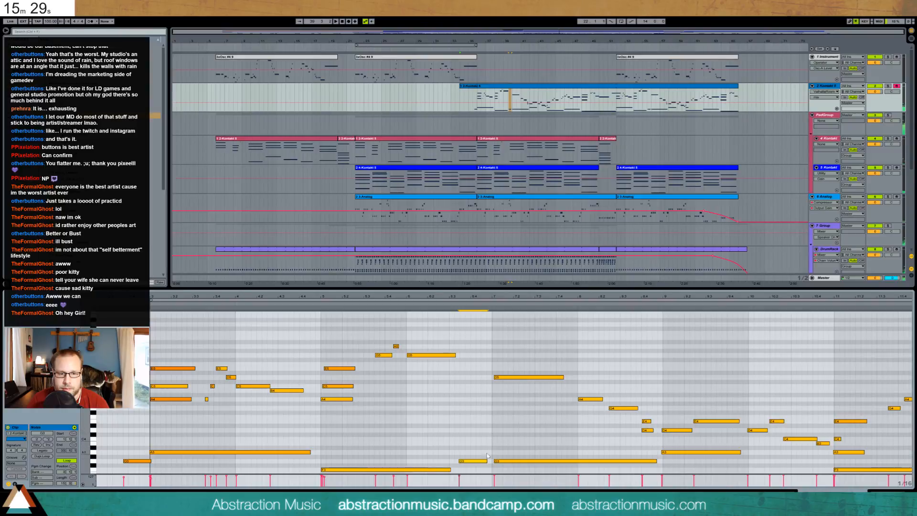
{"action": "double_click", "coordinate": [489, 398]}
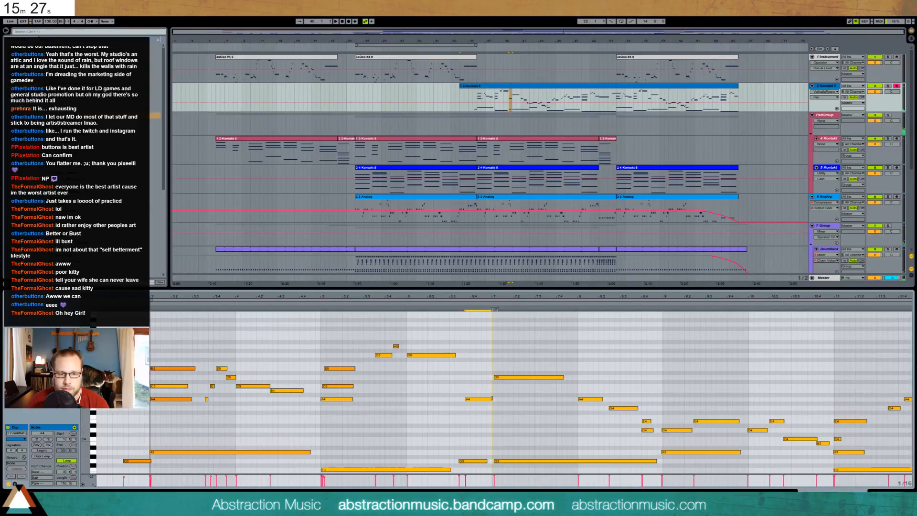
{"action": "key", "text": "space"}
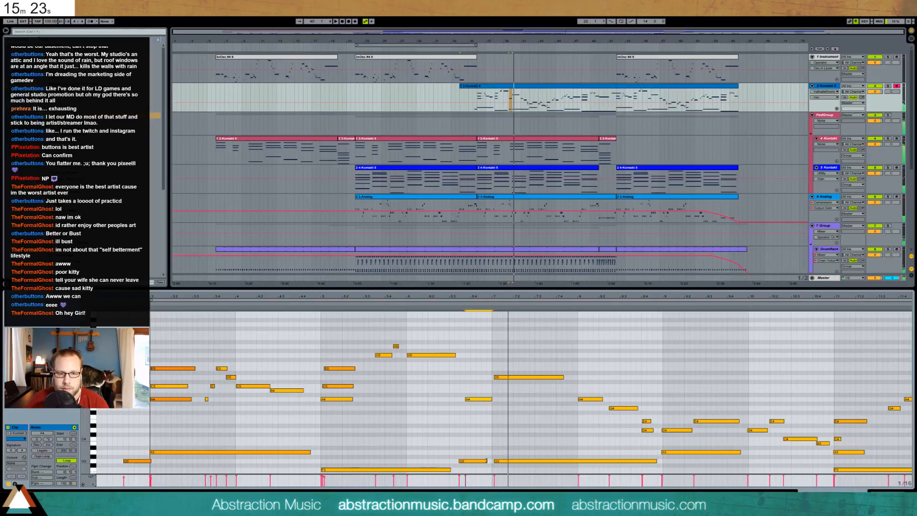
Shorten the low piano note before bar 7 and add a short note right after it on the same pitch.
{"action": "left_click_drag", "start_coordinate": [487, 461], "coordinate": [476, 462]}
{"action": "key", "text": "space"}
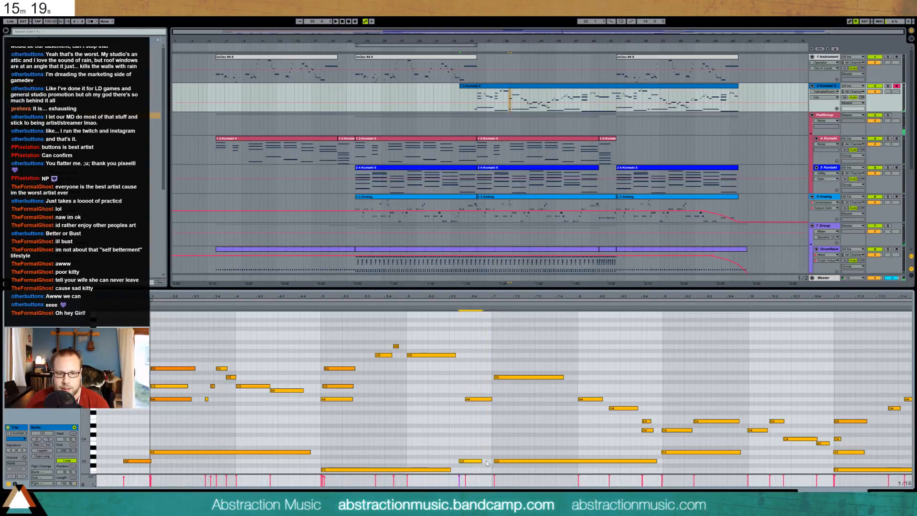
{"action": "double_click", "coordinate": [487, 461]}
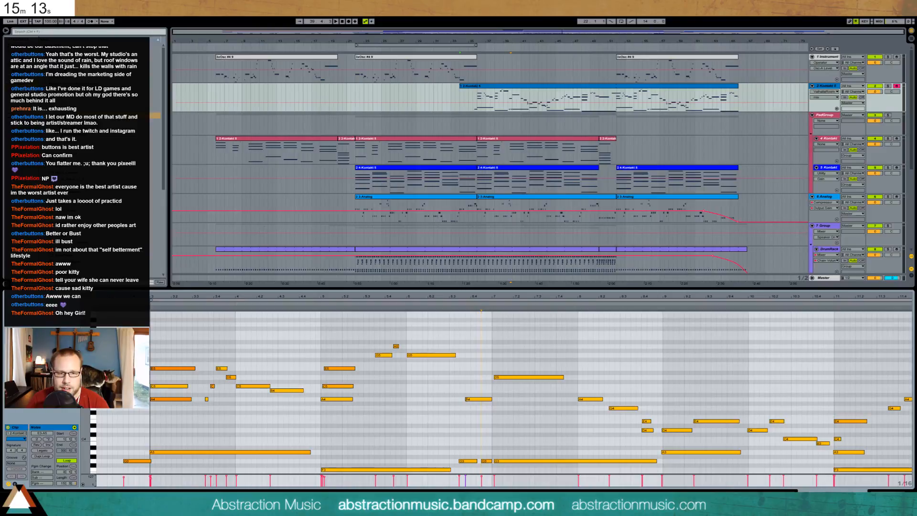
Trim the short upper piano note before bar 7 and align the high and low bar 7 notes with the barline.
{"action": "left_click_drag", "start_coordinate": [466, 399], "coordinate": [464, 399]}
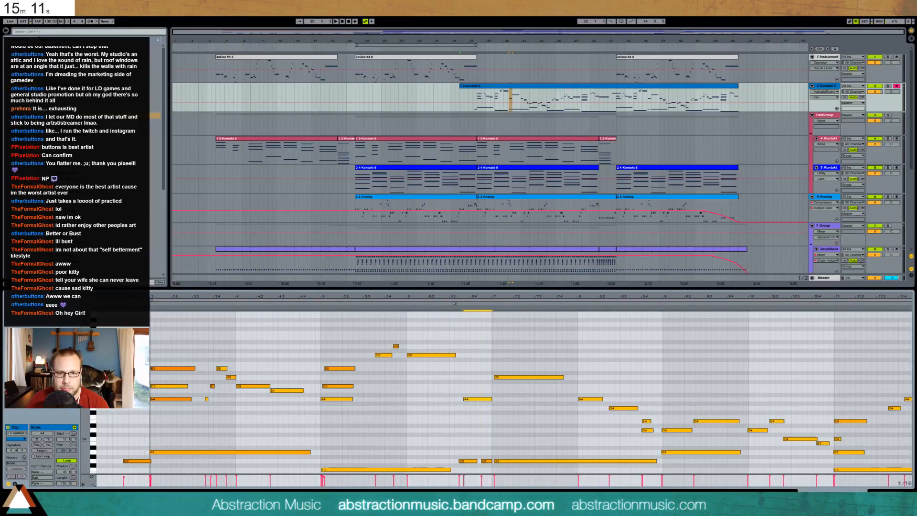
{"action": "key", "text": "space"}
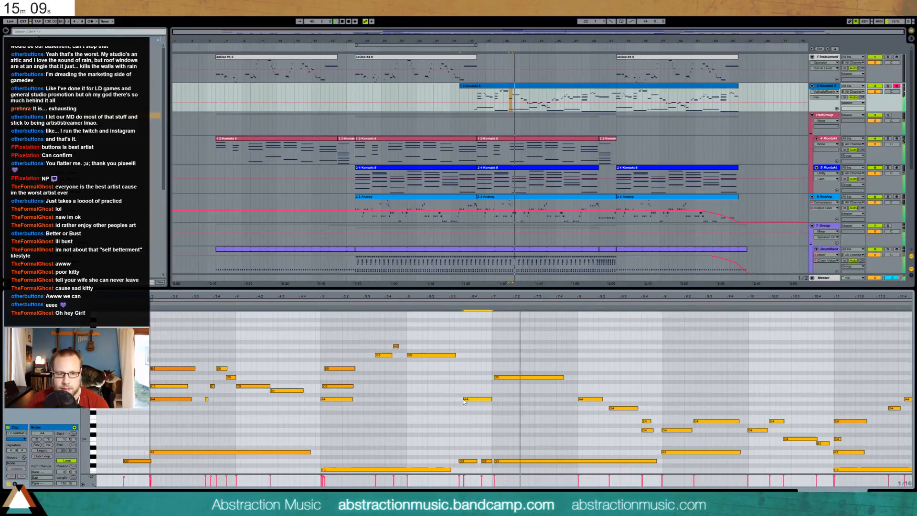
{"action": "left_click_drag", "start_coordinate": [464, 399], "coordinate": [466, 399]}
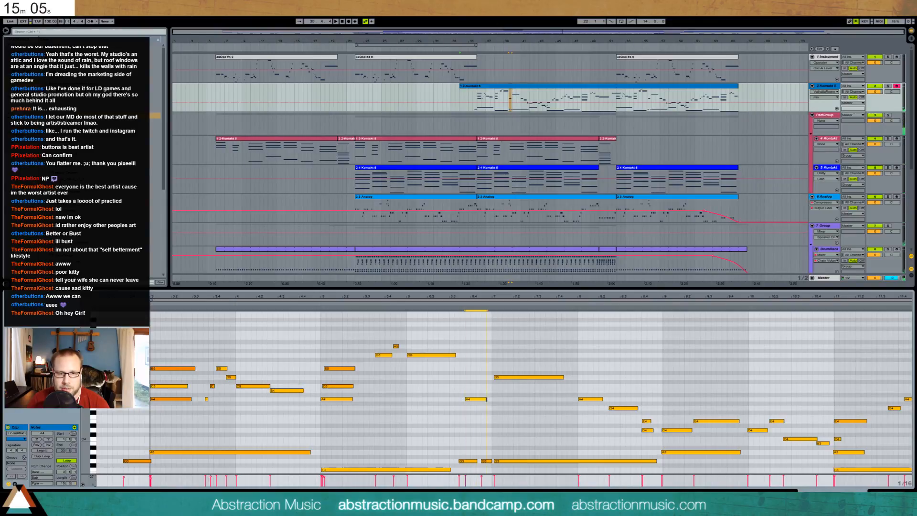
{"action": "left_click", "coordinate": [505, 379]}
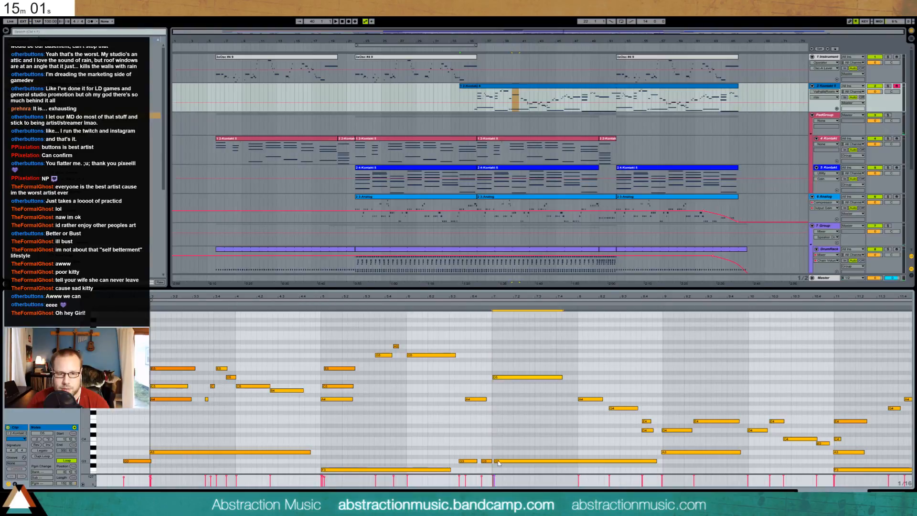
{"action": "left_click_drag", "start_coordinate": [499, 463], "coordinate": [496, 462]}
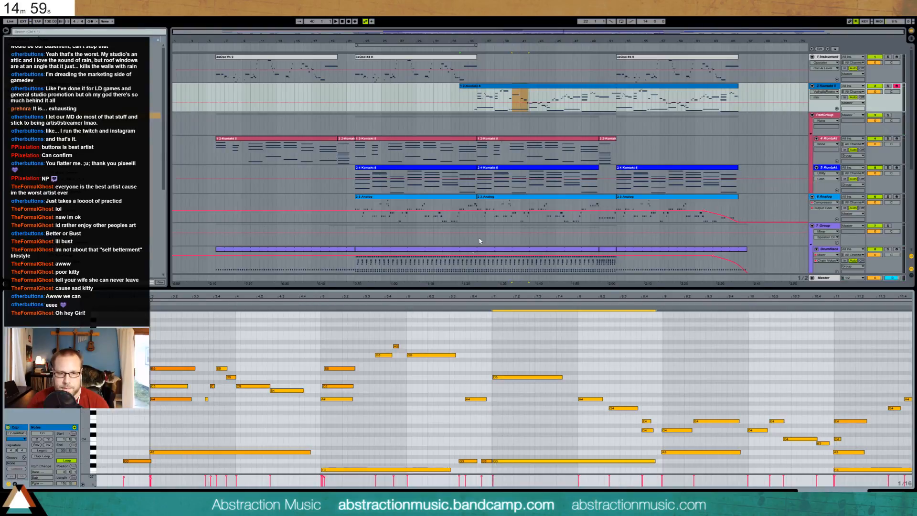
Shift the upper note at bar 7 to start slightly after the barline and play the passage.
{"action": "left_click_drag", "start_coordinate": [518, 378], "coordinate": [534, 378]}
{"action": "left_click", "coordinate": [464, 303]}
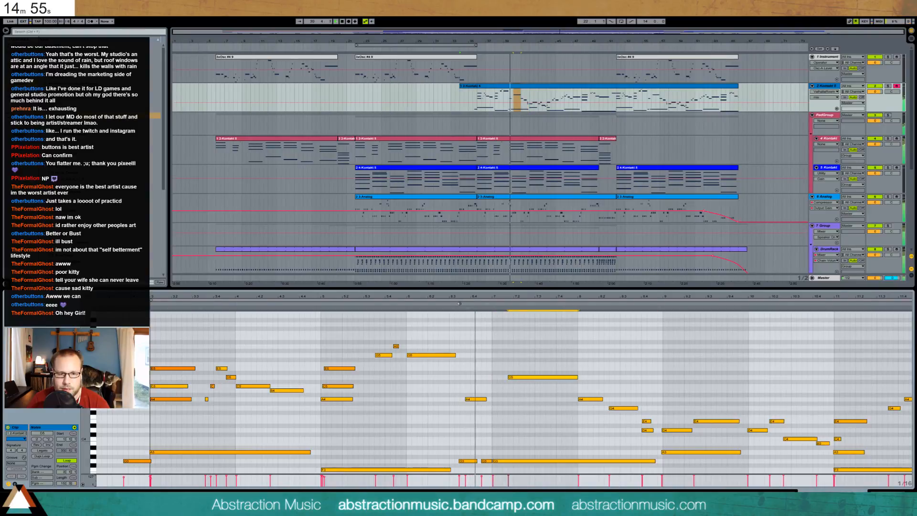
{"action": "key", "text": "space"}
{"action": "key", "text": "Left"}
Add a long note above the upper bar 7 note, starting slightly after it, on the pitch of the long bar 6 note.
{"action": "double_click", "coordinate": [513, 364]}
{"action": "left_click_drag", "start_coordinate": [513, 364], "coordinate": [583, 364]}
{"action": "key", "text": "Right"}
{"action": "key", "text": "Up"}
{"action": "key", "text": "Up"}
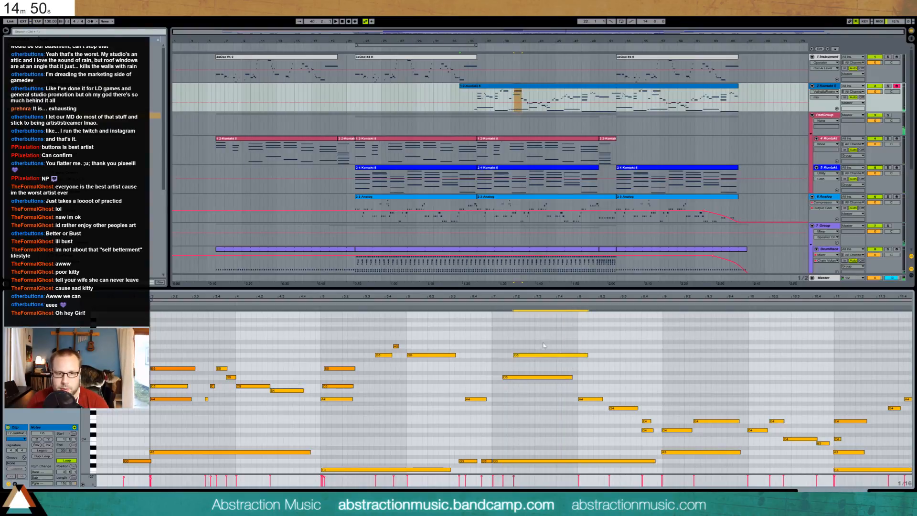
Nudge both upper bar 7 notes later during playback and raise the upper short note before bar 9 by a semitone.
{"action": "left_click", "coordinate": [486, 304]}
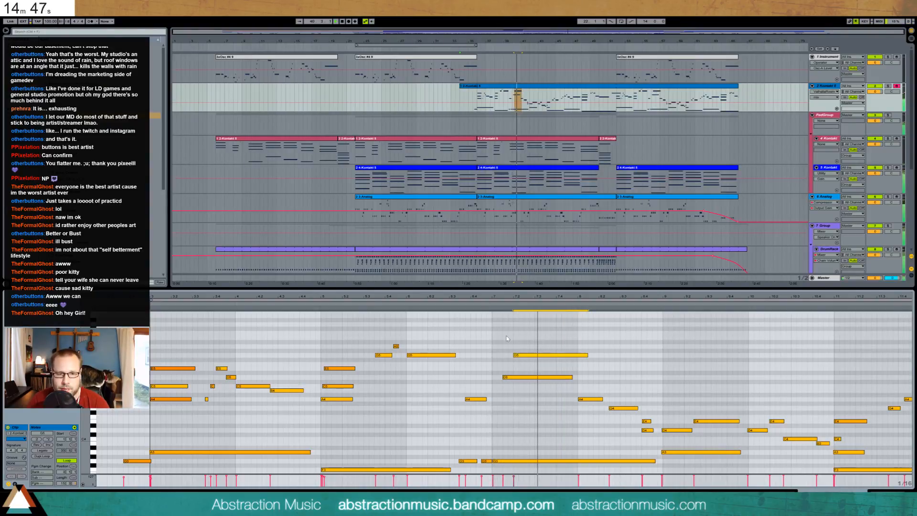
{"action": "left_click", "coordinate": [535, 377], "text": "shift"}
{"action": "key", "text": "Right"}
{"action": "left_click", "coordinate": [539, 355]}
{"action": "key", "text": "Right"}
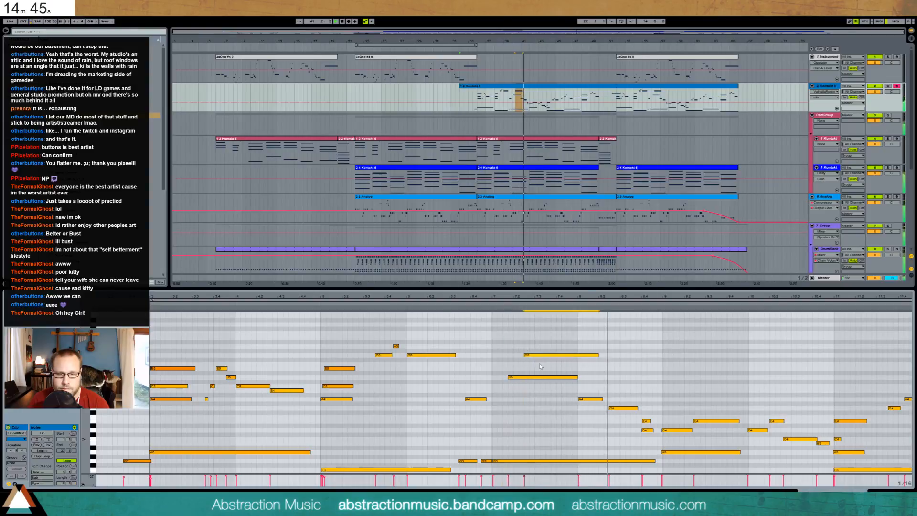
{"action": "left_click", "coordinate": [646, 421]}
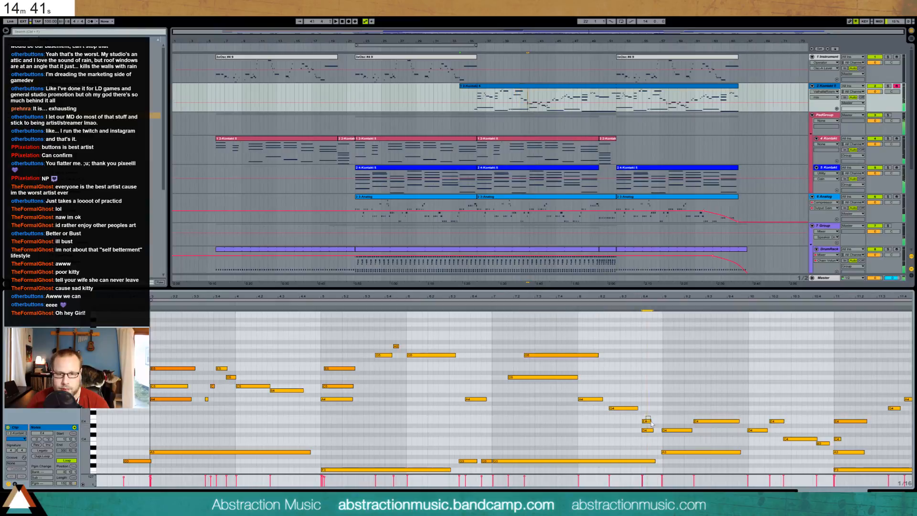
Open the piano track's Kontakt instrument, The Giant, adjust its dynamic range and color controls, and close it.
{"action": "key", "text": "shift+Tab"}
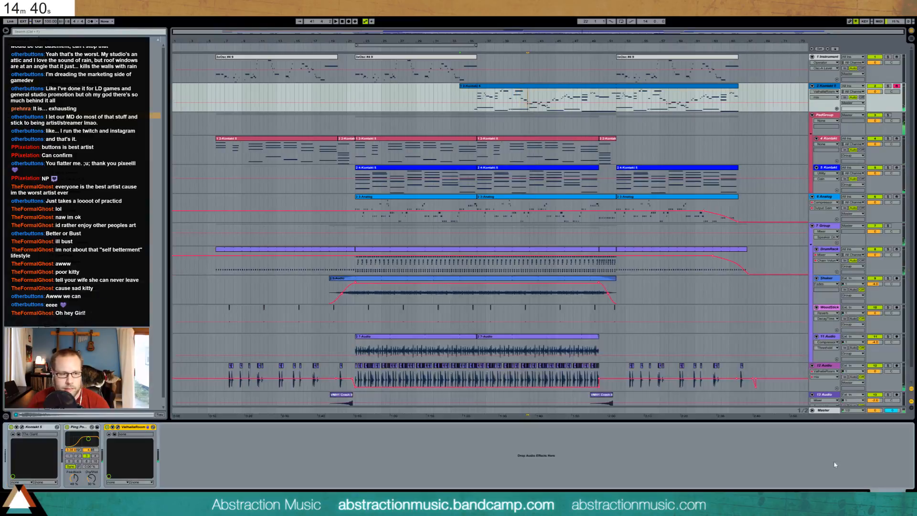
{"action": "left_click", "coordinate": [23, 427]}
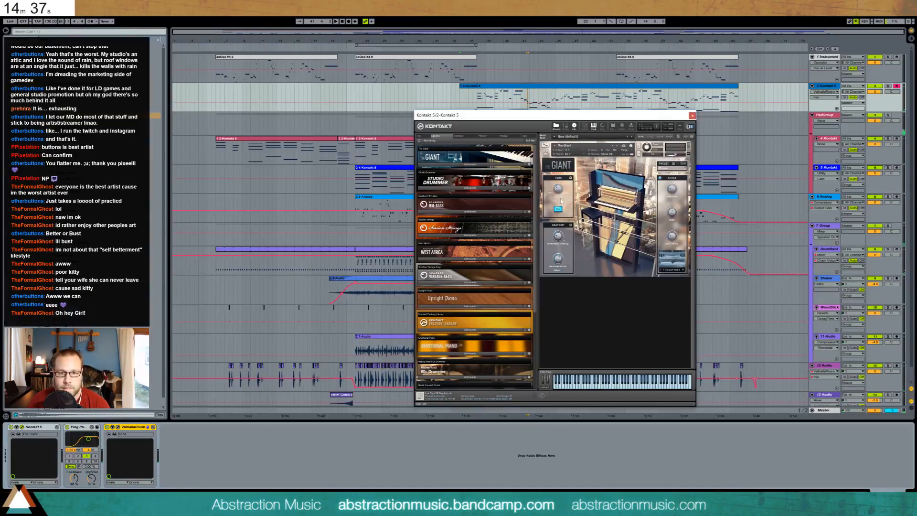
{"action": "left_click", "coordinate": [557, 235]}
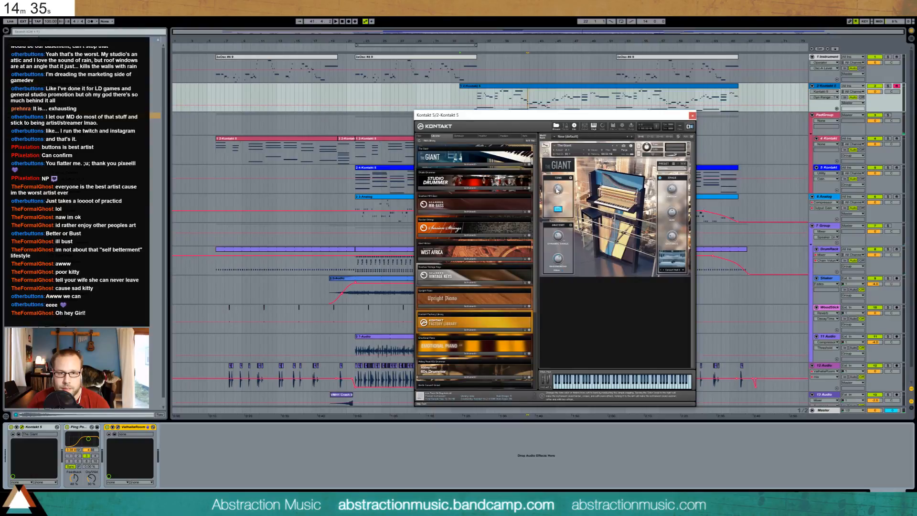
{"action": "left_click", "coordinate": [693, 115]}
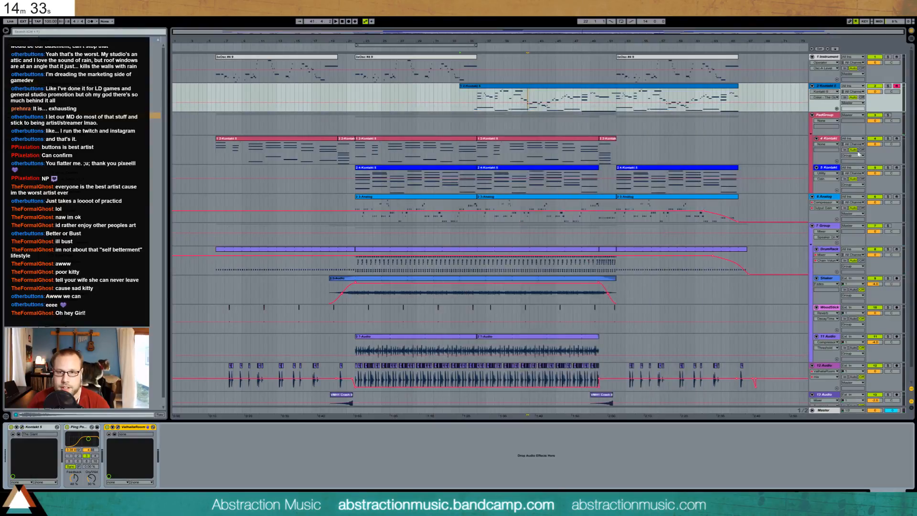
Solo the piano track and play it from near the start of the looped take.
{"action": "left_click", "coordinate": [887, 87]}
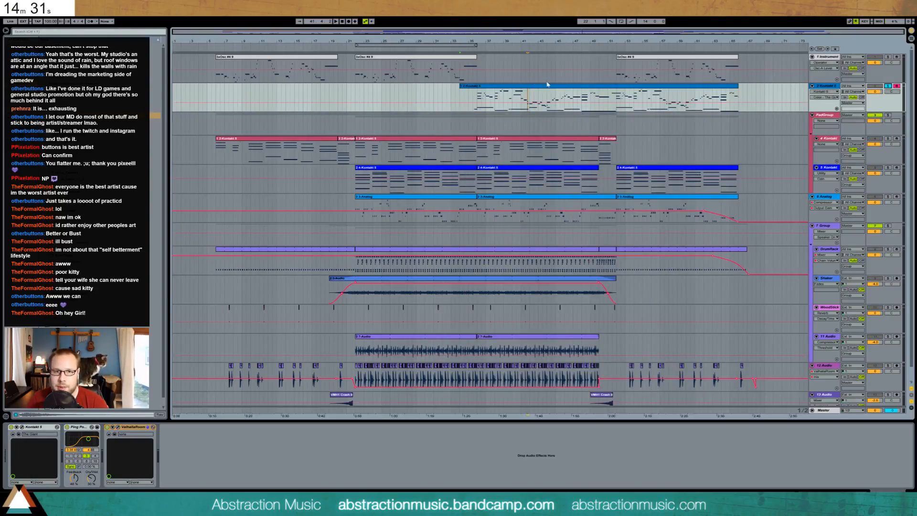
{"action": "left_click", "coordinate": [478, 98]}
{"action": "key", "text": "space"}
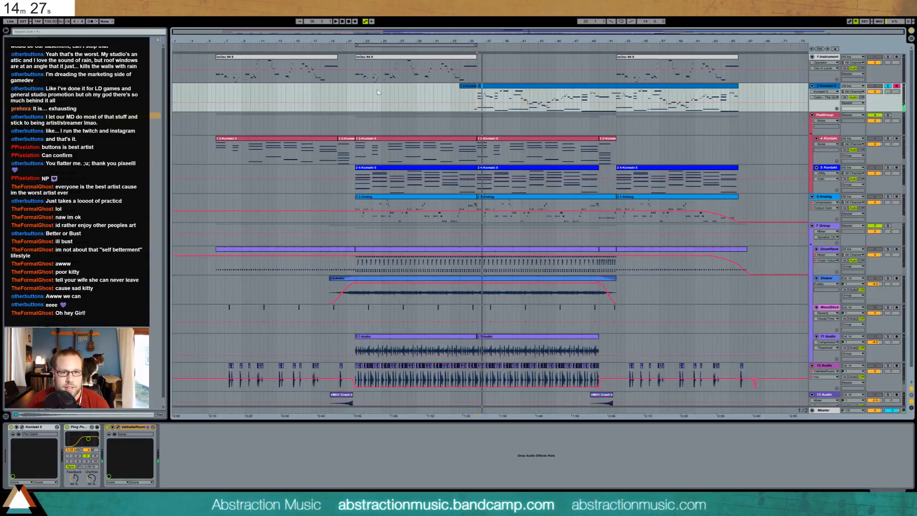
Transpose all notes in the piano clip down one octave and play the result.
{"action": "double_click", "coordinate": [476, 87]}
{"action": "left_click", "coordinate": [294, 324]}
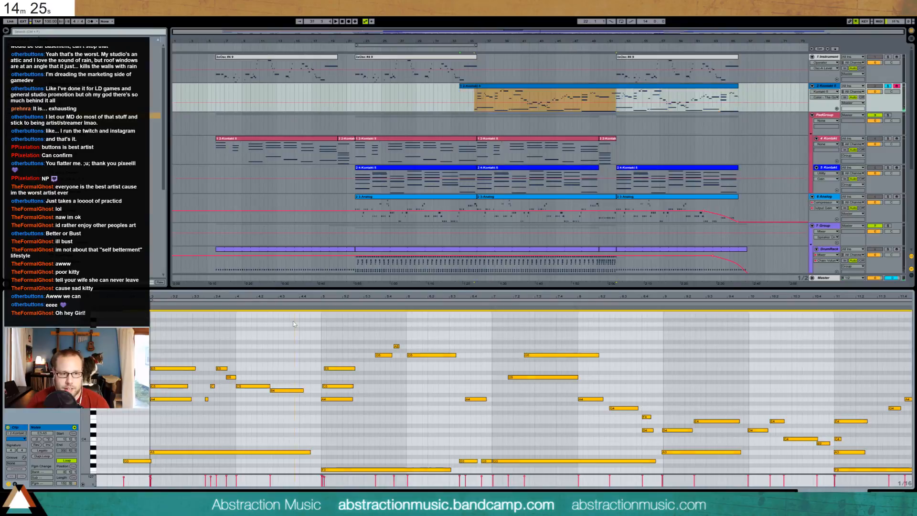
{"action": "key", "text": "shift+Down"}
{"action": "left_click", "coordinate": [170, 310]}
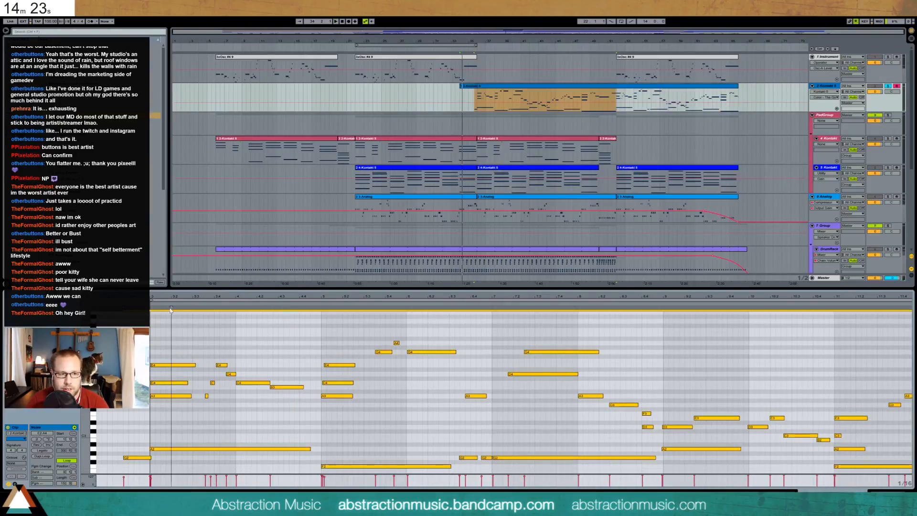
{"action": "key", "text": "space"}
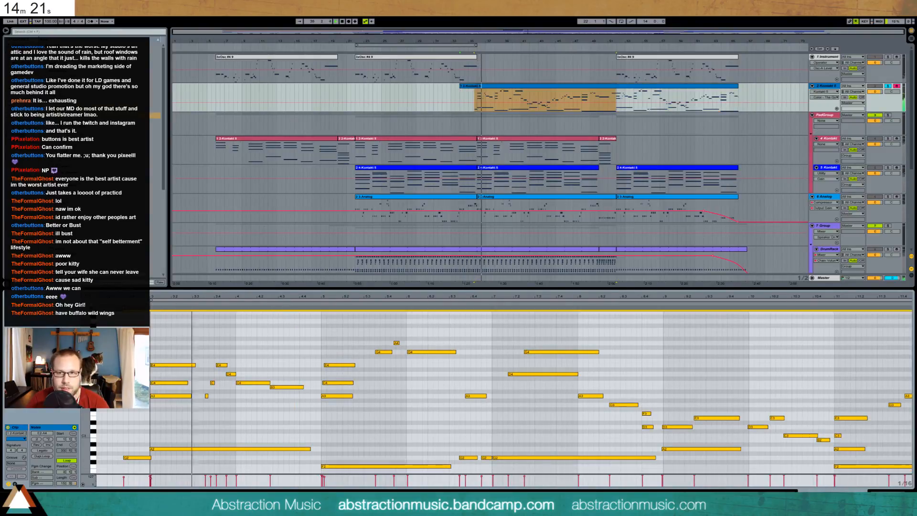
Unsolo the piano track and play the lowered part together with the full mix.
{"action": "left_click", "coordinate": [890, 90]}
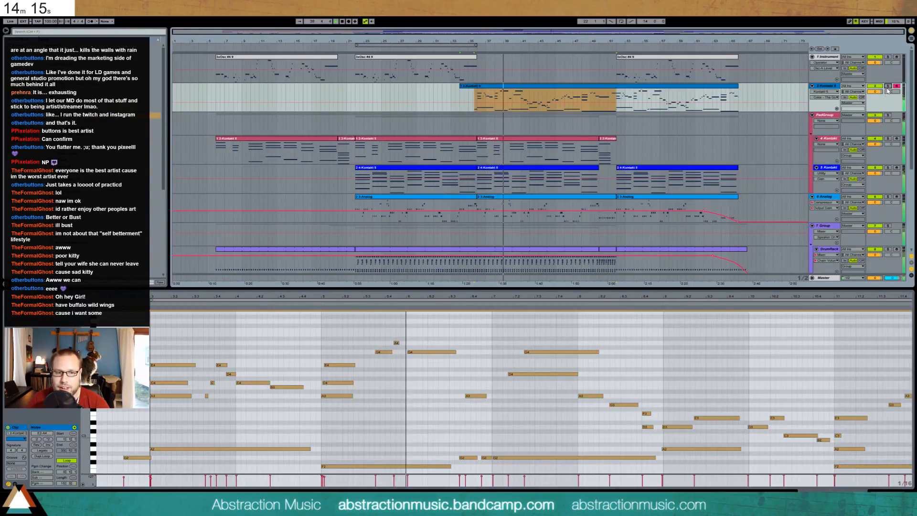
{"action": "left_click", "coordinate": [396, 398]}
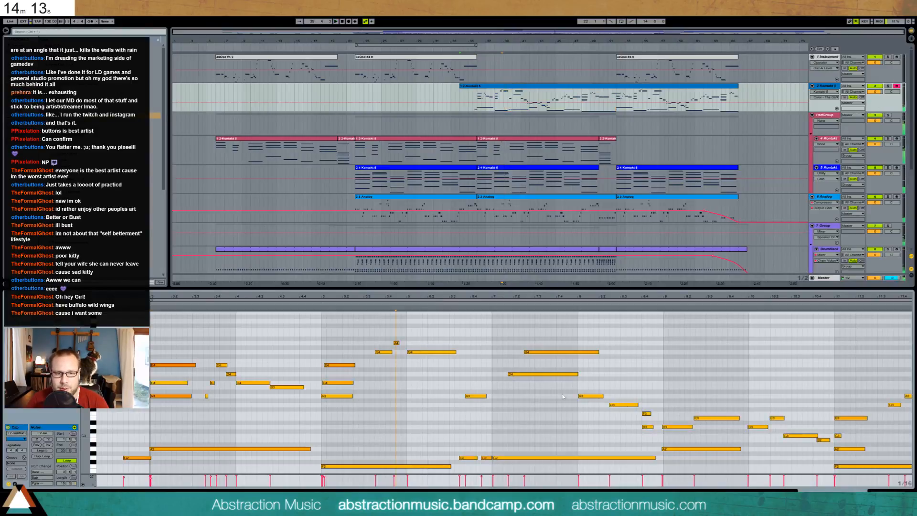
{"action": "key", "text": "shift+Tab"}
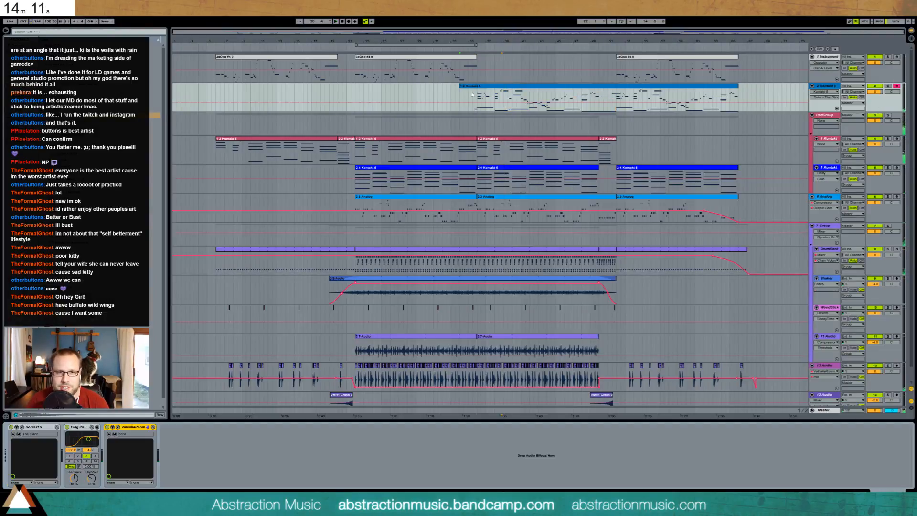
{"action": "key", "text": "space"}
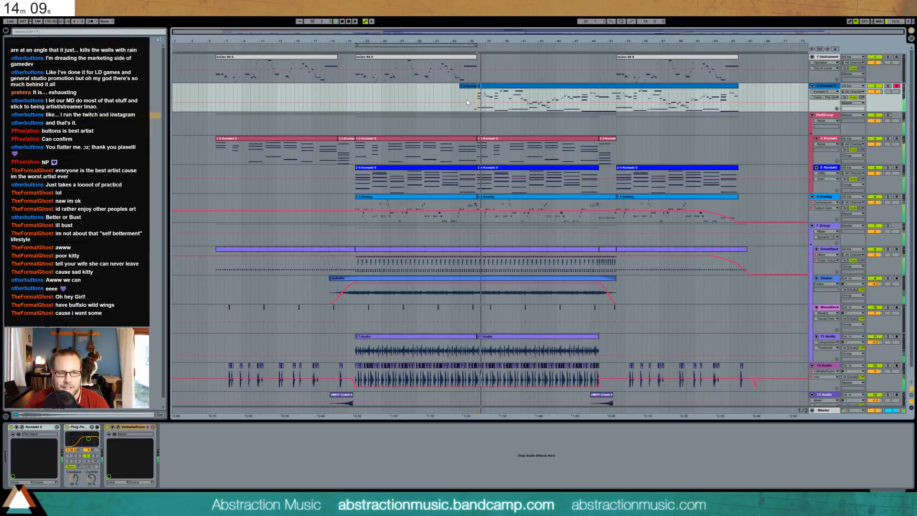
{"action": "double_click", "coordinate": [521, 89]}
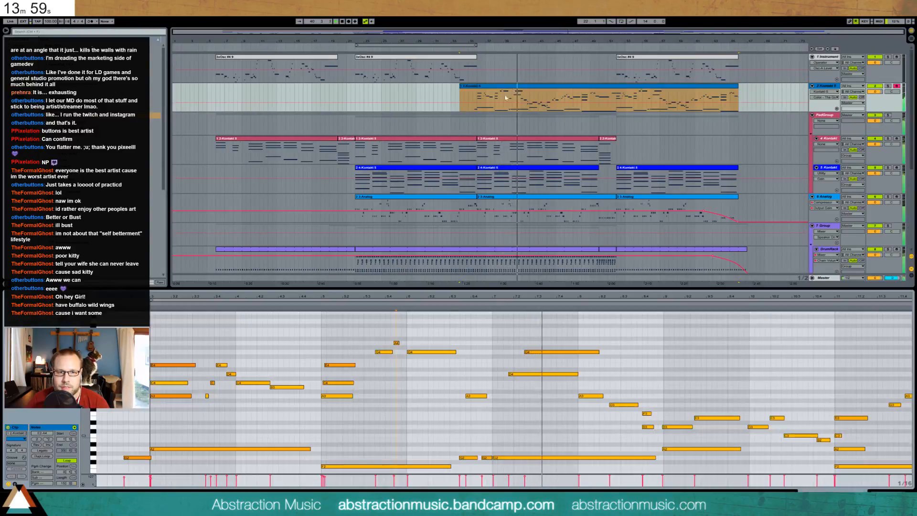
Align the descending piano notes in bar 10 with the grid.
{"action": "left_click", "coordinate": [554, 352]}
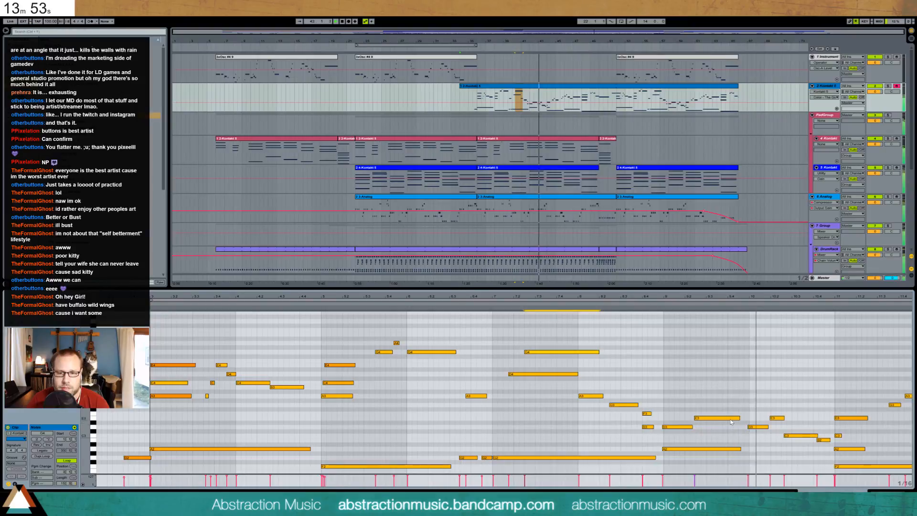
{"action": "key", "text": "space"}
{"action": "left_click", "coordinate": [797, 436]}
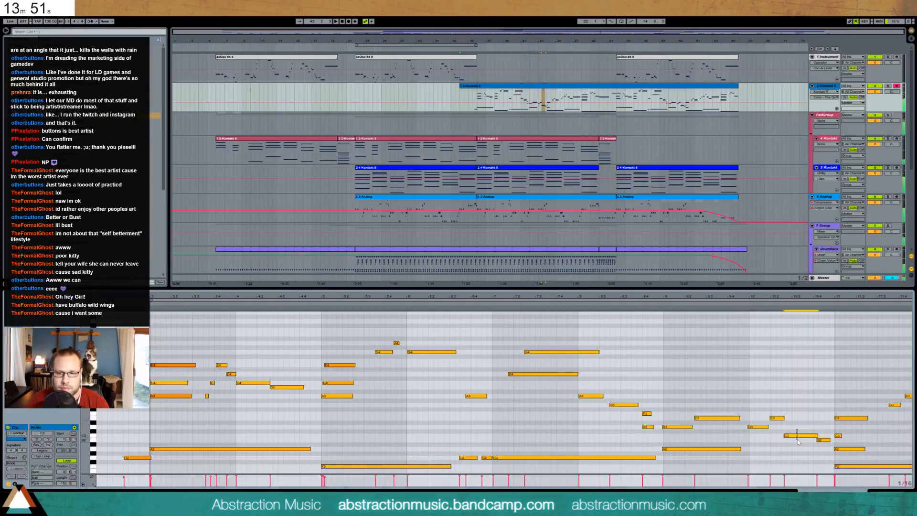
{"action": "key", "text": "ctrl+u"}
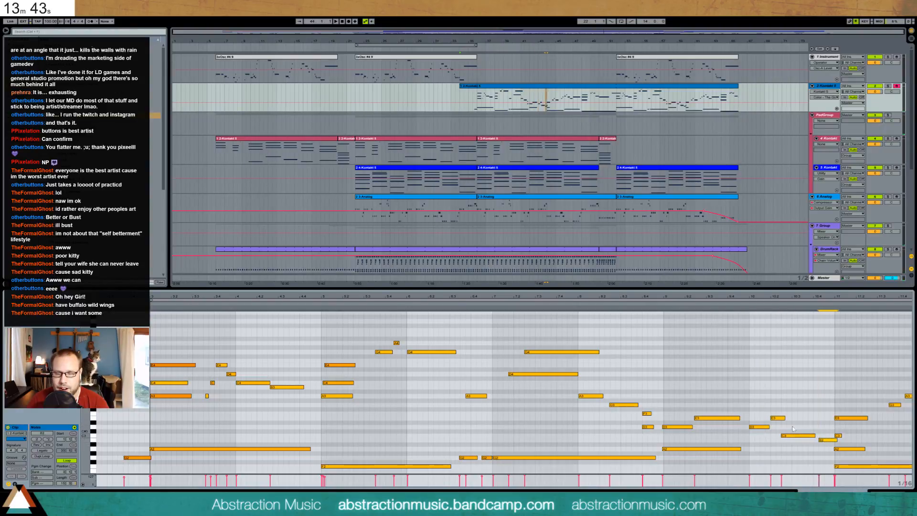
Play on from bar 10 and nudge the two rising piano notes just before bar 13 slightly earlier.
{"action": "left_click", "coordinate": [744, 305]}
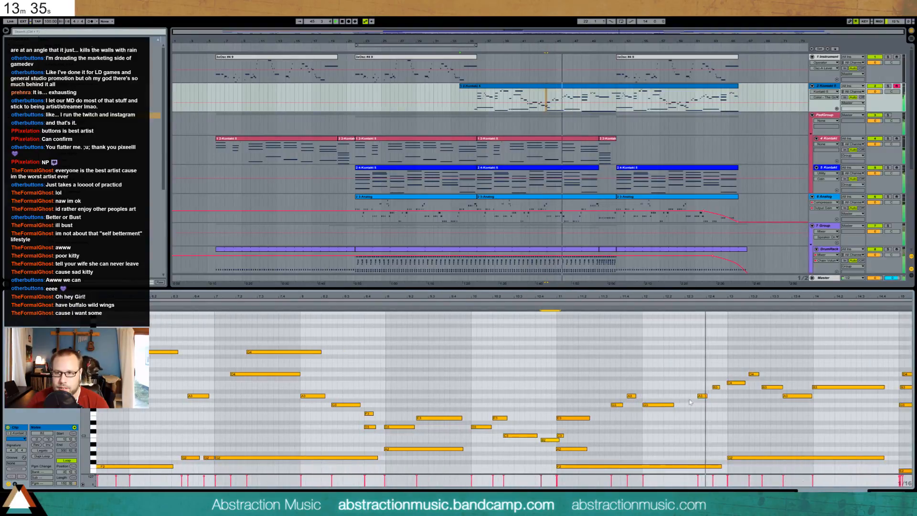
{"action": "left_click_drag", "start_coordinate": [697, 377], "coordinate": [720, 412]}
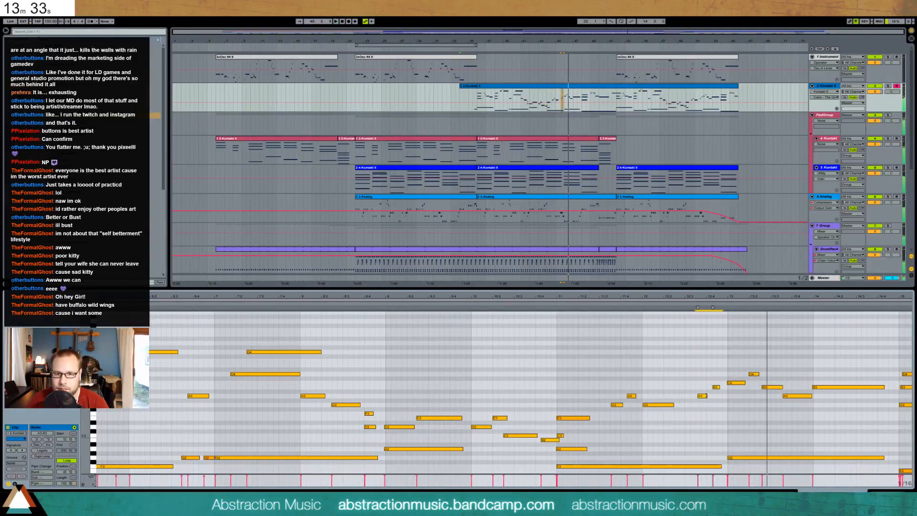
{"action": "key", "text": "Left"}
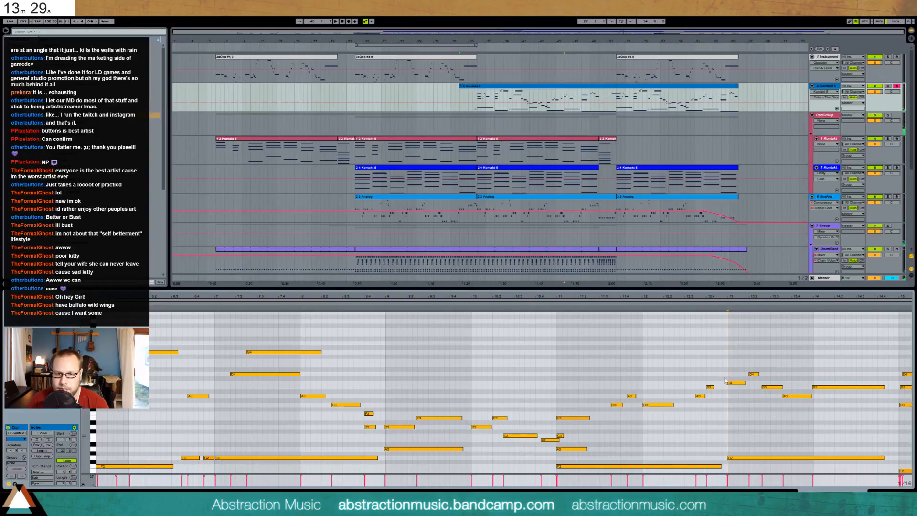
{"action": "left_click", "coordinate": [729, 382]}
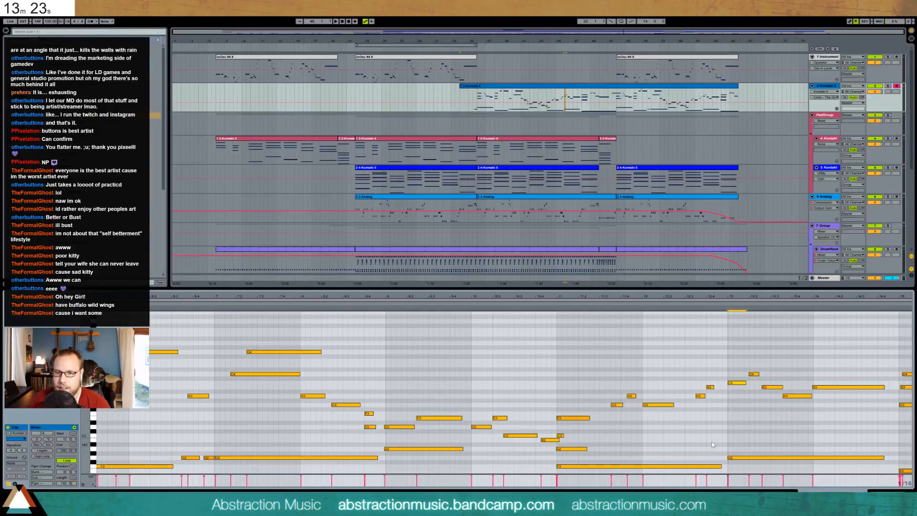
Transpose the long low piano note at bar 13 during playback, trying C3 and A#2.
{"action": "left_click", "coordinate": [637, 303]}
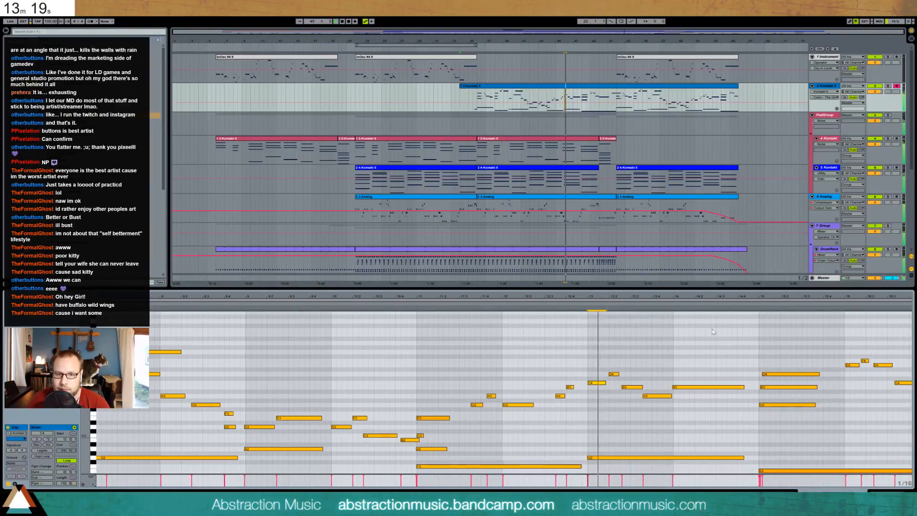
{"action": "left_click_drag", "start_coordinate": [602, 449], "coordinate": [613, 472]}
{"action": "key", "text": "Up"}
{"action": "key", "text": "Up"}
{"action": "key", "text": "Up"}
{"action": "key", "text": "Up"}
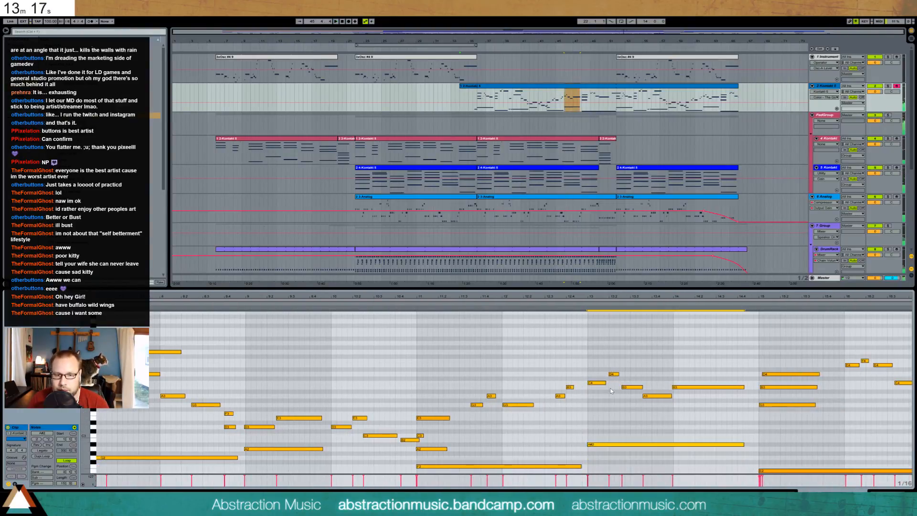
{"action": "key", "text": "Up"}
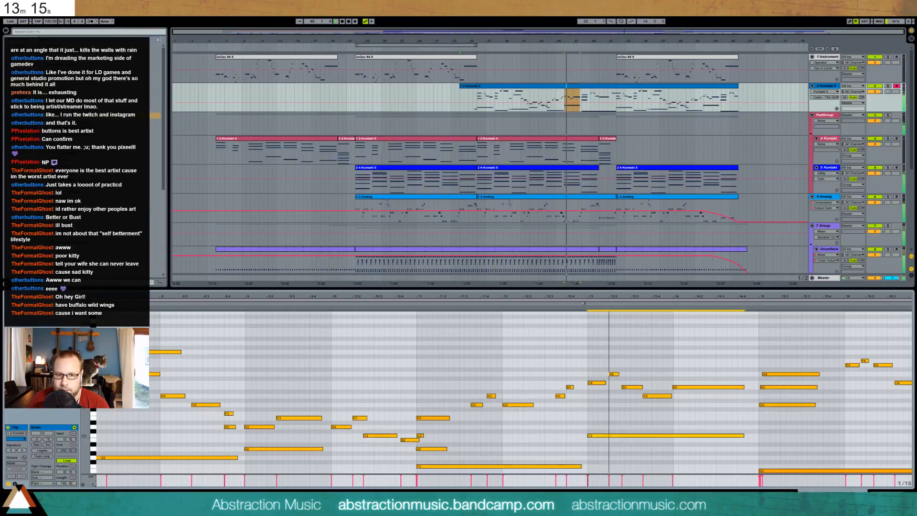
{"action": "key", "text": "Down"}
{"action": "key", "text": "Down"}
{"action": "key", "text": "Down"}
{"action": "key", "text": "Down"}
{"action": "key", "text": "Down"}
{"action": "key", "text": "Down"}
{"action": "key", "text": "Down"}
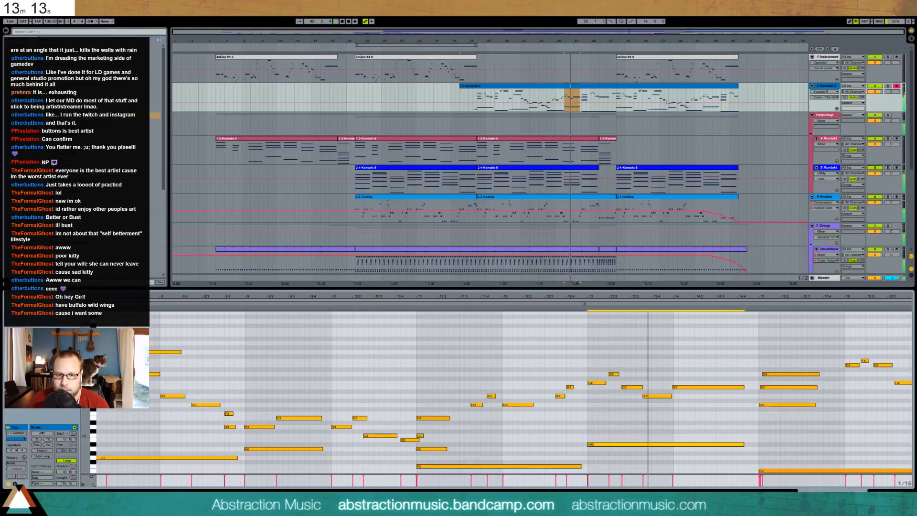
Open the middle bass clip and play it from several points between bars 12 and 15.
{"action": "left_click", "coordinate": [575, 200]}
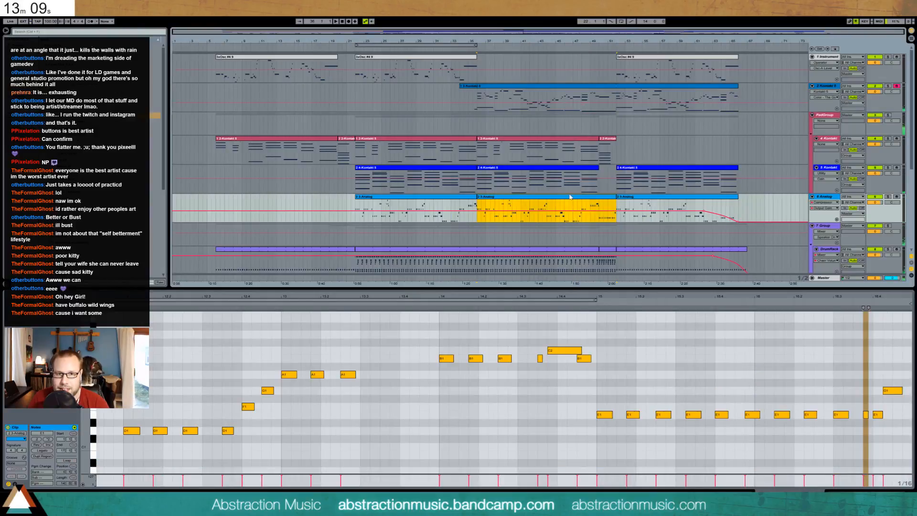
{"action": "left_click", "coordinate": [592, 304]}
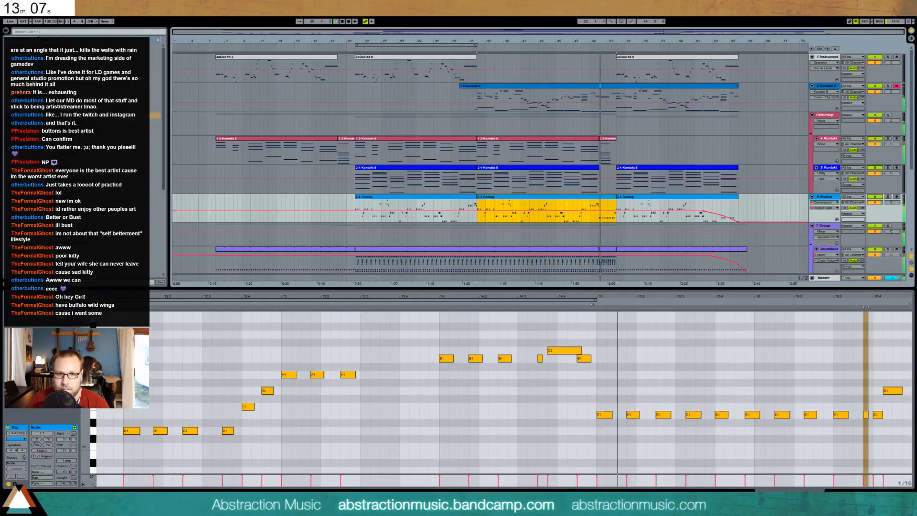
{"action": "left_click", "coordinate": [435, 302]}
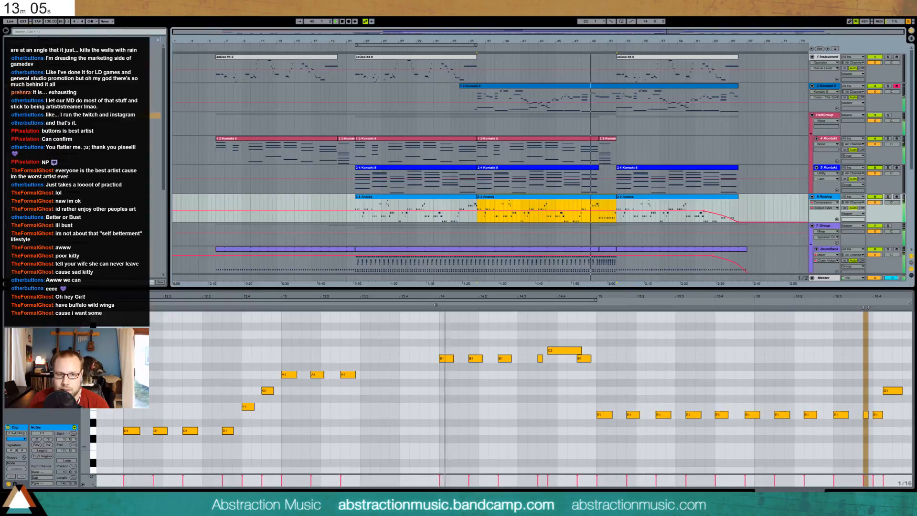
{"action": "left_click", "coordinate": [275, 304]}
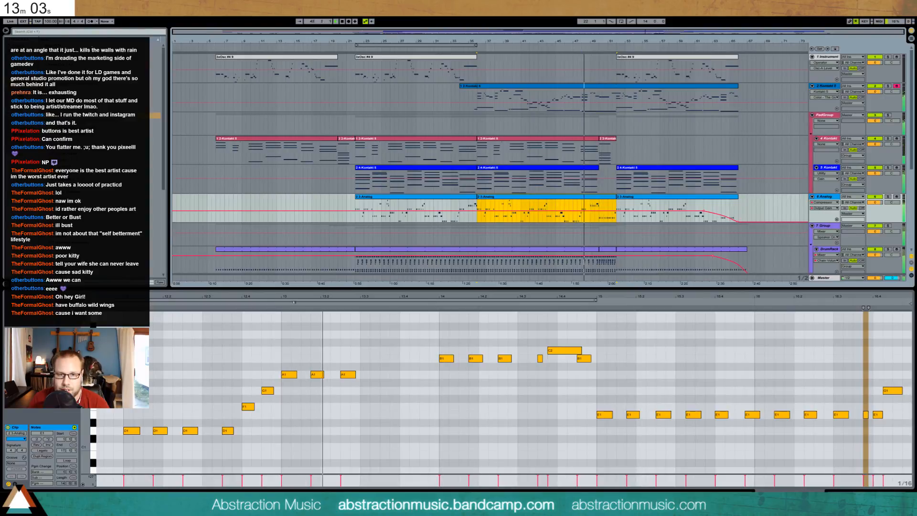
{"action": "left_click_drag", "start_coordinate": [457, 298], "coordinate": [691, 297]}
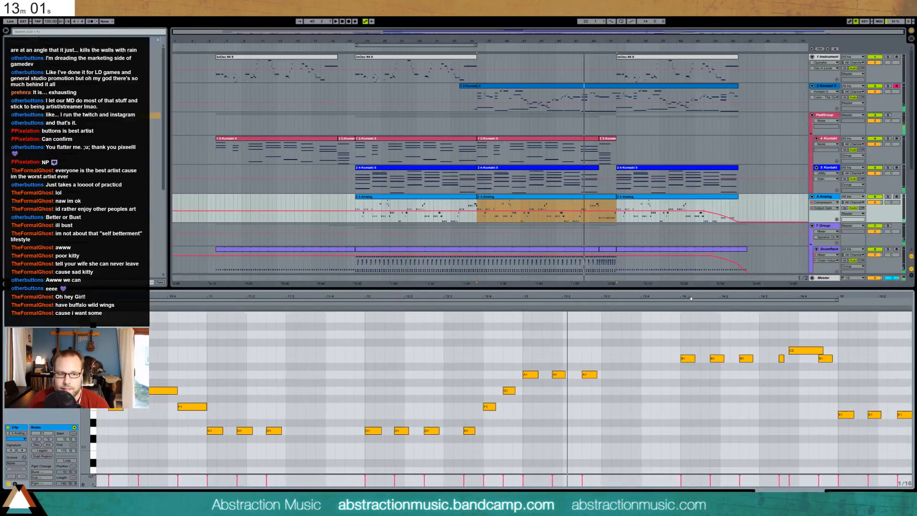
{"action": "left_click", "coordinate": [364, 304]}
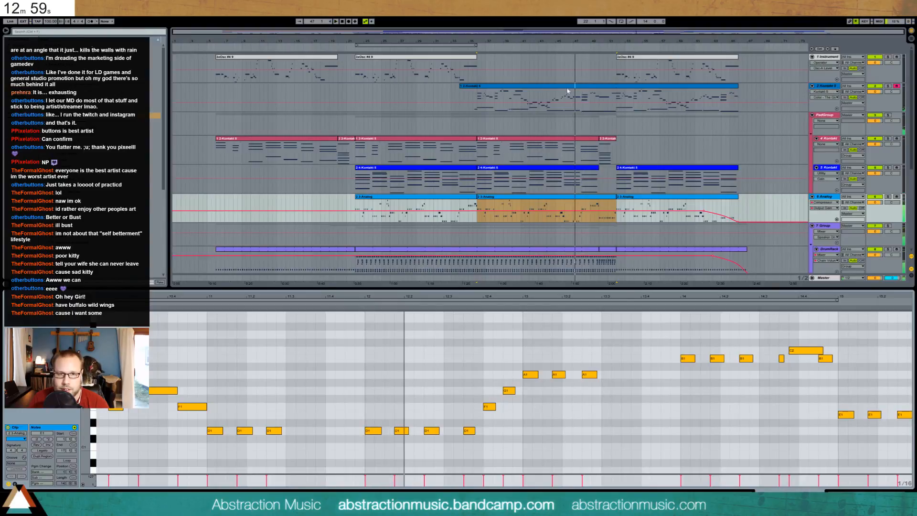
Return to the piano clip and lower the long low note at bar 13 to D2.
{"action": "left_click_drag", "start_coordinate": [564, 90], "coordinate": [580, 92]}
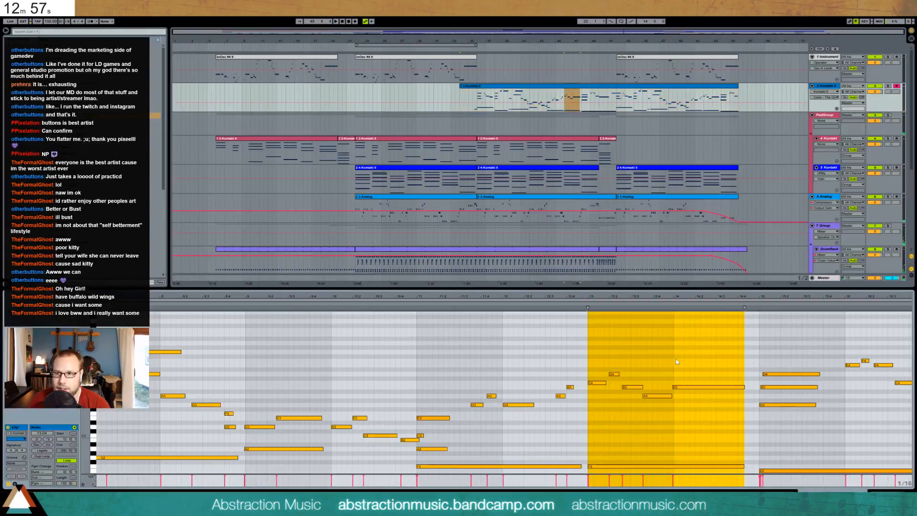
{"action": "left_click", "coordinate": [624, 425]}
{"action": "scroll", "coordinate": [610, 424], "scroll_direction": "down", "scroll_amount": 2}
{"action": "left_click", "coordinate": [611, 432]}
{"action": "key", "text": "Down"}
{"action": "key", "text": "Down"}
{"action": "key", "text": "Down"}
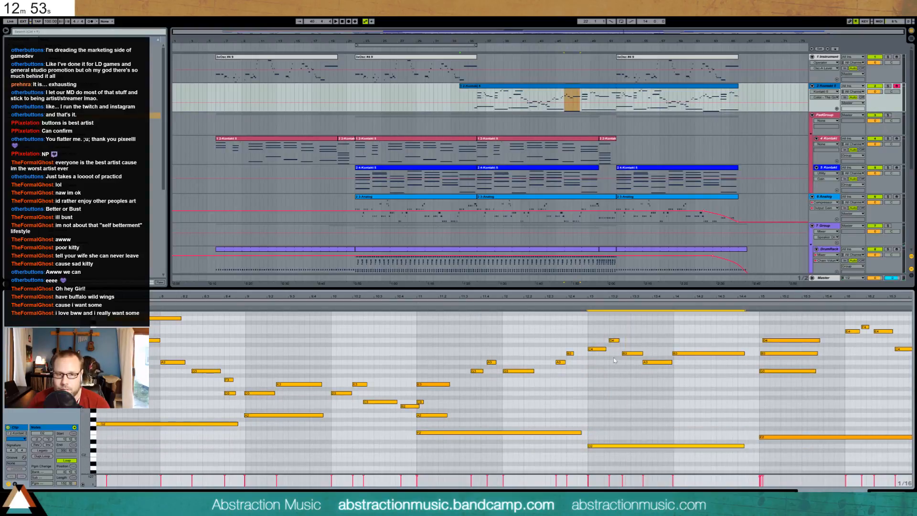
Raise the first two short piano notes of bar 13 by two semitones and the third to C4.
{"action": "left_click", "coordinate": [592, 335]}
{"action": "left_click_drag", "start_coordinate": [633, 362], "coordinate": [634, 364]}
{"action": "key", "text": "Up"}
{"action": "key", "text": "Up"}
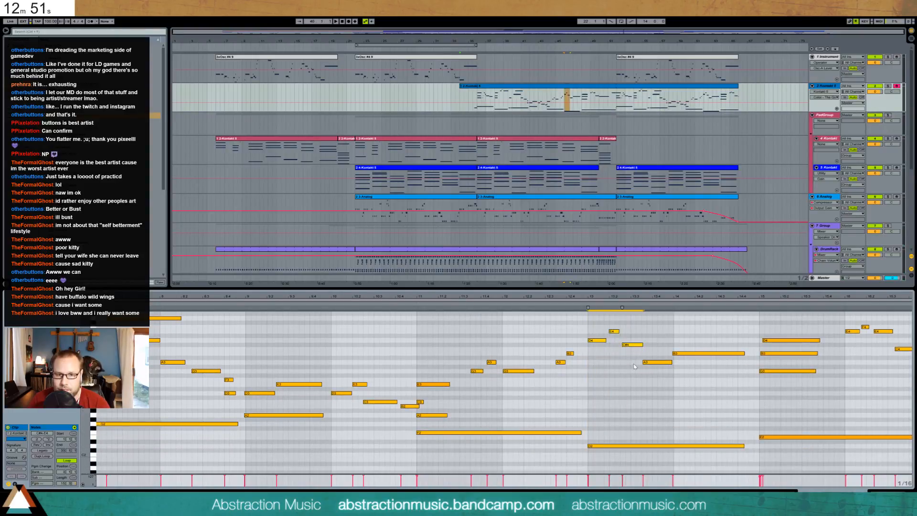
{"action": "left_click", "coordinate": [637, 345]}
{"action": "key", "text": "Down"}
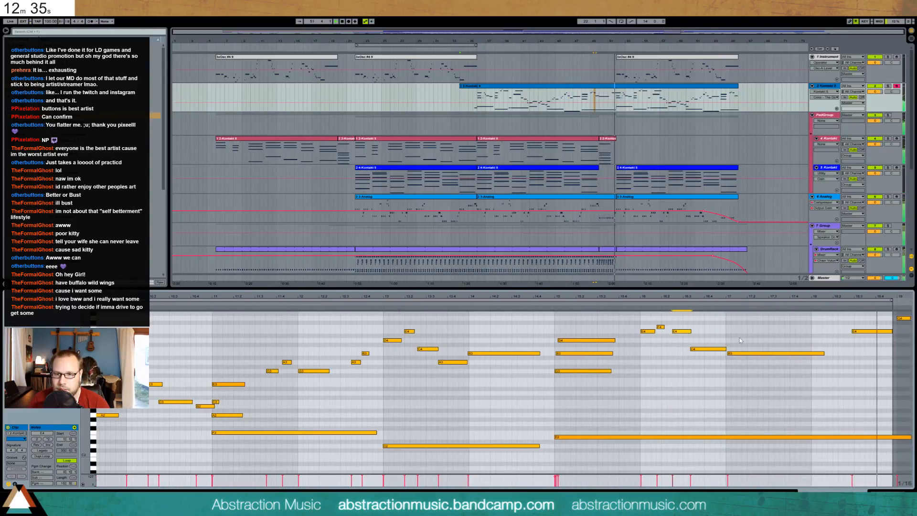
Nudge the long B3 piano note at bar 17 and the short E4 late in bar 3 slightly earlier, checking with playback.
{"action": "left_click", "coordinate": [741, 340]}
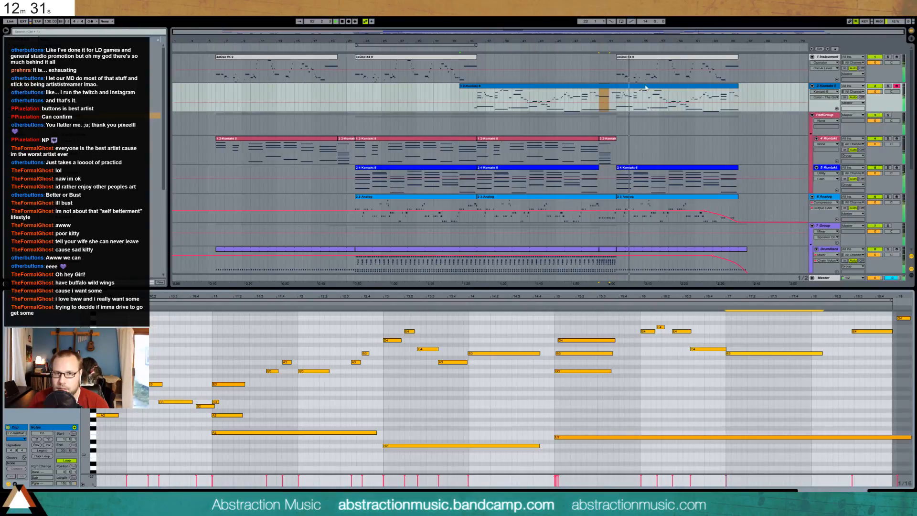
{"action": "left_click_drag", "start_coordinate": [564, 296], "coordinate": [913, 296]}
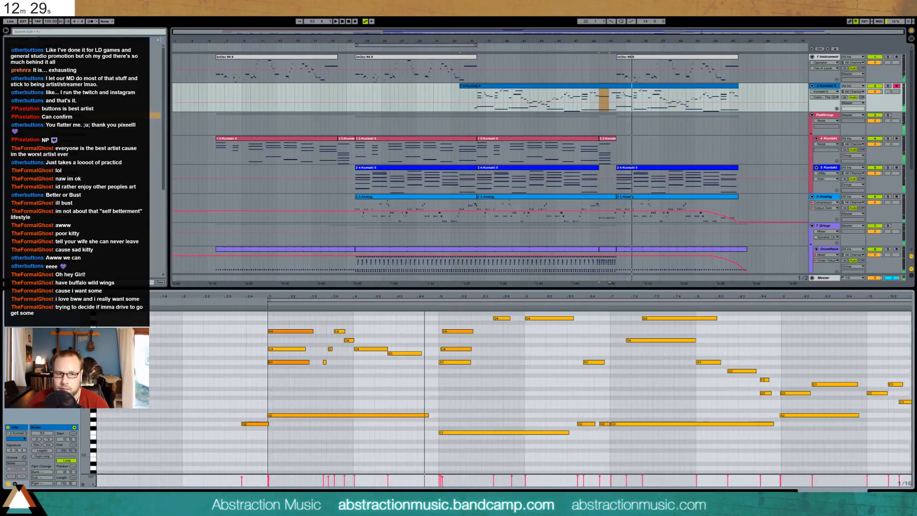
{"action": "left_click_drag", "start_coordinate": [333, 327], "coordinate": [344, 338]}
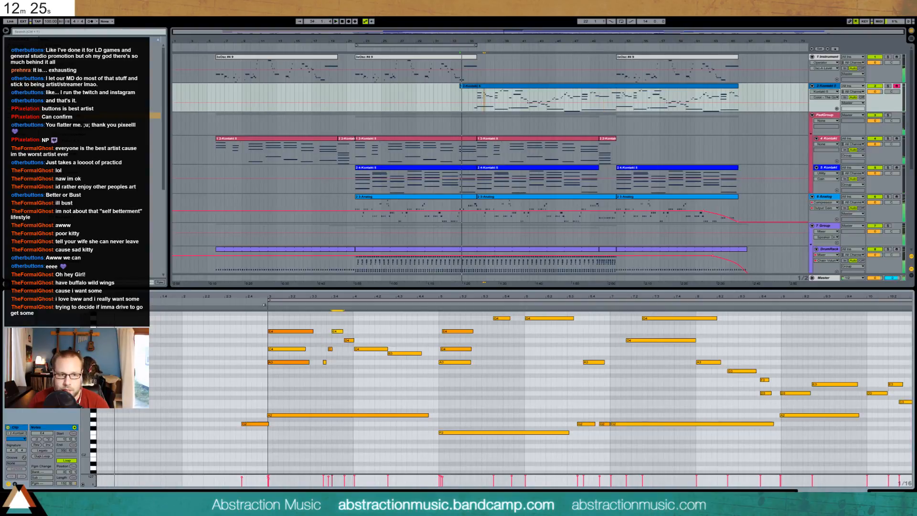
{"action": "left_click", "coordinate": [278, 304]}
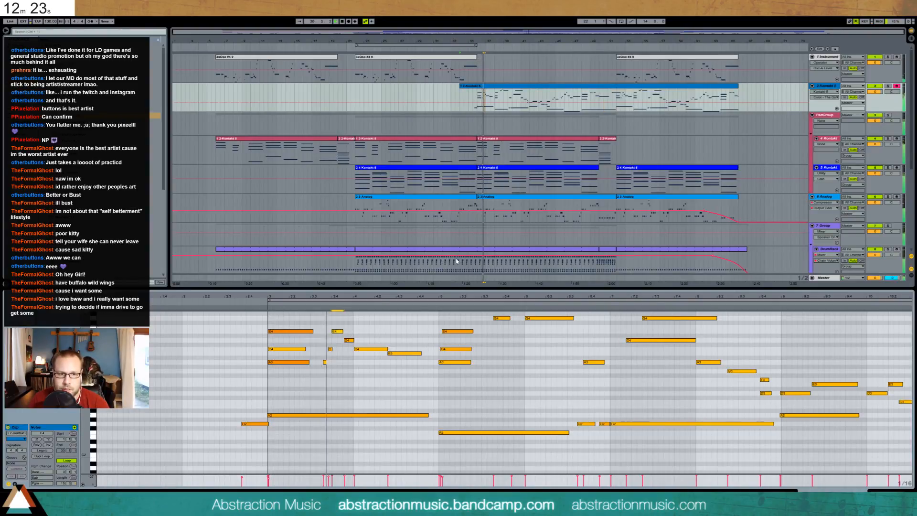
{"action": "left_click", "coordinate": [615, 56]}
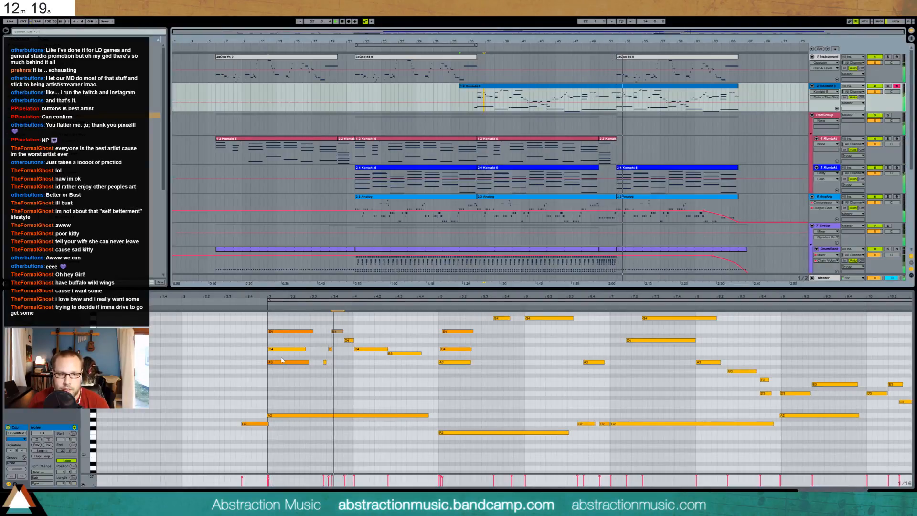
{"action": "key", "text": "space"}
Nudge the two very short piano notes late in bar 3 slightly earlier, select notes of the bar 3 chord, and play back.
{"action": "left_click_drag", "start_coordinate": [321, 341], "coordinate": [336, 372]}
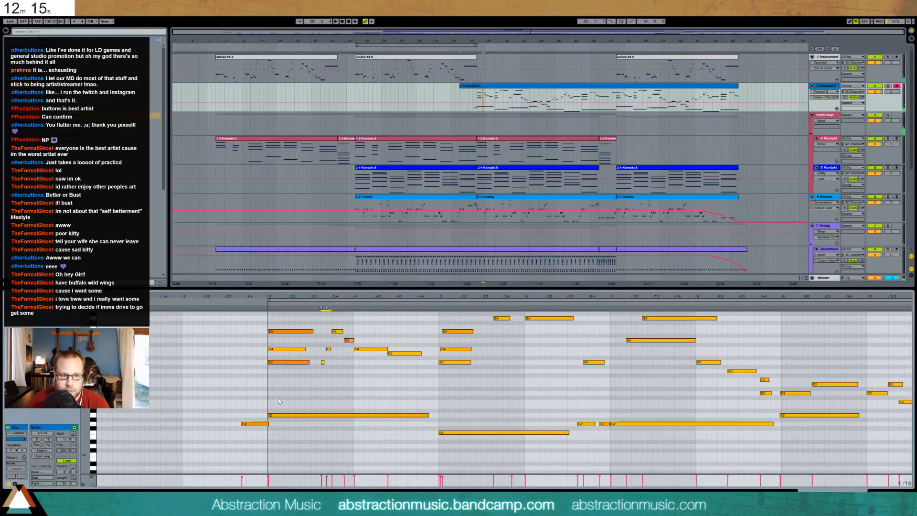
{"action": "left_click_drag", "start_coordinate": [278, 398], "coordinate": [288, 422]}
{"action": "left_click_drag", "start_coordinate": [285, 382], "coordinate": [287, 353]}
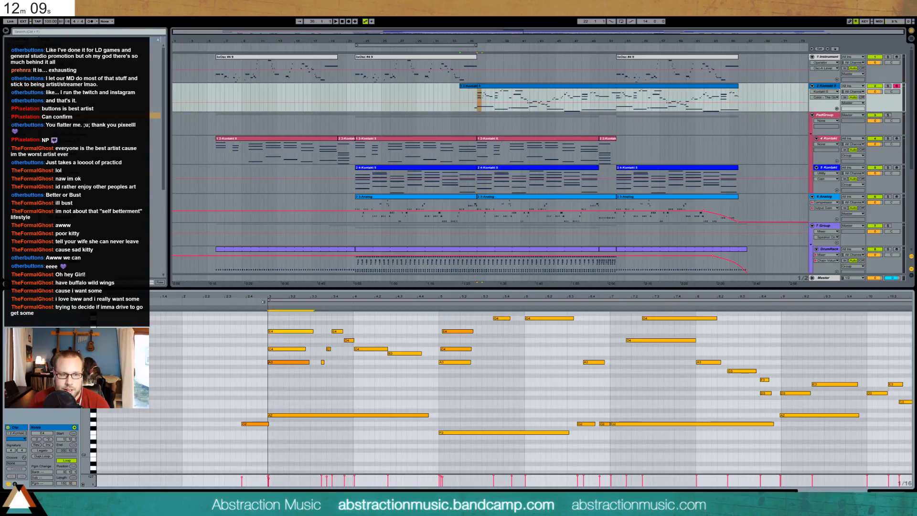
{"action": "key", "text": "space"}
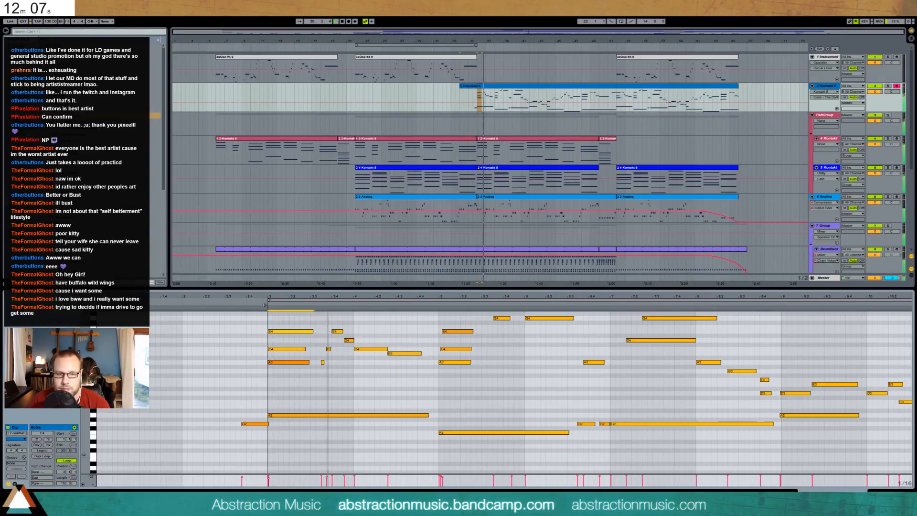
{"action": "left_click", "coordinate": [616, 56]}
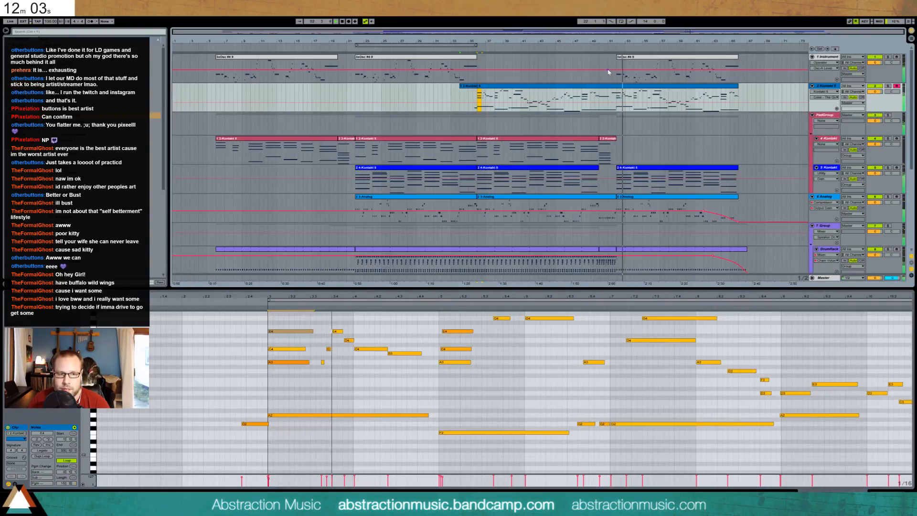
{"action": "key", "text": "space"}
Nudge the short D4 piano note just before bar 4 slightly earlier and play from the section's return near bar 52.
{"action": "left_click", "coordinate": [351, 345]}
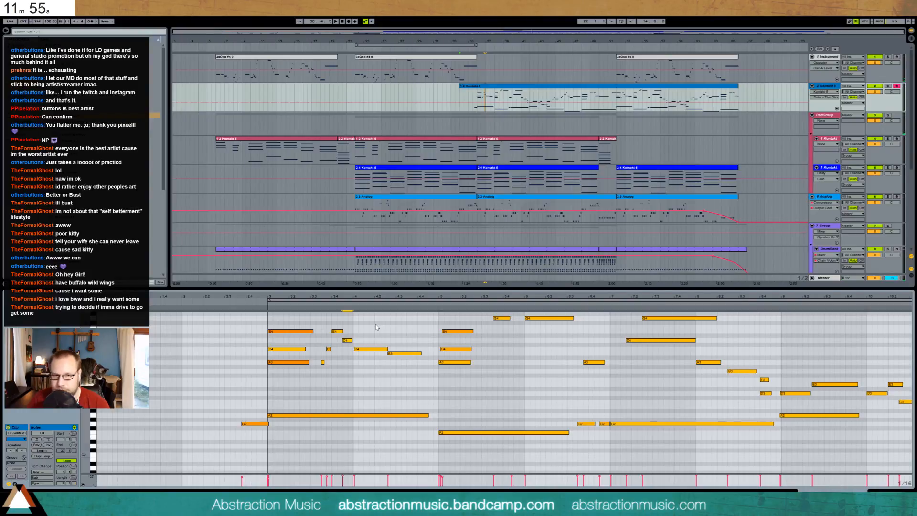
{"action": "left_click", "coordinate": [620, 84]}
{"action": "key", "text": "space"}
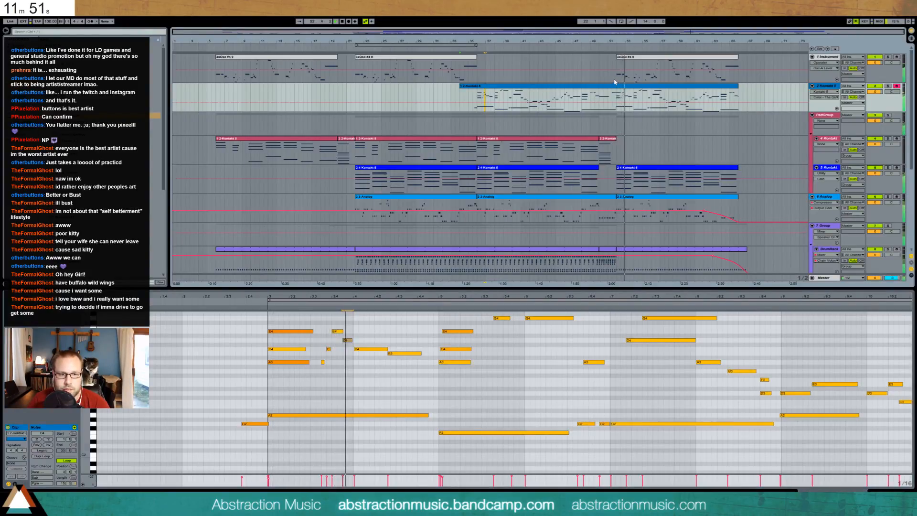
In the last lead instrument clip, move the note in the third beat of bar 1 a sixteenth earlier and play it.
{"action": "left_click_drag", "start_coordinate": [689, 35], "coordinate": [654, 29]}
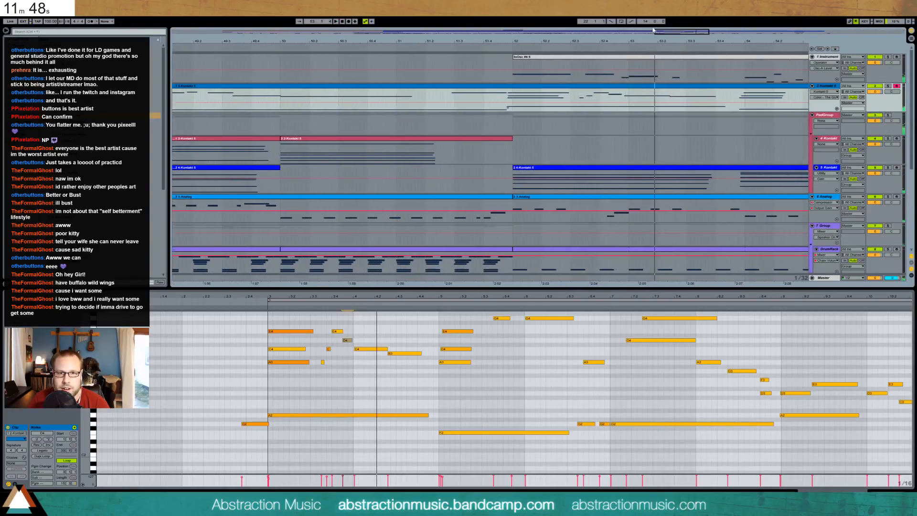
{"action": "left_click", "coordinate": [602, 60]}
{"action": "left_click_drag", "start_coordinate": [320, 297], "coordinate": [224, 305]}
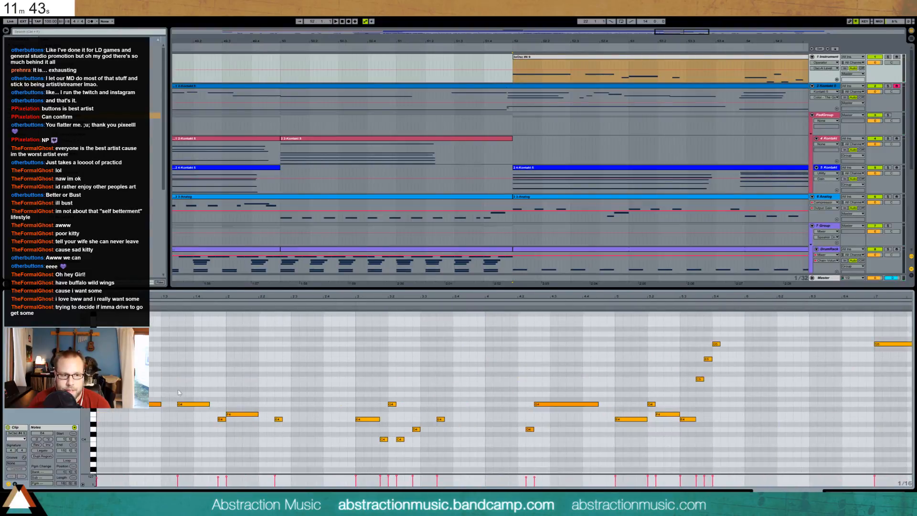
{"action": "left_click_drag", "start_coordinate": [178, 389], "coordinate": [204, 420]}
{"action": "key", "text": "Left"}
{"action": "key", "text": "space"}
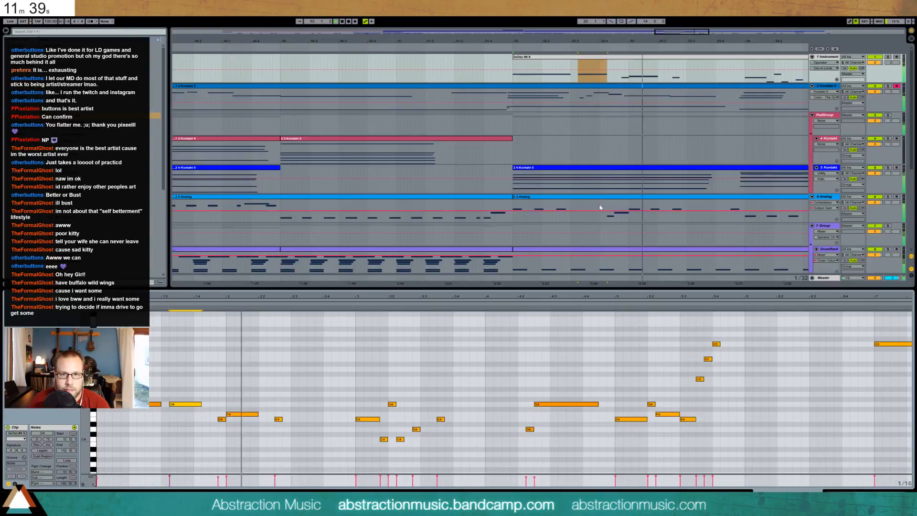
Move the four short piano notes late in bar 3 and the following C4 and B3 about one beat later, shortening the B3.
{"action": "left_click", "coordinate": [599, 91]}
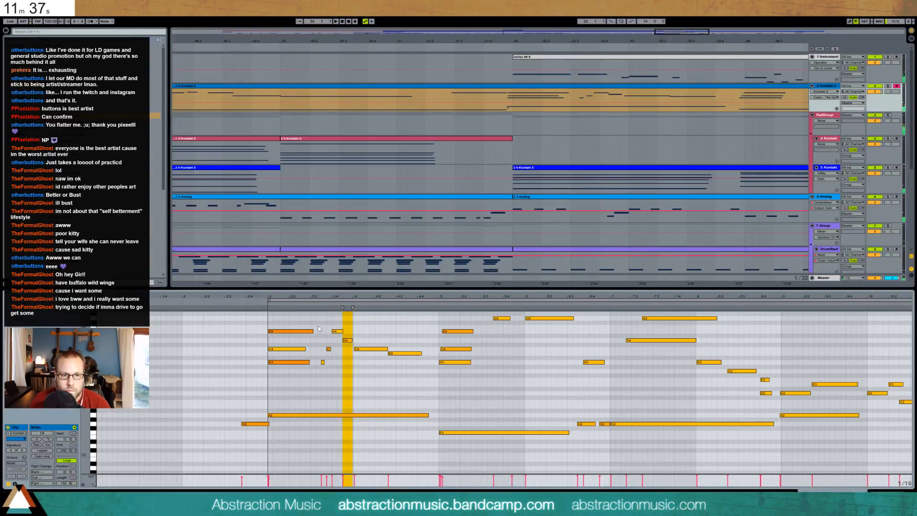
{"action": "left_click", "coordinate": [329, 349]}
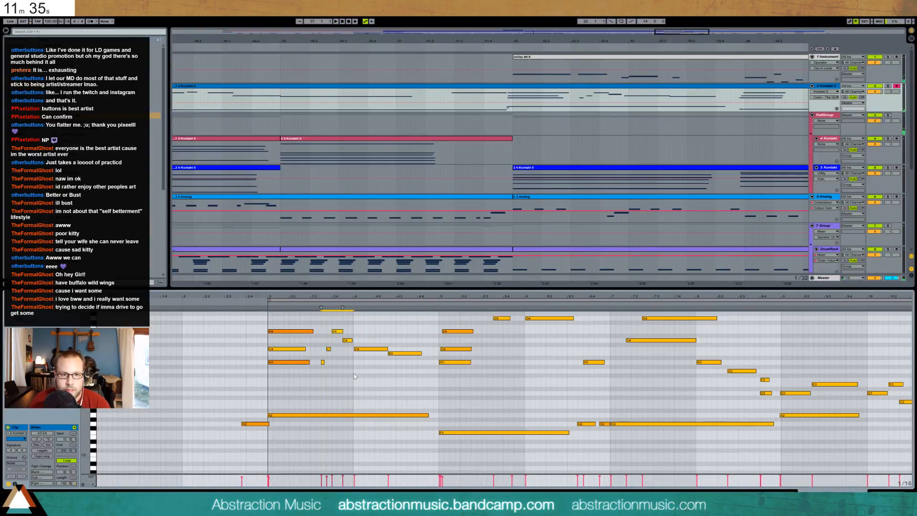
{"action": "key", "text": "Right"}
{"action": "key", "text": "Right"}
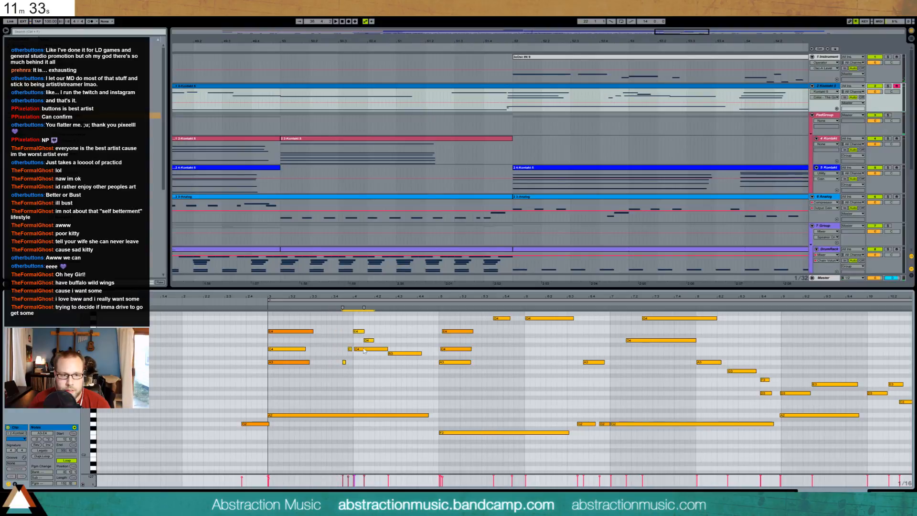
{"action": "key", "text": "Right"}
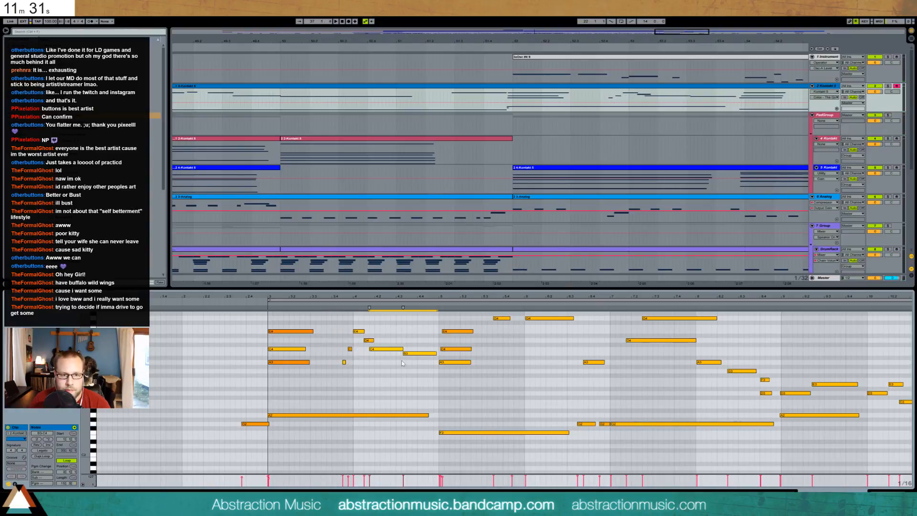
{"action": "left_click_drag", "start_coordinate": [418, 345], "coordinate": [420, 360]}
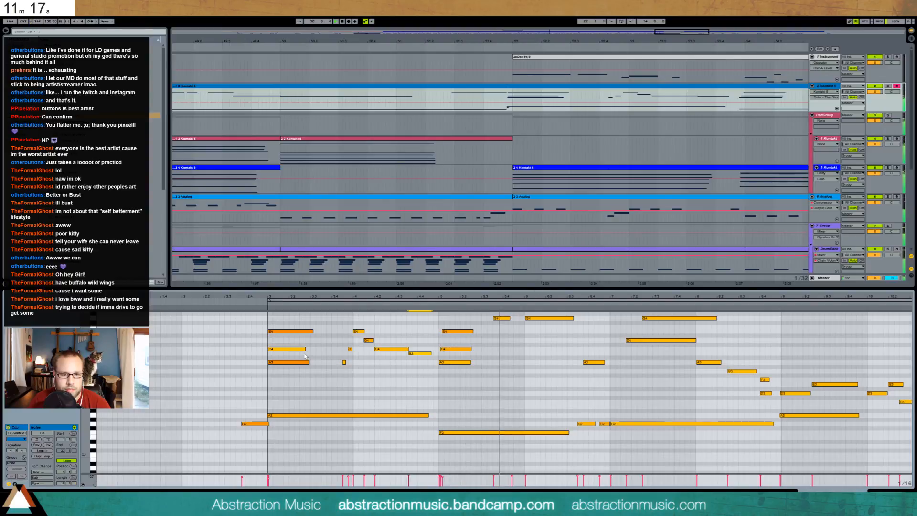
Add an A2 piano note at the start of bar 10 and extend it to about three and a half beats.
{"action": "scroll", "coordinate": [454, 359], "scroll_direction": "up", "scroll_amount": 2}
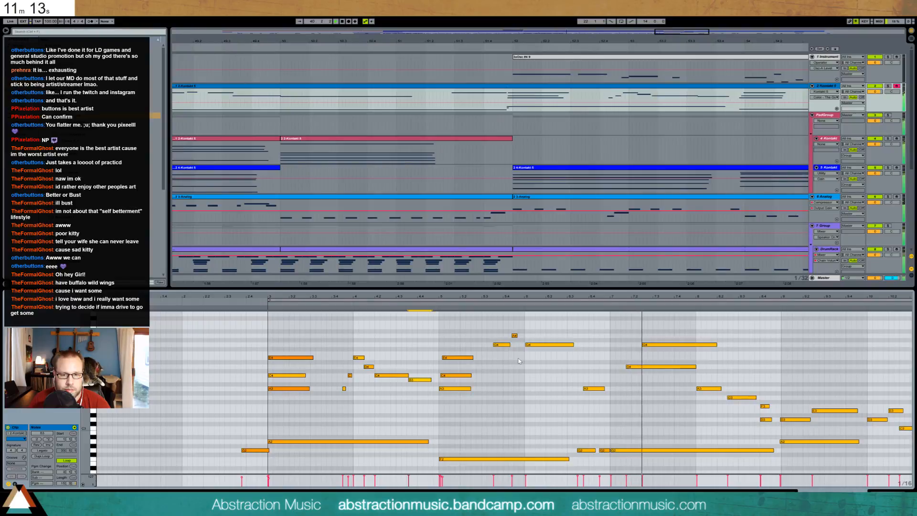
{"action": "left_click_drag", "start_coordinate": [681, 296], "coordinate": [481, 296]}
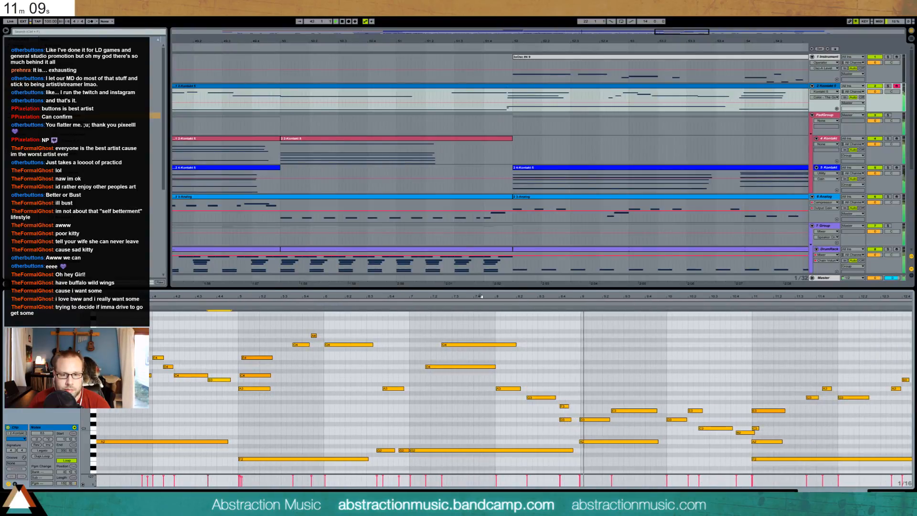
{"action": "left_click_drag", "start_coordinate": [723, 296], "coordinate": [444, 296]}
{"action": "scroll", "coordinate": [393, 425], "scroll_direction": "down", "scroll_amount": 1}
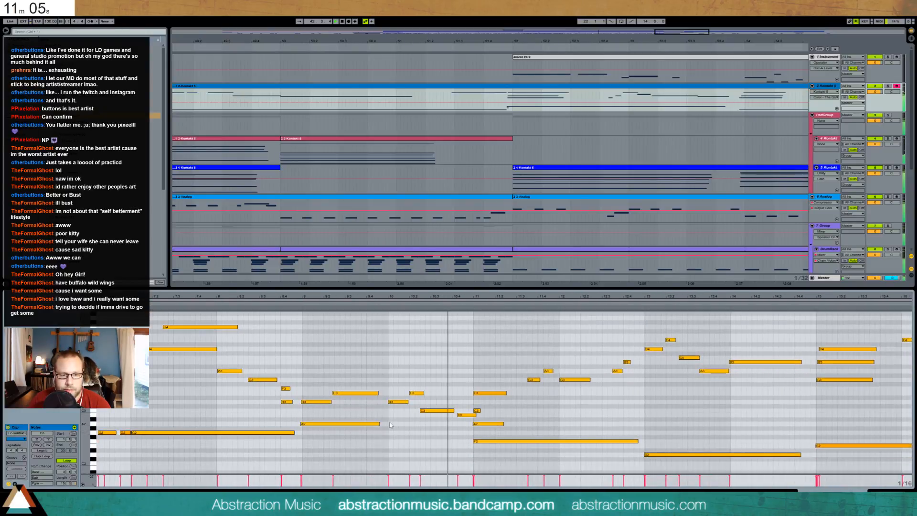
{"action": "double_click", "coordinate": [392, 424]}
{"action": "left_click_drag", "start_coordinate": [393, 424], "coordinate": [471, 415]}
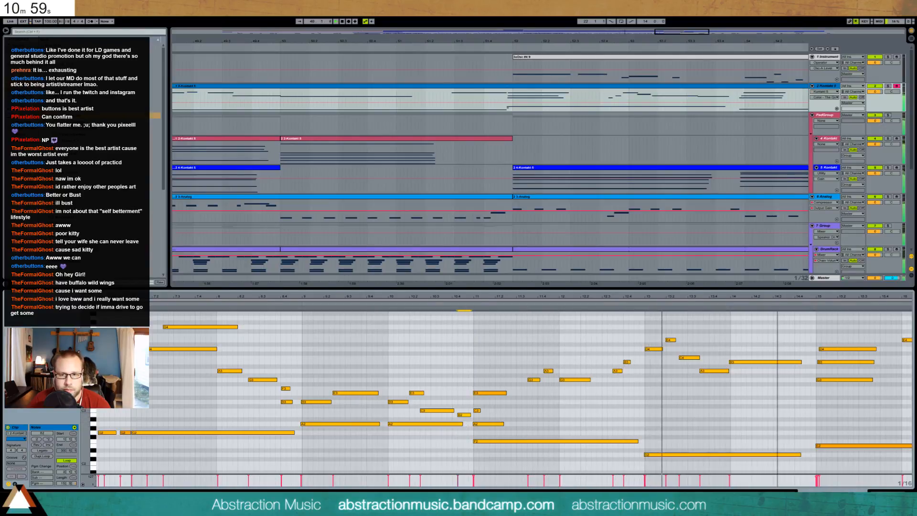
Raise the third short piano note of bar 13 to D4, shorten it, and place a C4 right after it.
{"action": "left_click_drag", "start_coordinate": [772, 297], "coordinate": [511, 298]}
{"action": "left_click", "coordinate": [426, 358]}
{"action": "key", "text": "Up"}
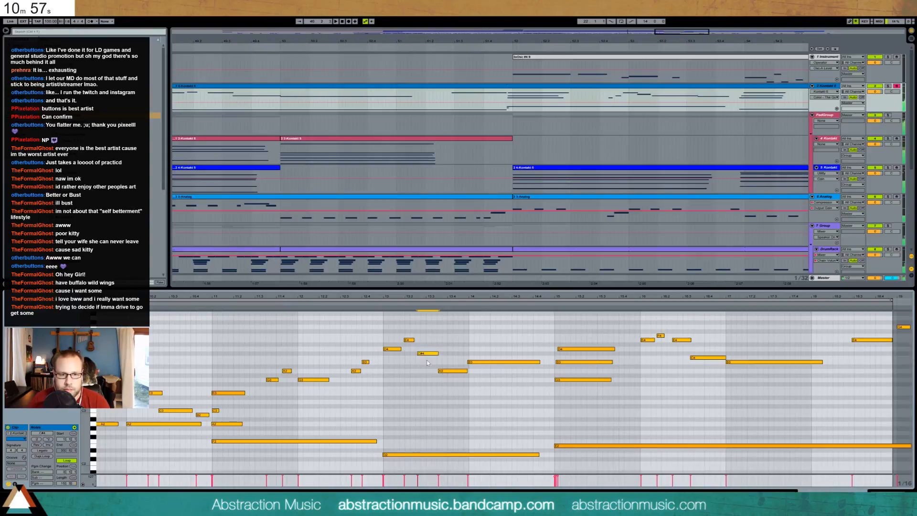
{"action": "left_click_drag", "start_coordinate": [439, 349], "coordinate": [425, 349]}
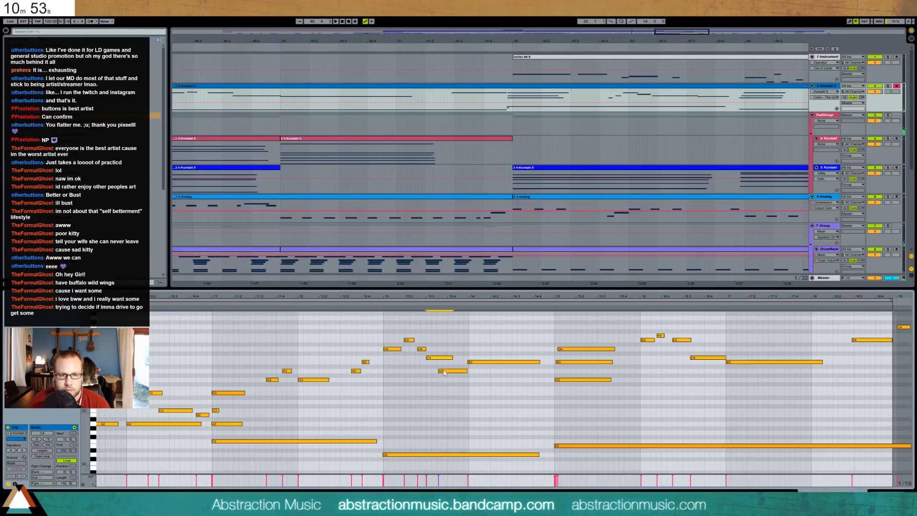
In bar 13 of the piano clip, move the A3 about a sixteenth later and the second D4 and long B3 slightly earlier.
{"action": "left_click_drag", "start_coordinate": [443, 372], "coordinate": [460, 373]}
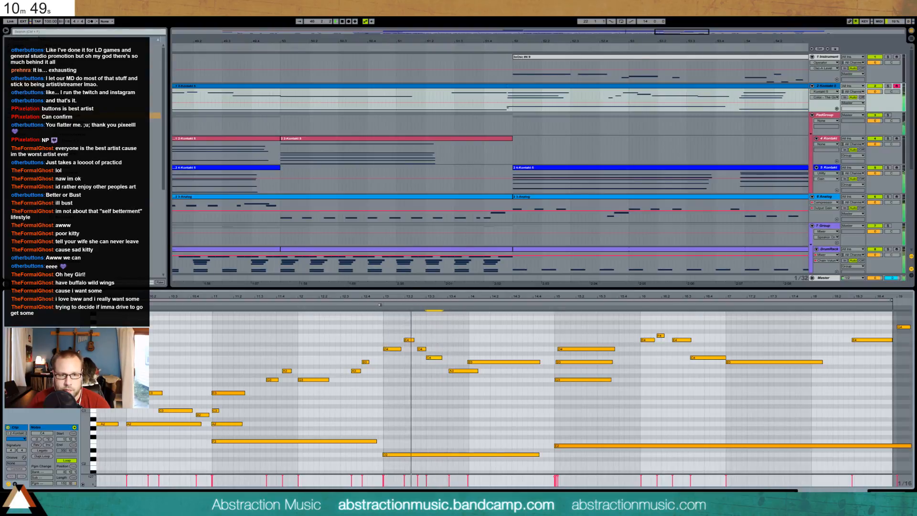
{"action": "left_click", "coordinate": [398, 327]}
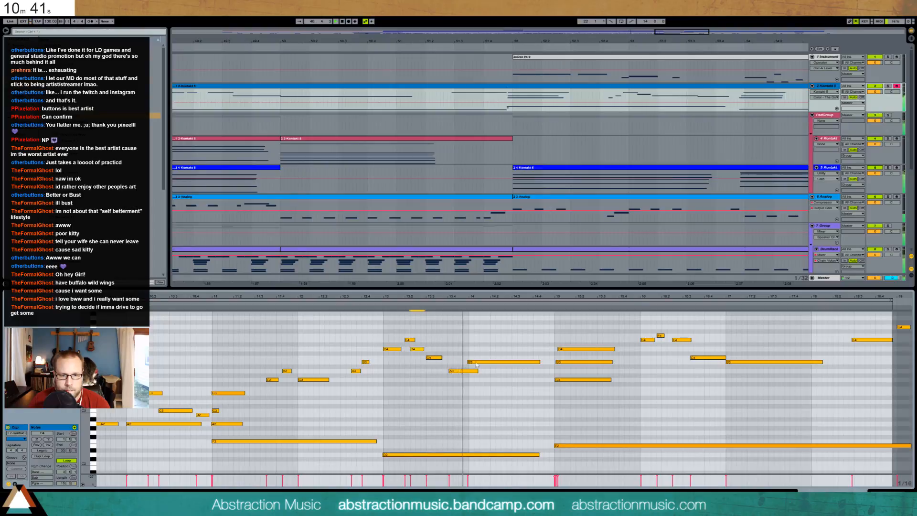
{"action": "left_click_drag", "start_coordinate": [476, 364], "coordinate": [451, 372]}
{"action": "left_click", "coordinate": [453, 371]}
{"action": "left_click", "coordinate": [383, 307]}
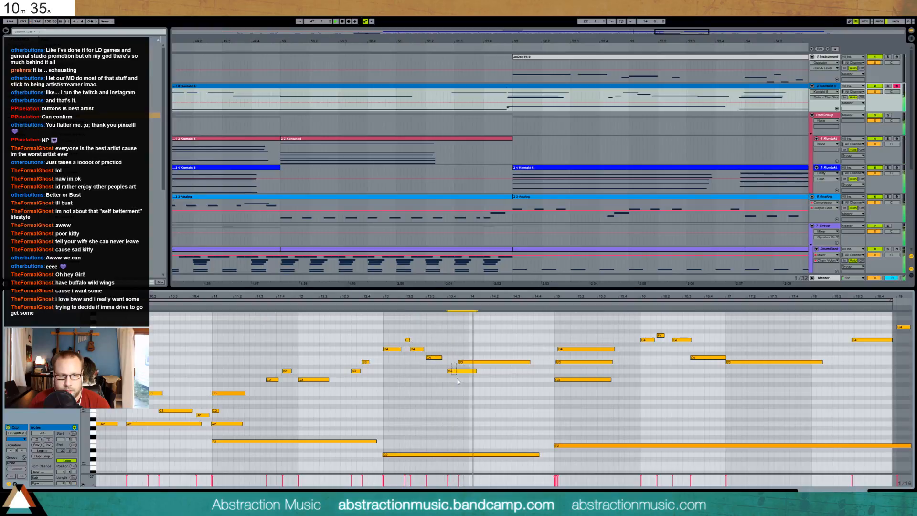
Nudge the A3 in bar 13 slightly earlier and tighten the C4 in the fourth beat of bar 14.
{"action": "left_click_drag", "start_coordinate": [452, 363], "coordinate": [457, 381]}
{"action": "key", "text": "Left"}
{"action": "left_click", "coordinate": [464, 362]}
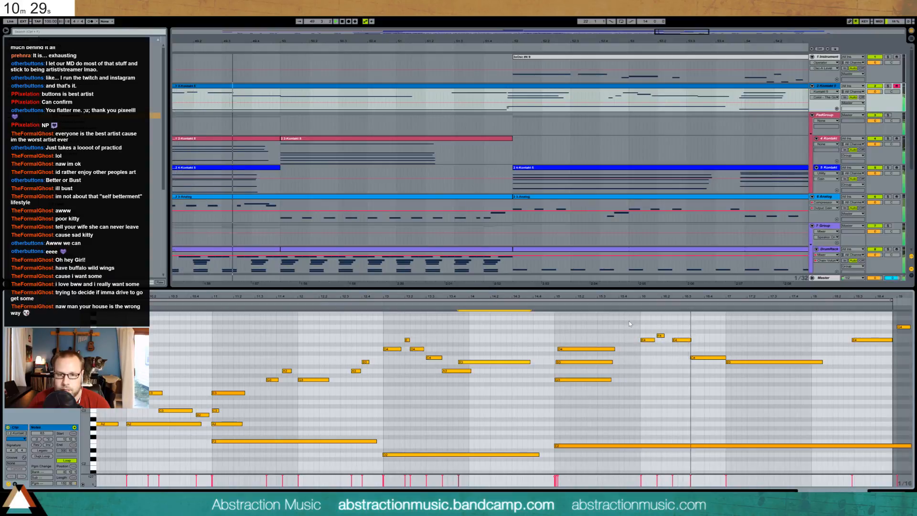
{"action": "left_click_drag", "start_coordinate": [715, 358], "coordinate": [723, 358]}
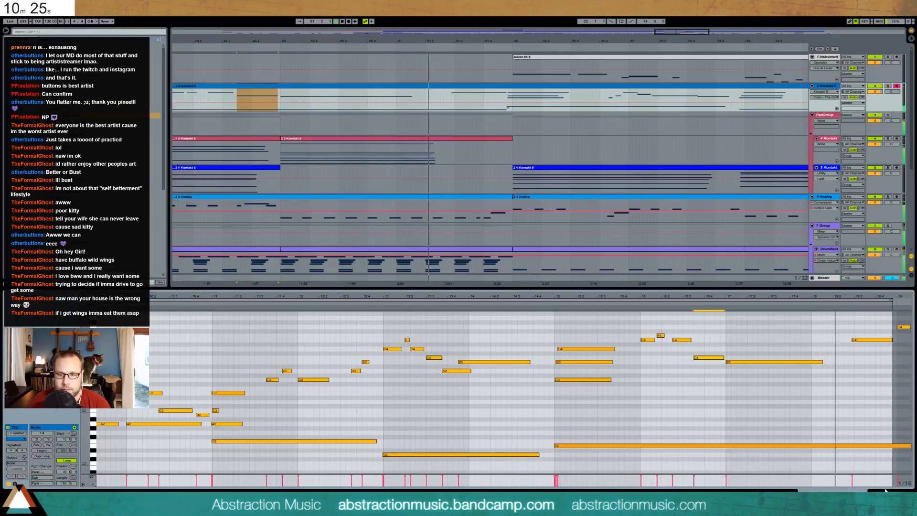
Reopen the piano clip and move the short A3, C4 and E4 notes of bar 3 a sixteenth earlier.
{"action": "key", "text": "shift+Tab"}
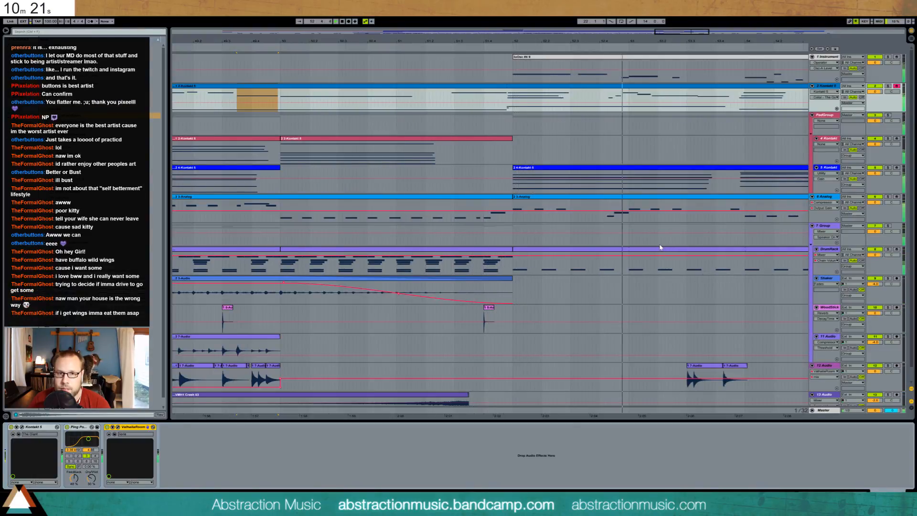
{"action": "double_click", "coordinate": [669, 91]}
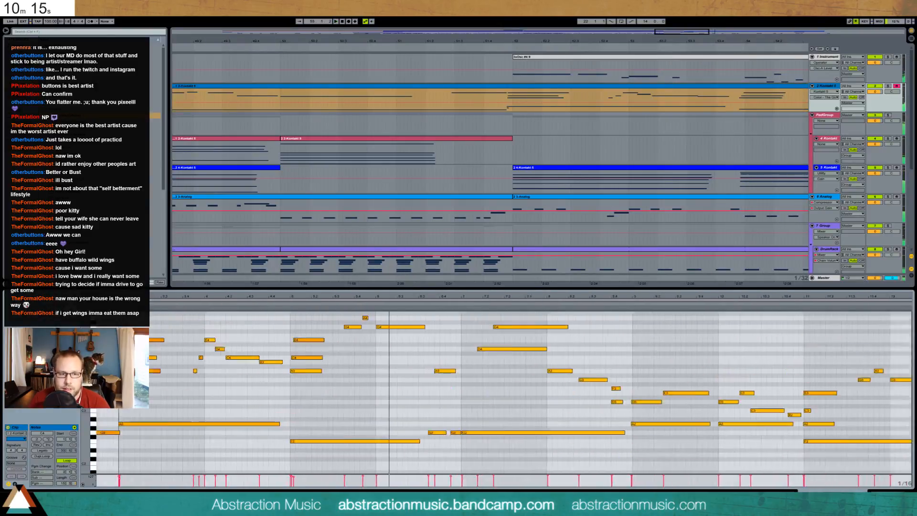
{"action": "left_click_drag", "start_coordinate": [337, 345], "coordinate": [353, 377]}
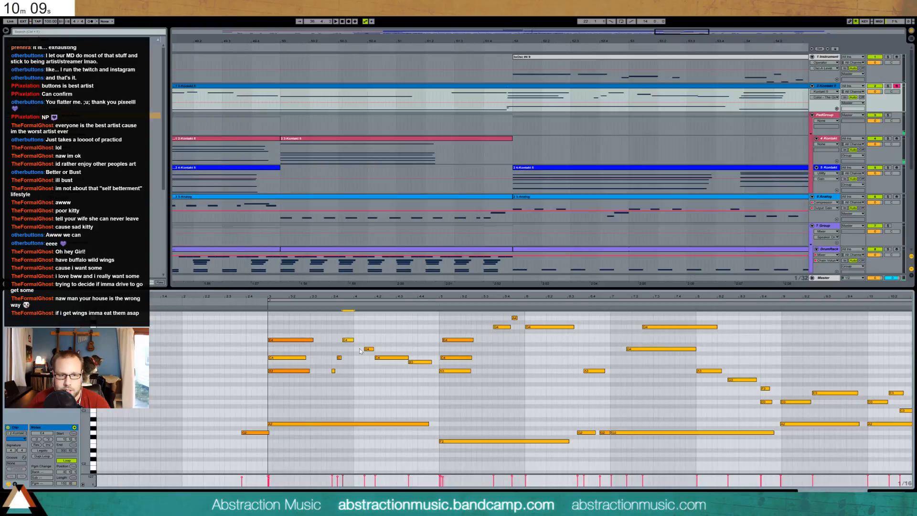
Align the end of the piano clip with the start of bar 52 and play across the transition.
{"action": "left_click", "coordinate": [496, 43]}
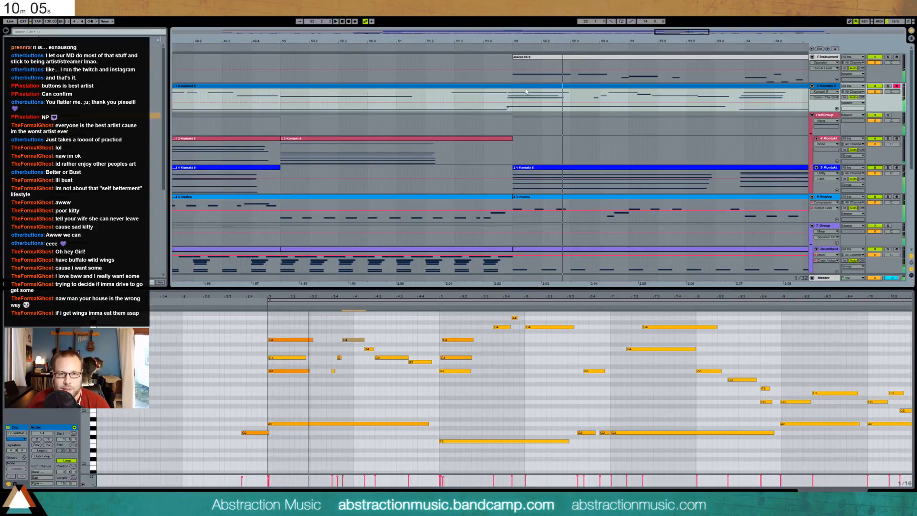
{"action": "left_click_drag", "start_coordinate": [799, 297], "coordinate": [715, 271]}
{"action": "key", "text": "ctrl+a"}
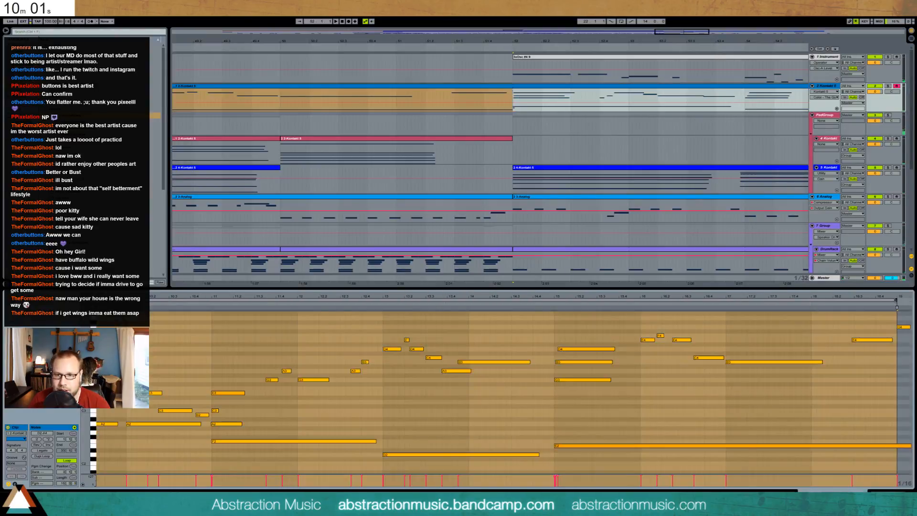
{"action": "left_click", "coordinate": [506, 42]}
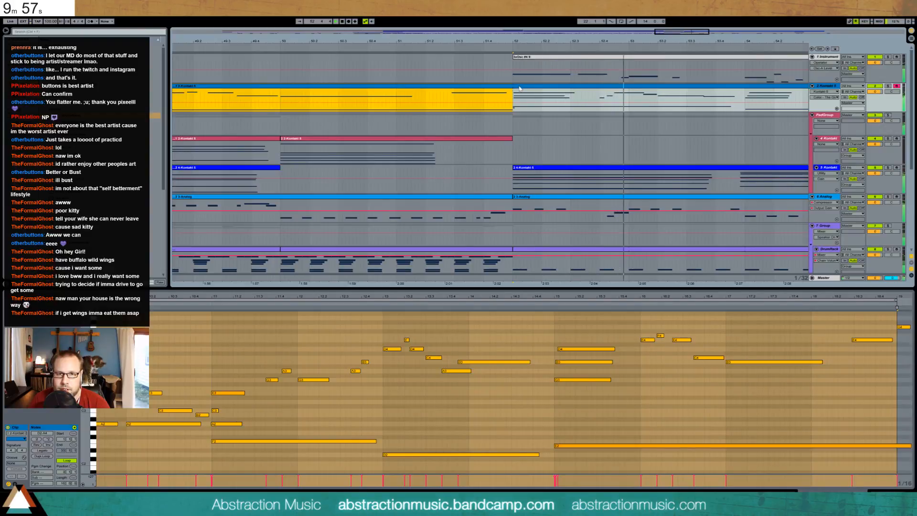
In bar 3 of the piano clip, move the short A3, C4 and E4 a sixteenth later, start the D4 slightly earlier, and play it.
{"action": "key", "text": "space"}
{"action": "left_click_drag", "start_coordinate": [444, 297], "coordinate": [908, 297]}
{"action": "left_click", "coordinate": [253, 369]}
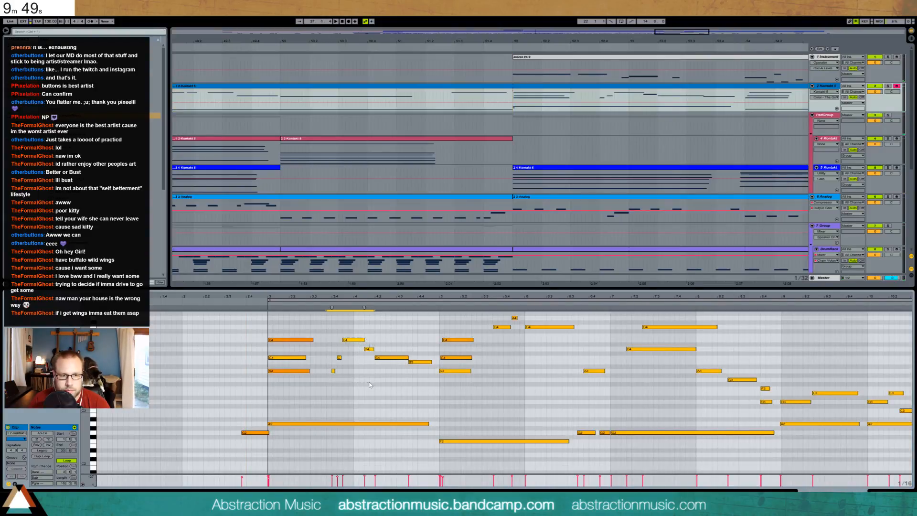
{"action": "key", "text": "Right"}
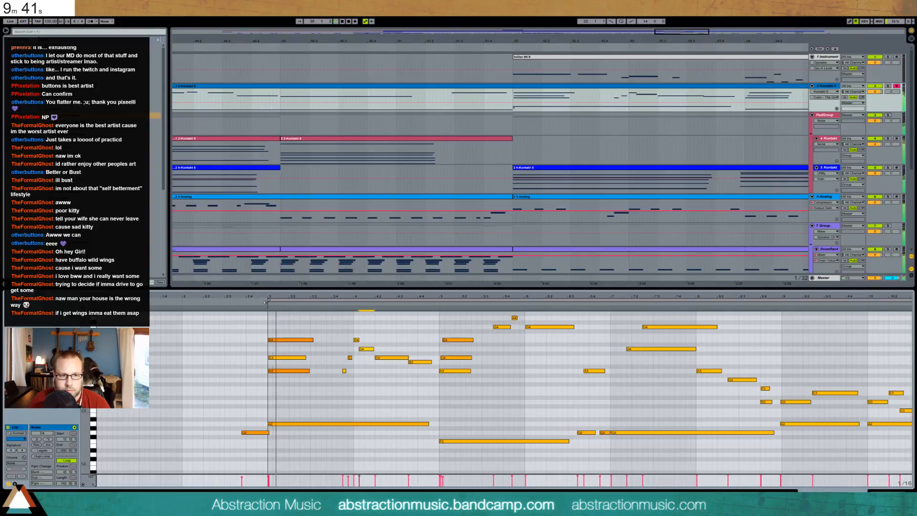
{"action": "left_click", "coordinate": [501, 122]}
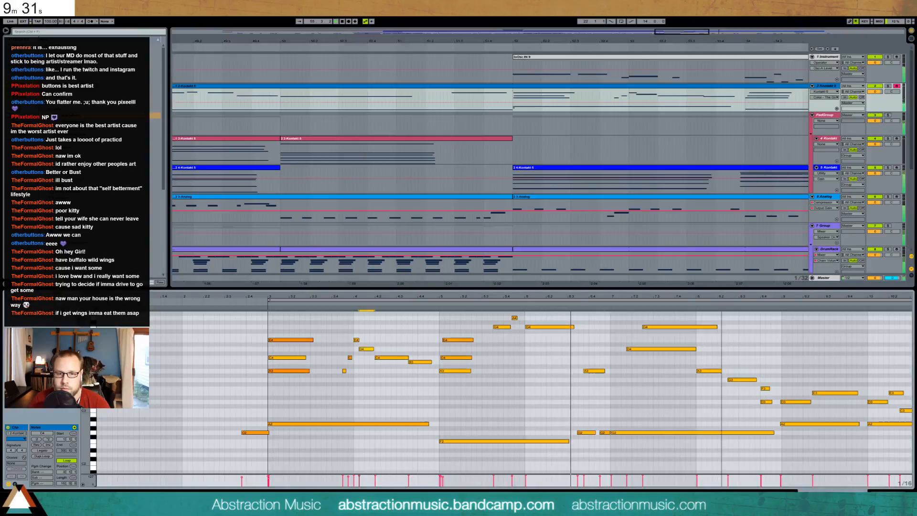
{"action": "left_click_drag", "start_coordinate": [723, 294], "coordinate": [471, 294]}
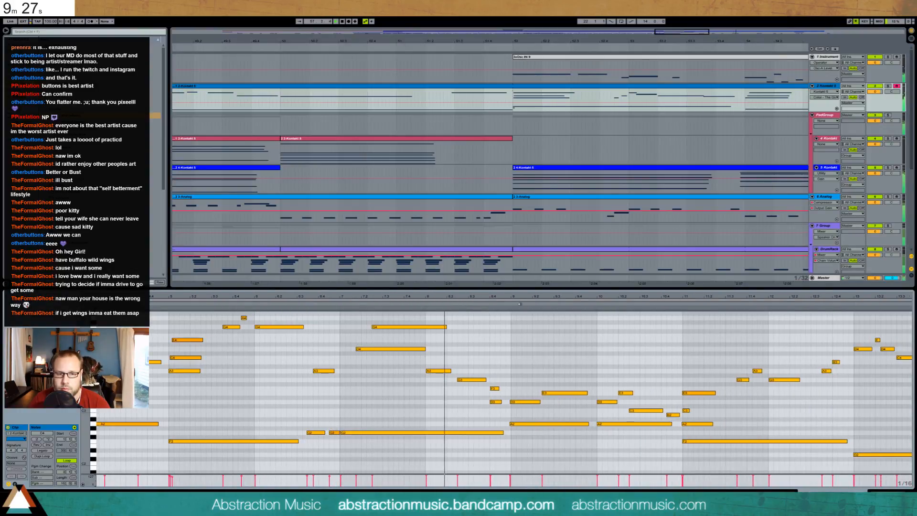
Add a Compressor before the existing one on the PadGroup and sidechain it from the DrumRack, tapped at Post Mixer.
{"action": "key", "text": "shift+Tab"}
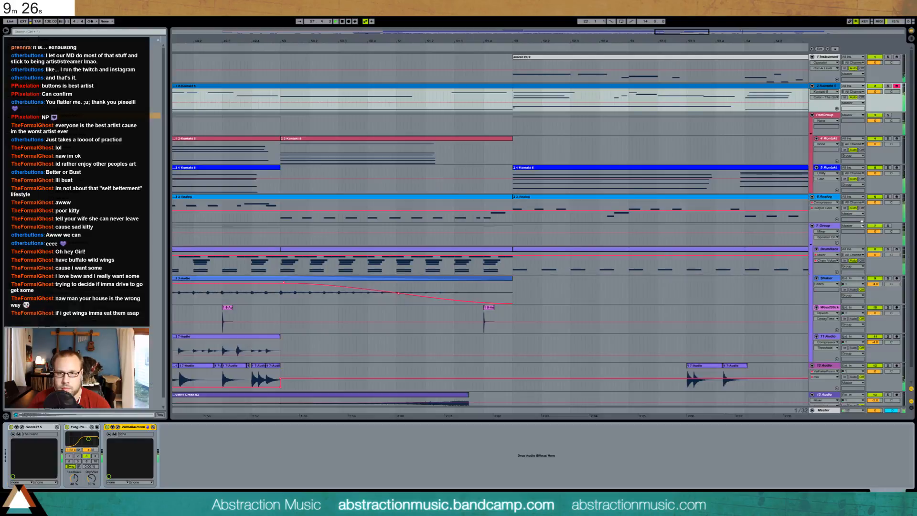
{"action": "left_click", "coordinate": [822, 115]}
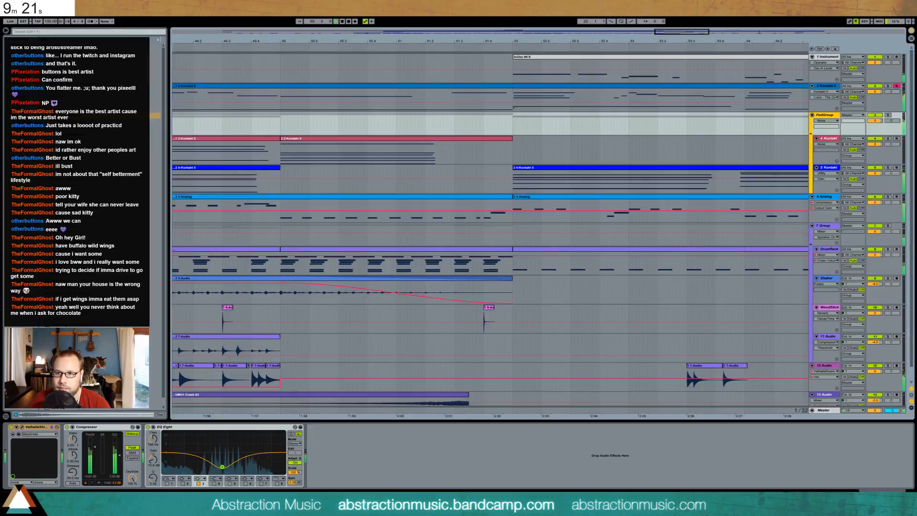
{"action": "left_click", "coordinate": [110, 109]}
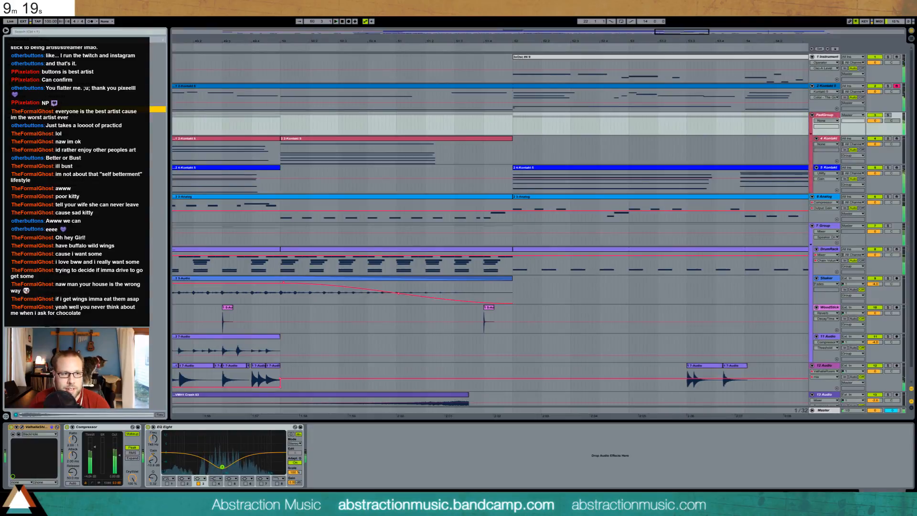
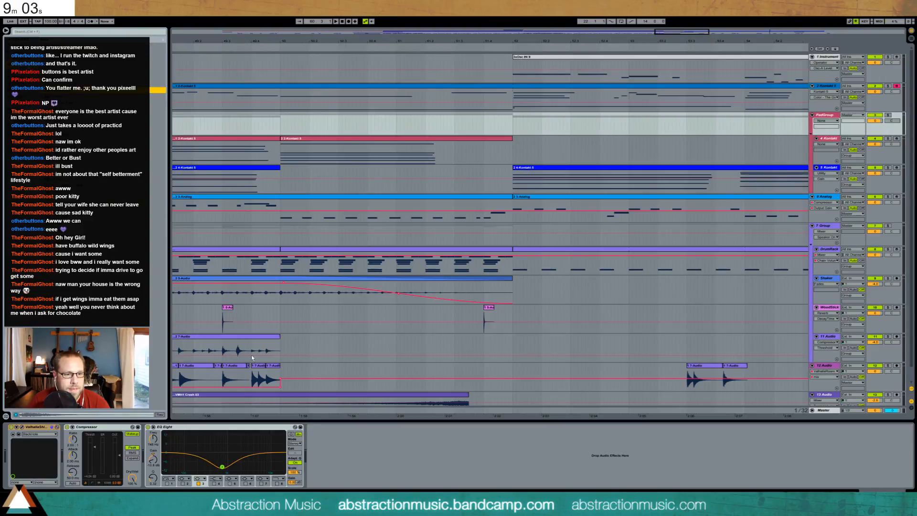
{"action": "left_click", "coordinate": [74, 449]}
{"action": "key", "text": "ctrl+d"}
{"action": "left_click", "coordinate": [72, 428]}
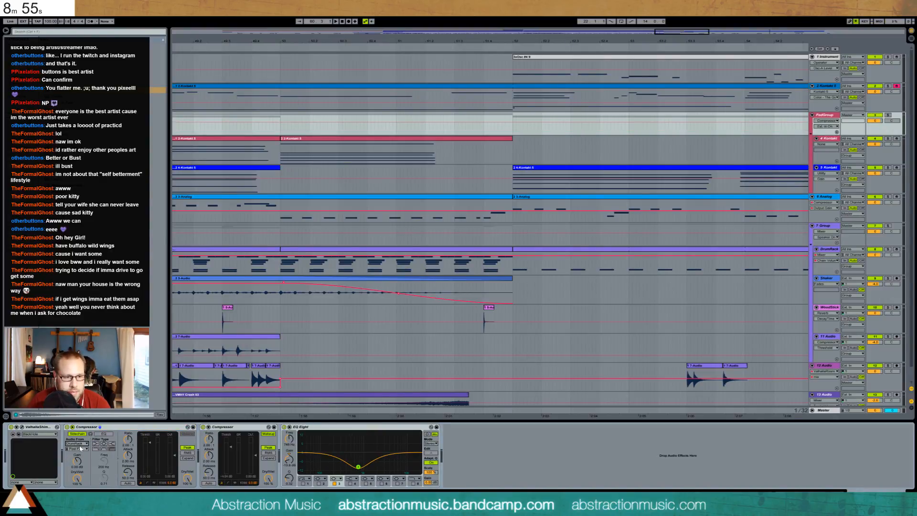
{"action": "left_click", "coordinate": [84, 450]}
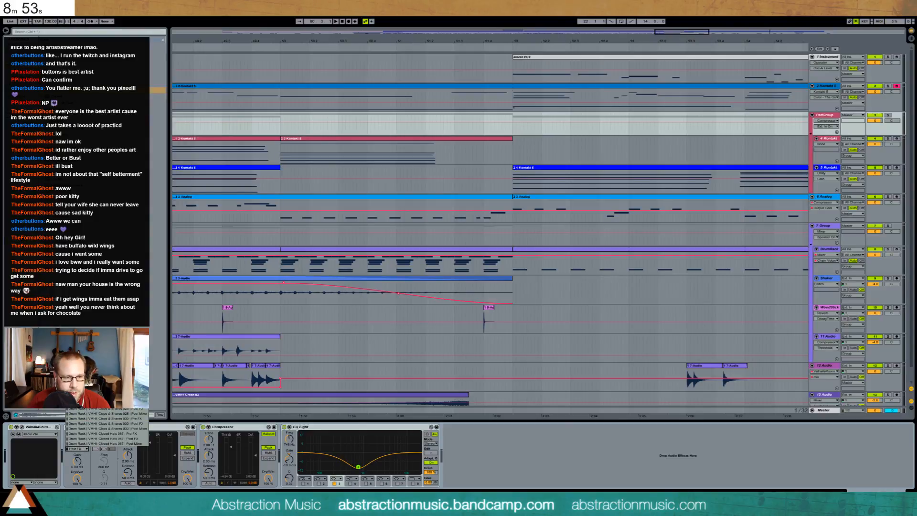
{"action": "left_click", "coordinate": [120, 444]}
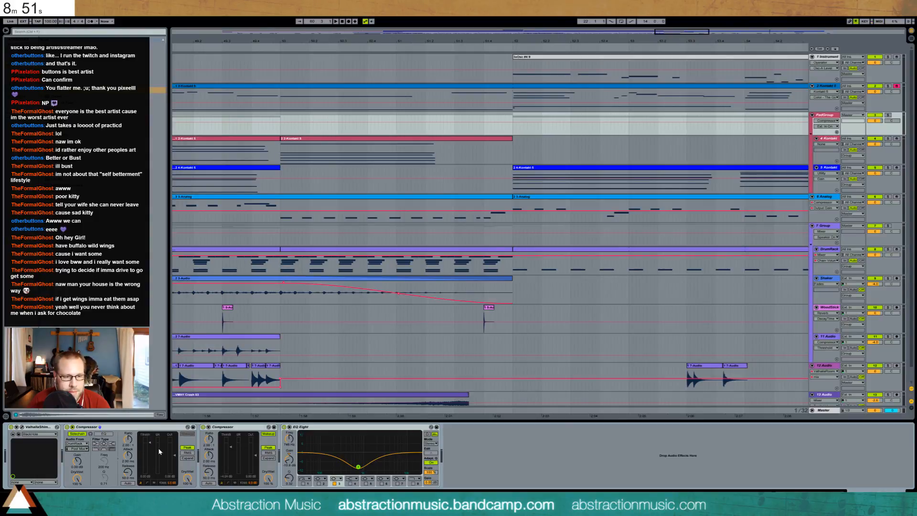
Lower the PadGroup sidechain Compressor's threshold while playing from bar 22, checking the group in solo.
{"action": "left_click_drag", "start_coordinate": [152, 446], "coordinate": [151, 456]}
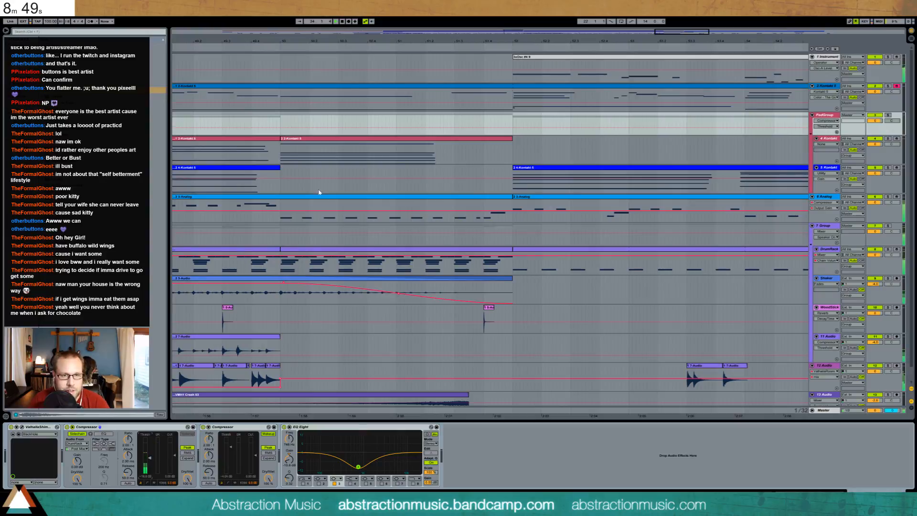
{"action": "left_click_drag", "start_coordinate": [397, 32], "coordinate": [397, 48]}
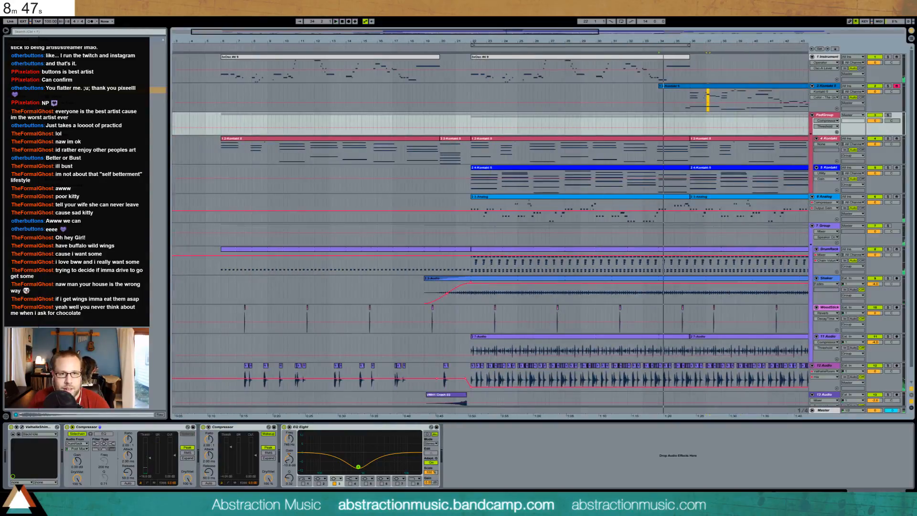
{"action": "left_click", "coordinate": [466, 48]}
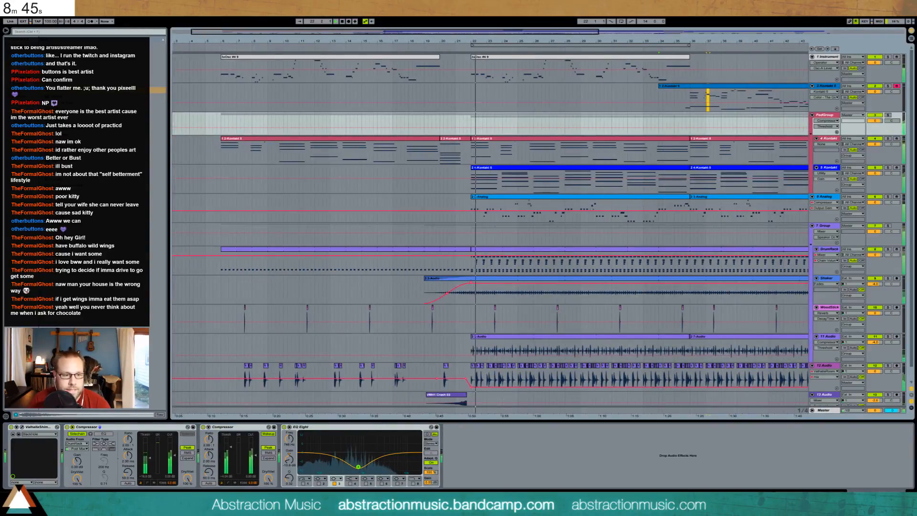
{"action": "left_click_drag", "start_coordinate": [156, 472], "coordinate": [156, 487]}
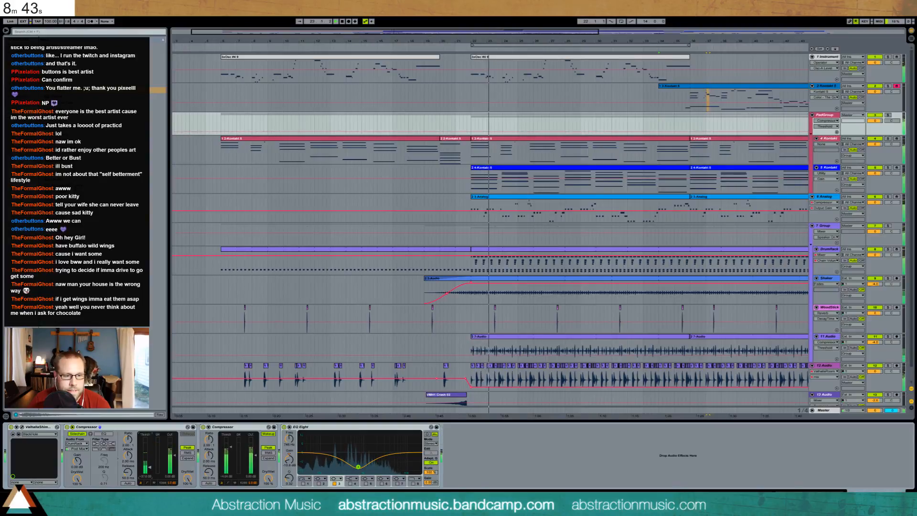
{"action": "left_click", "coordinate": [888, 115]}
{"action": "left_click", "coordinate": [888, 115]}
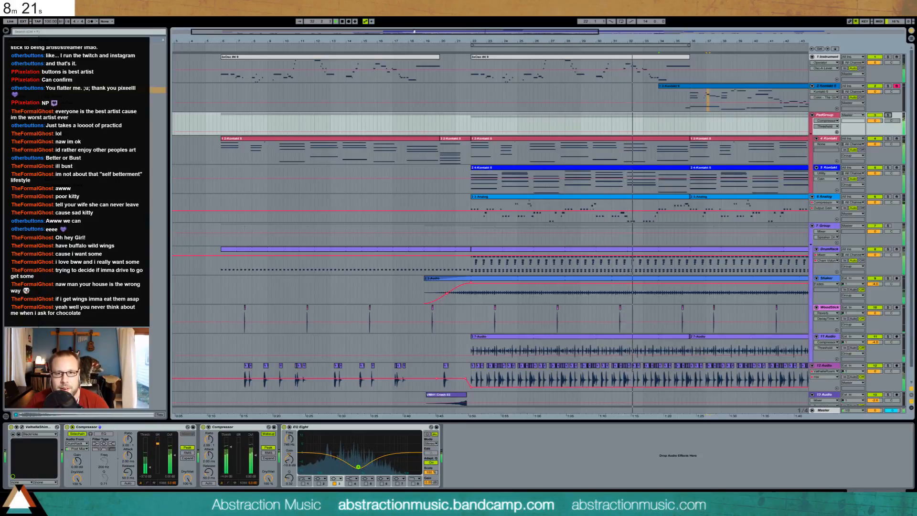
Deactivate the blue Kontakt pad clip spanning bars 22 to 36 on the second pad track.
{"action": "left_click_drag", "start_coordinate": [438, 36], "coordinate": [588, 37]}
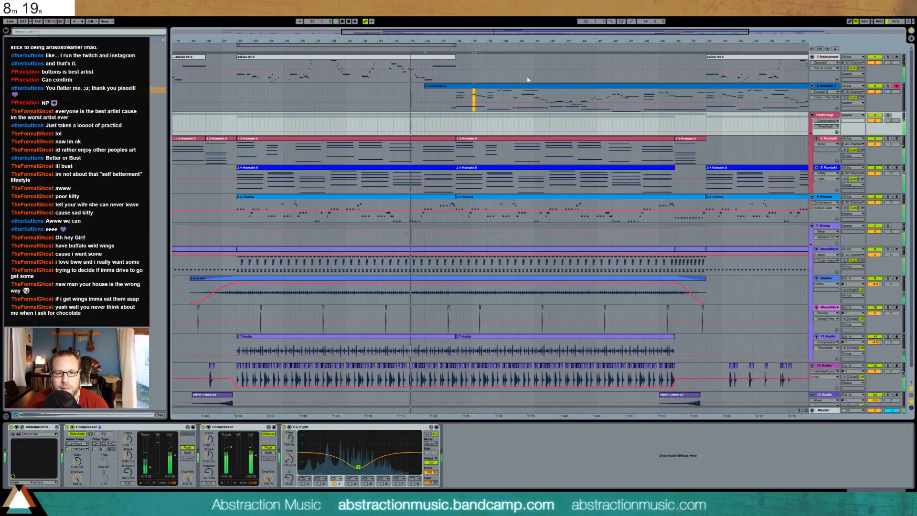
{"action": "left_click", "coordinate": [450, 168]}
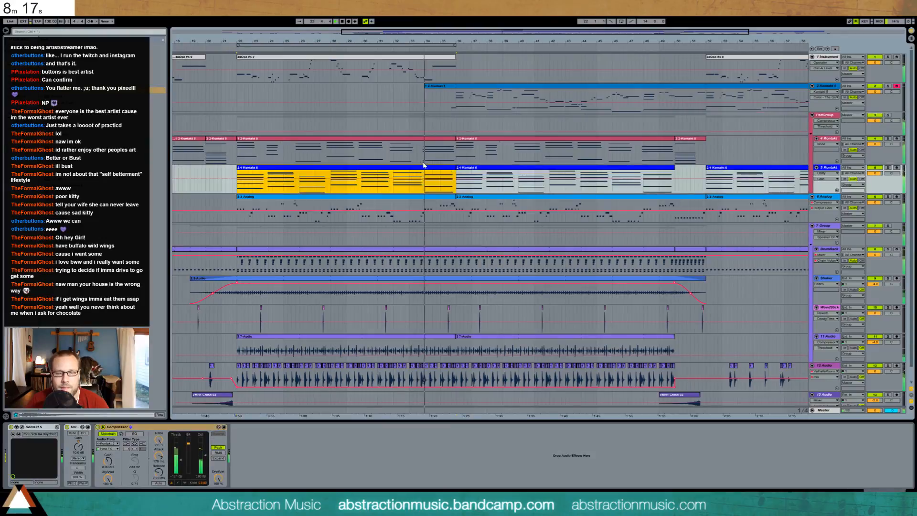
{"action": "key", "text": "0"}
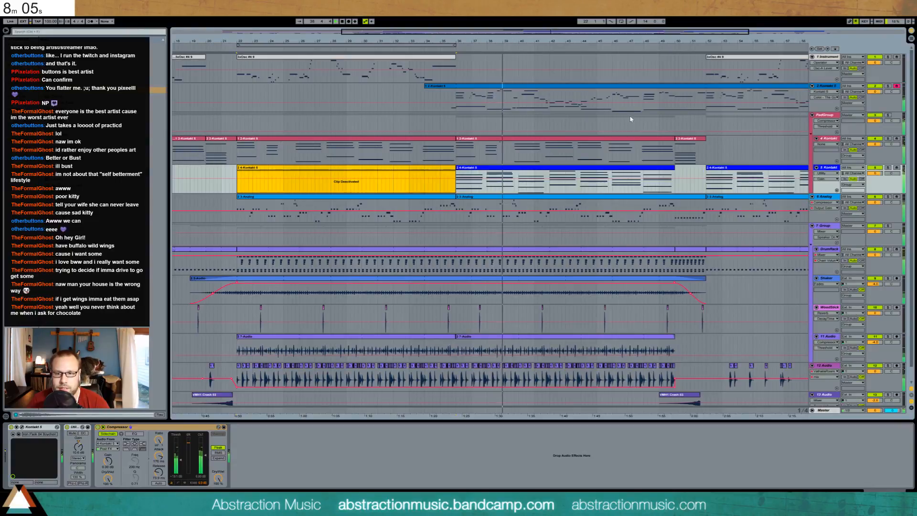
Trim the start of the Shaker audio clip to about bar 20, keeping its fade-in.
{"action": "left_click_drag", "start_coordinate": [552, 32], "coordinate": [553, 12]}
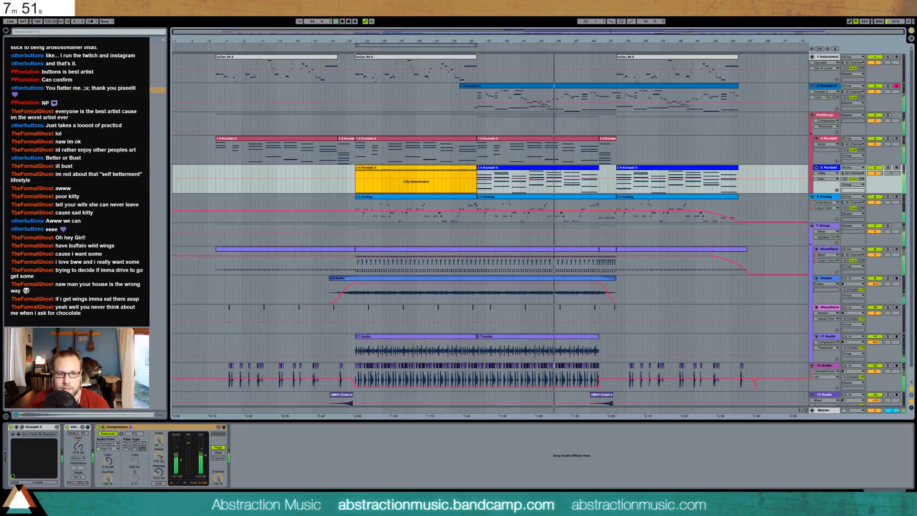
{"action": "left_click", "coordinate": [338, 287]}
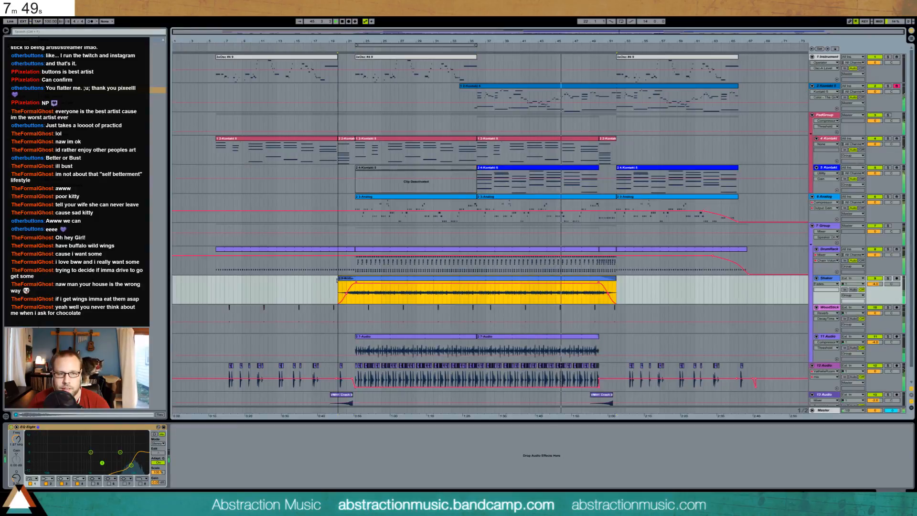
{"action": "left_click_drag", "start_coordinate": [337, 280], "coordinate": [336, 280]}
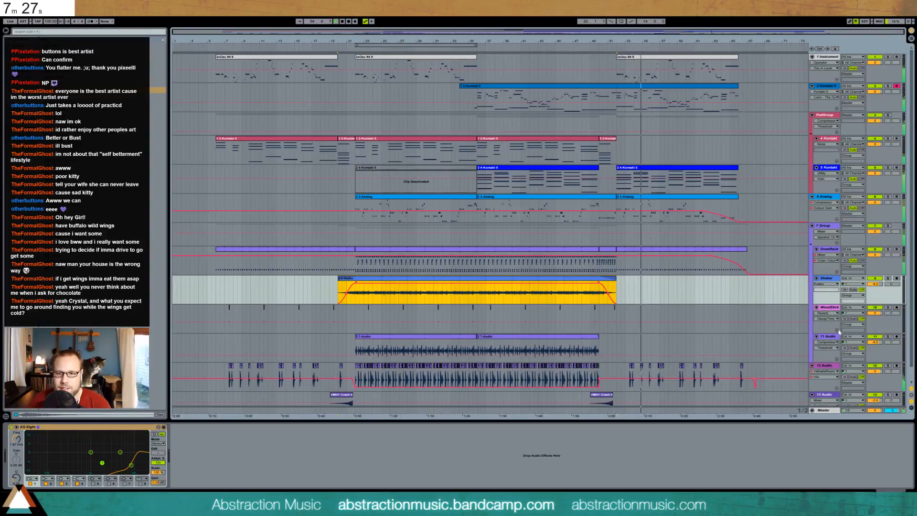
Add the BB-Simple Mastering rack to the Master track, ahead of the Limiter.
{"action": "scroll", "coordinate": [675, 334], "scroll_direction": "down", "scroll_amount": 1}
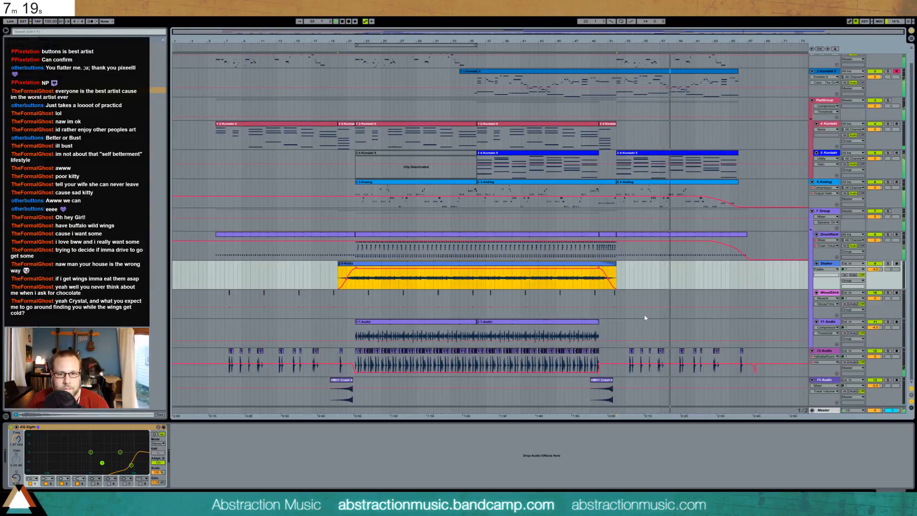
{"action": "left_click", "coordinate": [823, 410]}
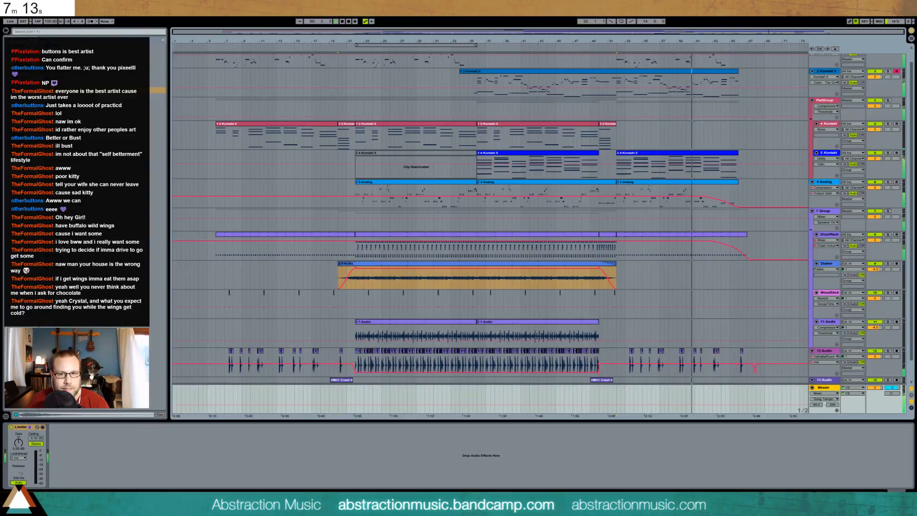
{"action": "left_click", "coordinate": [96, 90]}
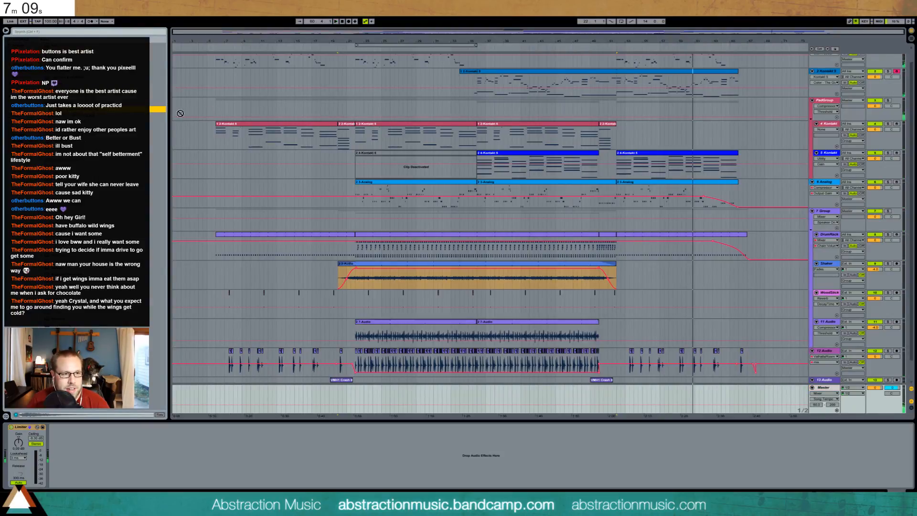
{"action": "left_click", "coordinate": [18, 477]}
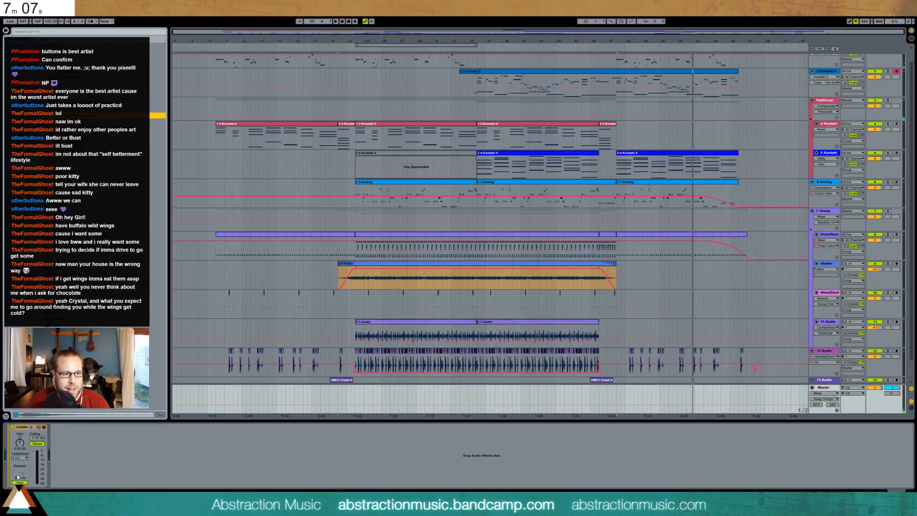
{"action": "left_click_drag", "start_coordinate": [95, 116], "coordinate": [18, 459]}
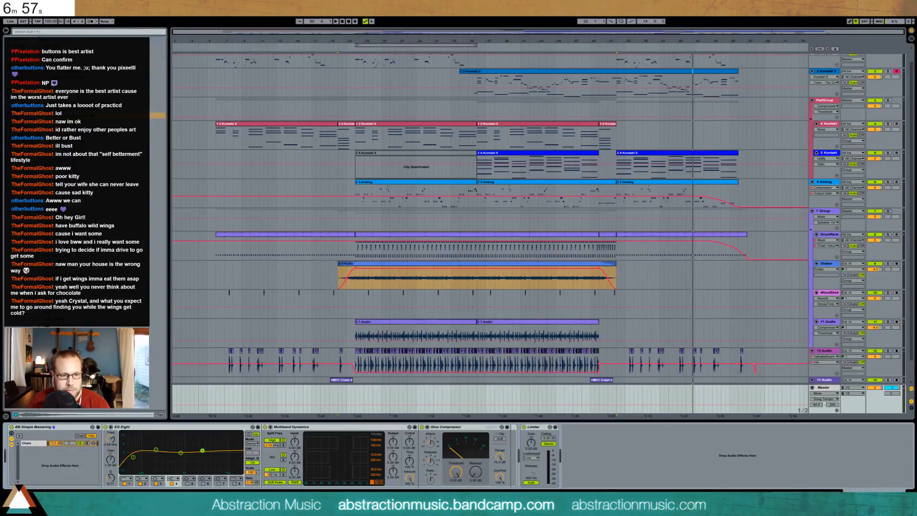
Adjust the threshold and makeup gain of the Master's Glue Compressor while playing from bar 6 and from bar 22.
{"action": "mouse_move", "coordinate": [460, 474]}
{"action": "left_mouse_down"}
{"action": "mouse_move", "coordinate": [460, 497]}
{"action": "mouse_move", "coordinate": [476, 470]}
{"action": "mouse_move", "coordinate": [456, 471]}
{"action": "left_mouse_up"}
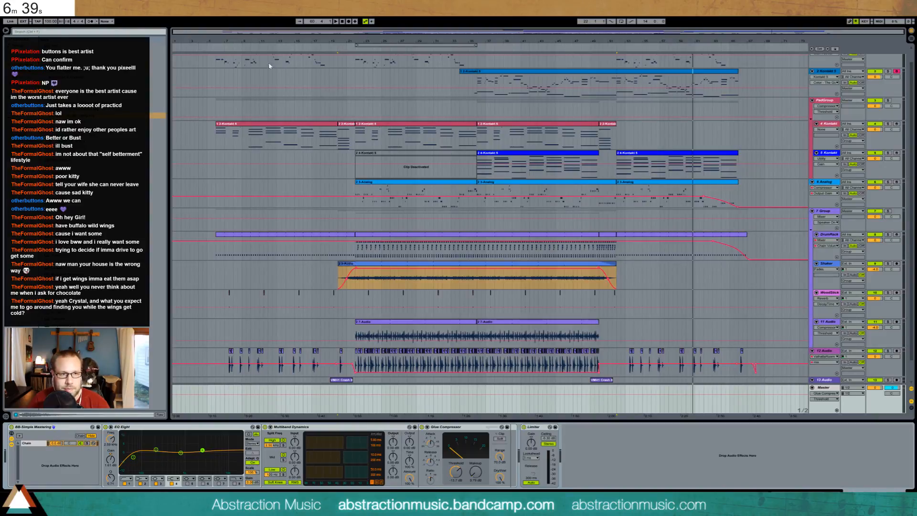
{"action": "left_click", "coordinate": [213, 47]}
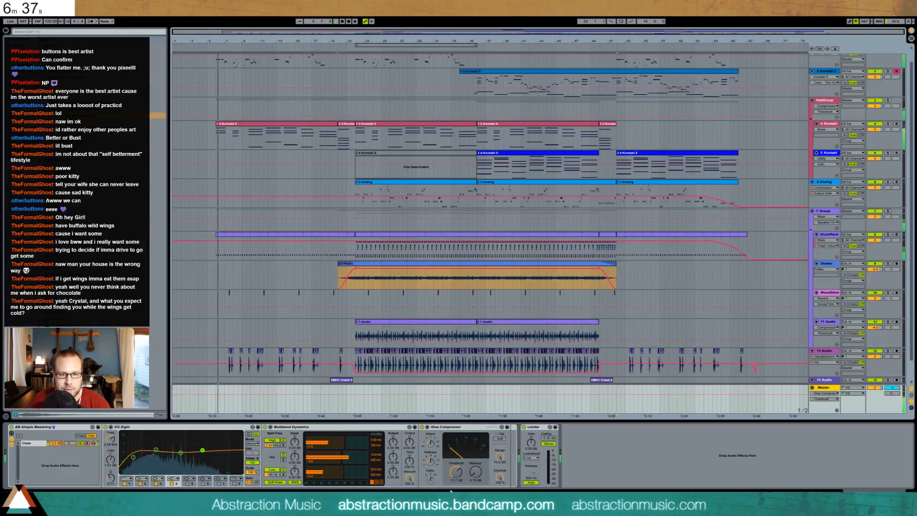
{"action": "left_click_drag", "start_coordinate": [476, 473], "coordinate": [456, 455]}
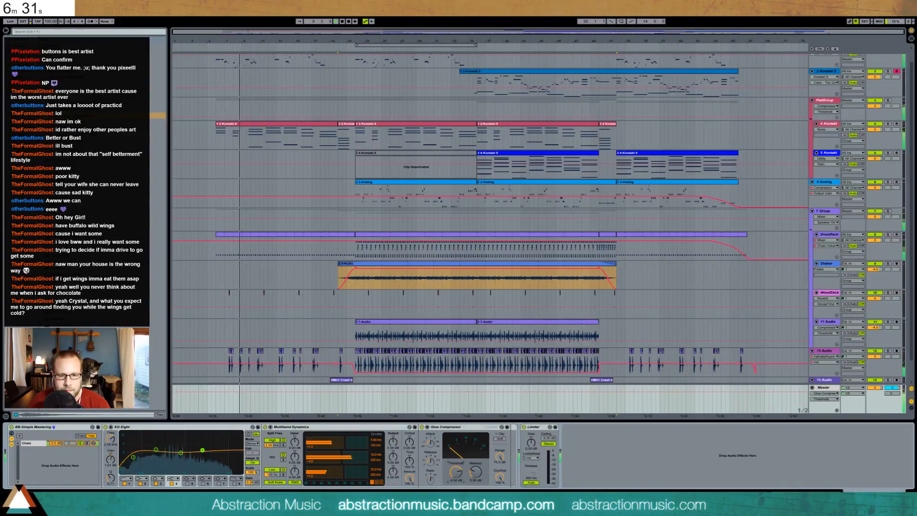
{"action": "left_click", "coordinate": [346, 50]}
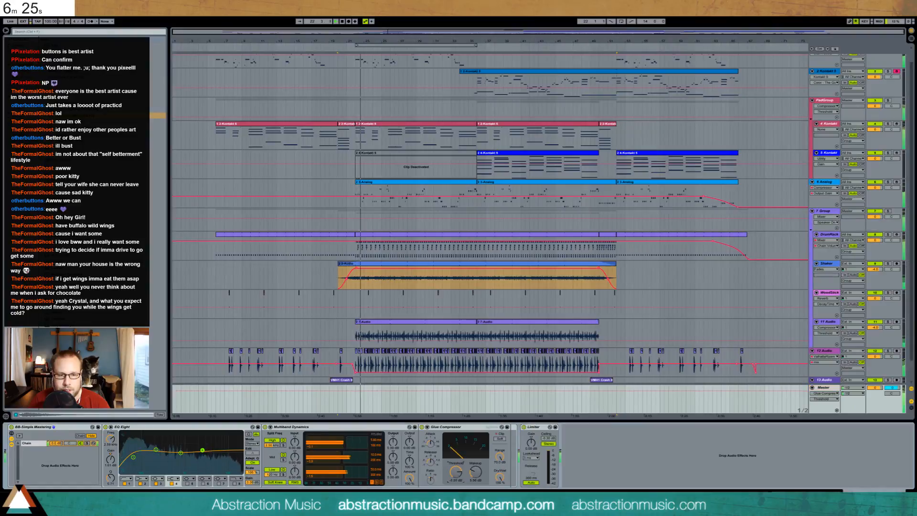
{"action": "left_click_drag", "start_coordinate": [455, 472], "coordinate": [475, 475]}
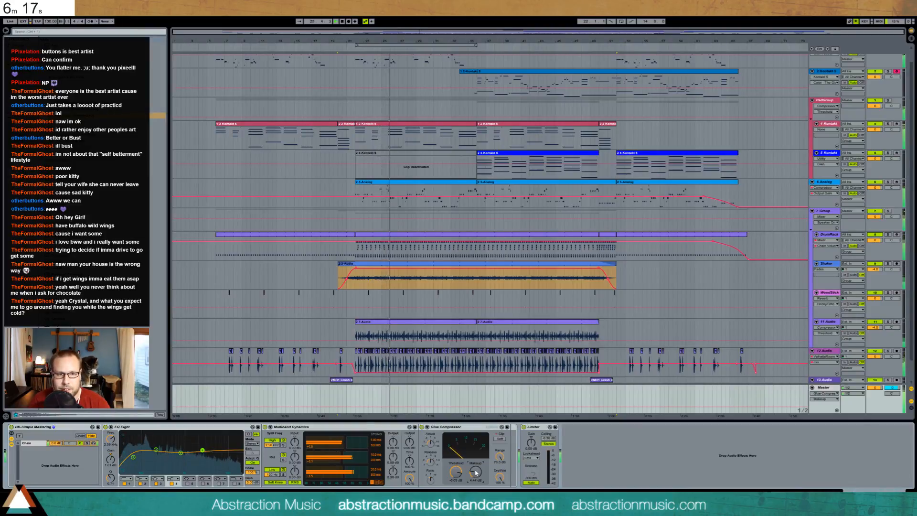
Check the LFO of the Analog track's second Auto Filter, and lower the Utility gain on the second pad Kontakt track.
{"action": "left_click", "coordinate": [453, 183]}
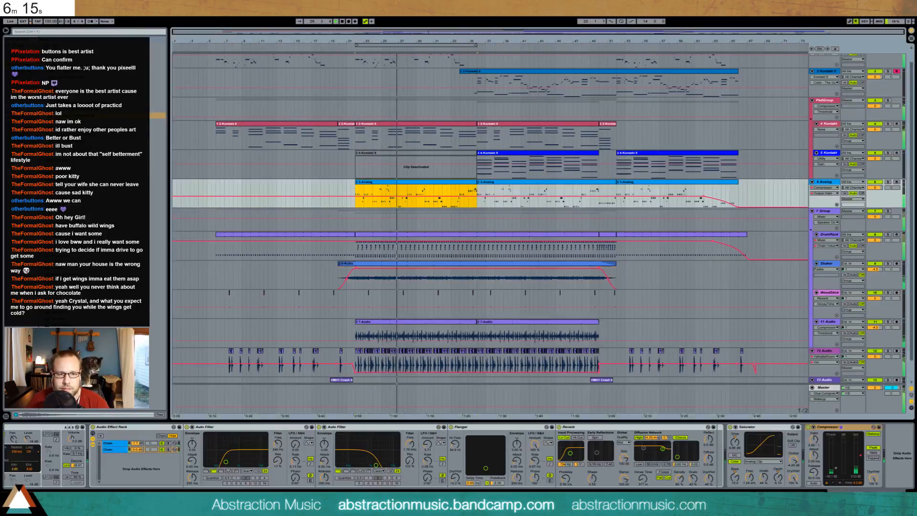
{"action": "left_click", "coordinate": [428, 446]}
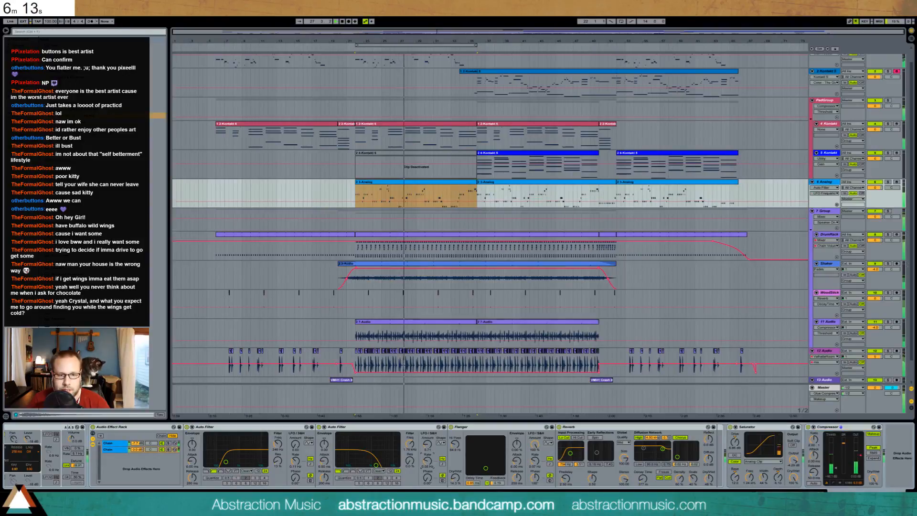
{"action": "left_click", "coordinate": [427, 460]}
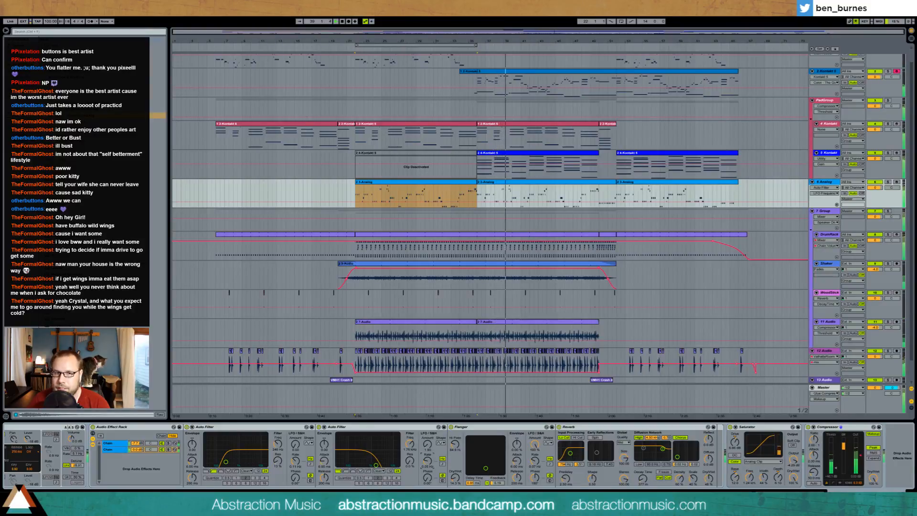
{"action": "left_click", "coordinate": [526, 157]}
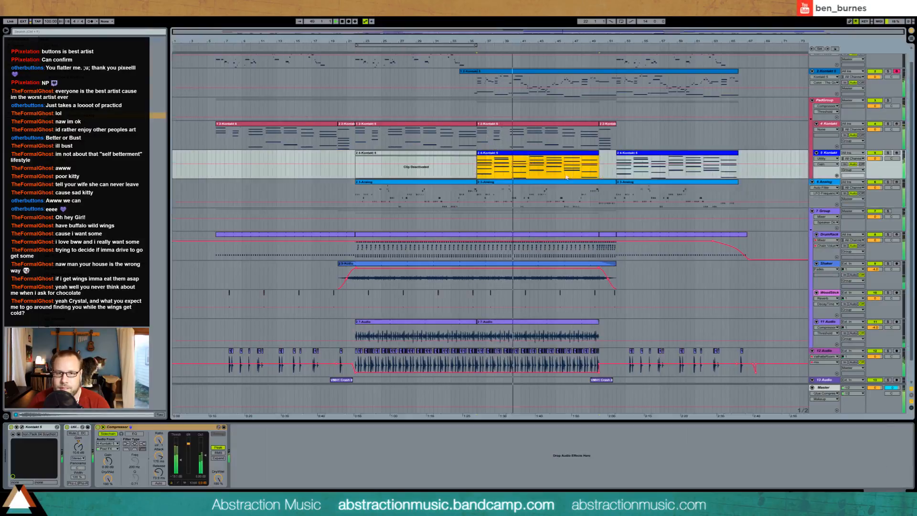
{"action": "left_click_drag", "start_coordinate": [78, 447], "coordinate": [78, 454]}
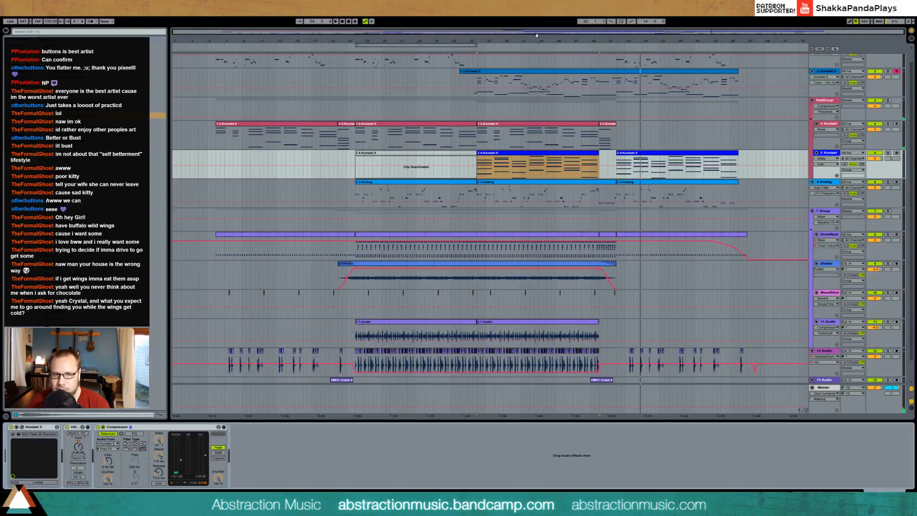
Extend the arrangement loop range to run from bar 6 to bar 52.
{"action": "scroll", "coordinate": [575, 340], "scroll_direction": "up", "scroll_amount": 1}
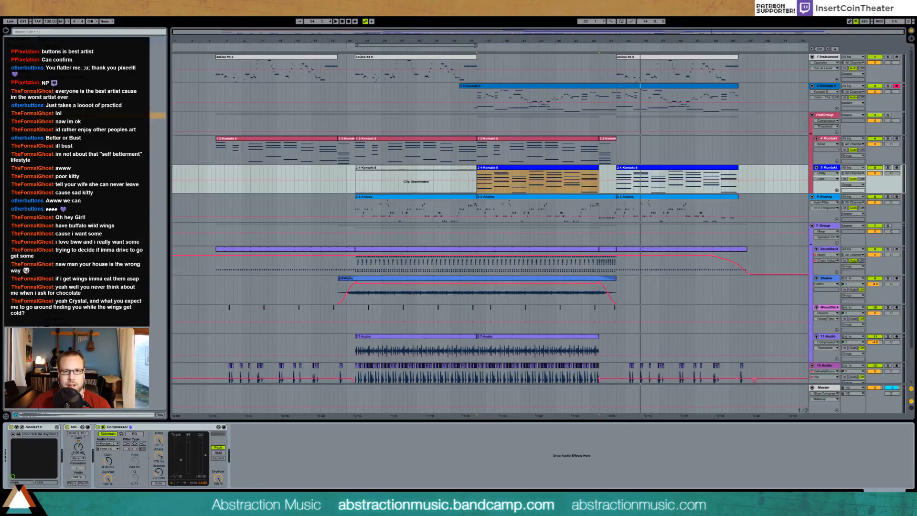
{"action": "left_click_drag", "start_coordinate": [477, 46], "coordinate": [616, 57]}
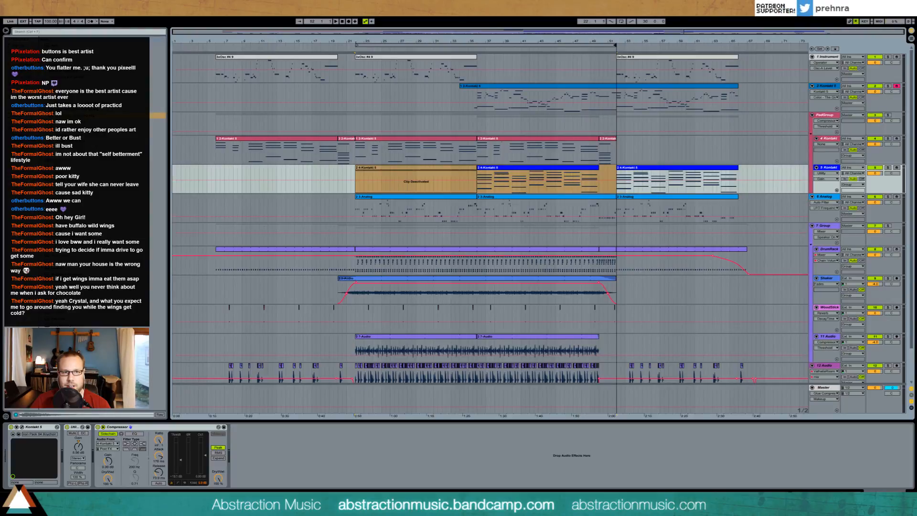
{"action": "left_click_drag", "start_coordinate": [356, 45], "coordinate": [216, 45]}
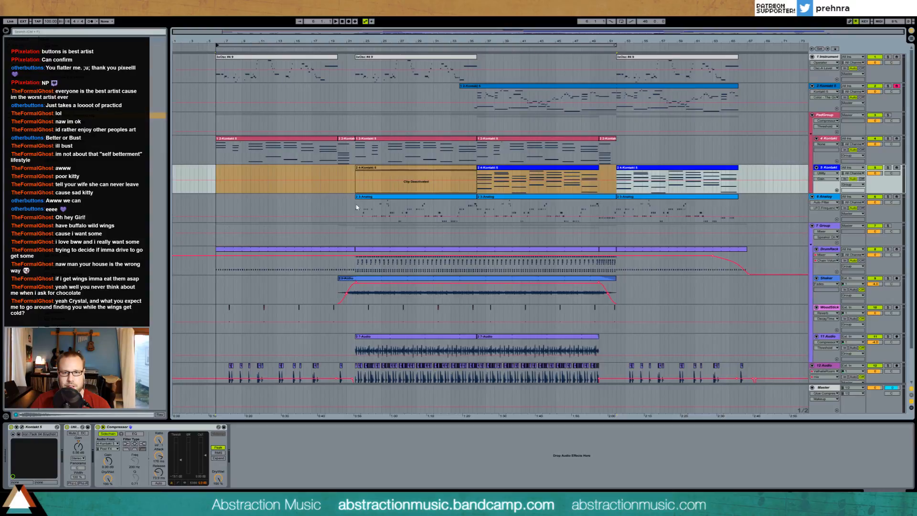
Try automating a dip on the Analog track between bars 50 and 52, using Auto Filter LFO frequency and Compressor output gain.
{"action": "left_click", "coordinate": [616, 219], "text": "shift"}
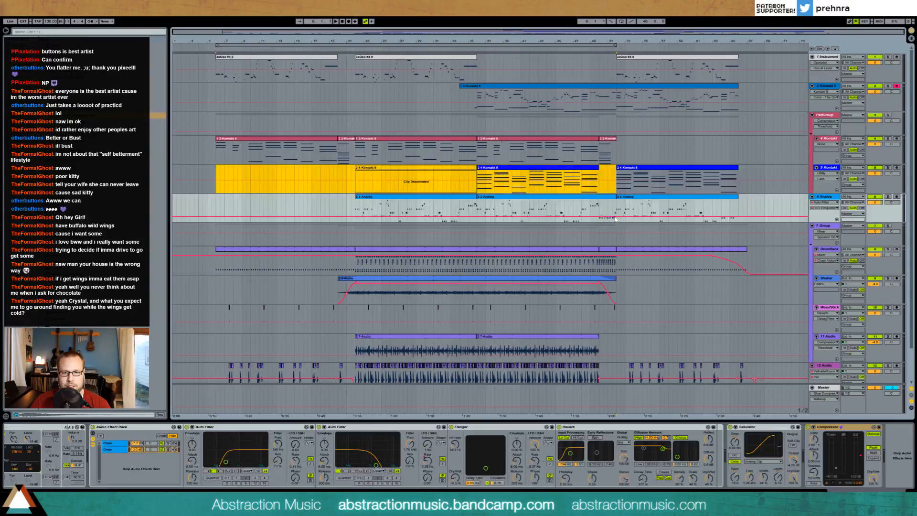
{"action": "left_click_drag", "start_coordinate": [616, 218], "coordinate": [617, 221]}
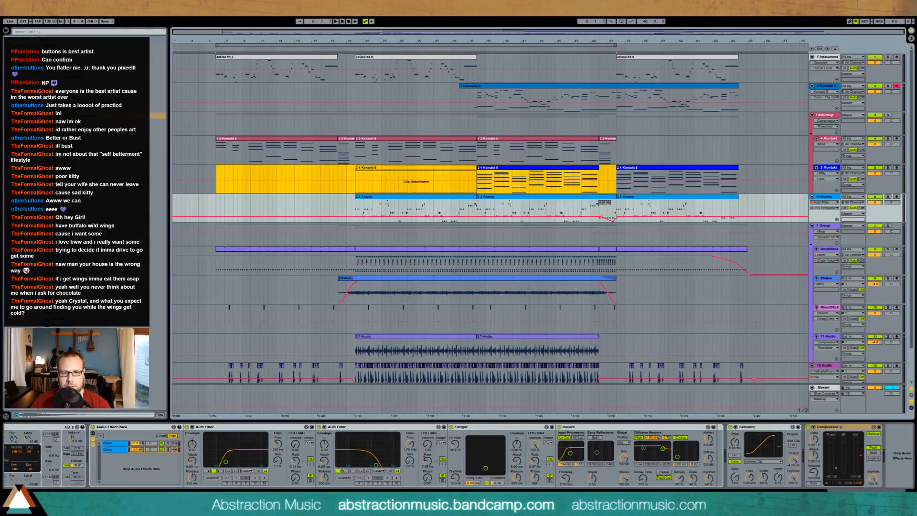
{"action": "left_click", "coordinate": [600, 206]}
{"action": "key", "text": "space"}
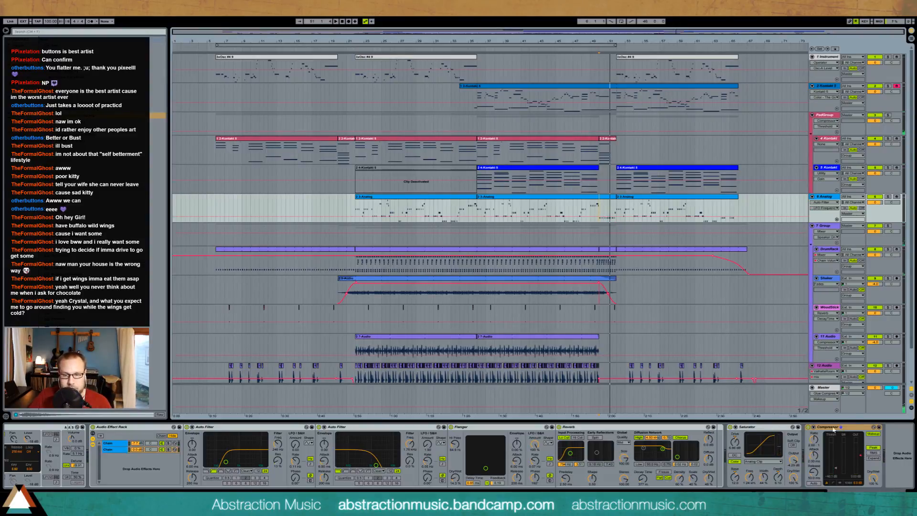
{"action": "left_click", "coordinate": [861, 458]}
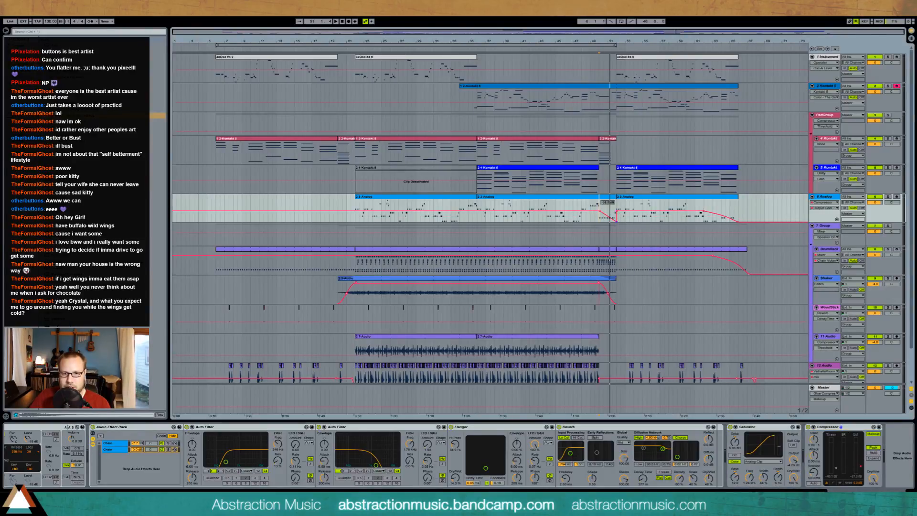
{"action": "key", "text": "space"}
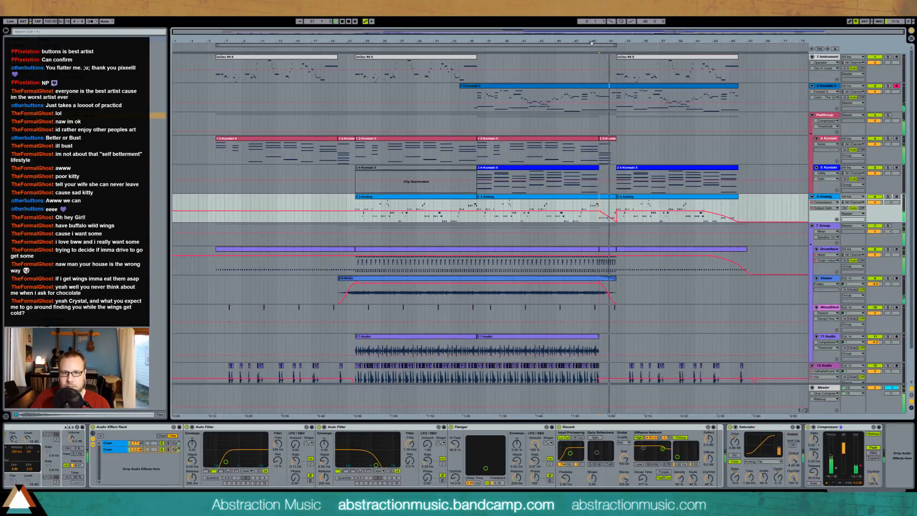
Play the arrangement from bar 6 with looping off, and lower the Master track volume slightly.
{"action": "left_click", "coordinate": [620, 22]}
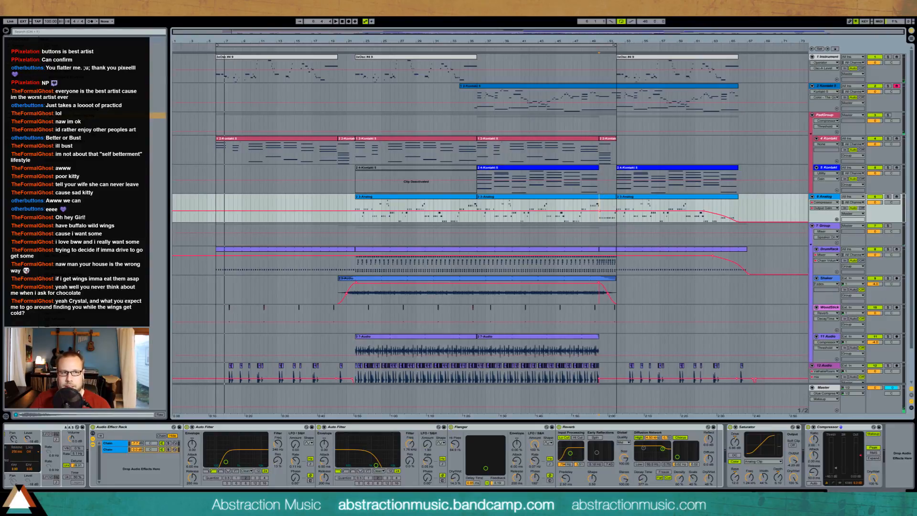
{"action": "left_click", "coordinate": [620, 22]}
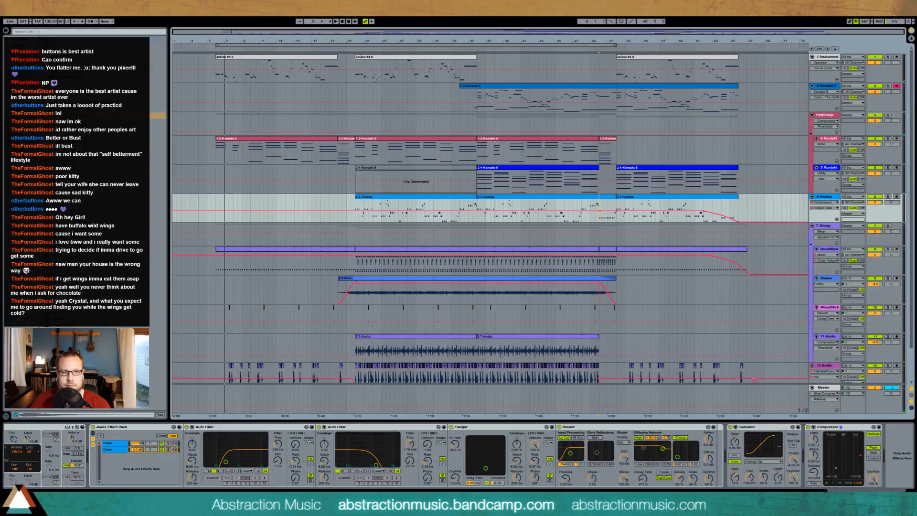
{"action": "left_click", "coordinate": [214, 49]}
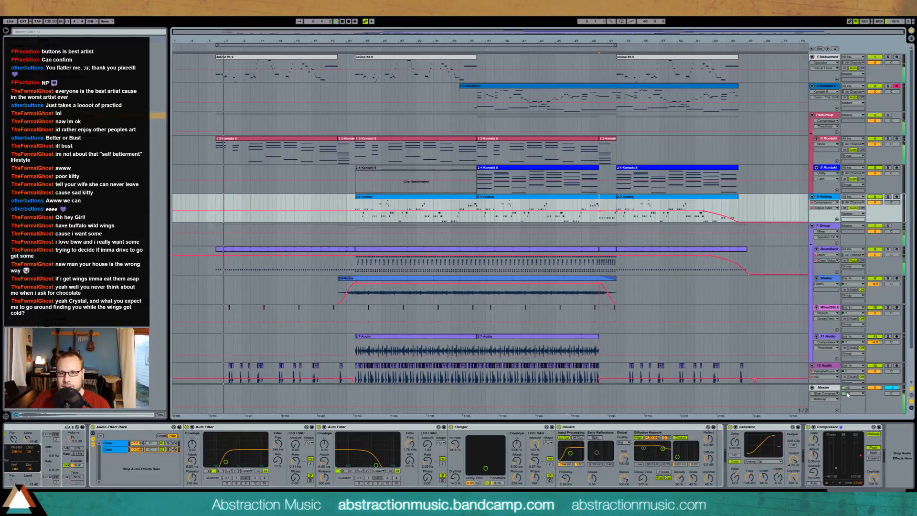
{"action": "left_click", "coordinate": [874, 389]}
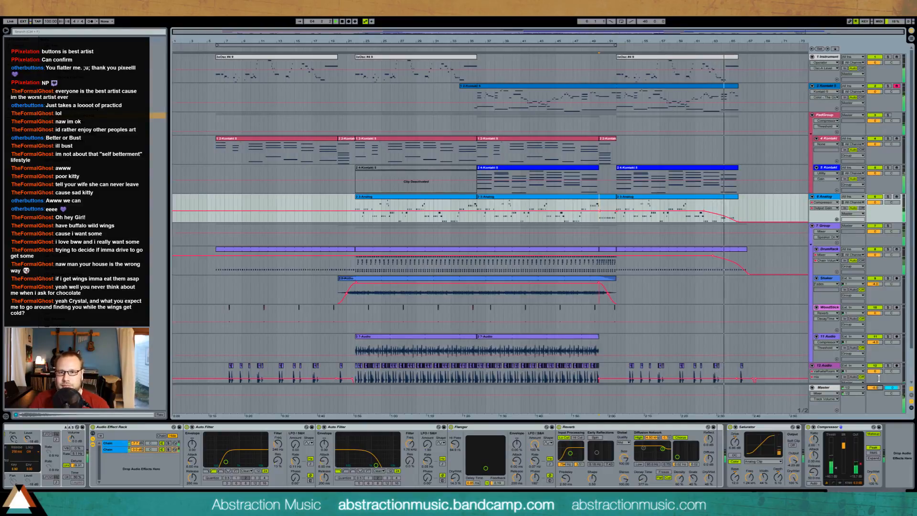
Try extending the long piano Kontakt clip to bar 67 and bring up its notes around bar 50.
{"action": "double_click", "coordinate": [735, 57]}
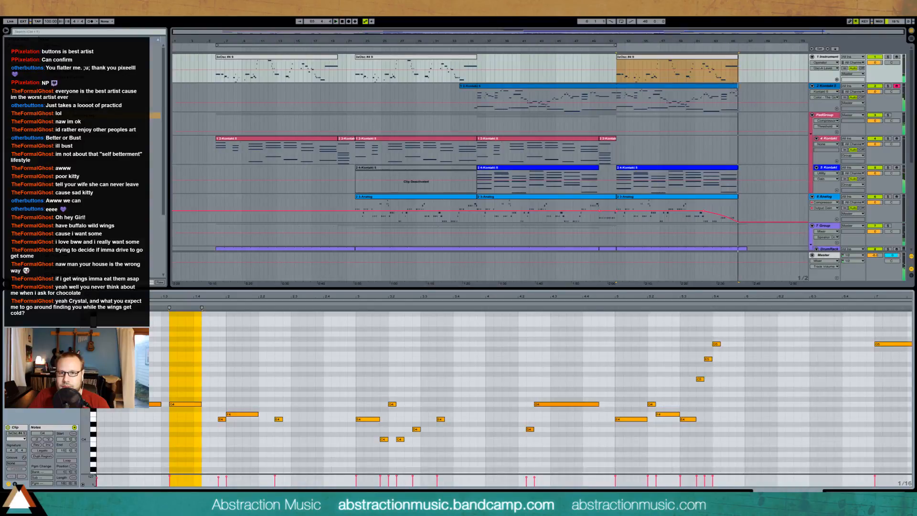
{"action": "left_click", "coordinate": [745, 89]}
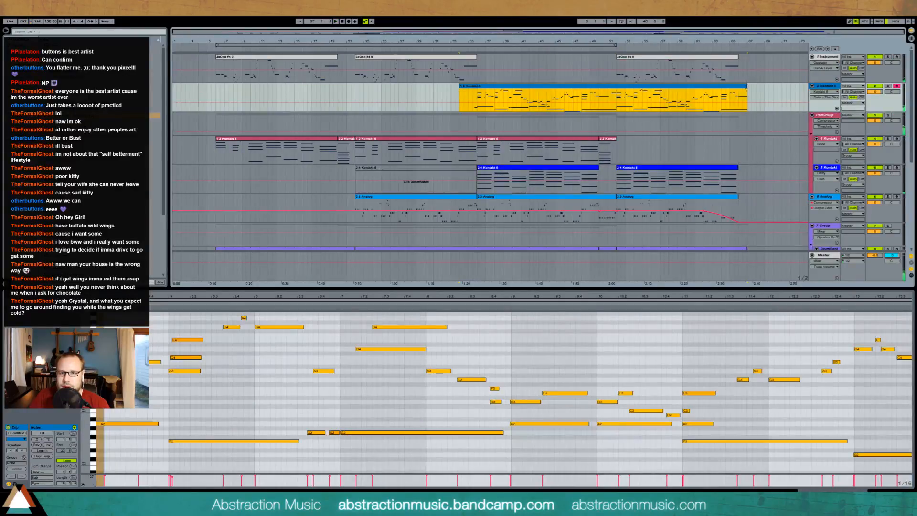
{"action": "left_click_drag", "start_coordinate": [884, 295], "coordinate": [563, 297]}
{"action": "left_click_drag", "start_coordinate": [865, 294], "coordinate": [708, 297]}
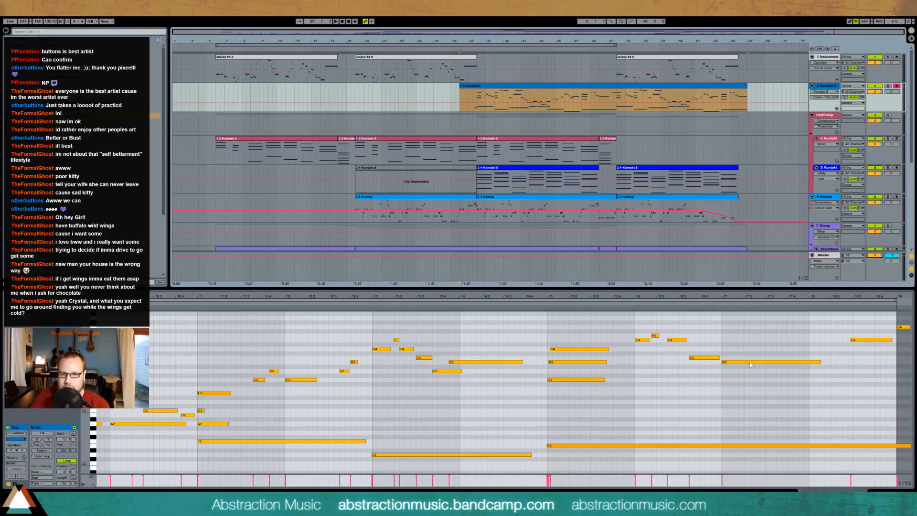
Try lowering the long B note and its higher counterpart near bar 50 to A, and delete the notes just before bar 52.
{"action": "left_click_drag", "start_coordinate": [763, 363], "coordinate": [764, 372]}
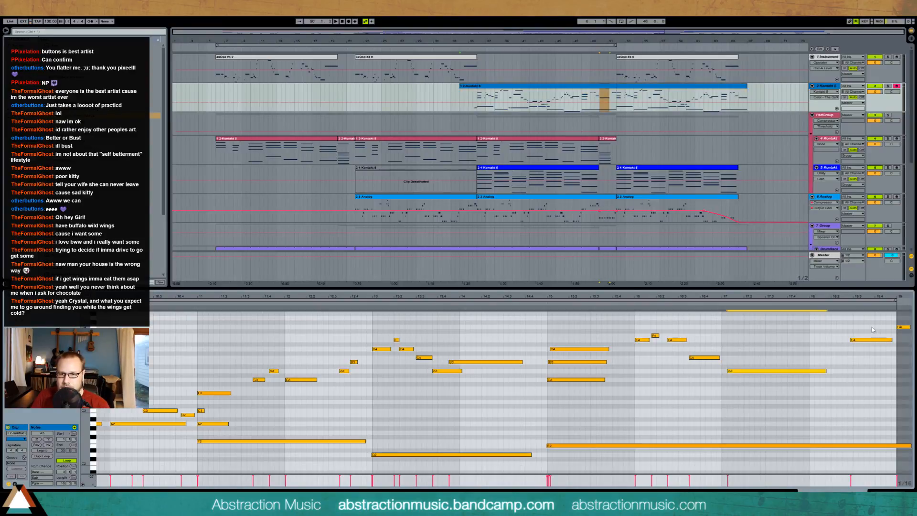
{"action": "left_click_drag", "start_coordinate": [873, 330], "coordinate": [902, 348]}
{"action": "key", "text": "Delete"}
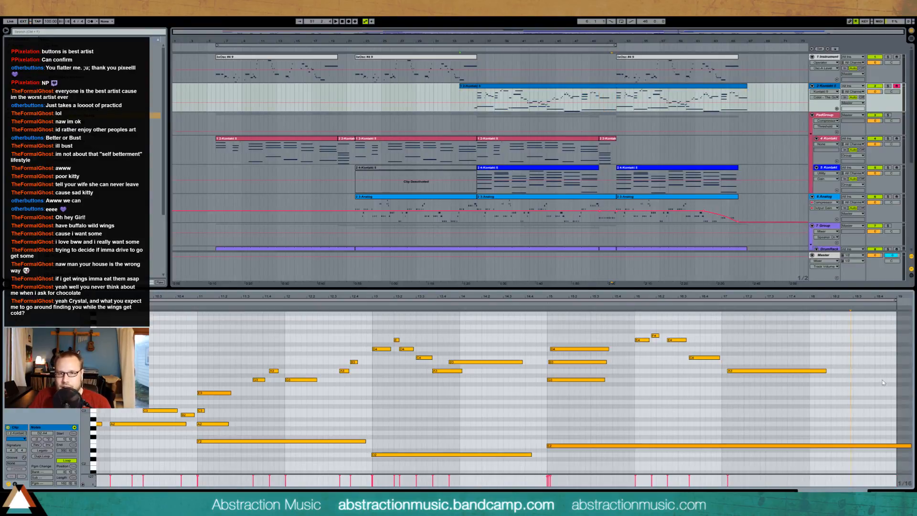
Undo the piano note edits and the clip extension, and clear the clip selection.
{"action": "key", "text": "ctrl+z"}
{"action": "key", "text": "ctrl+z"}
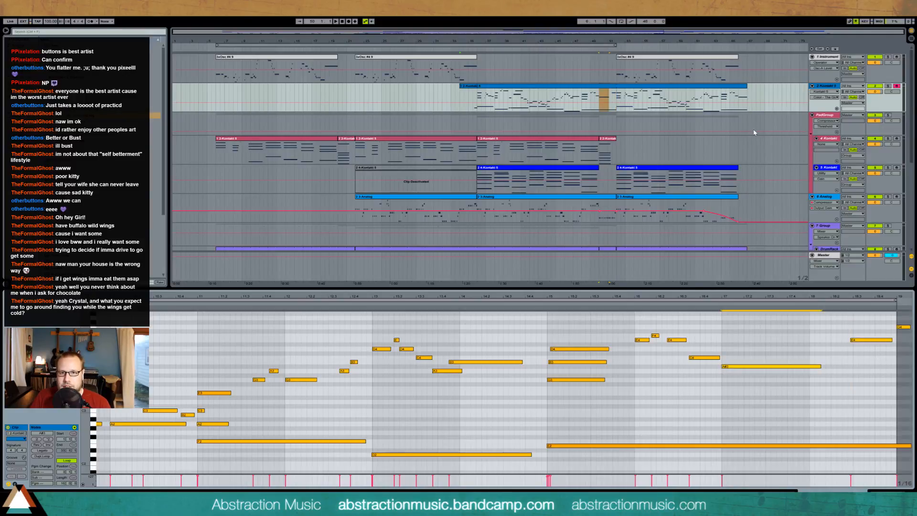
{"action": "key", "text": "ctrl+z"}
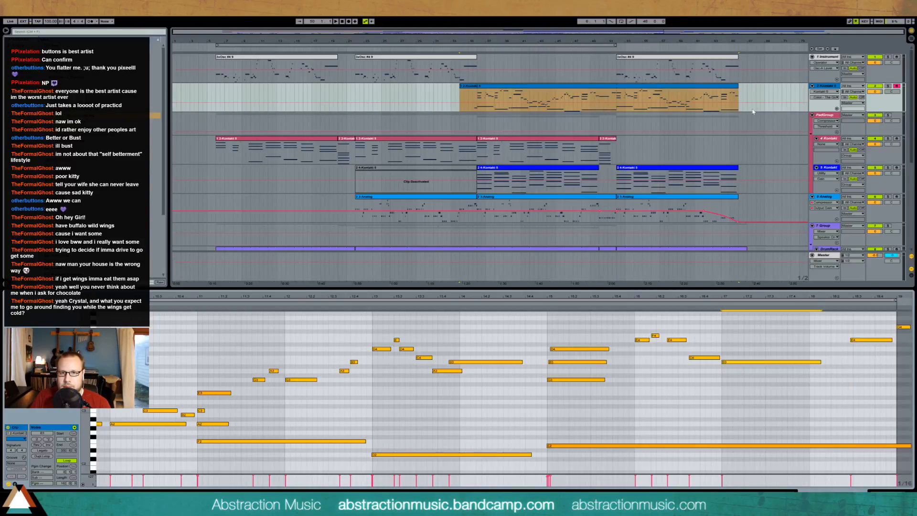
{"action": "left_click", "coordinate": [748, 94]}
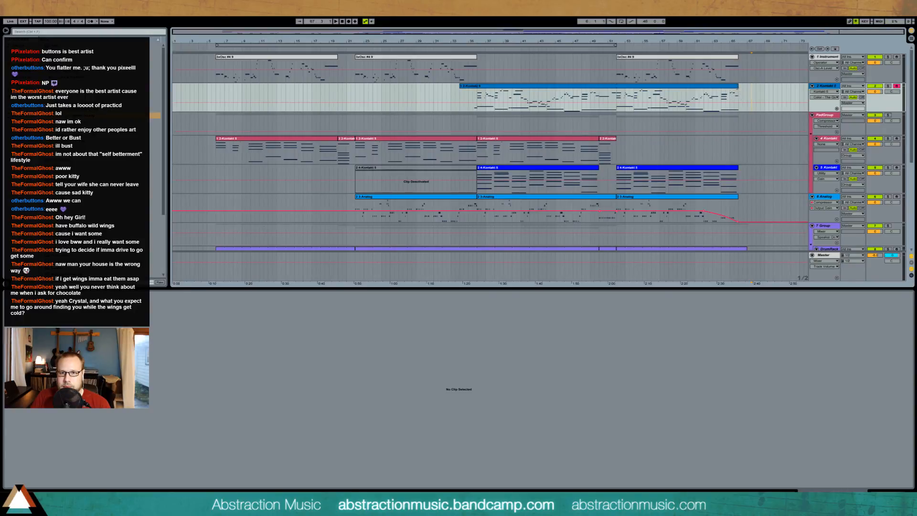
Extend the long piano Kontakt clip to bar 67 and split it at bar 65.
{"action": "left_click_drag", "start_coordinate": [738, 86], "coordinate": [756, 86]}
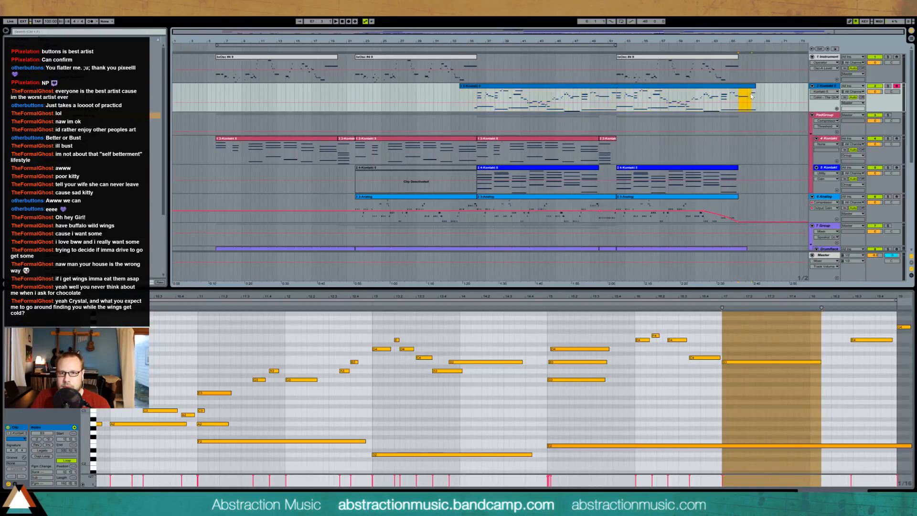
{"action": "key", "text": "ctrl+e"}
{"action": "left_click", "coordinate": [756, 95]}
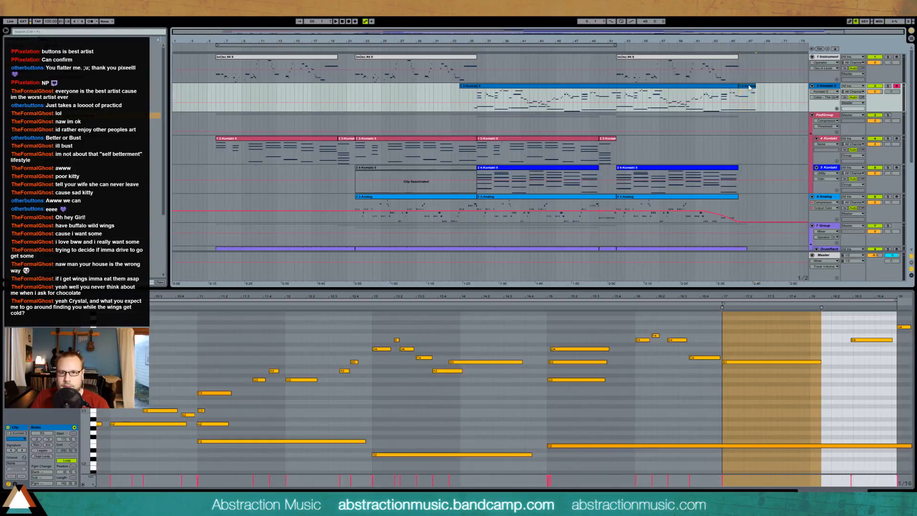
Lower the held upper note at the start of the new closing piano clip by two semitones.
{"action": "left_click", "coordinate": [809, 331]}
{"action": "left_click_drag", "start_coordinate": [750, 345], "coordinate": [761, 373]}
{"action": "key", "text": "Down"}
{"action": "key", "text": "Down"}
Delete the surplus notes in the closing piano clip, keeping only the held upper note and the low bass note.
{"action": "left_click", "coordinate": [811, 423]}
{"action": "mouse_move", "coordinate": [793, 433]}
{"action": "left_mouse_down"}
{"action": "mouse_move", "coordinate": [759, 454]}
{"action": "mouse_move", "coordinate": [853, 428]}
{"action": "left_mouse_up"}
{"action": "key", "text": "Delete"}
{"action": "scroll", "coordinate": [750, 435], "scroll_direction": "down", "scroll_amount": 1}
{"action": "scroll", "coordinate": [858, 406], "scroll_direction": "up", "scroll_amount": 4}
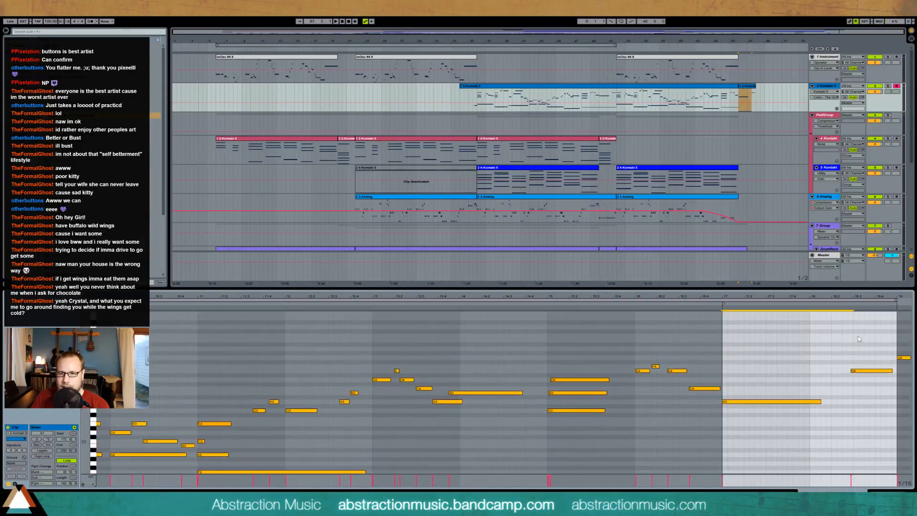
{"action": "left_click_drag", "start_coordinate": [859, 337], "coordinate": [901, 380]}
{"action": "key", "text": "Delete"}
{"action": "scroll", "coordinate": [867, 408], "scroll_direction": "down", "scroll_amount": 1}
{"action": "scroll", "coordinate": [867, 408], "scroll_direction": "down", "scroll_amount": 1}
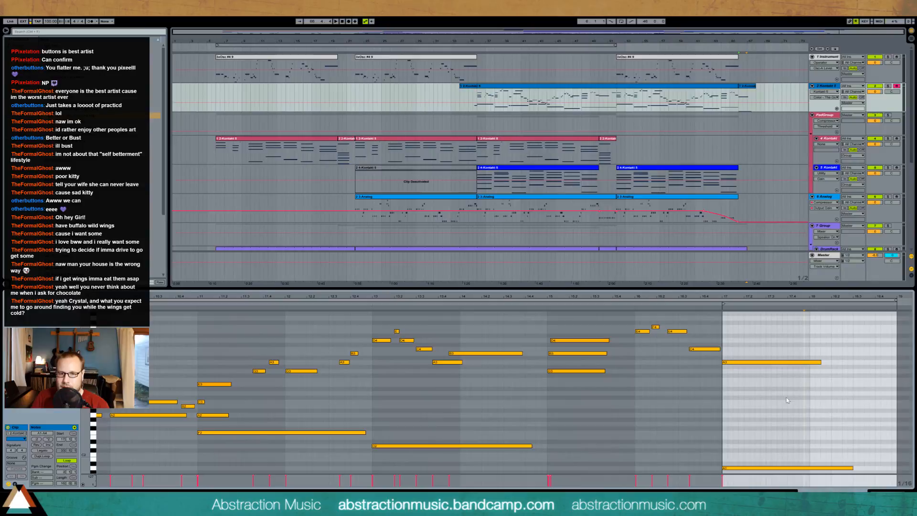
Add a short middle note at the start of the closing piano clip, and raise the held upper note by seven semitones.
{"action": "left_click", "coordinate": [754, 364]}
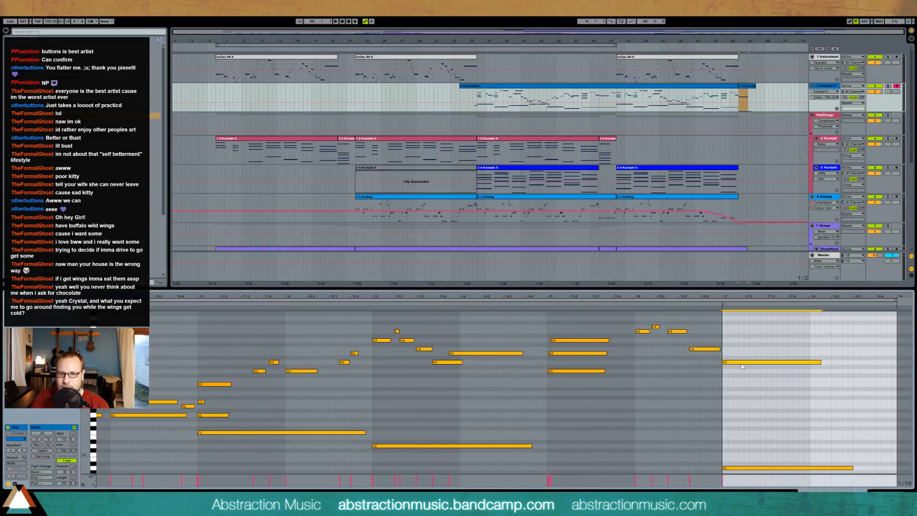
{"action": "double_click", "coordinate": [727, 393]}
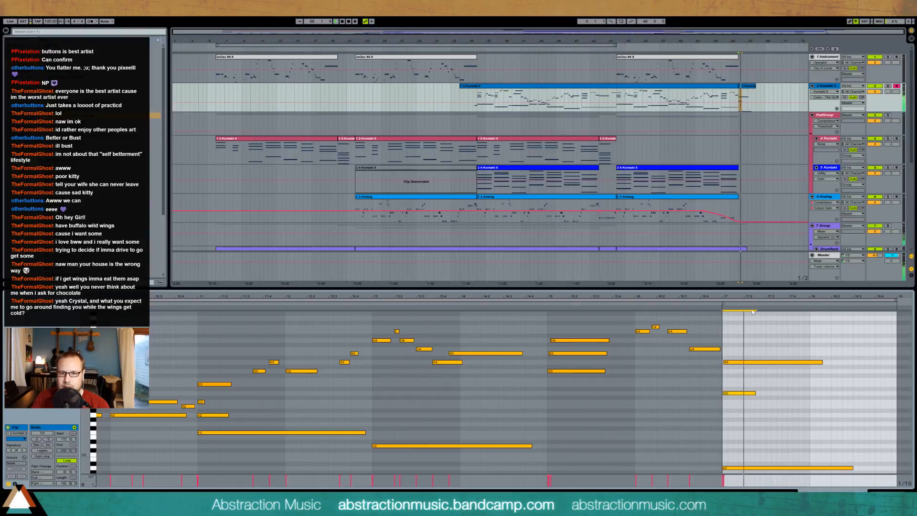
{"action": "left_click", "coordinate": [753, 362]}
{"action": "key", "text": "Up"}
{"action": "key", "text": "Up"}
{"action": "key", "text": "Up"}
{"action": "key", "text": "Up"}
{"action": "key", "text": "Up"}
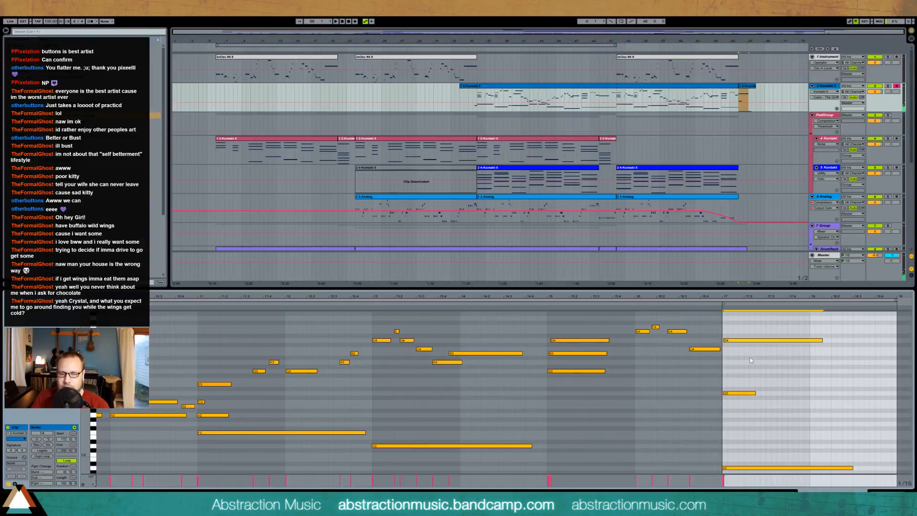
{"action": "key", "text": "space"}
{"action": "key", "text": "Up"}
{"action": "key", "text": "Up"}
Raise the short middle note of the closing piano chord by seven semitones.
{"action": "left_click", "coordinate": [741, 392]}
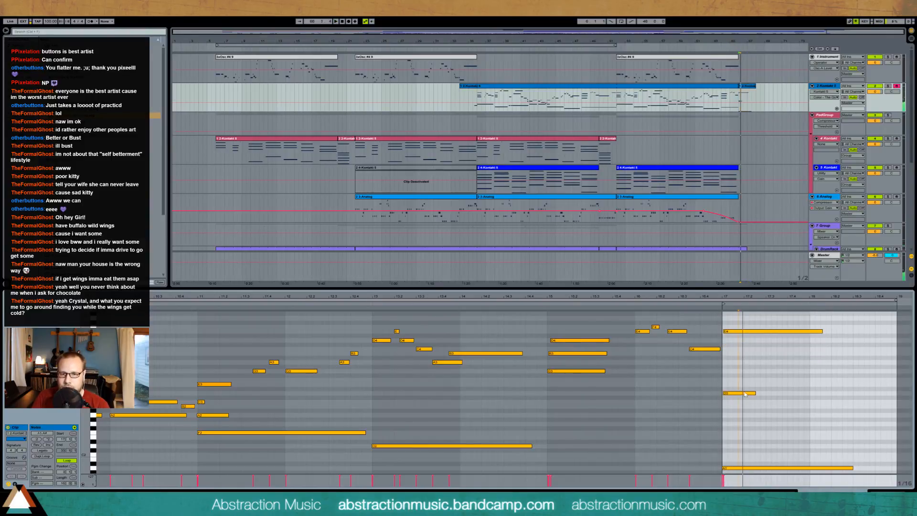
{"action": "key", "text": "space"}
{"action": "key", "text": "Up"}
{"action": "key", "text": "Up"}
{"action": "key", "text": "Up"}
{"action": "key", "text": "Up"}
{"action": "key", "text": "Up"}
{"action": "key", "text": "Up"}
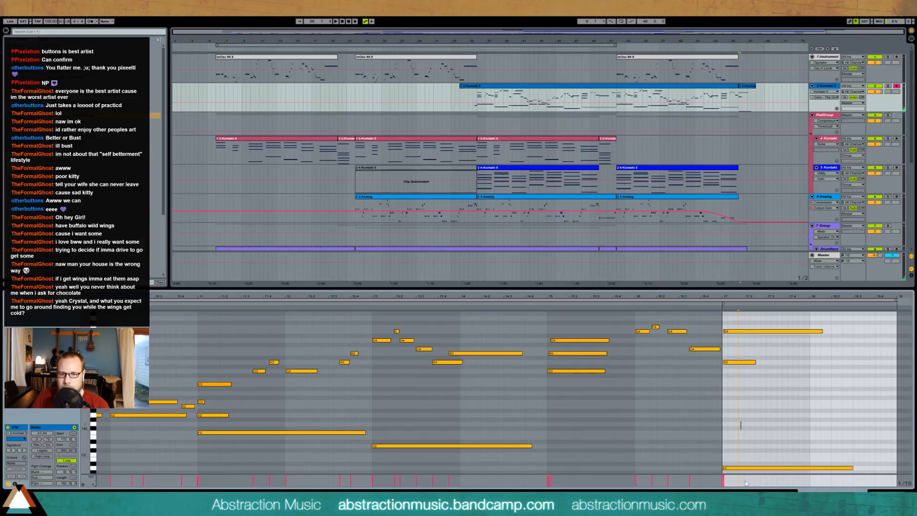
Raise the bass note of the closing piano chord by one octave.
{"action": "left_click", "coordinate": [739, 467]}
{"action": "key", "text": "Up"}
{"action": "key", "text": "Up"}
{"action": "key", "text": "Up"}
{"action": "key", "text": "Up"}
{"action": "key", "text": "Up"}
{"action": "key", "text": "Up"}
{"action": "key", "text": "Up"}
{"action": "key", "text": "Up"}
{"action": "key", "text": "Up"}
{"action": "key", "text": "Up"}
{"action": "key", "text": "Up"}
{"action": "key", "text": "Up"}
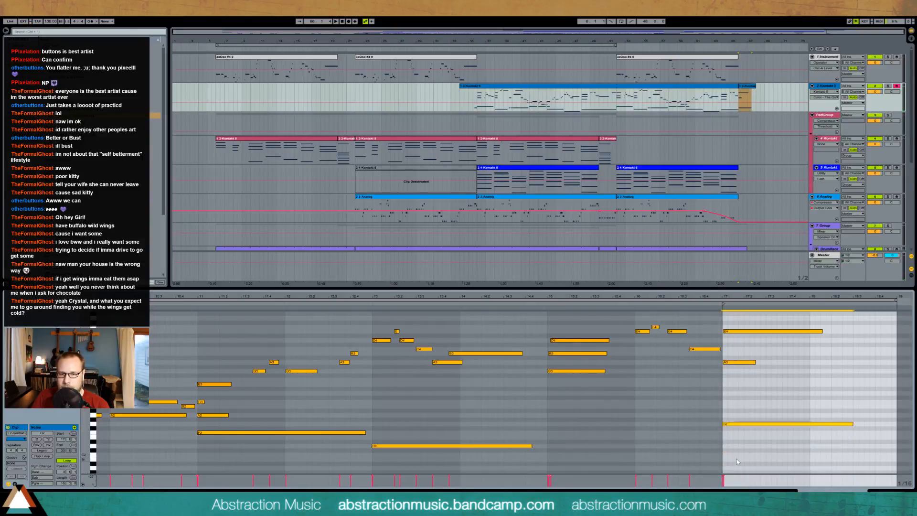
Play the closing chord, and replay the transition into it from just before bar 63.
{"action": "key", "text": "space"}
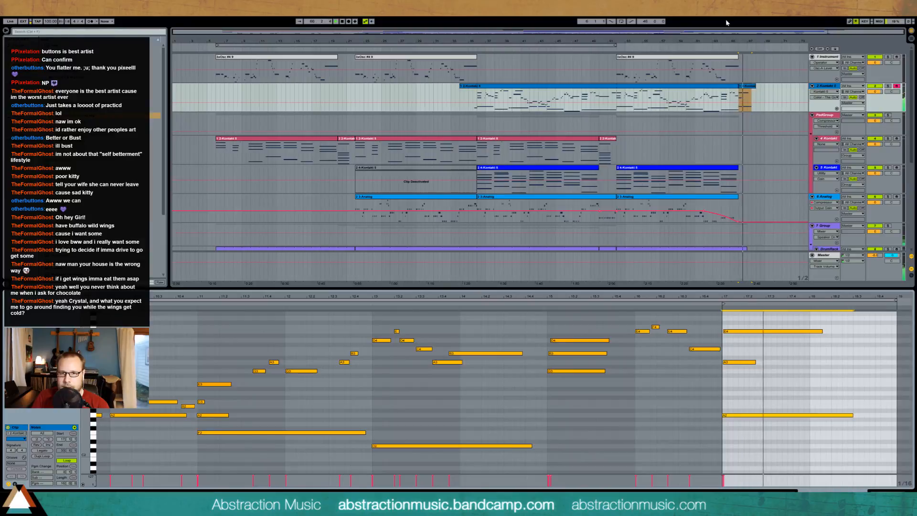
{"action": "left_click", "coordinate": [717, 50]}
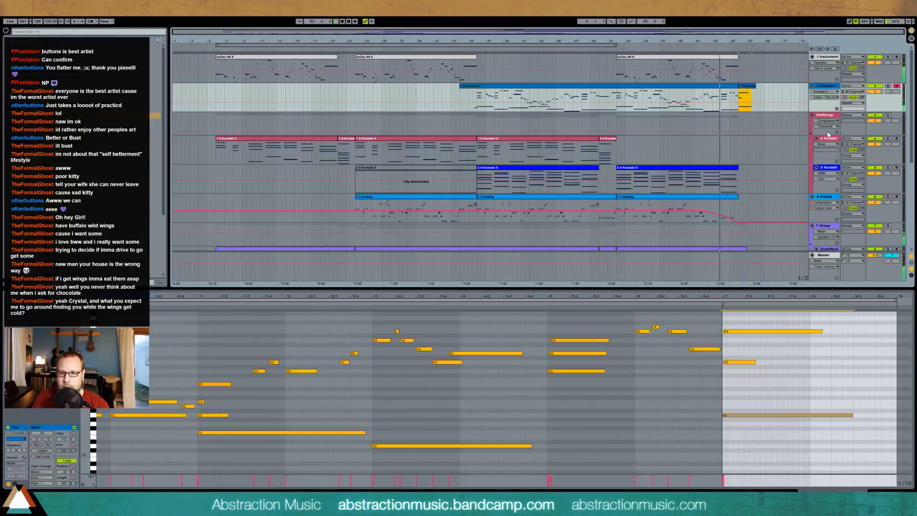
{"action": "left_click", "coordinate": [876, 256]}
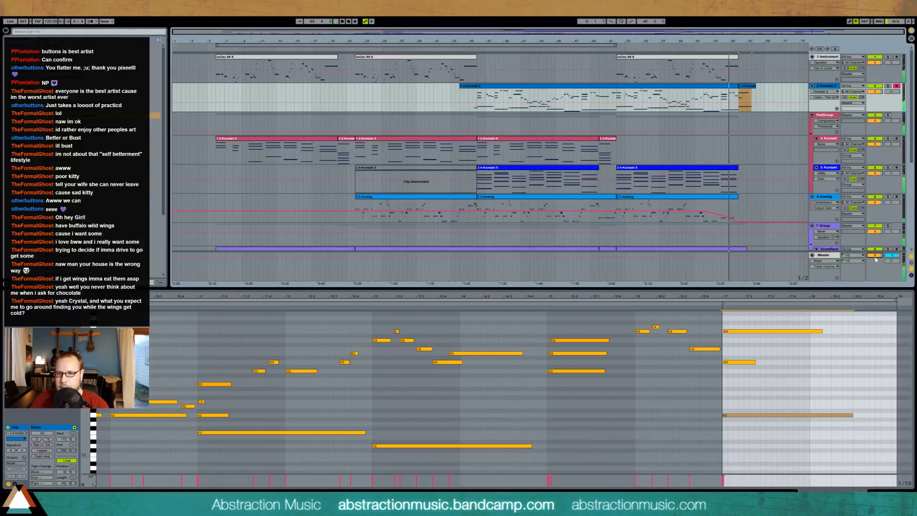
{"action": "left_click", "coordinate": [749, 137]}
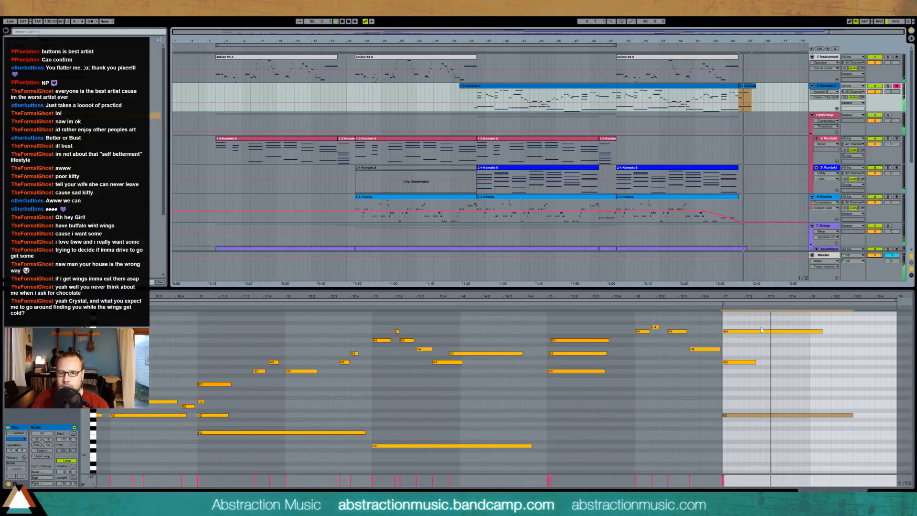
{"action": "key", "text": "space"}
Select all three notes of the closing piano chord and replay the ending from about bar 63.
{"action": "left_click_drag", "start_coordinate": [742, 326], "coordinate": [750, 401]}
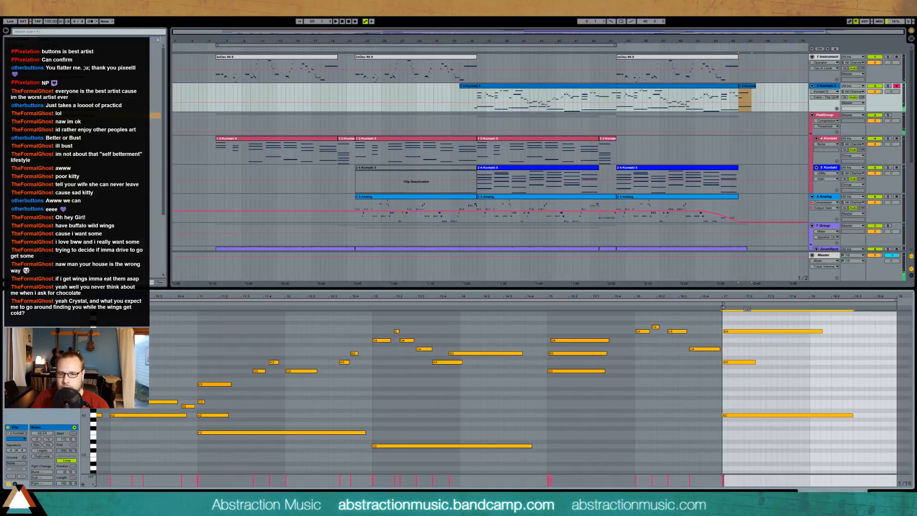
{"action": "left_click", "coordinate": [728, 99]}
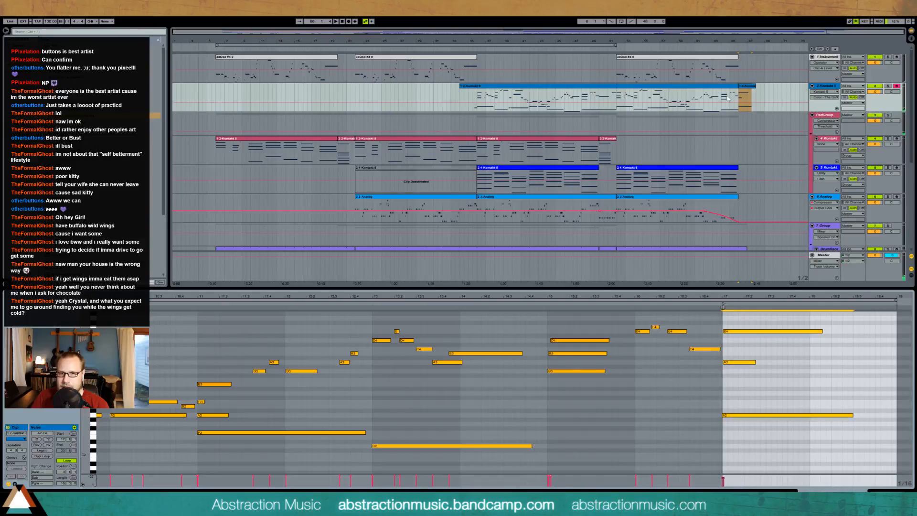
{"action": "left_click", "coordinate": [722, 48]}
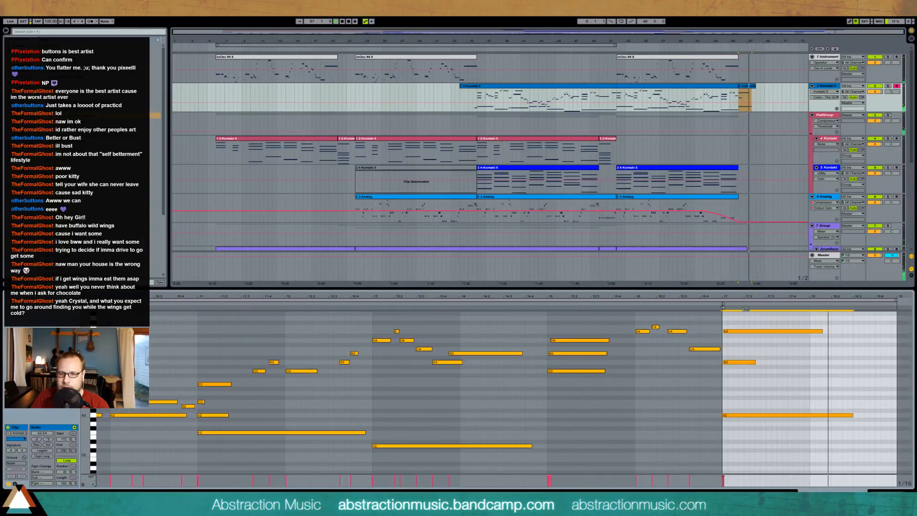
Nudge the middle and upper notes of the closing piano chord slightly later so the three notes start one after another.
{"action": "left_click_drag", "start_coordinate": [736, 364], "coordinate": [736, 364]}
{"action": "key", "text": "space"}
{"action": "key", "text": "space"}
{"action": "key", "text": "space"}
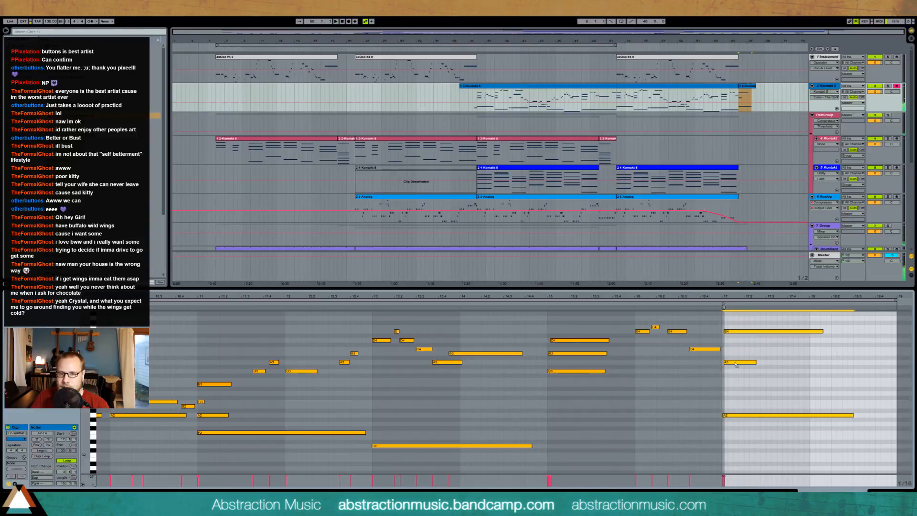
{"action": "left_click", "coordinate": [736, 362]}
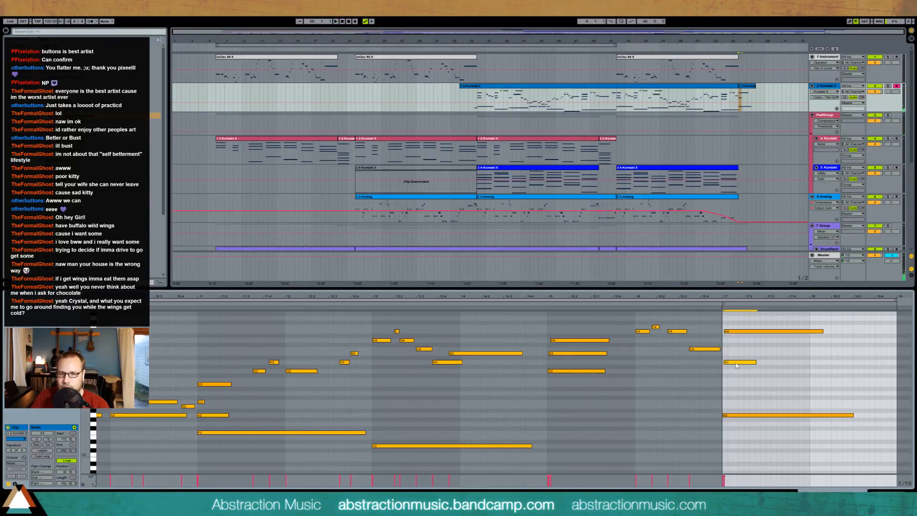
{"action": "left_click", "coordinate": [735, 332]}
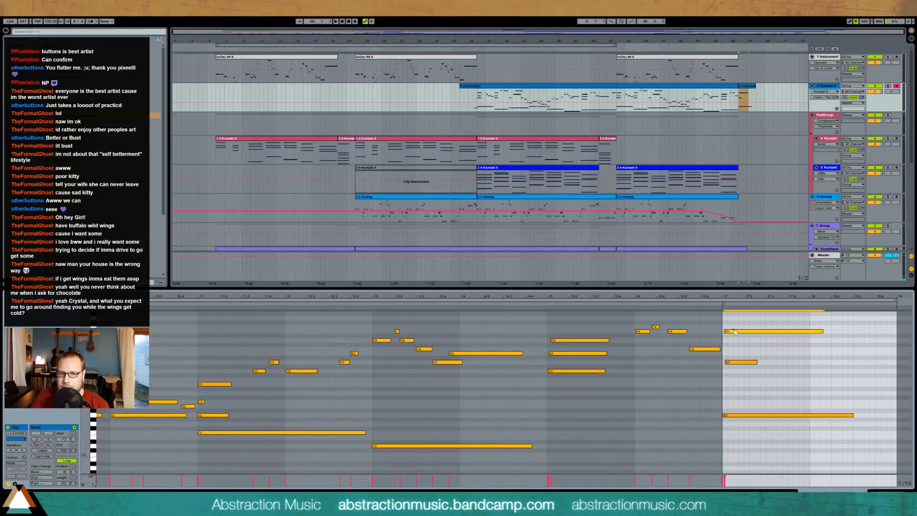
{"action": "left_click_drag", "start_coordinate": [731, 333], "coordinate": [732, 333]}
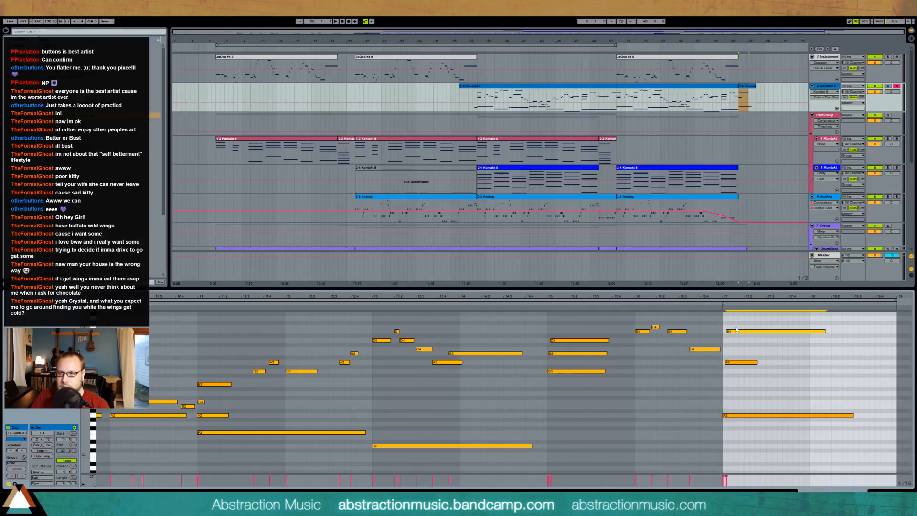